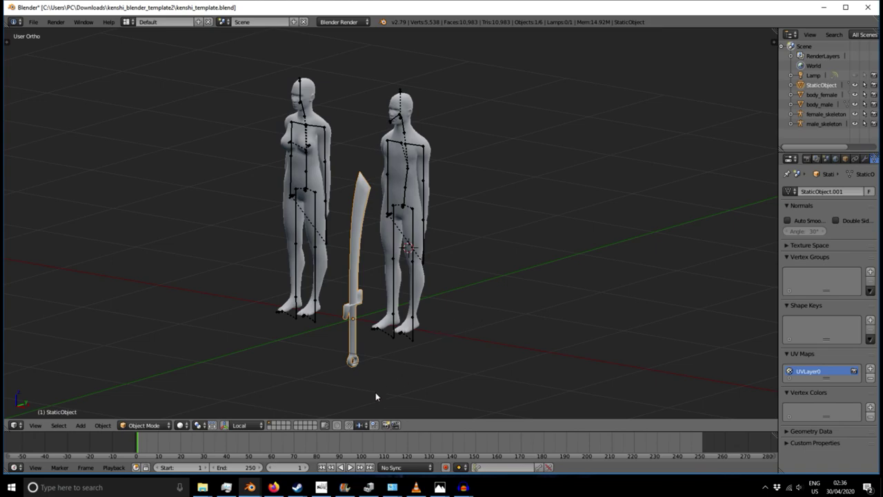
left_click(202, 487)
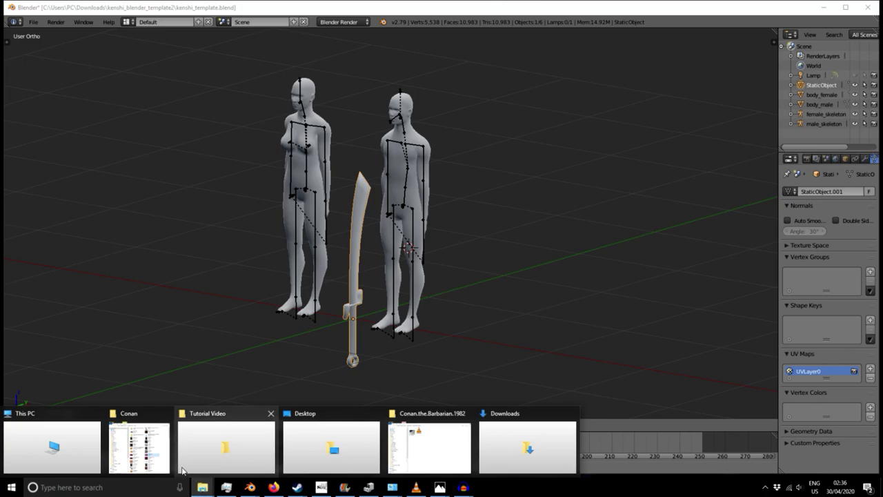
left_click(144, 452)
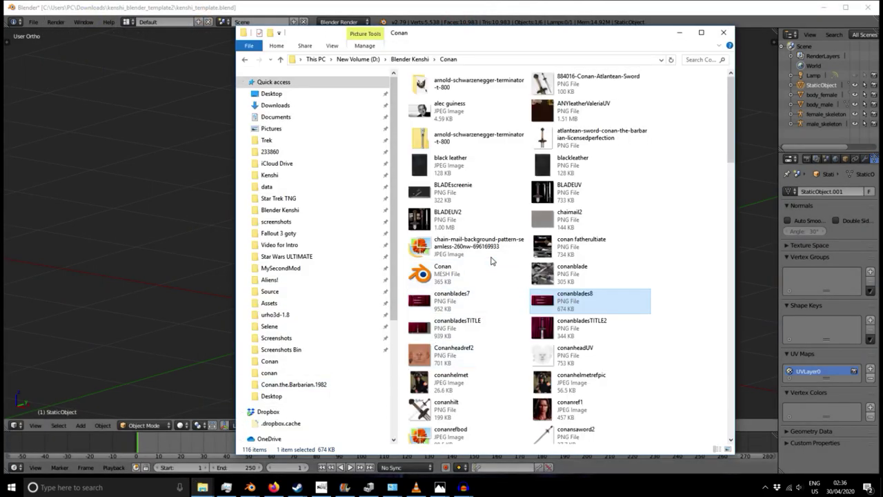
scroll(449, 128, "down", 7)
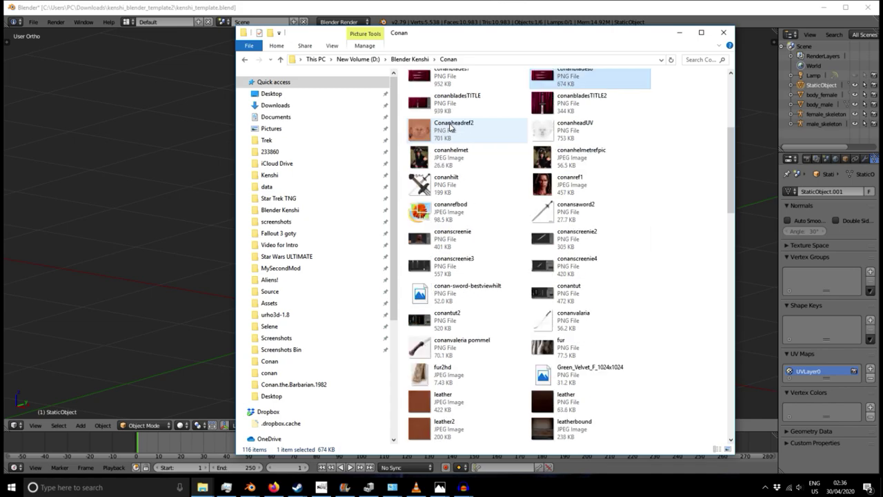
scroll(449, 127, "down", 10)
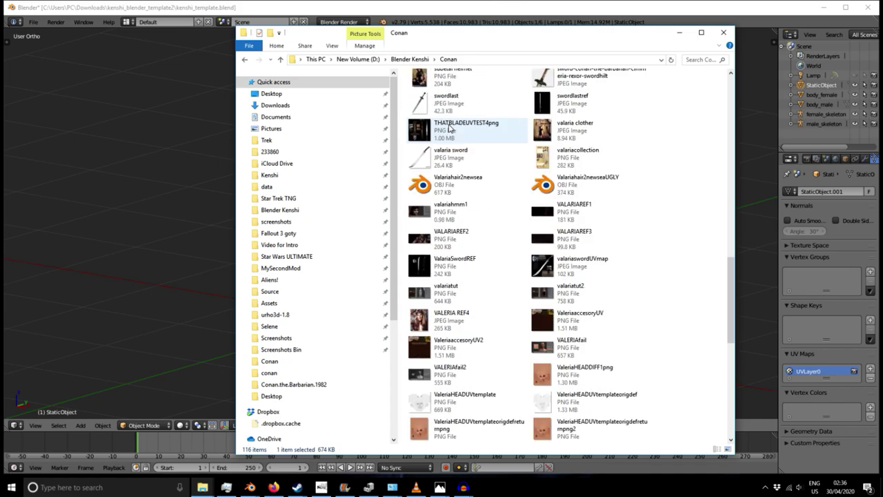
scroll(449, 128, "down", 1)
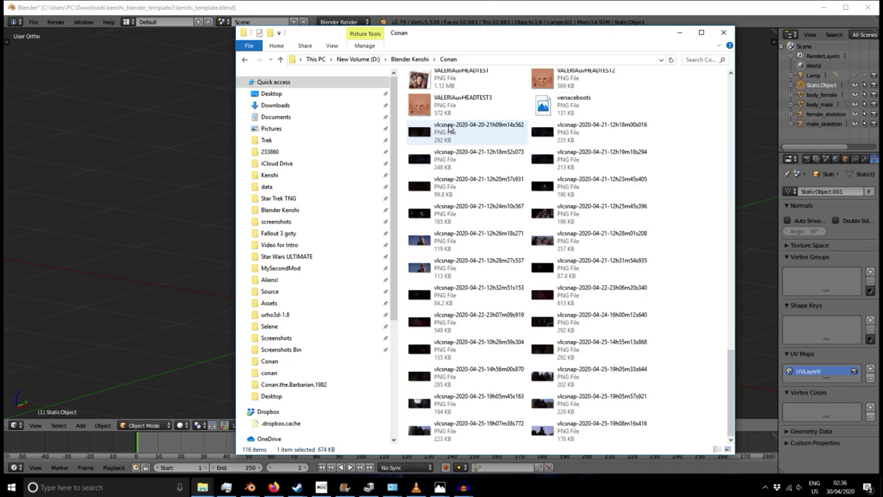
scroll(449, 128, "up", 1)
scroll(450, 127, "down", 1)
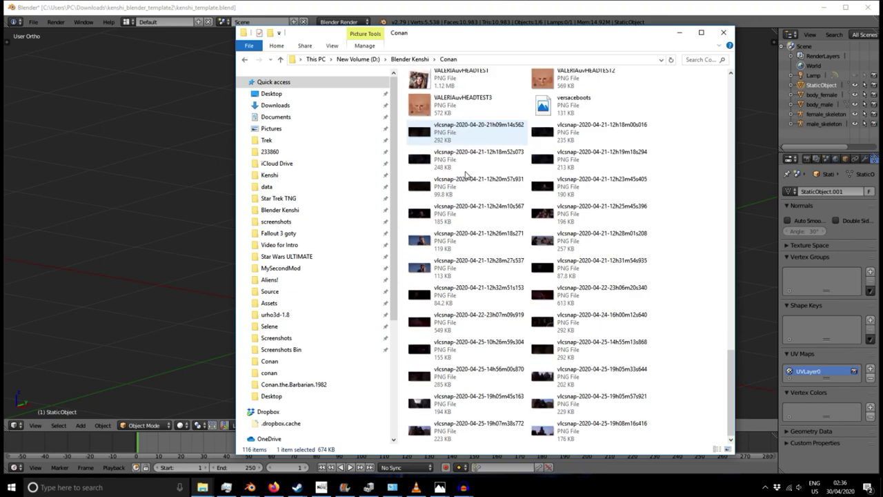
double_click(540, 429)
left_click_drag(494, 71, 265, 24)
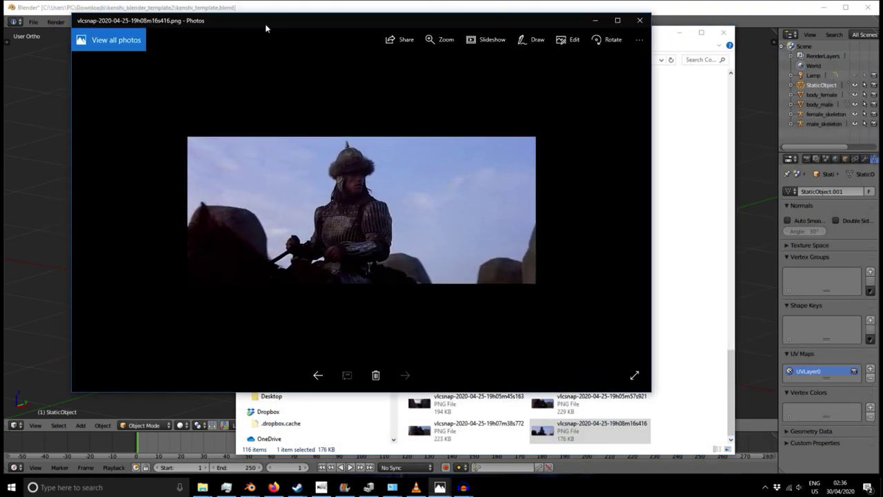
- Look back through the vlcsnap film stills to examine the reference shots of the characters
left_click(318, 376)
left_click(321, 377)
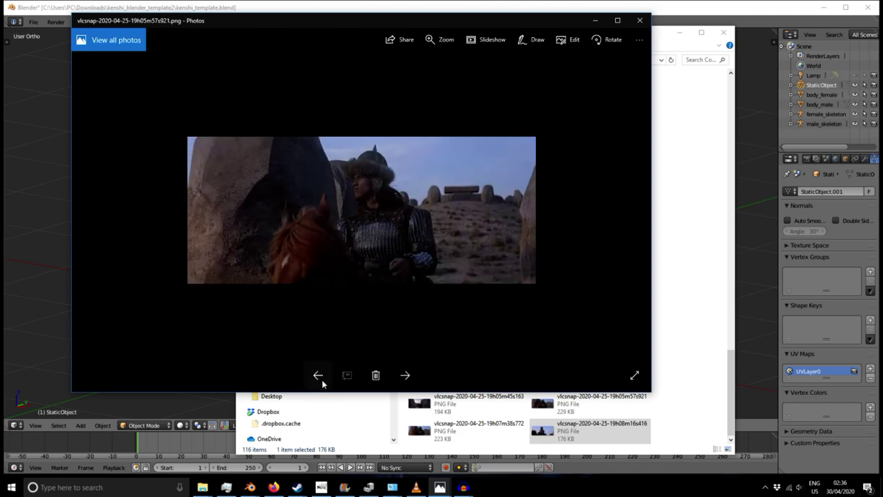
left_click(320, 377)
left_click(322, 380)
left_click(322, 379)
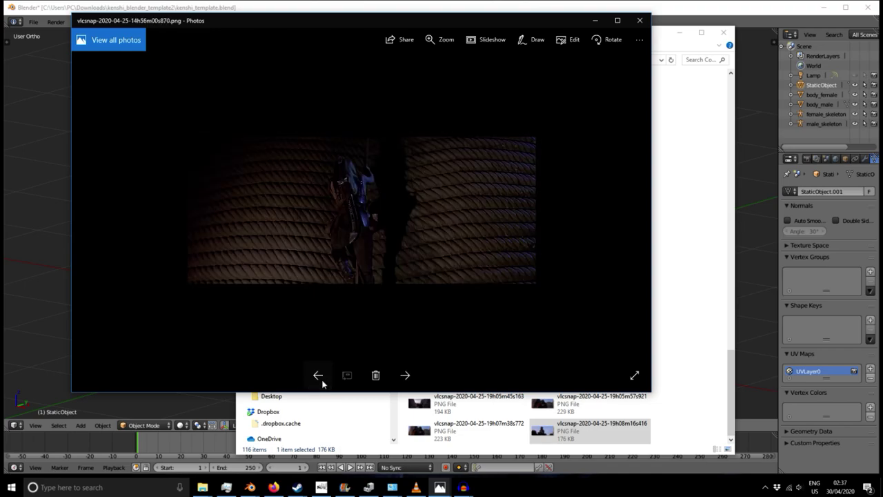
left_click(322, 380)
left_click(322, 380)
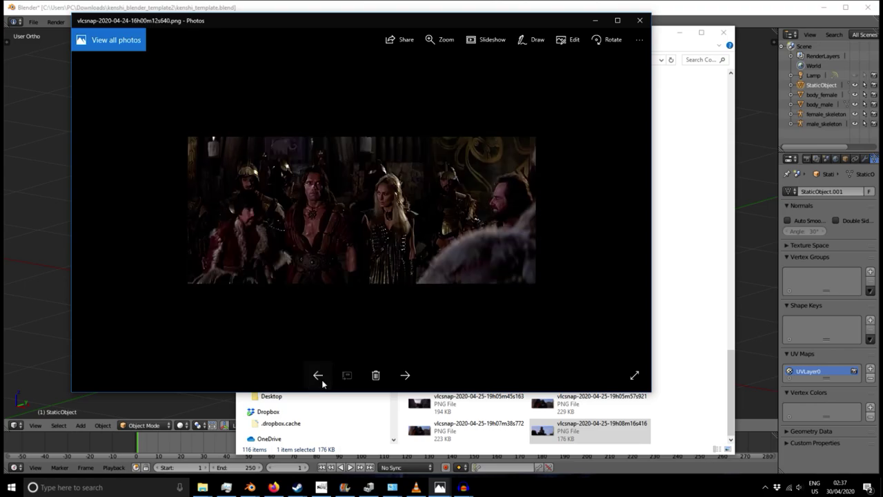
left_click(322, 379)
left_click(318, 376)
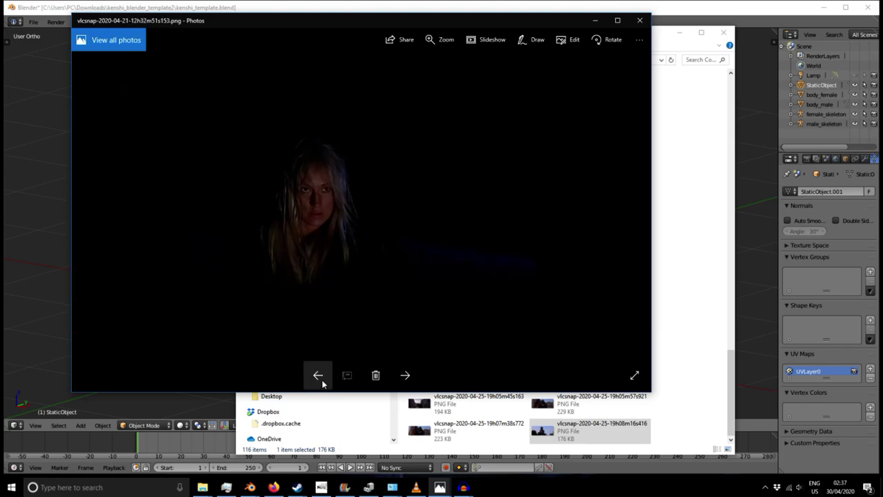
left_click(318, 376)
left_click(321, 379)
left_click(321, 379)
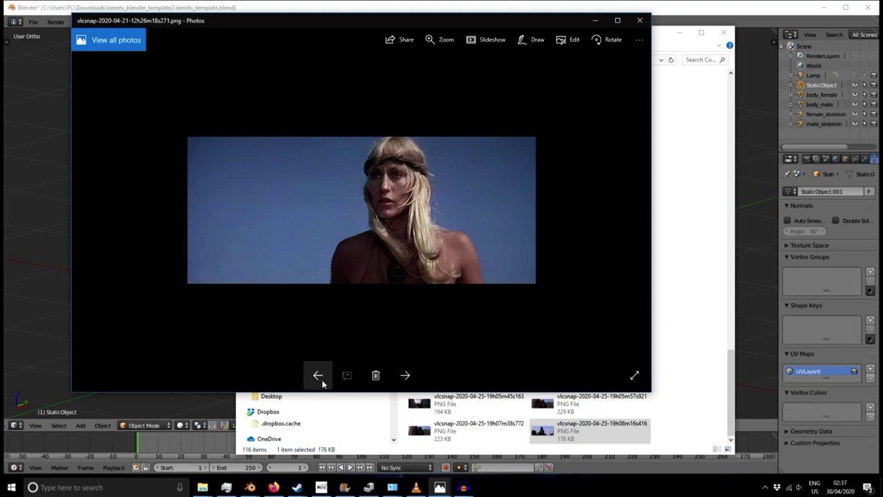
left_click(322, 380)
left_click(322, 380)
left_click(318, 375)
left_click(318, 375)
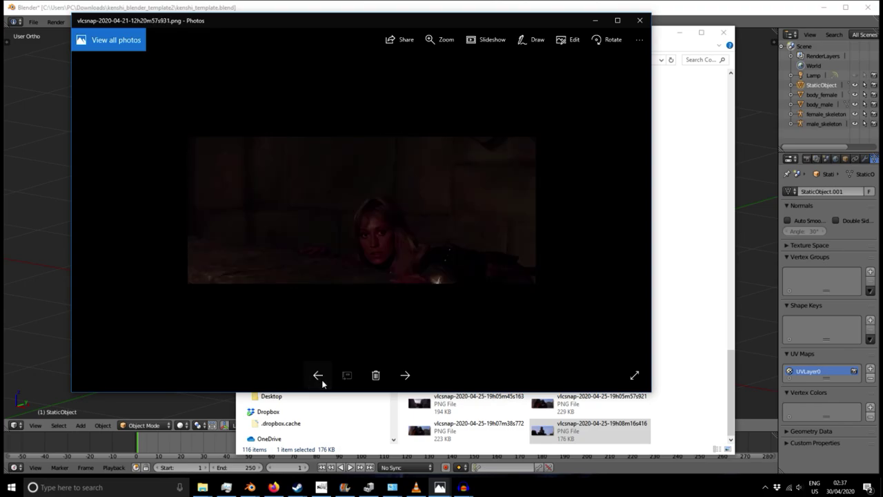
left_click(318, 375)
left_click(318, 375)
left_click(322, 379)
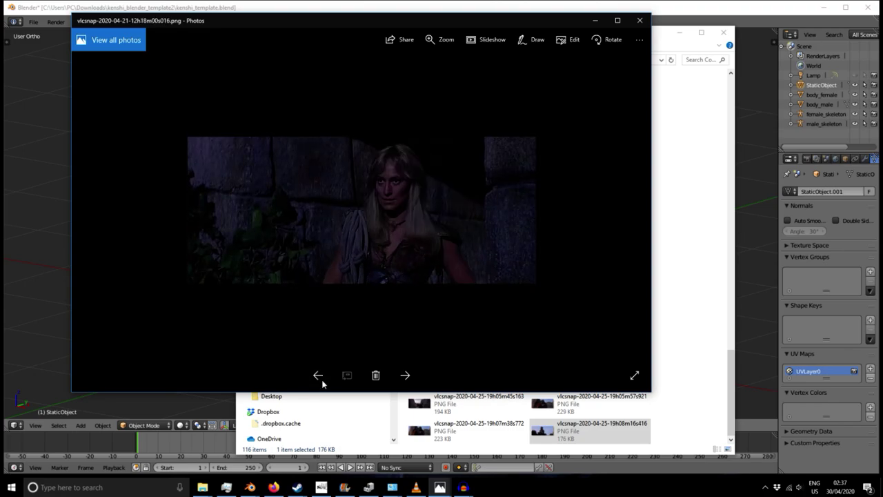
left_click(322, 380)
- Look back through the Valeria head and accessory texture images as far as valariatut.png, and close the viewer
left_click(321, 380)
left_click(321, 379)
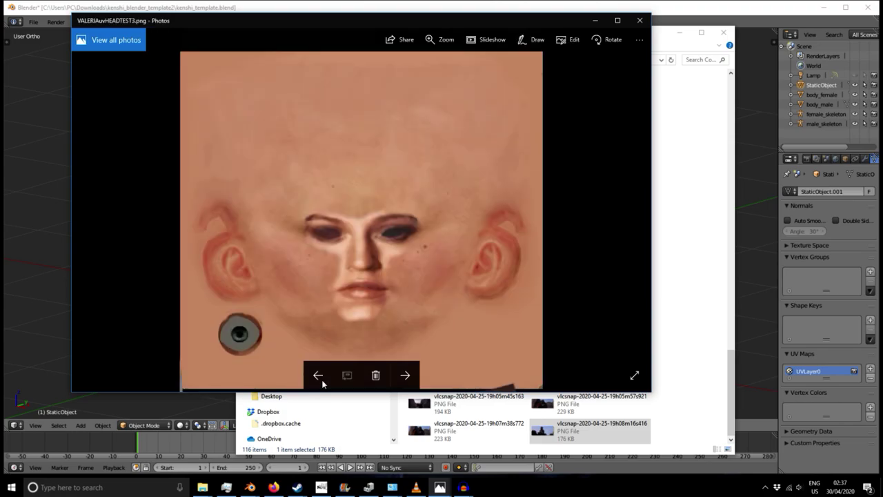
left_click(321, 380)
left_click(322, 379)
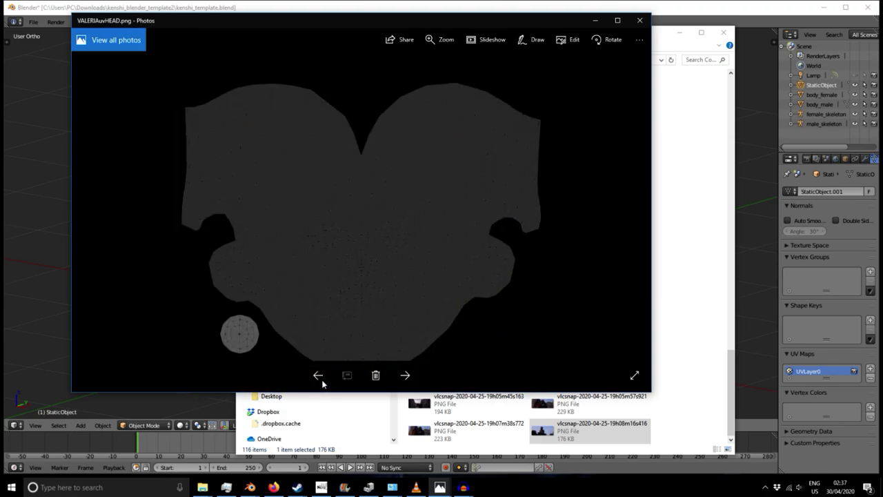
left_click(322, 379)
left_click(321, 380)
left_click(322, 379)
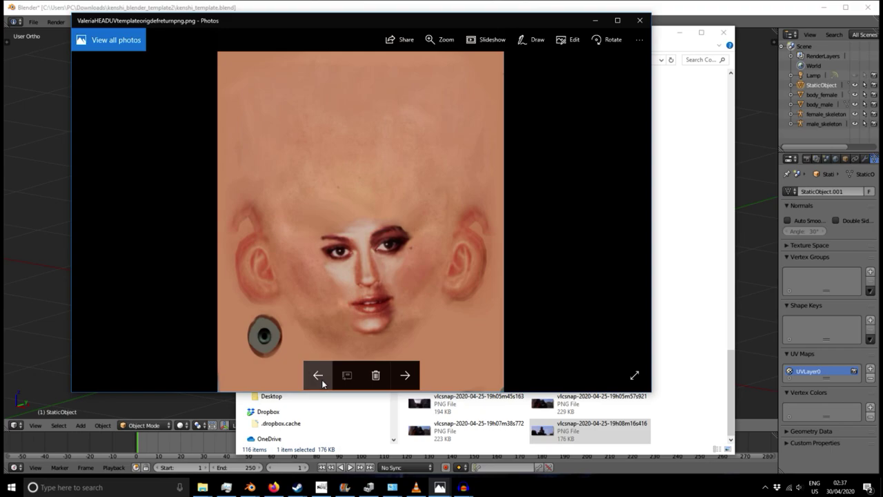
left_click(322, 380)
left_click(321, 380)
left_click(321, 380)
left_click(321, 380)
left_click(321, 379)
left_click(321, 379)
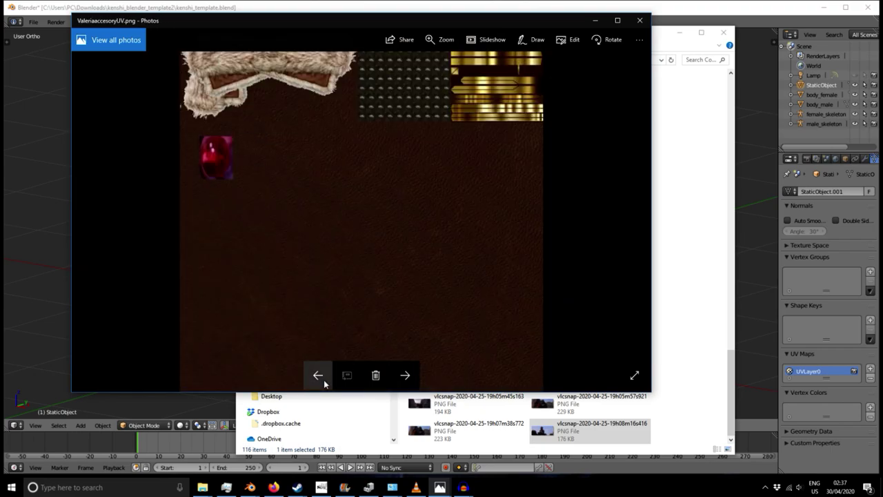
left_click(323, 380)
left_click(323, 379)
left_click(324, 380)
left_click(319, 376)
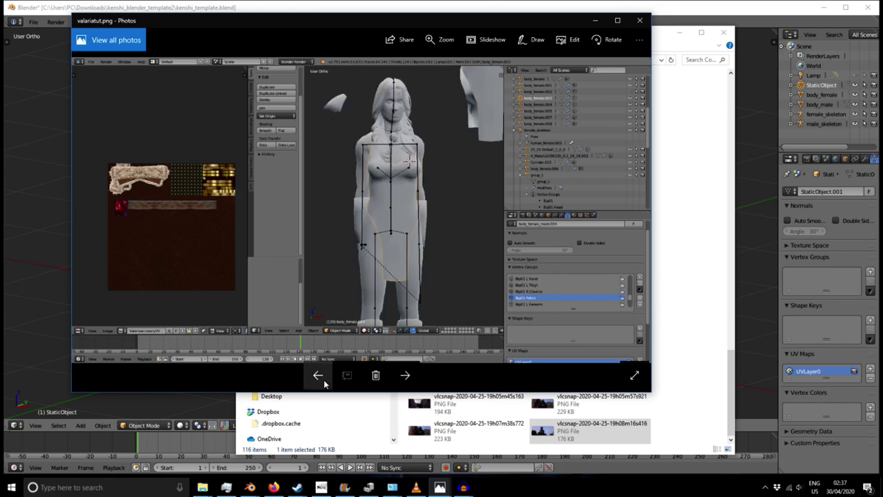
left_click(639, 20)
- Find the sword reference photo conanvalaria.png in the Conan folder and open it to examine the blade and hilt
left_click_drag(624, 40, 522, 26)
scroll(442, 217, "up", 11)
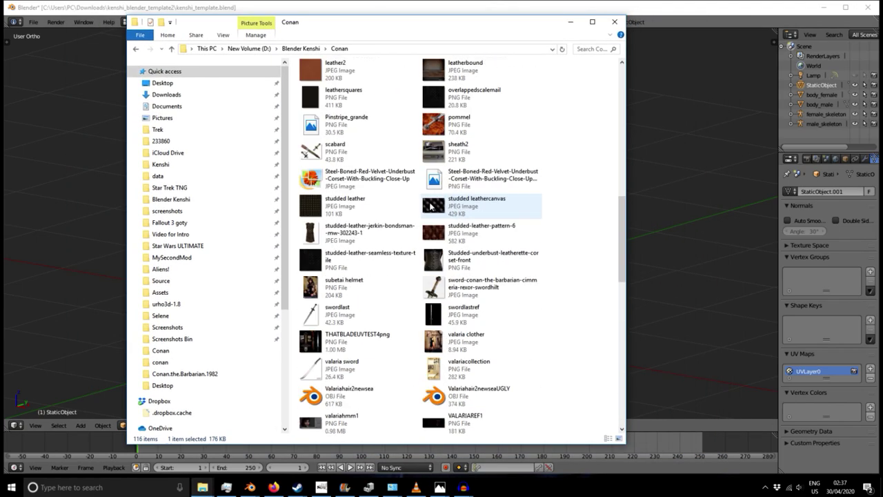
scroll(418, 177, "down", 9)
scroll(406, 164, "down", 4)
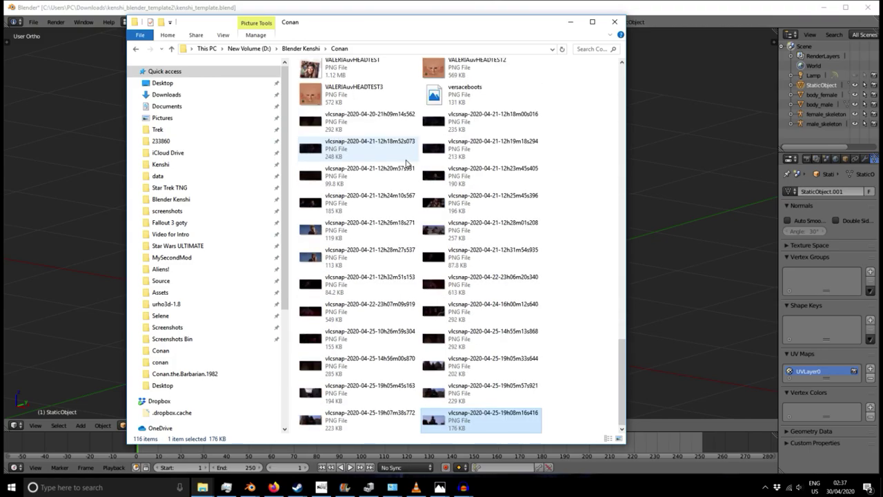
scroll(404, 173, "up", 15)
scroll(406, 175, "down", 15)
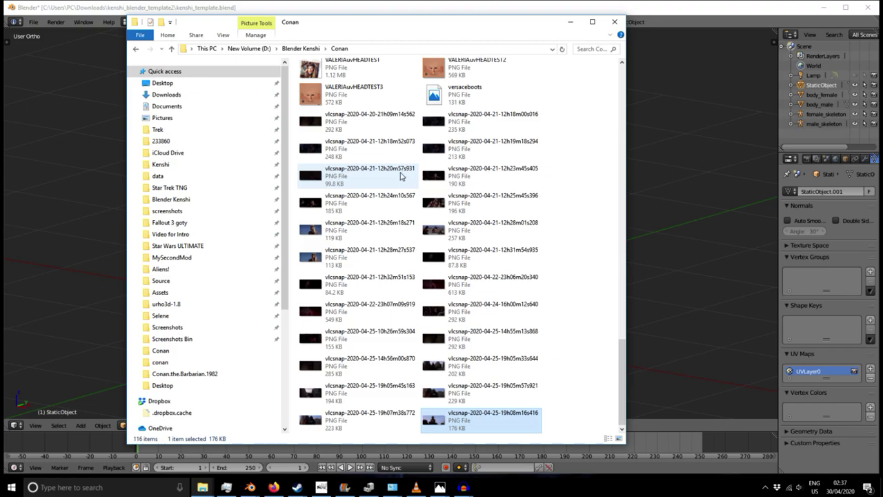
scroll(402, 174, "up", 8)
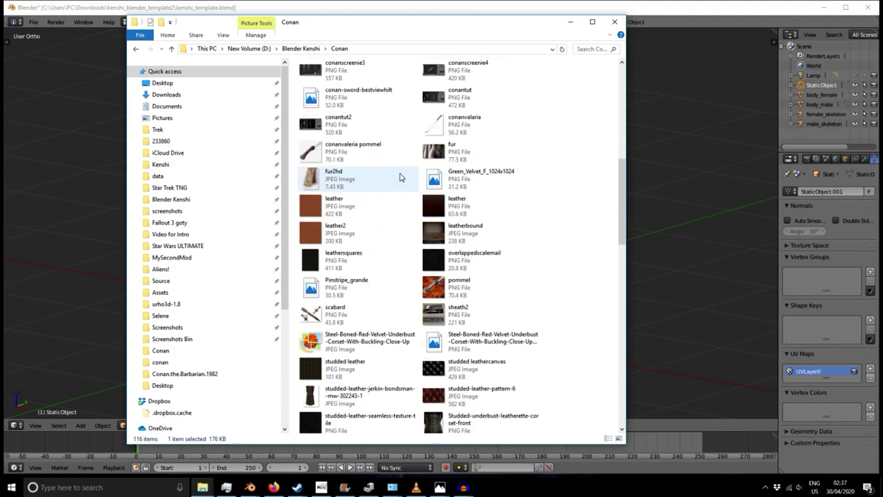
double_click(448, 125)
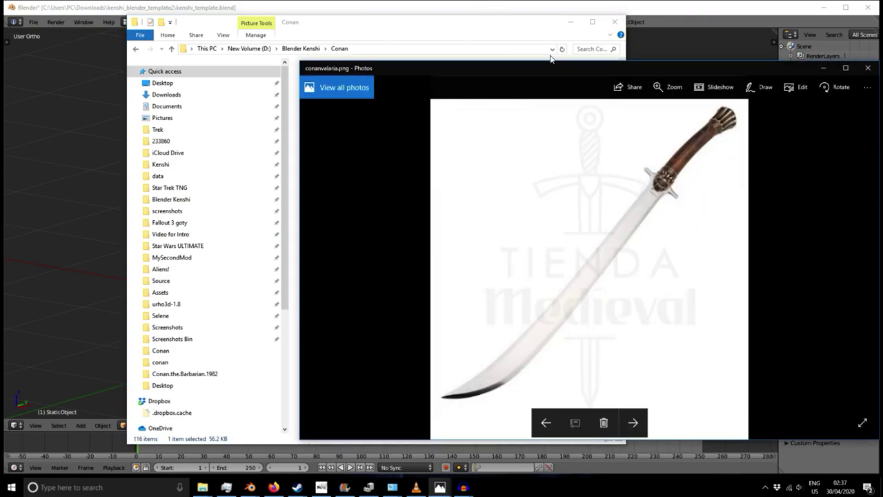
left_click_drag(535, 74, 318, 39)
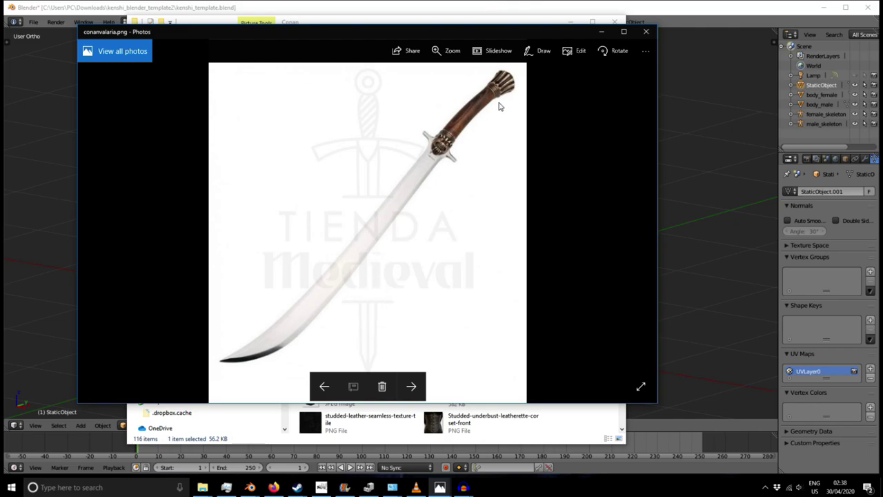
- Close the sword photo and view valariaswordUVmap in a widened viewer to examine how the sword's texture parts are laid out
left_click(646, 31)
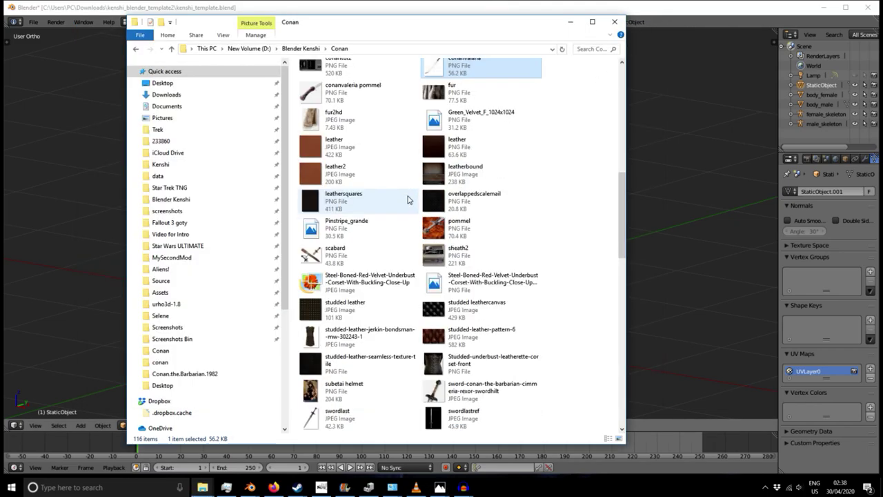
scroll(407, 200, "up", 2)
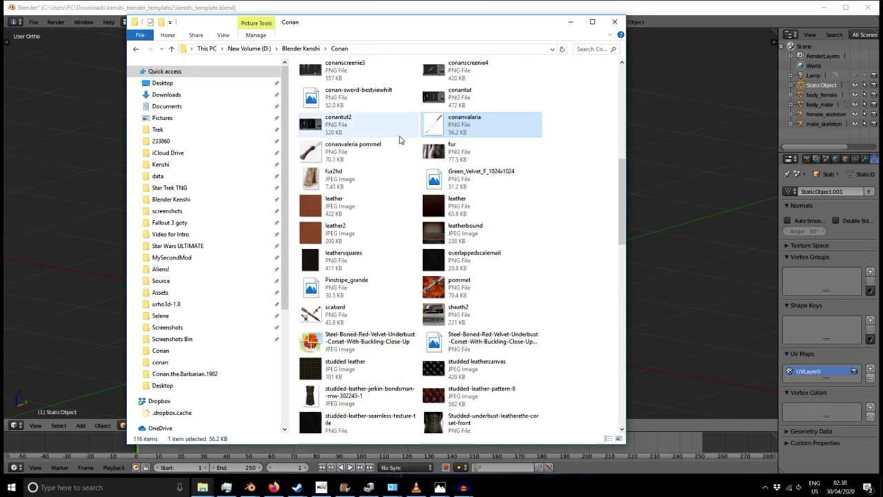
scroll(398, 140, "down", 5)
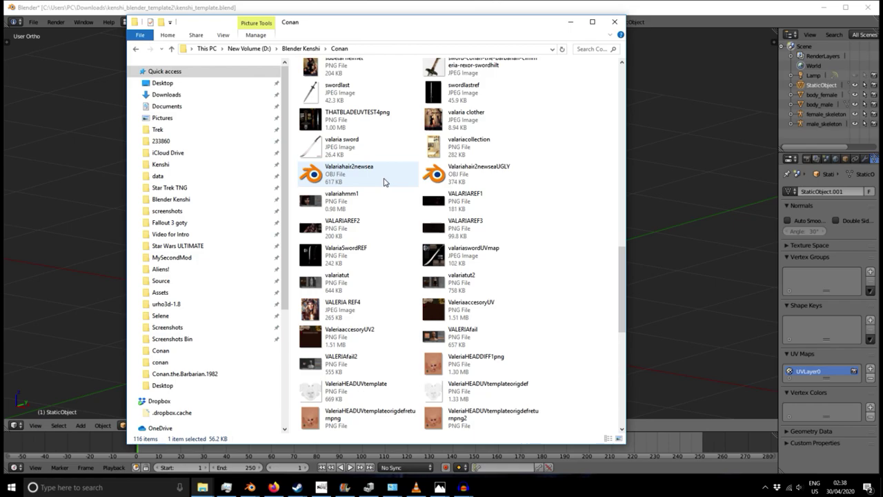
double_click(439, 257)
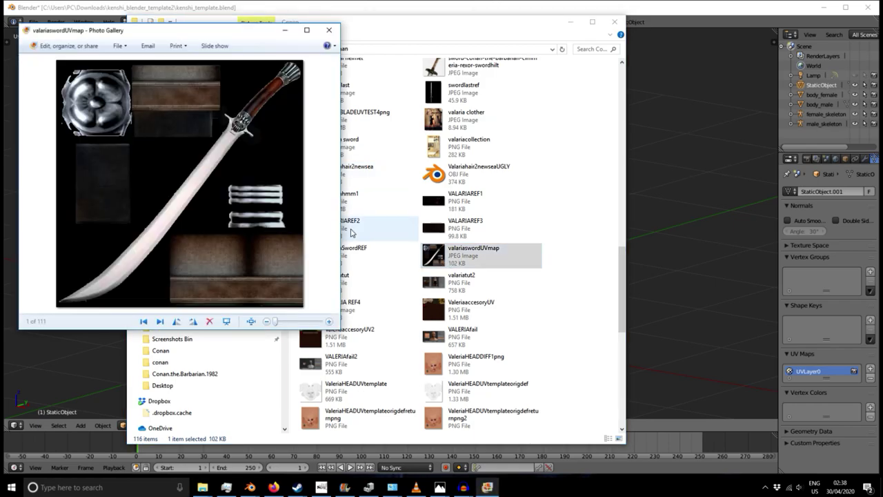
left_click_drag(340, 229, 576, 216)
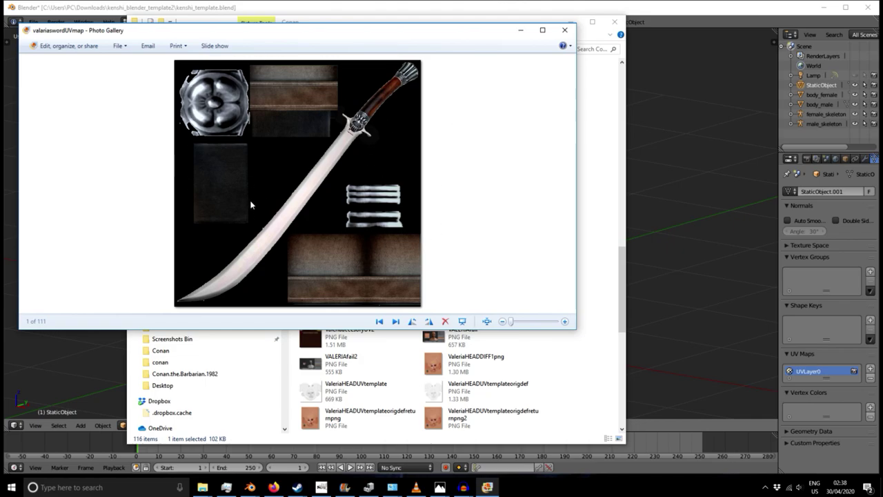
scroll(276, 195, "up", 2)
left_click_drag(301, 33, 339, 91)
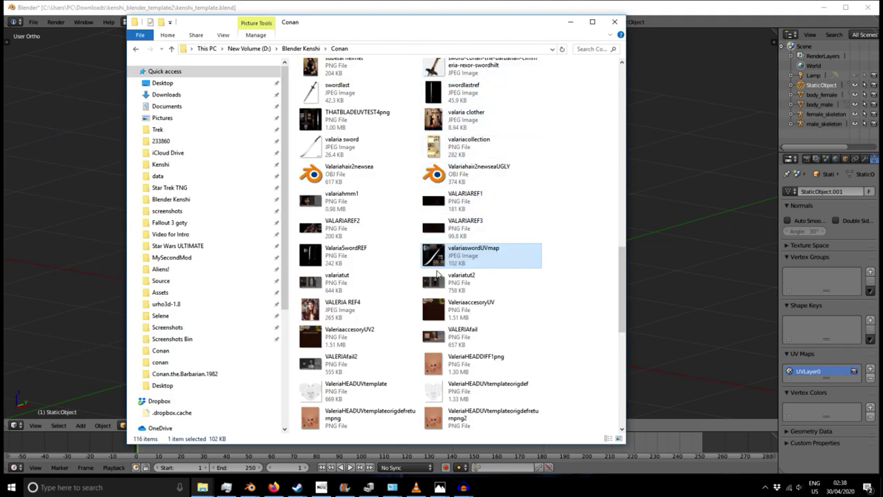
- Open valariaswordUVmap.jpg in GIMP and check its pixel dimensions in the image properties
right_click(439, 257)
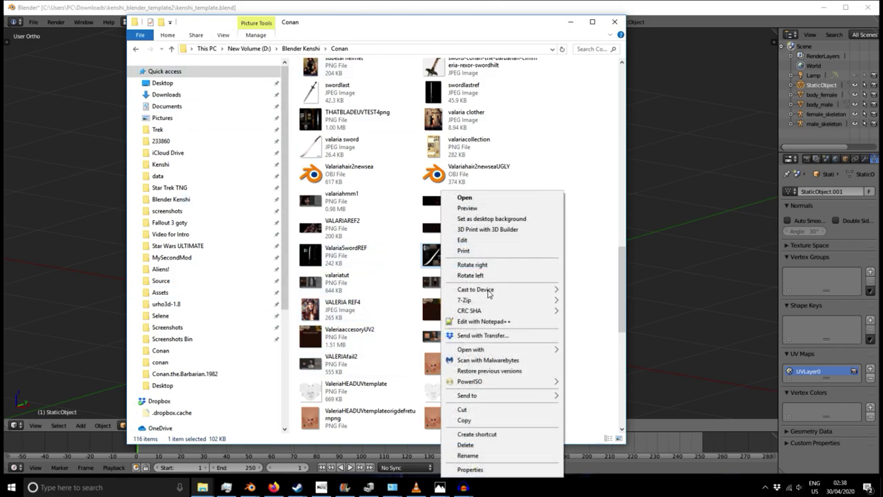
mouse_move(497, 349)
left_click(610, 352)
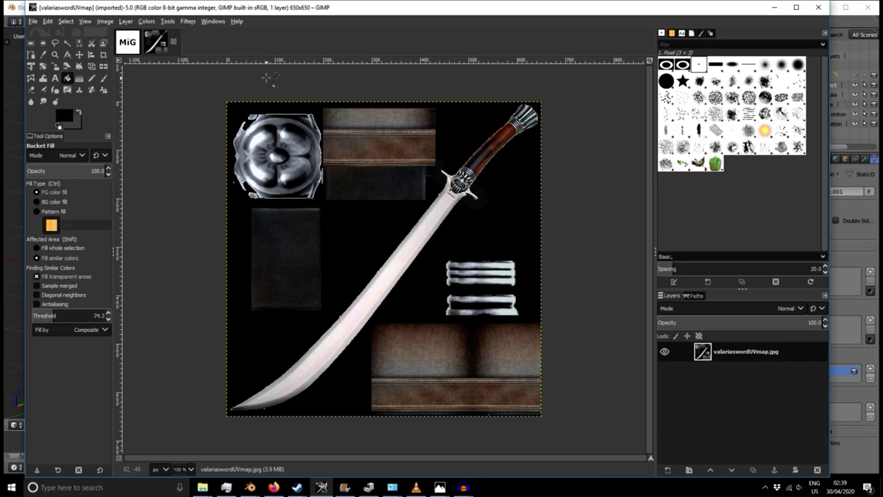
key("alt+Return")
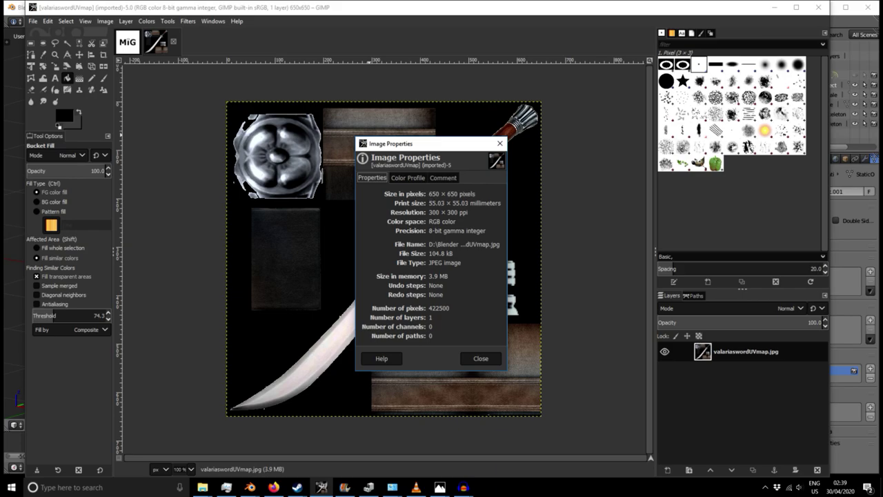
left_click(481, 360)
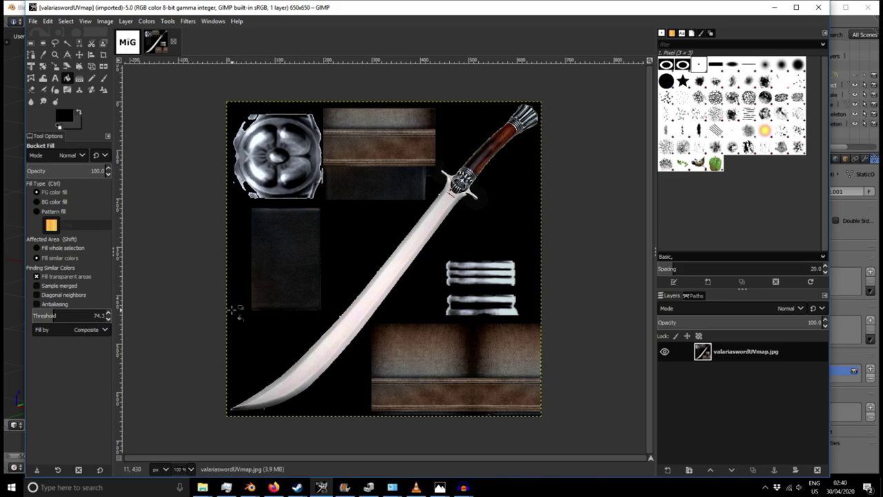
- Find ValariaSwordREF.png in the Conan folder and open it in GIMP alongside the UV map image
left_click(202, 487)
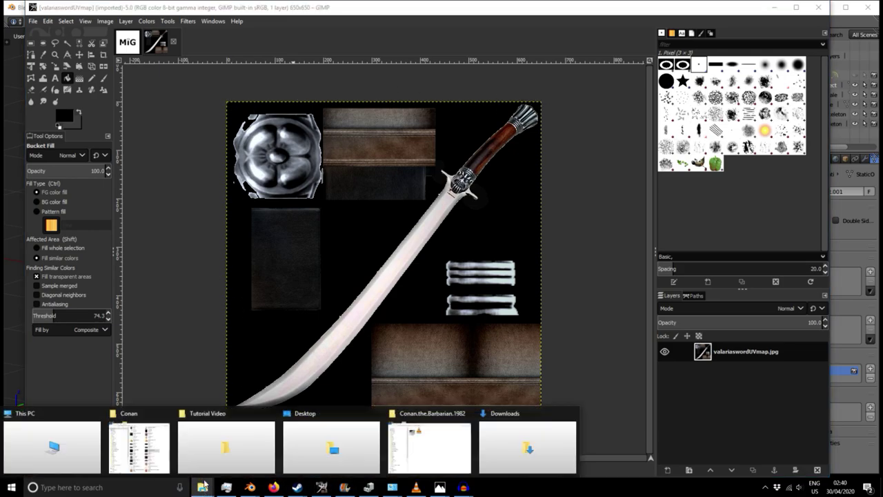
left_click(143, 445)
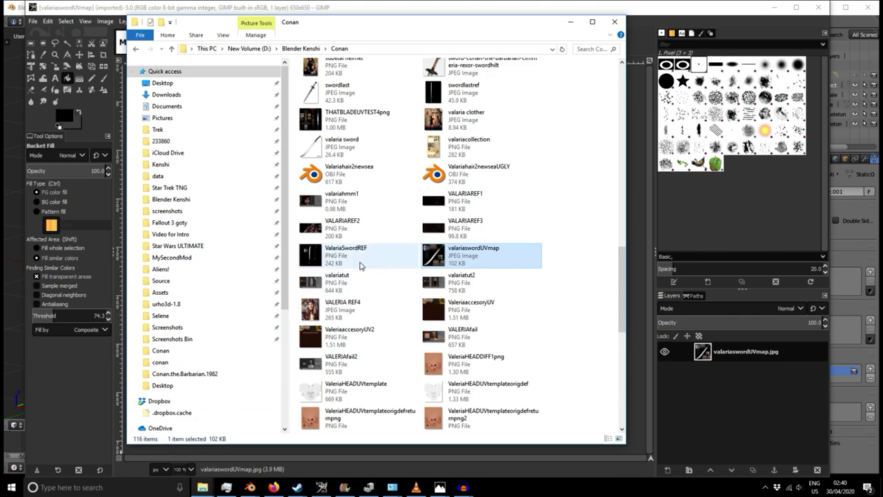
right_click(334, 259)
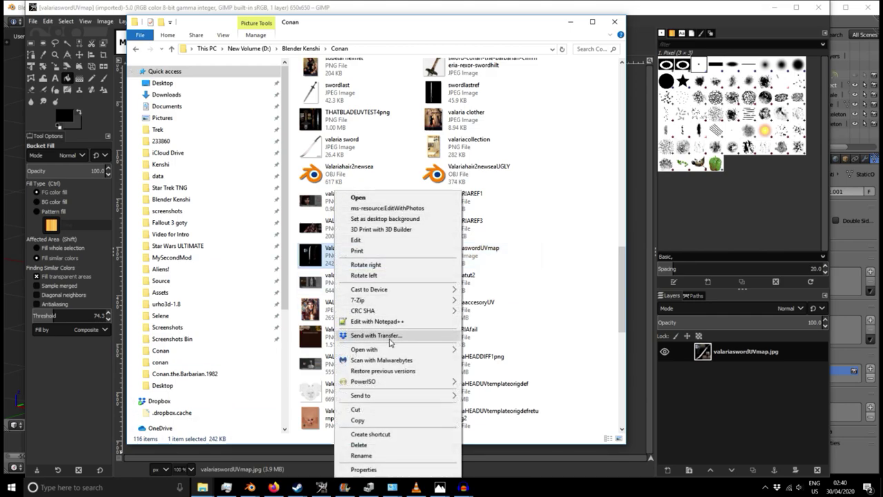
mouse_move(386, 349)
left_click(502, 350)
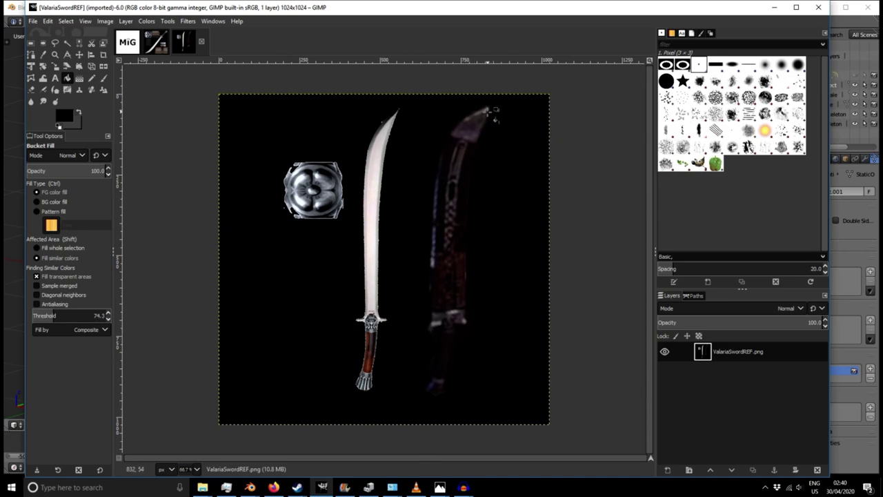
left_click(202, 487)
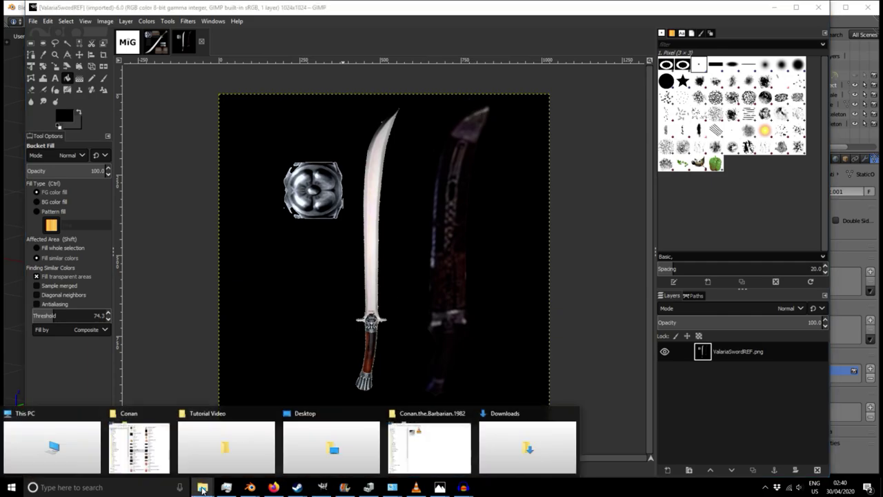
left_click(138, 447)
scroll(446, 350, "down", 4)
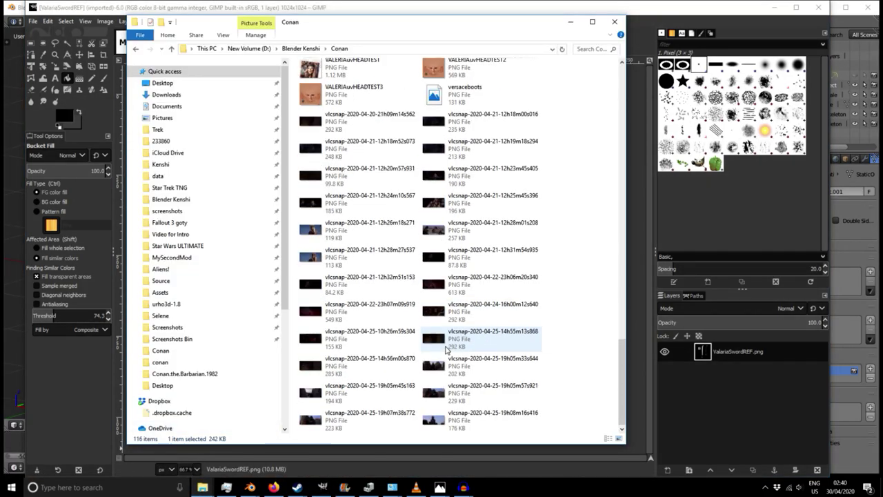
double_click(394, 360)
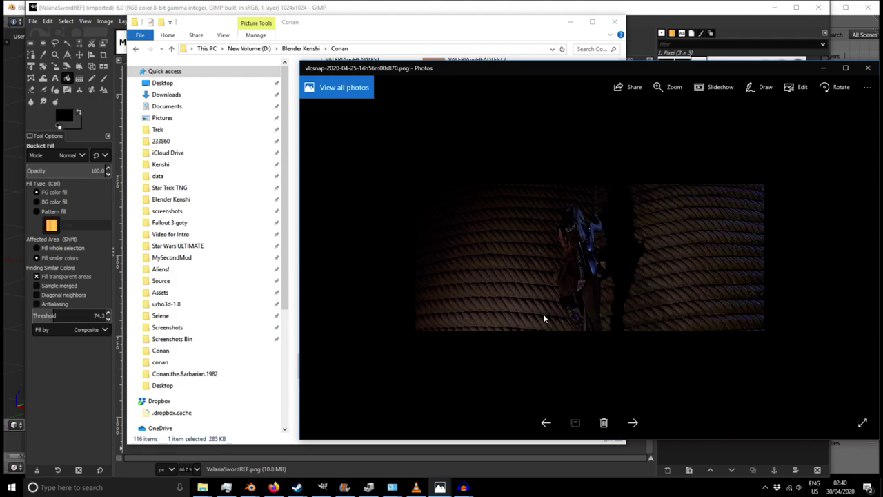
left_click(867, 67)
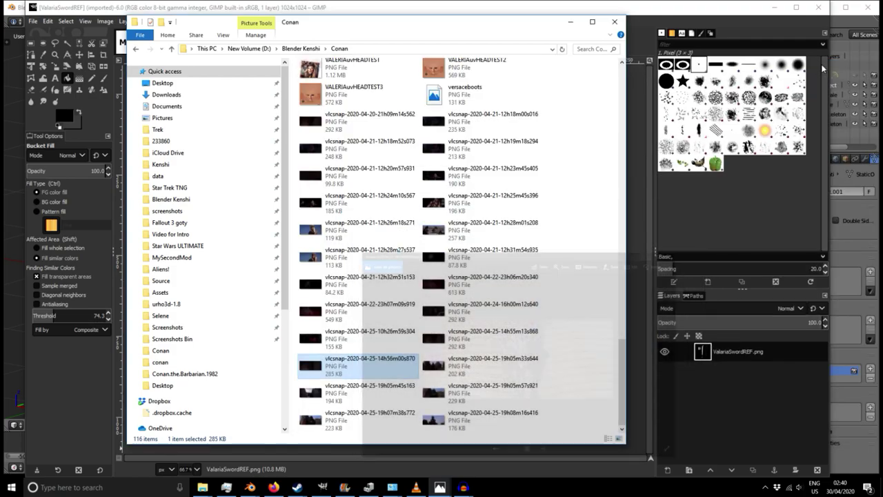
left_click(567, 23)
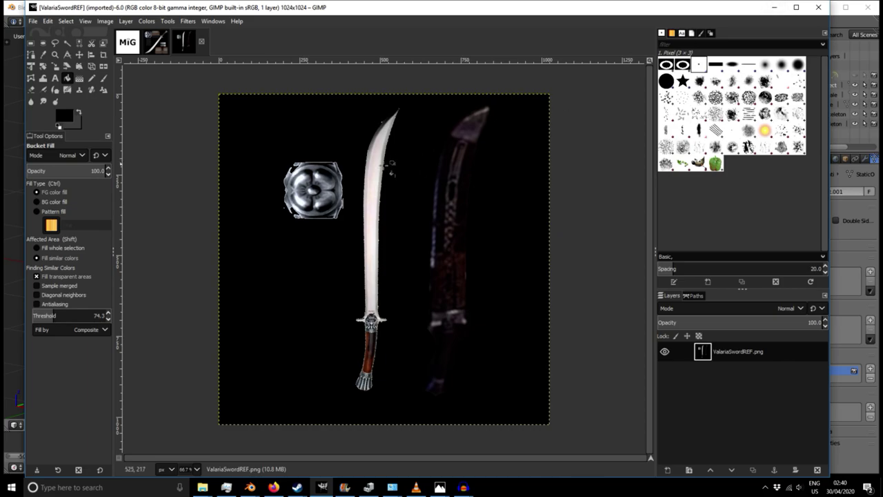
- Look back through the Conan folder's leather, scabbard and pommel reference images, and put the folder window away
left_click(202, 487)
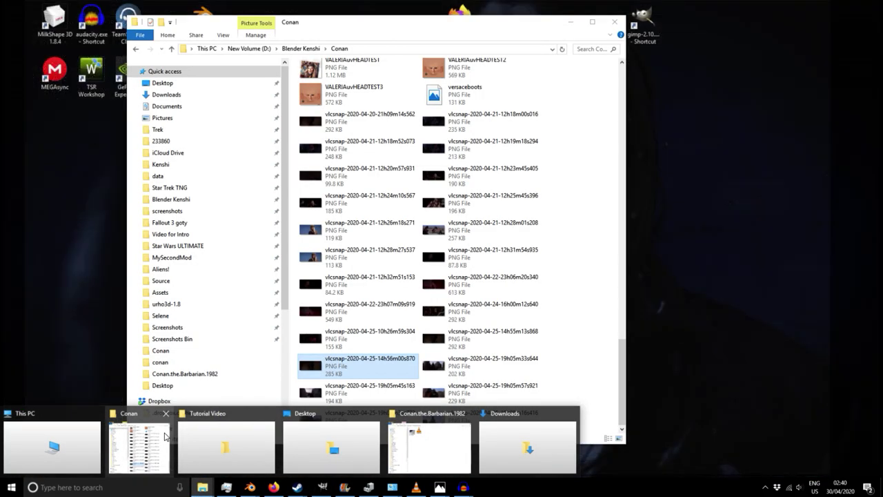
left_click(139, 447)
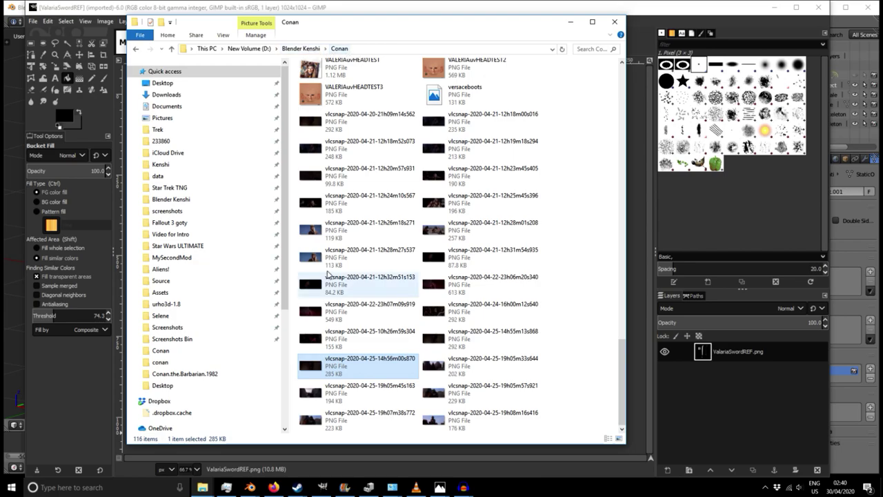
scroll(334, 193, "up", 5)
scroll(334, 193, "up", 3)
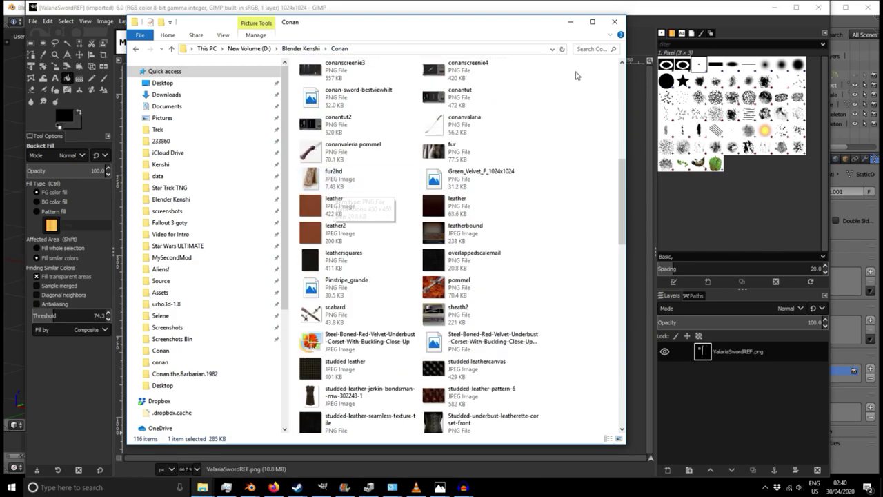
left_click(570, 21)
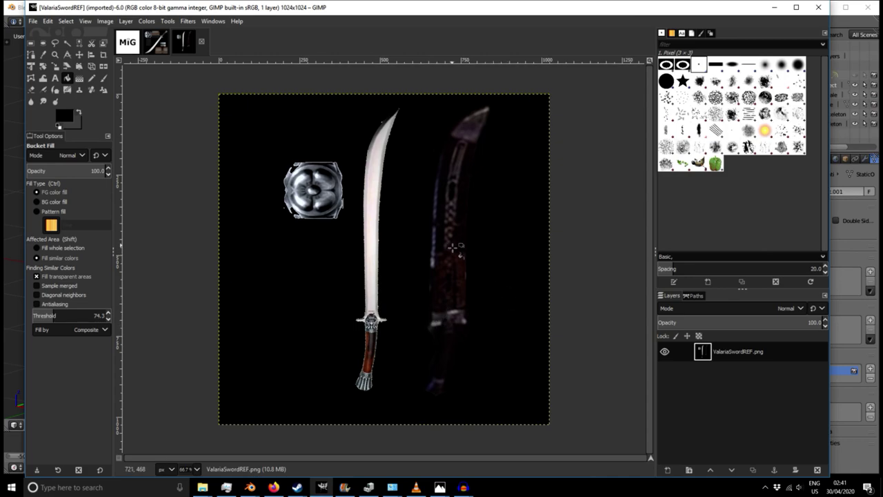
- Switch to Blender and examine the template's sword beside the two body models, selecting the bodies and then the sword
left_click_drag(472, 9, 465, 28)
left_click(767, 20)
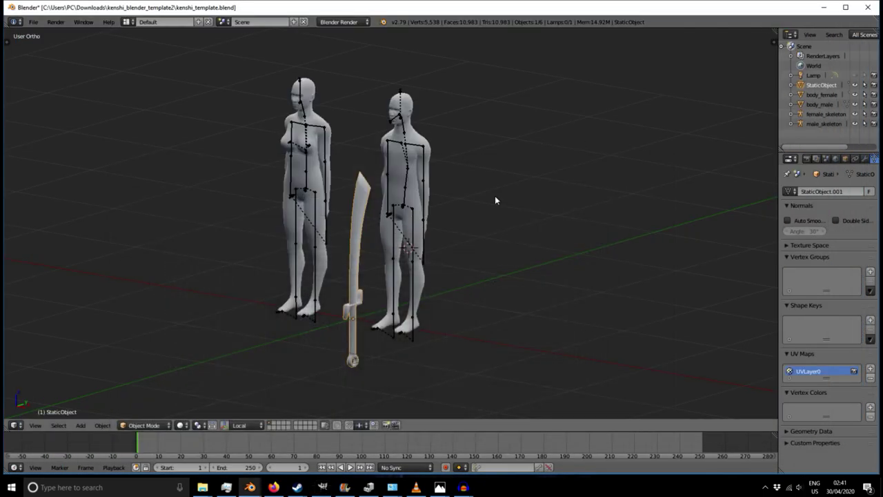
scroll(448, 272, "down", 2)
middle_click_drag(407, 311, 359, 235, "shift")
scroll(420, 207, "up", 4)
middle_click_drag(371, 309, 354, 332)
scroll(354, 332, "down", 4)
right_click(318, 98)
right_click(422, 119)
right_click(356, 218)
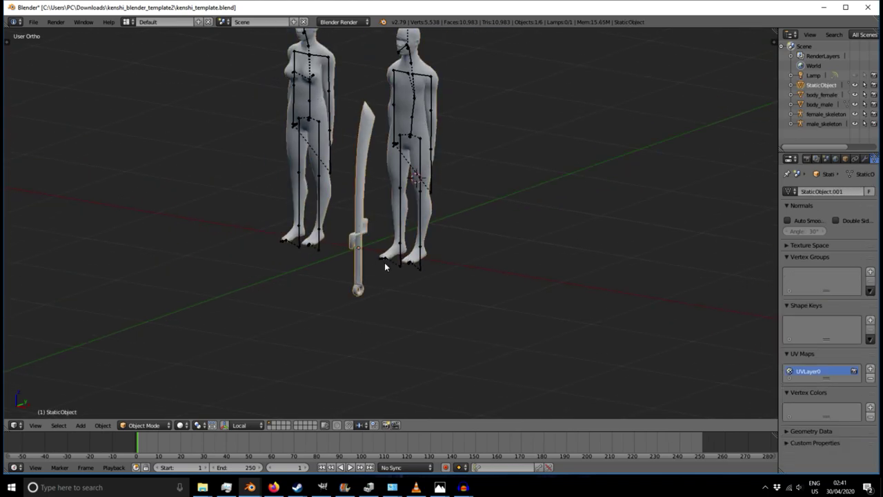
- Identify the template's other objects by selecting the male body, the female body and both skeletons in turn
right_click(403, 103)
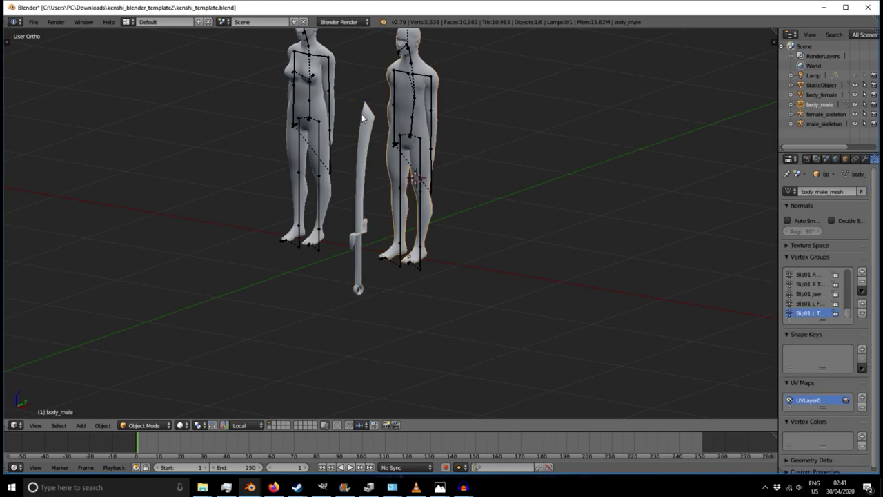
right_click(318, 114)
right_click(322, 259)
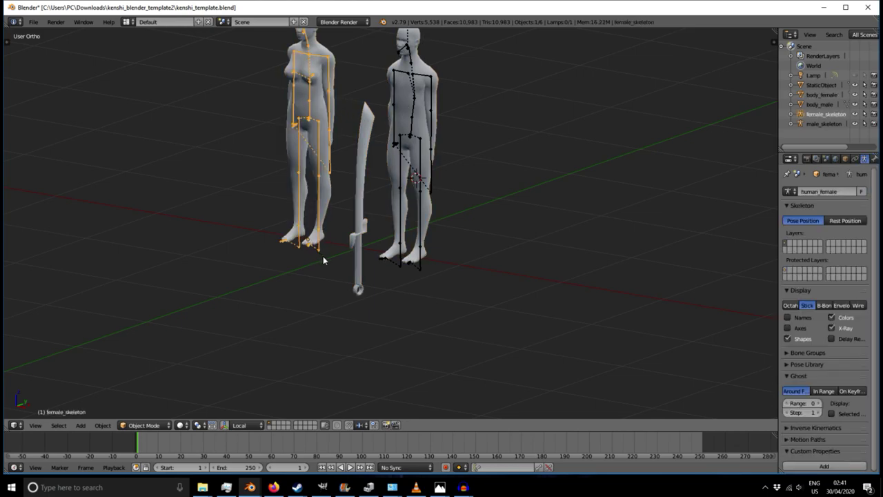
right_click(402, 270)
middle_click_drag(466, 202, 467, 260, "shift")
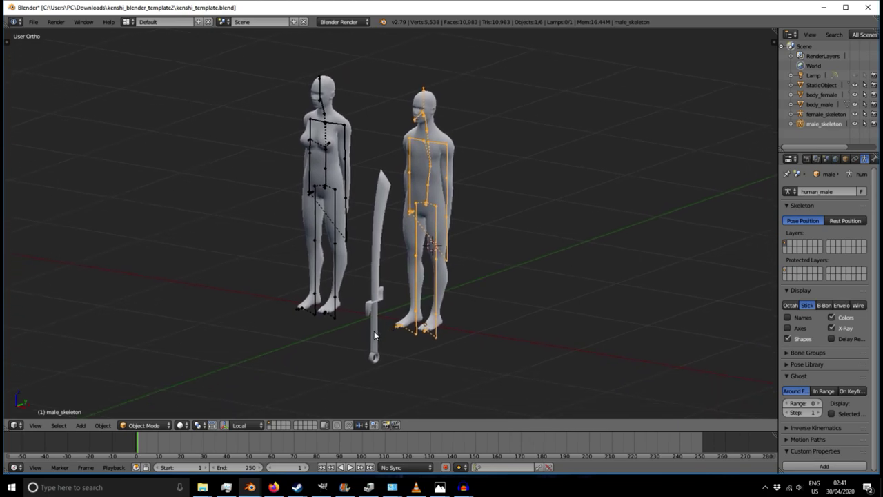
- Widen the outliner and properties area, and frame both bodies and the sword in the narrowed 3D view
left_click_drag(779, 117, 690, 117)
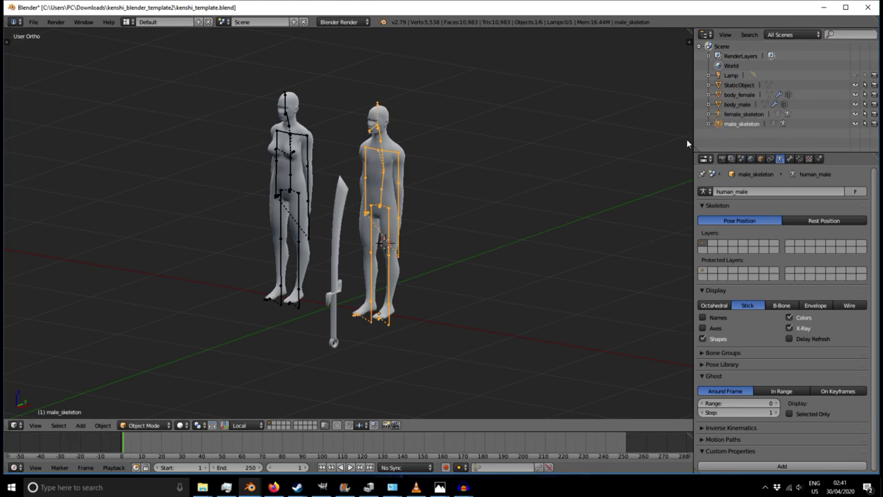
scroll(461, 160, "down", 6)
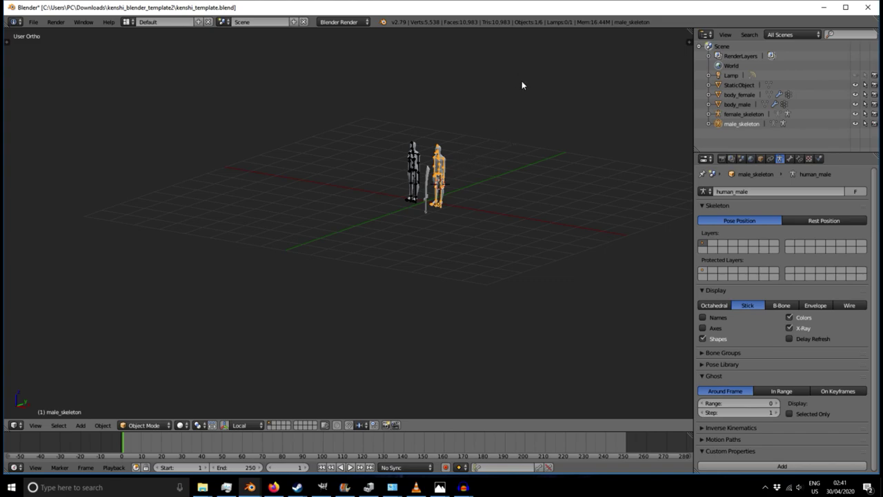
middle_click_drag(511, 266, 512, 270, "shift")
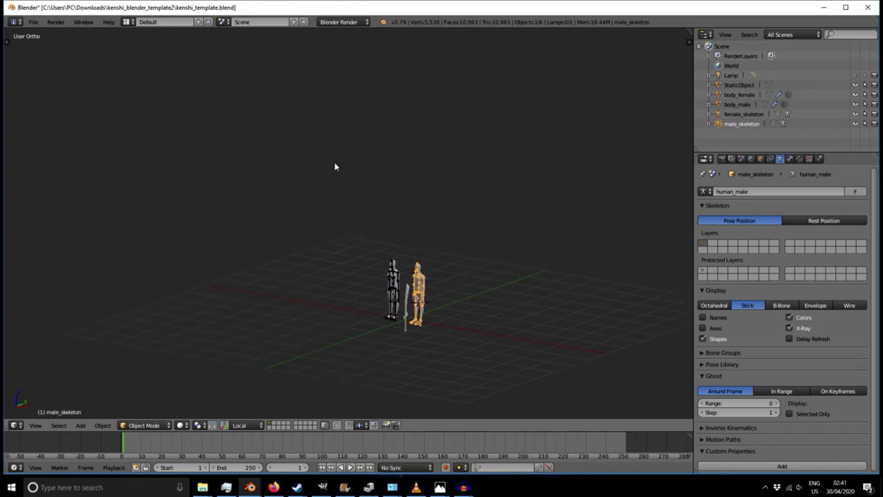
middle_click_drag(434, 364, 281, 222, "shift")
scroll(366, 249, "up", 3)
scroll(327, 187, "up", 3)
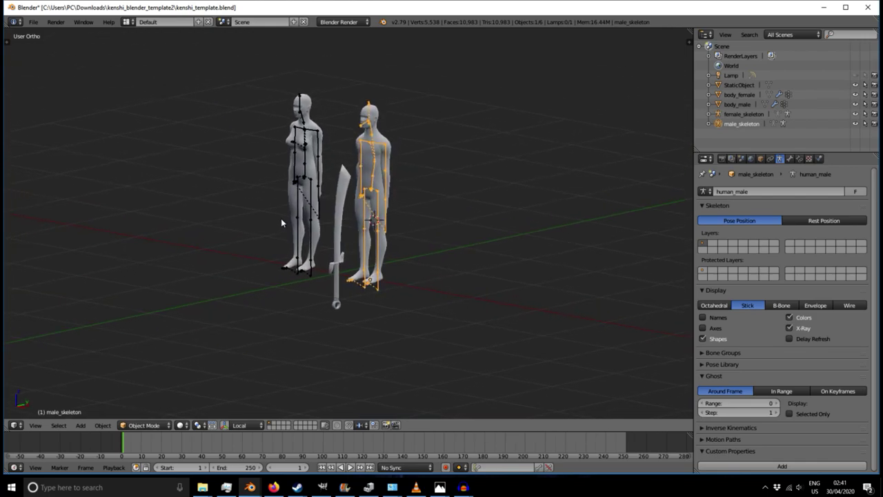
left_click(81, 425)
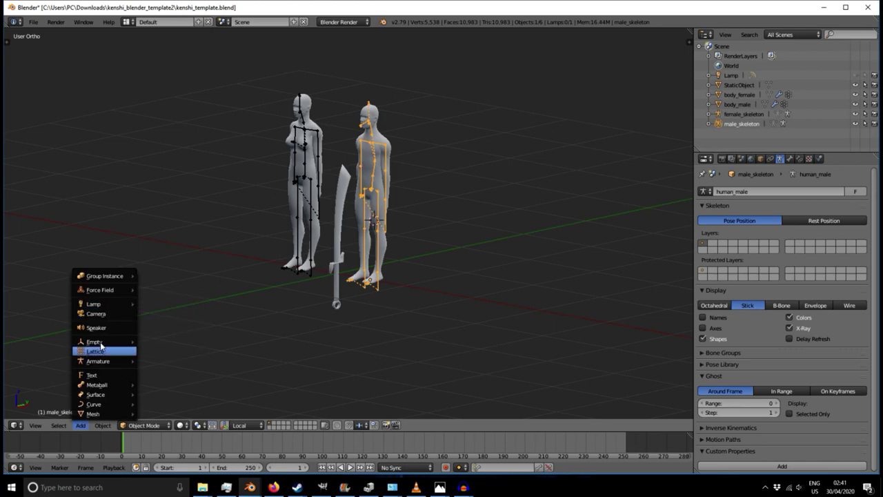
mouse_move(100, 418)
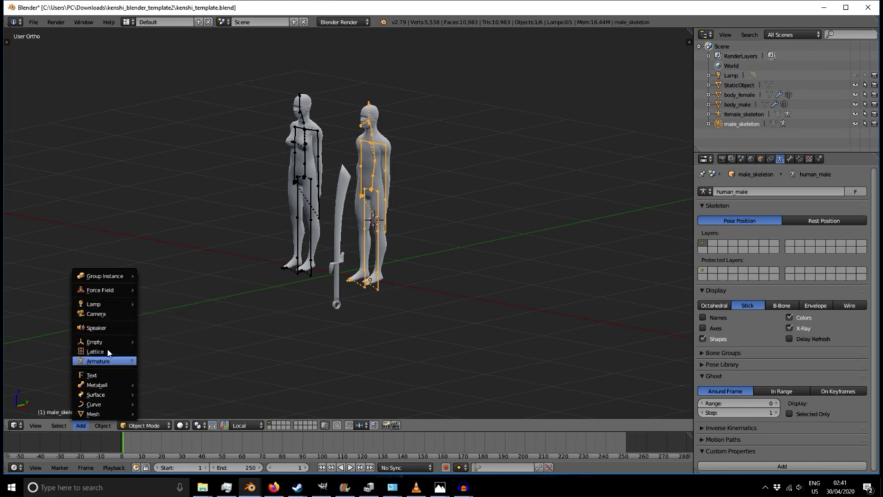
left_click(234, 235)
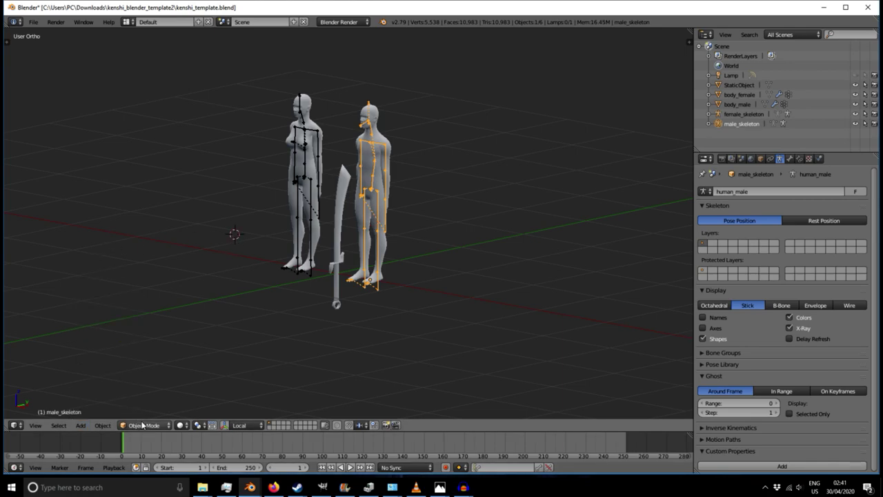
- Duplicate the template sword and move the copy well in front of the bodies, clear of the original
right_click(331, 264)
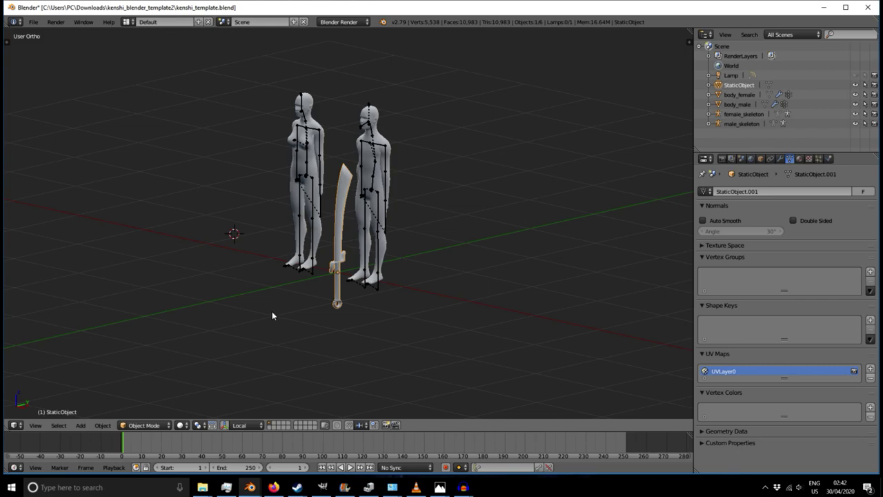
middle_click_drag(272, 316, 295, 318, "shift")
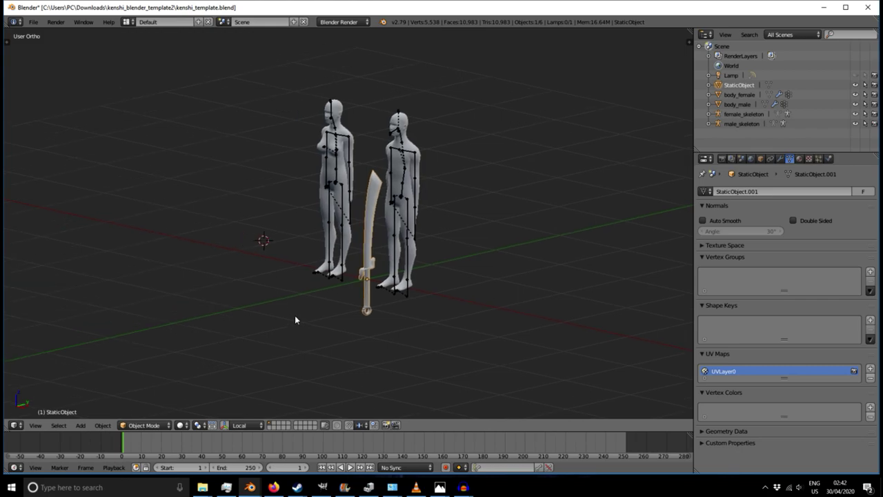
key("shift+d")
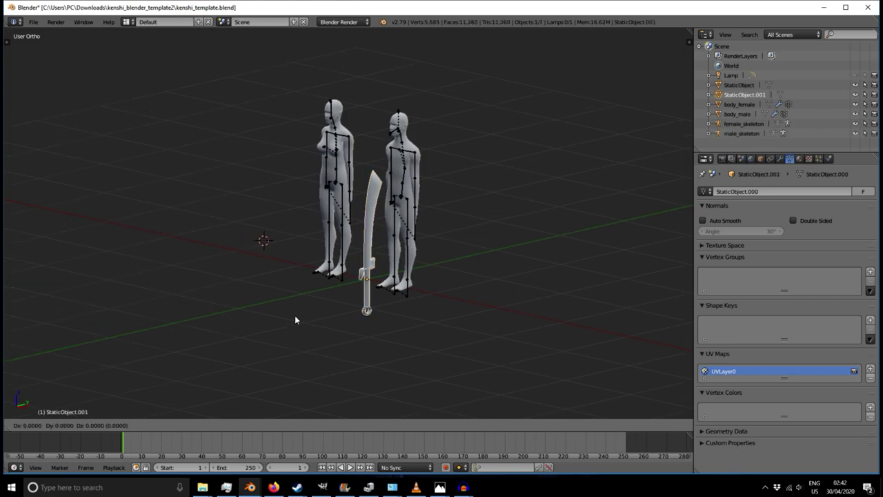
left_click(239, 332)
middle_click_drag(282, 382, 295, 316)
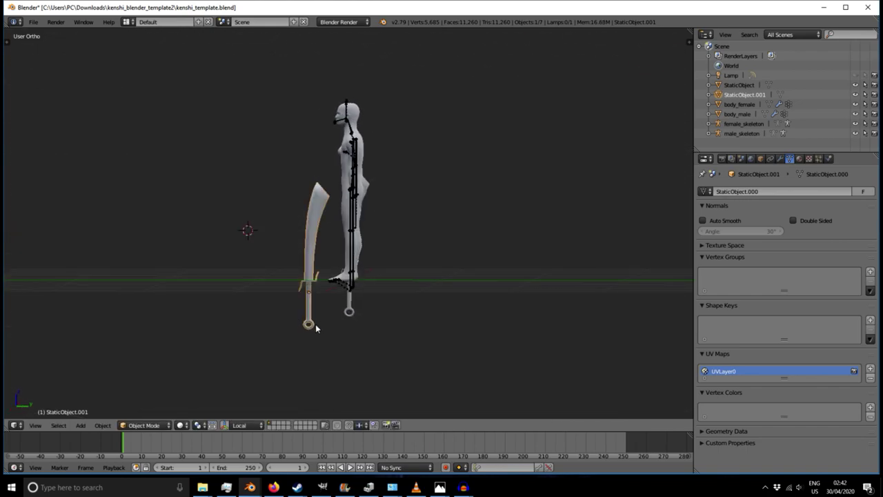
key("g")
middle_click_drag(253, 356, 352, 310)
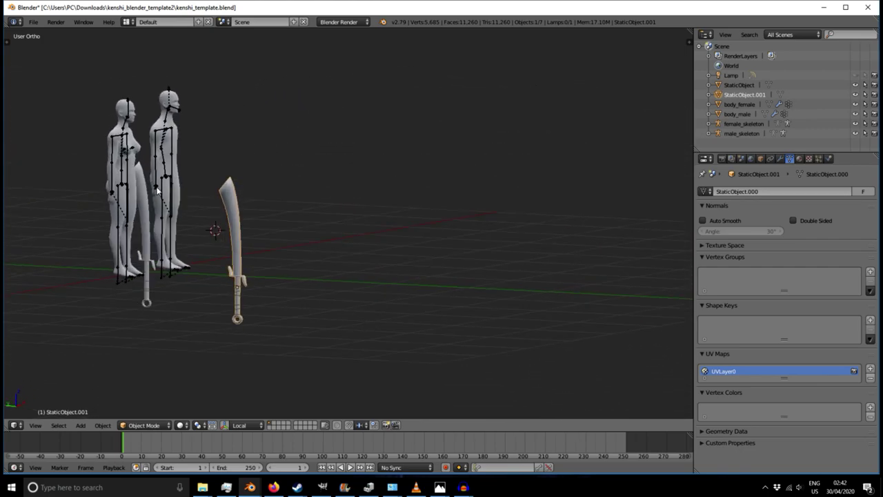
middle_click_drag(424, 323, 314, 335)
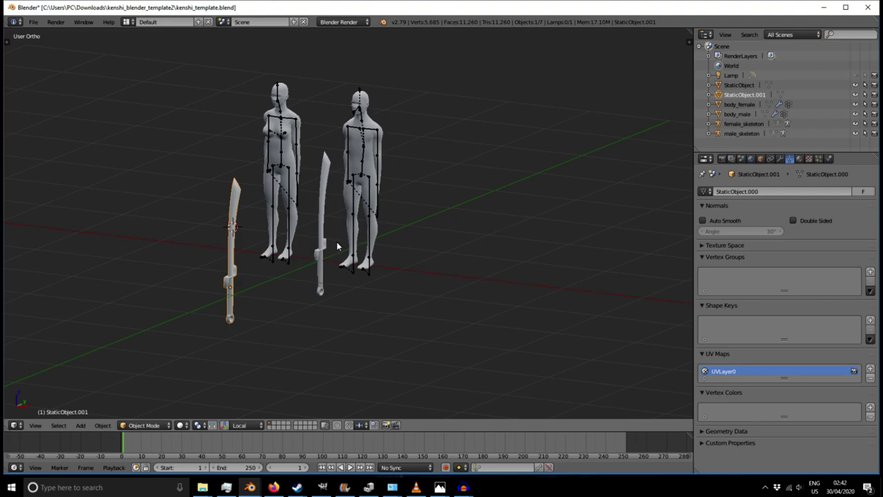
- Compare the original sword with its copy, and open the copy's mesh in Edit Mode
scroll(336, 244, "up", 8)
right_click(302, 271)
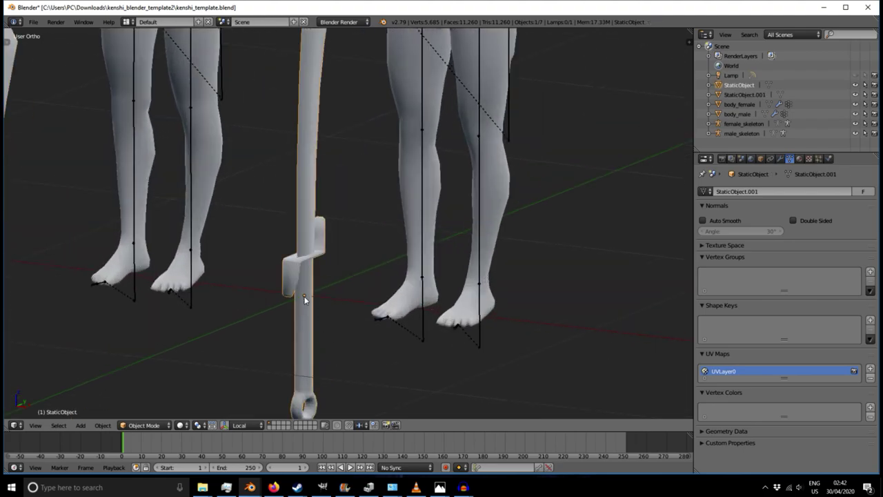
middle_click_drag(292, 320, 337, 363)
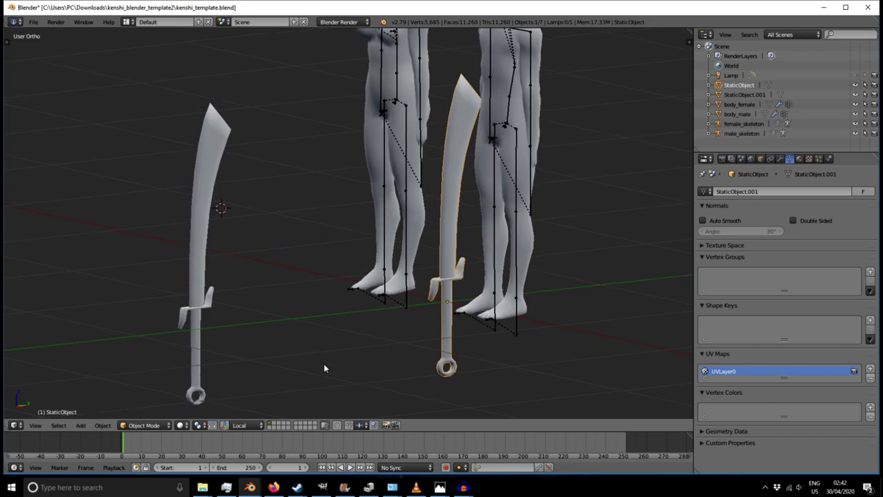
right_click(206, 303)
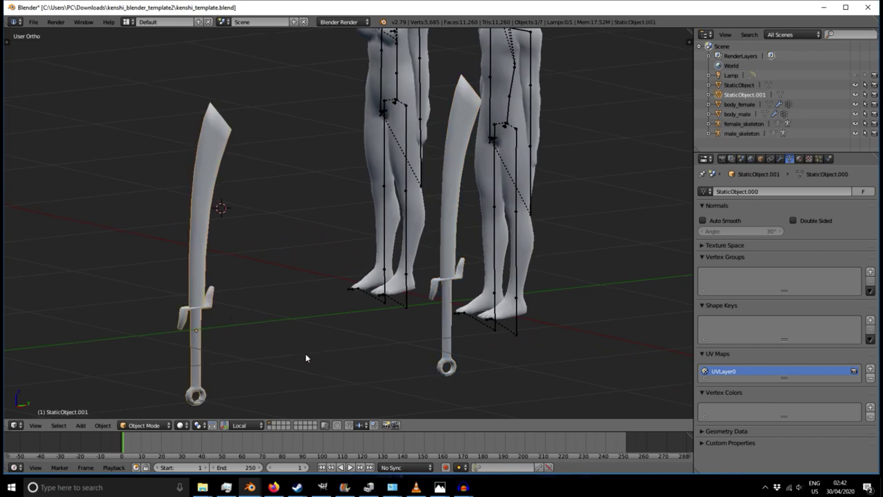
key("Tab")
middle_click_drag(256, 358, 351, 308)
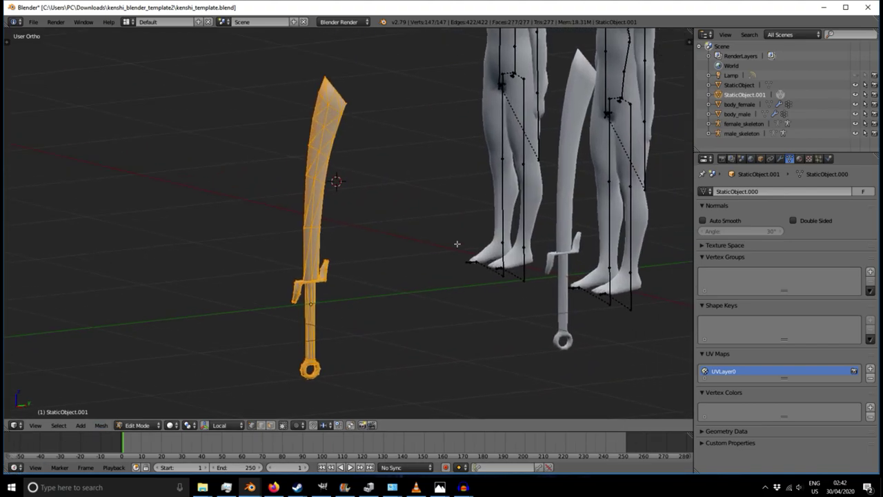
- Return the sword copy to Object Mode and split the 3D view vertically into a narrow and a wide view
key("Tab")
middle_click_drag(225, 401, 144, 295)
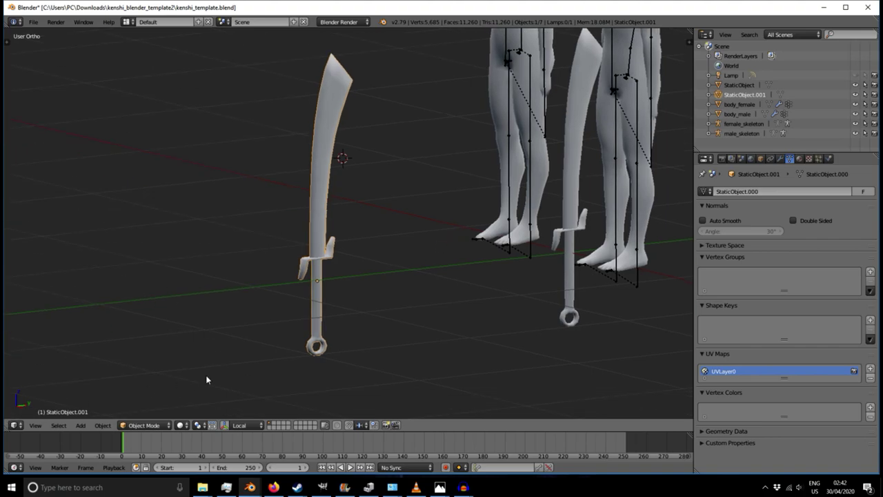
middle_click_drag(330, 231, 376, 275)
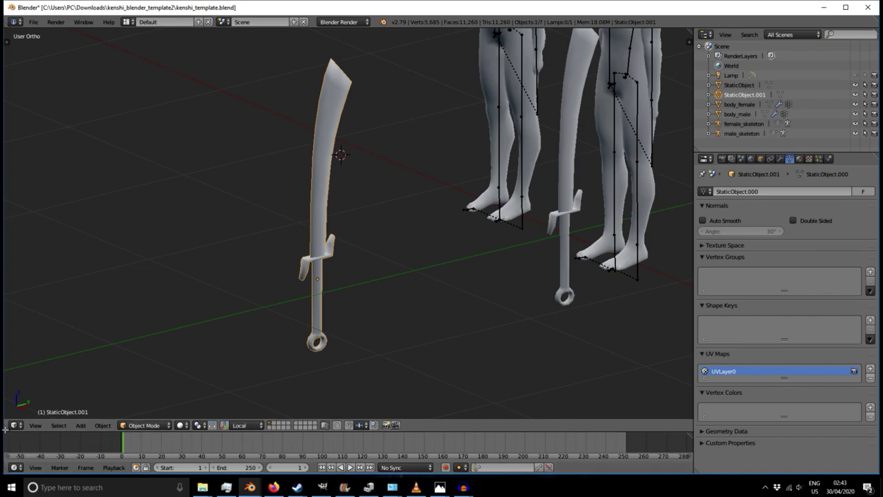
left_click_drag(5, 431, 297, 432)
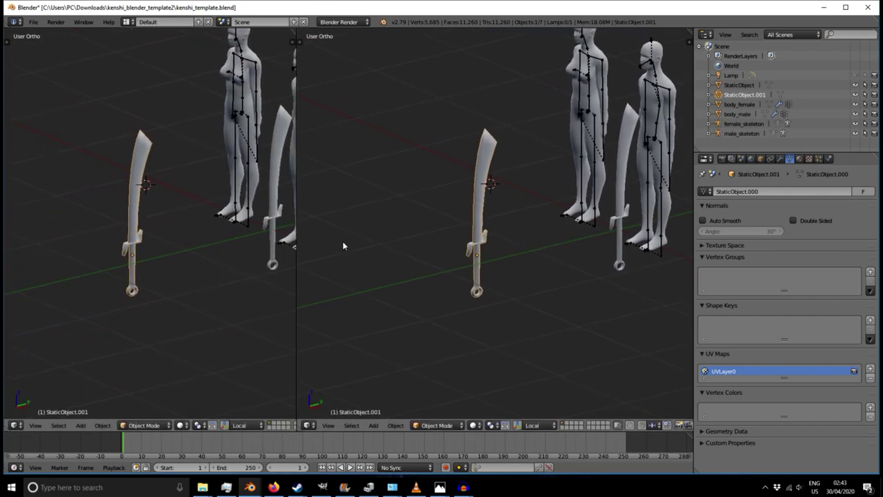
left_click(15, 426)
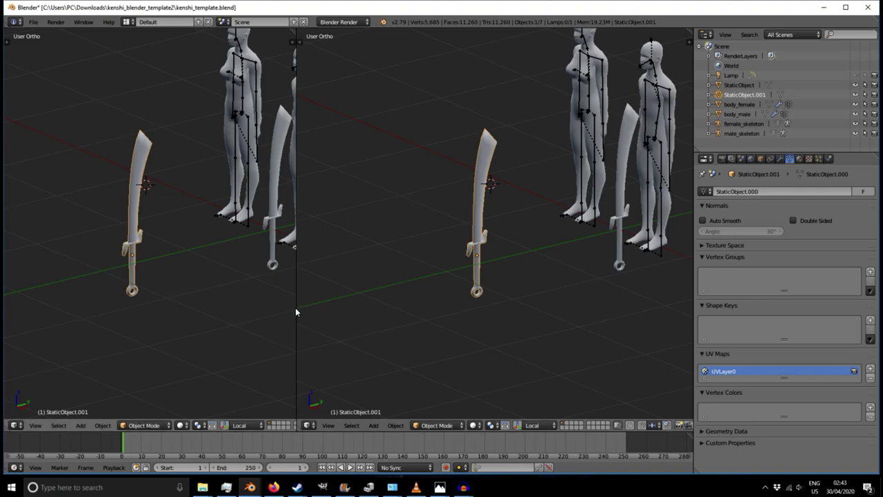
left_click_drag(297, 308, 242, 311)
scroll(342, 290, "down", 1)
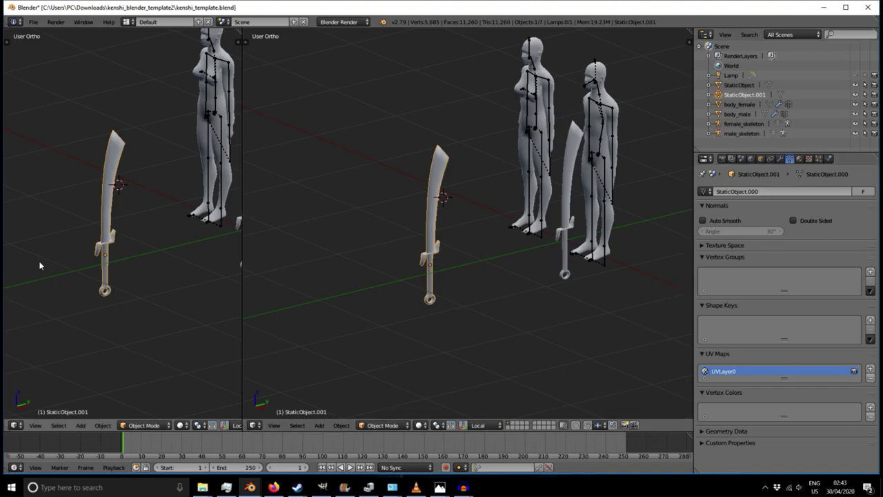
- Change the narrow view to a UV/Image Editor and frame its empty grid
scroll(40, 266, "up", 1)
left_click(15, 425)
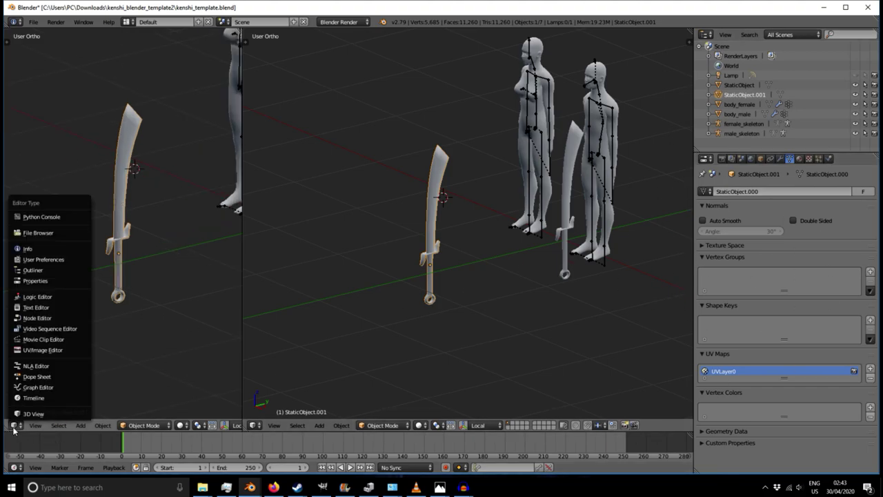
left_click(42, 350)
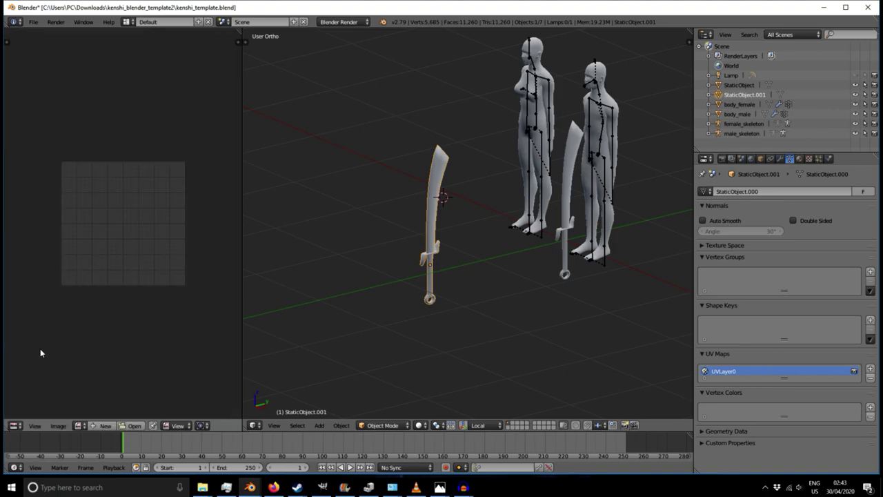
scroll(104, 338, "down", 1)
middle_click_drag(137, 314, 177, 273)
scroll(163, 207, "up", 2)
middle_click_drag(182, 221, 116, 252)
scroll(123, 268, "up", 2)
scroll(124, 261, "down", 1)
scroll(115, 274, "up", 1)
scroll(123, 272, "down", 1)
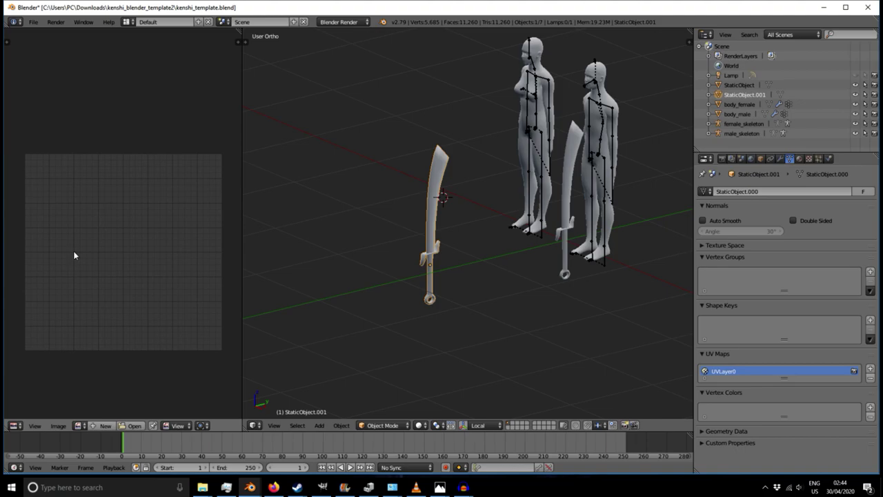
- Start opening an image in the UV/Image Editor and browse to the folder D:\Blender Kenshi\Conan
left_click(80, 425)
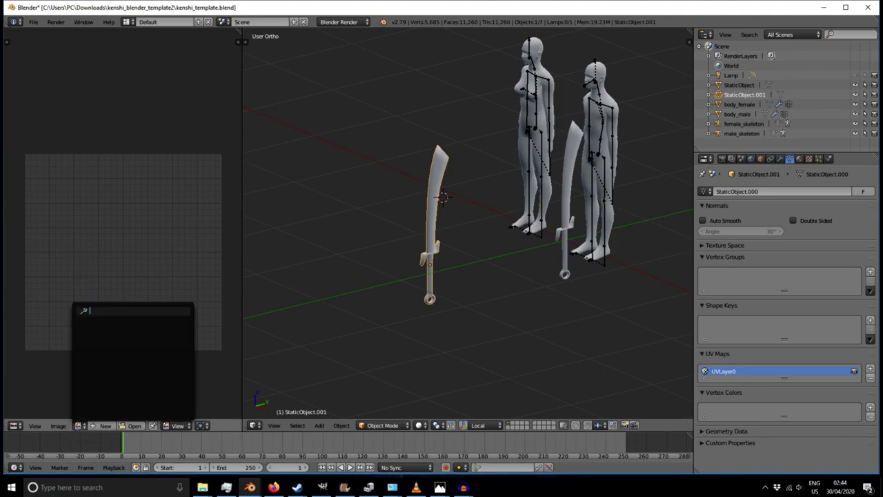
left_click(80, 427)
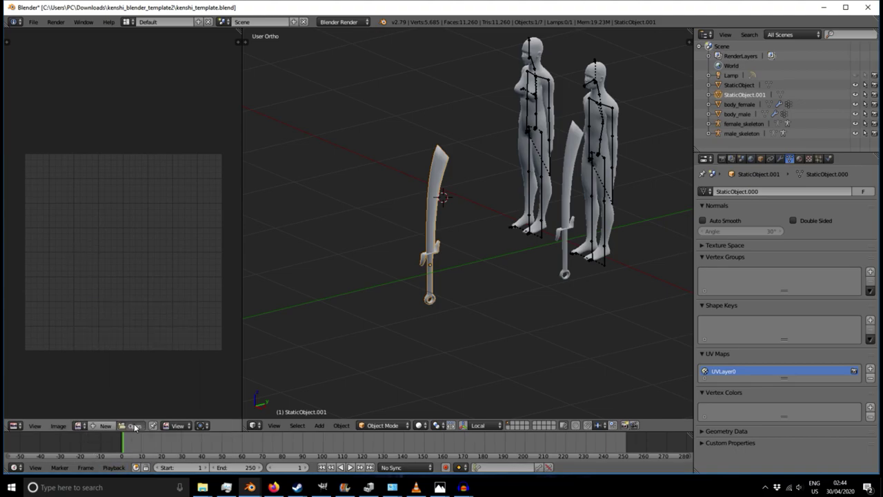
left_click(135, 427)
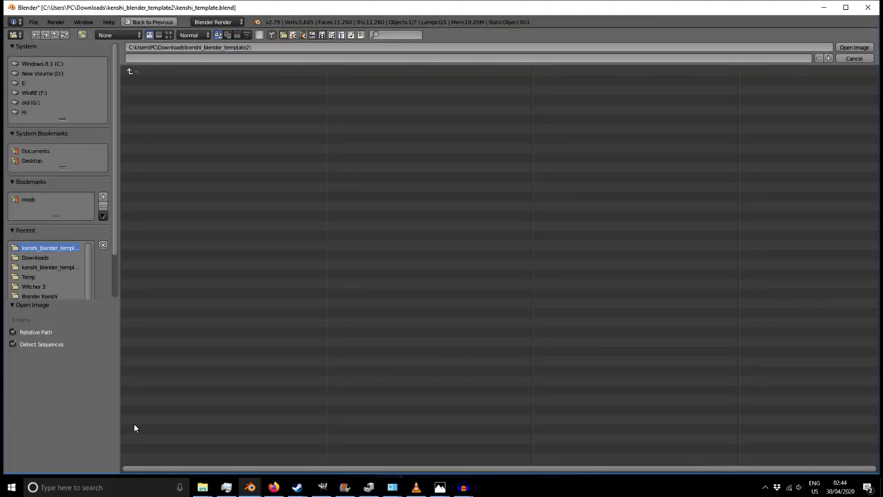
left_click(130, 70)
left_click(131, 71)
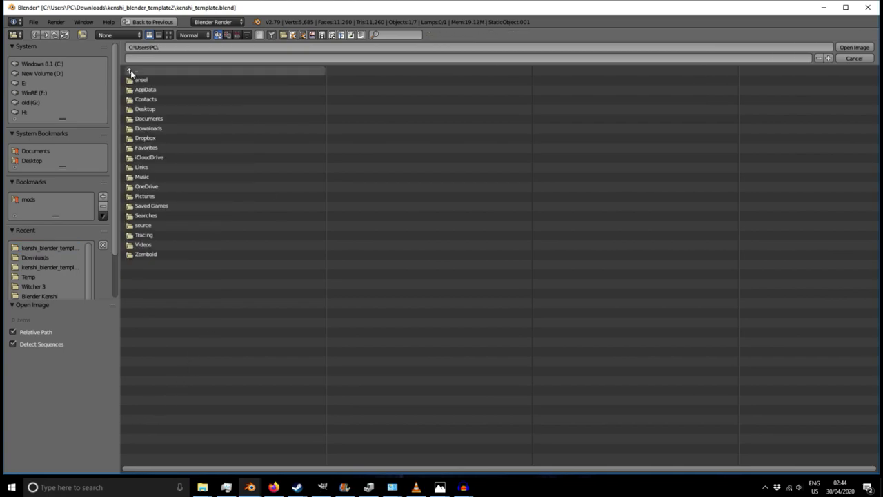
scroll(35, 294, "down", 1)
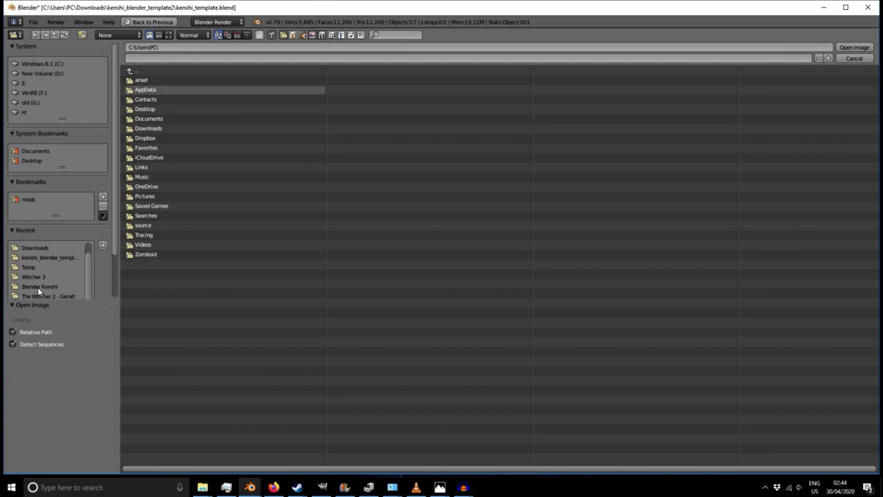
left_click(34, 277)
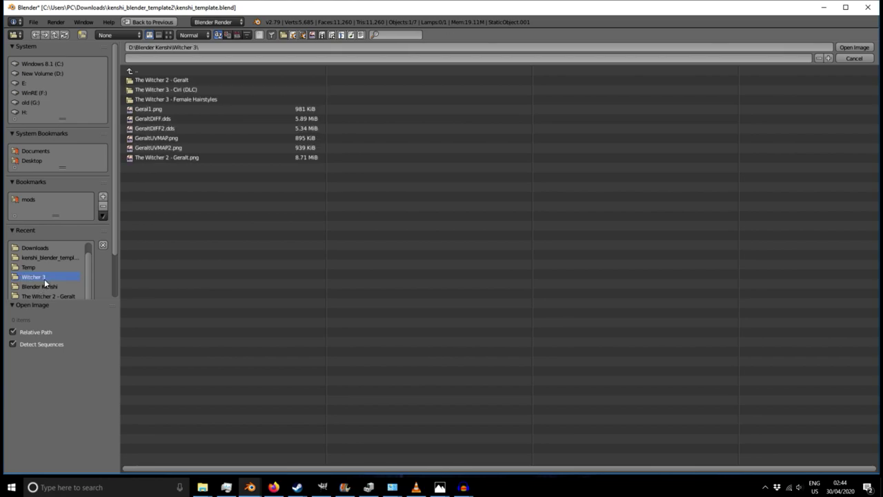
left_click(44, 287)
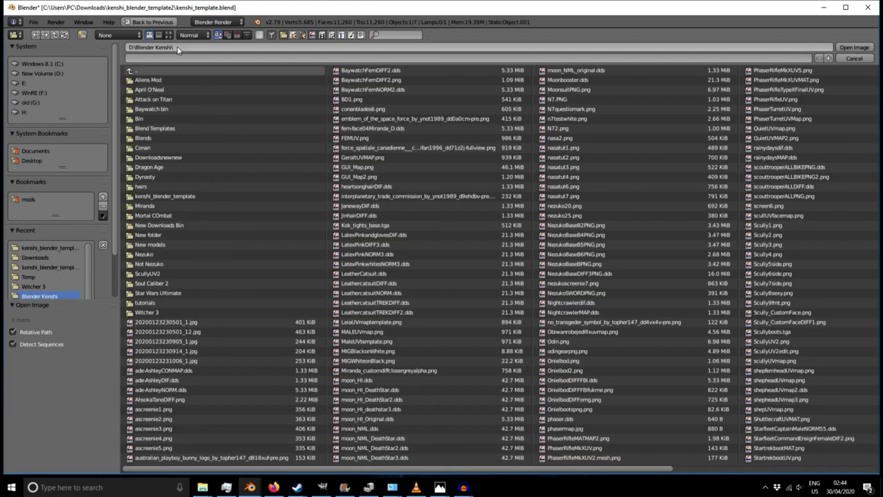
left_click(214, 147)
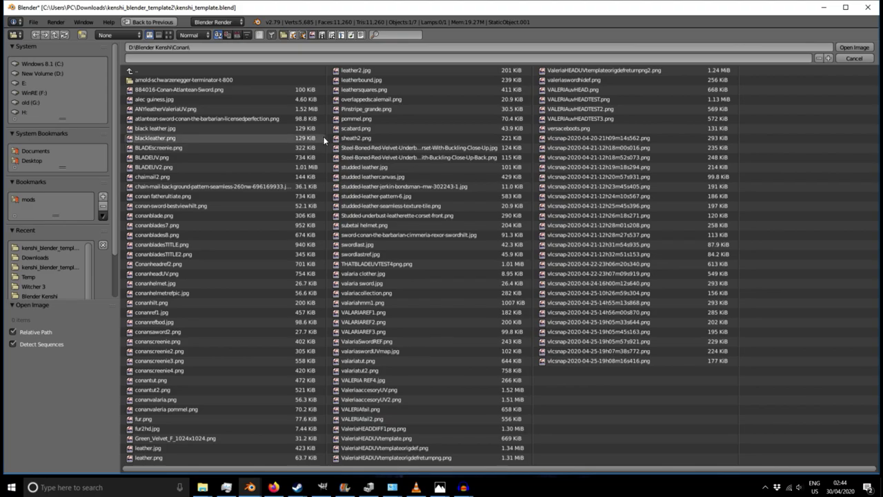
- Switch to File Explorer, examine the Conan folder's thumbnails for the Valeria sword reference and UV map images, and return to Blender
left_click(201, 488)
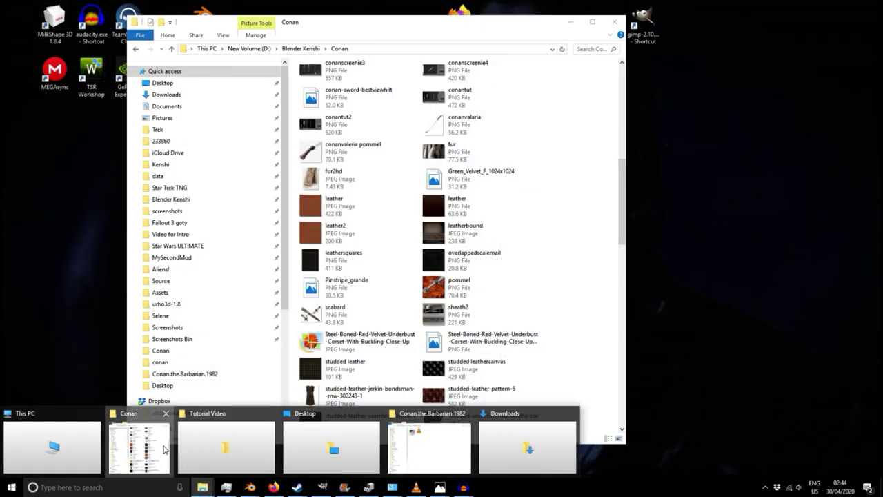
left_click(164, 449)
scroll(397, 309, "down", 10)
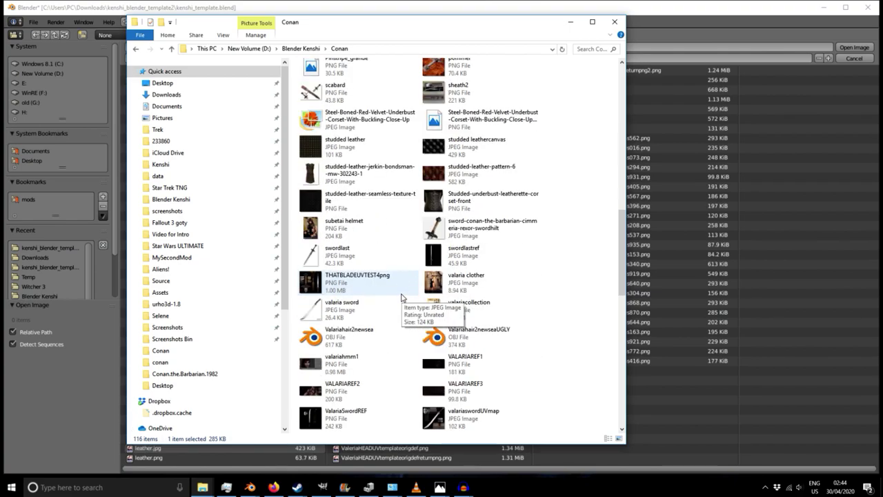
scroll(402, 296, "down", 6)
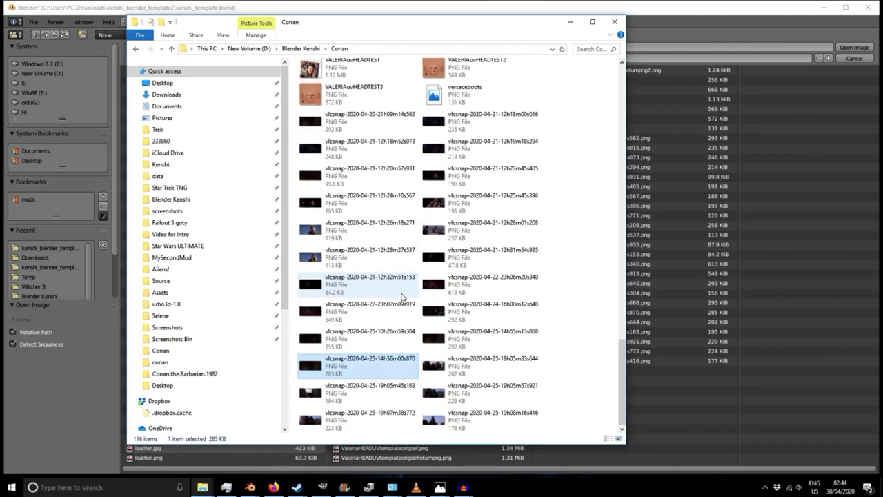
scroll(402, 296, "up", 10)
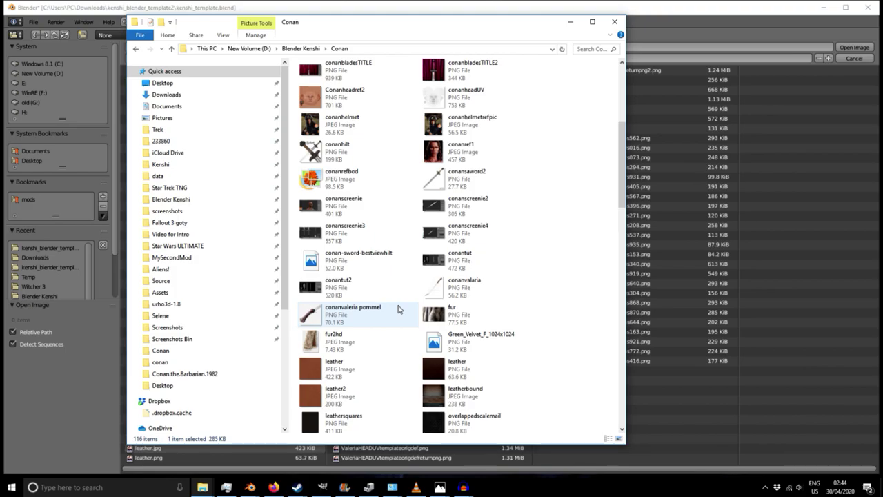
scroll(397, 310, "up", 3)
scroll(398, 309, "down", 10)
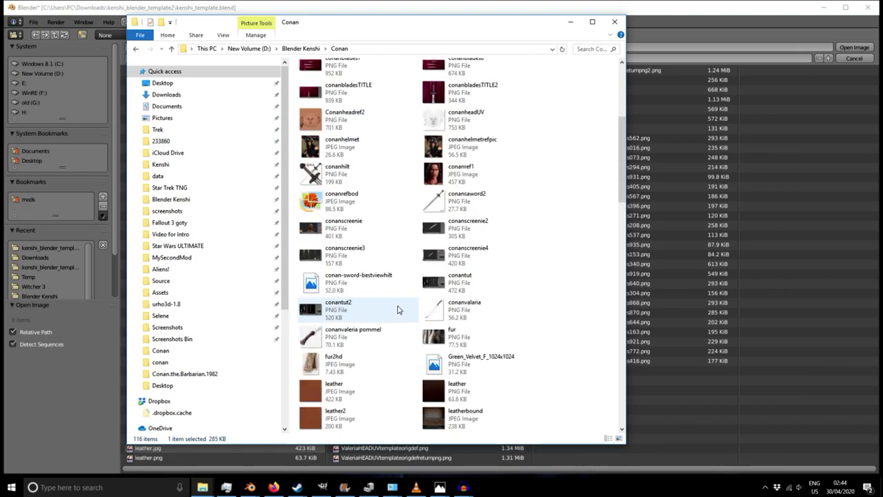
scroll(397, 310, "down", 5)
scroll(398, 310, "up", 10)
scroll(396, 310, "up", 1)
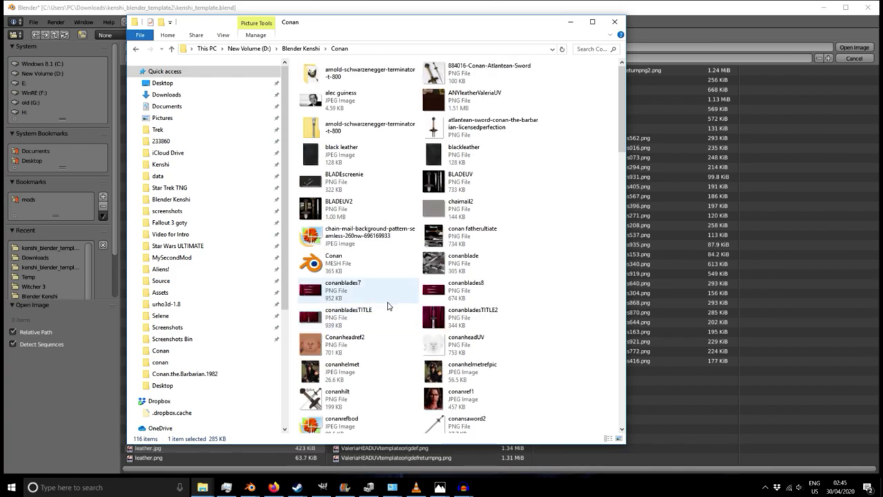
scroll(390, 304, "down", 4)
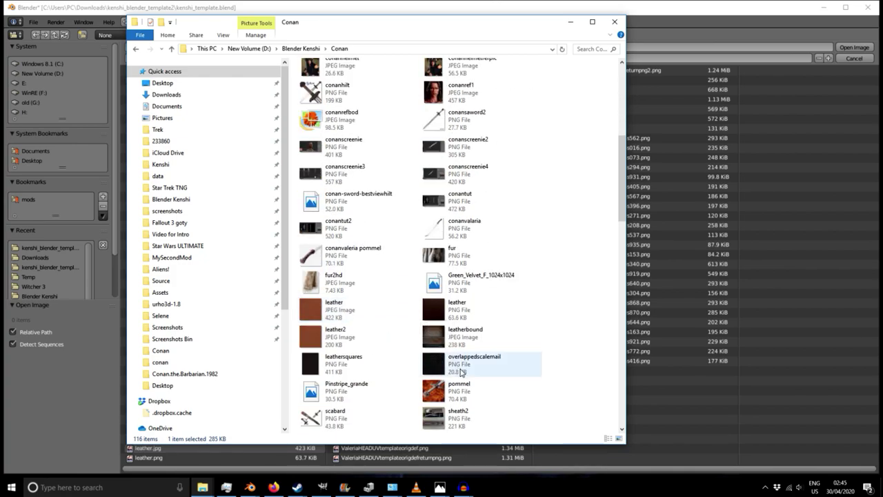
scroll(411, 337, "up", 3)
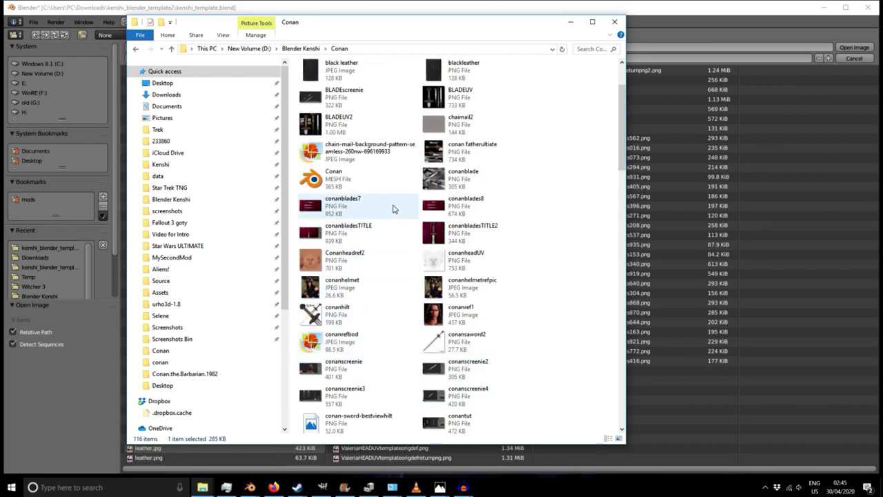
scroll(399, 219, "up", 1)
scroll(400, 226, "down", 4)
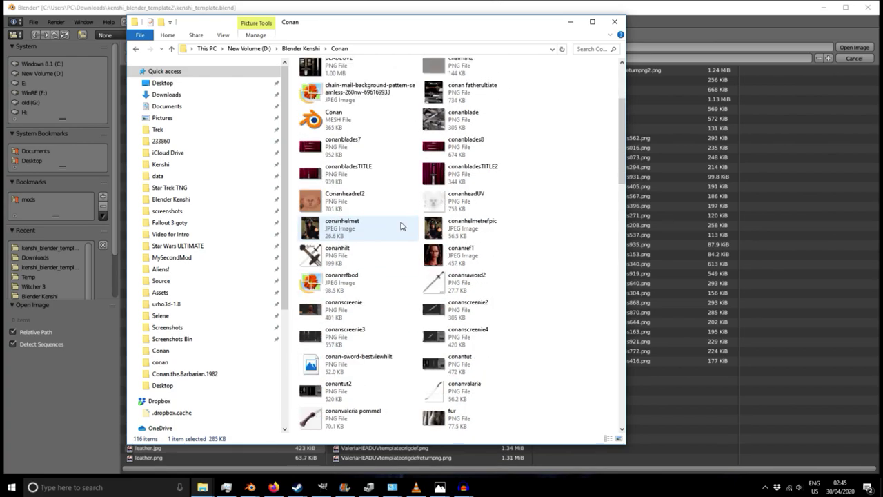
scroll(401, 226, "down", 1)
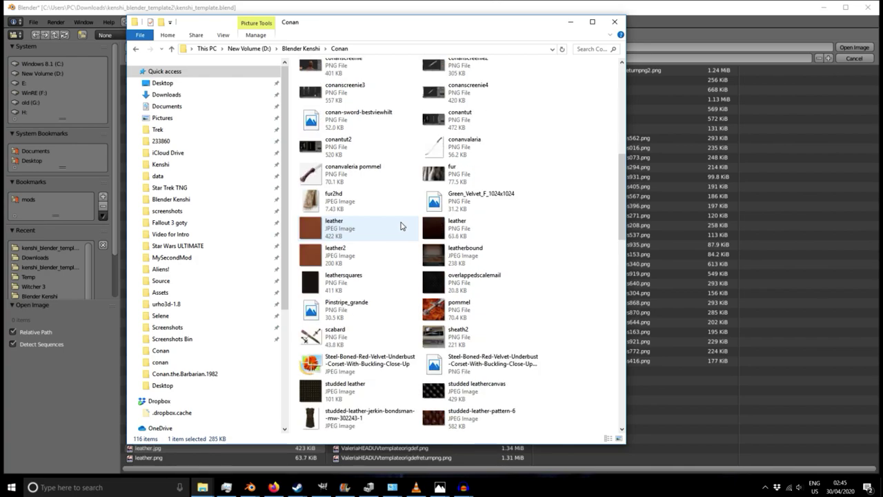
scroll(401, 226, "down", 3)
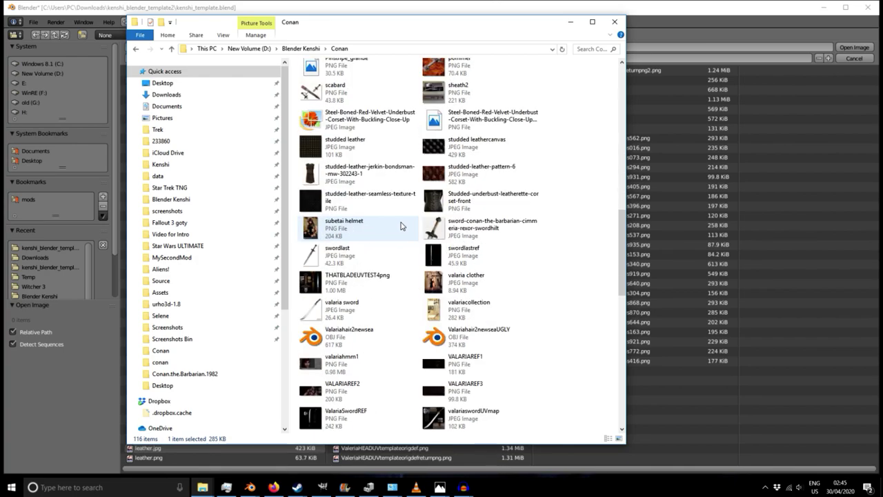
scroll(401, 226, "down", 1)
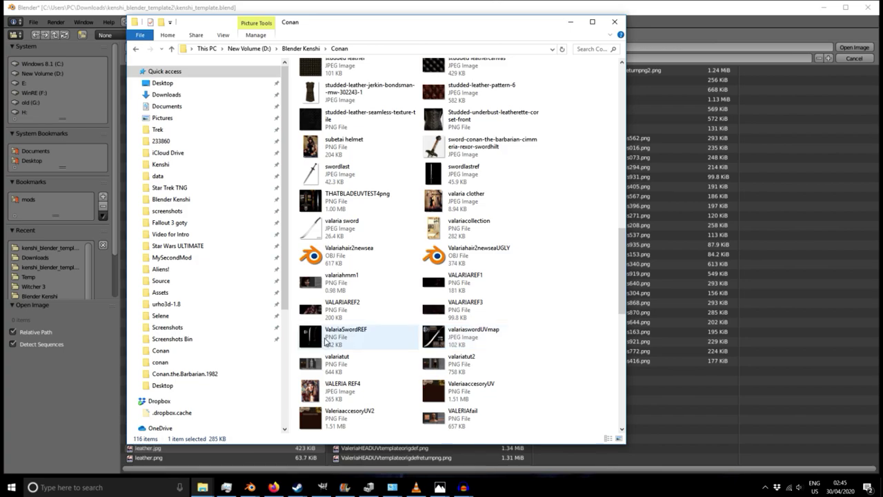
left_click(570, 22)
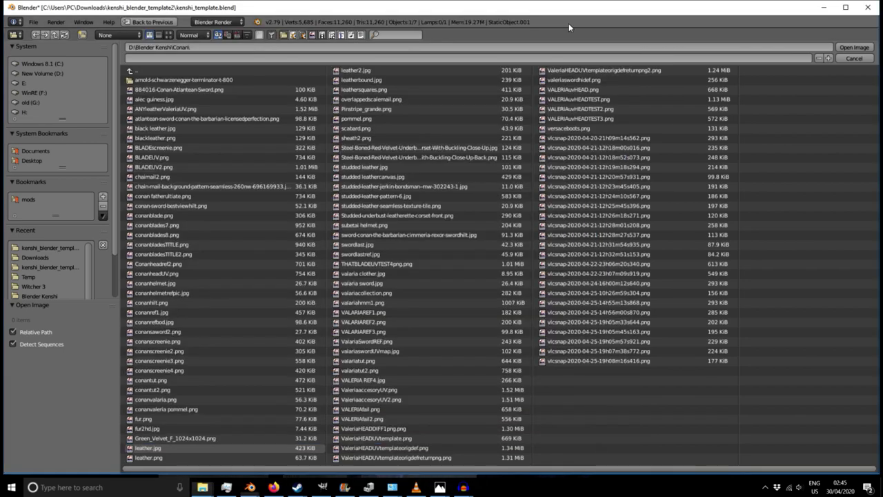
- Load valeriaswordhidef.png into the UV/Image Editor and frame the whole sword reference
left_click(591, 80)
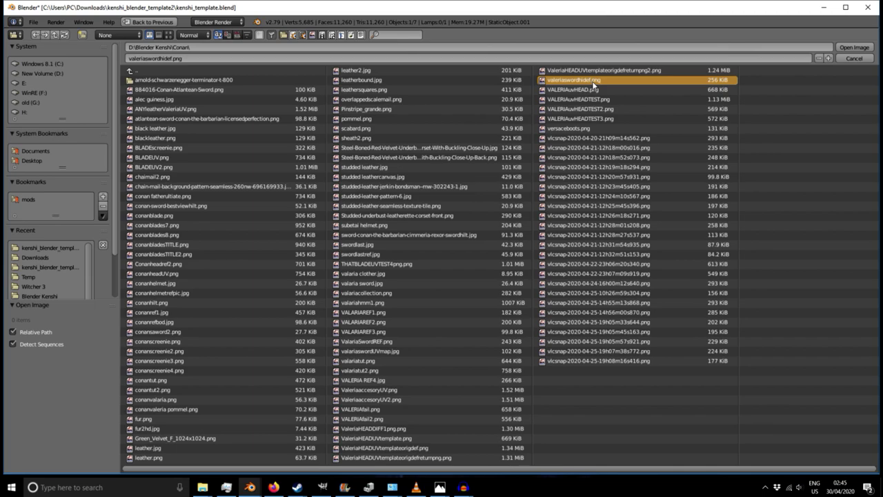
left_click(854, 47)
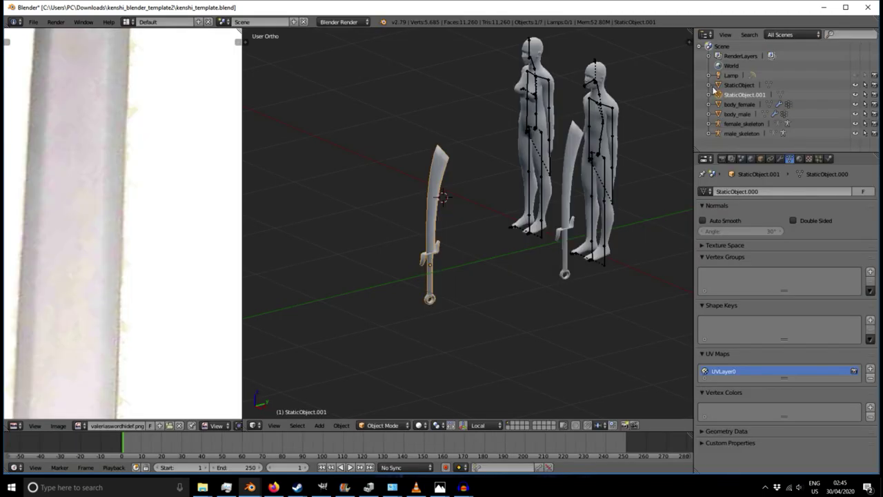
scroll(221, 207, "down", 8)
scroll(232, 212, "up", 3)
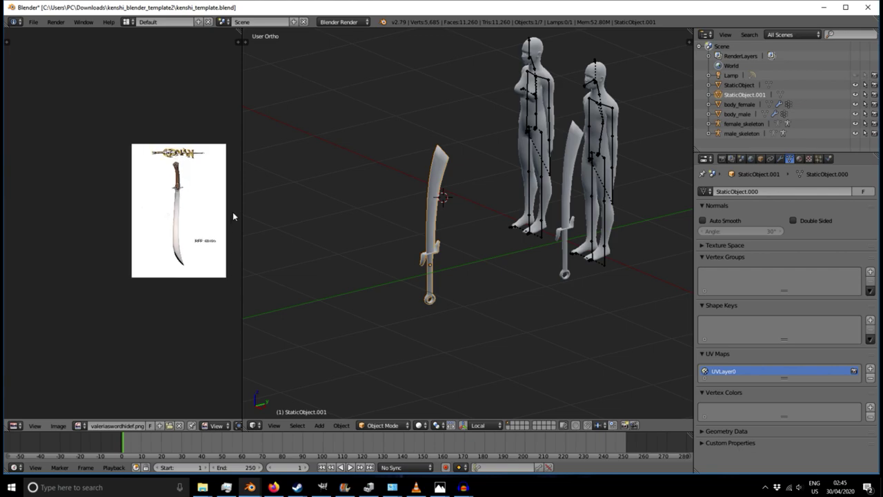
- Start opening a second image in the UV/Image Editor from the folder D:\Blender Kenshi\Conan
left_click(78, 427)
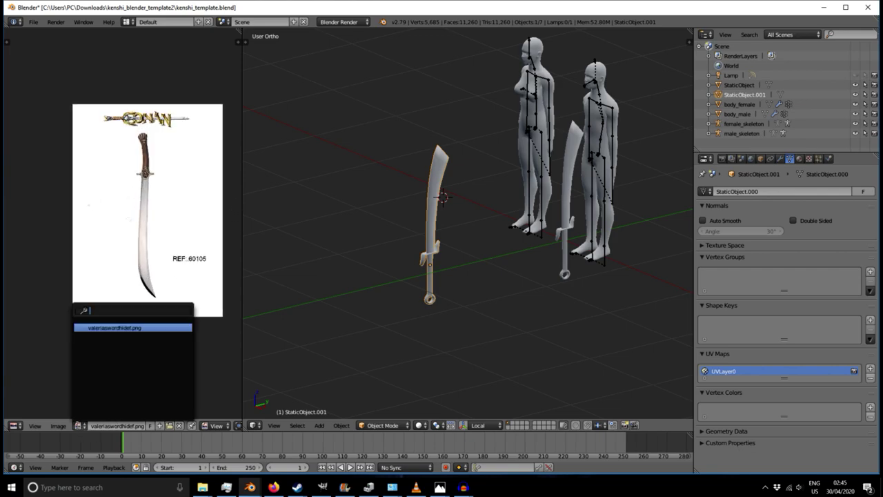
left_click(80, 431)
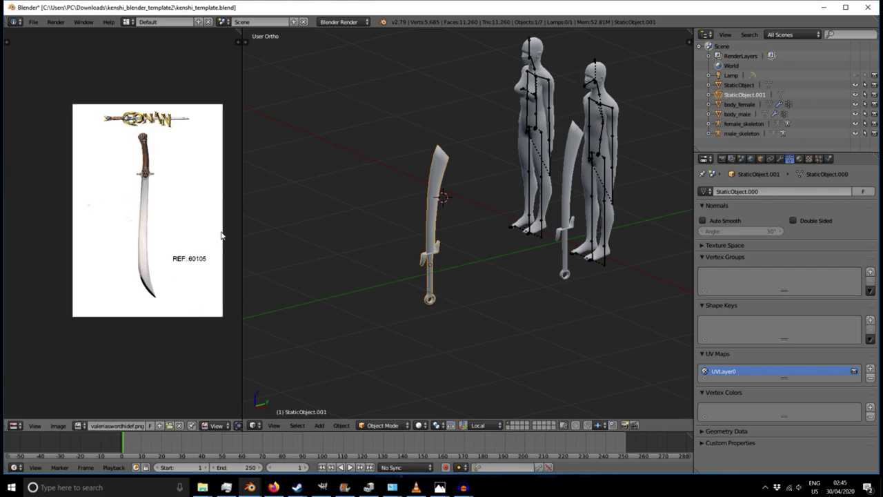
left_click(58, 426)
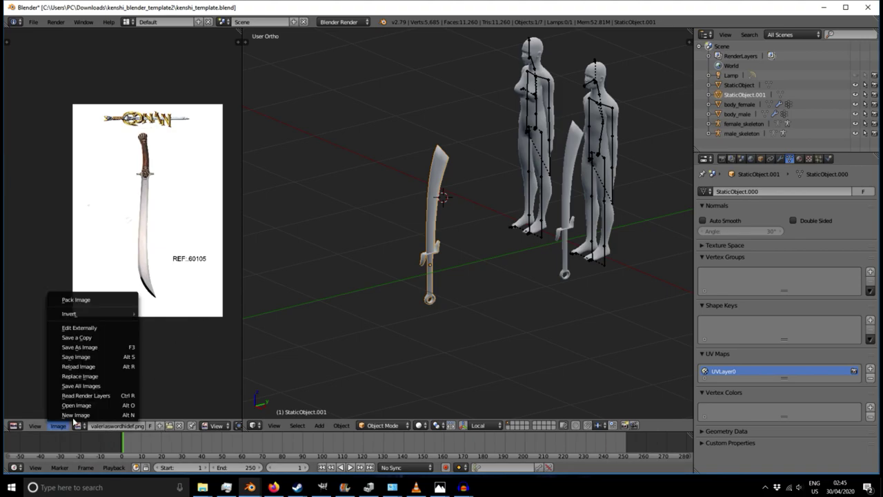
left_click(105, 400)
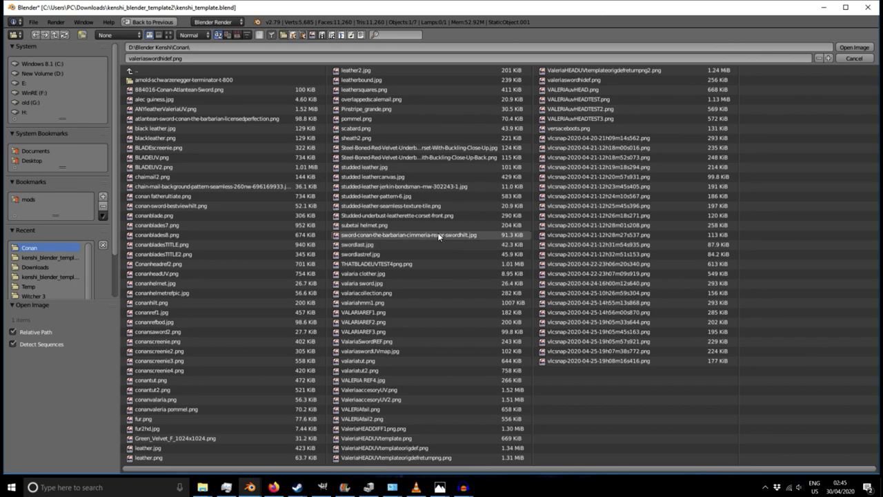
- Switch to File Explorer, locate the valariaswordUVmap thumbnail in the Conan folder, and move the window aside to reach Blender
left_click(202, 487)
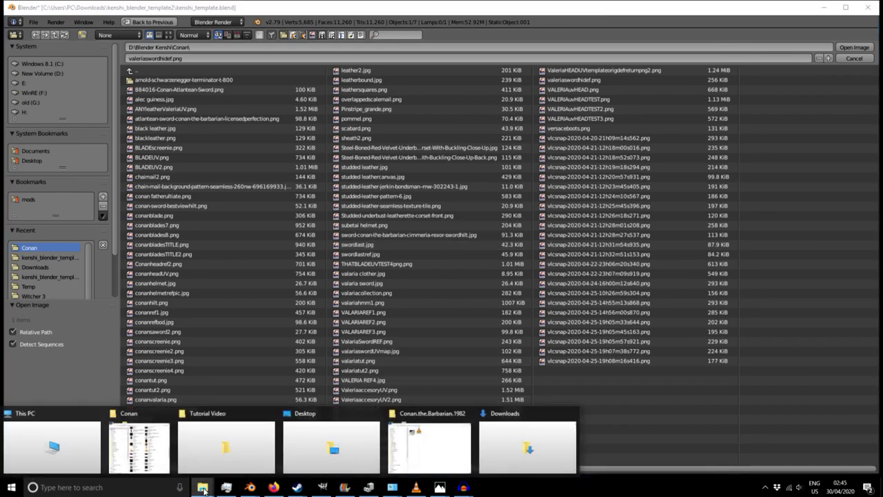
left_click(128, 448)
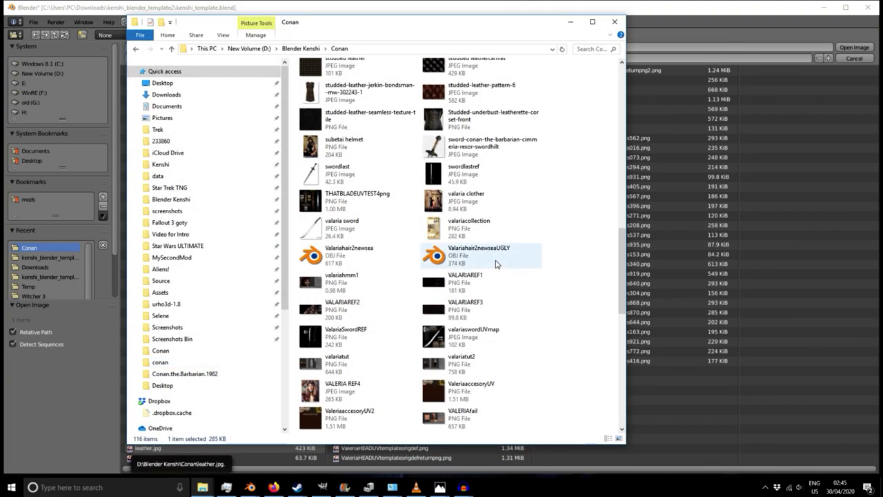
scroll(488, 229, "down", 1)
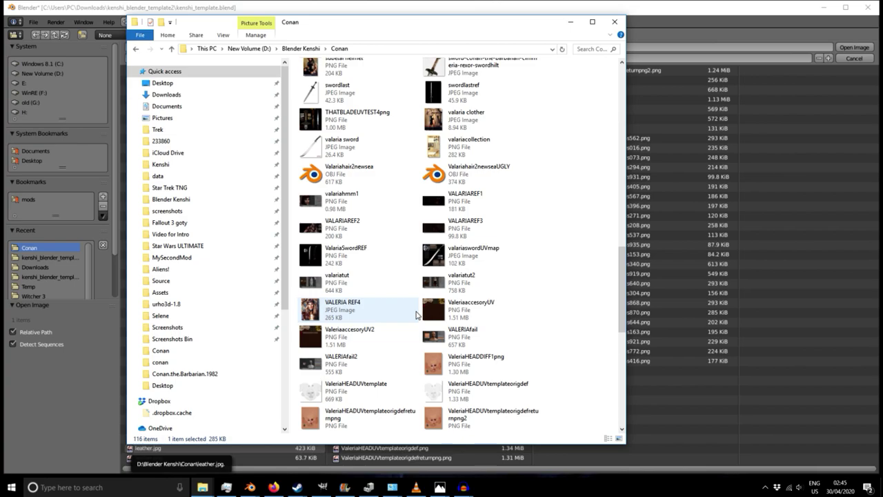
scroll(416, 314, "up", 1)
scroll(425, 290, "down", 1)
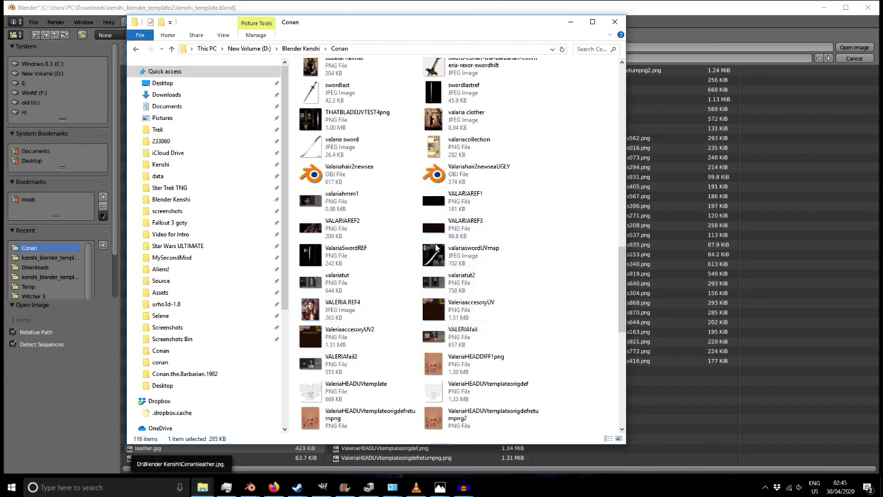
left_click(433, 261)
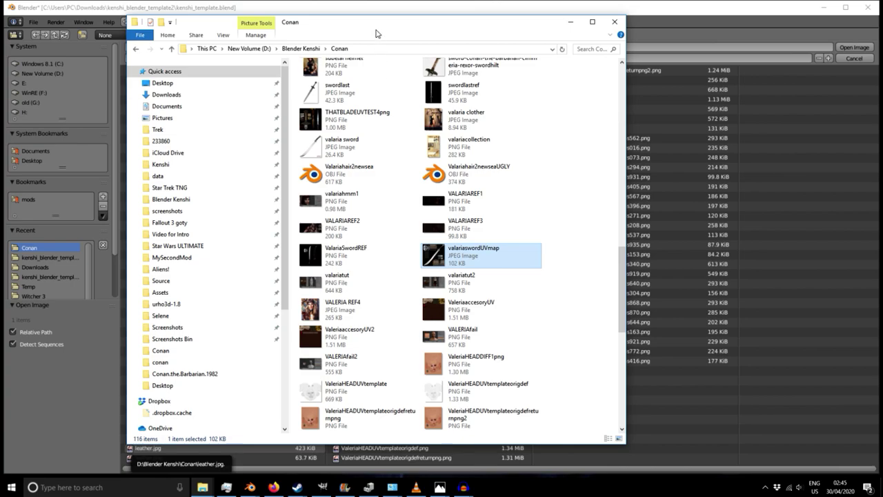
left_click_drag(379, 24, 727, 57)
- Load valariaswordUVmap.jpg into the UV/Image Editor and frame the whole UV map image
left_click(402, 350)
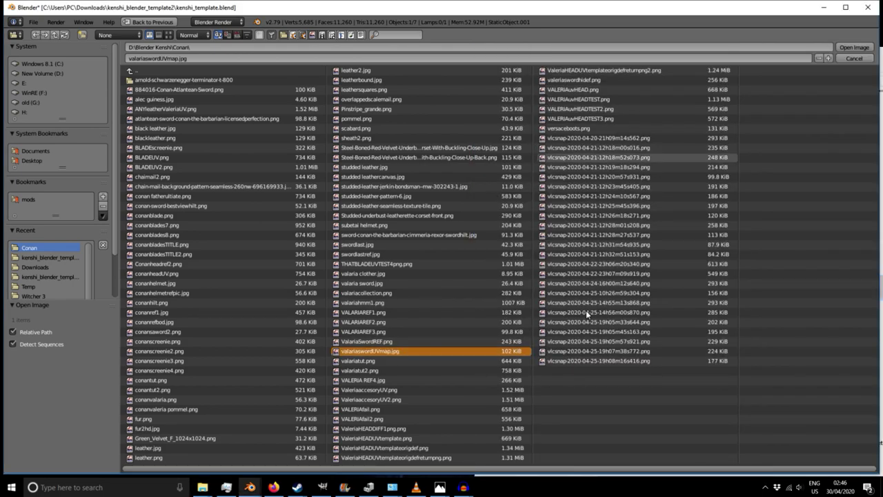
double_click(422, 350)
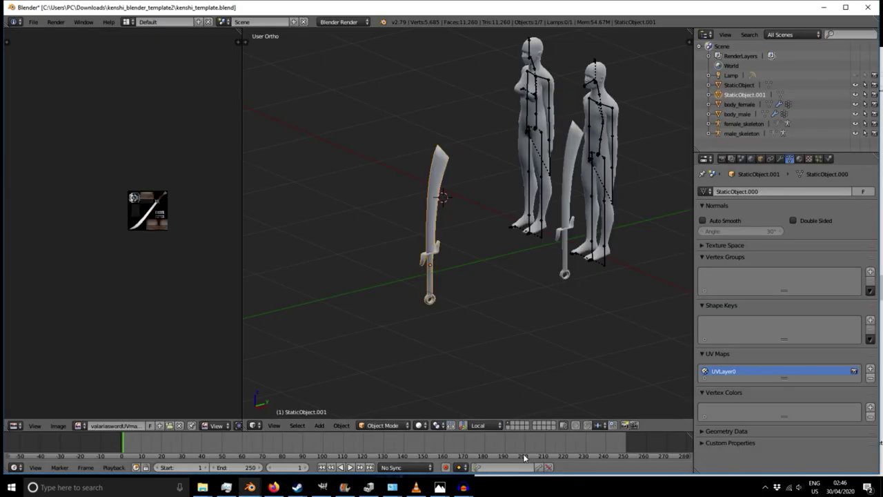
scroll(182, 251, "up", 7)
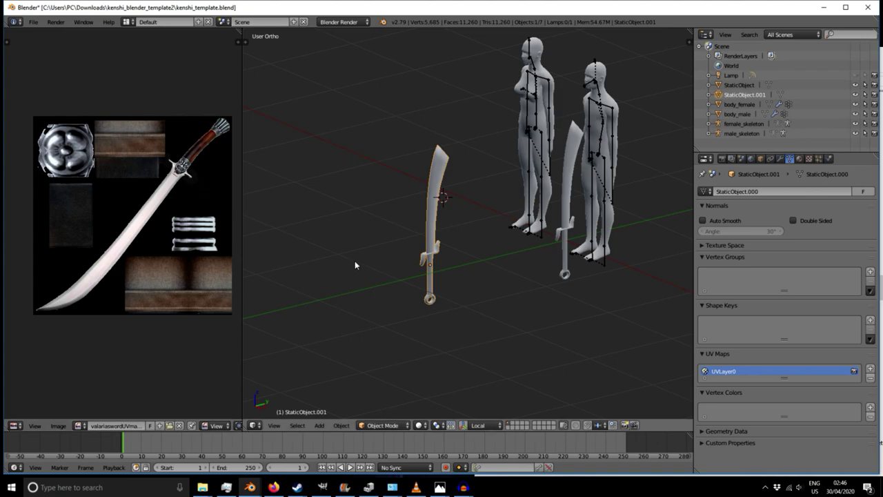
- Show the 3D view's properties region with the sword copy's transform and display settings
mouse_move(396, 294)
middle_mouse_down()
mouse_move(409, 306)
mouse_move(388, 298)
middle_mouse_up()
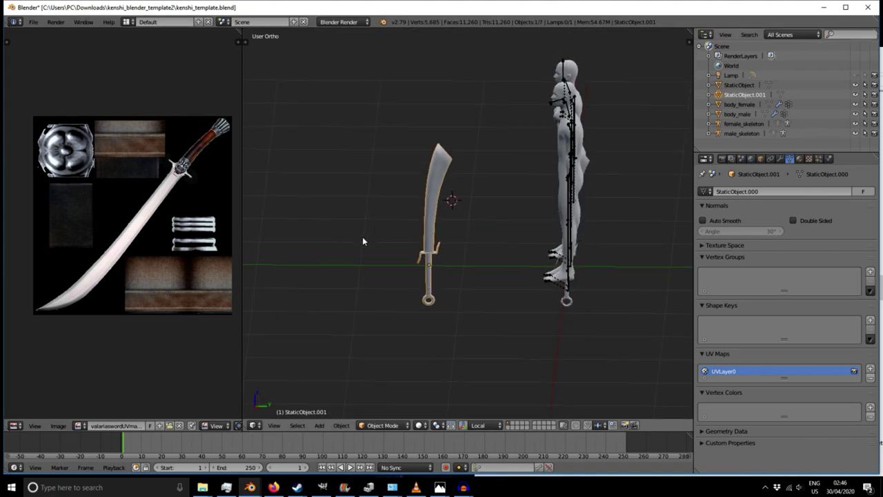
middle_click_drag(362, 237, 342, 233, "shift")
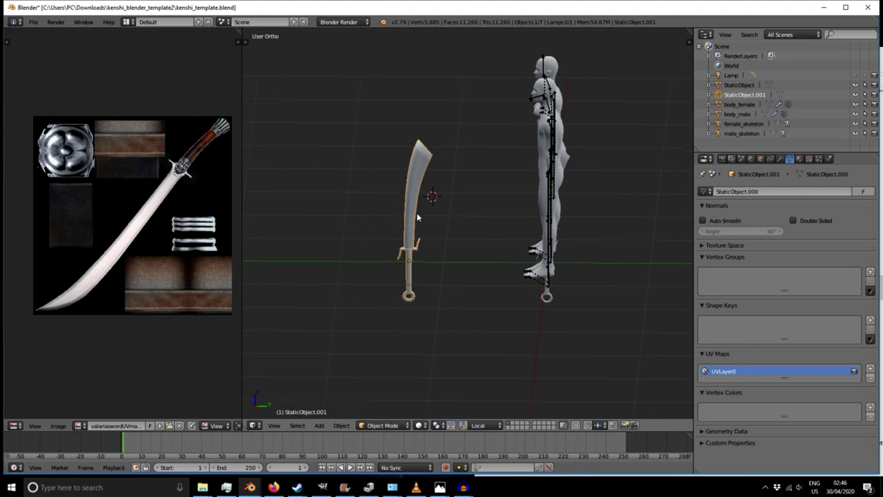
left_click(685, 42)
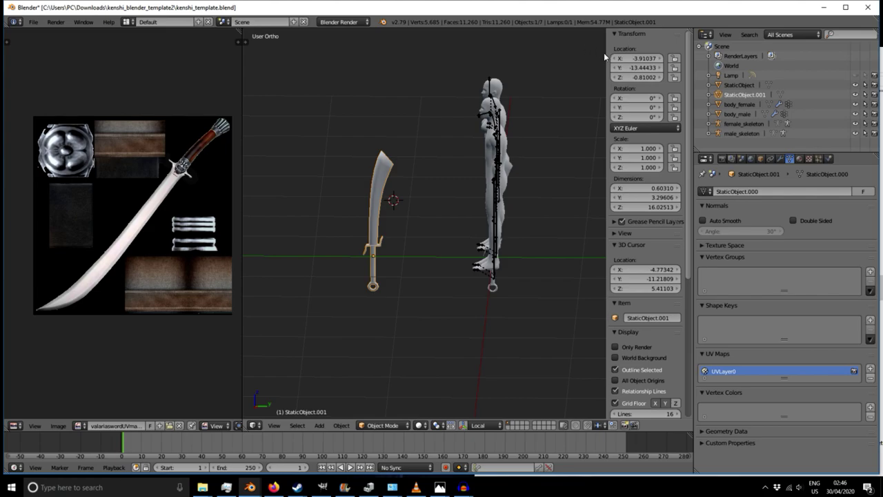
mouse_move(607, 52)
left_mouse_down()
mouse_move(615, 59)
mouse_move(595, 60)
mouse_move(606, 62)
left_mouse_up()
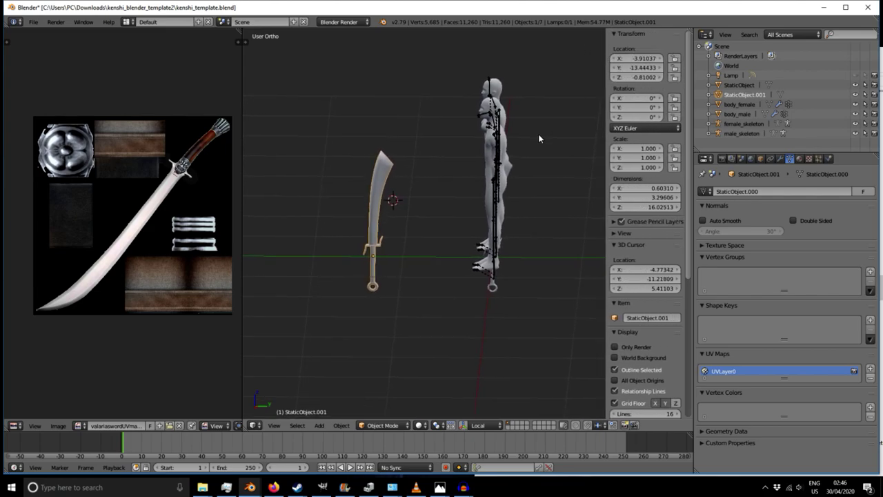
key("n")
key("n")
key("n")
key("n")
- Widen the UV/Image Editor so the full sword UV map image fits beside the 3D view
left_click(244, 213)
left_click_drag(241, 216, 149, 214)
middle_click_drag(230, 208, 318, 247)
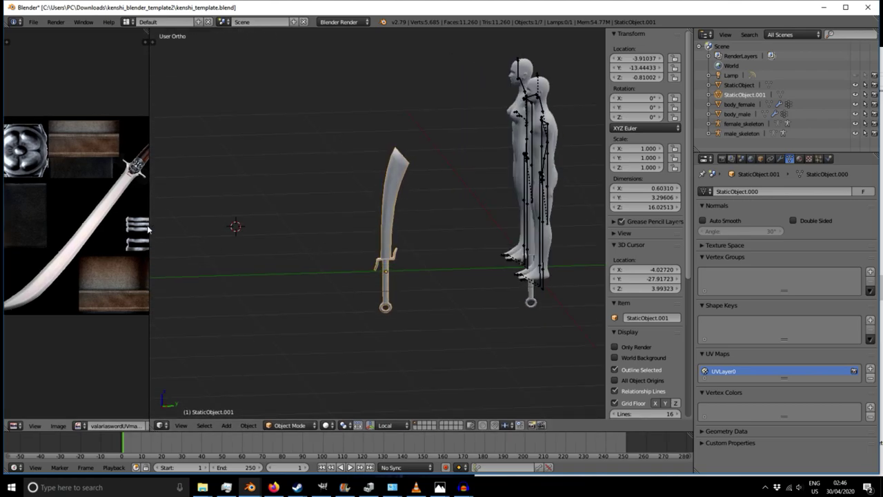
left_click_drag(149, 229, 276, 228)
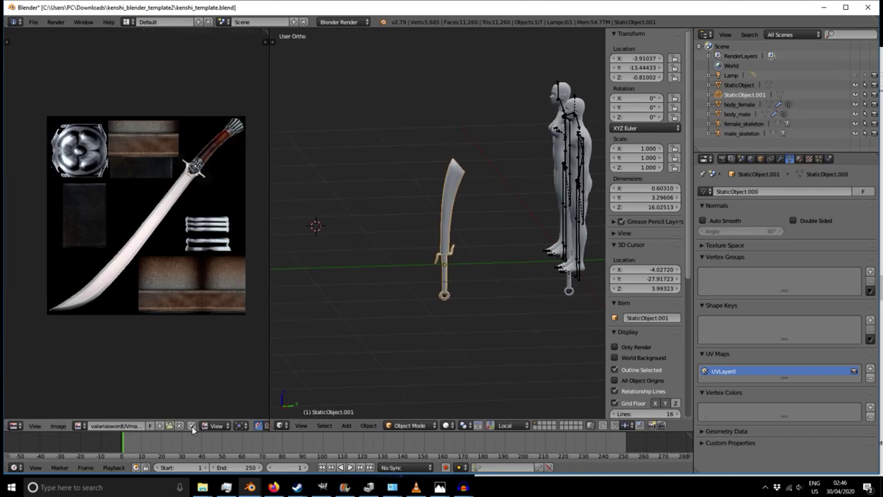
- Enter Edit Mode on the sword copy and select the linked UV island of one blade side
key("Tab")
middle_click_drag(470, 306, 452, 302)
scroll(450, 188, "up", 7)
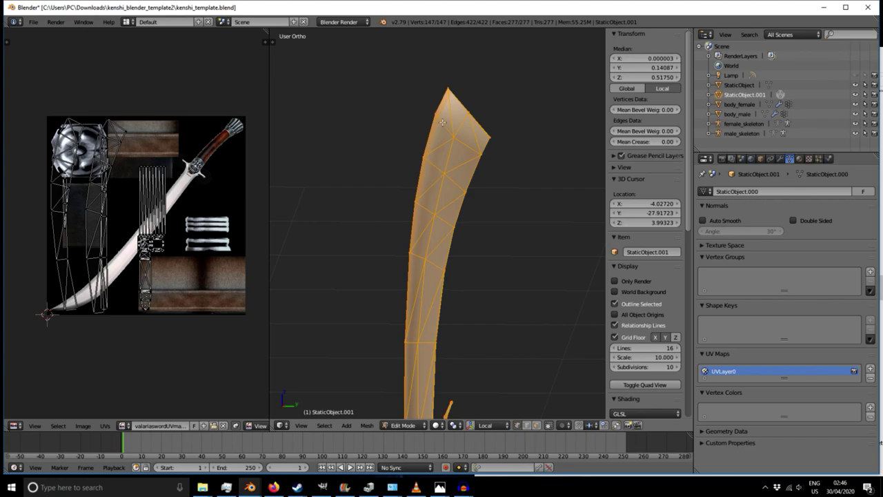
middle_click_drag(449, 297, 418, 240)
mouse_move(352, 255)
middle_mouse_down()
mouse_move(492, 272)
mouse_move(350, 258)
middle_mouse_up()
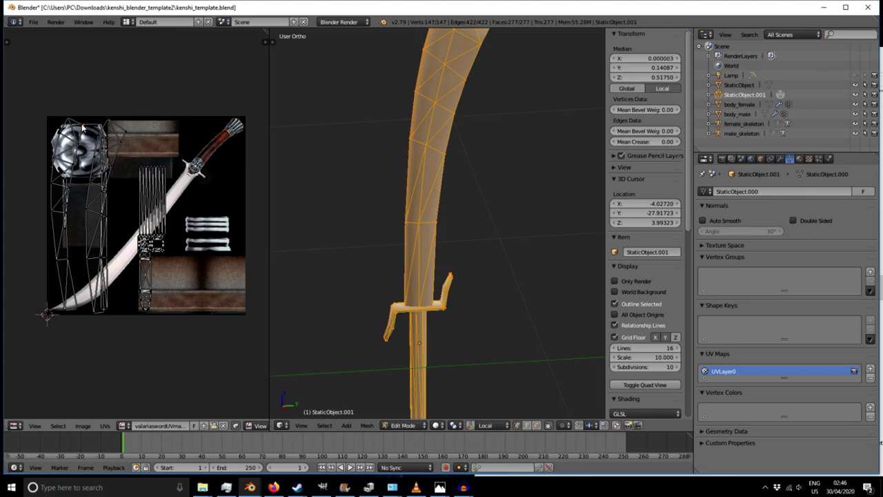
key("l")
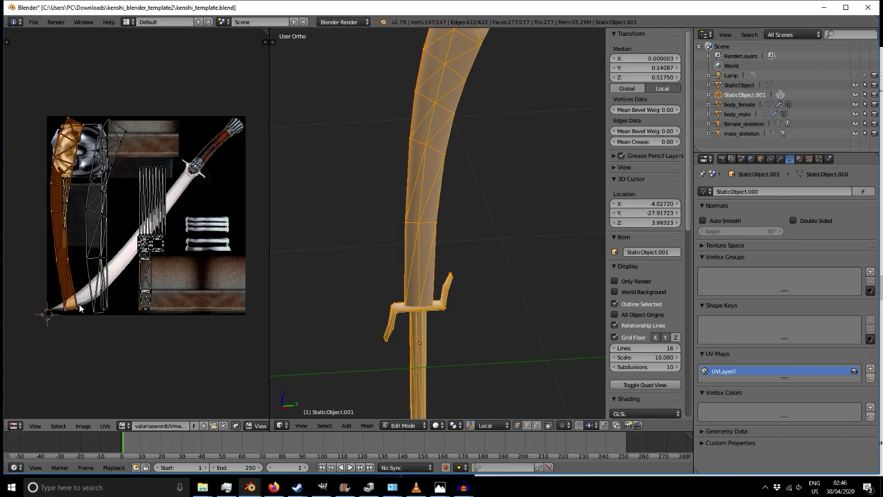
- Examine the blade, guard, grip and ring pommel of the sword mesh against their islands in the UV layout
scroll(481, 224, "down", 2)
middle_click_drag(482, 224, 461, 256)
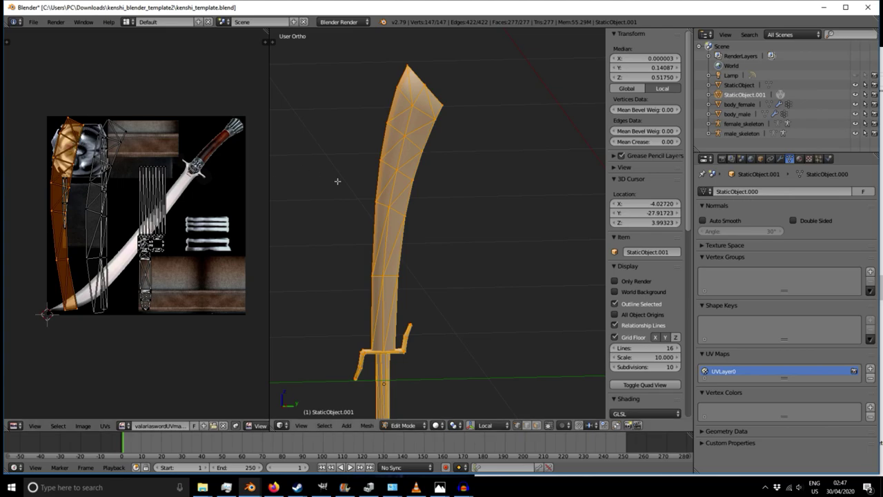
scroll(433, 85, "up", 2)
scroll(387, 66, "up", 2)
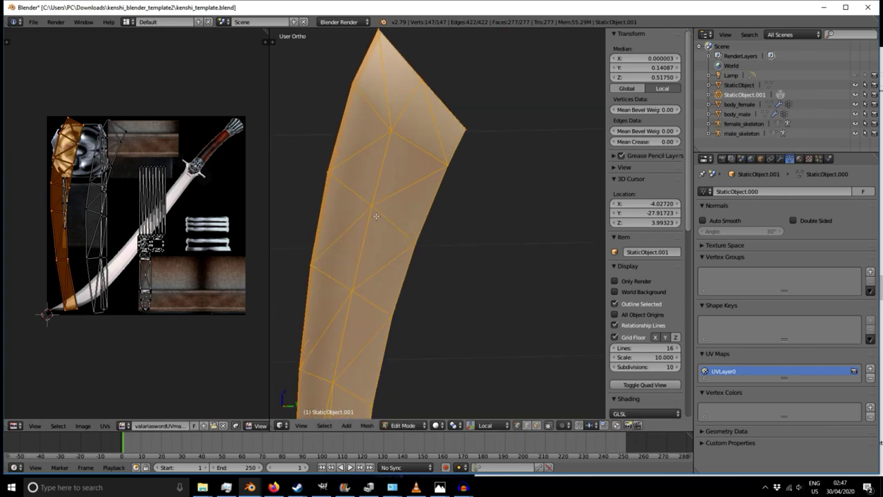
scroll(340, 210, "down", 5)
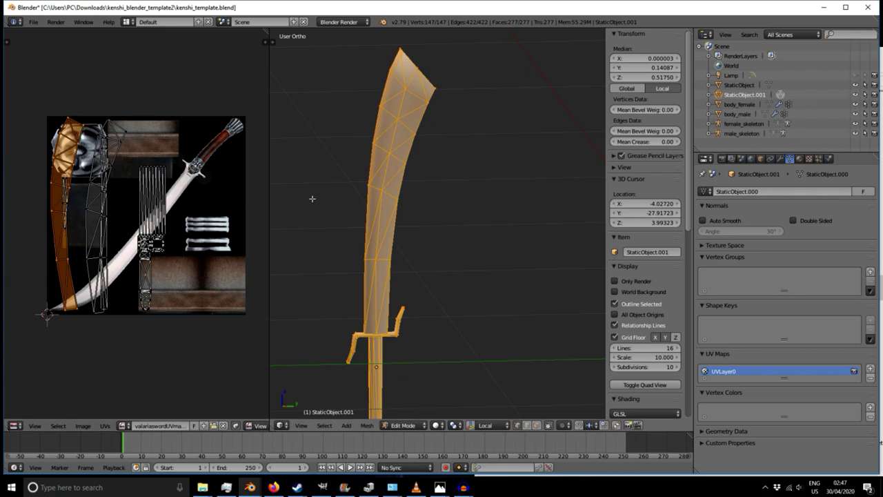
middle_click_drag(304, 208, 422, 209)
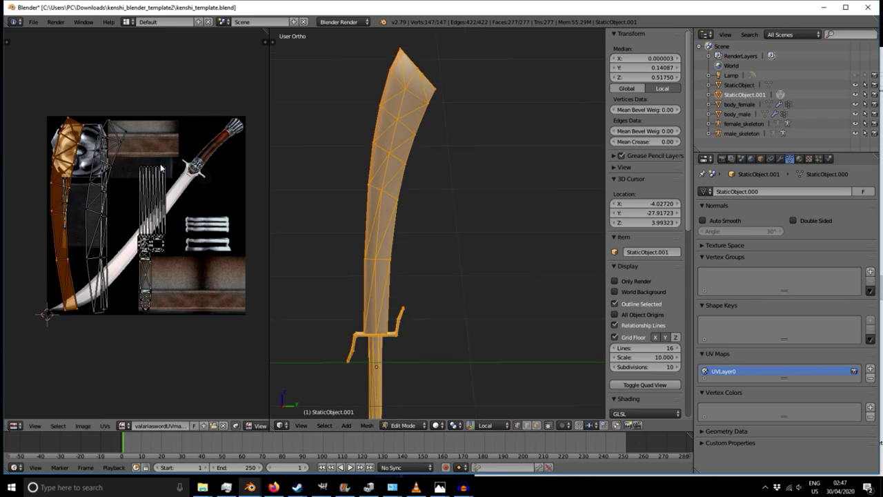
middle_click_drag(350, 242, 388, 127, "shift")
left_click(430, 281)
middle_click_drag(341, 268, 435, 289)
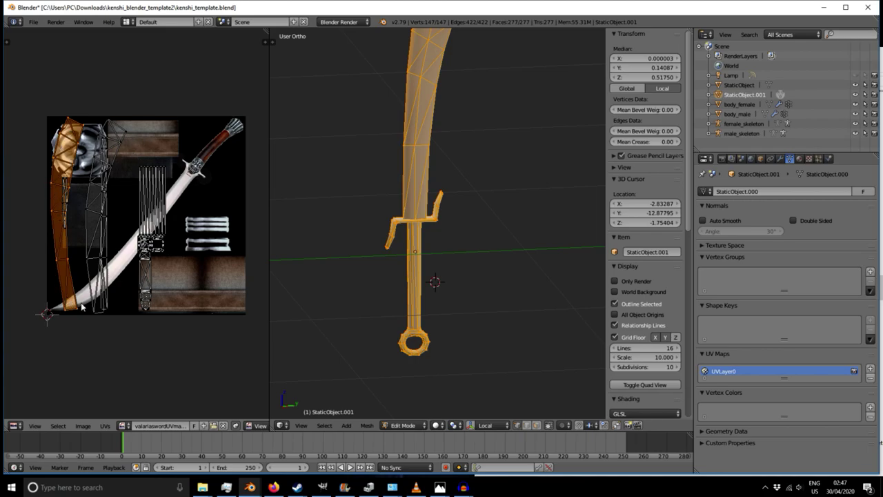
middle_click_drag(509, 135, 476, 264, "shift")
middle_click_drag(428, 235, 413, 156, "shift")
middle_click_drag(334, 220, 351, 246)
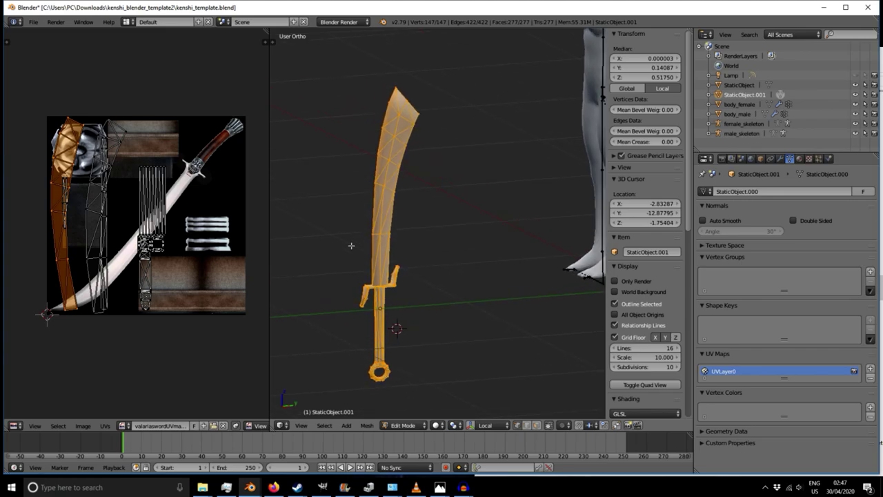
- Bring up the sword copy's material settings, reselect its whole mesh in Edit Mode, and widen the 3D view slightly
left_click(799, 158)
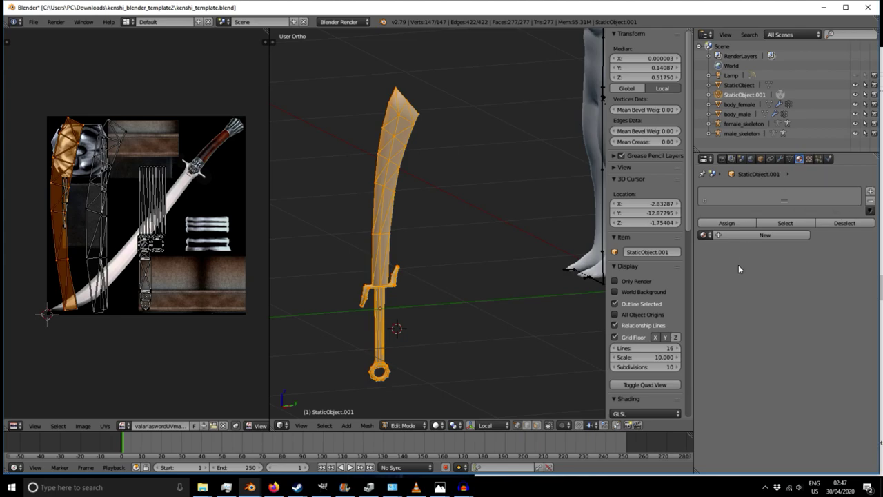
key("Tab")
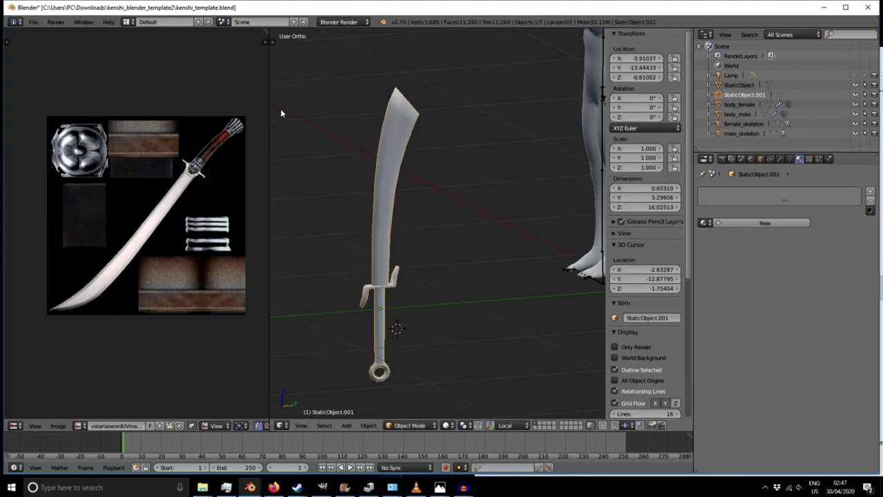
key("Tab")
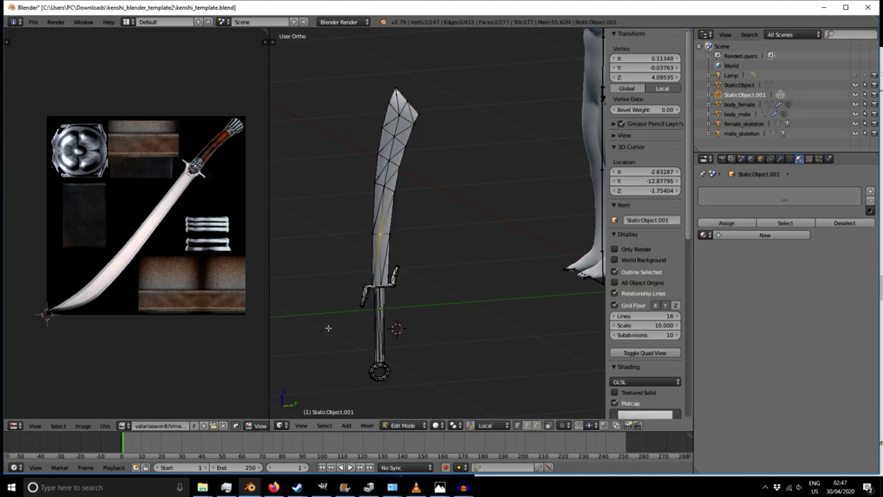
key("a")
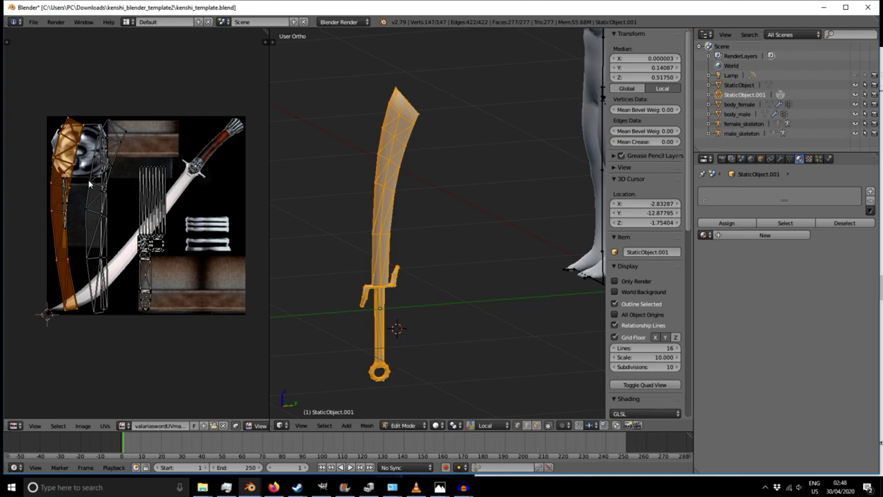
left_click_drag(268, 185, 229, 188)
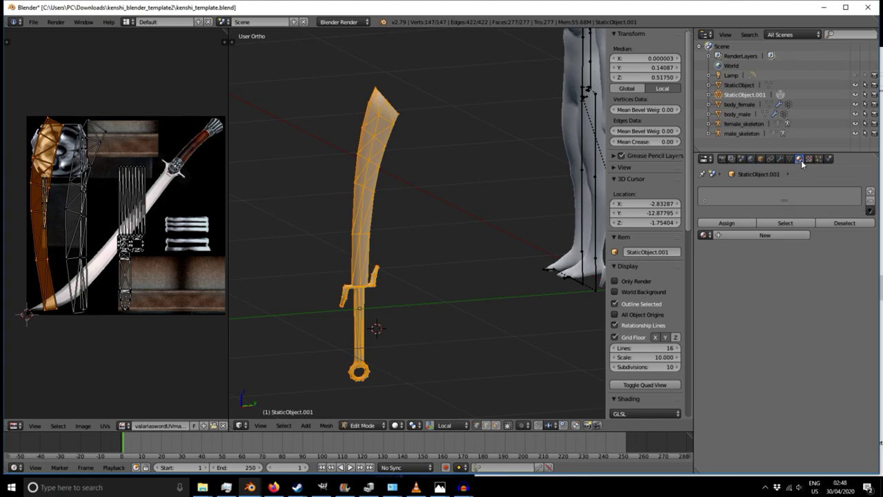
- Add a new material to the sword copy and give that material a new Image or Movie texture
left_click(755, 237)
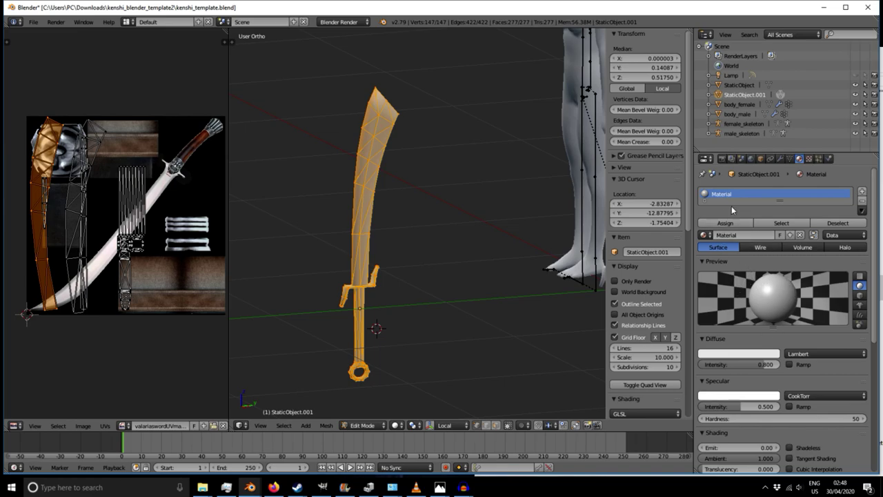
left_click(809, 160)
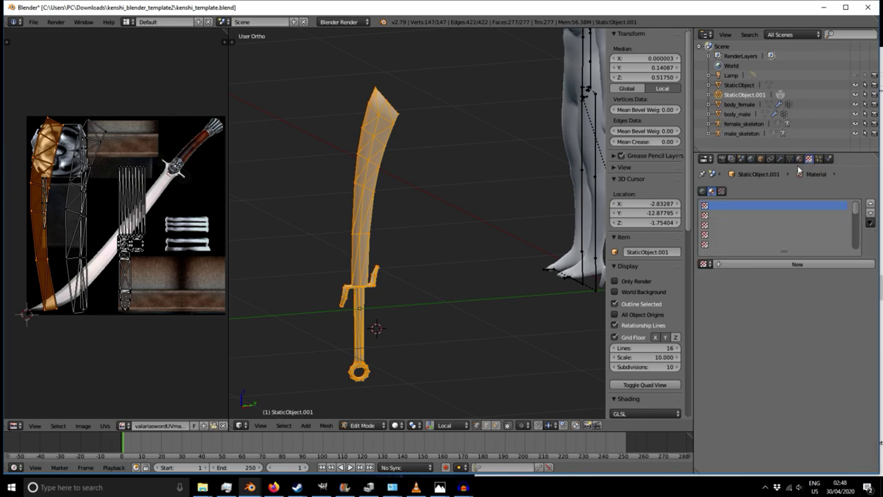
left_click(780, 264)
scroll(742, 314, "down", 1)
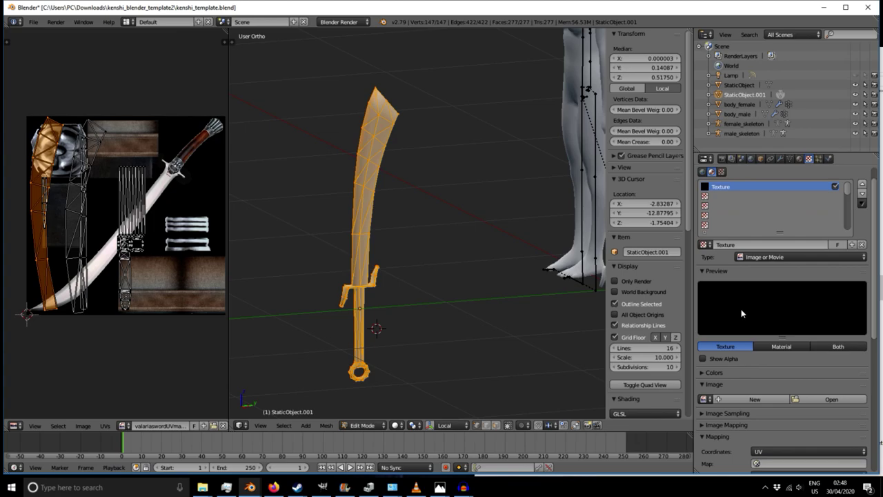
- Assign the existing image valariaswordUVmap.jpg to the sword copy's new texture
scroll(741, 314, "down", 3)
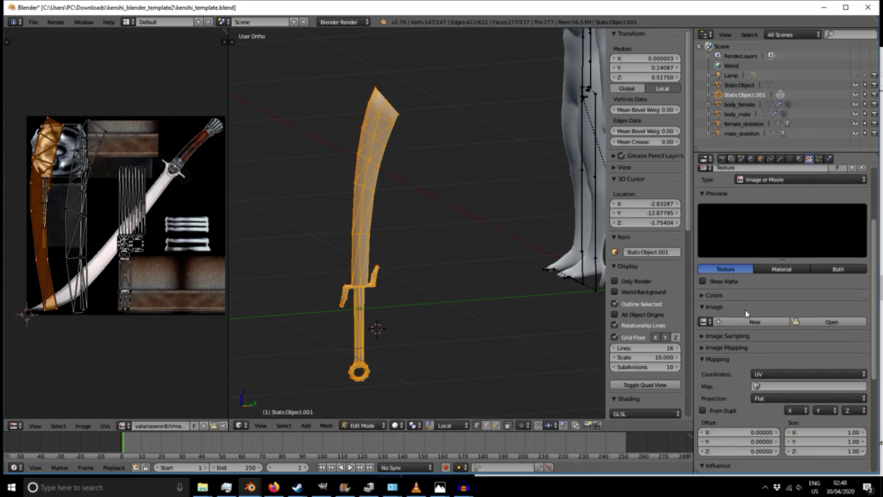
left_click(704, 322)
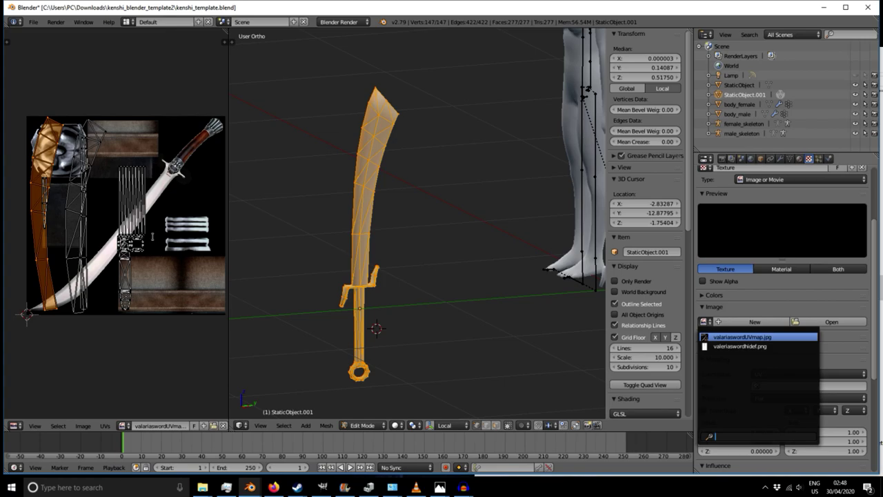
left_click(740, 338)
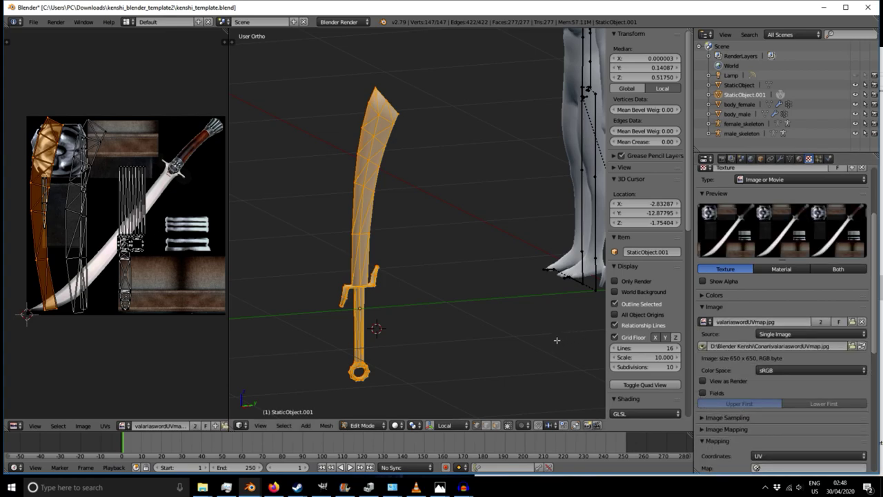
- Set the 3D view to Texture shading and put the sword copy back in Object Mode
left_click(395, 426)
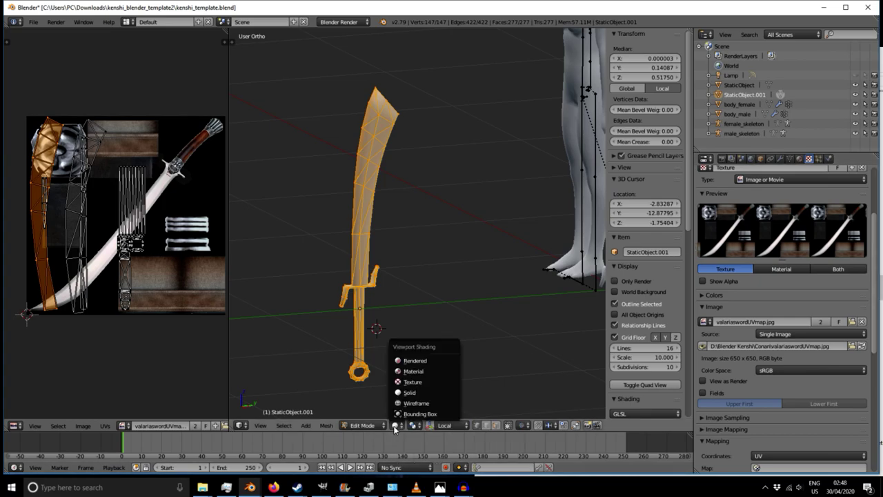
middle_click_drag(457, 317, 414, 324)
scroll(374, 274, "up", 4)
middle_click_drag(437, 281, 332, 268)
key("Tab")
middle_click_drag(422, 296, 357, 282)
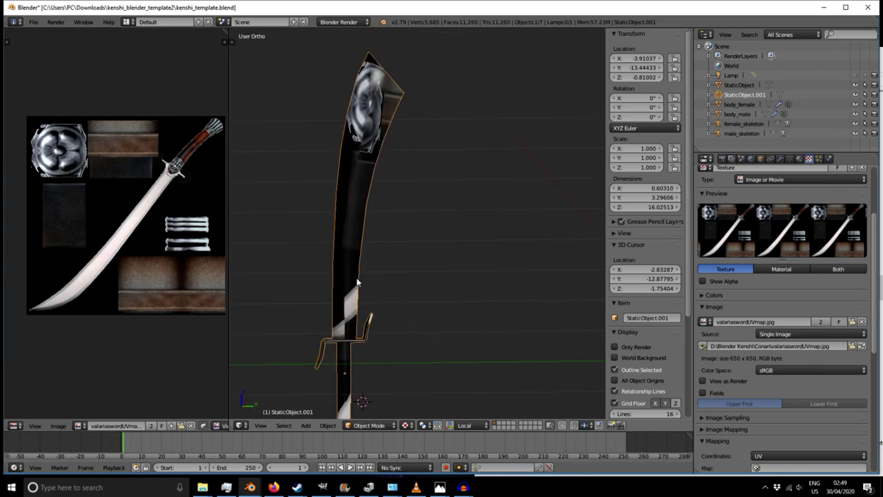
- Examine how the texture falls on the sword copy in Edit Mode and Object Mode, compared with the UV map image
key("Tab")
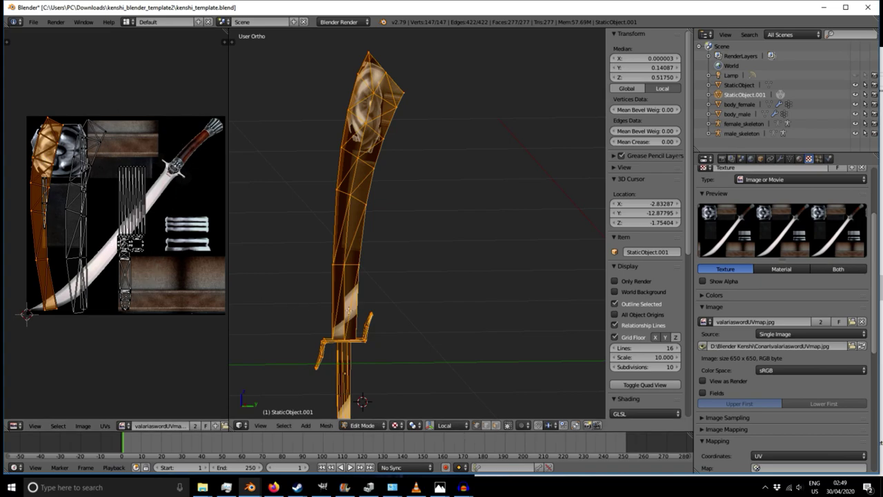
middle_click_drag(288, 328, 351, 254, "shift")
key("Tab")
mouse_move(338, 288)
middle_mouse_down()
mouse_move(323, 308)
mouse_move(317, 242)
mouse_move(317, 255)
mouse_move(345, 276)
middle_mouse_up()
scroll(316, 252, "down", 2)
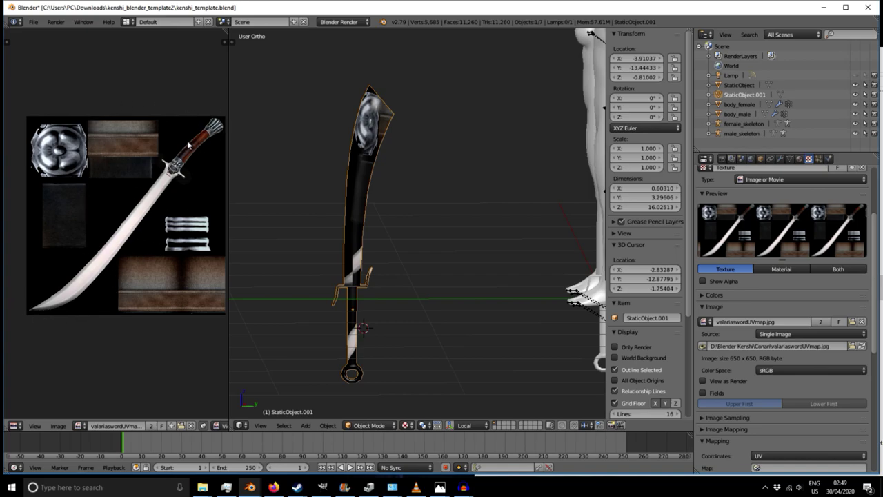
middle_click_drag(276, 299, 335, 287, "shift")
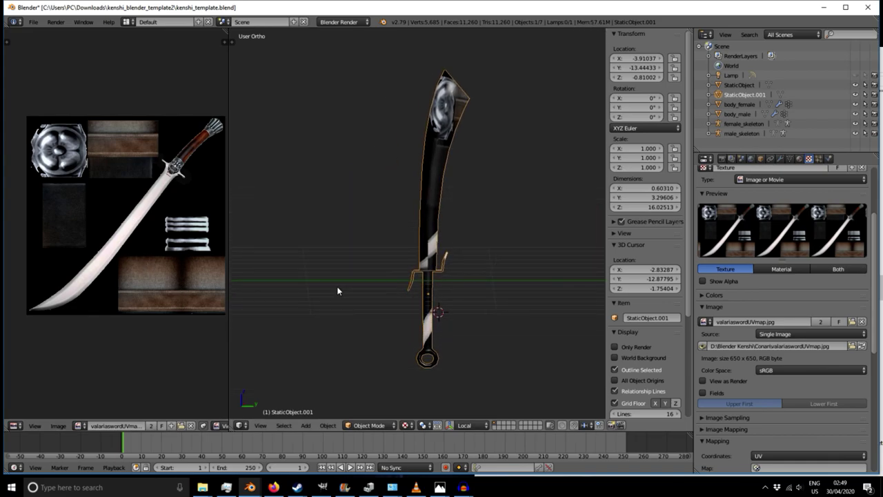
- Enable background images for the 3D view and add an empty background image slot
scroll(668, 162, "down", 5)
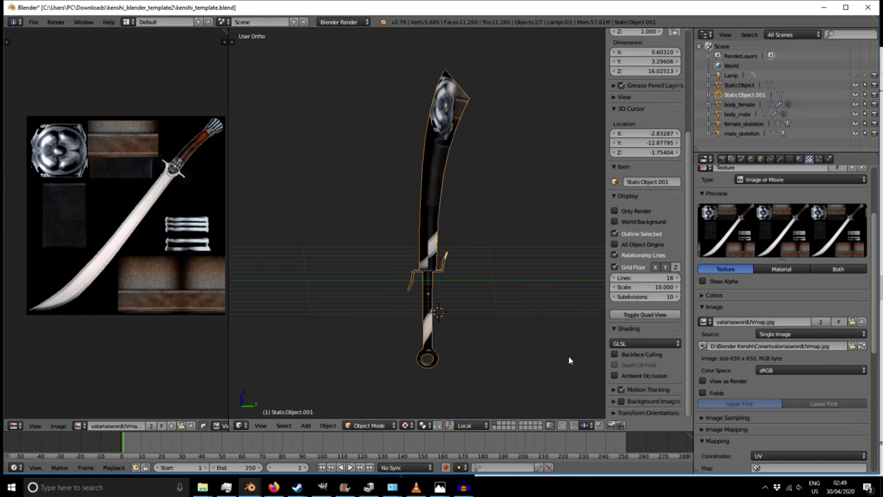
left_click(614, 401)
scroll(639, 314, "down", 1)
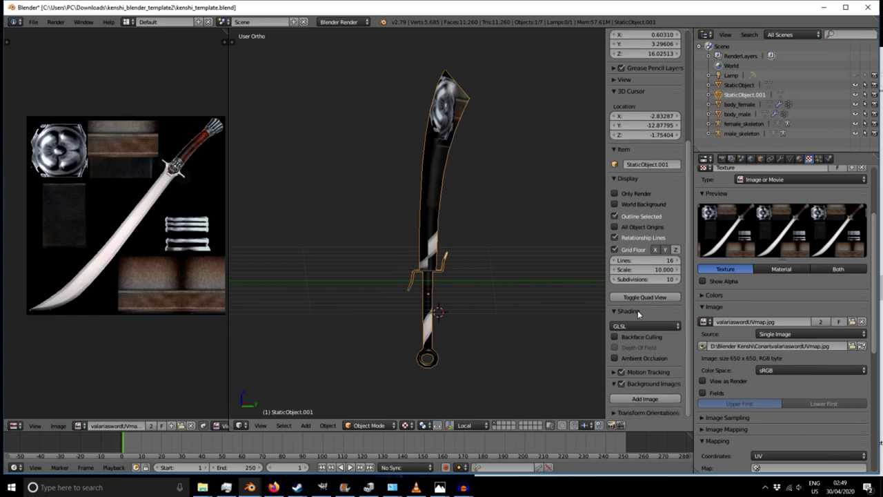
left_click(651, 401)
scroll(646, 386, "down", 3)
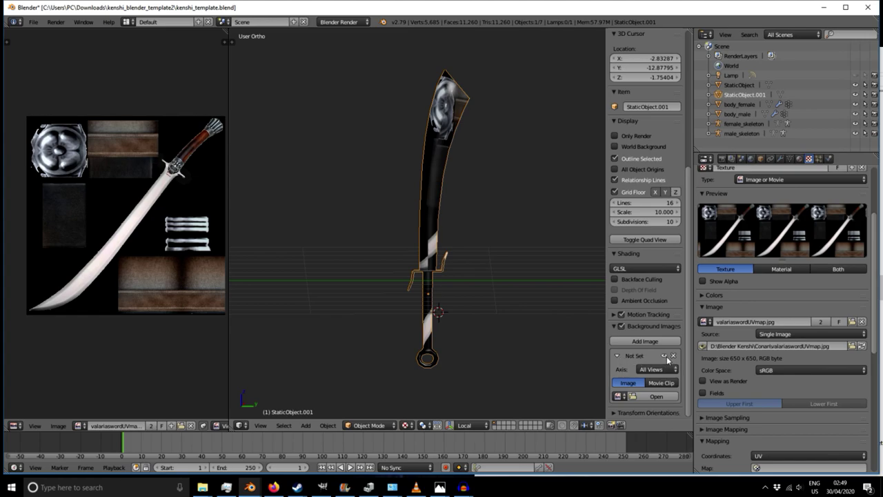
- Load ValariaSwordREF.png from the Conan folder as the background image, checking its thumbnail in File Explorer
left_click(655, 398)
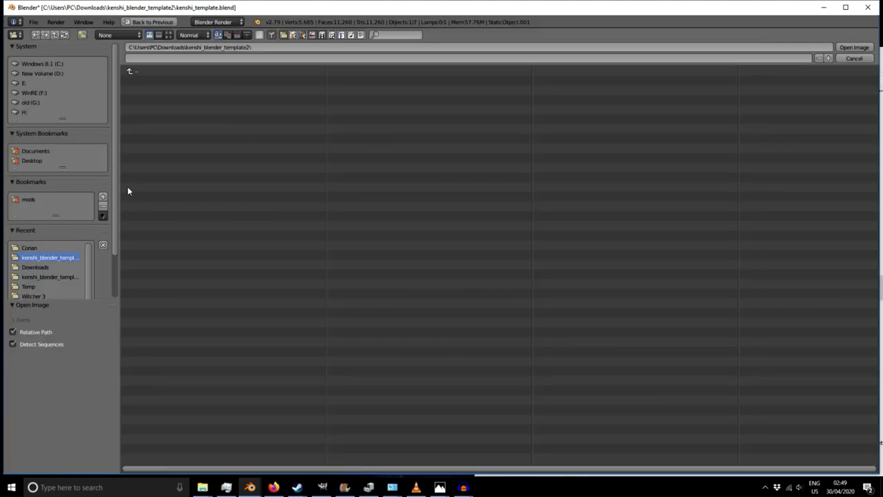
left_click(29, 247)
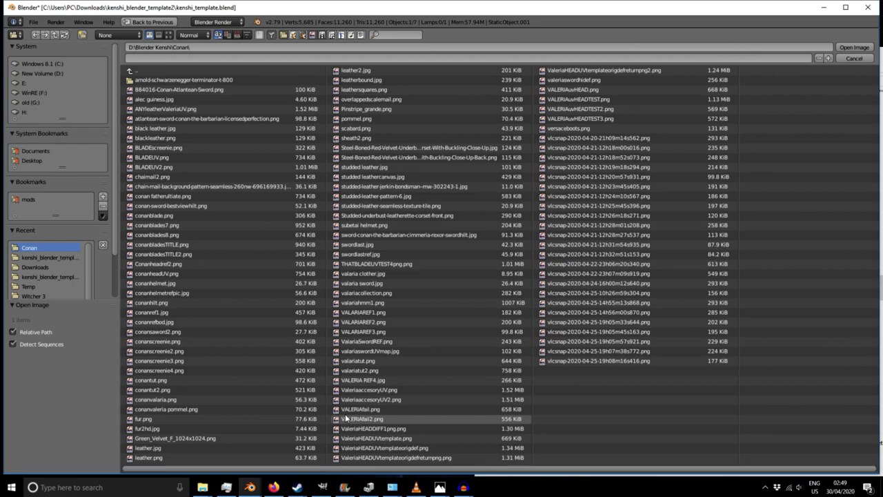
left_click(205, 487)
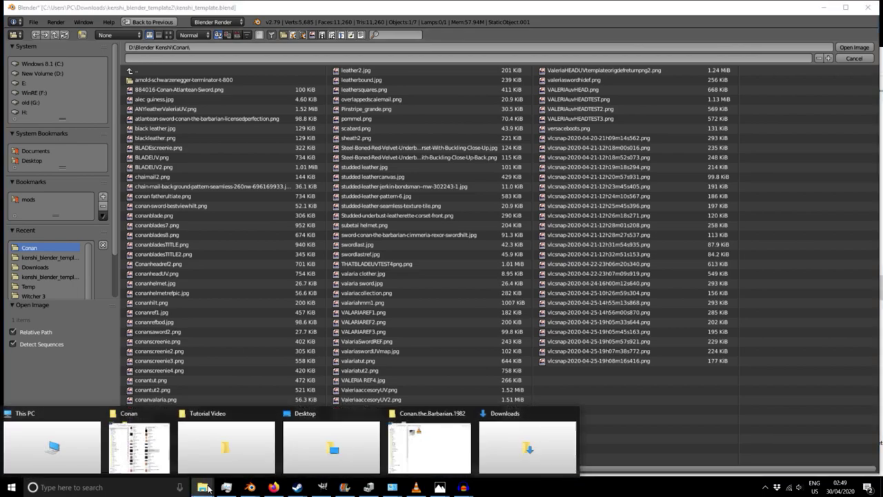
left_click(139, 448)
left_click_drag(704, 50, 551, 38)
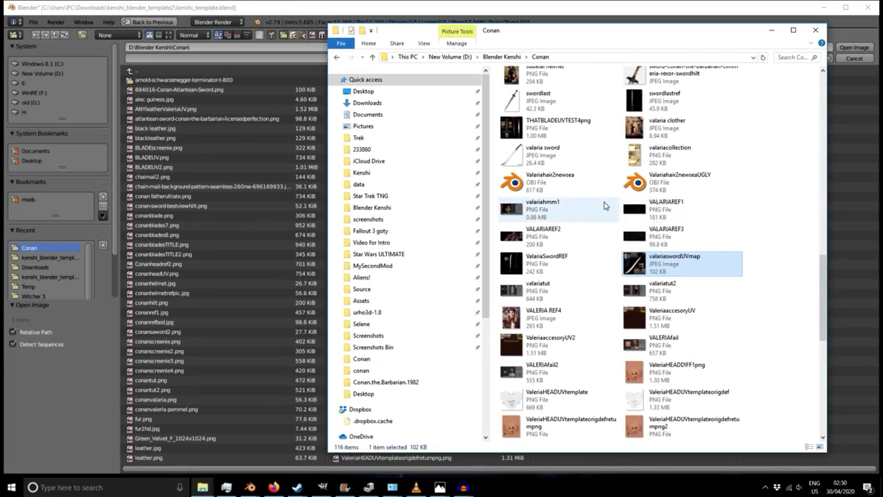
scroll(604, 205, "down", 1)
left_click(523, 181)
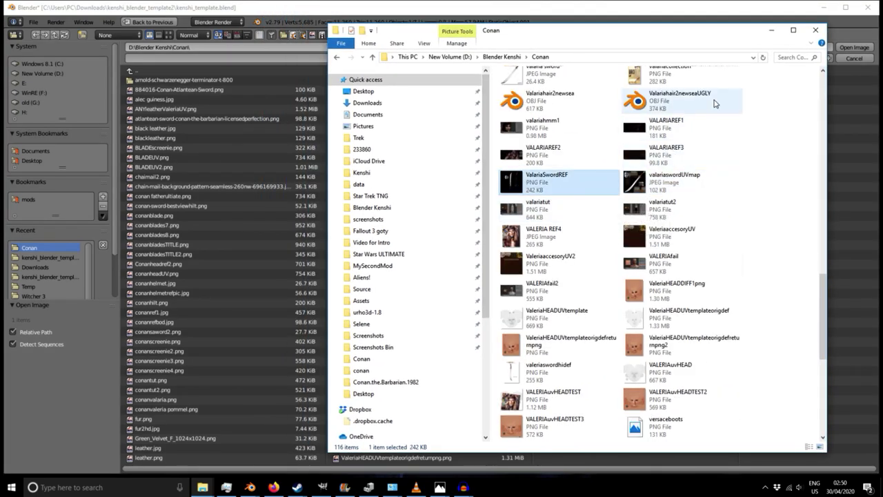
left_click_drag(623, 31, 789, 38)
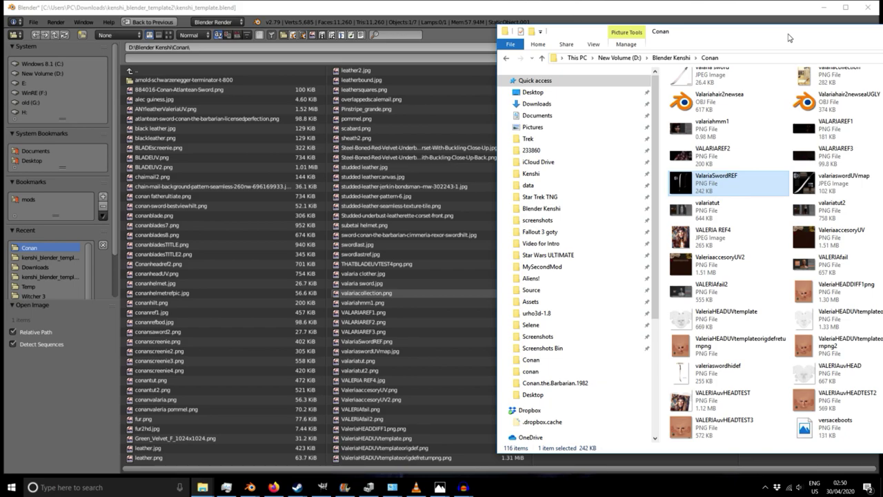
left_click(381, 342)
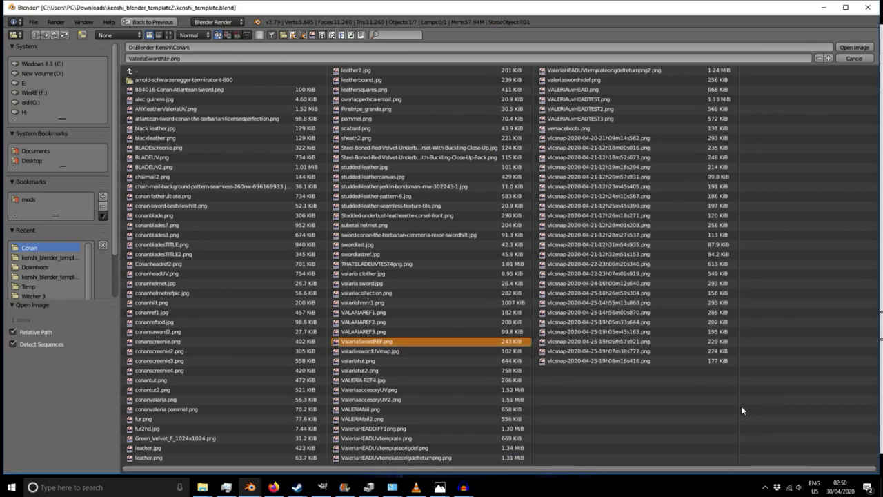
left_click(853, 49)
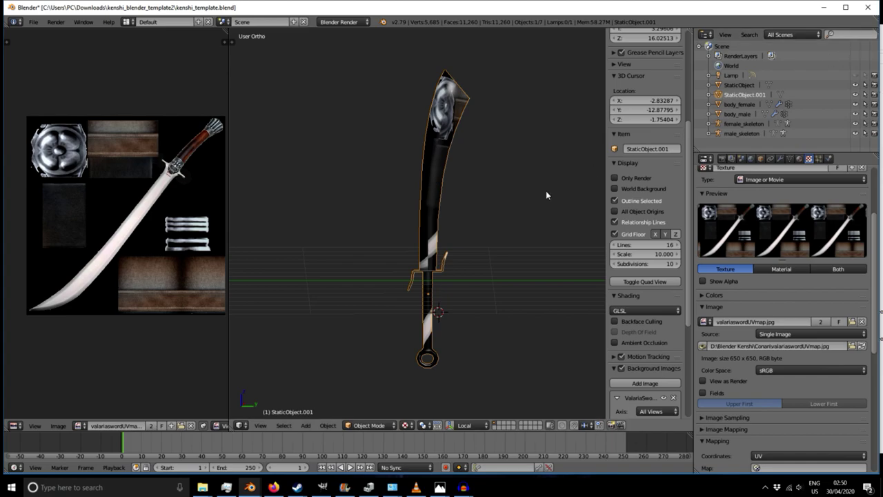
- Compare the scene in perspective and orthographic projection, and leave the 3D view in orthographic
scroll(545, 193, "down", 5)
middle_click_drag(405, 200, 509, 201)
middle_click_drag(407, 243, 462, 269)
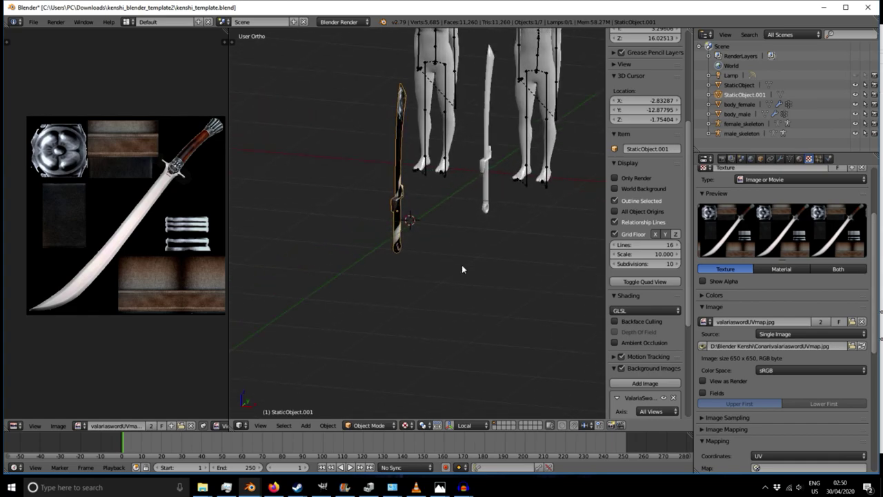
key("KP_5")
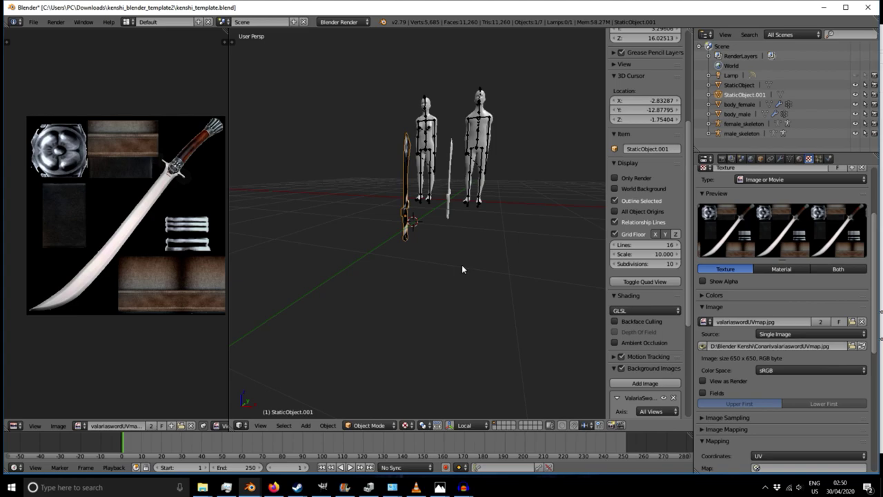
key("KP_5")
key("KP_5")
key("KP_5")
key("KP_5")
key("KP_5")
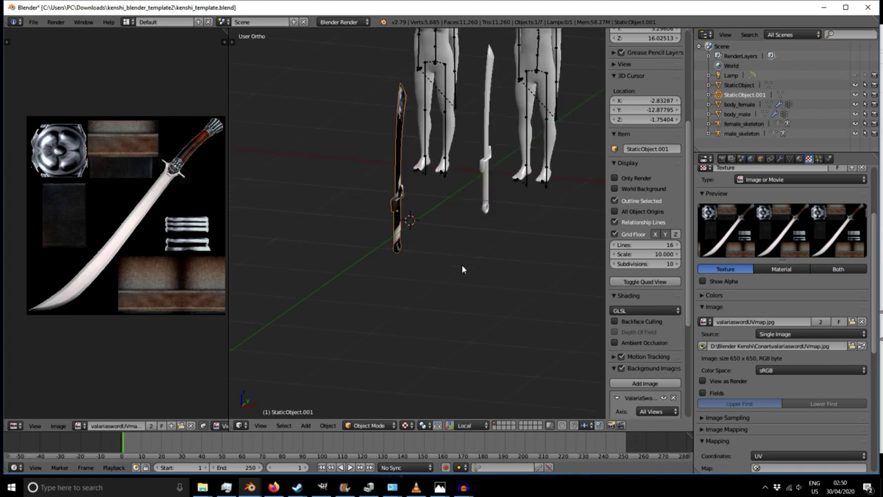
- Check the background reference image in the front, right, top, back, left and bottom orthographic views
key("KP_1")
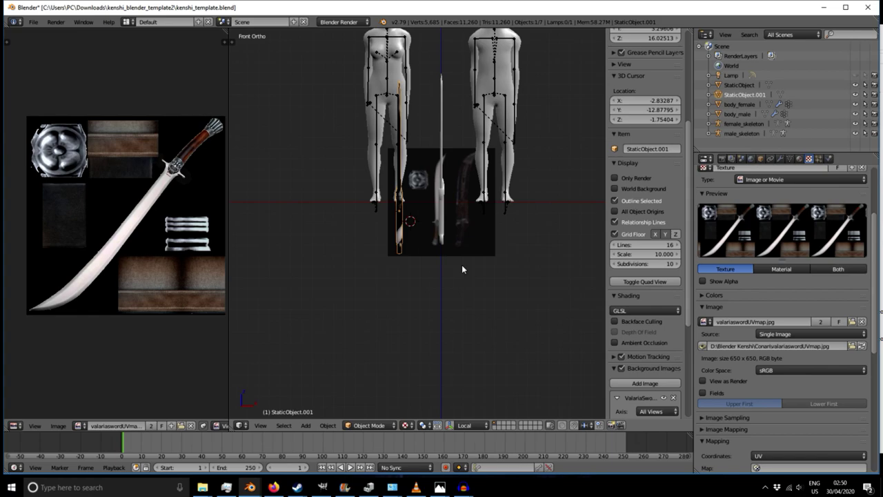
key("KP_3")
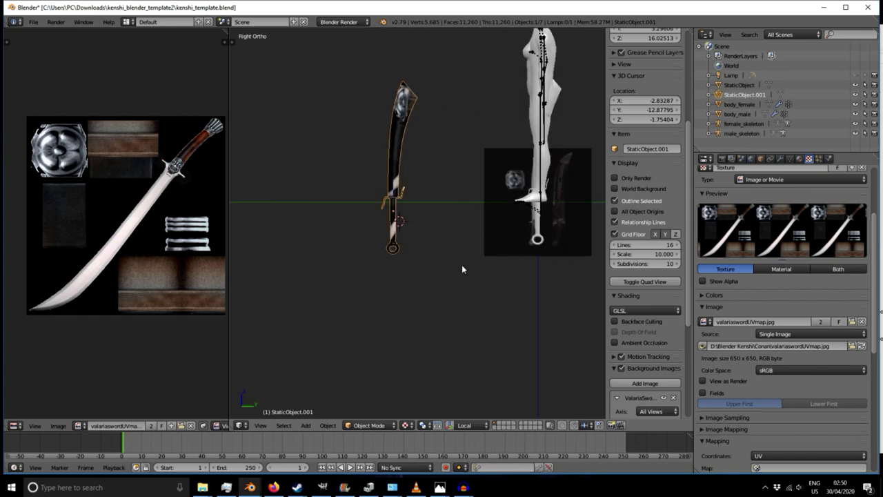
key("KP_7")
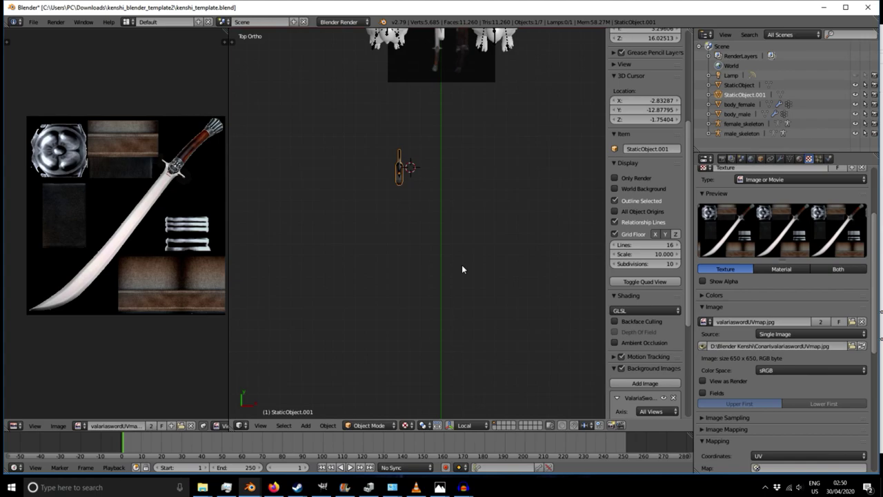
key("KP_1")
key("KP_3")
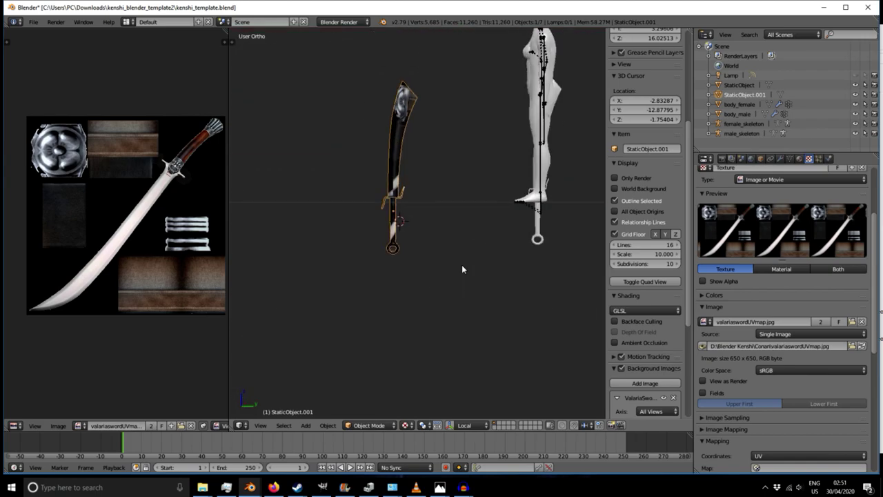
key("KP_7")
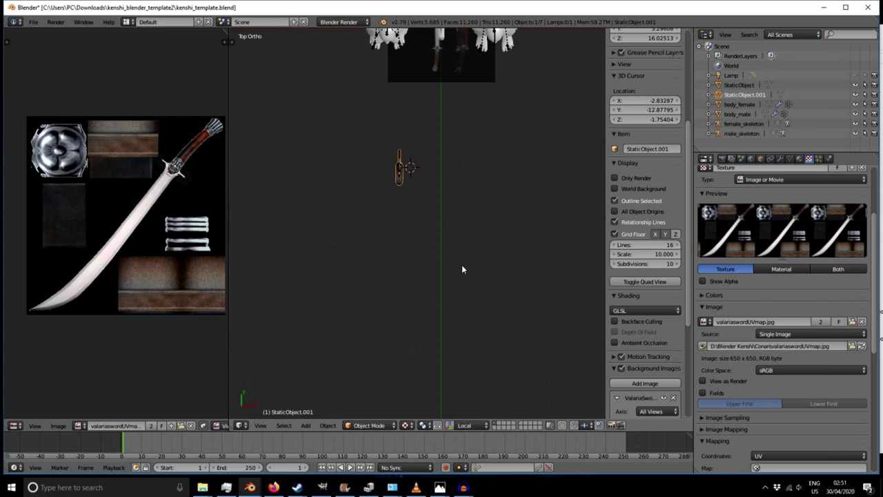
key("KP_1")
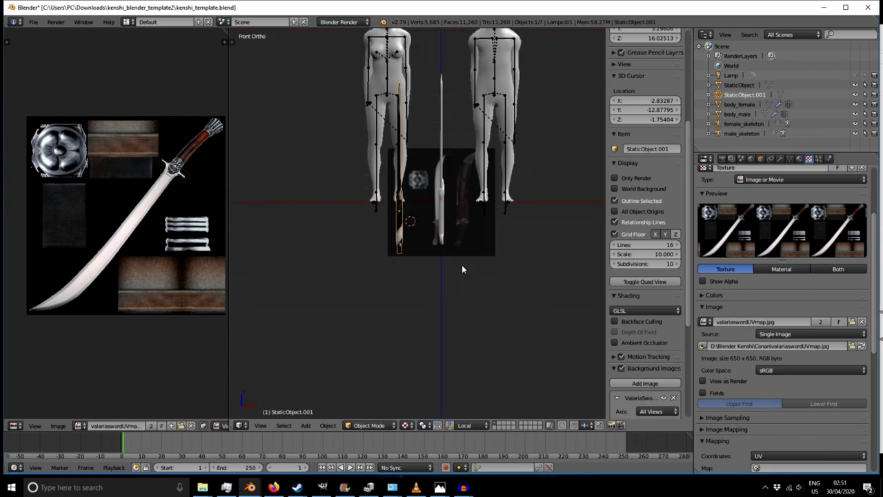
key("ctrl+KP_1")
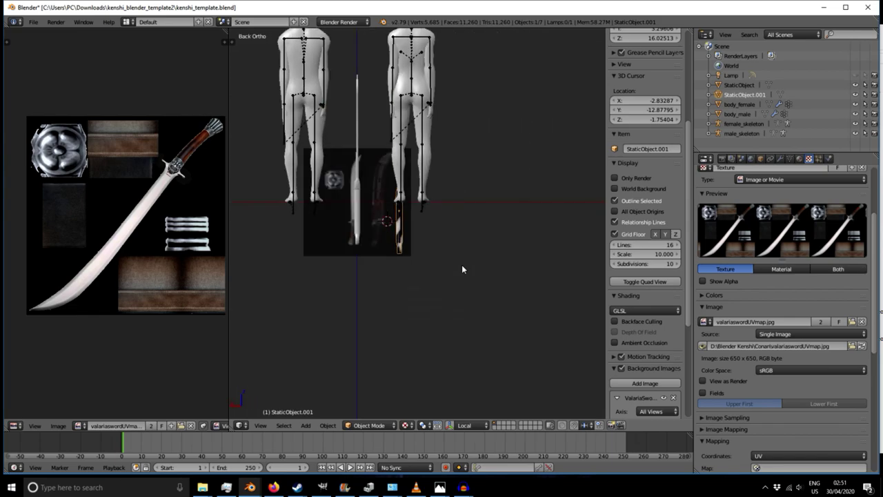
key("ctrl+KP_3")
key("ctrl+KP_7")
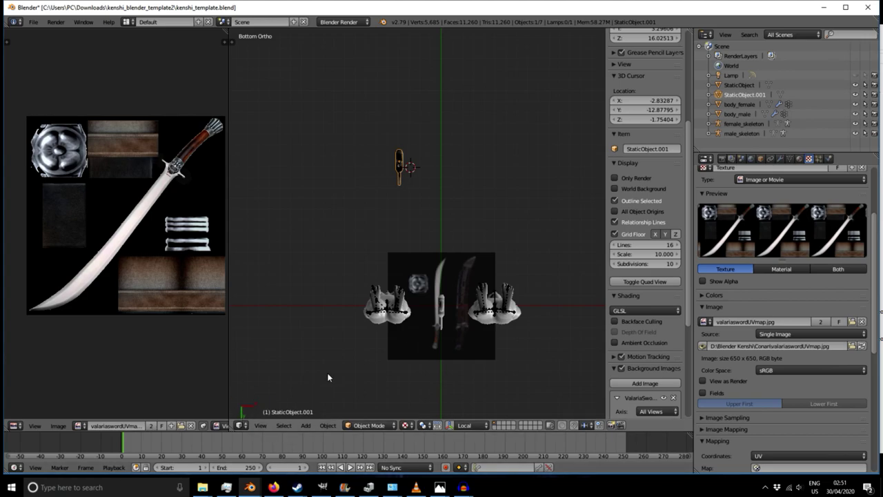
- Show the right orthographic view and frame it closely on the reference image behind the original template sword
key("KP_1")
key("KP_3")
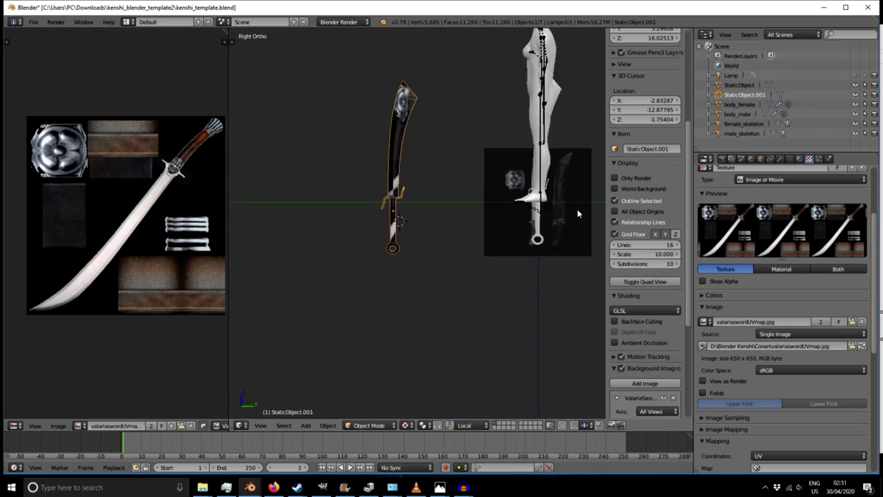
scroll(580, 212, "up", 3)
middle_click_drag(550, 279, 421, 274, "shift")
key("KP_1")
key("KP_3")
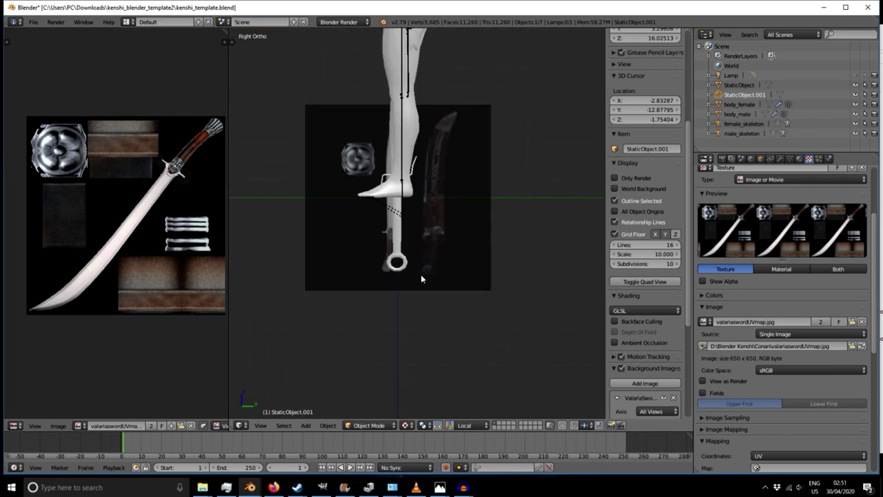
scroll(406, 214, "up", 2)
scroll(406, 218, "down", 1)
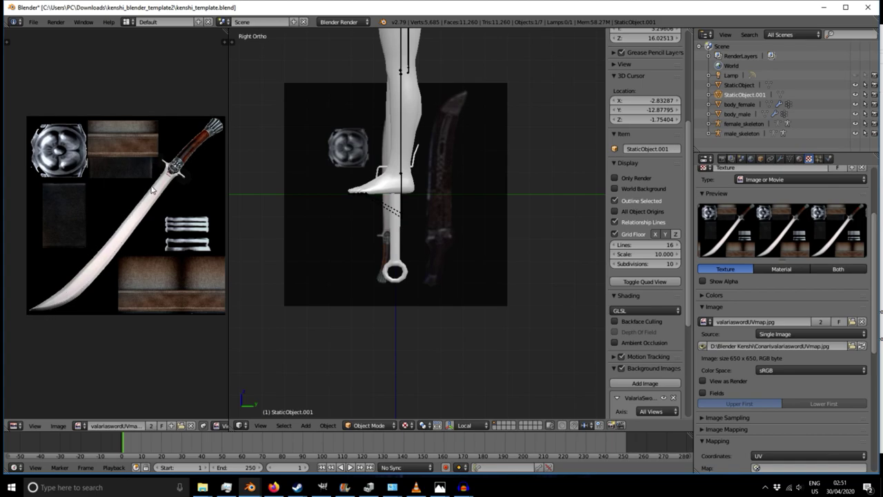
- Examine the sword's guard and grip up close in the UV map image
scroll(152, 193, "down", 1)
scroll(186, 153, "up", 5)
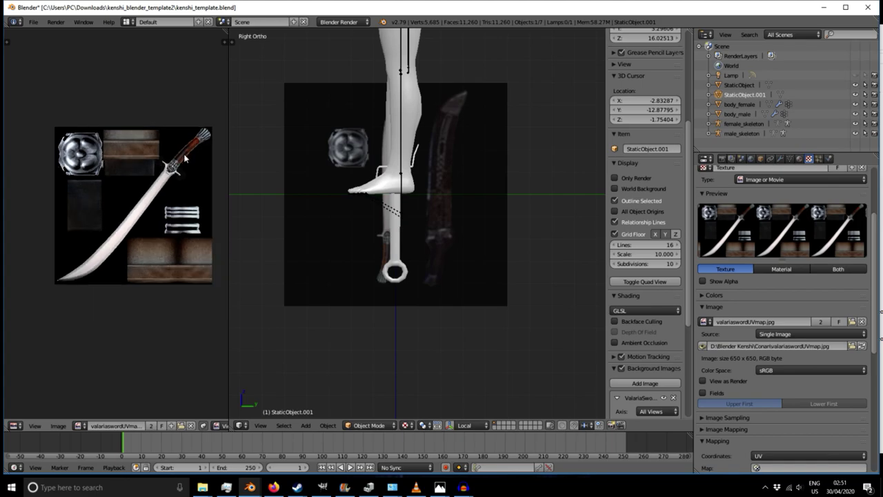
scroll(172, 164, "down", 4)
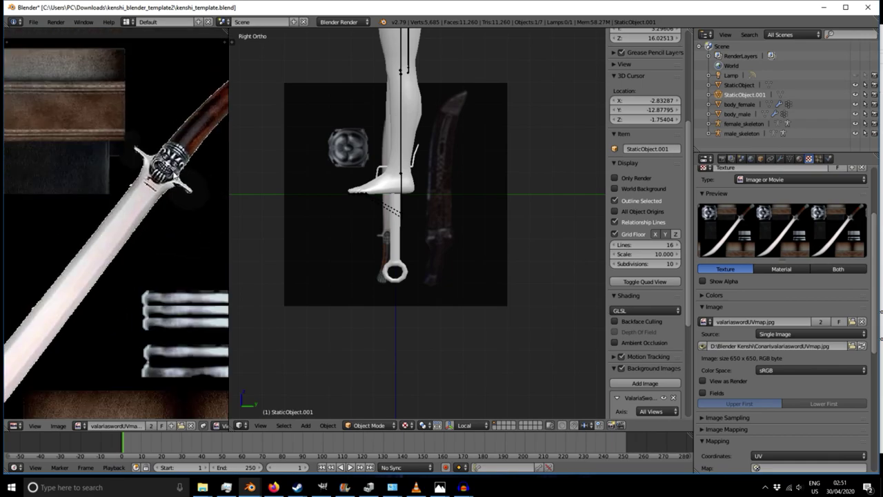
- Look over the full UV map image and compare the sword's guard with the rest of the layout
scroll(171, 164, "down", 3)
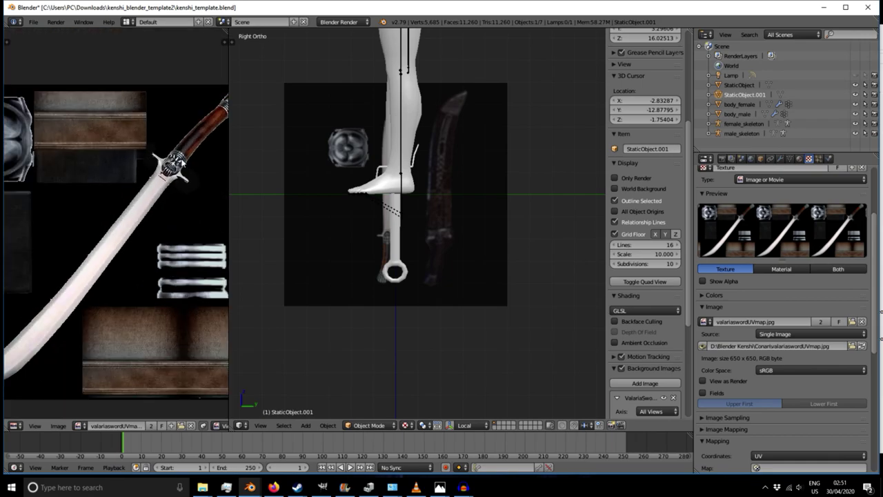
scroll(208, 149, "up", 2)
scroll(209, 147, "down", 1)
scroll(209, 145, "up", 1)
scroll(208, 145, "down", 1)
scroll(205, 139, "up", 1)
scroll(205, 139, "down", 1)
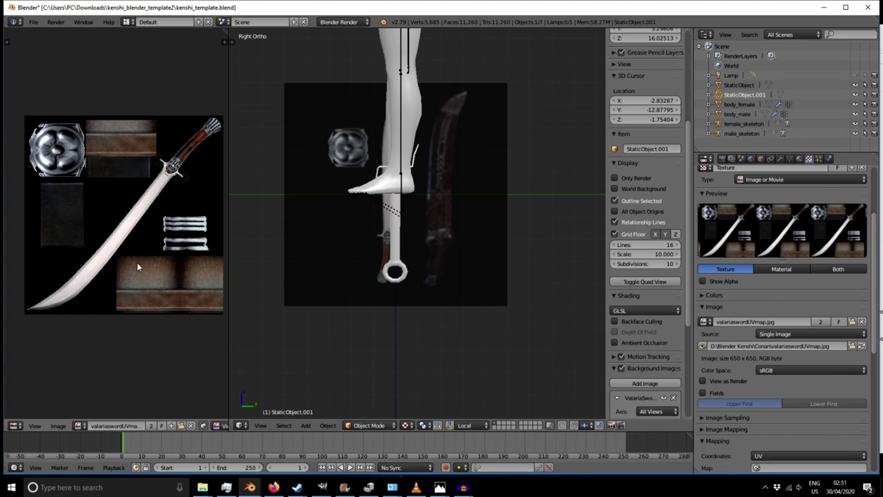
- Compare the sword copy with the background reference in the front, right and top orthographic views, finishing in the right view
scroll(354, 214, "down", 3)
middle_click_drag(328, 248, 478, 251, "shift")
middle_click_drag(434, 234, 423, 260, "shift")
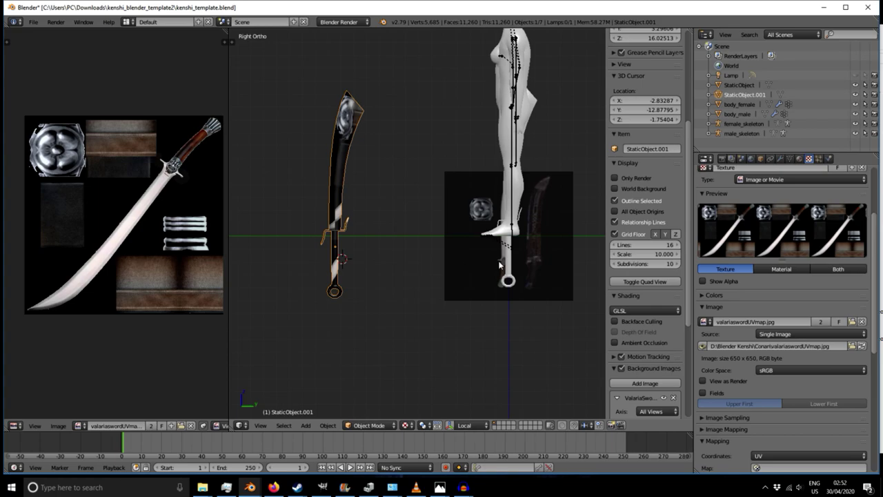
scroll(659, 198, "down", 6)
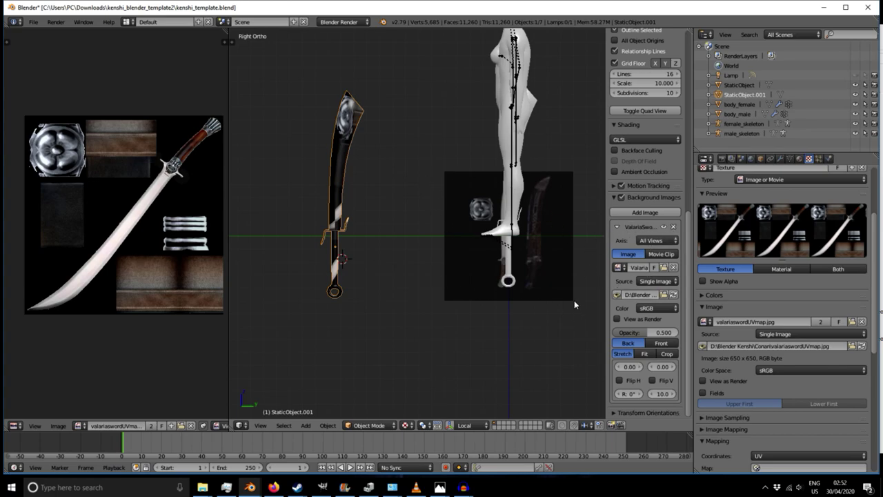
key("KP_1")
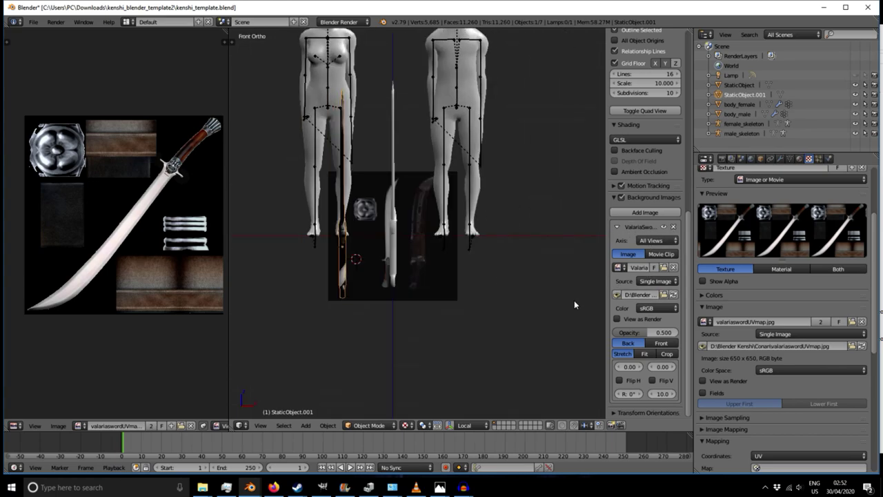
key("KP_3")
key("KP_7")
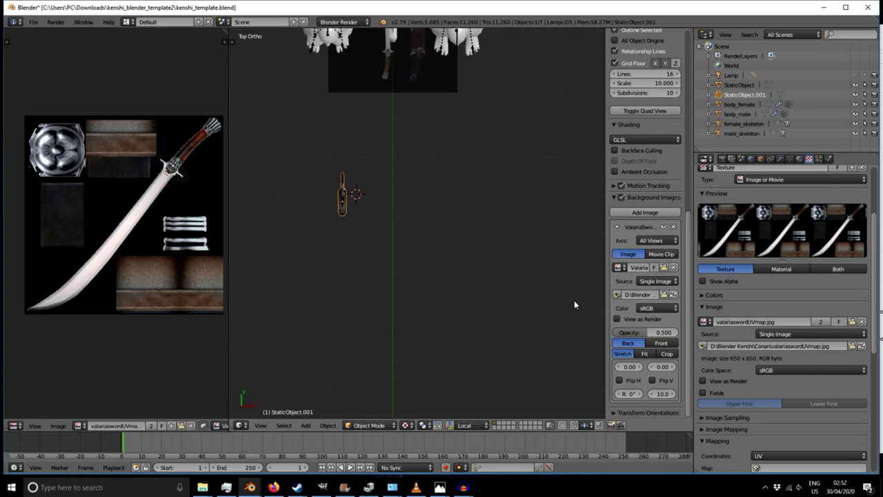
key("KP_1")
key("KP_3")
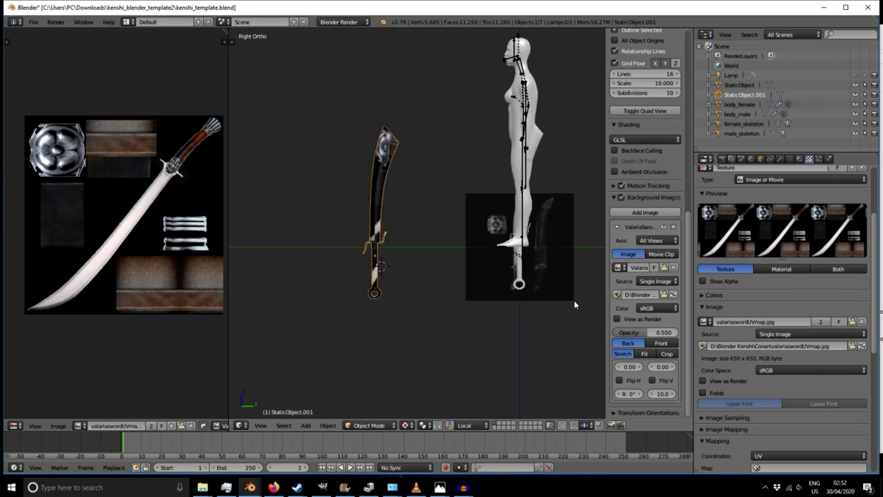
key("KP_1")
key("KP_3")
- Set the background image's horizontal offset to -8.20 and its rotation to 0°
left_click_drag(628, 366, 640, 395)
left_click(619, 394)
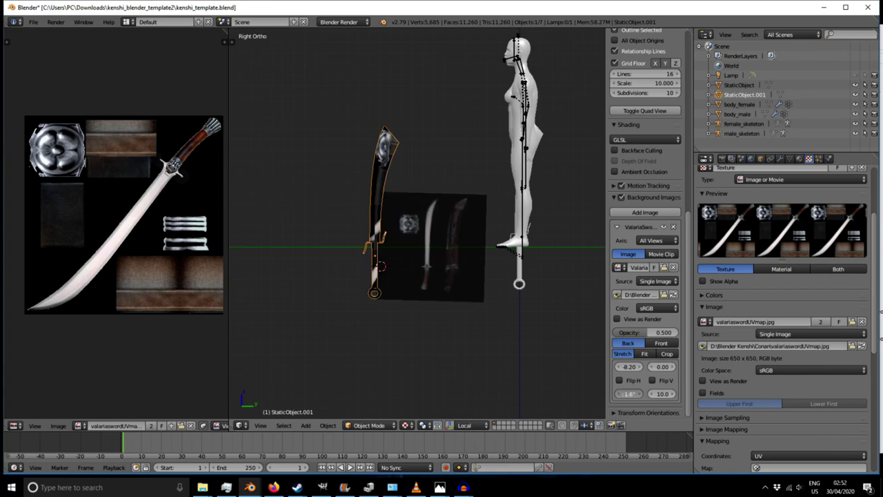
left_click(619, 394)
left_click(618, 394)
left_click(617, 394)
left_click(630, 396)
type("0")
key("Return")
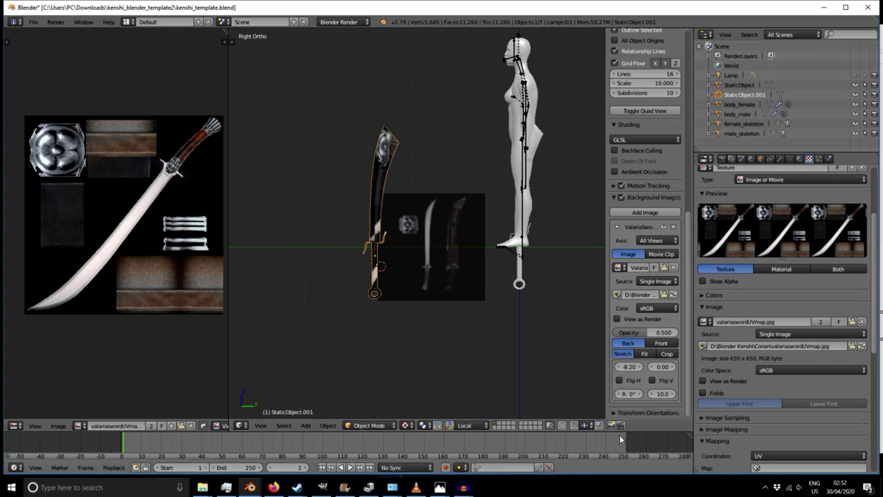
- Enlarge the background image to a size of 16.1
left_click(673, 394)
left_click(651, 394)
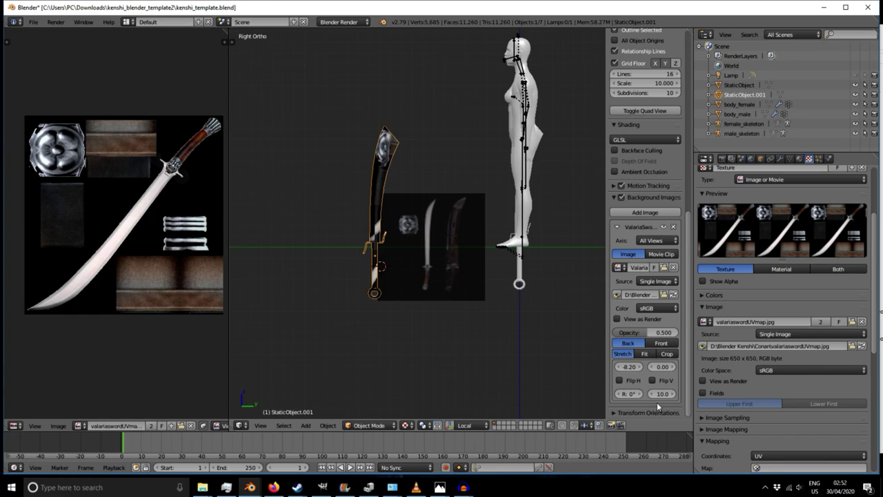
left_click(673, 394)
left_click(673, 394)
left_click(673, 394)
left_click(673, 394)
left_click(673, 394)
left_click(674, 394)
left_click(674, 394)
left_click(674, 394)
left_click_drag(675, 395, 652, 395)
- Raise the background image to a vertical offset of 1.40
left_click(673, 367)
left_click(674, 367)
left_click(674, 367)
left_click(674, 367)
left_click(674, 367)
left_click(675, 367)
left_click(674, 367)
left_click(675, 367)
left_click(674, 367)
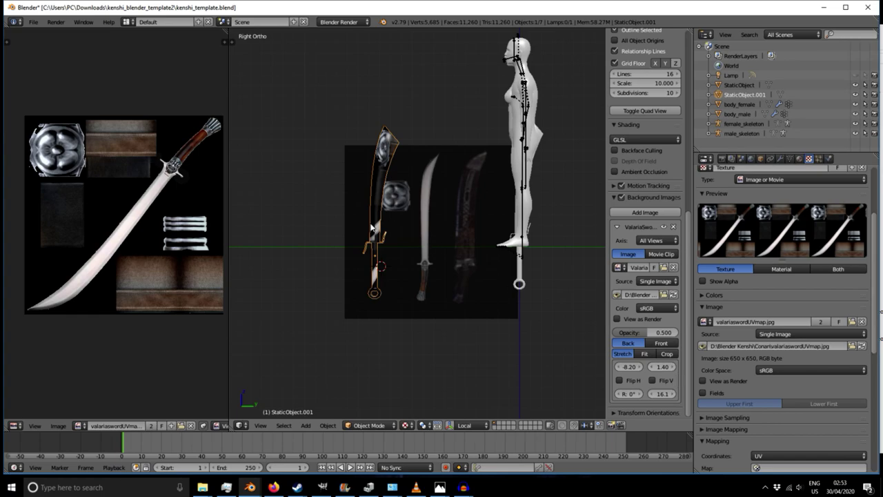
- Move the sword copy onto the background image, between the reference sword and the scabbard, about 6.2 along Y and -2.1 along Z
key("g")
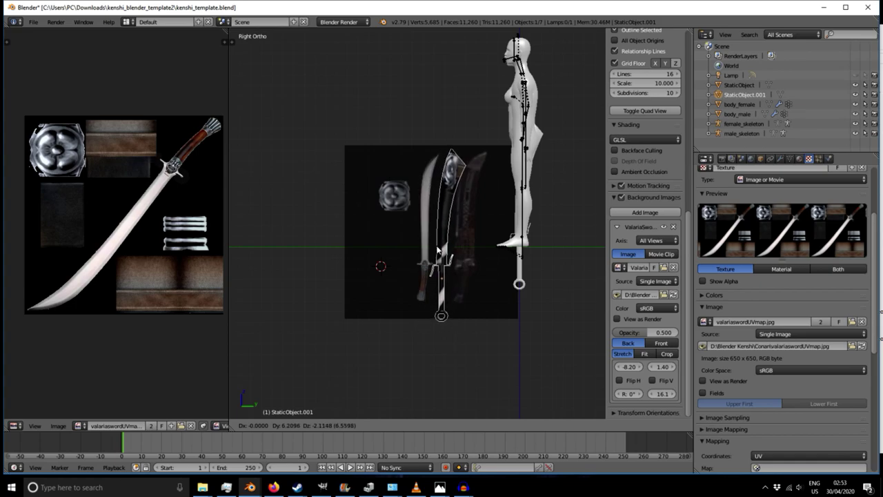
left_click(438, 250)
key("g")
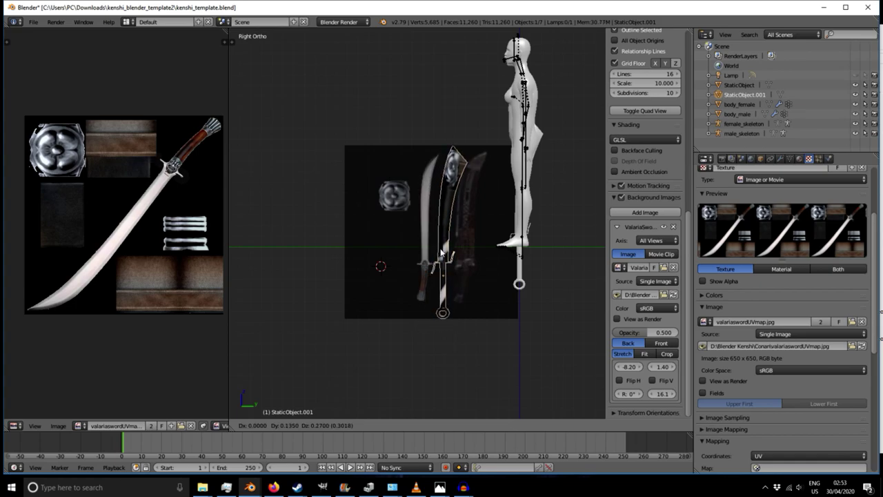
left_click(440, 251)
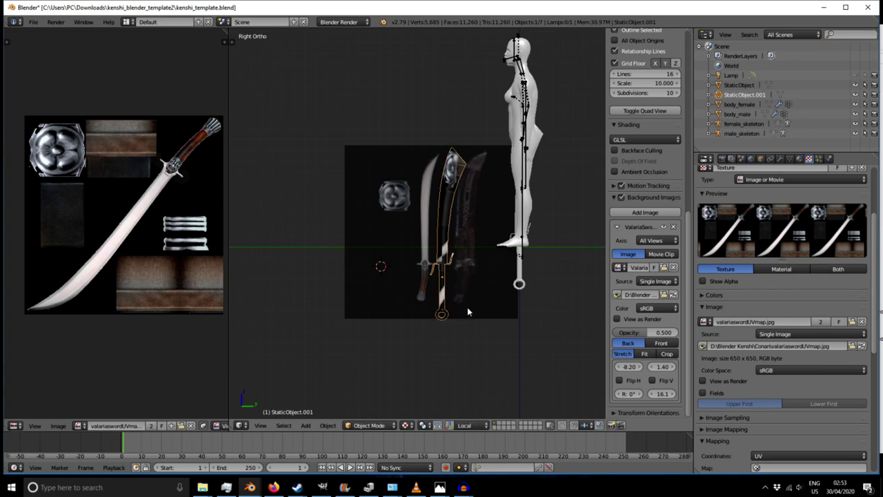
- Enlarge the background image to a size of 19.6 and set its vertical offset to 1.60
mouse_move(661, 393)
left_mouse_down()
mouse_move(686, 393)
mouse_move(672, 398)
left_mouse_up()
left_click(672, 394)
left_click(672, 395)
left_click(672, 394)
left_click(672, 395)
left_click(672, 395)
left_click(673, 395)
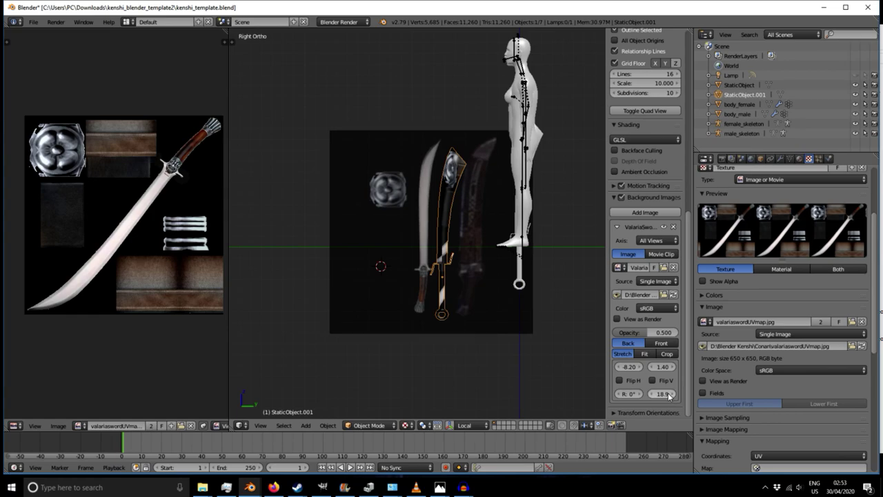
left_click_drag(674, 367, 674, 398)
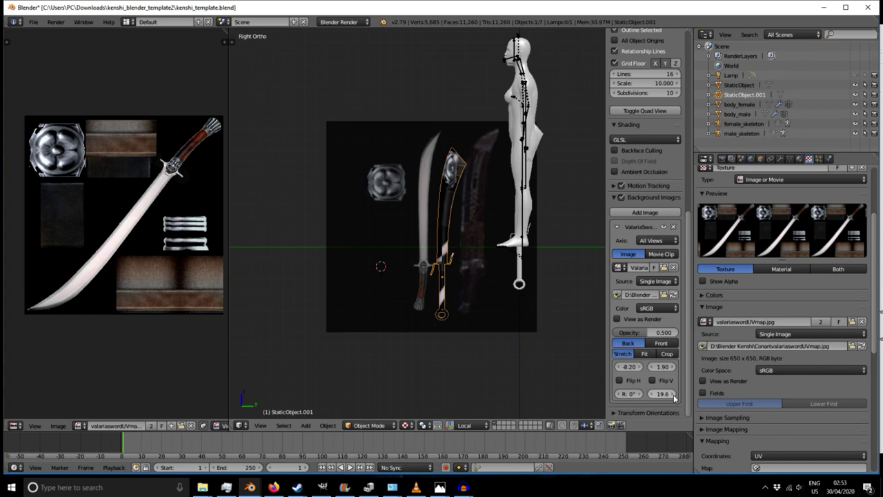
left_click(652, 368)
left_click(652, 367)
left_click(652, 367)
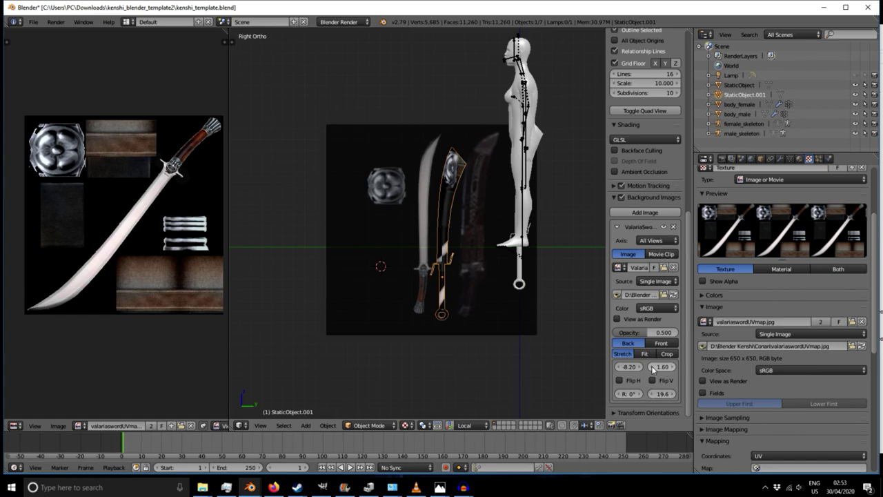
- Fine-tune the background image's size to 18.9 so the reference sword matches the length of the sword copy
left_click_drag(655, 397, 653, 396)
left_click(652, 397)
left_click(652, 397)
left_click(674, 396)
left_click(675, 393)
left_click(675, 394)
left_click(675, 393)
left_click(675, 393)
left_click(675, 393)
left_click(675, 393)
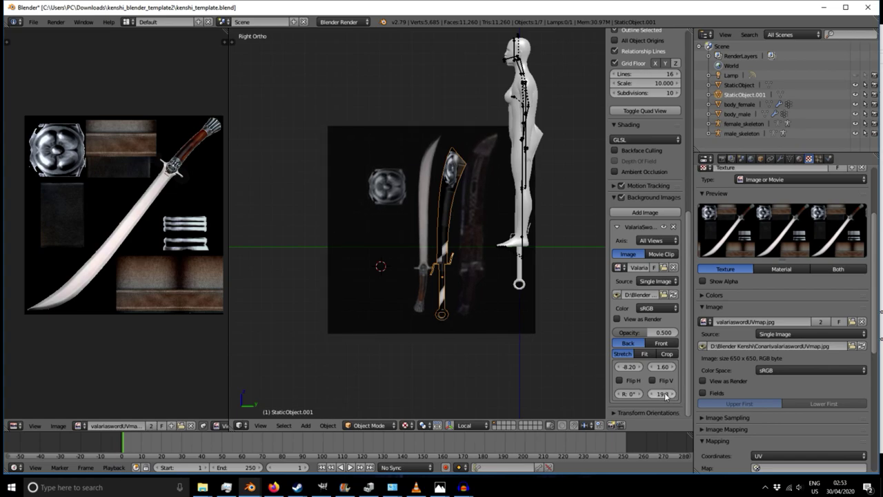
left_click_drag(657, 395, 656, 395)
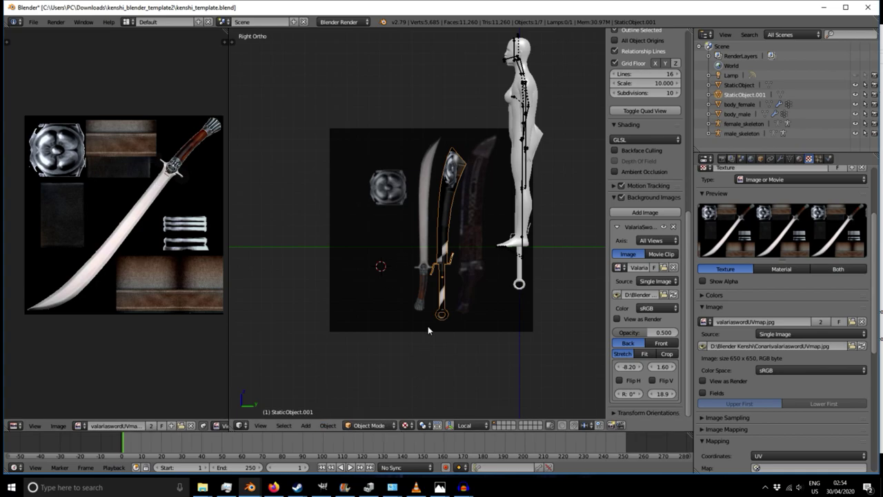
- Put the sword copy in Edit Mode and frame its blade beside the reference sword
scroll(456, 231, "up", 3)
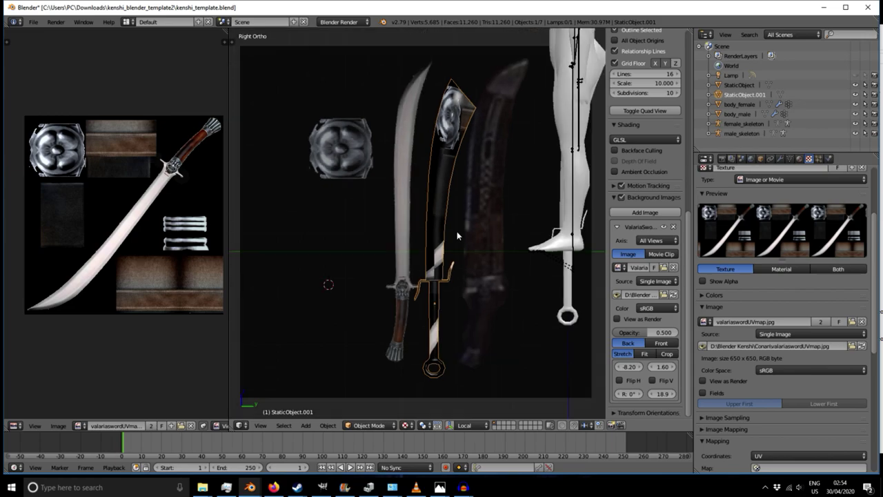
middle_click_drag(458, 342, 416, 286, "shift")
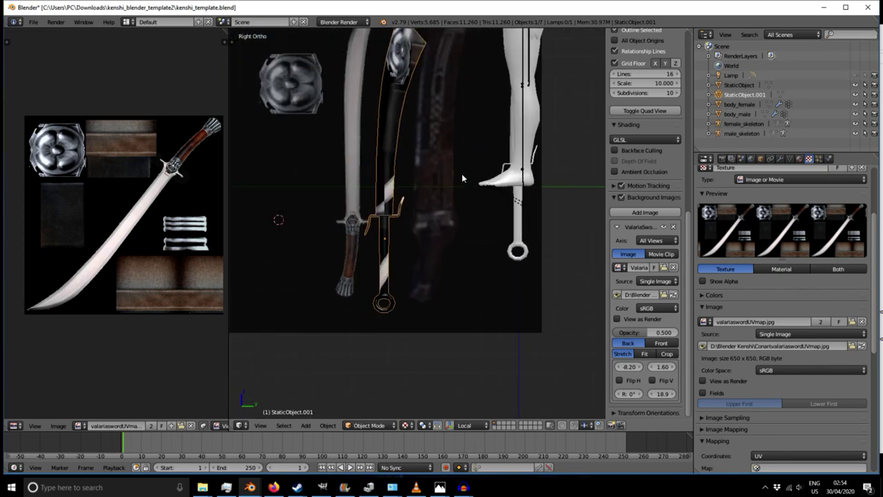
scroll(462, 176, "down", 2)
key("Tab")
middle_click_drag(417, 153, 386, 228, "shift")
scroll(387, 218, "up", 4)
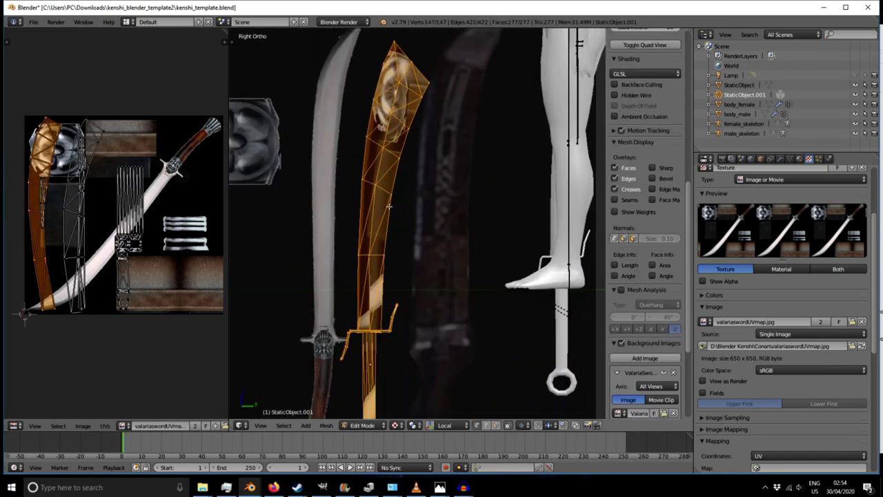
- Select the sword copy's entire blade as linked geometry, starting from one of its vertices
right_click(389, 197)
right_click(370, 186)
right_click(362, 178)
right_click(372, 145)
right_click(389, 149)
right_click(397, 158)
right_click(410, 129)
right_click(396, 113)
right_click(380, 96)
right_click(399, 80)
right_click(389, 65)
right_click(403, 82)
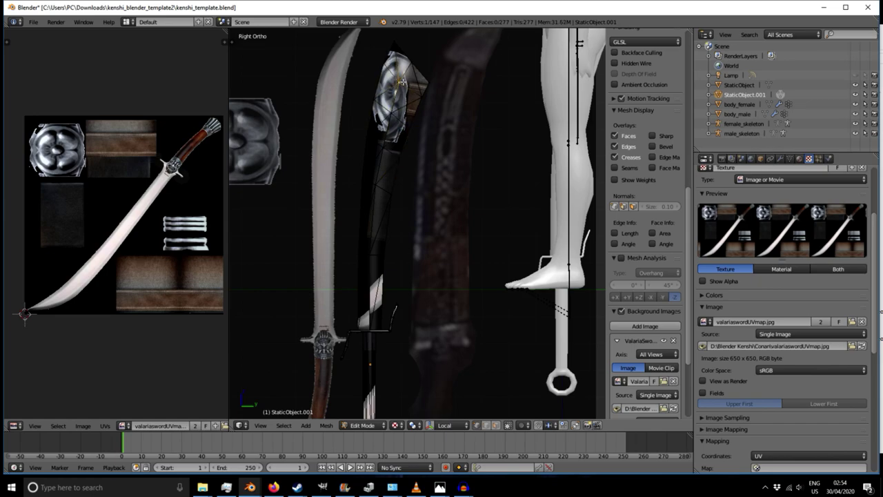
key("ctrl+l")
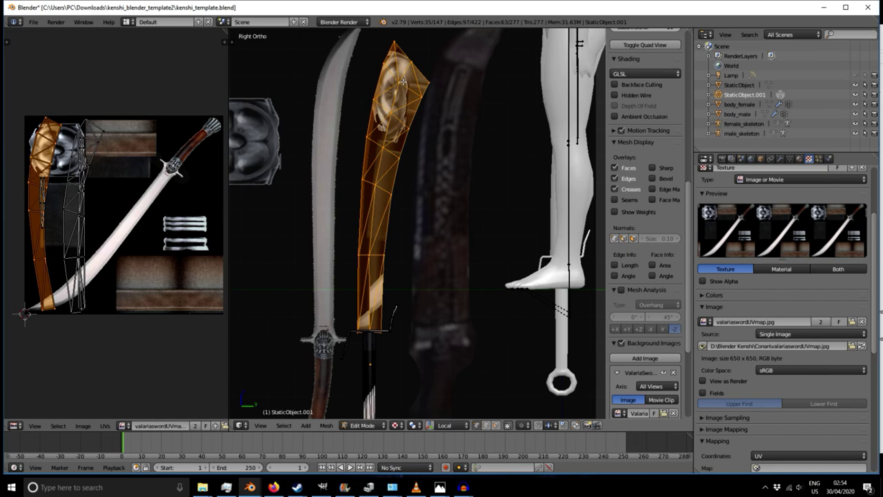
- Check the selected blade in the front and right views, and review the mesh deletion options without deleting anything
middle_click_drag(294, 203, 327, 203)
key("KP_1")
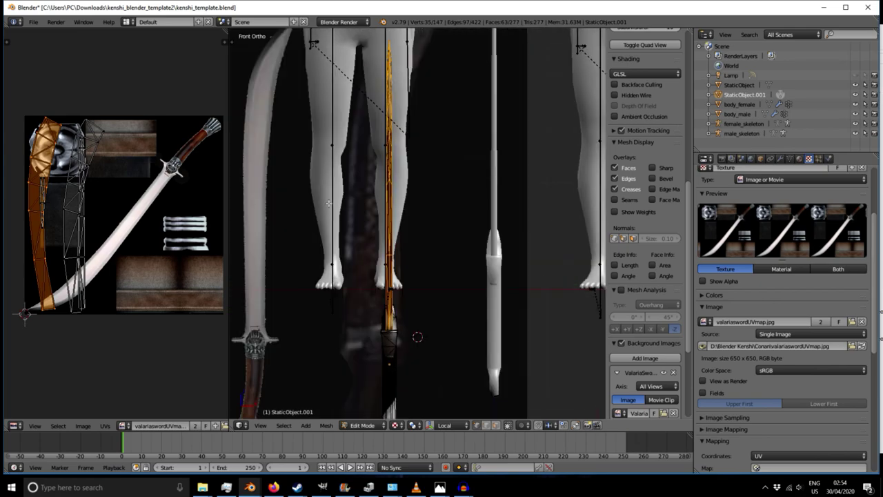
key("KP_3")
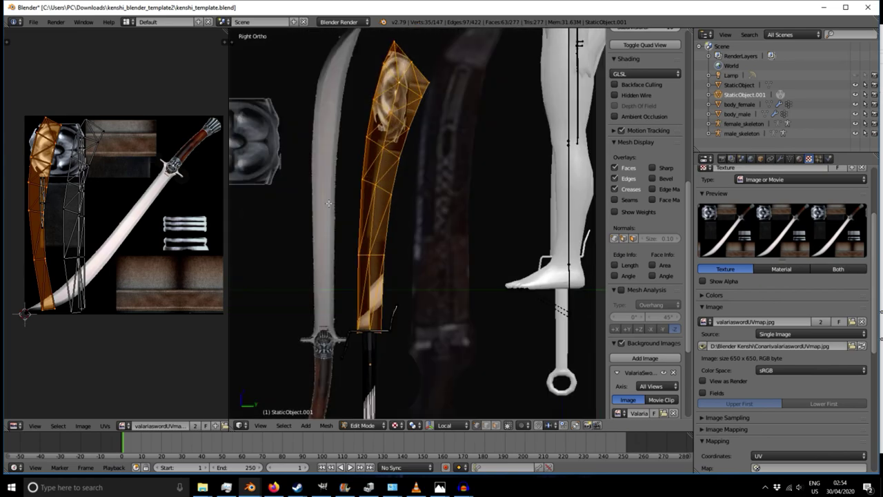
key("x")
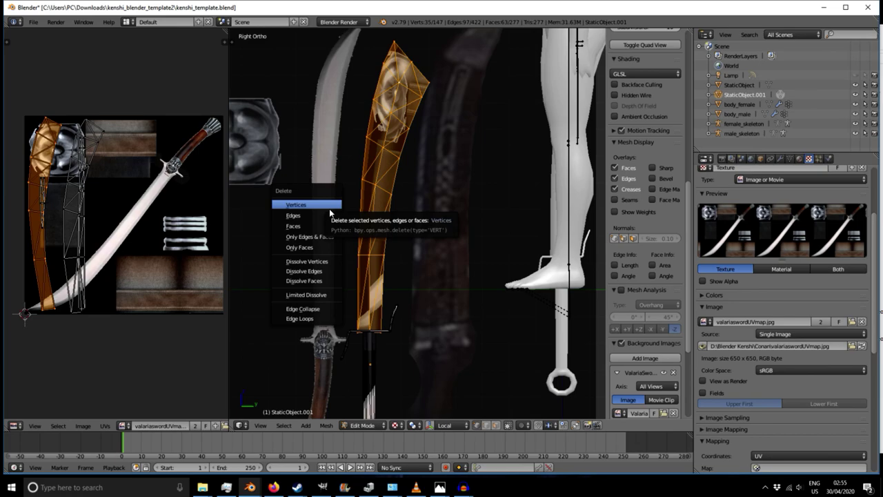
key("Escape")
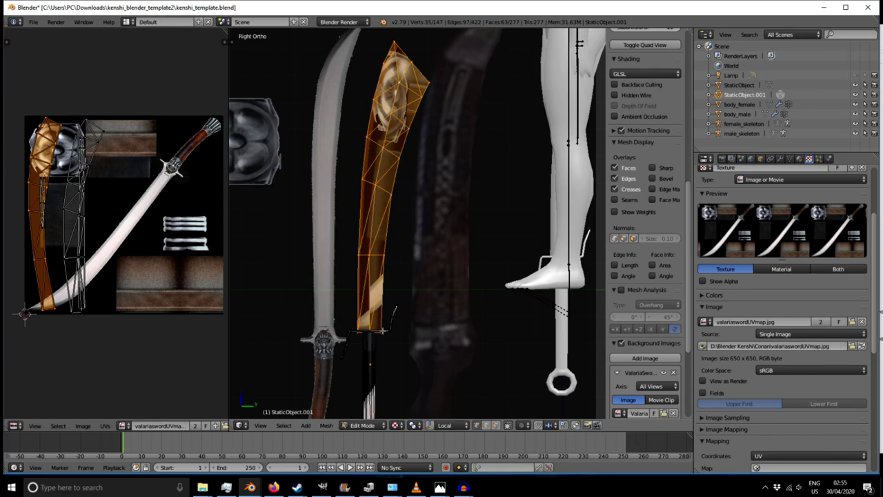
- Switch the mesh to face selection and compare the deletion options of Edit Mode and Object Mode
key("x")
left_click(496, 426)
key("Tab")
key("Tab")
middle_click_drag(413, 321, 374, 327)
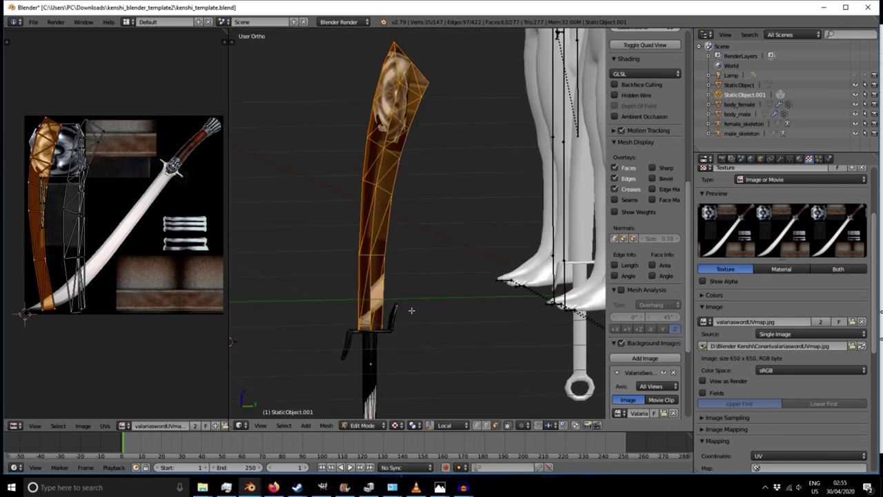
key("Tab")
key("x")
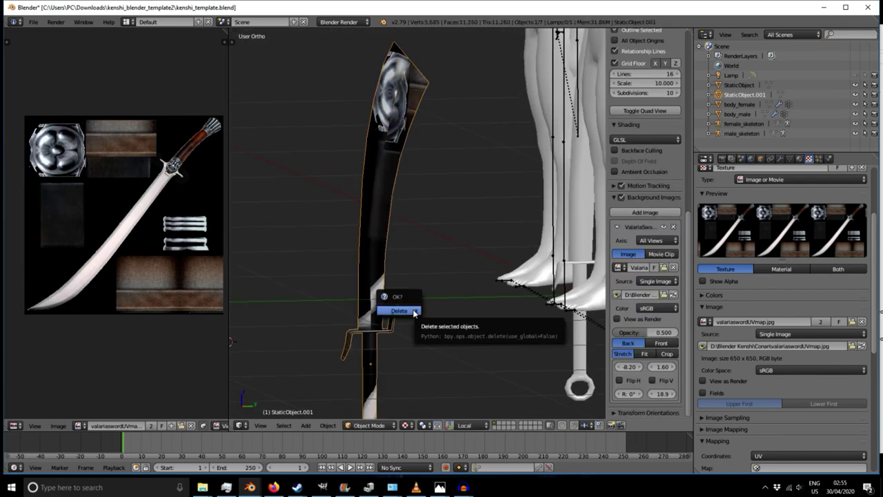
- Delete the selected blade's vertices from the sword copy in Edit Mode
key("Tab")
middle_click_drag(448, 264, 443, 266)
key("x")
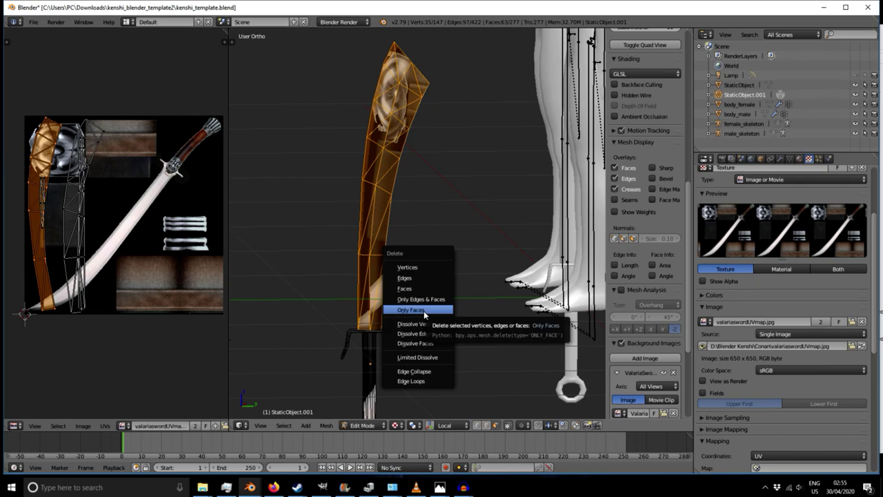
left_click(425, 268)
- Select the whole crossguard as linked geometry and move it up, clear of the handle
middle_click_drag(420, 280, 398, 323)
middle_click_drag(455, 284, 436, 286)
scroll(394, 246, "up", 6)
scroll(383, 307, "down", 3)
right_click(365, 246)
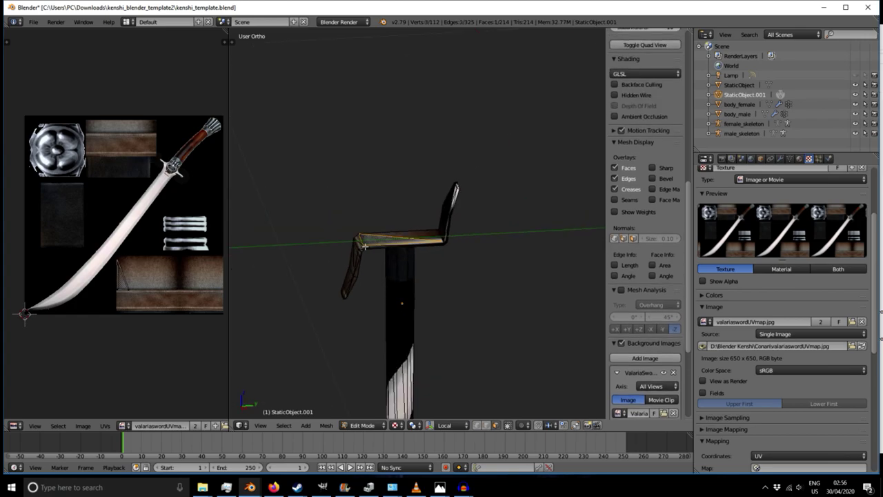
key("ctrl+l")
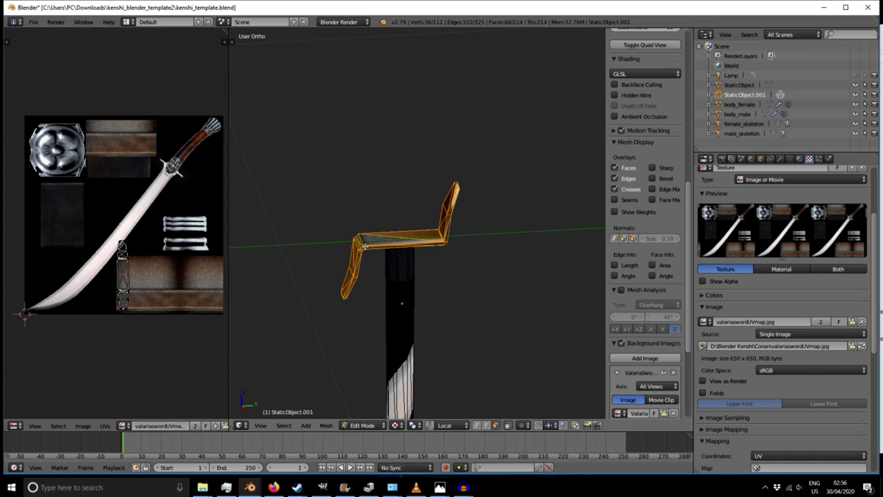
middle_click_drag(496, 311, 505, 290)
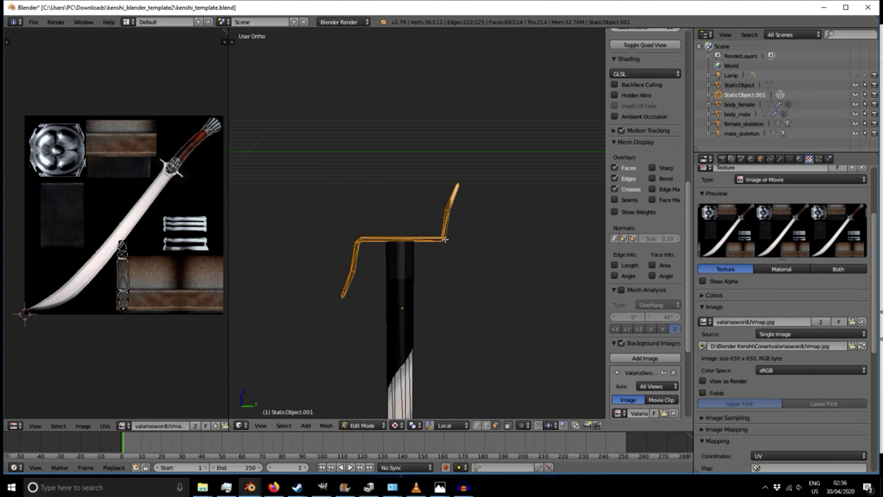
key("g")
left_click(361, 157)
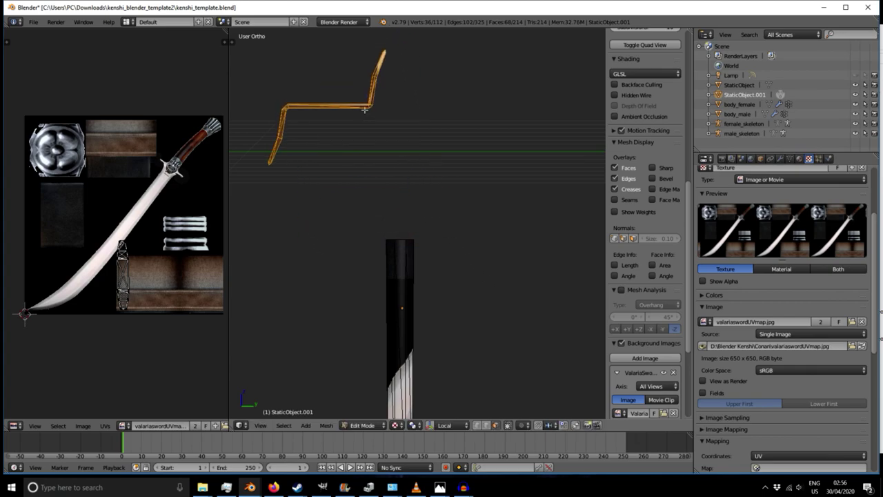
- Reposition the selected crossguard above the handle and delete its vertices
key("g")
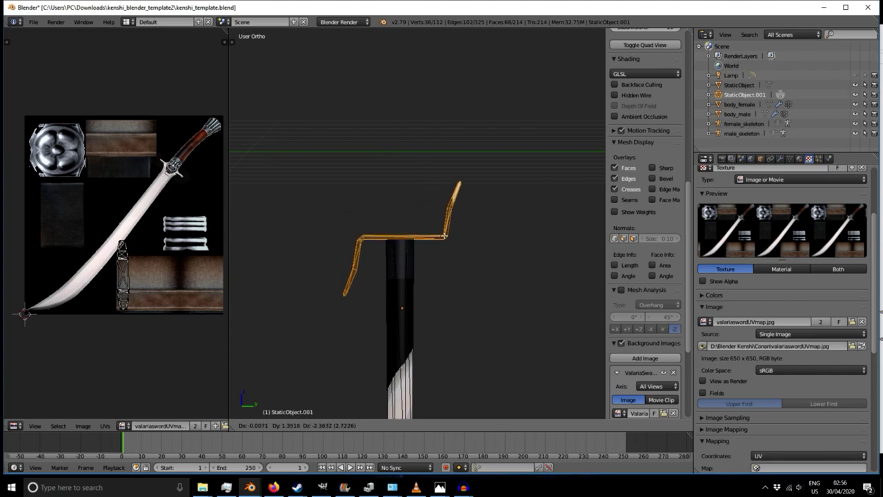
left_click(447, 259)
key("g")
left_click(388, 124)
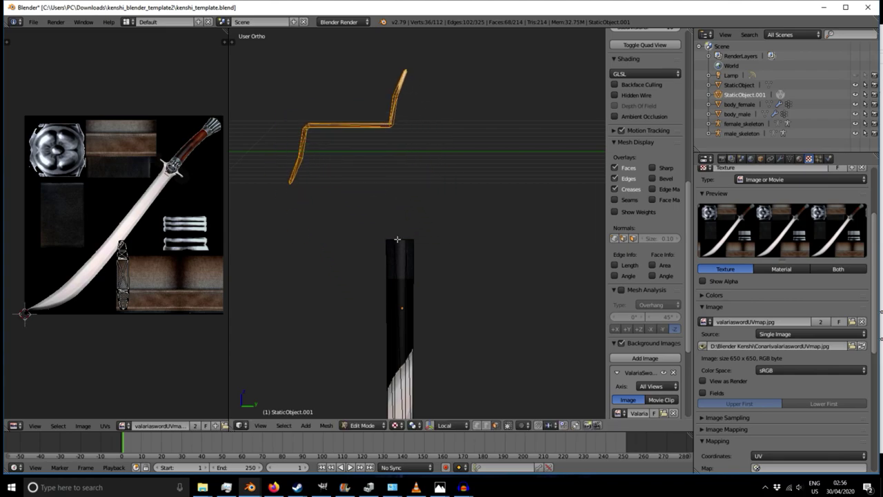
key("x")
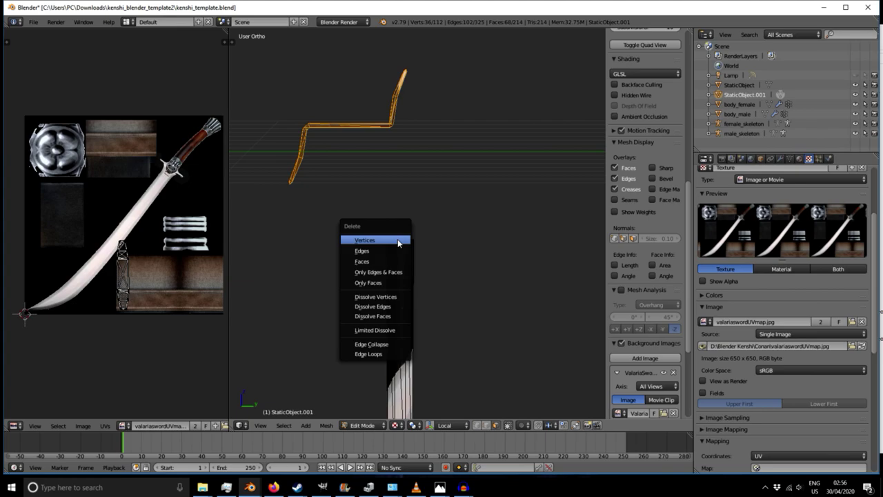
left_click(398, 239)
- Compare the remaining handle and pommel ring with the hilt in the background reference image in the right view
scroll(375, 235, "down", 3)
middle_click_drag(413, 307, 405, 209, "shift")
key("KP_1")
key("KP_3")
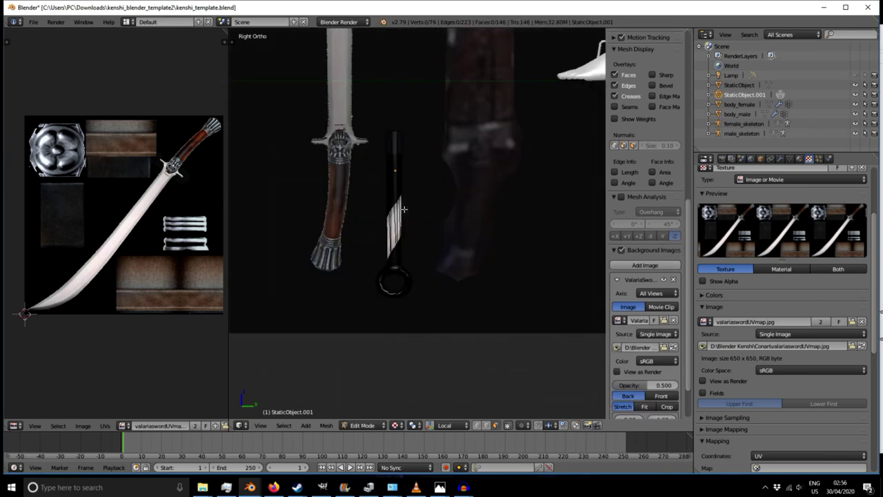
scroll(404, 209, "down", 2)
scroll(386, 168, "up", 7)
scroll(386, 168, "down", 8)
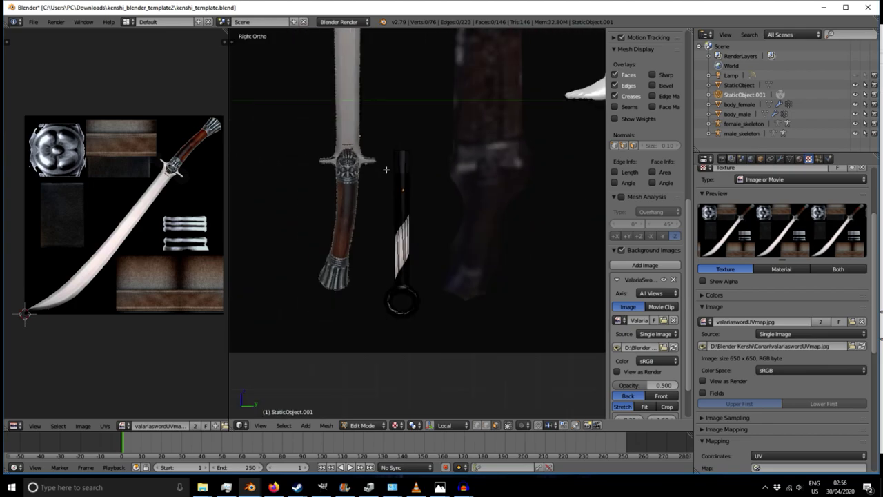
middle_click_drag(453, 108, 434, 211, "shift")
scroll(380, 285, "up", 4)
scroll(379, 284, "down", 2)
scroll(376, 287, "up", 3)
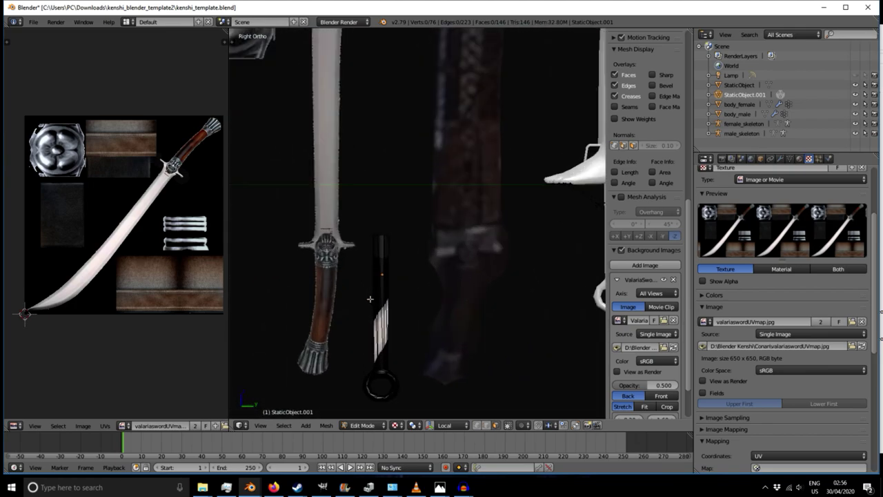
middle_click_drag(373, 290, 382, 272, "shift")
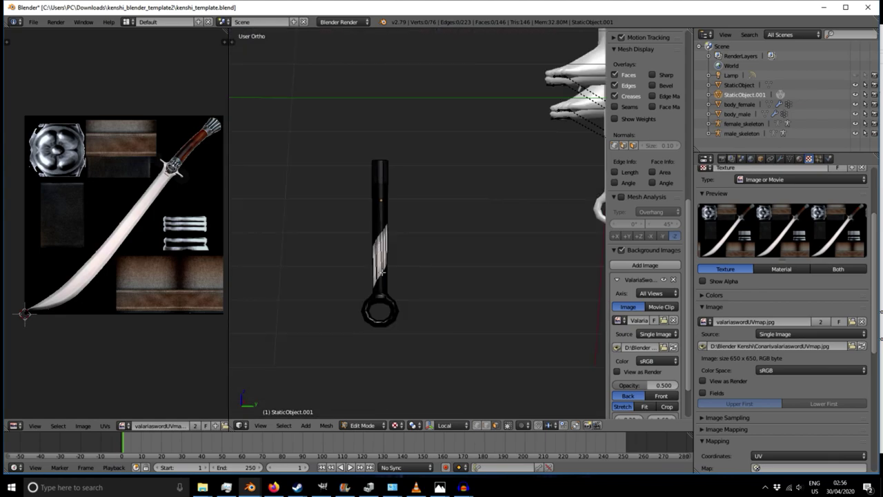
key("KP_3")
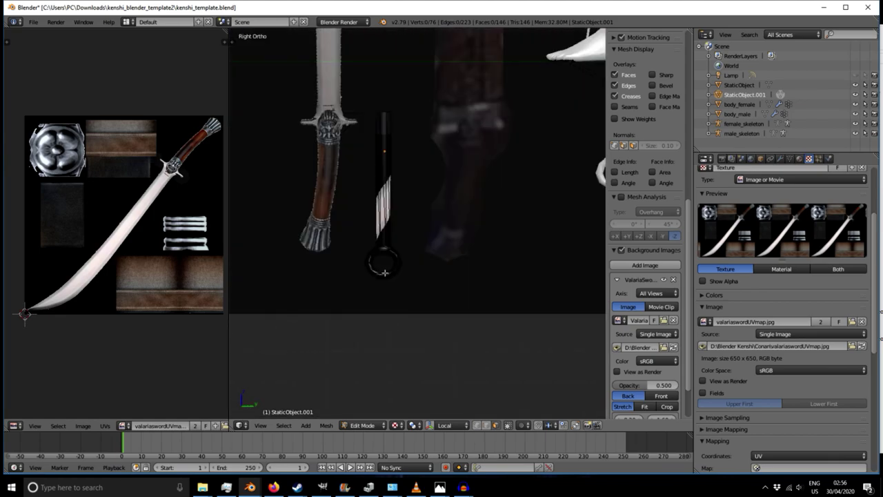
- Select the pommel ring and handle as linked geometry and inspect where they join
scroll(384, 272, "up", 1)
right_click(402, 262)
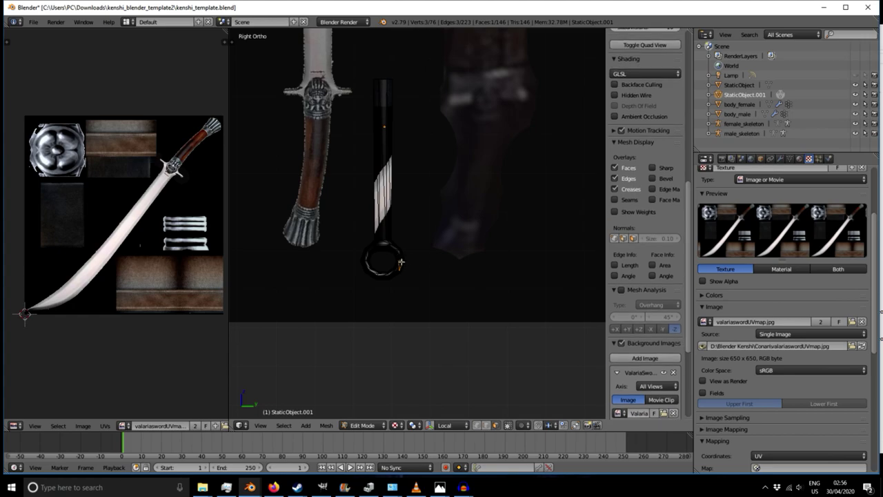
key("ctrl+l")
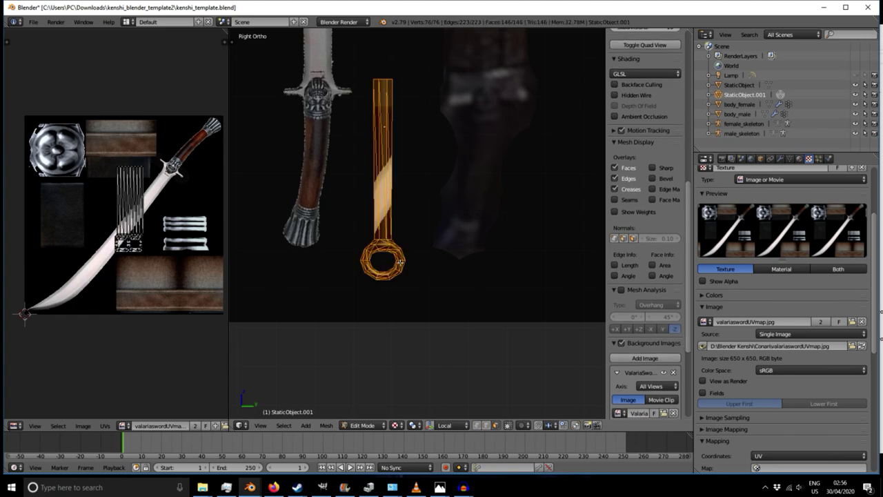
scroll(389, 251, "up", 7)
scroll(392, 251, "down", 4)
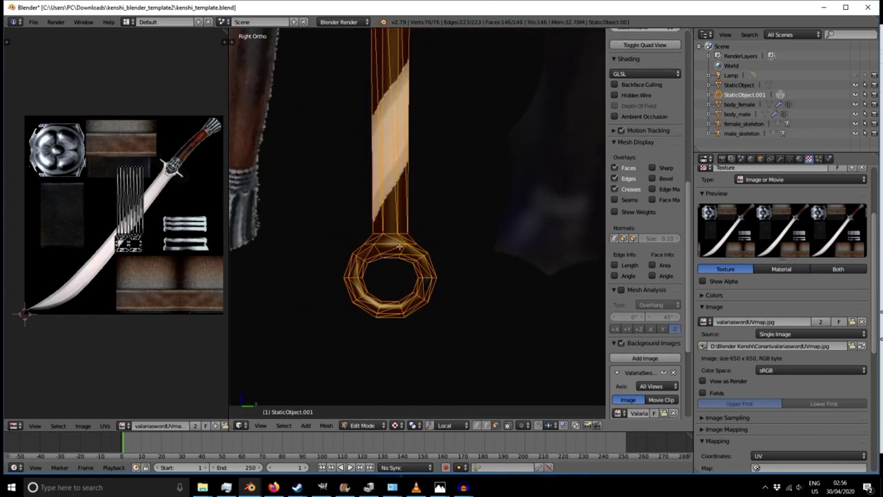
middle_click_drag(475, 317, 379, 297)
scroll(462, 299, "down", 6)
scroll(462, 299, "down", 1)
scroll(359, 282, "up", 3)
- Select the whole handle mesh in Edit Mode and box-deselect the pommel ring
key("Tab")
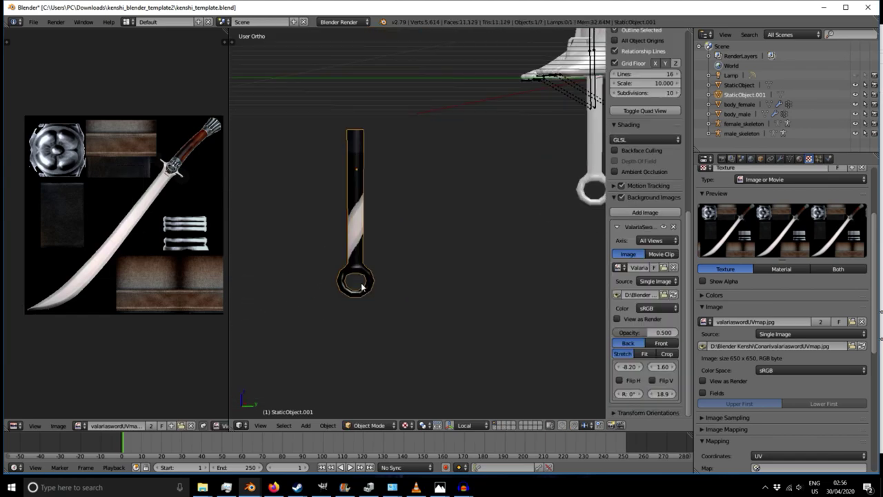
scroll(363, 286, "up", 4)
key("Tab")
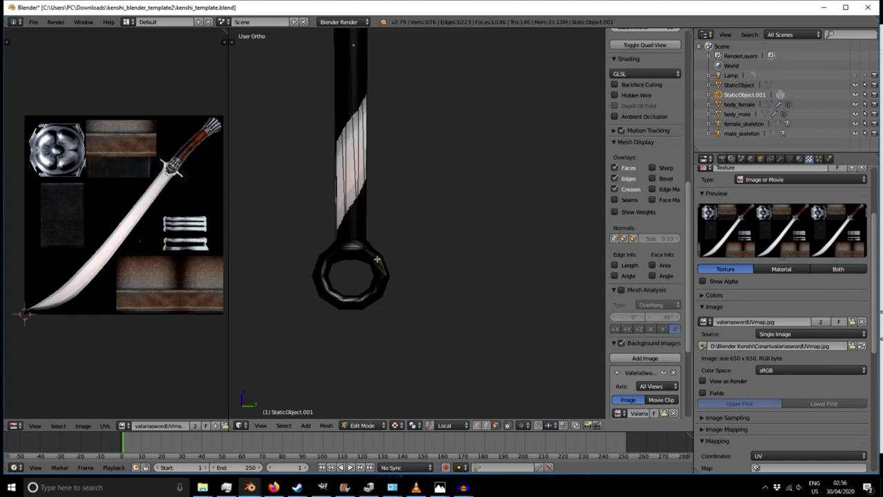
key("Tab")
key("Tab")
key("a")
key("a")
key("b")
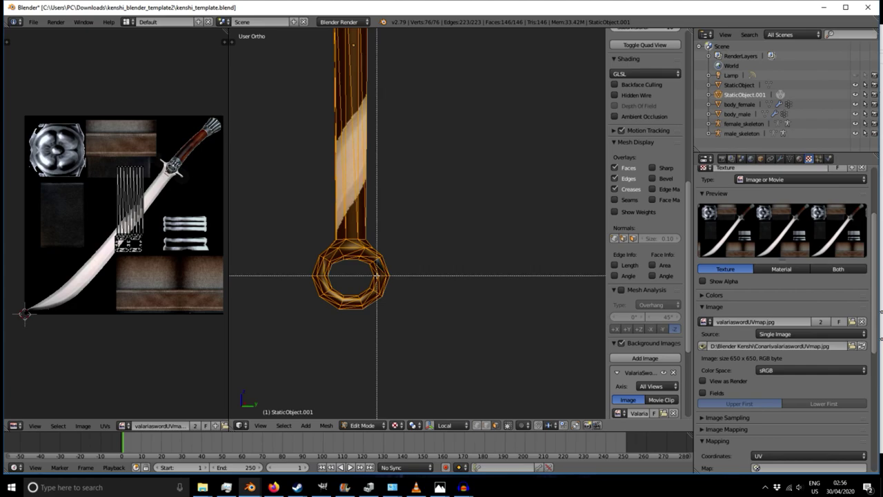
left_click_drag(271, 233, 471, 361)
middle_click_drag(449, 336, 315, 218)
middle_click_drag(301, 270, 392, 304)
- Box-select the pommel ring again and check the selection from all sides
key("b")
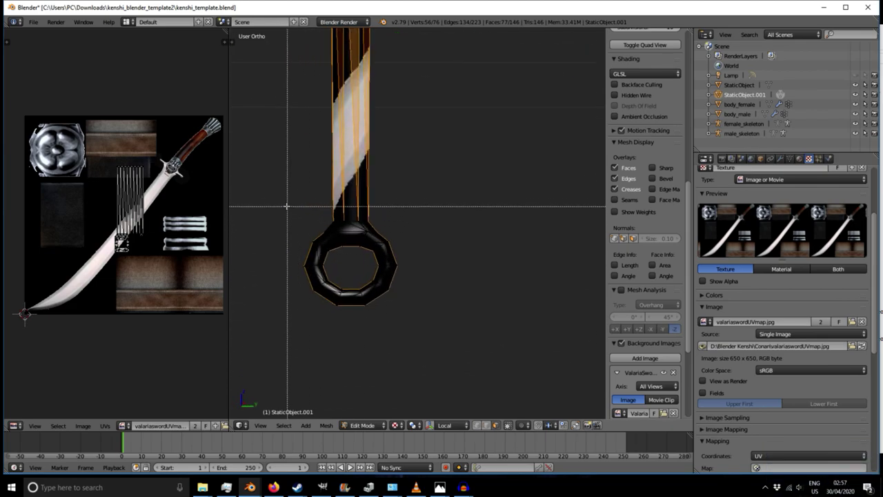
left_click_drag(272, 204, 453, 344)
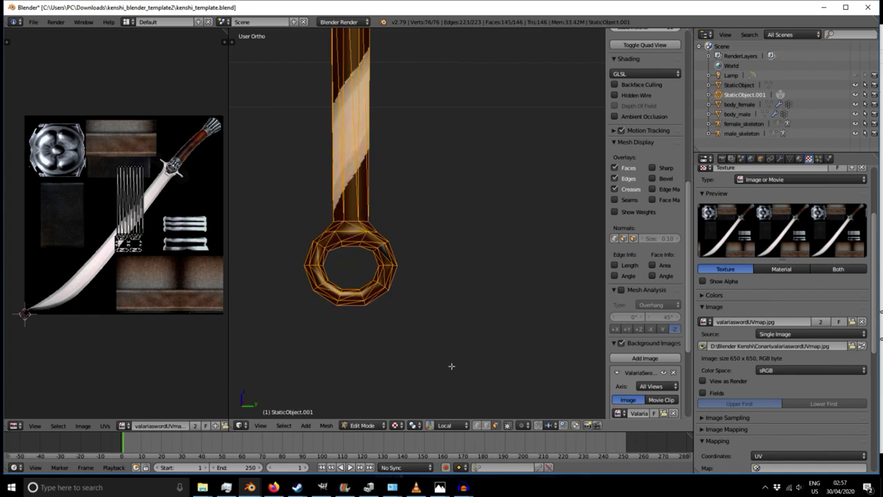
middle_click_drag(476, 323, 287, 322)
middle_click_drag(406, 330, 307, 332)
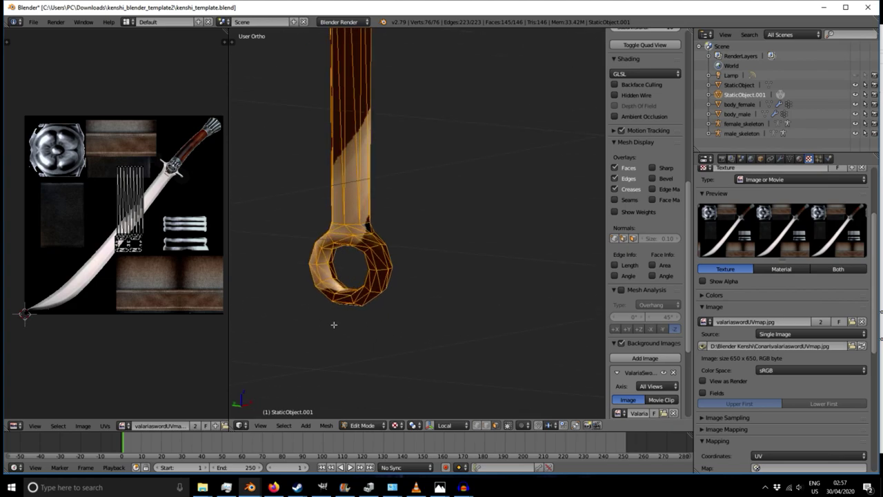
middle_click_drag(385, 327, 305, 312)
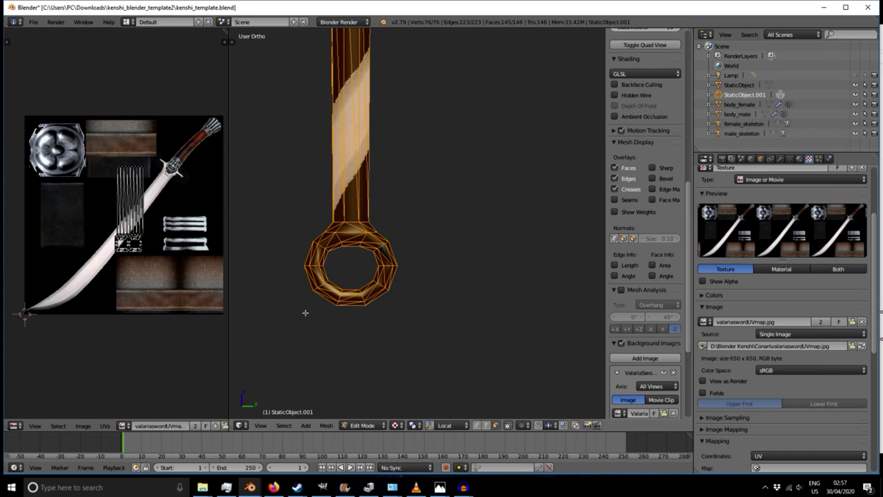
- Allow selecting through the mesh and box-deselect the handle shaft, keeping only the pommel ring selected
left_click(509, 426)
middle_click_drag(328, 356, 357, 339)
scroll(347, 260, "up", 5)
middle_click_drag(285, 322, 417, 317)
scroll(387, 331, "down", 7)
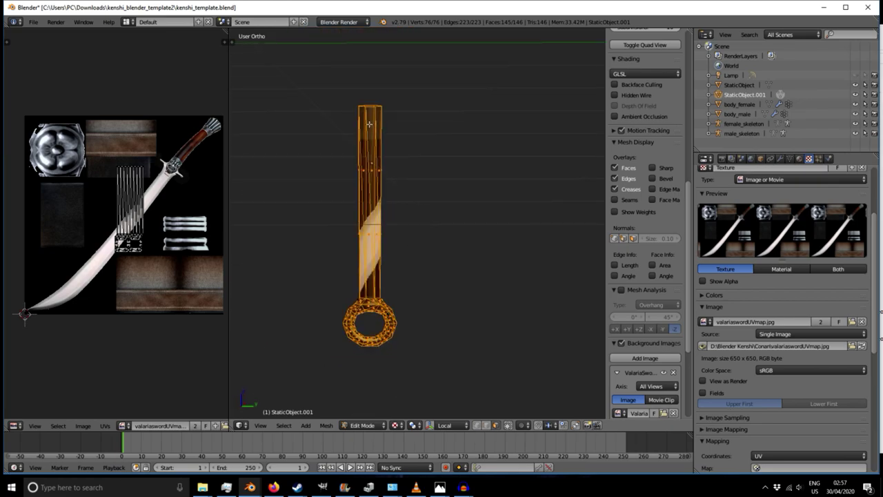
scroll(385, 299, "up", 2)
scroll(384, 298, "down", 1)
key("b")
left_click_drag(302, 44, 451, 276)
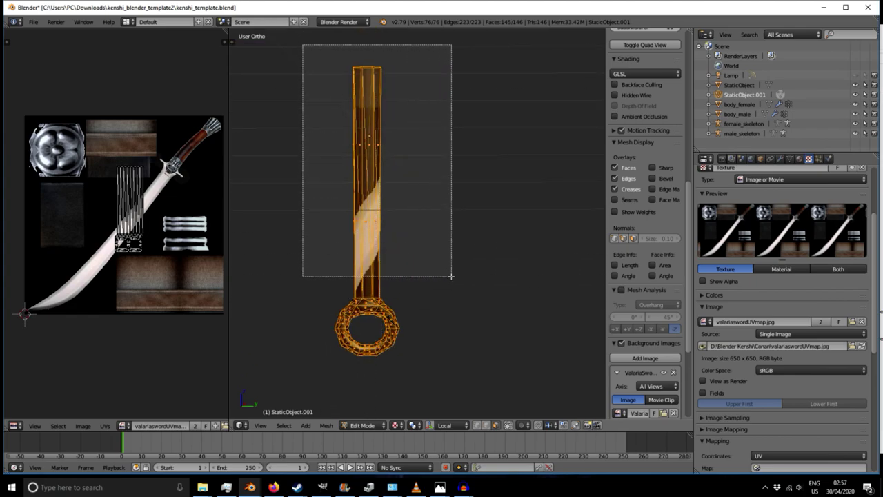
middle_click_drag(451, 276, 442, 296)
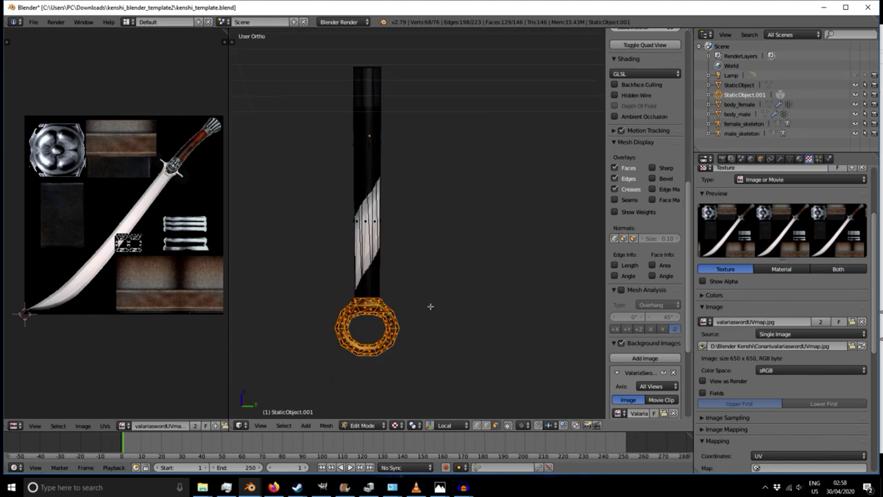
- Try deleting the selected pommel ring's vertices, and undo the deletion
key("g")
right_click(394, 378)
middle_click_drag(434, 350, 459, 375)
scroll(292, 290, "up", 6)
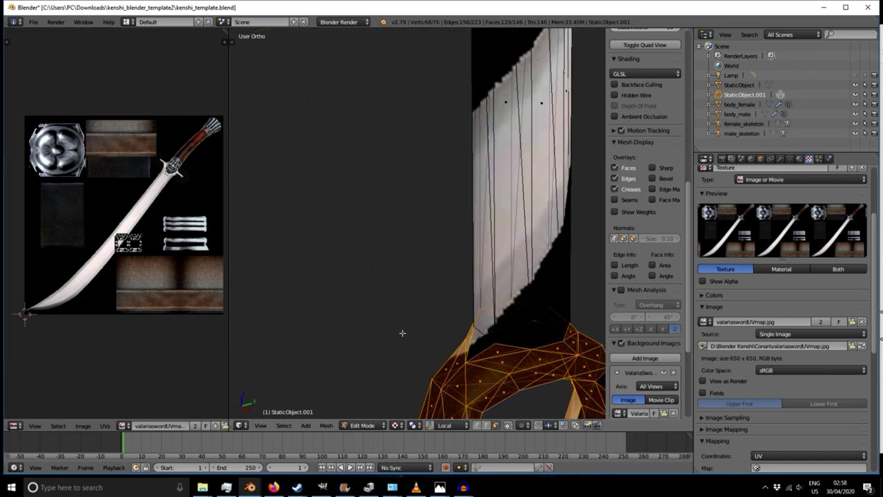
middle_click_drag(401, 333, 265, 231, "shift")
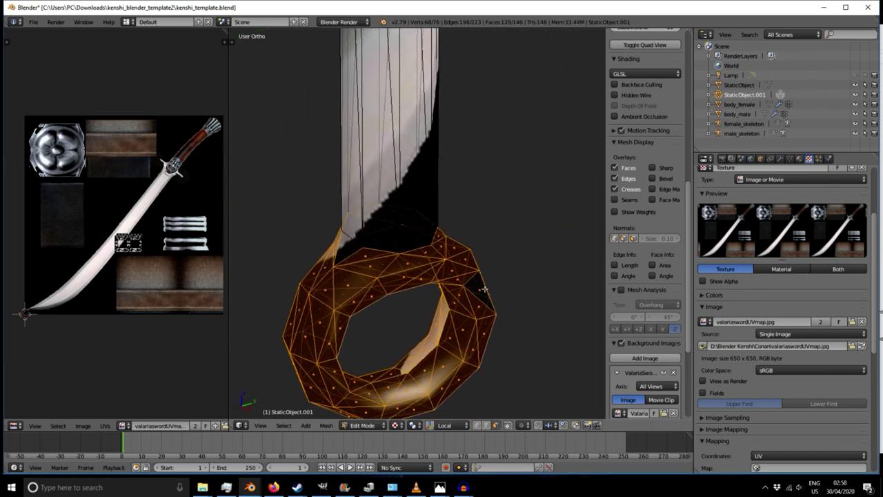
middle_click_drag(340, 253, 469, 301)
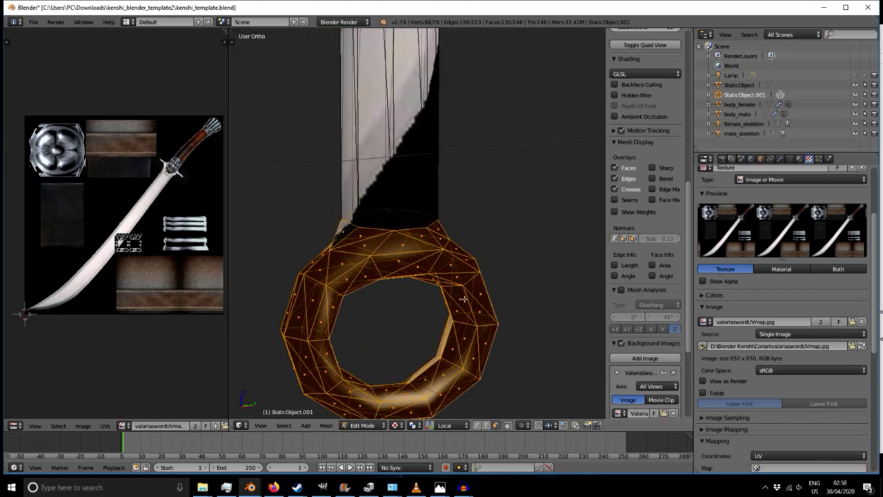
key("x")
left_click(464, 301)
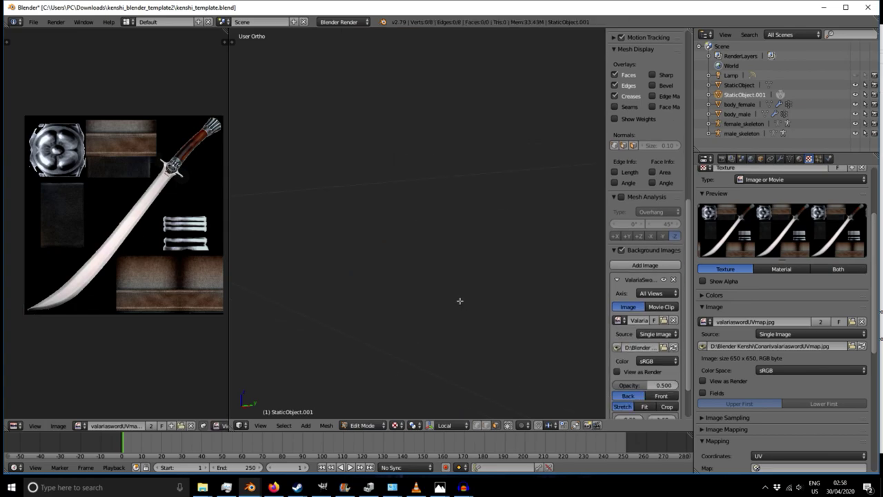
key("ctrl+z")
- Try the Only Faces deletion on the selected pommel ring, and undo it
middle_click_drag(439, 304, 363, 315)
middle_click_drag(433, 176, 462, 128, "shift")
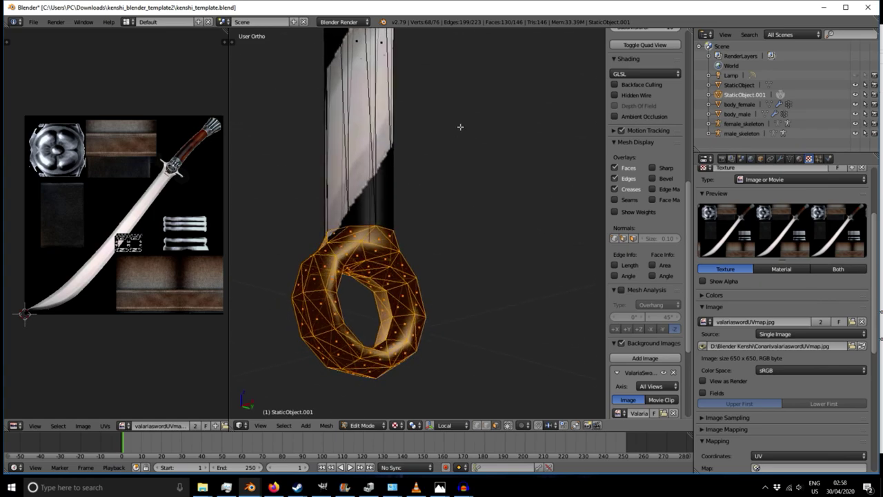
key("x")
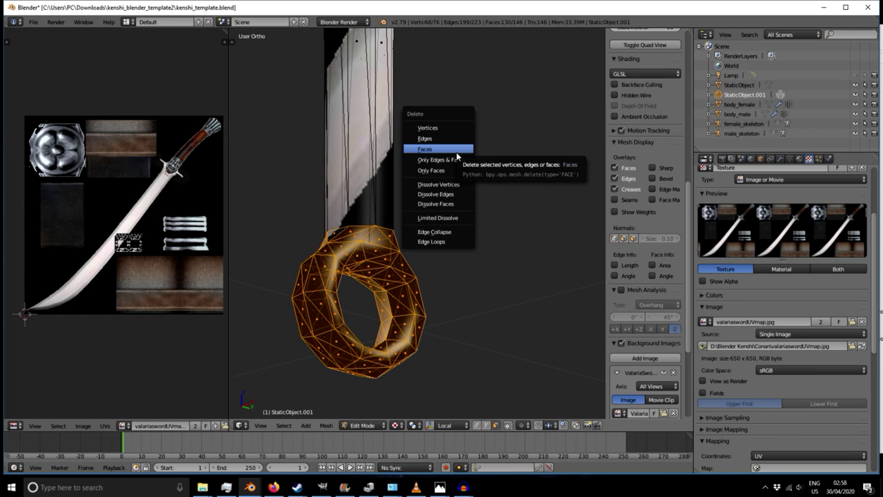
left_click(444, 175)
mouse_move(446, 177)
middle_mouse_down()
mouse_move(418, 182)
mouse_move(477, 178)
mouse_move(531, 127)
mouse_move(475, 111)
mouse_move(406, 59)
mouse_move(455, 172)
middle_mouse_up()
key("ctrl+z")
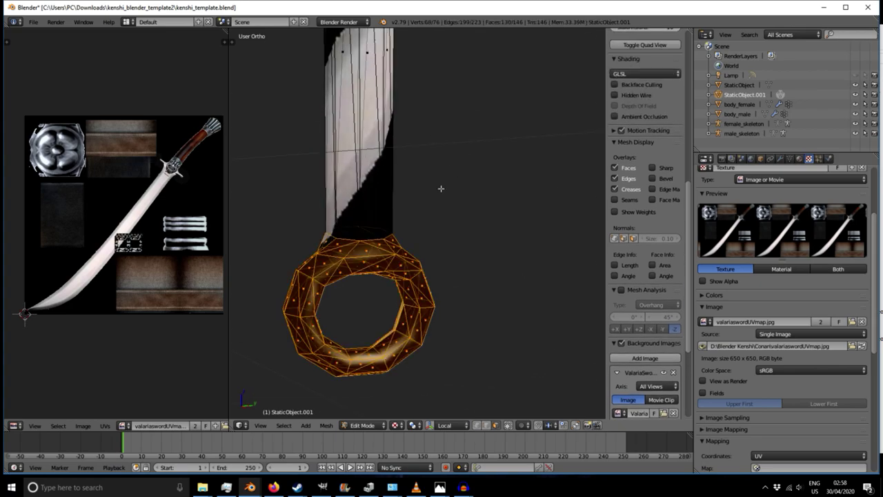
- Try the Only Edges & Faces deletion on the pommel ring, and undo it
key("x")
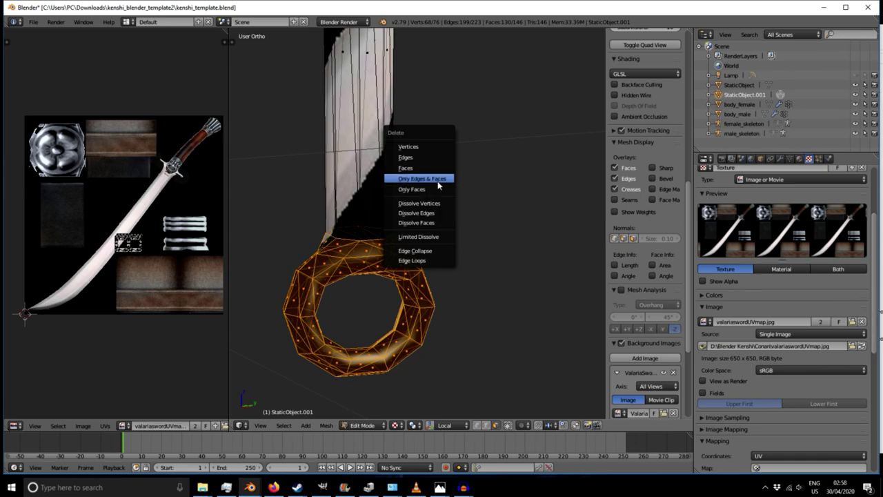
left_click(438, 178)
middle_click_drag(436, 181, 418, 237)
key("ctrl+z")
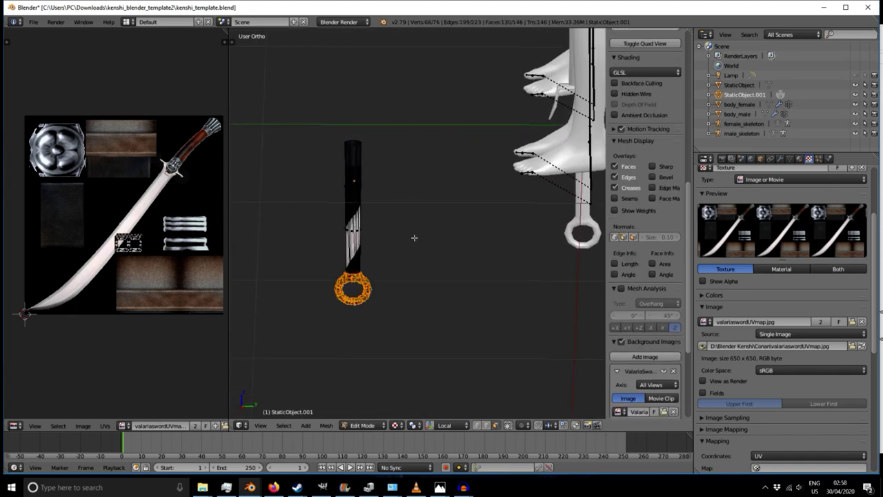
- Clear the selection, box-select the pommel ring and delete its faces from the handle
scroll(365, 293, "up", 2)
scroll(365, 294, "up", 4)
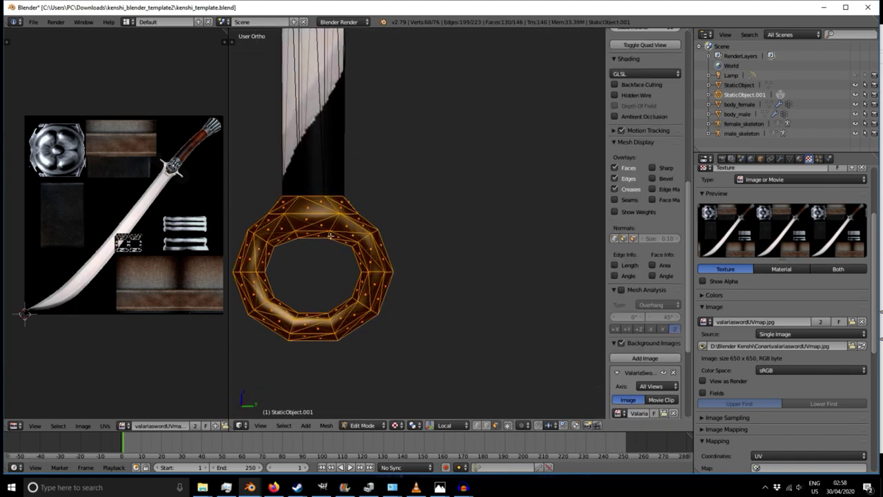
right_click(269, 220)
key("b")
middle_click_drag(468, 350, 468, 350)
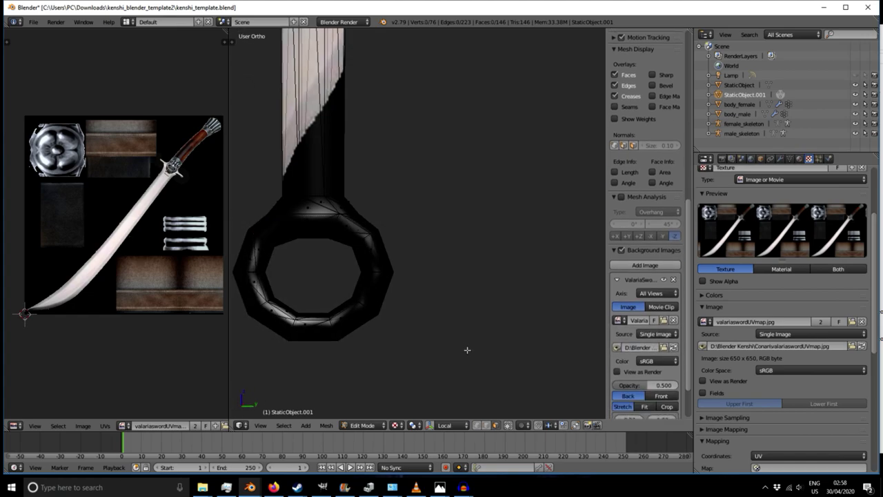
middle_click_drag(370, 350, 497, 340, "shift")
key("b")
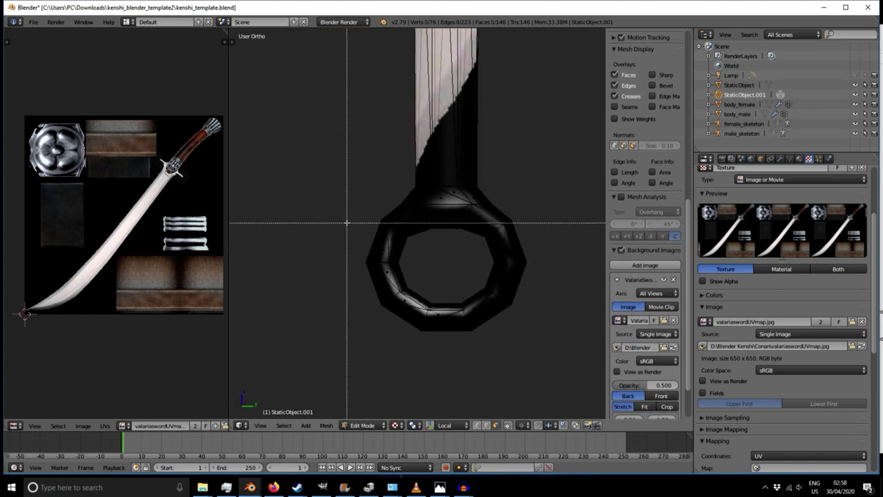
left_click_drag(345, 205, 547, 387)
key("x")
left_click(506, 348)
- View the remaining handle shaft from the right side against the reference sword
middle_click_drag(477, 245, 497, 292)
scroll(492, 287, "down", 3)
middle_click_drag(505, 227, 444, 273, "shift")
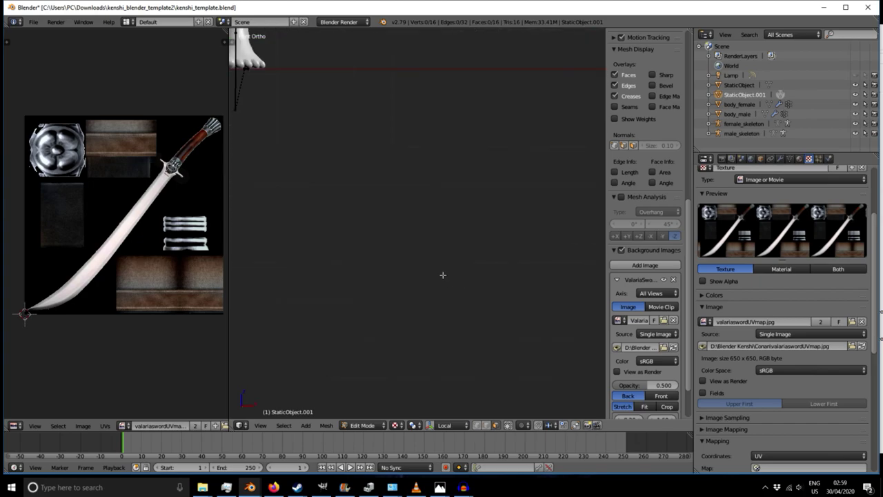
key("KP_3")
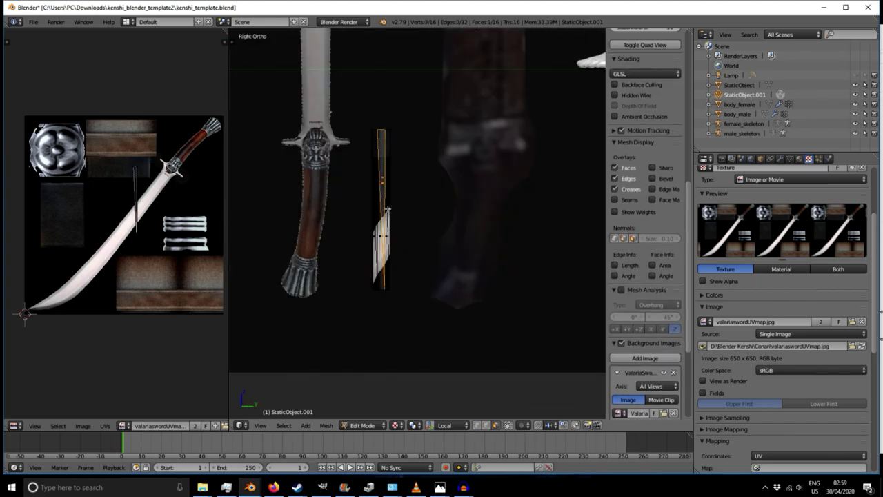
- Box-select the whole handle shaft, move it onto the reference sword's grip and scale it up about 1.3 times
key("b")
left_click_drag(356, 102, 423, 315)
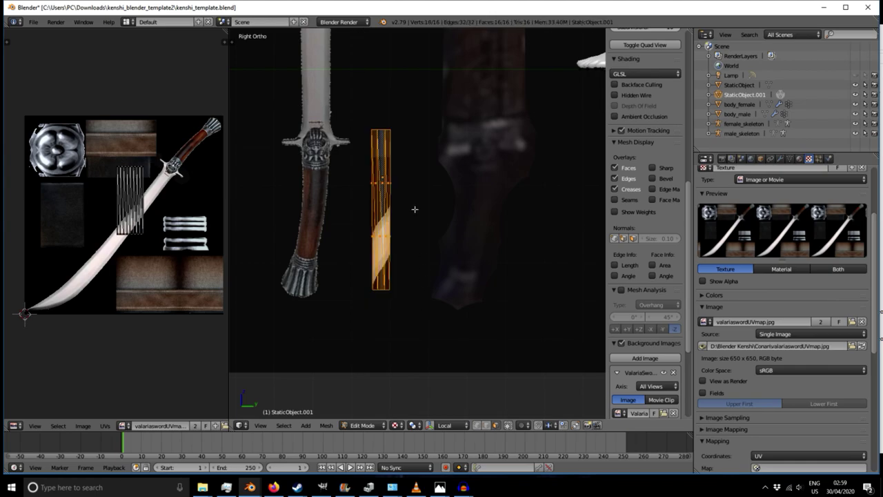
key("g")
left_click(355, 219)
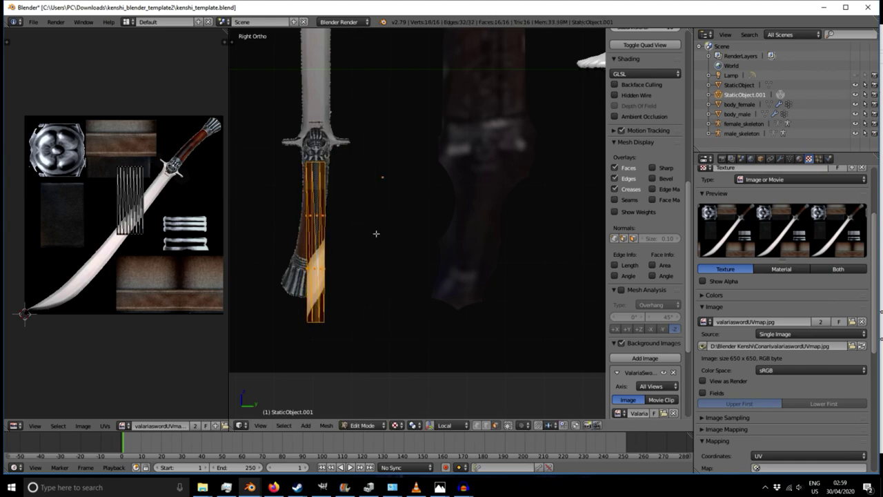
key("s")
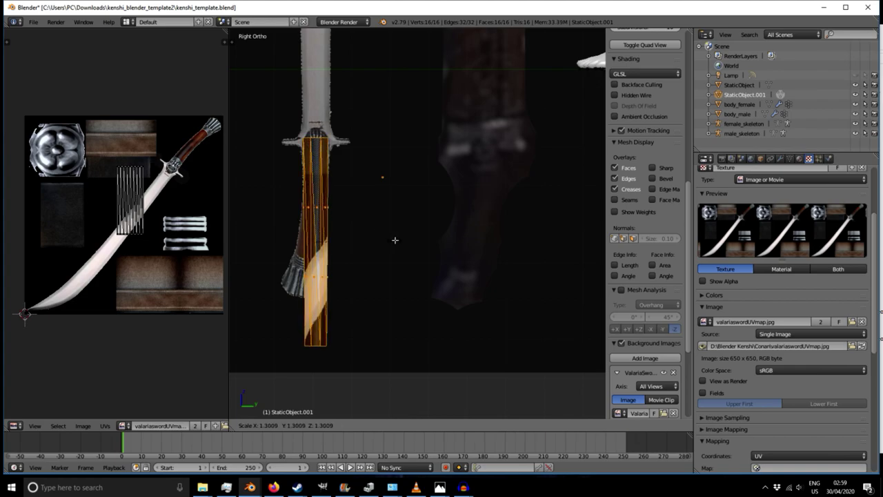
left_click(397, 240)
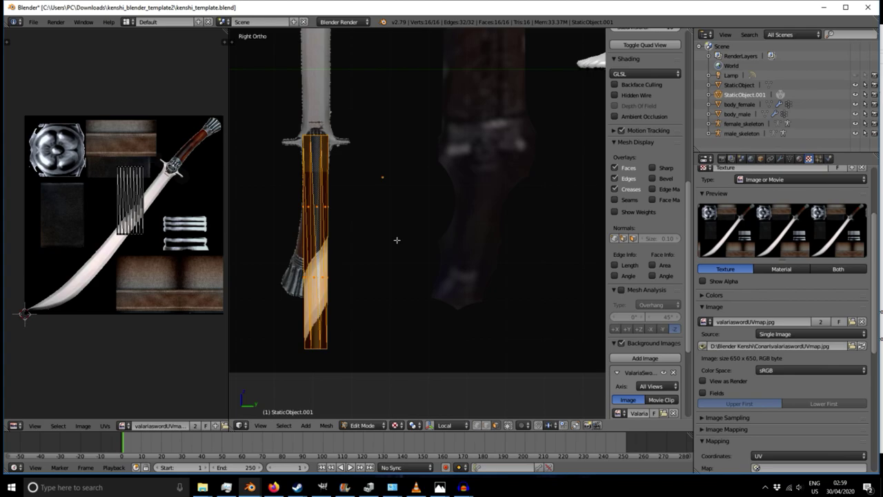
- Enable the scale manipulator and shrink the handle shaft along its local Z axis to a short section of the grip
left_click(431, 424)
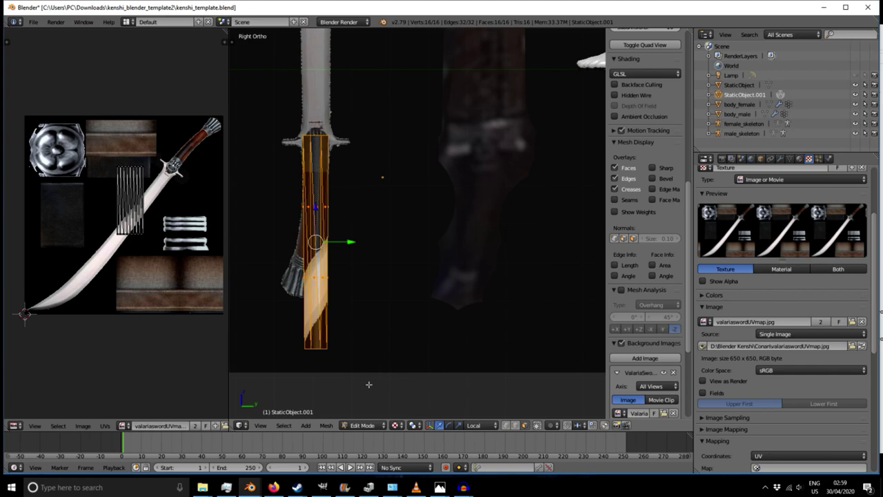
left_click(458, 428)
middle_click_drag(331, 292, 374, 393)
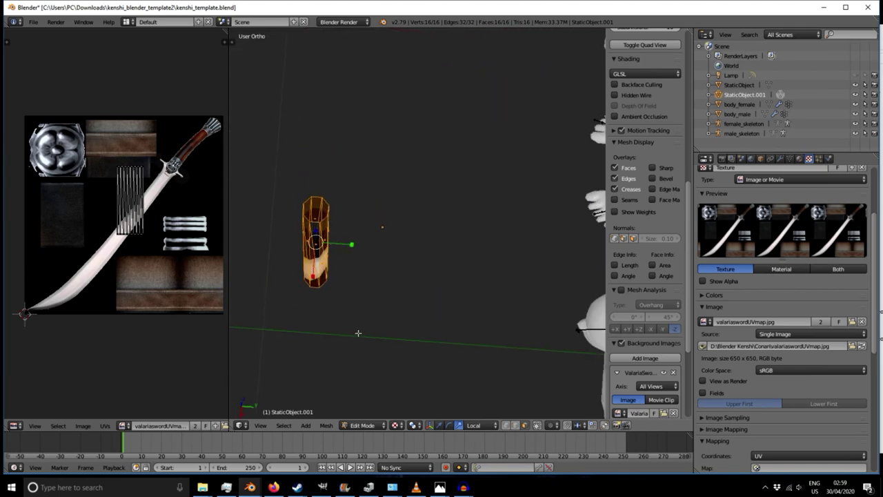
middle_click_drag(320, 290, 329, 215)
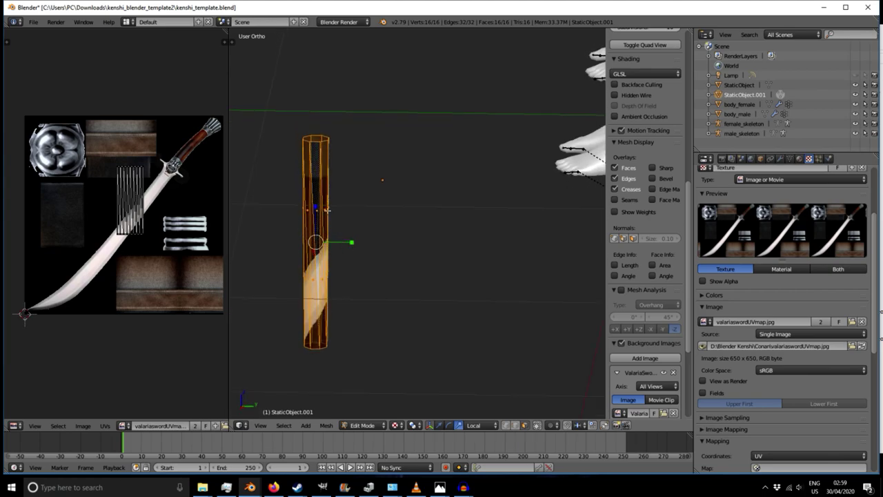
middle_click_drag(354, 292, 358, 273)
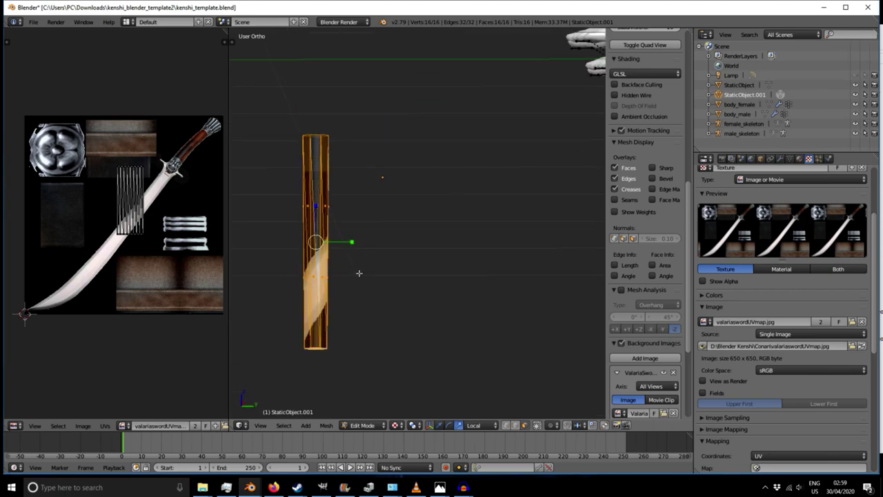
key("KP_3")
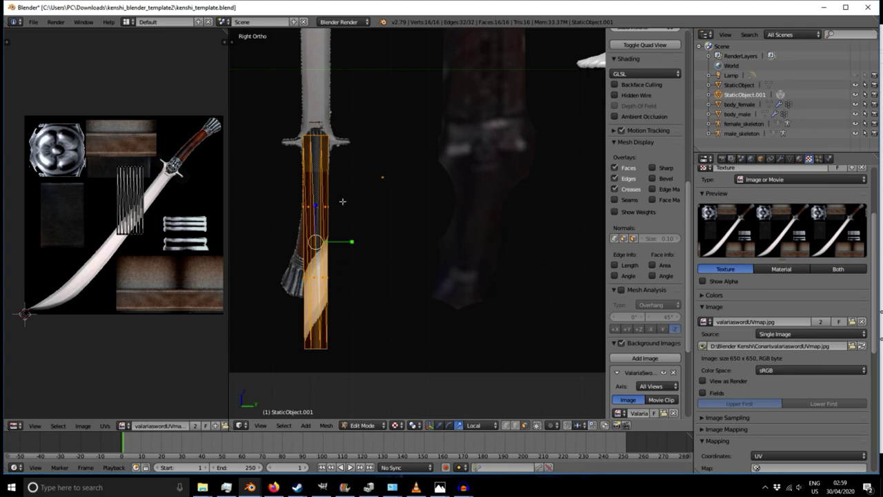
key("s")
key("z")
key("z")
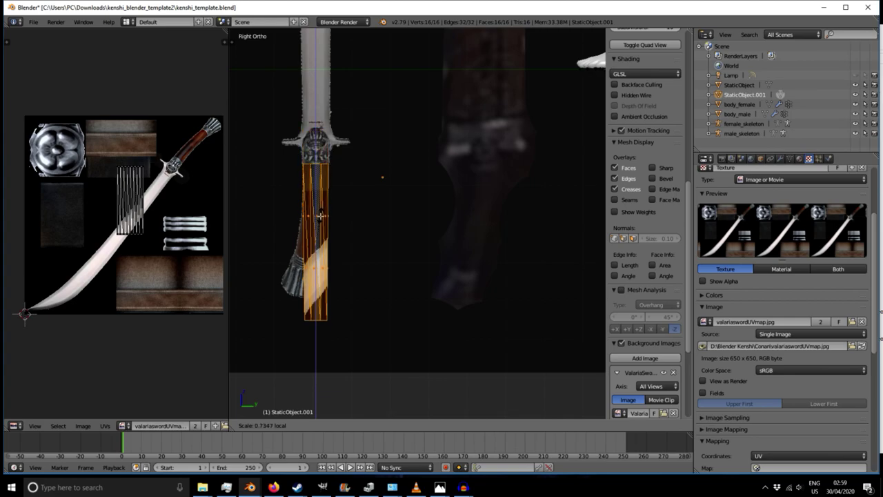
left_click(316, 236)
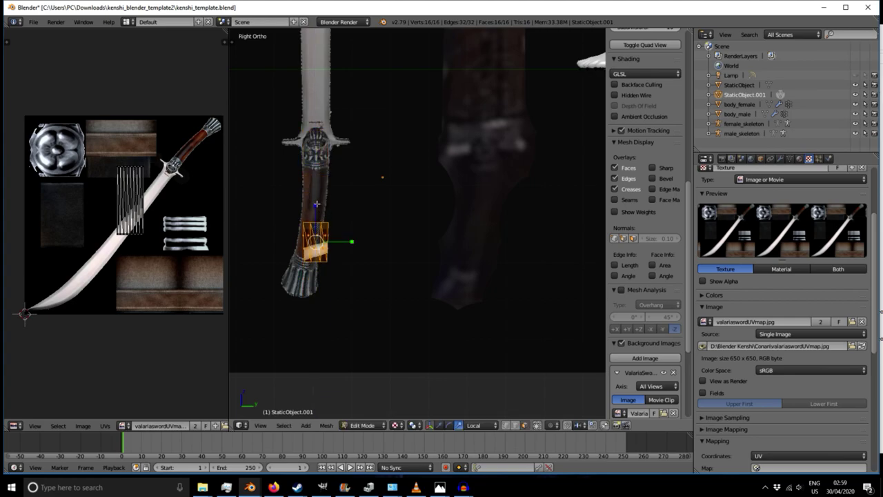
- Move the shortened shaft section up so its upper end sits directly below the reference guard
scroll(315, 209, "up", 4)
key("g")
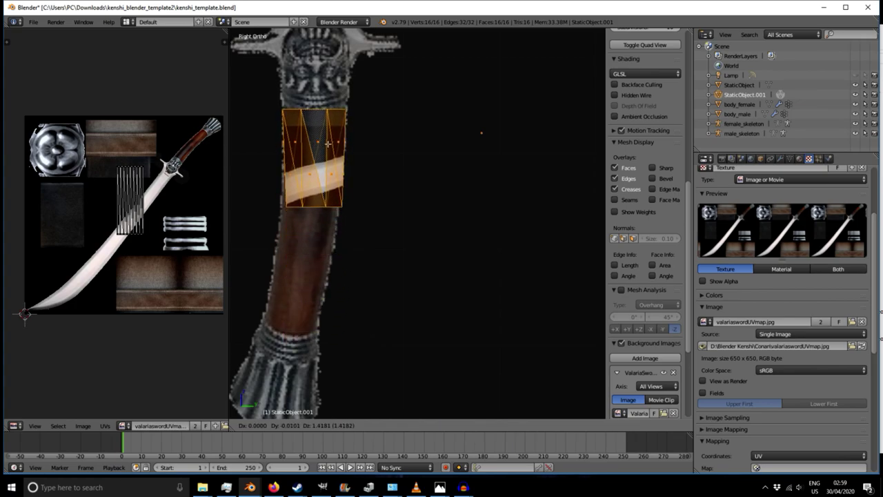
left_click(327, 145)
- In vertex selection mode, select the section's lower vertex ring and shift it along Y to match the reference grip's outline
right_click(286, 207)
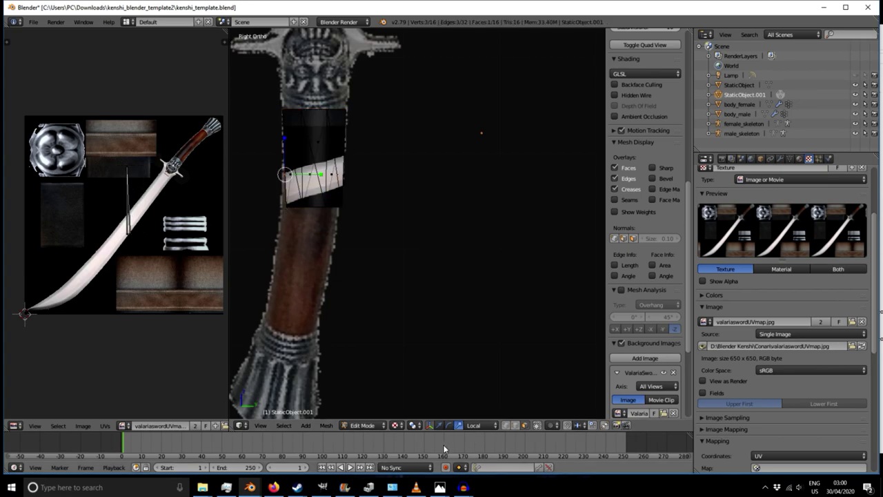
right_click(317, 143)
right_click(310, 175)
right_click(291, 175)
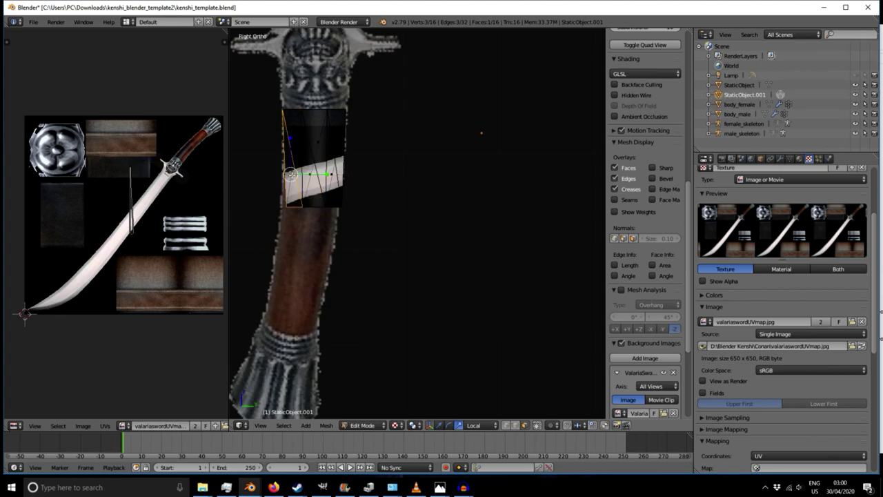
left_click(506, 425)
right_click(325, 206)
scroll(645, 207, "down", 1)
scroll(645, 207, "up", 1)
key("b")
left_click_drag(278, 197, 345, 215)
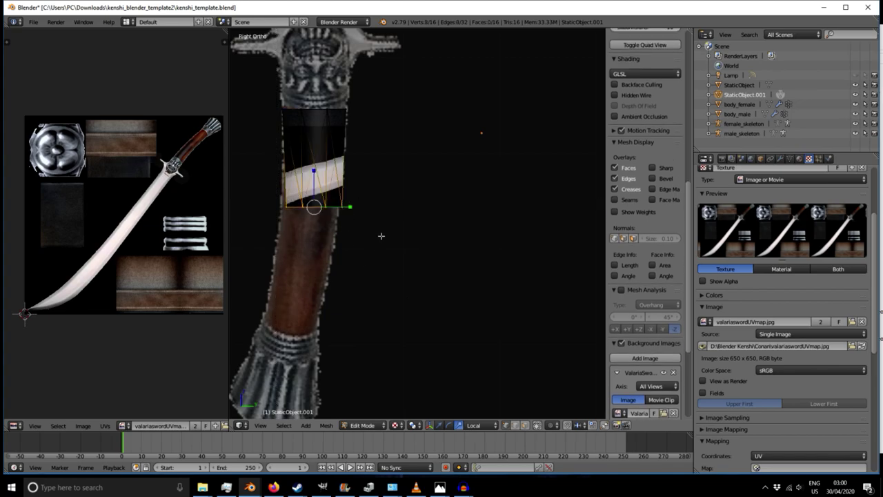
key("g")
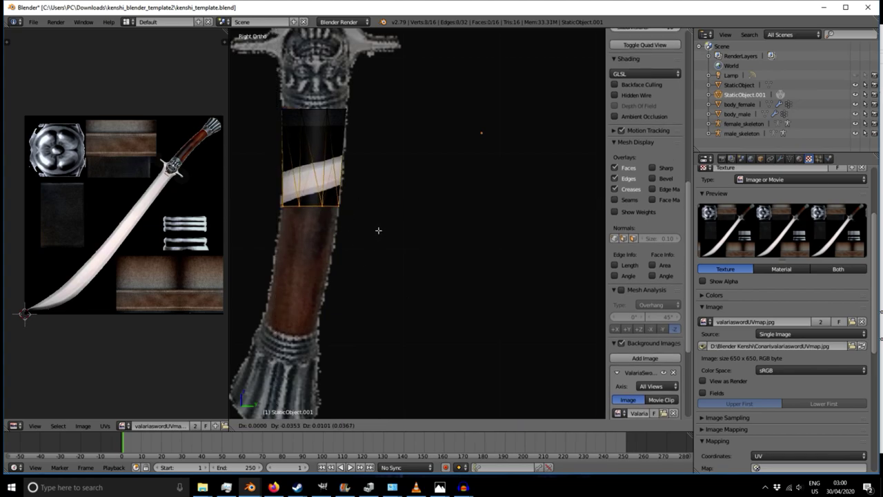
left_click(379, 230)
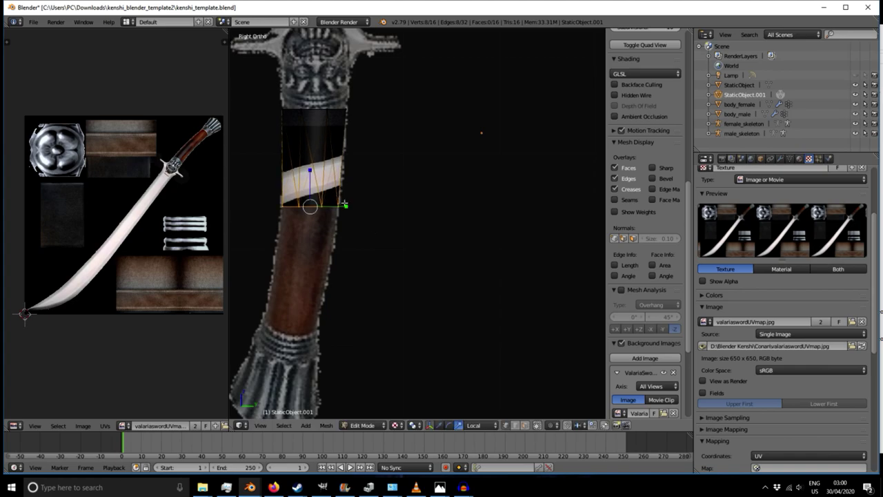
- Enable the translate manipulator, raise the lower vertex ring slightly and fine-tune its Y position against the grip outline
left_click(439, 425)
left_click_drag(310, 181, 310, 164)
left_click_drag(346, 190, 348, 190)
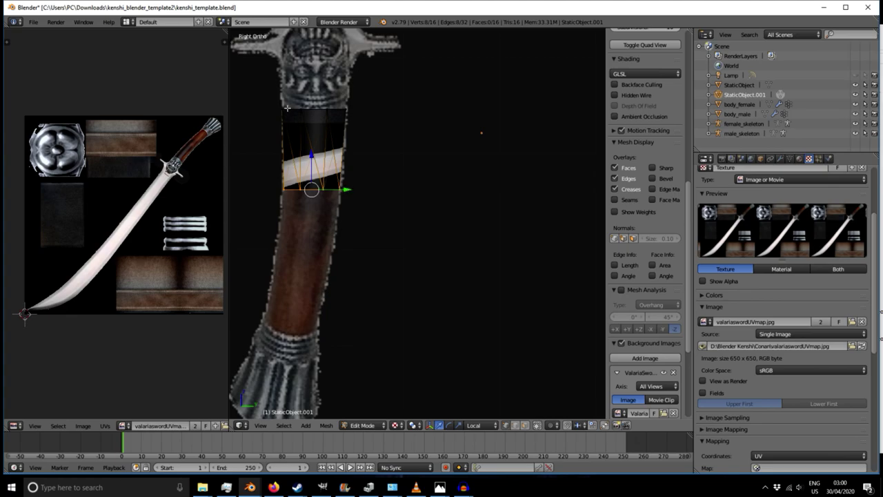
- Nudge the section's upper corner vertex and raise the whole upper vertex ring about 0.01 to meet the guard
right_click(285, 109)
key("g")
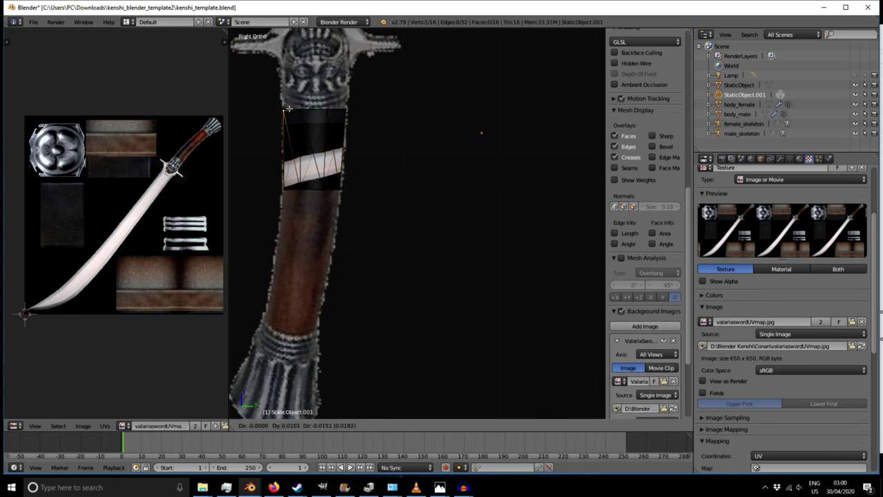
left_click(288, 108)
right_click(333, 124, "shift")
key("g")
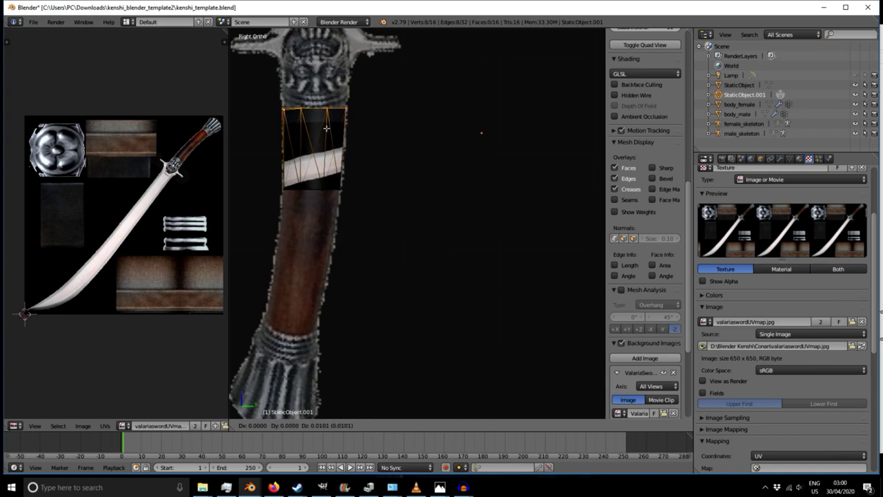
left_click(326, 128)
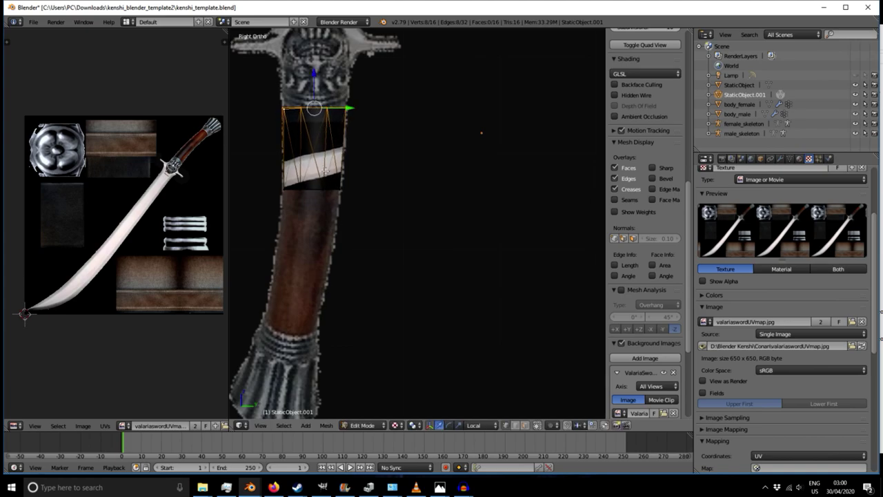
- Select the section's complete lower vertex ring and extrude it down along the curve of the reference grip in right view
right_click(337, 199)
right_click(326, 188, "shift")
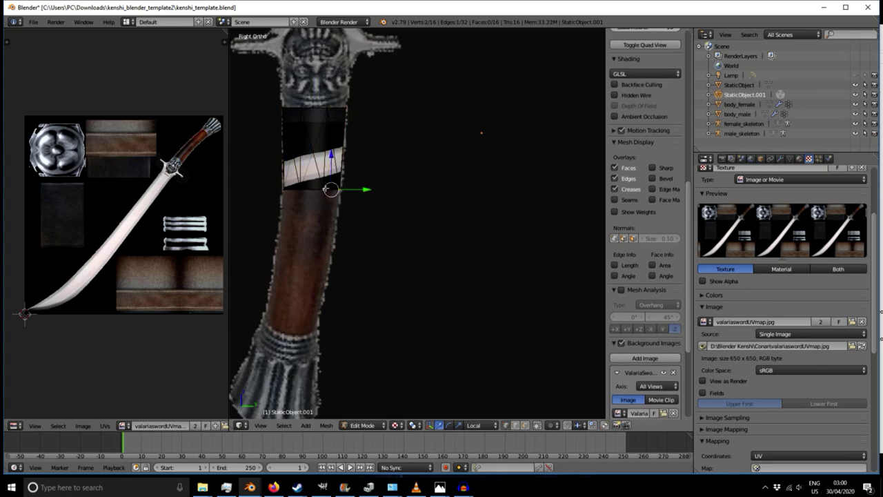
middle_click_drag(352, 274, 432, 233)
right_click(385, 197)
key("b")
left_click_drag(296, 149, 391, 232)
middle_click_drag(414, 203, 339, 237)
key("KP_1")
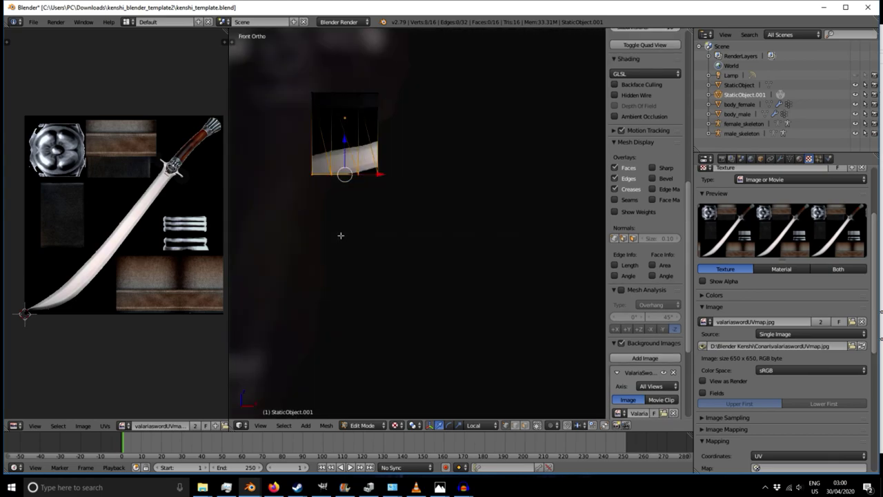
key("KP_3")
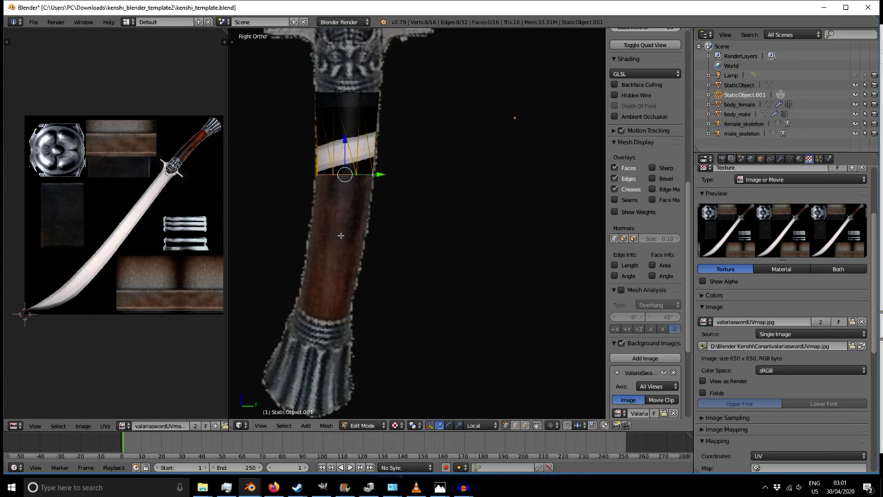
key("e")
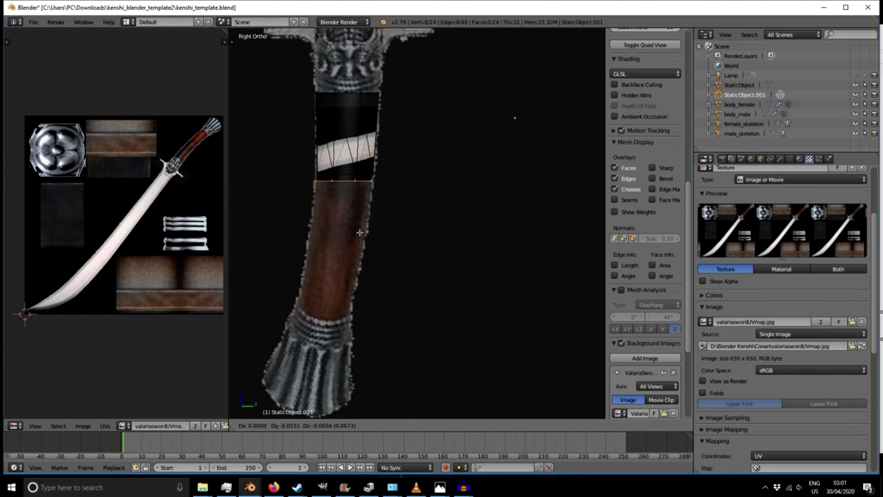
left_click(357, 267)
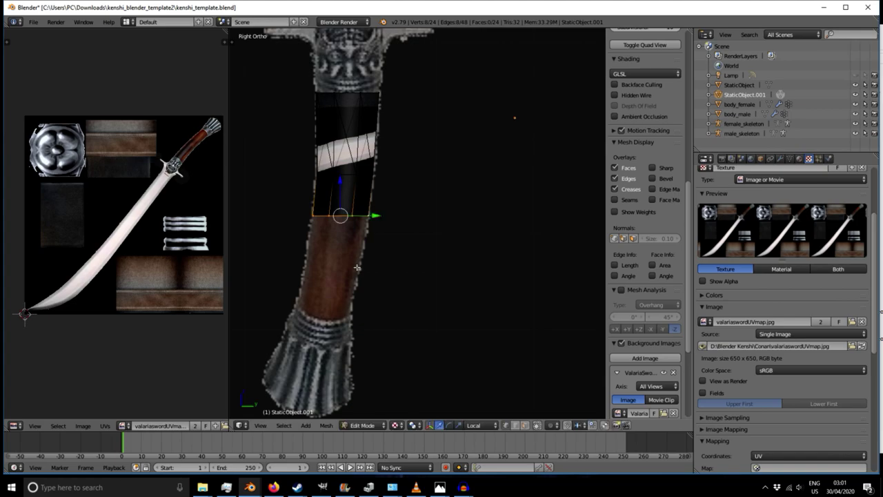
- Extrude a second segment down the reference grip and scale its end ring to about 0.96
key("e")
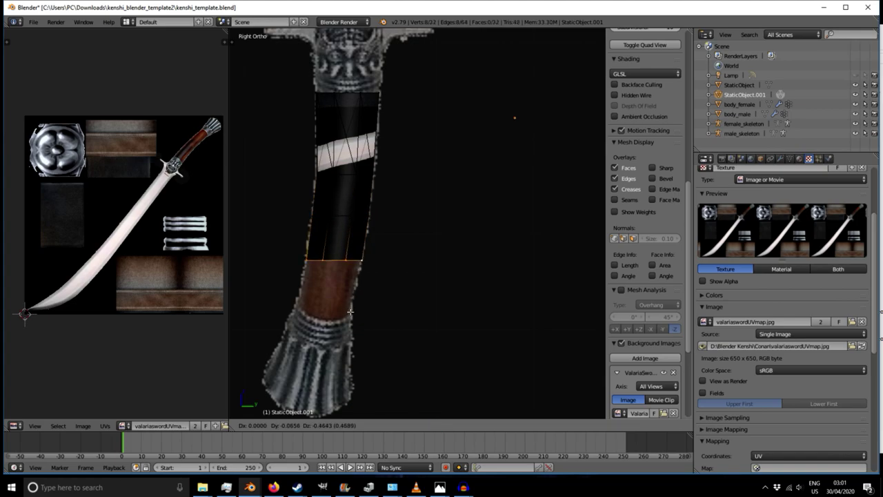
right_click(350, 312)
key("s")
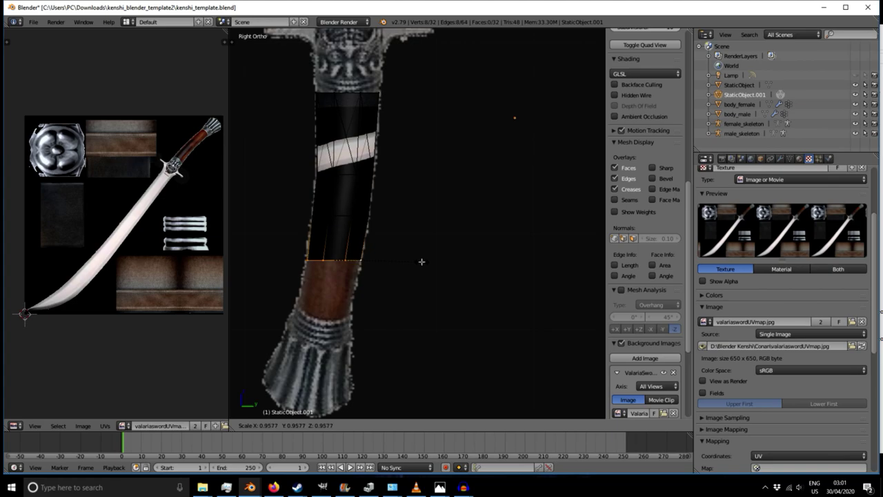
left_click(421, 261)
- Extrude a third segment to just above the reference pommel and scale its end ring slightly to fit the outline
key("e")
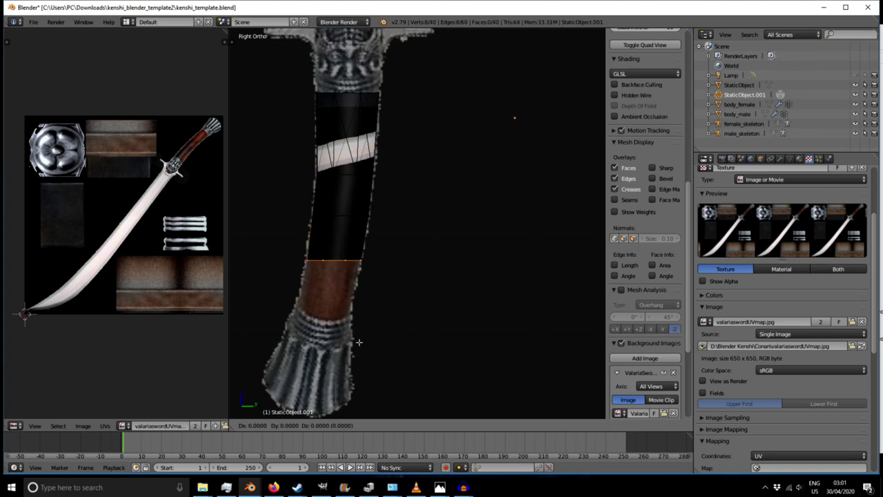
left_click(352, 376)
key("s")
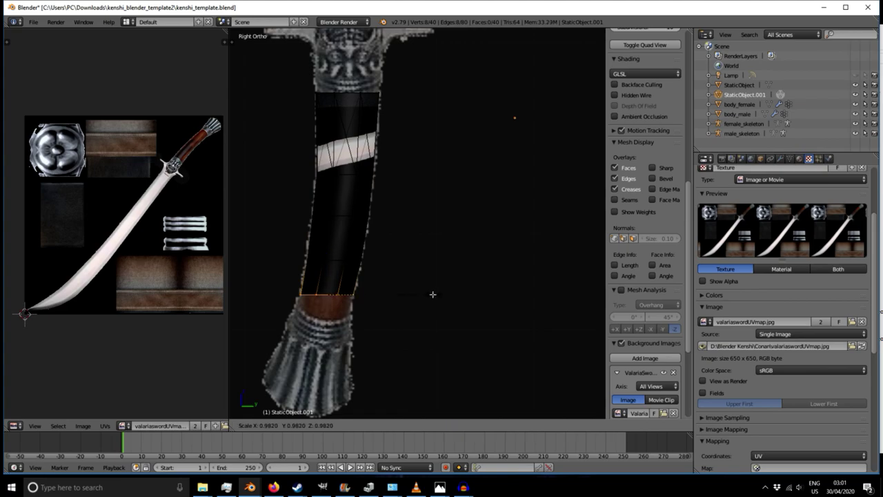
left_click(428, 296)
- Extrude the final grip segment to the top of the reference pommel and scale its end ring to about 0.95
key("e")
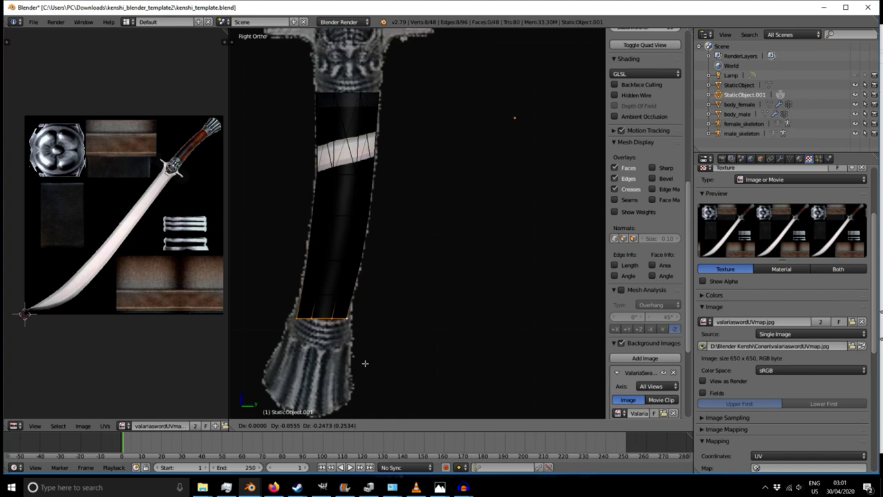
left_click(365, 363)
key("s")
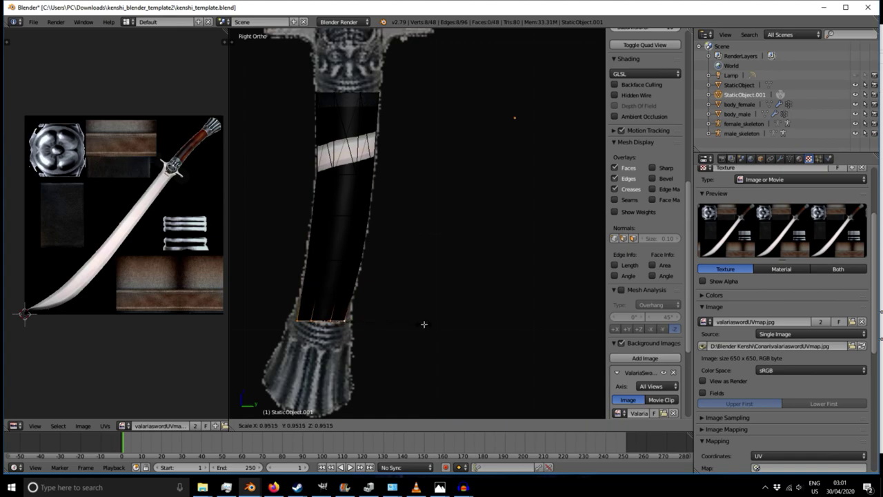
left_click(425, 323)
scroll(340, 339, "down", 3)
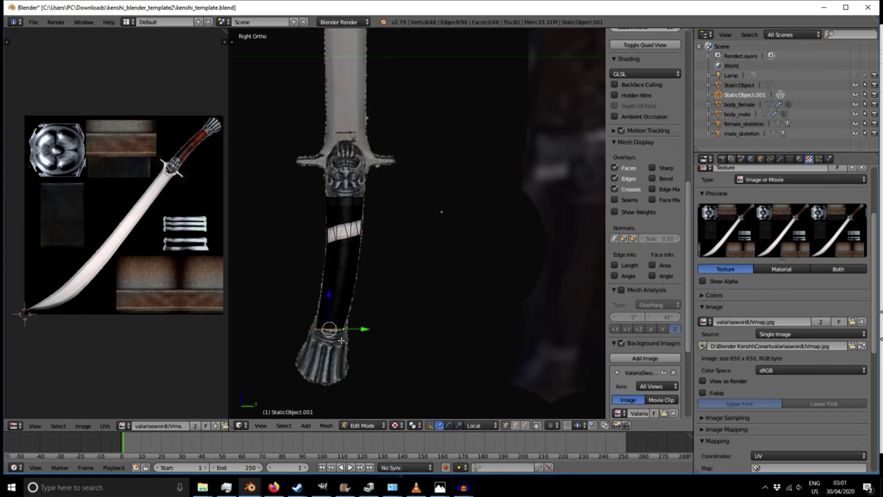
scroll(374, 182, "up", 2)
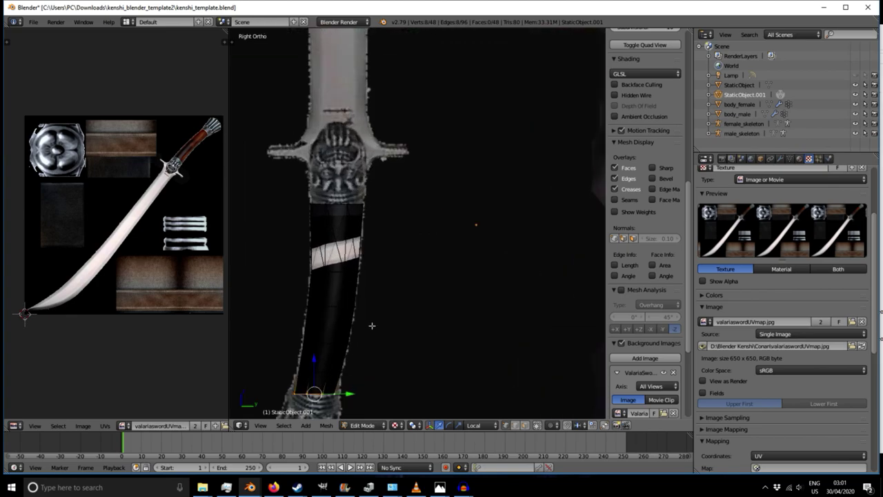
scroll(316, 333, "down", 2)
scroll(331, 269, "up", 4)
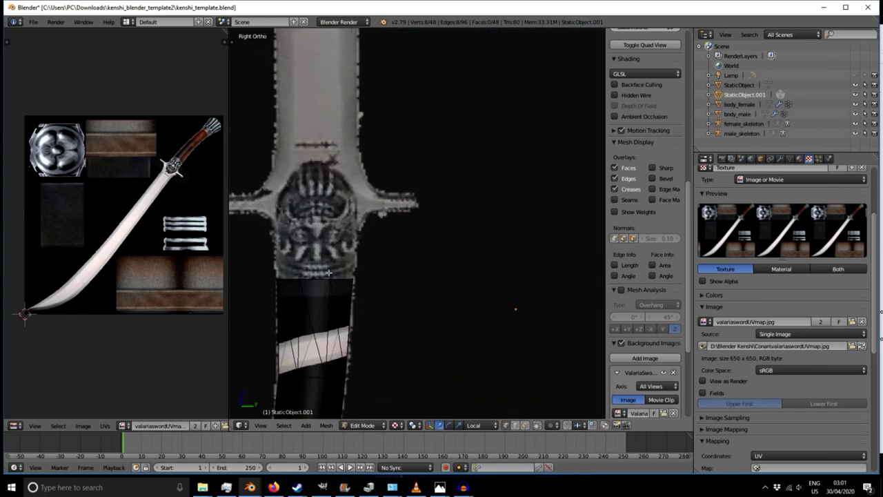
- Nudge the outer-edge vertices of the grip's second ring and top ring outward to meet the reference grip outline
scroll(331, 331, "up", 4)
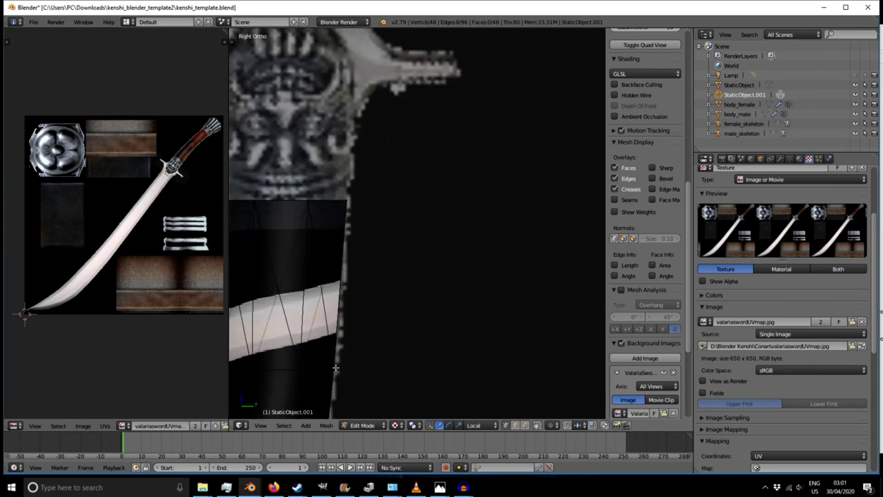
right_click(333, 370)
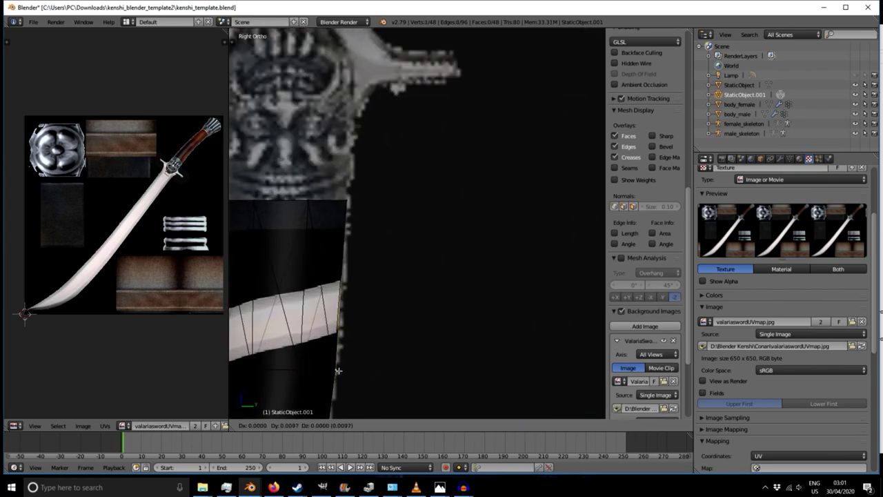
right_click(334, 371, "shift")
key("g")
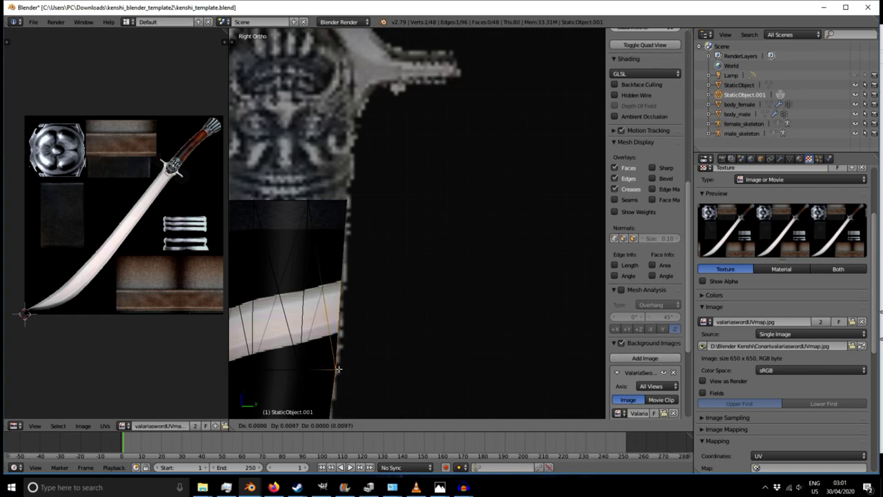
left_click(338, 370)
scroll(339, 369, "down", 3)
scroll(343, 279, "up", 5)
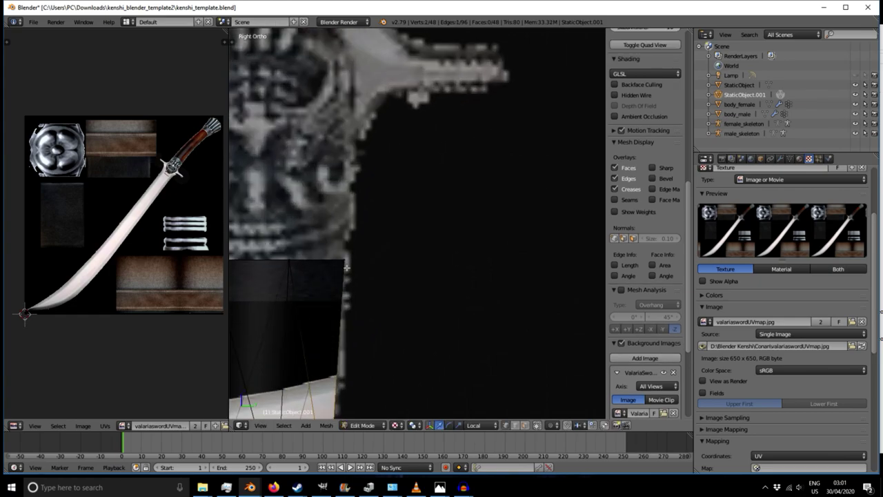
right_click(346, 259)
key("g")
left_click(348, 255)
scroll(348, 297, "down", 3)
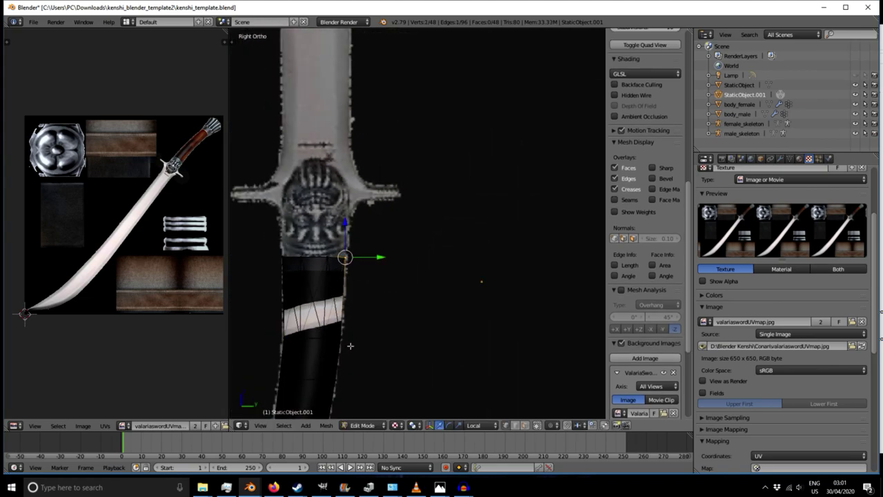
- Lower the grip's whole top vertex ring along Z and extrude it up about 0.39 to the base of the reference guard
key("b")
left_click_drag(253, 225, 391, 284)
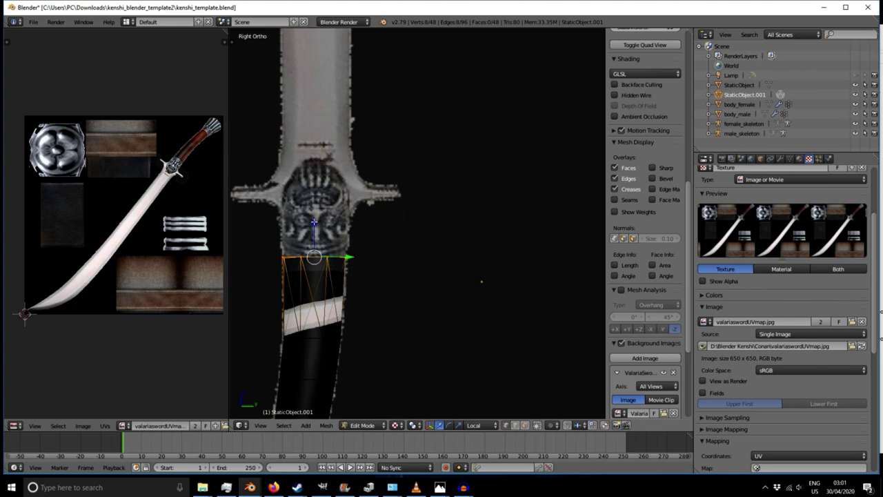
key("g")
key("z")
key("z")
left_click(313, 261)
key("e")
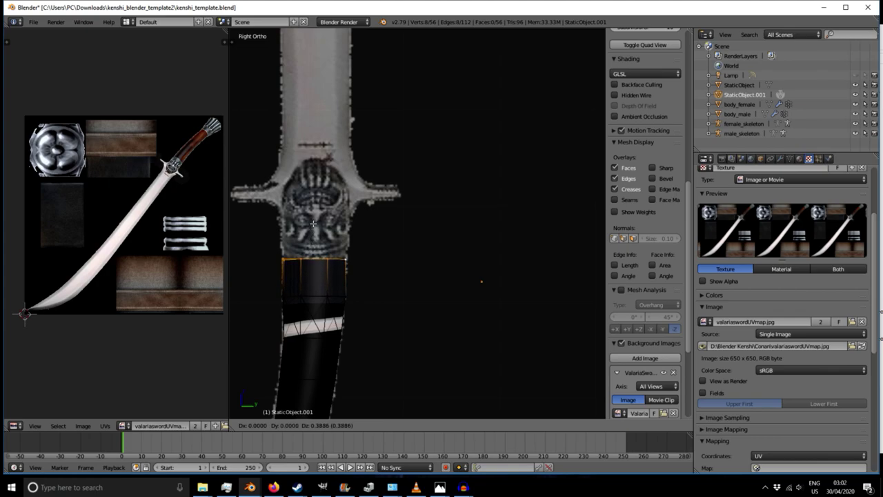
left_click(312, 223)
- Examine the grip's upper section and overall shape in orbited, right and front views
middle_click_drag(324, 305, 332, 367)
middle_click_drag(332, 378, 276, 195, "shift")
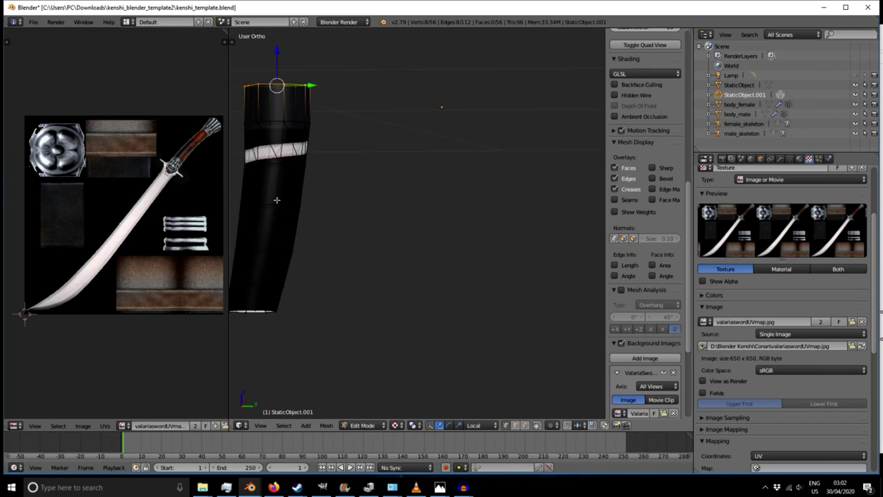
scroll(248, 146, "up", 3)
middle_click_drag(248, 147, 287, 201, "shift")
right_click(265, 157)
right_click(247, 153, "shift")
middle_click_drag(247, 153, 255, 176)
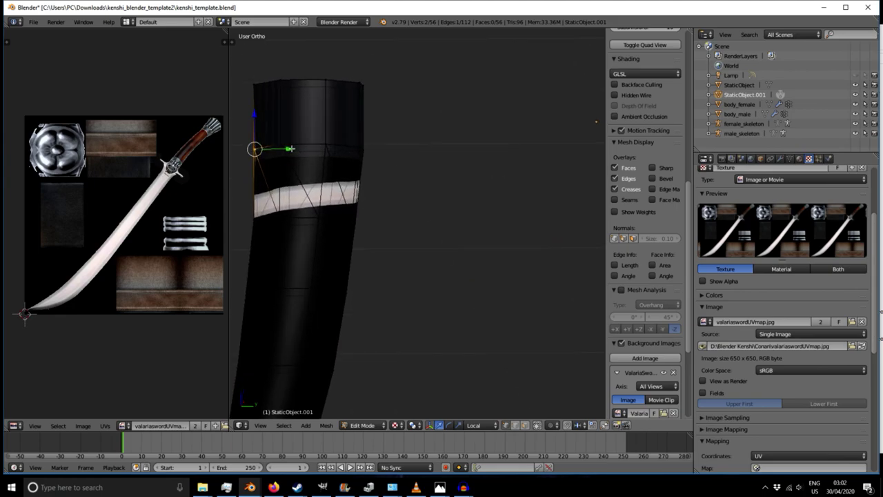
scroll(240, 229, "down", 3)
middle_click_drag(294, 310, 343, 267)
key("KP_3")
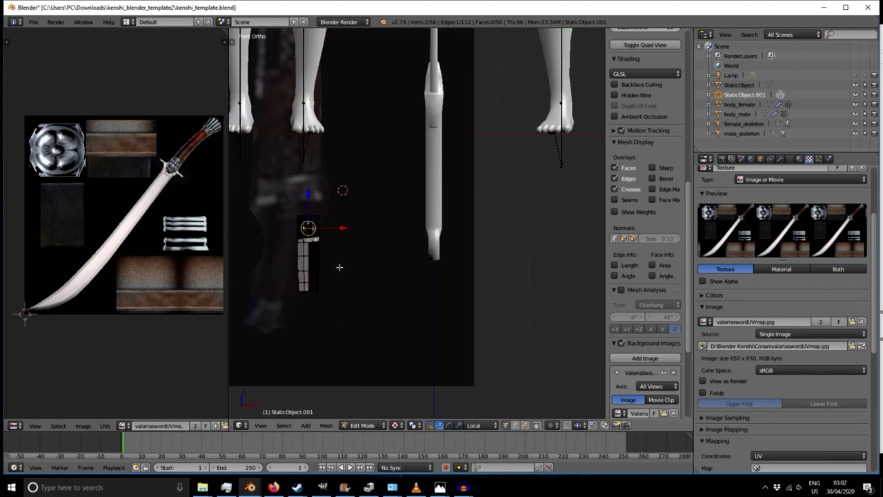
scroll(337, 259, "up", 5)
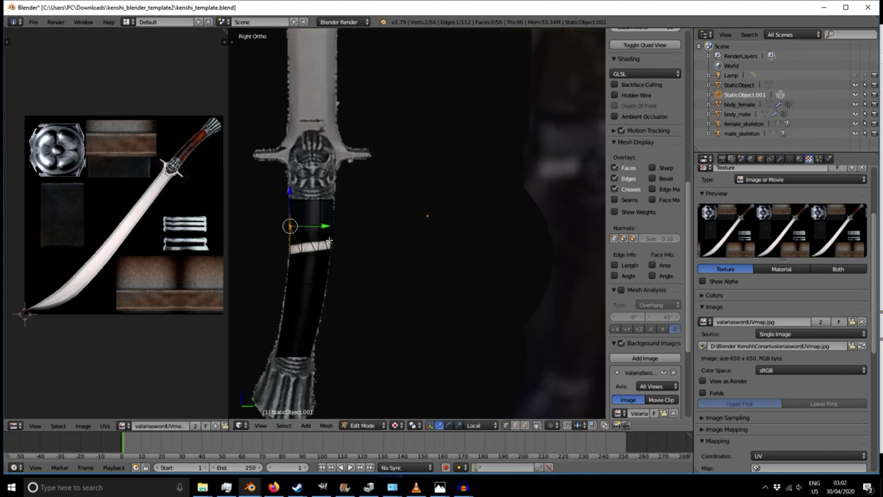
scroll(329, 241, "down", 3)
middle_click_drag(311, 385, 343, 268, "shift")
key("KP_1")
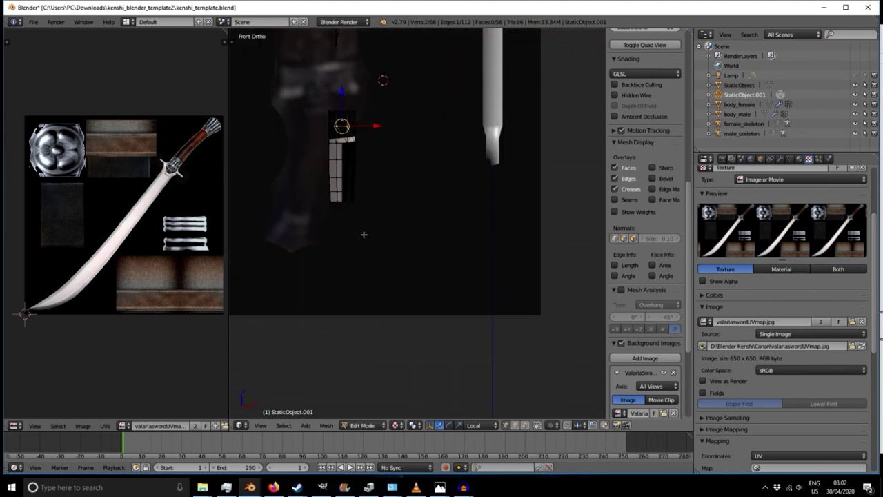
- Select the grip's bottom vertex ring in right view and rotate it about 9.8 degrees to follow the reference pommel's tilt
key("KP_3")
scroll(324, 245, "up", 5)
key("b")
left_click_drag(300, 205, 384, 248)
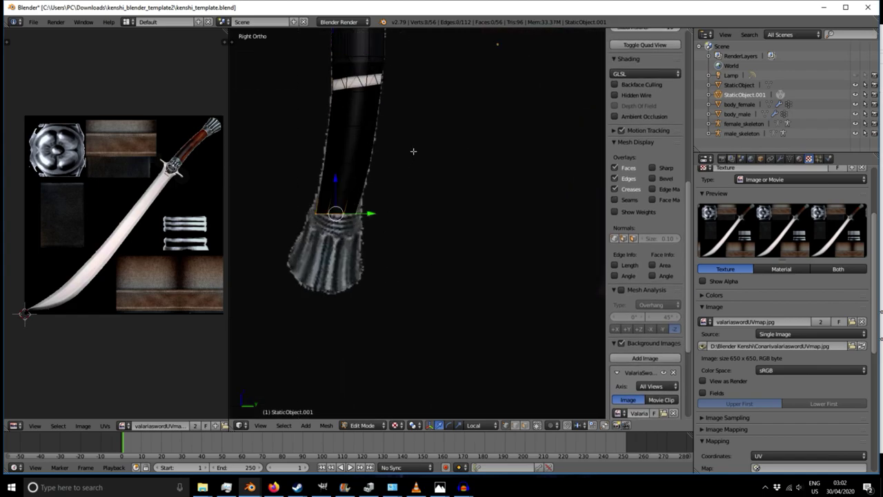
key("r")
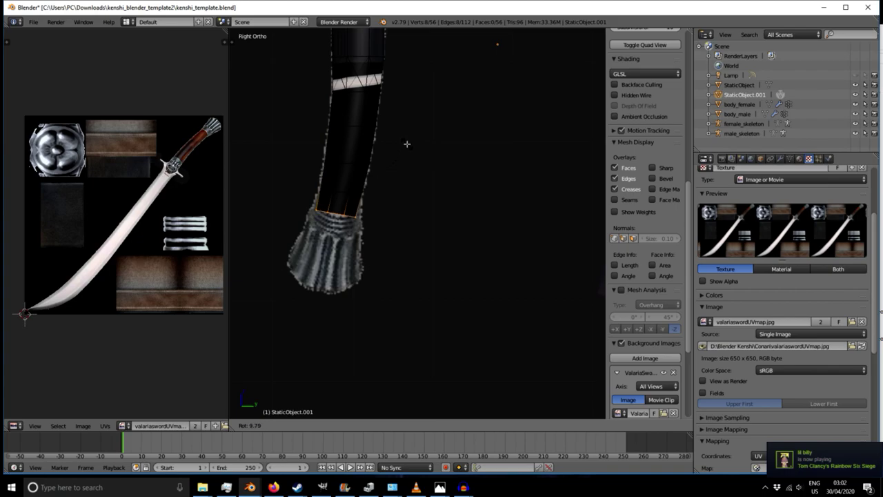
left_click(407, 144)
scroll(338, 180, "up", 4)
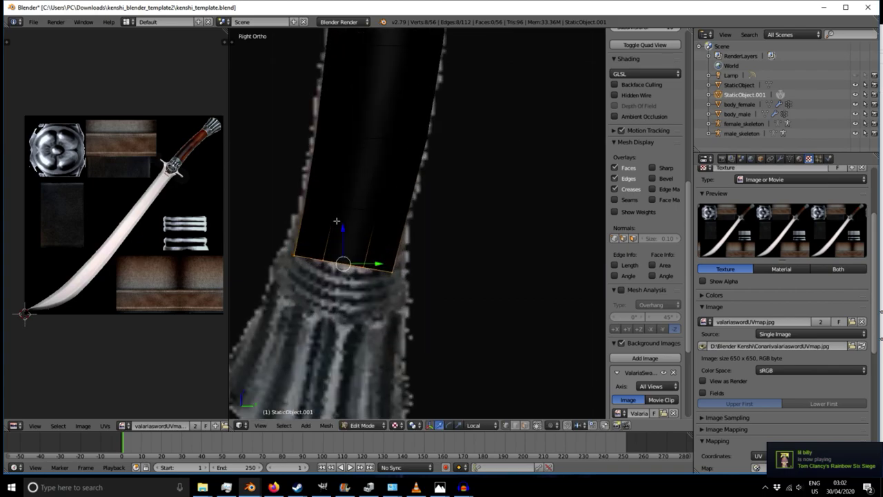
scroll(337, 219, "down", 3)
- Select the ring just above the grip's bottom end and rotate it about 10.2 degrees to follow the curve
right_click(315, 211)
key("b")
left_click_drag(305, 202, 414, 216)
key("r")
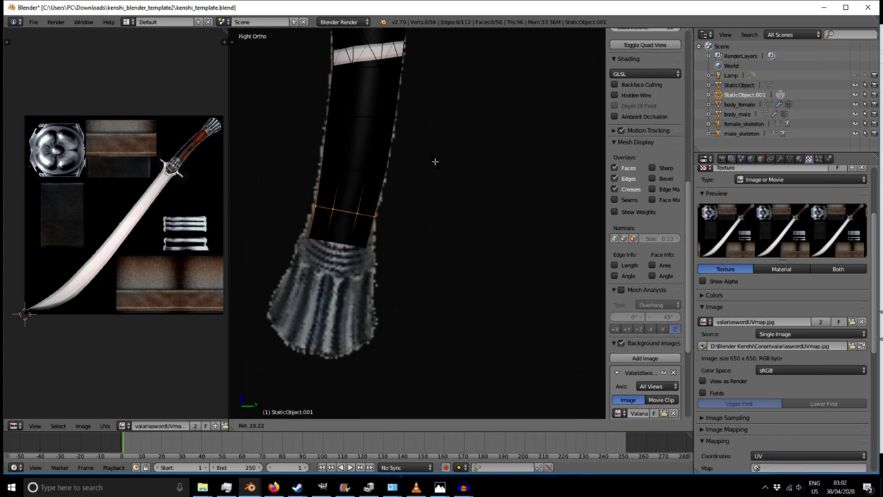
left_click(435, 161)
scroll(399, 233, "down", 2)
scroll(373, 276, "up", 3)
- Select the complete bottom ring, move it up about 0.12 towards the grip's end and scale it to about 1.04
right_click(315, 191)
right_click(334, 197, "shift")
right_click(358, 200, "shift")
right_click(385, 209, "shift")
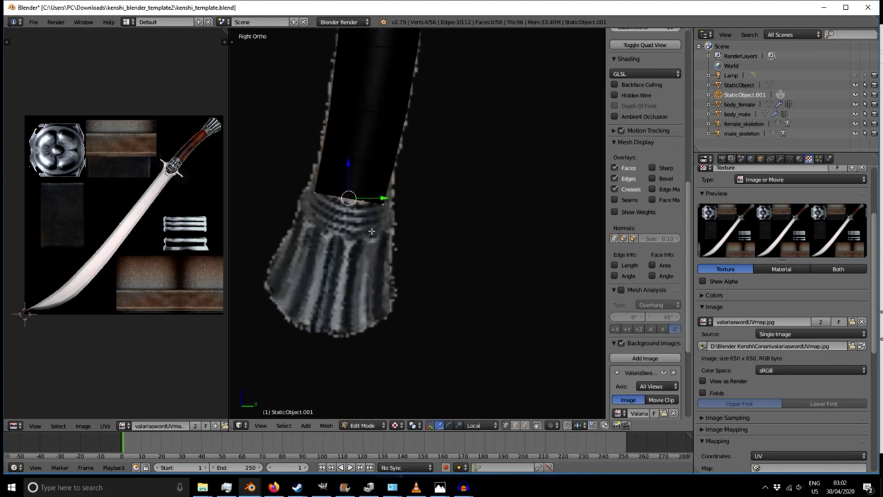
middle_click_drag(373, 285, 378, 264)
key("b")
left_click_drag(300, 178, 441, 269)
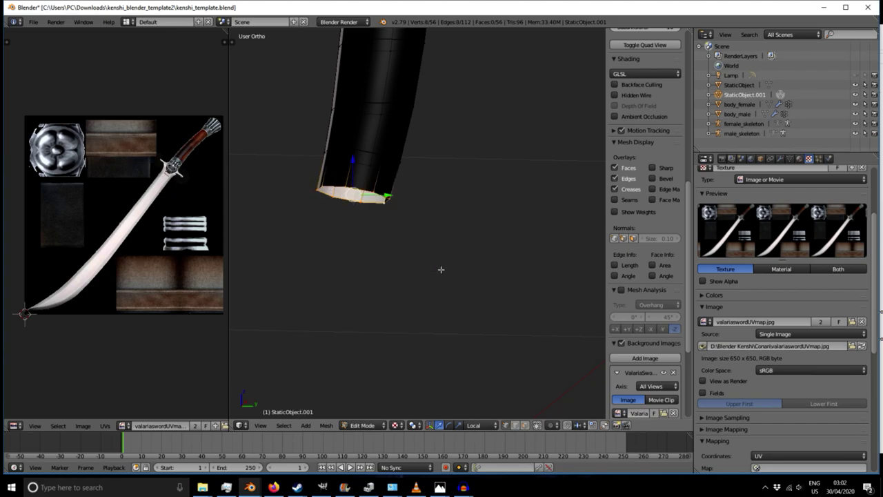
key("KP_3")
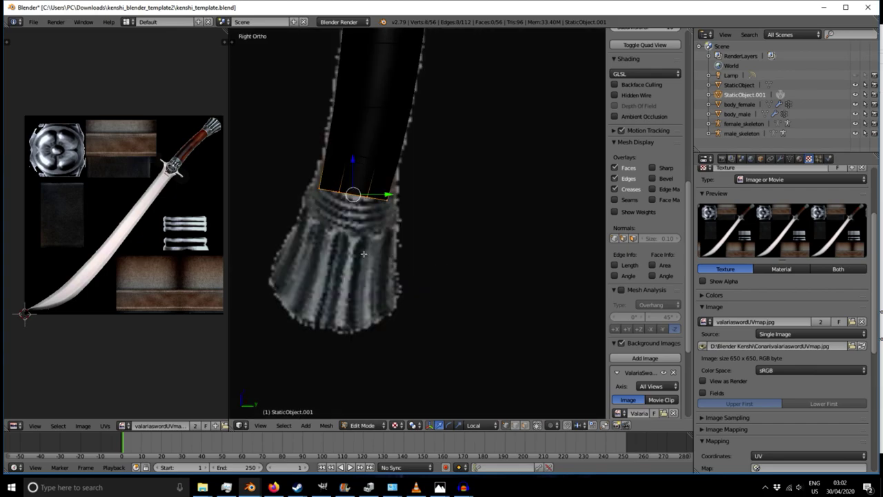
key("g")
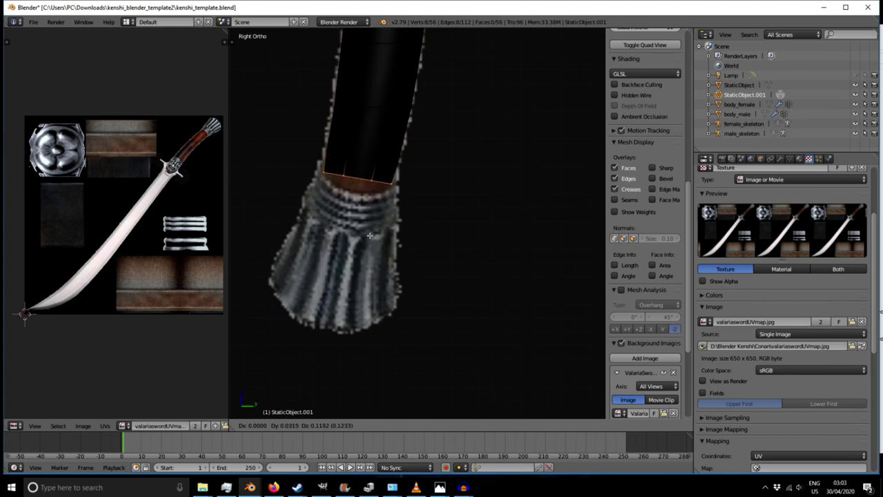
left_click(370, 236)
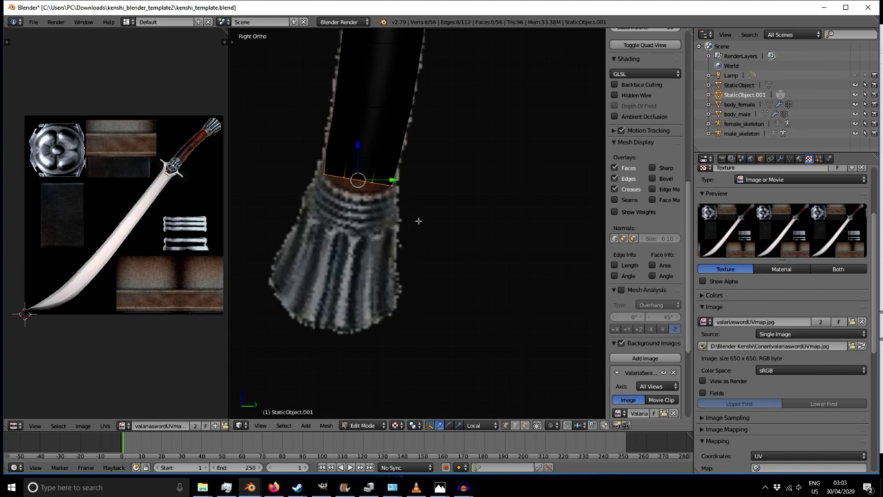
key("s")
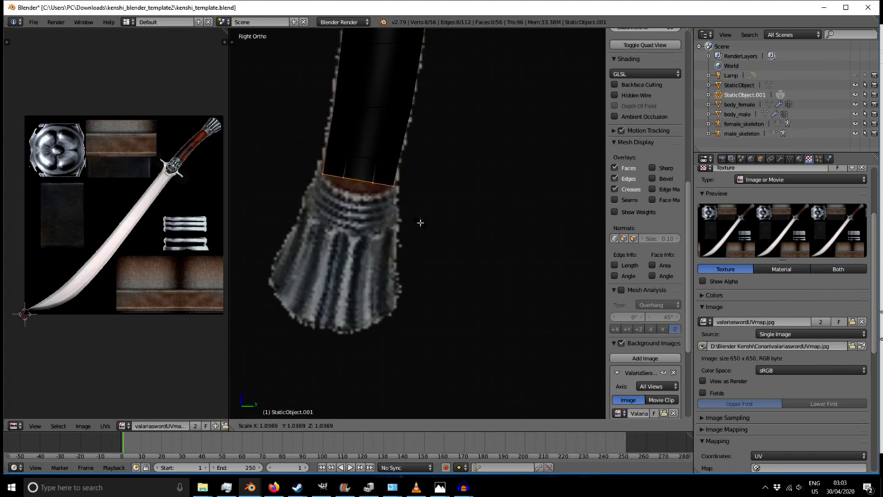
left_click(421, 222)
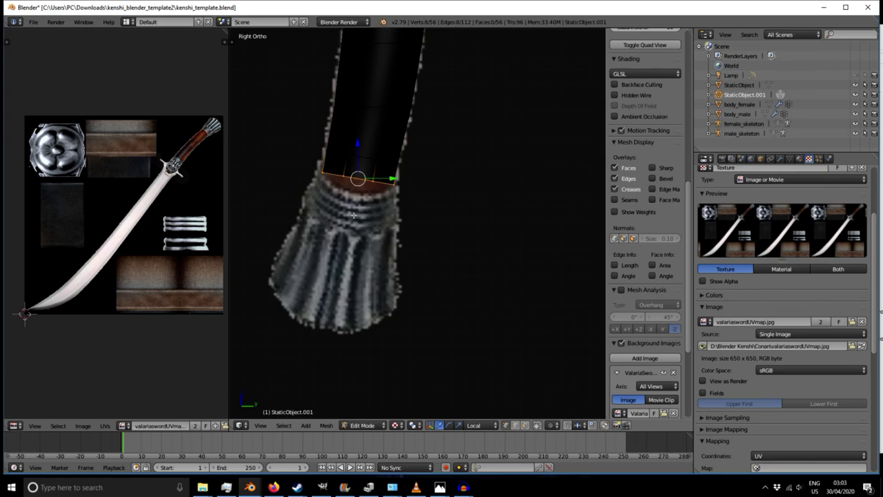
- Extrude the bottom ring in place, scale it to about 1.05 and move it down about 0.03 to form a lip
key("e")
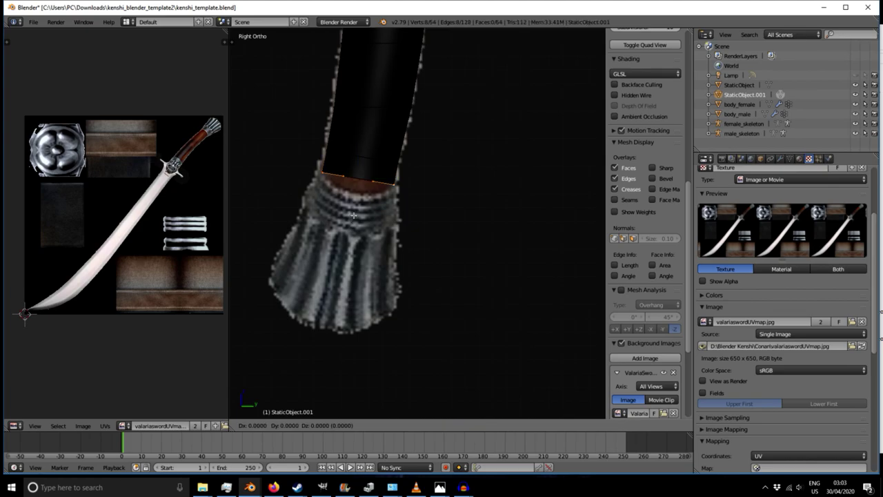
key("s")
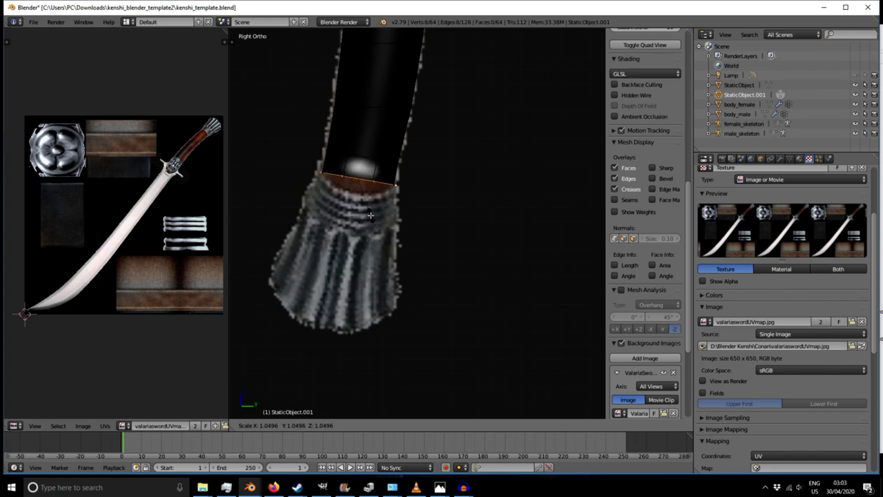
left_click(372, 218)
middle_click_drag(400, 223, 370, 203)
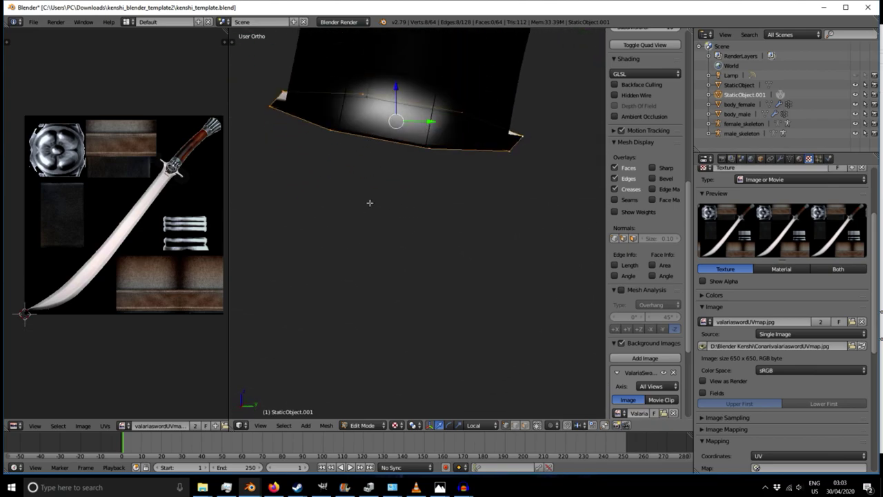
key("KP_3")
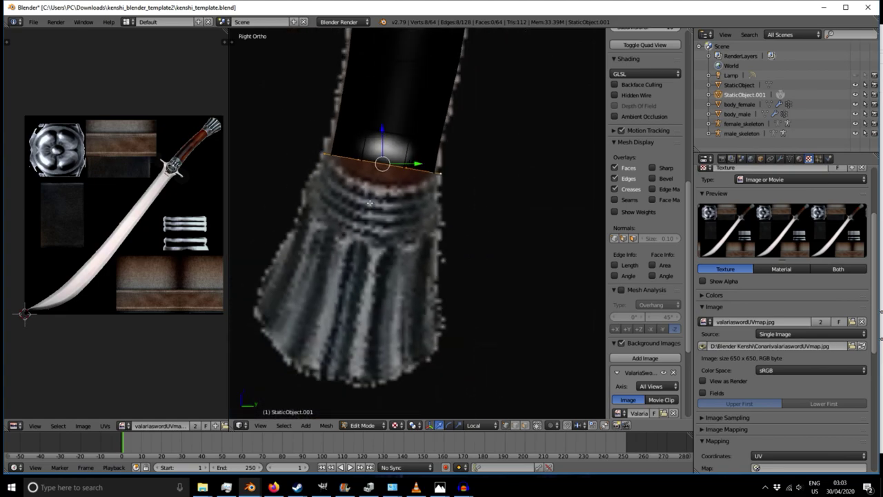
key("g")
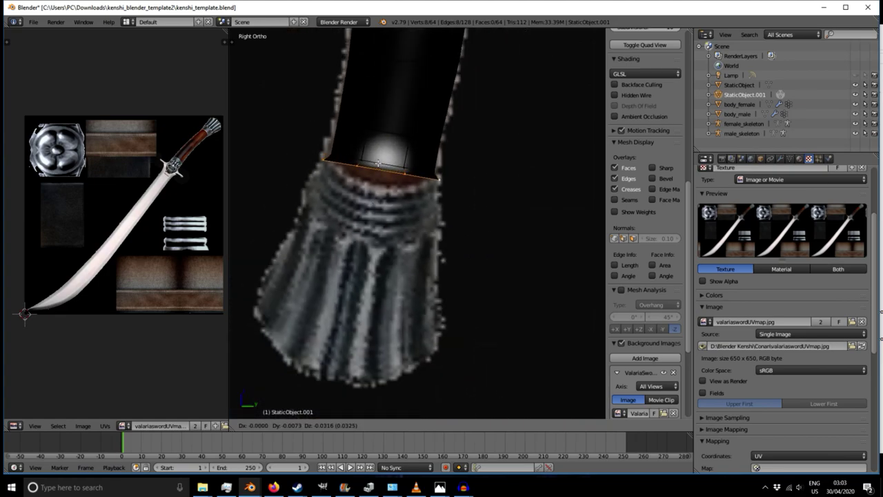
left_click(378, 163)
- Extrude the lip ring down about 0.24 over the pommel's ribbed collar and scale its end ring to about 1.07
key("e")
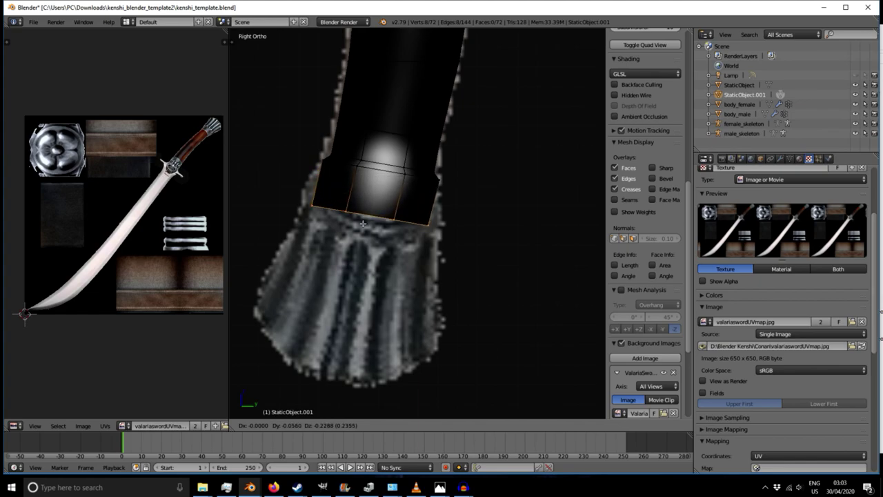
left_click(364, 225)
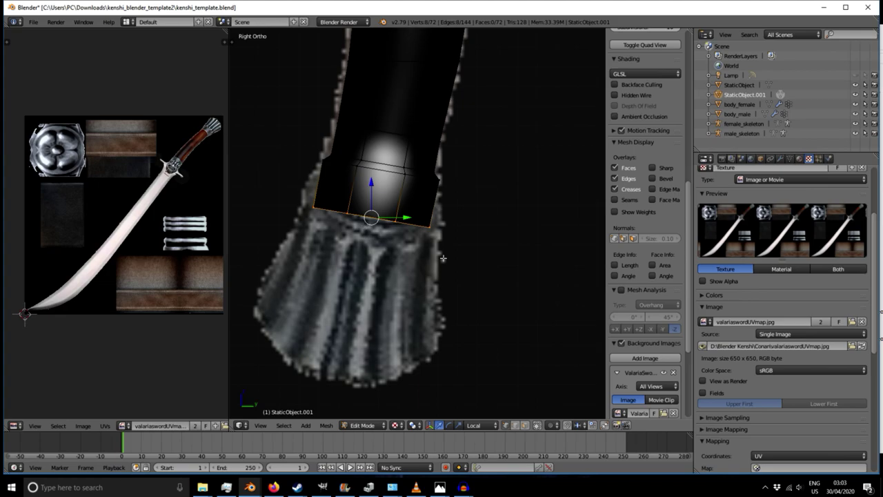
key("s")
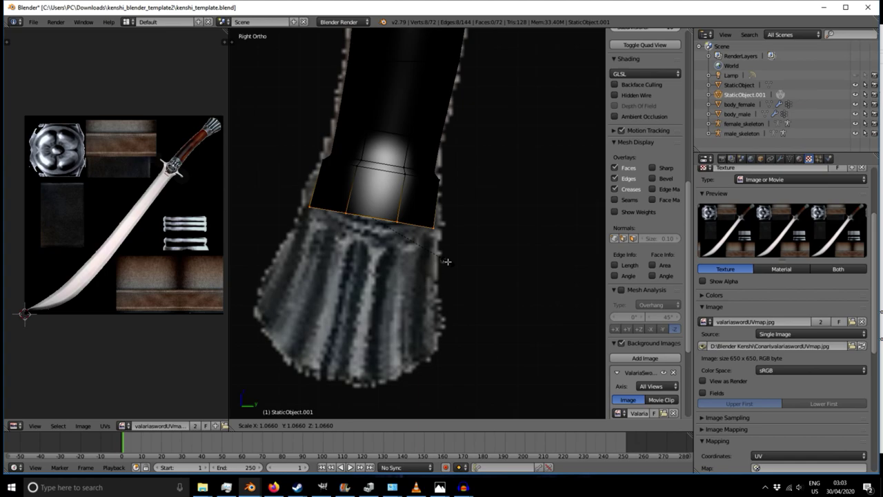
left_click(447, 262)
- Extrude the collar's end ring in place, scale it to about 1.10 and lower it slightly to form a second lip
key("e")
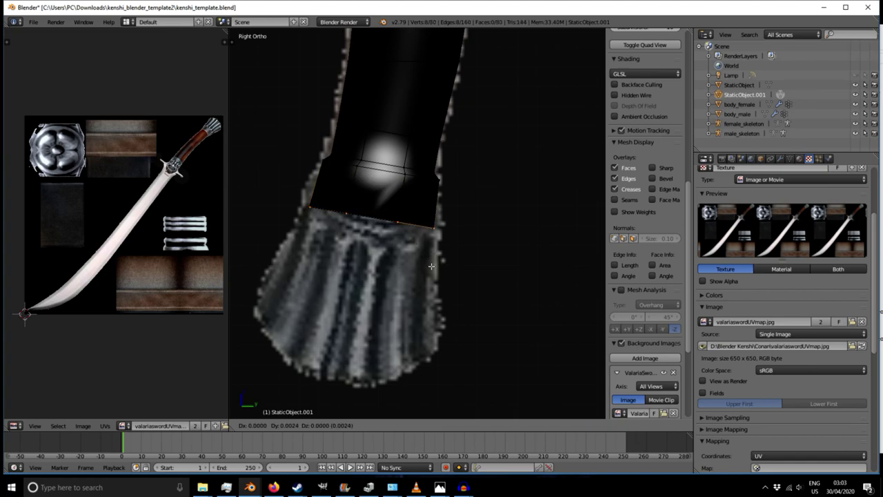
left_click(432, 266)
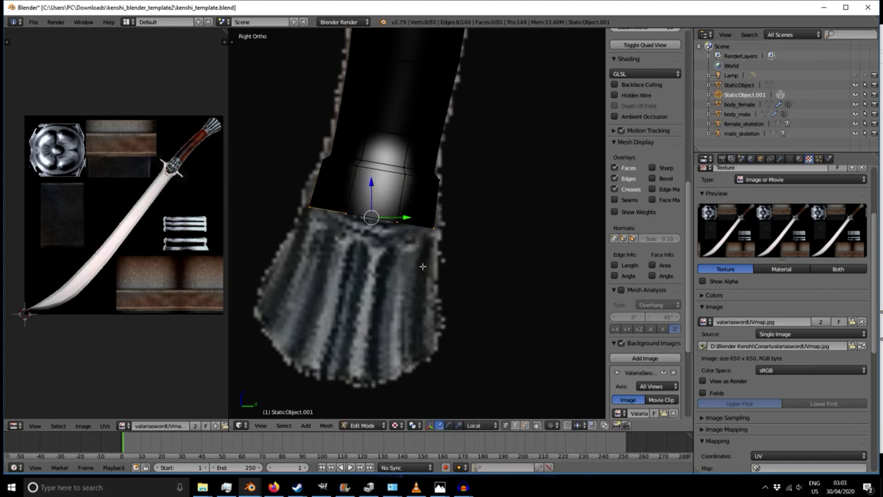
key("s")
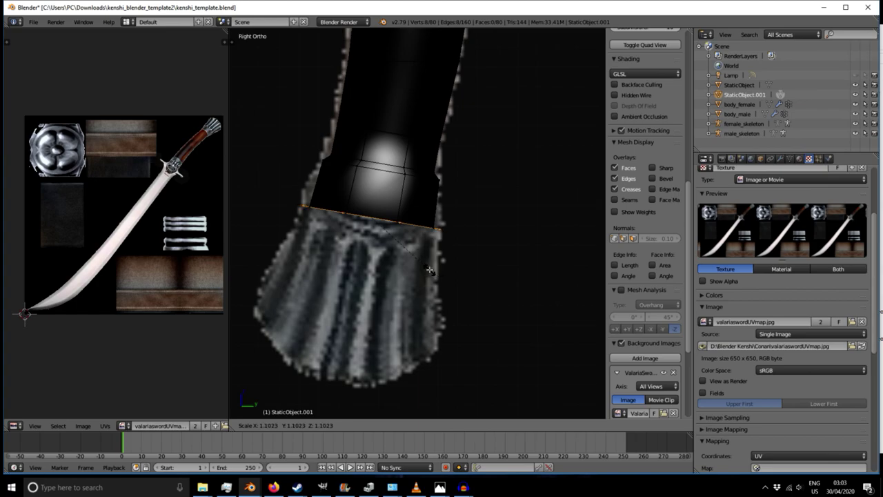
left_click(429, 270)
left_click_drag(371, 193, 371, 200)
- Extrude the second lip's ring down about 0.36 over the pommel's fluted end, widen the new ring and shift it slightly to match the reference
key("e")
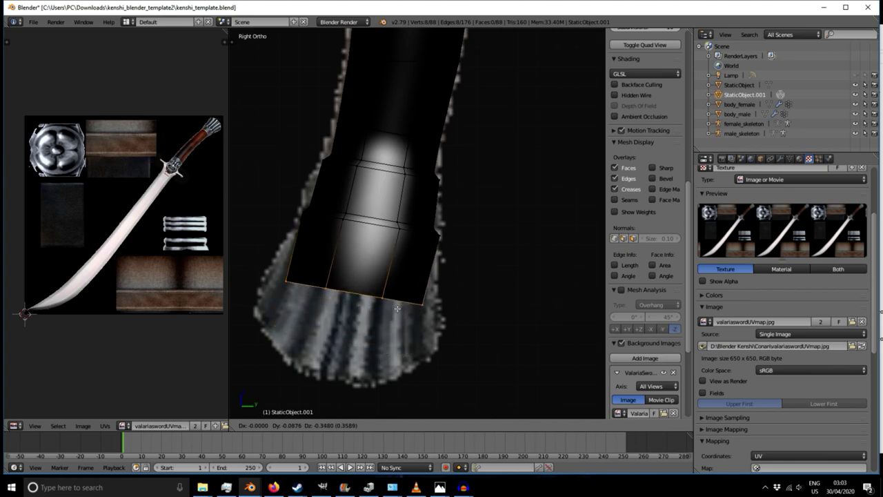
left_click(400, 309)
key("s")
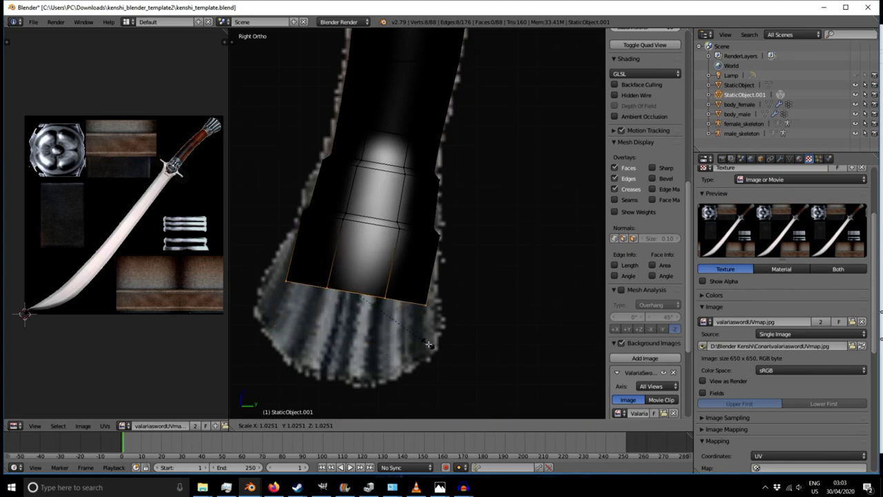
left_click(445, 347)
key("g")
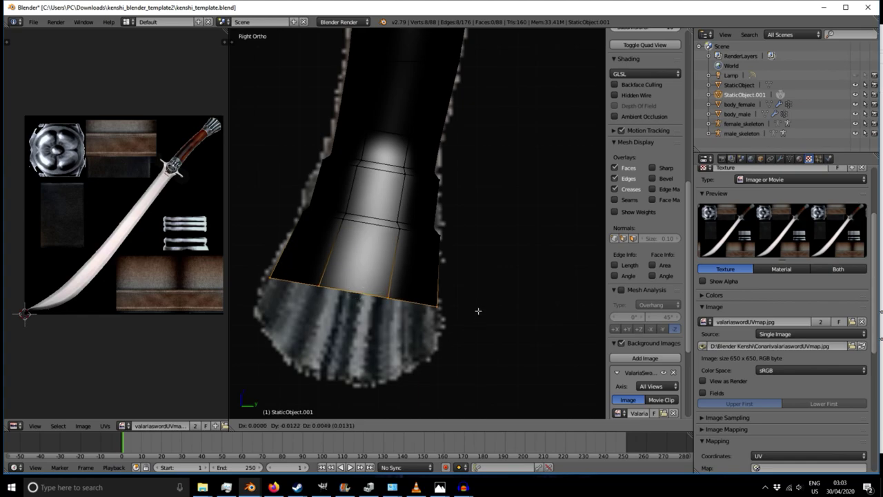
left_click(463, 310)
- Nudge the end ring's right corner vertices about 0.01 outward and down to the reference outline, and reselect the whole ring
right_click(432, 306)
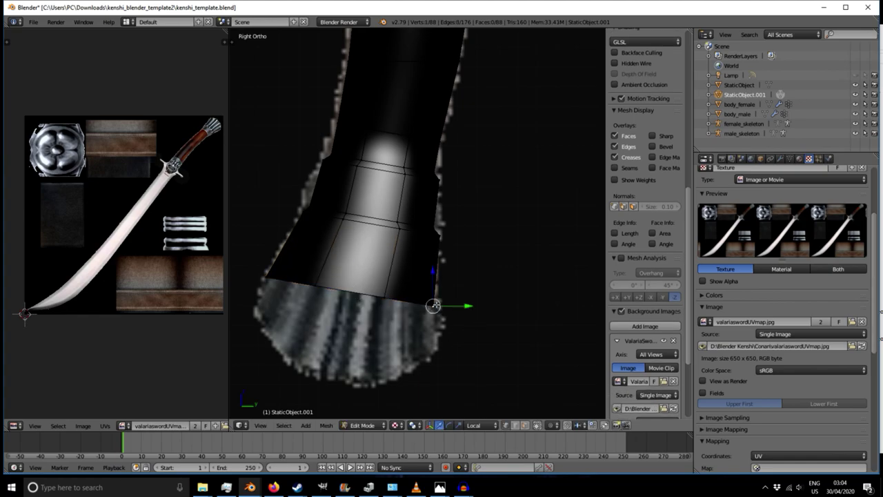
key("b")
left_click_drag(427, 298, 442, 318)
key("g")
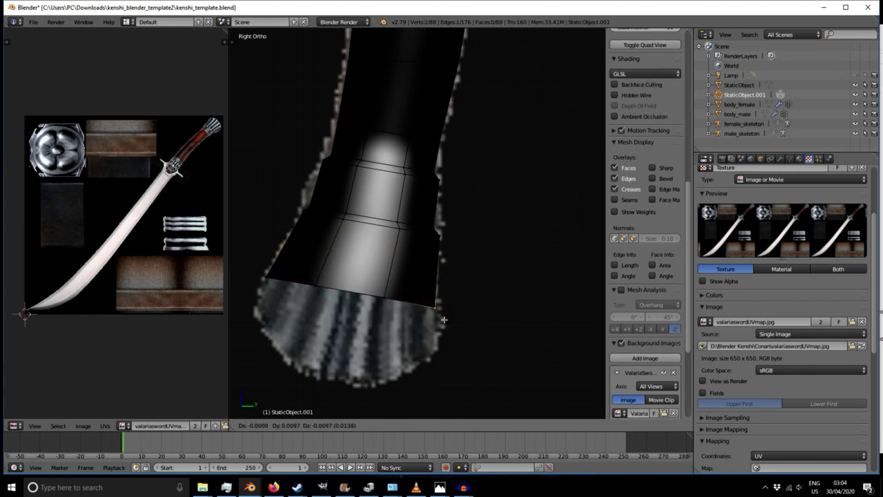
left_click(446, 320)
key("b")
left_click_drag(255, 264, 339, 304)
key("b")
left_click_drag(302, 281, 429, 353)
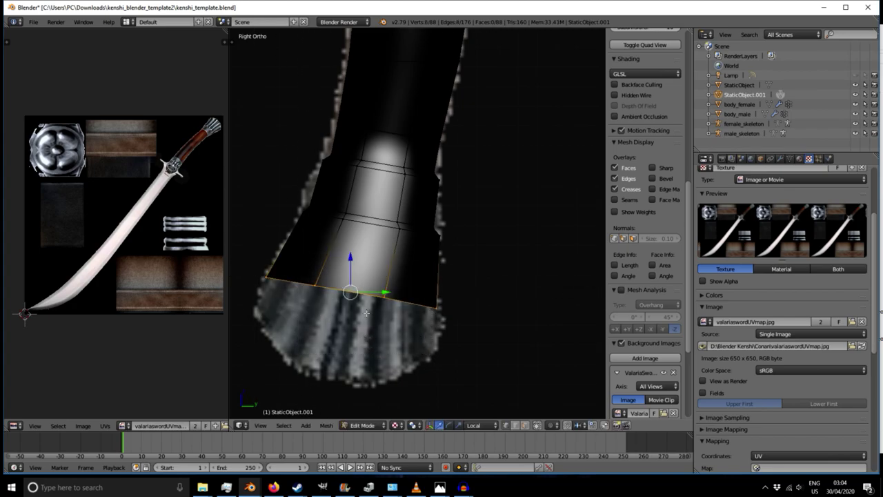
- Extrude the pommel's end ring down about 0.22 and scale the new ring wider to continue the flare
key("e")
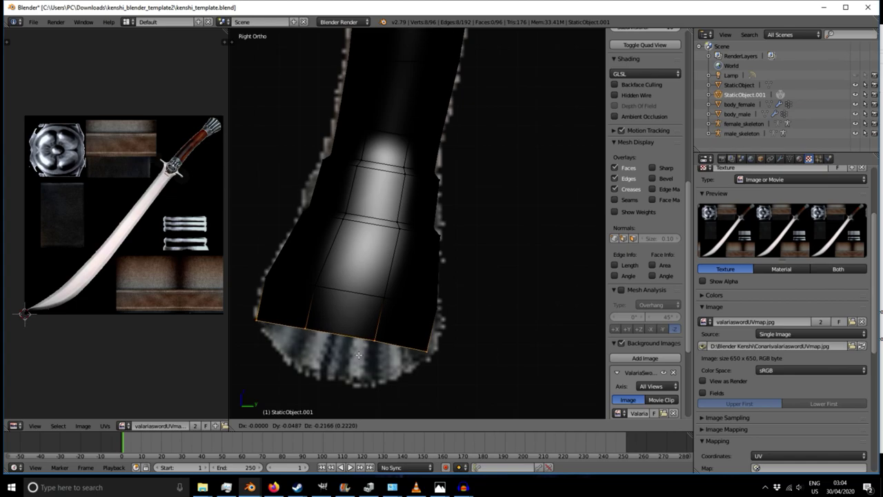
left_click(358, 356)
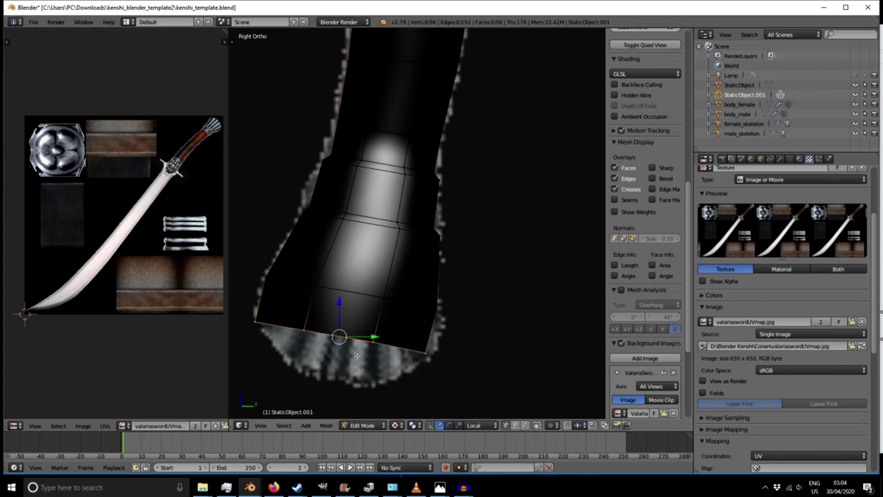
key("s")
left_click(399, 391)
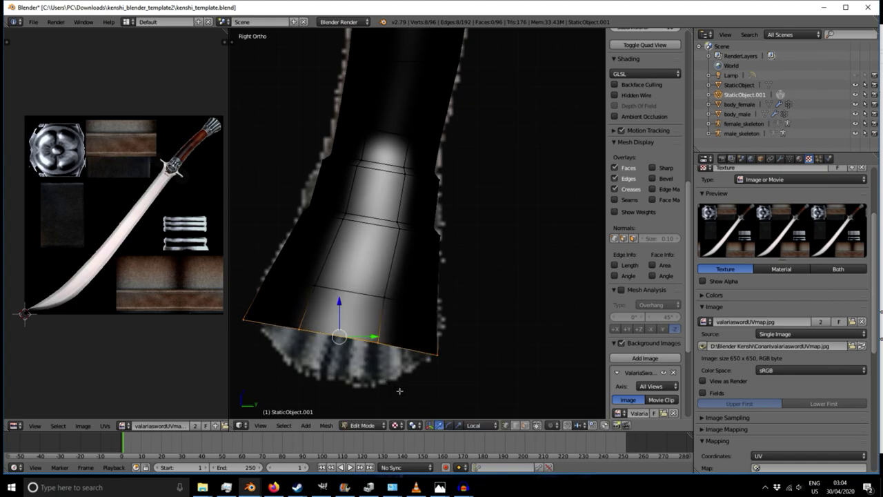
scroll(399, 391, "down", 5)
scroll(399, 391, "up", 5)
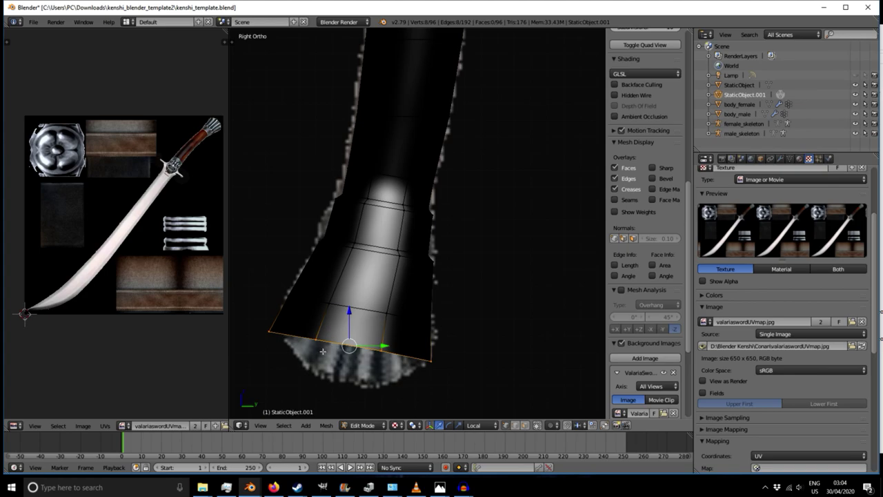
- Select the entire handle mesh and scale it slightly narrower along the X axis
scroll(335, 369, "down", 8)
middle_click_drag(335, 369, 435, 383)
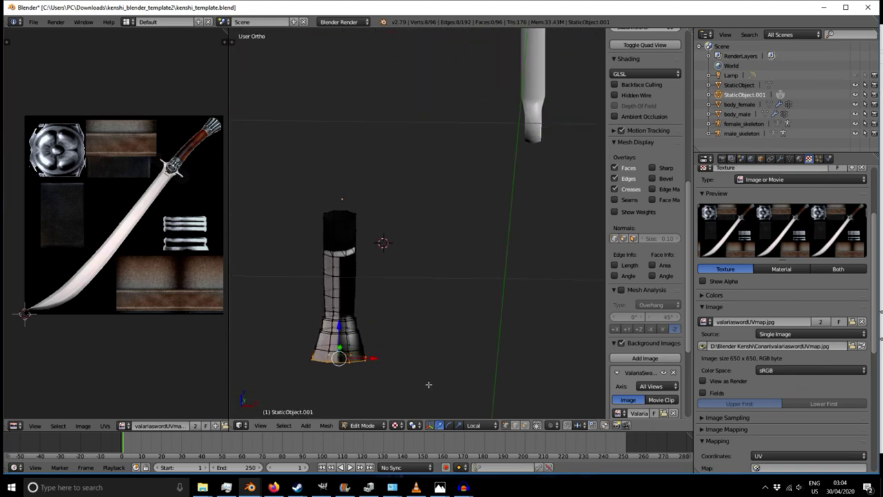
key("a")
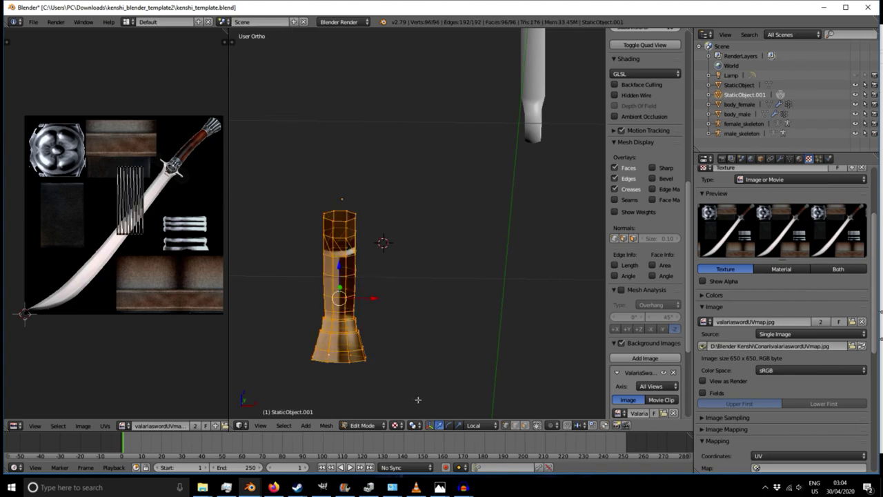
left_click(459, 425)
left_click_drag(377, 299, 372, 300)
middle_click_drag(372, 299, 309, 297)
key("KP_1")
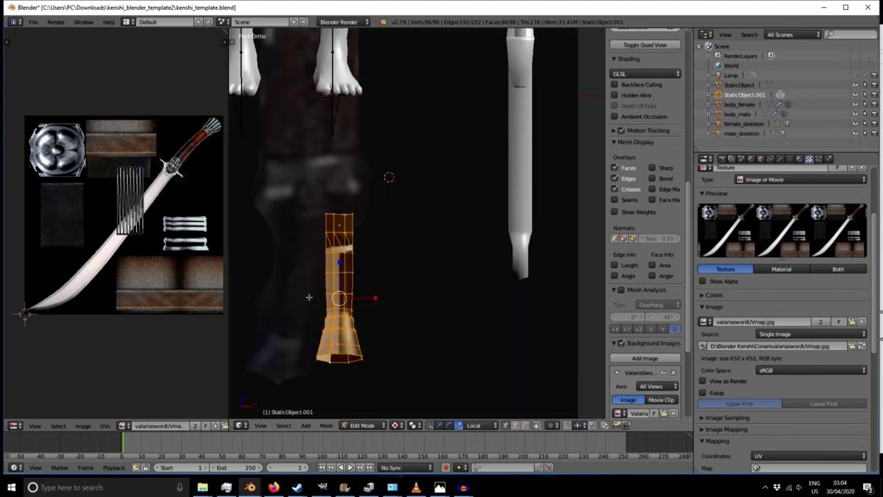
key("KP_3")
scroll(359, 320, "up", 3)
scroll(360, 321, "down", 3)
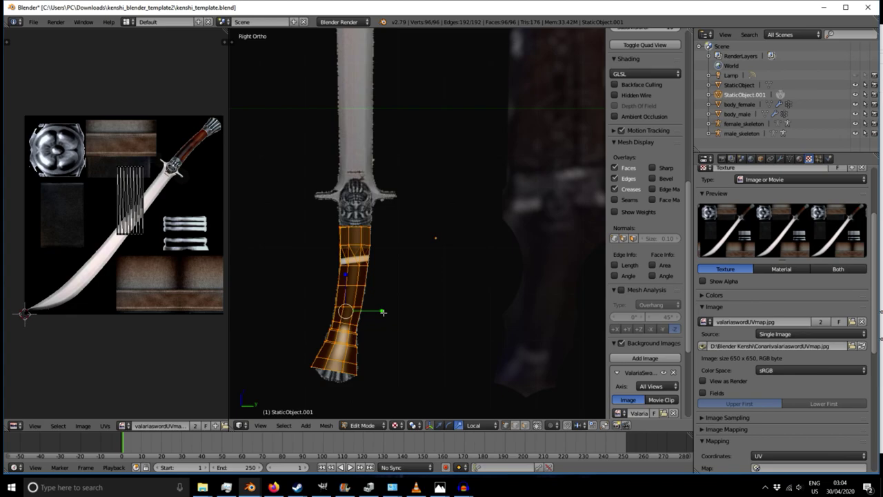
- Select the handle's top ring and extrude it a short distance up into the base of the reference guard
right_click(362, 231)
scroll(362, 229, "up", 6)
key("b")
left_click_drag(262, 203, 421, 248)
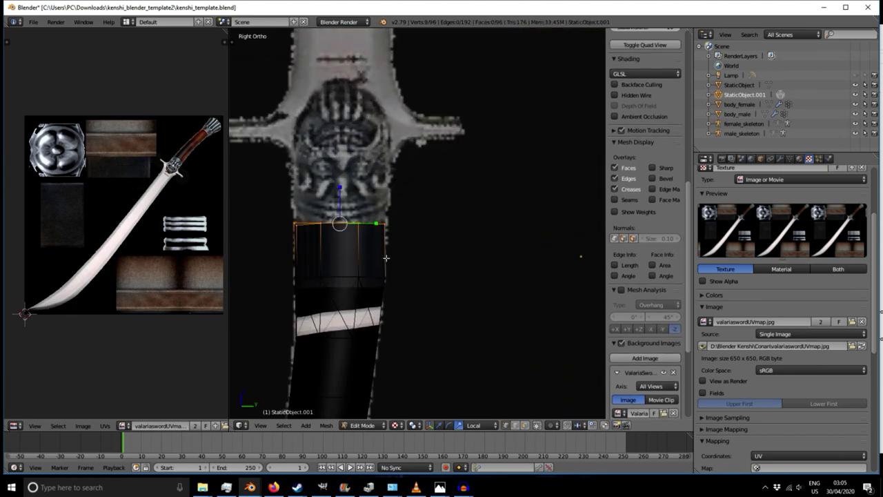
scroll(387, 258, "down", 2)
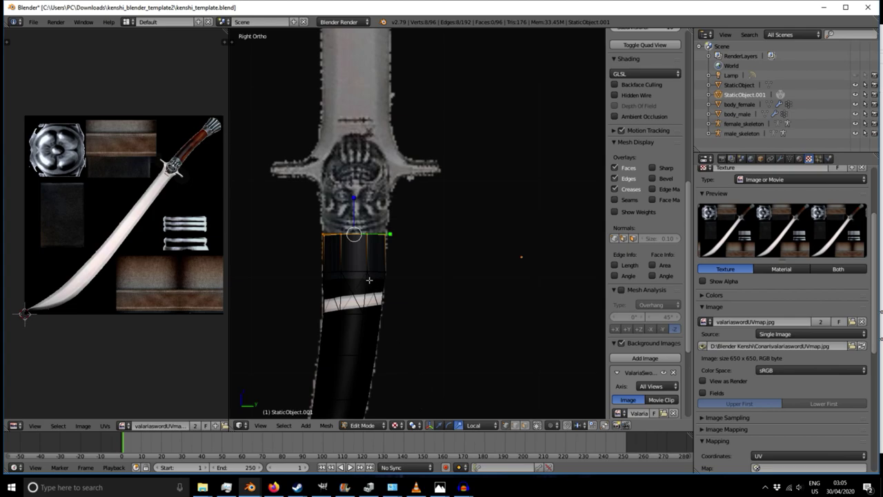
key("e")
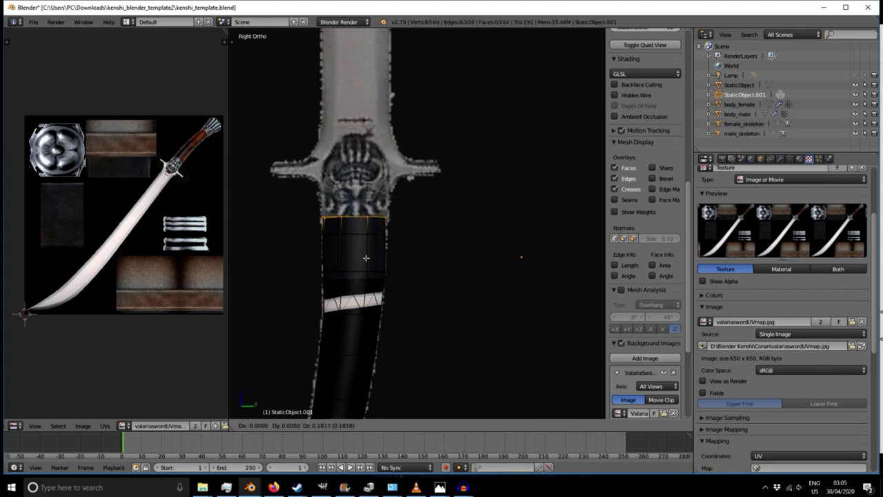
left_click(366, 259)
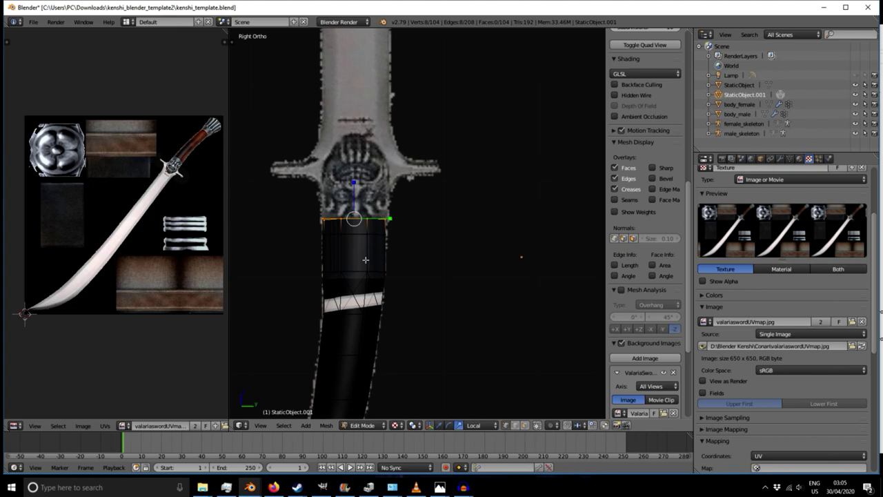
- Inspect the handle in side view against the reference sword, from the pommel up to the guard and blade
scroll(372, 350, "down", 6)
middle_click_drag(372, 350, 394, 264)
key("KP_3")
scroll(379, 311, "down", 2)
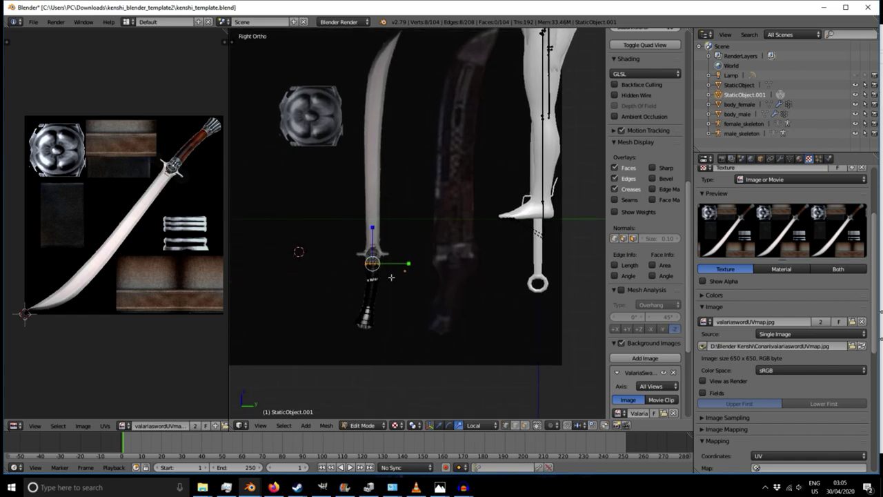
scroll(391, 277, "up", 2)
mouse_move(396, 214)
middle_mouse_down("shift")
mouse_move(396, 313)
mouse_move(393, 230)
middle_mouse_up("shift")
scroll(359, 236, "up", 8)
middle_click_drag(367, 284, 384, 128, "shift")
scroll(349, 301, "down", 3)
middle_click_drag(369, 349, 387, 240, "shift")
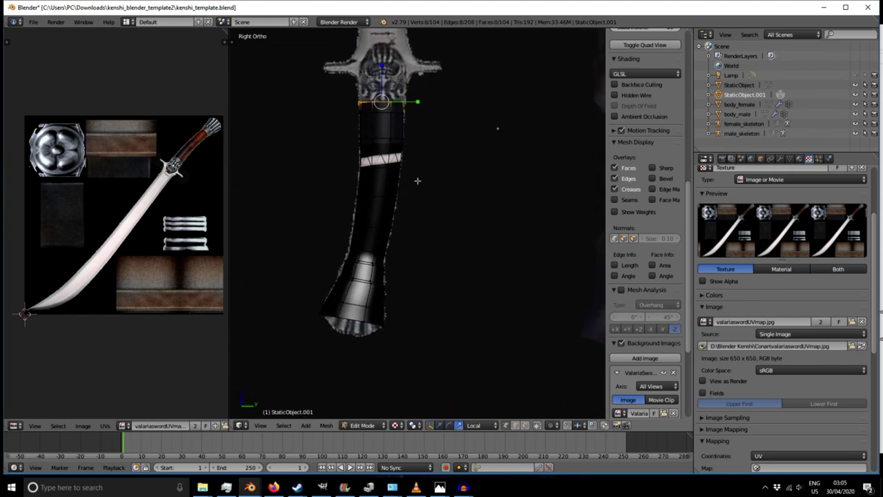
middle_click_drag(418, 124, 401, 305, "shift")
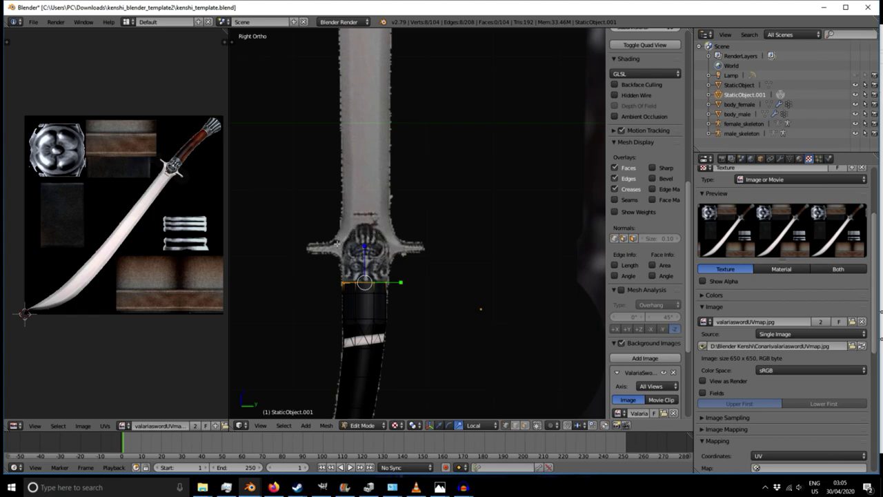
middle_click_drag(417, 213, 393, 305, "shift")
scroll(392, 303, "down", 2)
- Leave the handle's mesh editing for Object Mode, set the manipulator to translate and return to the right side view
key("Tab")
scroll(397, 258, "down", 5)
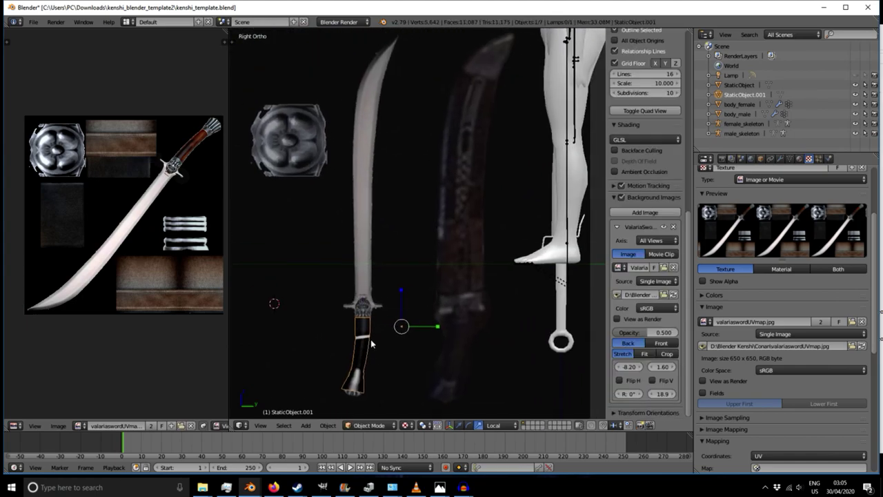
scroll(405, 340, "down", 3)
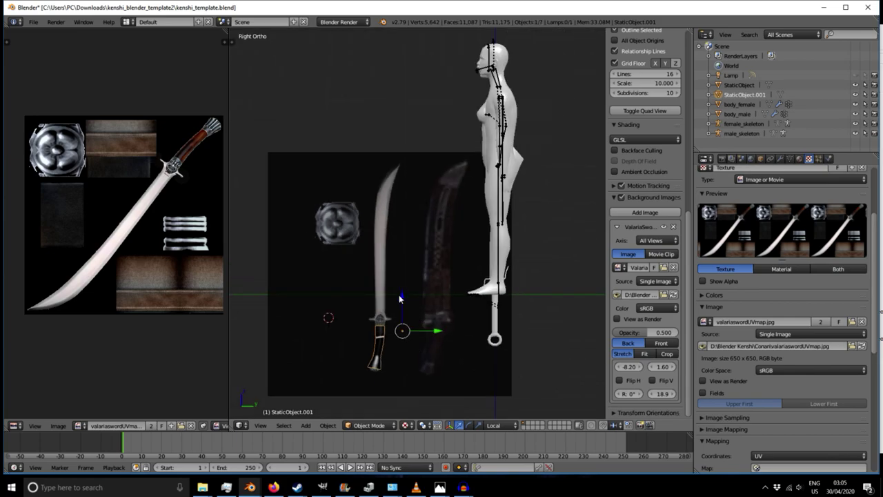
left_click(477, 426)
left_click(449, 426)
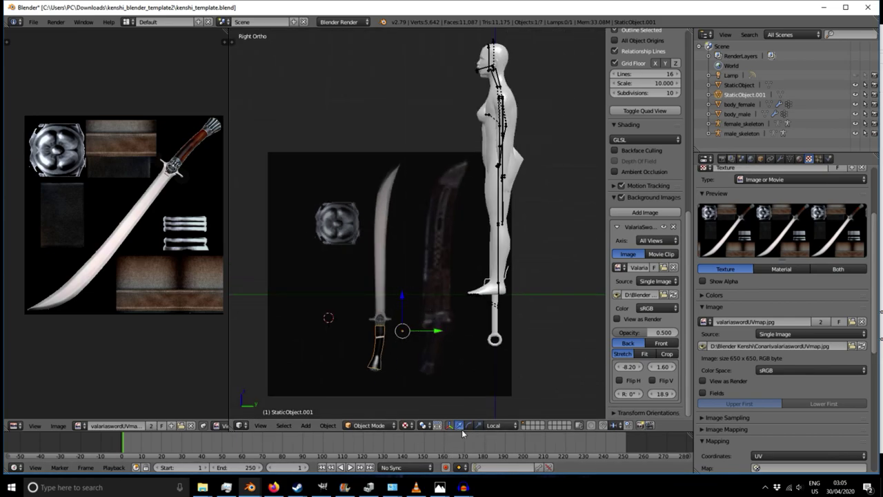
scroll(427, 366, "up", 4)
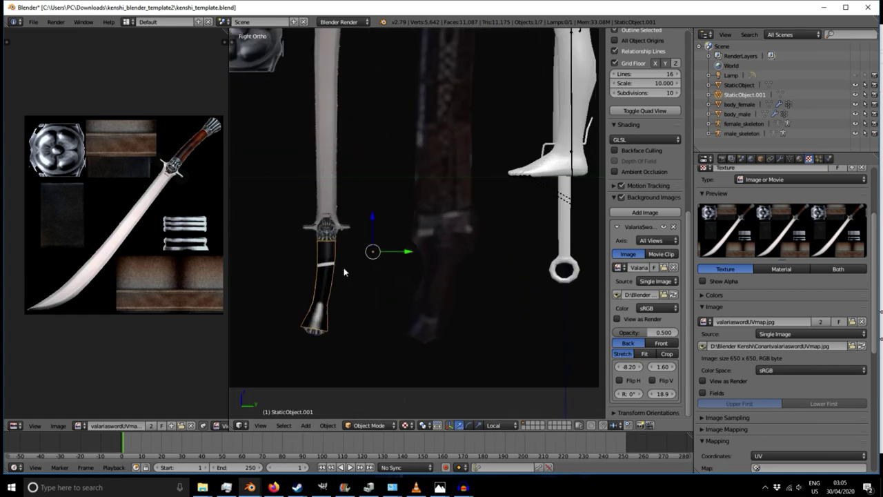
middle_click_drag(416, 256, 408, 289)
key("KP_1")
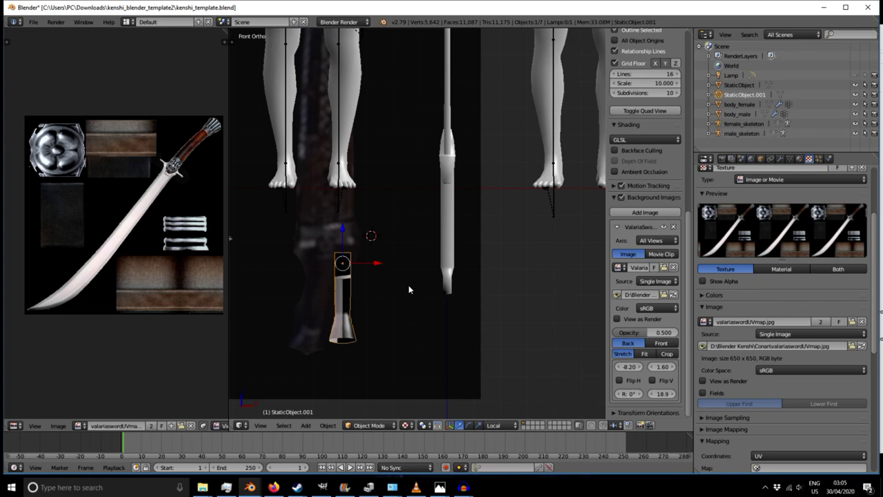
key("KP_3")
- Widen the 3D viewport over the UV editor and add a cube mesh at the 3D cursor
left_click(305, 425)
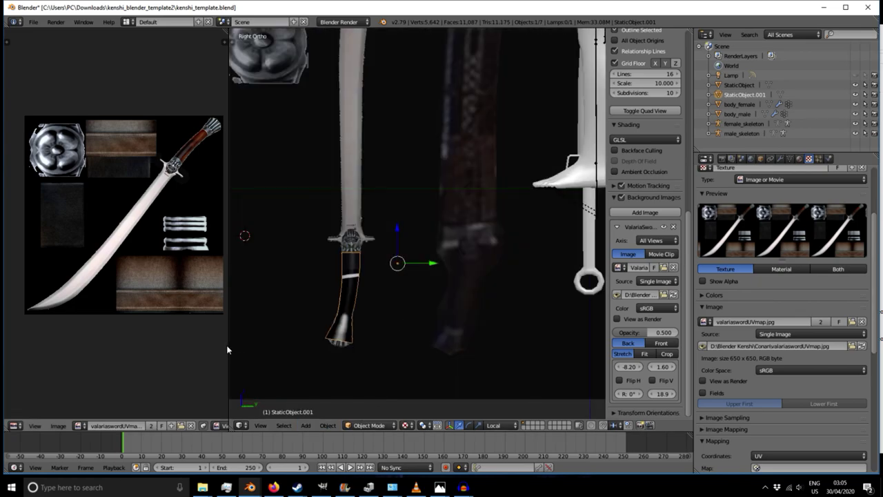
left_click_drag(229, 345, 125, 346)
left_click(228, 428)
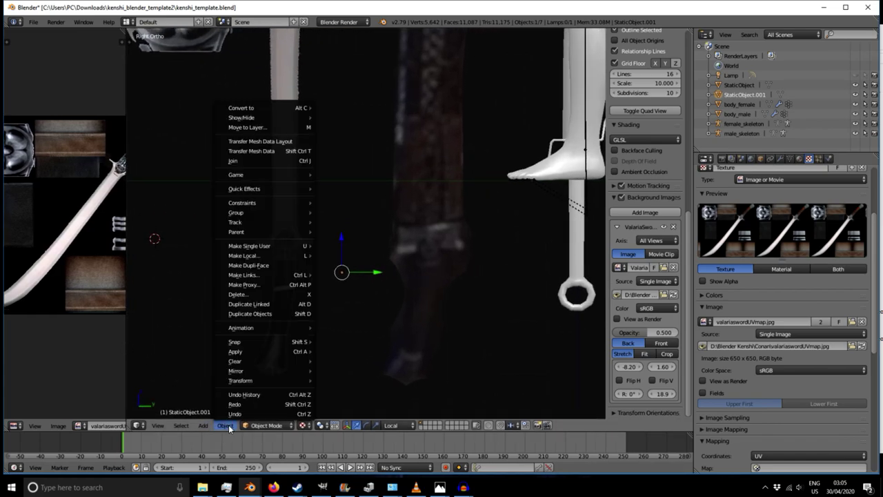
mouse_move(207, 428)
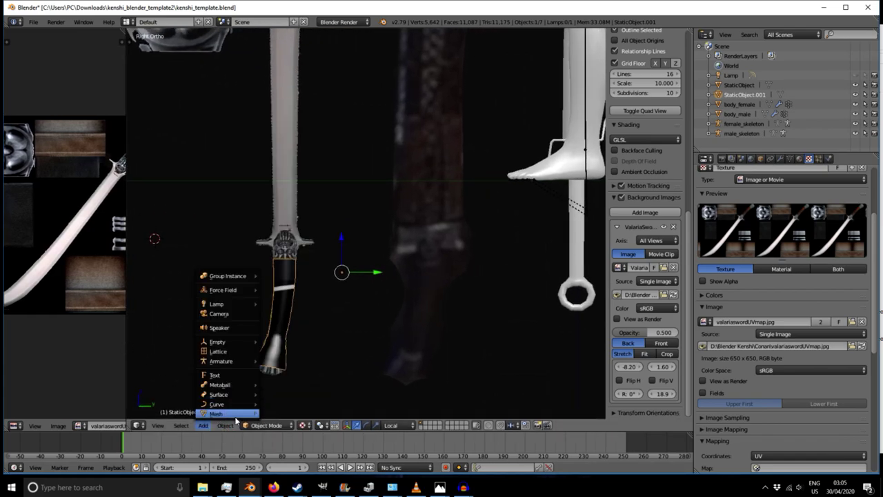
mouse_move(238, 414)
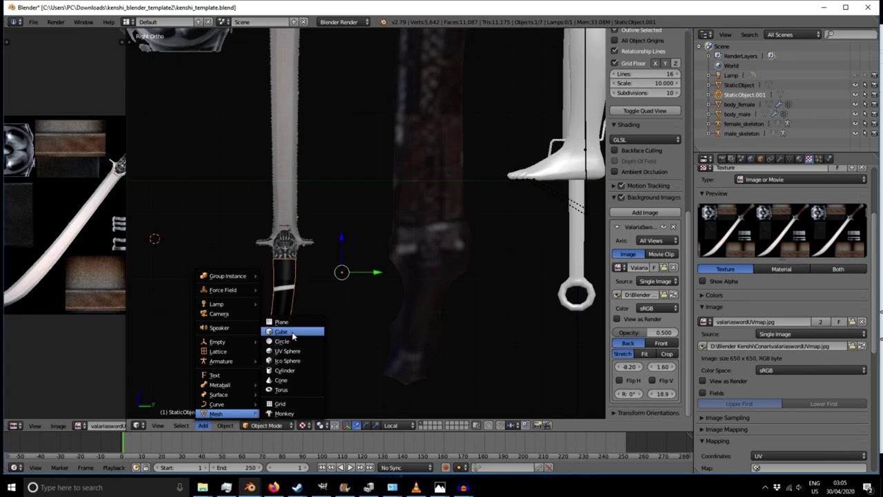
left_click(292, 335)
scroll(290, 333, "down", 8)
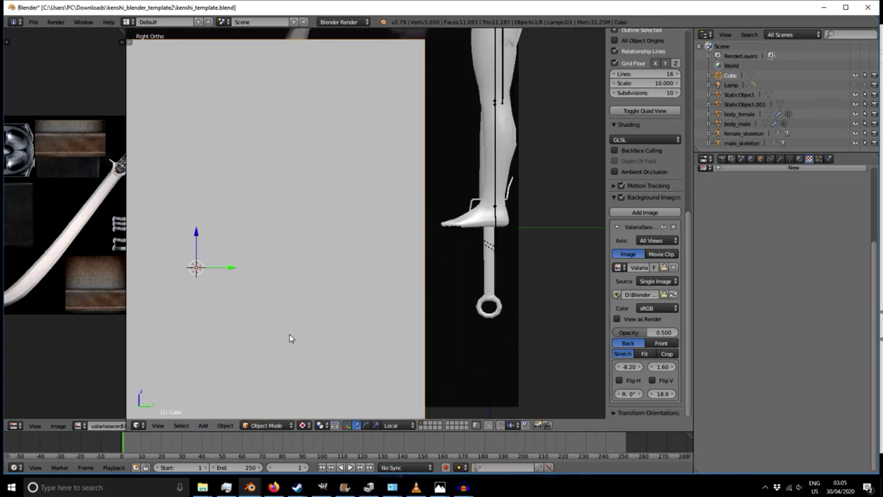
- Scale the cube down uniformly and move it up and along Y so it sits above the black handle piece
middle_click_drag(274, 315, 366, 350)
key("s")
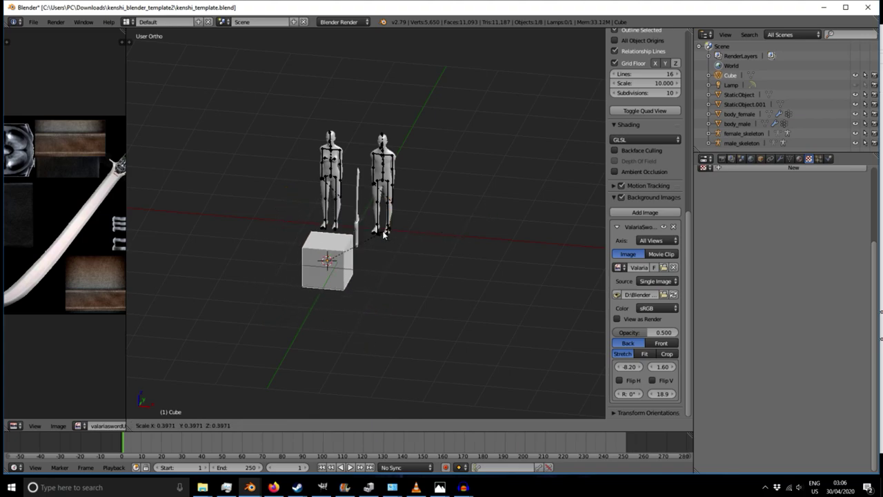
left_click(357, 251)
scroll(407, 280, "up", 5)
middle_click_drag(407, 283, 309, 254)
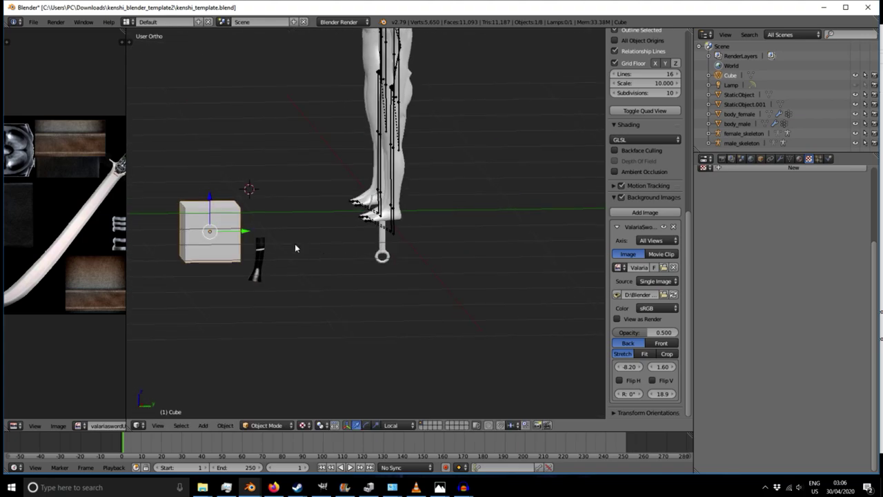
left_click_drag(210, 198, 210, 169)
left_click_drag(245, 200, 293, 205)
- Fine-tune the cube's overall size by scaling it slightly smaller on all axes
middle_click_drag(270, 242, 391, 299)
scroll(308, 204, "up", 3)
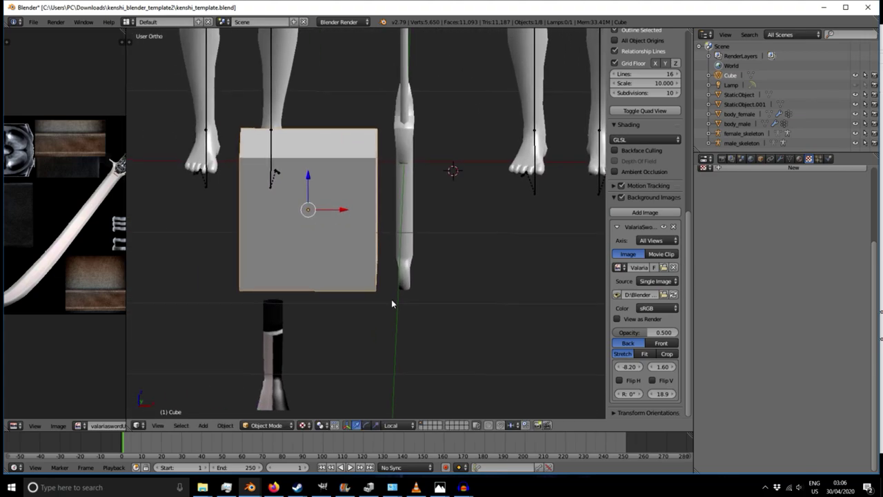
middle_click_drag(432, 359, 370, 351)
key("s")
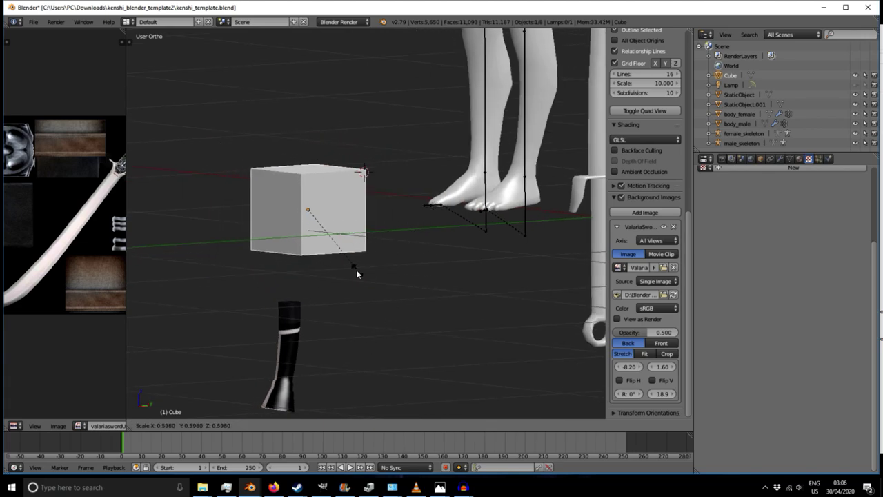
left_click(357, 315)
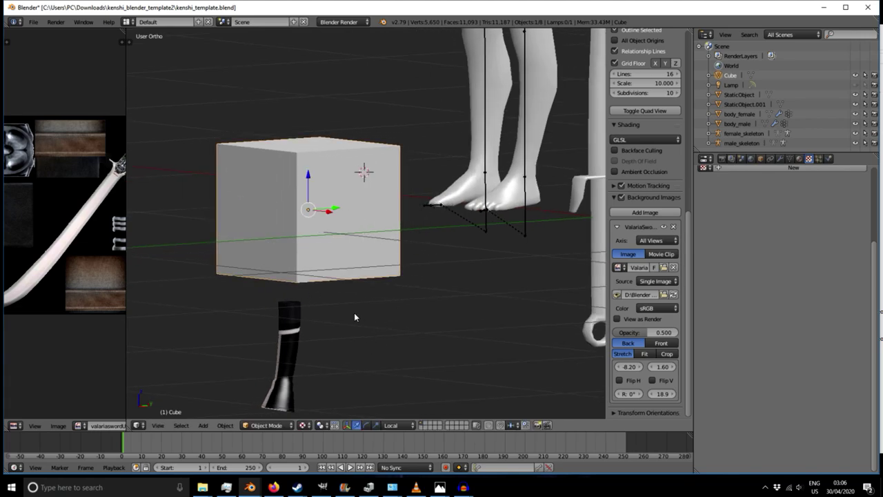
- Flatten the cube along its local X axis to a scale of about 0.05 and narrow it along Y into a thin bar
middle_click_drag(357, 315, 436, 318)
middle_click_drag(378, 400, 434, 335)
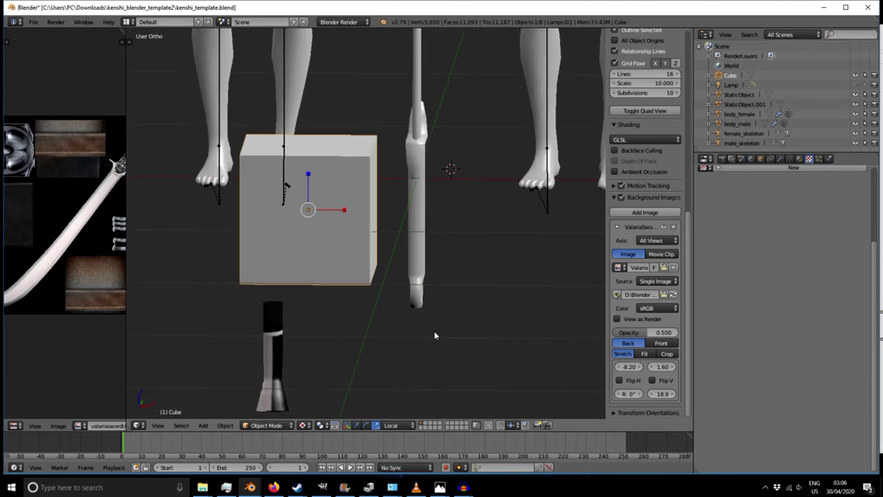
key("s")
key("x")
key("x")
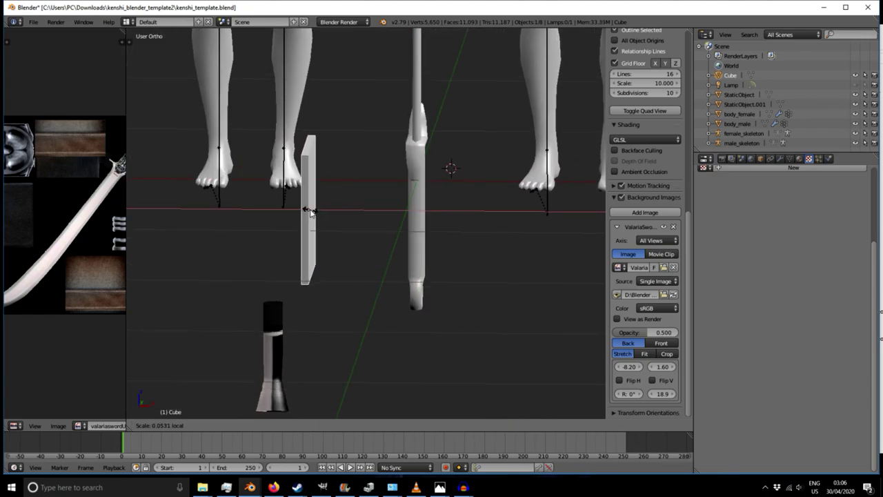
left_click(308, 210)
middle_click_drag(308, 209, 297, 231)
left_click_drag(345, 209, 313, 213)
- Fine-tune the bar's thickness along its local X axis, comparing it with the handle piece
middle_click_drag(302, 253, 388, 311)
left_click_drag(343, 214, 335, 211)
scroll(334, 252, "up", 1)
middle_click_drag(334, 256, 345, 200)
key("s")
key("x")
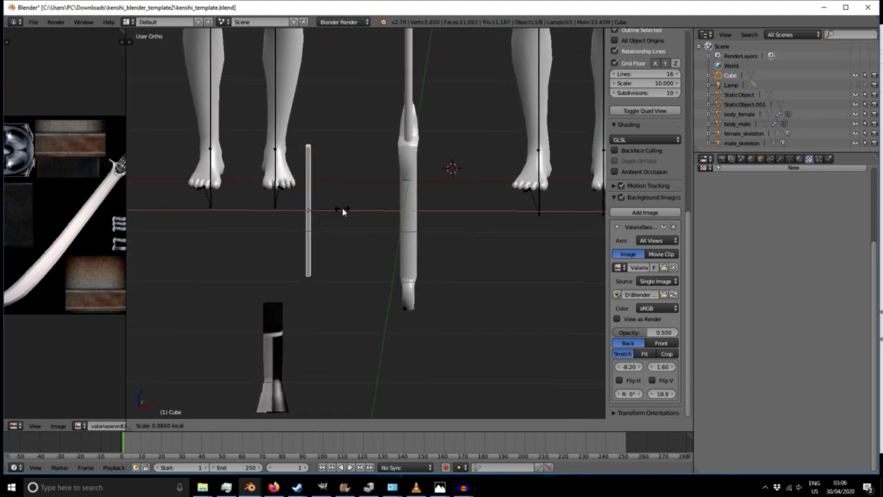
left_click(343, 210)
mouse_move(343, 208)
middle_mouse_down()
mouse_move(357, 244)
mouse_move(403, 262)
mouse_move(351, 290)
mouse_move(428, 313)
mouse_move(336, 202)
middle_mouse_up()
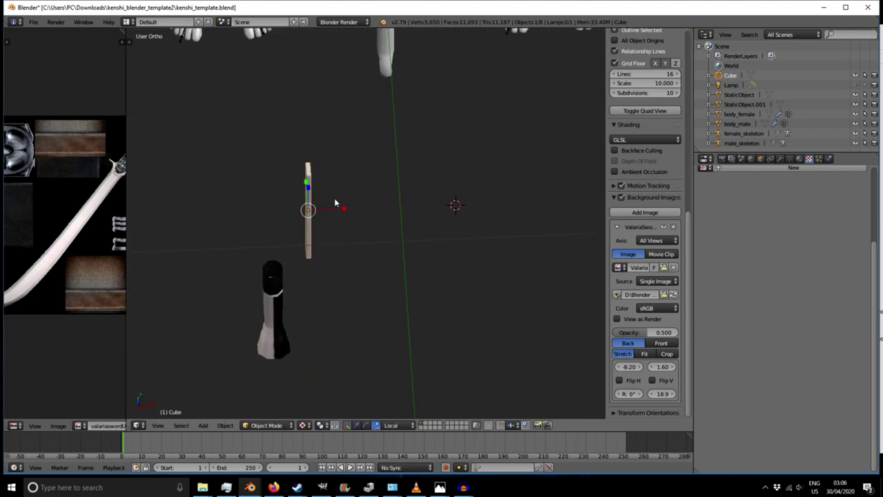
key("s")
key("x")
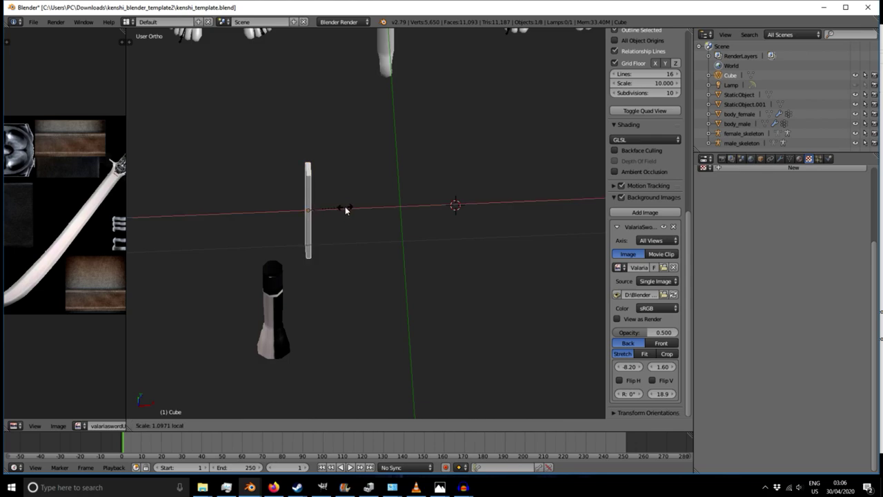
left_click(352, 208)
- In the right orthographic view, move the bar onto the lower part of the reference blade, above the guard
middle_click_drag(351, 208, 316, 216)
key("KP_1")
key("KP_3")
scroll(322, 209, "up", 2)
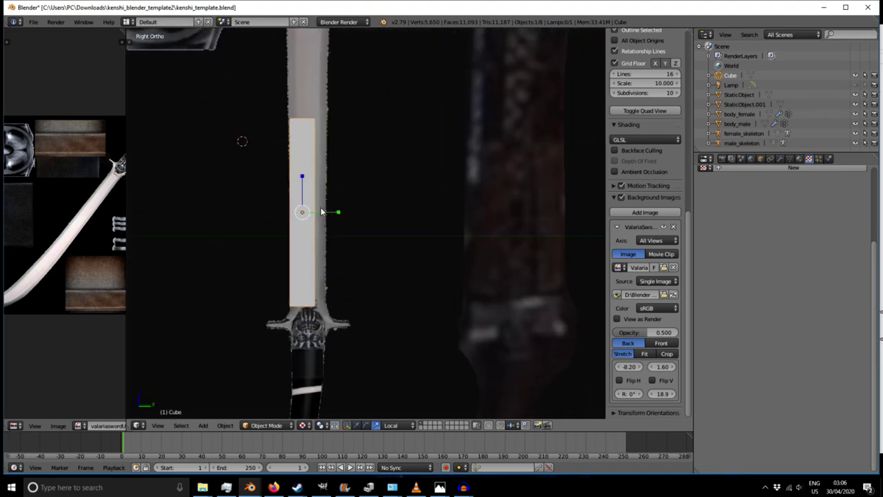
key("g")
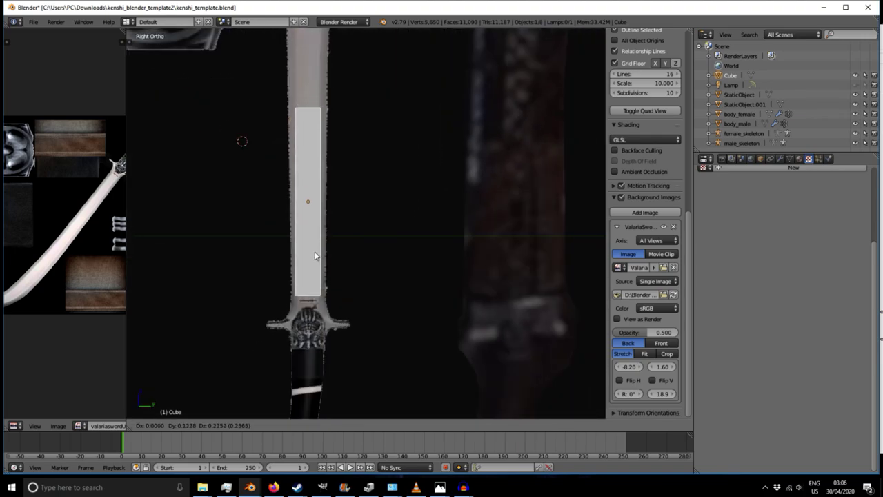
left_click(315, 259)
scroll(310, 211, "up", 2)
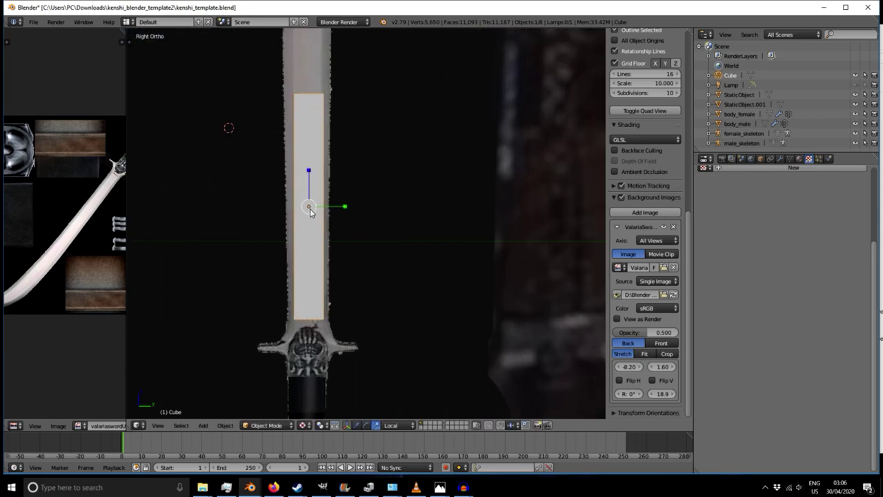
scroll(310, 211, "down", 1)
- Display the sword background image in front of the objects and set its opacity to 0.508
left_click(657, 343)
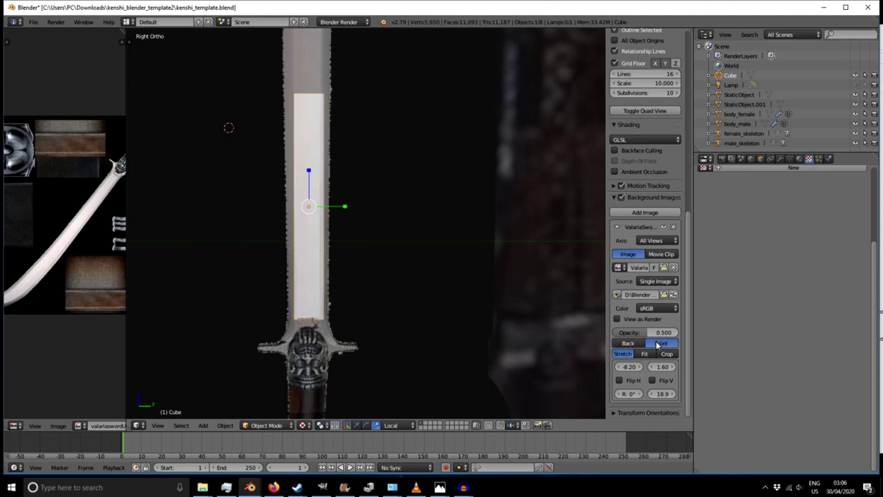
left_click(629, 343)
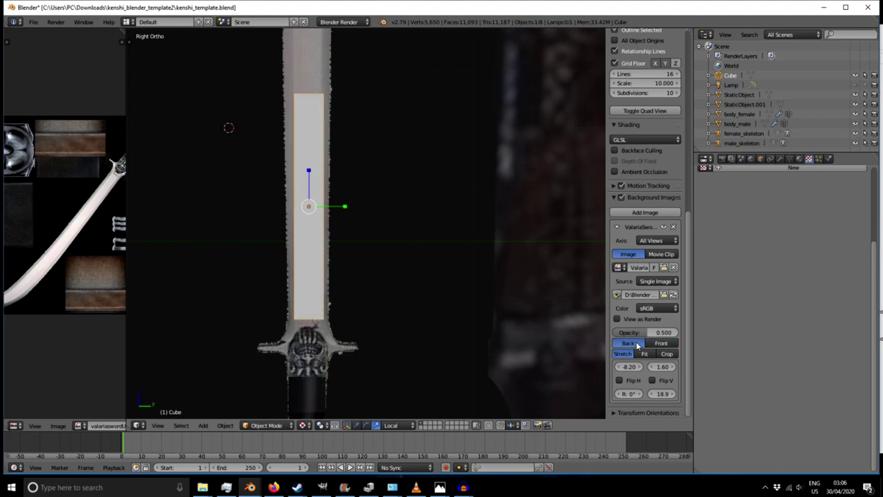
left_click(652, 342)
left_click_drag(649, 334, 676, 333)
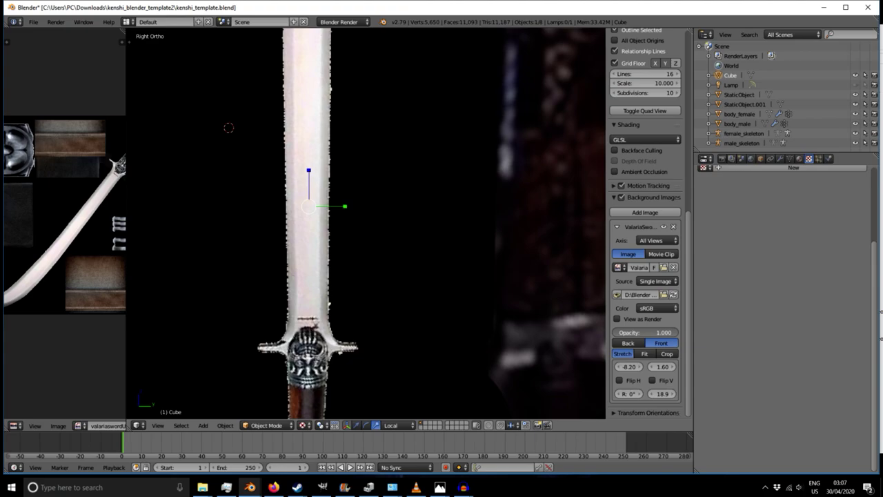
left_click_drag(676, 334, 614, 334)
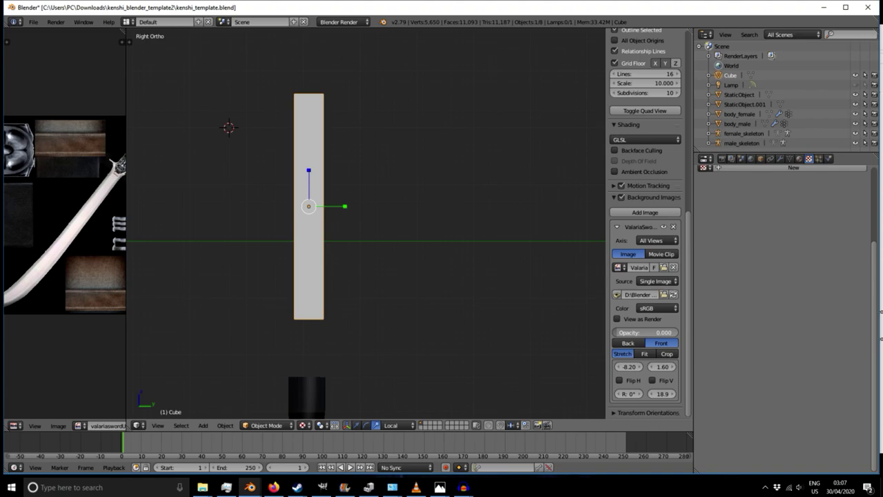
left_click_drag(614, 334, 645, 334)
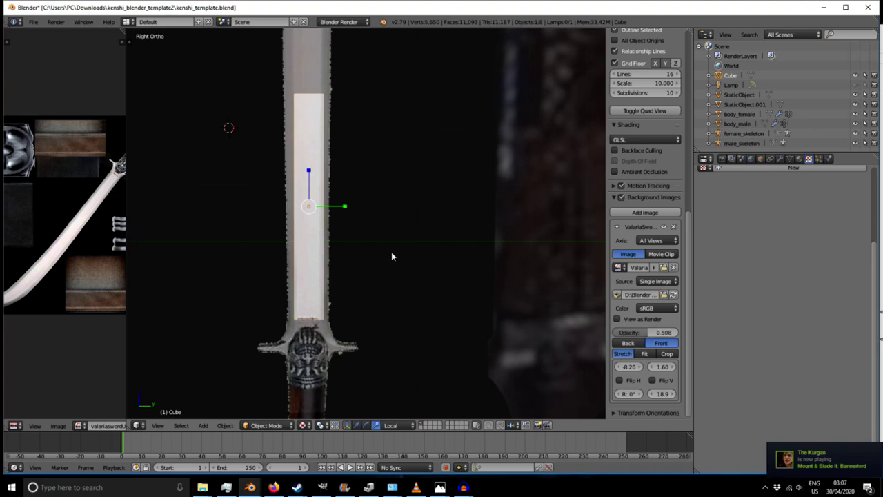
- Narrow the bar slightly along Y and reposition it within the reference blade, a little above the guard
left_click_drag(343, 209, 338, 208)
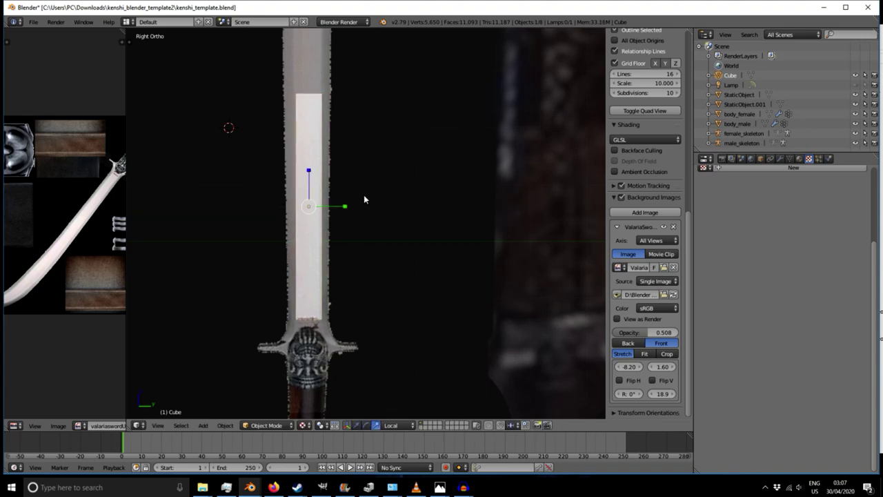
key("g")
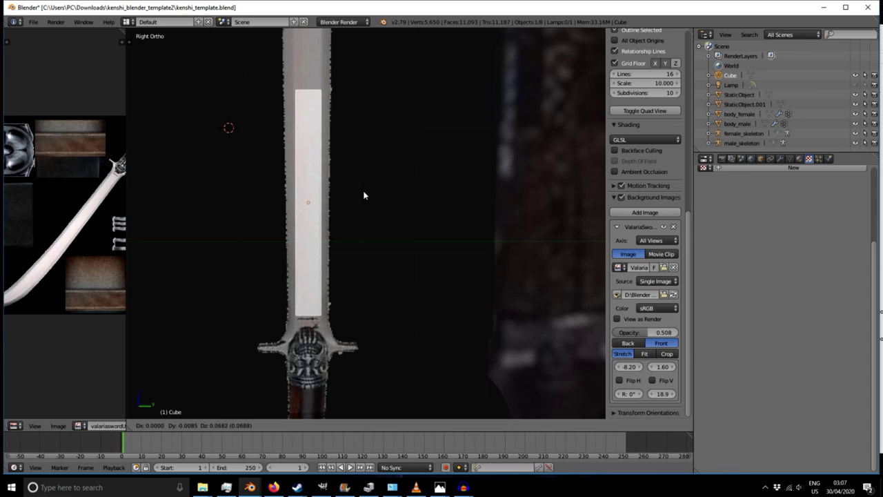
left_click(363, 193)
scroll(313, 308, "up", 5)
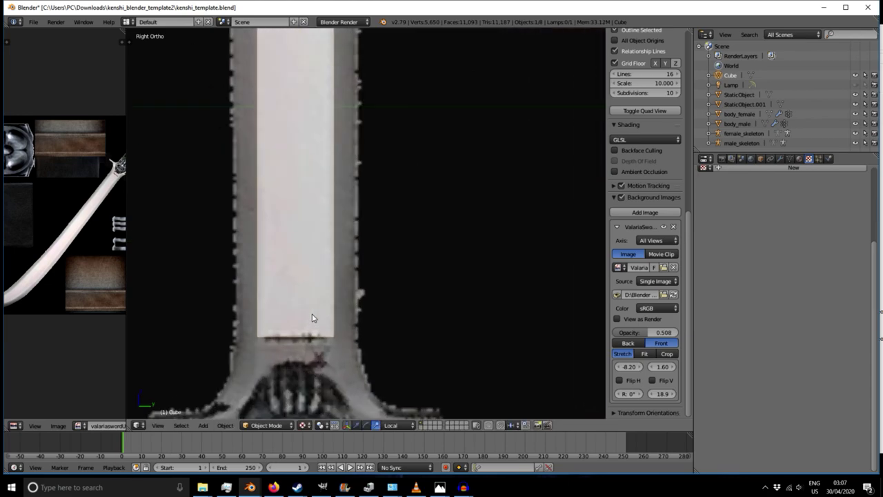
key("g")
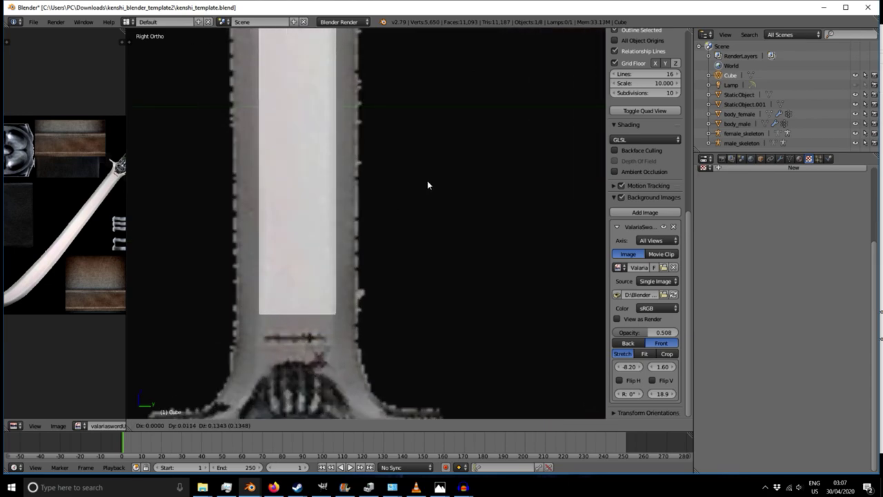
left_click(425, 183)
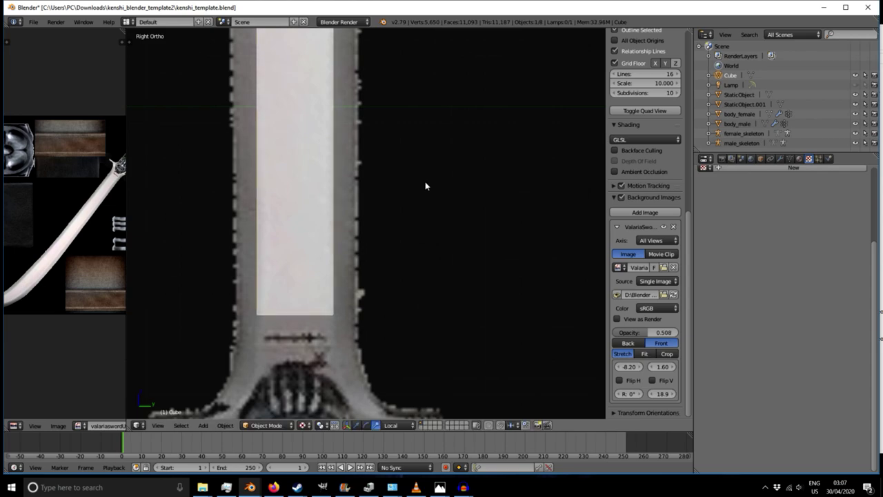
- Narrow the bar slightly more along its local Y axis to match the flat central part of the blade
scroll(400, 231, "down", 2)
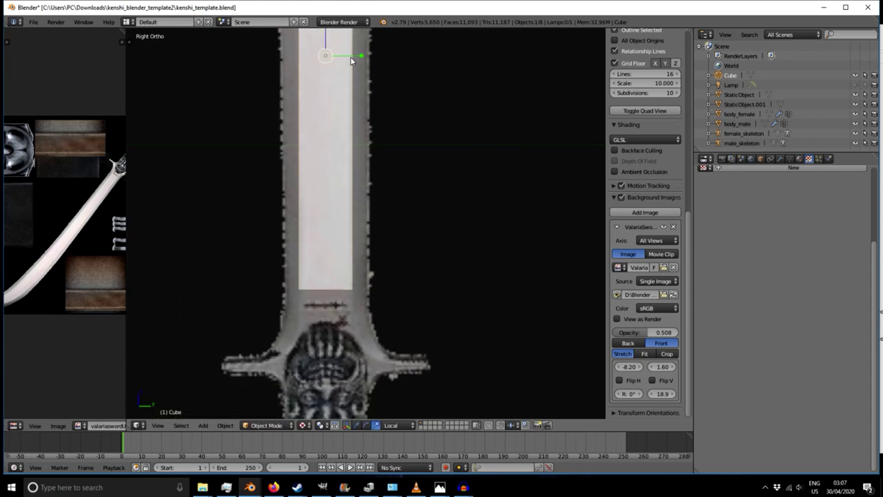
key("s")
key("y")
key("y")
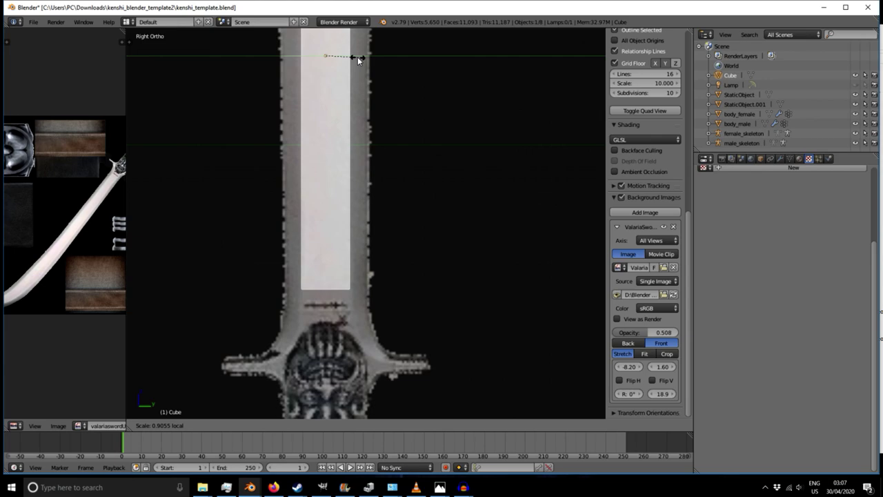
left_click(359, 57)
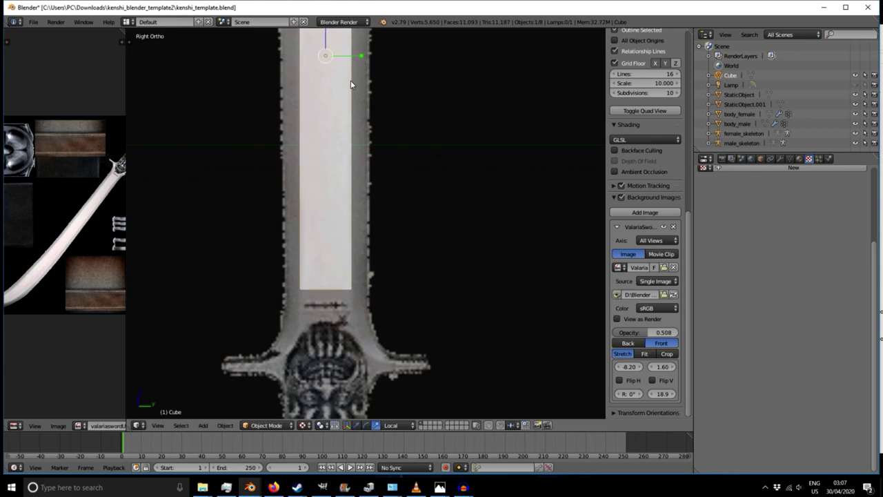
scroll(353, 82, "down", 1)
- Switch to the translate manipulator and lower the bar about 0.13 along its local Z axis to just above the guard
left_click(356, 425)
scroll(459, 289, "down", 3)
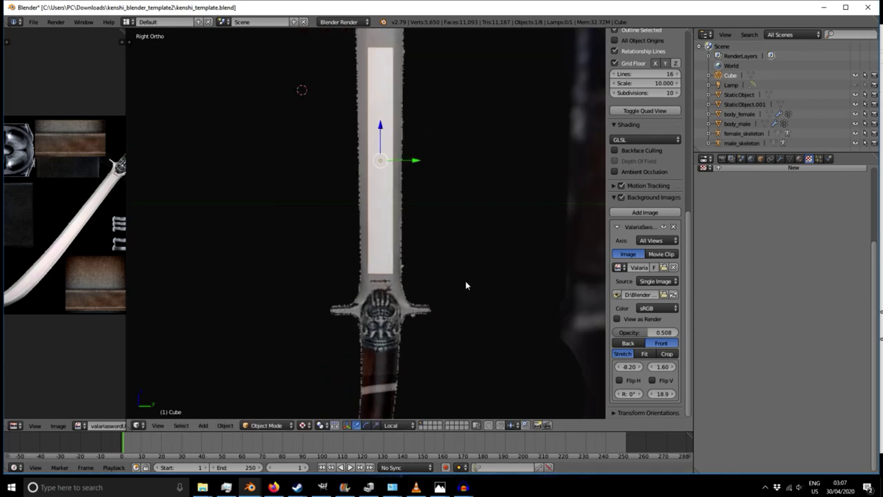
middle_click_drag(459, 249, 400, 265, "shift")
key("g")
key("z")
key("z")
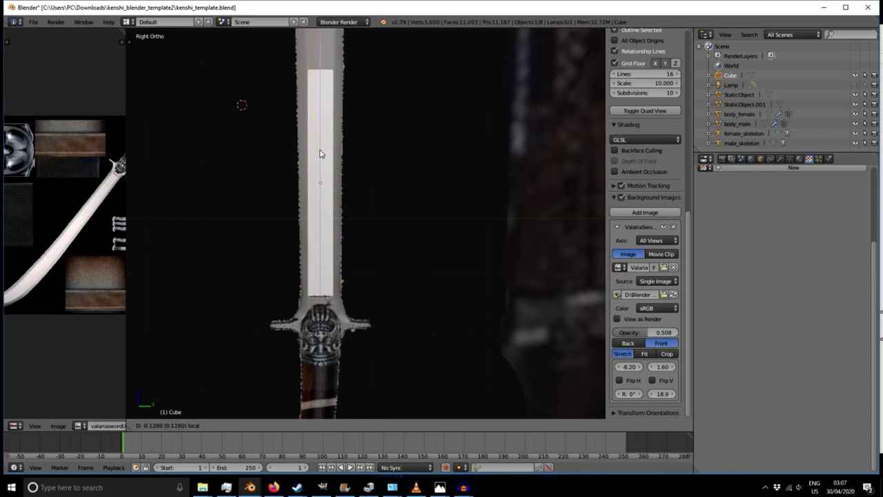
left_click_drag(321, 151, 321, 152)
- Enter edit mode on the bar and select the four vertices of its top face
middle_click_drag(374, 92, 390, 173, "shift")
scroll(301, 199, "up", 5)
scroll(312, 199, "up", 4)
scroll(318, 159, "down", 5)
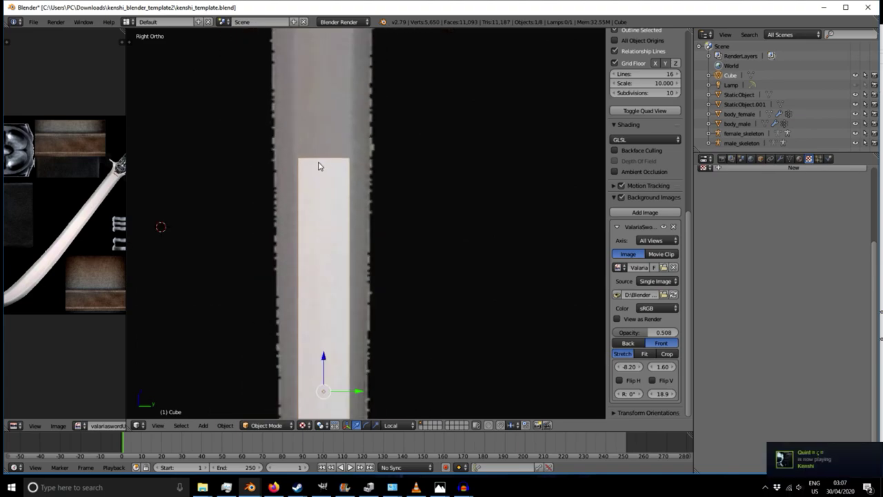
scroll(315, 223, "down", 4)
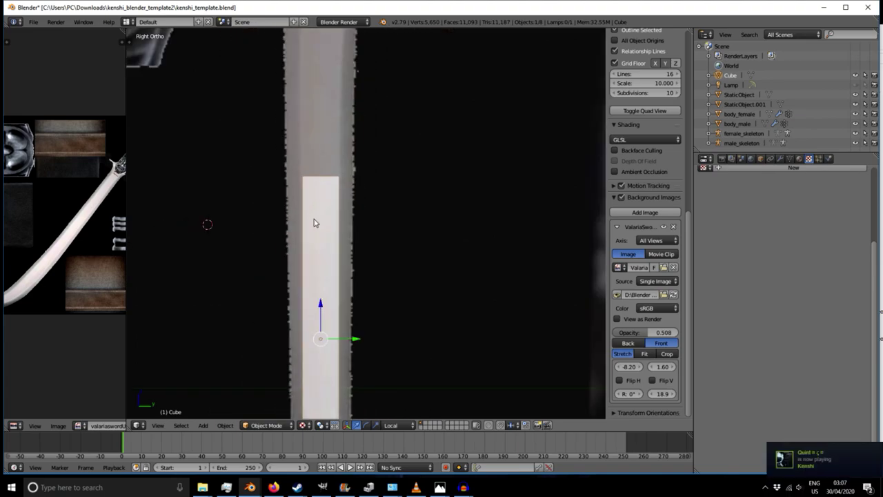
scroll(314, 222, "up", 2)
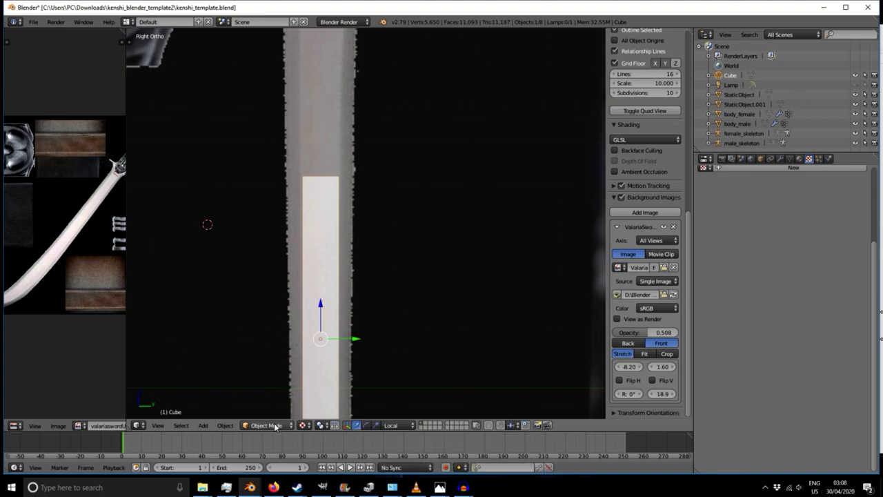
key("Tab")
middle_click_drag(384, 239, 414, 266)
right_click(308, 197)
right_click(302, 190, "shift")
right_click(336, 183, "shift")
right_click(339, 190, "shift")
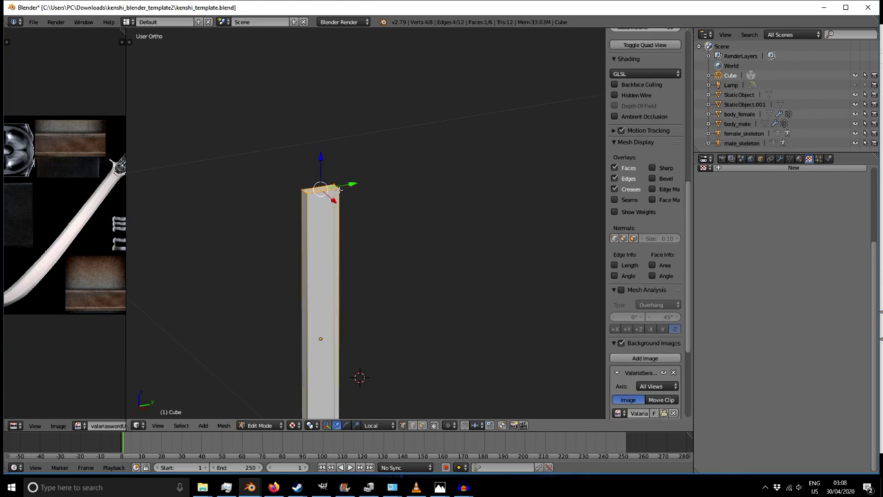
- View the bar from the right side and scale its top face up uniformly by about 1.06
key("KP_3")
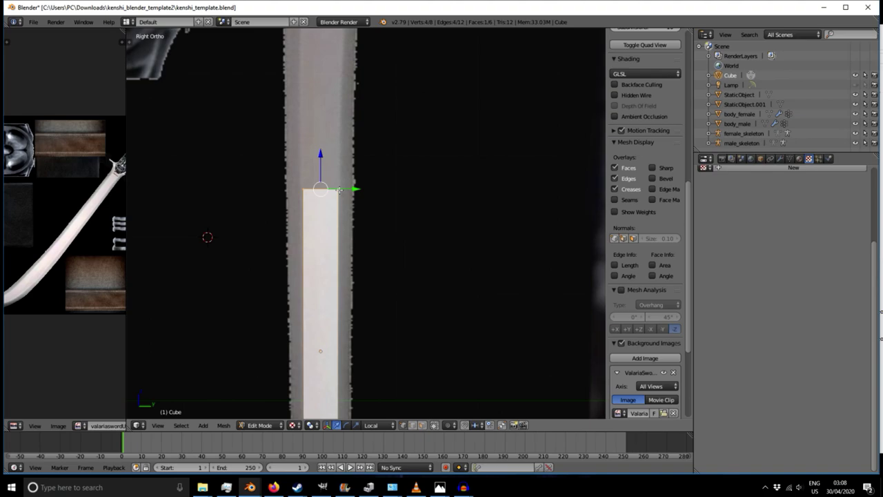
middle_click_drag(344, 203, 377, 311)
key("KP_1")
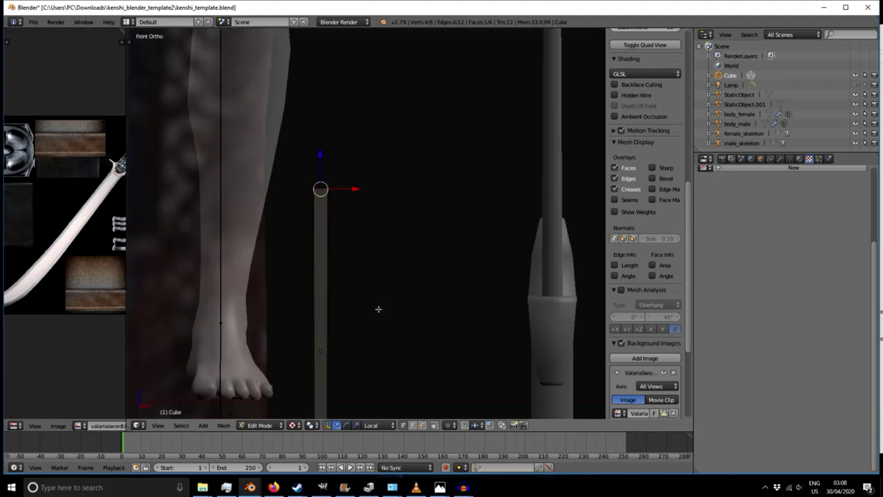
key("KP_3")
scroll(356, 183, "up", 8)
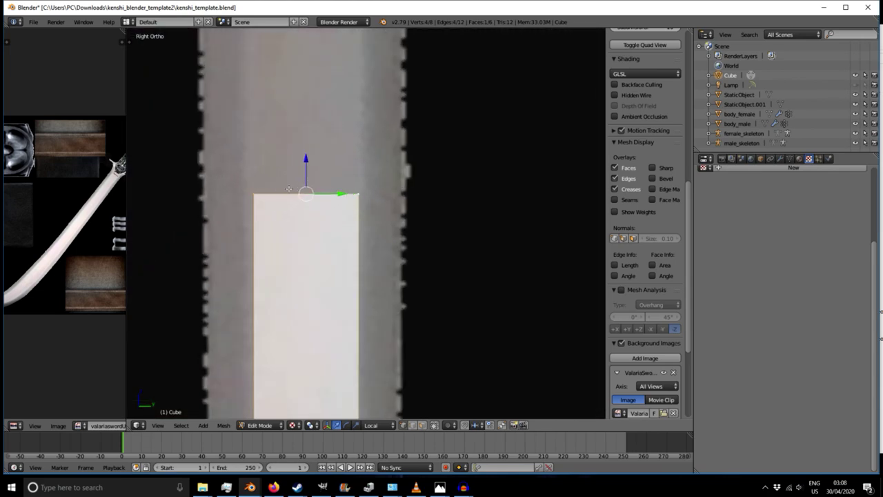
scroll(326, 252, "down", 3)
scroll(327, 252, "down", 1)
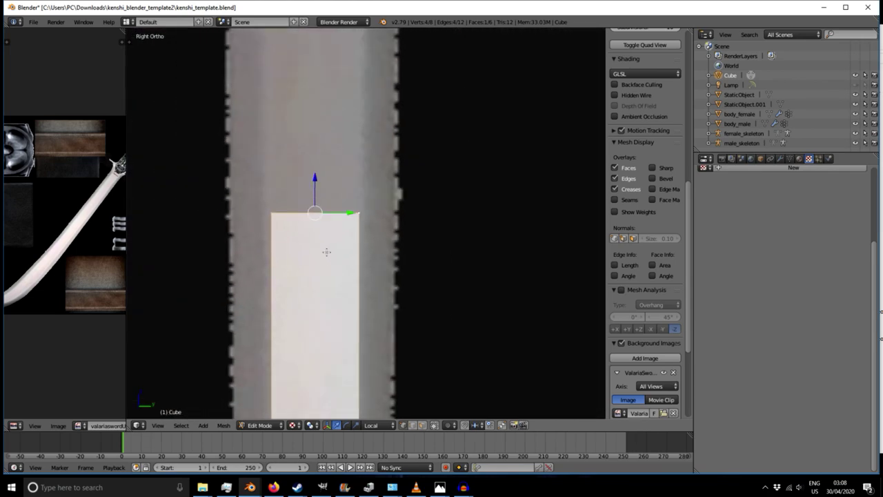
key("s")
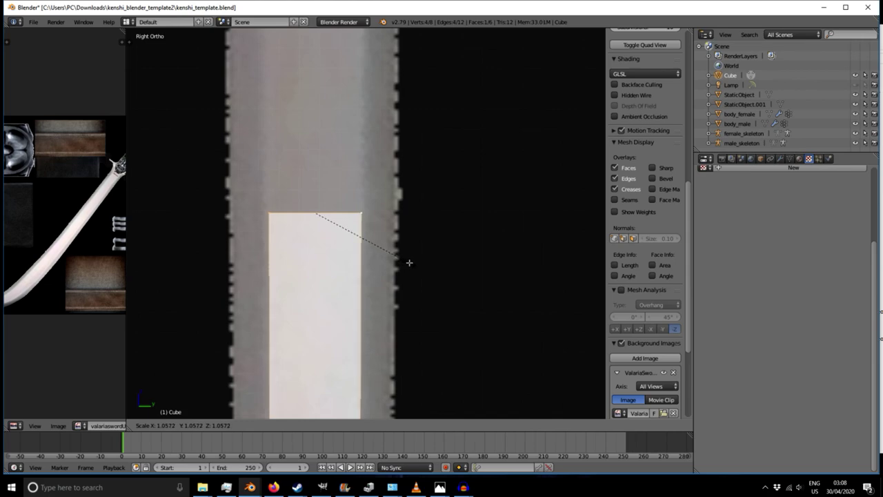
left_click(412, 262)
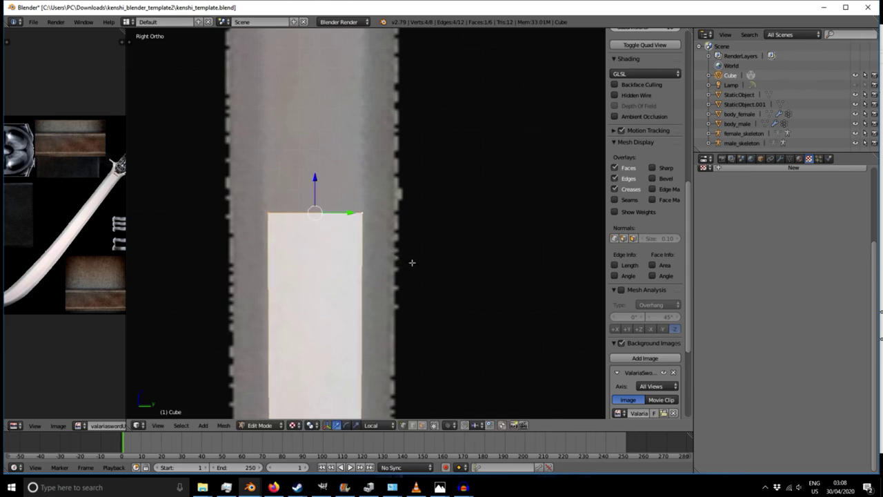
- Move the top face's -Y edge about 0.017 outward along local Y to match the reference blade's flat
right_click(269, 213)
key("b")
left_click_drag(250, 189, 299, 213)
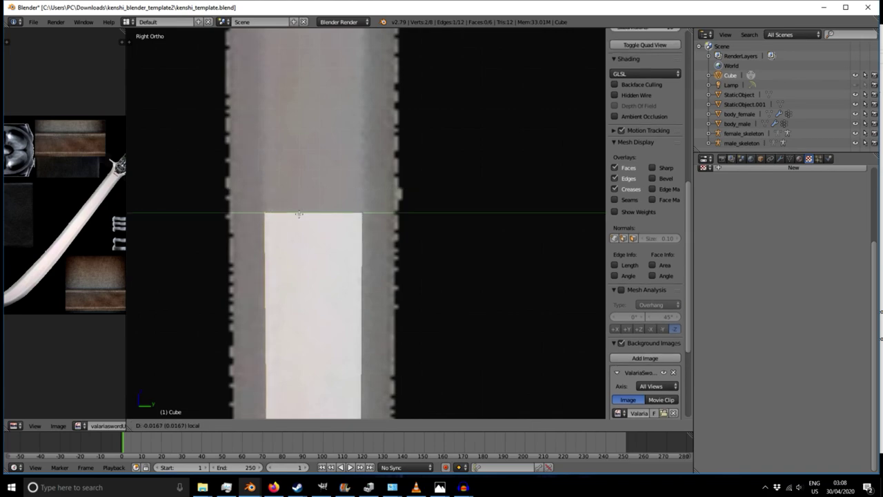
left_click(298, 213)
- Select the bar's top end and extrude it straight up twice, adding two segments along the reference blade
key("b")
left_click_drag(215, 177, 401, 267)
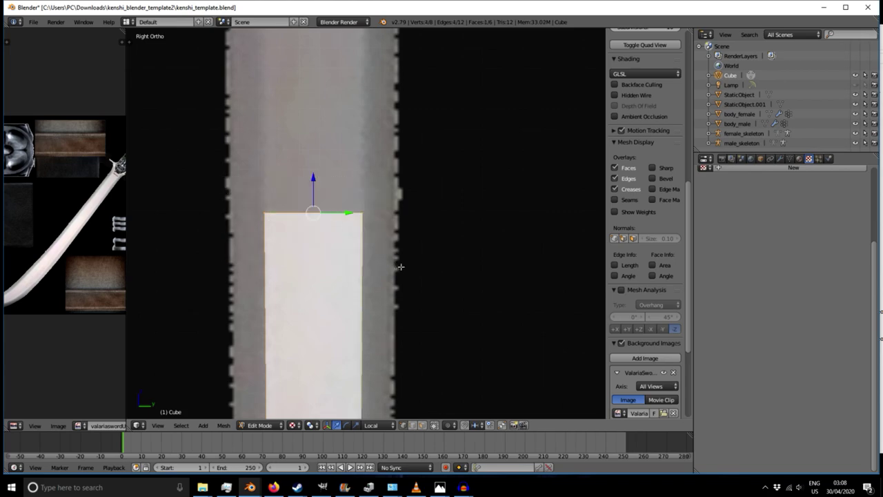
middle_click_drag(364, 128, 353, 299, "shift")
key("e")
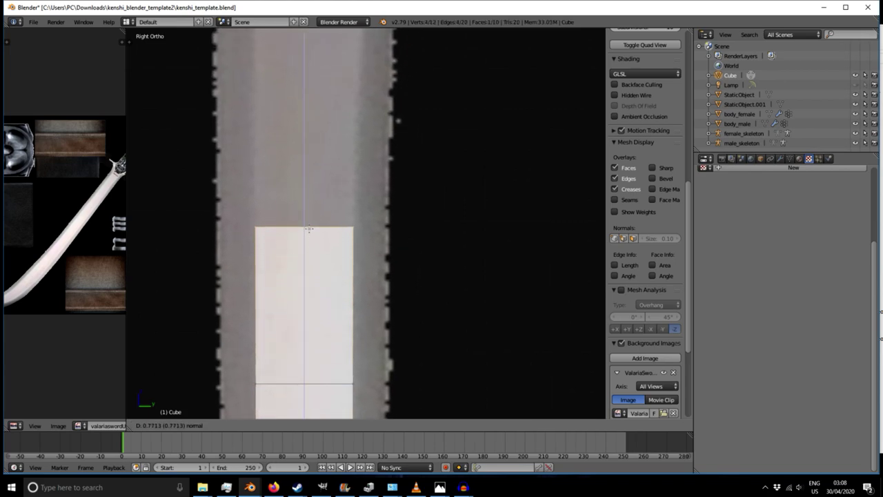
left_click(313, 202)
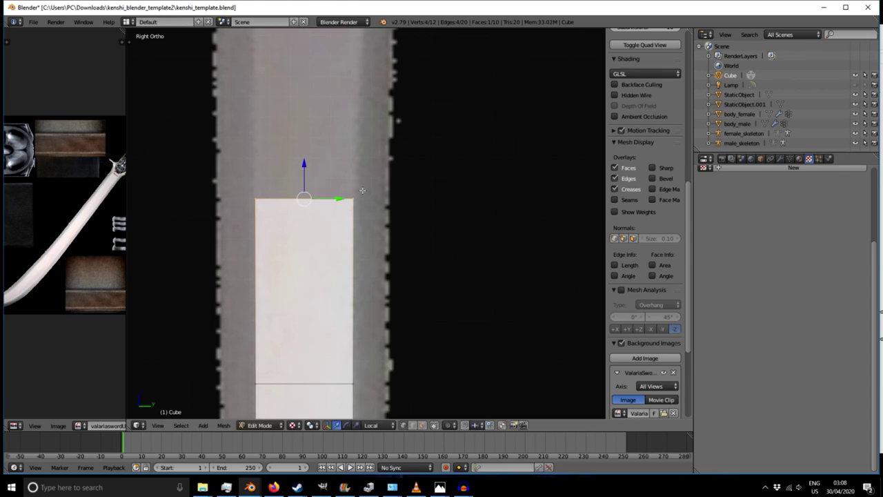
middle_click_drag(363, 190, 340, 386, "shift")
key("e")
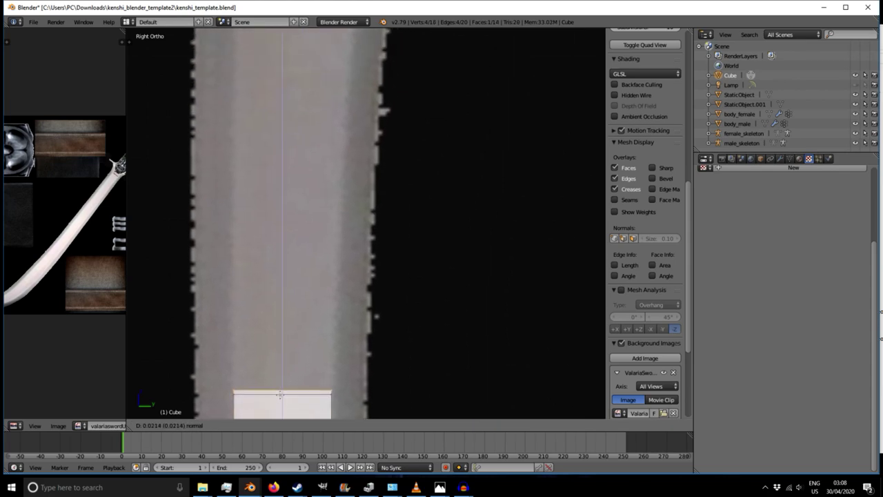
left_click(294, 181)
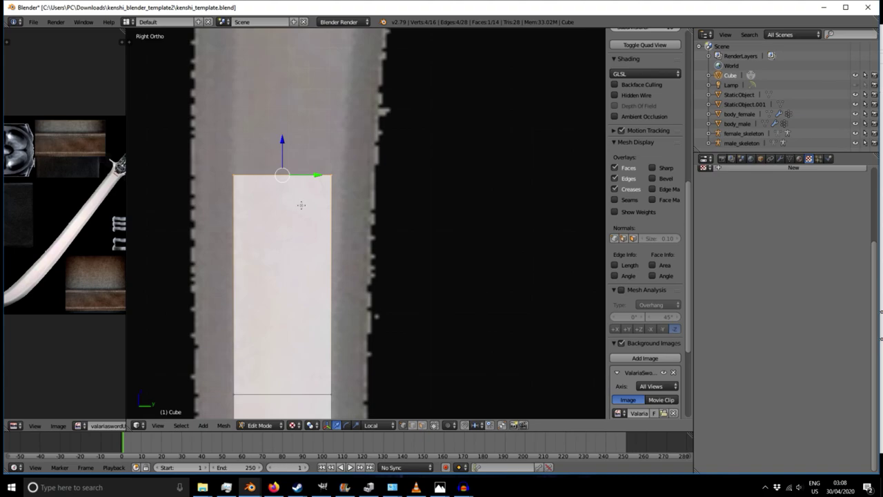
- Move the top end's +Y edge about 0.05 outward to follow the widening flat of the reference blade
right_click(335, 172)
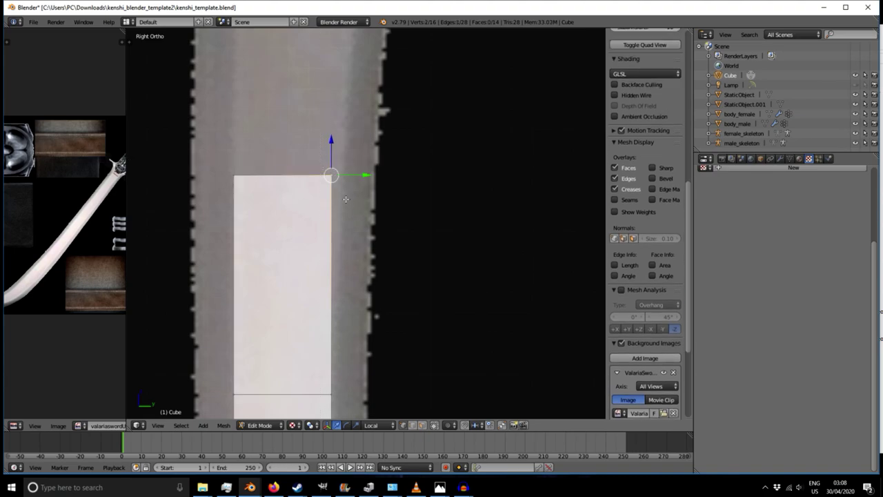
key("g")
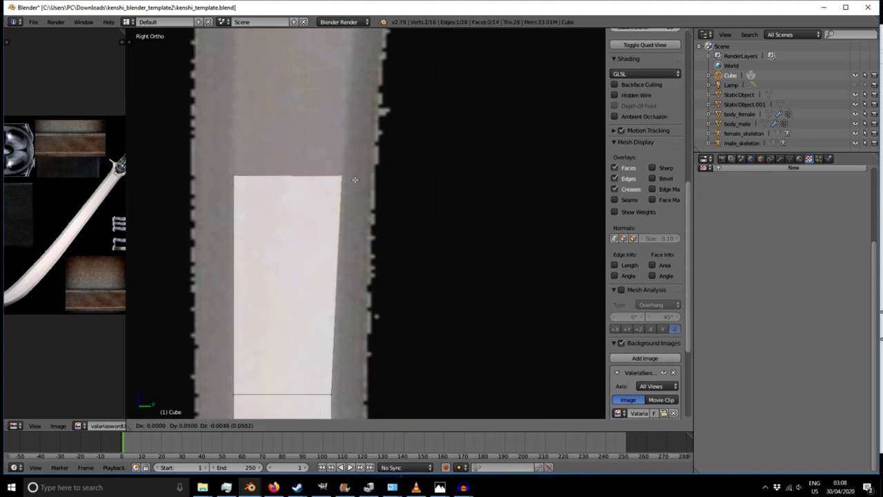
left_click(355, 179)
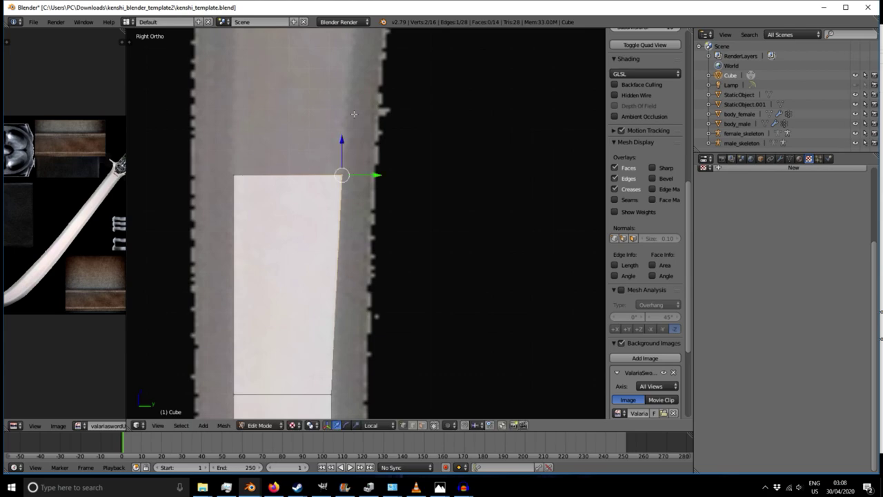
- Select the four vertices of the widened top end and extrude them upward along the blade's flat central band
middle_click_drag(355, 114, 355, 211, "shift")
key("b")
left_click_drag(195, 228, 385, 319)
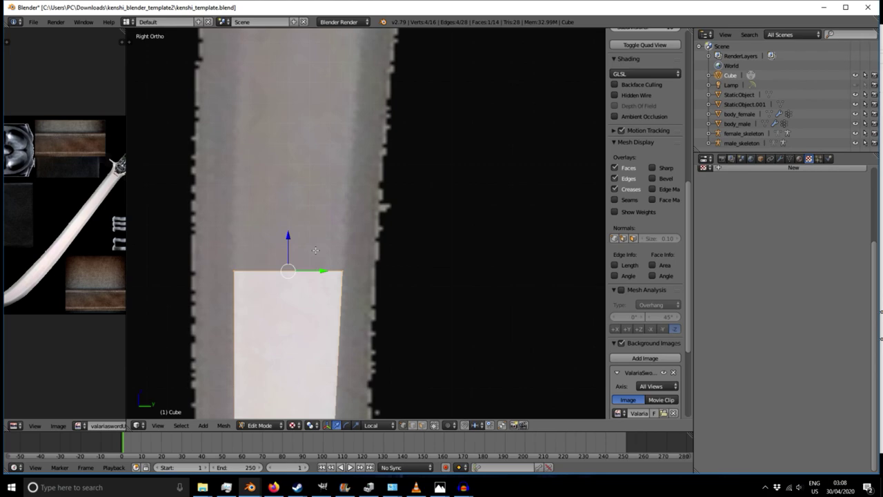
right_click(345, 273)
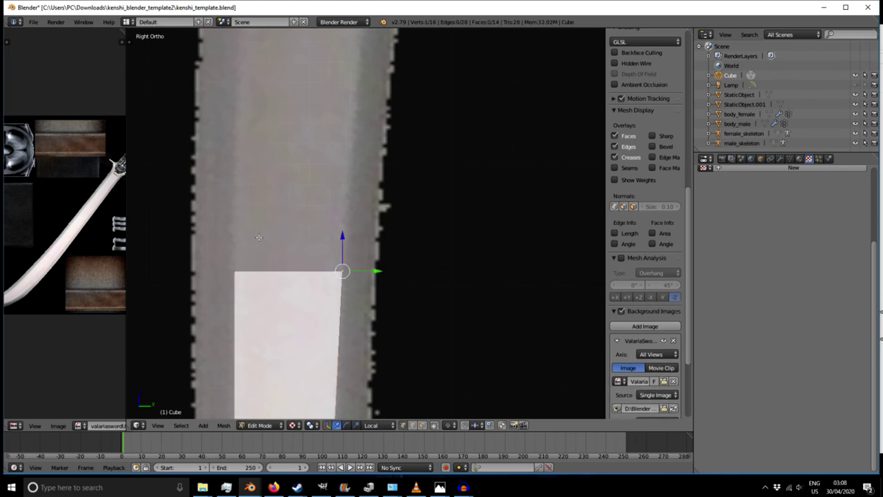
key("b")
left_click_drag(228, 266, 393, 305)
scroll(394, 304, "down", 6)
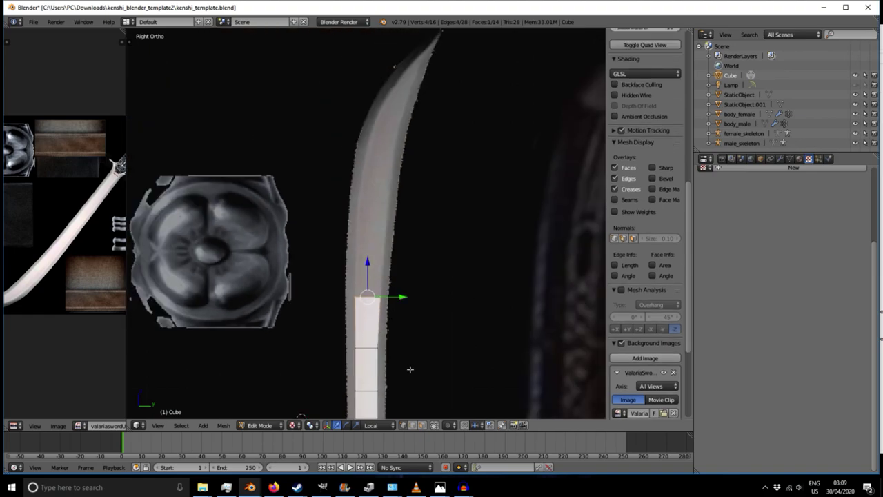
middle_click_drag(394, 147, 396, 346, "shift")
scroll(365, 341, "up", 4)
middle_click_drag(329, 371, 378, 174, "shift")
scroll(378, 174, "up", 1)
scroll(333, 274, "up", 1)
middle_click_drag(333, 275, 347, 232, "shift")
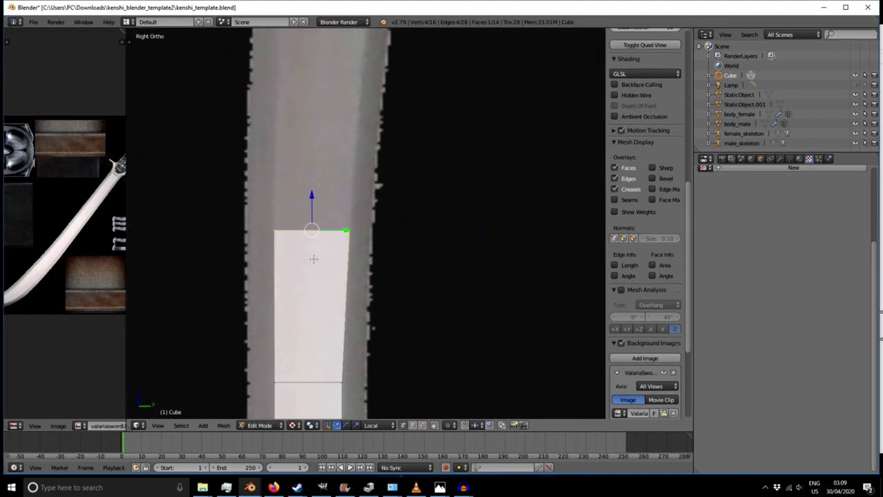
mouse_move(311, 196)
left_mouse_down()
mouse_move(312, 180)
mouse_move(313, 196)
left_mouse_up()
key("e")
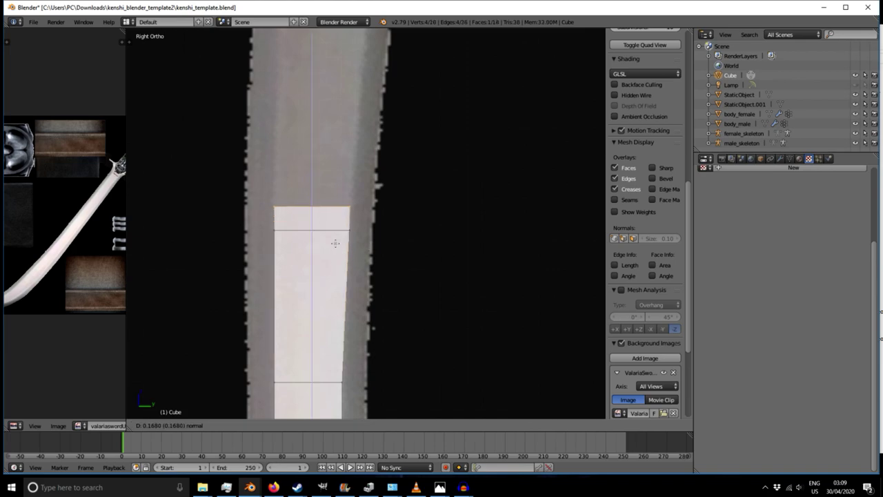
left_click(344, 154)
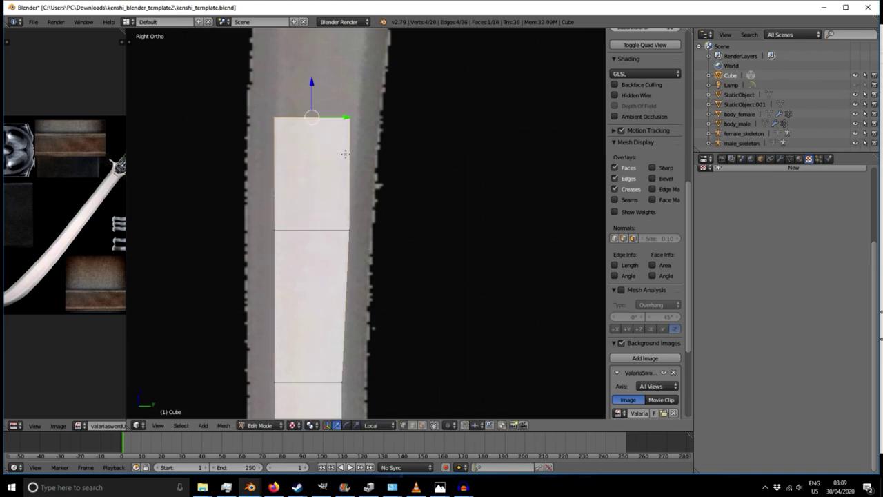
- Shift the new top end slightly towards +Y, then widen it by moving its +Y edge to the reference line
left_click_drag(345, 116, 348, 115)
right_click_drag(361, 115, 386, 158)
right_click(386, 158)
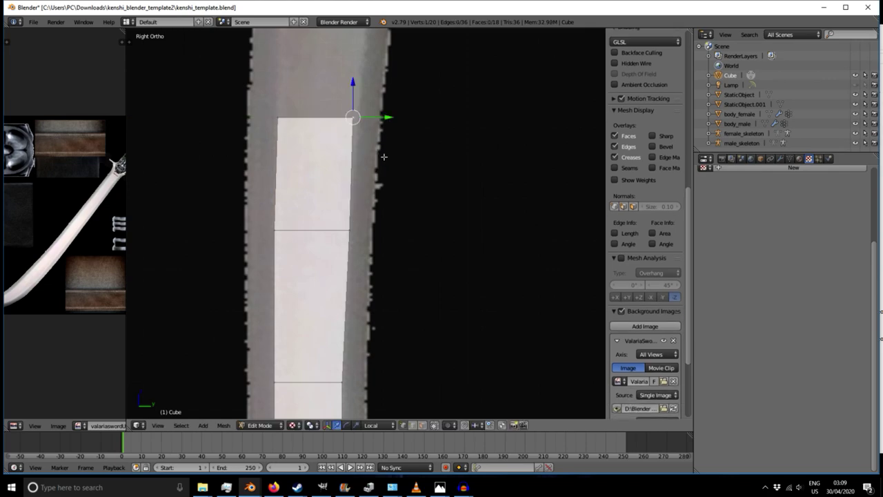
left_click_drag(386, 117, 389, 120)
- Select the whole top end of the blade and extrude a further segment straight up
middle_click_drag(414, 87, 394, 236, "shift")
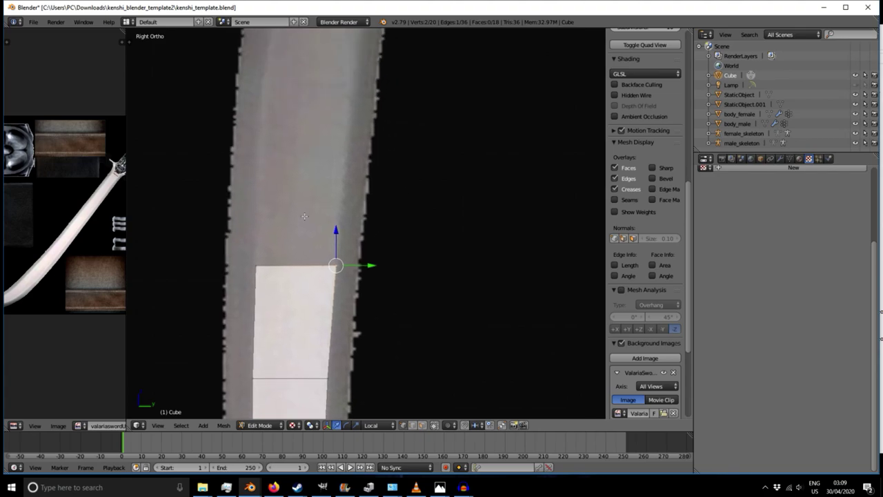
key("b")
left_click_drag(250, 219, 384, 317)
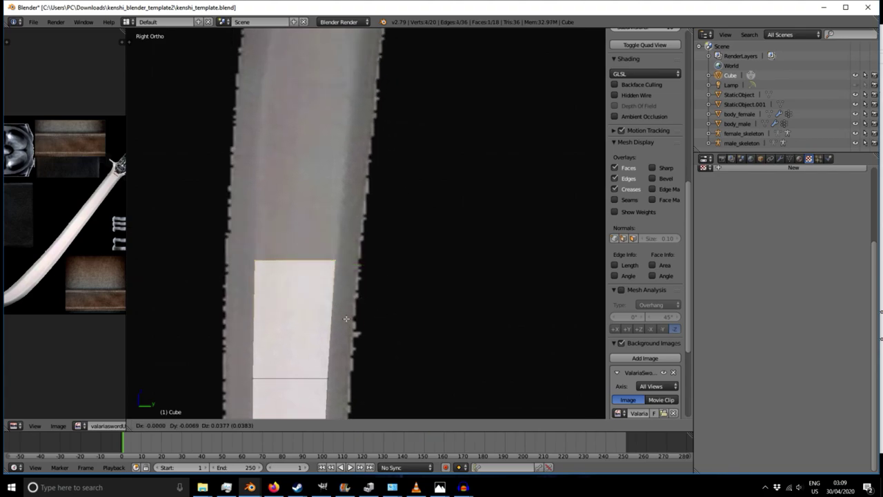
key("e")
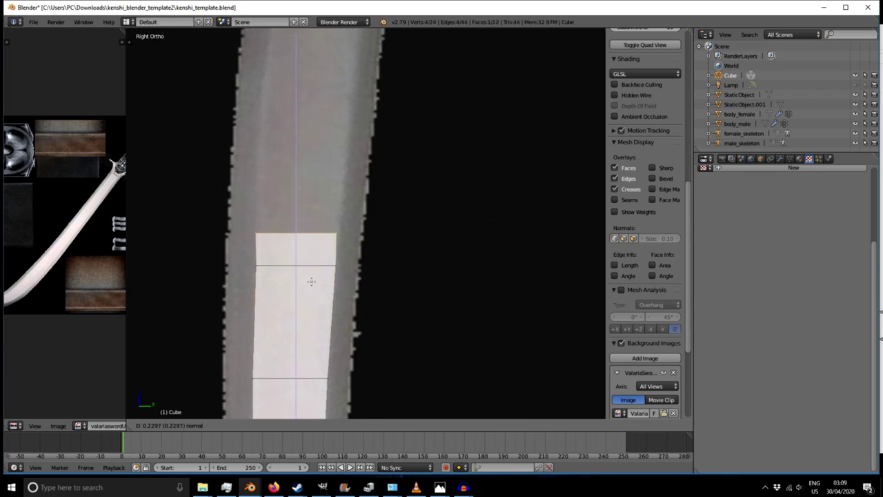
left_click(341, 225)
- Move the new end's -Y and +Y edges separately along local Y to fit the borders of the blade's flat
right_click(250, 175)
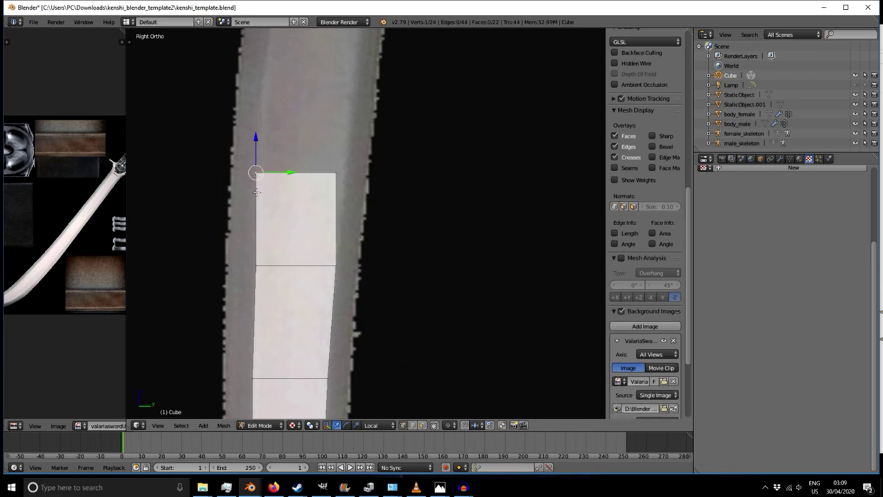
right_click(255, 174, "shift")
mouse_move(288, 177)
left_mouse_down()
mouse_move(309, 173)
mouse_move(291, 176)
left_mouse_up()
right_click(340, 192)
left_click_drag(368, 174, 378, 173)
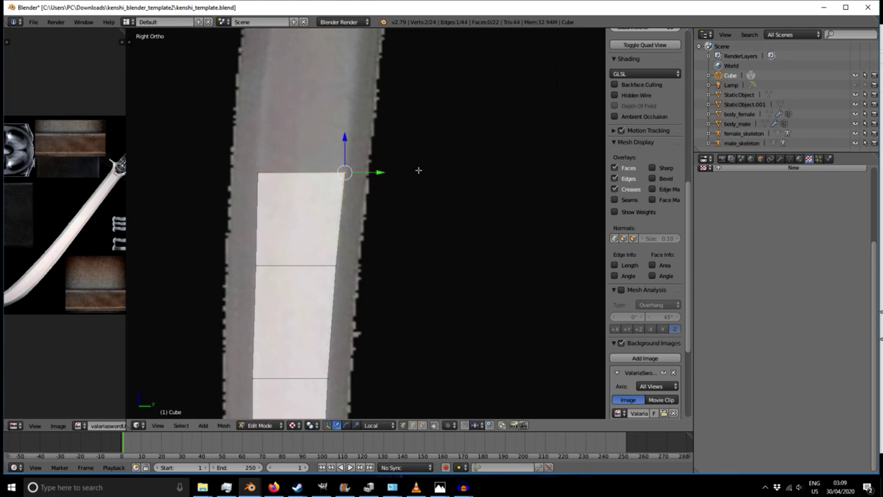
- Select the four adjusted end vertices and extrude another segment up to where the reference blade starts curving
middle_click_drag(429, 165, 391, 276, "shift")
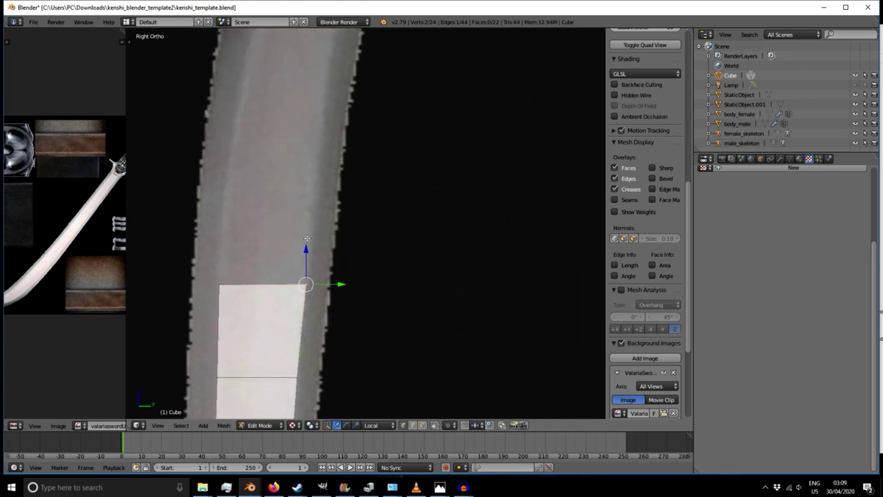
key("b")
left_click_drag(211, 269, 355, 303)
key("e")
key("e")
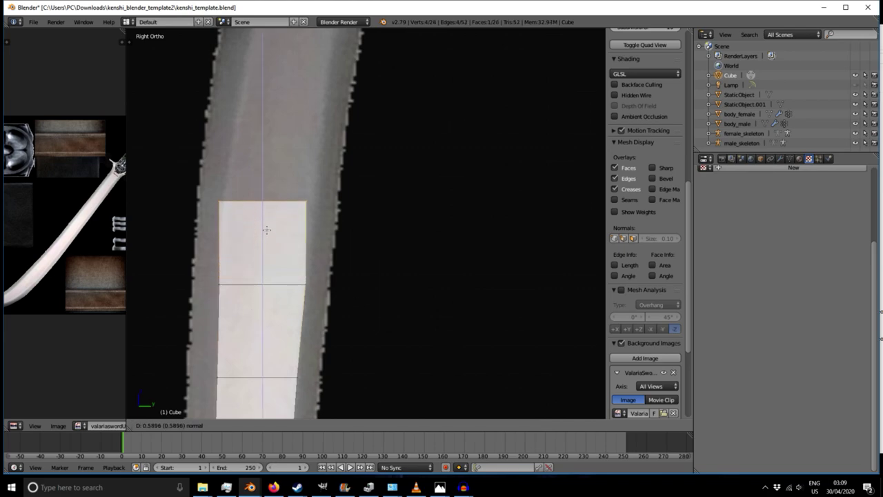
left_click(275, 203)
- Shift the extruded end about 0.06 along local Y into the curve and fine-tune its +Y edge
mouse_move(296, 168)
left_mouse_down()
mouse_move(311, 174)
mouse_move(304, 177)
left_mouse_up()
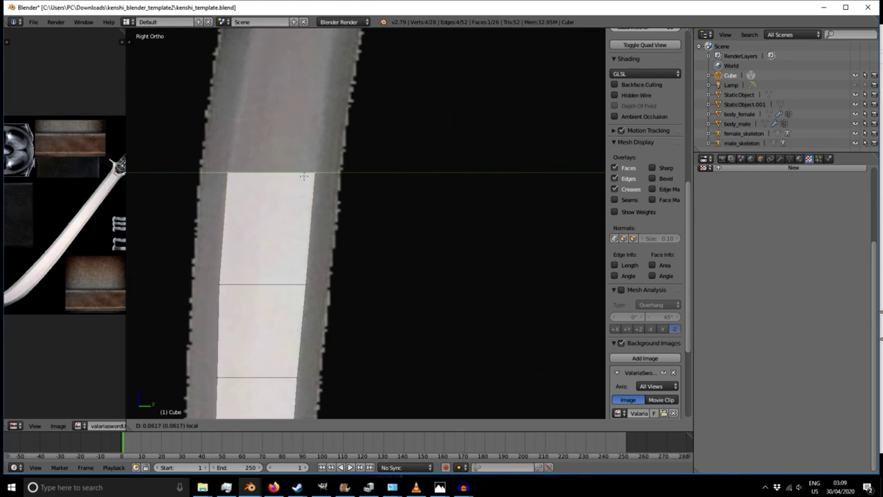
left_click(304, 176)
right_click(319, 174)
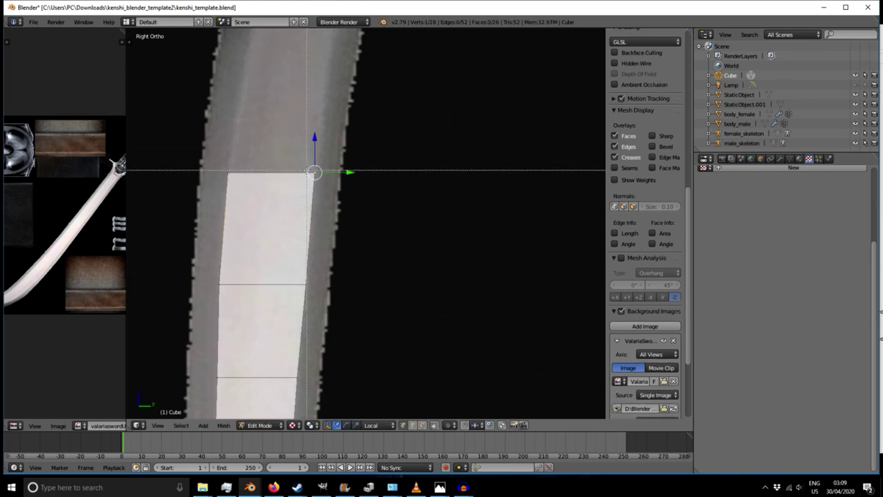
left_click_drag(344, 173, 344, 174)
- Select the shifted end of the blade and extrude the next segment upward into the curved section
middle_click_drag(364, 187, 339, 258, "shift")
key("b")
left_click_drag(194, 233, 327, 280)
key("e")
left_click(257, 206)
- Shift the new end along local Y to follow the curve, then adjust its +Y edge to the reference
left_click_drag(284, 168, 248, 168)
right_click(219, 176)
middle_click_drag(280, 121, 255, 188, "shift")
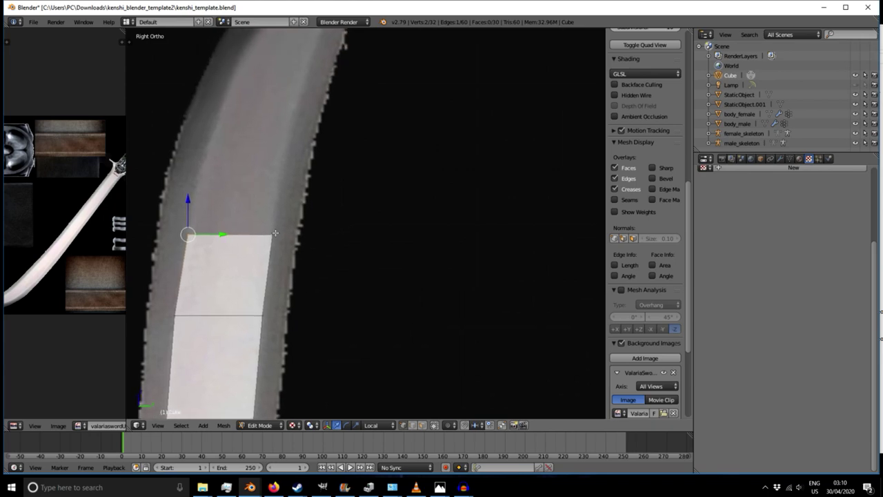
right_click(276, 233)
left_click_drag(303, 235, 306, 236)
- Extrude one more segment from the blade's end, offset it along local Y with the curve, and select its -Y edge
middle_click_drag(340, 156, 343, 187, "shift")
key("b")
left_click_drag(173, 197, 325, 297)
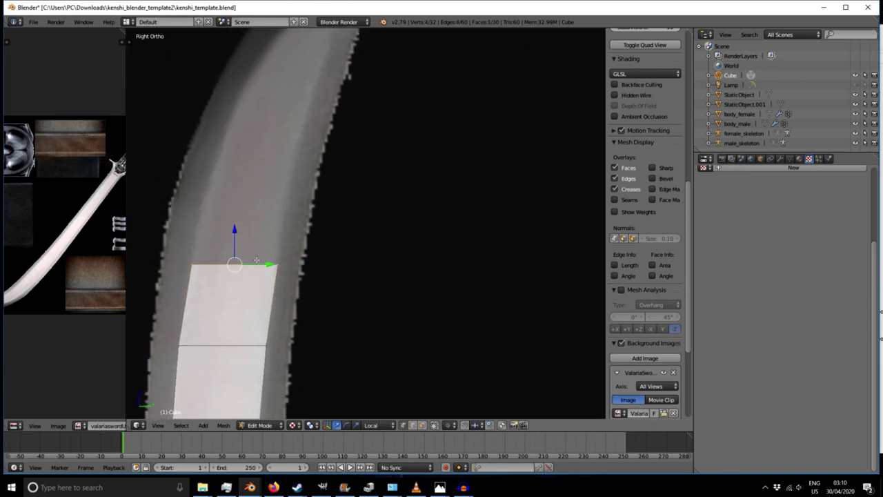
key("e")
left_click(273, 208)
left_click_drag(271, 196, 248, 196)
right_click(204, 193)
right_click(203, 196, "shift")
- Select the blade's end, extrude the next segment upward, and shift it along local Y to follow the curve
middle_click_drag(294, 165, 241, 229, "shift")
key("b")
left_click_drag(148, 239, 254, 297)
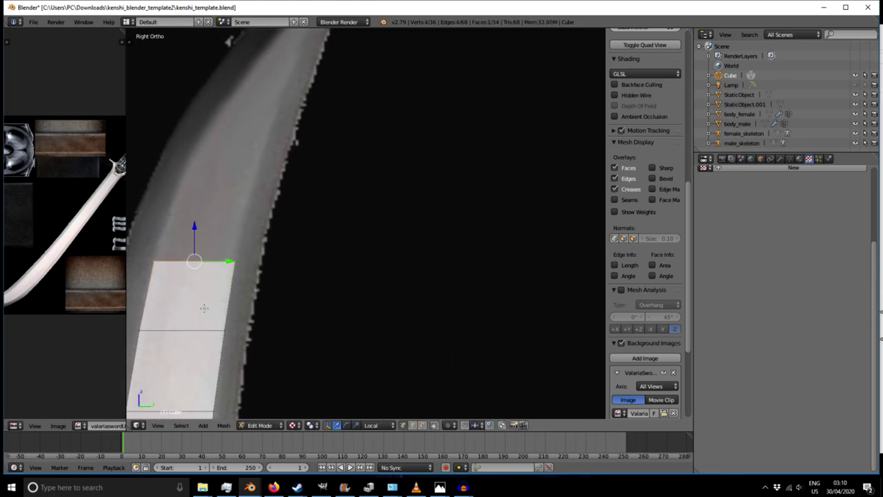
key("e")
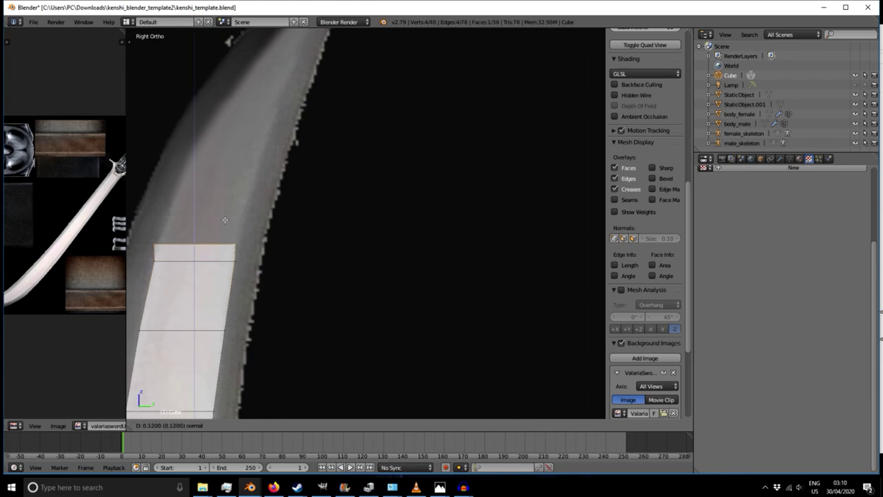
left_click(231, 200)
left_click_drag(228, 203, 239, 204)
- Adjust the new end's -Y edge to the reference and select its +Y edge
right_click(167, 204)
key("b")
left_click_drag(178, 193, 212, 203)
middle_click_drag(248, 187, 244, 241, "shift")
right_click(250, 256)
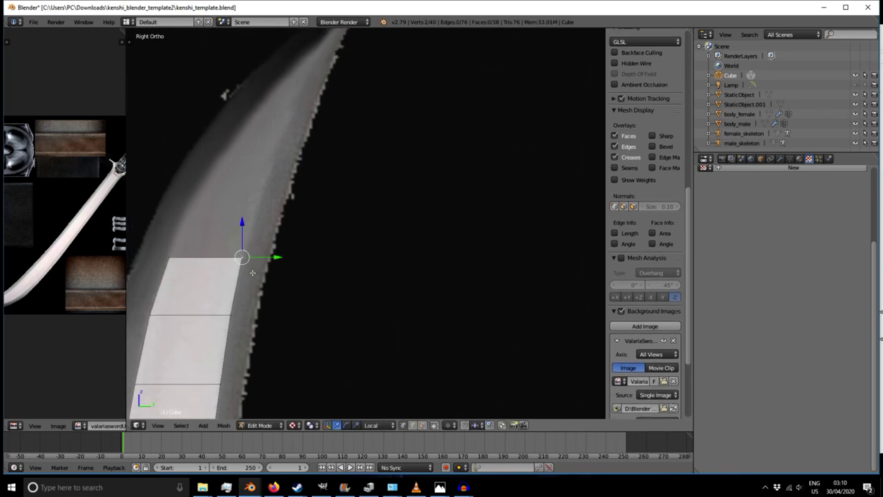
- Extrude another segment upward from the blade's end and offset it toward +Y along the curve
right_click(198, 285)
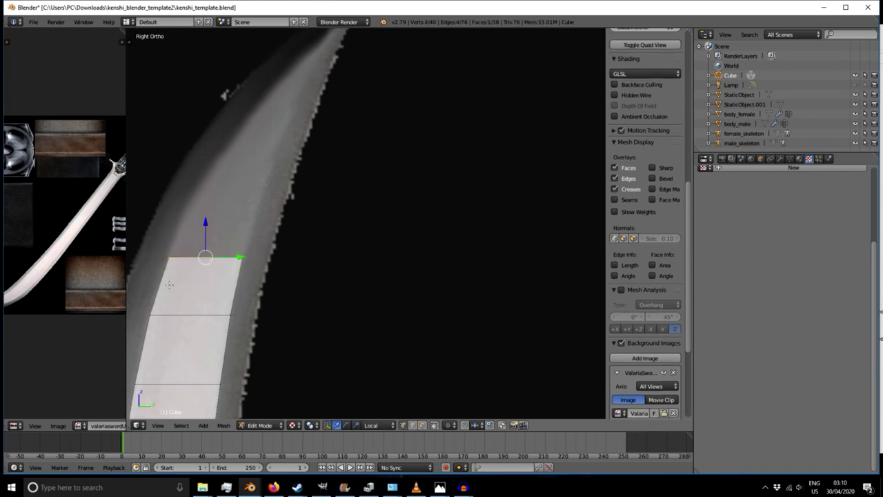
key("e")
left_click(199, 216)
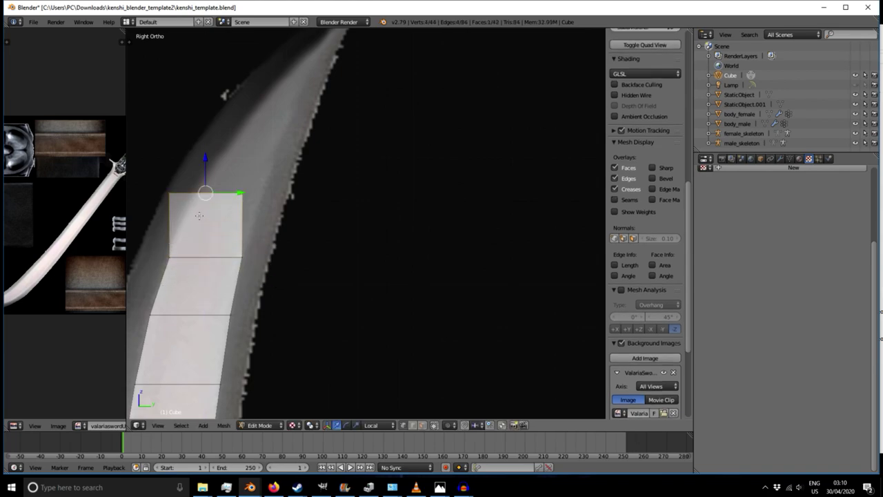
key("g")
left_click(260, 192)
- Move the -Y edge of the new end about 0.04 along local Y to narrow the blade
right_click(189, 193)
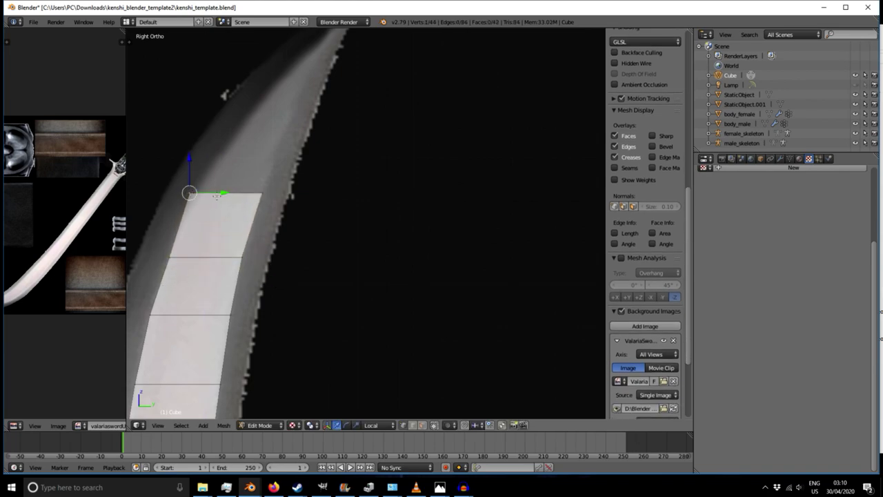
key("g")
key("y")
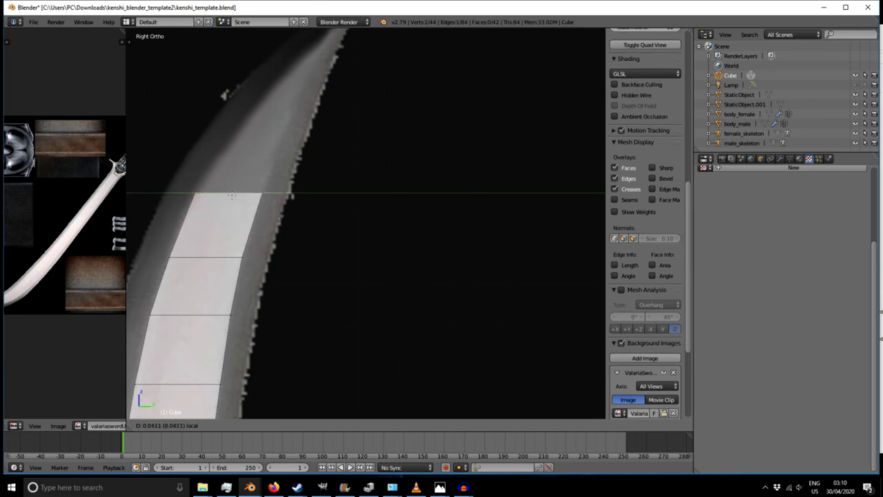
left_click(232, 195)
- Select the whole blade end and move it down along the curve to shorten the last segment
key("b")
left_click_drag(191, 174, 269, 217)
key("g")
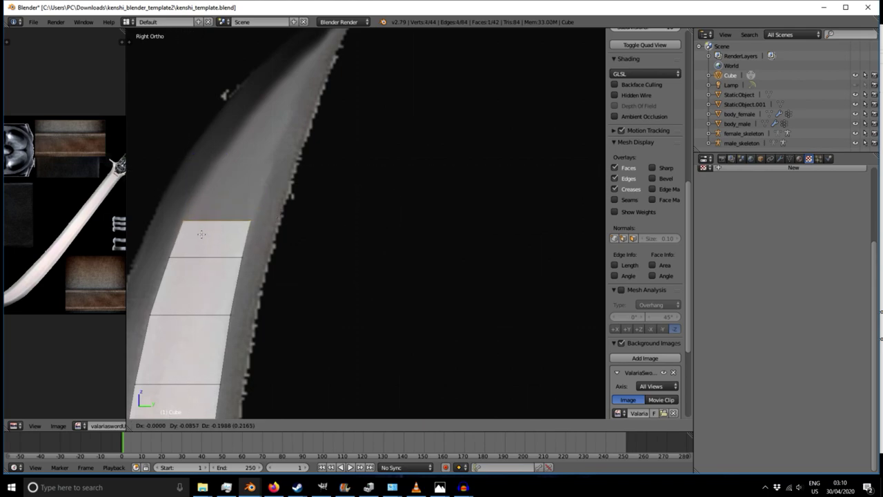
left_click(203, 238)
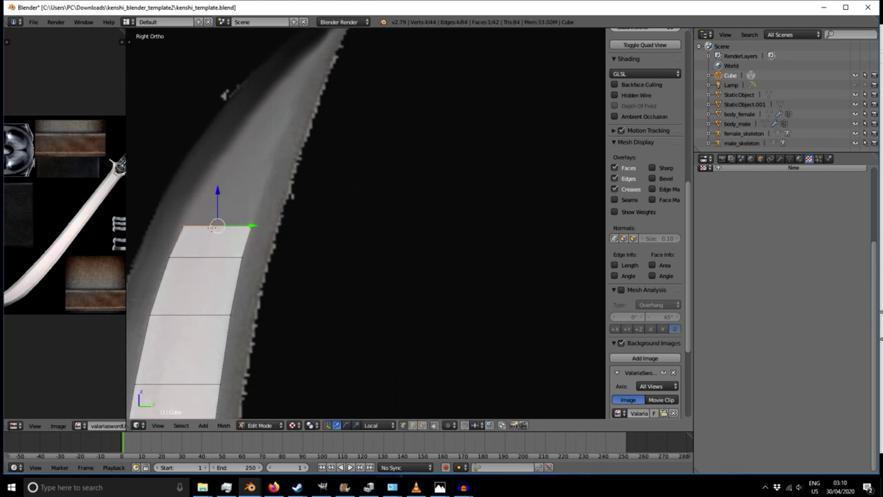
key("g")
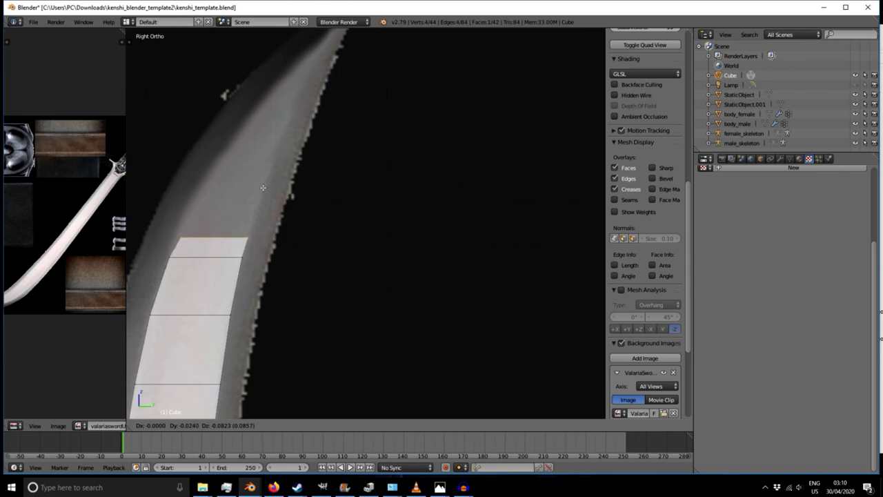
left_click(262, 188)
- Raise the end's -Y edge to tilt the end face, then nudge the whole end onto the reference
right_click(177, 238)
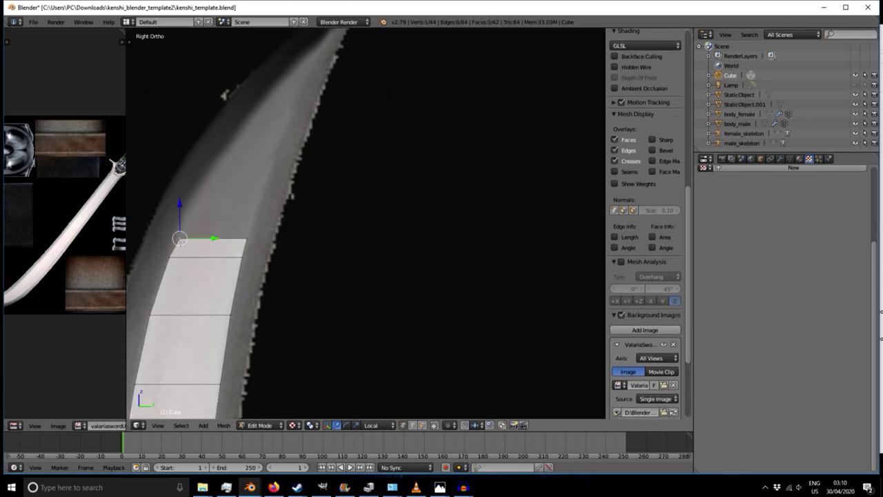
key("b")
left_click_drag(172, 233, 199, 249)
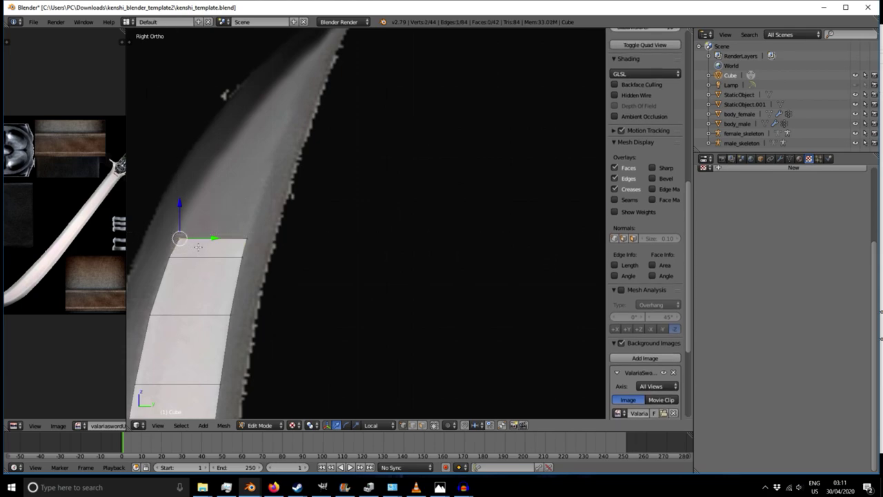
key("g")
left_click(196, 240)
key("b")
left_click_drag(172, 214, 262, 239)
key("g")
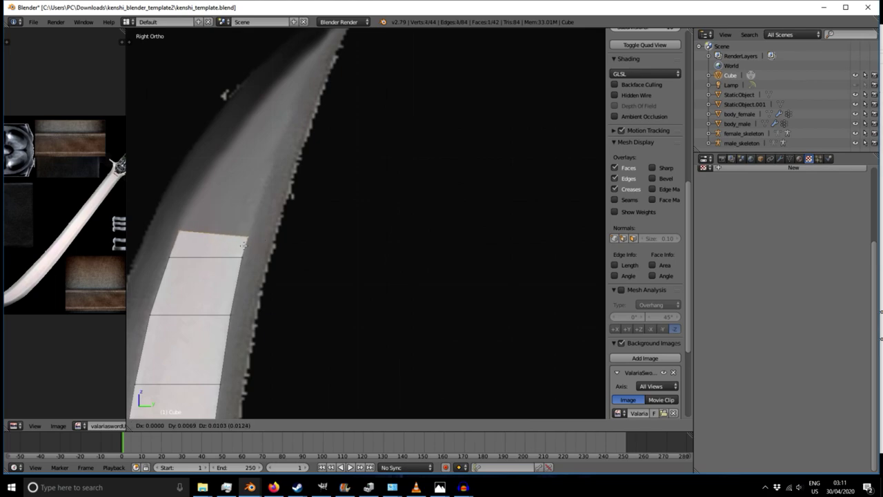
left_click(244, 245)
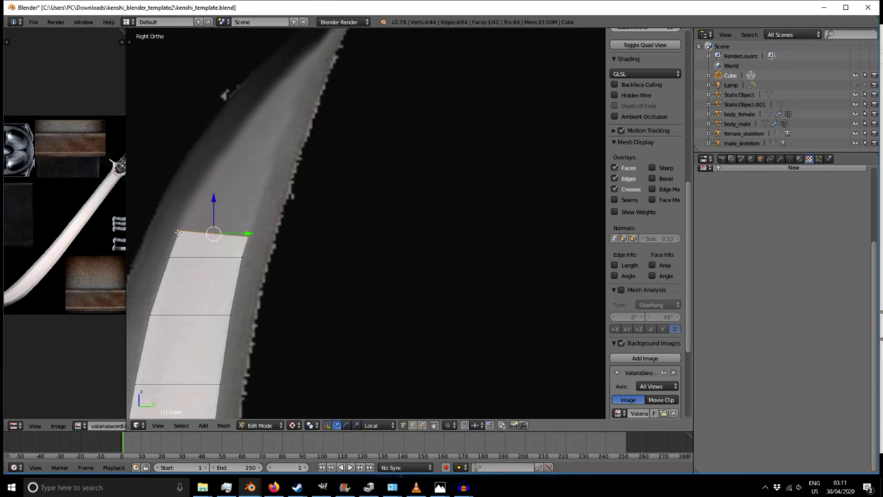
- Extrude a short segment from the tilted end and nudge its -Y edge toward +Y to fit the reference
key("e")
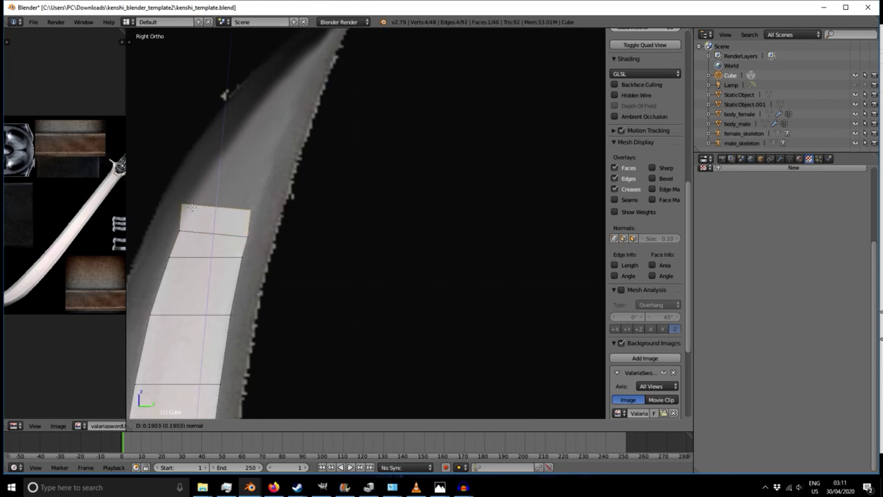
left_click(185, 203)
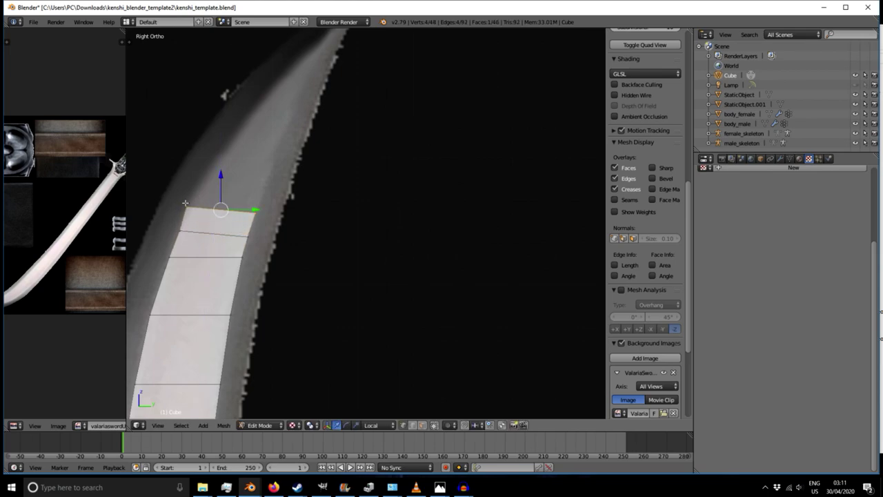
right_click(185, 203)
key("b")
left_click_drag(178, 197, 198, 216)
key("g")
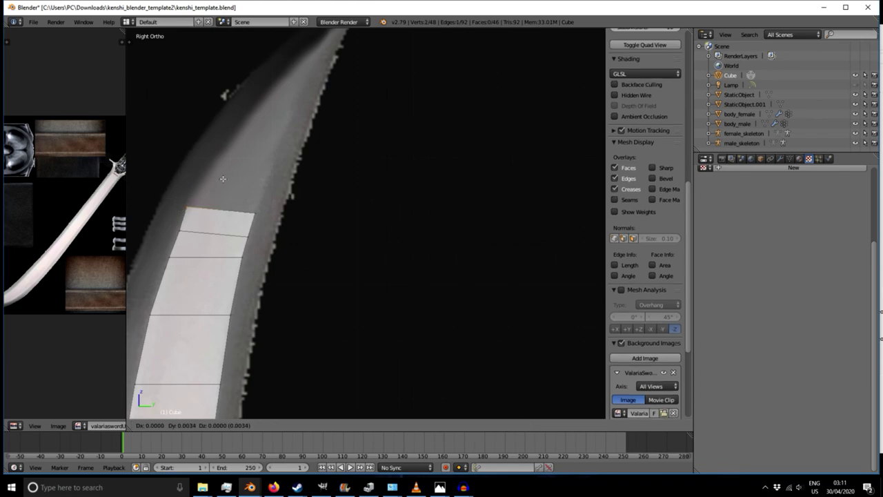
left_click(225, 180)
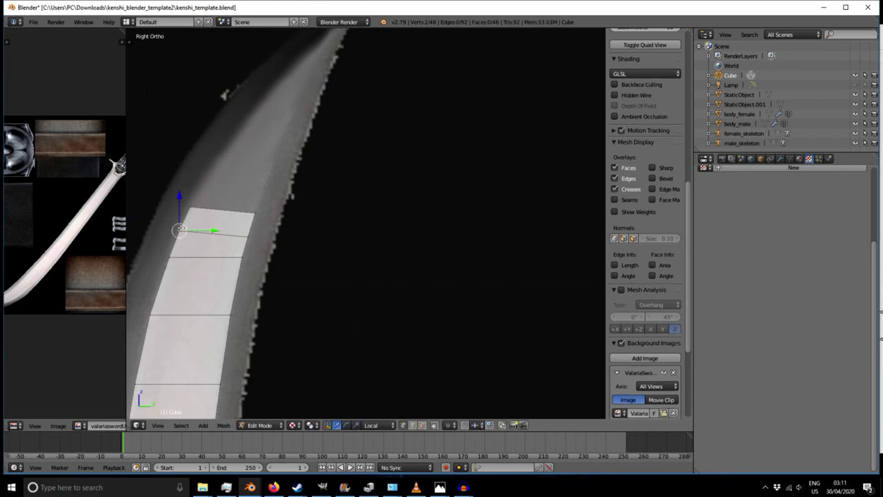
- Fine-tune the -Y edge of the loop just below the blade's end and check the lower -Y edges
right_click(180, 232)
key("g")
left_click(183, 233)
right_click(172, 265)
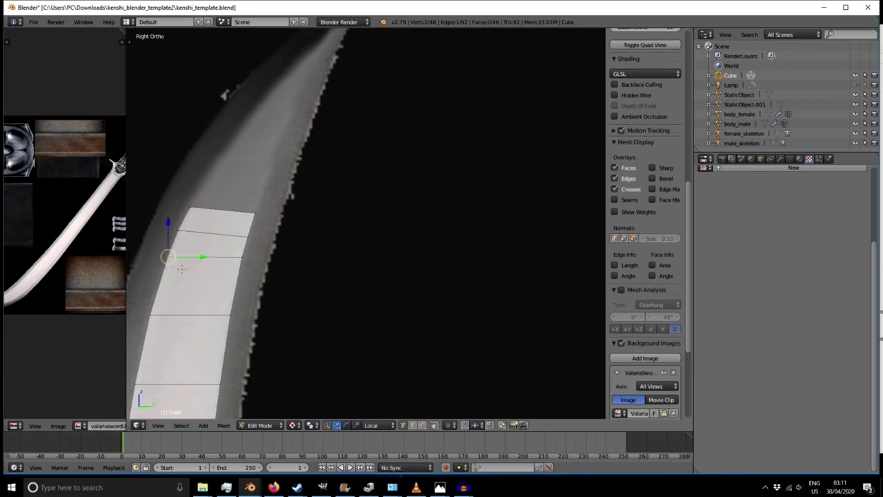
right_click(151, 316)
- Lower the +Y edge of the blade's end slightly to tilt the end face further
right_click(190, 205)
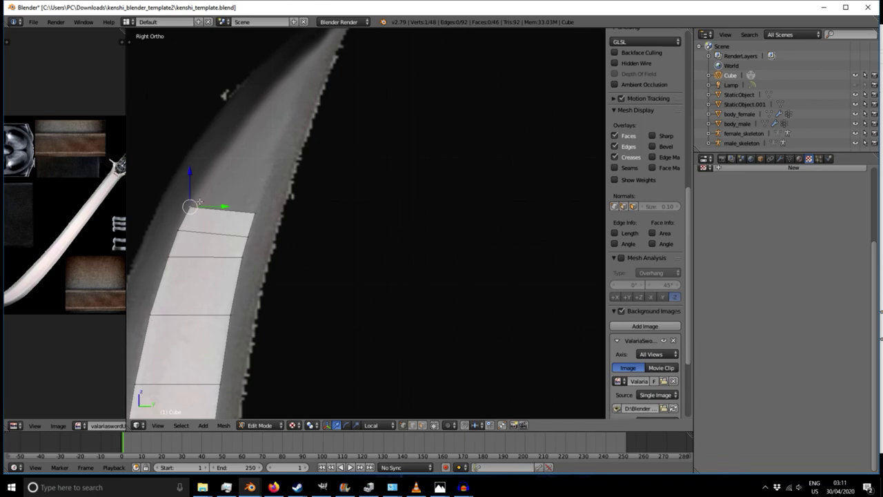
right_click(207, 217, "shift")
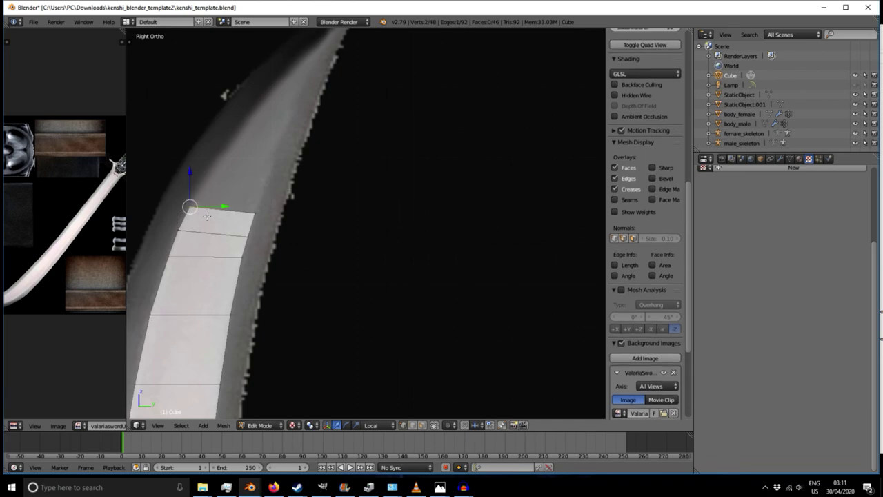
right_click(254, 213, "shift")
key("g")
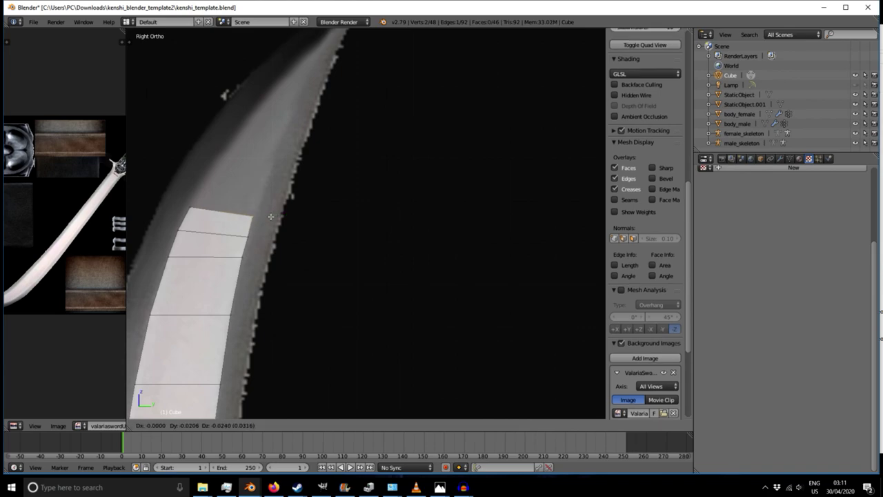
left_click(273, 216)
- Extrude one more segment from the tilted end and move it down and toward +Y along the curve
right_click(216, 216)
key("e")
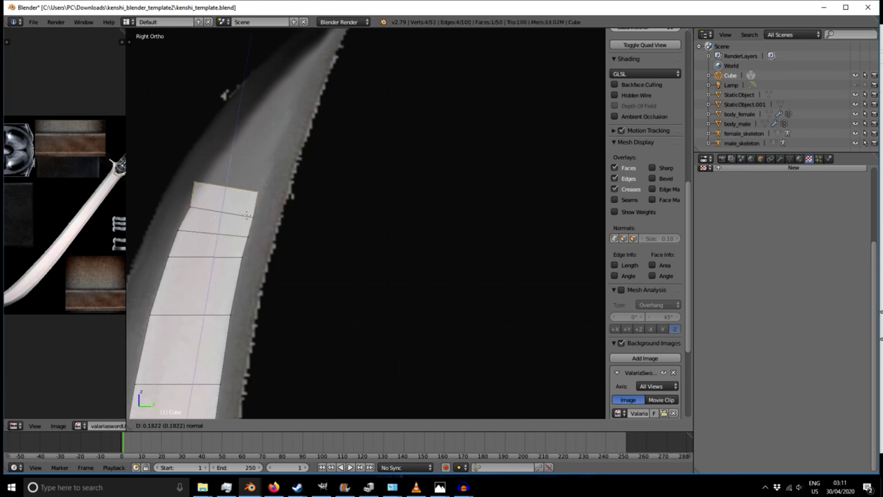
left_click(262, 159)
key("g")
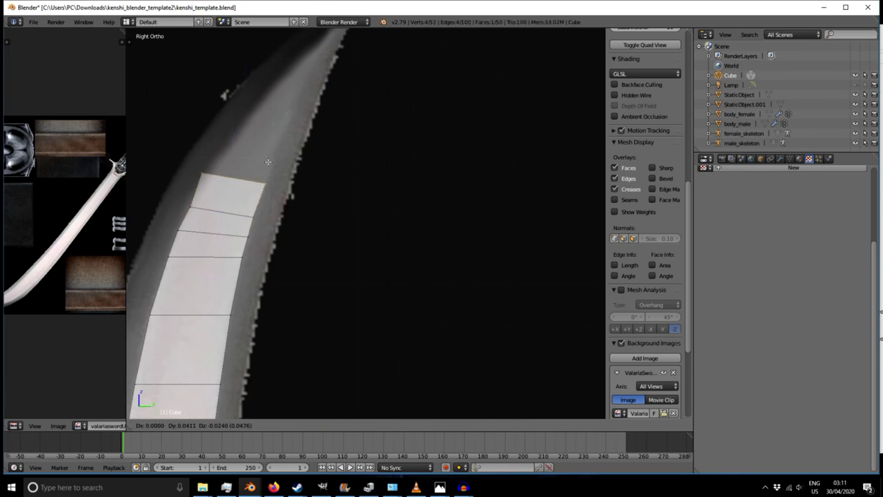
key("z")
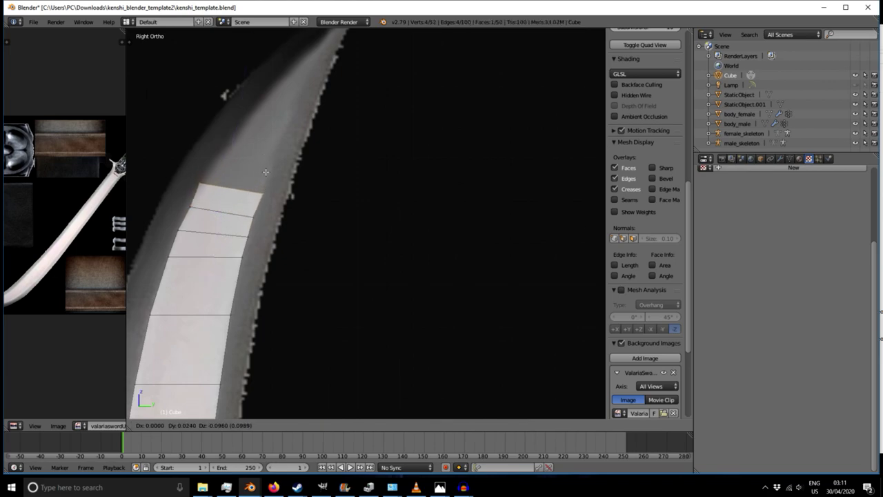
left_click(262, 175)
- Adjust the -Y edge and the +Y edge of the newest end to match the blade's outline
right_click(198, 188)
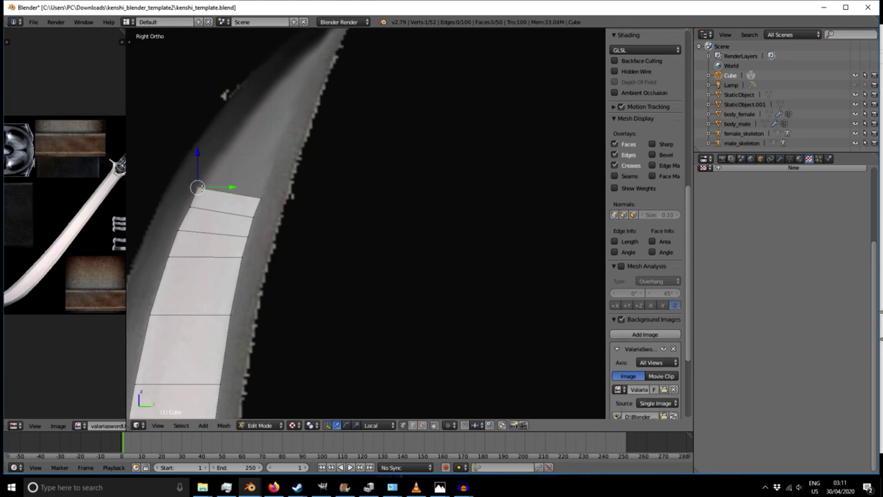
key("g")
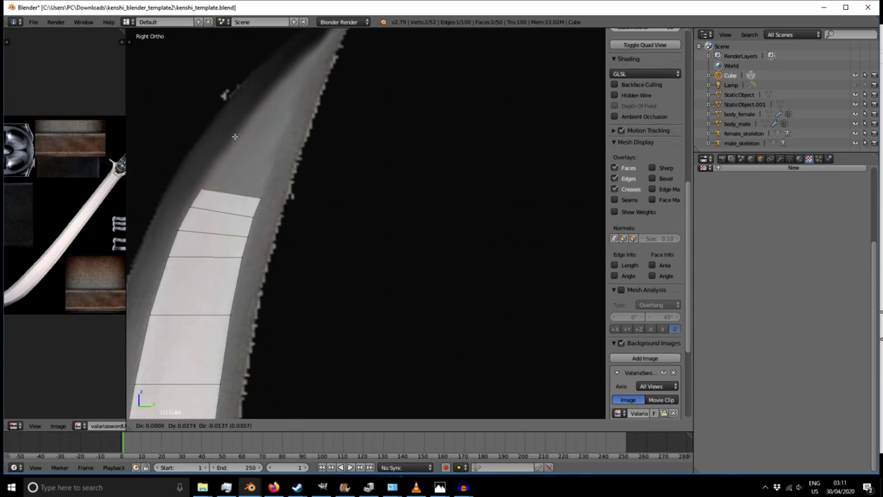
left_click(235, 137)
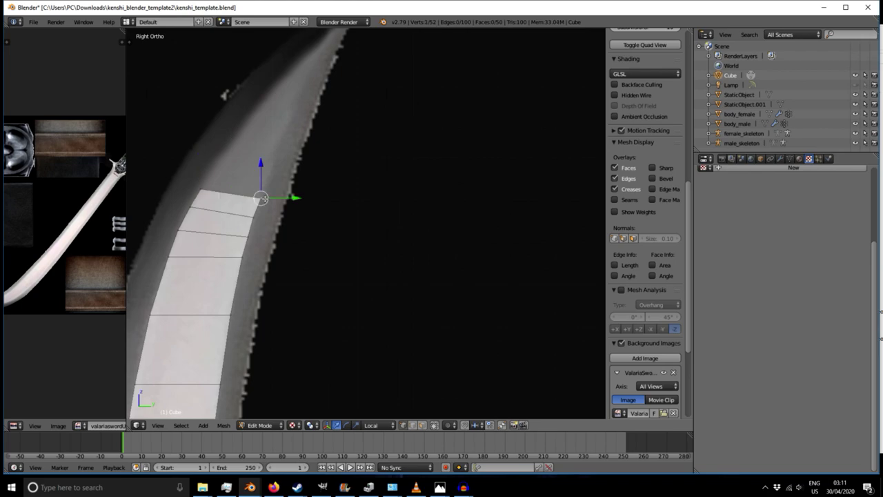
right_click(262, 199)
key("g")
left_click(272, 189)
- Extrude the next segment from the blade's end and lower it about 0.13 along local Z
key("e")
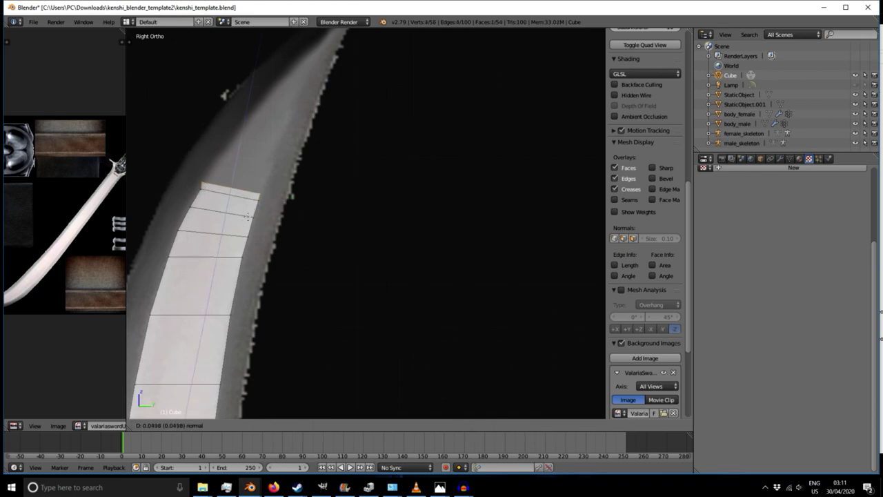
left_click(273, 163)
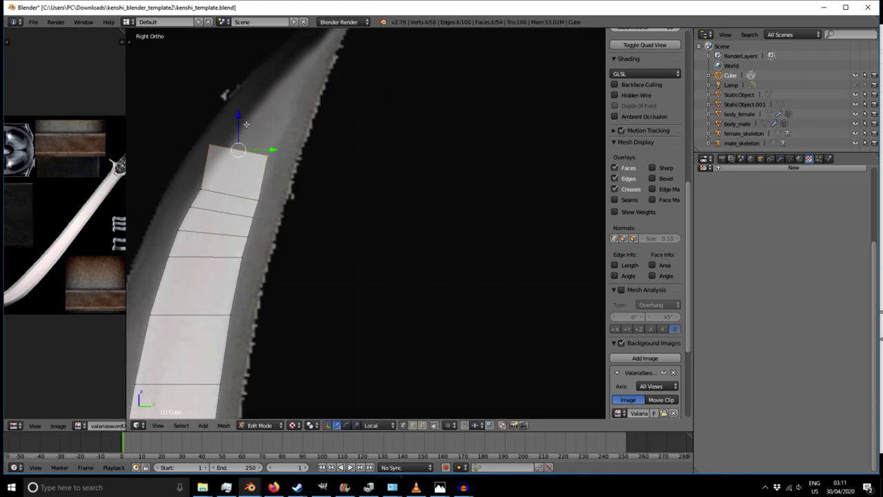
key("g")
key("z")
key("z")
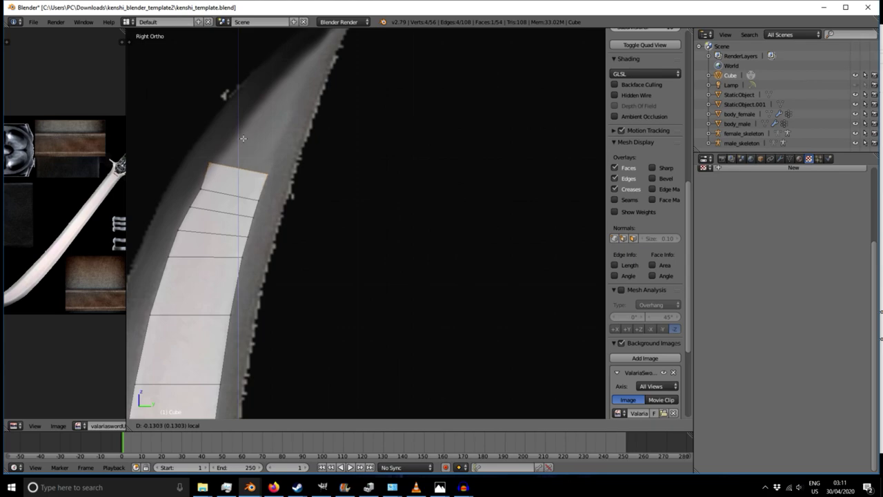
left_click(243, 138)
- Shift the new end's -Y edge about 0.04 toward +Y to follow the curve, and select its +Y edge
right_click(211, 165)
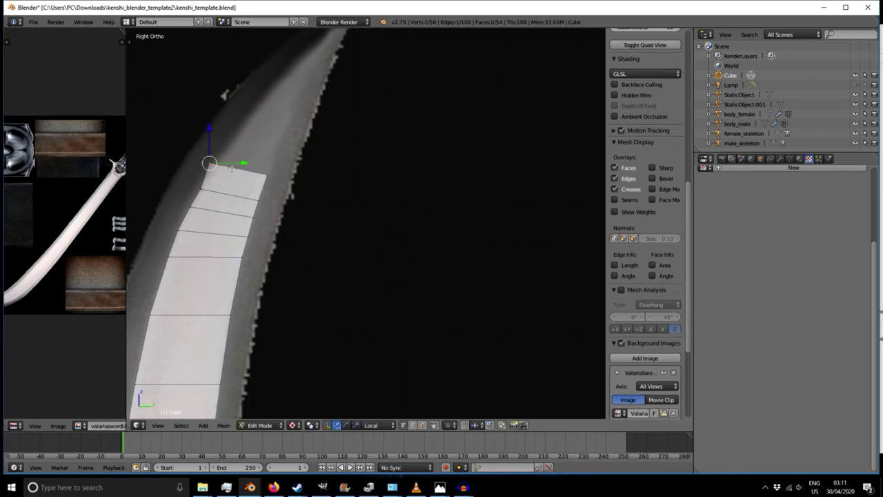
key("g")
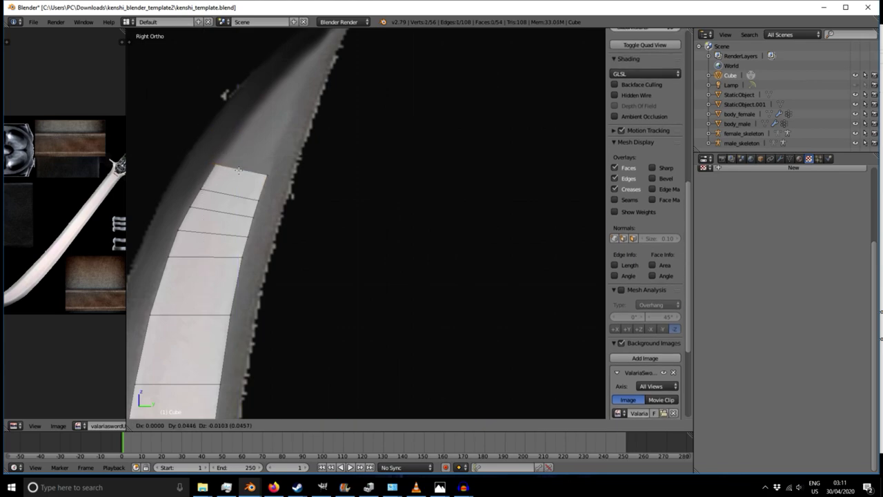
left_click(239, 171)
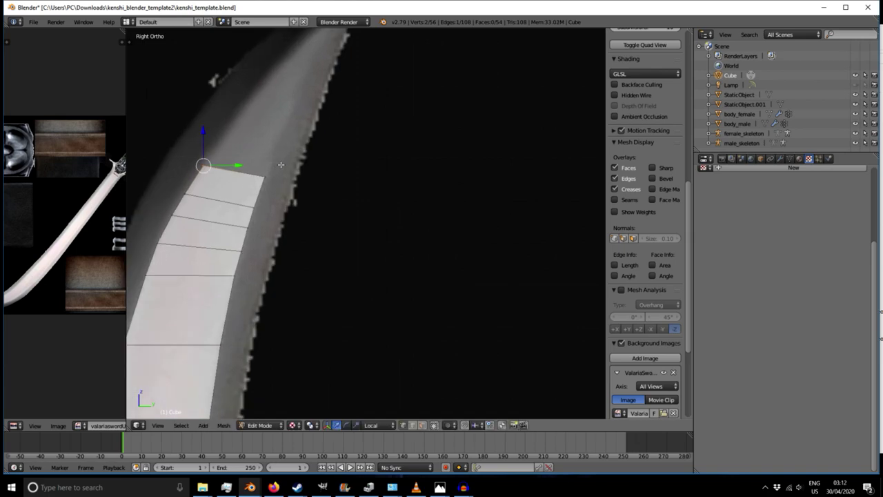
scroll(279, 164, "down", 2)
right_click(269, 171)
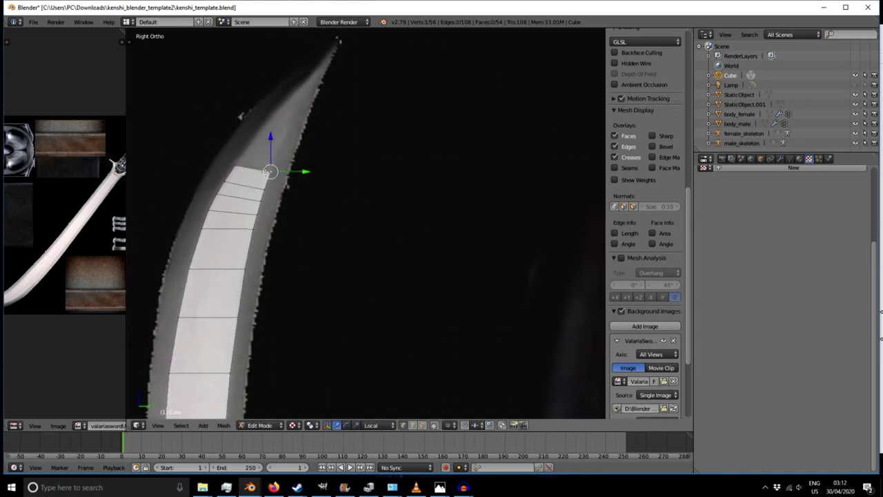
- Extrude the next blade segment from the selected end and place it farther up along the curve toward the tip
key("b")
left_click_drag(229, 151, 280, 172)
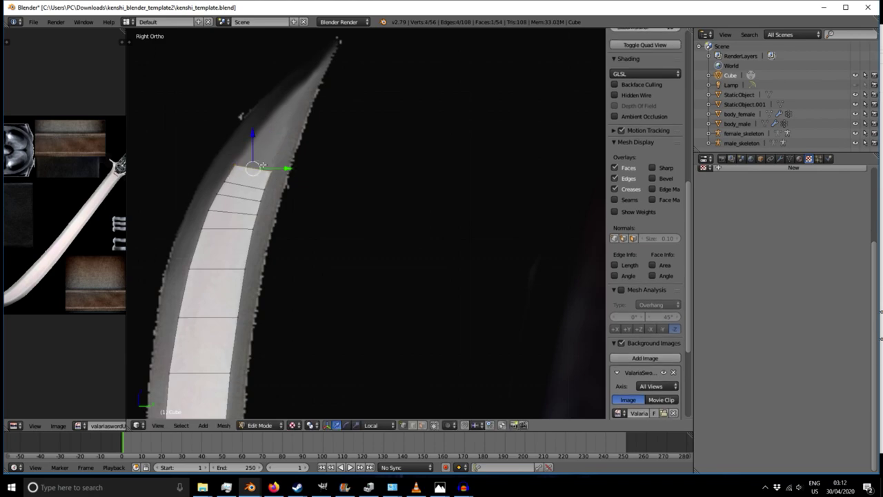
key("e")
left_click(283, 140)
key("g")
- Move the new end's -Y edge about 0.05 toward +Y and slightly down to follow the blade's outline
right_click(245, 131)
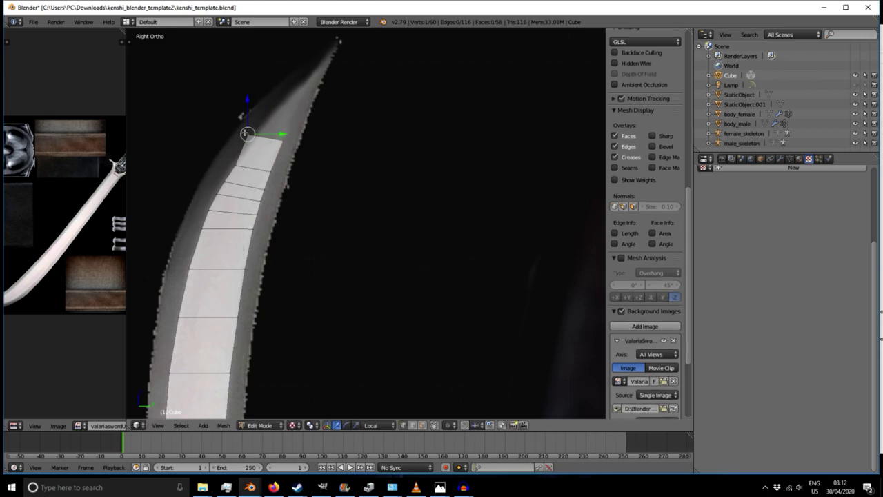
key("b")
left_click_drag(240, 129, 258, 139)
key("g")
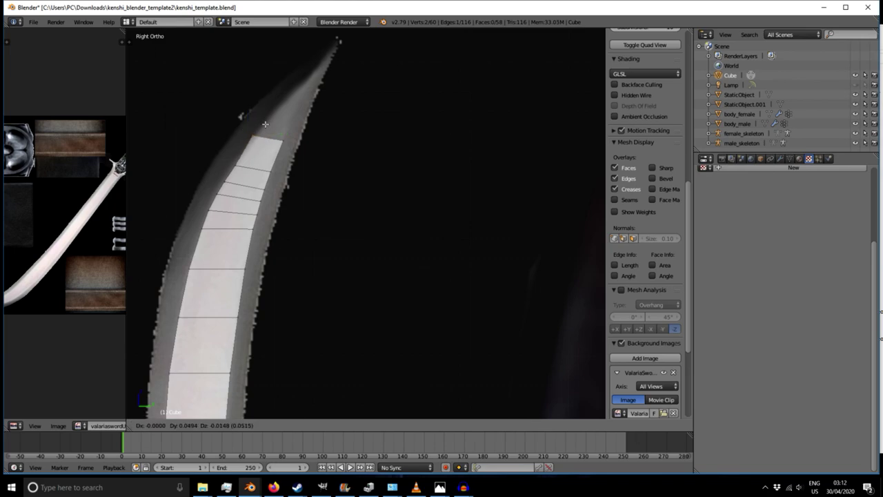
left_click(267, 125)
- Nudge the -Y edges of the second and third loops below the end to smooth the blade's curve
right_click(239, 170)
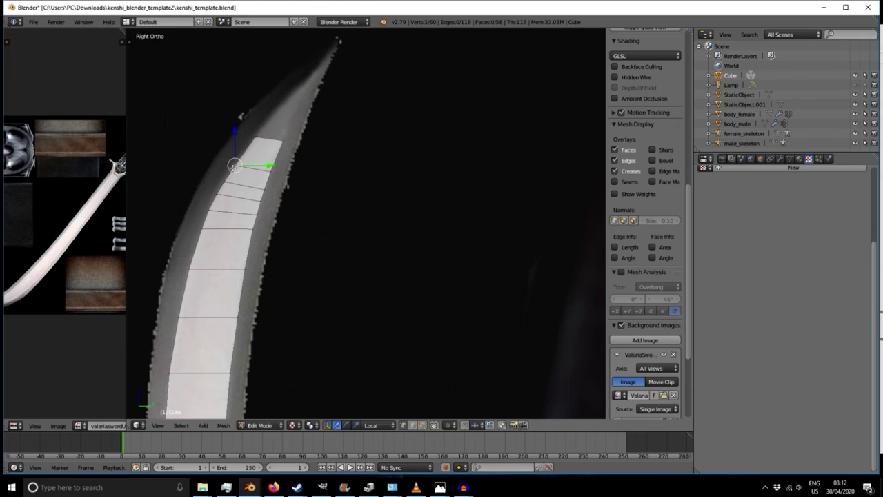
key("b")
left_click_drag(233, 158, 240, 191)
right_click(222, 180)
key("b")
key("g")
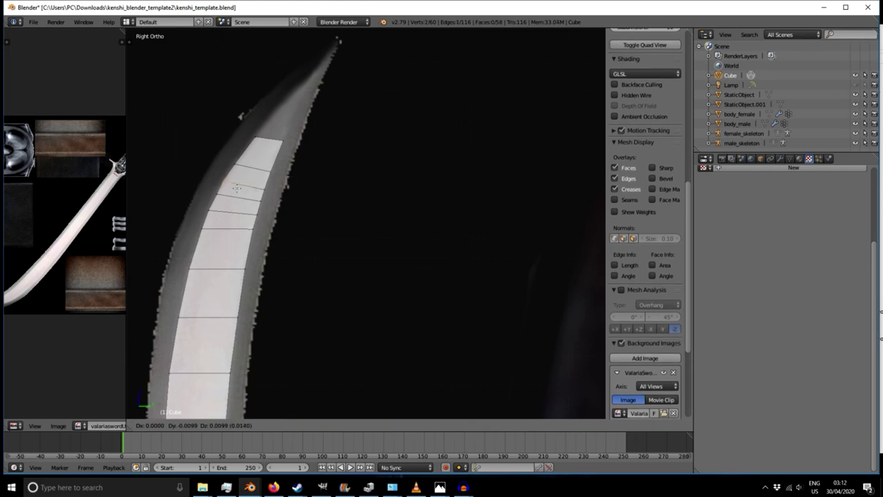
left_click(231, 191)
key("g")
left_click(225, 202)
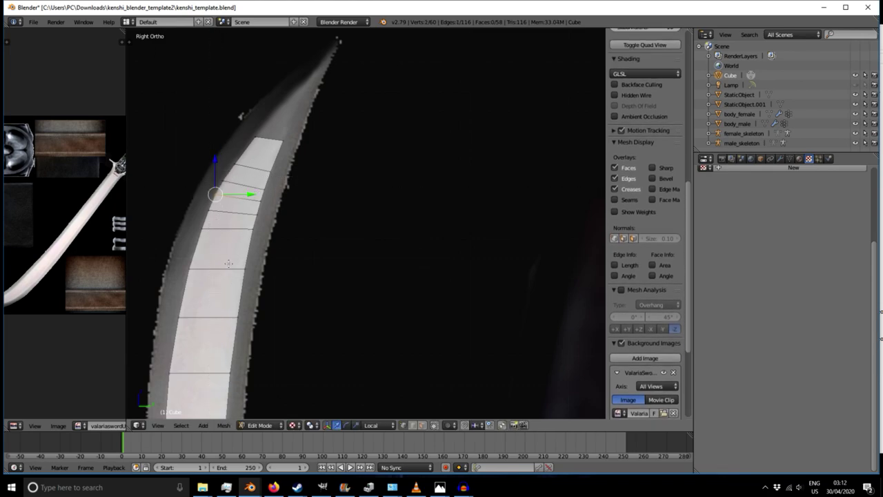
- Fine-tune the position of the newest end's -Y edge so it lines up with the curve
right_click(254, 139)
key("b")
left_click_drag(250, 131, 261, 148)
key("g")
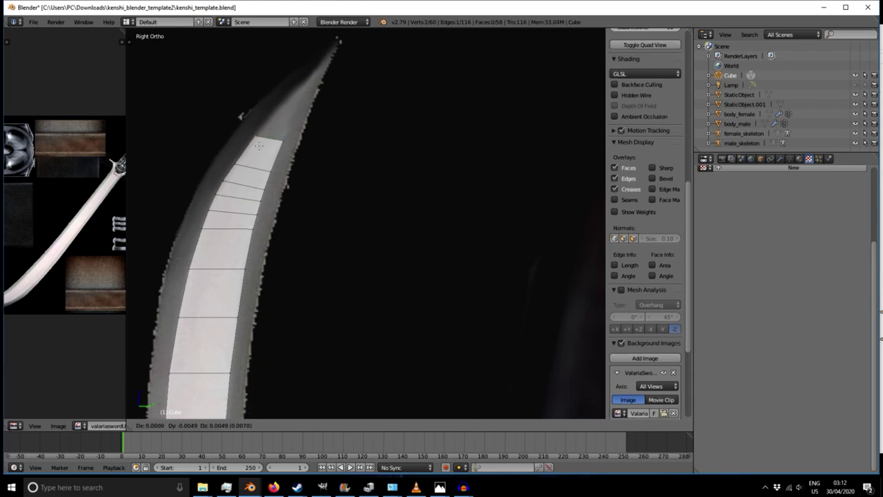
left_click(241, 170)
- Extrude another segment from the blade's end toward the tip and shift it toward +Y along the curve
middle_click_drag(356, 135, 324, 196, "shift")
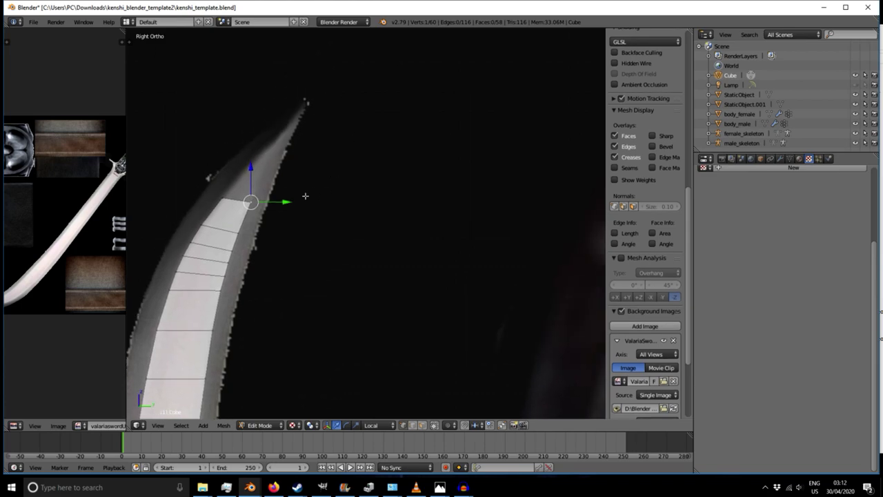
scroll(277, 194, "up", 3)
key("b")
left_click_drag(173, 190, 225, 205)
key("e")
left_click(224, 172)
left_click_drag(241, 172, 246, 176)
left_click(252, 176)
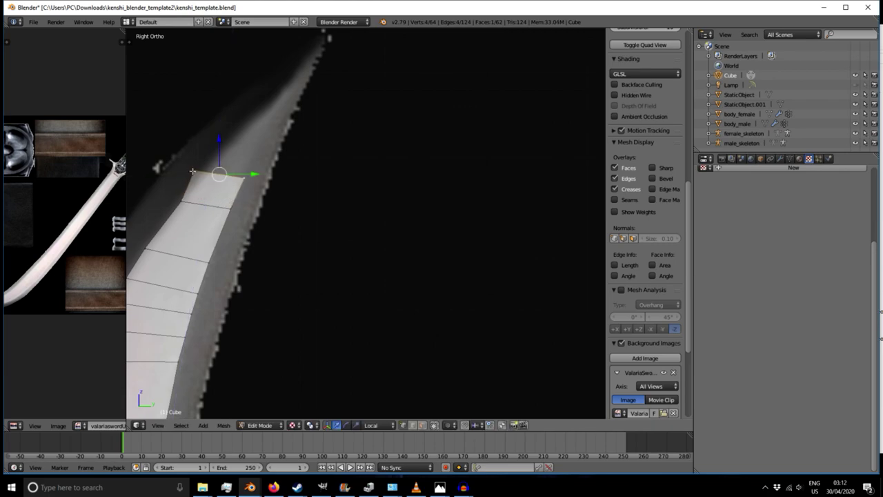
- Scale down the newest end of the blade to narrow it toward the tip
right_click(194, 171)
key("b")
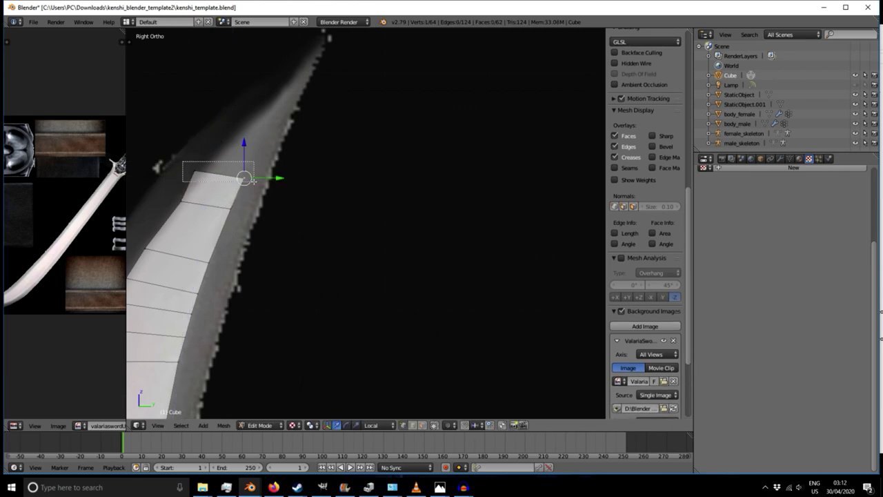
left_click_drag(189, 163, 310, 189)
key("s")
left_click(299, 174)
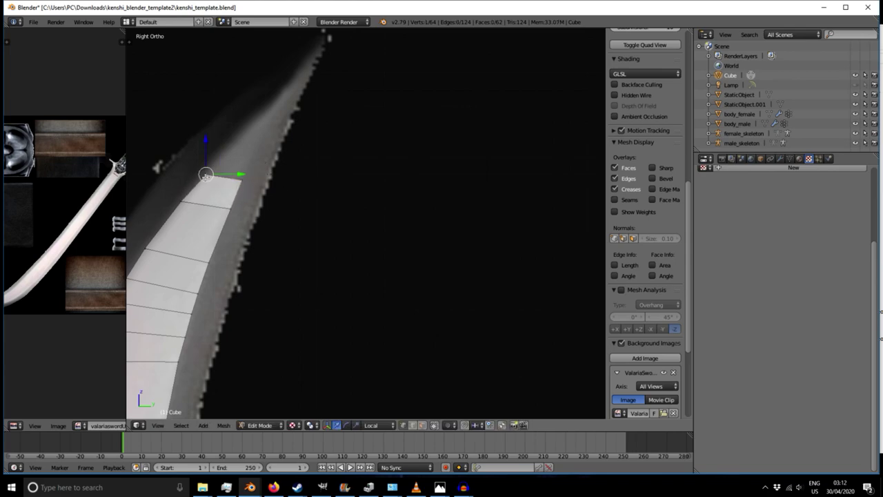
- Adjust the narrowed end's -Y edge to fit the blade's outline
right_click(205, 177)
key("b")
left_click_drag(189, 164, 218, 190)
key("g")
left_click(238, 146)
- Extrude one more segment from the narrowed end upward toward the blade's tip
right_click(257, 182)
key("b")
left_click_drag(187, 163, 256, 182)
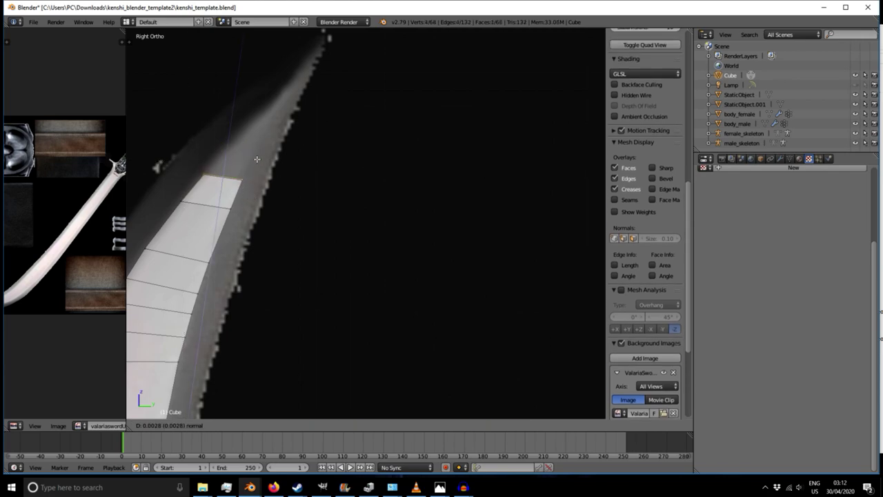
key("g")
left_click(280, 122)
- Shift the new end about 0.11 along local Y toward the tip and scale it down
left_click_drag(265, 136, 285, 139)
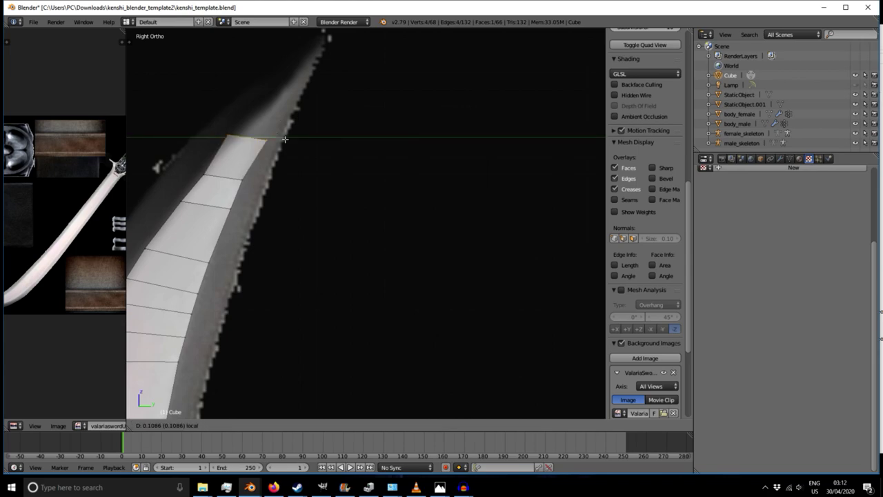
left_click(283, 139)
key("s")
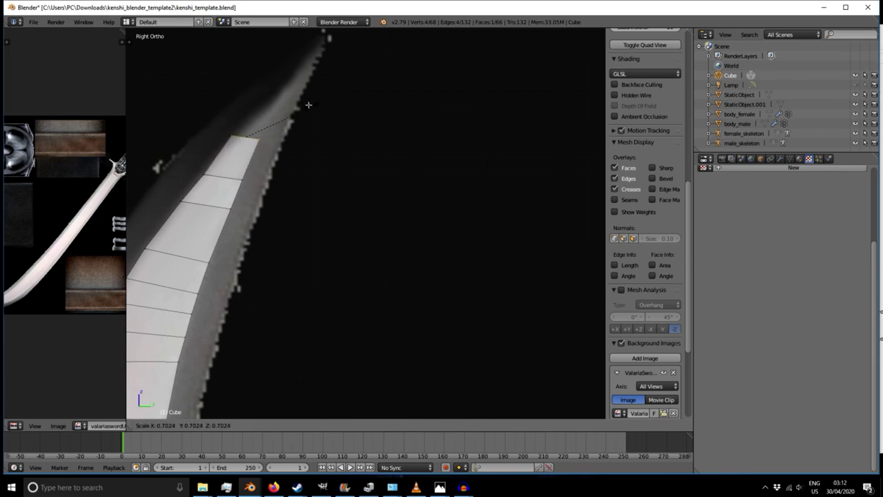
left_click(264, 102)
- Select the lower faces along the blade's narrow -Y side, starting from the base
middle_click_drag(337, 148, 274, 122)
right_click(276, 267)
middle_click_drag(276, 267, 351, 278)
right_click(294, 274, "shift")
right_click(284, 264, "shift")
right_click(293, 233, "shift")
right_click(288, 231, "shift")
right_click(290, 185, "shift")
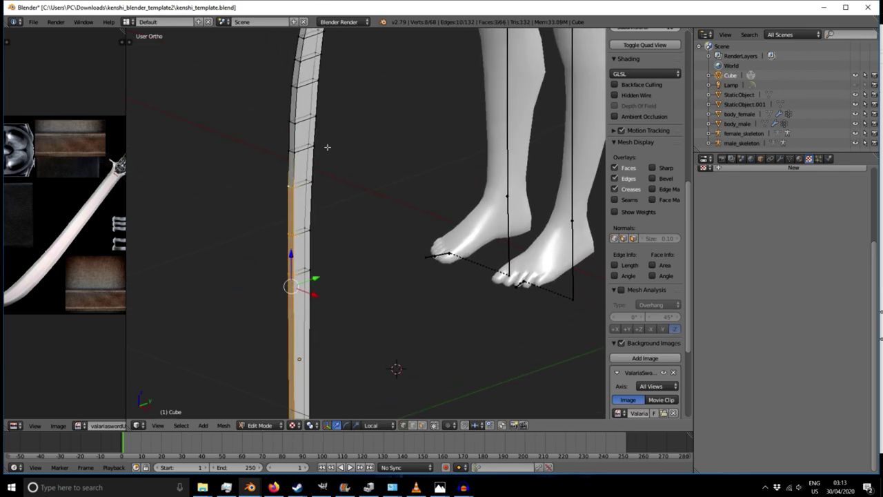
- Extend the selection over the remaining -Y side faces up to the blade's tip
middle_click_drag(329, 142, 290, 268, "shift")
key("b")
left_click_drag(231, 215, 264, 301)
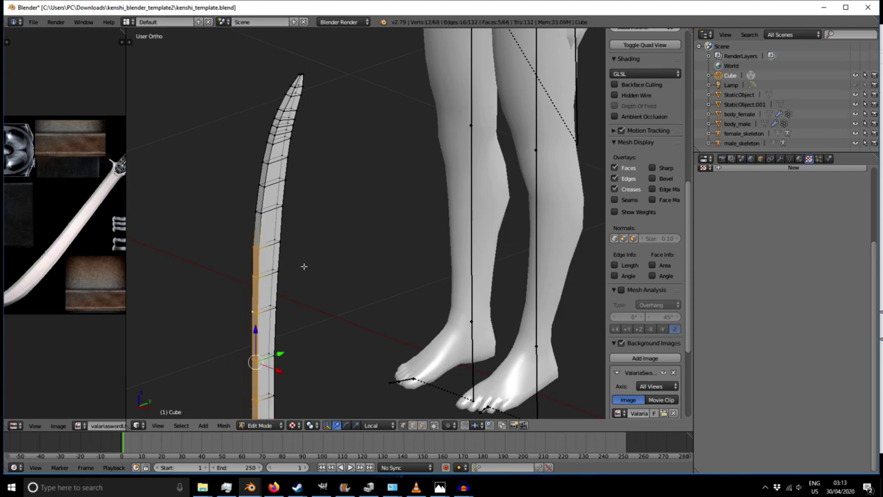
middle_click_drag(346, 214, 337, 301, "shift")
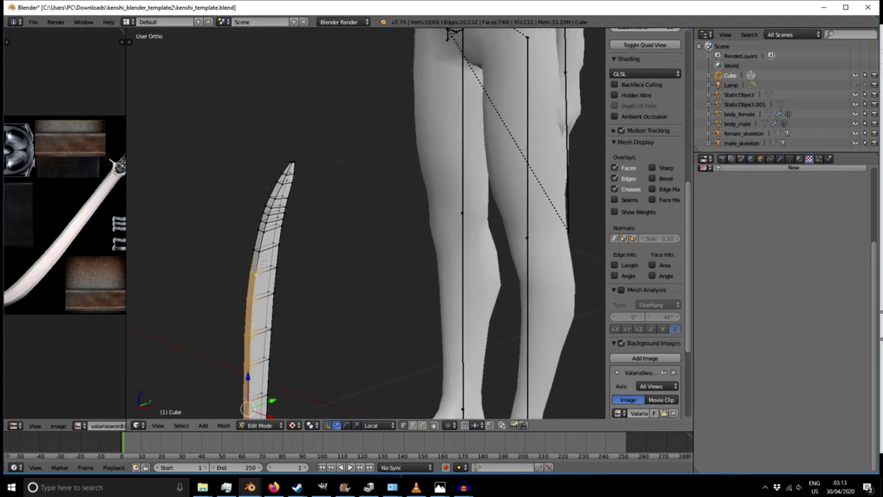
right_click(272, 216, "shift")
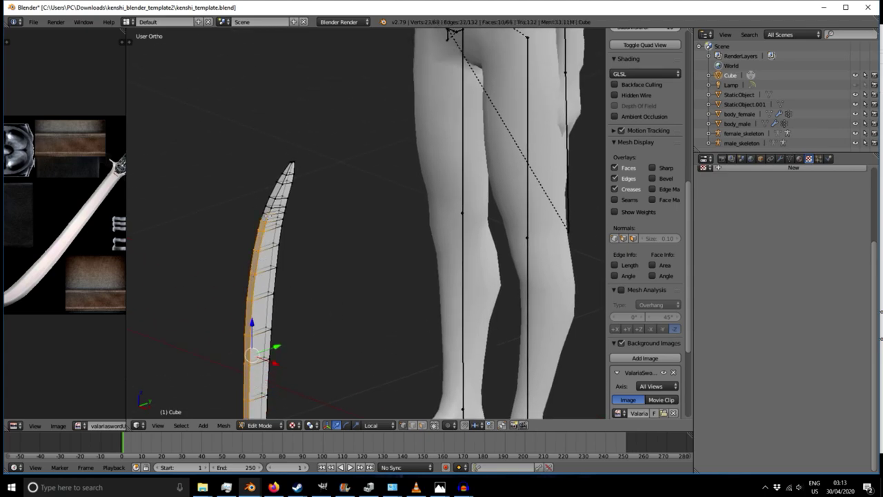
middle_click_drag(307, 197, 308, 150)
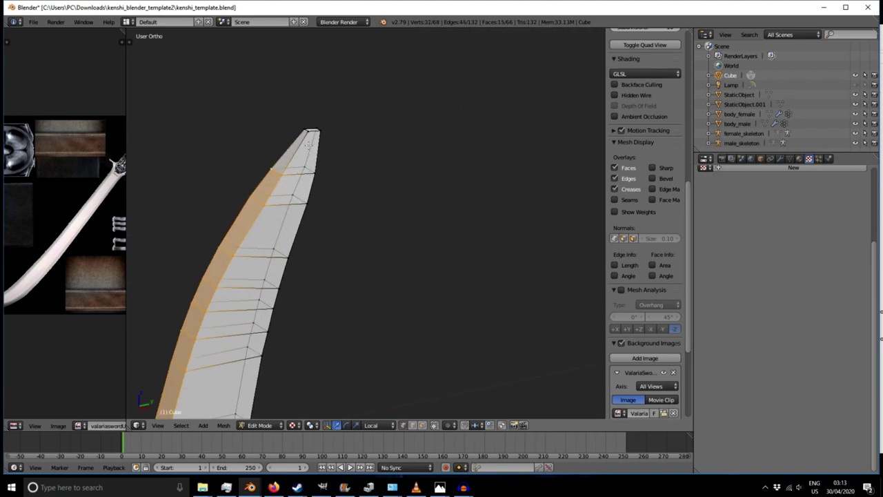
middle_click_drag(269, 258, 266, 176)
key("KP_1")
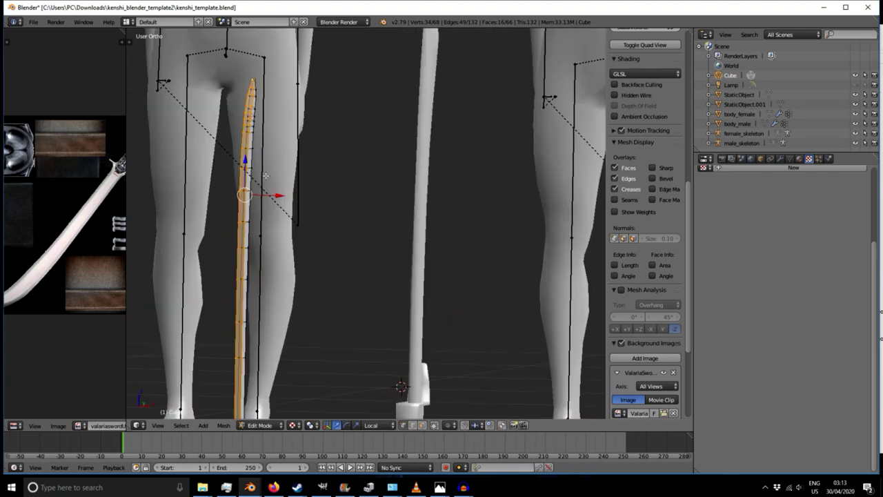
key("KP_3")
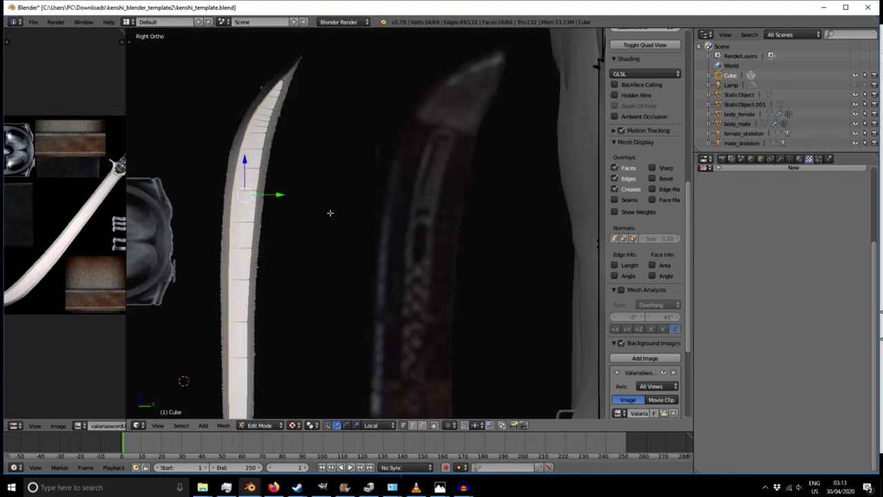
key("r")
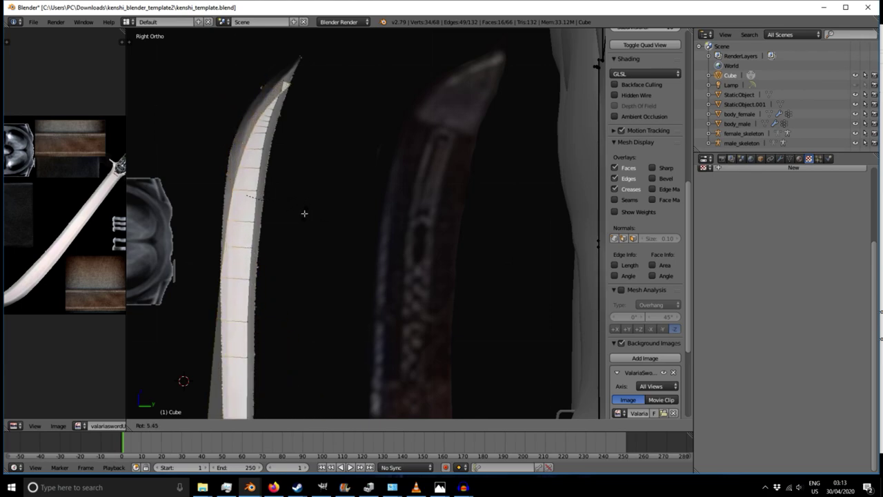
right_click(306, 193)
- Extrude the selected side faces about 0.15 outward toward the blade's -Y outline in the right side view
scroll(309, 268, "down", 5)
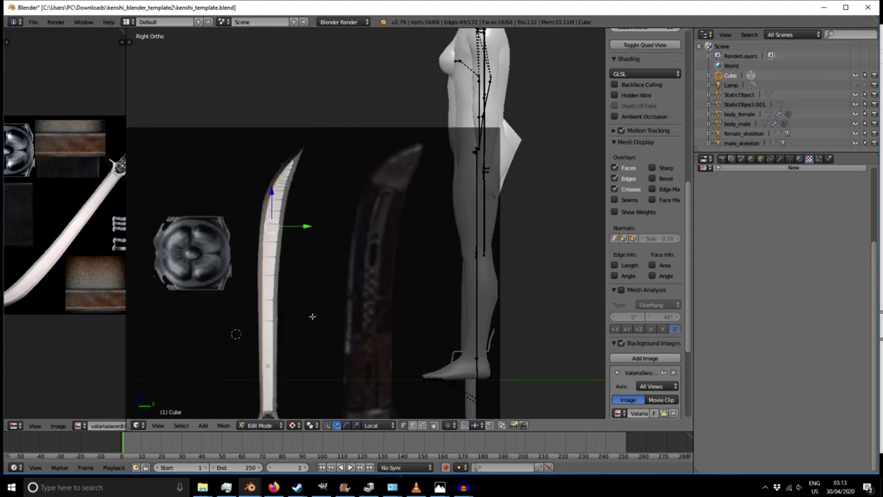
middle_click_drag(334, 223, 348, 310)
key("KP_1")
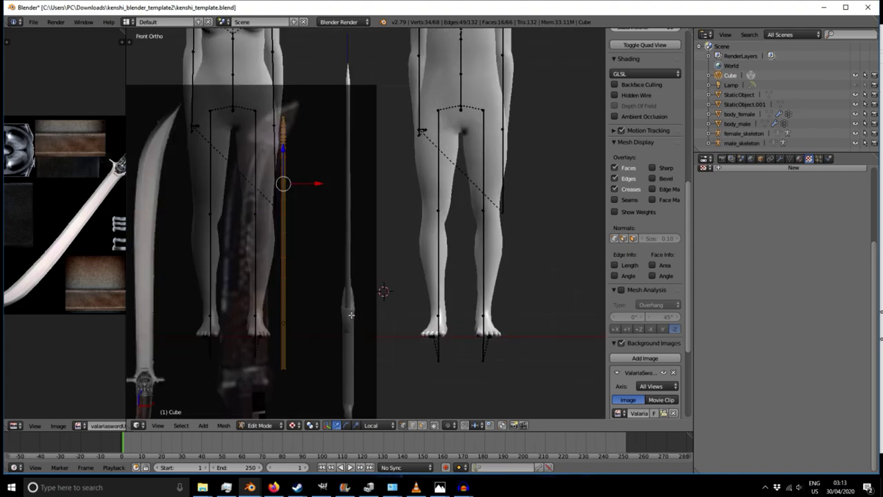
key("KP_3")
key("e")
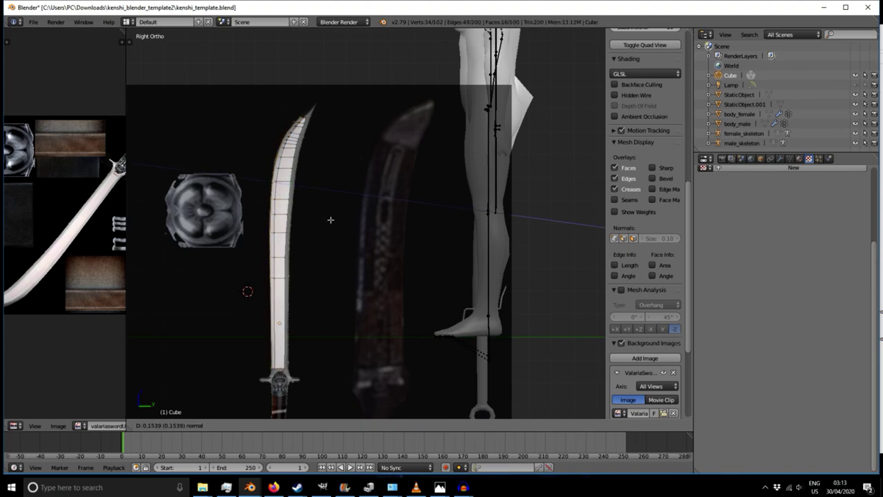
left_click(331, 219)
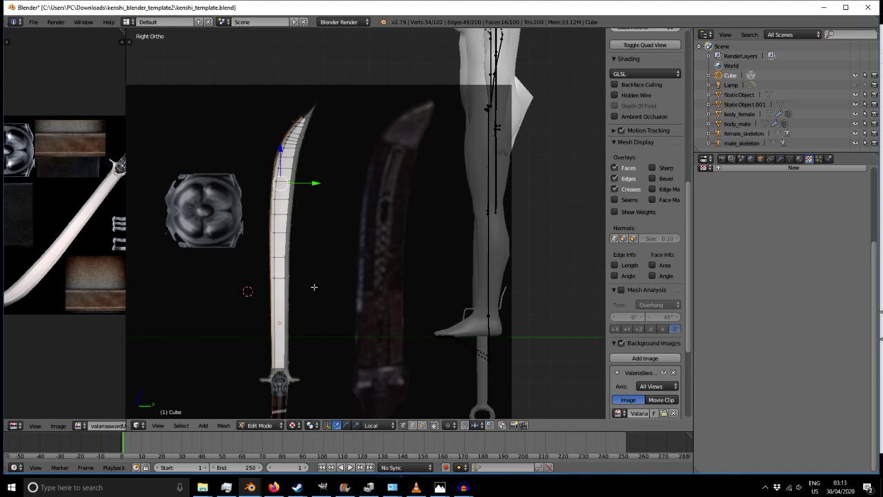
scroll(280, 345, "up", 8)
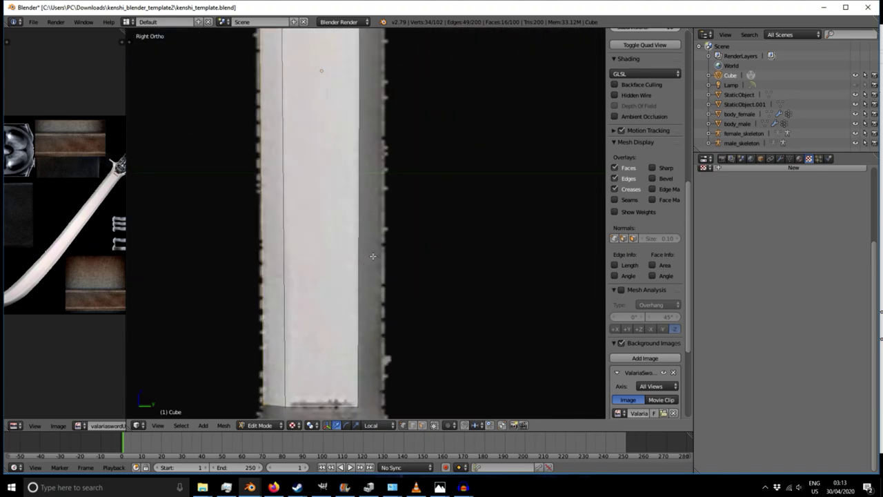
key("g")
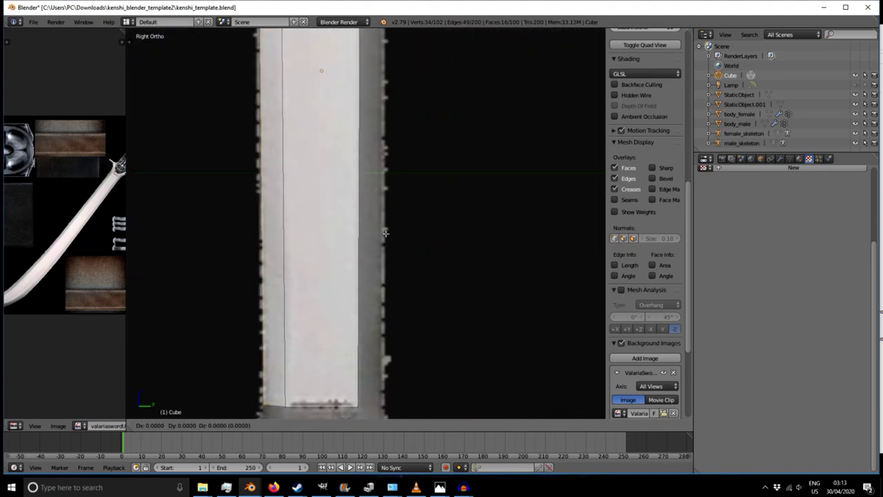
right_click(386, 233)
- Try to move the single outer -Y vertex of the lowest loop above the blade's base, and undo the move
scroll(374, 210, "down", 3)
middle_click_drag(356, 174, 368, 352, "shift")
middle_click_drag(409, 199, 407, 276, "shift")
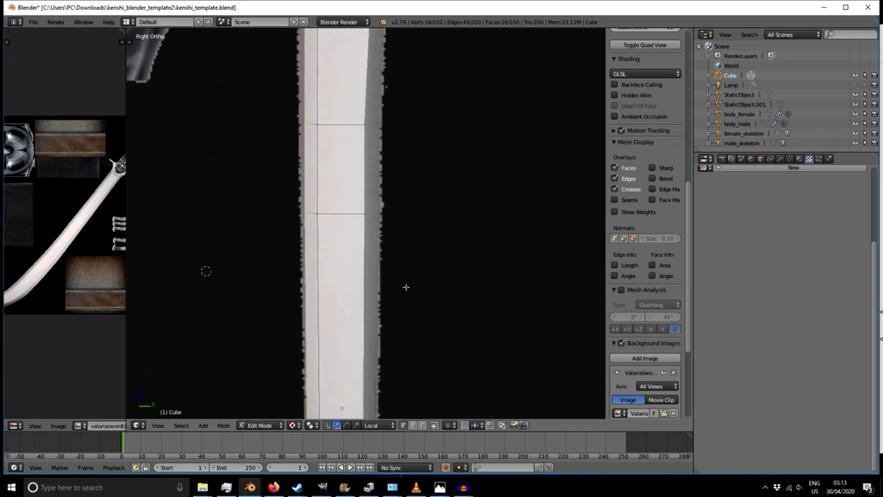
scroll(352, 262, "up", 3)
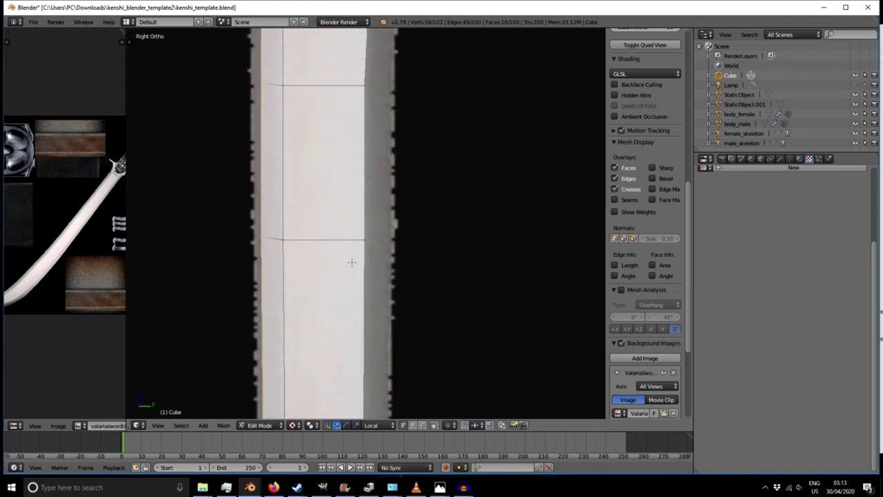
right_click(254, 240)
key("g")
left_click(269, 247)
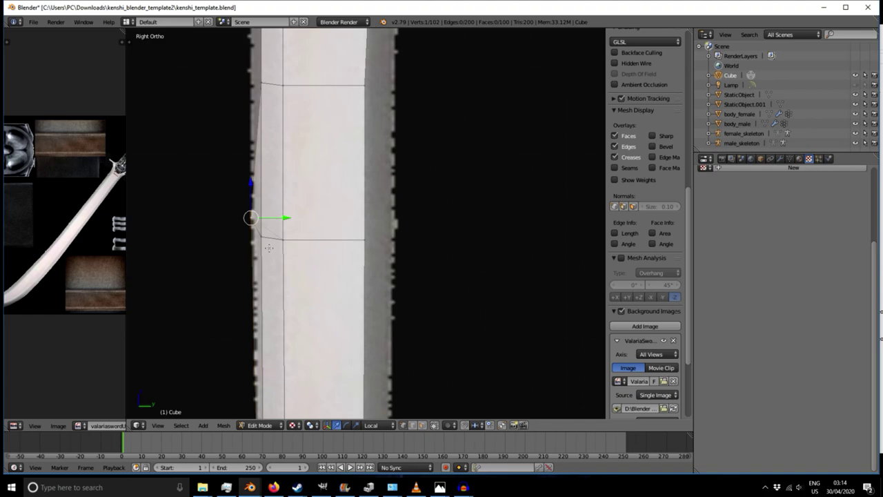
key("ctrl+z")
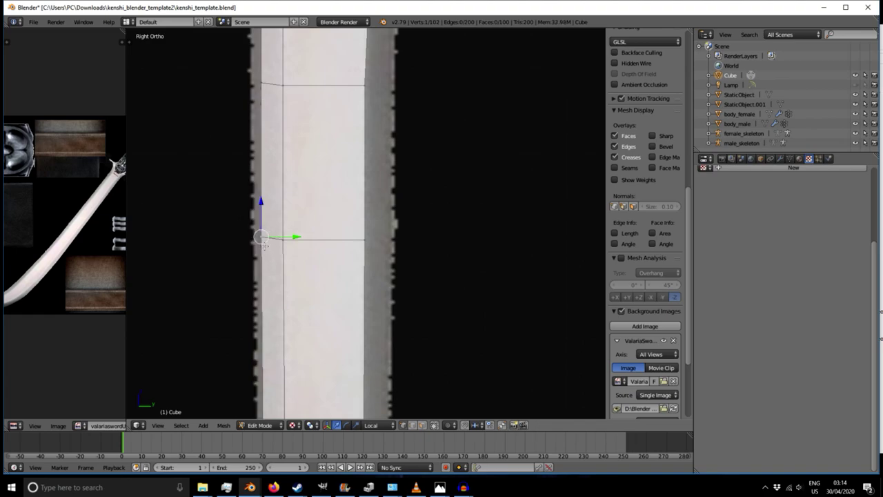
- Move both outer -Y vertices of the lowest loop above the base about 0.03 toward -Y to meet the outline
key("b")
left_click_drag(252, 223, 271, 246)
key("g")
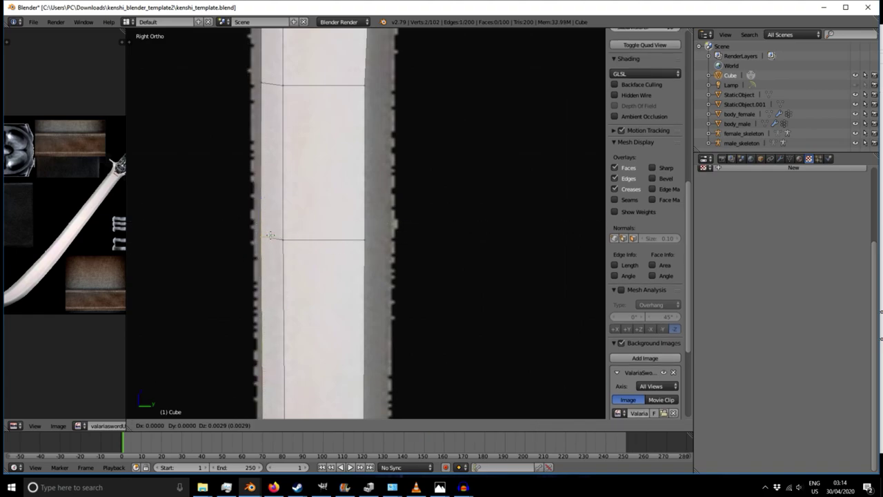
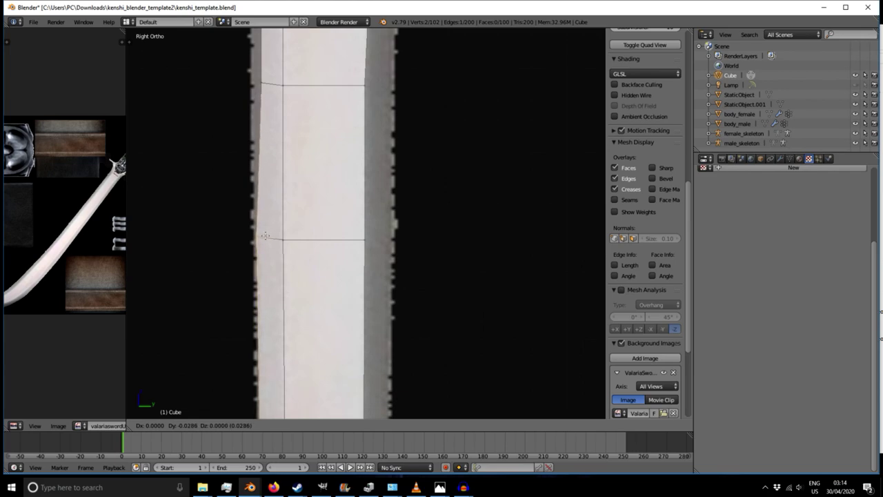
left_click(265, 237)
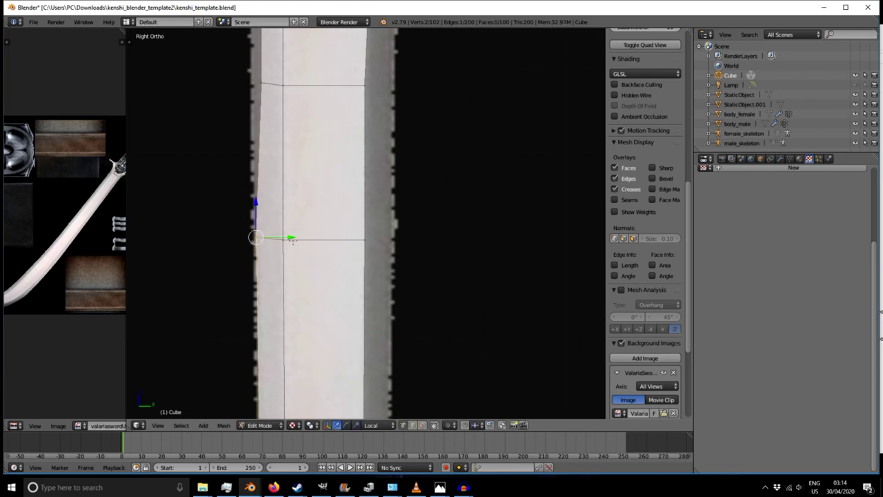
- Nudge the lowest loop's outer -Y vertices onto the outline and move the base's outer -Y vertices about 0.007 downward
key("g")
left_click(290, 238)
scroll(259, 207, "down", 3)
scroll(248, 307, "up", 5)
middle_click_drag(258, 413, 259, 176, "shift")
scroll(253, 327, "down", 5)
scroll(262, 253, "up", 5)
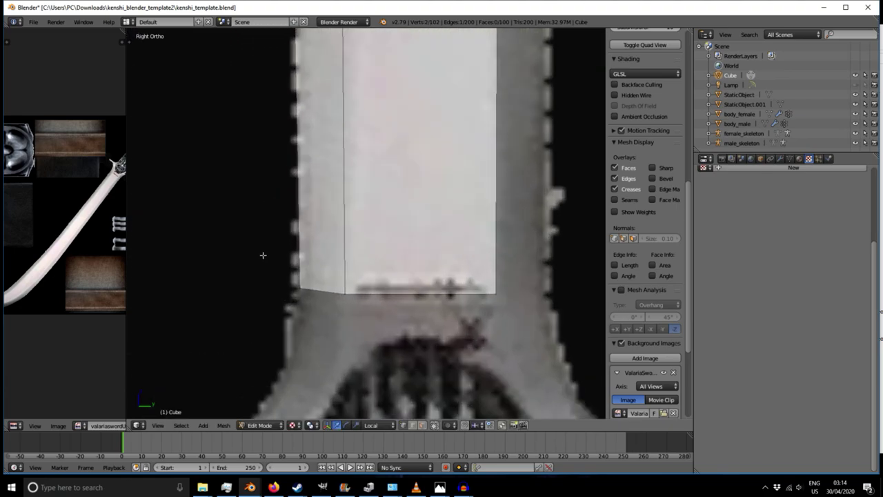
middle_click_drag(263, 252, 234, 236, "shift")
right_click(273, 272)
key("b")
left_click_drag(256, 250, 288, 293)
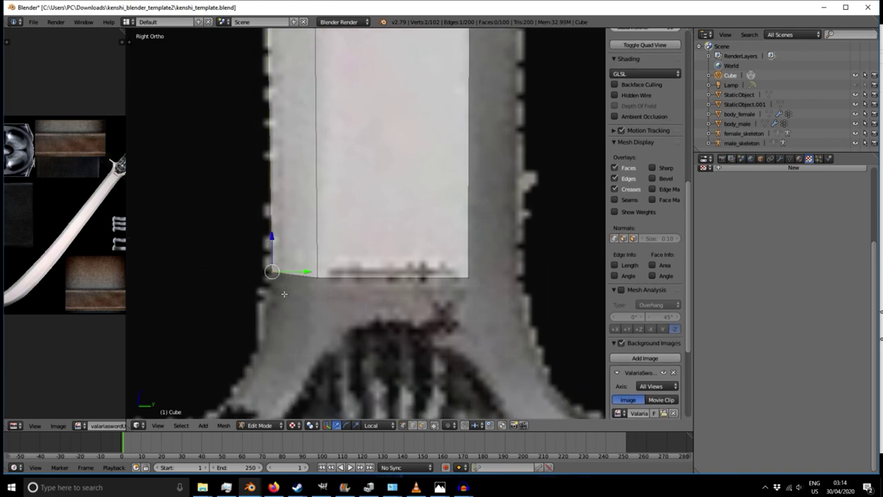
key("g")
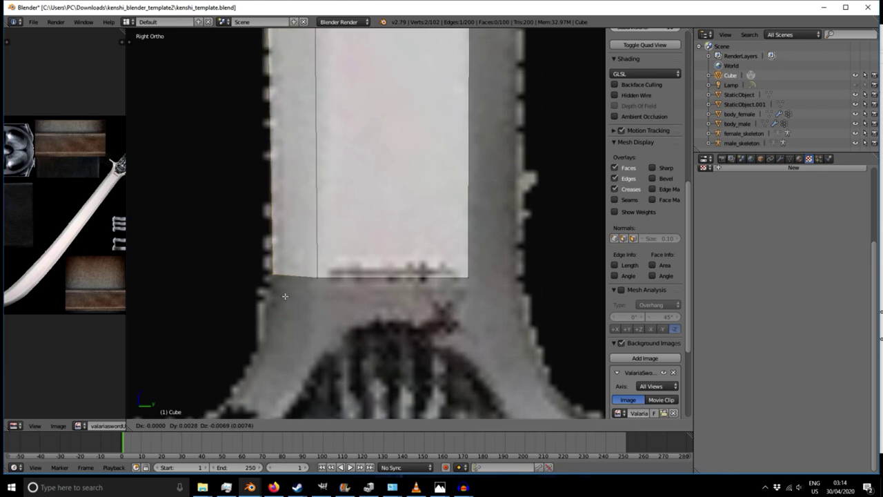
left_click(283, 296)
scroll(325, 228, "down", 6)
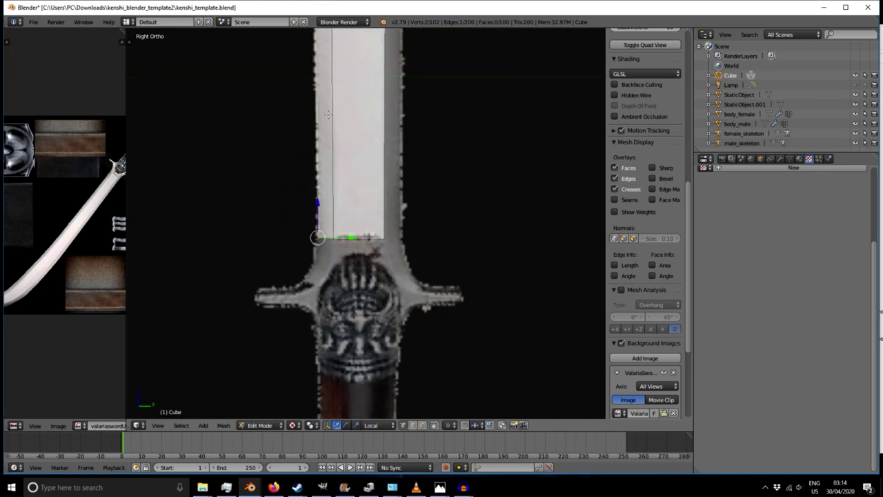
- Move both outer -Y vertices of the second loop above the base about 0.05 toward -Y to meet the outline
middle_click_drag(325, 197, 316, 414, "shift")
middle_click_drag(316, 111, 329, 282, "shift")
scroll(319, 262, "up", 3)
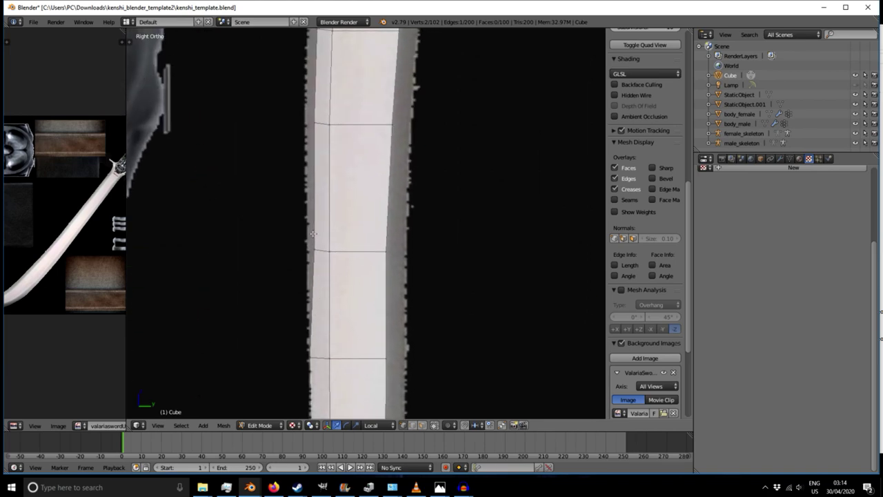
right_click(314, 248)
scroll(311, 249, "up", 2)
left_click_drag(312, 232, 333, 254)
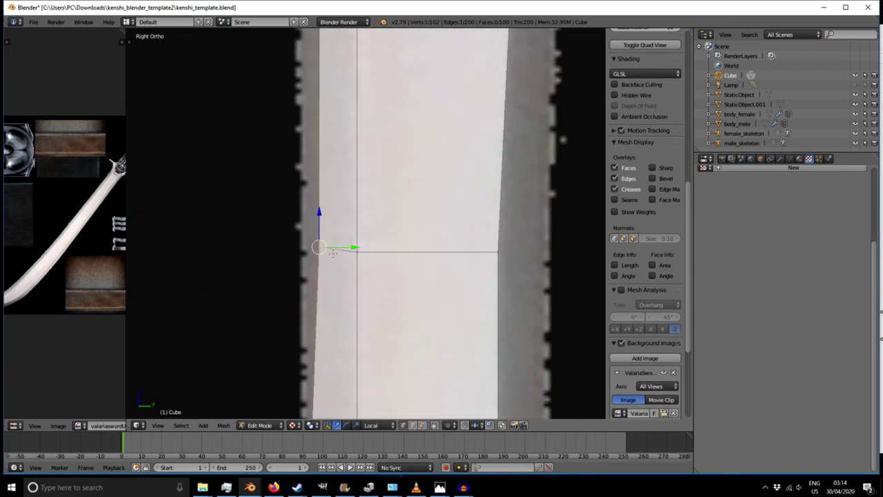
key("g")
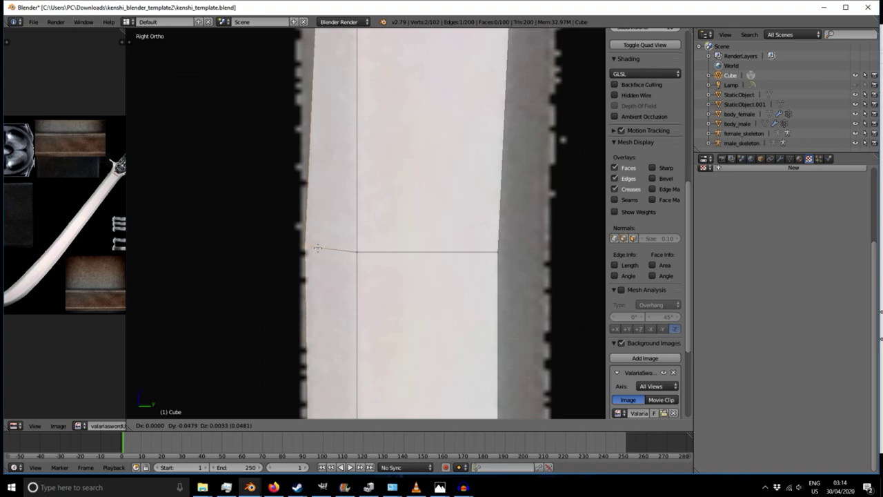
left_click(318, 248)
scroll(337, 264, "down", 3)
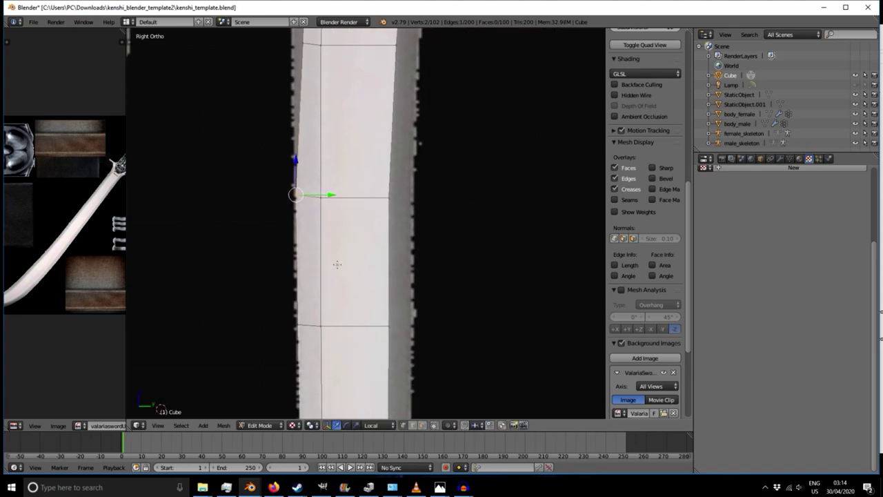
- Move both outer -Y vertices of the third loop above the base about 0.07 toward -Y onto the outline
middle_click_drag(342, 104, 345, 289, "shift")
scroll(301, 217, "up", 5)
right_click(300, 237)
key("b")
left_click_drag(299, 230, 319, 264)
key("g")
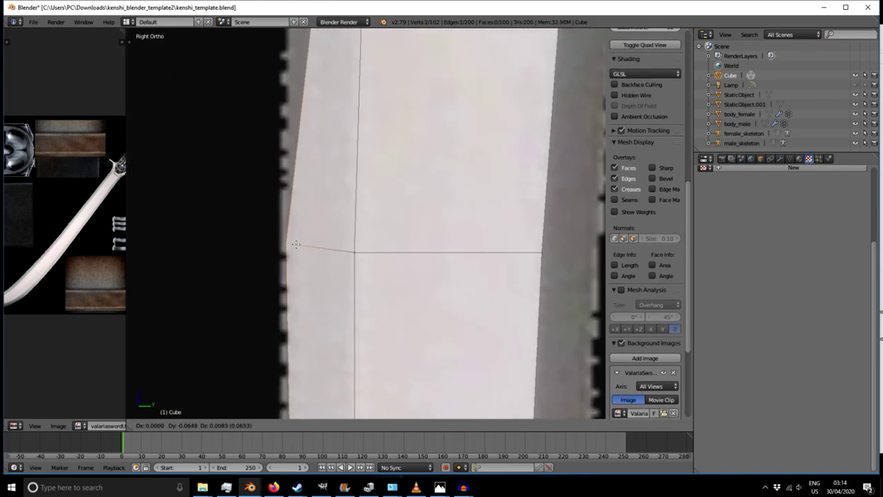
left_click(294, 246)
- Move both outer -Y vertices of the fourth loop above the base outward to the blade's outline
scroll(304, 248, "down", 5)
scroll(314, 252, "up", 2)
right_click(297, 229)
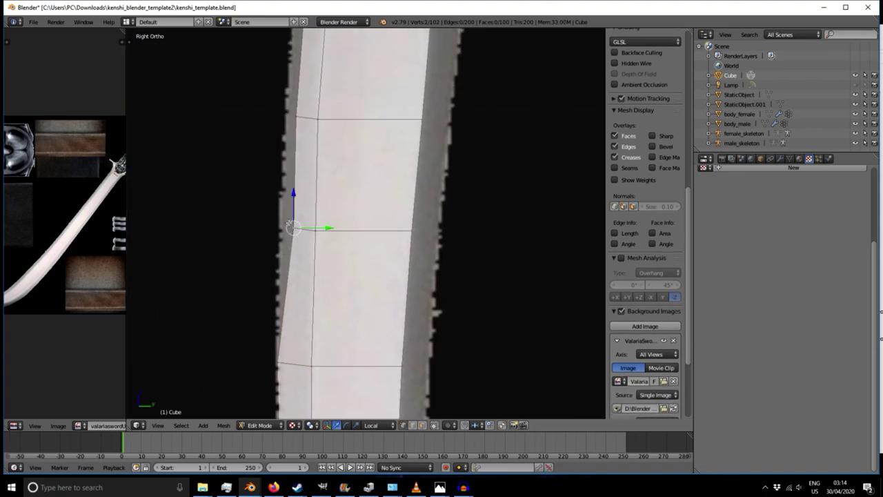
scroll(293, 227, "up", 4)
mouse_move(293, 232)
left_mouse_down()
mouse_move(312, 242)
mouse_move(303, 234)
left_mouse_up()
middle_click_drag(351, 120, 332, 329, "shift")
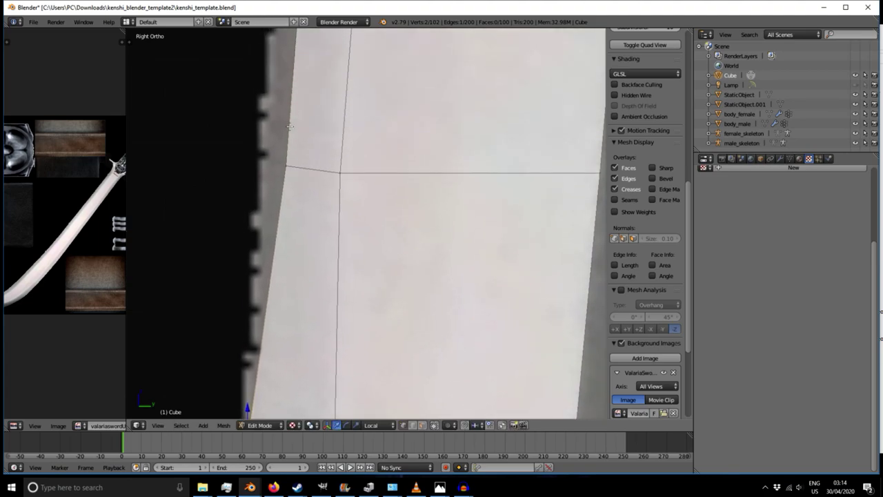
- Move both outer -Y vertices of the fifth loop above the base outward to the blade's outline
right_click(284, 160)
key("b")
left_click_drag(266, 151, 295, 163)
middle_click_drag(319, 129, 330, 323, "shift")
middle_click_drag(334, 113, 288, 349, "shift")
- Fit the outer -Y vertex pairs of the sixth and seventh loops above the base to the outline
right_click(281, 237)
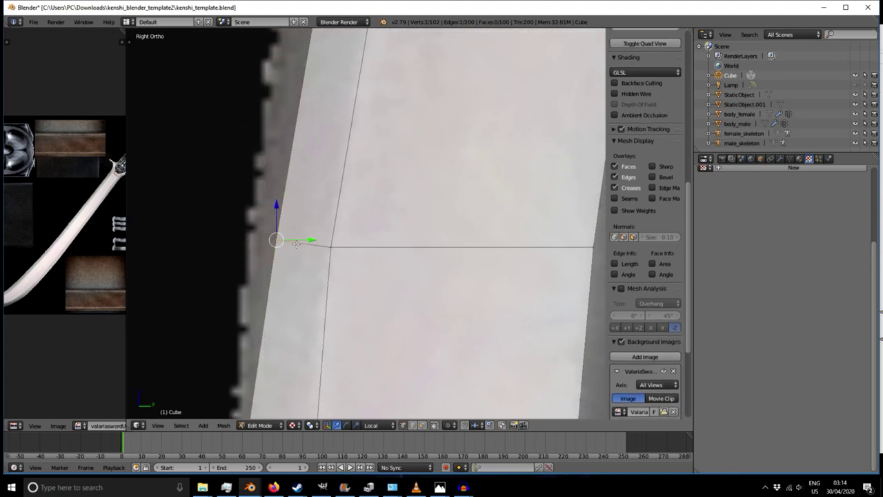
key("g")
left_click(276, 240)
middle_click_drag(276, 240, 282, 256, "shift")
right_click(281, 257)
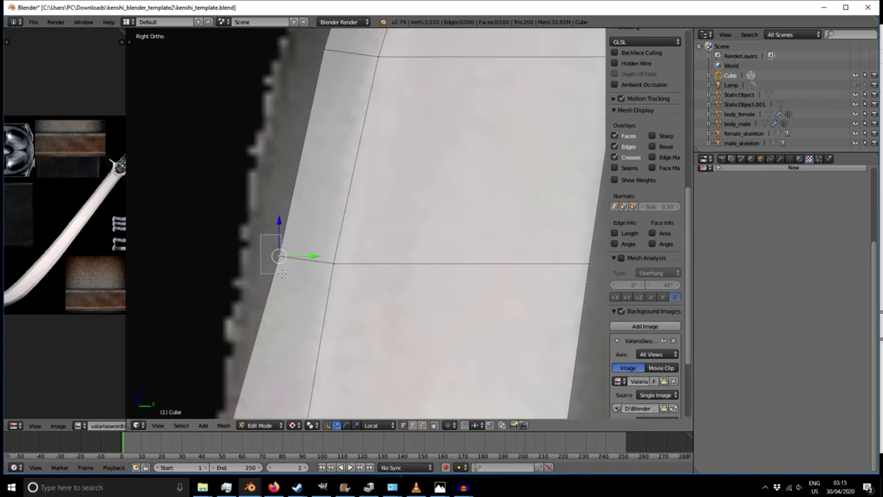
left_click_drag(281, 274, 286, 274)
key("g")
left_click(250, 263)
- Move both outer -Y vertices of the eighth loop above the base outward and slightly up to the outline
middle_click_drag(311, 175, 296, 321, "shift")
middle_click_drag(315, 202, 274, 264, "shift")
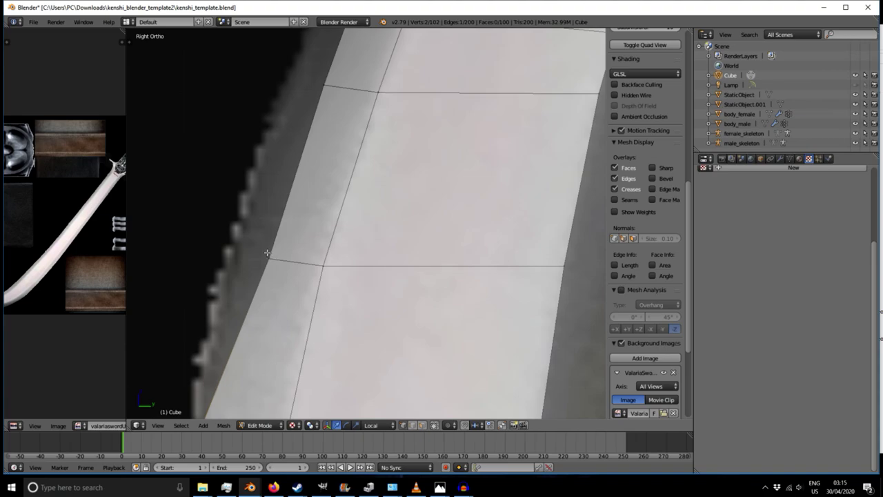
right_click(267, 255)
key("g")
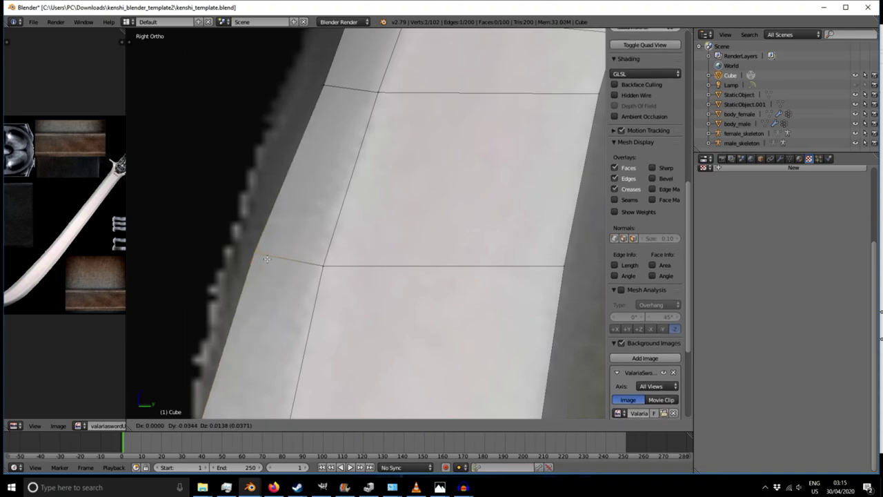
left_click(244, 255)
- Move both outer -Y vertices of the seventh loop below the tip outward to the blade's outline
middle_click_drag(258, 293, 237, 379, "shift")
middle_click_drag(327, 154, 301, 217, "shift")
right_click(264, 259)
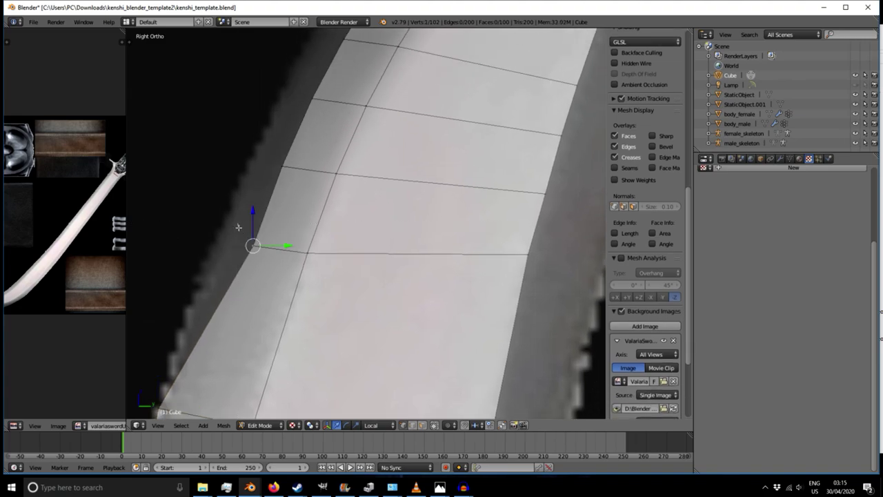
right_click(262, 250, "shift")
key("g")
left_click(231, 242)
- Move both outer -Y vertices of the sixth loop below the tip outward and slightly up to the outline
middle_click_drag(299, 180, 280, 278, "shift")
right_click(262, 264)
key("b")
left_click_drag(248, 245, 272, 274)
key("g")
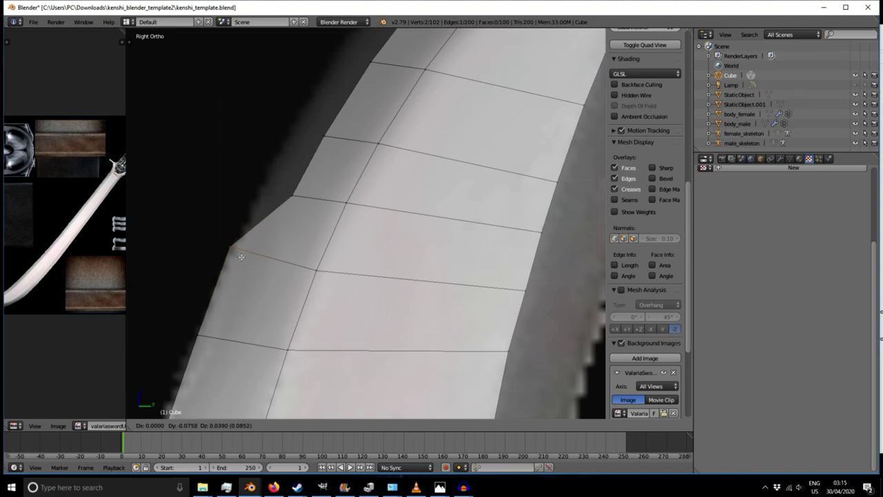
left_click(247, 262)
- Move both outer -Y vertices of the fifth loop below the tip outward to the curved outline
middle_click_drag(318, 217, 285, 274, "shift")
right_click(264, 256)
key("b")
left_click_drag(248, 239, 271, 265)
key("g")
left_click(245, 254)
- Move both outer -Y vertices of the fourth loop below the tip about 0.06 toward -Y and 0.04 up
right_click(292, 192)
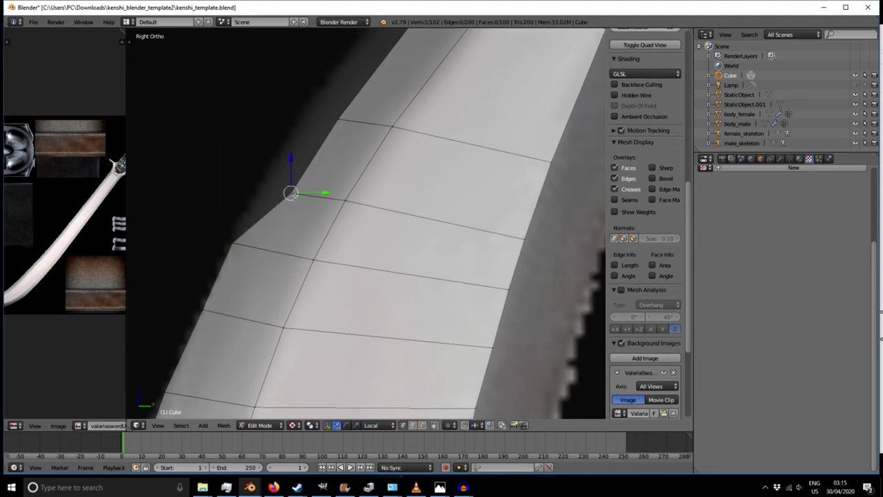
key("b")
left_click_drag(281, 178, 298, 201)
key("g")
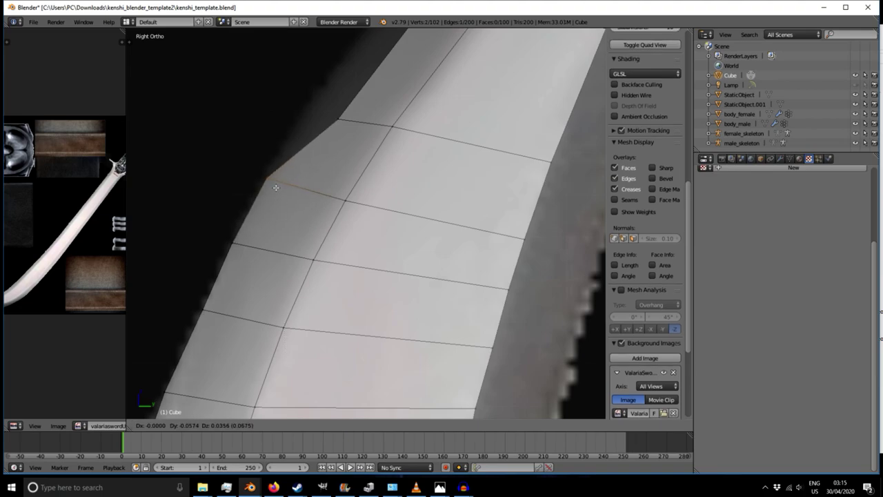
left_click(276, 187)
- Move both outer -Y vertices of the third loop below the tip outward to the blade's outline
middle_click_drag(359, 165, 287, 261, "shift")
right_click(267, 217)
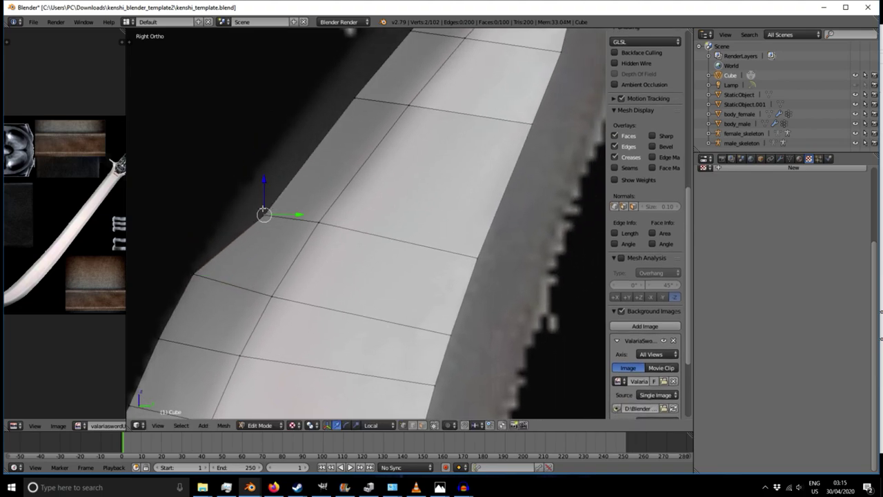
key("g")
left_click(289, 193)
- Move both outer -Y vertices of the second loop below the tip about 0.08 outward and up to the outline
middle_click_drag(346, 155, 260, 292, "shift")
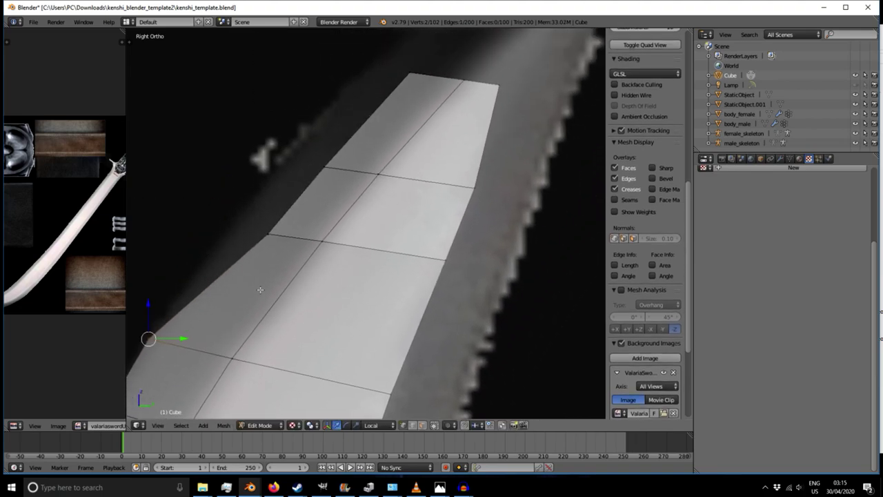
right_click(272, 237)
key("g")
right_click(272, 239)
key("b")
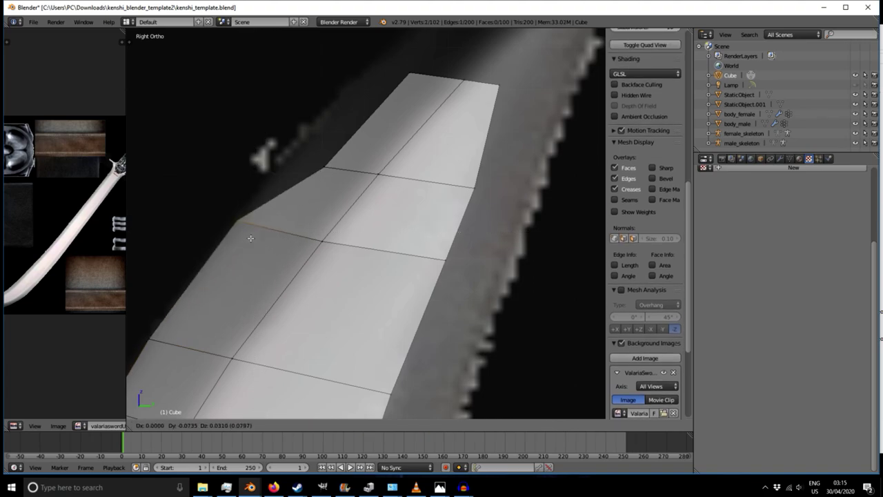
left_click(247, 238)
- Move both outer -Y vertices of the first loop below the tip about 0.07 toward -Y and 0.05 up
middle_click_drag(341, 177, 290, 272, "shift")
right_click(283, 264)
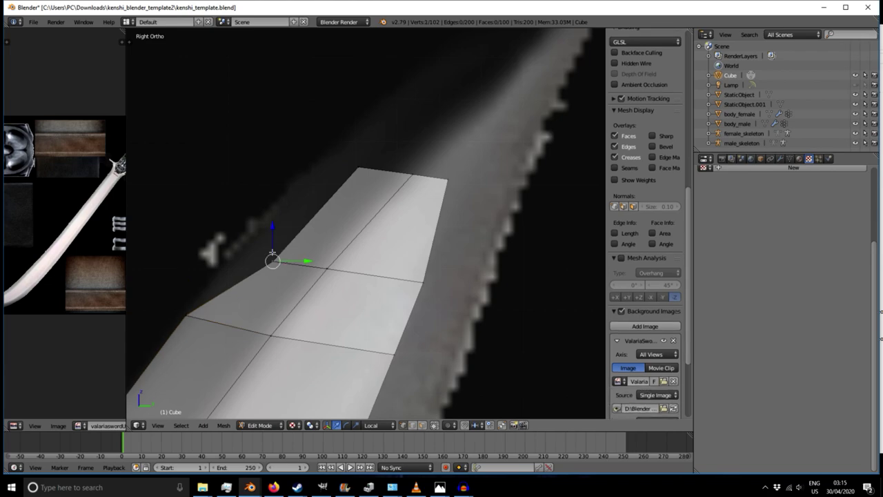
key("g")
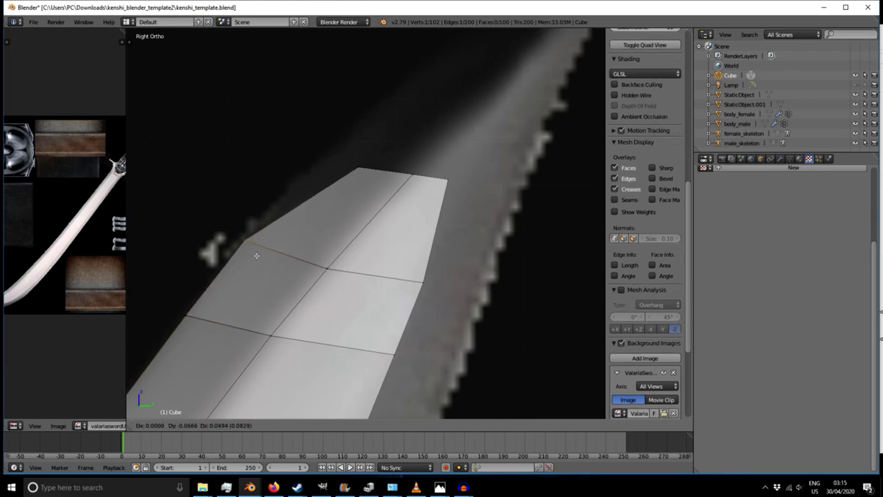
left_click(256, 256)
- Nudge the outer -Y vertex pairs of the second to fourth loops below the tip slightly outward onto the outline
right_click(186, 314)
key("b")
left_click_drag(173, 310, 197, 344)
middle_click_drag(174, 375, 373, 198, "shift")
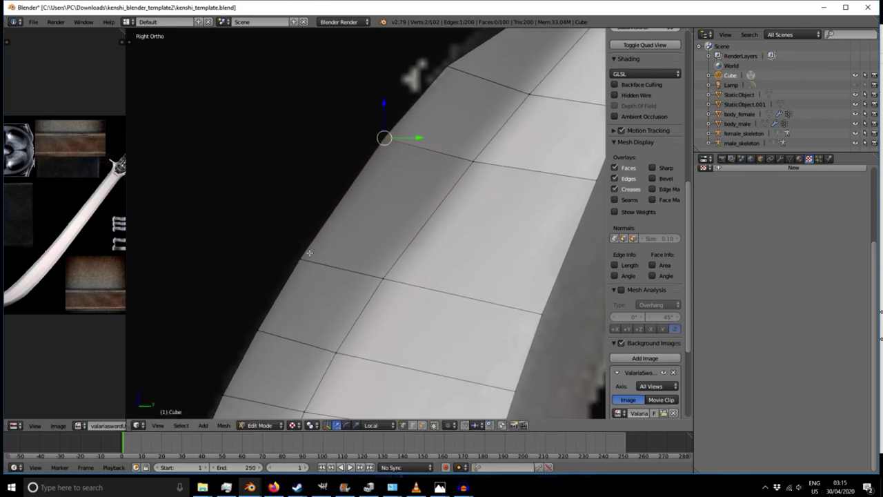
right_click(297, 257)
key("b")
left_click_drag(288, 245, 315, 277)
middle_click_drag(315, 277, 280, 286, "shift")
key("g")
left_click(270, 289)
- Nudge both outer -Y vertices of the fifth loop below the tip slightly outward to smooth the curved edge
middle_click_drag(252, 336, 288, 265, "shift")
right_click(264, 263)
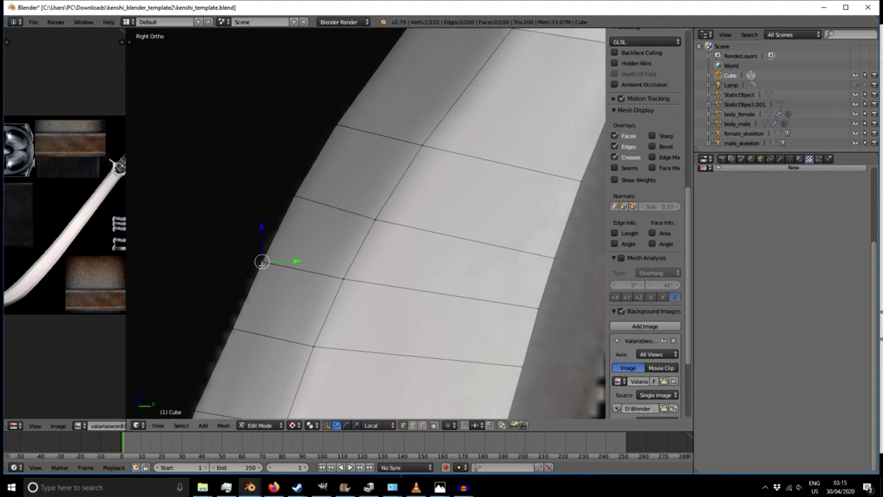
key("g")
left_click(274, 285)
- Nudge both outer -Y vertices of the sixth loop below the tip further toward -Y onto the outline
middle_click_drag(255, 330, 280, 282, "shift")
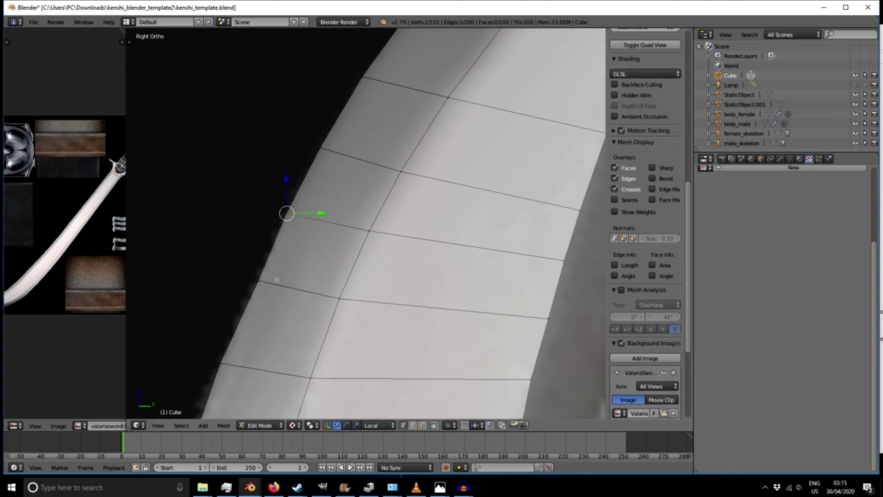
right_click(262, 286)
key("b")
left_click_drag(247, 273, 272, 295)
key("g")
left_click(276, 307)
- Nudge both outer -Y vertices of the seventh loop below the tip slightly outward onto the outline
middle_click_drag(270, 343, 306, 261, "shift")
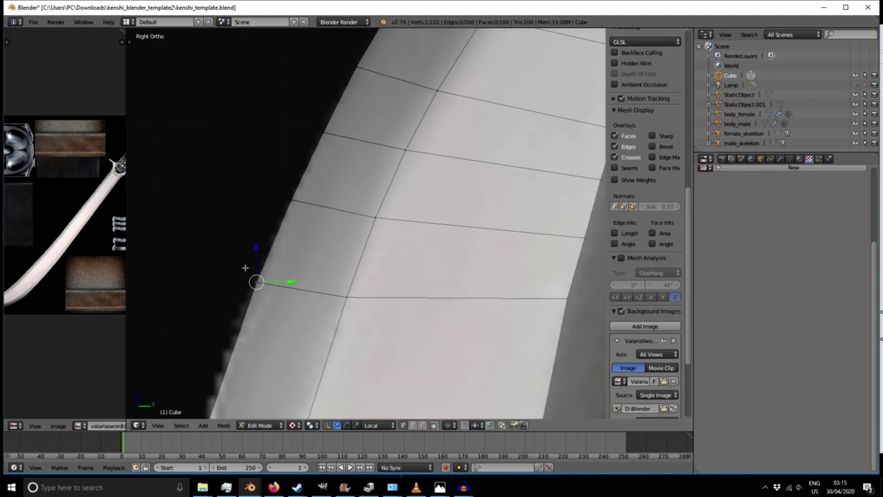
key("g")
left_click(272, 301)
- Examine how the blade's -Y edge follows the background image's outline up to the tip
scroll(266, 301, "down", 4)
middle_click_drag(275, 339, 287, 250, "shift")
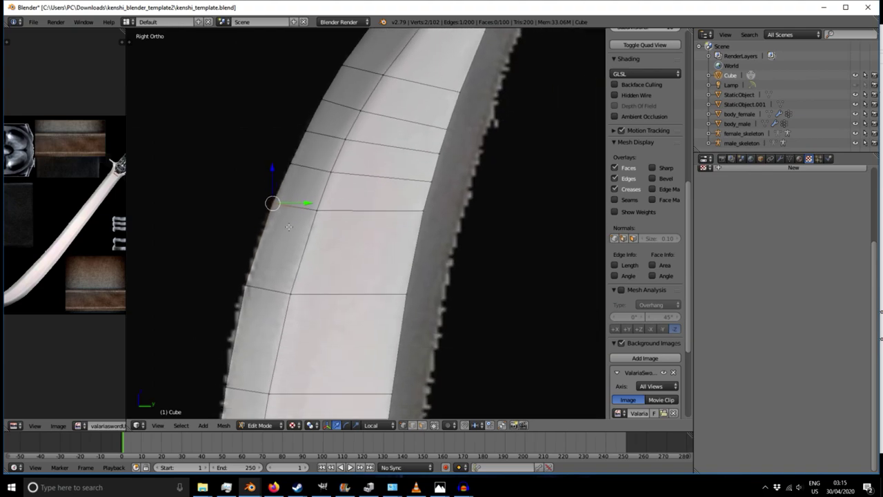
scroll(263, 287, "up", 3)
middle_click_drag(386, 122, 308, 278, "shift")
middle_click_drag(385, 158, 307, 255, "shift")
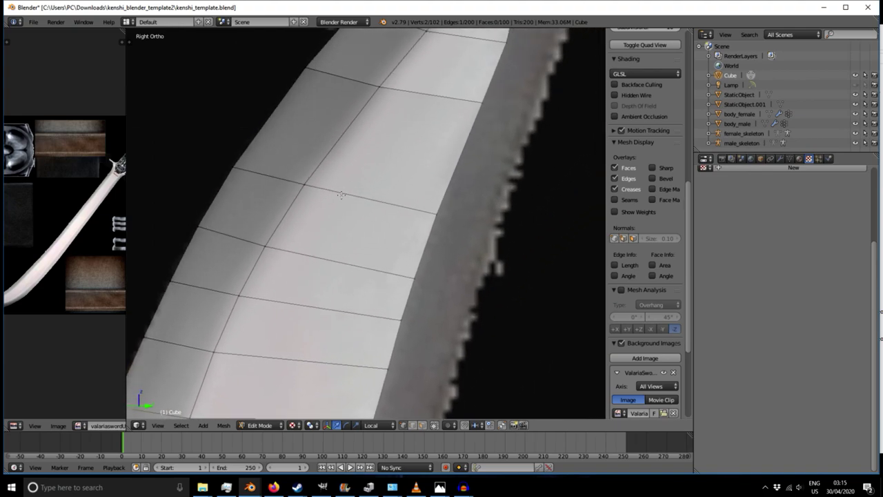
middle_click_drag(421, 111, 352, 193, "shift")
middle_click_drag(399, 141, 340, 230, "shift")
key("KP_3")
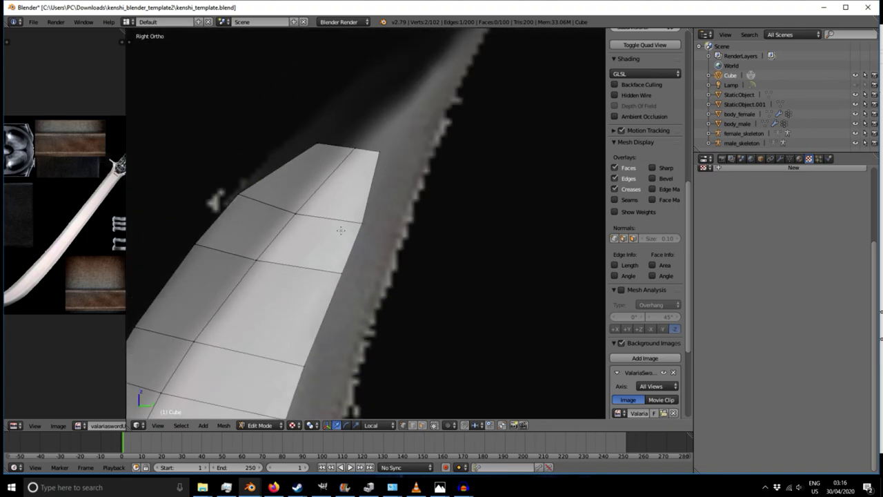
scroll(341, 231, "down", 6)
scroll(340, 231, "up", 6)
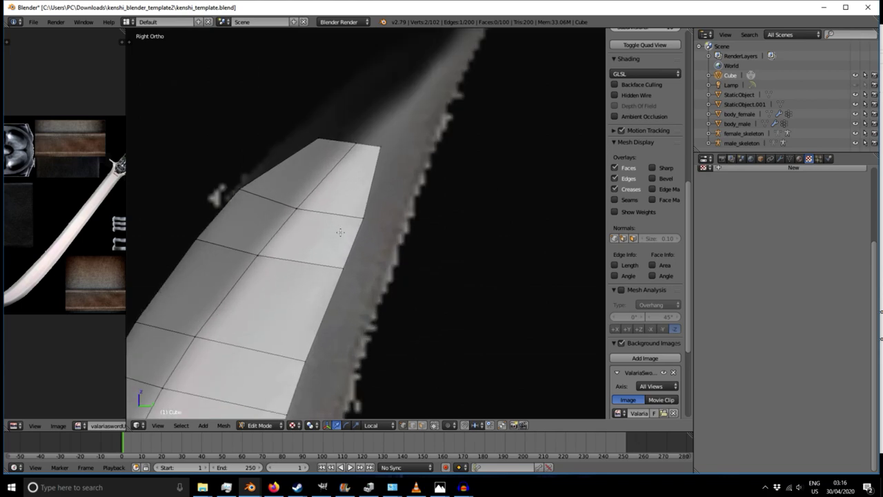
- Adjust the position of the two +Y corner vertices at the blade's top end
right_click(384, 141)
key("g")
left_click(388, 174)
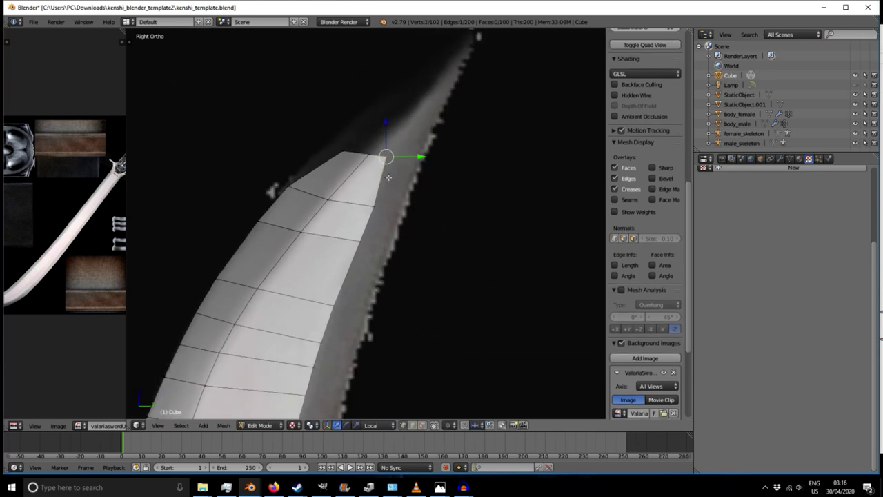
- Select the blade's top end vertices and raise the background image's opacity to 0.867
key("b")
left_click_drag(331, 152, 395, 171)
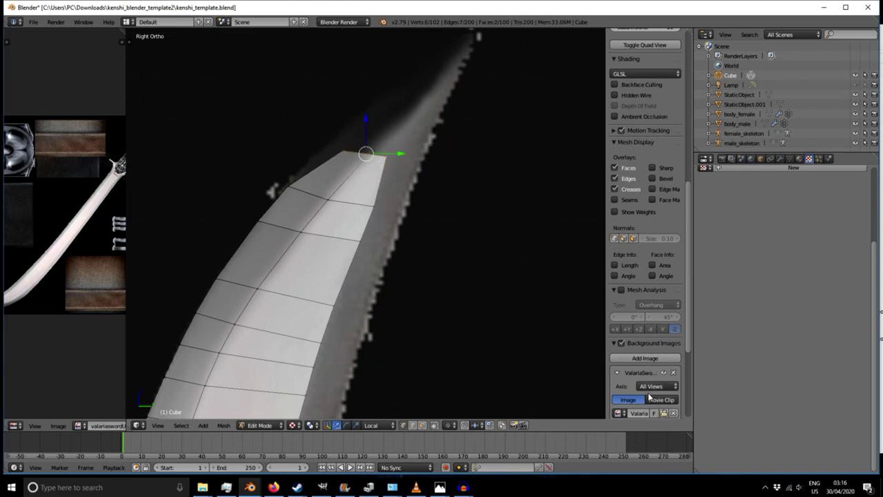
scroll(646, 377, "down", 5)
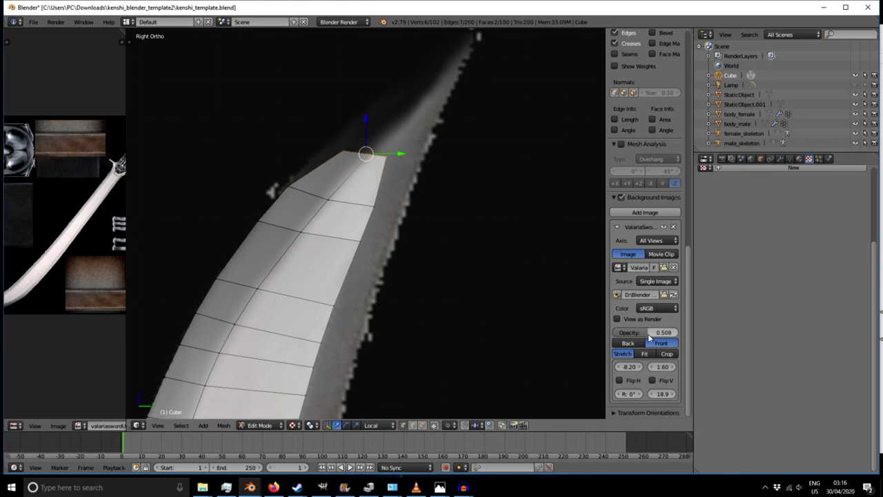
left_click_drag(648, 334, 683, 334)
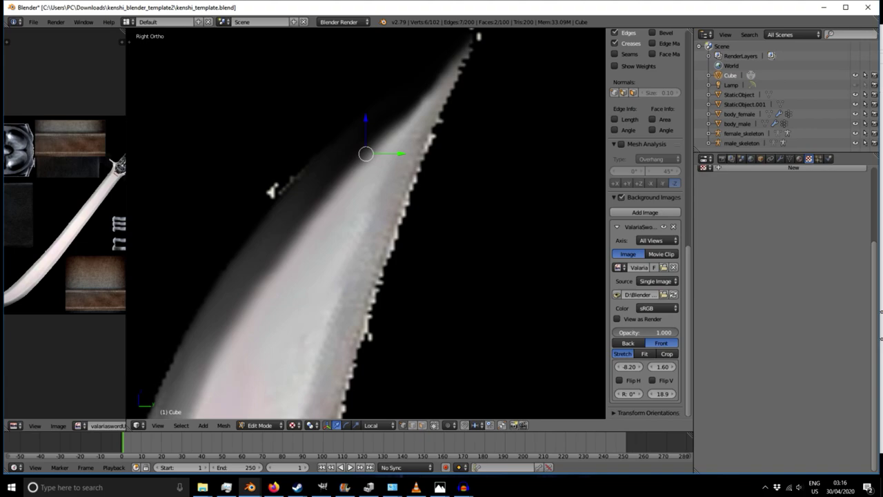
mouse_move(682, 334)
left_mouse_down()
mouse_move(649, 334)
mouse_move(683, 334)
mouse_move(649, 334)
mouse_move(683, 334)
mouse_move(671, 335)
left_mouse_up()
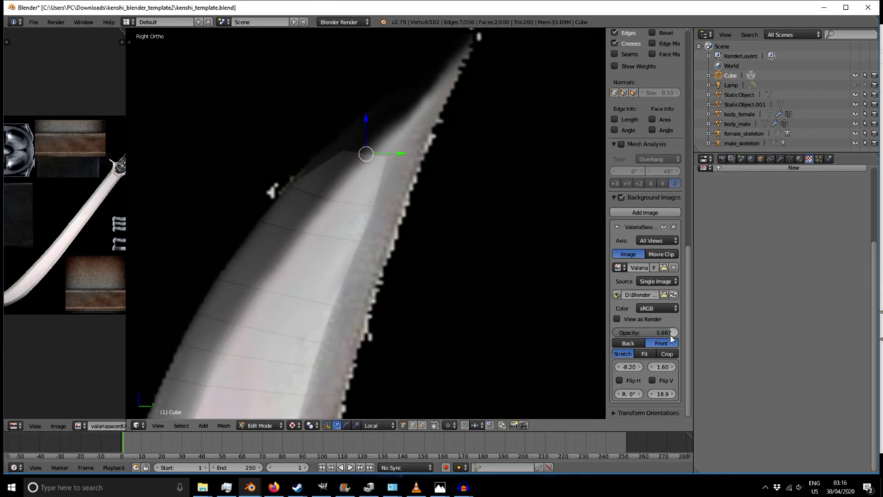
- Extrude the +Y top end face by about 0.37 and shift it toward +Y and down along the image's tip
right_click(383, 143)
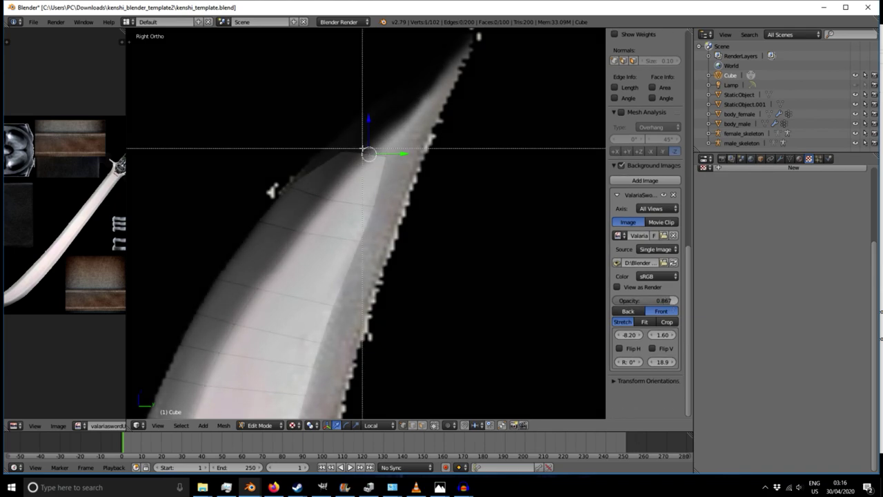
left_click_drag(400, 174, 402, 191)
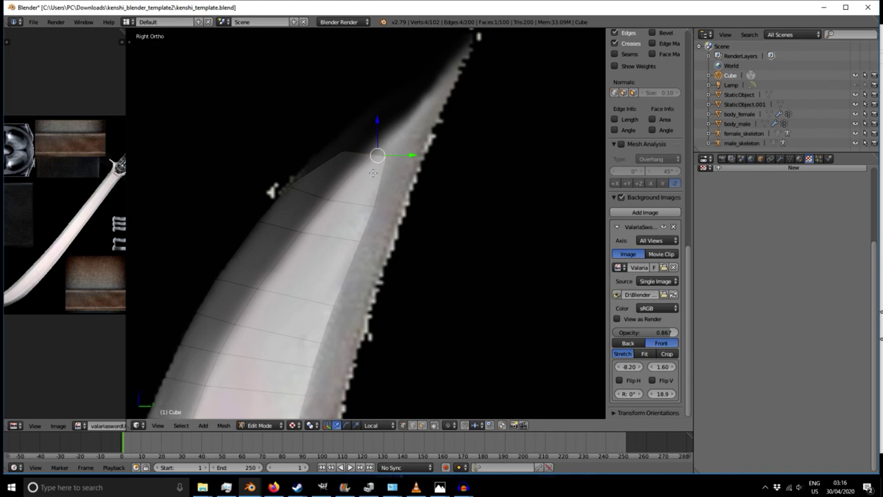
key("e")
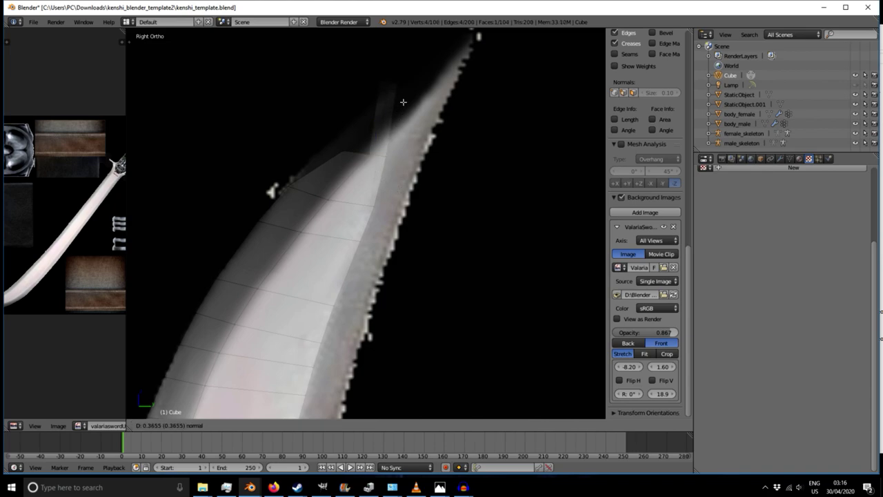
left_click(403, 102)
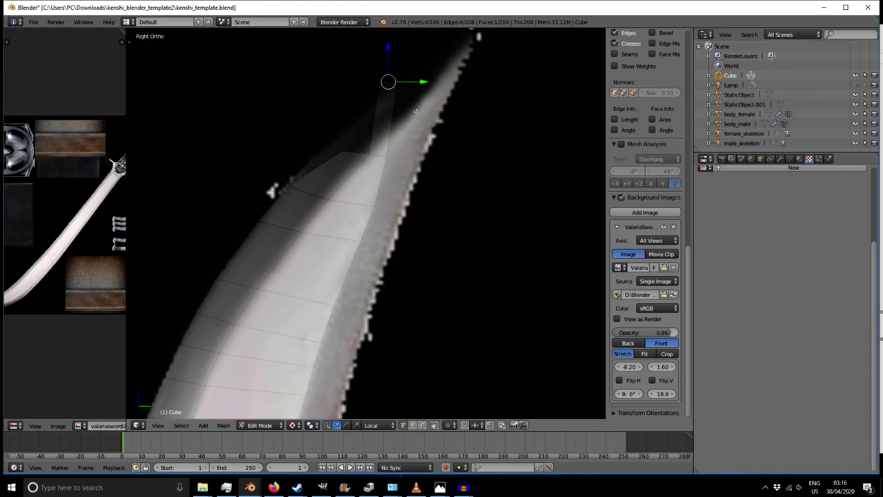
key("g")
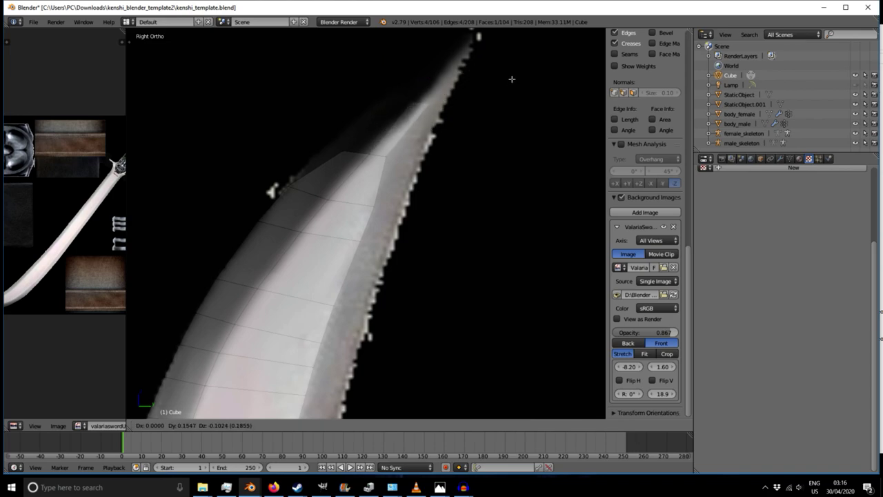
left_click(511, 79)
scroll(453, 95, "up", 3)
scroll(414, 124, "down", 2)
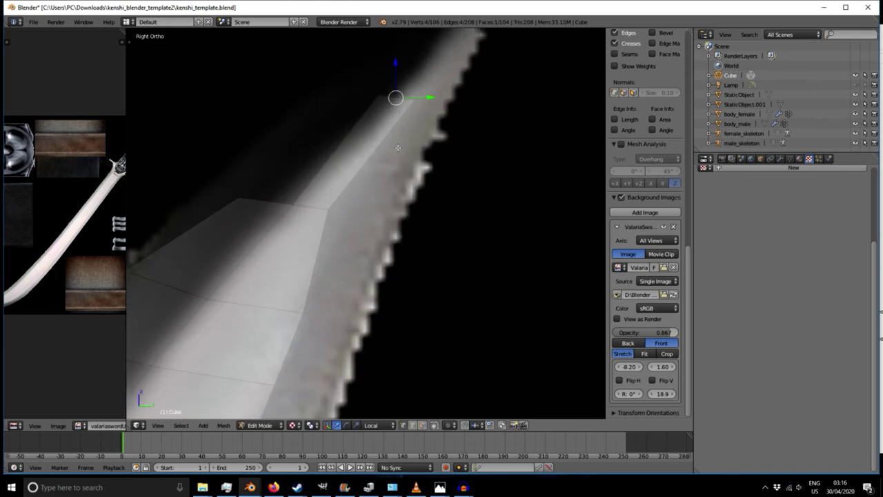
scroll(402, 143, "up", 2)
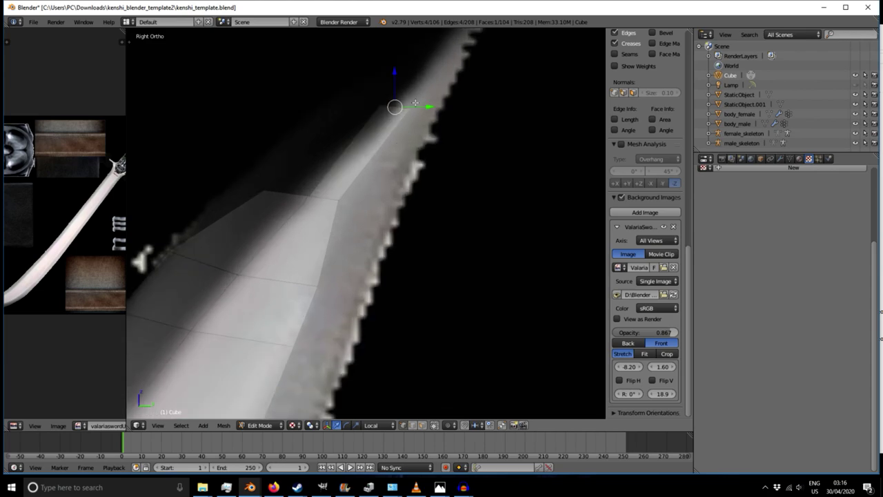
right_click(411, 114)
key("b")
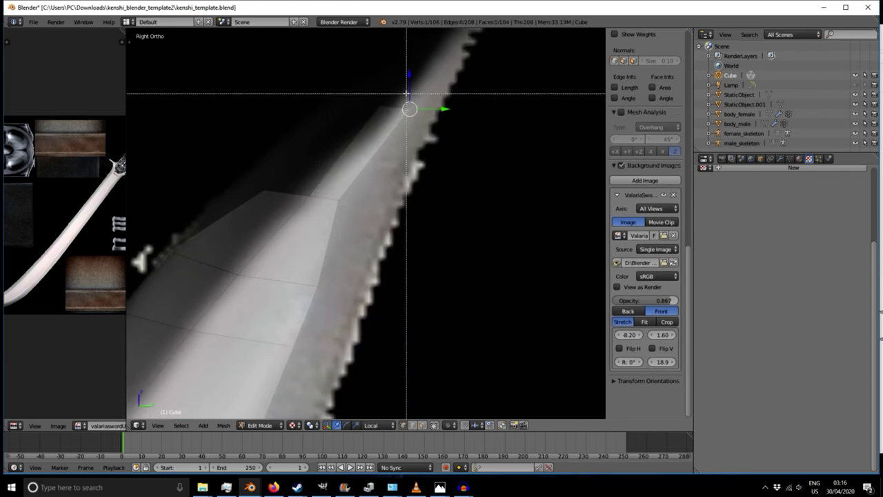
left_click_drag(408, 92, 425, 118)
key("g")
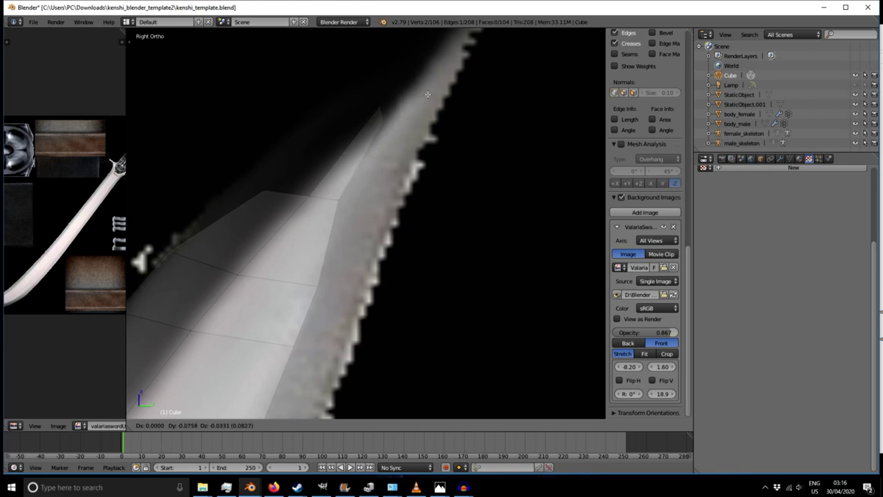
left_click(410, 105)
- Raise the background image's opacity to 0.969 and move both +Y vertices at the extension's base about 0.04 toward +Y and 0.03 down
mouse_move(672, 332)
left_mouse_down()
mouse_move(690, 332)
mouse_move(634, 332)
mouse_move(690, 332)
mouse_move(679, 332)
left_mouse_up()
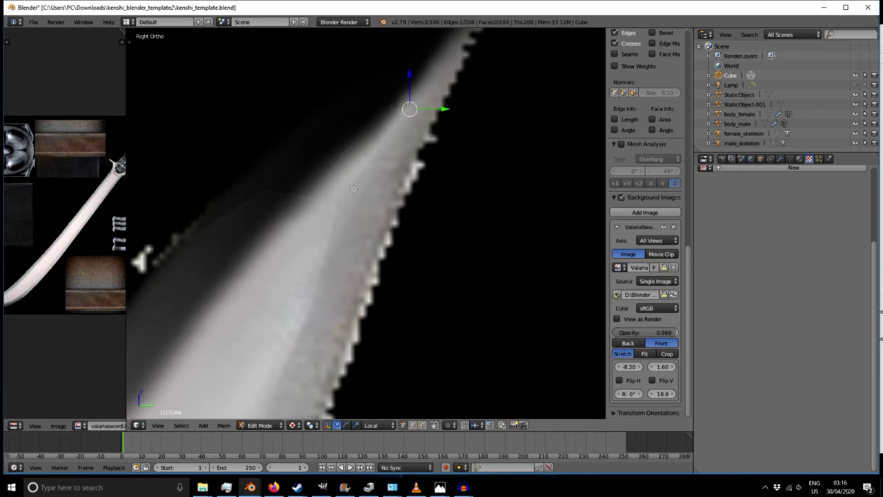
right_click(335, 200)
right_click(341, 222, "shift")
key("g")
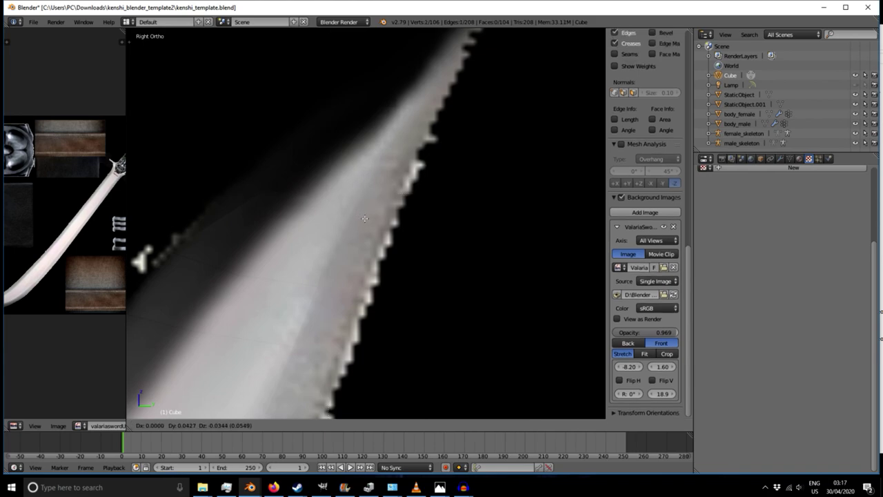
left_click(365, 219)
- Shift both -Y vertices at the extension's base slightly toward +Y and down
right_click(309, 195)
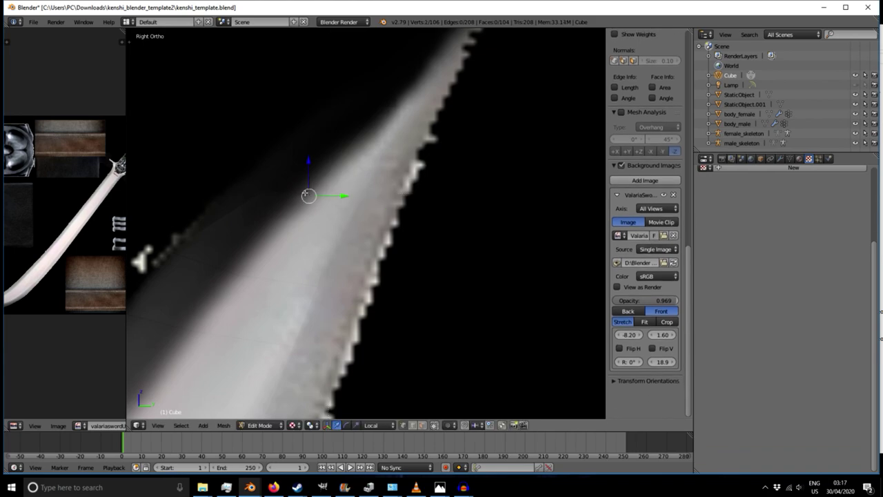
right_click(326, 189, "shift")
key("g")
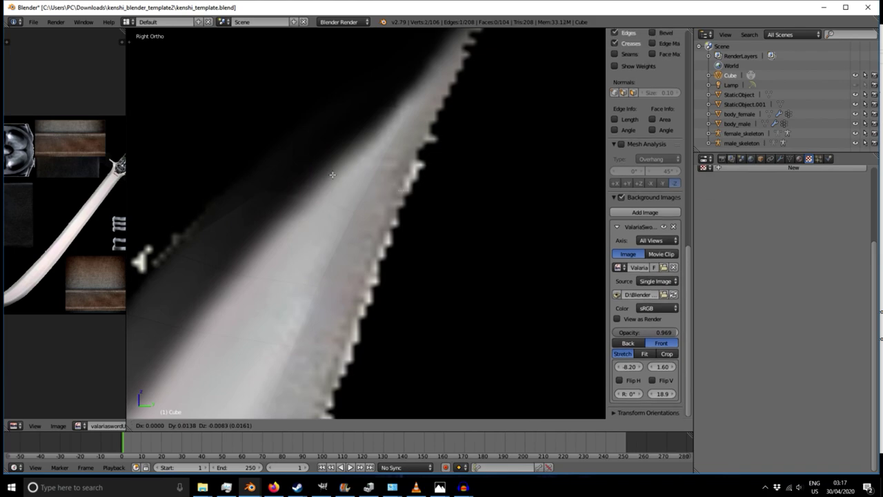
left_click(336, 175)
- Move both -Y vertices at the extension's top down and slightly toward +Y, following the image's bright blade area
right_click(385, 111)
key("b")
left_click_drag(363, 88, 380, 104)
key("g")
left_click(392, 121)
- Move both +Y vertices at the extension's top about 0.07 toward -Y and 0.09 down to narrow the end
right_click(409, 108)
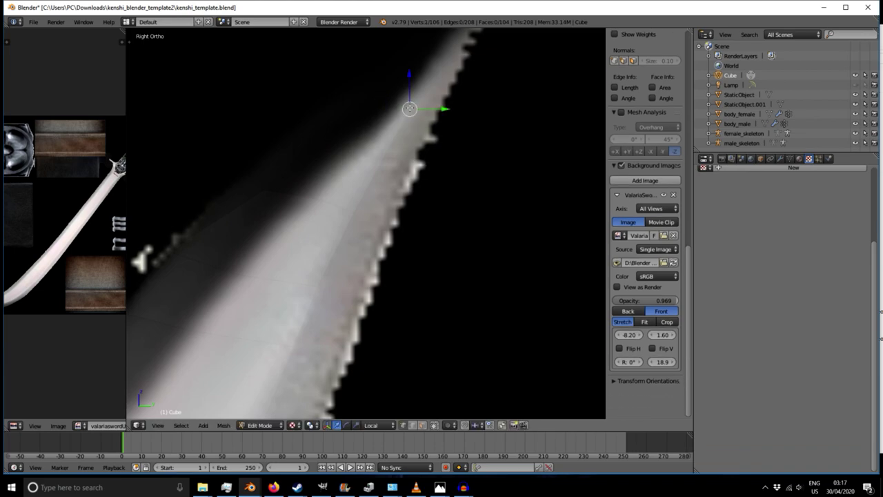
key("b")
left_click_drag(405, 100, 416, 132)
key("g")
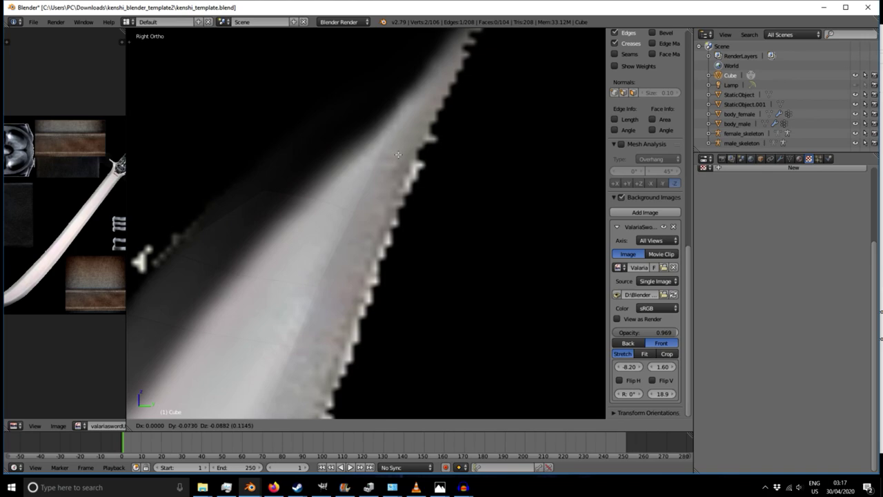
left_click(398, 155)
- Lower the background image's opacity to 0.633 and shift both inner vertices at the extension's base slightly toward -Y
scroll(397, 136, "down", 6)
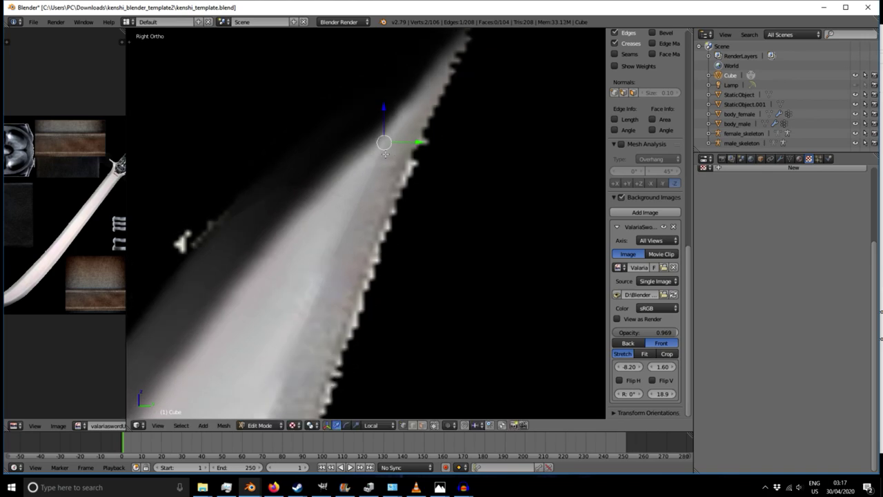
scroll(378, 165, "down", 2)
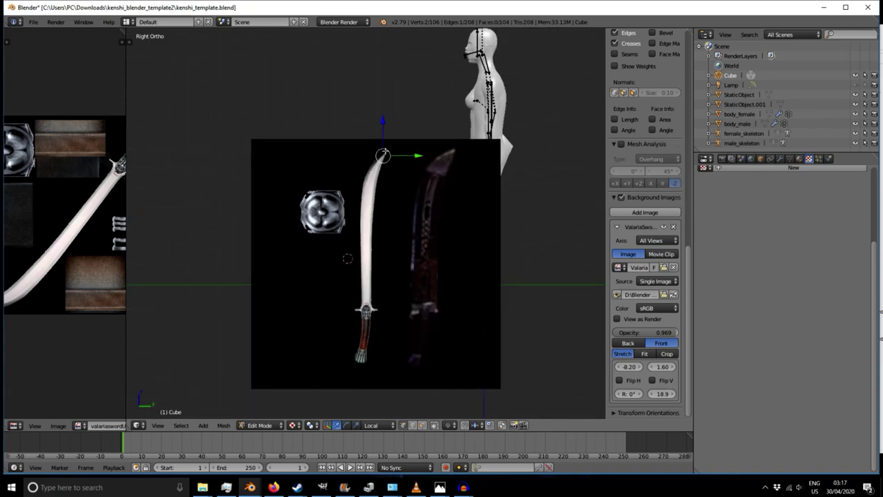
scroll(373, 173, "up", 8)
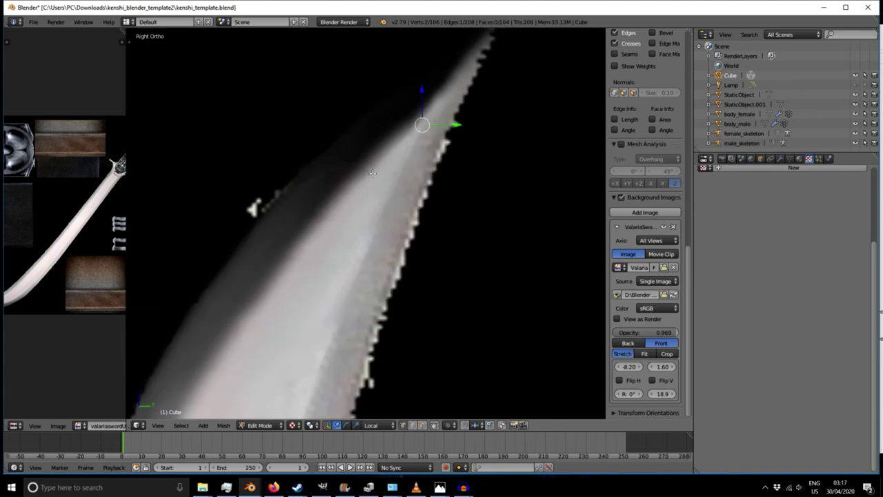
left_click_drag(675, 333, 654, 332)
left_click(374, 166)
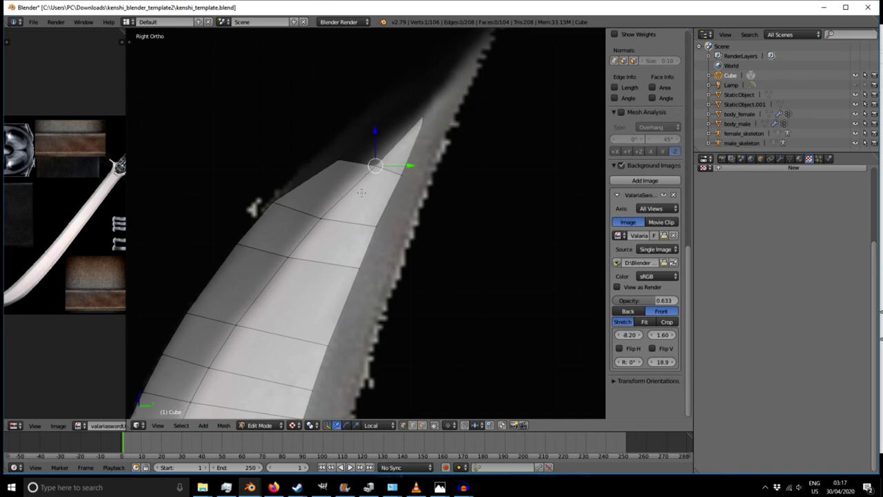
key("b")
left_click_drag(368, 154, 383, 180)
key("g")
left_click(374, 170)
right_click(321, 218)
left_click(365, 161)
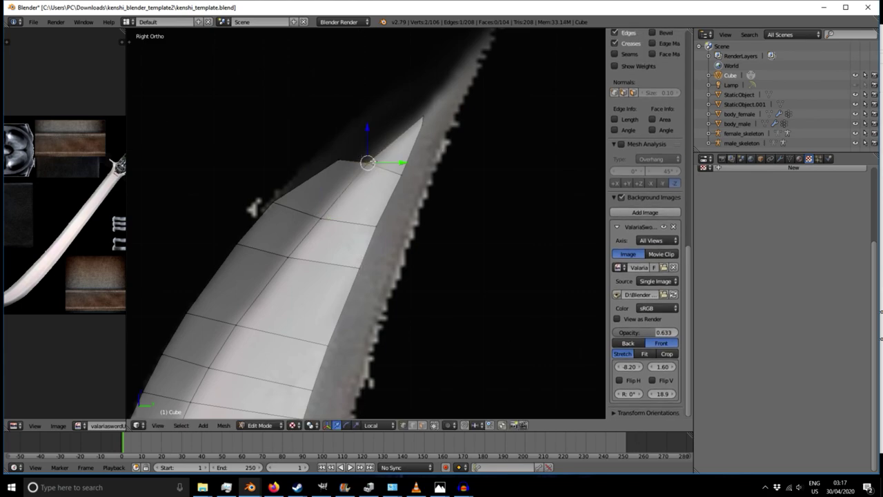
- Move both outer -Y vertices of the loop at the extension's base up and outward onto the image's outline
left_click(335, 158)
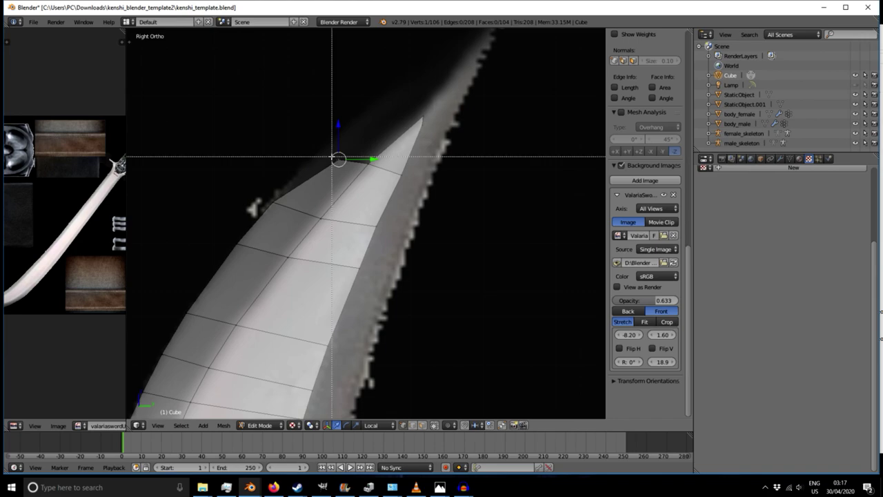
right_click(343, 168, "shift")
key("g")
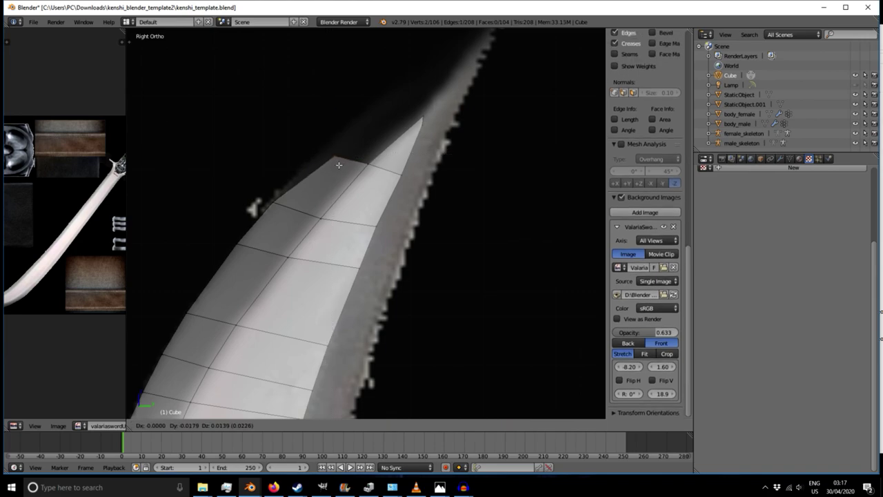
left_click(326, 161)
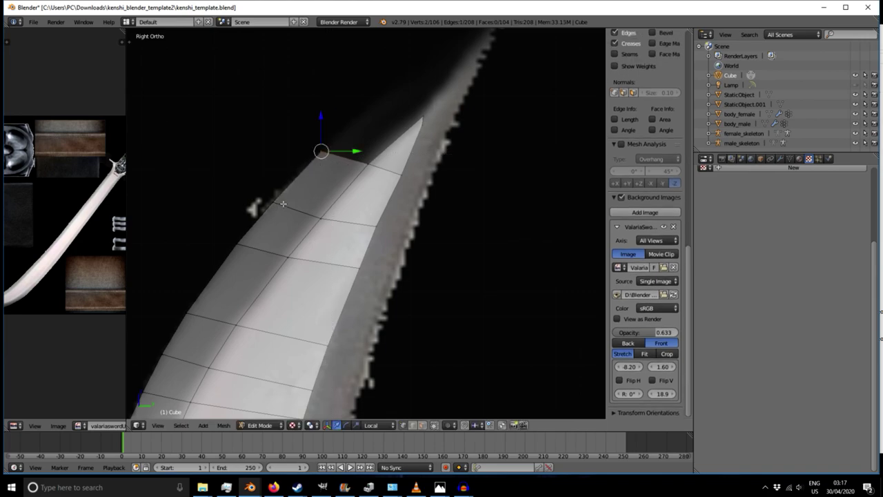
- Extrude the -Y side face of the pointed extension outward toward the image's curved edge
middle_click_drag(448, 115, 353, 226, "shift")
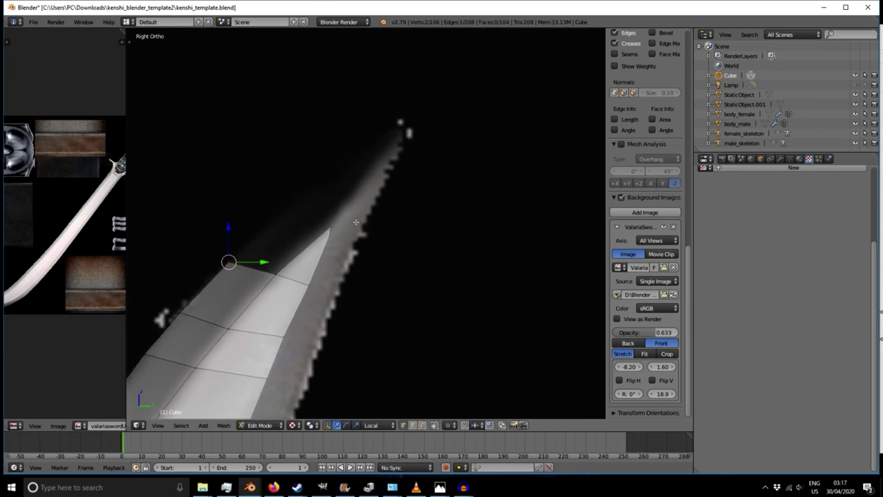
right_click(329, 227)
key("b")
left_click_drag(320, 208, 347, 236)
key("b")
left_click_drag(270, 261, 285, 277)
key("e")
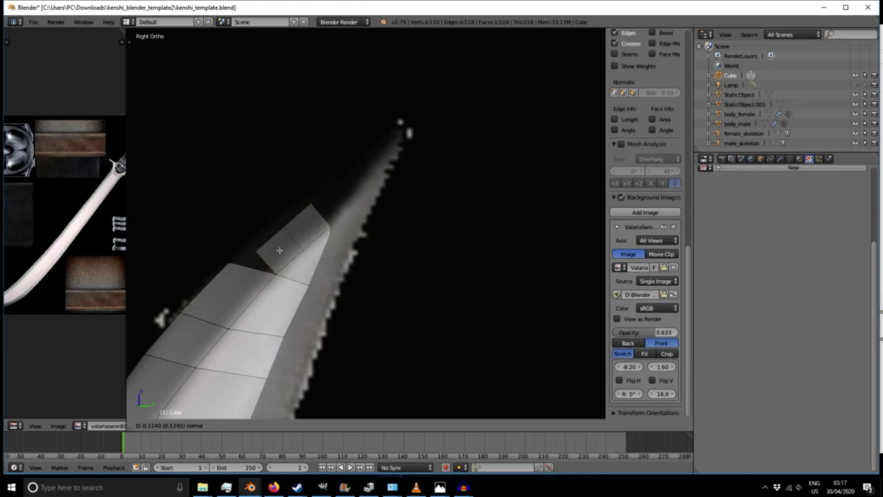
left_click(273, 241)
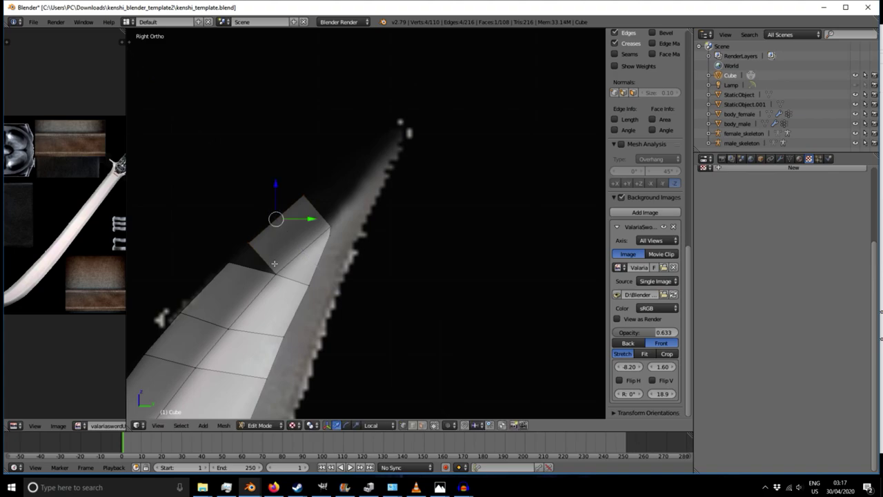
- Extrude the outer -Y edge of the loop below the gap up to the new side face's lower corner
middle_click_drag(263, 274, 270, 232)
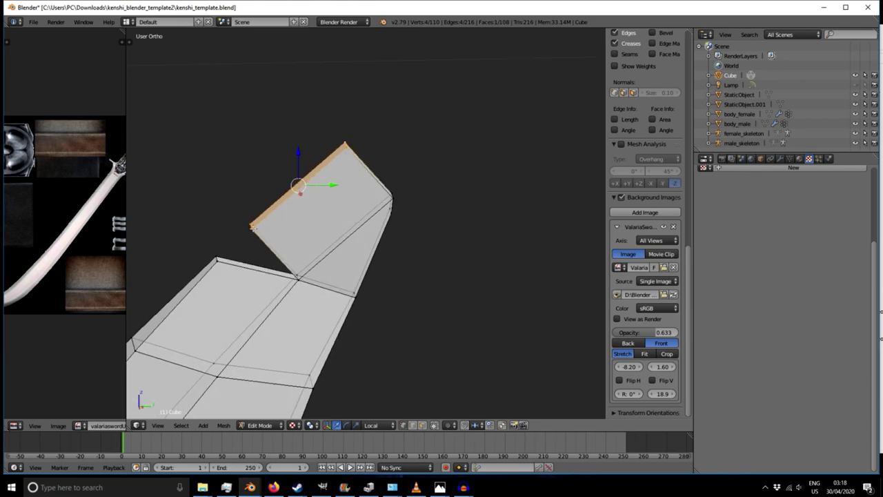
middle_click_drag(250, 247, 256, 221)
right_click(225, 267)
right_click(218, 261, "shift")
right_click(217, 256, "shift")
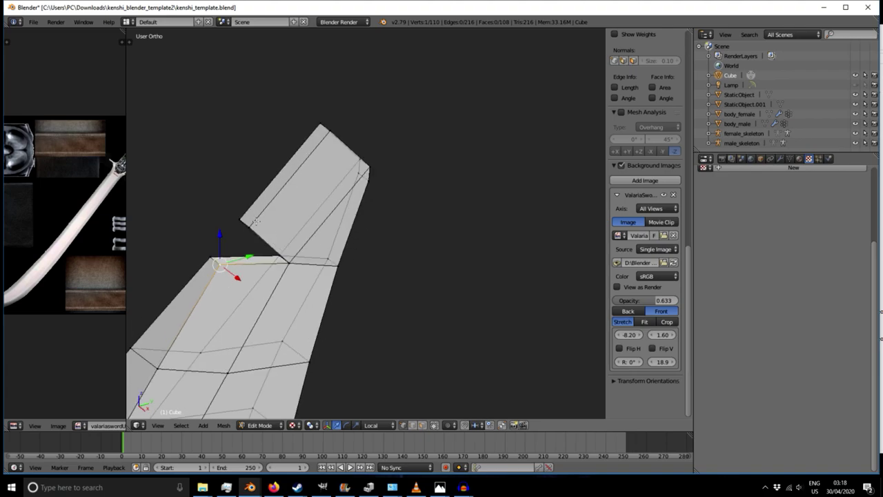
right_click(212, 257, "shift")
middle_click_drag(221, 265, 264, 302)
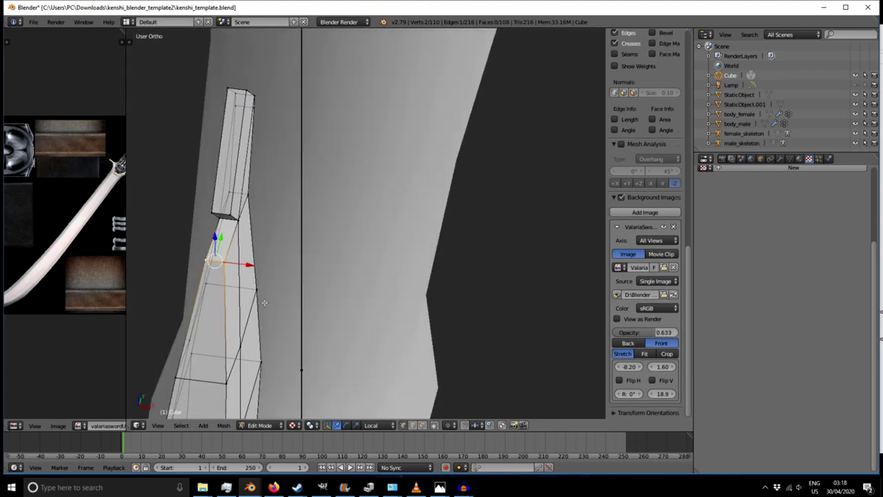
key("e")
left_click(222, 263)
- Merge the extruded edge's +X end vertex with the side face's lower corner vertex at their center
middle_click_drag(307, 257, 202, 223)
scroll(201, 223, "up", 4)
right_click(242, 226)
right_click(250, 221, "shift")
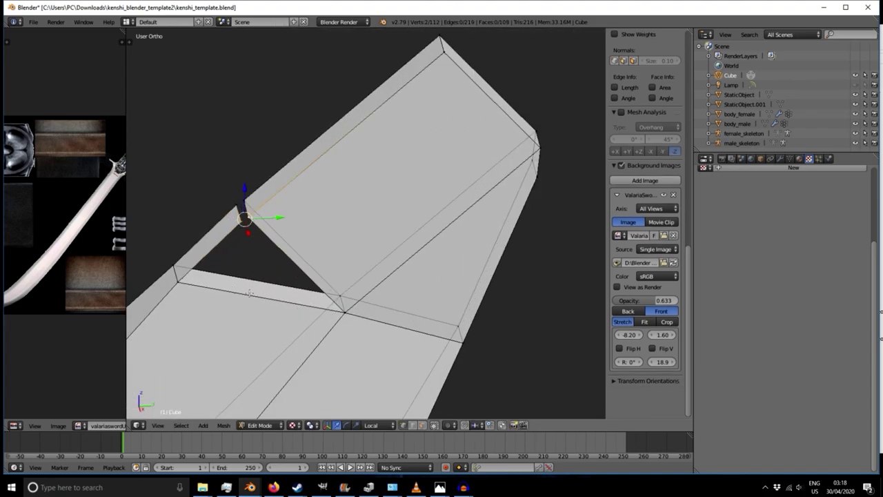
key("alt+m")
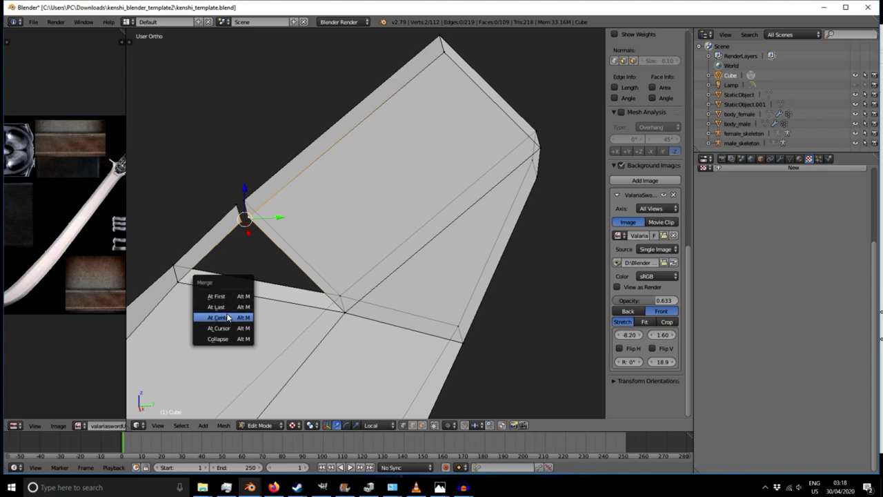
left_click(227, 316)
- Merge the matching pair of corner vertices on the -X side of the gap, using At Last
middle_click_drag(228, 317, 258, 222)
right_click(215, 205)
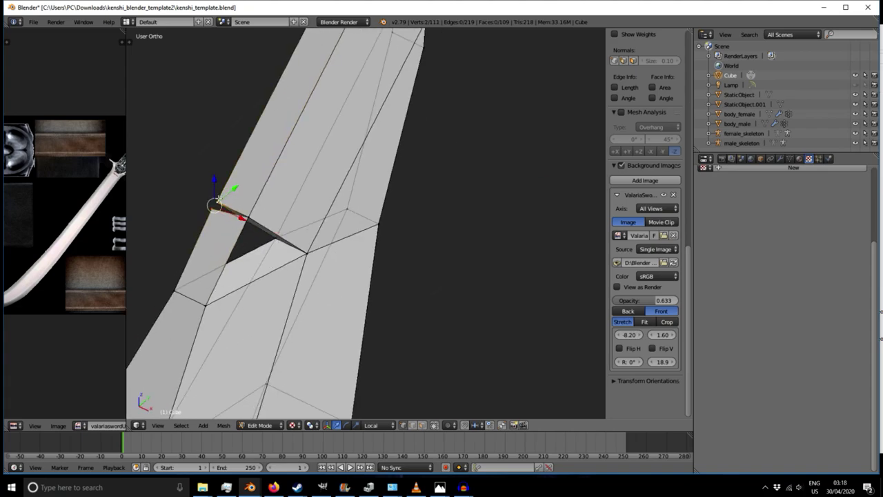
key("alt+m")
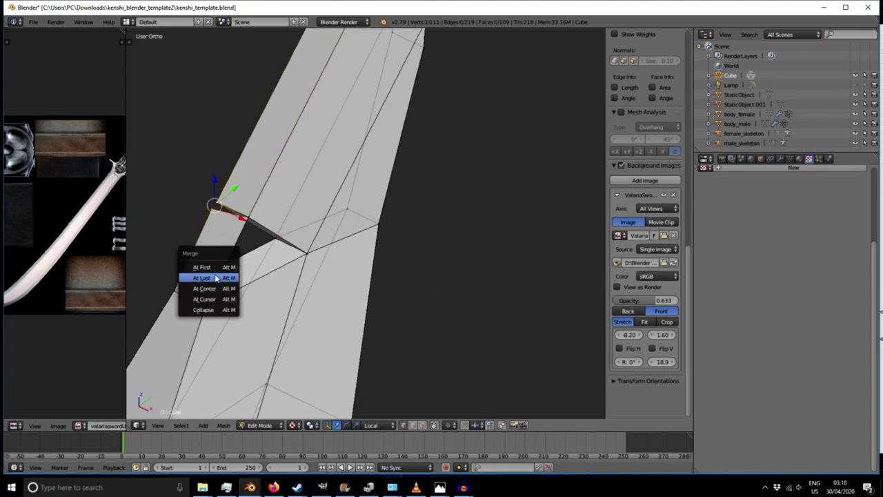
left_click(224, 277)
- Fill the triangular gap on the blade's +X side with a face between its three corner vertices
middle_click_drag(211, 272, 236, 271)
right_click(199, 290)
right_click(245, 231, "shift")
right_click(314, 290, "shift")
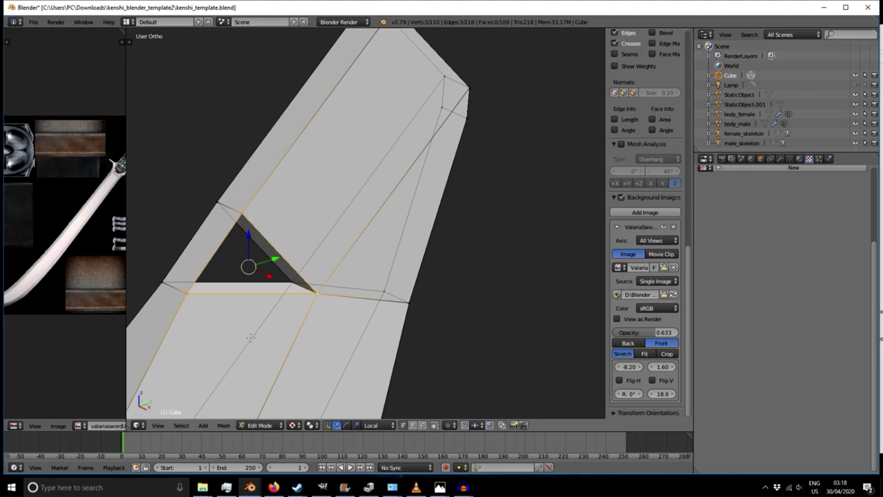
key("f")
- Fill the matching triangular gap on the blade's -X side with a three-vertex face
middle_click_drag(226, 334, 442, 326)
right_click(242, 223)
right_click(312, 293, "shift")
right_click(174, 323, "shift")
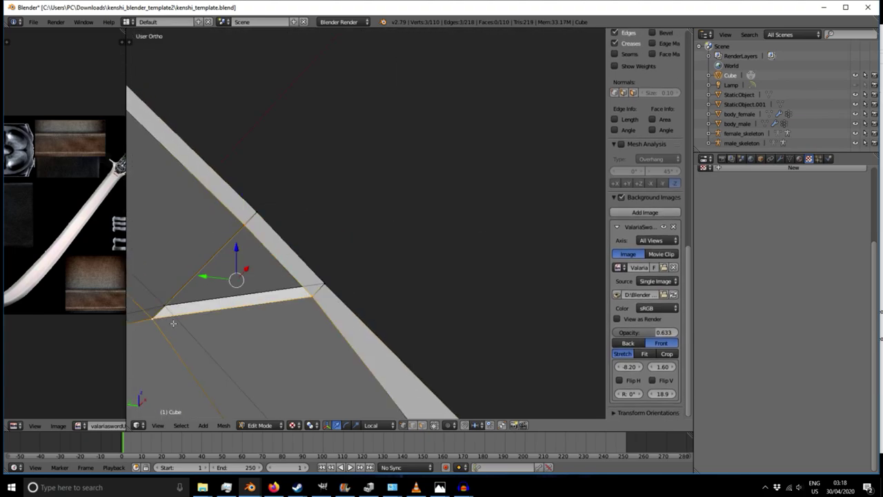
key("f")
- Extrude the blade's four-vertex end face in the right side view, ending about midway to the background image's tip
middle_click_drag(253, 319, 289, 299)
mouse_move(234, 297)
middle_mouse_down()
mouse_move(218, 241)
mouse_move(212, 289)
mouse_move(201, 278)
mouse_move(230, 265)
mouse_move(366, 319)
mouse_move(221, 300)
middle_mouse_up()
key("KP_1")
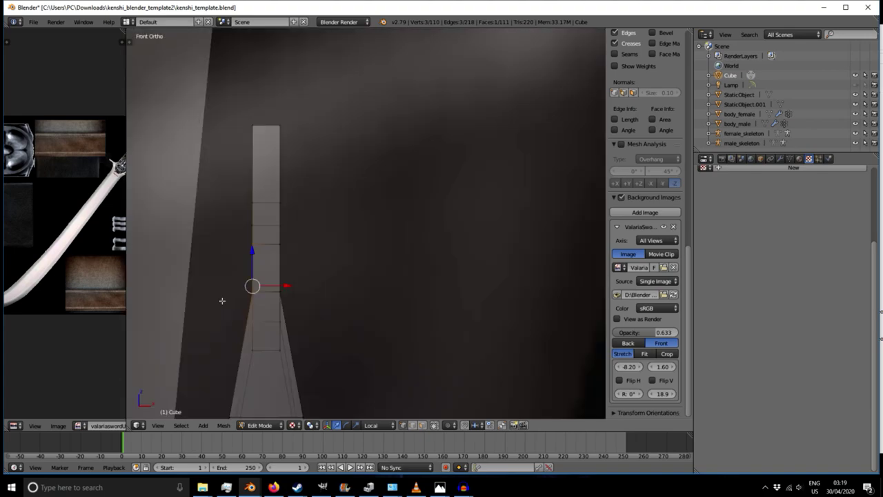
key("KP_3")
scroll(221, 300, "down", 6)
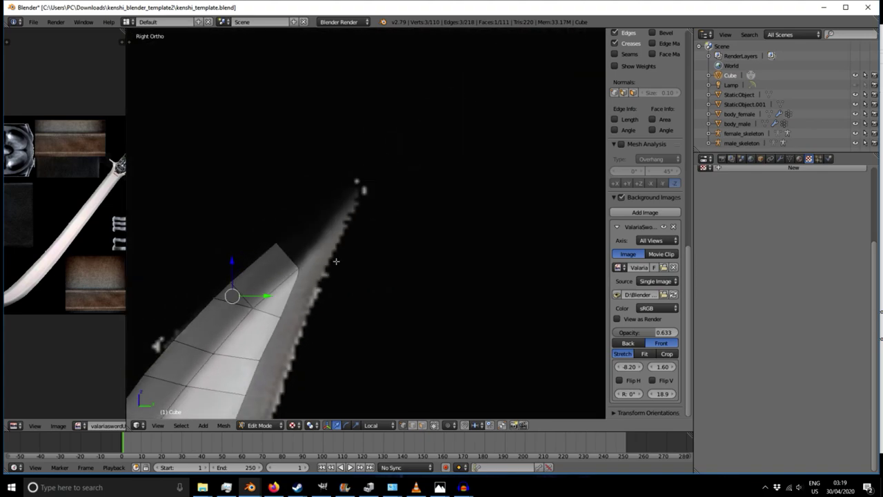
middle_click_drag(228, 377, 291, 331, "shift")
right_click(274, 260)
right_click(243, 219)
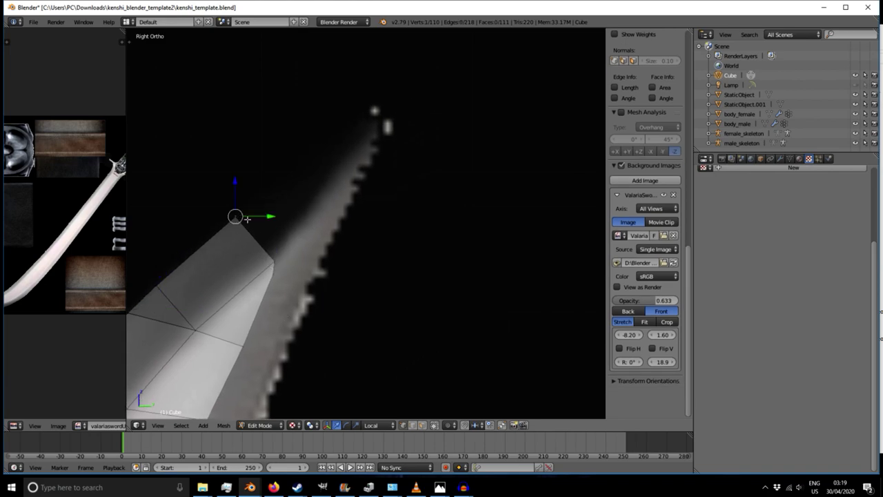
middle_click_drag(247, 219, 266, 236)
right_click(238, 219, "shift")
right_click(279, 260, "shift")
key("KP_1")
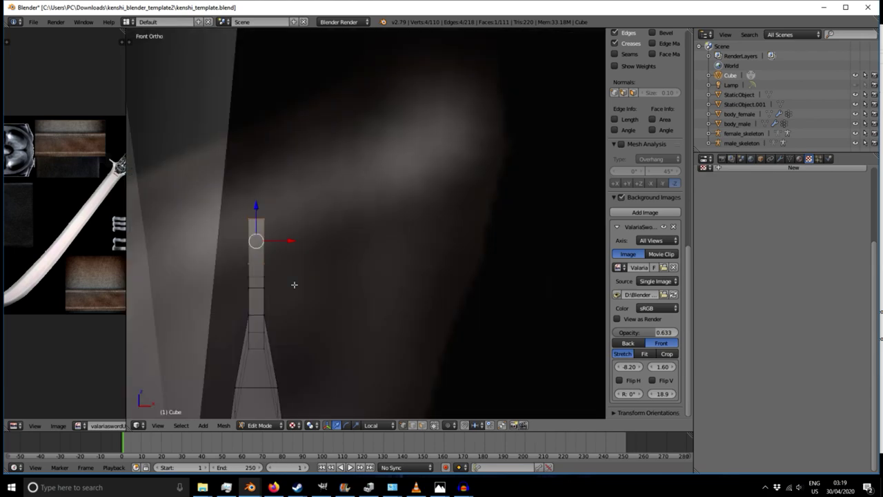
key("KP_3")
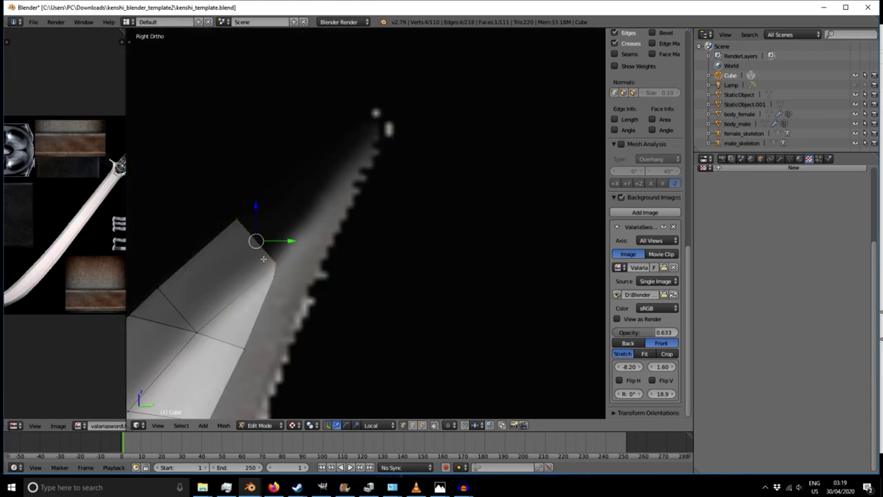
key("e")
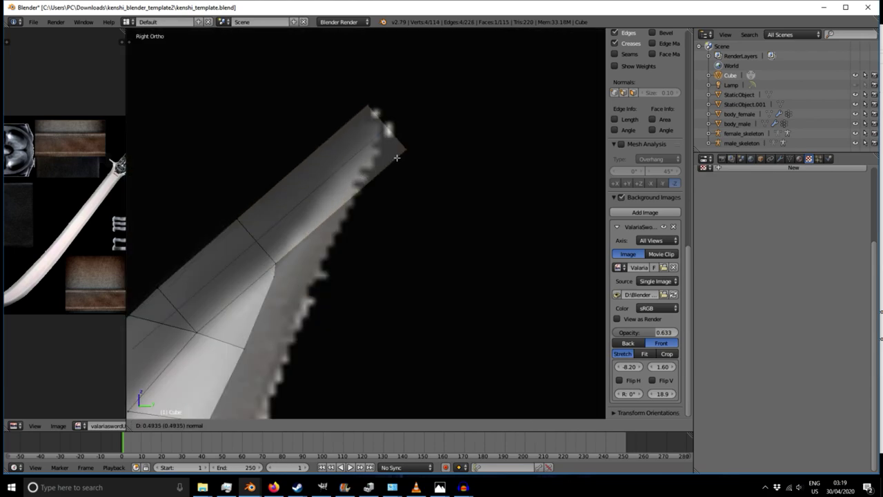
left_click(396, 157)
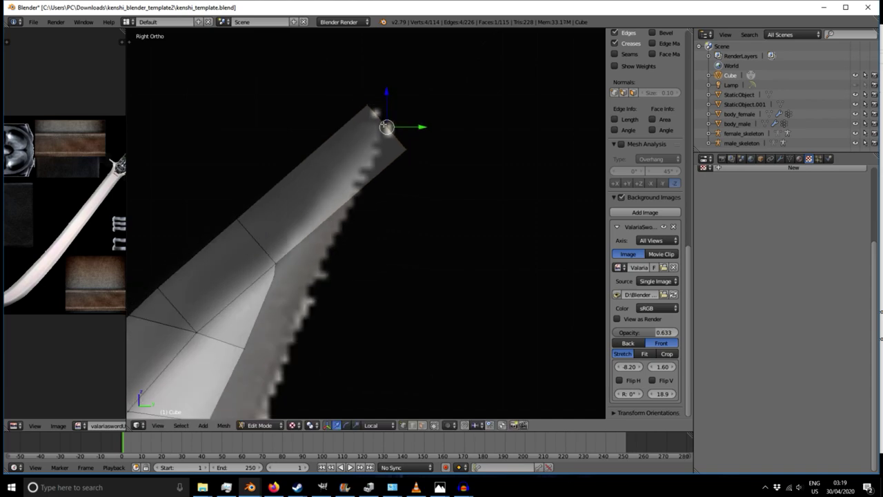
key("g")
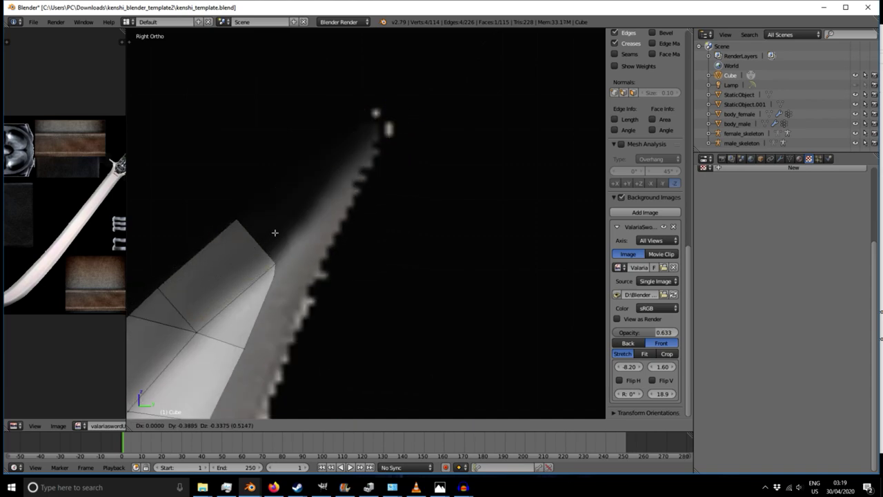
left_click(339, 177)
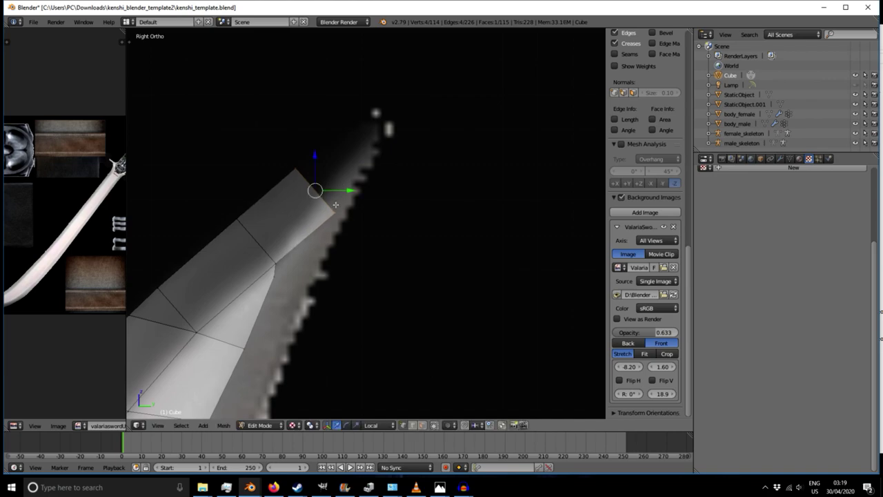
- Shift the new end face's +Y vertex pair about 0.06 toward -Y and slightly up to narrow the end
right_click(334, 214)
key("b")
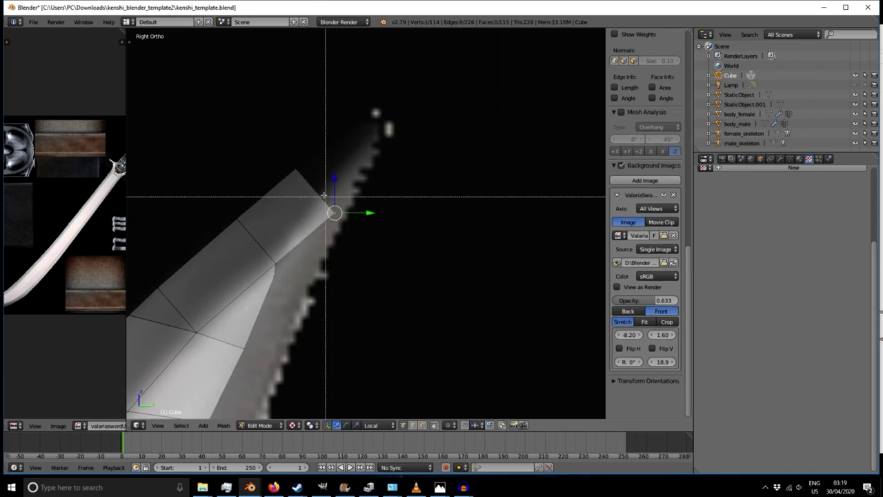
left_click_drag(329, 201, 358, 235)
key("g")
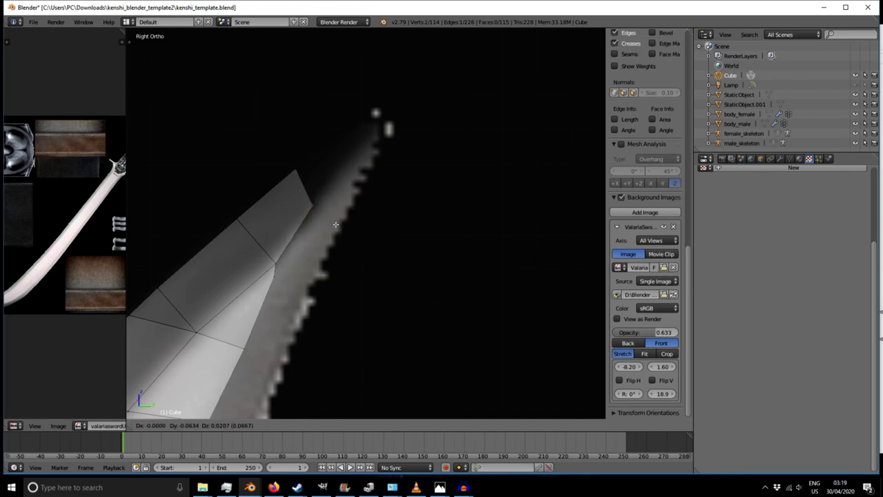
left_click(335, 226)
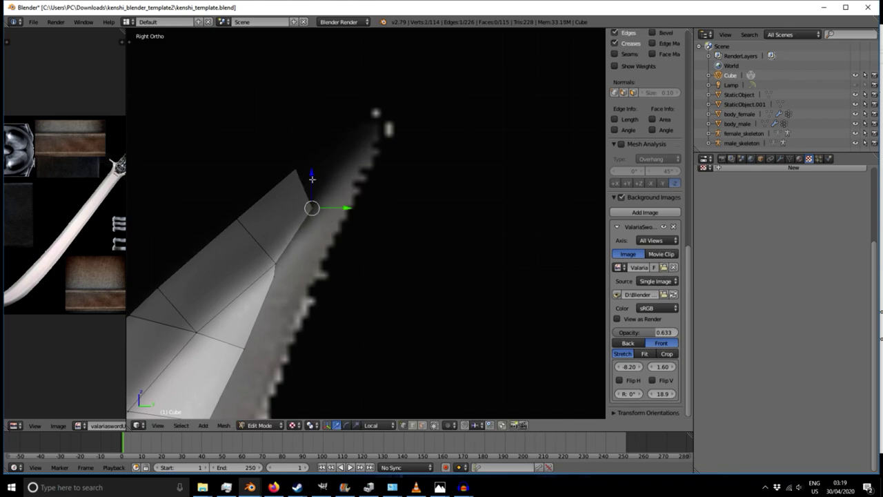
- Extrude the new end face's -Y vertex pair in three segments up to the tip of the background image
key("b")
left_click_drag(288, 157, 309, 188)
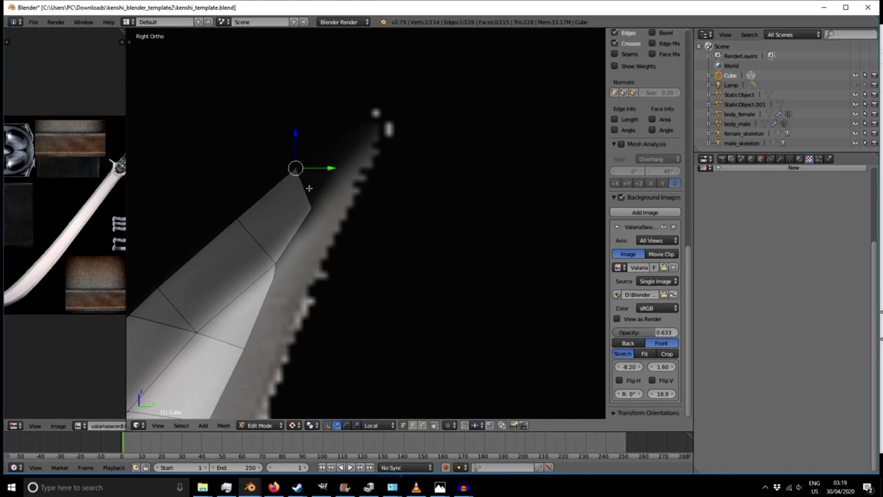
key("g")
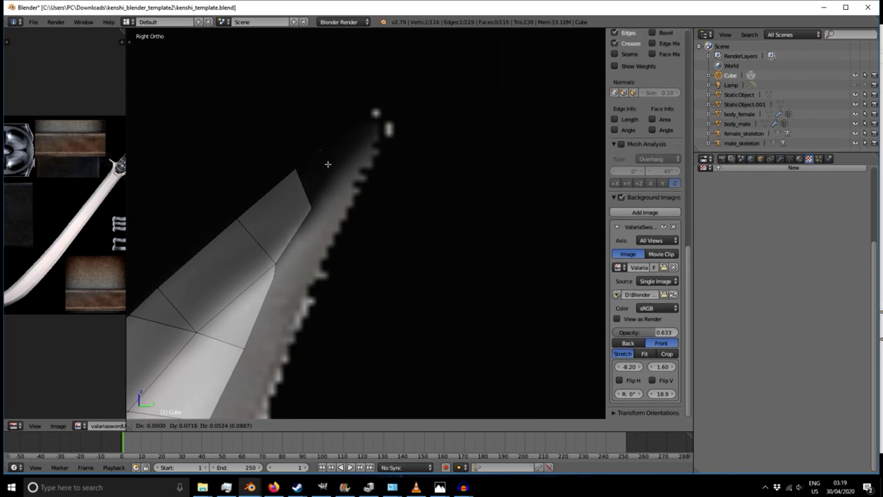
left_click(329, 163)
key("g")
left_click(373, 133)
key("e")
left_click(400, 118)
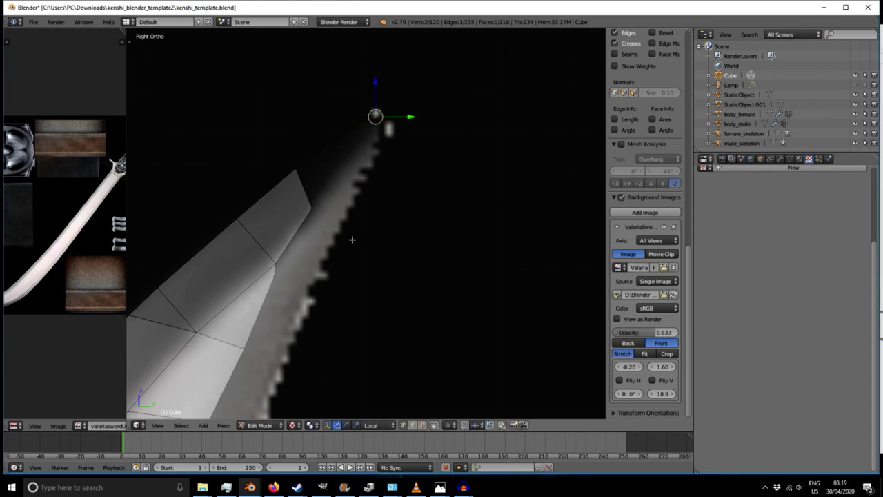
- Extrude the tip edge in four segments back down along the image's +Y outline
key("e")
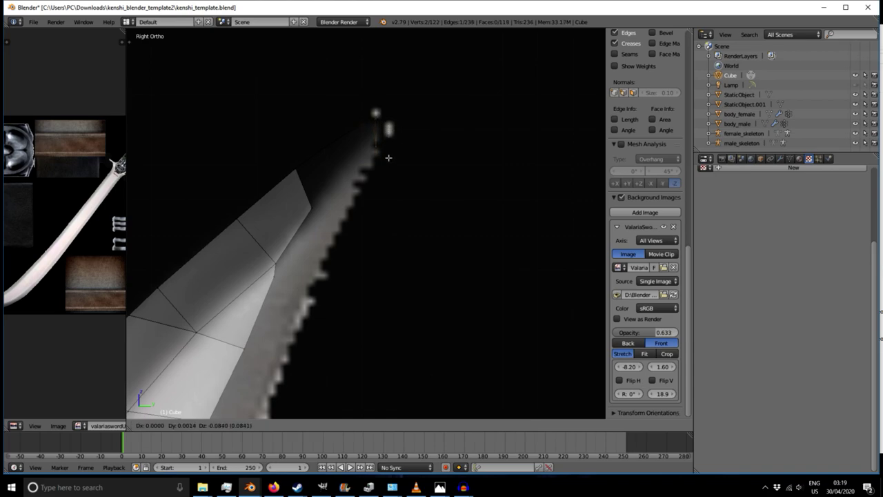
left_click(388, 158)
key("e")
left_click(372, 202)
key("e")
left_click(345, 249)
key("e")
left_click(321, 302)
- Examine the blade from tip to base and compare its lower end with the background image in side view
middle_click_drag(321, 301, 416, 138, "shift")
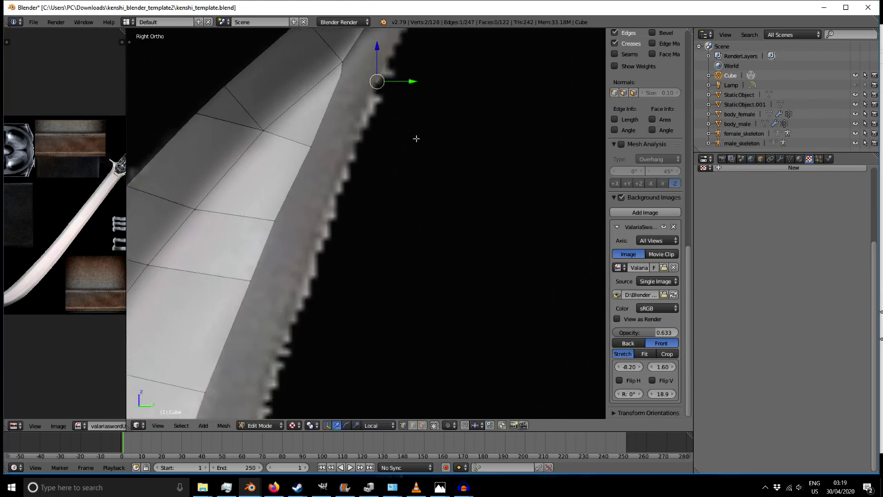
scroll(385, 129, "down", 4)
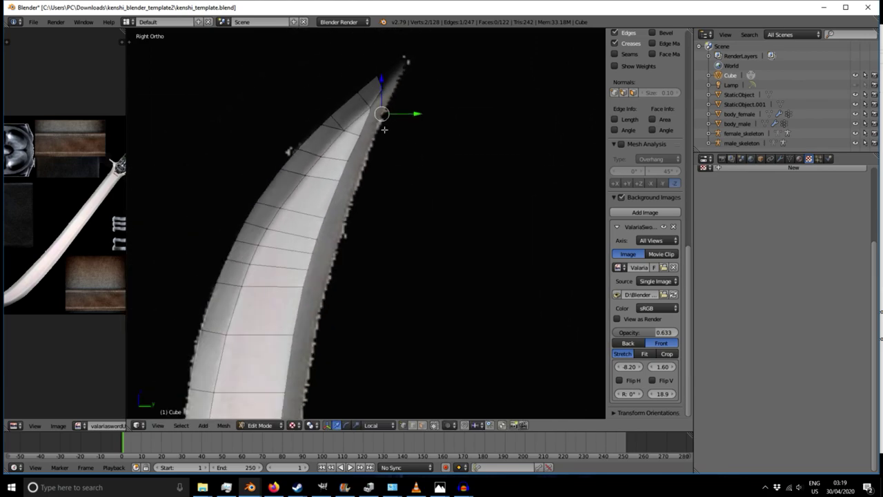
key("Tab")
middle_click_drag(416, 191, 357, 223)
middle_click_drag(337, 305, 370, 97, "shift")
key("Tab")
middle_click_drag(369, 245, 368, 76, "shift")
mouse_move(341, 149)
middle_mouse_down()
mouse_move(367, 141)
mouse_move(353, 146)
mouse_move(347, 227)
mouse_move(313, 200)
mouse_move(327, 148)
middle_mouse_up()
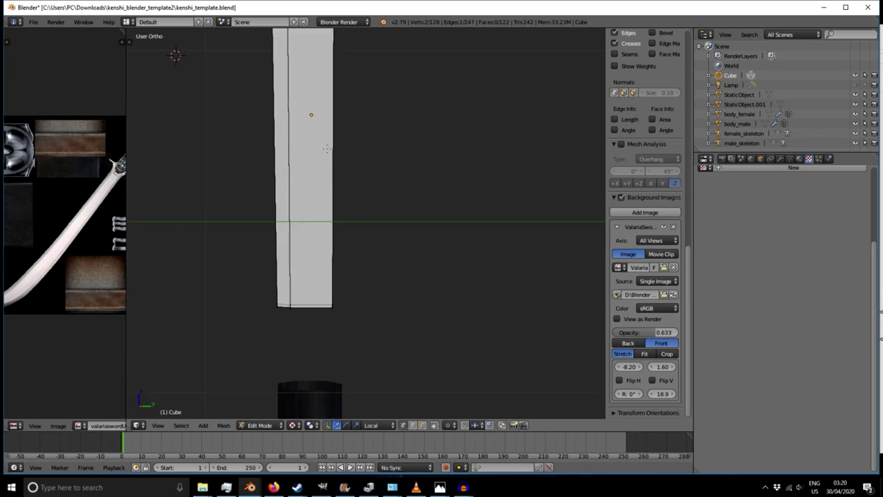
key("KP_3")
scroll(350, 276, "up", 4)
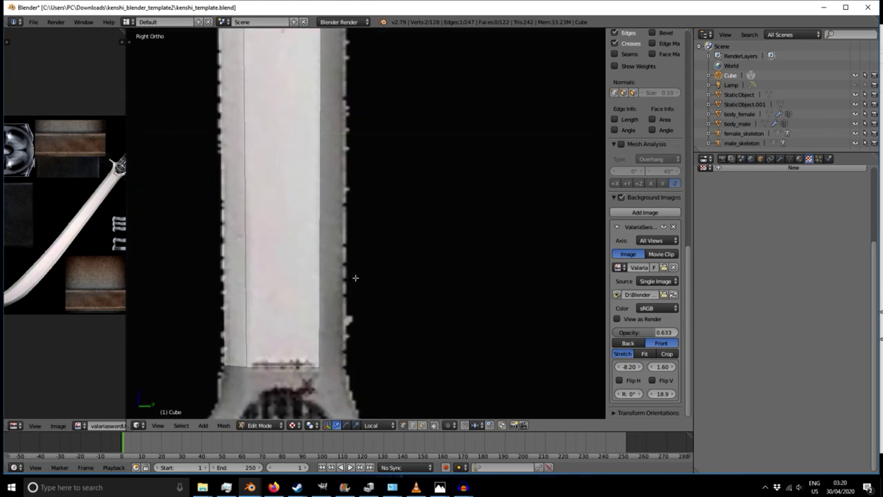
scroll(338, 290, "down", 4)
- Select all vertex pairs along the blade's +Y side, from the base up to just below the tip
middle_click_drag(339, 290, 333, 325)
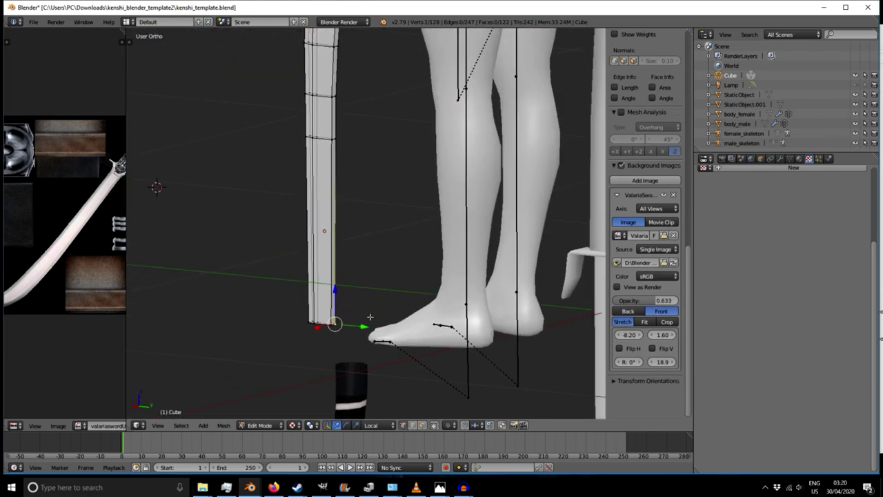
right_click(333, 326, "shift")
middle_click_drag(386, 134, 402, 269, "shift")
right_click(350, 275, "shift")
right_click(347, 273, "shift")
right_click(339, 225, "shift")
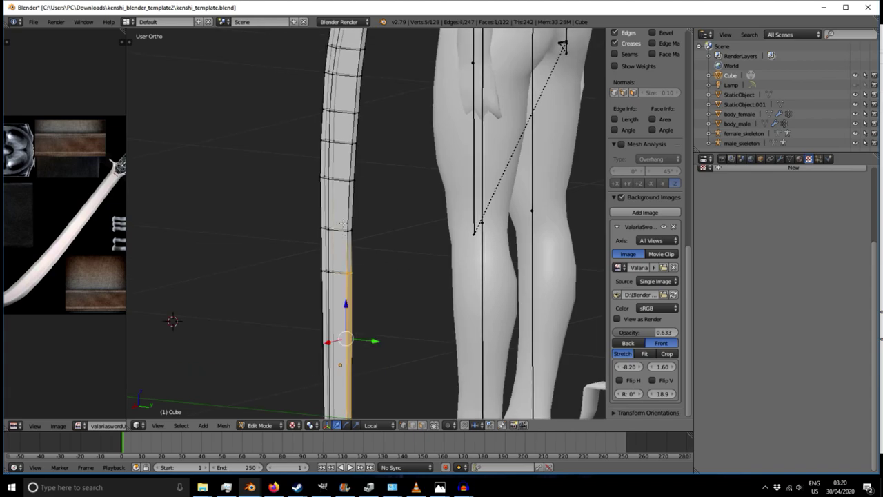
key("ctrl+z")
right_click(350, 229, "shift")
right_click(355, 228, "shift")
middle_click_drag(410, 194, 398, 274, "shift")
right_click(342, 259, "shift")
right_click(345, 259, "shift")
right_click(314, 259, "shift")
key("ctrl+z")
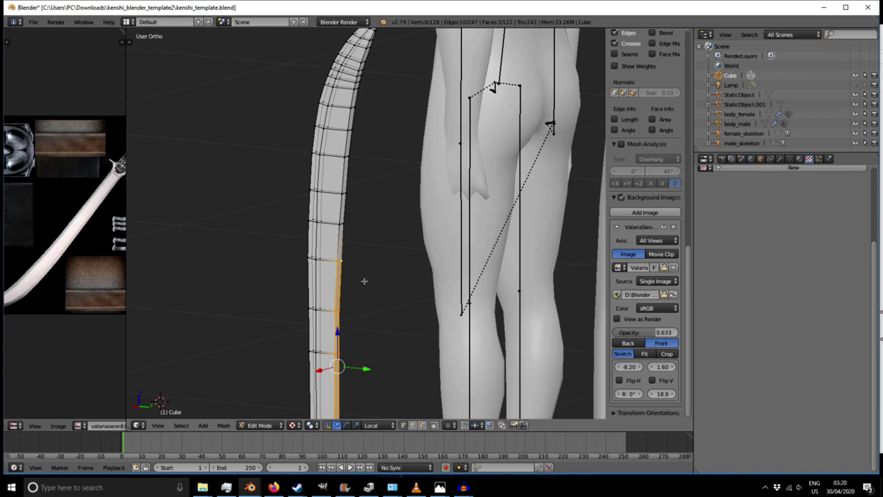
middle_click_drag(361, 216, 356, 279, "shift")
right_click(342, 282, "shift")
right_click(340, 283, "shift")
right_click(341, 252, "shift")
right_click(341, 253, "shift")
right_click(346, 218, "shift")
right_click(344, 218, "shift")
right_click(346, 191, "shift")
right_click(346, 189, "shift")
right_click(348, 171, "shift")
right_click(344, 167, "shift")
right_click(350, 158, "shift")
right_click(345, 152, "shift")
right_click(351, 145, "shift")
right_click(354, 142, "shift")
right_click(356, 138, "shift")
right_click(353, 134, "shift")
right_click(352, 129, "shift")
right_click(355, 127, "shift")
right_click(357, 124, "shift")
right_click(357, 121, "shift")
right_click(361, 113, "shift")
right_click(358, 111, "shift")
right_click(364, 103, "shift")
right_click(365, 102, "shift")
middle_click_drag(375, 108, 375, 108)
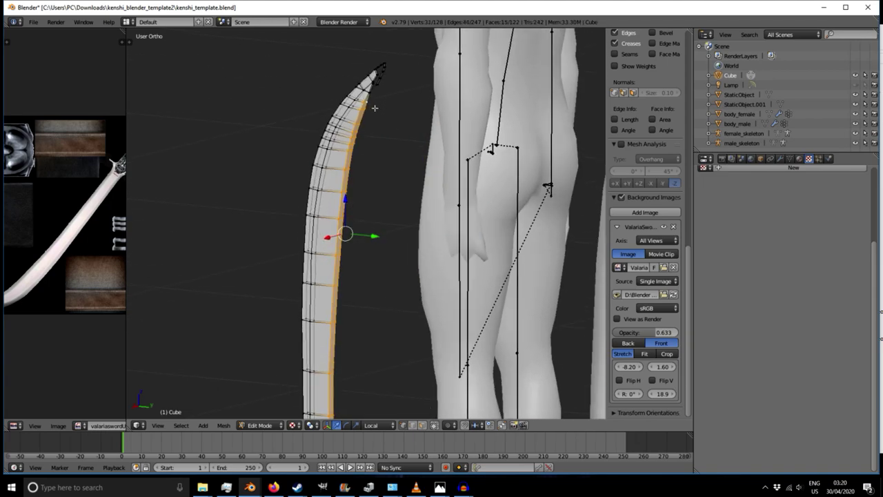
right_click(368, 90, "shift")
right_click(371, 93, "shift")
scroll(370, 92, "up", 4)
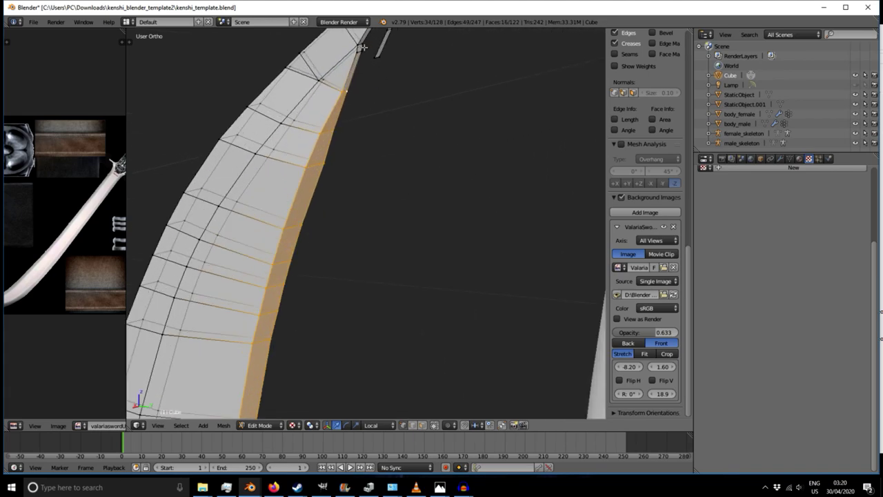
- Extrude the selected +Y side of the blade outward by about 0.12 to the background image's edge in side view
key("KP_1")
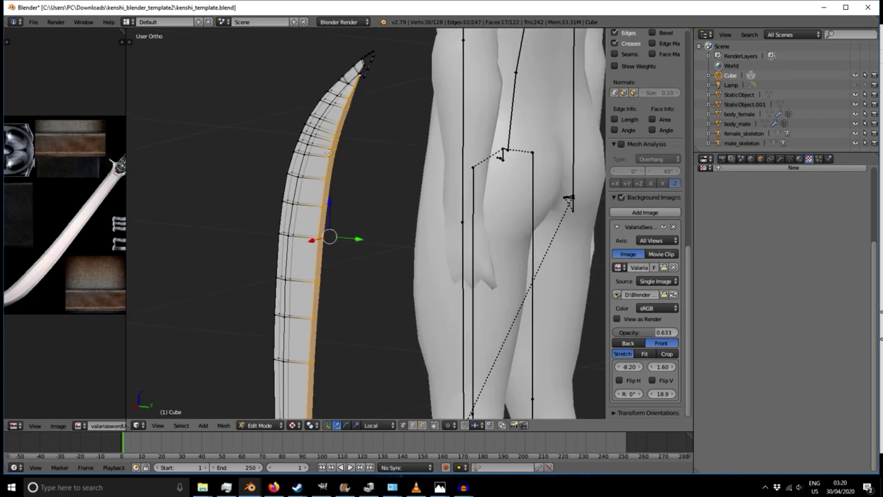
scroll(328, 152, "up", 4)
key("KP_3")
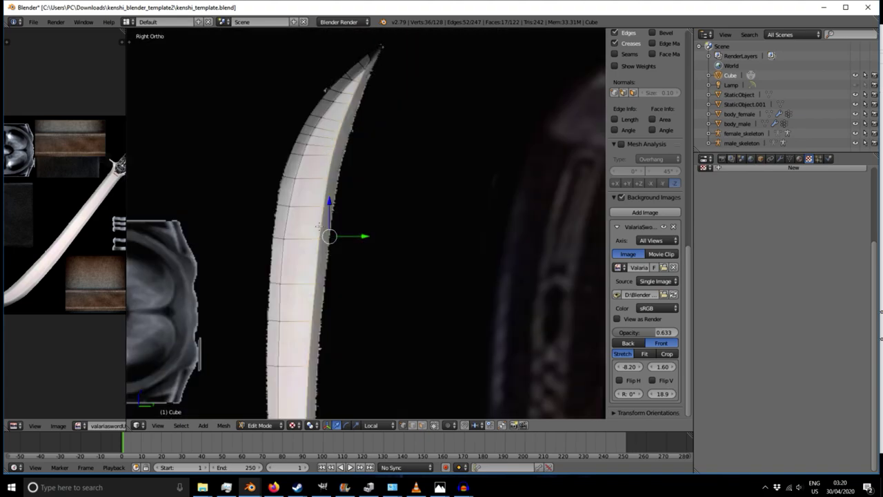
scroll(374, 190, "down", 3)
middle_click_drag(387, 266, 332, 400, "shift")
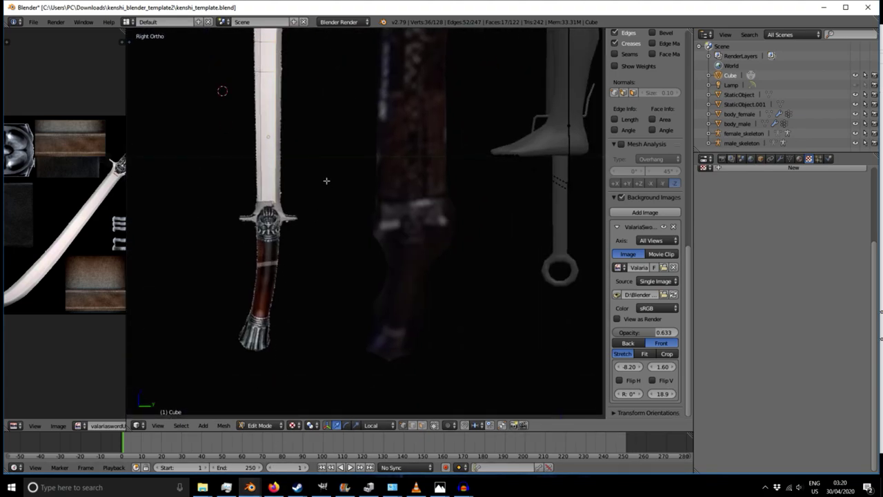
scroll(327, 185, "up", 3)
scroll(296, 164, "up", 3, "shift")
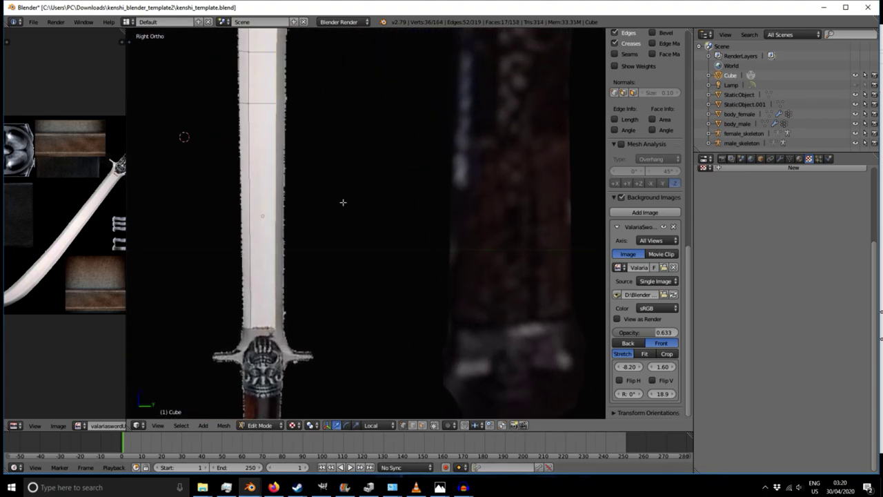
key("e")
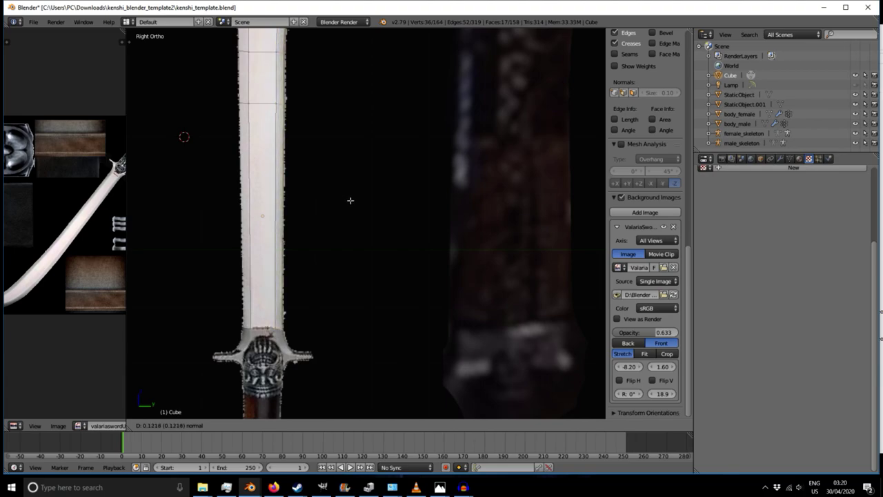
left_click(352, 198)
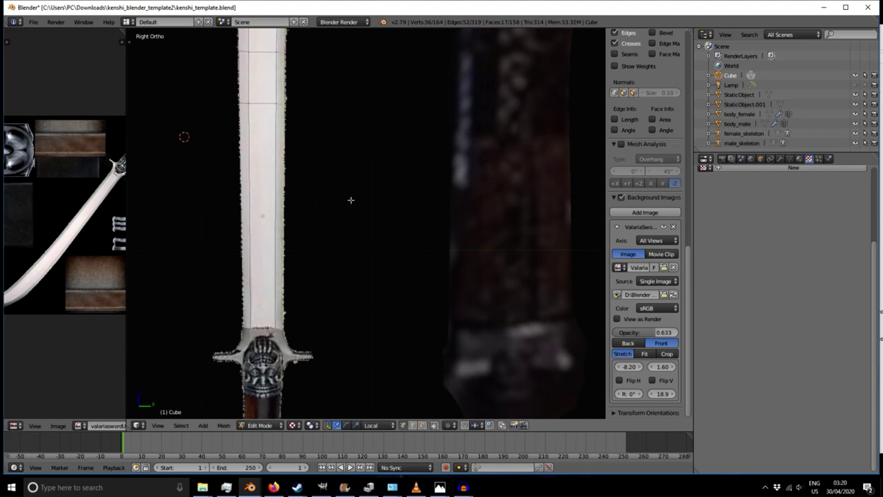
scroll(352, 198, "up", 1)
scroll(273, 291, "down", 3)
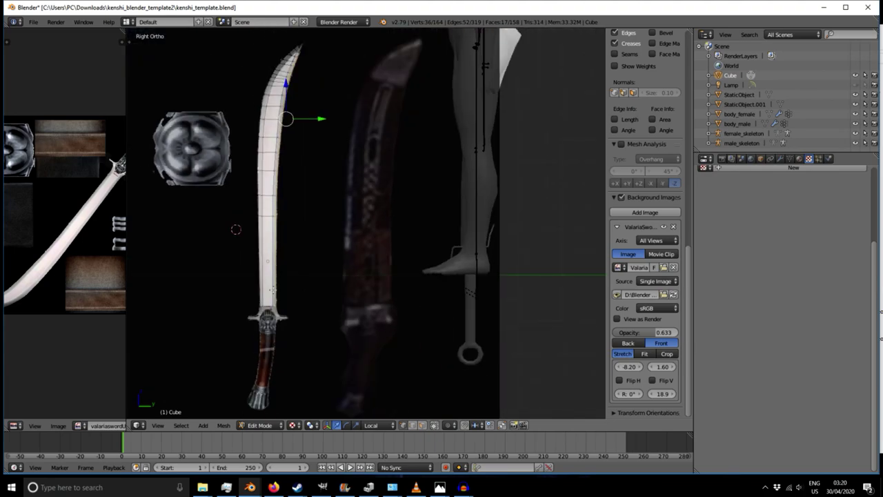
scroll(273, 291, "up", 1)
key("Tab")
key("Tab")
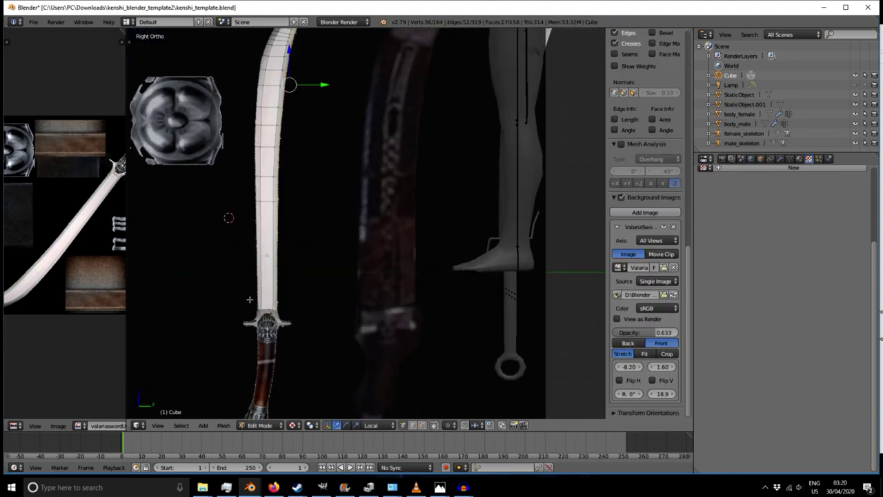
- Clear the selection and select the vertex pair of the outer -Y edge at the blade's base
scroll(250, 301, "up", 3)
key("Tab")
middle_click_drag(251, 304, 356, 319)
scroll(244, 311, "up", 3)
middle_click_drag(244, 311, 267, 330)
key("Tab")
scroll(252, 324, "up", 2)
key("a")
right_click(283, 305)
right_click(282, 298, "shift")
scroll(274, 295, "down", 4)
middle_click_drag(275, 294, 324, 333)
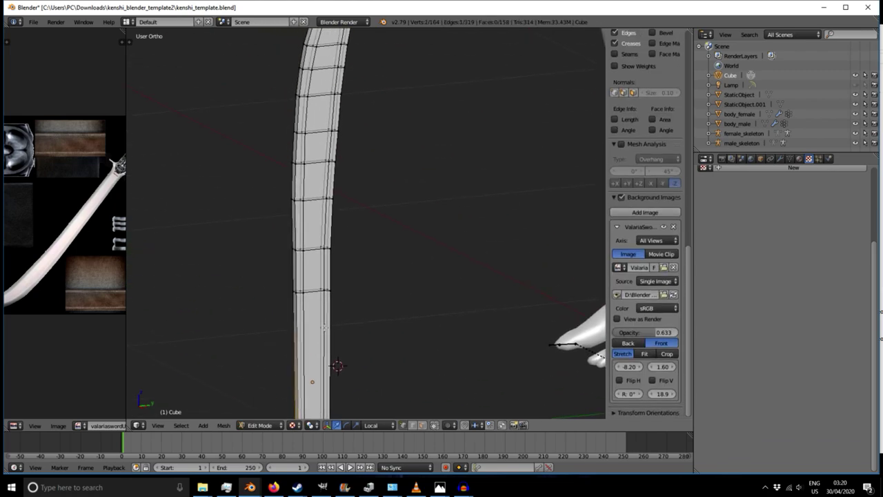
- Add the vertex pairs along the blade's lower half on the outer -Y edge to the selection
right_click(296, 291, "shift")
right_click(292, 288, "shift")
right_click(296, 251, "shift")
right_click(291, 248, "shift")
right_click(288, 198, "shift")
middle_click_drag(290, 200, 282, 296)
right_click(282, 309, "shift")
right_click(278, 309, "shift")
right_click(287, 283, "shift")
right_click(283, 283, "shift")
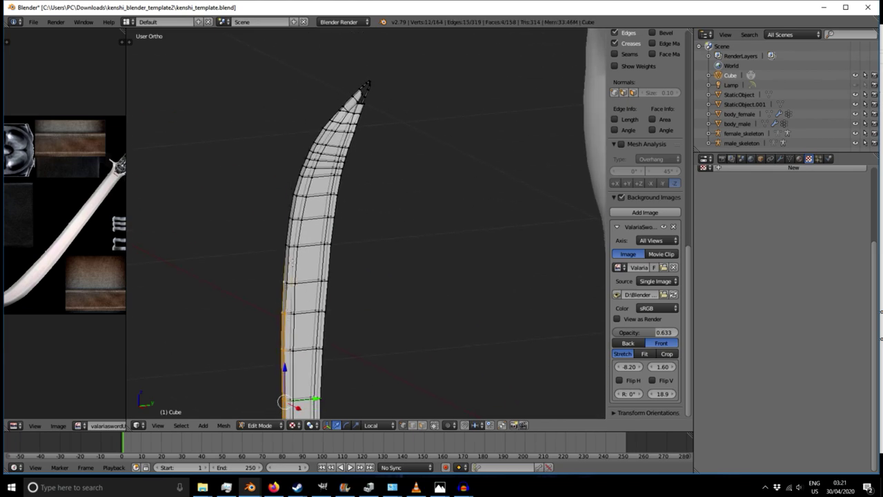
- Extend the outer -Y edge selection pair by pair up to the start of the blade's densely segmented curve
right_click(291, 290, "shift")
right_click(294, 282, "shift")
right_click(291, 281, "shift")
right_click(295, 283, "shift")
right_click(286, 247, "shift")
right_click(289, 245, "shift")
right_click(289, 218, "shift")
right_click(291, 217, "shift")
right_click(293, 194, "shift")
right_click(294, 193, "shift")
scroll(341, 264, "down", 4)
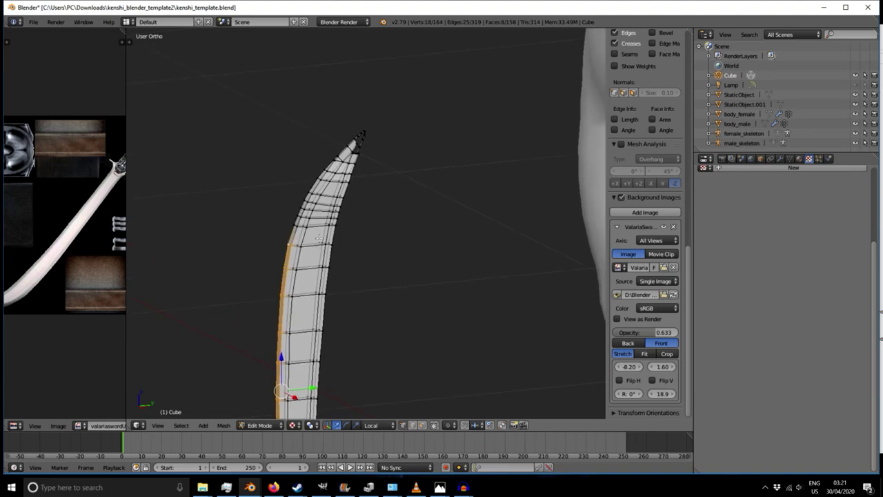
right_click(291, 250, "shift")
right_click(291, 248, "shift")
right_click(296, 237, "shift")
right_click(294, 235, "shift")
- Add the remaining outer -Y edge vertex pairs through the curve up to just below the tip
middle_click_drag(310, 233, 300, 234)
scroll(300, 231, "up", 4)
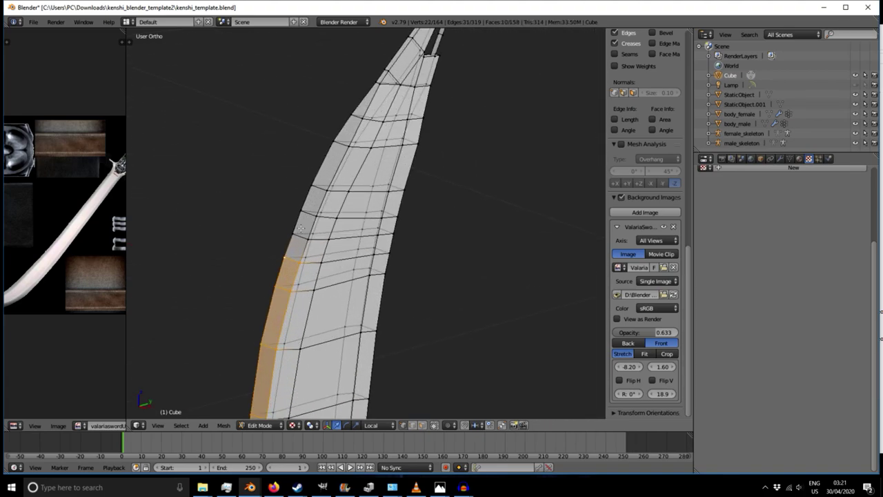
right_click(314, 217, "shift")
right_click(310, 188, "shift")
right_click(326, 190, "shift")
right_click(333, 140, "shift")
right_click(350, 150, "shift")
right_click(352, 112, "shift")
right_click(363, 118, "shift")
middle_click_drag(365, 119, 332, 136)
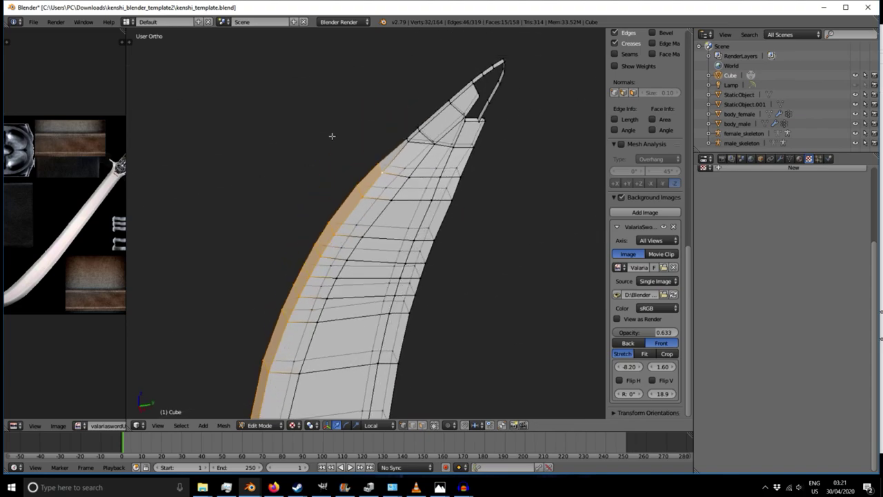
- Scale the selected -Y edge to about 0.10 along its local X axis in front view to thin the edge
middle_click_drag(310, 201, 390, 184)
scroll(390, 183, "down", 4)
scroll(391, 184, "down", 2)
middle_click_drag(373, 304, 407, 169, "shift")
middle_click_drag(407, 169, 417, 169)
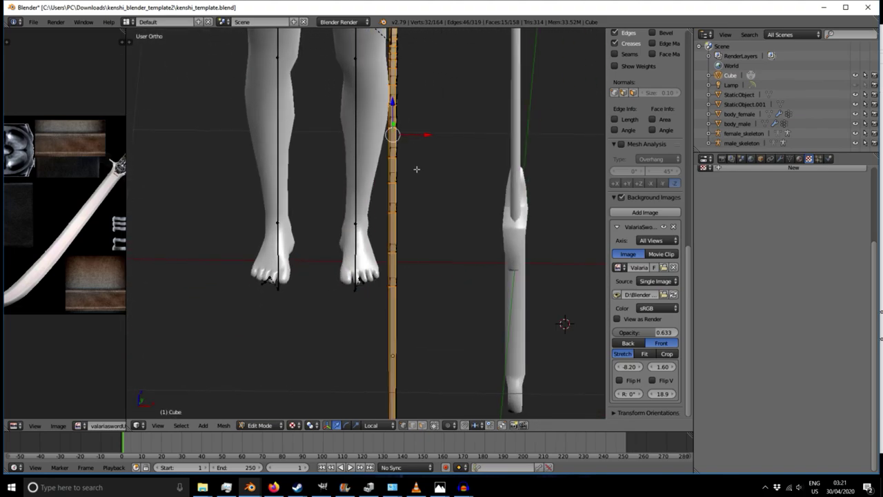
key("KP_3")
key("KP_1")
left_click(357, 425)
scroll(410, 83, "up", 4)
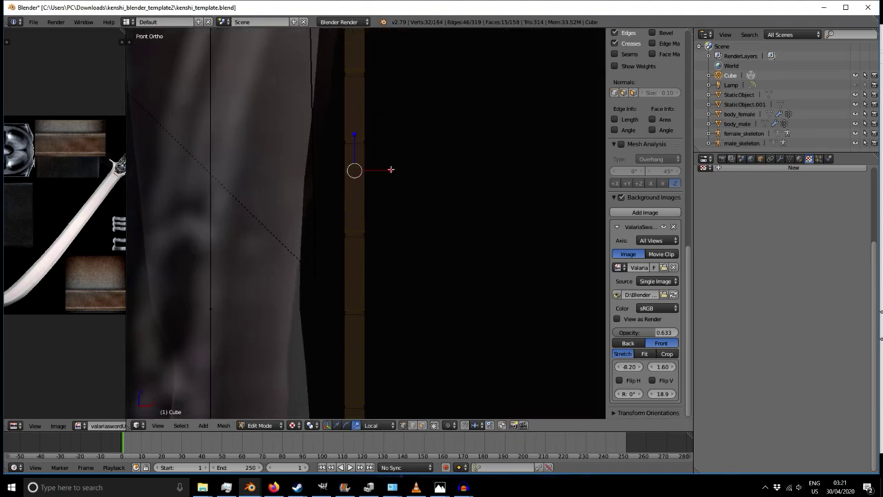
key("s")
key("x")
key("x")
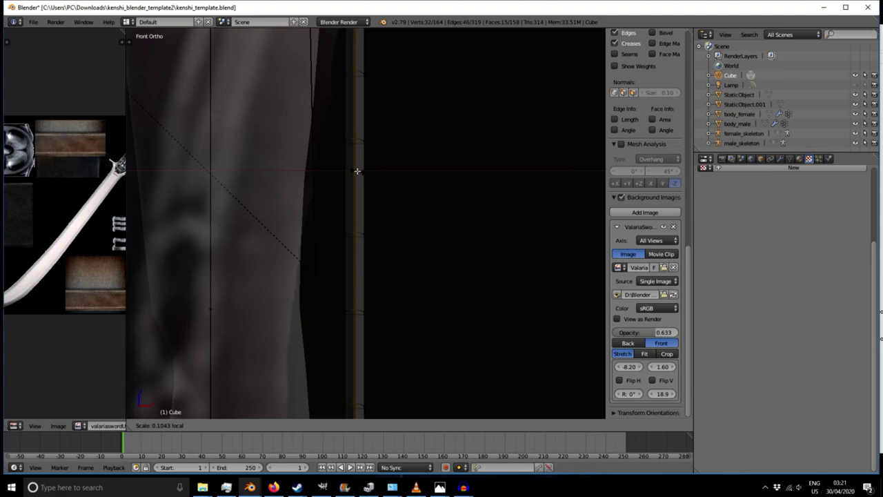
left_click(357, 172)
- Scale the selected -Y edge along local X once more, by about 0.6, to sharpen it further
middle_click_drag(458, 158, 441, 232)
scroll(345, 220, "up", 4)
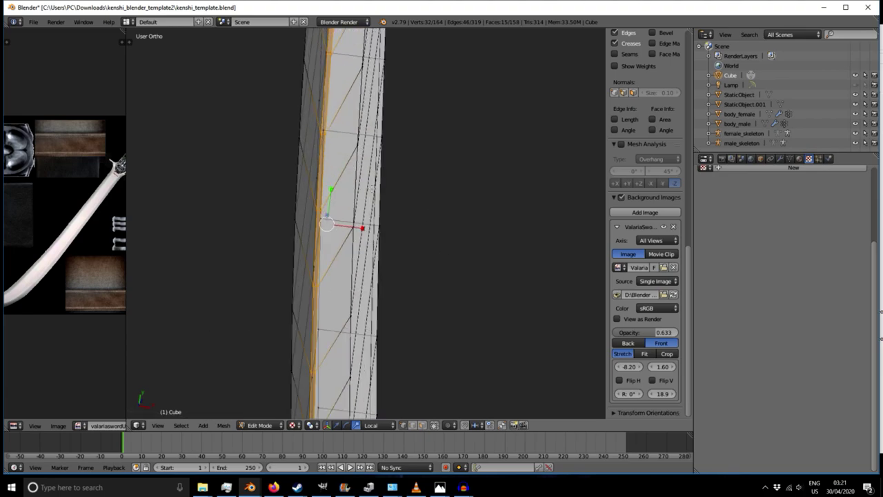
key("s")
key("x")
key("x")
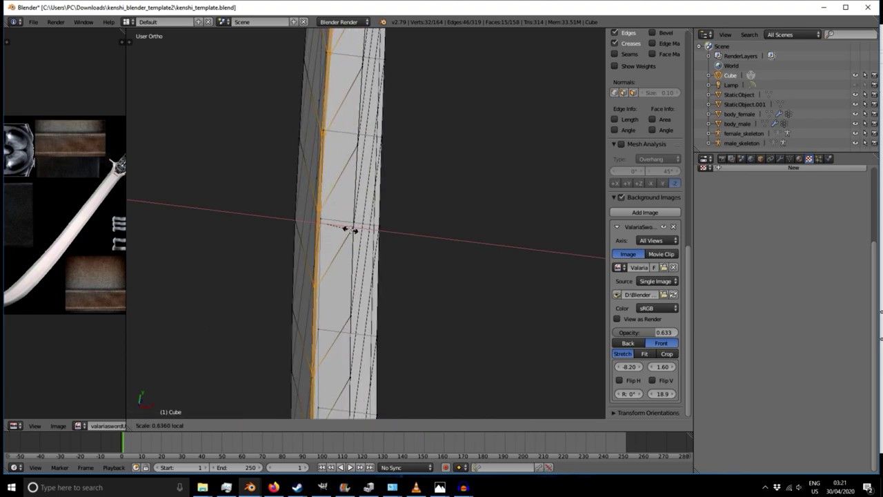
left_click(345, 228)
middle_click_drag(345, 229, 322, 219)
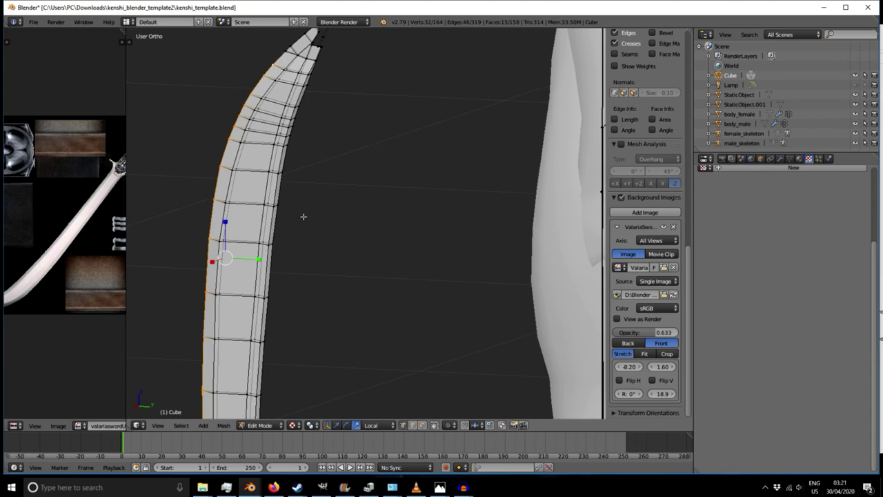
- Select the +Y edge vertex at the blade's base and compare that end with the background image in side view
scroll(295, 174, "down", 3)
middle_click_drag(323, 250, 363, 94, "shift")
middle_click_drag(350, 141, 343, 184)
scroll(338, 193, "up", 4)
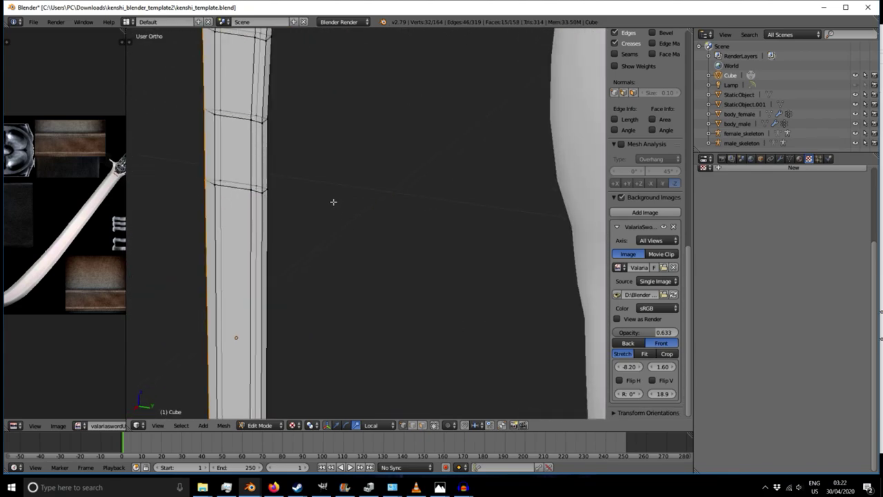
scroll(333, 241, "down", 4, "shift")
right_click(296, 391)
key("KP_1")
key("KP_3")
scroll(318, 379, "up", 5)
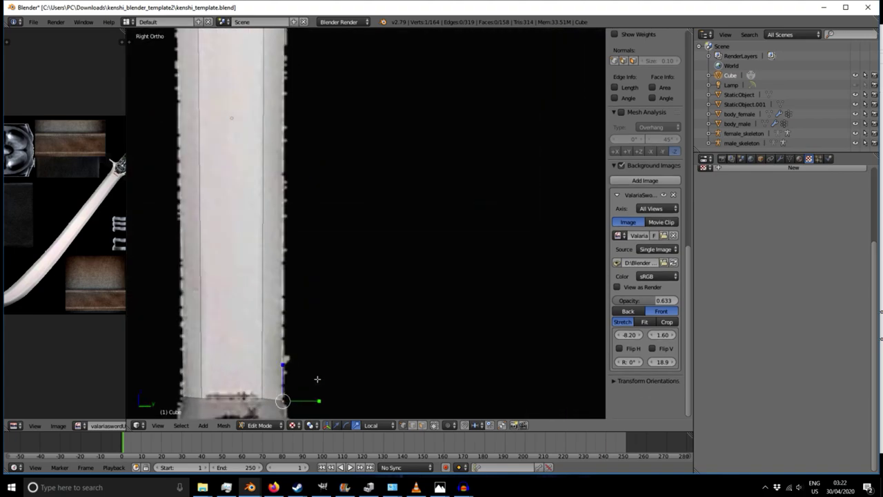
- Move the first +Y edge vertex pair above the base outward by about 0.02 to the background image's outline
mouse_move(328, 180)
middle_mouse_down("shift")
mouse_move(331, 355)
mouse_move(314, 321)
mouse_move(314, 333)
middle_mouse_up("shift")
mouse_move(342, 157)
middle_mouse_down("shift")
mouse_move(358, 333)
mouse_move(349, 311)
middle_mouse_up("shift")
middle_click_drag(370, 152, 364, 260, "shift")
middle_click_drag(345, 156, 351, 253, "shift")
middle_click_drag(343, 185, 336, 285, "shift")
scroll(335, 284, "up", 2, "shift")
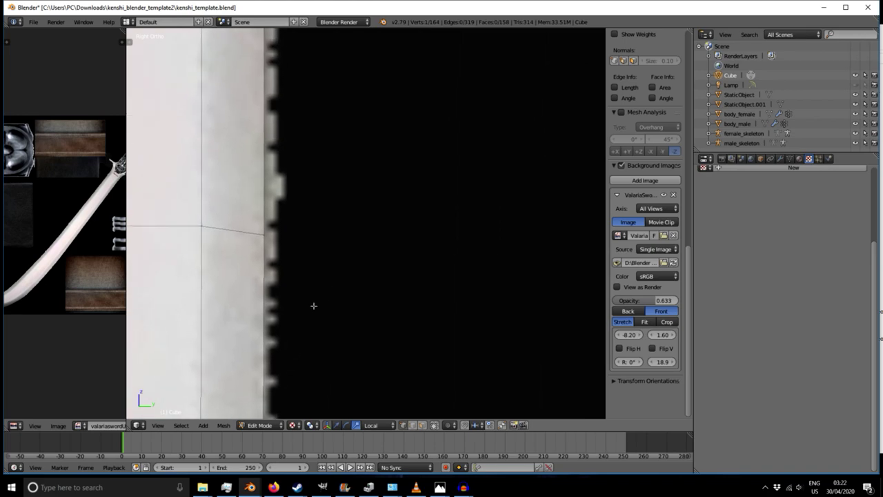
left_click_drag(247, 216, 276, 251)
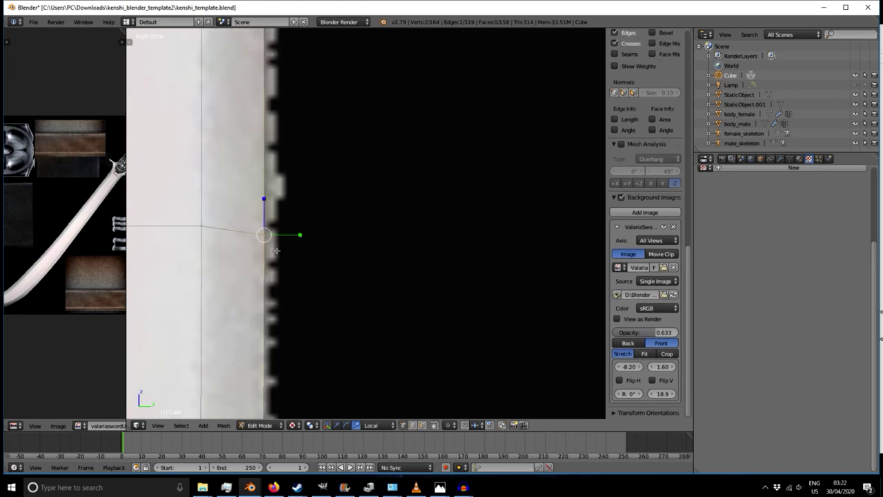
key("g")
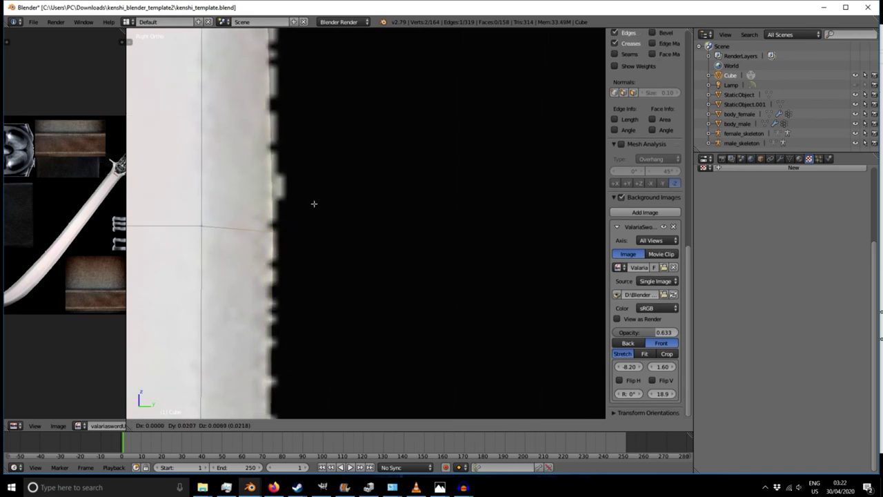
left_click(312, 203)
- Move the next +Y edge vertex pair up the blade by about 0.026 in Y to the image's outline
middle_click_drag(338, 163, 339, 368, "shift")
middle_click_drag(348, 245, 329, 360, "shift")
right_click(244, 194)
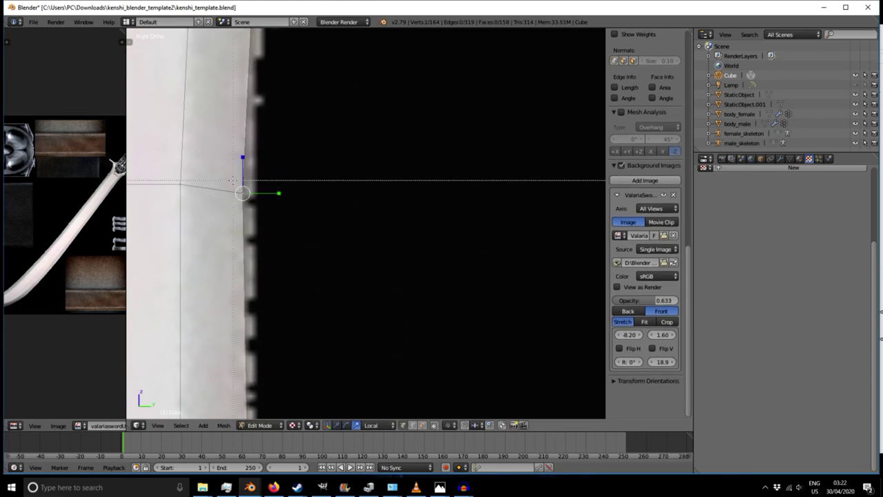
key("g")
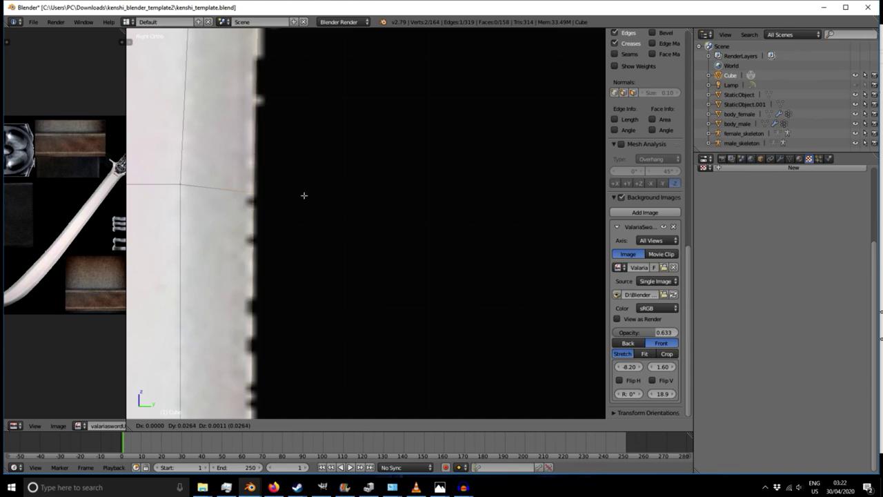
left_click(304, 196)
- Move a +Y edge vertex pair farther up the blade slightly outward onto the background image's outline
middle_click_drag(352, 134, 351, 278, "shift")
middle_click_drag(328, 224, 331, 382, "shift")
middle_click_drag(327, 191, 329, 348, "shift")
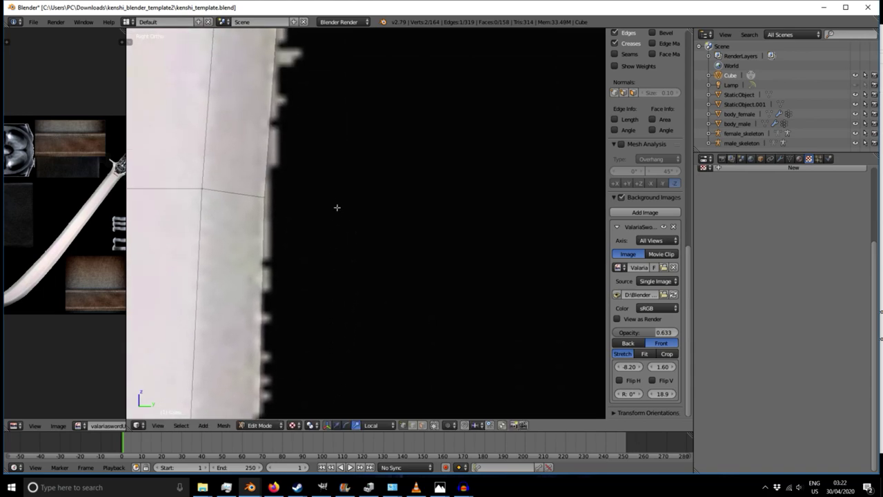
scroll(330, 238, "down", 4, "shift")
middle_click_drag(308, 285, 310, 318, "shift")
middle_click_drag(318, 164, 300, 294, "shift")
middle_click_drag(310, 123, 305, 242, "shift")
scroll(305, 242, "up", 3, "shift")
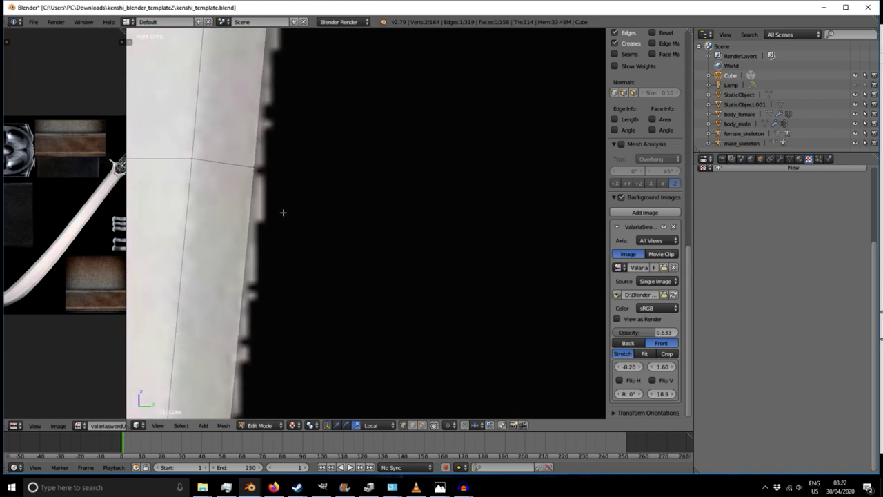
key("b")
left_click_drag(244, 157, 266, 189)
key("g")
left_click(270, 180)
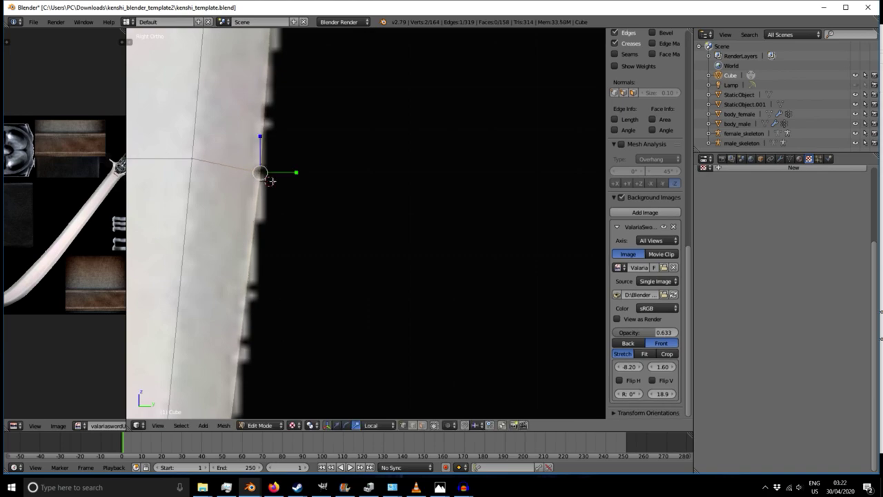
- Adjust the two skipped +Y edge positions below it to the image's outline, moving the lower pair about 0.008 in Y
middle_click_drag(320, 340, 289, 91, "shift")
right_click(201, 193)
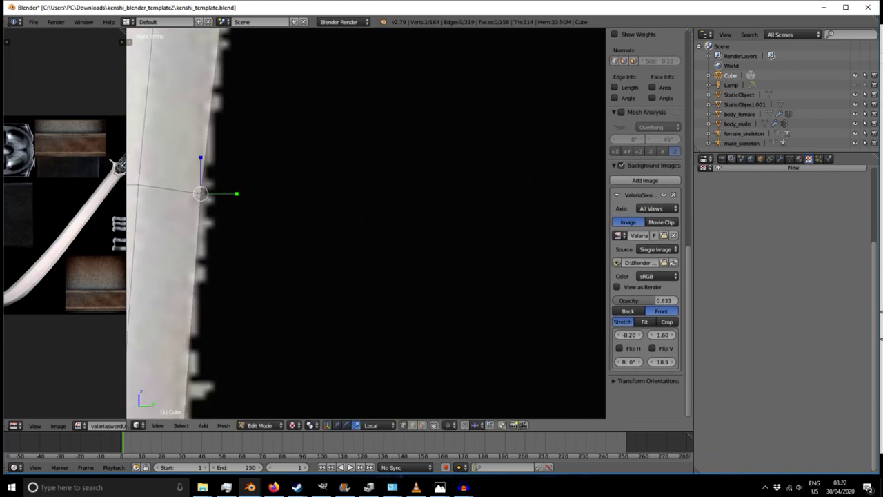
key("g")
left_click(219, 215)
scroll(220, 215, "down", 3)
middle_click_drag(259, 289, 306, 185, "shift")
right_click(245, 294)
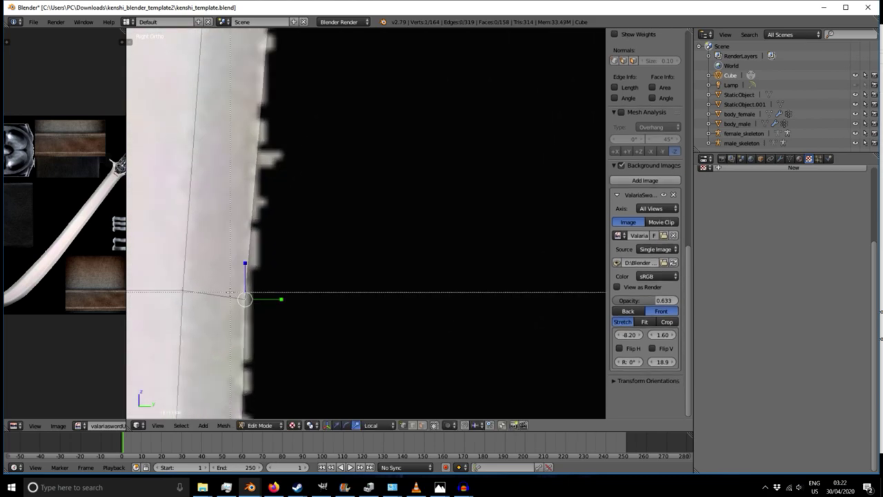
right_click(229, 292, "shift")
key("g")
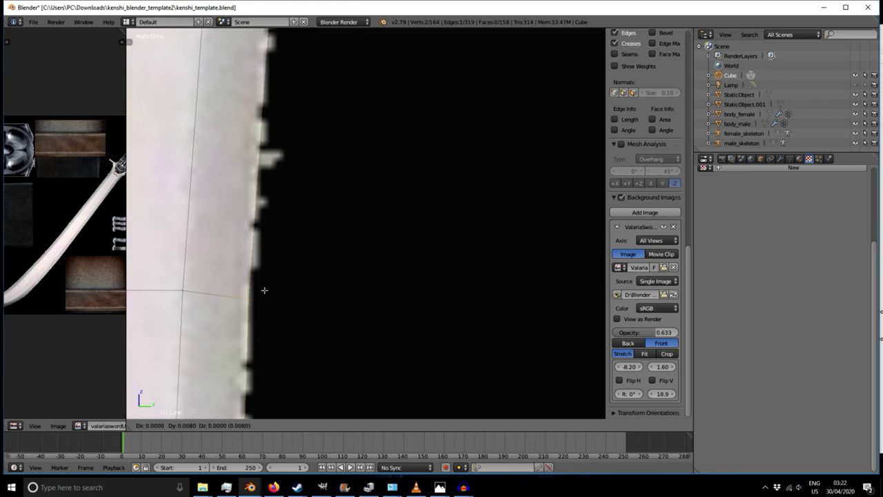
left_click(265, 289)
- Move the next unadjusted +Y edge vertex pair toward the blade's upper curve out to the image's outline
scroll(308, 160, "down", 6)
middle_click_drag(321, 130, 253, 392, "shift")
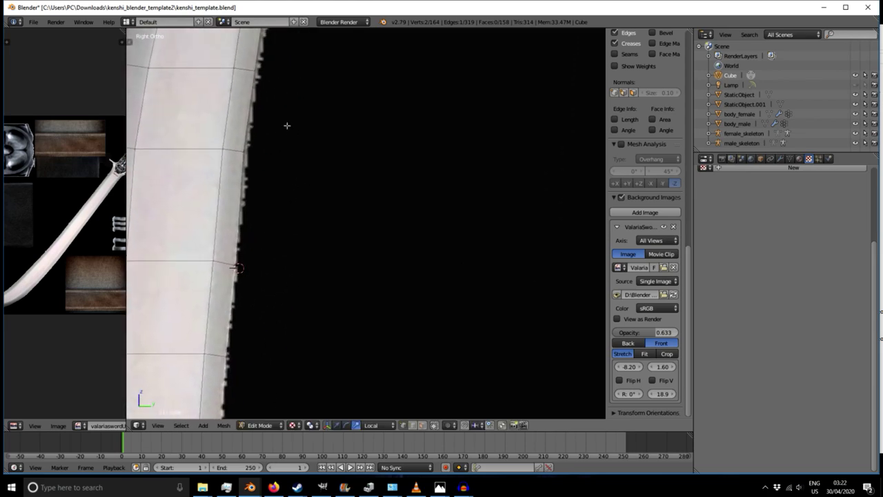
middle_click_drag(286, 117, 283, 278, "shift")
scroll(238, 297, "up", 3)
right_click(235, 299)
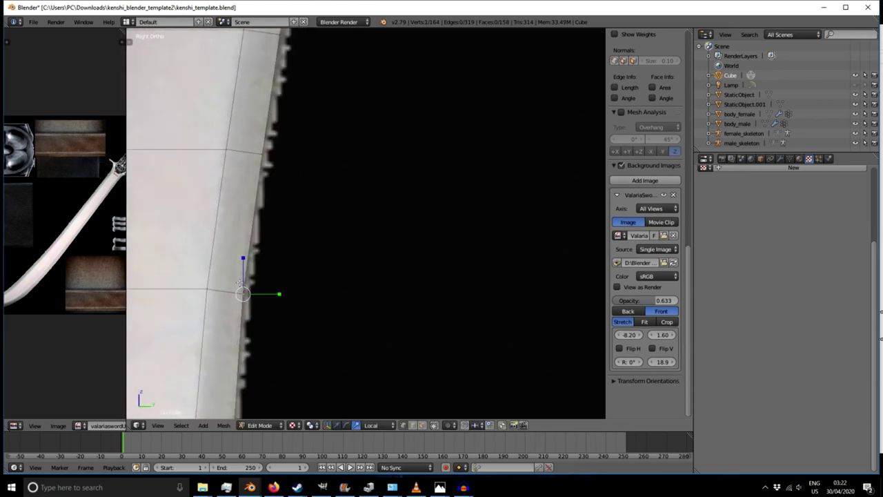
right_click(245, 295, "shift")
key("g")
left_click(265, 294)
middle_click_drag(321, 172, 292, 295, "shift")
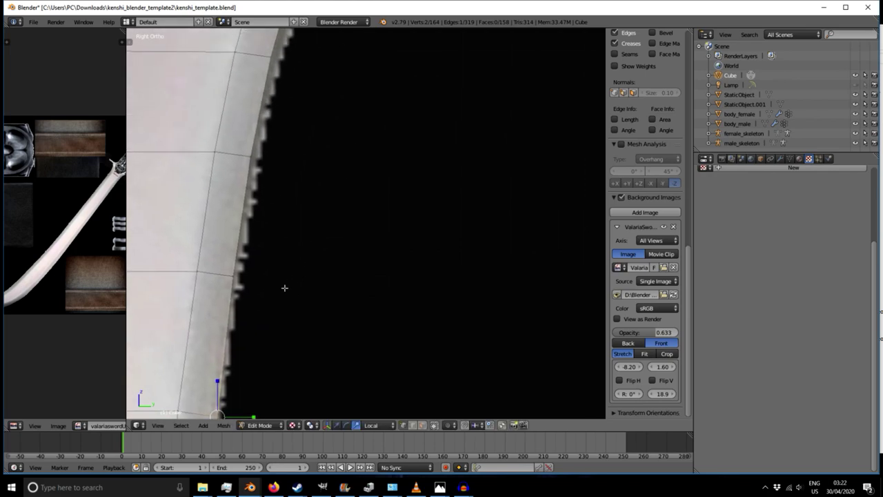
- Move the unadjusted +Y edge vertex pair below the blade's upper curve outward onto the background image's outline
right_click(233, 276)
scroll(232, 274, "up", 2)
key("b")
left_click_drag(225, 268, 258, 293)
key("g")
left_click(268, 287)
- Move the following +Y edge vertex pair farther up the blade slightly outward to the image's outline
middle_click_drag(324, 197, 288, 343, "shift")
right_click(222, 247)
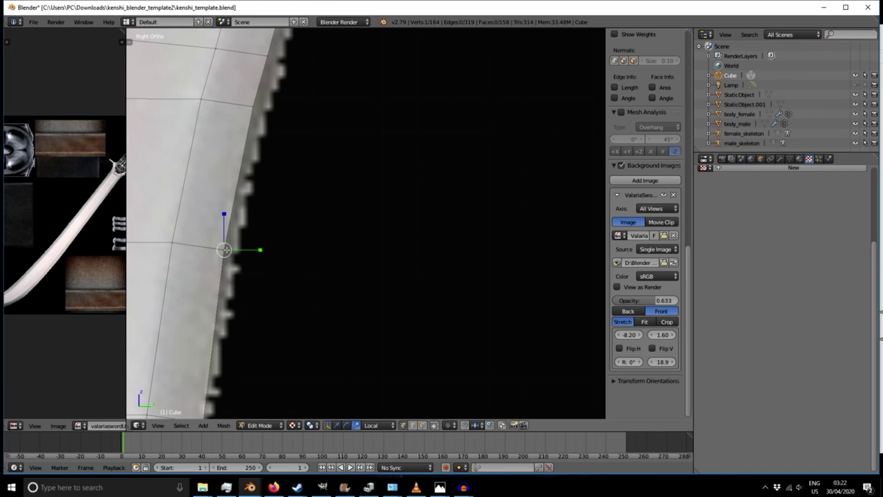
key("b")
left_click_drag(214, 241, 247, 259)
key("g")
left_click(256, 255)
- Fit the next two +Y edge vertex pairs up the blade to the image's outline, moving the upper pair about 0.03 in Y
middle_click_drag(299, 181, 265, 326, "shift")
right_click(213, 248)
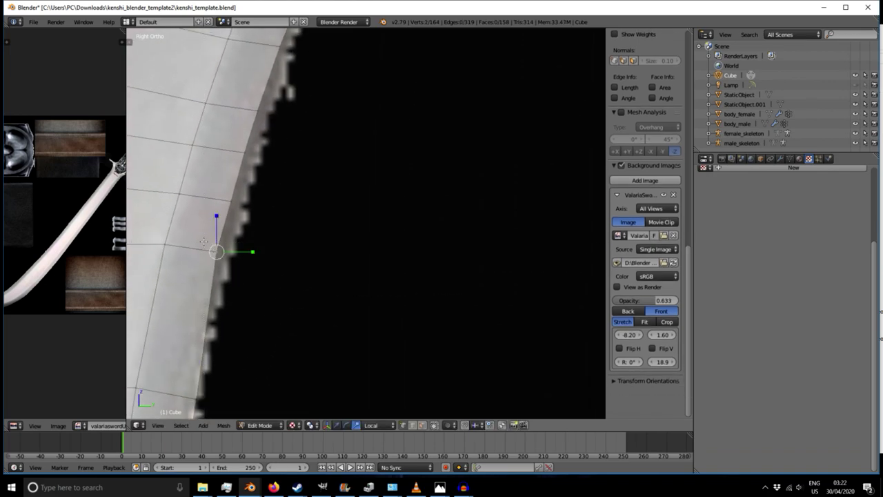
key("g")
left_click(259, 257)
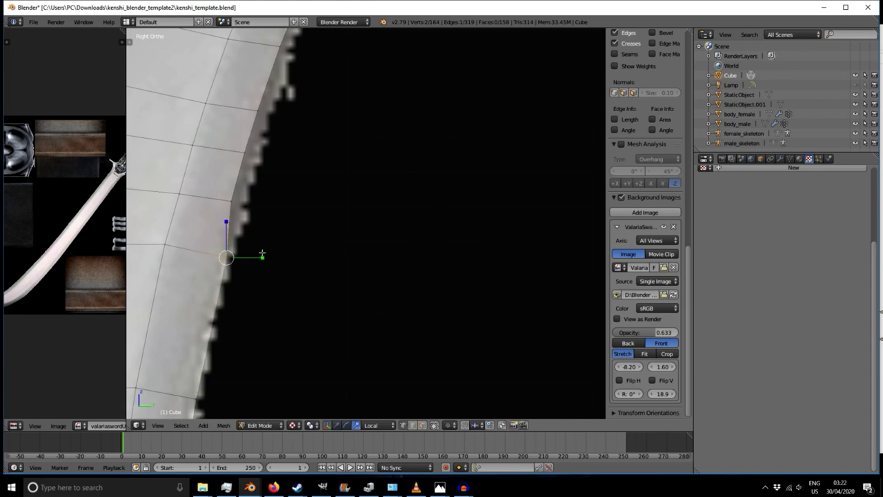
middle_click_drag(257, 198, 214, 253, "shift")
right_click(196, 261)
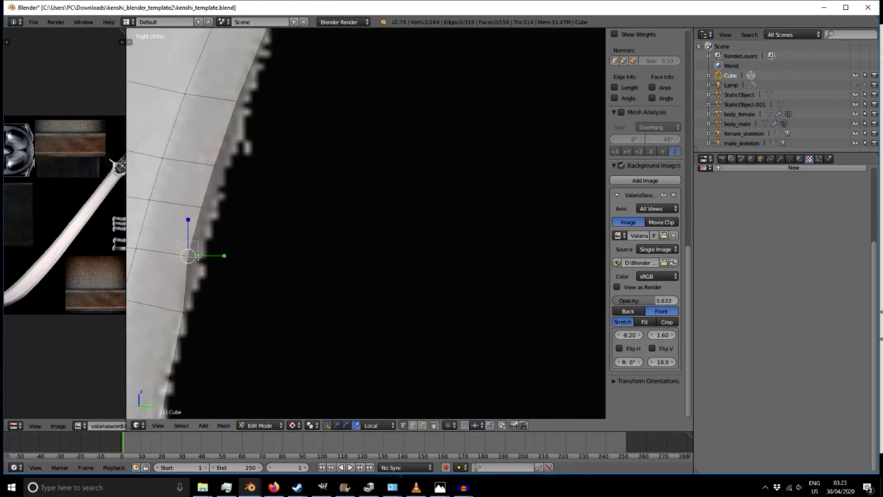
key("g")
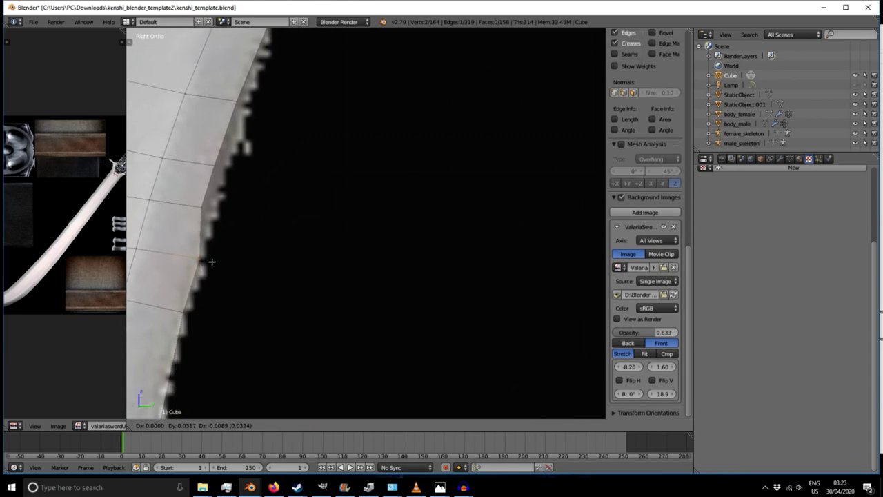
left_click(211, 250)
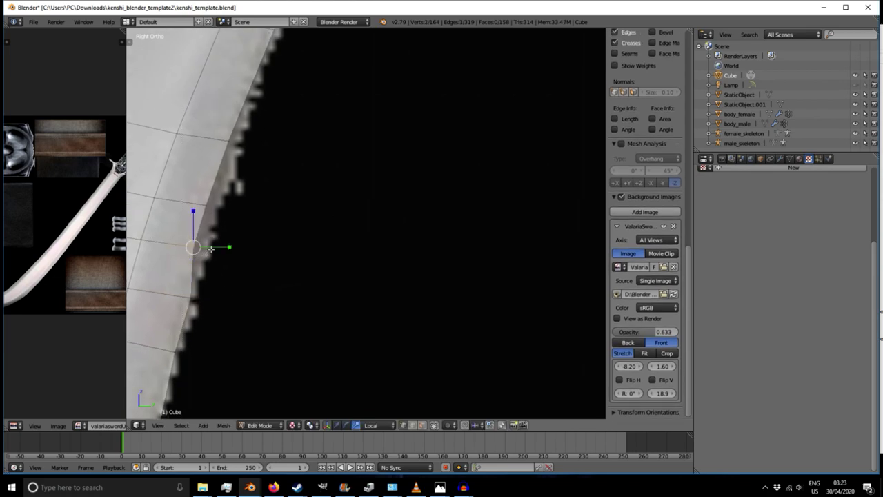
- Move two more closely spaced +Y edge vertex pairs in the upper curve outward to the image's outline
key("g")
left_click(222, 250)
right_click(205, 204)
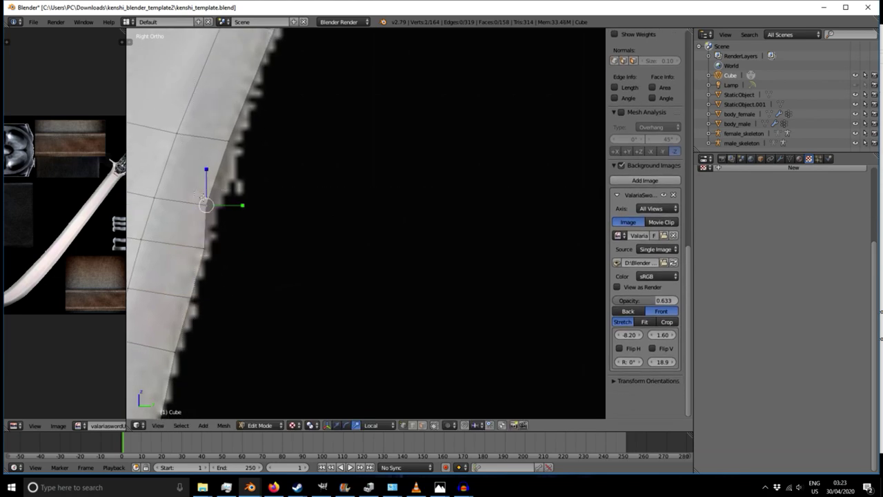
right_click(209, 205, "shift")
key("g")
left_click(244, 206)
- Move the +Y edge vertex pair just above the small notch in the image outward to the blade's outline
middle_click_drag(254, 197, 213, 272, "shift")
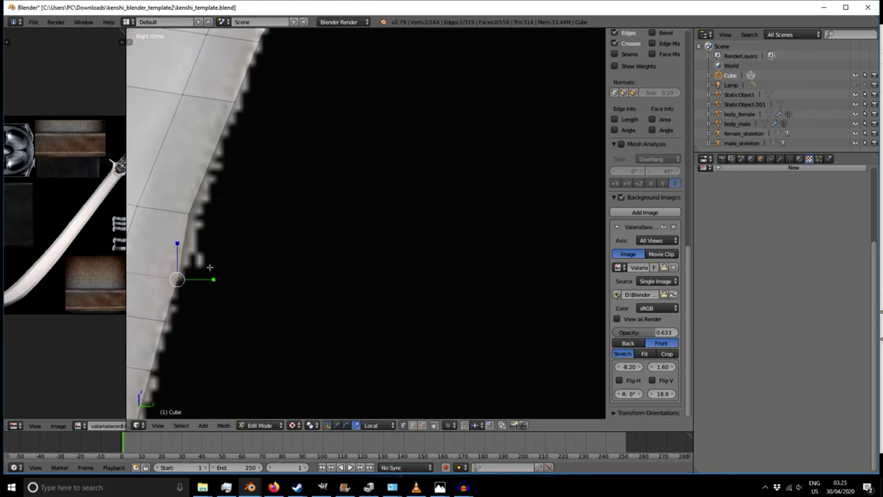
right_click(194, 213)
key("g")
left_click(242, 199)
- Adjust the next two +Y edge vertex pairs approaching the tip onto the image's outline
middle_click_drag(271, 151, 286, 262, "shift")
right_click(245, 216)
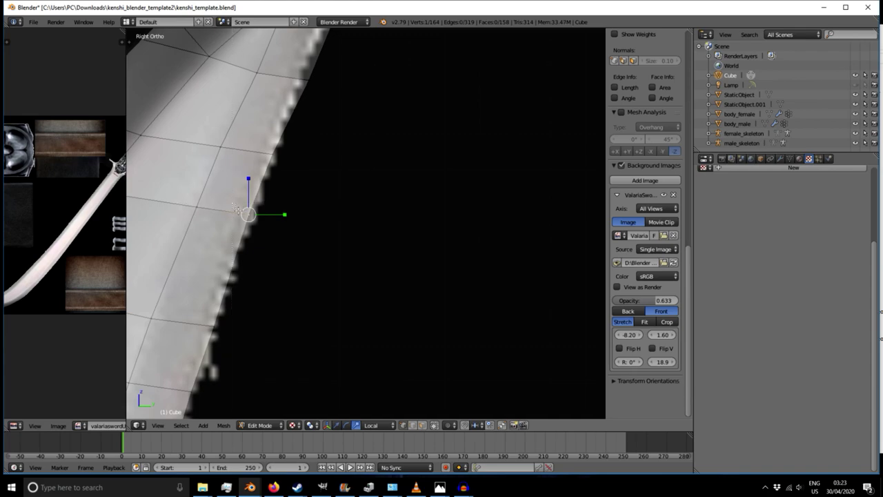
key("g")
left_click(267, 228)
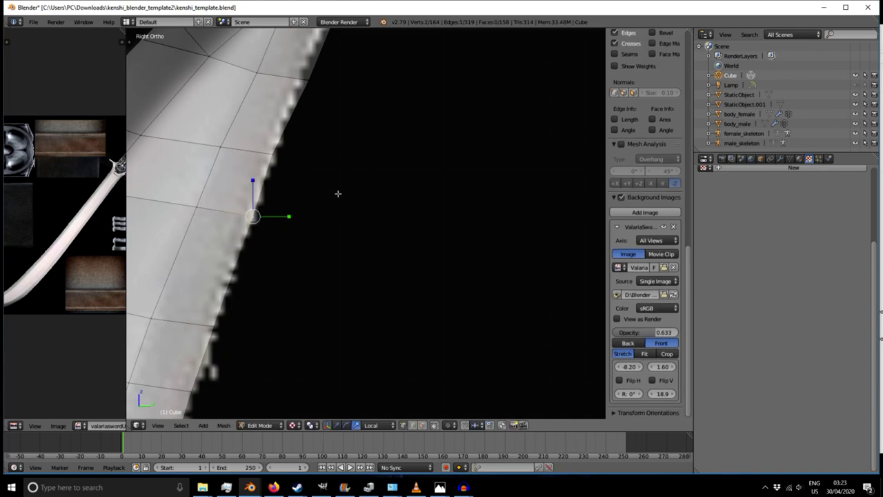
middle_click_drag(336, 195, 287, 276, "shift")
right_click(230, 236)
right_click(229, 236, "shift")
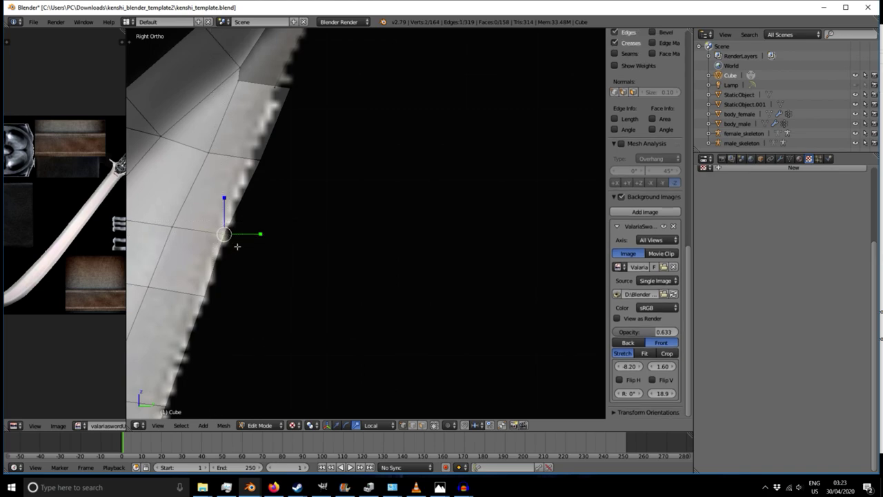
- Move the last two +Y edge vertex pairs below the open tip gap inward to the image's outline
middle_click_drag(303, 193, 292, 281, "shift")
right_click(246, 249)
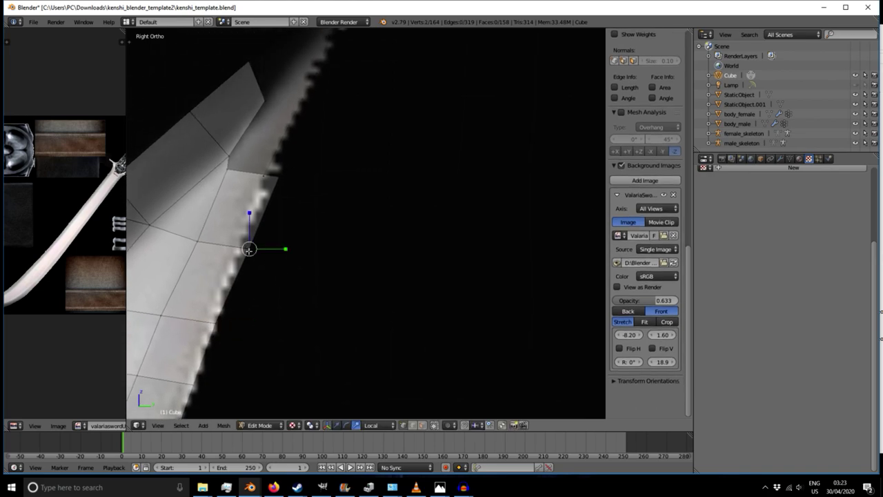
left_click_drag(249, 248, 264, 260)
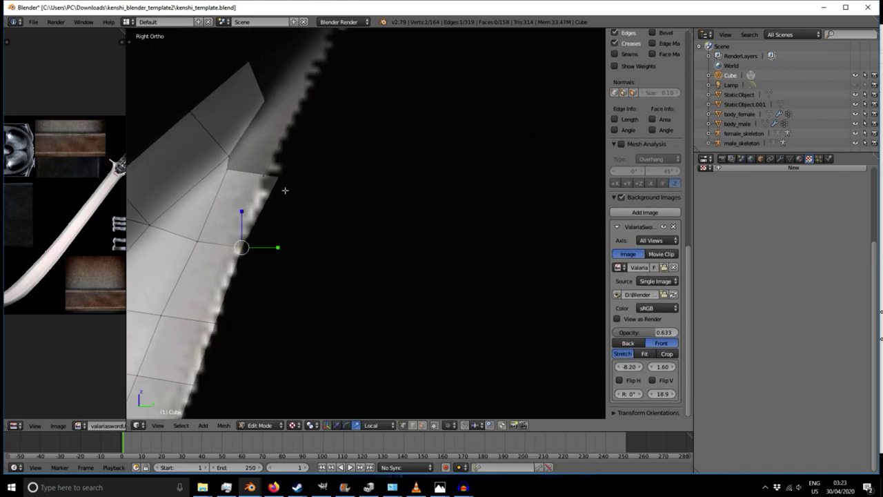
right_click(279, 177)
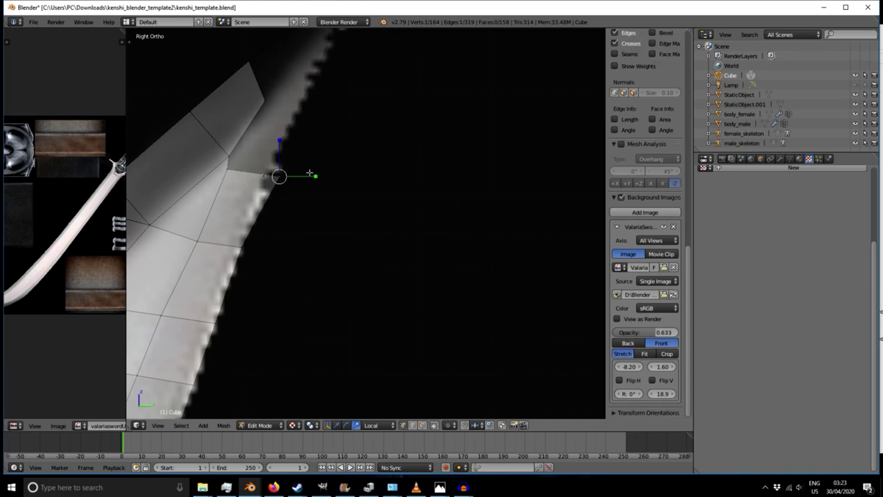
key("g")
left_click(298, 170)
middle_click_drag(268, 196, 275, 214)
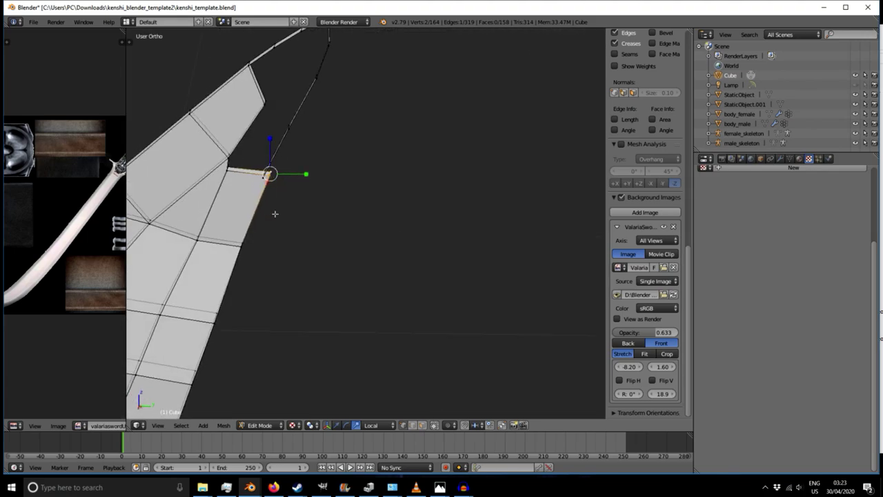
key("KP_1")
key("KP_3")
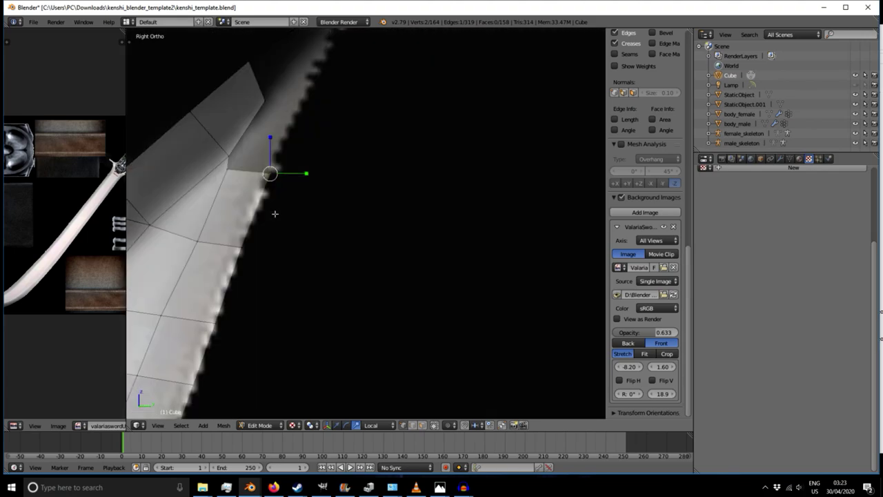
- Merge the doubled vertices on both sides where the tip strip meets the +Y edge, using At Last each time
scroll(248, 171, "up", 2)
middle_click_drag(251, 201, 207, 242)
scroll(221, 256, "down", 10)
scroll(222, 246, "down", 4)
scroll(206, 241, "up", 4)
scroll(221, 257, "up", 5)
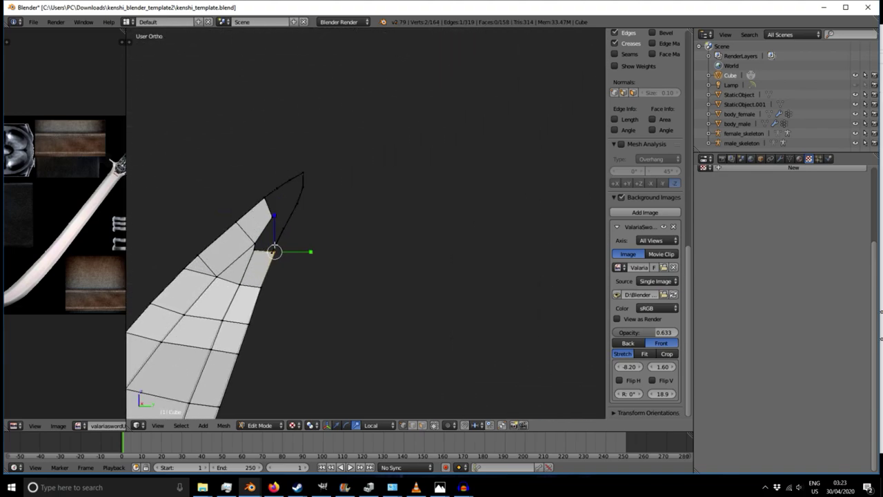
right_click(262, 280)
mouse_move(282, 285)
middle_mouse_down()
mouse_move(223, 302)
mouse_move(273, 278)
middle_mouse_up()
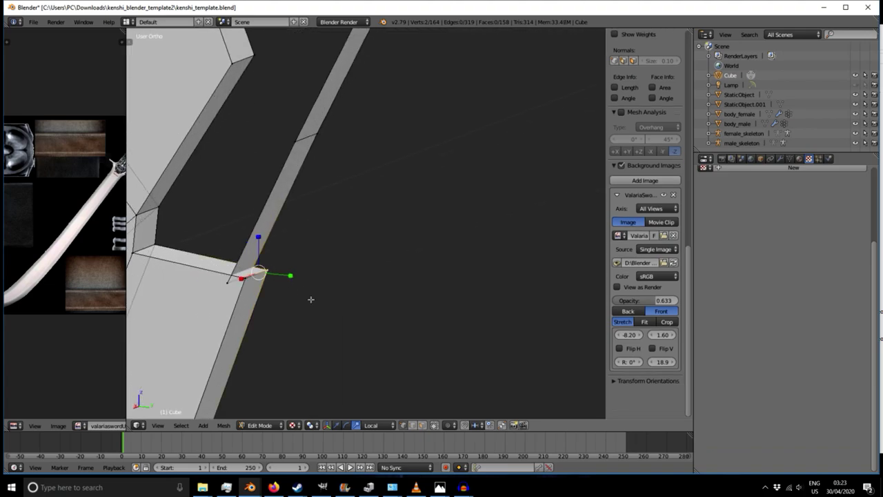
key("alt+m")
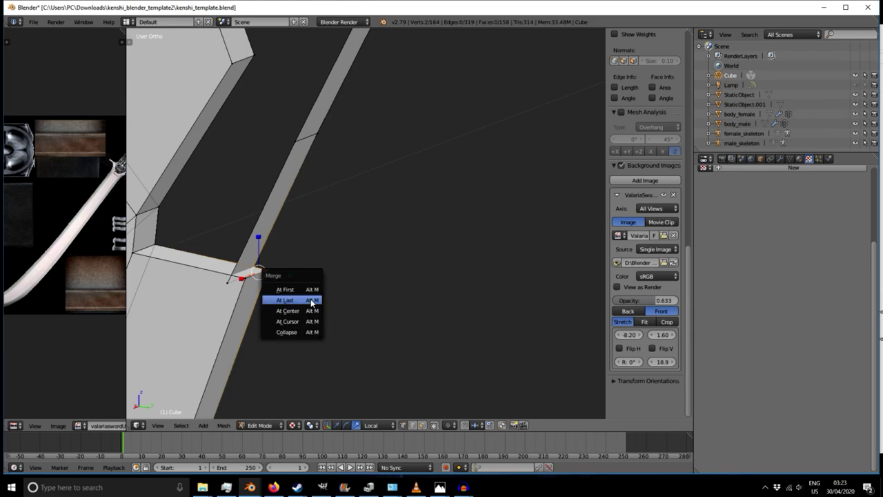
left_click(311, 299)
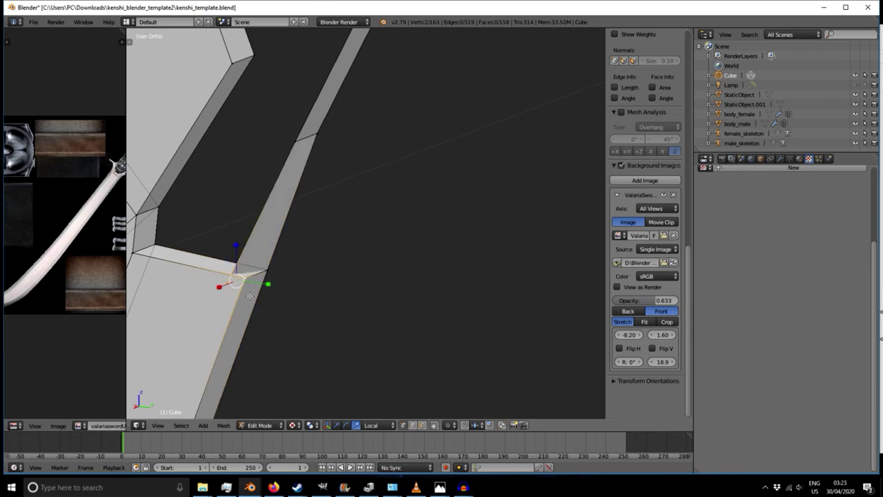
key("alt+m")
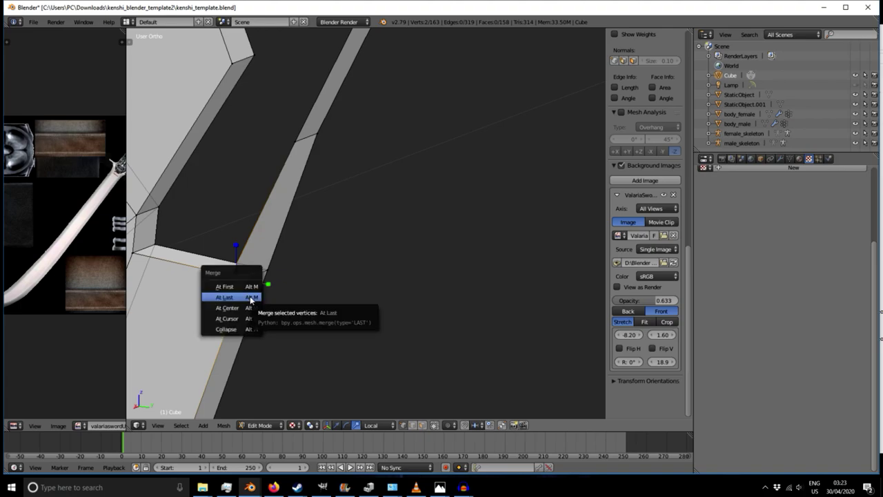
left_click(236, 298)
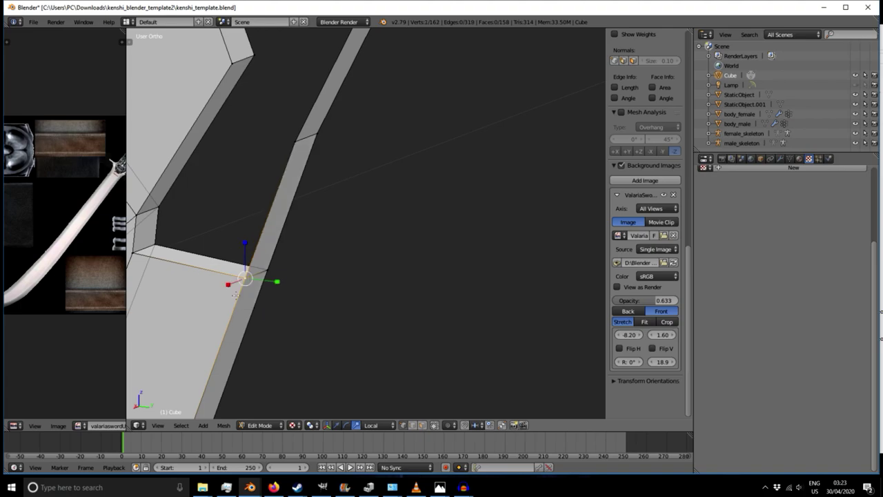
key("z")
mouse_move(218, 300)
middle_mouse_down()
mouse_move(260, 308)
mouse_move(352, 286)
mouse_move(286, 301)
mouse_move(311, 296)
mouse_move(235, 284)
mouse_move(210, 290)
mouse_move(236, 301)
middle_mouse_up()
scroll(260, 304, "down", 6)
key("z")
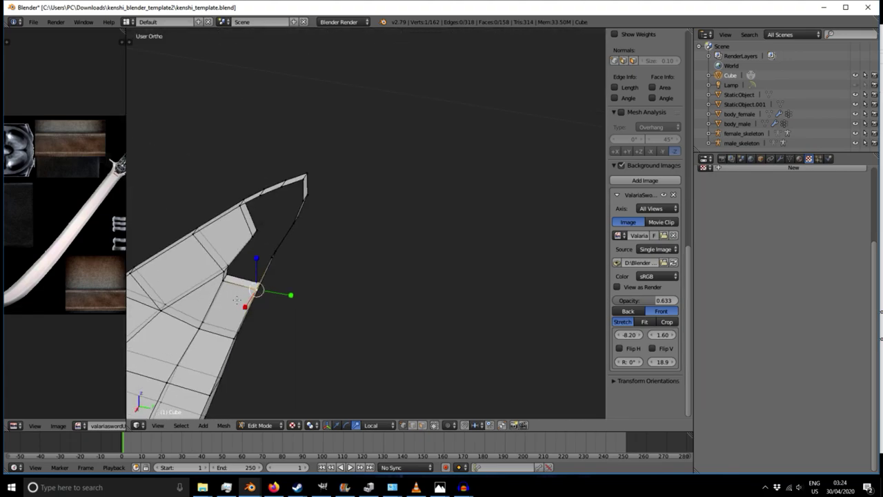
- Leave Edit Mode and hide the body_male object so the sword is unobstructed
middle_click_drag(296, 298, 332, 283)
scroll(384, 309, "down", 11)
scroll(332, 283, "up", 4)
key("Tab")
right_click(347, 247)
middle_click_drag(404, 291, 319, 145)
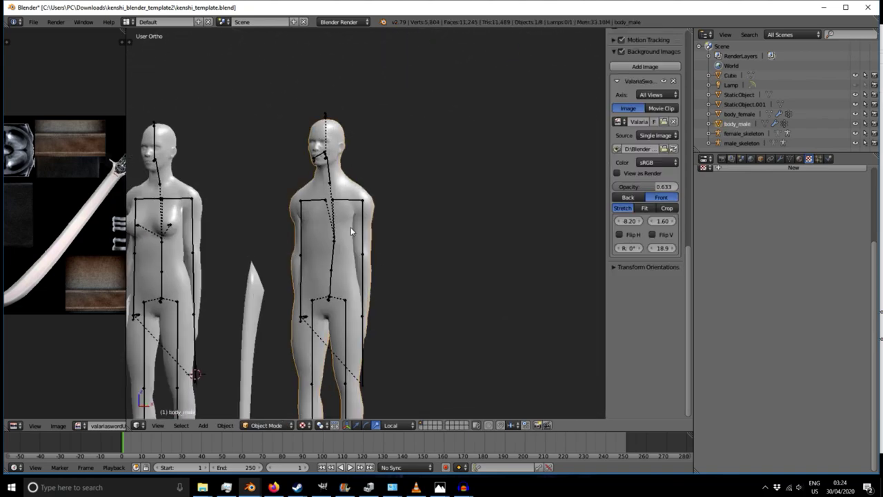
left_click(856, 123)
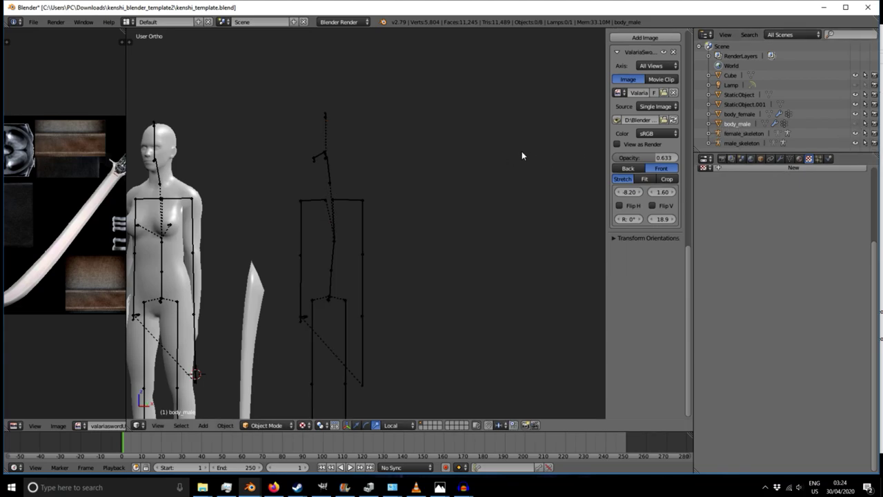
middle_click_drag(529, 151, 488, 176)
left_click(856, 123)
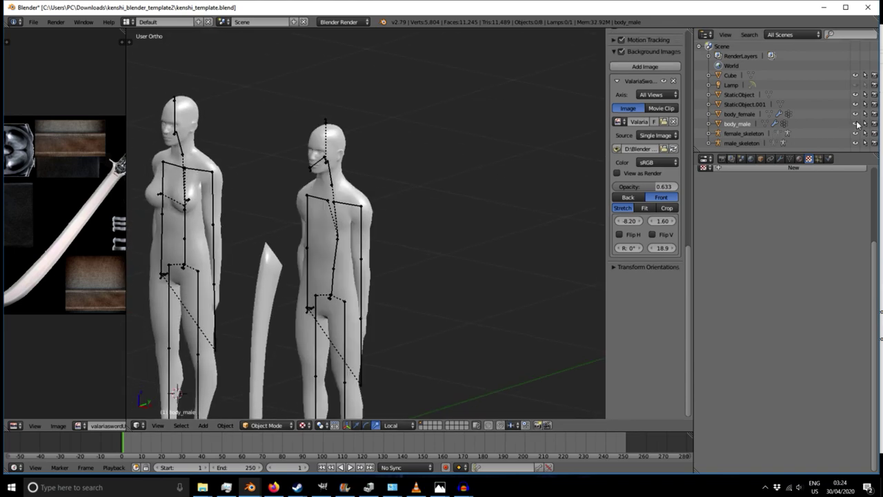
left_click(856, 124)
- Edit the blade mesh and fill the small triangular gap between the inner shoulder vertices and the +Y edge below the tip opening
middle_click_drag(446, 262, 405, 236)
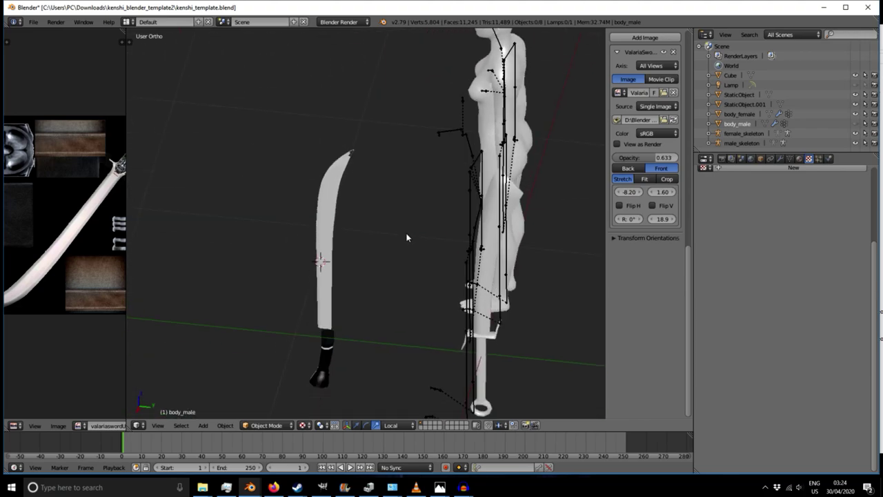
scroll(368, 147, "up", 3)
scroll(369, 148, "up", 5)
middle_click_drag(379, 167, 310, 157)
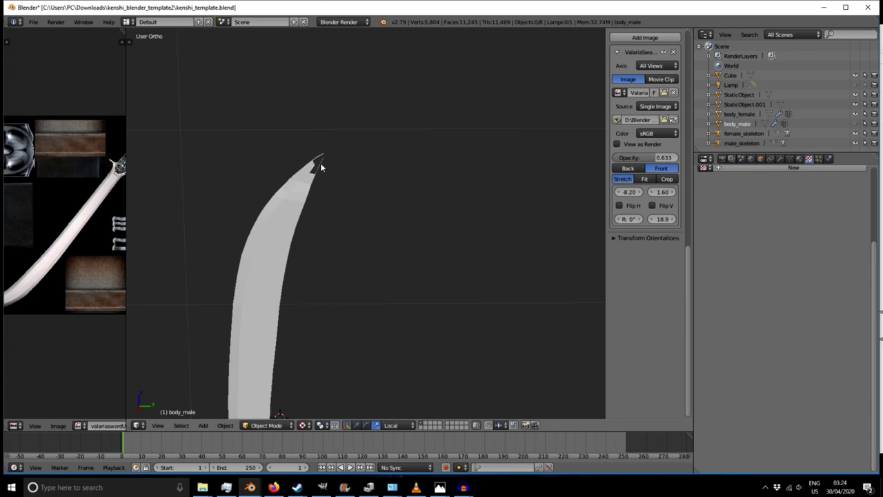
scroll(321, 166, "up", 3)
right_click(291, 214)
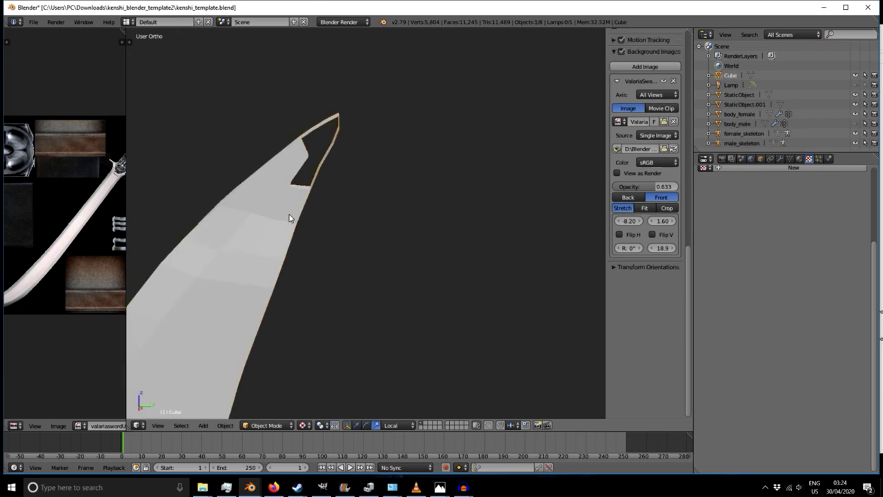
key("Tab")
scroll(291, 214, "up", 4)
middle_click_drag(277, 159, 276, 230)
right_click(248, 166, "ctrl")
right_click(269, 150)
right_click(268, 166, "shift")
middle_click_drag(276, 174, 314, 173)
- Fill two triangular faces on one side of the tip opening, linking the shoulder, inner tip corner and +Y strip vertices
right_click(263, 146)
right_click(305, 76, "shift")
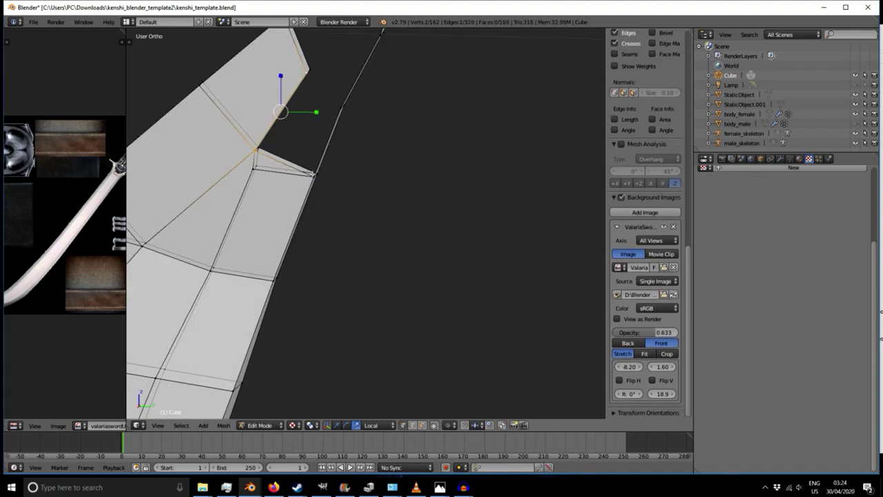
key("f")
right_click(311, 173)
right_click(301, 71, "shift")
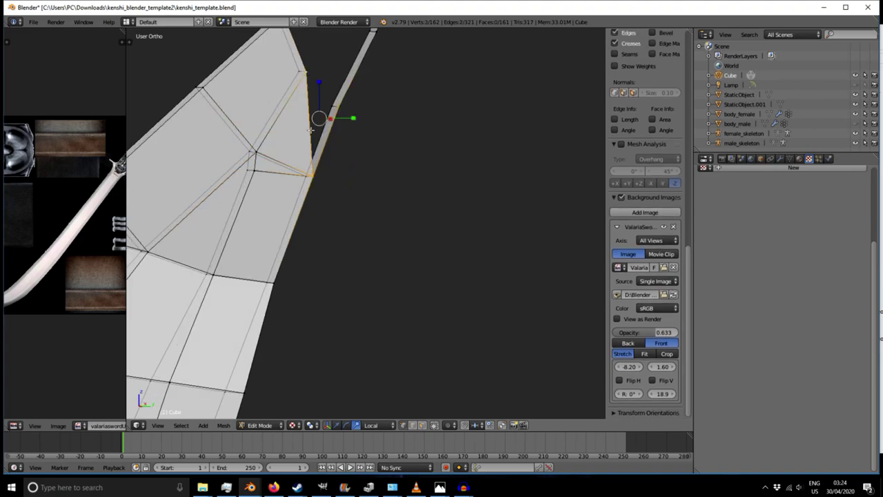
key("f")
- Fill the matching two triangular faces on the opposite side of the tip opening between shoulder, inner corner and +Y strip
middle_click_drag(311, 128, 387, 156)
right_click(380, 155)
right_click(394, 158)
right_click(347, 84, "shift")
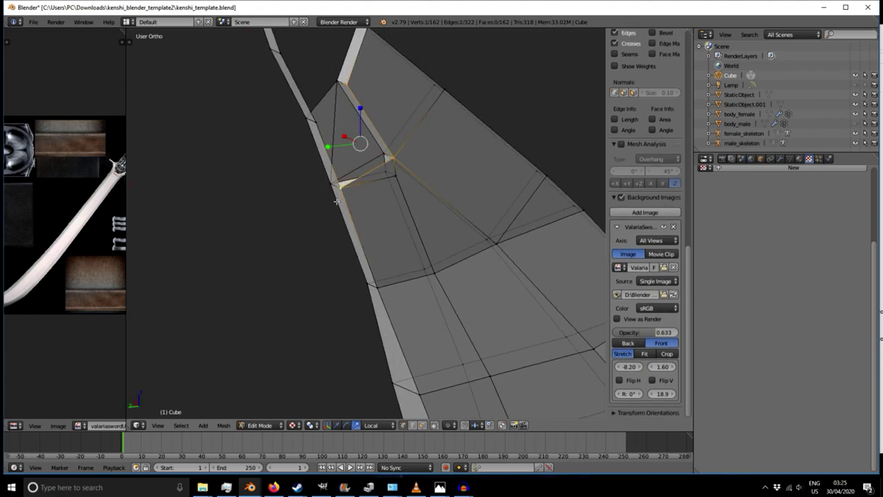
right_click(340, 186)
right_click(320, 121, "shift")
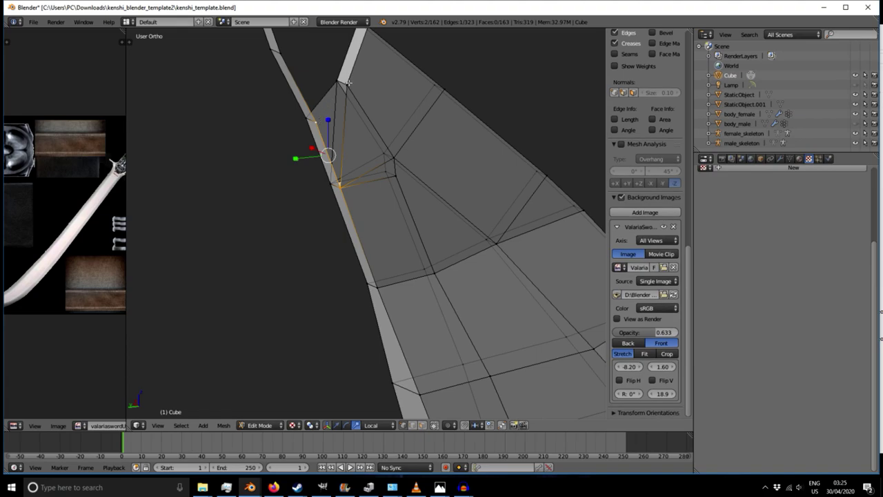
- Extrude a new edge from each of the two inner corner vertices of the tip opening out to the blade's tip
scroll(350, 160, "down", 5)
middle_click_drag(514, 166, 297, 142)
scroll(356, 113, "up", 3)
middle_click_drag(347, 173, 334, 183)
key("e")
right_click(301, 148)
right_click(326, 147)
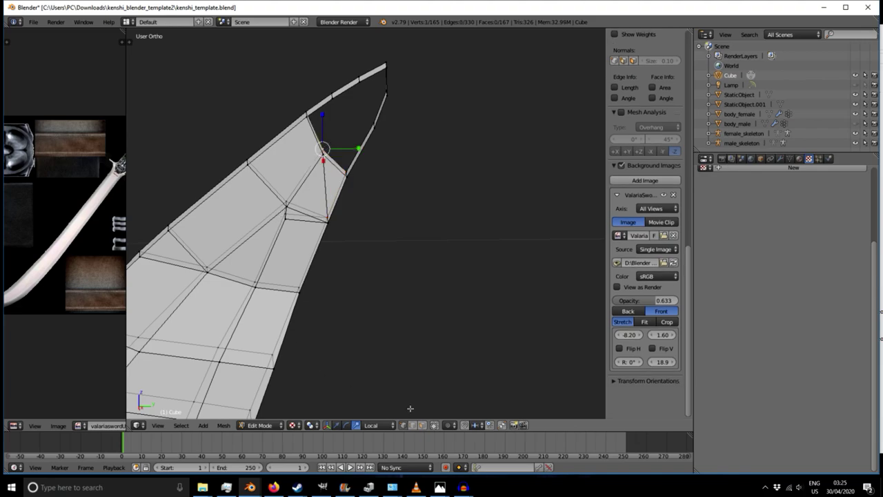
middle_click_drag(319, 261, 488, 255)
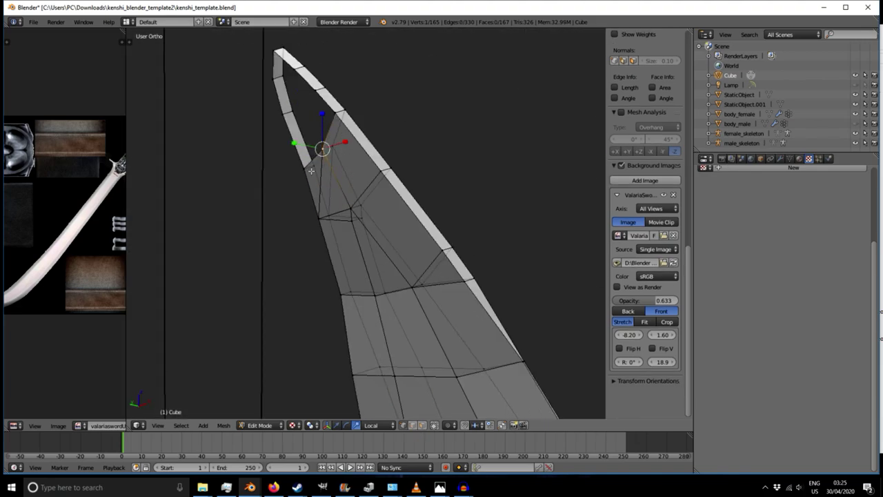
key("e")
left_click(263, 89)
middle_click_drag(385, 132, 242, 172)
key("e")
left_click(322, 79)
middle_click_drag(322, 79, 299, 121)
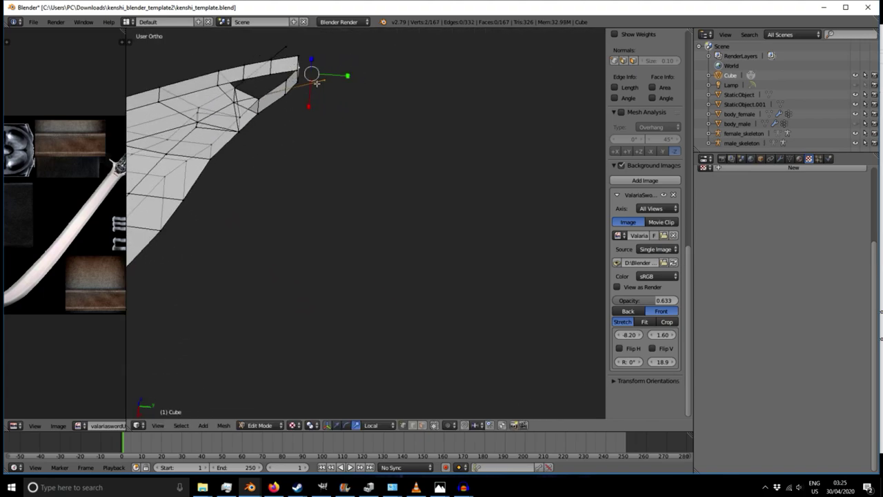
- Merge the free ends of the two extruded edges into the matching vertices at the blade's tip
key("alt+m")
left_click(311, 121)
middle_click_drag(311, 121, 438, 137)
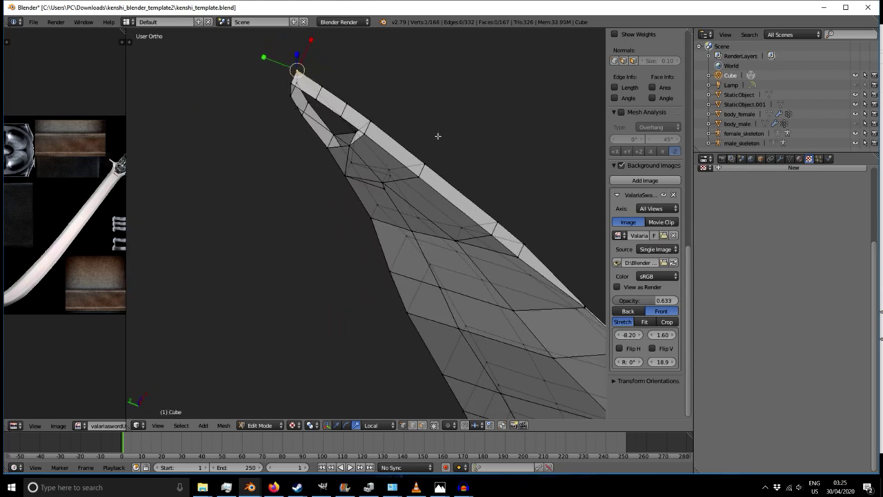
right_click(298, 106)
right_click(290, 78, "shift")
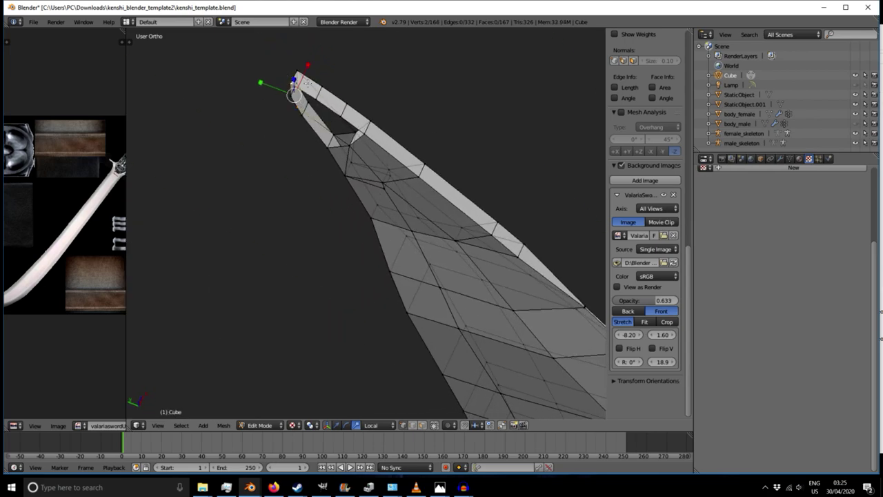
key("alt+m")
left_click(295, 84)
- Subdivide the edge running from the inner corner to the tip on the +X side of the blade twice
scroll(252, 177, "up", 6)
middle_click_drag(249, 185, 234, 154)
right_click(200, 163)
middle_click_drag(178, 78, 274, 244, "shift")
right_click(219, 191, "shift")
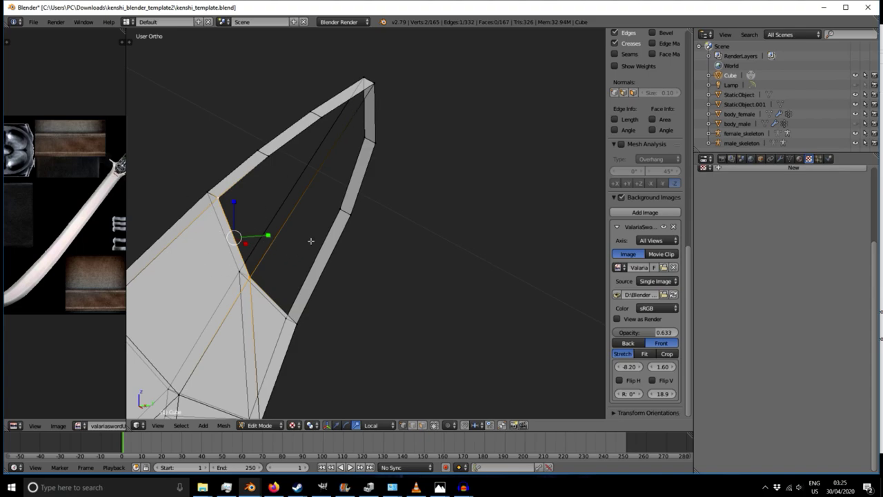
right_click(262, 274)
right_click(369, 97, "shift")
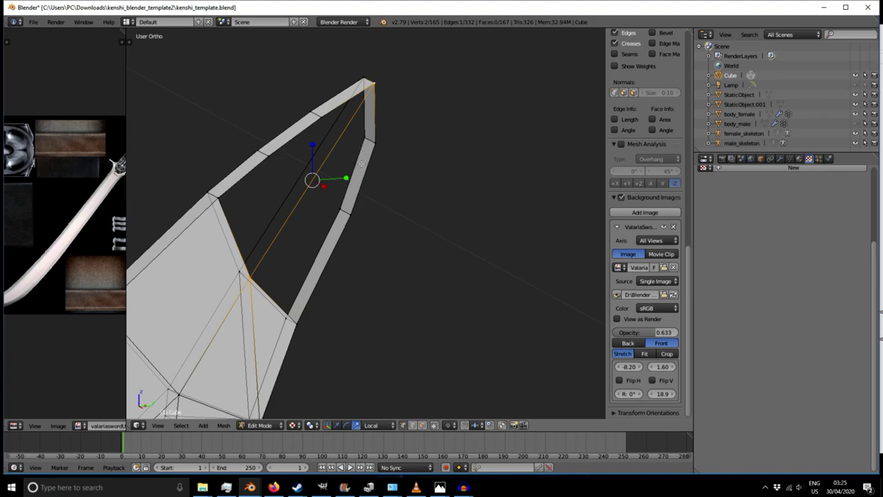
key("w")
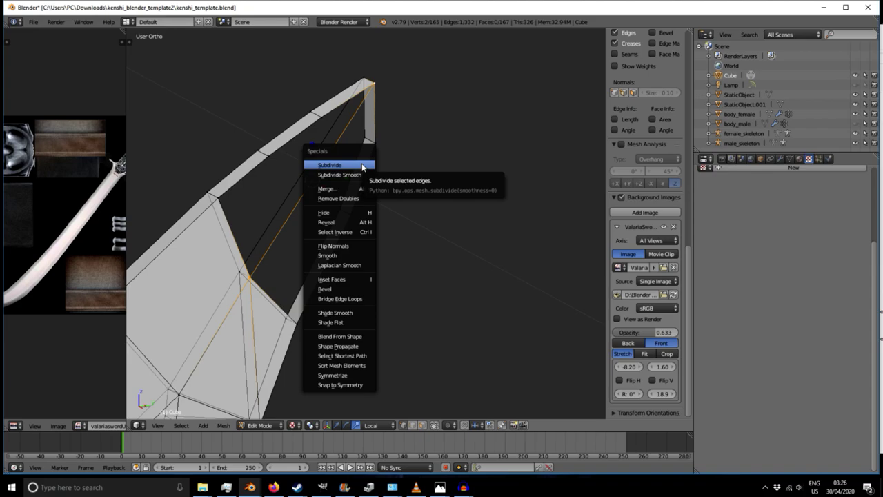
left_click(330, 165)
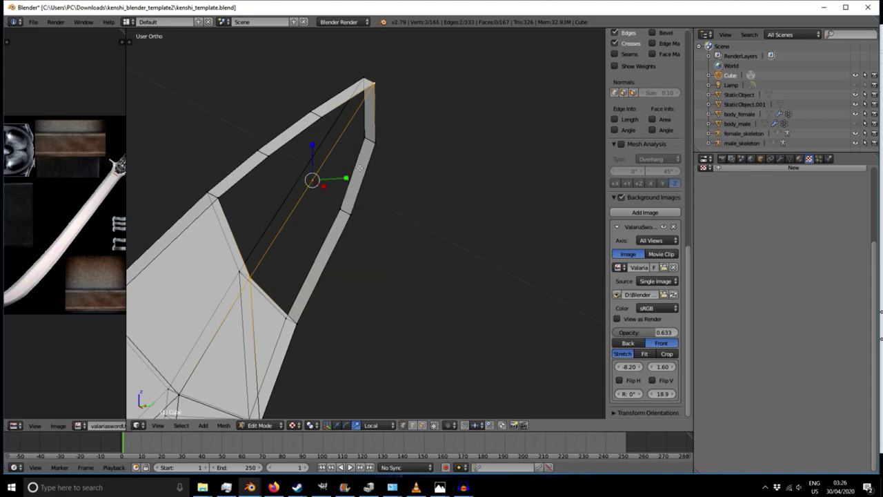
key("w")
left_click(350, 221)
- Subdivide the matching corner-to-tip edge on the -X side twice and switch the manipulator to translate
middle_click_drag(270, 259, 361, 231)
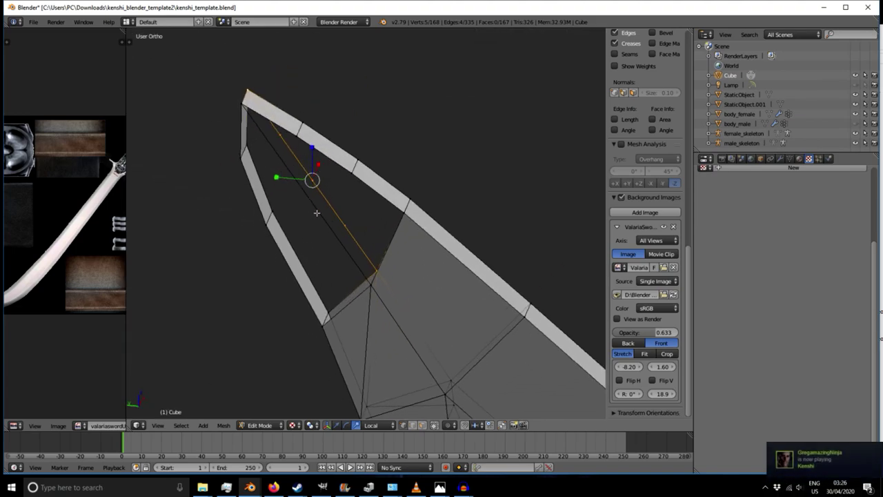
right_click(381, 294)
right_click(242, 99, "shift")
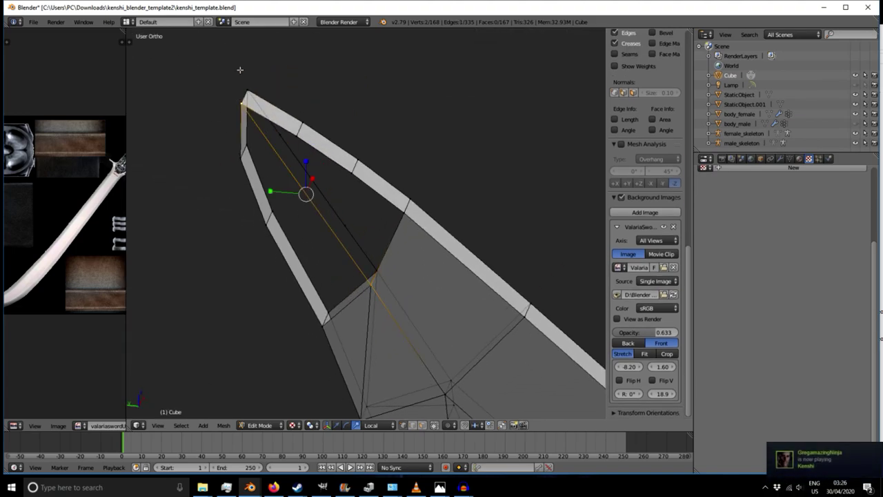
key("w")
left_click(229, 85)
key("w")
left_click(260, 167)
left_click(337, 425)
- Fill the first two triangles on the +X side between the shoulder, the subdivided centre edge and the -Y edge strip
middle_click_drag(460, 242, 295, 241)
scroll(296, 241, "up", 4)
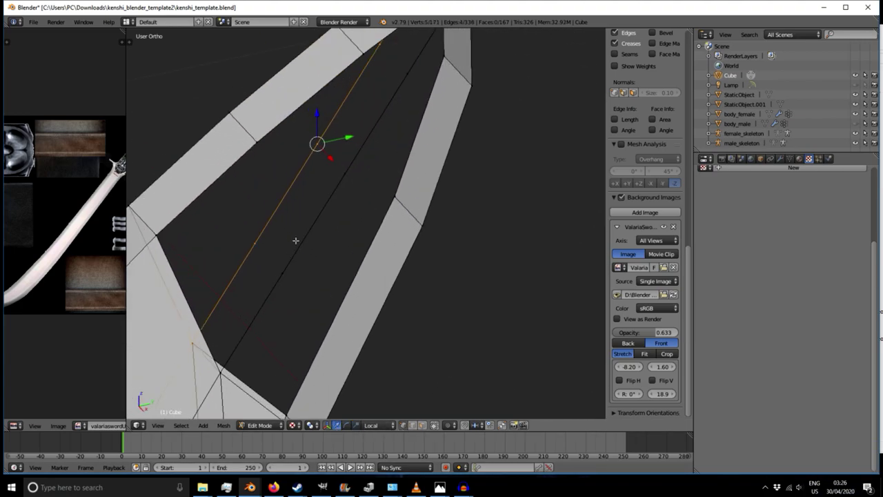
middle_click_drag(399, 103, 351, 228)
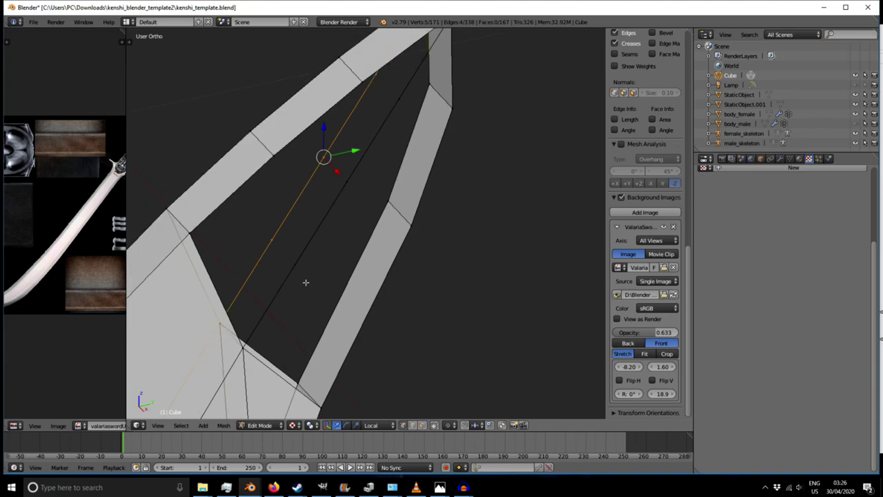
scroll(349, 200, "down", 2)
middle_click_drag(331, 284, 309, 280)
right_click(269, 280)
right_click(300, 244, "shift")
right_click(252, 250, "shift")
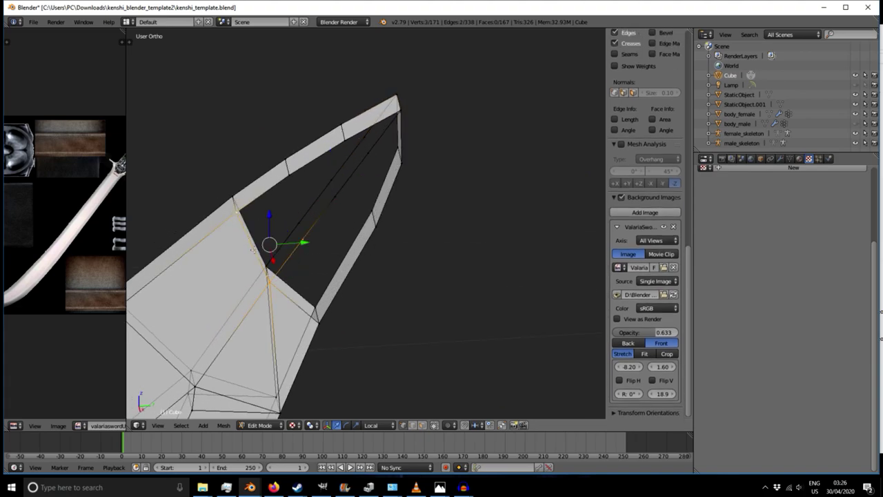
key("f")
right_click(236, 214)
right_click(288, 176, "shift")
right_click(302, 238, "shift")
key("f")
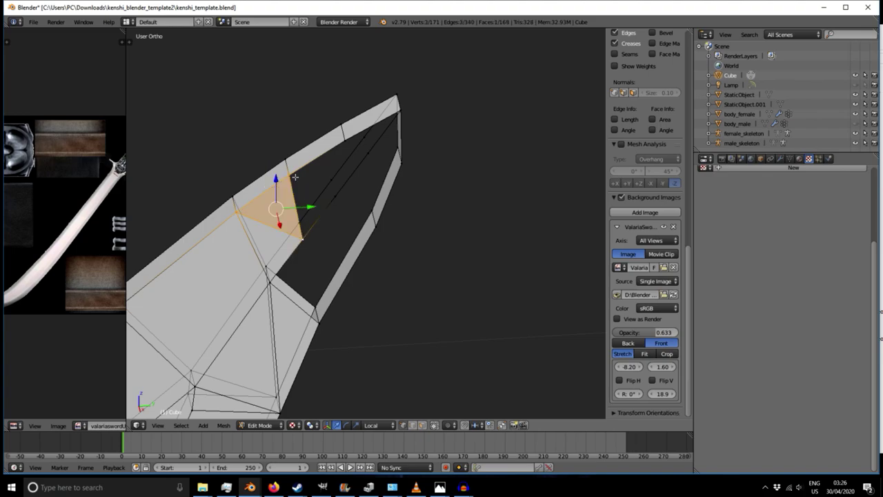
- Fill the next two triangles towards the tip on the +X side, linking the centre edge and the -Y strip
right_click(289, 175)
right_click(334, 199, "shift")
right_click(303, 237, "shift")
right_click(303, 235, "shift")
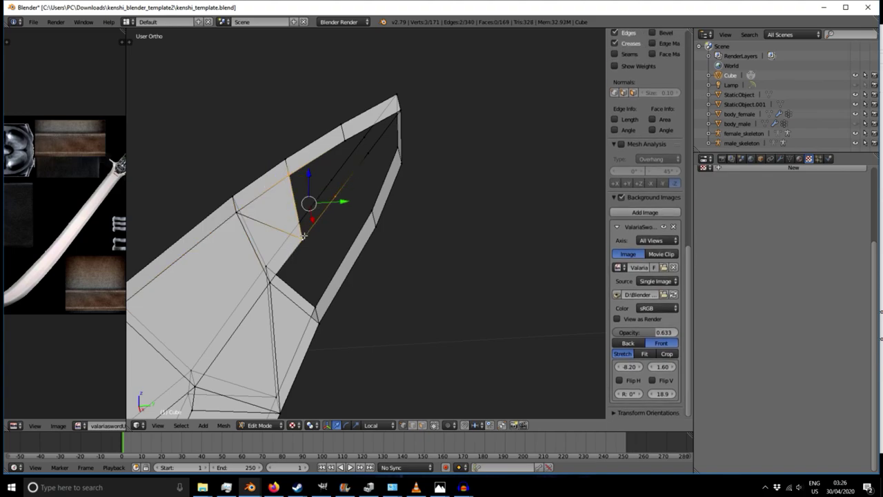
key("f")
right_click(289, 174)
right_click(335, 197)
right_click(346, 139, "shift")
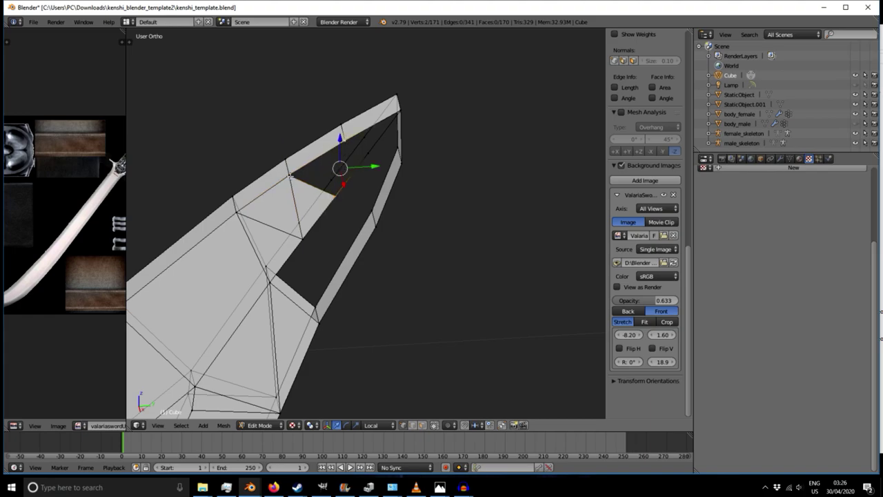
key("f")
- Fill the last two triangles on the +X side, closing the gap between centre edge and -Y strip at the tip
right_click(345, 142)
right_click(368, 153, "shift")
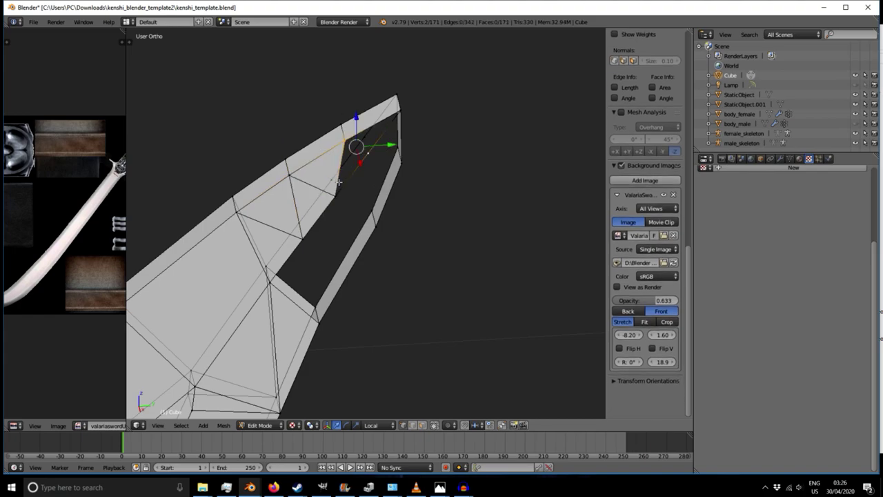
right_click(335, 198, "shift")
key("f")
right_click(345, 140)
right_click(401, 109, "shift")
right_click(368, 151, "shift")
key("f")
- Fill the first two triangles on the -X side between the shoulder, inner corner, centre edge and -Y strip
middle_click_drag(207, 245, 495, 209)
right_click(510, 215)
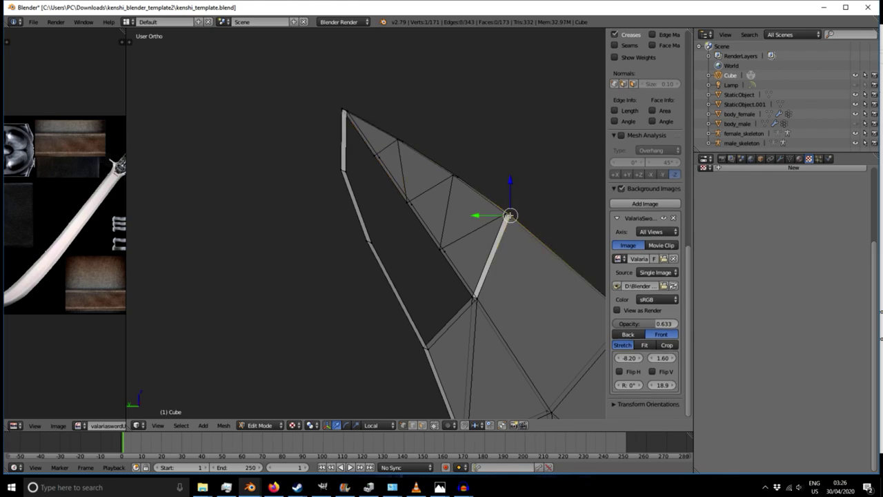
right_click(477, 298, "shift")
mouse_move(479, 296)
middle_mouse_down()
mouse_move(499, 310)
mouse_move(491, 304)
middle_mouse_up()
right_click(455, 265, "shift")
key("f")
right_click(449, 257)
middle_click_drag(472, 221, 430, 231)
right_click(461, 194, "shift")
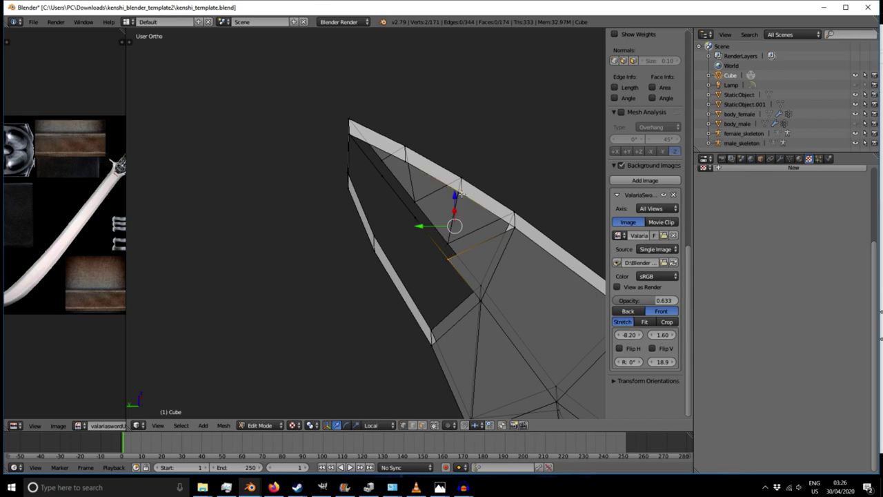
right_click(511, 227, "shift")
key("f")
- Fill the two middle triangles on the -X side between the centre edge and the -Y strip
right_click(452, 256)
right_click(415, 216, "shift")
right_click(460, 194, "shift")
key("f")
right_click(416, 219)
right_click(407, 163, "shift")
right_click(461, 190, "shift")
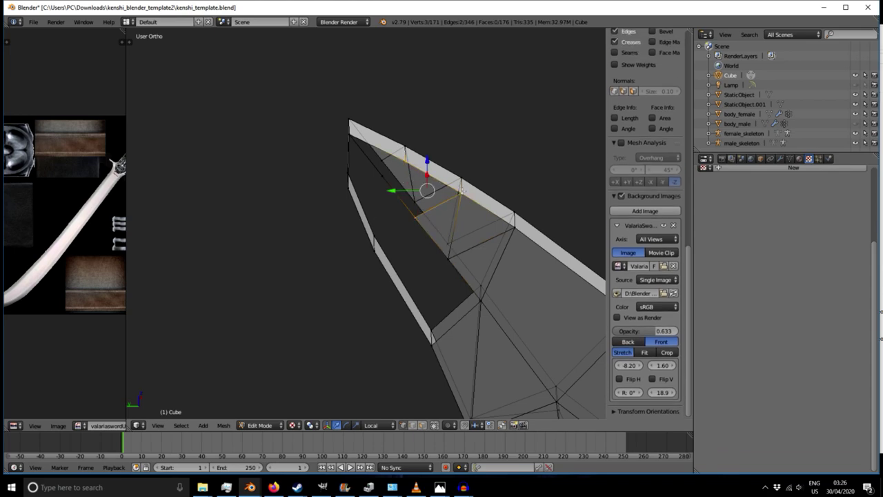
key("f")
- Fill the two remaining triangles on the -X side between the centre edge and -Y strip, up to the tip vertex
middle_click_drag(433, 229, 426, 196)
right_click(415, 221)
right_click(407, 159, "shift")
middle_click_drag(406, 159, 396, 196)
key("g")
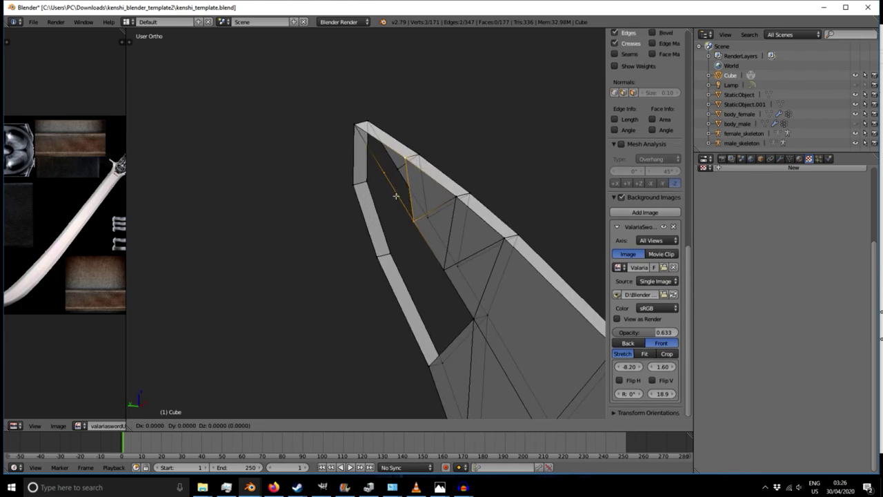
key("Escape")
middle_click_drag(396, 196, 383, 171)
key("f")
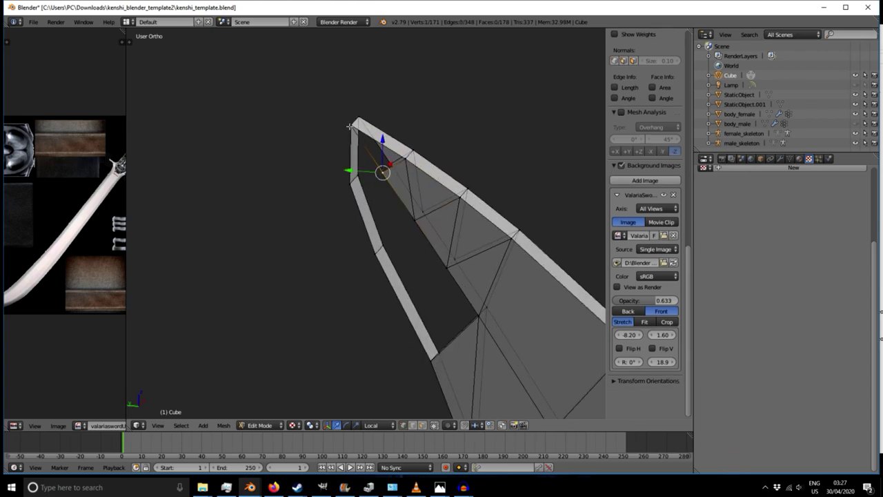
right_click(351, 127, "shift")
right_click(404, 158, "shift")
- Fill two triangles beside the tip on the -X side, linking the centre edge to the uppermost +Y strip vertex
middle_click_drag(391, 233, 381, 175)
right_click(384, 174)
right_click(354, 121, "shift")
middle_click_drag(425, 121, 401, 135)
right_click(378, 174)
key("f")
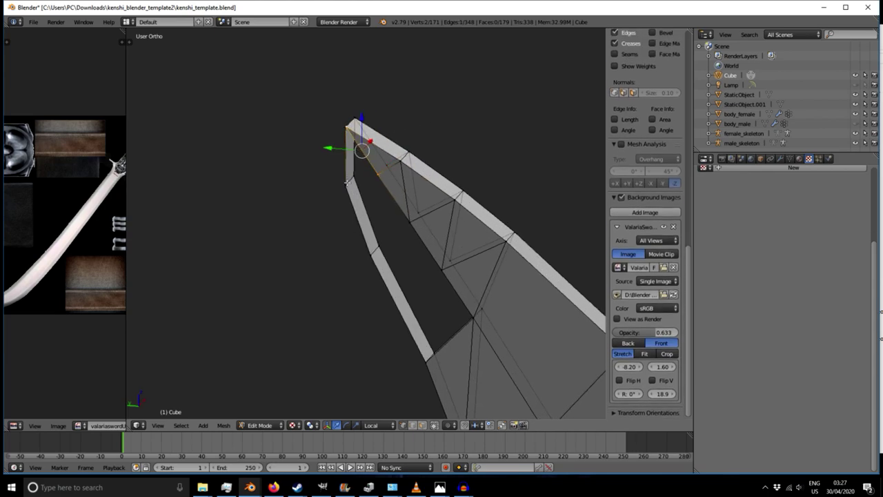
key("f")
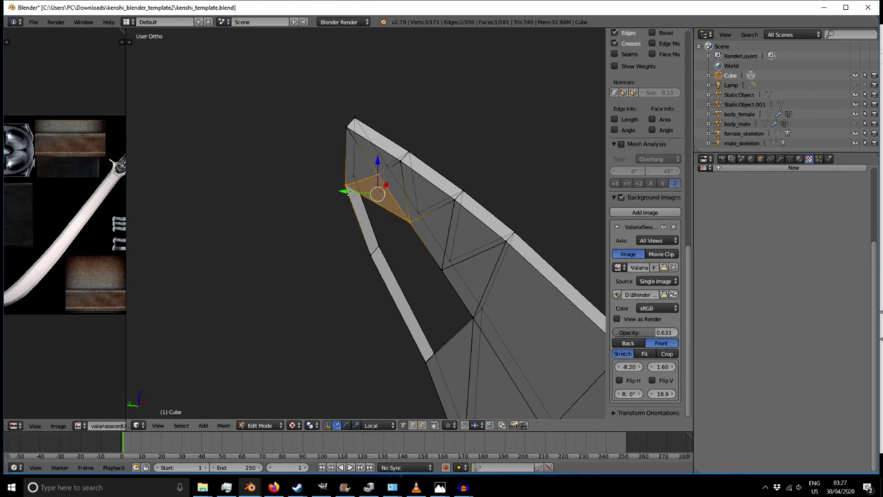
- Fill the next two triangles down the -X side between the centre edge and the +Y strip
right_click(348, 190)
right_click(369, 252, "shift")
right_click(408, 223, "shift")
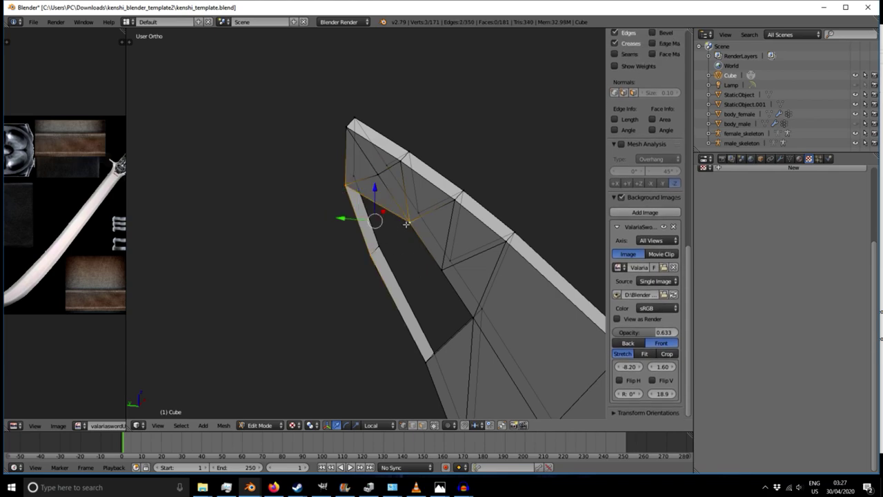
key("f")
right_click(408, 220)
right_click(441, 269, "shift")
right_click(371, 255, "shift")
key("f")
- Close the rest of the -X side opening with two triangles between the +Y strip, centre edge and inner corner
right_click(370, 255)
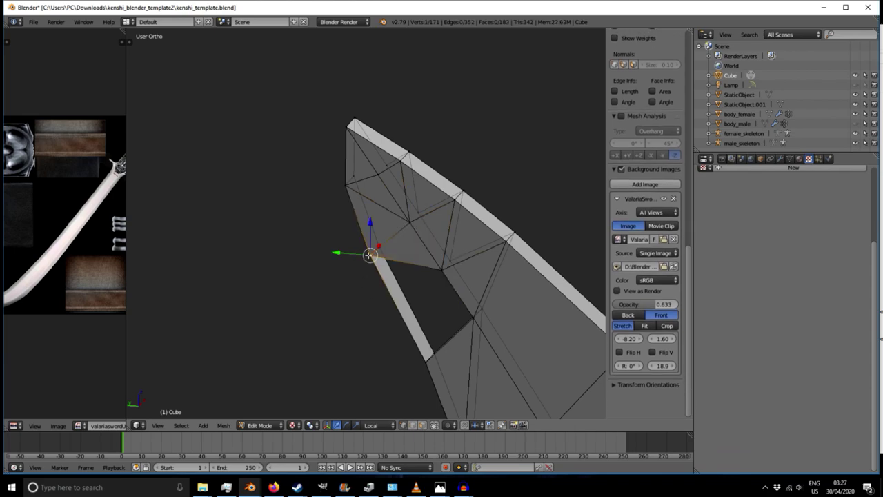
right_click(424, 356, "shift")
right_click(441, 269, "shift")
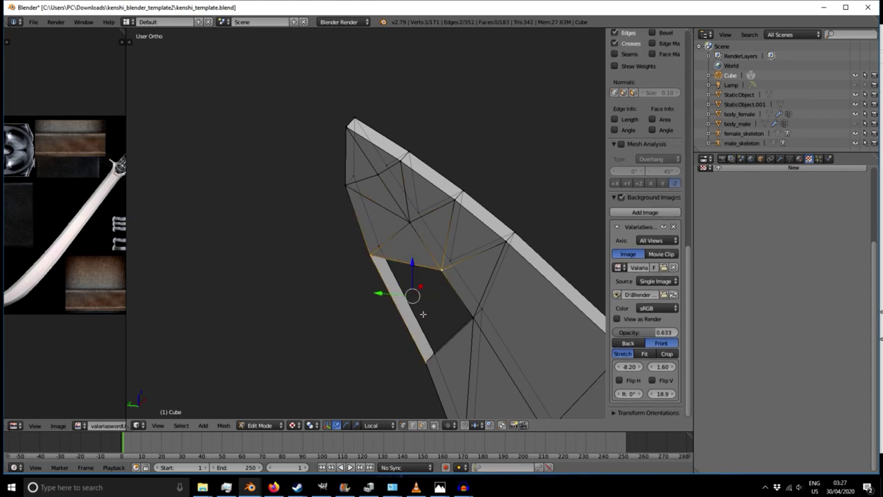
key("f")
middle_click_drag(416, 328, 448, 348)
right_click(424, 356)
right_click(474, 307, "shift")
right_click(440, 264, "shift")
key("f")
- Select the vertex pairs along the blade's narrow edge strip and scale them across the blade's thickness
middle_click_drag(502, 323, 345, 345)
middle_click_drag(467, 303, 424, 289)
scroll(387, 289, "down", 5)
right_click(428, 287)
right_click(418, 285, "shift")
right_click(436, 255, "shift")
right_click(425, 254, "shift")
right_click(448, 167, "shift")
right_click(444, 164, "shift")
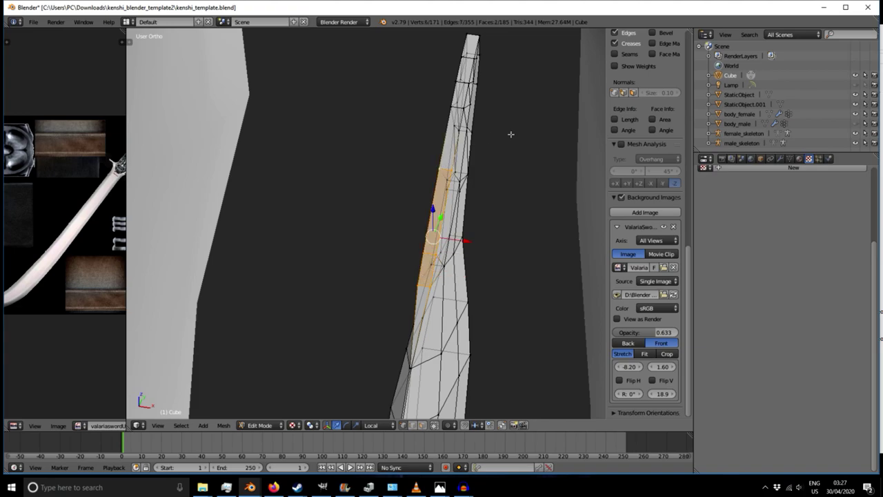
middle_click_drag(506, 134, 418, 178)
right_click(385, 182, "shift")
right_click(387, 158, "shift")
right_click(403, 159, "shift")
right_click(406, 134, "shift")
middle_click_drag(405, 137, 404, 125, "shift")
right_click(392, 121, "shift")
right_click(401, 103, "shift")
middle_click_drag(410, 278, 425, 222)
left_click_drag(427, 213, 424, 215)
key("ctrl+z")
left_click(357, 425)
left_click_drag(426, 214, 391, 213)
middle_click_drag(390, 212, 327, 185)
- Leave Edit Mode and hide the StaticObject reference sword
scroll(325, 187, "down", 4)
key("Tab")
right_click(379, 203)
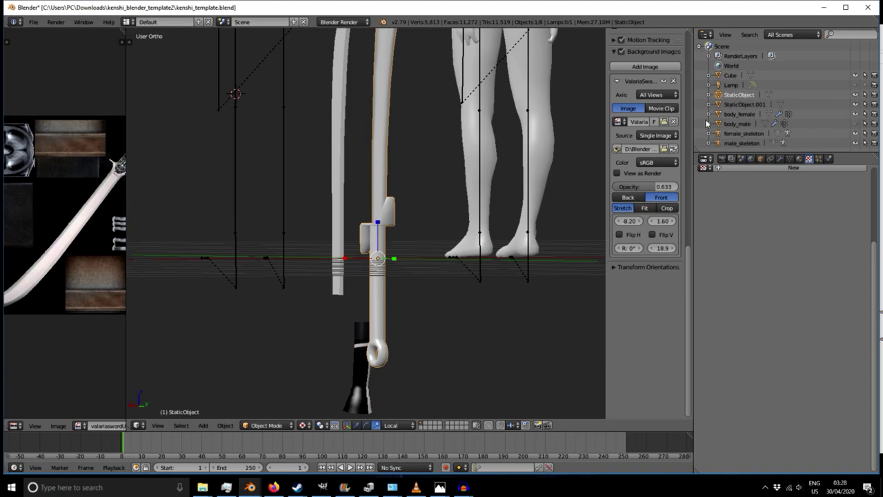
right_click(539, 163)
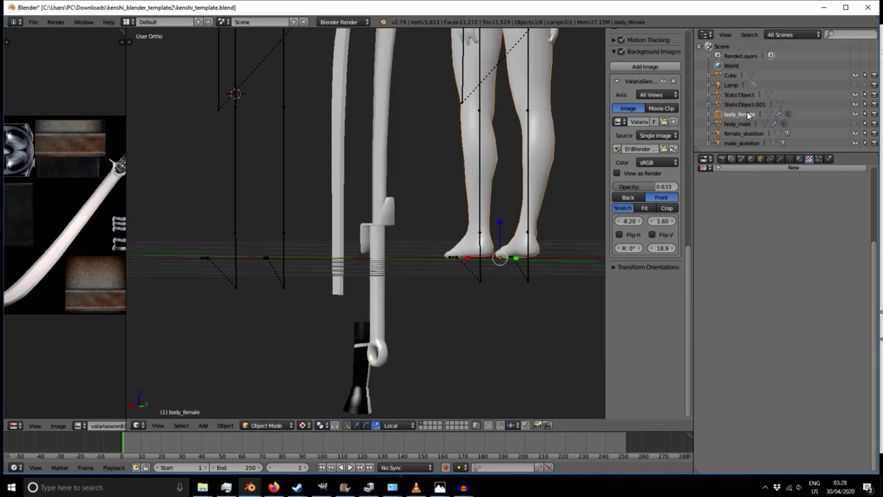
right_click(379, 182)
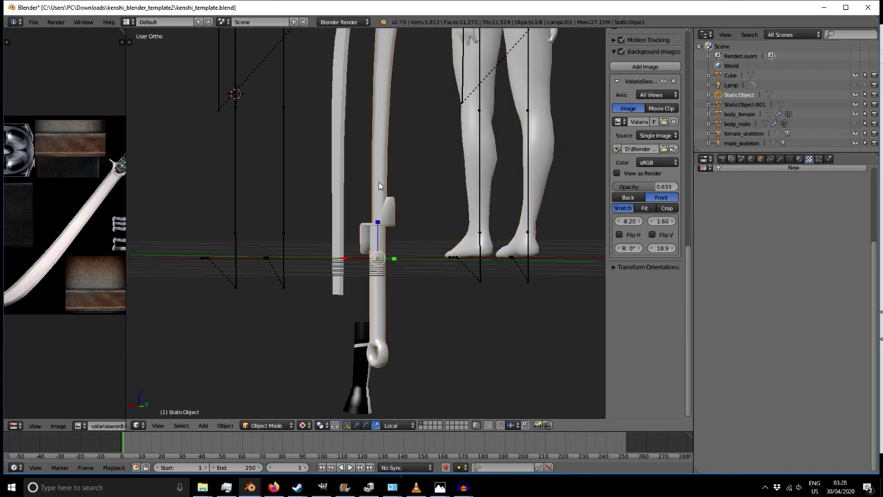
left_click(855, 96)
- Select the Cube blade object
mouse_move(504, 211)
middle_mouse_down()
mouse_move(477, 223)
mouse_move(533, 227)
mouse_move(510, 219)
middle_mouse_up()
middle_click_drag(438, 218, 407, 215)
right_click(313, 207)
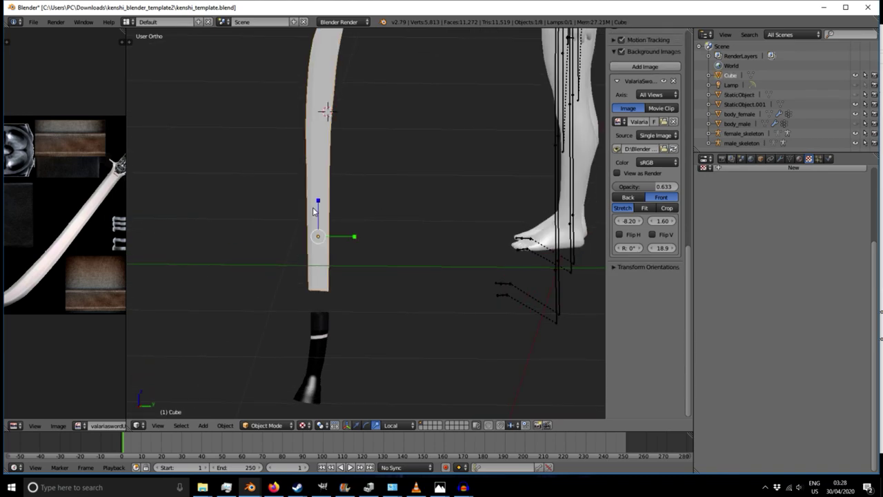
- Enter Edit Mode and select the vertex pairs along the lower part of the blade's +Y edge strip
scroll(341, 216, "up", 4)
key("Tab")
middle_click_drag(393, 266, 354, 329)
right_click(306, 281)
middle_click_drag(365, 110, 365, 285, "shift")
right_click(305, 235, "shift")
right_click(322, 230, "shift")
middle_click_drag(352, 243, 269, 251)
right_click(278, 243, "shift")
right_click(306, 241, "shift")
middle_click_drag(298, 276, 302, 207)
right_click(298, 361, "shift")
middle_click_drag(304, 367, 315, 356)
middle_click_drag(305, 131, 360, 282)
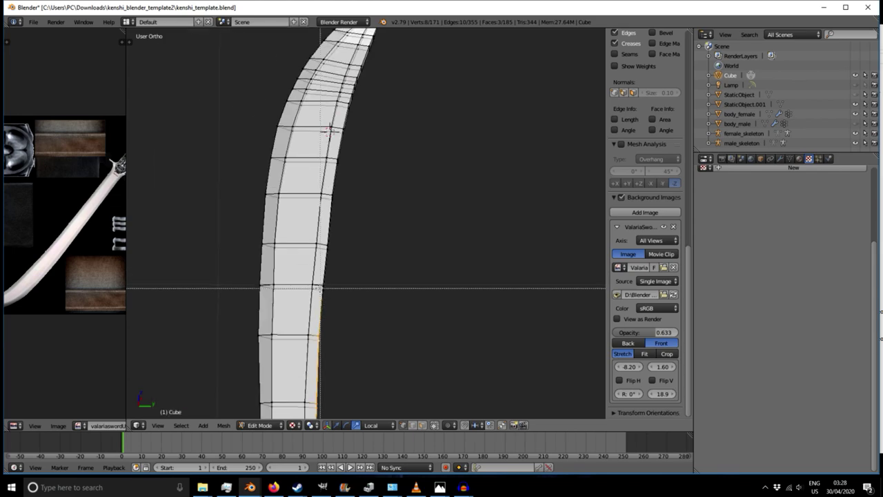
- Extend the selection up the blade's +Y edge with box selection to the faces just below the tip
right_click(329, 249, "shift")
left_click_drag(329, 249, 333, 241)
key("b")
left_click_drag(330, 211, 358, 142)
key("b")
right_click(345, 141, "shift")
middle_click_drag(419, 118, 254, 284)
key("b")
left_click_drag(244, 286, 263, 293)
key("b")
key("b")
key("b")
left_click_drag(252, 261, 273, 275)
key("b")
left_click_drag(265, 229, 275, 251)
key("b")
left_click_drag(274, 198, 283, 227)
right_click(278, 186, "shift")
key("b")
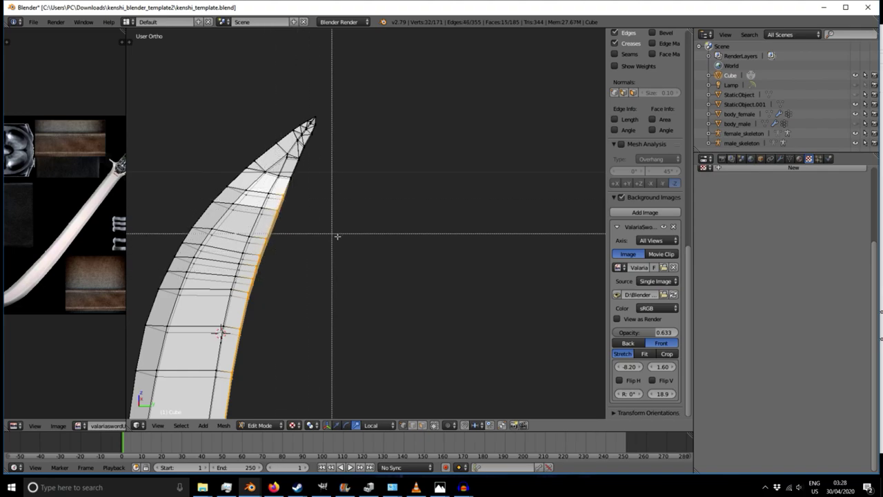
mouse_move(387, 267)
middle_mouse_down()
mouse_move(324, 280)
mouse_move(532, 286)
mouse_move(331, 327)
mouse_move(300, 362)
mouse_move(375, 276)
middle_mouse_up()
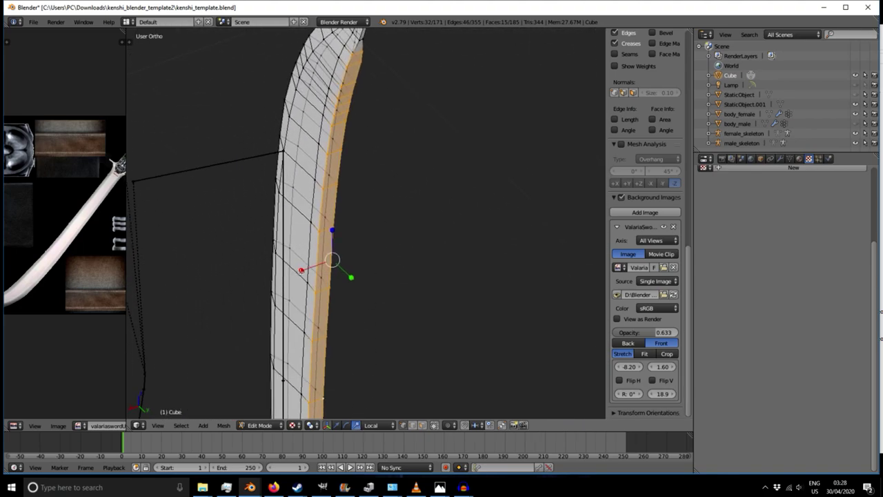
- Narrow the selected edge strip by scaling it twice along its local X axis, the second time by about 0.34
key("s")
key("x")
key("x")
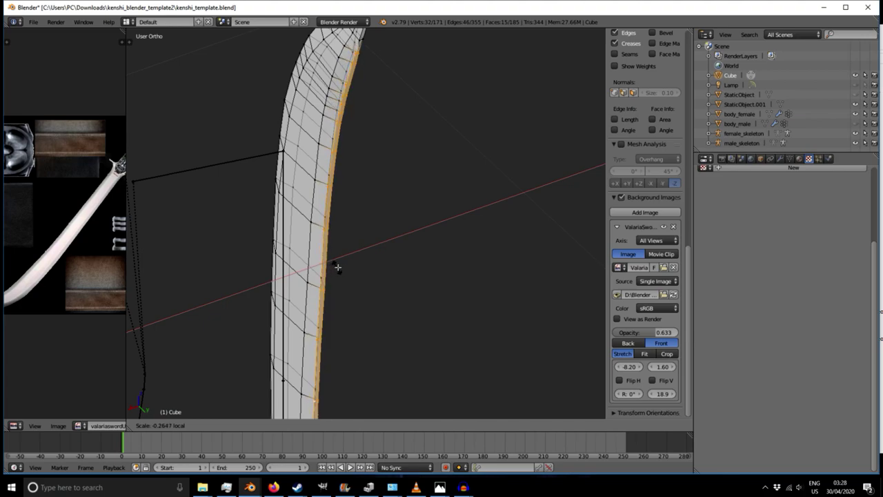
left_click(336, 267)
scroll(335, 259, "up", 6)
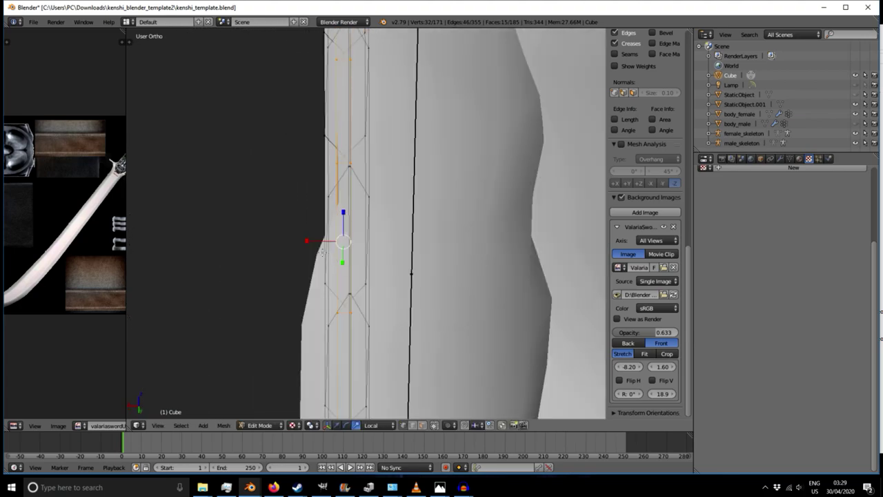
middle_click_drag(342, 264, 363, 264)
left_click_drag(308, 246, 319, 246)
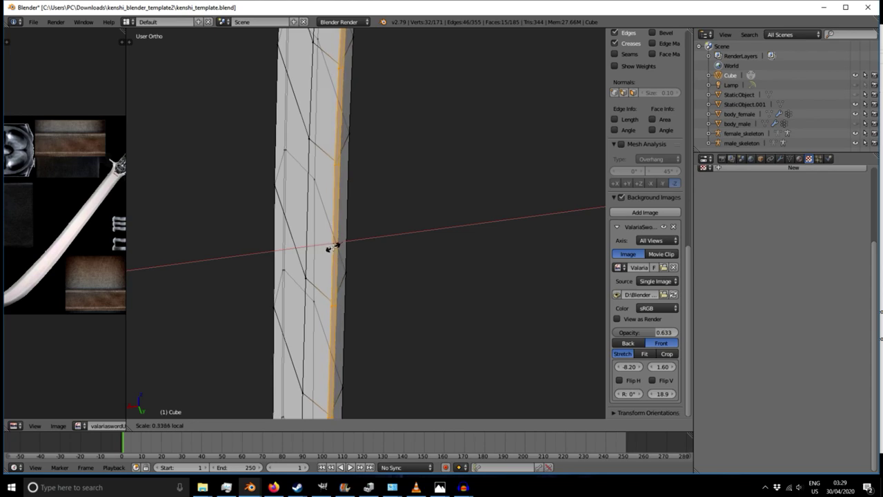
left_click(338, 247)
scroll(340, 234, "up", 5)
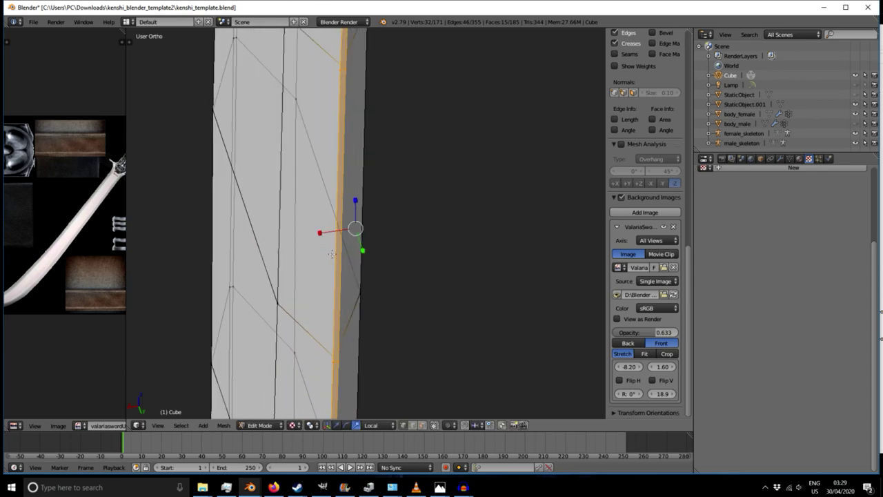
- Thin the +Y edge strip further by scaling it about 0.35 along its local X axis
key("s")
key("x")
key("x")
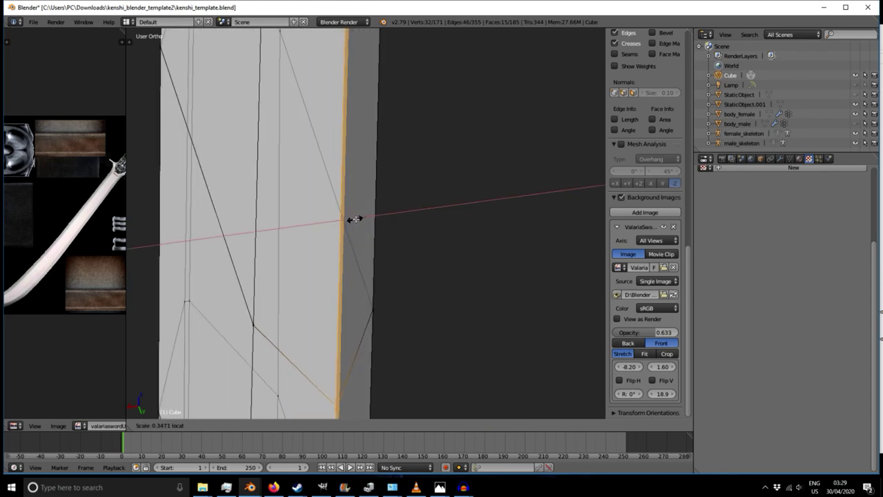
left_click(354, 219)
scroll(338, 231, "down", 5)
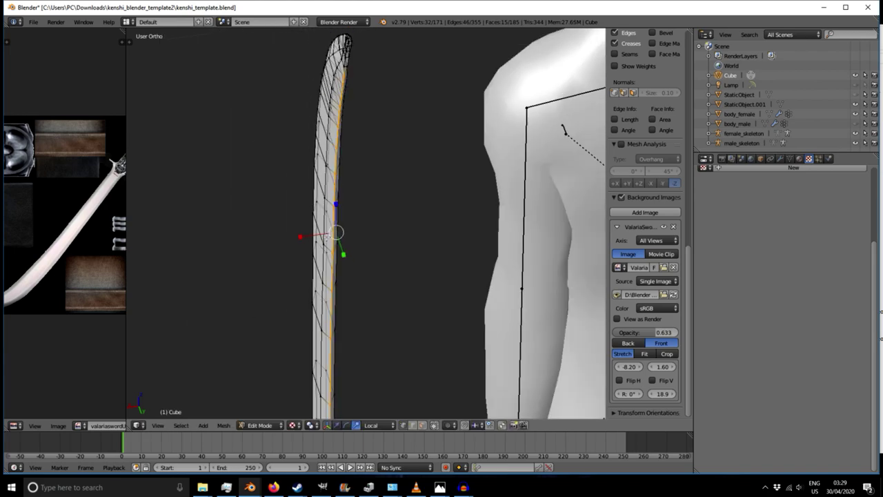
- Select the next vertex pair above the thinned edge strip, near the blade's tip
middle_click_drag(367, 122, 339, 343)
right_click(307, 287)
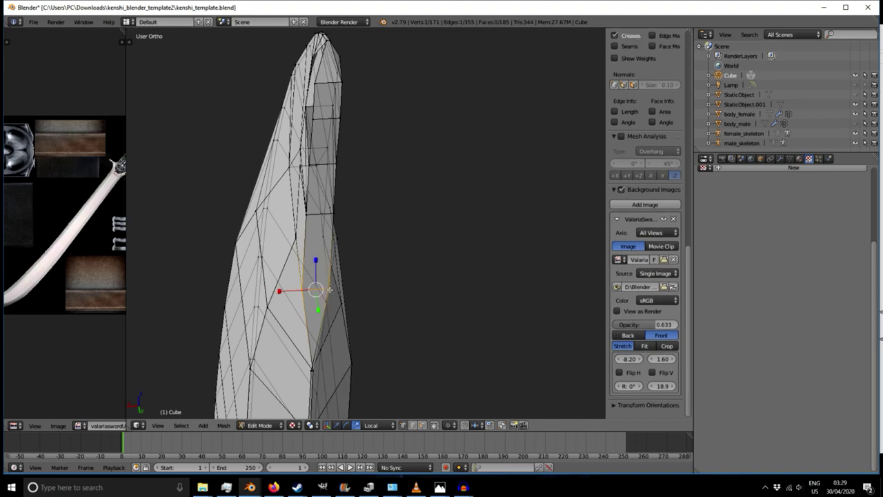
- Select the strip of faces along the narrow edge near the blade tip and scale it along the local X axis
scroll(324, 303, "up", 3)
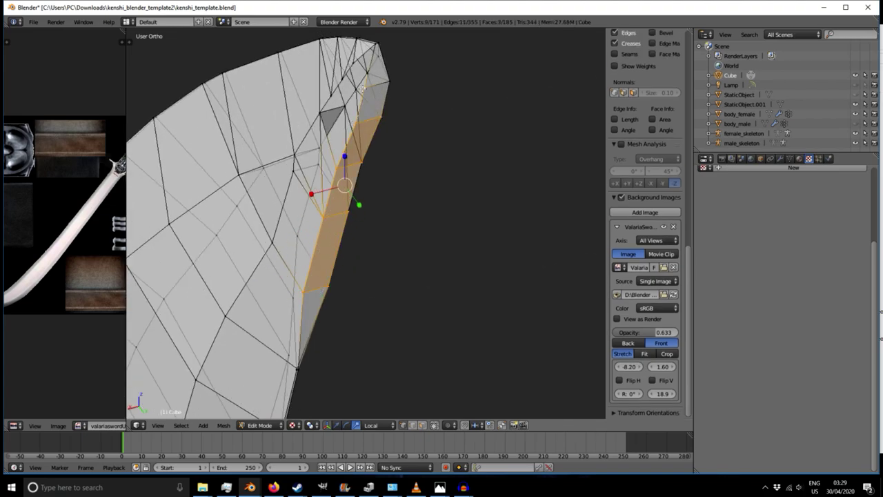
middle_click_drag(313, 177, 378, 228)
middle_click_drag(305, 177, 378, 213)
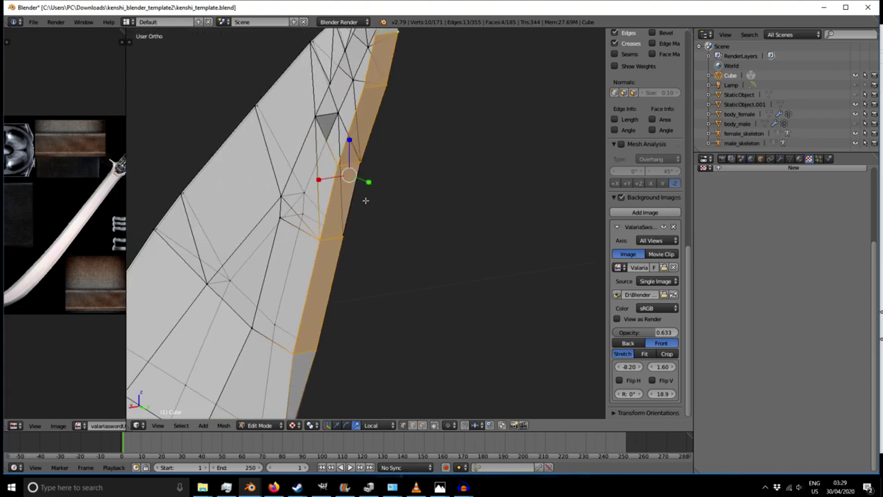
middle_click_drag(383, 260, 314, 200)
key("s")
key("x")
key("x")
left_click(319, 178)
- Inspect the displaced vertex and the surrounding faces along the narrow edge near the blade tip
right_click(370, 176)
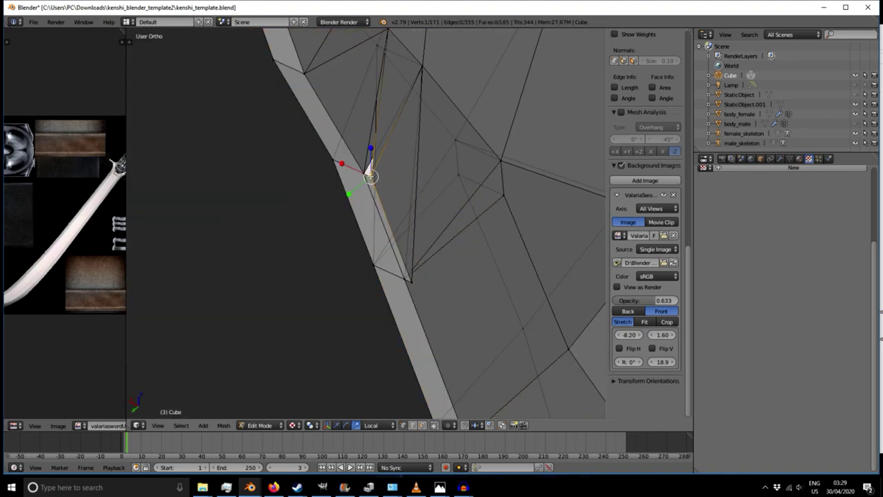
key("a")
key("a")
scroll(371, 176, "down", 4)
scroll(372, 210, "up", 4)
middle_click_drag(375, 210, 343, 230)
scroll(340, 227, "down", 13)
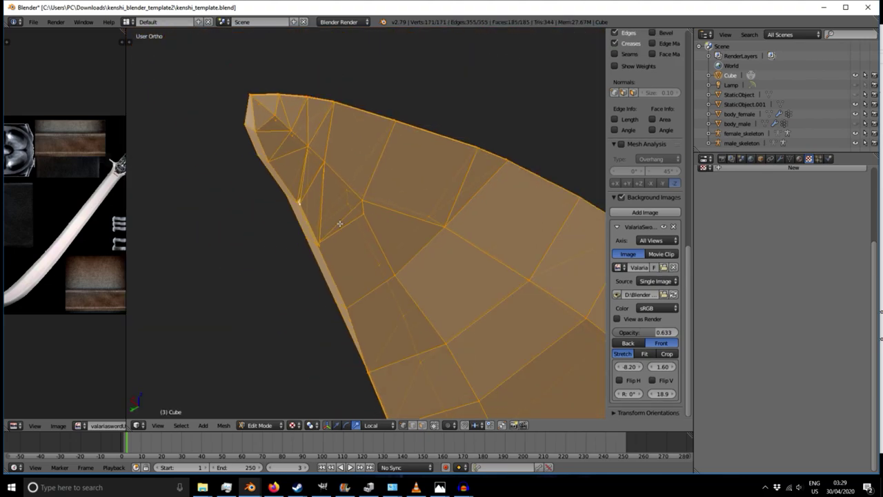
scroll(339, 222, "down", 3)
- Leave mesh editing and hide the body_female and female_skeleton objects
key("Tab")
right_click(245, 274)
left_click(855, 114)
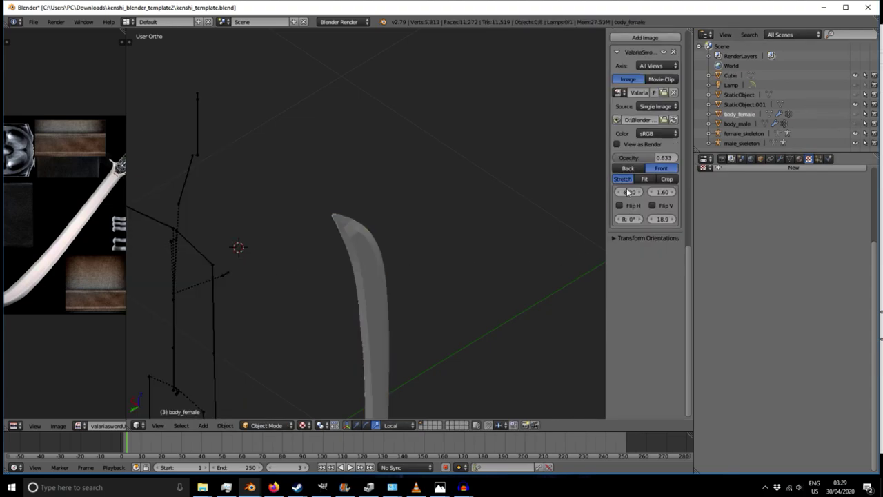
right_click(222, 276)
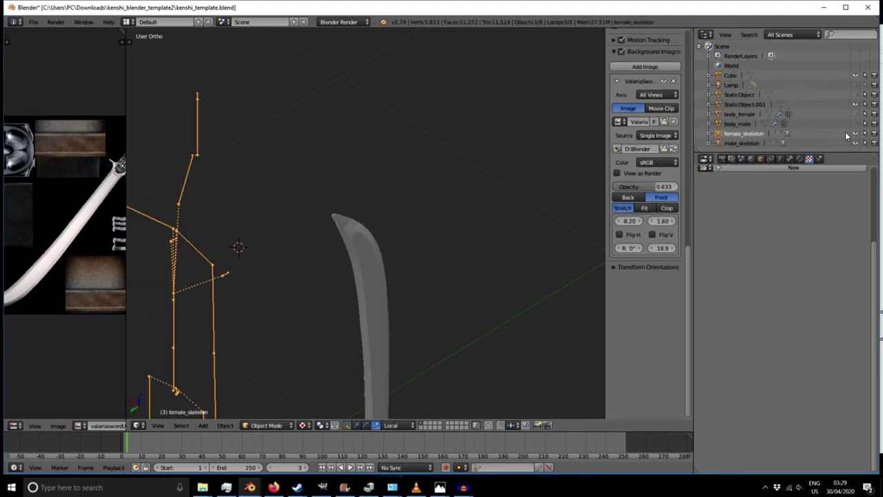
left_click(856, 134)
- Reopen the blade mesh for editing and select the displaced vertex on the narrow edge near the tip
scroll(435, 203, "up", 4)
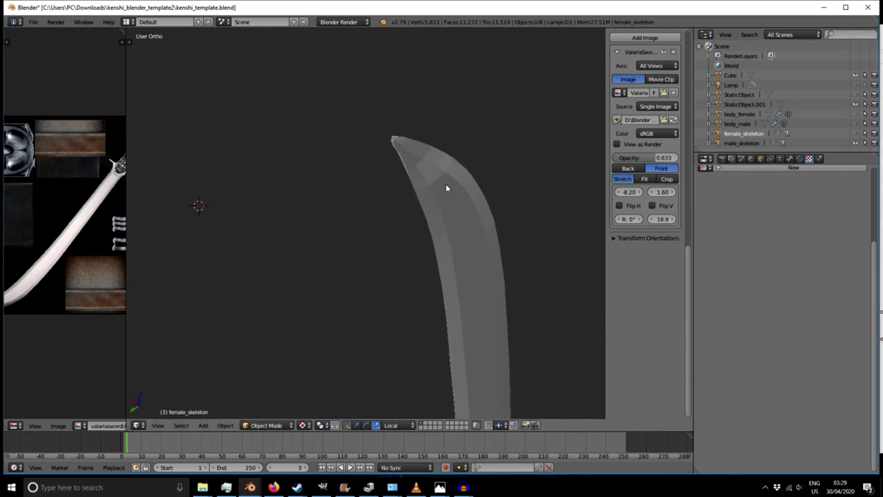
right_click(444, 200)
key("Tab")
scroll(414, 194, "up", 2)
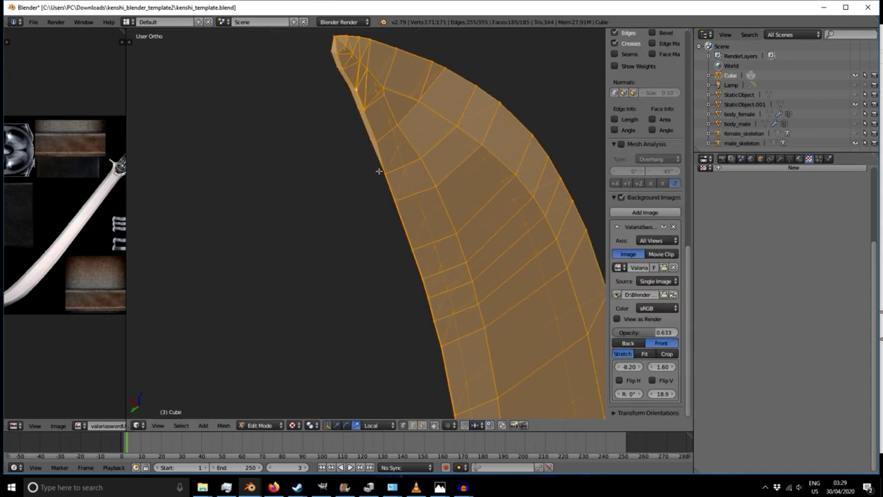
middle_click_drag(442, 119, 379, 164, "shift")
middle_click_drag(375, 86, 380, 254)
scroll(366, 280, "up", 3)
right_click(377, 256)
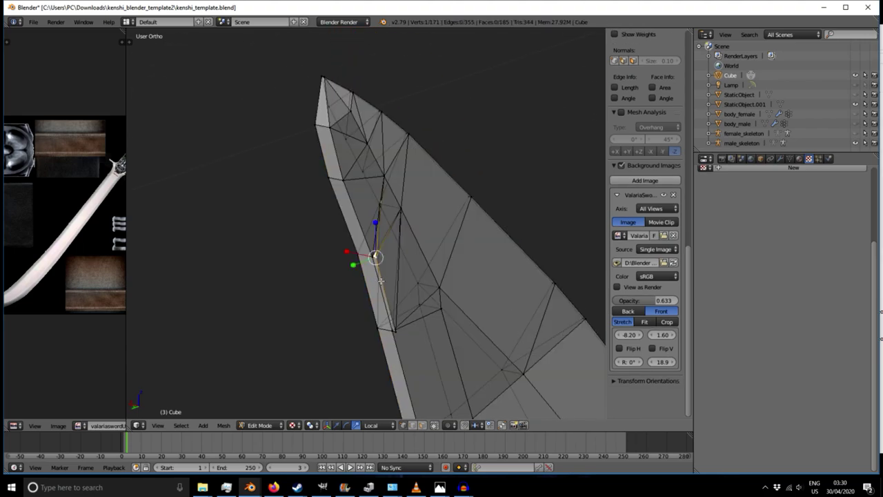
mouse_move(408, 280)
middle_mouse_down()
mouse_move(430, 278)
mouse_move(411, 279)
middle_mouse_up()
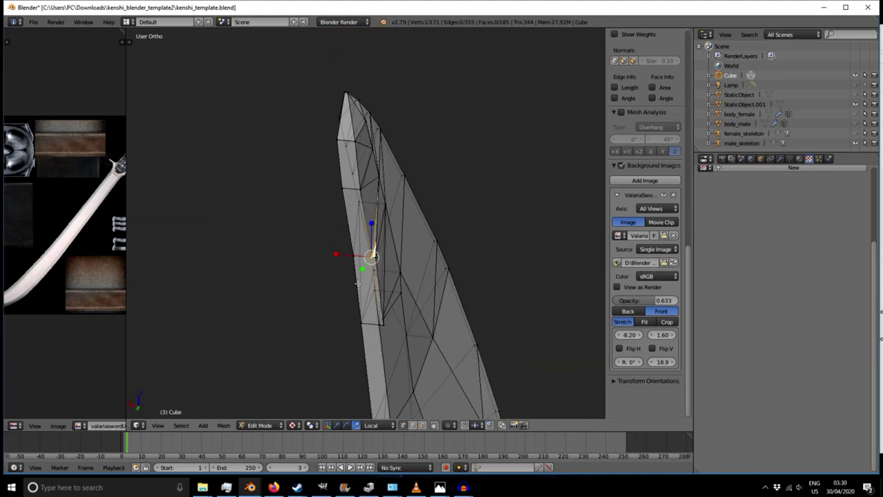
- Undo the recent changes to the narrow edge faces near the blade tip
key("ctrl+z")
key("ctrl+z")
key("ctrl+z")
key("ctrl+z")
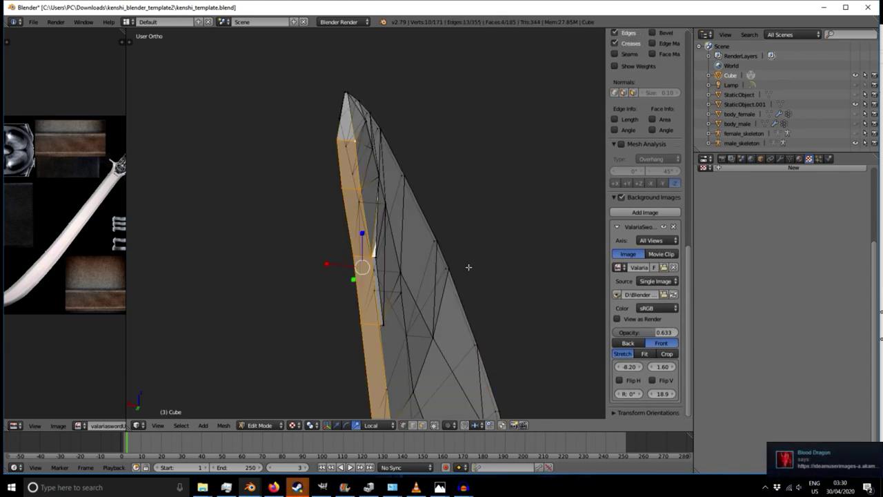
key("ctrl+z")
scroll(469, 267, "up", 1, "ctrl")
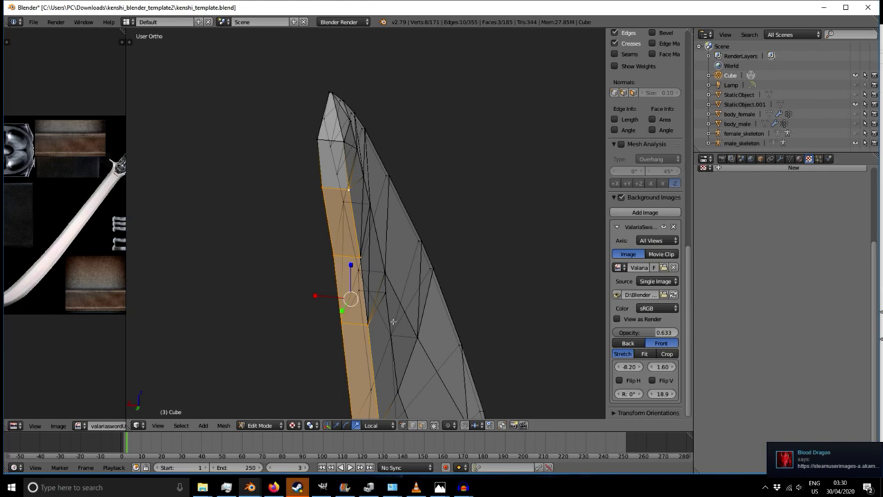
- Select the five faces along the narrow edge below the blade tip and narrow them along the local X axis
middle_click_drag(367, 332, 334, 321)
middle_click_drag(336, 273, 344, 256)
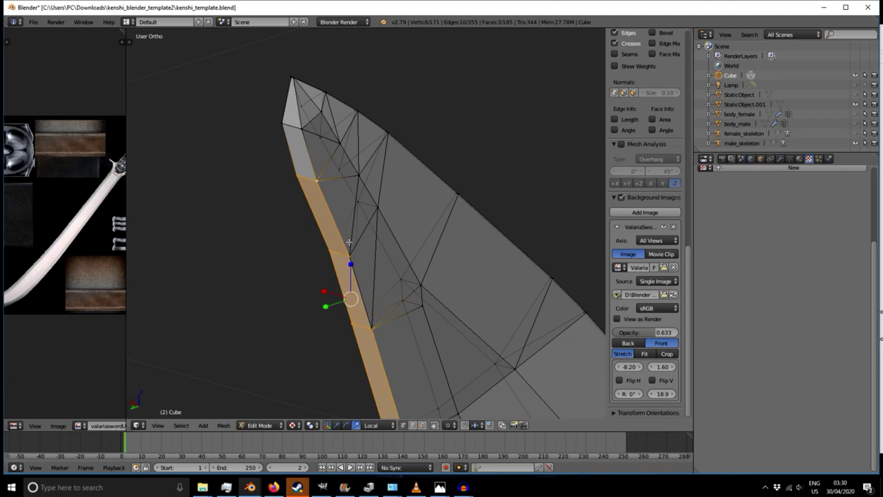
right_click(380, 324)
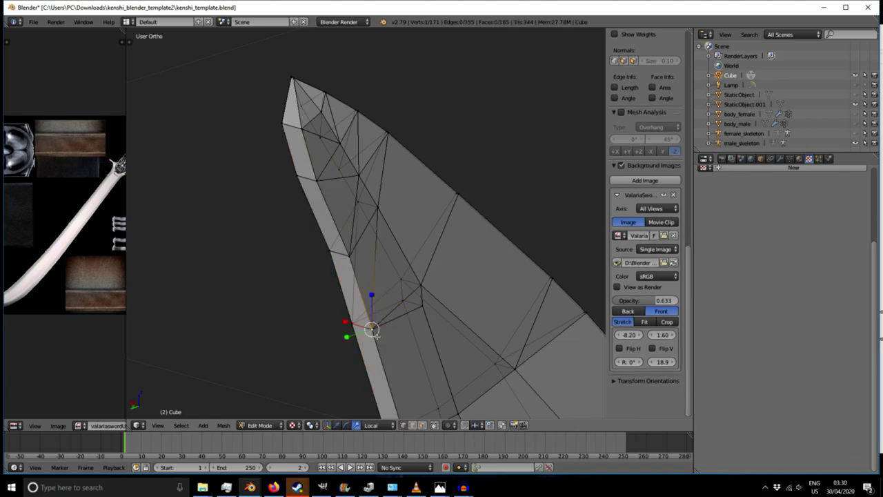
right_click(350, 256)
right_click(351, 259, "shift")
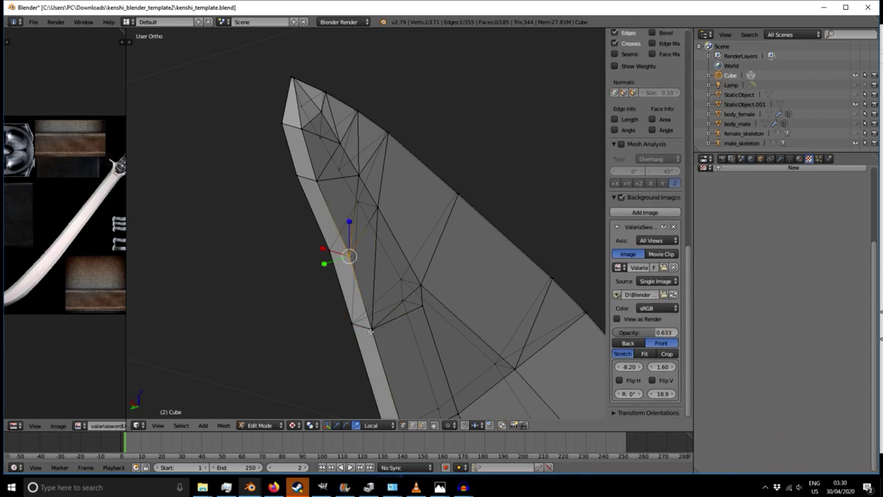
middle_click_drag(359, 363, 351, 323)
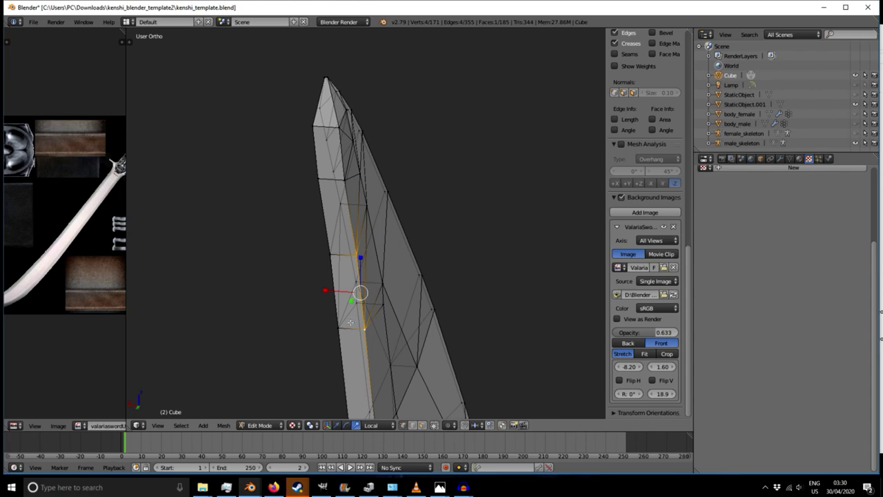
middle_click_drag(371, 278, 349, 179)
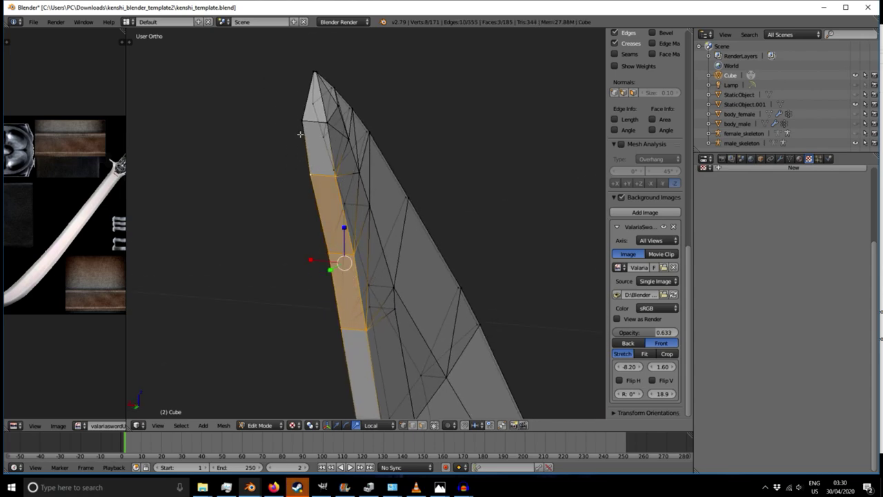
middle_click_drag(321, 158, 328, 277)
key("s")
key("x")
key("x")
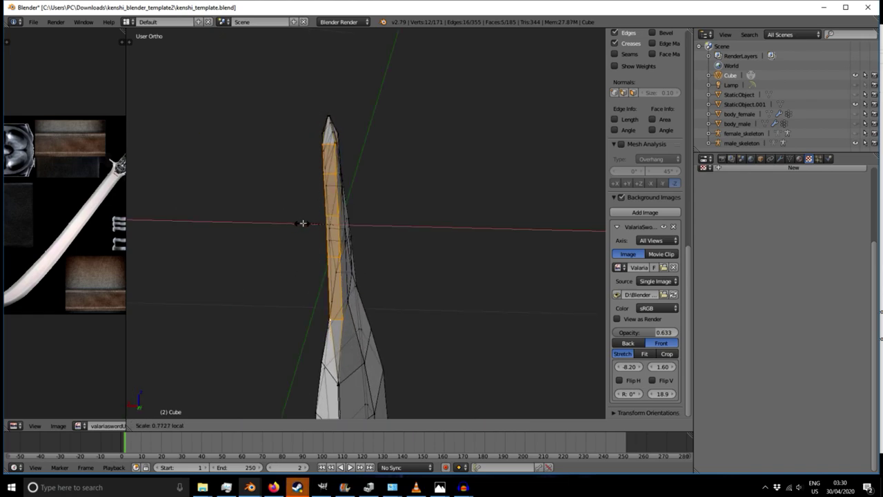
left_click(331, 228)
- Scale the selected narrow edge strip down slightly more along the local X axis
middle_click_drag(301, 240, 320, 268)
key("s")
key("x")
key("x")
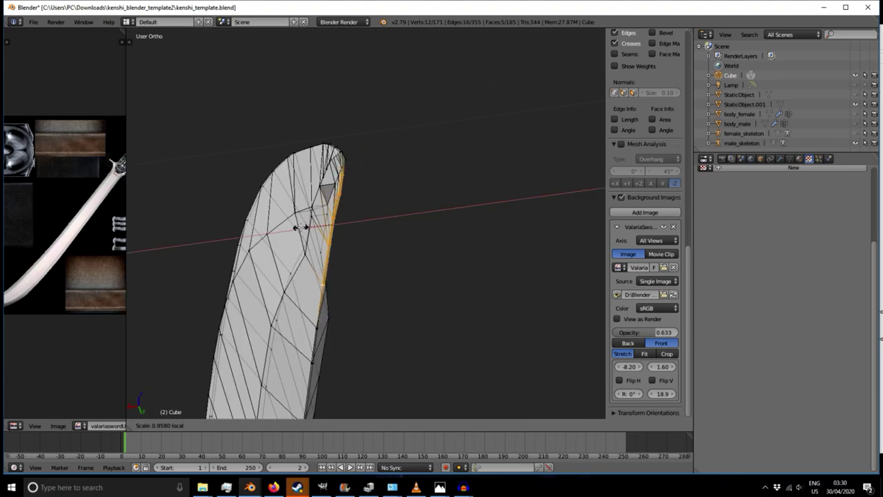
left_click(305, 228)
middle_click_drag(359, 232, 407, 209)
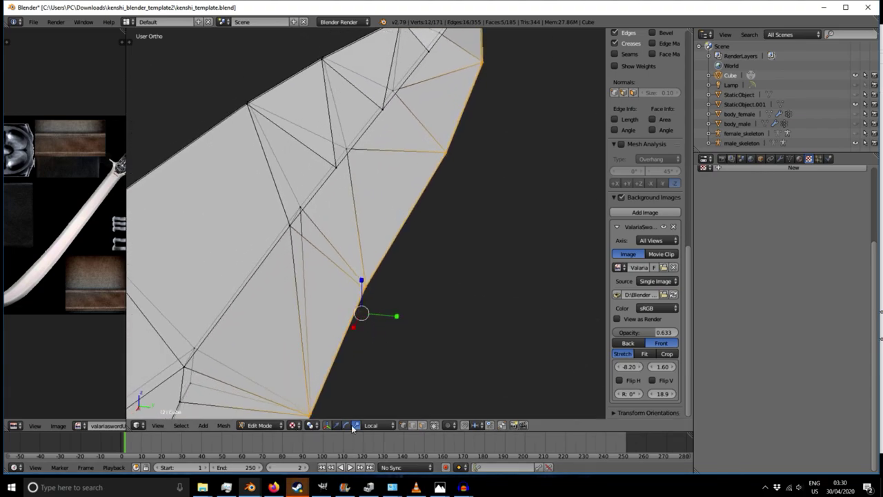
- Fill the lowest gap between the blade's ridge and its narrow edge with a face
right_click(293, 223)
middle_click_drag(293, 222, 312, 259)
right_click(355, 301, "shift")
middle_click_drag(353, 301, 322, 313)
key("f")
- Fill a triangular face from the next ridge vertex up the blade to two adjacent vertices on the narrow edge
middle_click_drag(329, 177, 398, 179)
right_click(336, 183)
middle_click_drag(341, 195, 390, 182)
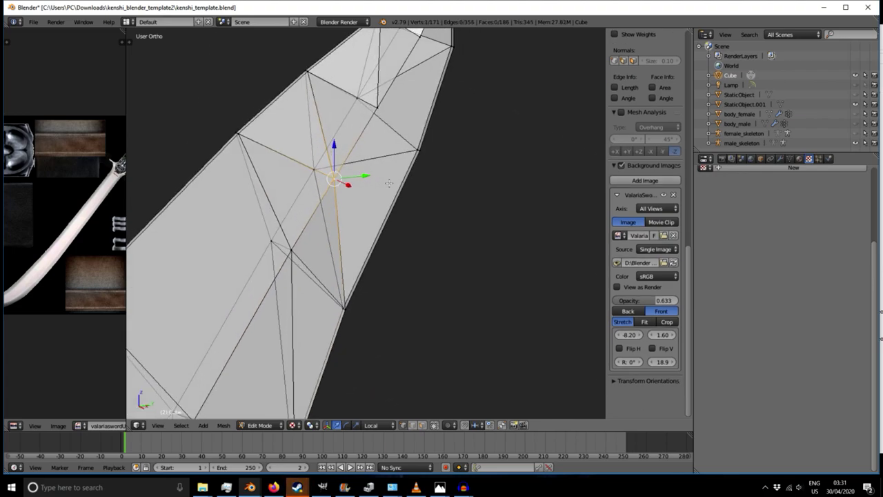
middle_click_drag(330, 286, 317, 226)
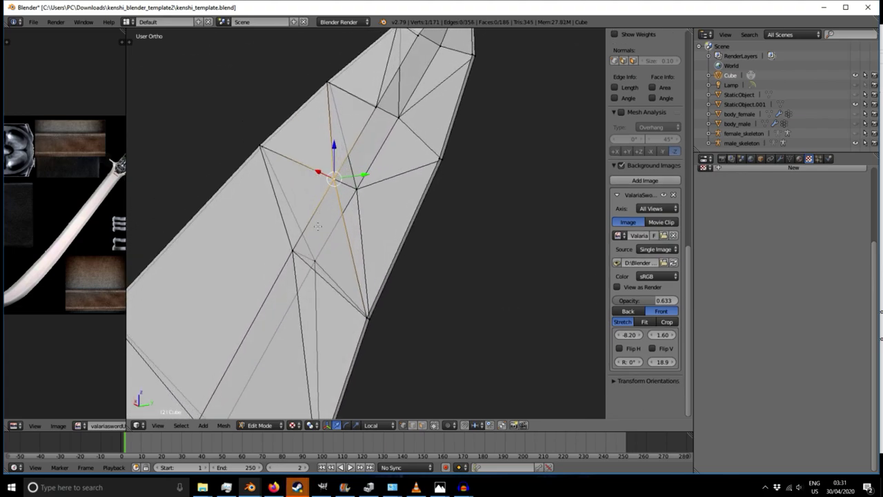
middle_click_drag(421, 187, 385, 217)
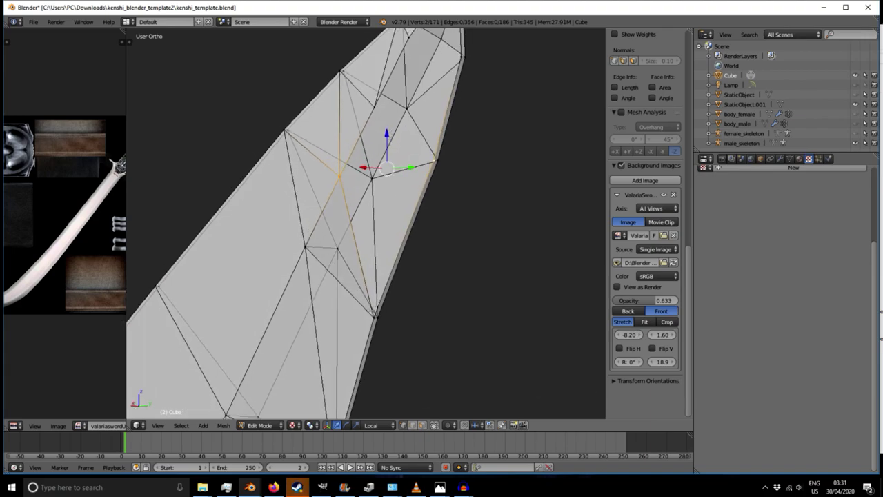
right_click(373, 273, "shift")
key("f")
- Fill the next two triangular gaps between the ridge and the narrow edge, continuing toward the blade tip
middle_click_drag(383, 237, 267, 243)
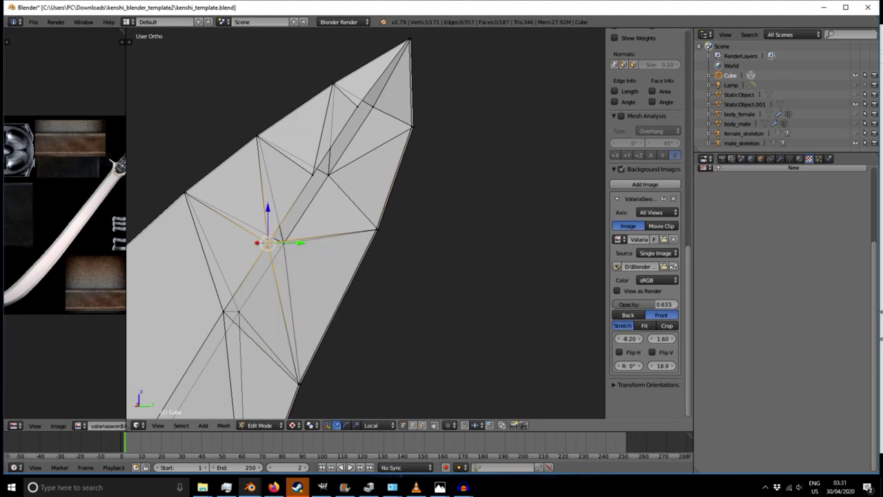
right_click(313, 173, "shift")
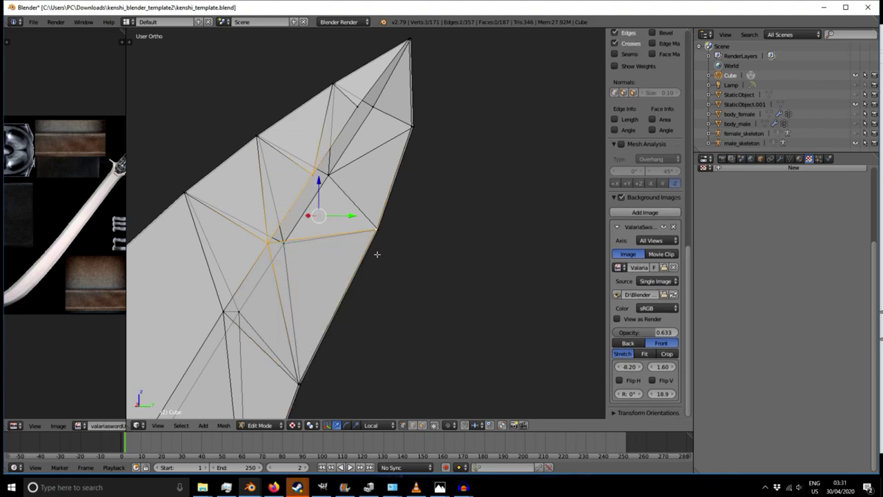
key("f")
middle_click_drag(389, 230, 374, 179)
middle_click_drag(413, 134, 370, 144)
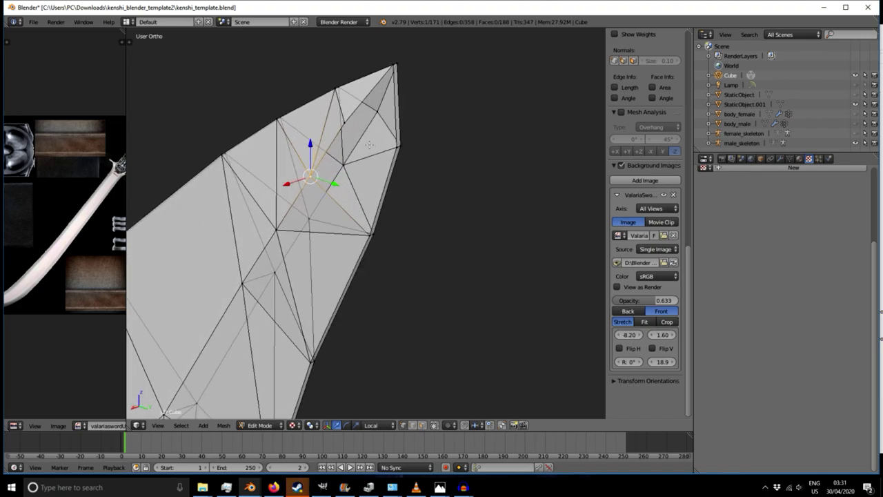
right_click(368, 234, "shift")
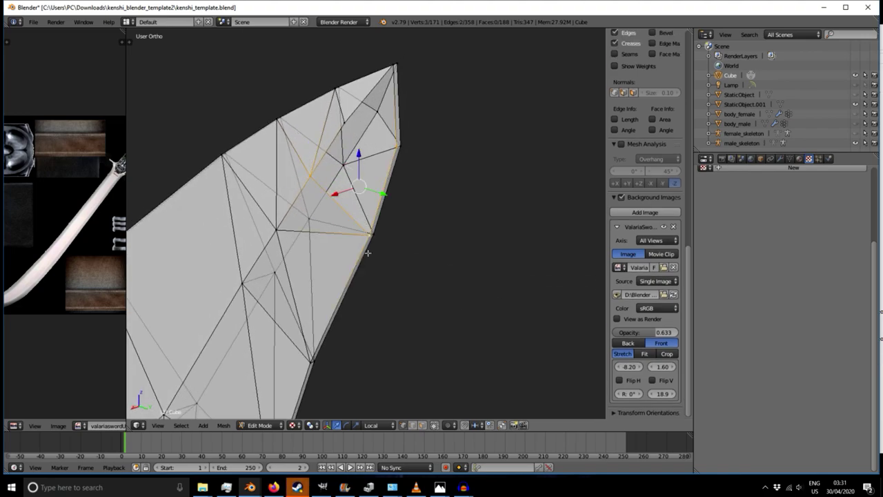
key("f")
- Fill the last two triangular gaps between the ridge, the narrow edge and the blade's tip vertex
middle_click_drag(384, 175, 359, 232, "shift")
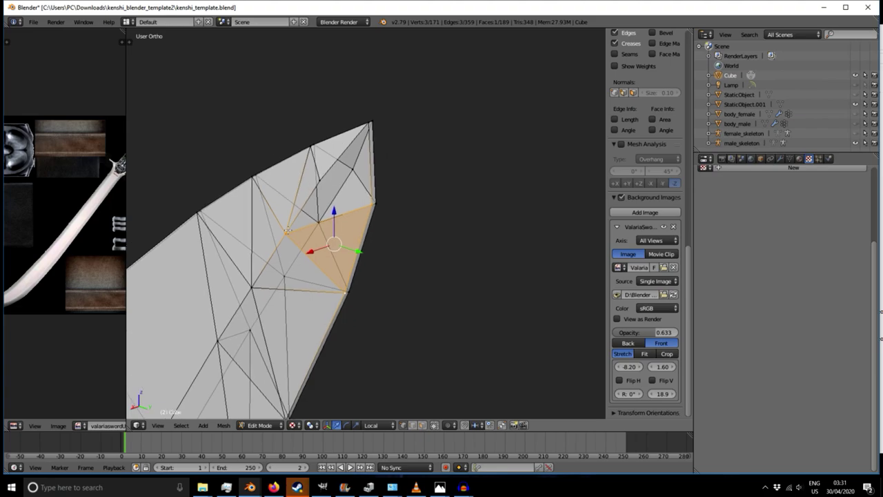
right_click(288, 231)
right_click(320, 181, "shift")
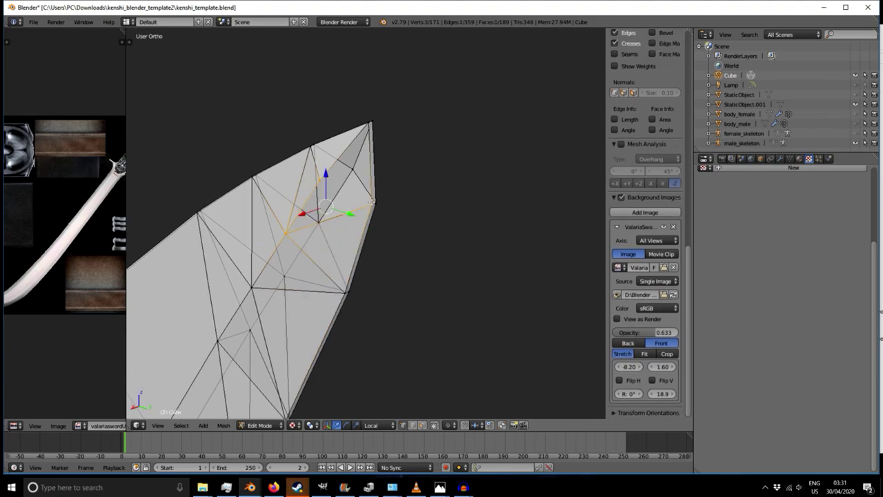
middle_click_drag(351, 211, 373, 211)
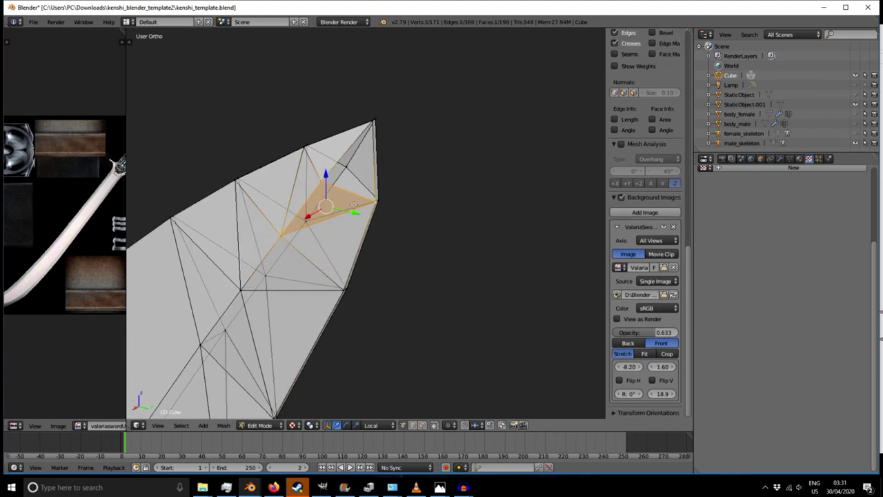
right_click(325, 184)
right_click(373, 199, "shift")
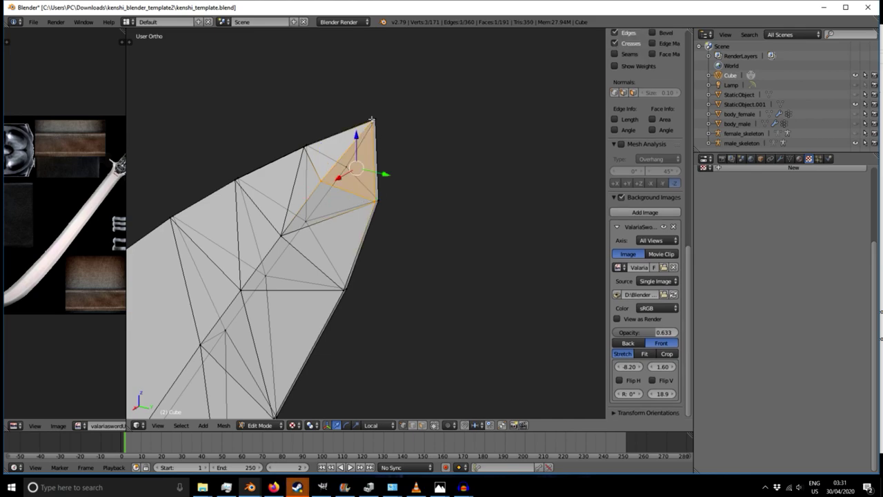
- Switch the viewport shading to Solid and check the shape of the whole blade
left_click(291, 425)
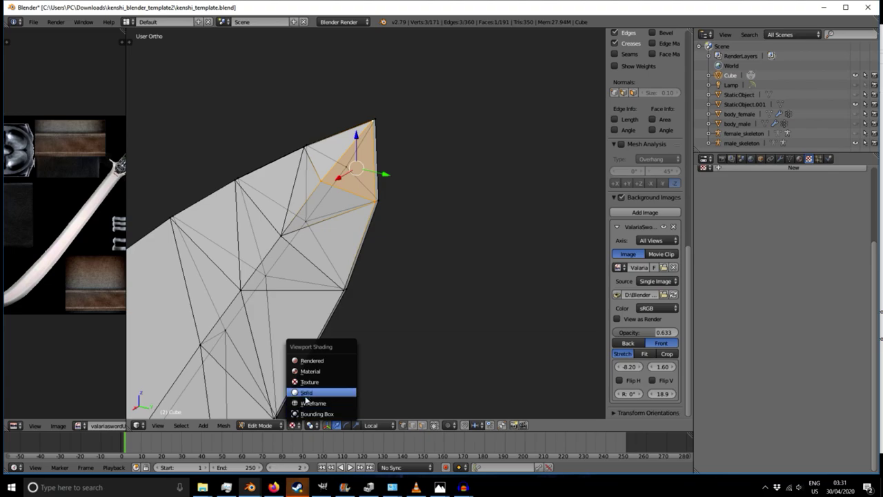
left_click(314, 403)
scroll(279, 356, "down", 3)
scroll(279, 356, "down", 5)
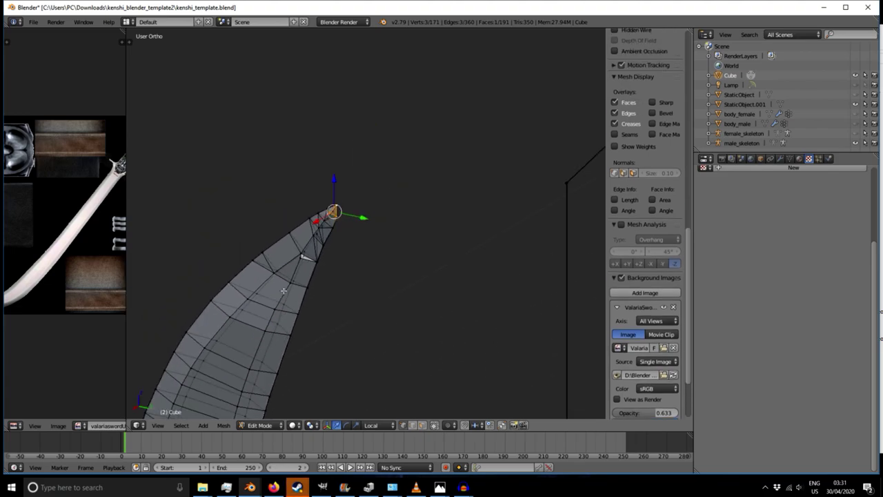
middle_click_drag(270, 291, 359, 245)
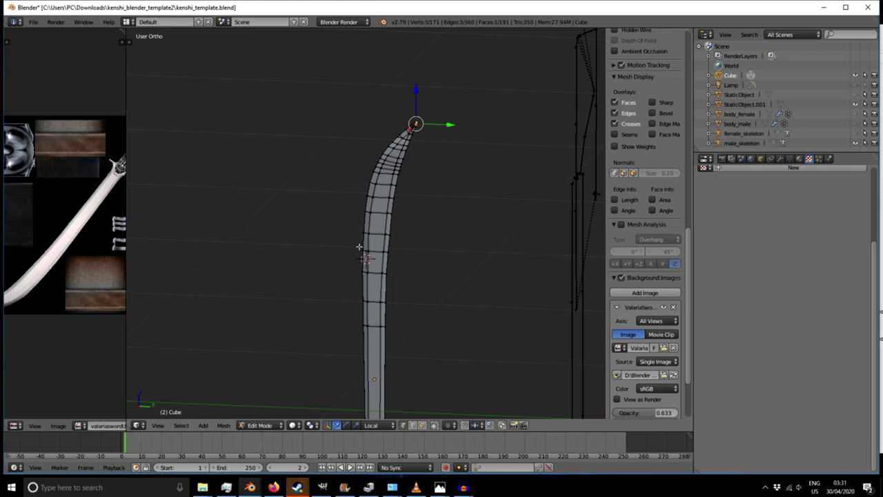
- Look at the blade in Wireframe shading from another angle, and return the viewport to Solid shading
left_click(293, 426)
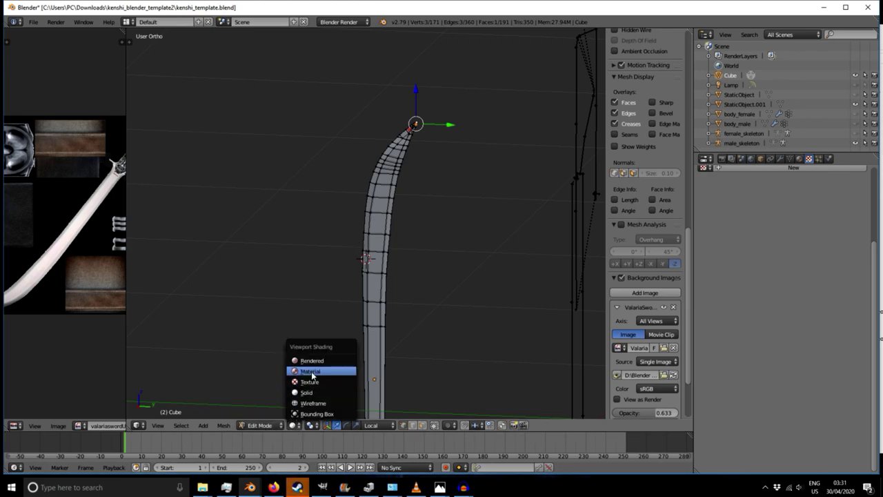
left_click(313, 403)
mouse_move(301, 394)
middle_mouse_down()
mouse_move(341, 365)
mouse_move(492, 333)
mouse_move(463, 310)
mouse_move(347, 319)
mouse_move(260, 371)
mouse_move(292, 400)
mouse_move(310, 401)
mouse_move(495, 272)
mouse_move(469, 367)
mouse_move(322, 342)
middle_mouse_up()
middle_click_drag(431, 184, 396, 212)
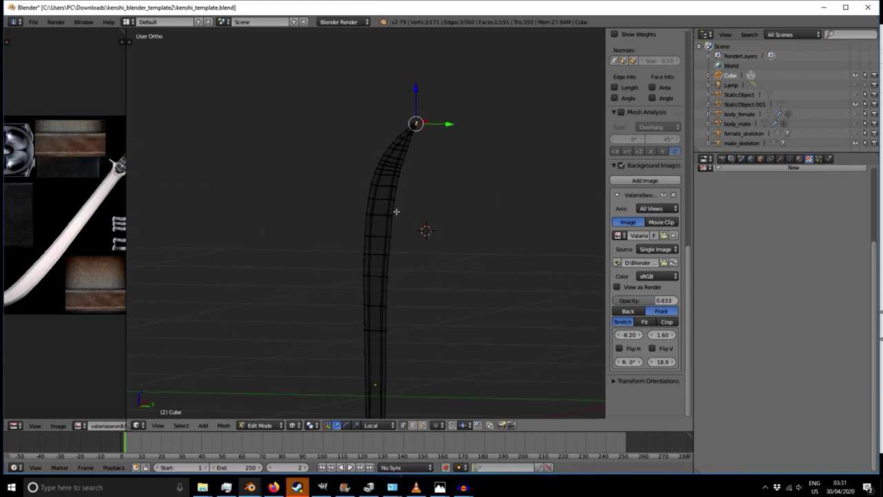
left_click(295, 426)
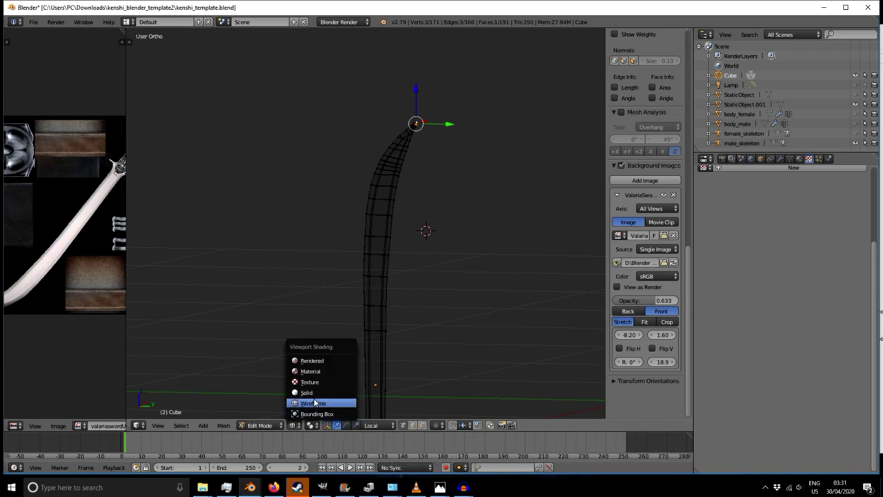
left_click(312, 391)
- Examine the surface of the blade tip up close from several sides for wrongly shaded faces
scroll(387, 138, "up", 5)
middle_click_drag(383, 133, 359, 184)
middle_click_drag(411, 136, 374, 255, "shift")
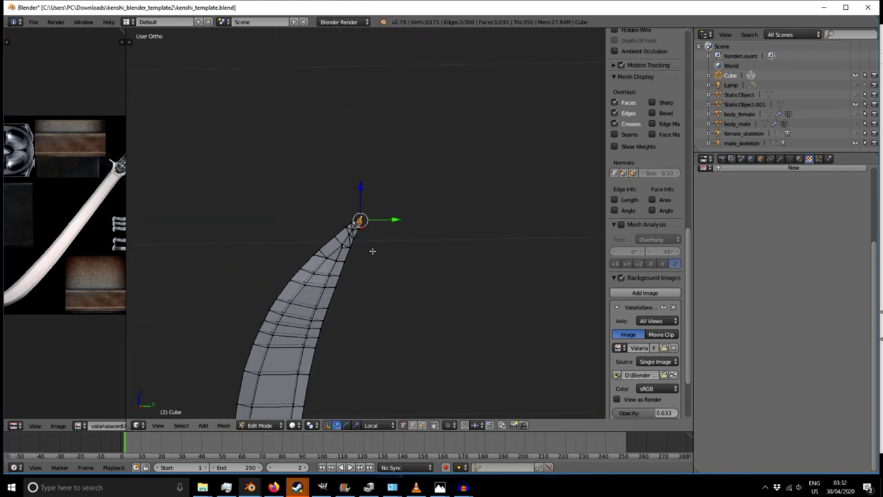
scroll(356, 243, "up", 10)
middle_click_drag(318, 286, 392, 280)
middle_click_drag(448, 286, 371, 260)
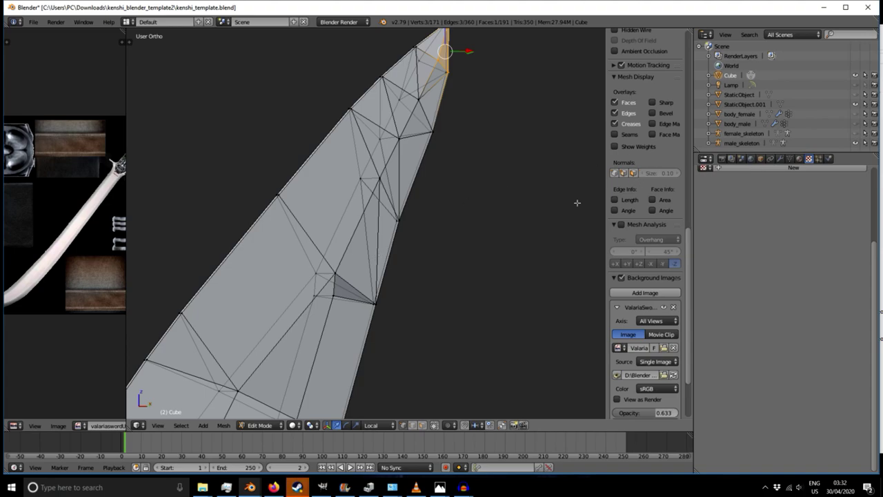
scroll(401, 259, "down", 3)
scroll(401, 260, "down", 7)
scroll(396, 286, "up", 5)
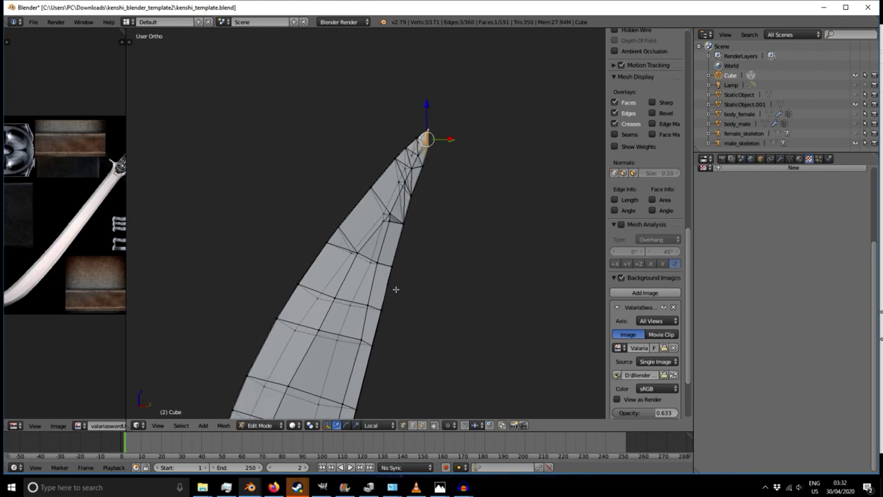
scroll(409, 281, "down", 3)
scroll(429, 278, "up", 2)
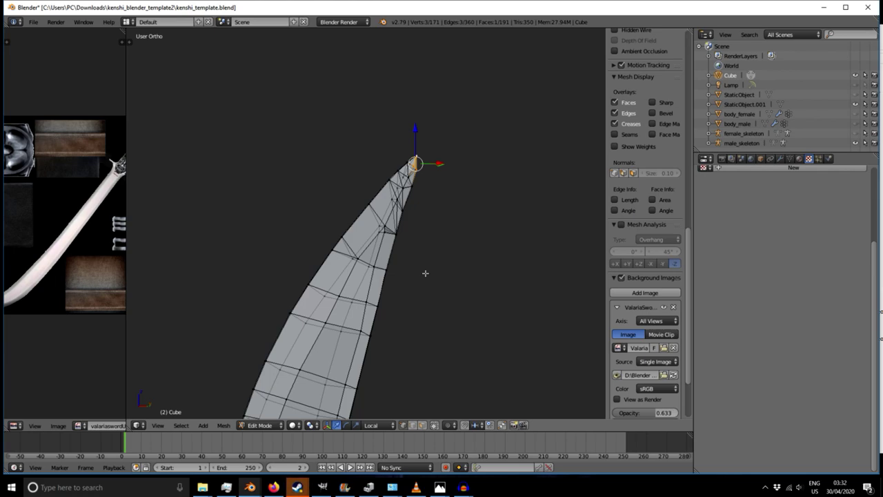
- Turn on the display of face normals and check their directions near the blade tip
left_click(633, 173)
mouse_move(394, 338)
middle_mouse_down("shift")
mouse_move(382, 247)
mouse_move(503, 258)
mouse_move(354, 265)
mouse_move(356, 240)
middle_mouse_up("shift")
key("n")
key("n")
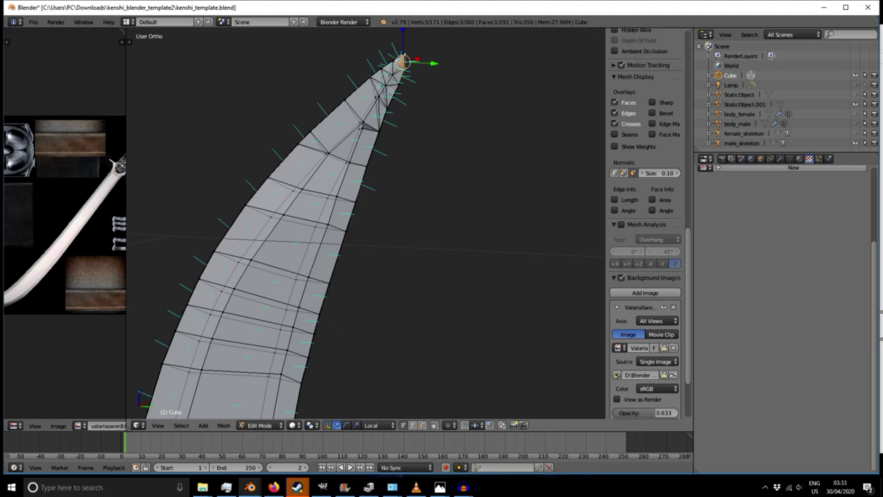
scroll(361, 272, "down", 1)
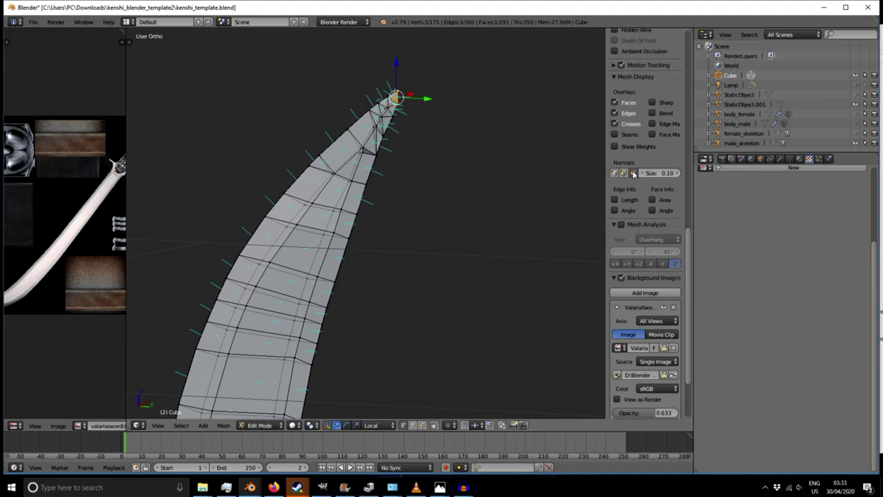
- Show the vertex normals alongside the face normals near the tip, and return to displaying face normals only
left_click(615, 173)
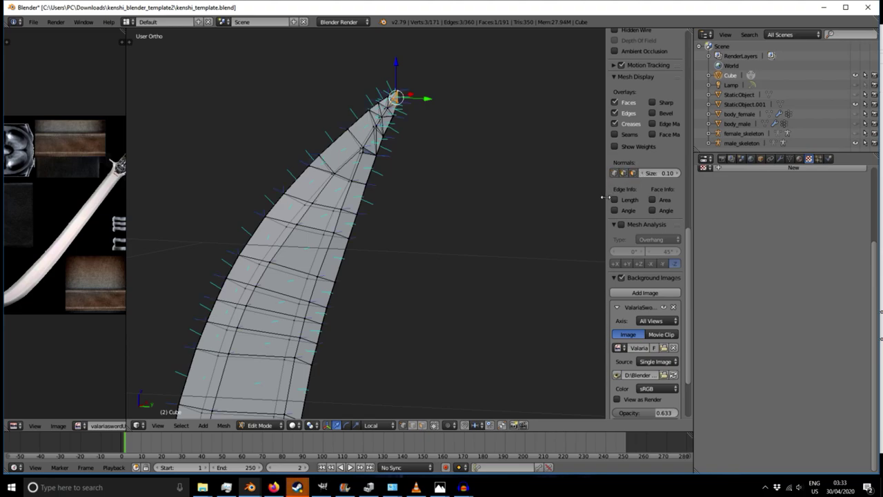
middle_click_drag(323, 225, 322, 180)
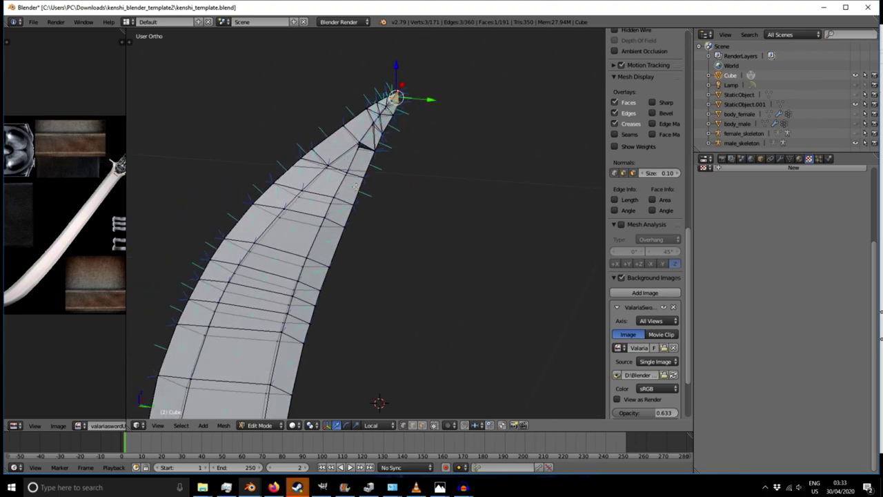
scroll(400, 116, "up", 5)
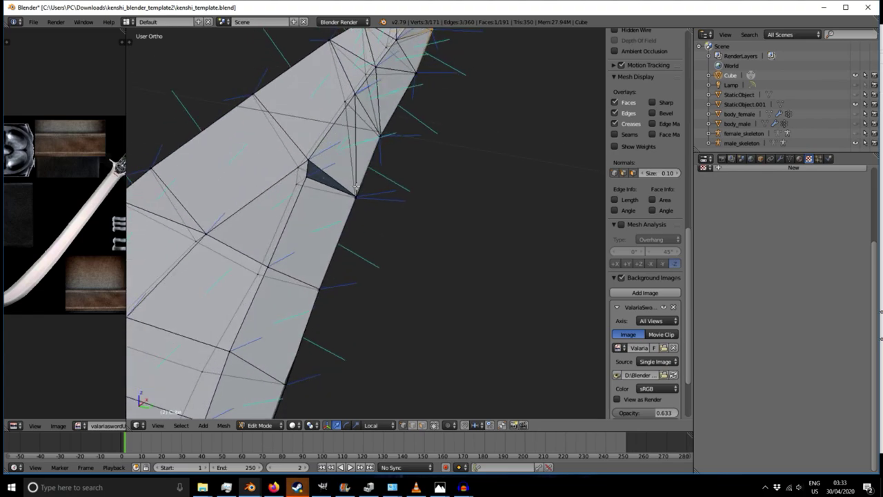
middle_click_drag(356, 186, 359, 209)
left_click(633, 173)
left_click(614, 174)
left_click(633, 173)
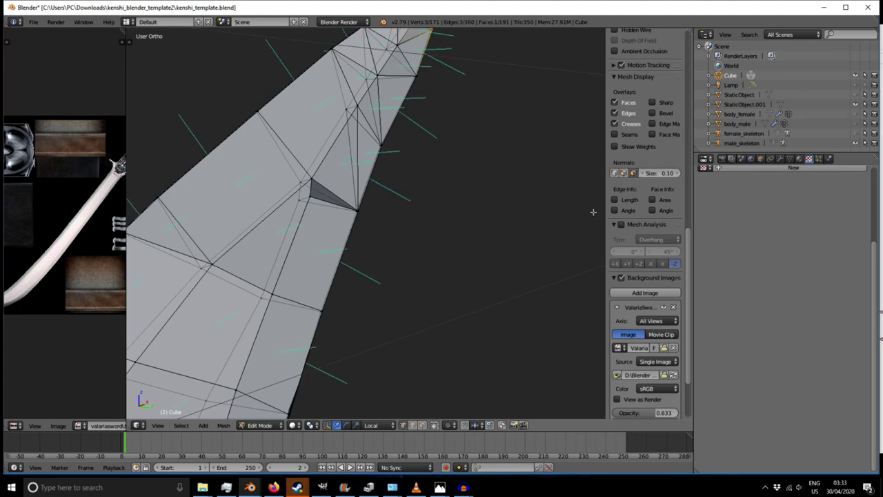
- Check the dark triangular face beside the narrow edge by selecting its corner vertices one by one
scroll(324, 197, "up", 5)
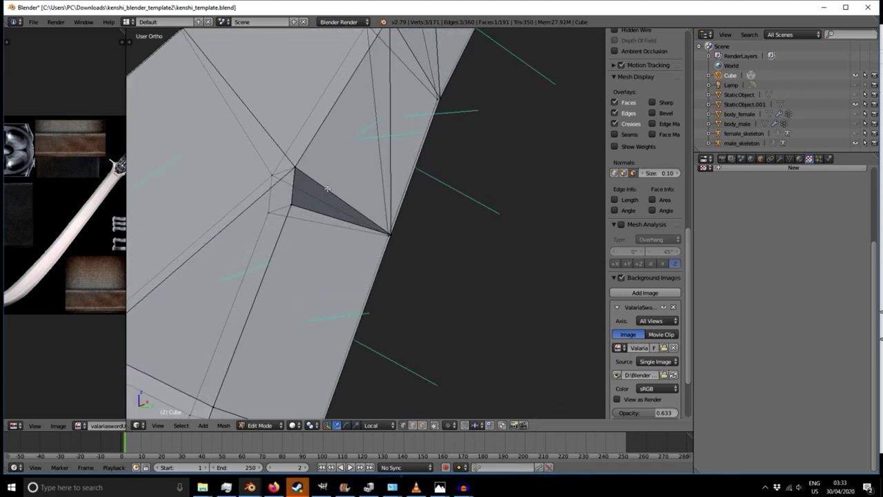
scroll(334, 220, "down", 5)
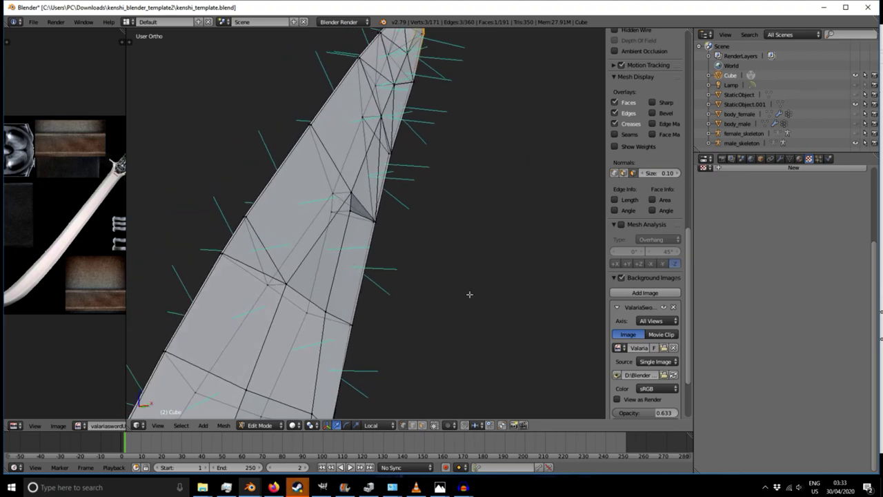
right_click(361, 208)
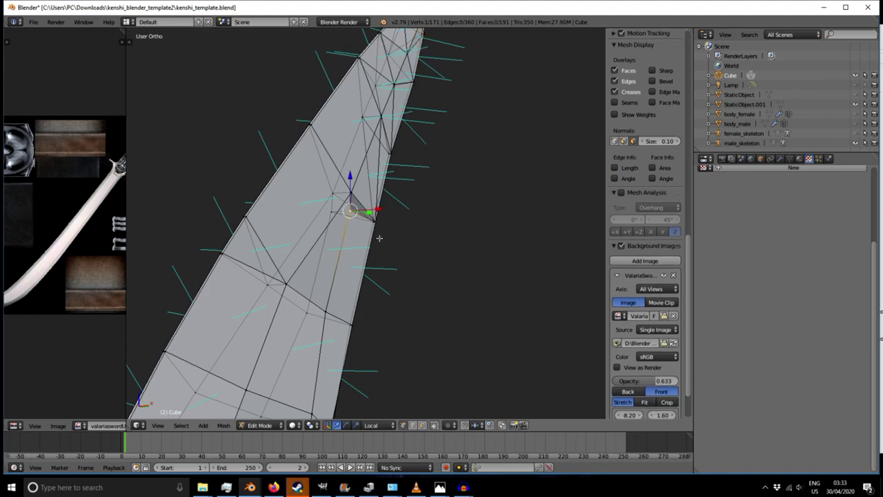
right_click(351, 186)
right_click(381, 222)
right_click(352, 209)
right_click(352, 187)
right_click(373, 217)
key("g")
left_click(376, 221)
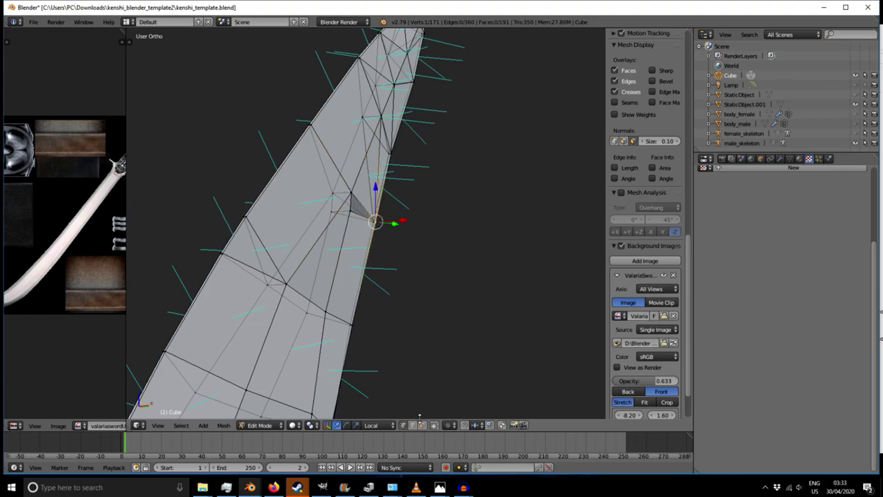
- Switch to face selection and turn the dark triangular face's normal outward
key("a")
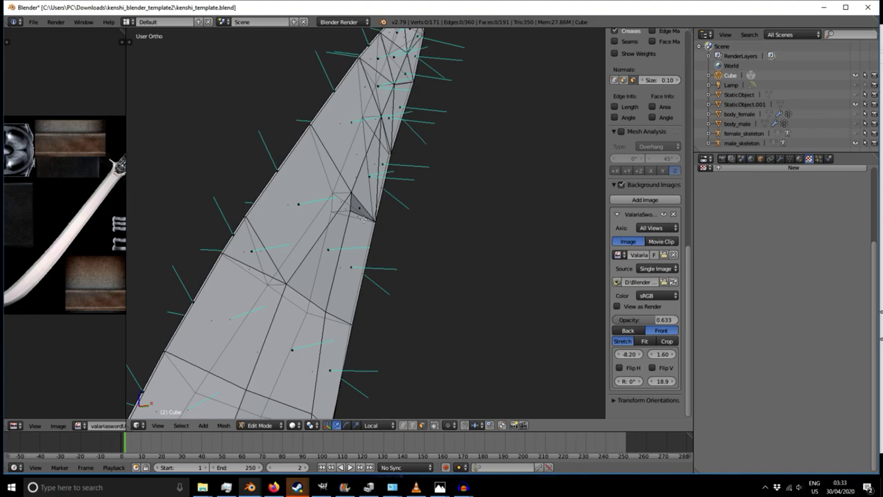
right_click(363, 218)
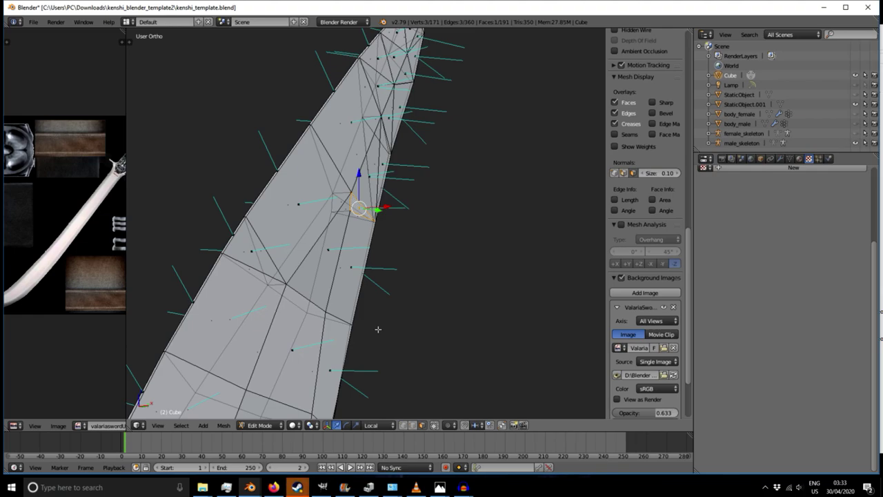
right_click(340, 253)
- Recalculate the normals of the two bright triangles and the dark triangle near the tip on the blade's opposite side
mouse_move(448, 227)
middle_mouse_down()
mouse_move(383, 231)
mouse_move(393, 256)
mouse_move(432, 255)
mouse_move(331, 245)
mouse_move(260, 290)
middle_mouse_up()
right_click(385, 205)
right_click(335, 187)
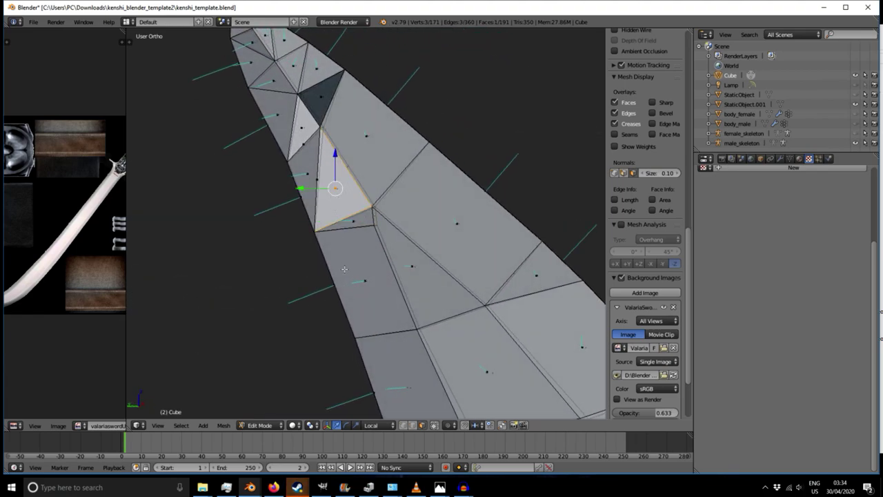
key("ctrl+n")
right_click(311, 125)
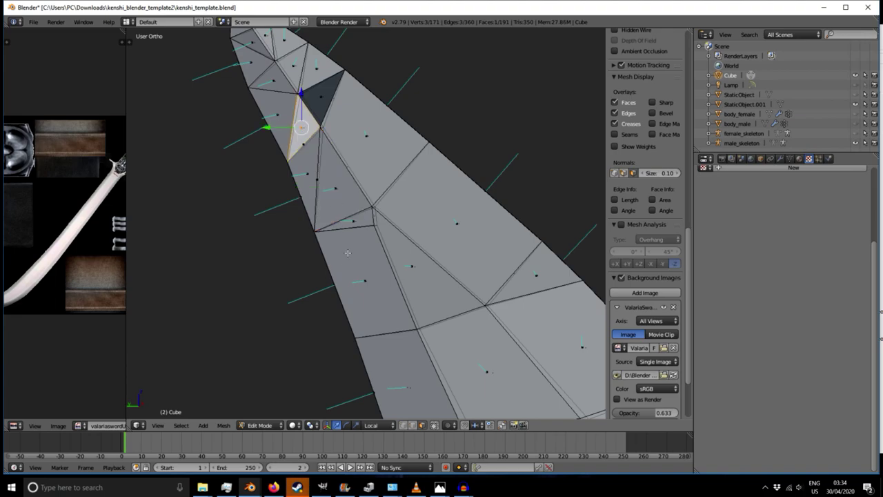
key("ctrl+n")
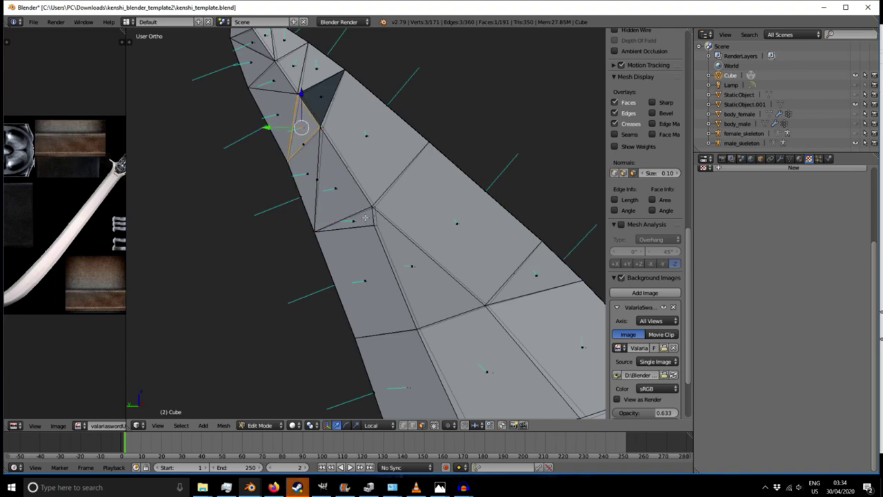
right_click(322, 105)
key("ctrl+n")
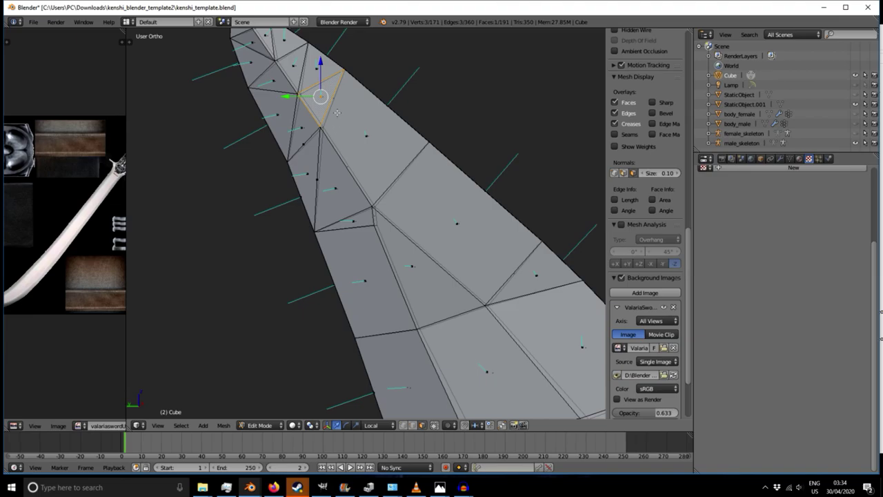
- Switch to vertex selection and, in Right view, move the small triangle's lower inner vertices slightly away from the tip
scroll(338, 112, "down", 2)
middle_click_drag(338, 112, 375, 285)
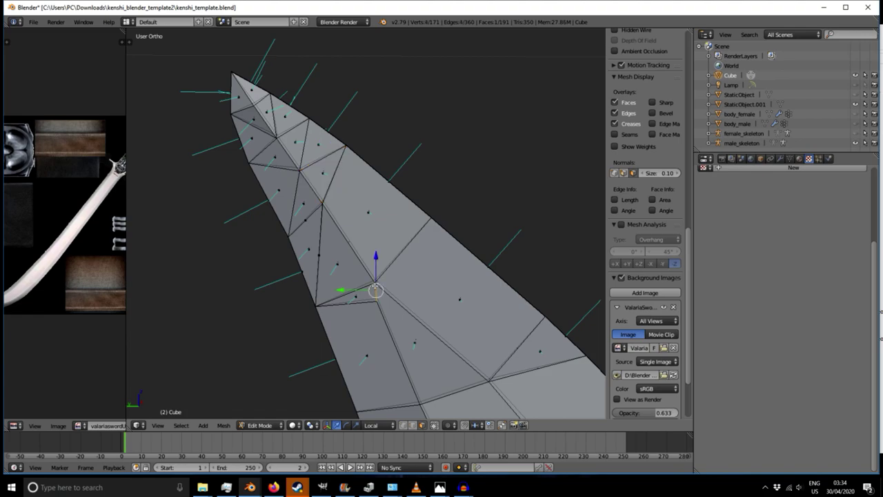
key("a")
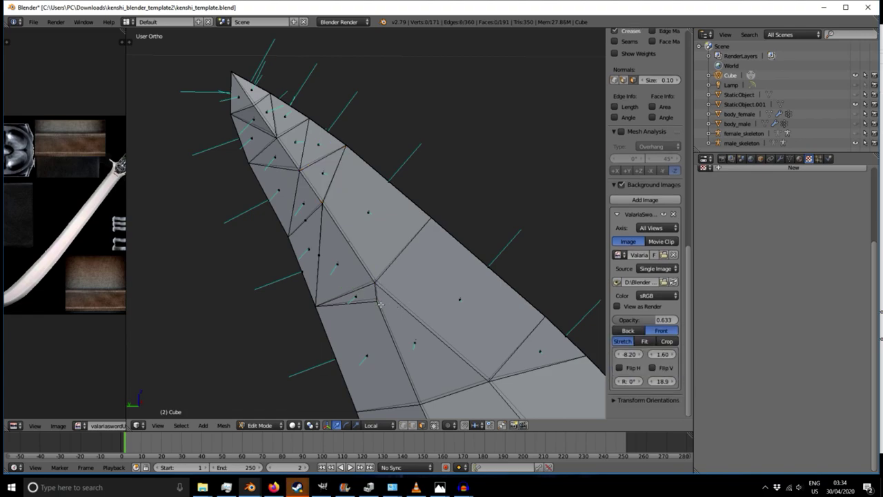
right_click(379, 301)
left_click(403, 425)
right_click(377, 303)
right_click(375, 297, "shift")
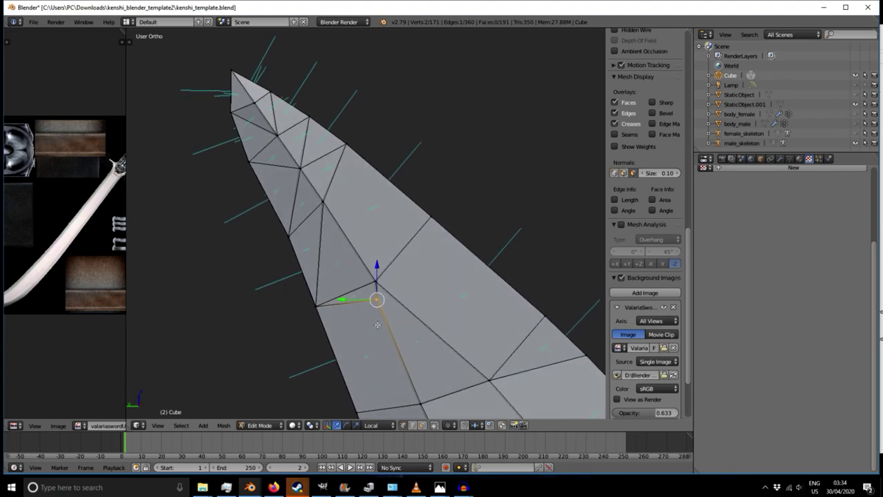
key("KP_3")
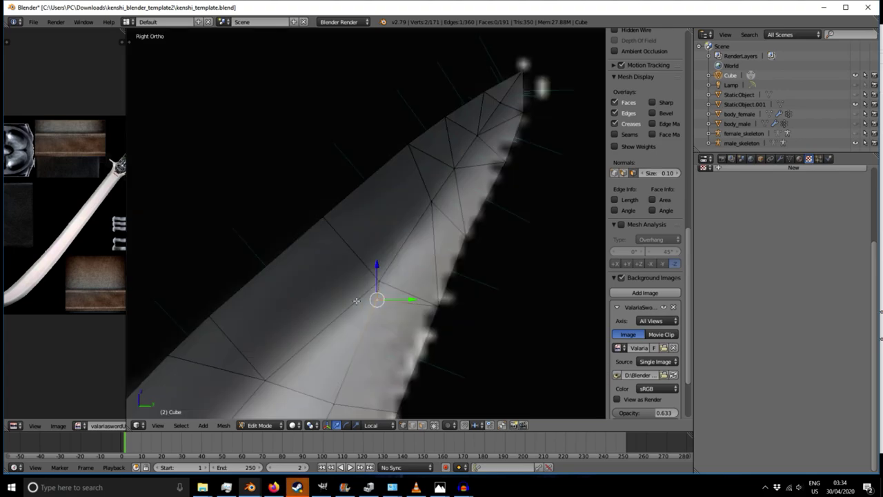
key("g")
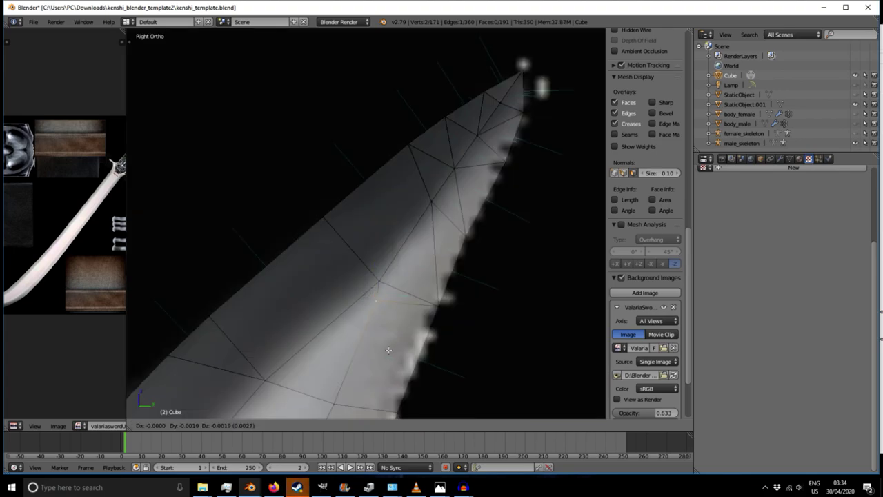
right_click(382, 364)
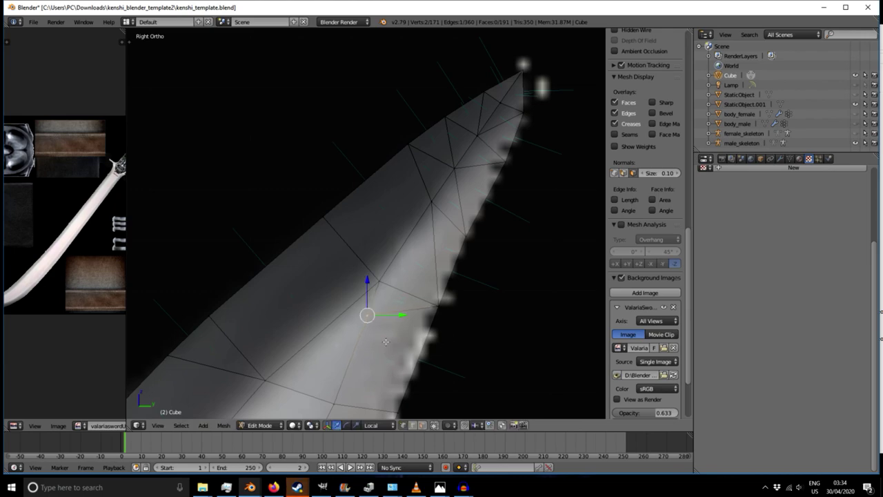
- Nudge the ridge vertex above the small triangle toward the narrow edge, then box-select the vertices below and shift them the same way
key("g")
left_click(406, 261)
right_click(367, 316)
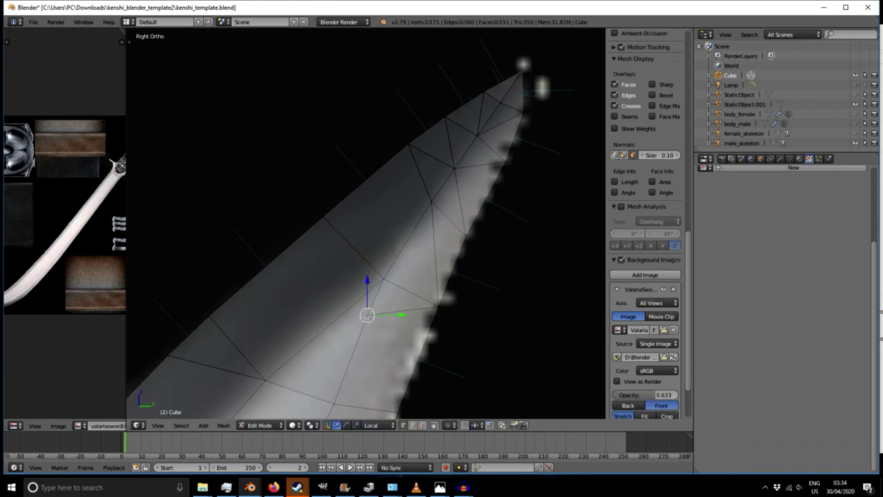
key("b")
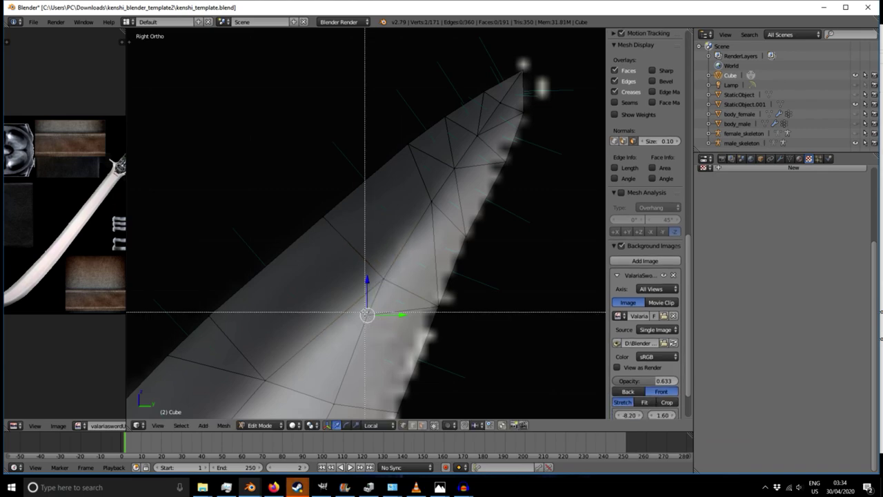
left_click_drag(365, 312, 374, 324)
key("g")
left_click(379, 326)
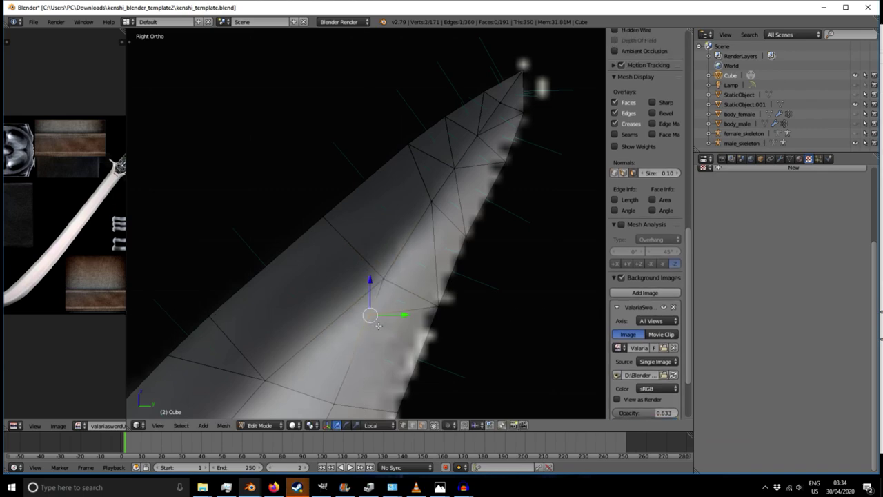
scroll(378, 325, "down", 2)
scroll(407, 322, "up", 2)
right_click(456, 239)
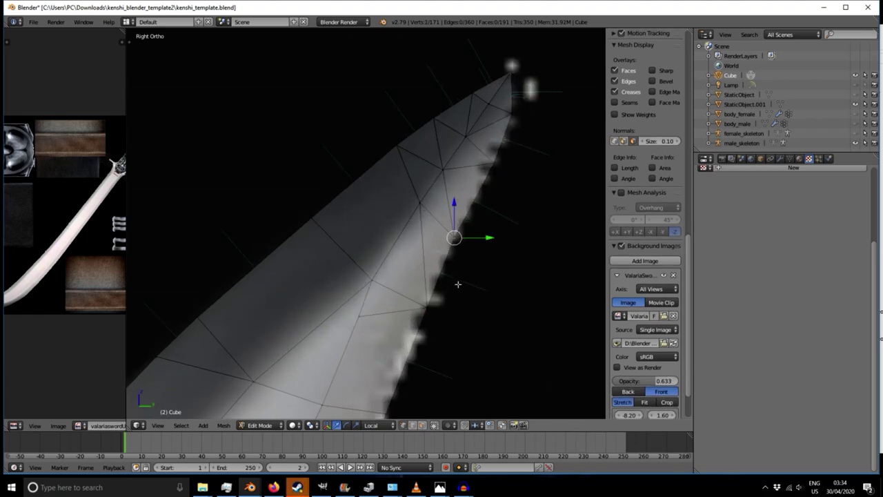
scroll(457, 284, "down", 1)
scroll(456, 283, "down", 7)
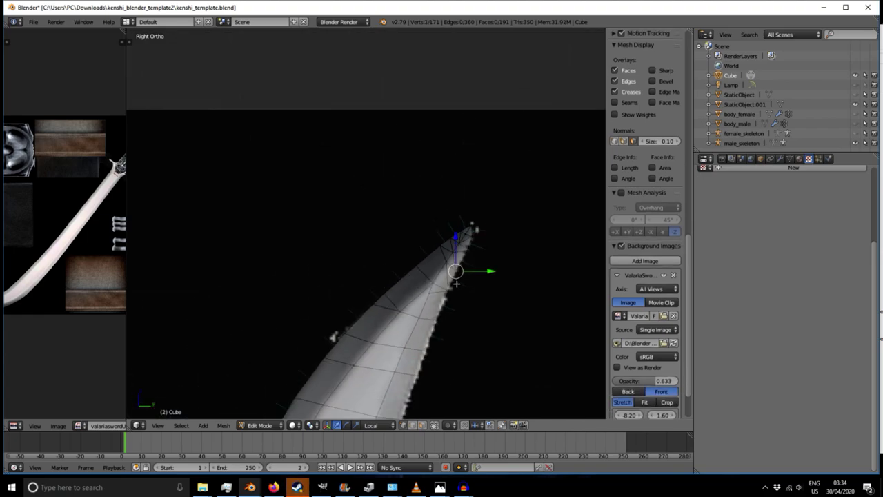
scroll(419, 262, "up", 5)
right_click(424, 278)
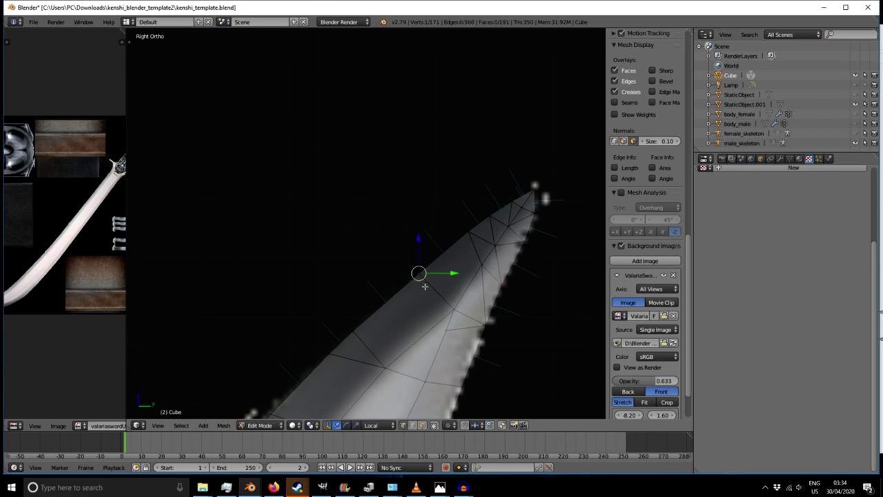
right_click(416, 262, "shift")
key("g")
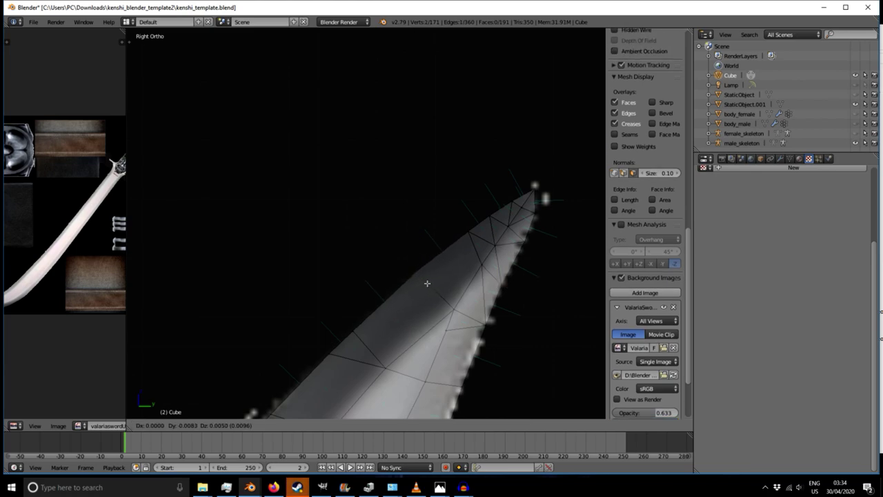
key("Escape")
- Nudge the vertices at the very tip of the blade slightly toward the bright spots of the reference image
scroll(545, 211, "up", 5)
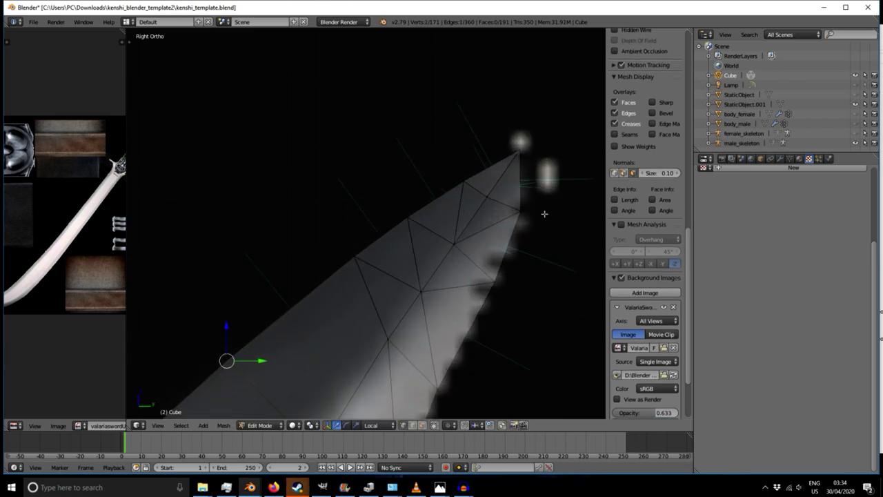
right_click(519, 149)
right_click(521, 151, "shift")
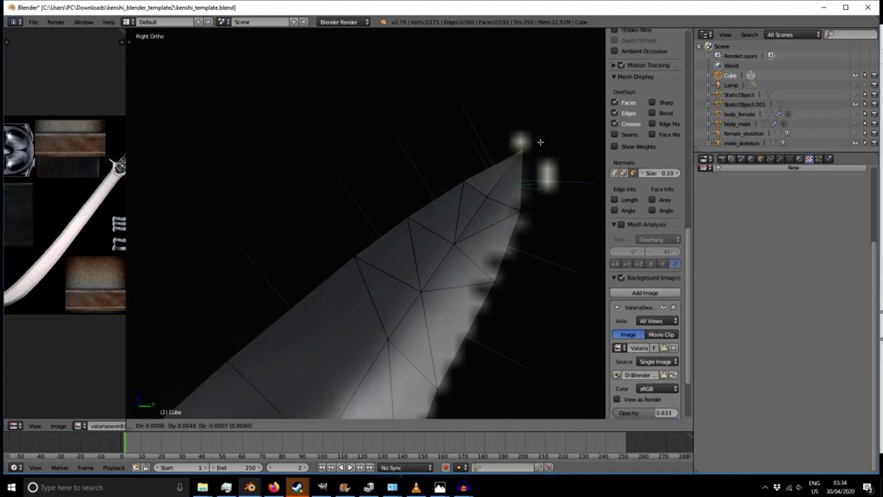
- Box-select the concave-edge vertices just below the tip and shift them slightly down along the reference edge
right_click(521, 209)
key("b")
left_click_drag(513, 204, 532, 231)
key("g")
left_click(530, 233)
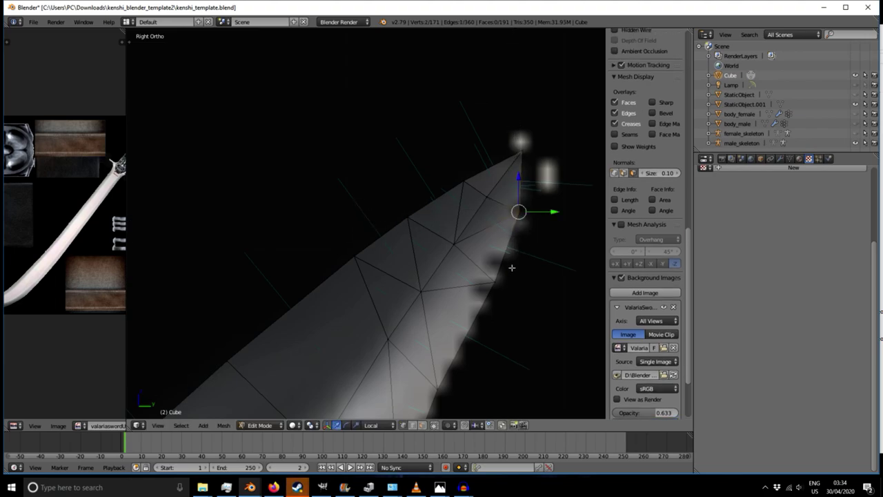
key("g")
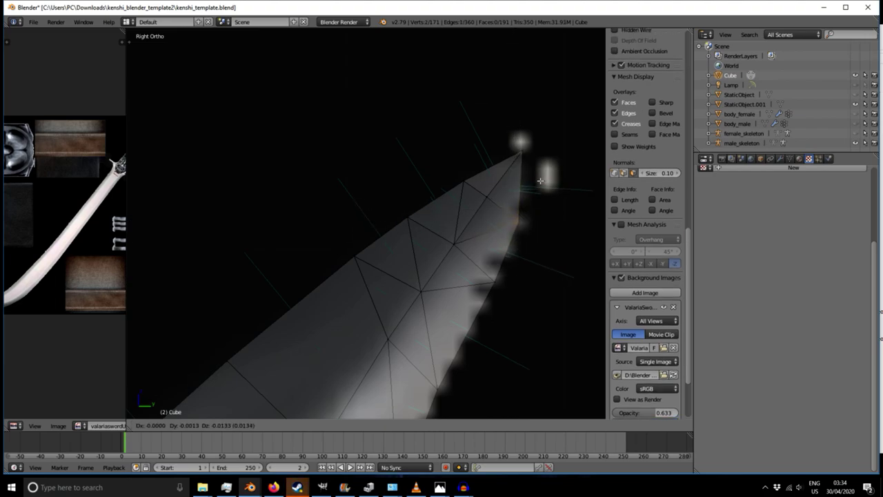
left_click(540, 185)
- Box-select the second group of concave-edge vertices below the tip and nudge them outward to the reference outline
right_click(489, 281)
key("b")
left_click_drag(472, 265, 512, 308)
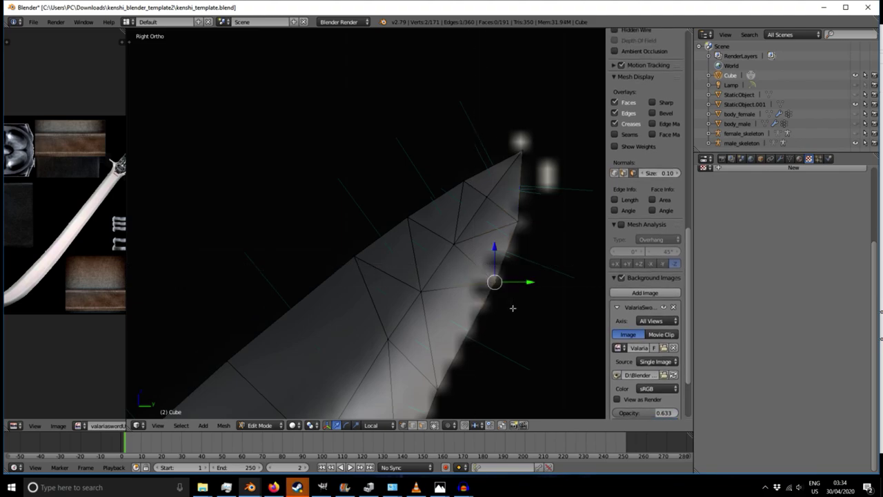
key("g")
left_click(515, 305)
- Box-select the third group of concave-edge vertices below the tip and move them slightly outward and down to the reference outline
right_click(447, 396)
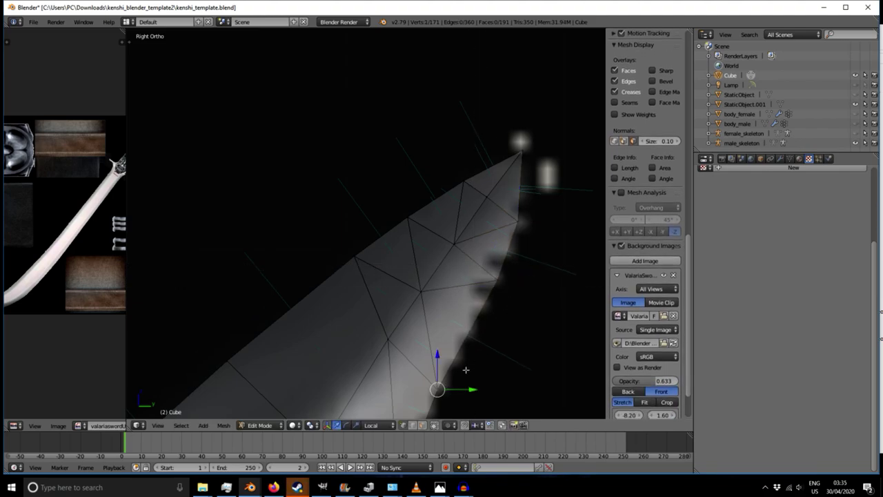
scroll(465, 368, "down", 2)
middle_click_drag(453, 277, 471, 200, "shift")
key("b")
left_click_drag(408, 163, 446, 203)
key("g")
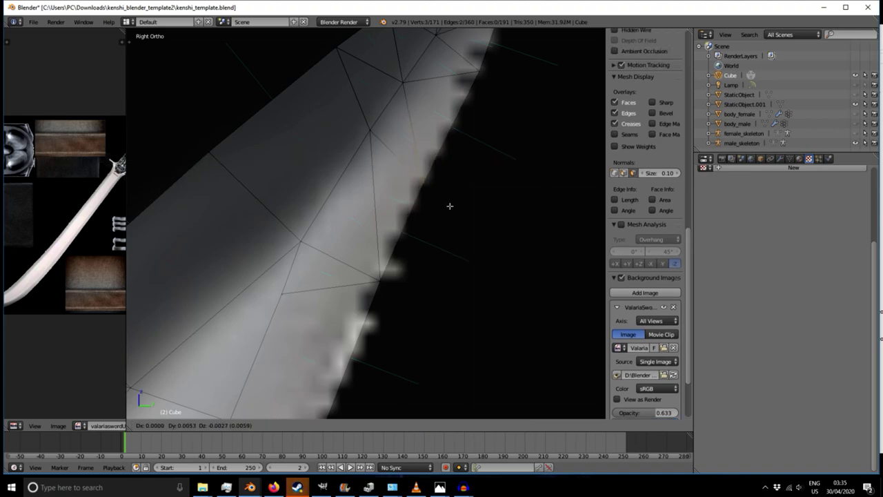
left_click(449, 205)
- Select the ridge vertices on both faces at the small triangle's upper inner corner and raise them slightly toward the tip
scroll(425, 256, "down", 5)
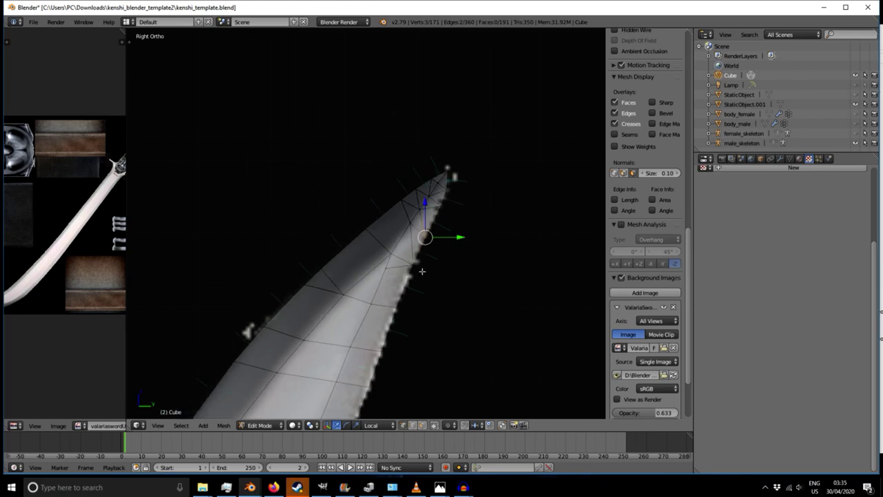
scroll(422, 271, "up", 3)
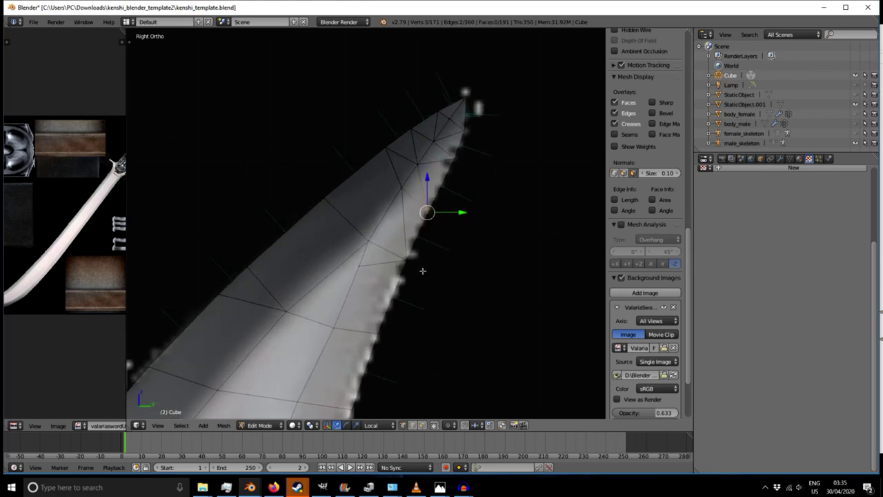
right_click(375, 240)
right_click(366, 269, "shift")
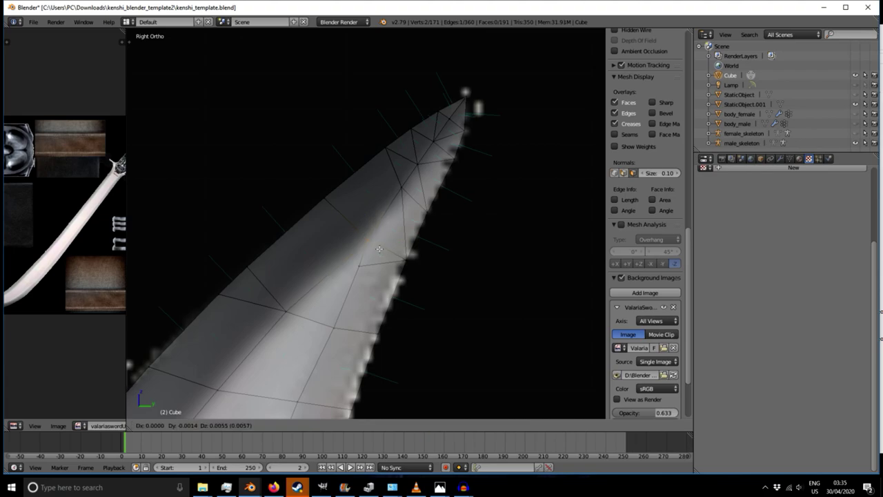
- Select the four vertices at the small triangle's lower inner corner on both faces and scale them along X to about 0.6
right_click(365, 270)
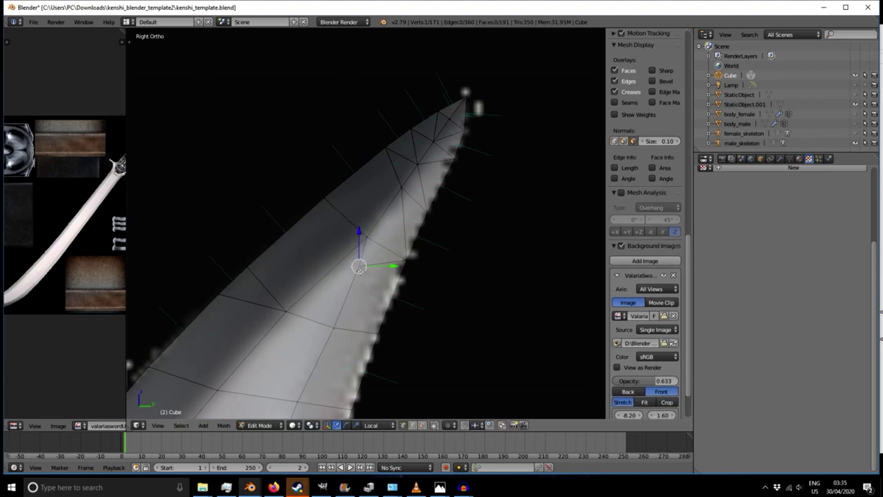
right_click(367, 280, "shift")
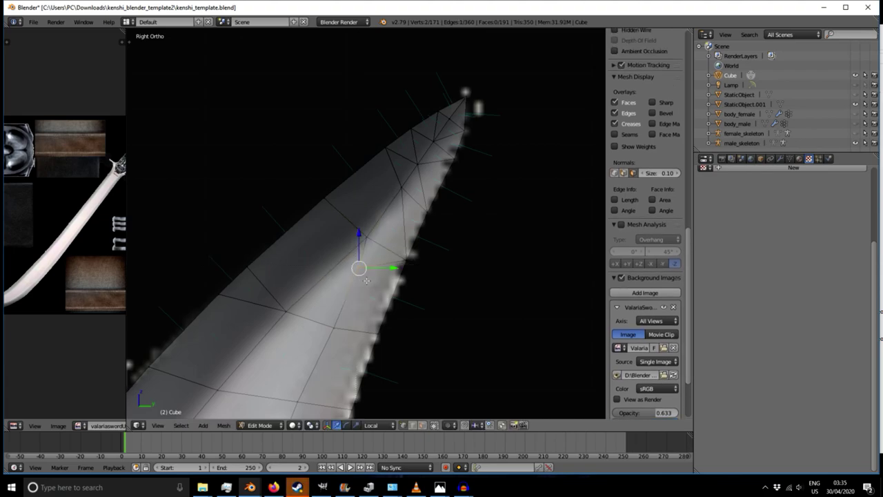
scroll(367, 280, "down", 10)
middle_click_drag(423, 296, 455, 269)
right_click(350, 270, "shift")
right_click(354, 275, "shift")
scroll(356, 278, "up", 1, "alt")
scroll(452, 264, "up", 3)
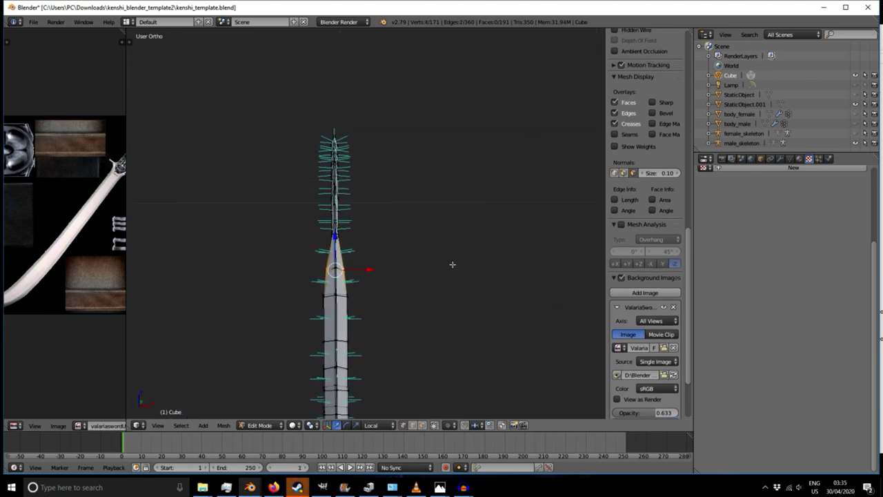
left_click(357, 425)
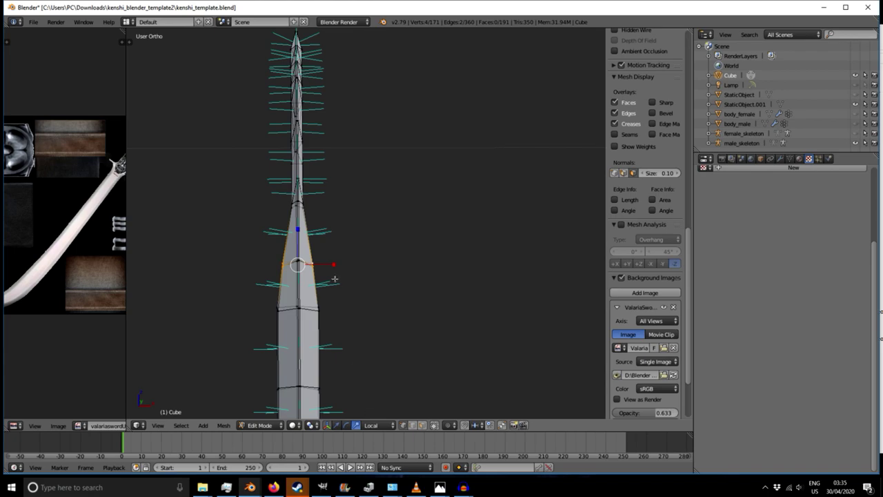
key("s")
key("x")
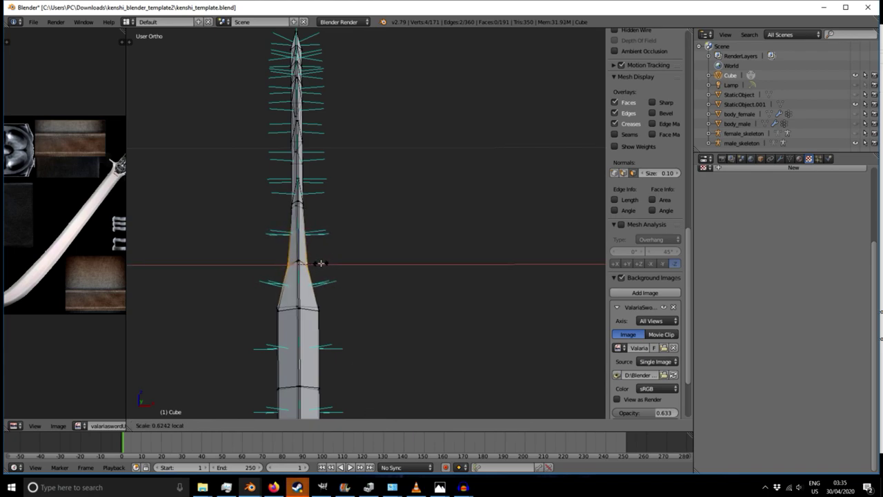
left_click(319, 263)
- Box-select the side vertices of the next row down the blade and scale them inward along X to continue the taper
right_click(314, 308)
key("b")
left_click_drag(259, 296, 327, 316)
key("s")
key("x")
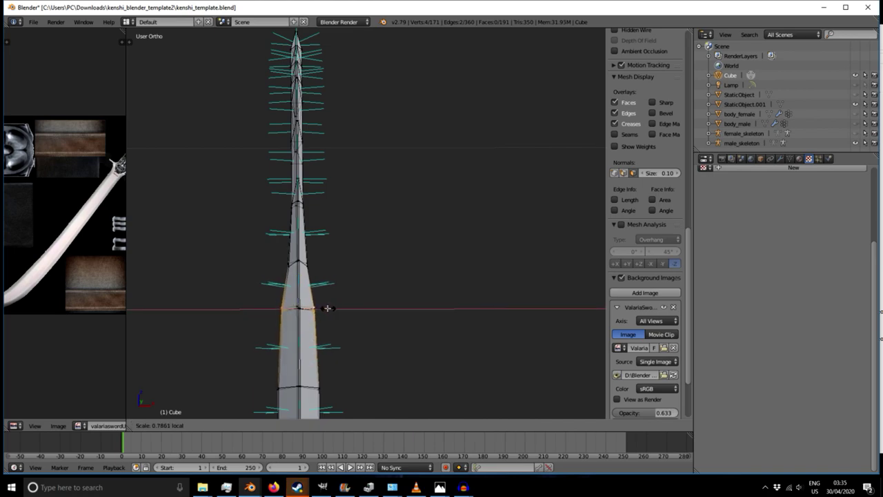
left_click(320, 308)
- Narrow the second row below the small triangle by scaling its side vertices along X
middle_click_drag(339, 365, 312, 232, "shift")
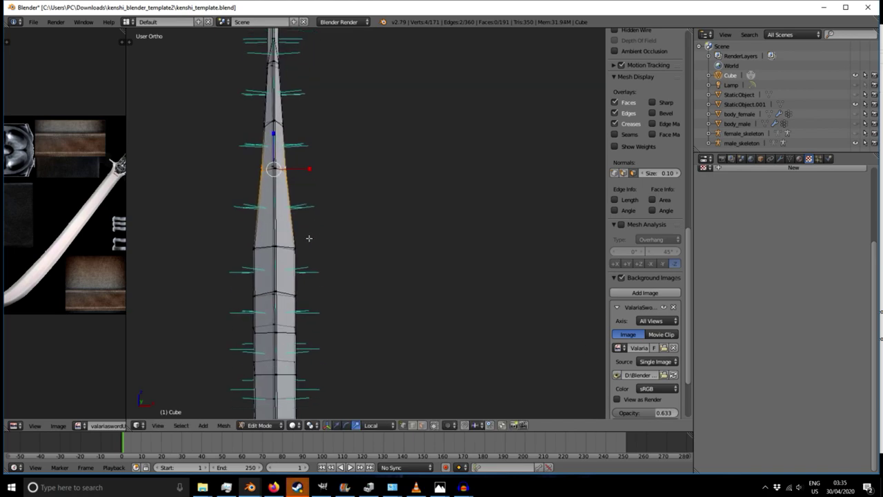
right_click(254, 256)
key("b")
left_click_drag(244, 234, 264, 271)
key("s")
key("x")
key("x")
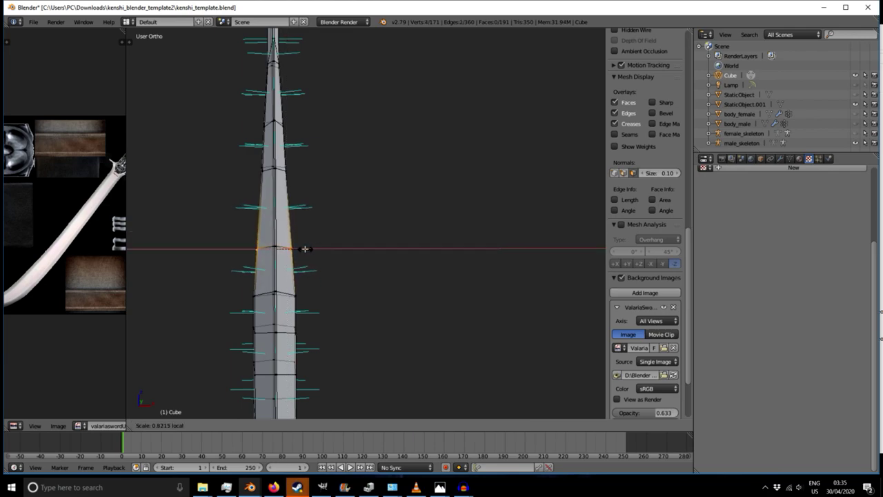
left_click(297, 247)
- Box-select the side vertices of the third row below the small triangle and narrow them along X
right_click(259, 290)
left_click_drag(272, 304, 272, 305)
key("b")
left_click_drag(298, 276, 312, 291)
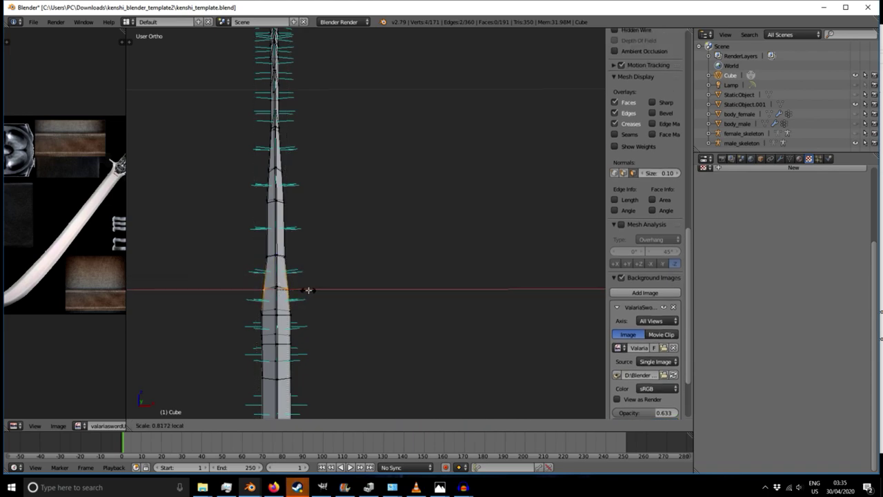
left_click(305, 291)
- Select both sides of the fourth row below the small triangle and reduce its thickness along X to match the taper
middle_click_drag(305, 291, 273, 311)
scroll(274, 311, "up", 6)
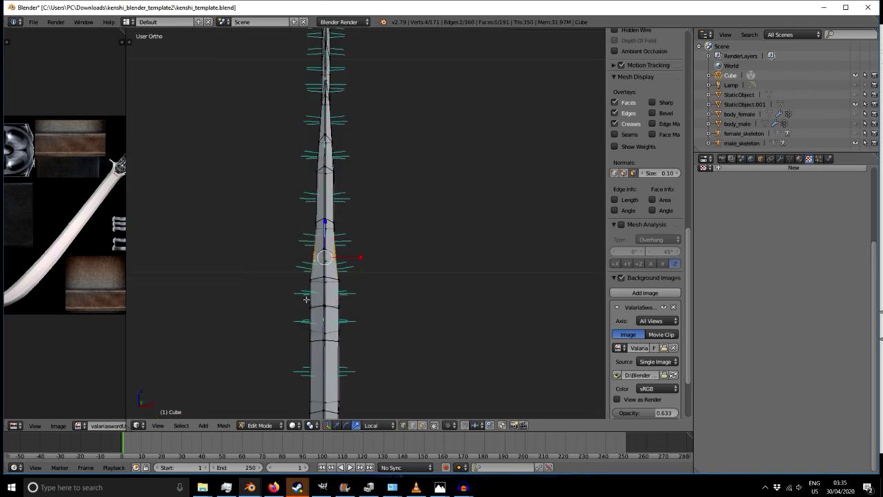
middle_click_drag(332, 295, 310, 295, "shift")
right_click(285, 278)
key("b")
left_click_drag(279, 273, 328, 290)
key("b")
- Thin the fifth row below the small triangle along X so its side vertices follow the taper
scroll(360, 316, "down", 3)
middle_click_drag(386, 351, 378, 307)
left_click_drag(364, 295, 357, 297)
scroll(345, 331, "up", 4)
middle_click_drag(347, 331, 346, 332)
right_click(296, 288)
key("b")
left_click_drag(285, 277, 344, 290)
key("b")
- Box-select the side vertices of the sixth row below the small triangle and scale them along X to about 0.9
right_click(295, 320)
key("b")
left_click_drag(286, 311, 338, 338)
key("b")
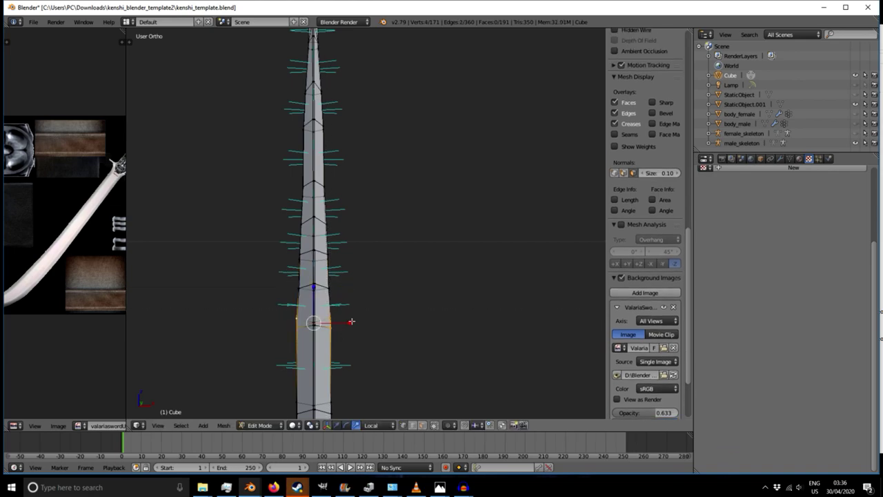
key("s")
key("x")
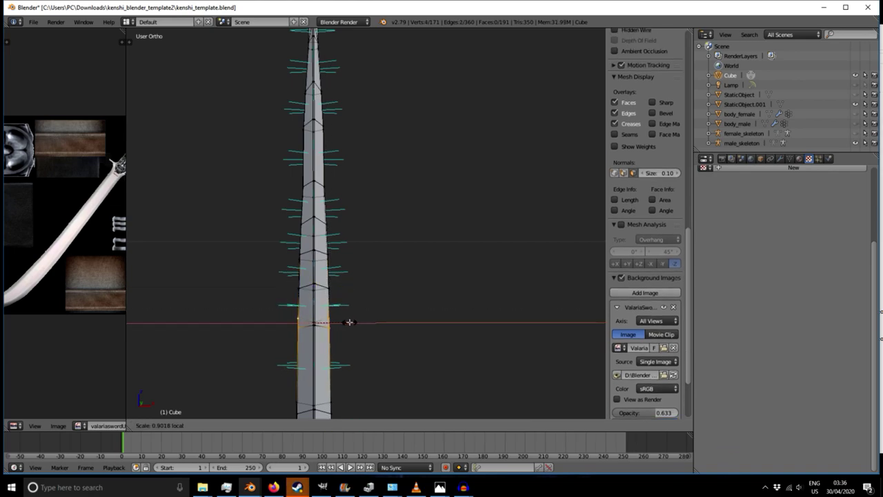
left_click(350, 322)
- Select a side vertex on the next row down the blade and rip it
scroll(350, 323, "down", 3)
middle_click_drag(350, 323, 317, 199, "shift")
scroll(327, 283, "up", 1, "alt")
mouse_move(327, 292)
middle_mouse_down()
mouse_move(376, 273)
mouse_move(327, 251)
mouse_move(408, 245)
mouse_move(398, 263)
mouse_move(325, 283)
mouse_move(333, 293)
middle_mouse_up()
left_click_drag(333, 196, 331, 197)
scroll(293, 265, "up", 4)
right_click(282, 242)
key("v")
- Box-select the side vertices of this row and, in Front view, scale them slightly inward along X
right_click(266, 214)
key("b")
left_click_drag(265, 216, 290, 249)
key("b")
left_click_drag(310, 220, 338, 266)
key("KP_3")
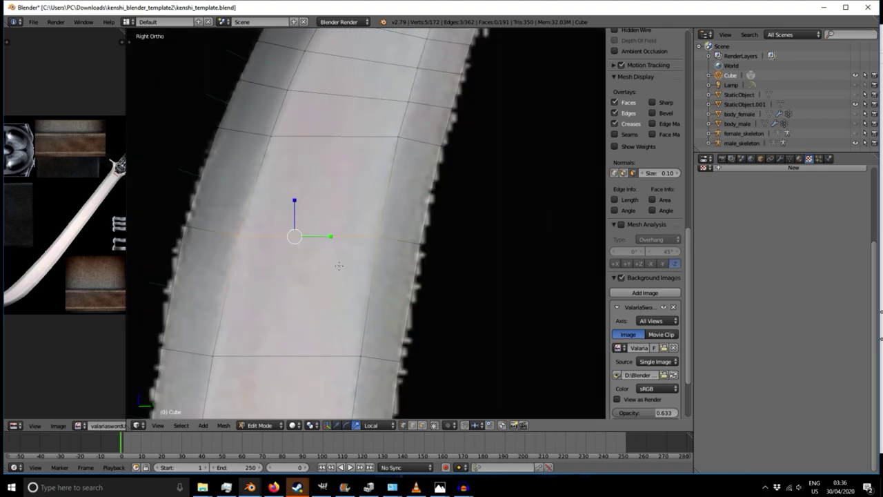
key("KP_1")
key("s")
key("x")
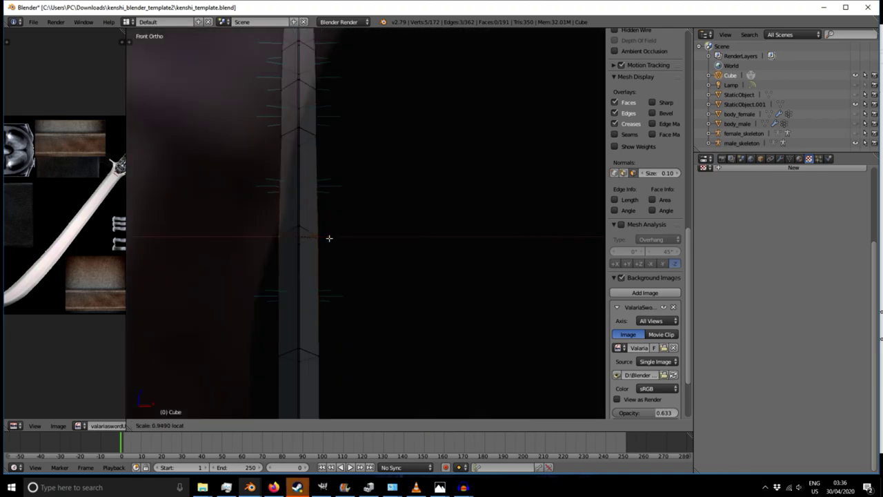
left_click(327, 239)
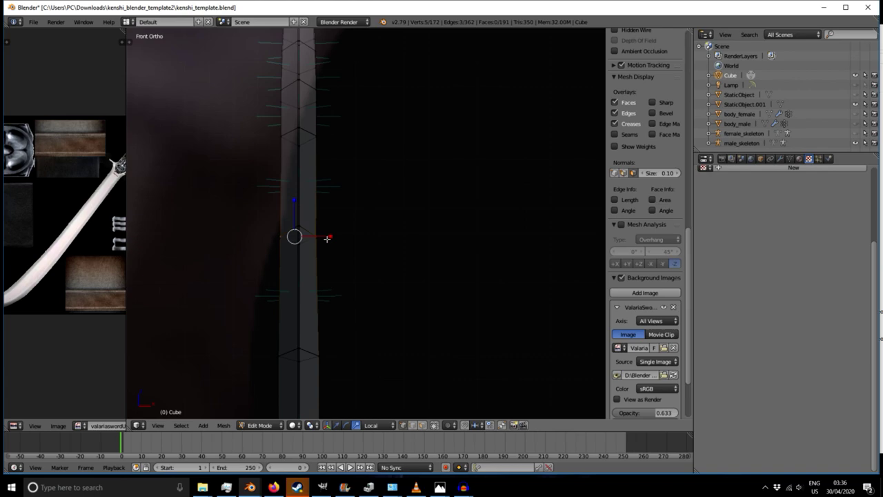
- In Right view, move the inner vertices on the blade's concave side slightly down and inward so their bent row follows its neighbours
scroll(332, 248, "down", 6)
scroll(338, 264, "up", 6)
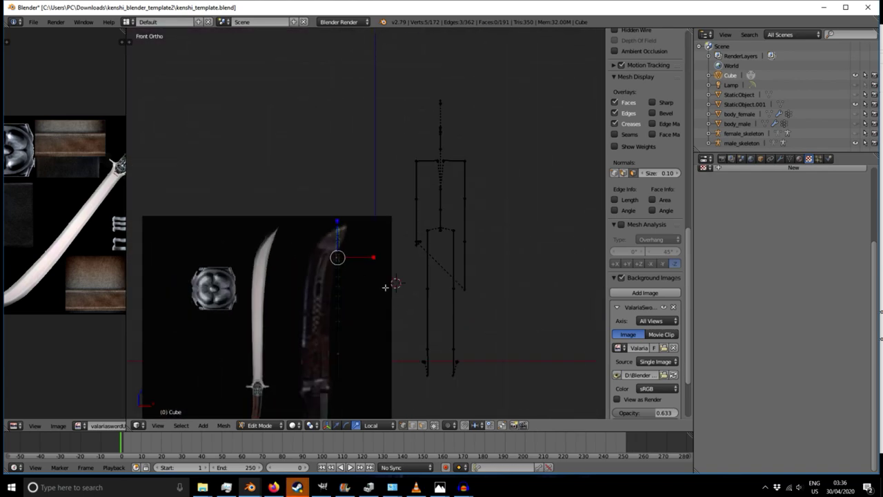
scroll(313, 221, "up", 1)
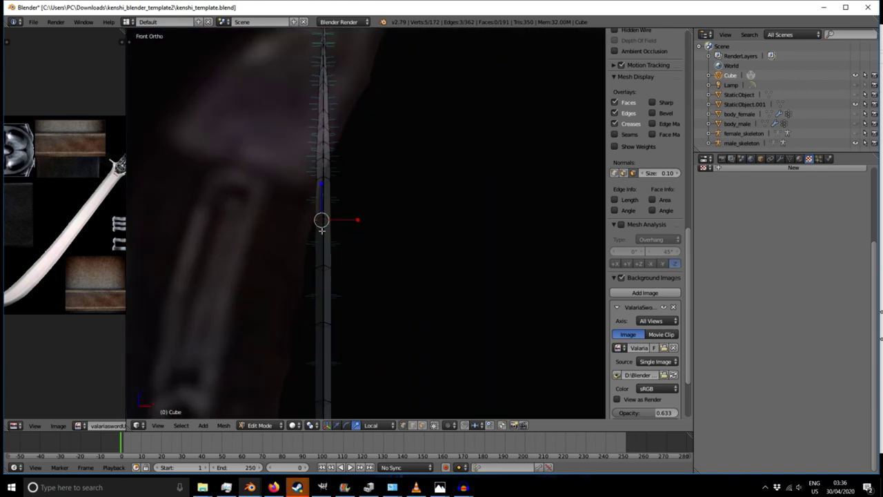
scroll(374, 275, "down", 3)
middle_click_drag(370, 271, 379, 245)
scroll(379, 245, "up", 6)
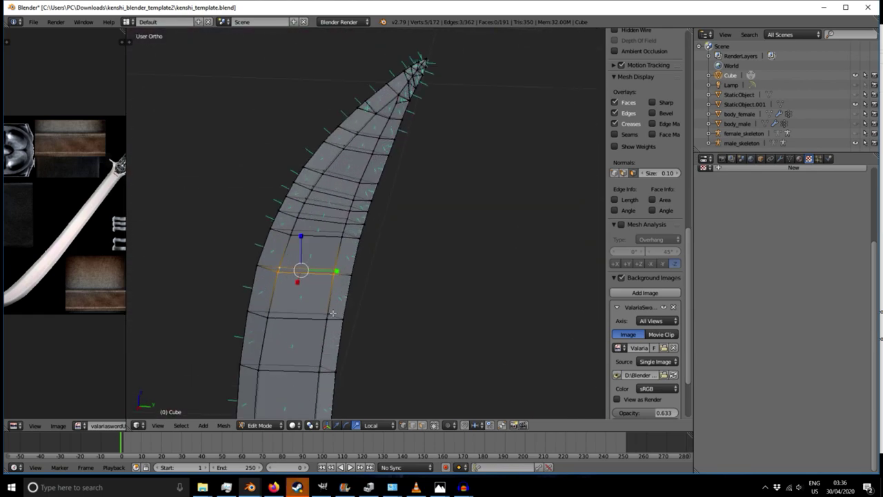
scroll(335, 292, "up", 5)
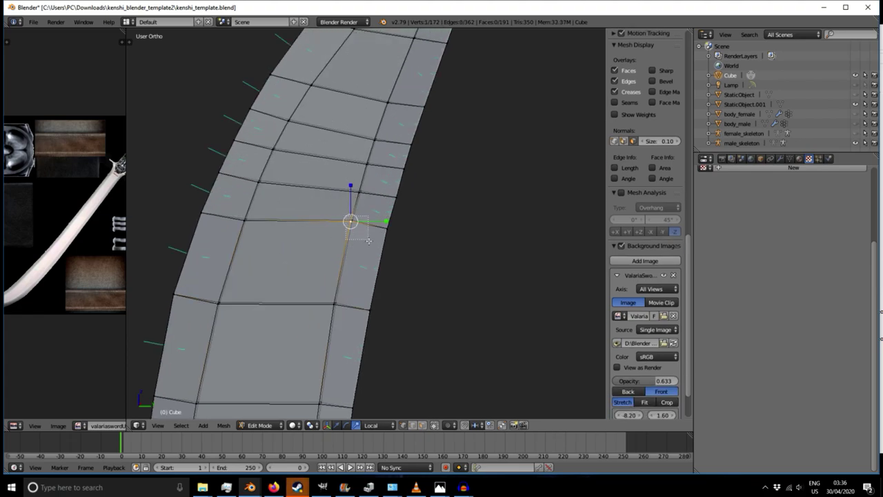
key("KP_3")
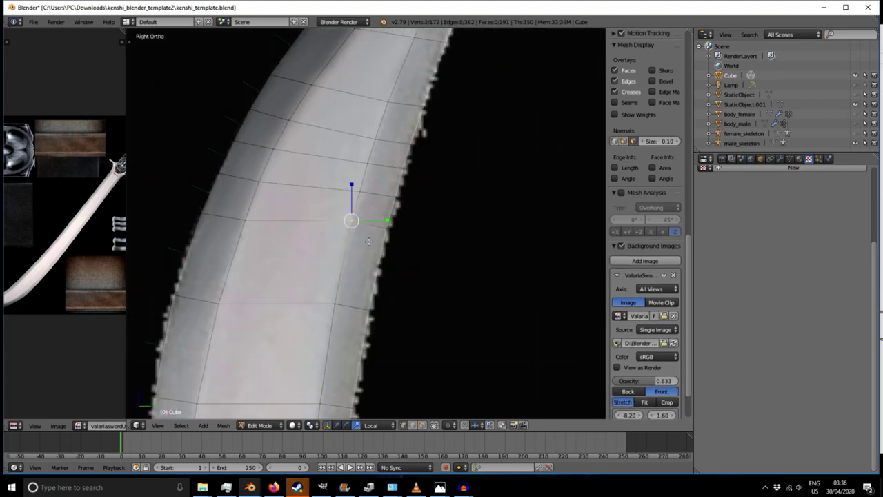
key("g")
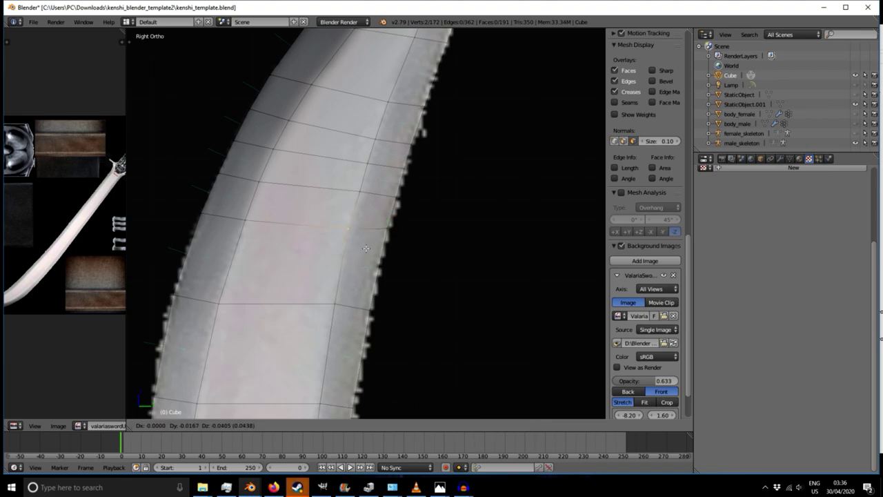
left_click(366, 247)
- Two rows further down the blade, nudge the inner vertices on the convex side by about -0.003 along Y
right_click(360, 188)
scroll(375, 218, "down", 2)
scroll(375, 219, "up", 3)
right_click(343, 229)
scroll(333, 264, "down", 3)
right_click(330, 298)
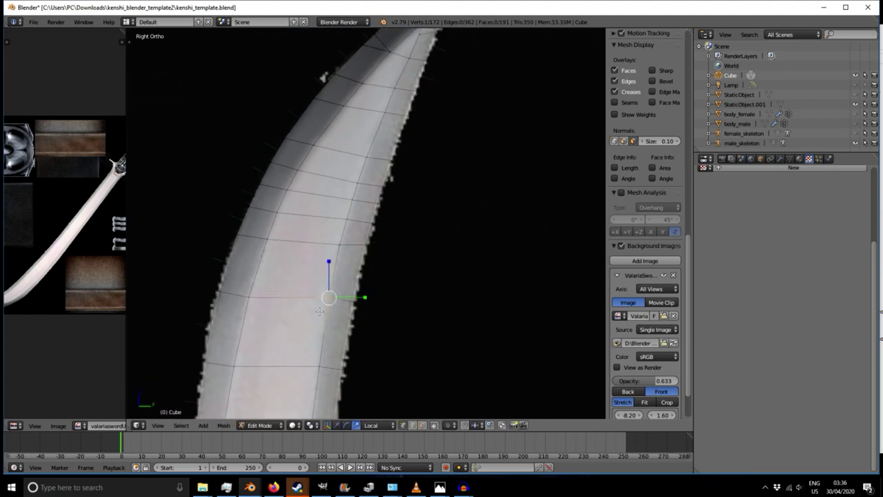
right_click(249, 299)
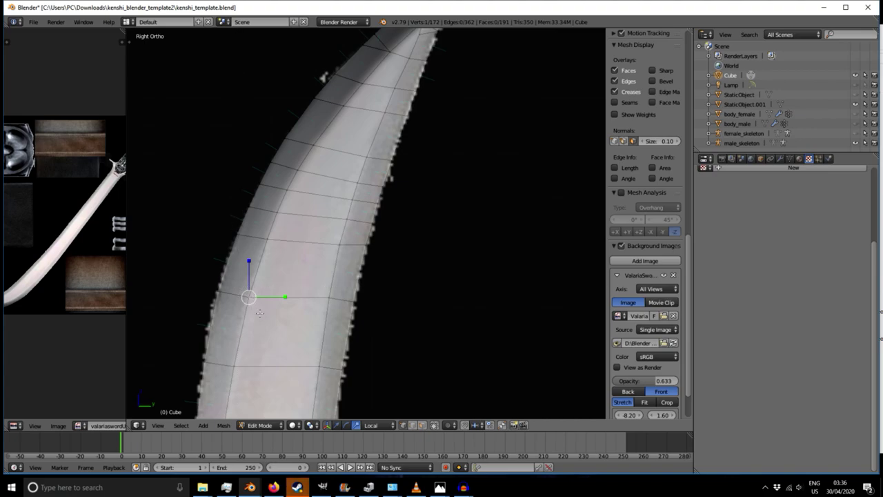
key("g")
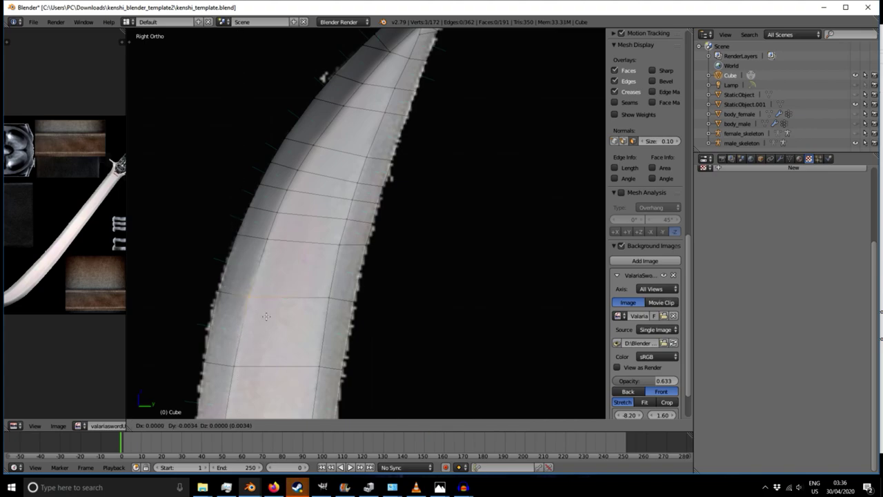
left_click(265, 316)
- On a lower blade row, move the convex-side inner vertices about 0.005 along Y to follow the reference bevel line
scroll(266, 316, "down", 4)
scroll(234, 393, "up", 6)
right_click(223, 260)
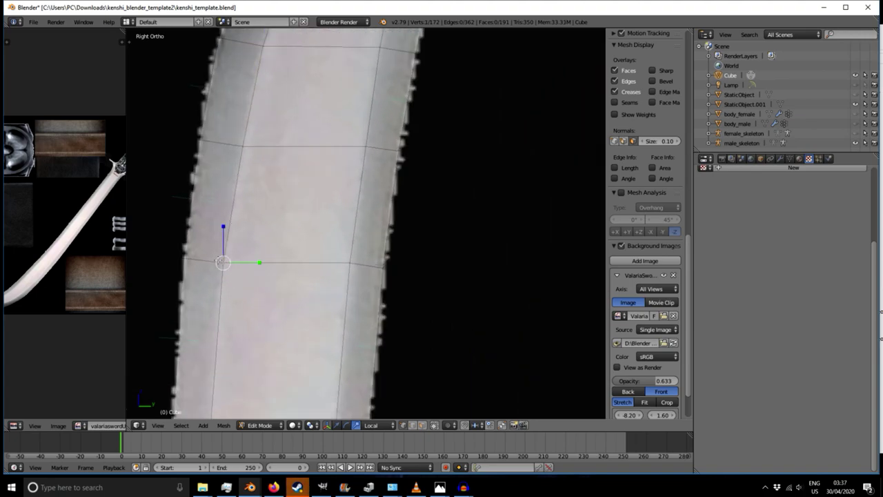
key("g")
key("y")
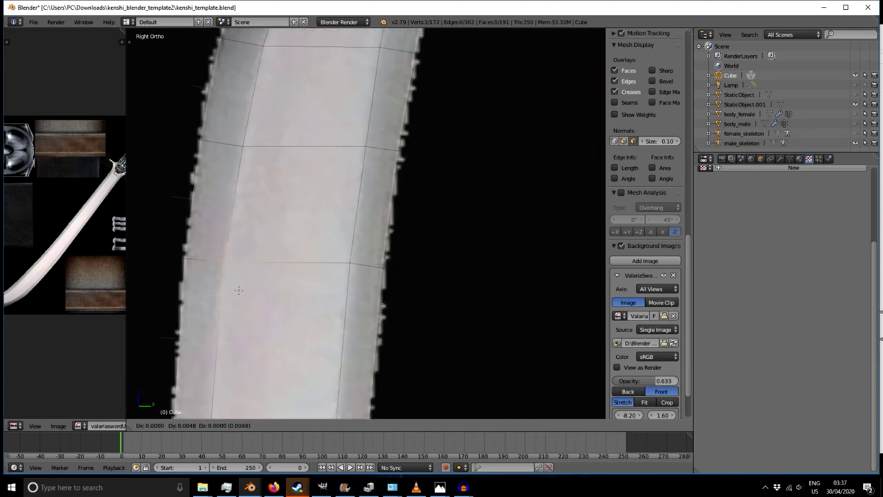
left_click(238, 290)
- Examine the vertex rows along the whole blade for alignment with the reference and a smooth curve
scroll(300, 359, "down", 3)
scroll(281, 284, "down", 3)
middle_click_drag(283, 336, 297, 216, "shift")
scroll(292, 246, "down", 3)
middle_click_drag(299, 312, 305, 170, "shift")
middle_click_drag(293, 332, 309, 200, "shift")
scroll(309, 201, "up", 3)
scroll(310, 202, "down", 6)
middle_click_drag(310, 87, 342, 313, "shift")
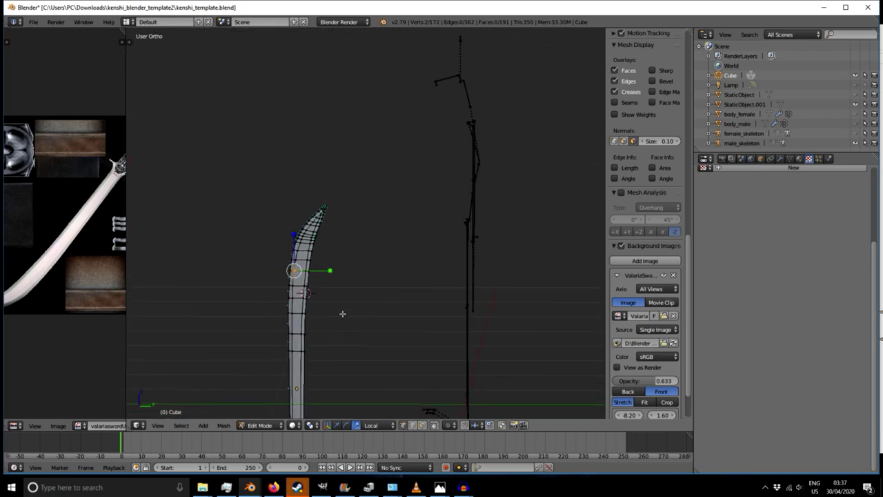
scroll(308, 286, "up", 3)
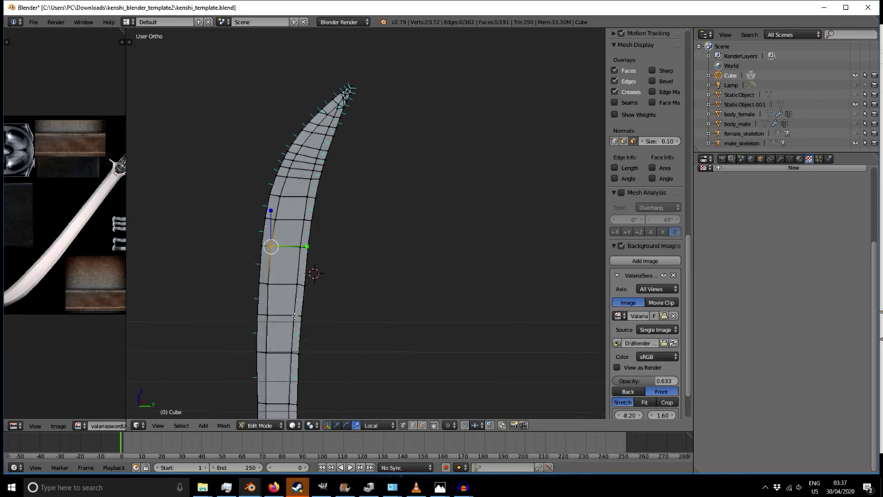
- Box-select the convex-side inner vertices on the next row down and move them about 0.004 along Y in Right view
key("KP_1")
key("KP_3")
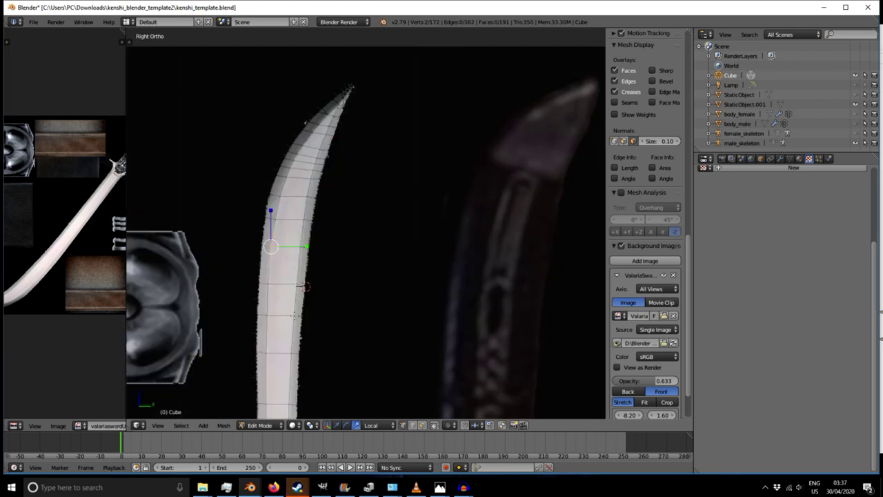
scroll(256, 259, "up", 3)
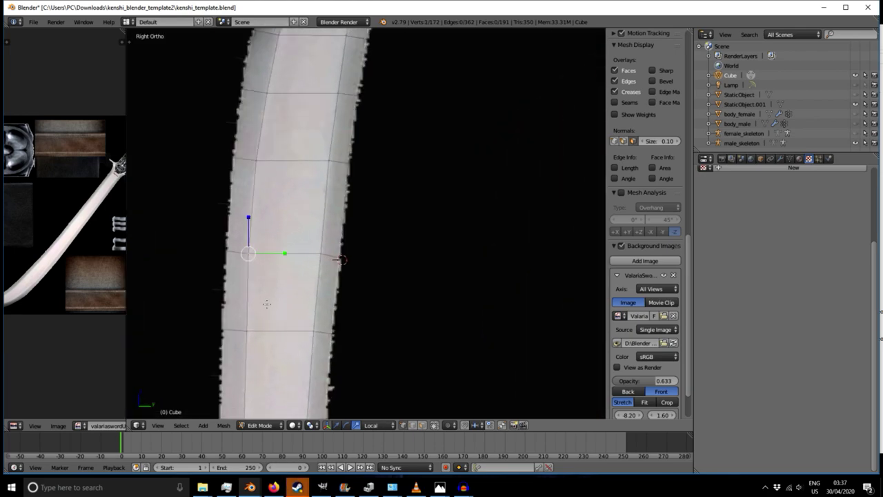
key("b")
key("Escape")
key("b")
left_click_drag(237, 238, 266, 269)
key("g")
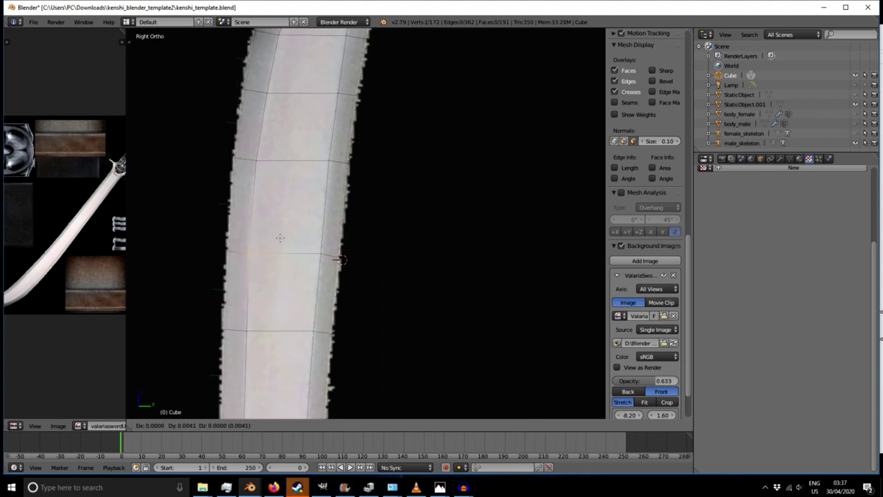
left_click(280, 237)
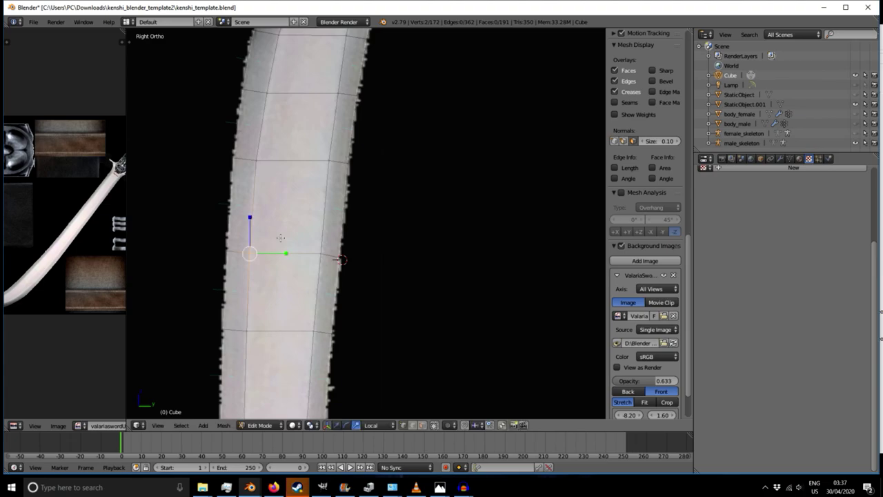
- Examine the upper blade and tip against the reference, including the bevel lines from an angle
mouse_move(374, 245)
middle_mouse_down("shift")
mouse_move(390, 305)
mouse_move(377, 327)
middle_mouse_up("shift")
middle_click_drag(368, 230, 356, 303, "shift")
middle_click_drag(382, 202, 349, 310, "shift")
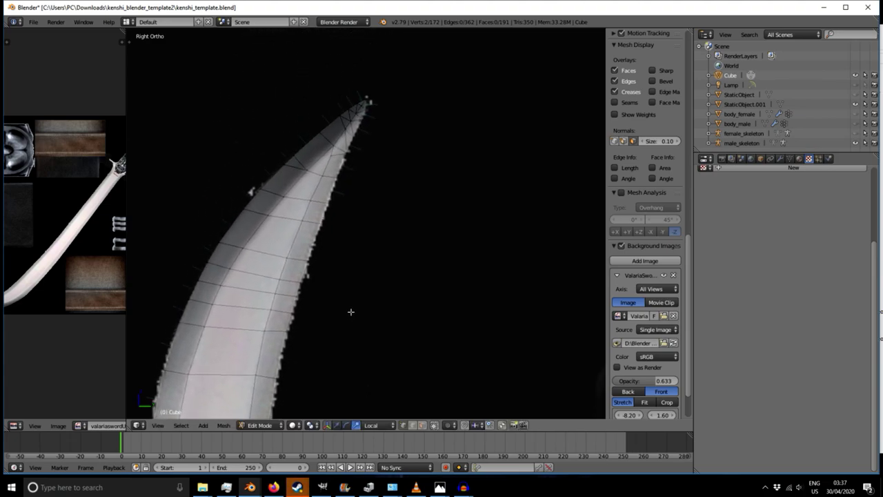
middle_click_drag(396, 216, 381, 262, "shift")
scroll(331, 157, "up", 3)
scroll(343, 210, "up", 2)
scroll(342, 211, "down", 2)
middle_click_drag(343, 210, 270, 173)
middle_click_drag(251, 382, 276, 217, "shift")
mouse_move(231, 256)
middle_mouse_down()
mouse_move(244, 263)
mouse_move(216, 256)
middle_mouse_up()
scroll(207, 213, "up", 2)
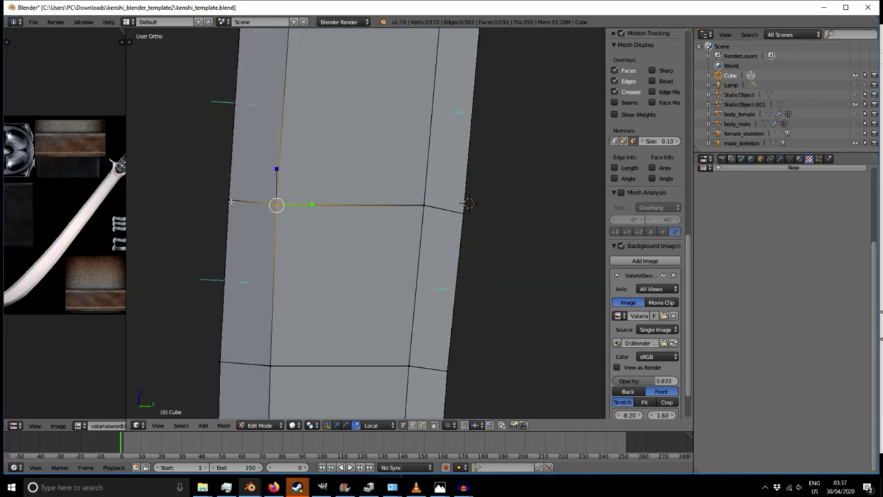
- Box-select the outer vertices on the convex edge of this row and nudge them onto the reference outline with the translate manipulator
key("b")
left_click_drag(219, 187, 243, 216)
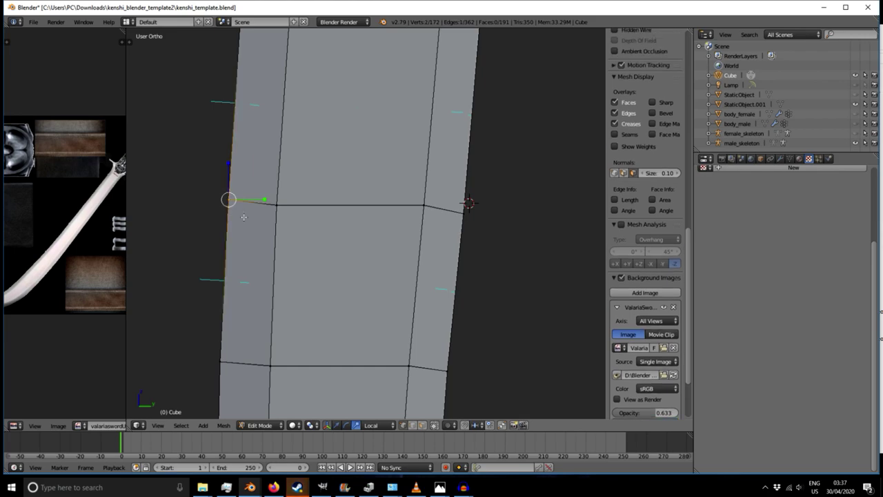
key("KP_3")
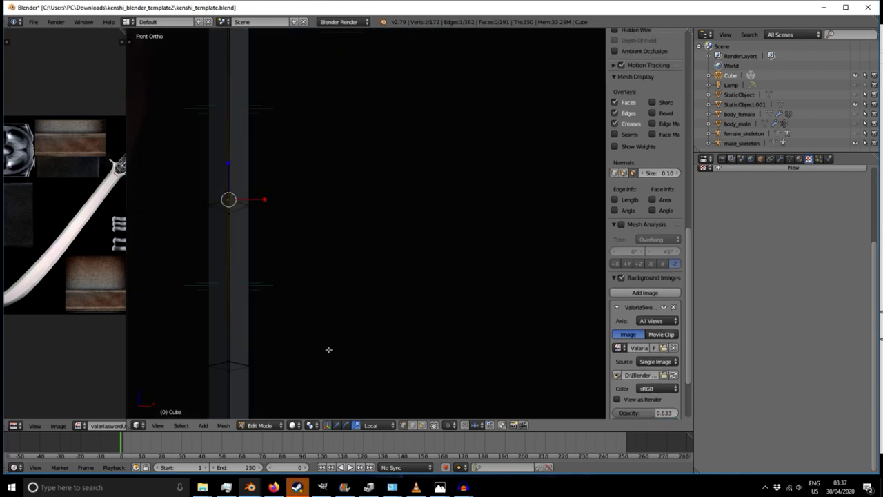
left_click(337, 425)
left_click_drag(229, 173, 228, 178)
scroll(229, 177, "up", 1)
left_click_drag(265, 209, 265, 209)
- Examine the lower blade, crossguard and handle area of the reference in Front and Right views
scroll(264, 211, "down", 5)
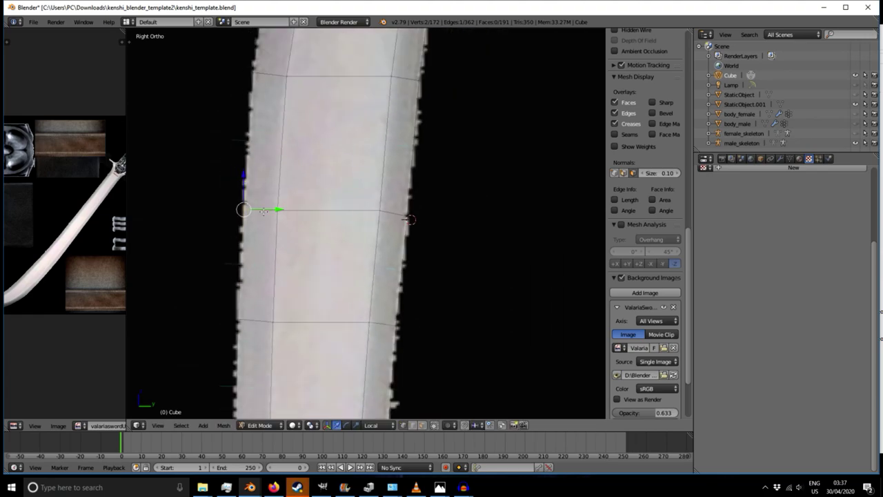
scroll(261, 210, "down", 1)
scroll(252, 214, "down", 4)
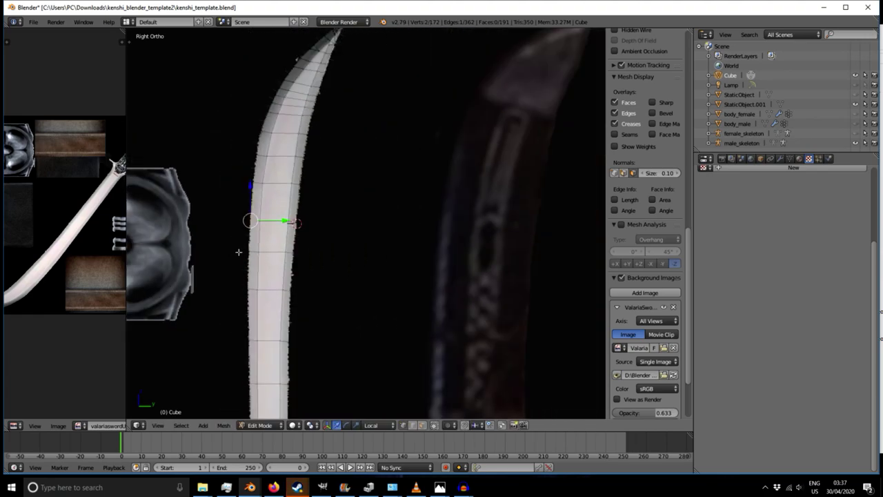
middle_click_drag(253, 214, 204, 213)
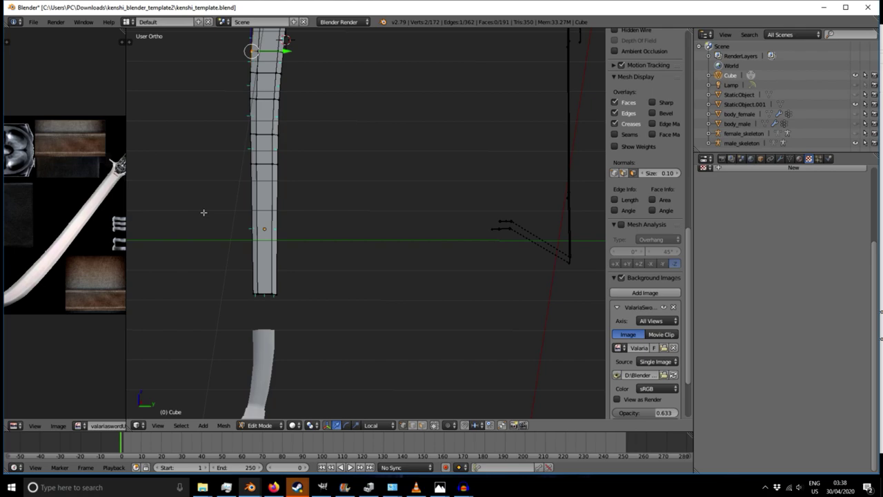
key("KP_1")
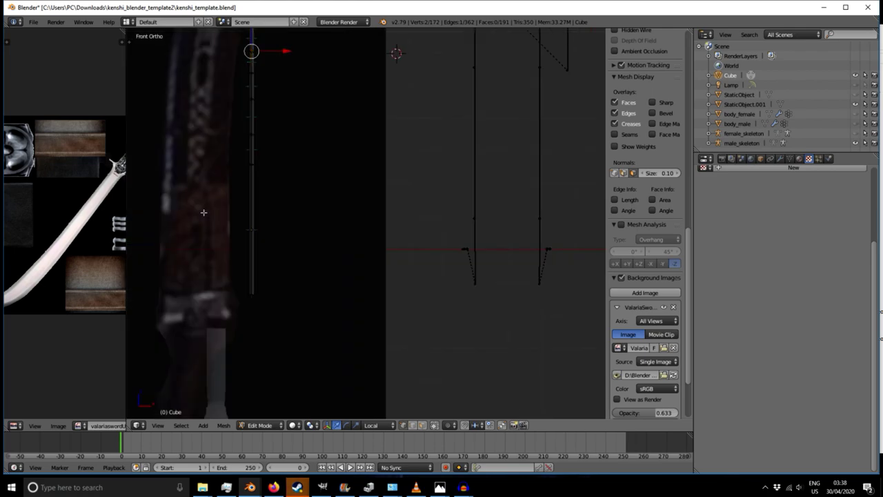
key("KP_3")
scroll(265, 338, "up", 6)
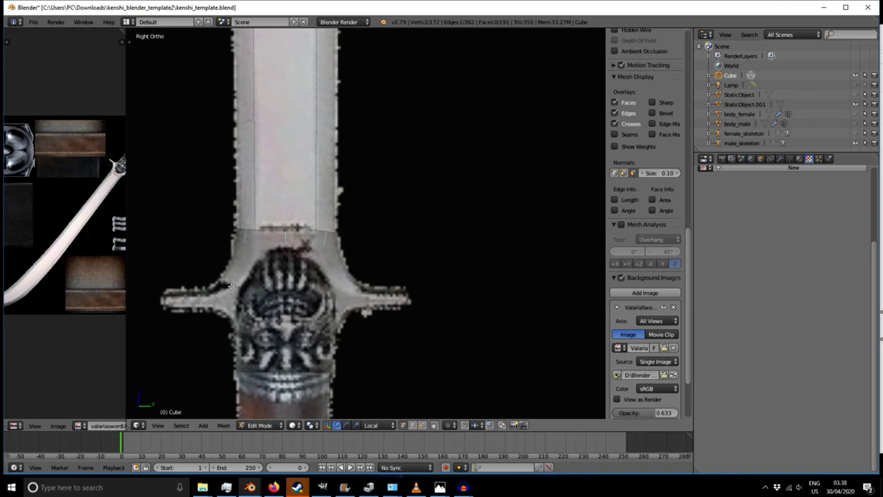
scroll(246, 277, "down", 2)
scroll(246, 277, "down", 2)
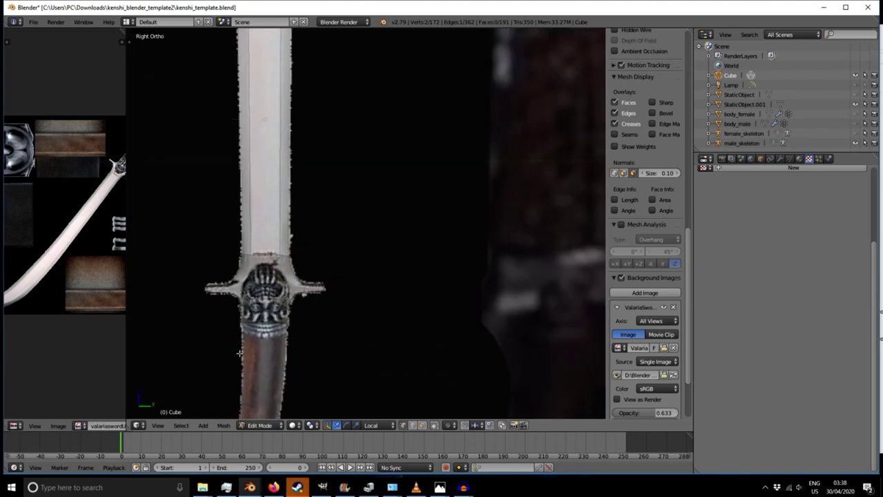
scroll(247, 329, "up", 2)
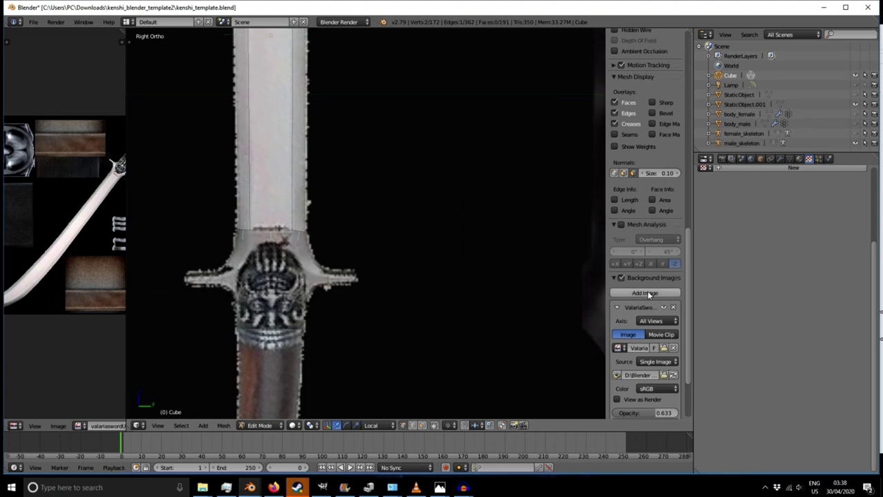
- View the background reference at opacity 1.000, leave Edit Mode, and set the image opacity to 0.297
scroll(652, 245, "down", 4)
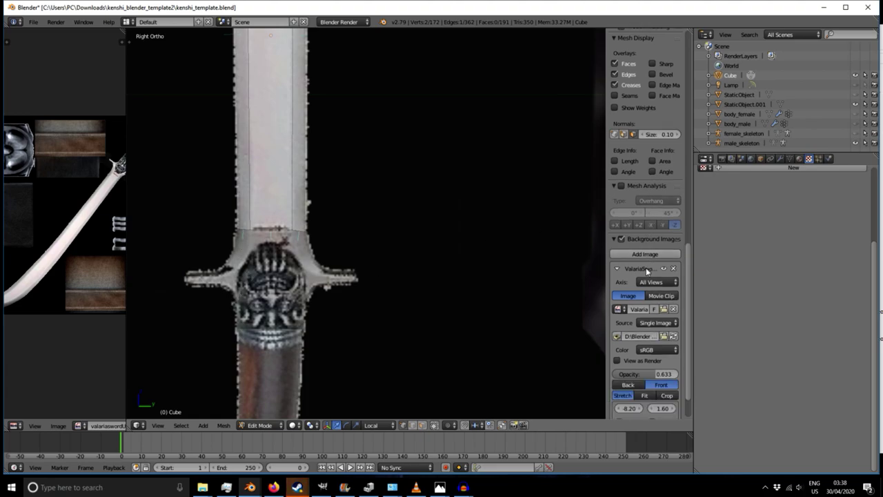
left_click_drag(659, 335, 683, 335)
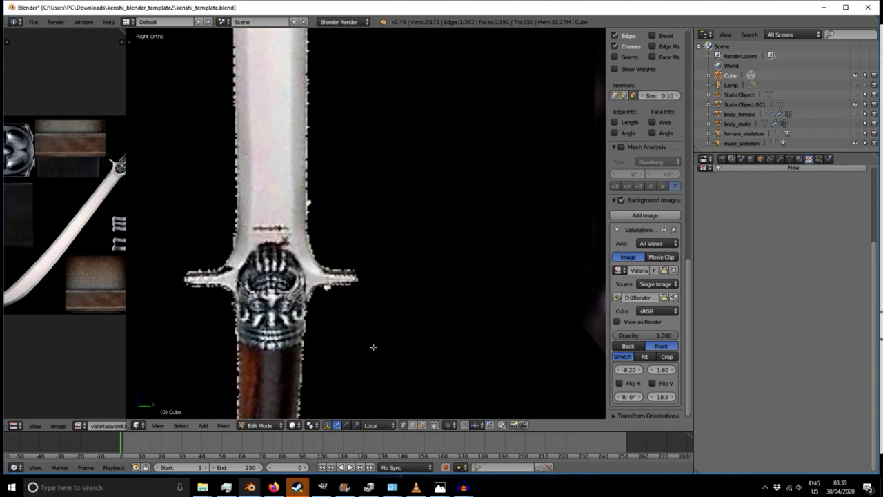
key("Tab")
key("KP_1")
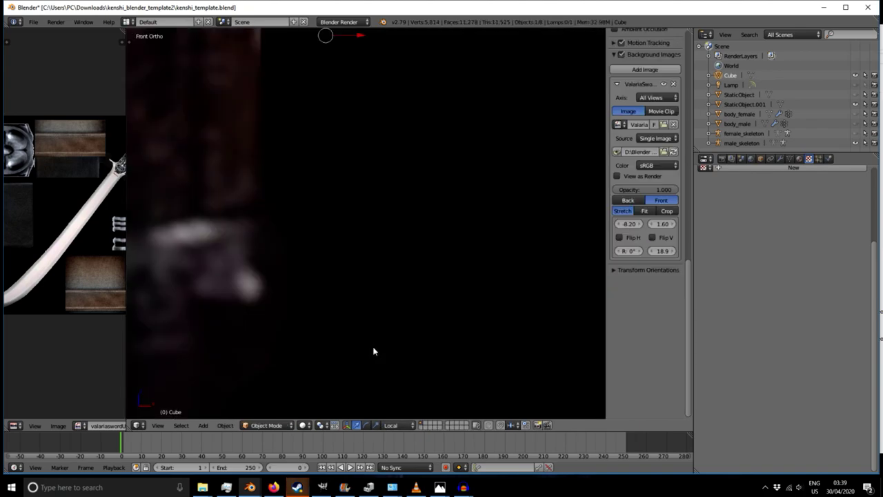
key("KP_3")
left_click_drag(657, 190, 638, 194)
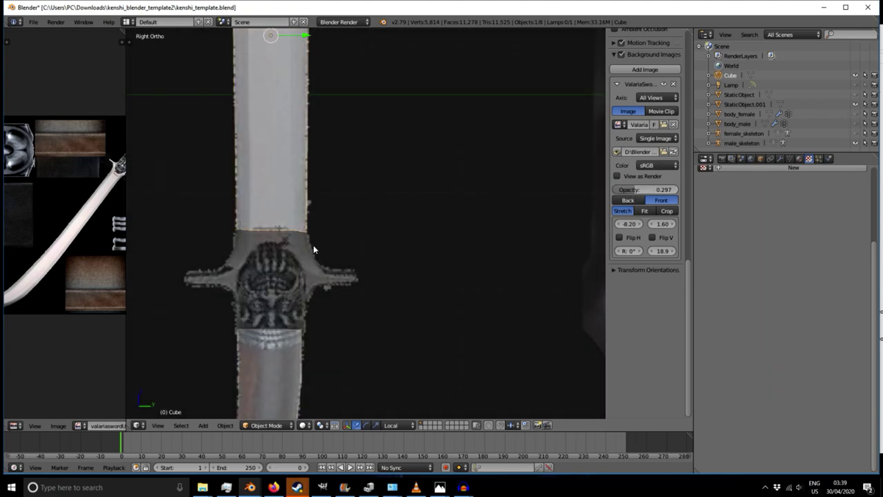
- Enter Edit Mode and raise the outer vertex on the blade base's convex side to level it with the end row
key("Tab")
middle_click_drag(359, 295, 357, 260)
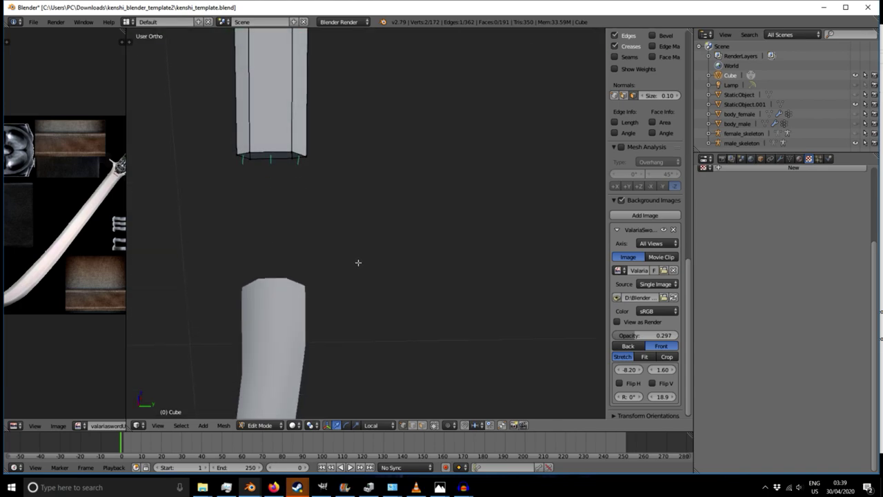
scroll(256, 162, "up", 4)
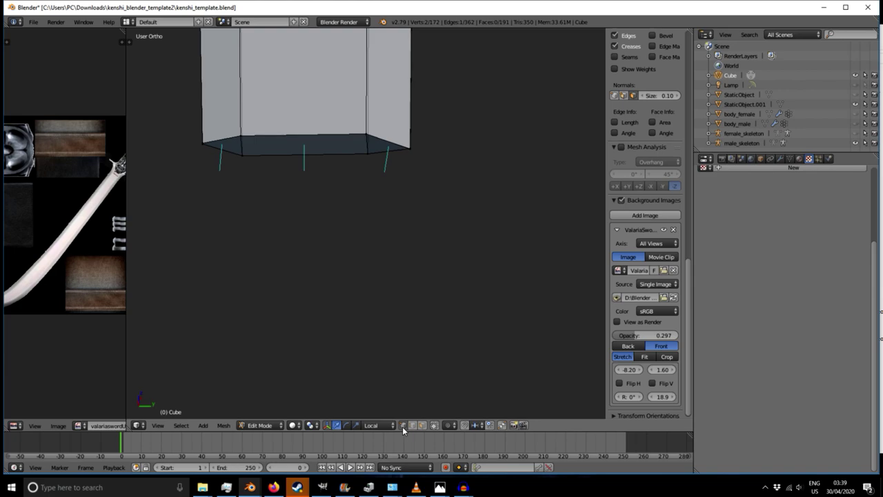
right_click(203, 143)
right_click(242, 155, "shift")
right_click(241, 137, "shift")
right_click(366, 135, "shift")
right_click(367, 154, "shift")
right_click(408, 149, "shift")
middle_click_drag(318, 217, 318, 248)
right_click(412, 161)
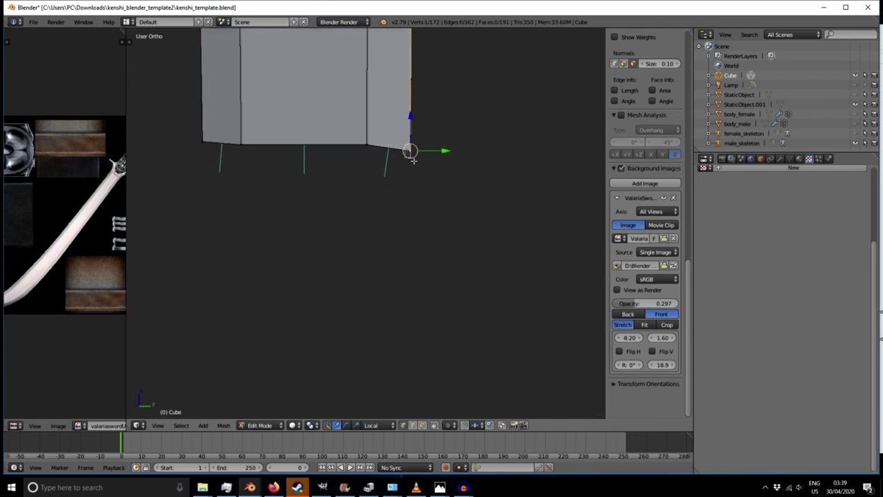
left_click_drag(412, 130, 411, 124)
- Shift the opposite outer vertex of the blade base along local Z by about 0.0083 to level the end row
right_click(201, 143)
key("g")
key("z")
key("z")
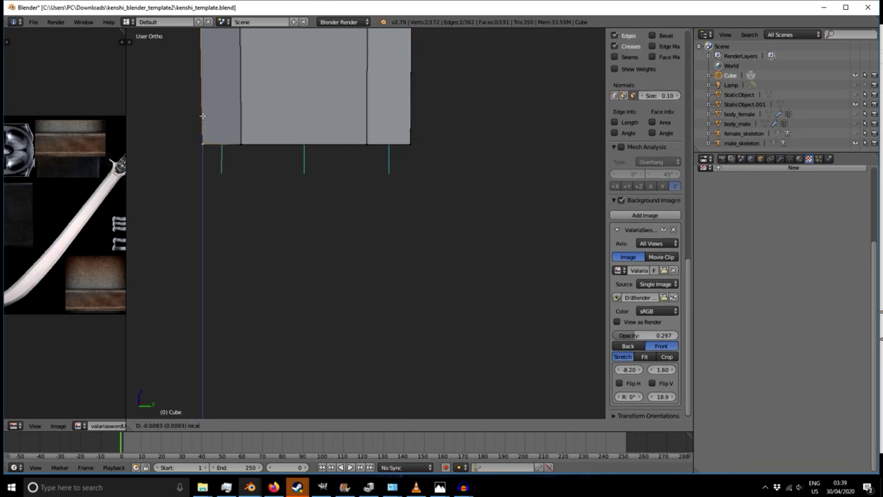
left_click(202, 116)
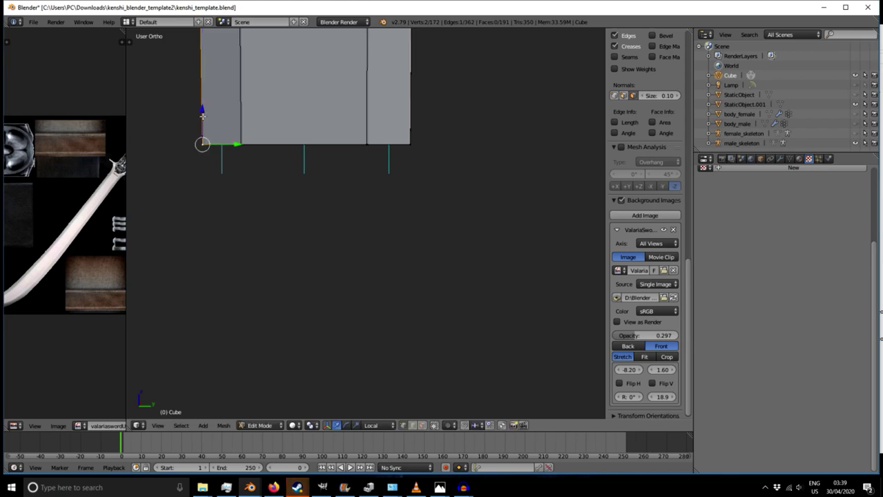
key("KP_3")
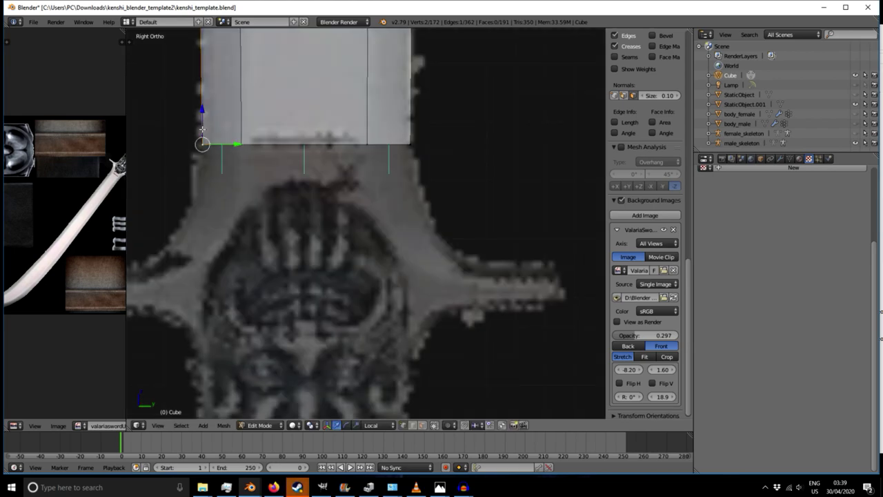
- Box-select all end vertices of the blade base and extrude them about 0.28 down toward the crossguard
key("b")
left_click_drag(195, 141, 385, 186)
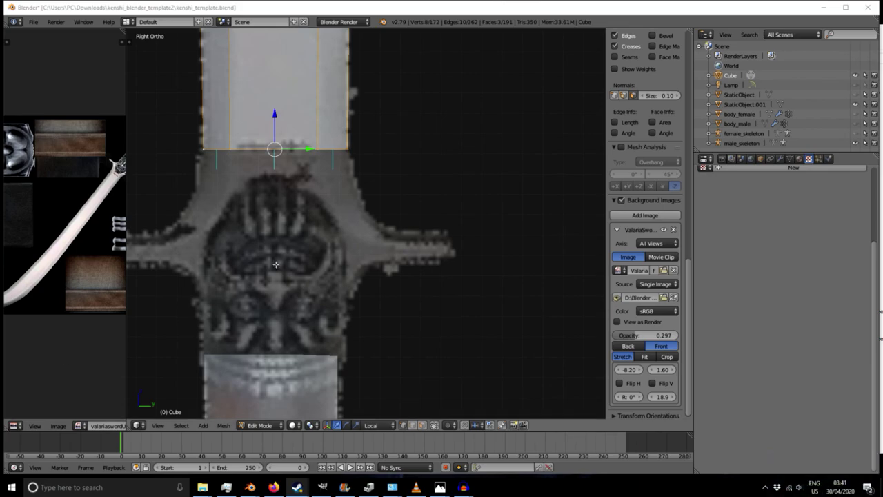
scroll(265, 274, "down", 3)
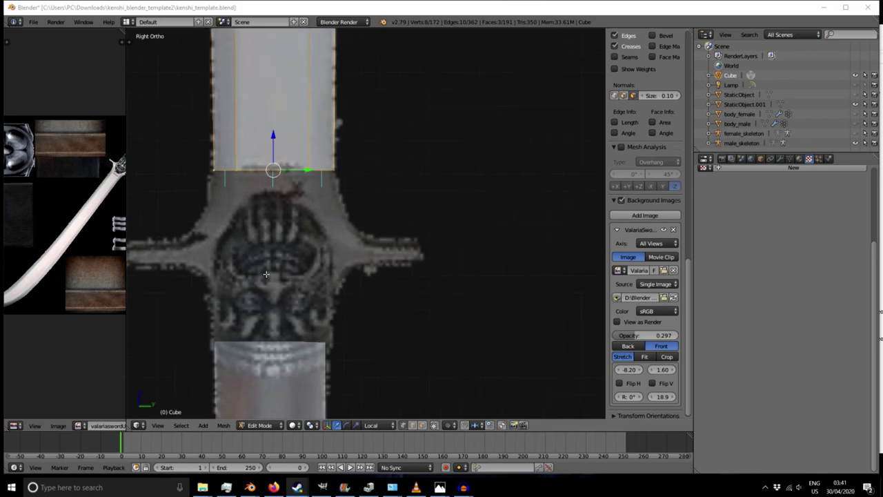
middle_click_drag(280, 272, 317, 272, "shift")
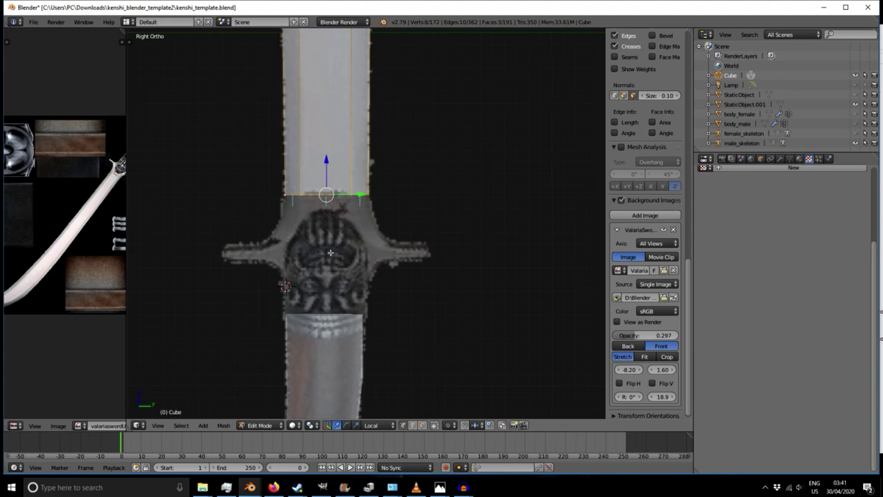
key("e")
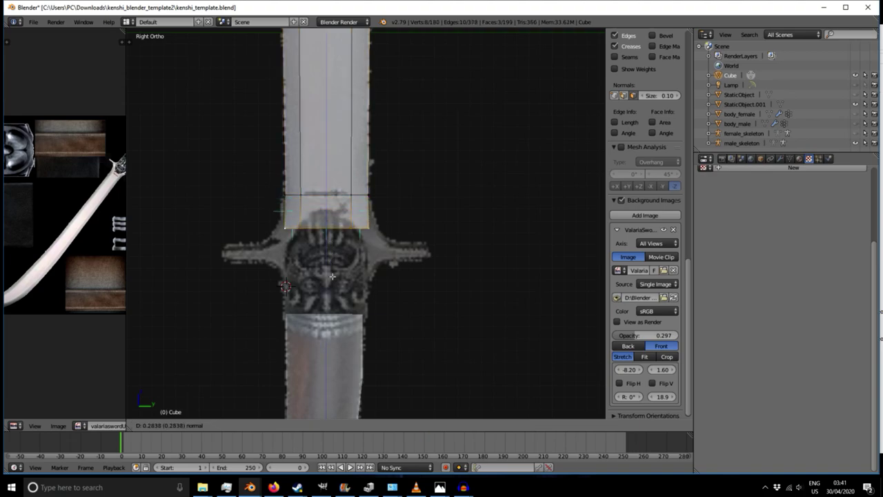
left_click(333, 276)
- Scale the extruded end row wider along its width to match the reference flare, and spread its inner vertices further apart
scroll(331, 249, "up", 3)
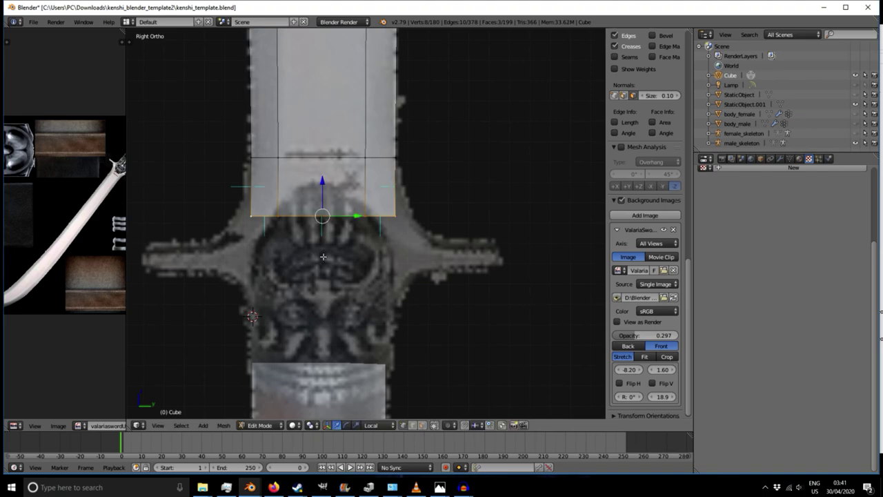
left_click(357, 425)
left_click_drag(355, 216, 364, 218)
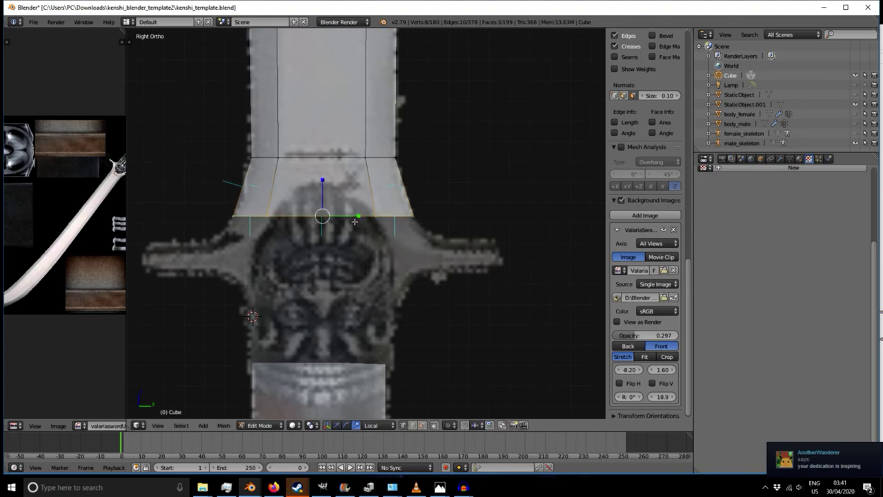
key("b")
left_click_drag(253, 207, 402, 246)
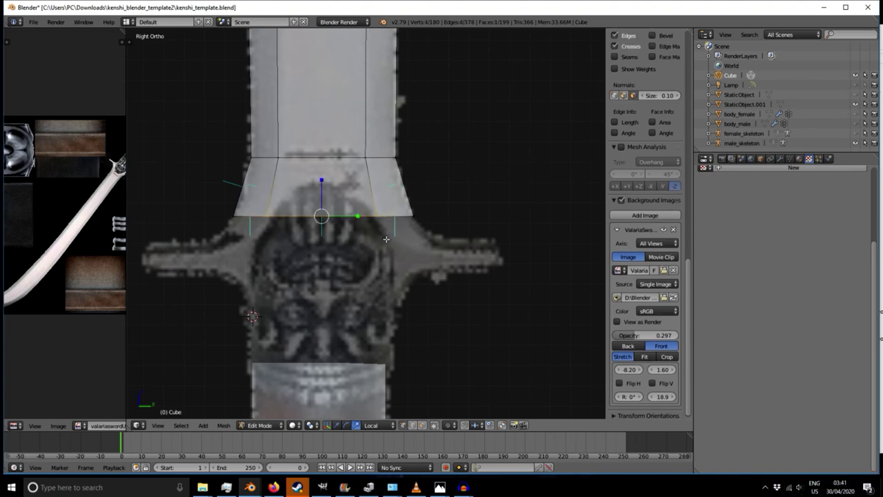
left_click_drag(356, 217, 362, 219)
- Box-select the flared end row and extrude it a short distance down to the crossguard's upper edge
key("b")
left_click_drag(220, 207, 445, 245)
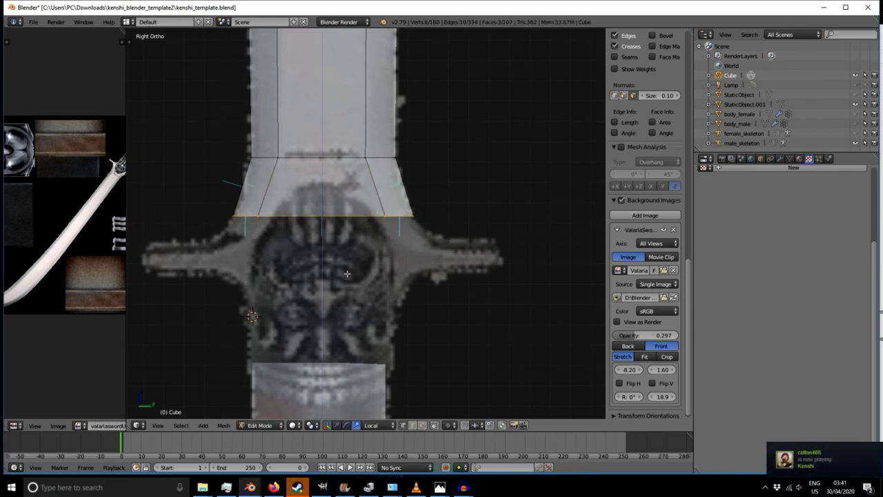
key("e")
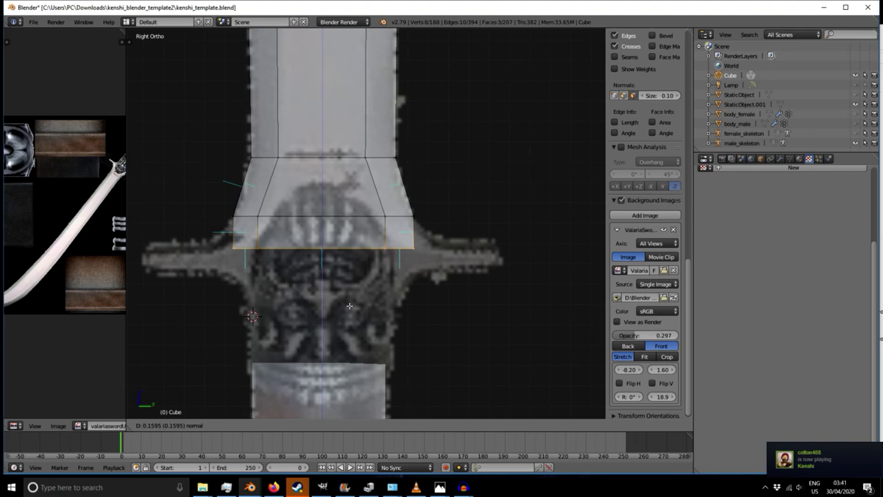
left_click(349, 298)
- Scale the outer vertices of the lowest row by about 1.31 along local Y to follow the crossguard curve
right_click(232, 239)
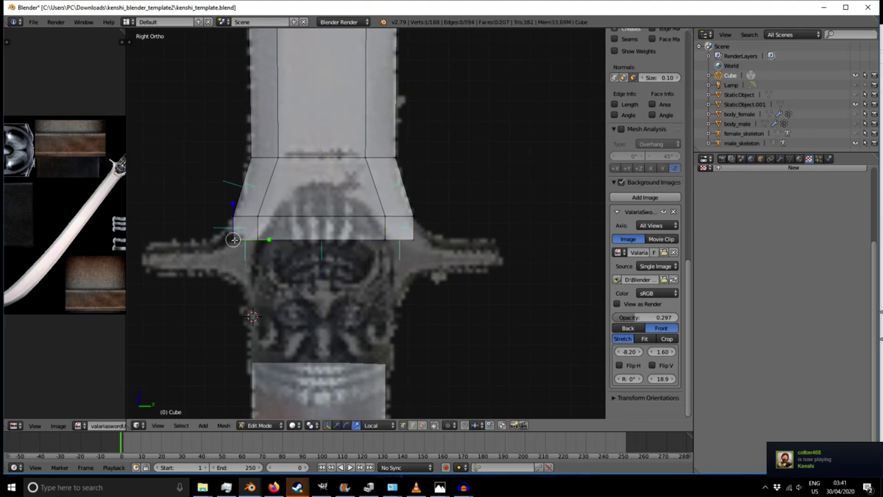
key("b")
left_click_drag(408, 234, 429, 263)
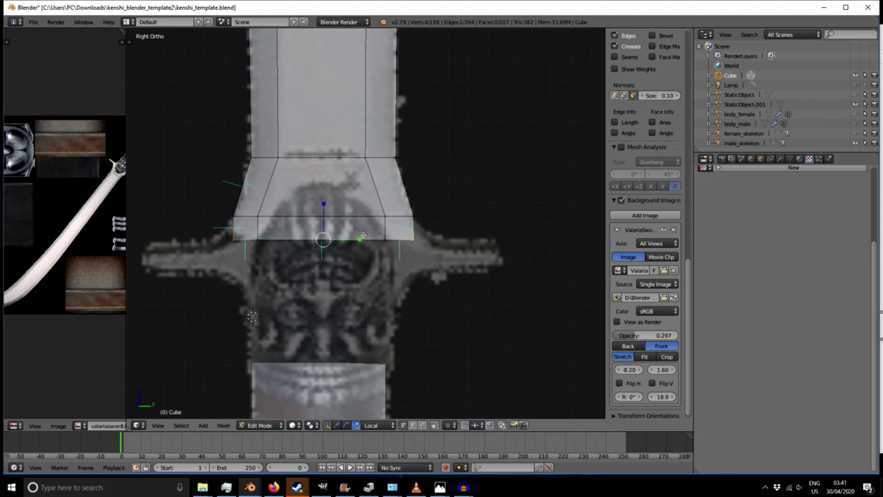
key("s")
key("y")
key("y")
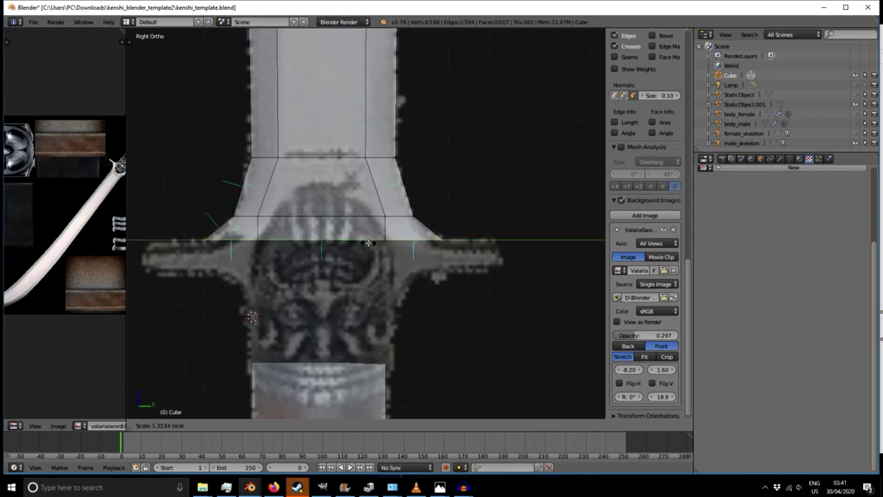
left_click(368, 242)
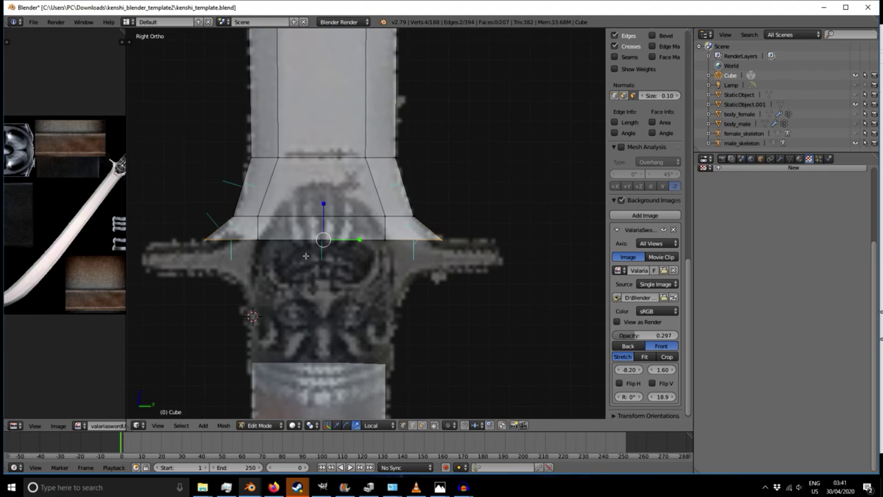
- Scale the inner vertices of the lowest row by about 1.27 along local Y to widen the centre face
right_click(257, 239)
key("b")
left_click_drag(251, 235, 267, 252)
key("b")
left_click_drag(379, 234, 394, 253)
key("s")
key("y")
key("y")
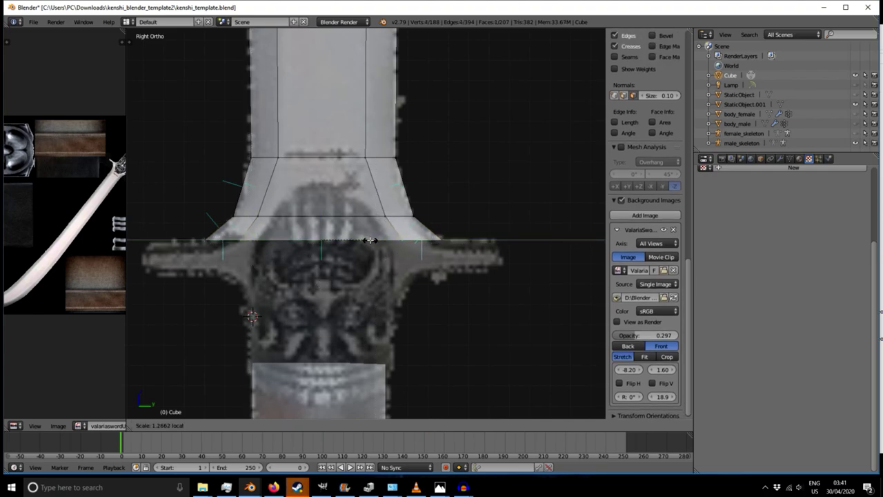
left_click(370, 240)
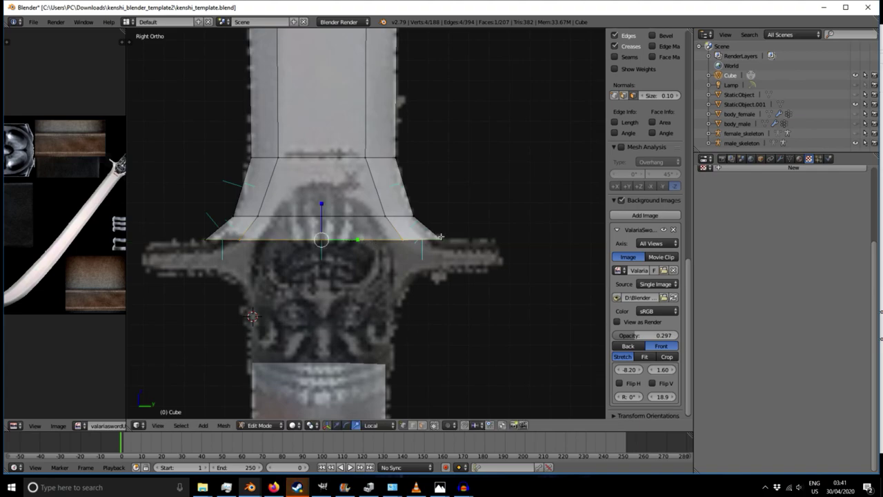
- Select the four inner vertices of the lowest row and extrude their face about 0.6 down to the handle
scroll(446, 236, "down", 2)
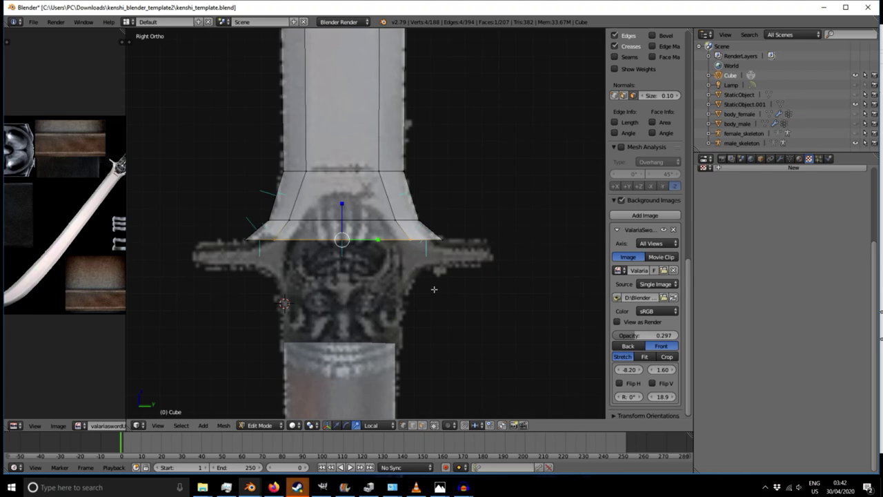
scroll(434, 289, "down", 6)
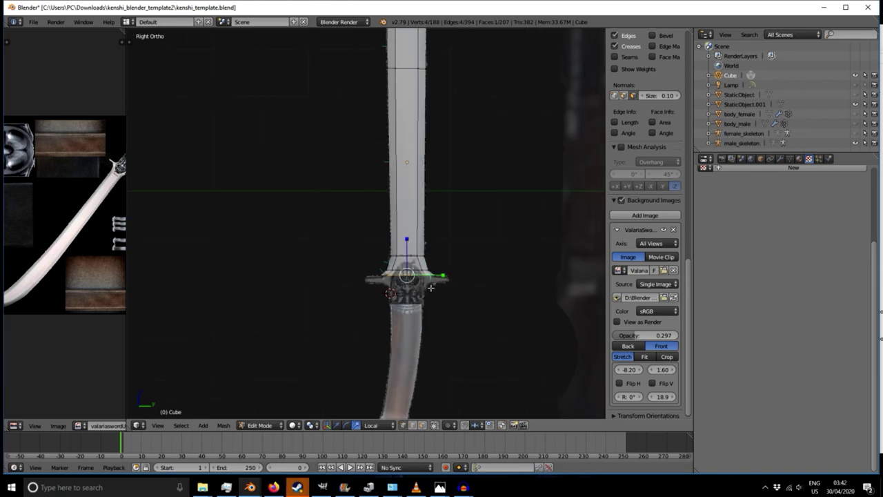
scroll(430, 287, "up", 6)
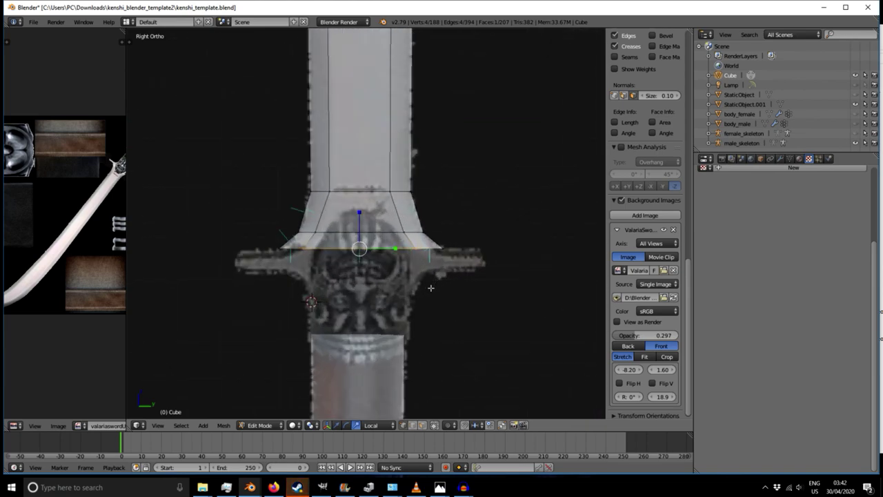
mouse_move(383, 297)
middle_mouse_down()
mouse_move(394, 292)
mouse_move(394, 301)
middle_mouse_up()
key("KP_1")
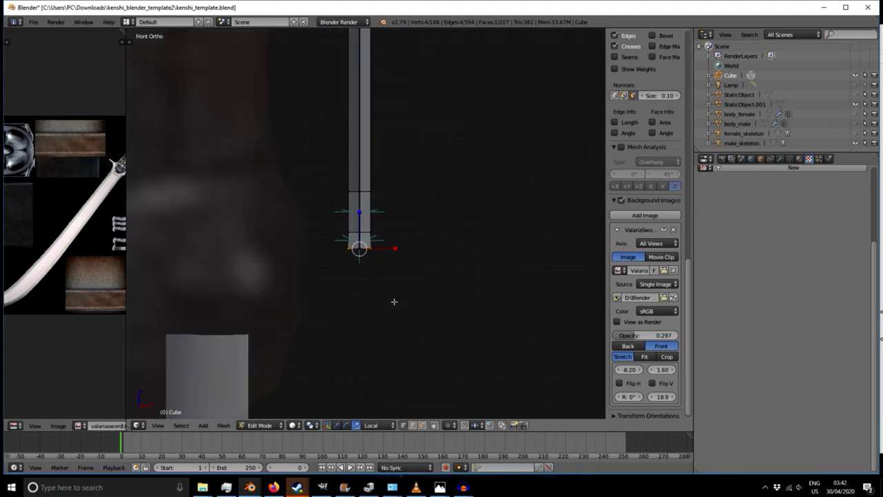
key("KP_3")
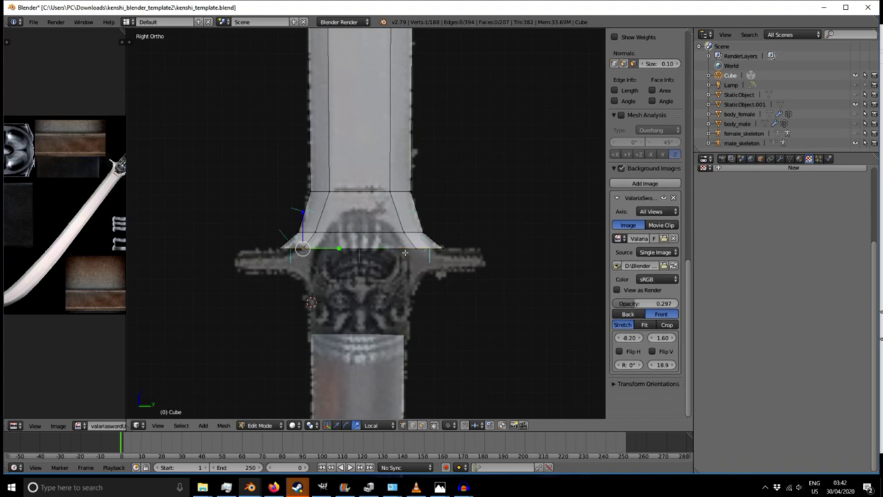
right_click(414, 250, "shift")
right_click(305, 249, "shift")
right_click(301, 250, "shift")
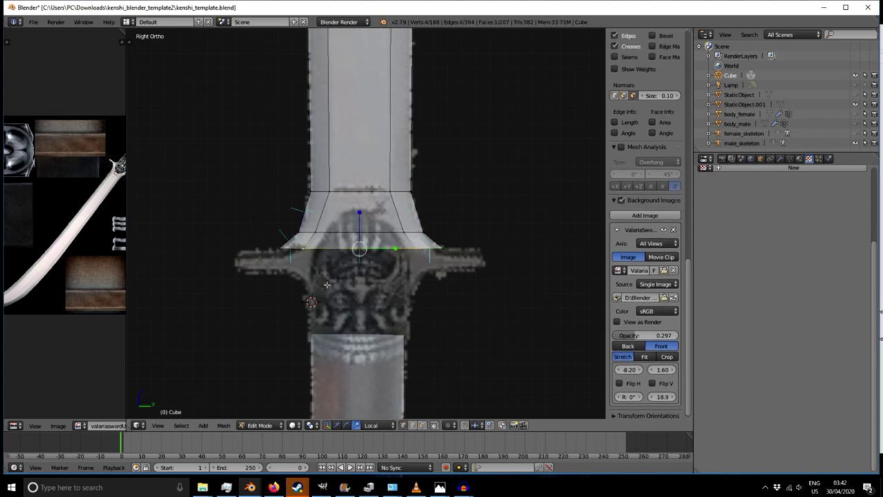
key("e")
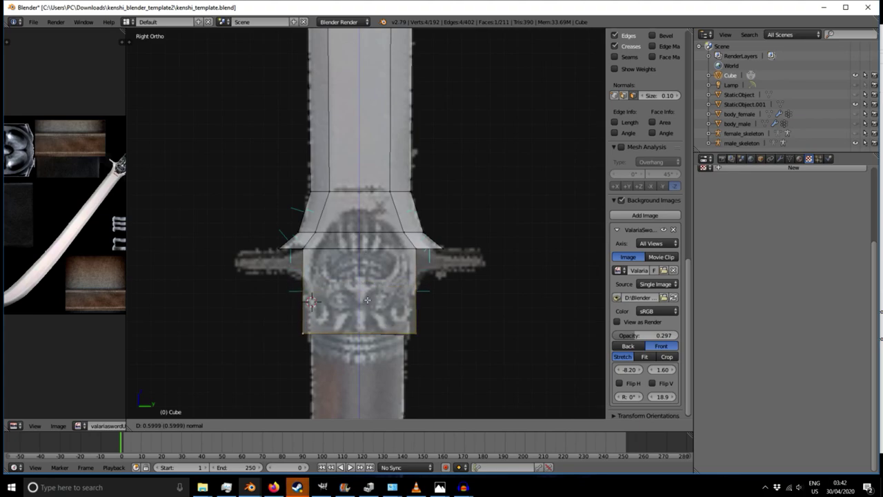
left_click(364, 297)
- Raise the extruded end face along local Z to about the lower edge of the reference crossguard
scroll(367, 299, "up", 1)
scroll(367, 299, "down", 1)
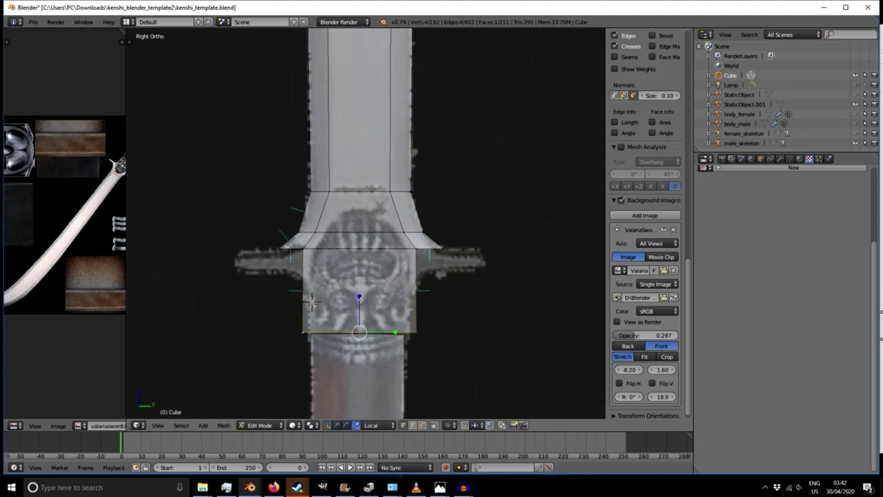
left_click_drag(359, 298, 364, 241)
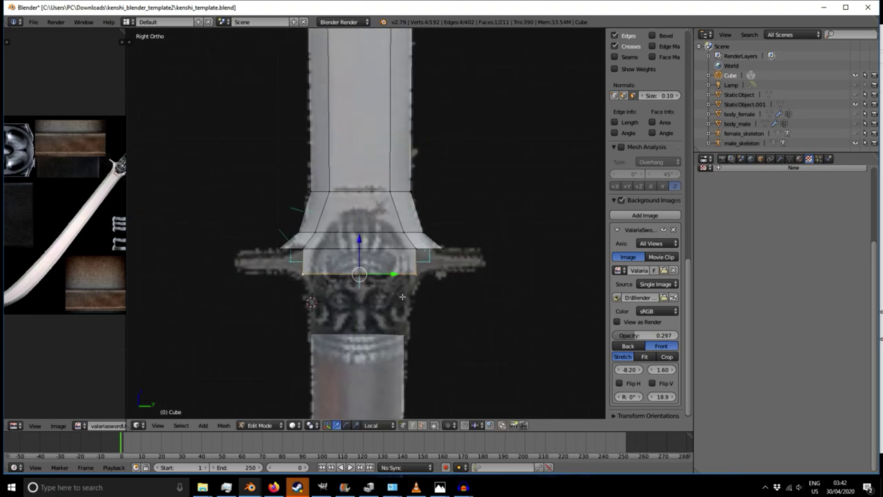
- Box-select the inner vertices of the two rows above the extruded block and scale them slightly wider along local Y
scroll(418, 252, "up", 2)
right_click(401, 220)
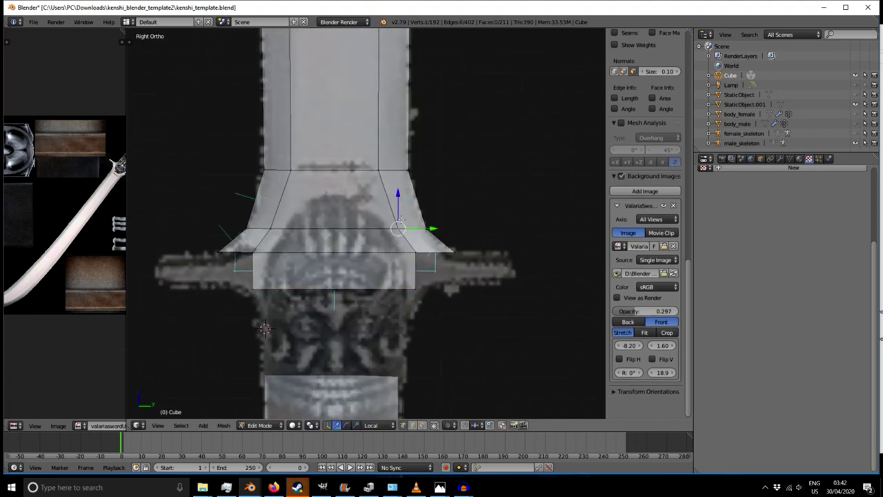
right_click(416, 255, "shift")
key("b")
left_click_drag(393, 222, 425, 257)
key("b")
left_click_drag(247, 248, 260, 258)
key("b")
left_click_drag(263, 222, 277, 235)
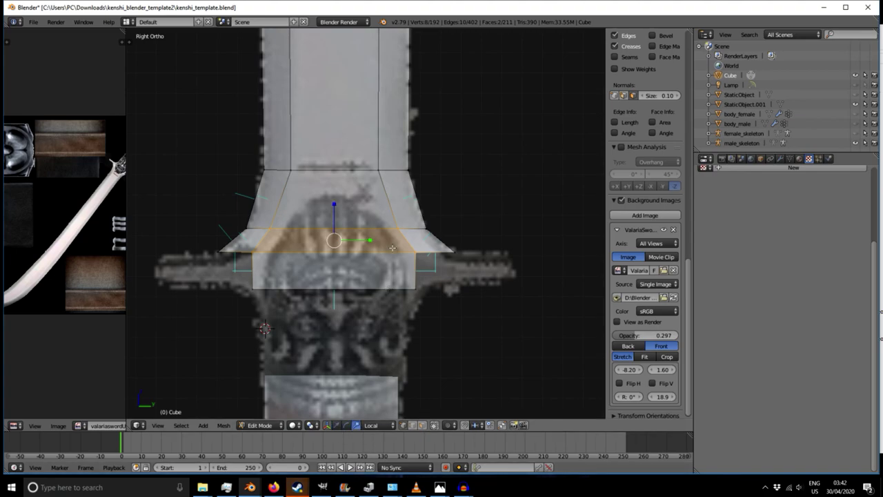
key("s")
key("y")
key("y")
left_click(372, 240)
scroll(387, 251, "up", 1)
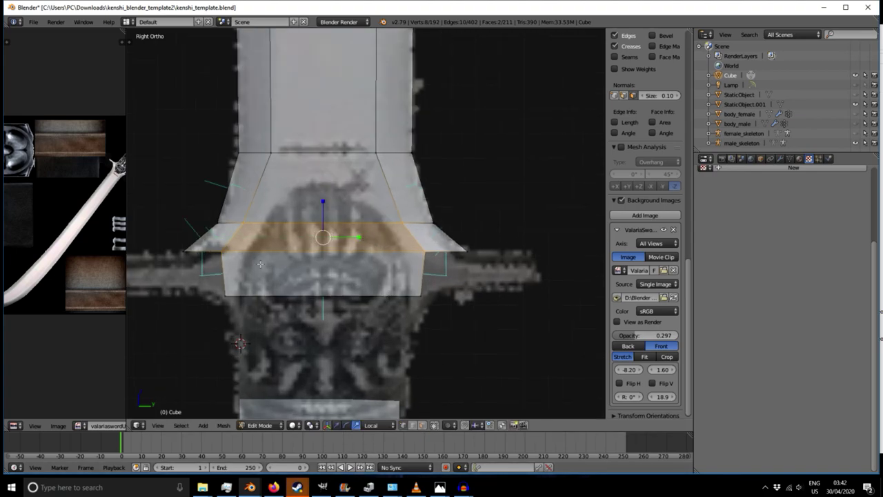
scroll(213, 282, "down", 3)
mouse_move(211, 308)
middle_mouse_down()
mouse_move(227, 301)
mouse_move(195, 312)
middle_mouse_up()
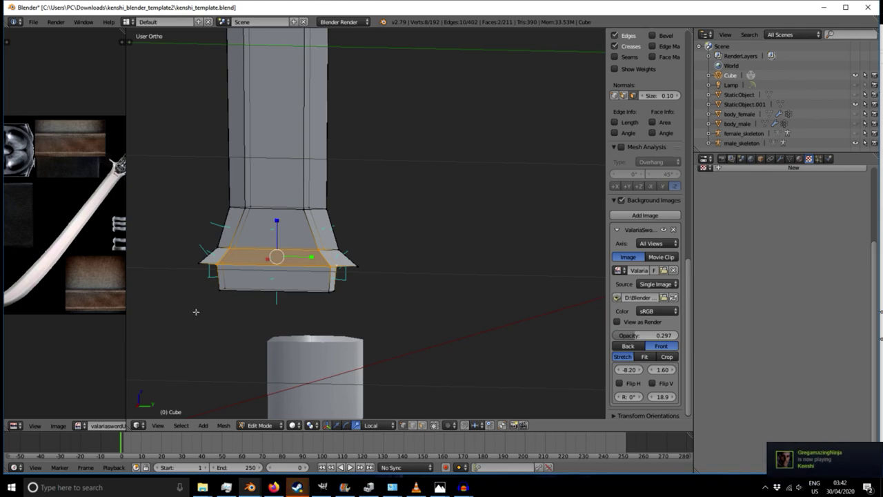
key("KP_3")
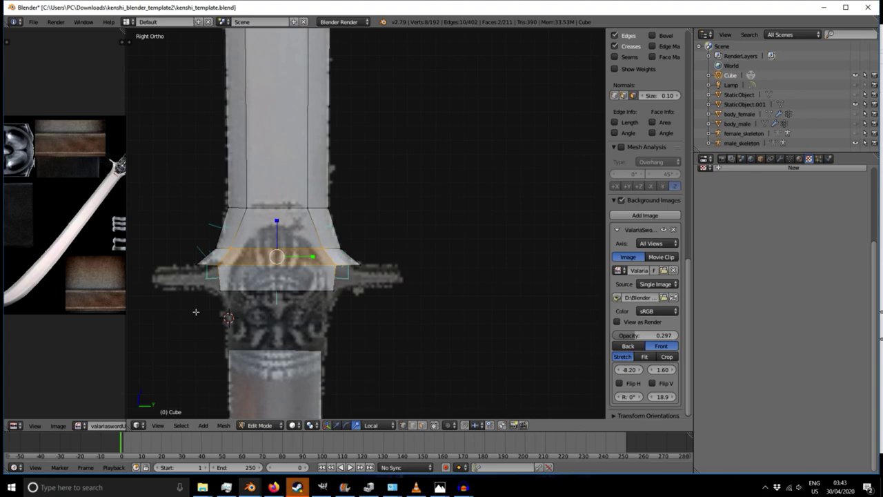
- Select the two narrow vertex pairs at both outer ends of the row above the extruded block and spread them apart along local X
middle_click_drag(218, 330, 274, 299)
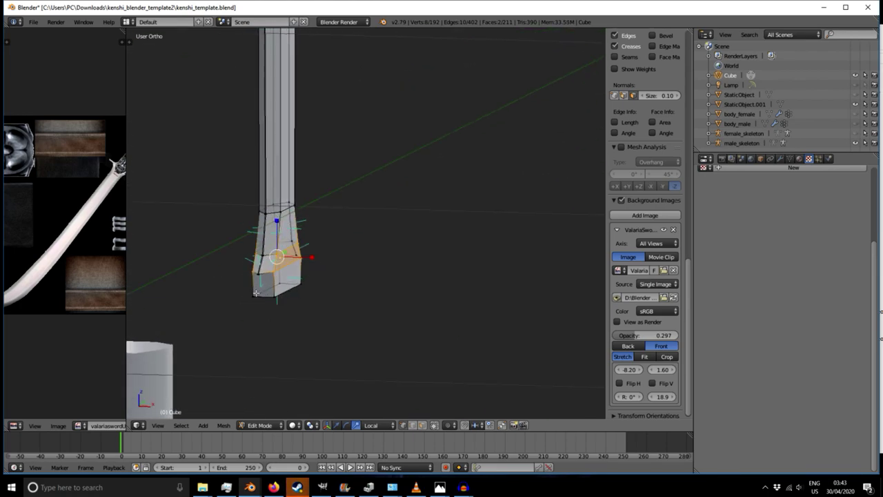
scroll(261, 276, "up", 7)
right_click(246, 270)
right_click(253, 268, "shift")
middle_click_drag(377, 283, 390, 282)
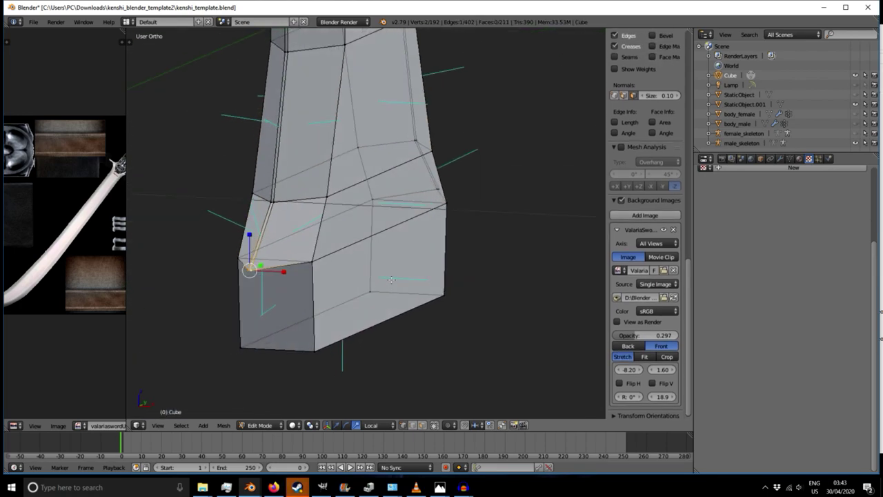
right_click(434, 187, "shift")
right_click(439, 188, "shift")
middle_click_drag(319, 264, 350, 262)
key("g")
key("x")
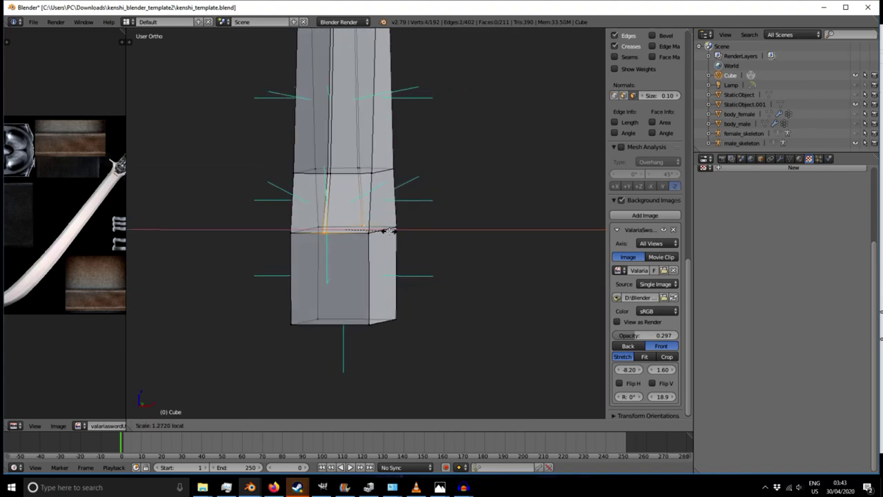
left_click(392, 314)
scroll(392, 314, "down", 10)
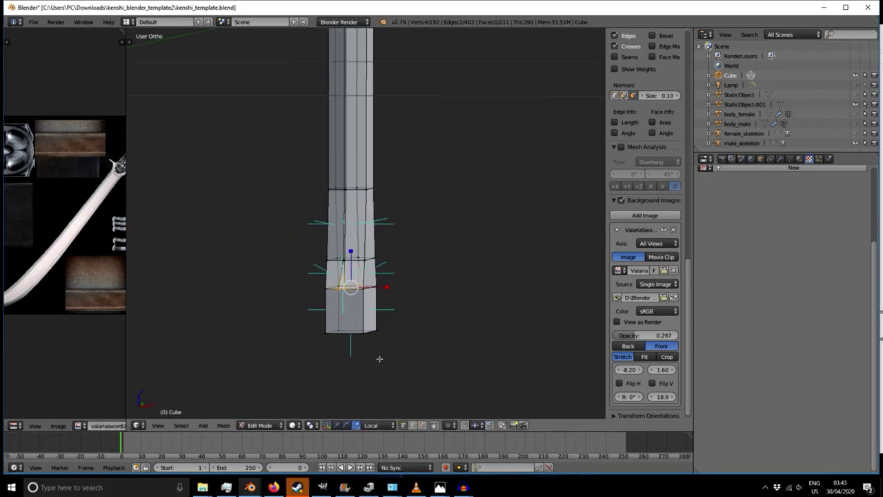
- Select the narrow edge-ridge vertex pairs on both sides of the row above and scale them by about 3.7 along local X
scroll(364, 368, "up", 12)
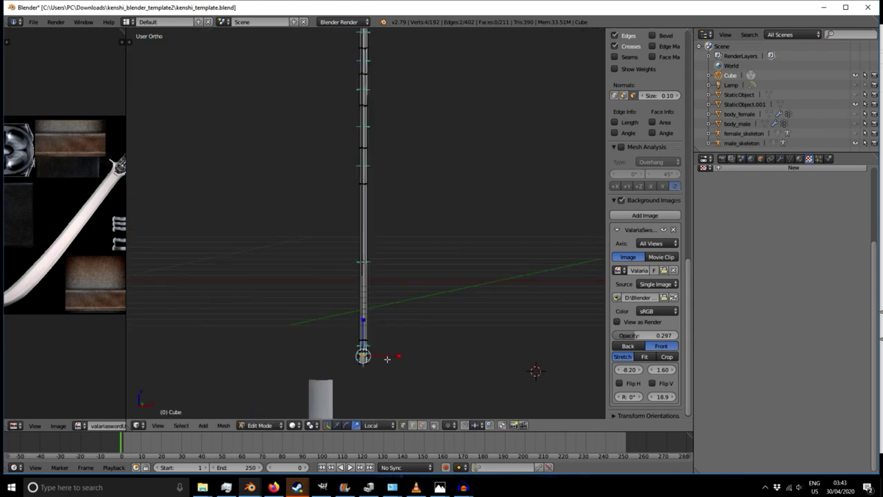
mouse_move(359, 367)
middle_mouse_down()
mouse_move(377, 366)
mouse_move(363, 383)
middle_mouse_up()
left_click_drag(419, 323, 438, 322)
right_click(381, 304)
right_click(386, 303, "shift")
right_click(389, 245, "shift")
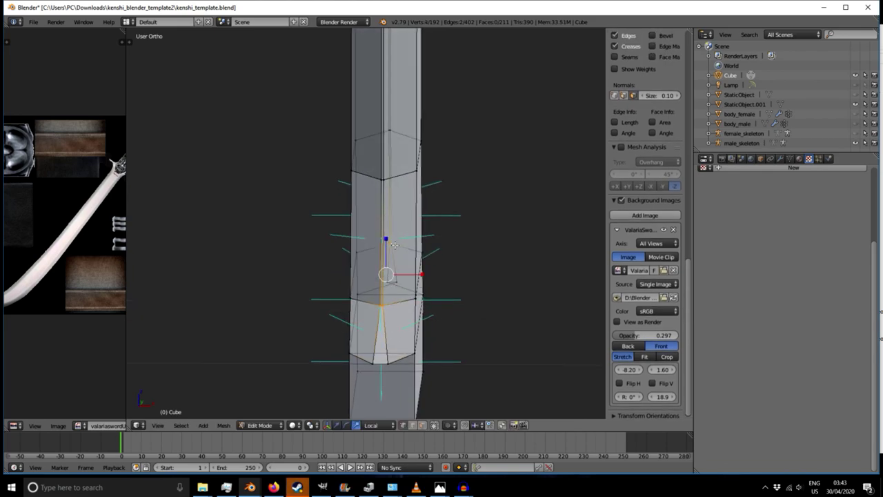
key("s")
key("x")
key("x")
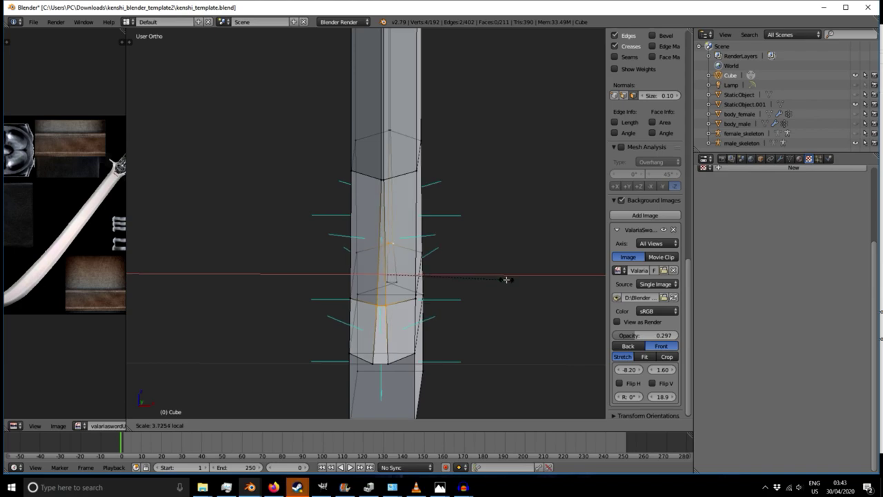
left_click(509, 278)
- Box-select the bottom face of the extruded block and extrude it about 0.4 down to the top of the handle
middle_click_drag(483, 296, 369, 379)
key("KP_1")
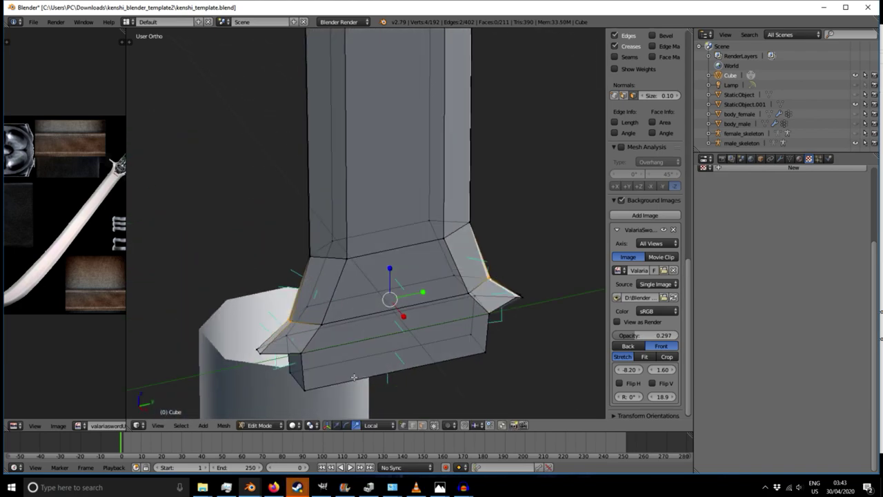
key("KP_3")
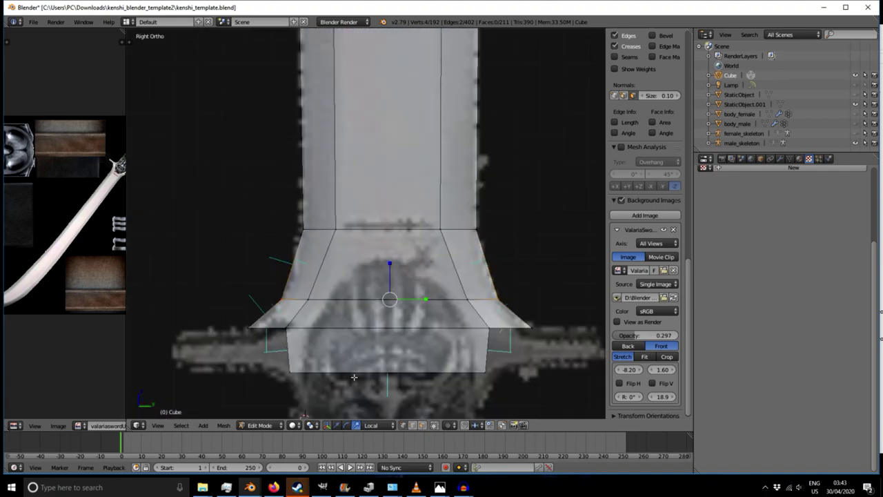
scroll(354, 377, "down", 2)
middle_click_drag(354, 382, 288, 289, "shift")
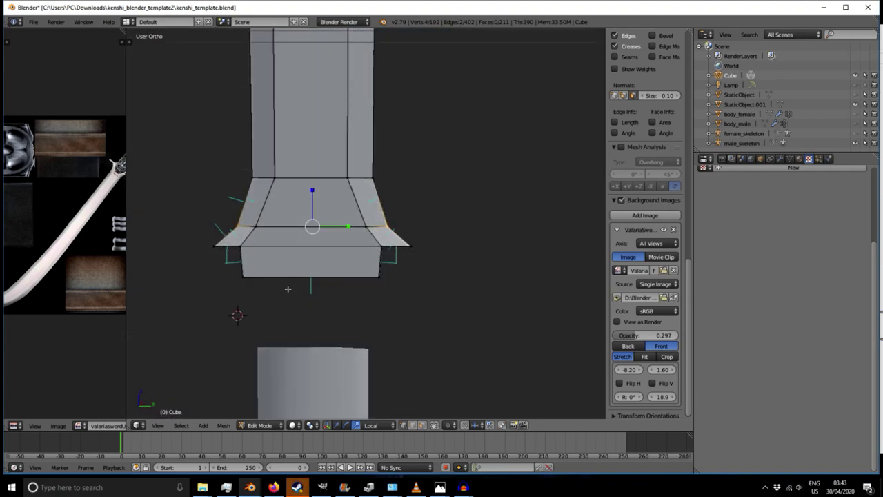
key("KP_1")
key("KP_3")
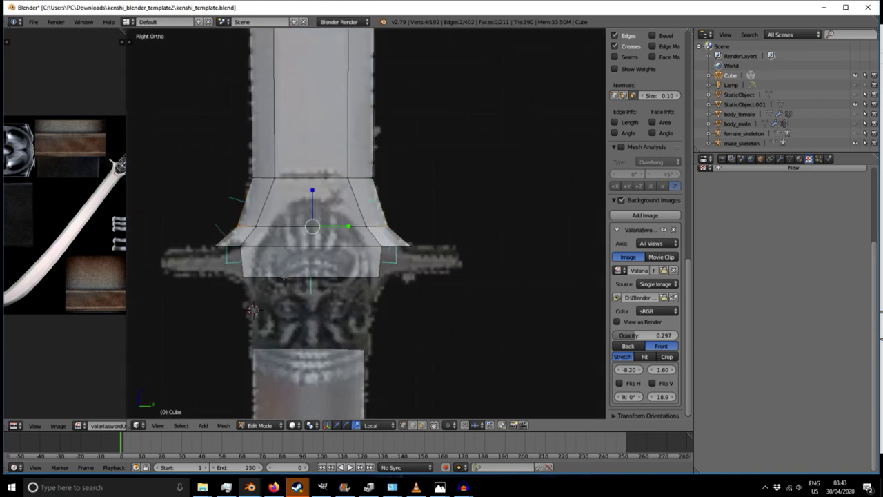
key("b")
left_click_drag(233, 266, 447, 323)
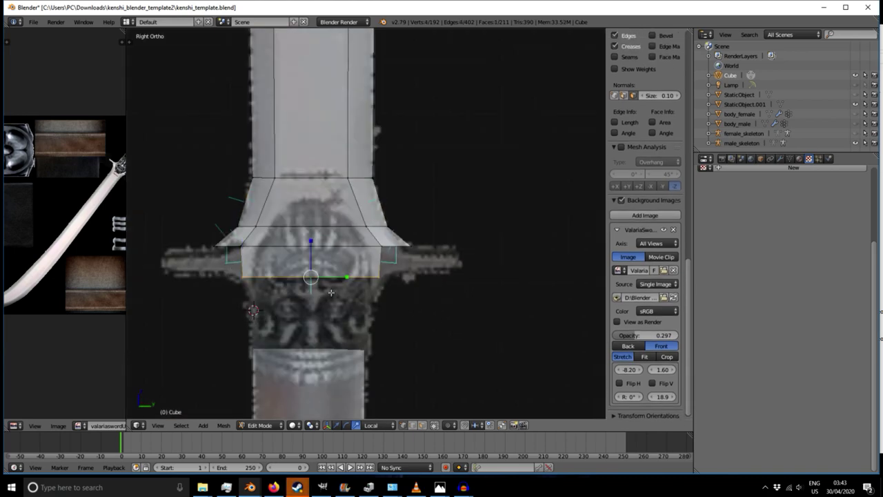
key("e")
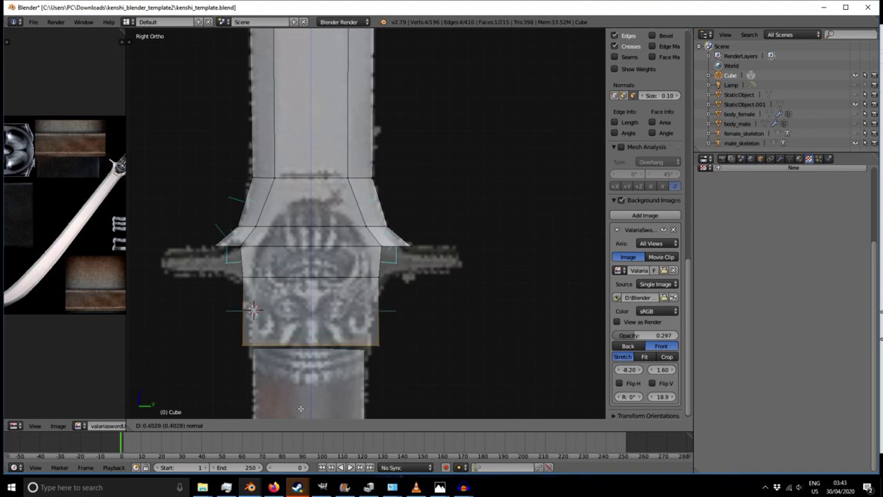
left_click(300, 408)
- Box-select both rows of the new lower block and scale them to about 0.8 along local Y to match the handle's width
key("b")
left_click_drag(223, 274, 409, 377)
key("s")
key("y")
key("y")
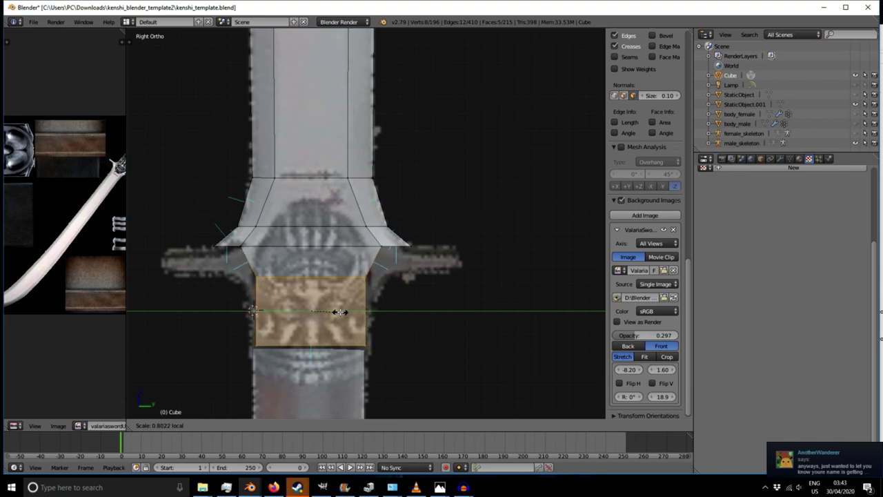
left_click(339, 312)
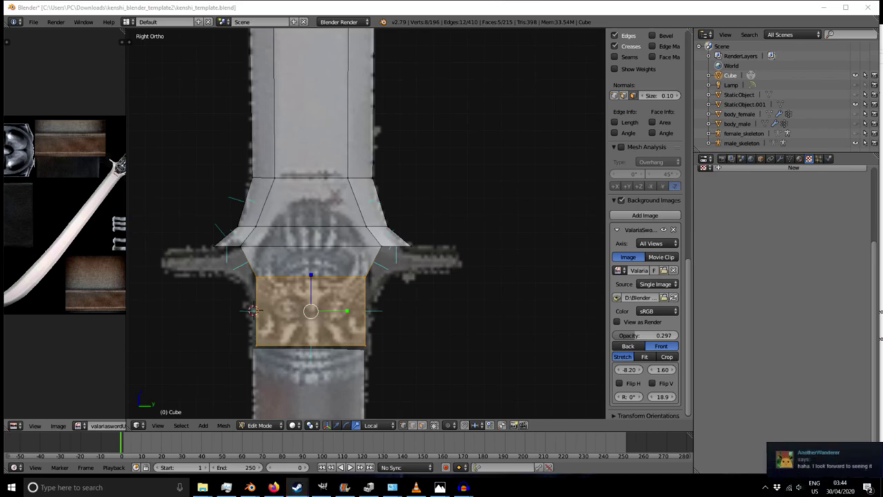
- Examine the narrowed block from the front and right views against the reference crossguard and handle
scroll(287, 297, "down", 3)
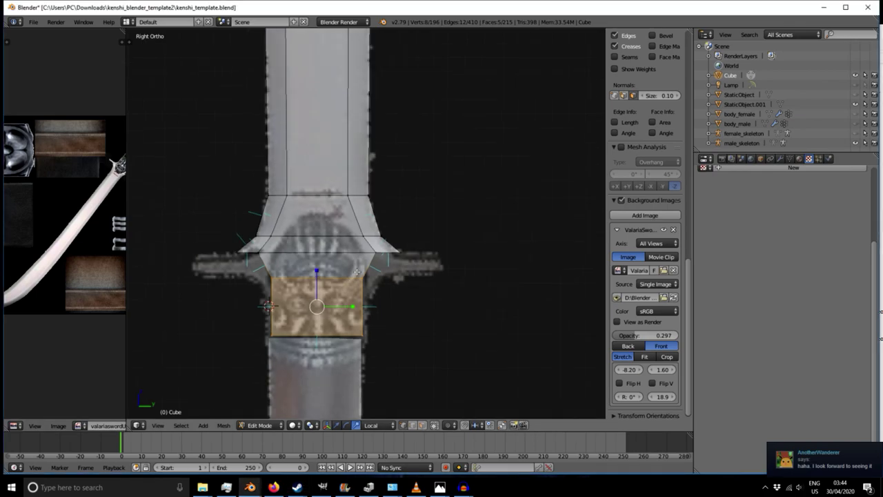
scroll(288, 297, "up", 4)
mouse_move(266, 315)
middle_mouse_down()
mouse_move(365, 319)
mouse_move(214, 319)
mouse_move(254, 323)
middle_mouse_up()
key("KP_1")
key("KP_3")
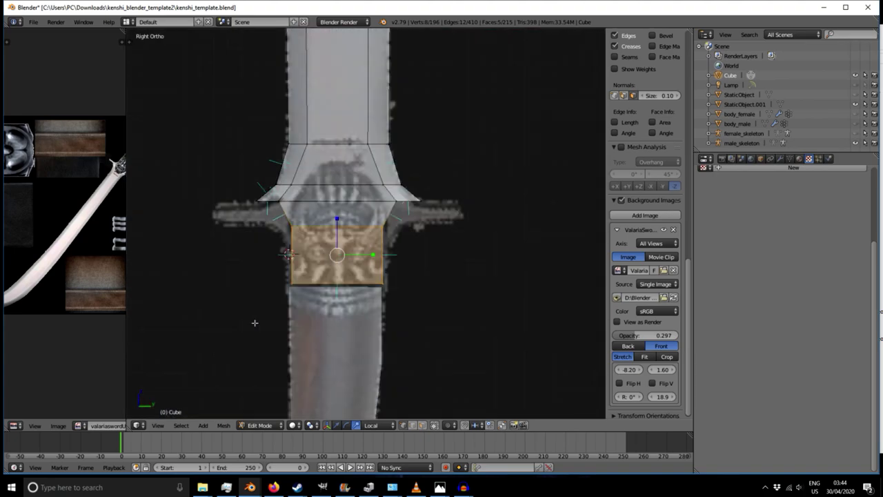
scroll(303, 267, "up", 2)
scroll(318, 222, "down", 3)
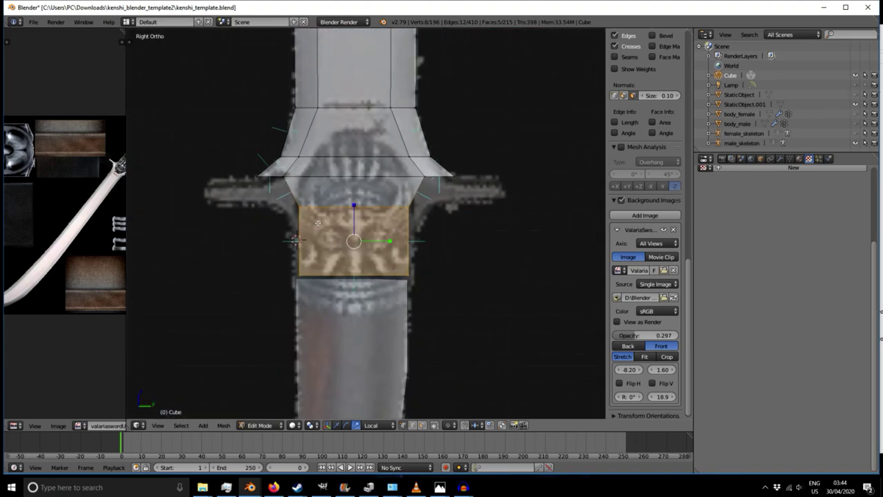
middle_click_drag(286, 264, 276, 280)
key("KP_1")
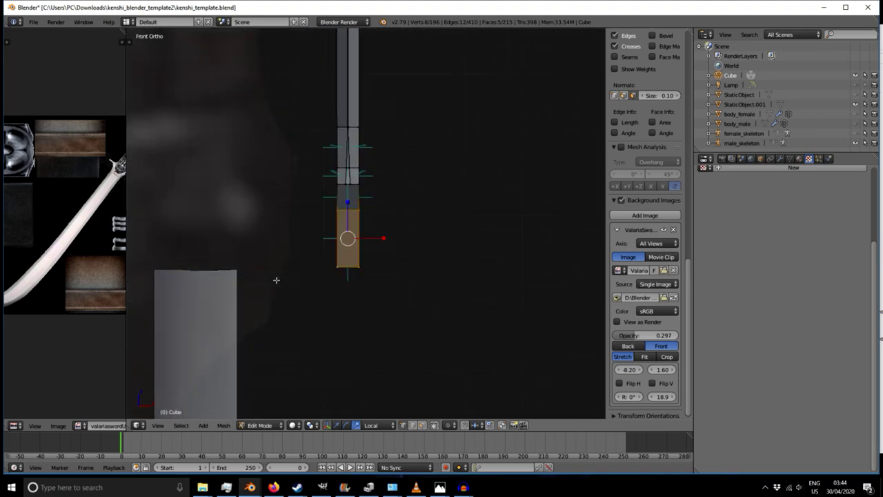
key("KP_3")
- Select the block's upper left edge and extrude it twice along the upper side of the reference's left crossguard arm to its end
scroll(276, 280, "up", 3)
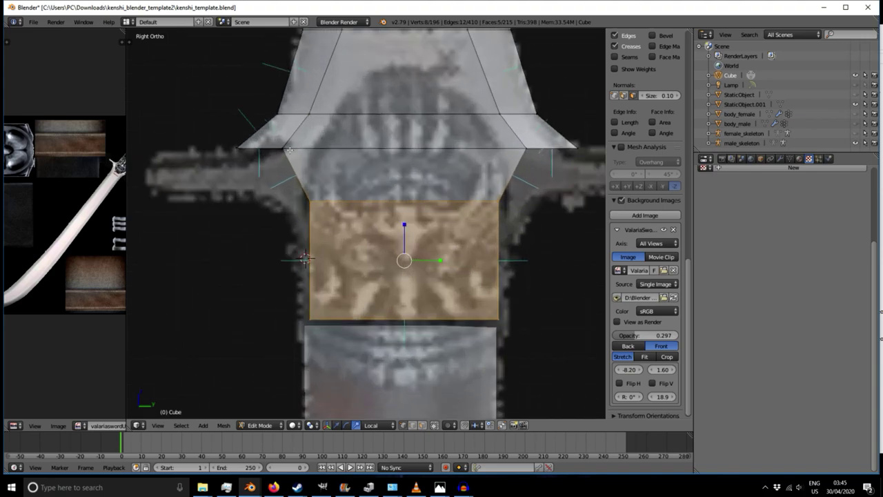
right_click(281, 149, "shift")
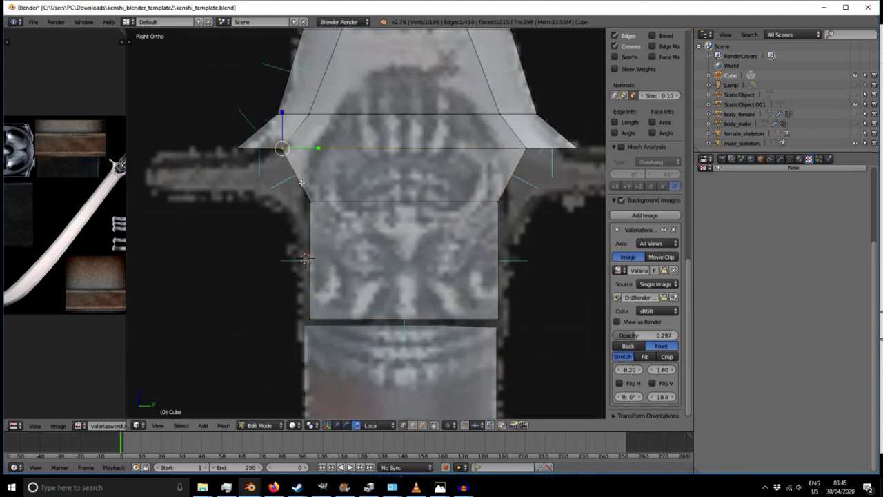
key("e")
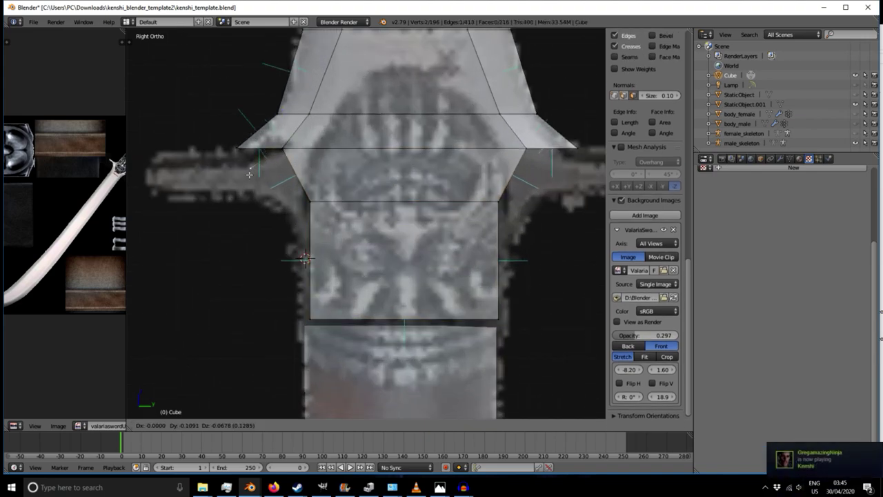
left_click(237, 168)
key("e")
left_click(153, 172)
- Extrude the edge in three short segments around the tip of the left crossguard arm onto its lower side
key("e")
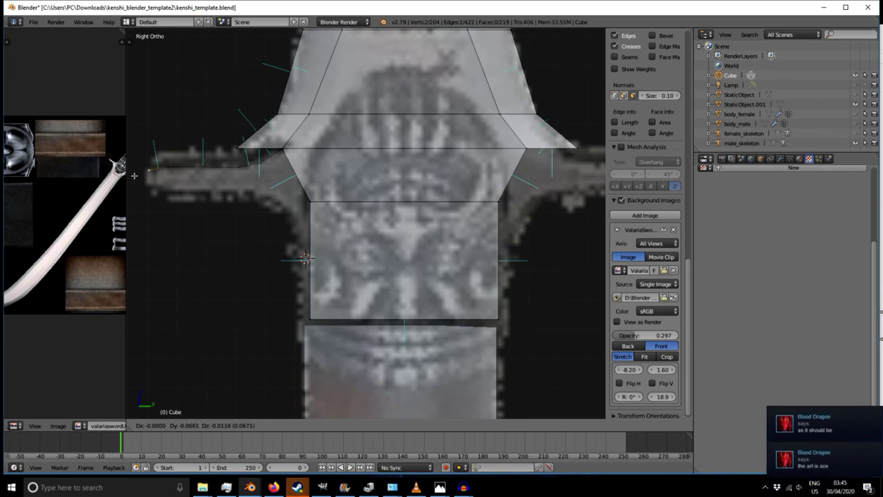
left_click(140, 177)
key("e")
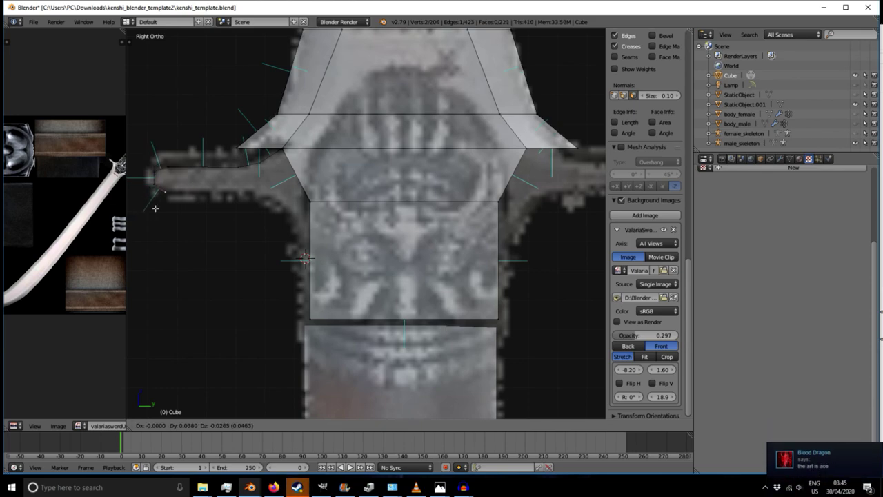
left_click(160, 204)
key("e")
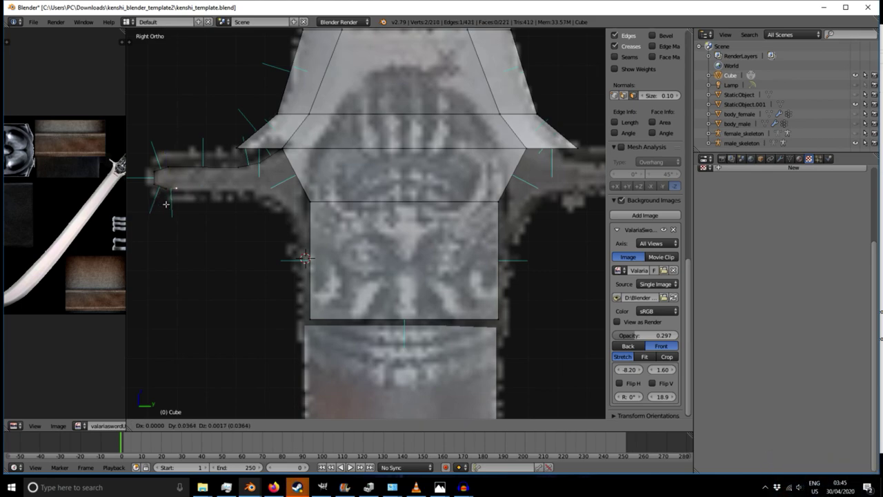
left_click(166, 205)
- Continue extruding the edge along the arm's lower side and down its curve until it meets the side of the lower block
key("e")
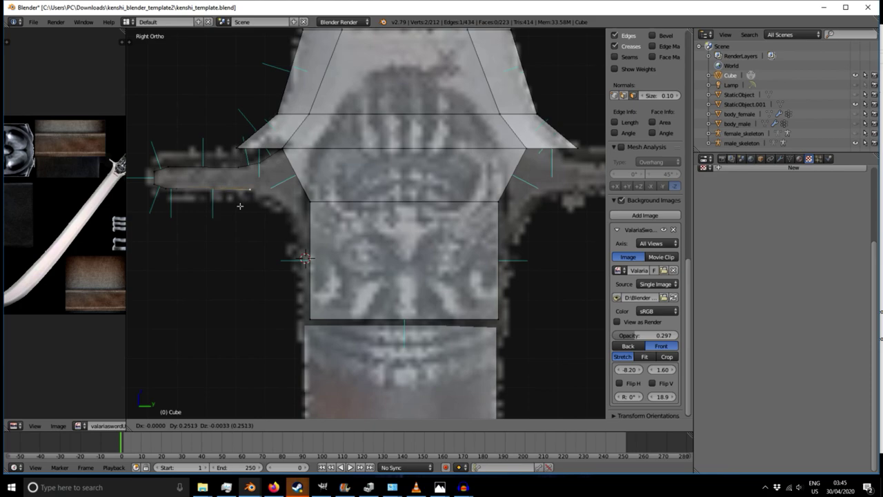
left_click(257, 207)
key("e")
left_click(263, 210)
key("e")
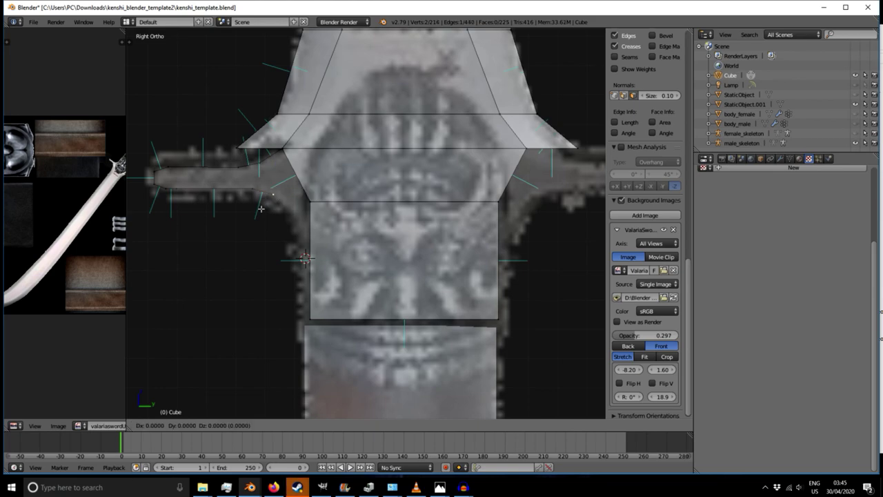
left_click(285, 233)
key("e")
left_click(304, 259)
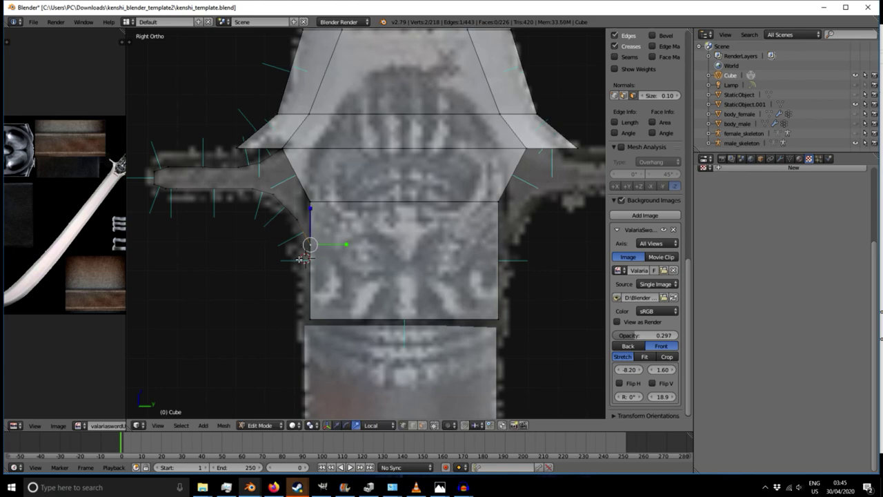
- Select the outer end edge of the left flare and extrude it three times along the upper outer border of the left crossguard arm
scroll(352, 223, "down", 2)
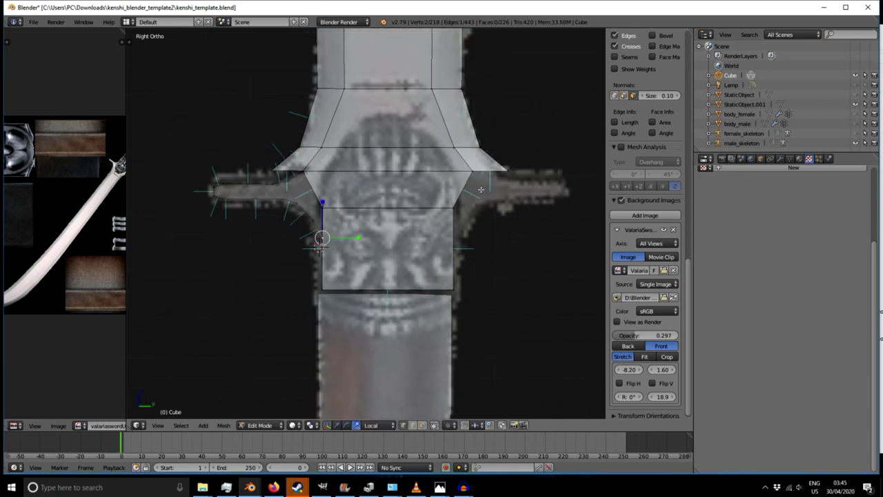
scroll(244, 199, "up", 2)
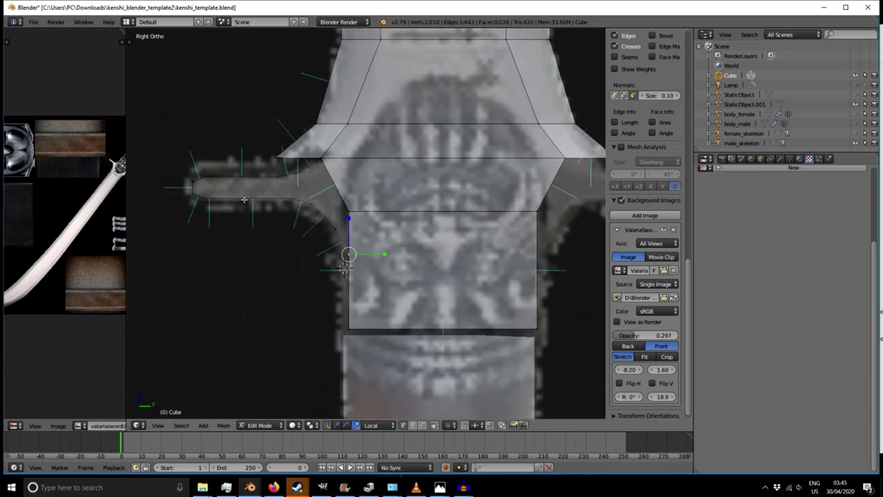
right_click(274, 155)
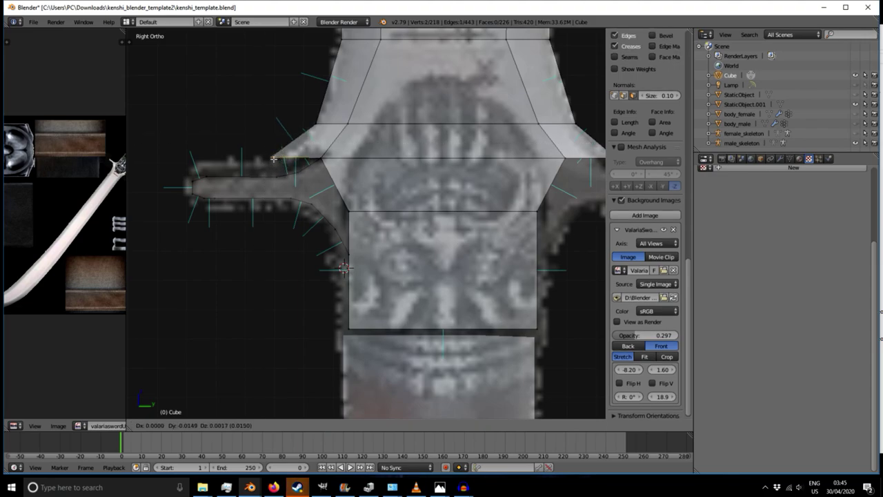
key("e")
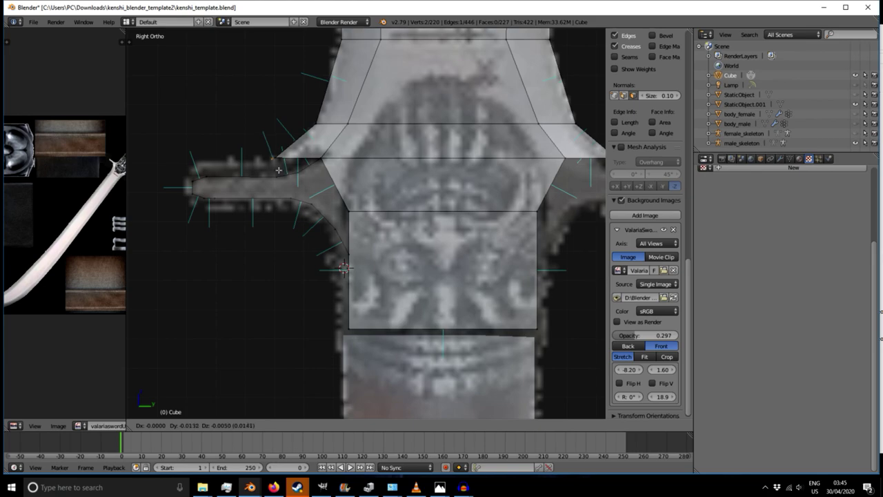
left_click(273, 170)
key("e")
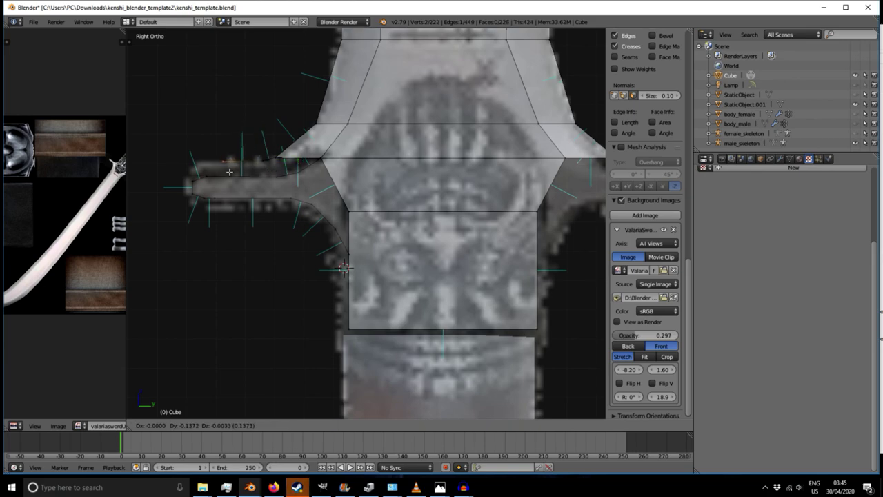
left_click(229, 172)
key("e")
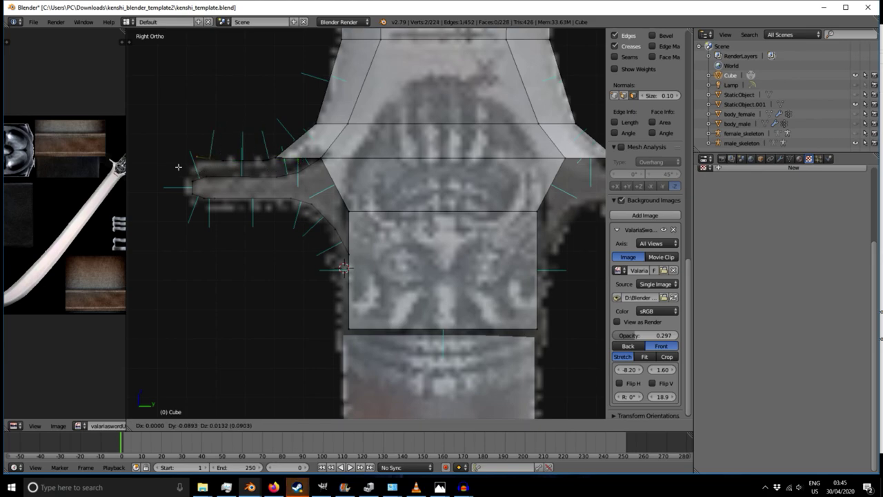
left_click(181, 172)
- Extrude the edge in five short segments around the outer border of the left crossguard arm's tip onto its underside
key("e")
left_click(172, 180)
key("e")
left_click(167, 192)
key("e")
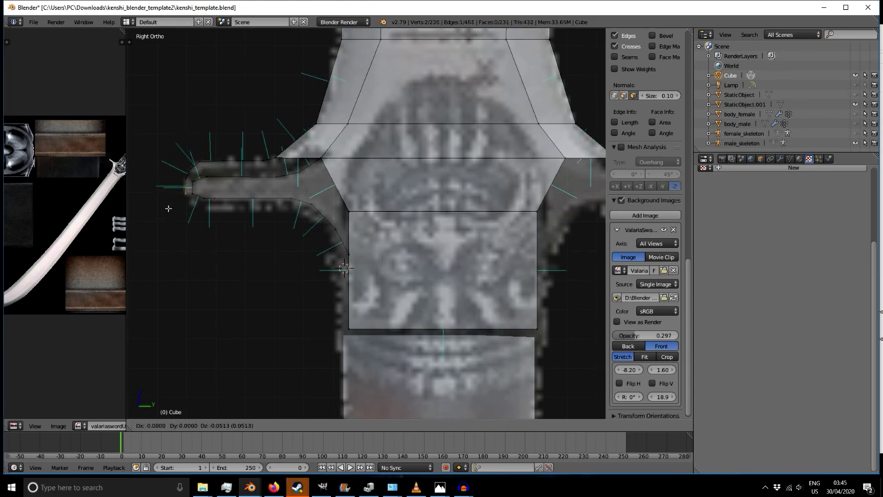
left_click(168, 208)
key("e")
left_click(176, 219)
key("e")
left_click(191, 225)
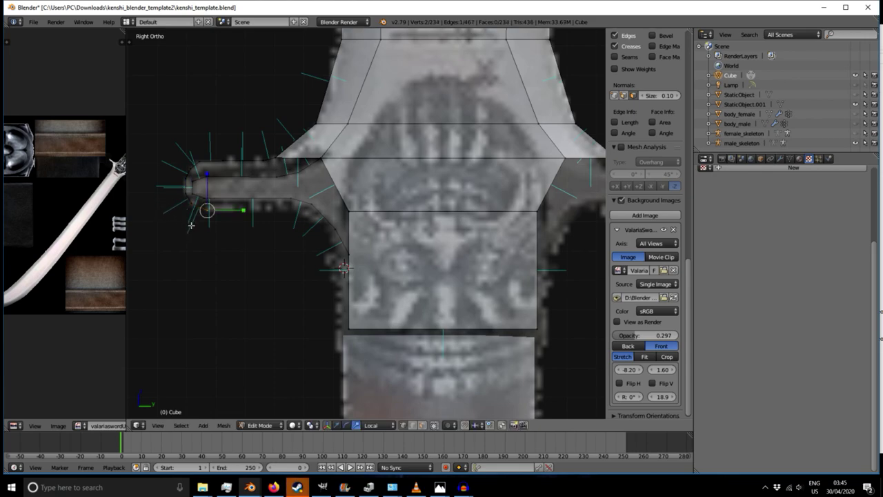
- Extrude the edge along the lower outer border of the left crossguard arm into the start of its downward curve
key("e")
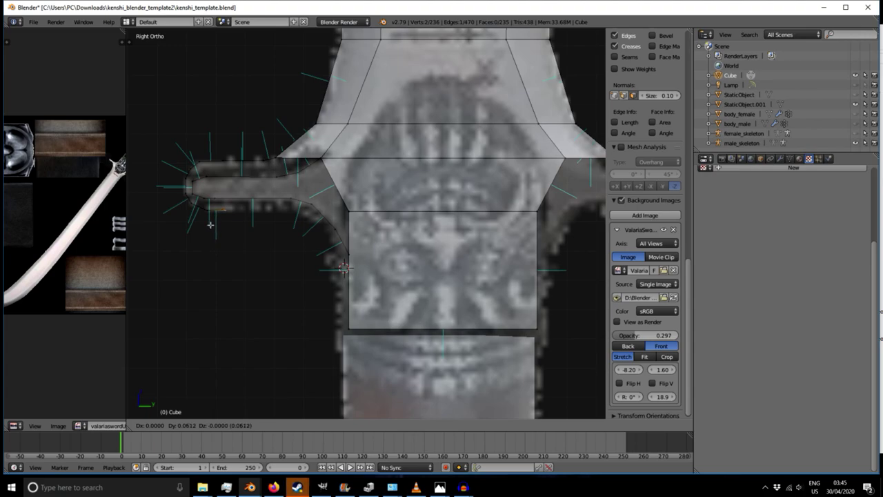
left_click(240, 224)
key("e")
left_click(274, 224)
key("e")
left_click(287, 228)
key("e")
left_click(298, 236)
- Continue extruding the outer border edge down the left arm's curve to the side of the lower block
key("e")
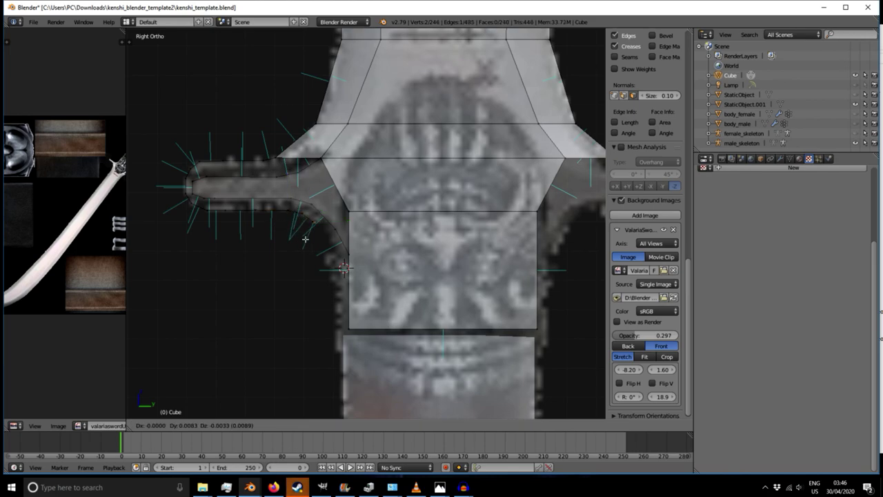
left_click(311, 251)
key("e")
left_click(322, 269)
key("e")
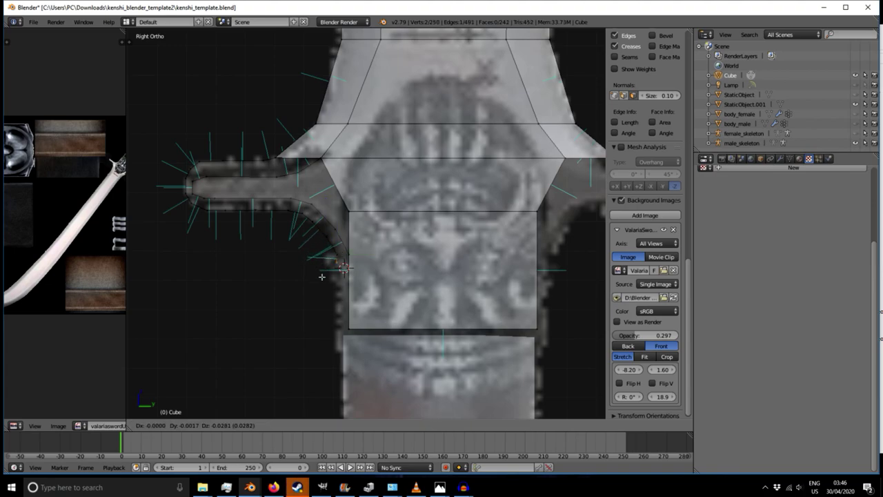
left_click(324, 285)
- Extrude the border edge straight down beside the lower block and angle the last segment in to the handle's top corner
key("e")
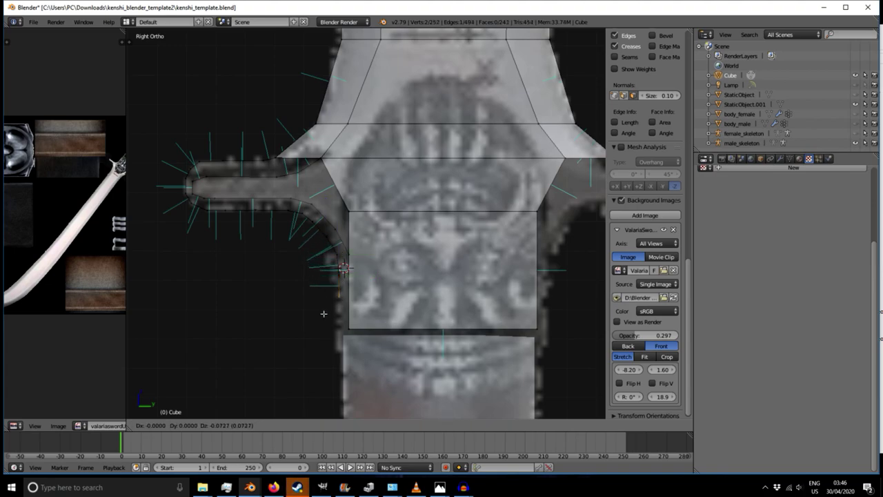
left_click(323, 321)
key("e")
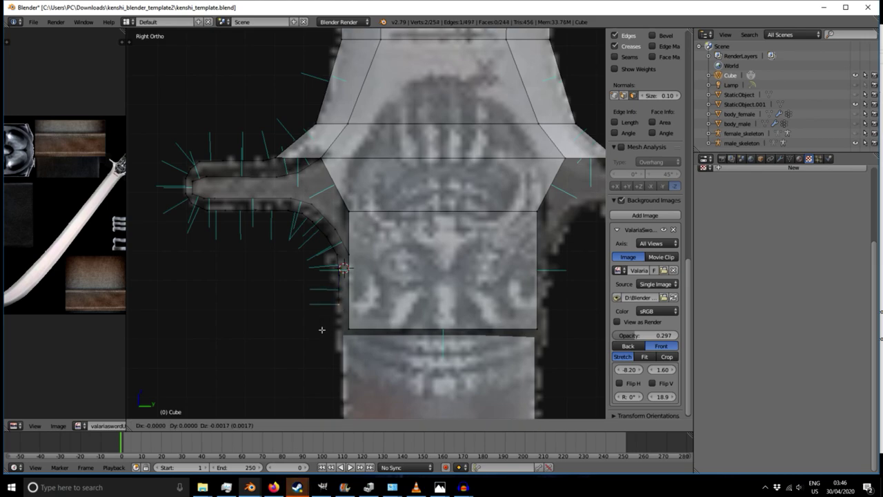
left_click(322, 350)
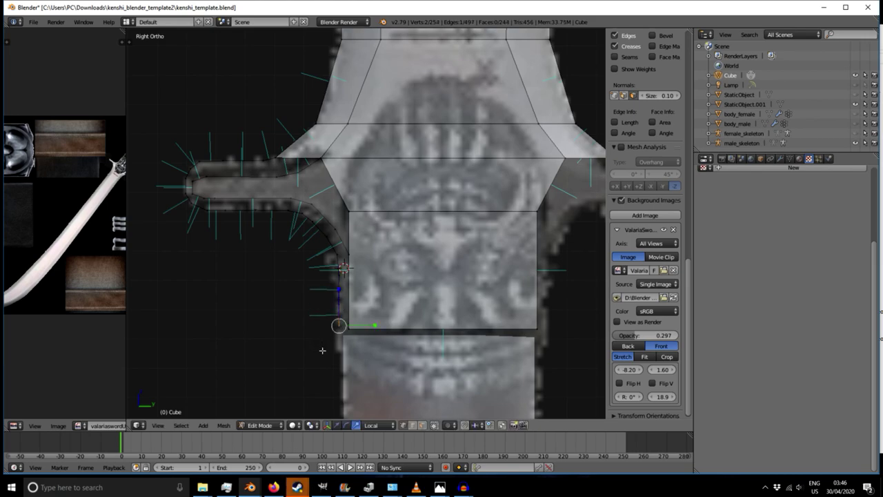
key("e")
left_click(328, 363)
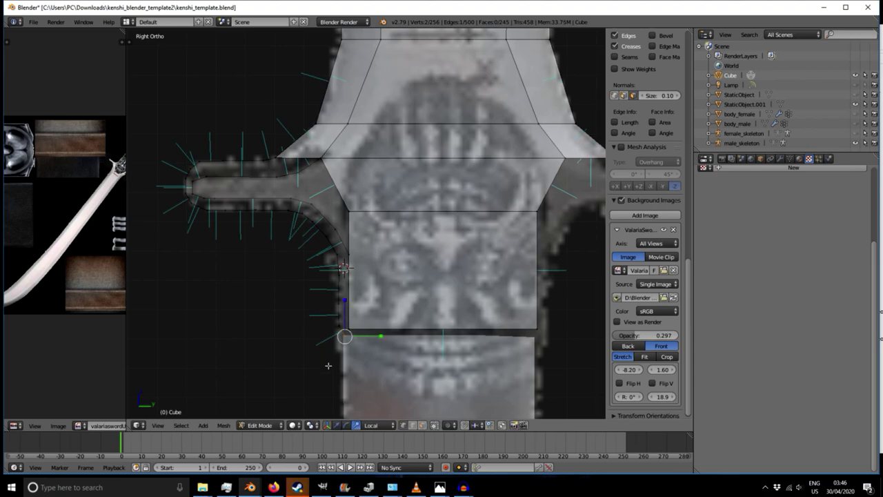
- Select the block's upper right corner vertex and extrude it twice onto the upper side of the reference's right crossguard arm
scroll(319, 354, "down", 4)
scroll(312, 350, "down", 2)
middle_click_drag(296, 376, 280, 391)
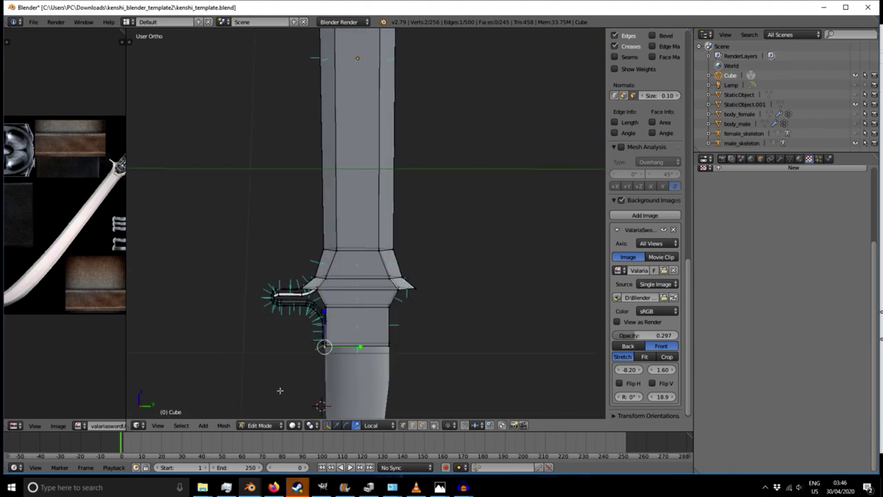
key("KP_3")
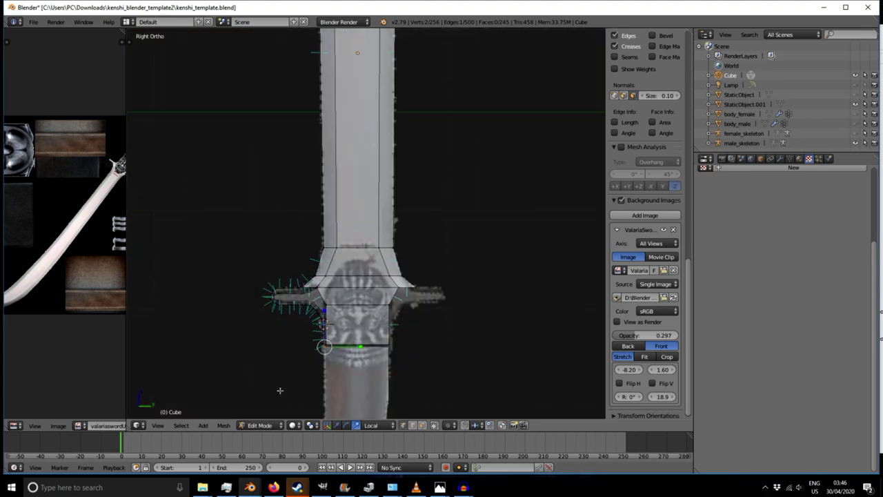
scroll(409, 301, "up", 4)
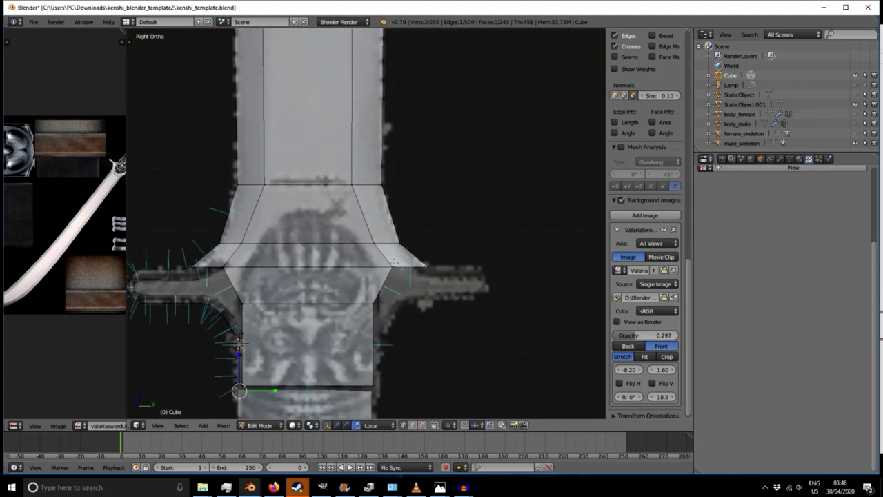
scroll(645, 241, "down", 2)
right_click(391, 265)
scroll(438, 280, "up", 4)
scroll(438, 280, "down", 4)
scroll(437, 278, "up", 1)
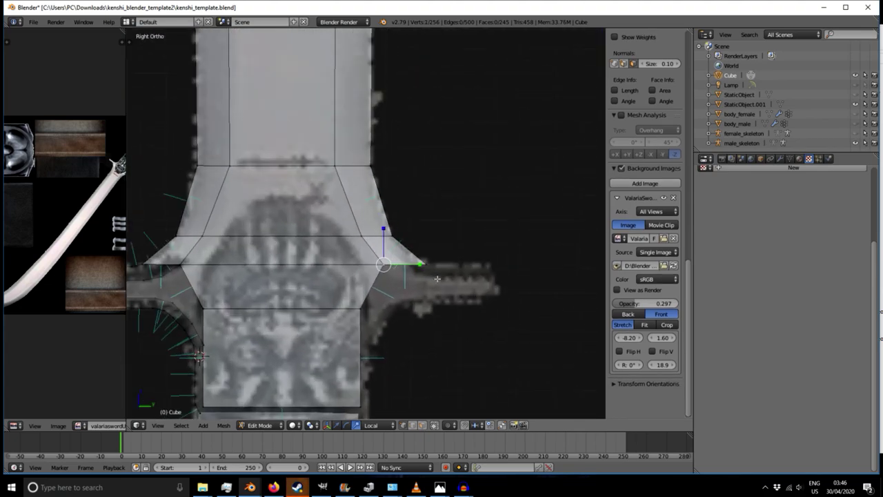
scroll(437, 278, "up", 2)
scroll(423, 281, "down", 2)
scroll(420, 281, "down", 1)
scroll(414, 286, "up", 2)
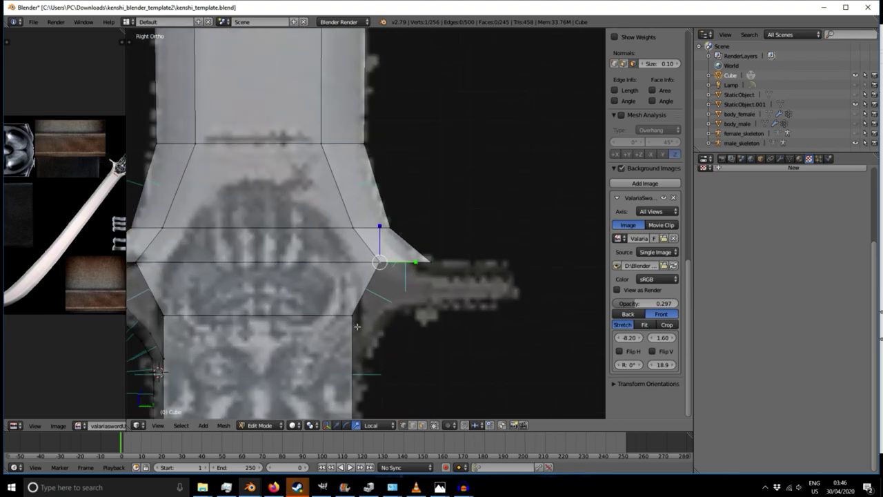
scroll(329, 308, "down", 3)
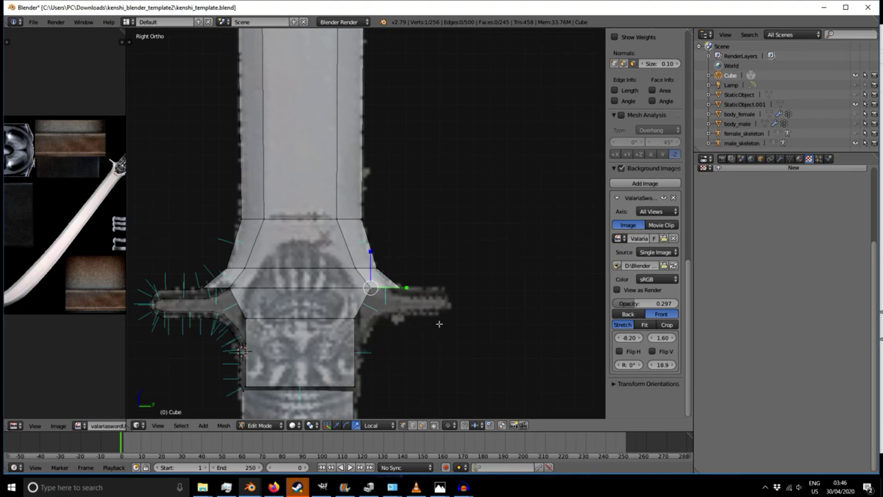
scroll(395, 292, "up", 2)
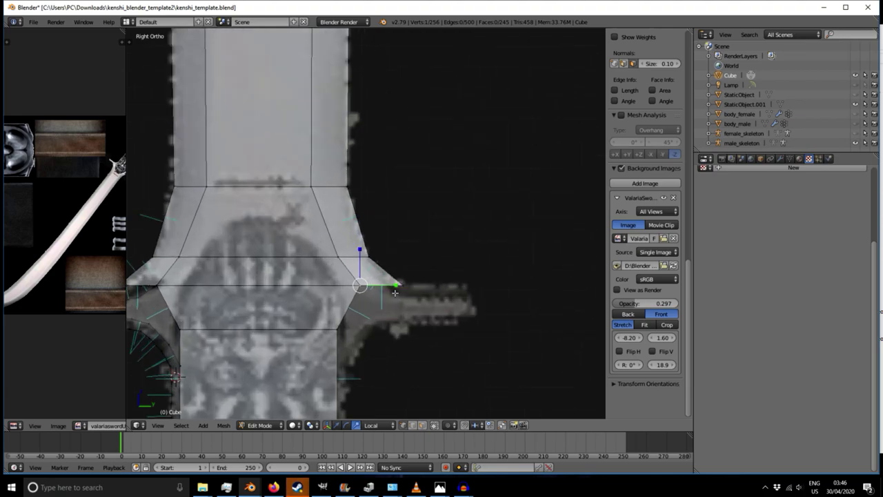
key("e")
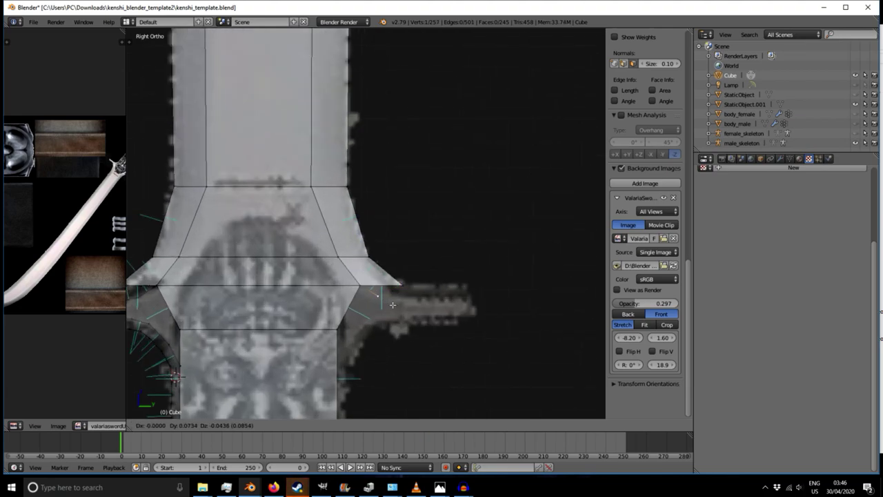
left_click(391, 305)
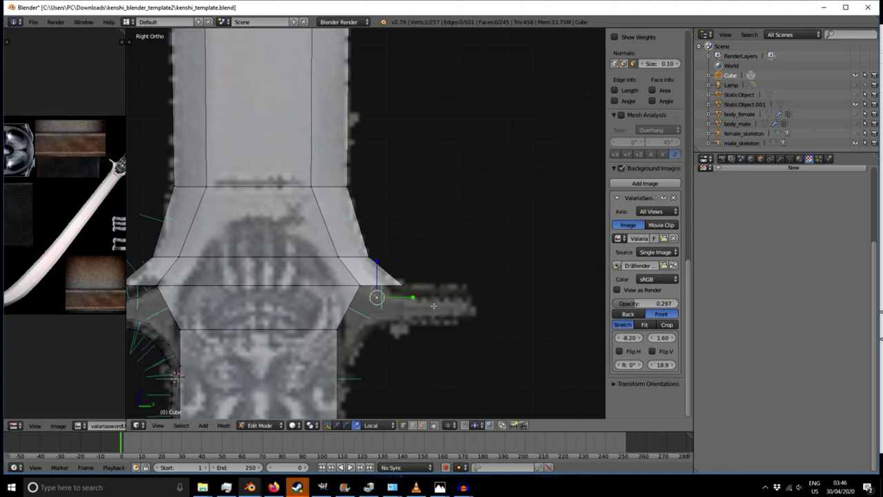
key("e")
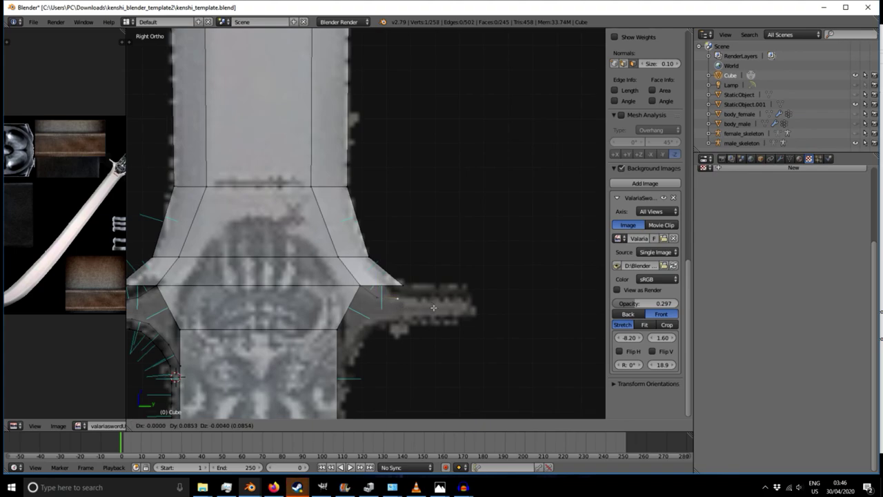
left_click(433, 309)
- Continue extruding the vertex along the upper side of the right crossguard arm to its tip
scroll(433, 309, "down", 3)
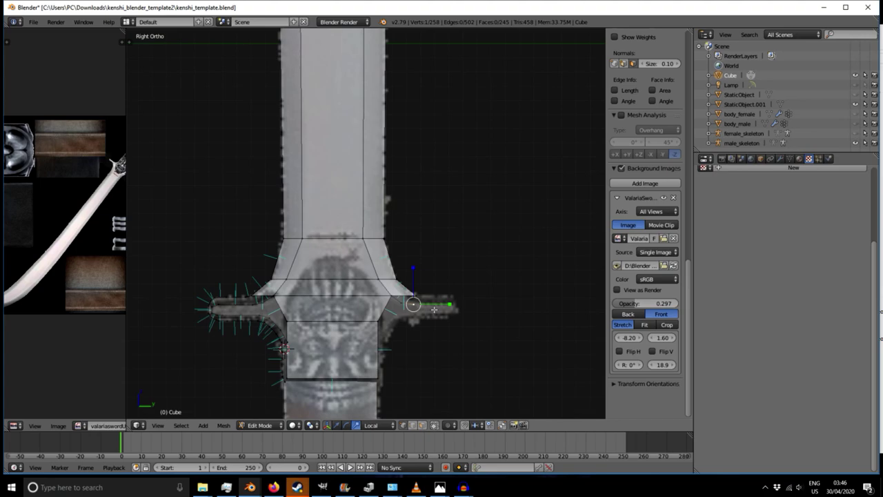
key("e")
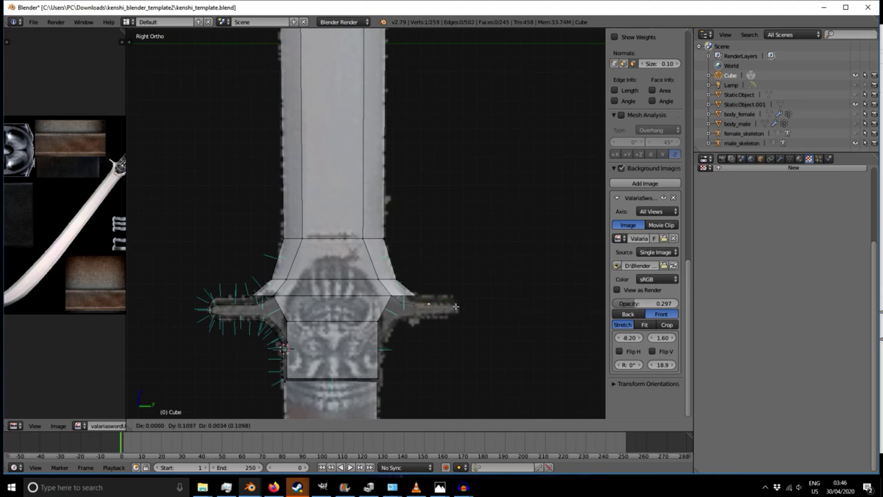
scroll(455, 307, "up", 3)
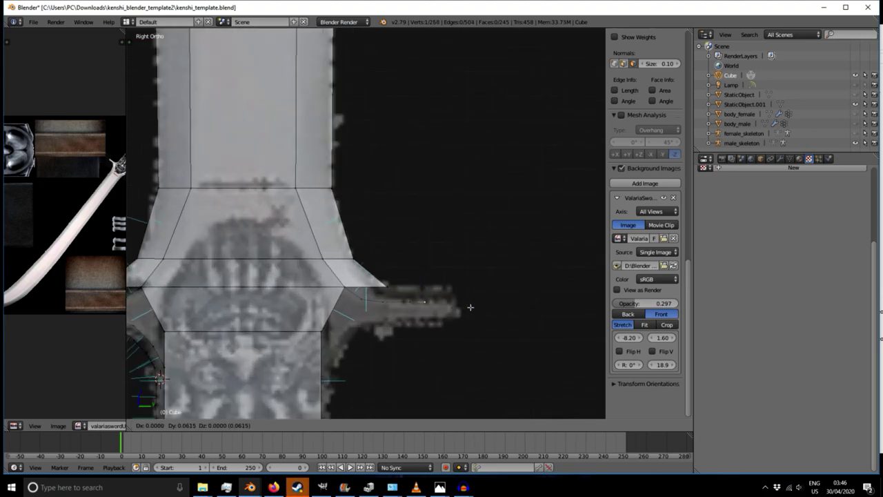
left_click(471, 307)
key("e")
left_click(492, 306)
- Extrude the vertex in three short segments around the tip of the right crossguard arm
key("e")
left_click(496, 312)
key("e")
left_click(497, 318)
key("e")
left_click(490, 322)
- Extrude the vertex back along the right arm's lower side and down its curve to the side of the lower block
key("e")
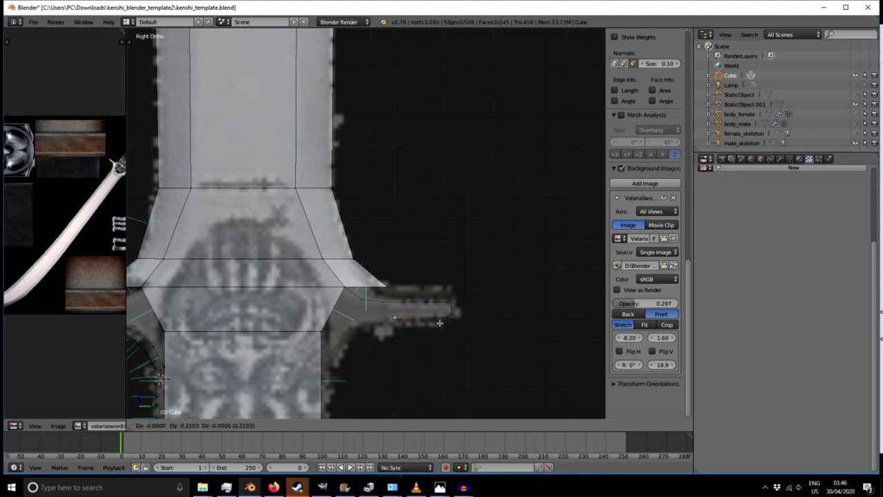
left_click(436, 324)
key("e")
left_click(411, 325)
key("e")
left_click(380, 338)
key("e")
left_click(368, 361)
middle_click_drag(362, 355, 433, 286, "shift")
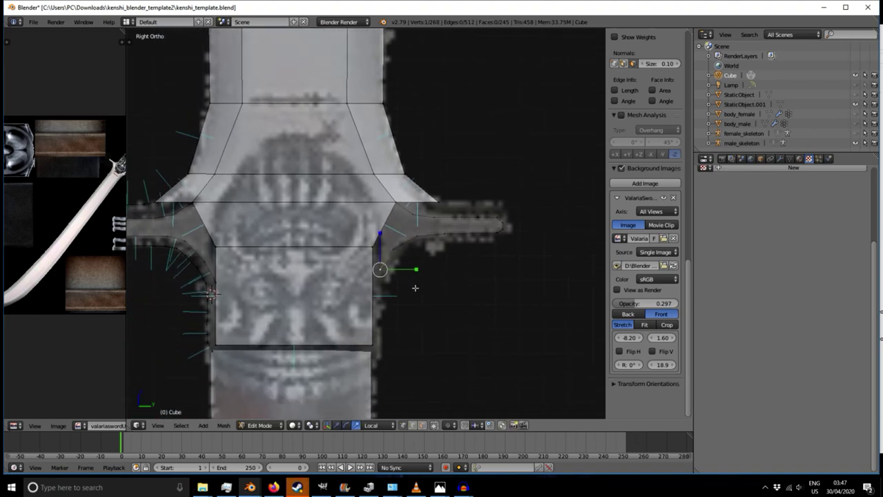
key("e")
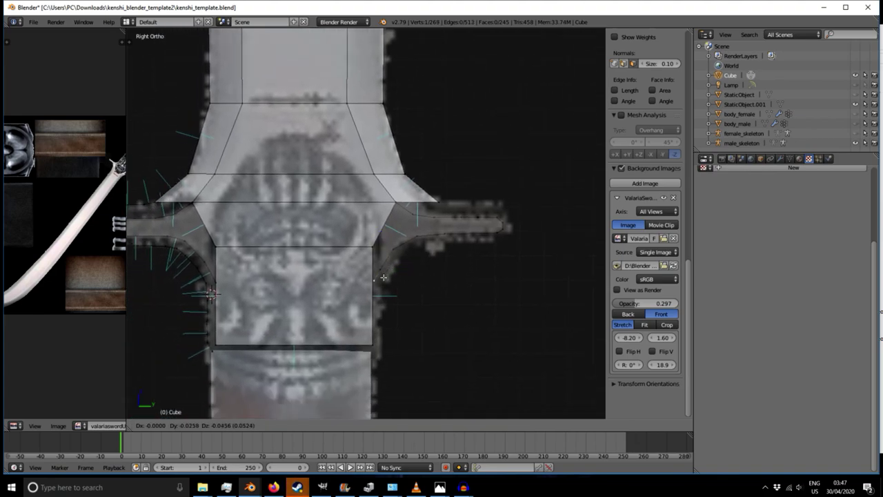
left_click(383, 285)
- Undo all the single-vertex extrusions around the right crossguard arm
mouse_move(384, 286)
middle_mouse_down()
mouse_move(394, 282)
mouse_move(279, 301)
mouse_move(296, 308)
mouse_move(389, 296)
mouse_move(363, 272)
mouse_move(310, 256)
mouse_move(373, 285)
middle_mouse_up()
key("ctrl+z")
key("ctrl+z")
key("ctrl+z")
key("ctrl+z")
key("ctrl+z")
key("ctrl+z")
key("ctrl+z")
key("ctrl+z")
key("ctrl+z")
key("ctrl+z")
key("ctrl+z")
key("ctrl+z")
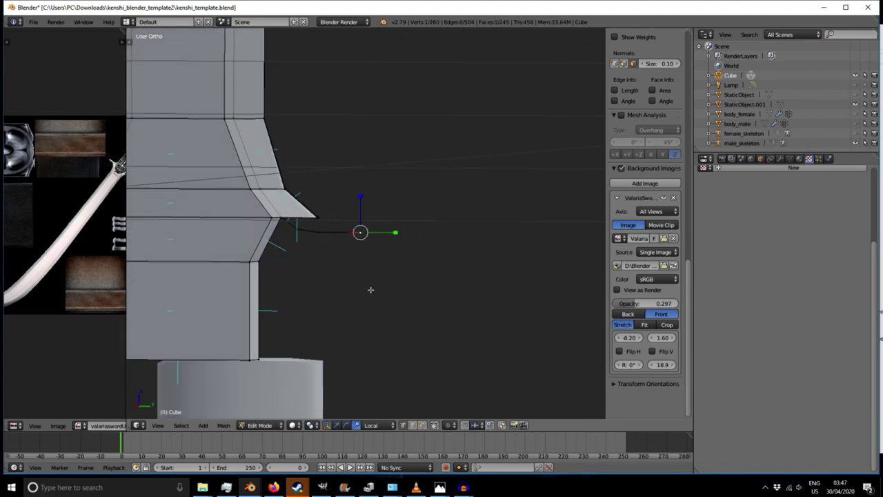
key("ctrl+z")
key("ctrl+z")
key("ctrl+z")
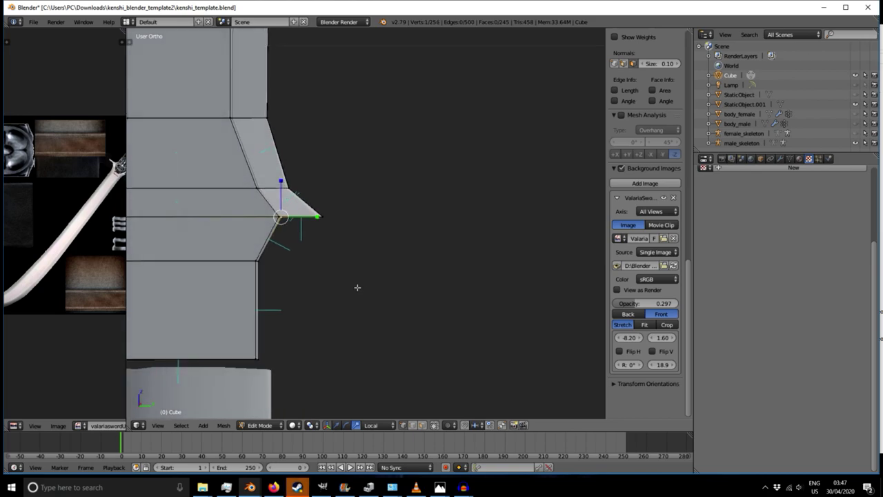
- Box-select the block's upper right edge and extrude it along the upper side of the reference's right crossguard arm to its end
key("b")
left_click_drag(275, 208, 286, 227)
key("KP_1")
key("KP_3")
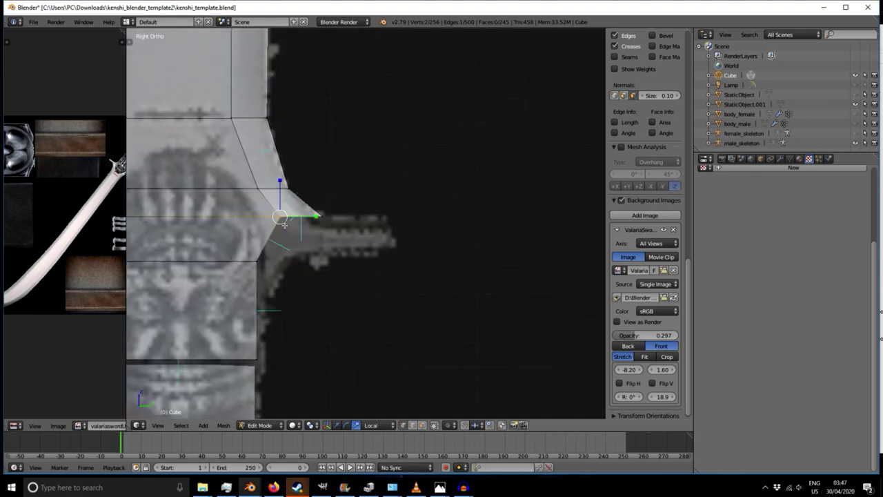
key("e")
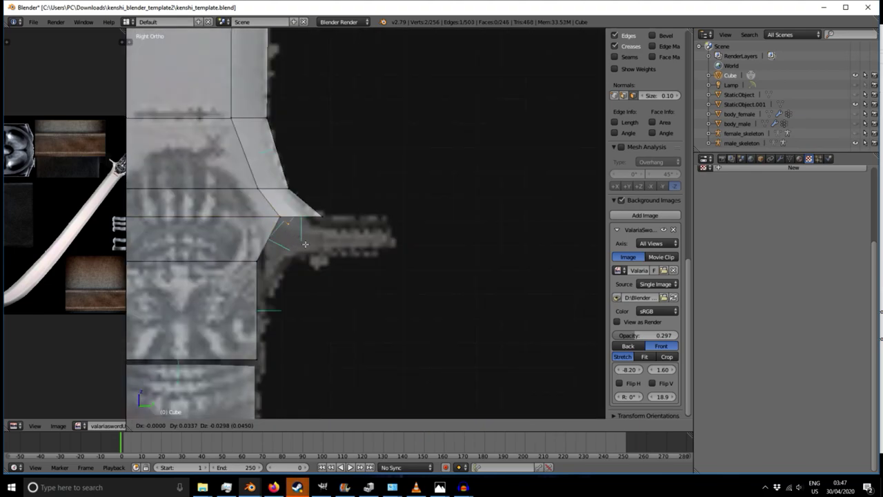
left_click(354, 248)
key("e")
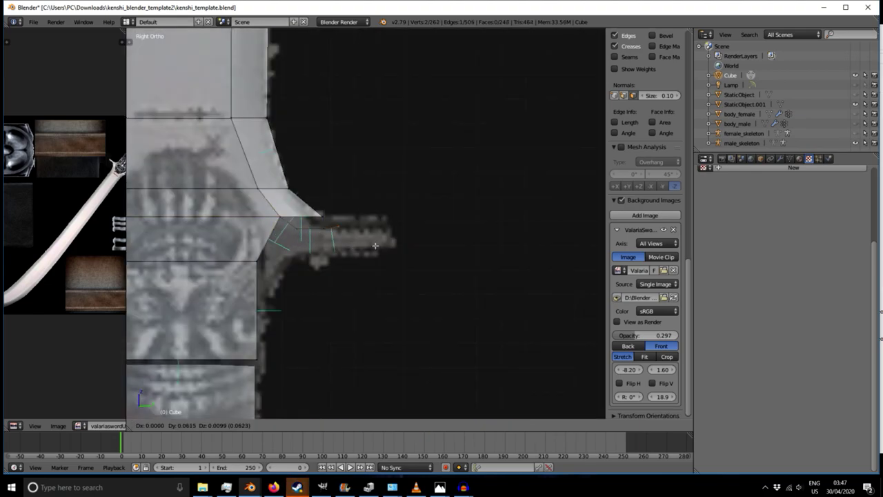
left_click(386, 249)
key("e")
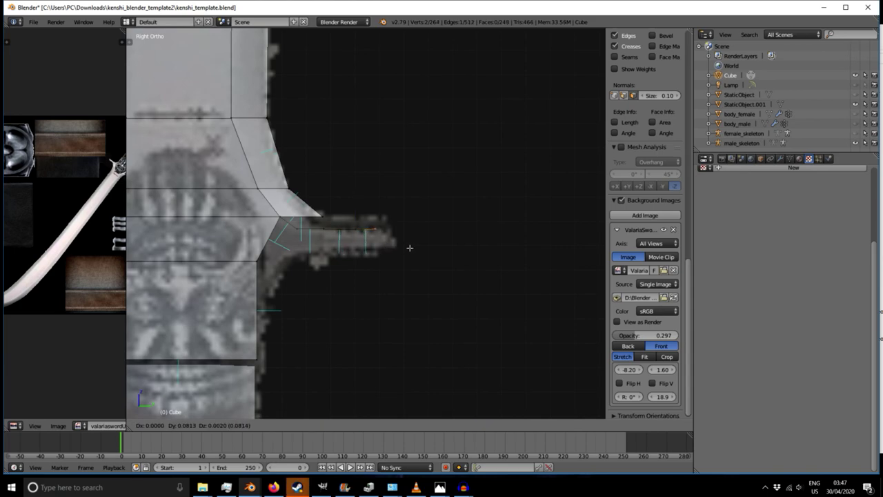
left_click(412, 250)
- Extrude the edge in short segments around the tip of the right crossguard arm onto its lower side
key("e")
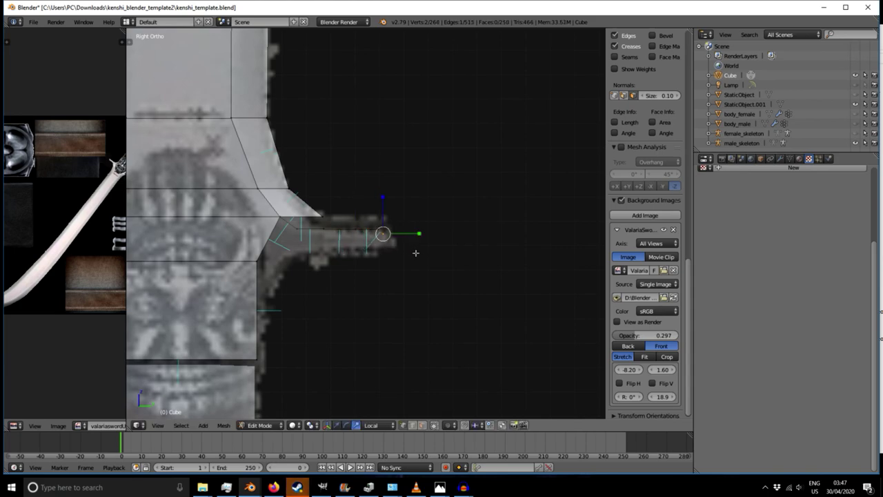
left_click(415, 266)
key("e")
left_click(412, 271)
key("e")
left_click(389, 271)
- Continue extruding the edge along the right arm's lower side and down its curve until it meets the lower block's side
key("e")
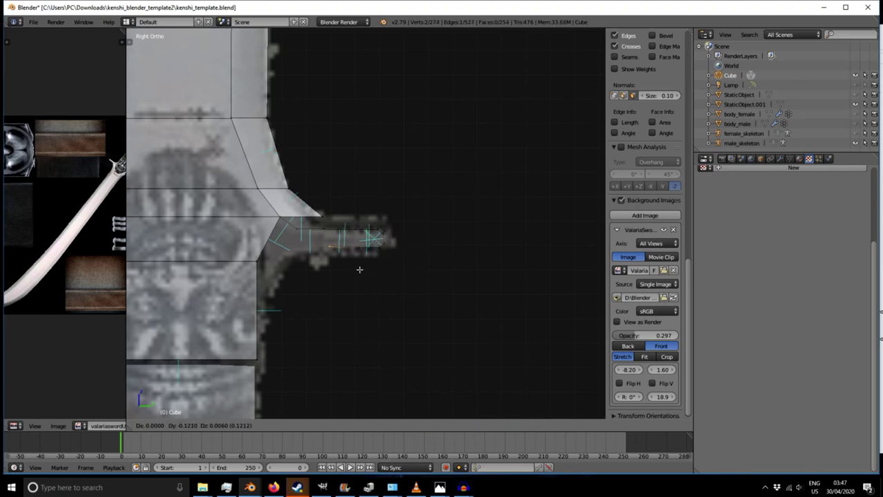
left_click(352, 270)
key("e")
left_click(333, 274)
key("e")
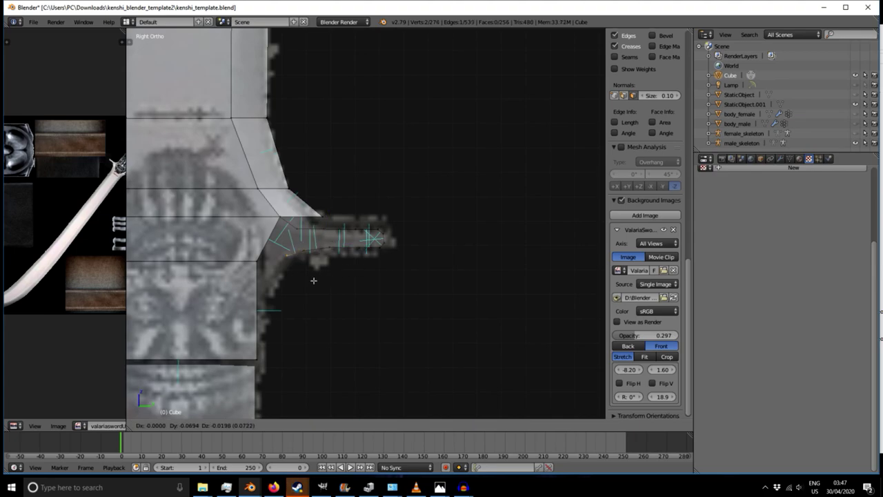
left_click(312, 282)
key("e")
left_click(303, 293)
key("e")
left_click(290, 323)
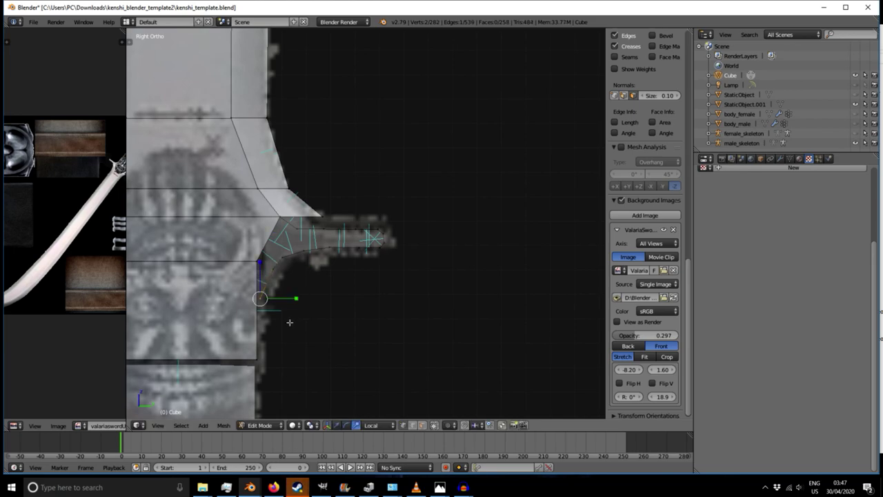
- Extrude the inner outline's edge one more segment down along the lower block's side below the right crossguard arm
key("e")
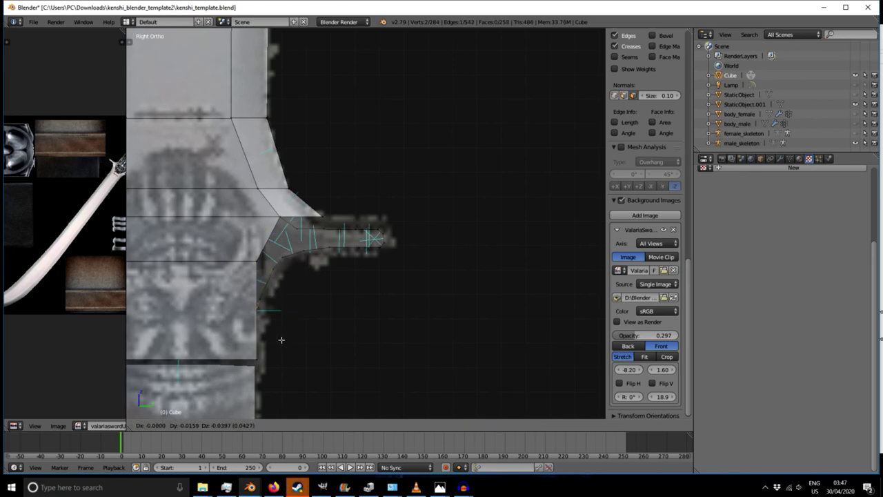
left_click(281, 339)
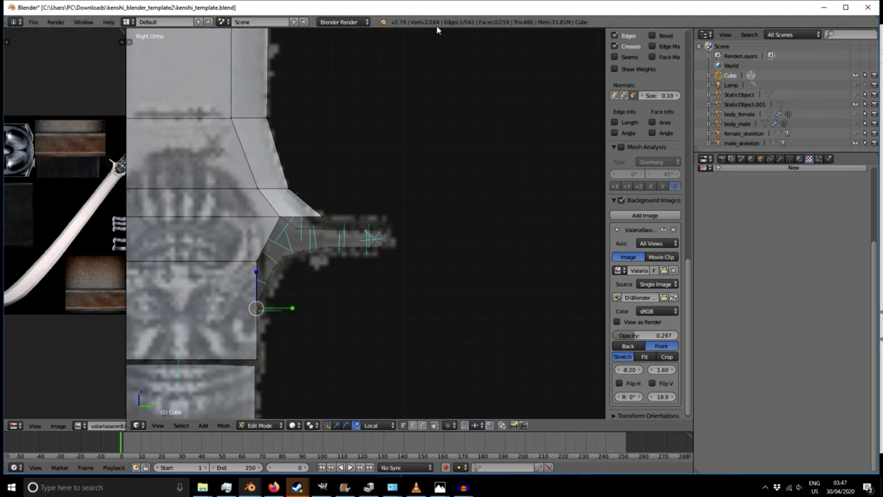
- Examine the sword and both crossguard outlines from several angles, from the full length down to the guard
scroll(274, 219, "down", 10)
scroll(269, 217, "down", 5)
middle_click_drag(331, 114, 354, 215, "shift")
middle_click_drag(249, 217, 263, 248)
key("KP_3")
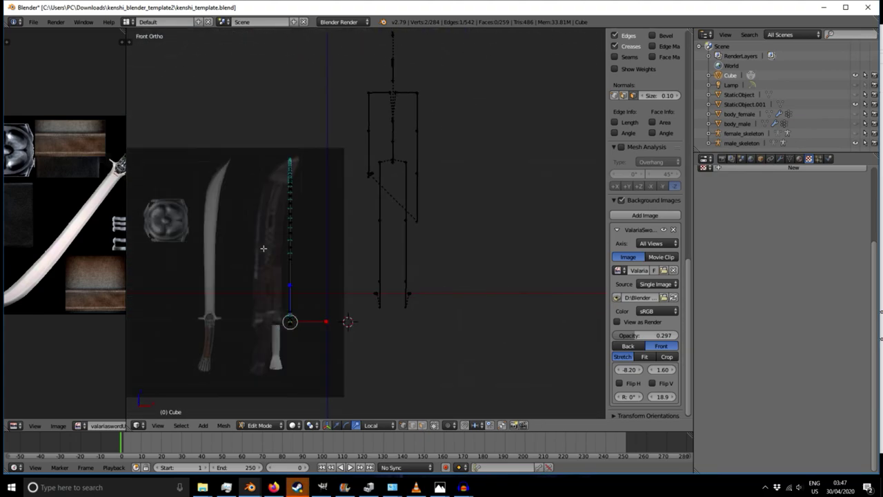
scroll(312, 304, "up", 6)
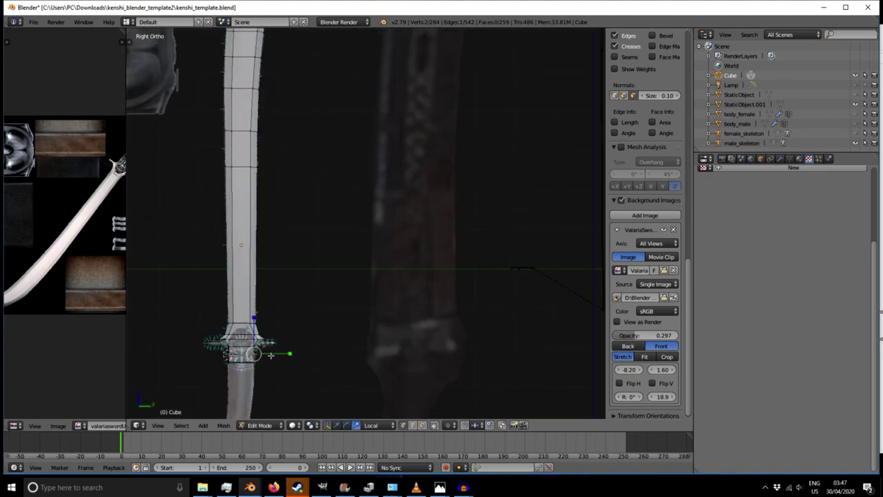
middle_click_drag(271, 356, 344, 199, "shift")
middle_click_drag(286, 222, 367, 214)
scroll(360, 180, "up", 4)
scroll(366, 214, "up", 3)
middle_click_drag(404, 315, 266, 209)
key("KP_1")
key("KP_3")
scroll(292, 168, "up", 4)
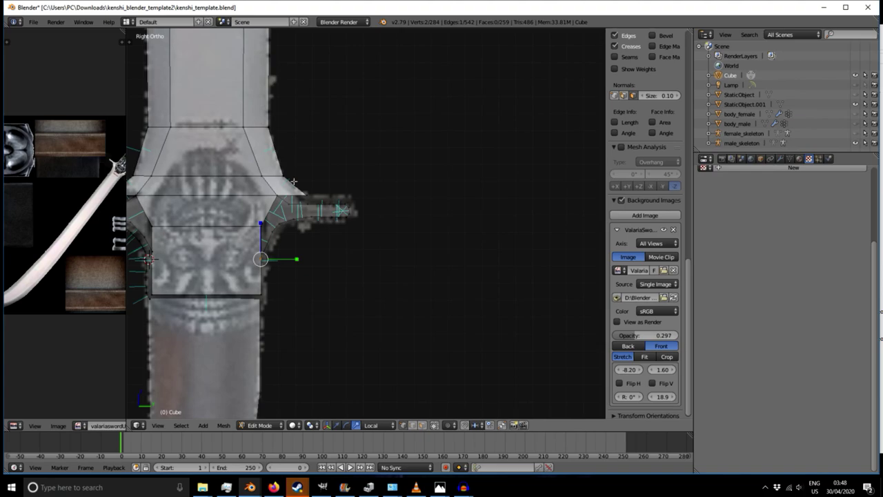
- Select the right end edge of the flared guard block and extrude it in three segments along the arm's upper side
right_click(313, 197)
right_click(329, 210, "shift")
right_click(329, 210, "shift")
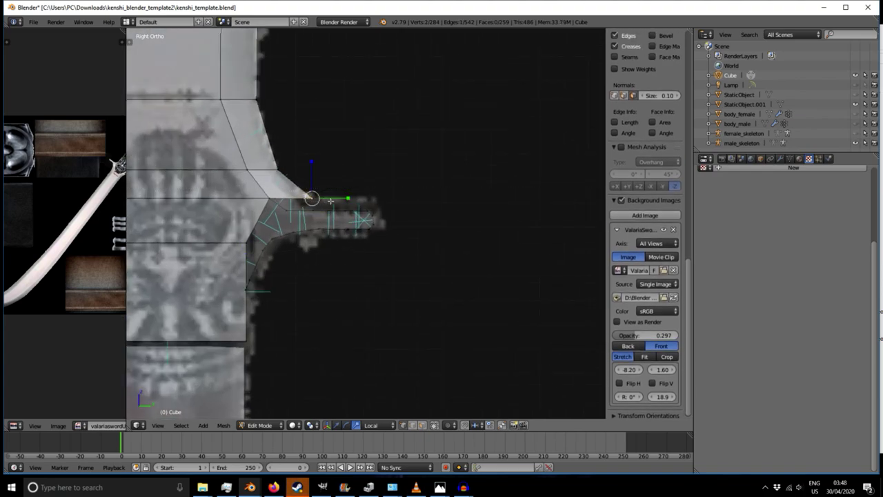
key("e")
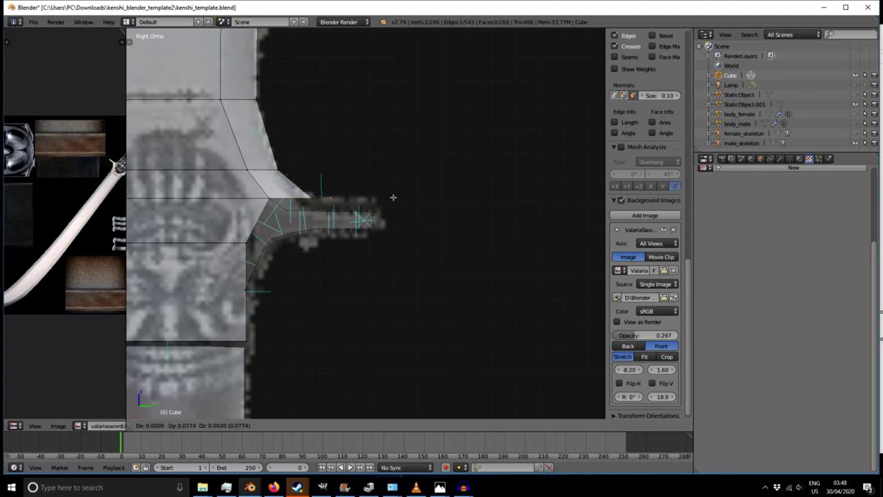
left_click(395, 198)
key("e")
left_click(420, 198)
key("e")
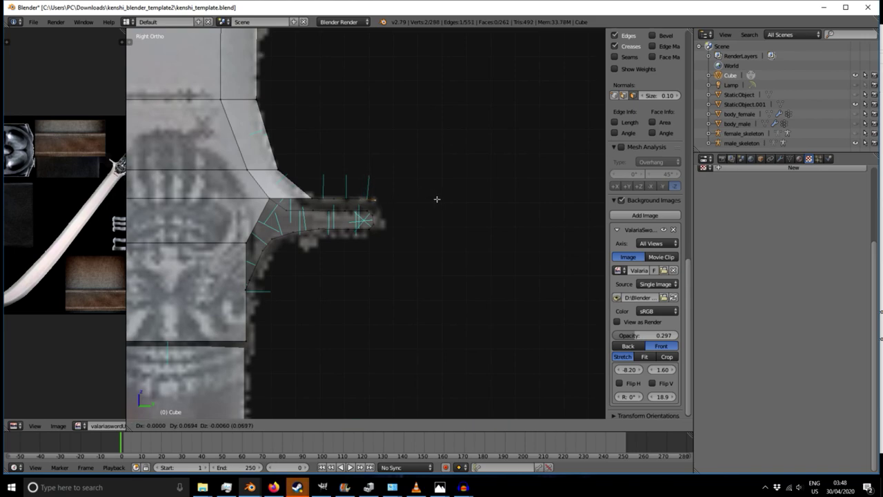
left_click(436, 200)
- Extrude the outer edge in three short segments around the rounded tip of the right crossguard arm
key("e")
left_click(441, 212)
key("e")
left_click(442, 223)
key("e")
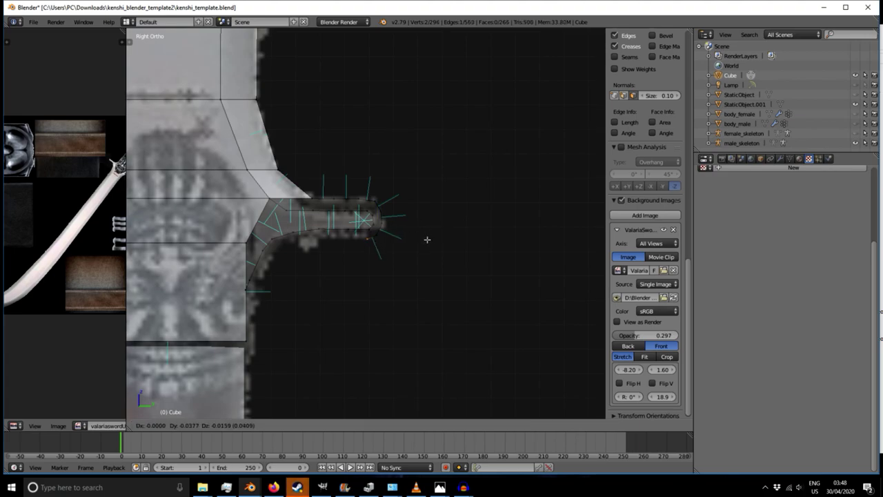
left_click(424, 239)
- Extrude the outer edge in three segments back along the underside of the right crossguard arm
key("e")
left_click(408, 235)
key("e")
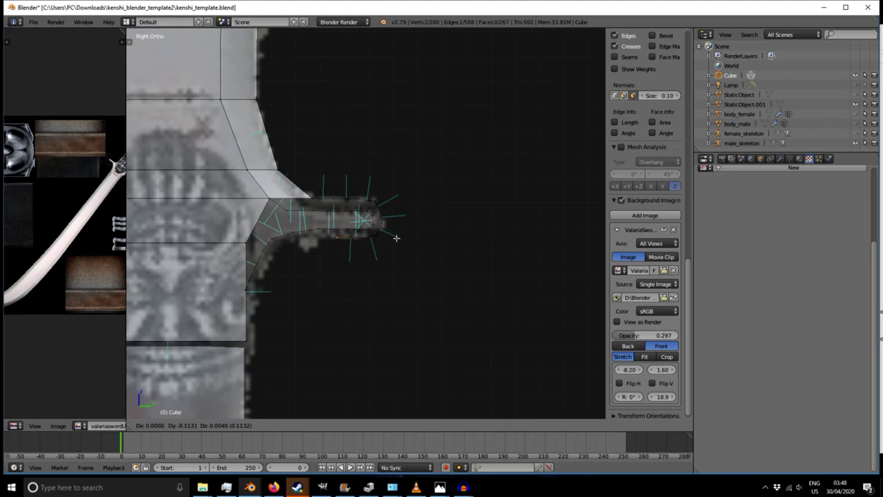
left_click(395, 239)
key("e")
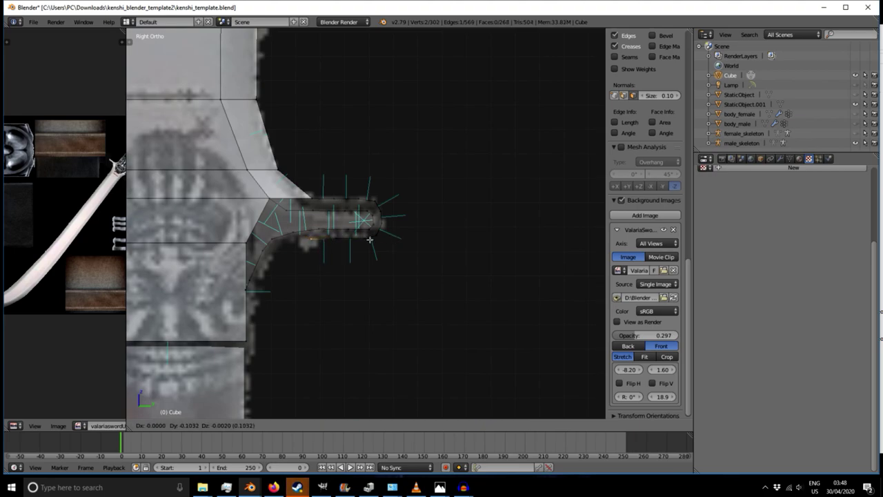
left_click(369, 240)
- Extrude the outer edge down the right arm's lower curve and along the lower block's side
key("e")
left_click(339, 245)
key("e")
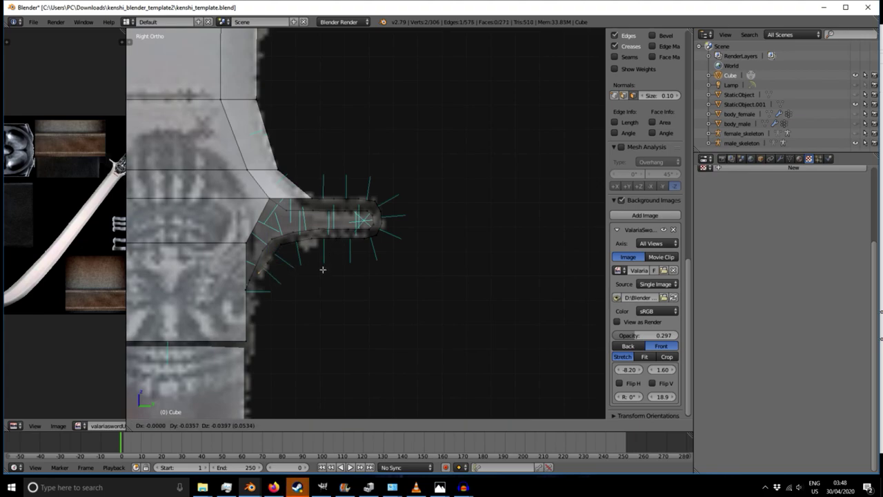
left_click(319, 286)
key("e")
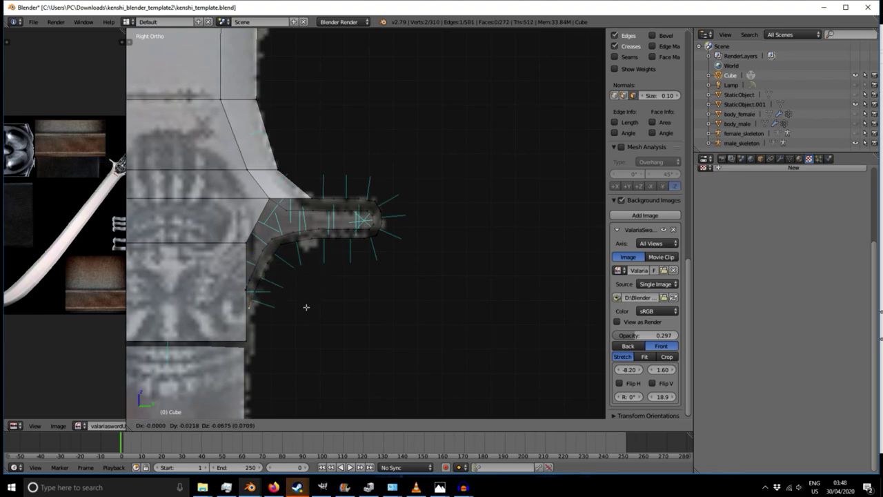
left_click(303, 316)
- Fill the first triangular faces between the inner and outer outlines where the left crossguard arm's upper side meets the block
scroll(304, 316, "down", 4)
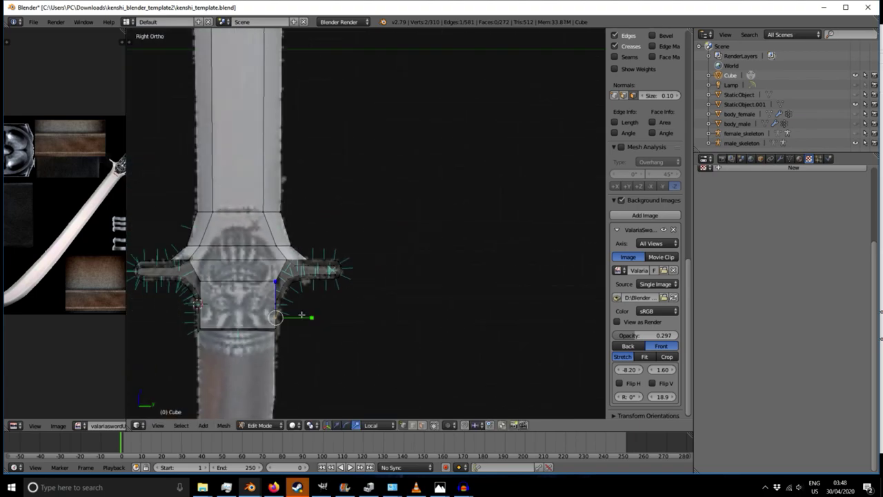
middle_click_drag(298, 316, 309, 331)
middle_click_drag(366, 329, 207, 292)
scroll(265, 280, "up", 5)
right_click(271, 235)
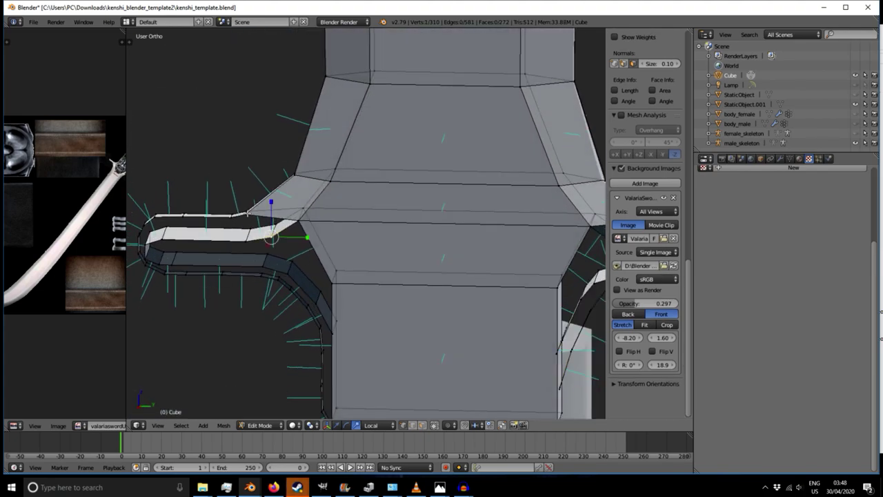
right_click(293, 217, "shift")
right_click(255, 231)
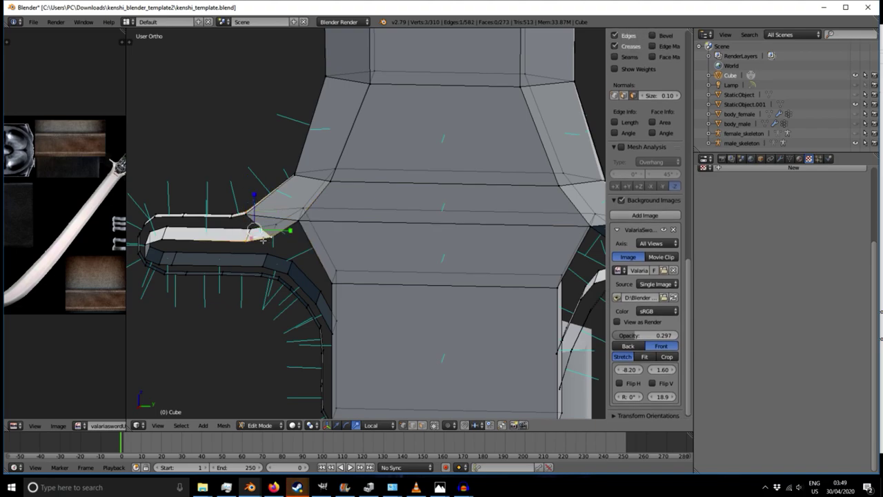
right_click(245, 215)
right_click(269, 238, "shift")
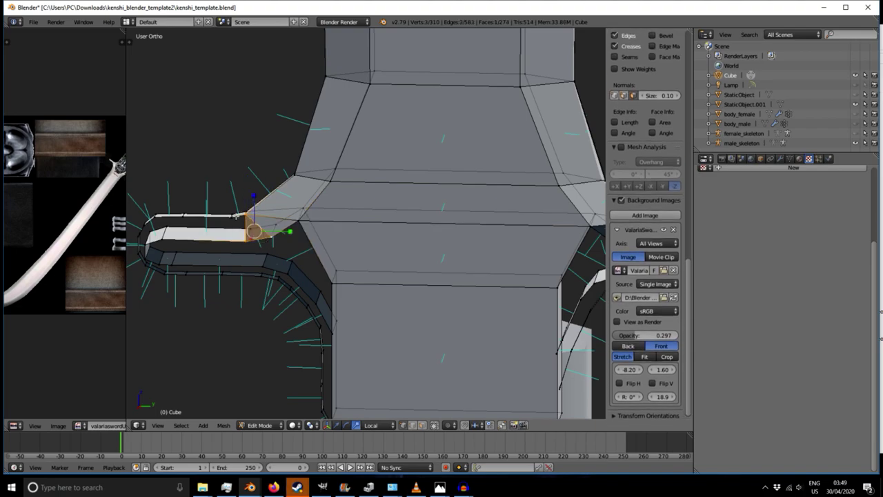
- Fill the next triangular faces along the left arm's upper side, spanning the long inner edge
right_click(237, 216)
right_click(238, 233)
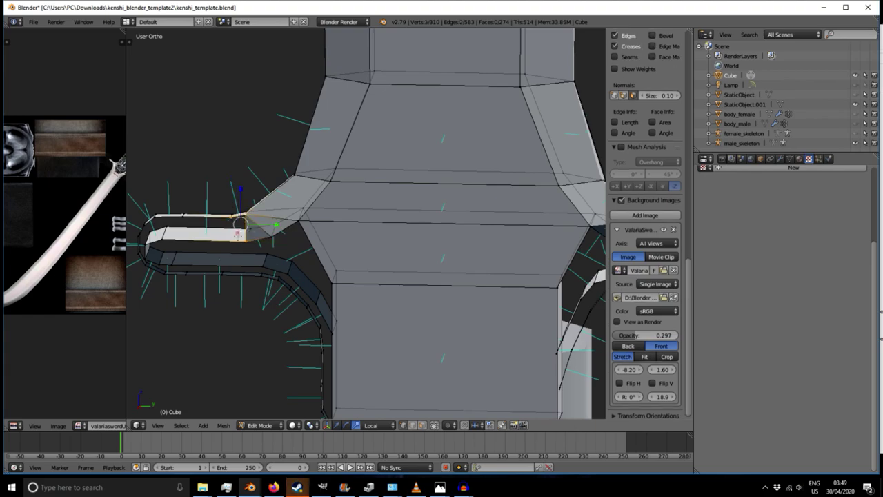
middle_click_drag(200, 264, 255, 280, "shift")
right_click(236, 257)
middle_click_drag(169, 268, 276, 245)
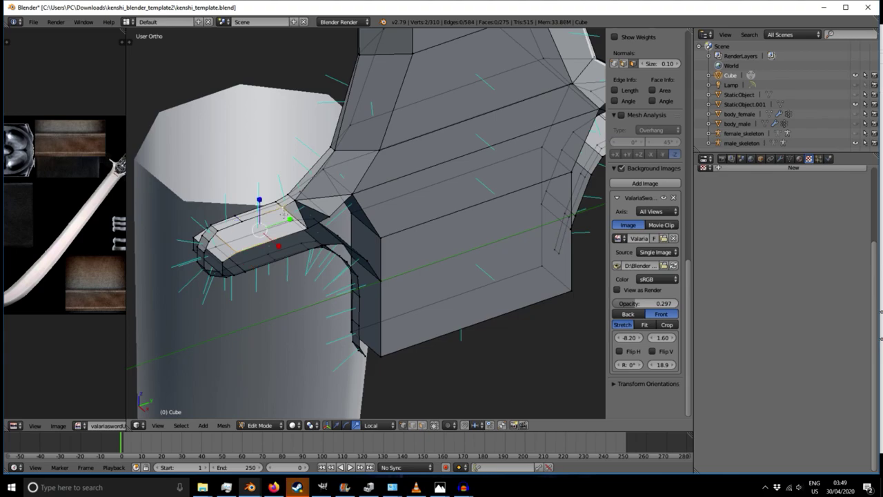
middle_click_drag(282, 210, 310, 225)
middle_click_drag(308, 255, 225, 207)
scroll(224, 207, "up", 4)
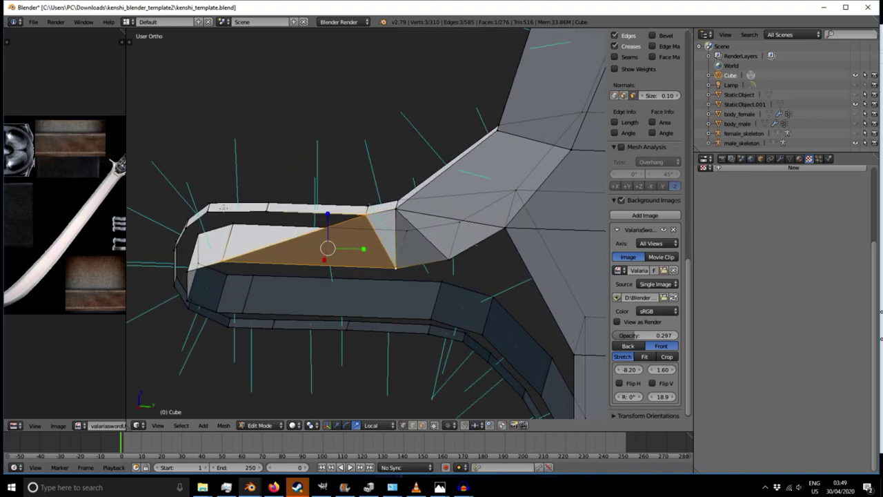
- Fill triangular faces between the outlines on the outer half of the left arm's upper side, up to the tip's corner
middle_click_drag(224, 266, 233, 270)
right_click(235, 271)
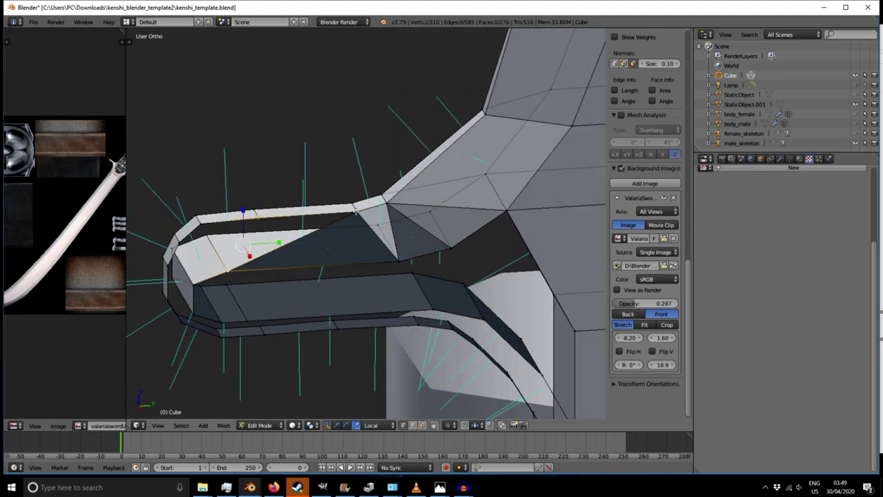
right_click(358, 213, "shift")
middle_click_drag(341, 222, 304, 234)
right_click(209, 209)
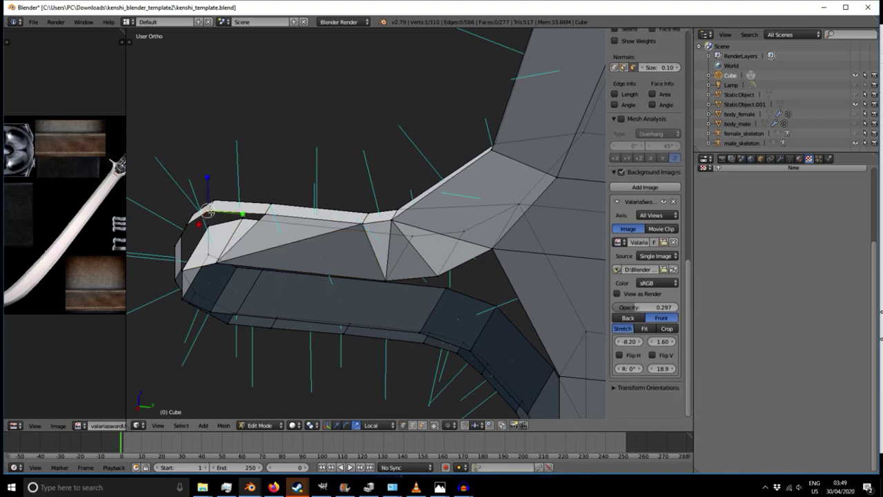
right_click(218, 259, "shift")
right_click(268, 209, "shift")
key("f")
middle_click_drag(262, 221, 330, 233)
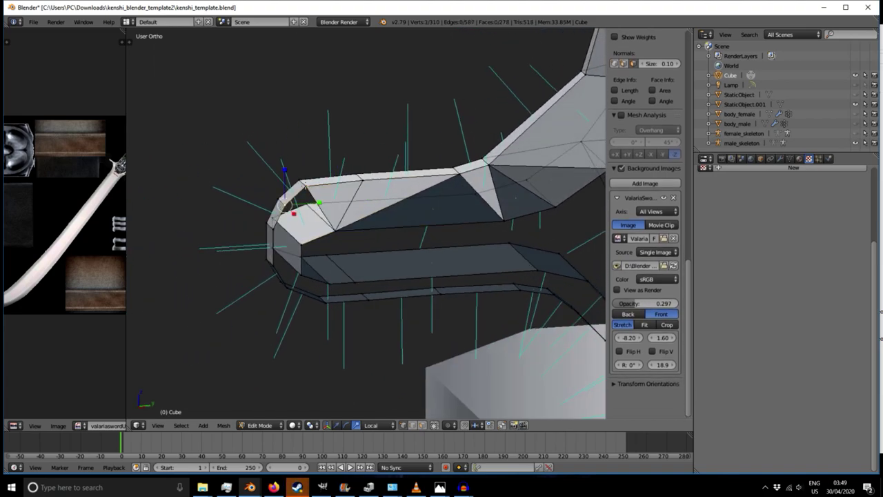
- Fill triangular faces around the upper corner of the left arm's tip
middle_click_drag(288, 263, 287, 205)
right_click(285, 206)
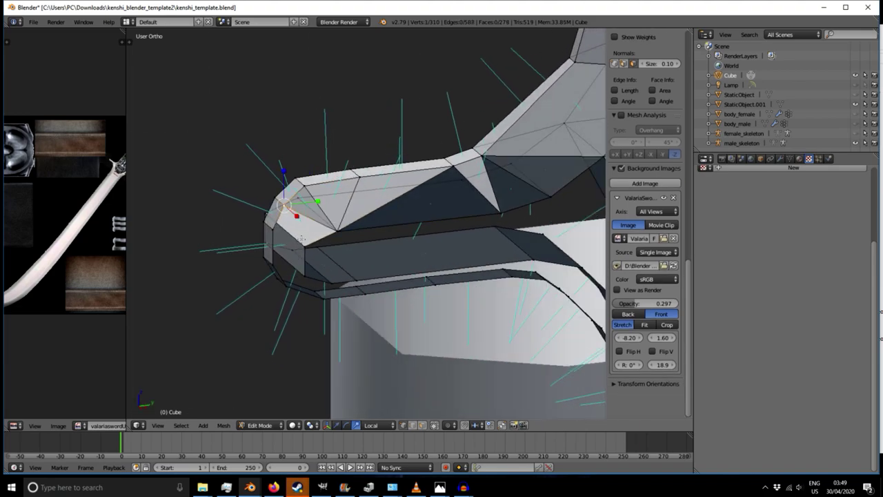
right_click(329, 231, "shift")
key("f")
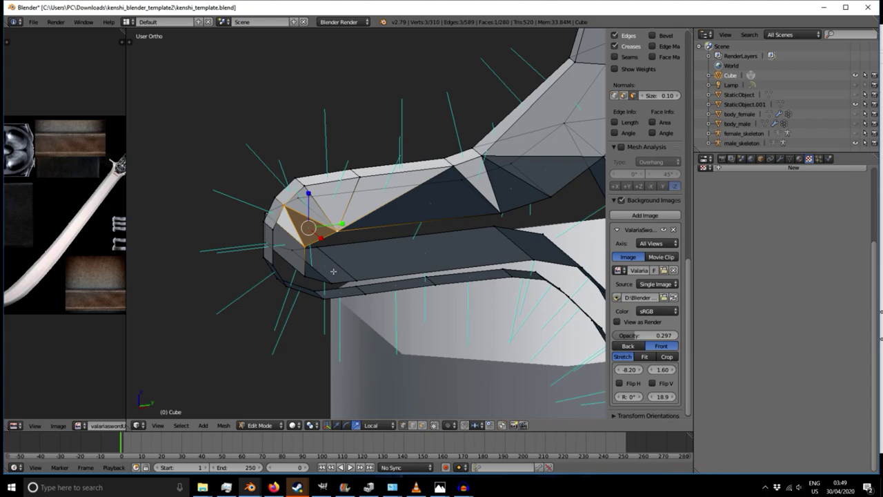
right_click(285, 205)
right_click(274, 228, "shift")
right_click(304, 246, "shift")
key("f")
- Fill the triangular faces across the end of the left arm's tip, between the inner vertical edge and the outer outline
middle_click_drag(292, 270, 349, 163)
right_click(309, 214)
right_click(309, 179, "shift")
right_click(343, 189, "shift")
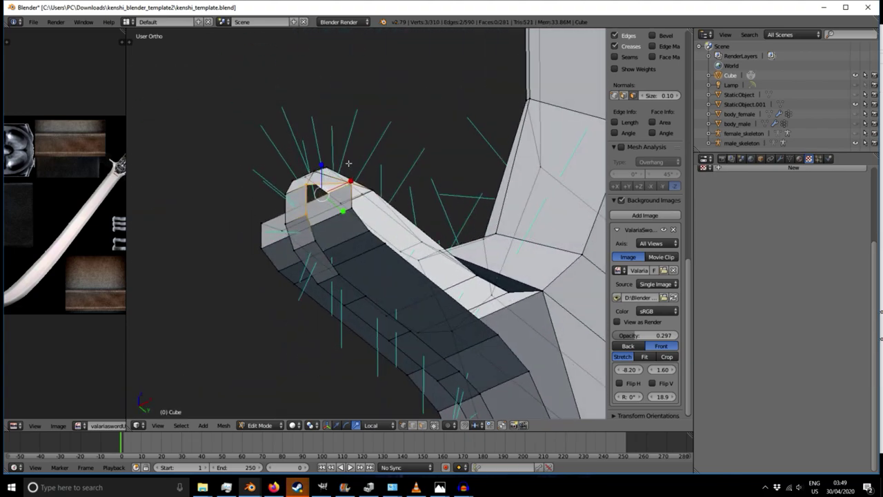
middle_click_drag(325, 201, 322, 243)
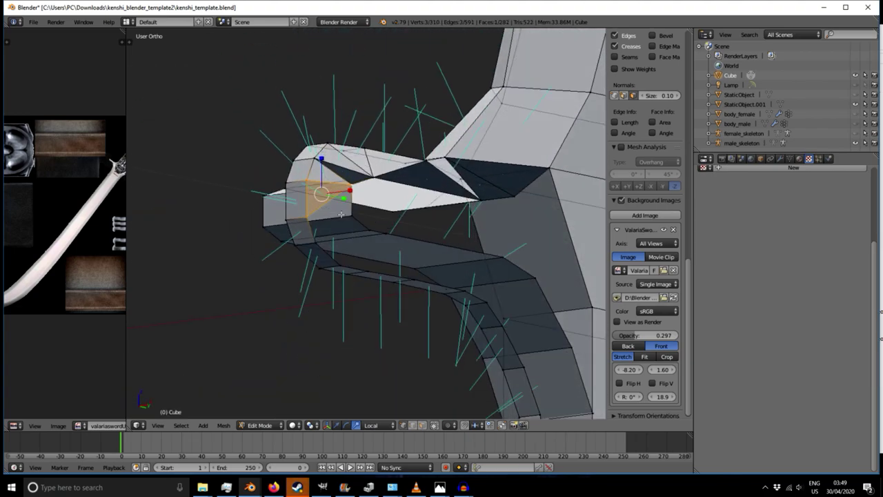
middle_click_drag(341, 214, 341, 237)
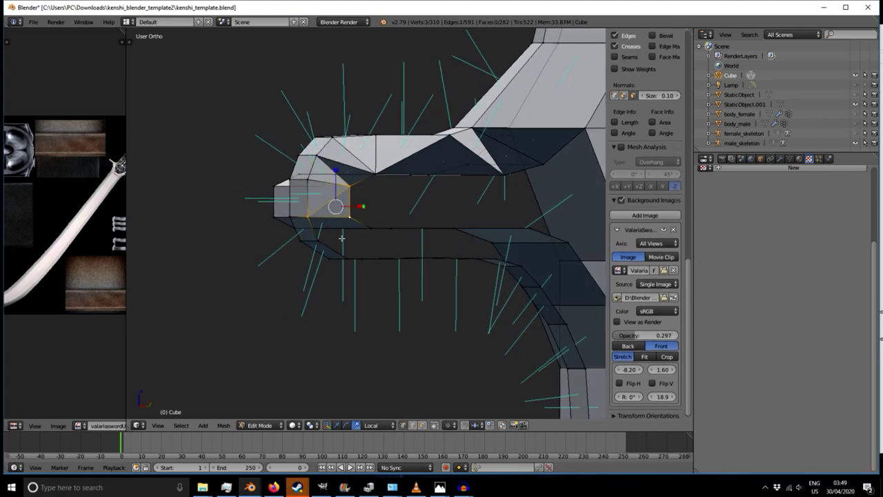
key("f")
- Fill triangular faces around the lower corner of the left arm's tip
middle_click_drag(338, 244, 358, 241)
right_click(310, 223)
right_click(324, 248, "shift")
right_click(351, 215, "shift")
key("f")
right_click(320, 246)
right_click(353, 216, "shift")
right_click(371, 237, "shift")
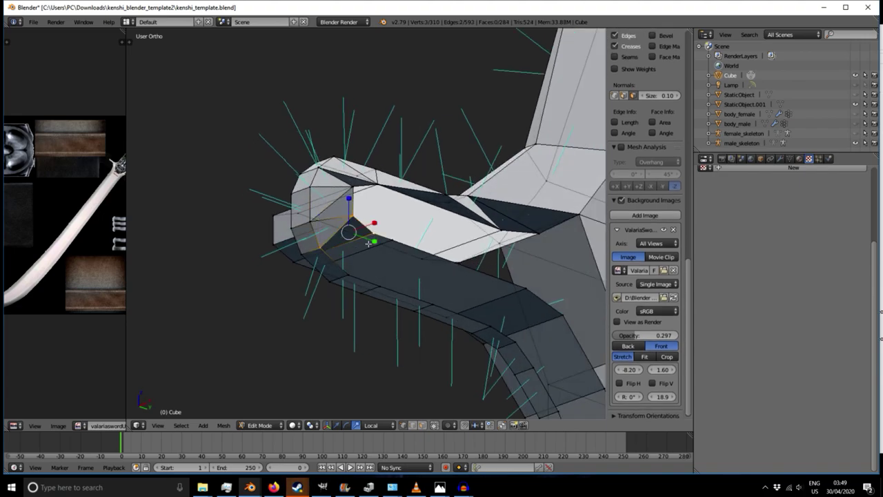
key("f")
- Fill another triangular face between the outlines where the left arm's tip turns into its lower side
middle_click_drag(429, 285, 335, 264)
right_click(333, 256)
right_click(346, 259)
right_click(372, 230, "shift")
right_click(382, 278, "shift")
key("f")
- Fill the next triangular faces between the inner and outer outlines at the outer end of the left arm's lower side
middle_click_drag(455, 283, 273, 284)
right_click(238, 230)
middle_click_drag(241, 230, 277, 229)
right_click(256, 231, "shift")
middle_click_drag(304, 272, 314, 288)
right_click(225, 271, "shift")
key("f")
right_click(250, 230)
right_click(277, 269, "shift")
right_click(251, 273, "shift")
key("f")
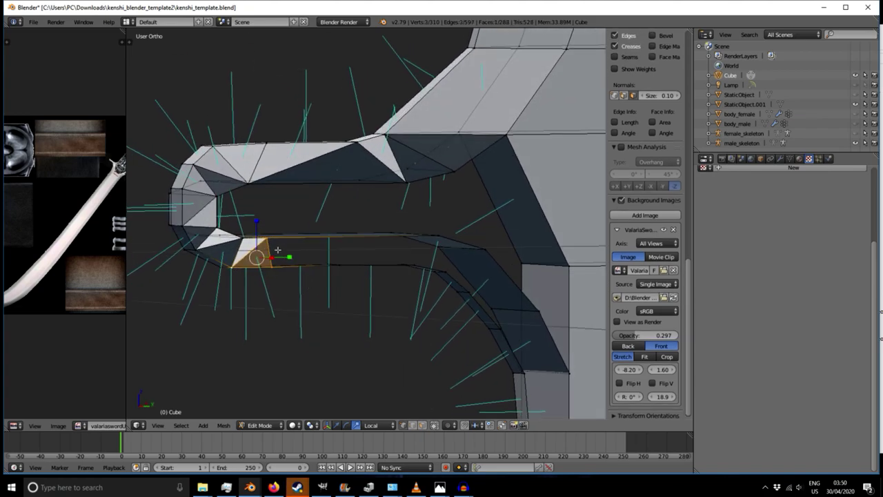
- Subdivide the two long edges of the inner strip on the left arm's lower side
right_click(280, 252)
middle_click_drag(299, 249, 348, 274)
right_click(452, 226, "shift")
key("w")
left_click(413, 228)
right_click(245, 201)
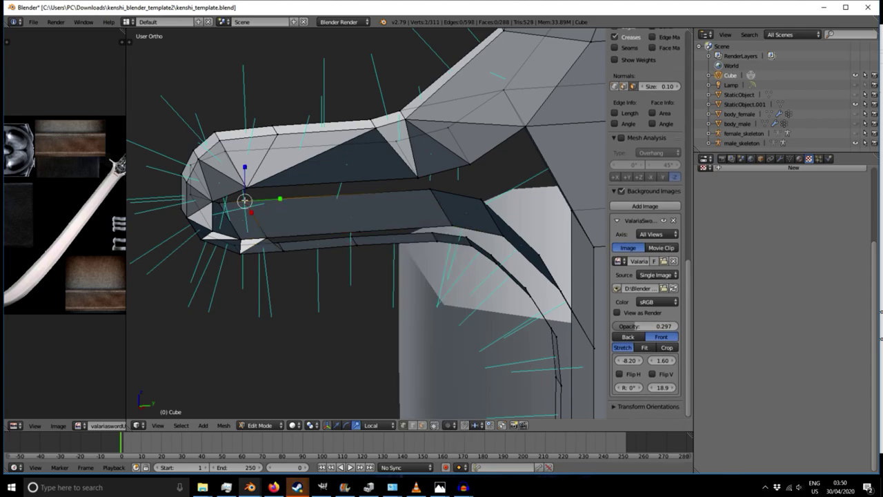
right_click(423, 192, "shift")
key("w")
left_click(365, 208)
- Fill two triangular faces joining the subdivided inner edge's new midpoint to the outer outline on the left arm's lower side
mouse_move(366, 209)
middle_mouse_down()
mouse_move(363, 235)
mouse_move(359, 223)
mouse_move(344, 221)
mouse_move(361, 199)
mouse_move(359, 215)
middle_mouse_up()
right_click(256, 194)
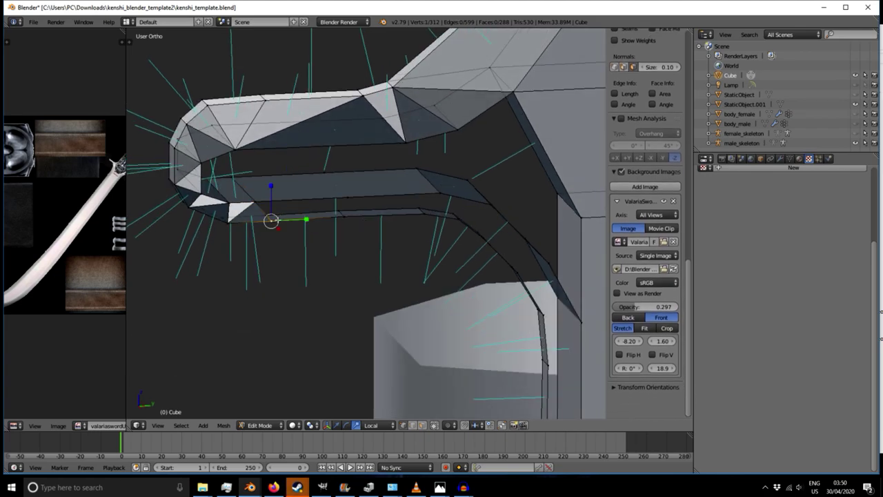
right_click(347, 199, "shift")
key("f")
middle_click_drag(347, 199, 253, 273)
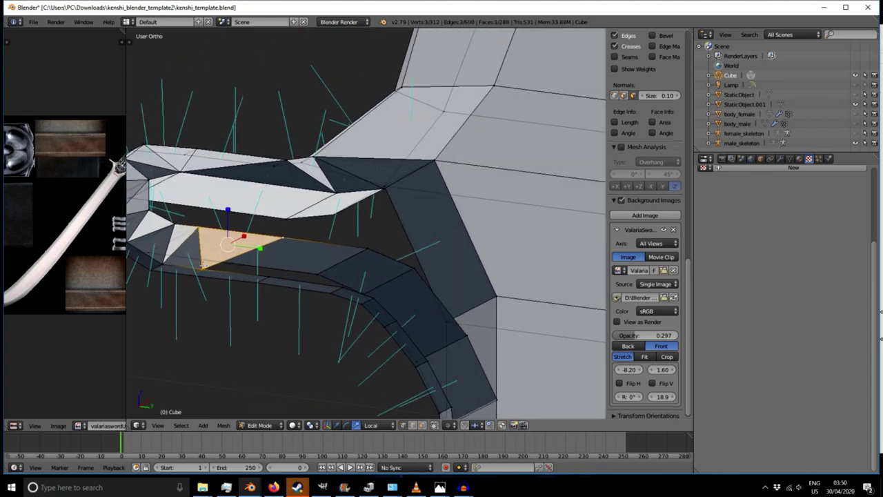
right_click(254, 272)
right_click(261, 275, "shift")
right_click(273, 274)
right_click(209, 269, "shift")
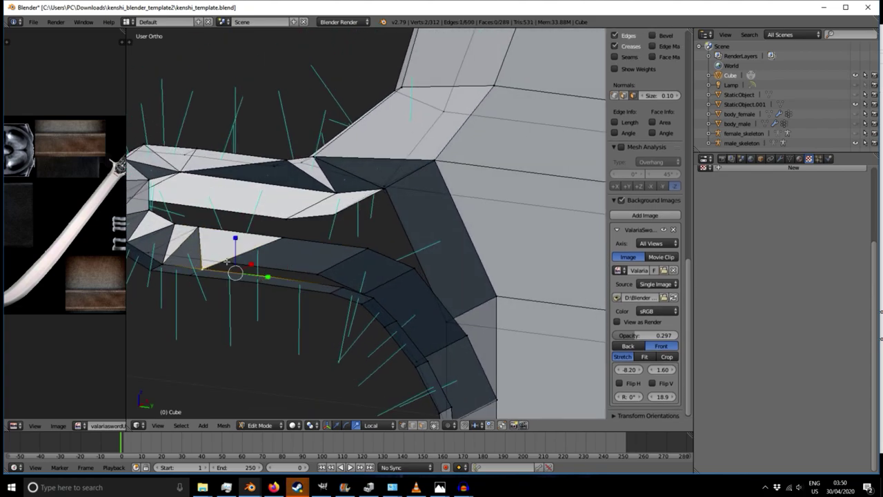
right_click(281, 237, "shift")
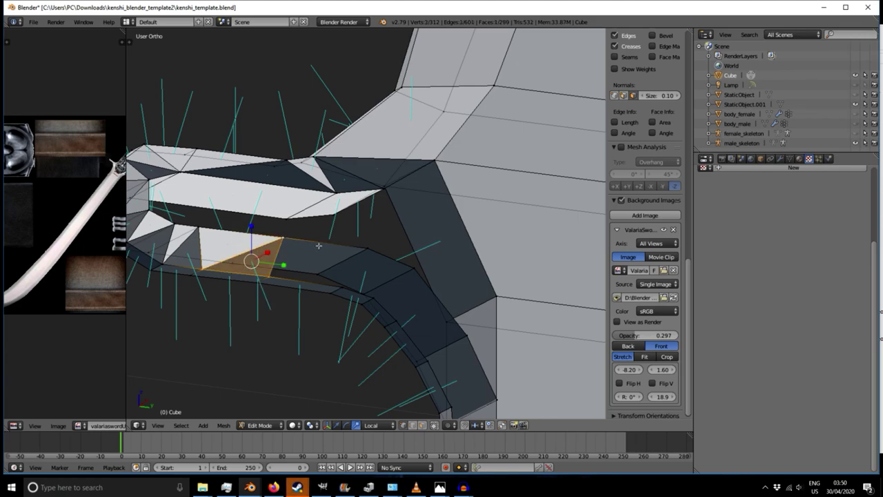
- Fill two triangular faces between the outlines along the inner half of the left arm's lower side
middle_click_drag(309, 243, 315, 252)
key("j")
right_click(370, 239, "shift")
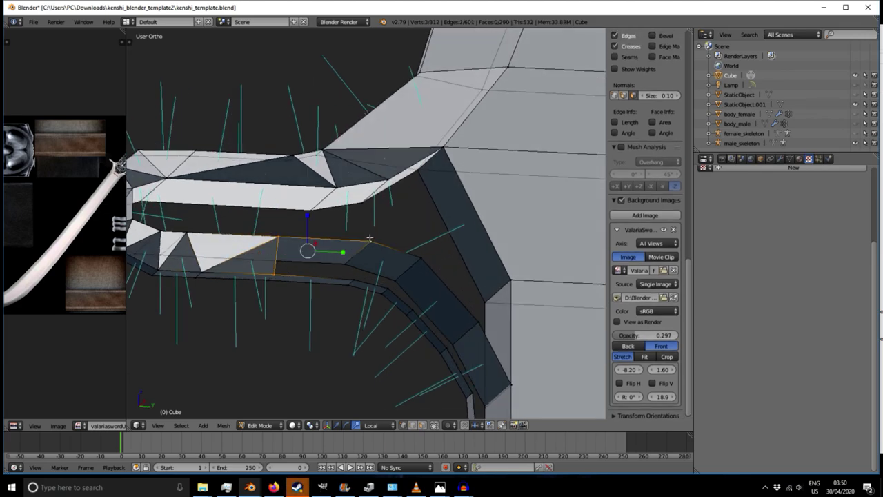
key("f")
middle_click_drag(342, 263, 259, 258, "shift")
right_click(289, 235)
right_click(272, 273, "shift")
right_click(194, 267, "shift")
key("f")
- Fill a triangular face where the left arm's lower side starts bending down toward the hilt
right_click(288, 236)
right_click(340, 252, "shift")
right_click(270, 271, "shift")
key("f")
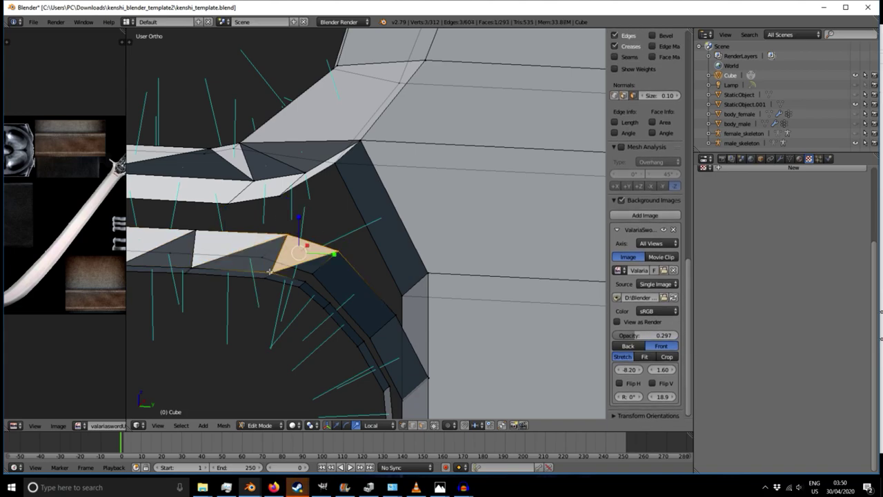
- Fill the next three triangular faces between the inner and outer outlines along the bend below the left arm
scroll(270, 271, "down", 4)
scroll(270, 272, "down", 17)
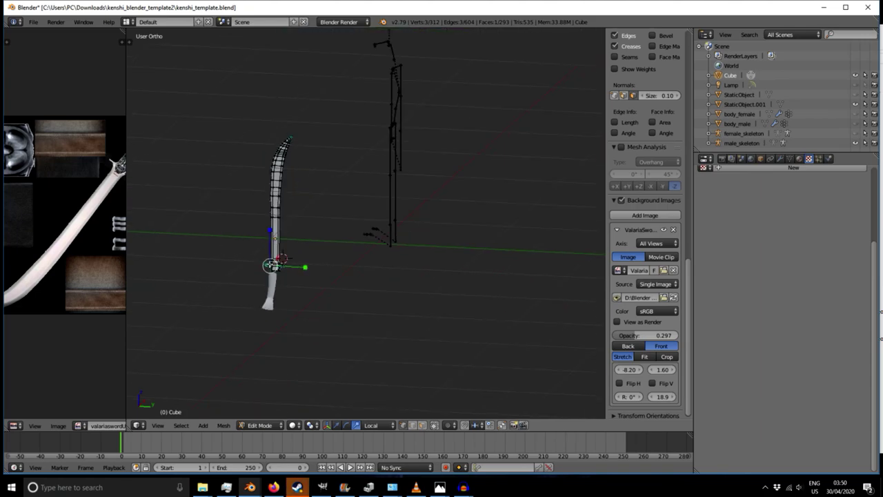
key("KP_3")
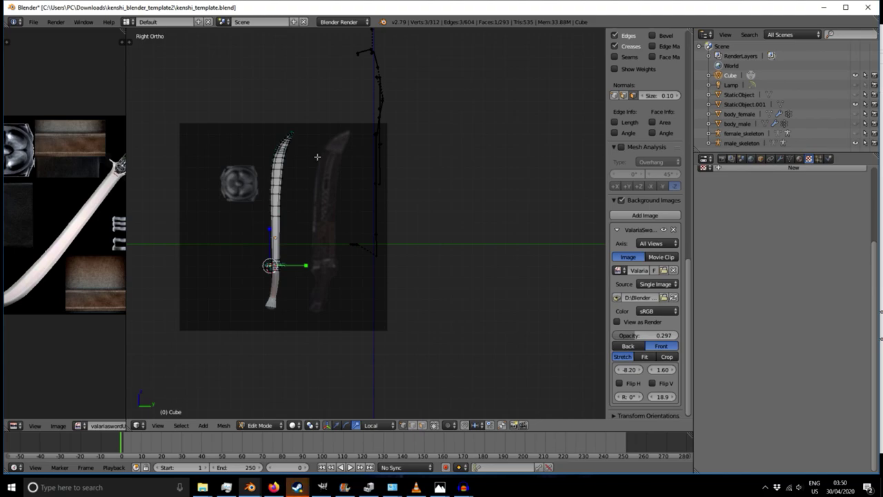
scroll(266, 283, "up", 8)
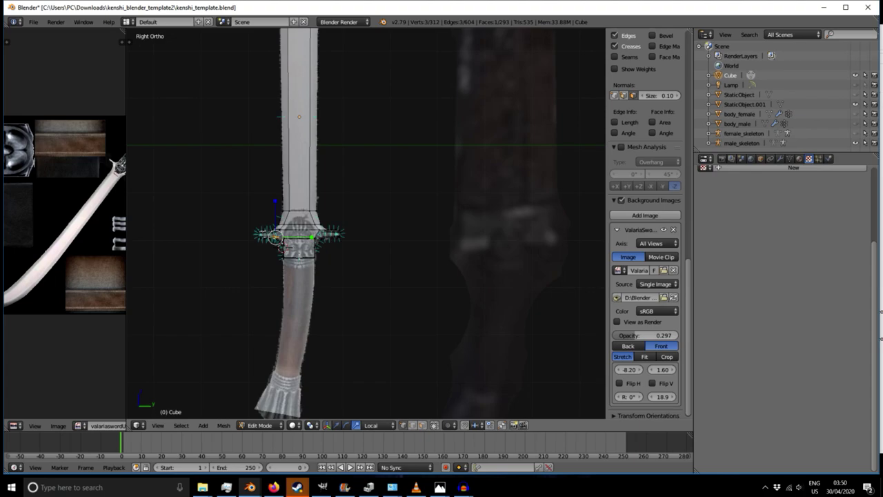
middle_click_drag(239, 266, 236, 264)
scroll(234, 207, "up", 7)
middle_click_drag(299, 297, 269, 227)
right_click(274, 216)
right_click(296, 222, "shift")
right_click(317, 193, "shift")
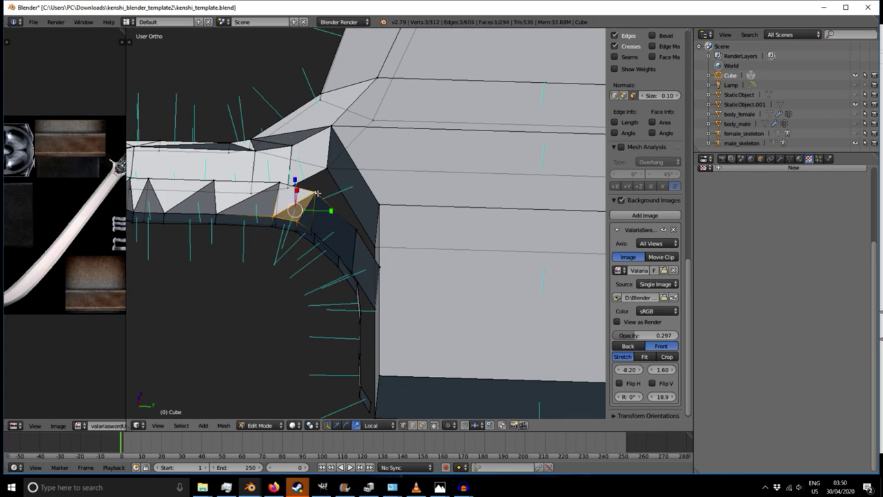
right_click(309, 216)
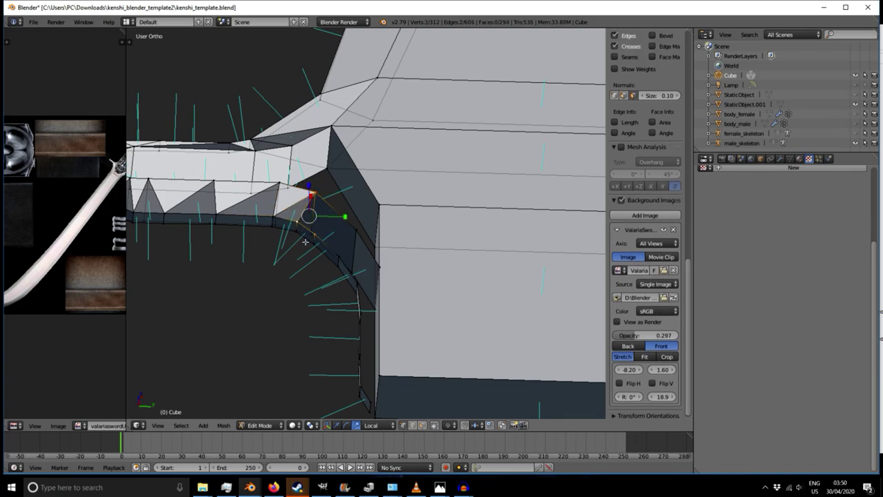
right_click(352, 234, "shift")
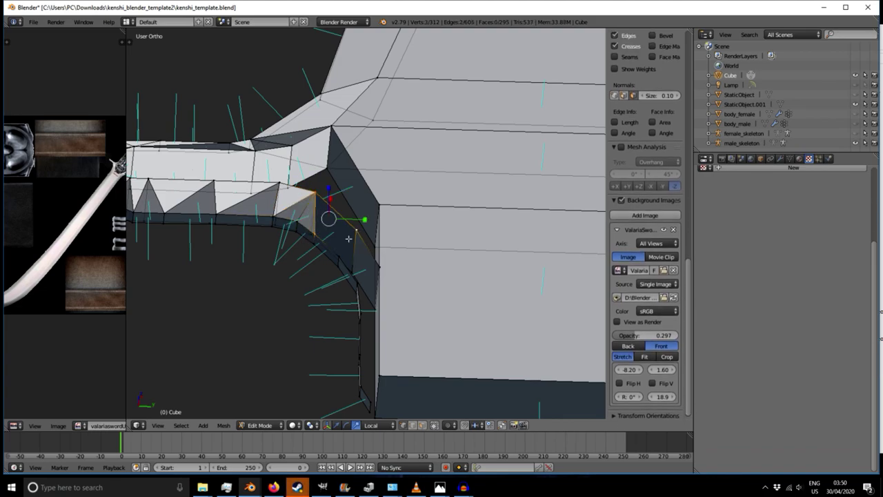
key("f")
- Fill two more triangular faces down the lower stretch of the bend beside the hilt block
middle_click_drag(312, 267, 330, 301)
right_click(308, 228)
right_click(323, 251, "shift")
right_click(354, 236, "shift")
key("f")
middle_click_drag(352, 237, 265, 229)
right_click(250, 198, "shift")
right_click(253, 196)
right_click(264, 228, "shift")
key("f")
- Close the bottom of the bend with a triangular face against the hilt block's corner edge
middle_click_drag(244, 246, 269, 234)
right_click(265, 226)
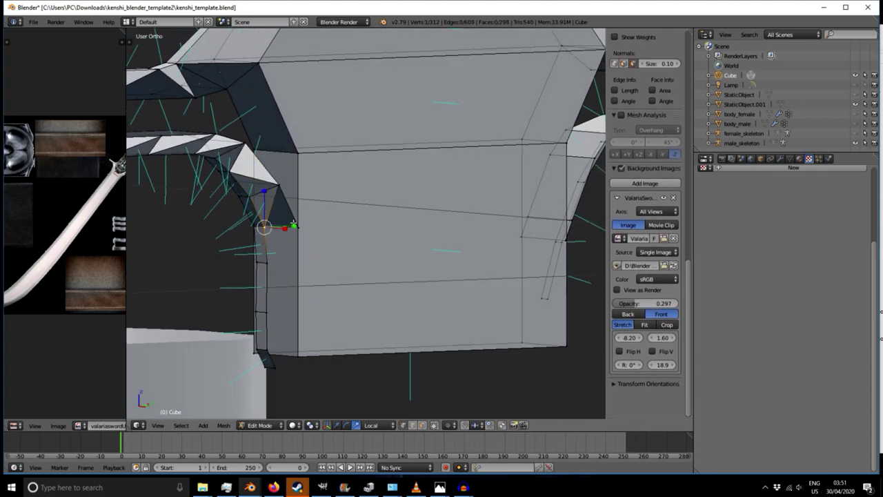
right_click(304, 225, "shift")
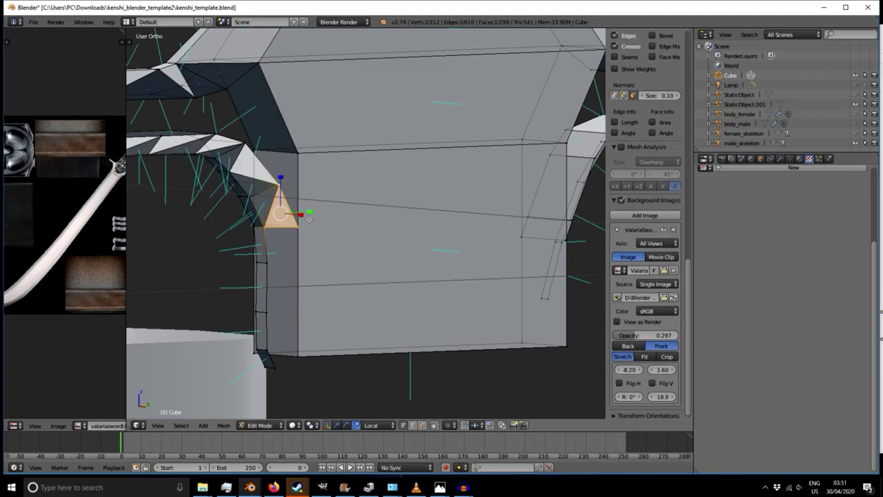
key("f")
- Fill triangular faces at the bottom of the bend on the reverse side of the same guard arm
middle_click_drag(309, 219, 288, 179)
right_click(264, 224)
right_click(229, 208, "shift")
key("f")
right_click(263, 221)
right_click(276, 190, "shift")
right_click(246, 174)
right_click(275, 186, "shift")
key("f")
- Fill triangular faces up the rest of the reverse side's bend to where the arm's straight lower side begins
right_click(295, 161)
right_click(276, 135, "shift")
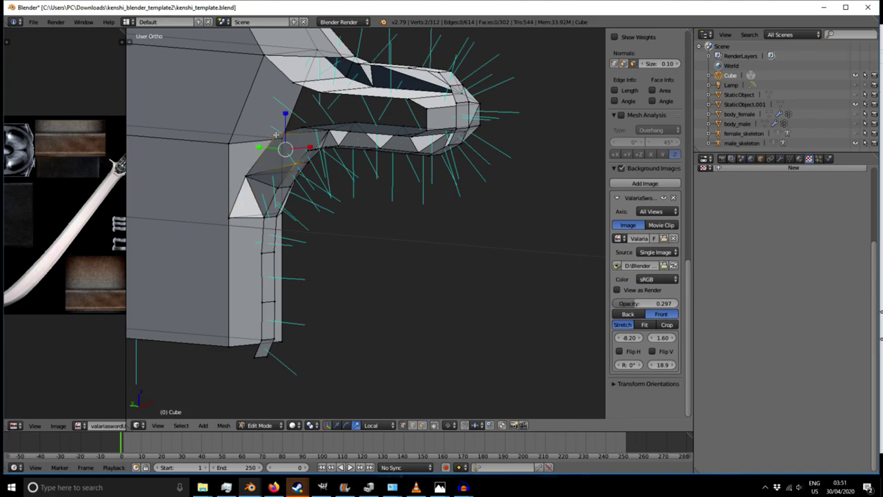
right_click(242, 176, "shift")
middle_click_drag(291, 189, 228, 221, "shift")
right_click(230, 233)
right_click(206, 217, "shift")
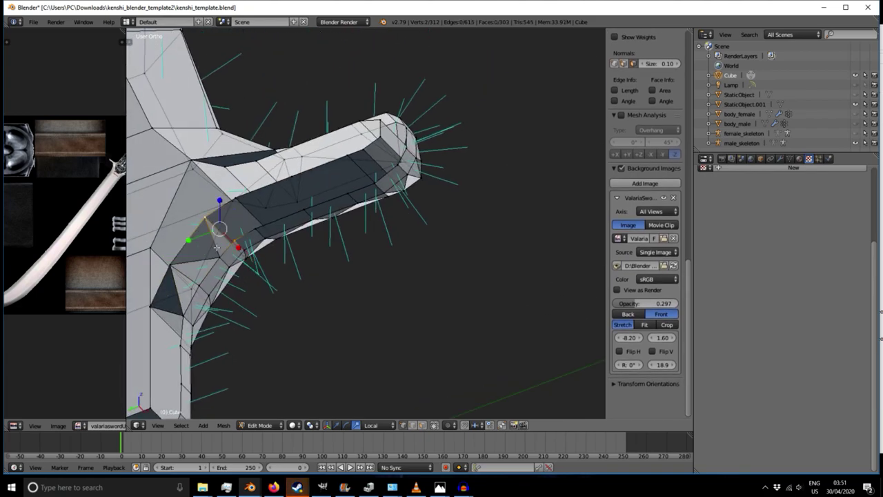
right_click(218, 259, "shift")
middle_click_drag(222, 263, 246, 229)
right_click(229, 237, "shift")
right_click(247, 226)
right_click(233, 237, "shift")
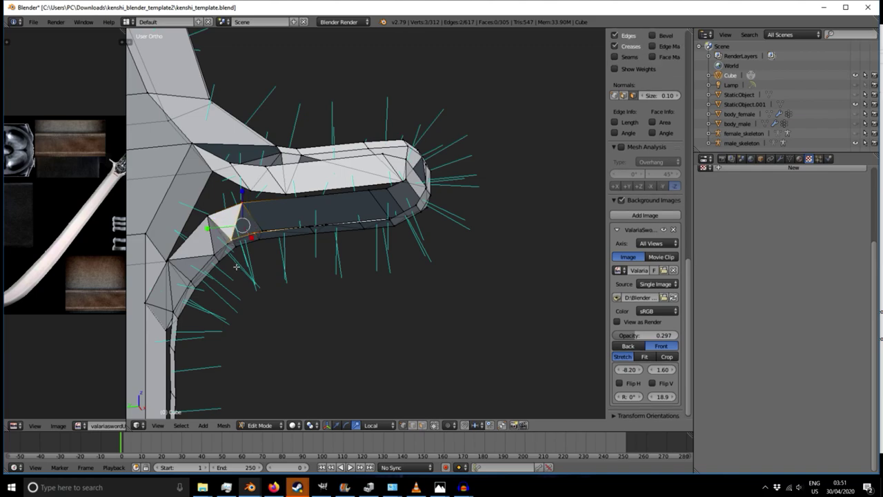
- Fill triangular faces along the inner half of the arm's lower side on the reverse
middle_click_drag(232, 267, 207, 284)
right_click(250, 203)
right_click(259, 258, "shift")
right_click(191, 243)
right_click(244, 234, "shift")
right_click(252, 236)
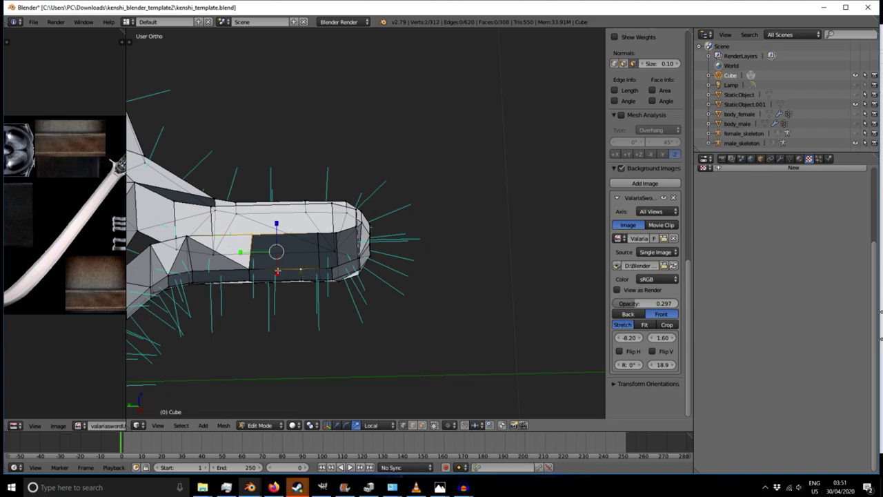
key("f")
- Continue the triangular faces along the reverse of the arm's lower side toward its outer end
middle_click_drag(248, 265, 233, 249)
right_click(311, 259, "shift")
right_click(232, 248)
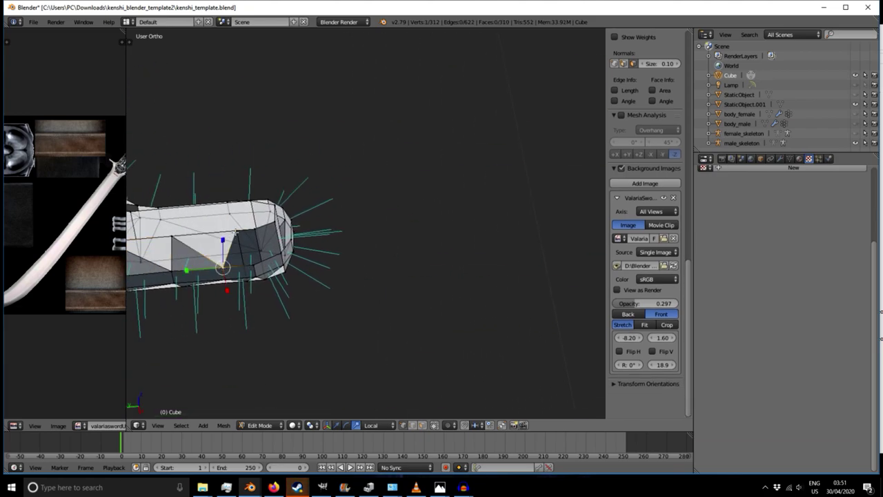
right_click(236, 233, "shift")
middle_click_drag(267, 274, 252, 257)
right_click(253, 256, "shift")
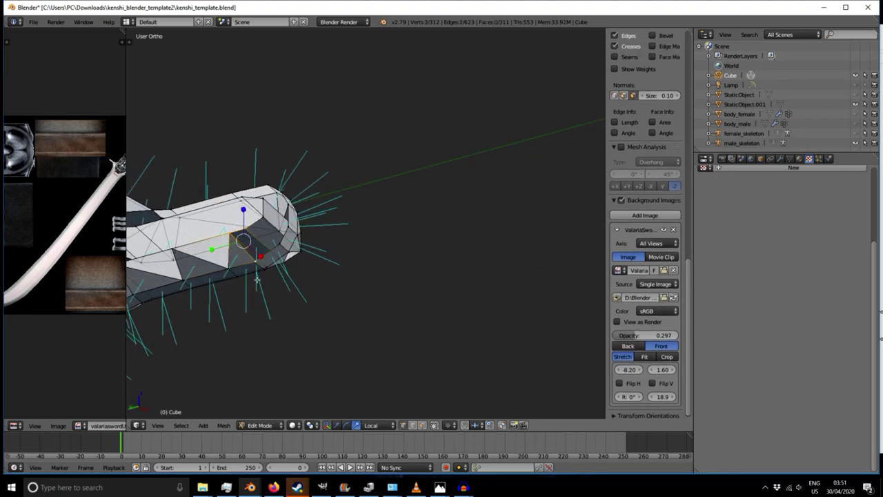
- Fill triangular faces at the corner where the reverse of the arm's lower side turns into the tip
middle_click_drag(238, 287, 196, 335)
right_click(251, 230)
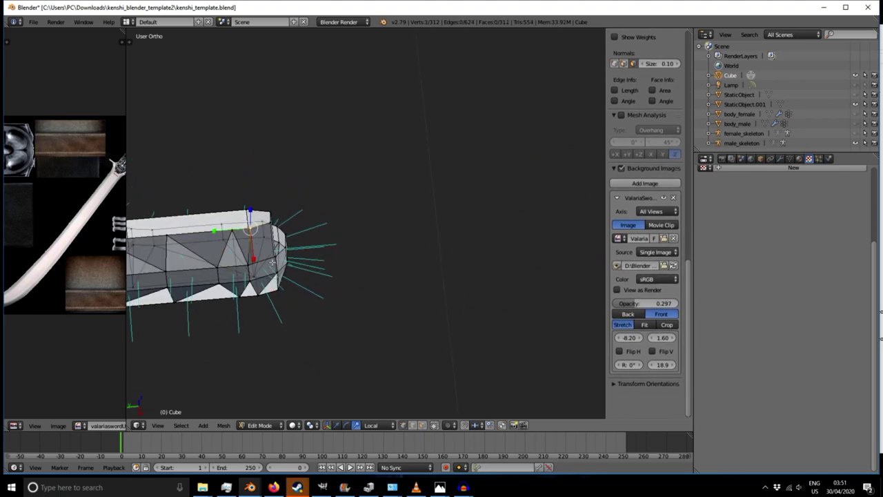
right_click(272, 257, "shift")
key("f")
middle_click_drag(272, 256, 230, 338)
right_click(238, 239)
right_click(249, 229, "shift")
right_click(276, 247, "shift")
key("f")
- Fill triangular faces between the outlines across the lower half of the arm's tip on the reverse side
right_click(249, 228)
right_click(281, 230, "shift")
right_click(276, 245, "shift")
right_click(235, 297)
right_click(264, 312, "shift")
middle_click_drag(283, 318, 245, 311)
right_click(231, 280)
scroll(645, 290, "down", 1)
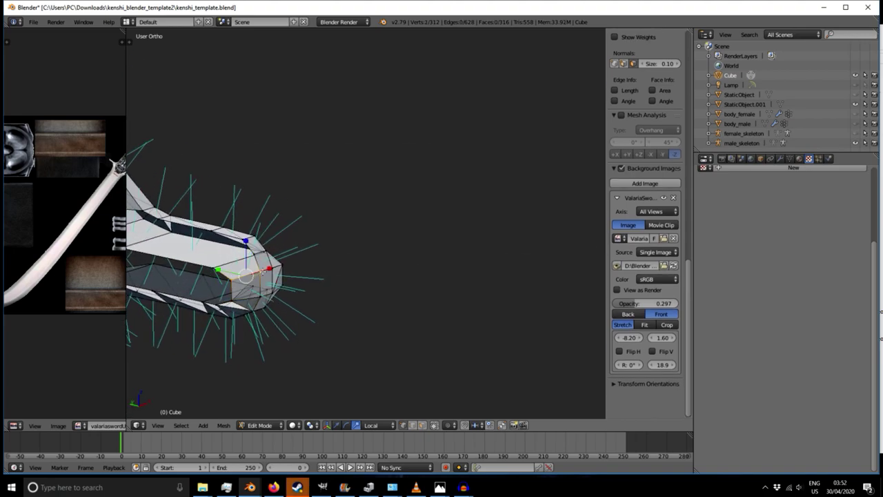
right_click(230, 303, "shift")
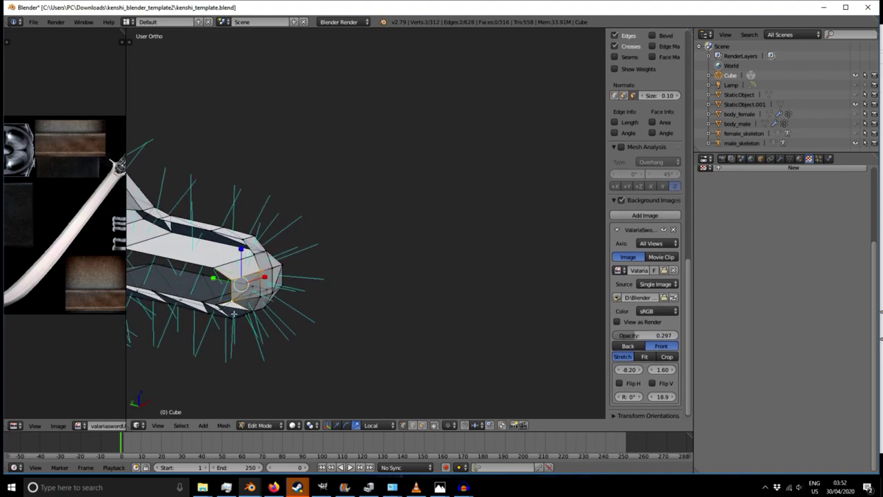
middle_click_drag(280, 284, 293, 304)
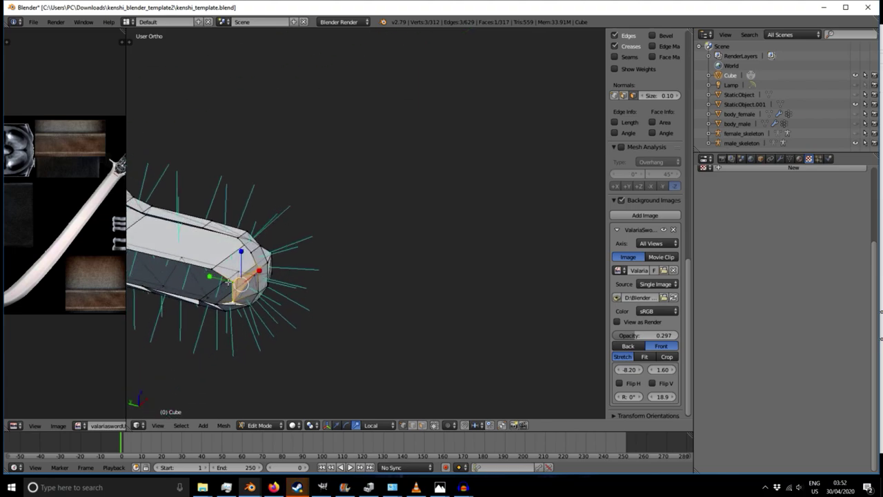
- Fill two triangular faces where the reverse of the tip turns into the arm's upper side
right_click(234, 280)
right_click(251, 254, "shift")
right_click(258, 269, "shift")
key("f")
middle_click_drag(252, 283, 207, 289)
right_click(235, 245)
key("f")
- Fill two triangular faces at the outer end of the arm's upper side on the reverse
middle_click_drag(243, 258, 215, 279)
scroll(645, 241, "down", 2)
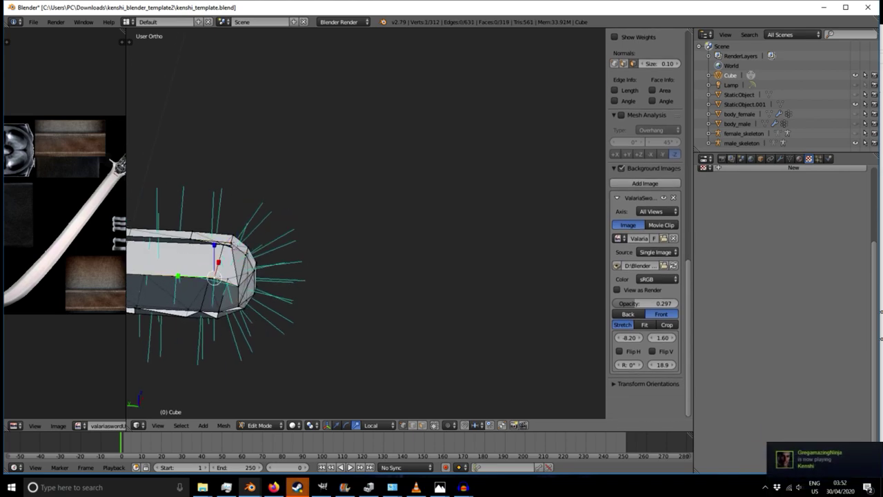
right_click(236, 286, "shift")
middle_click_drag(171, 292, 317, 298)
right_click(280, 236, "shift")
right_click(308, 253, "shift")
key("f")
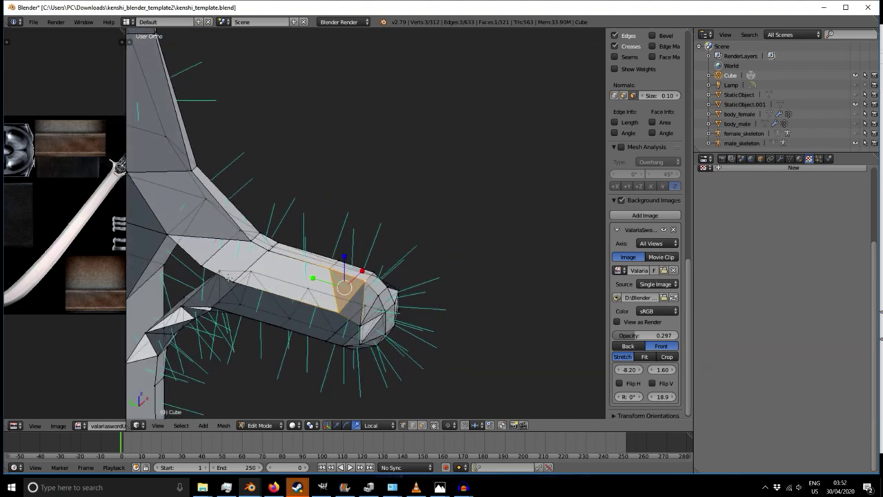
- Fill two long triangular faces along the middle of the arm's upper side on the reverse
right_click(247, 277)
right_click(345, 309, "shift")
key("f")
middle_click_drag(245, 299, 302, 331)
right_click(297, 323)
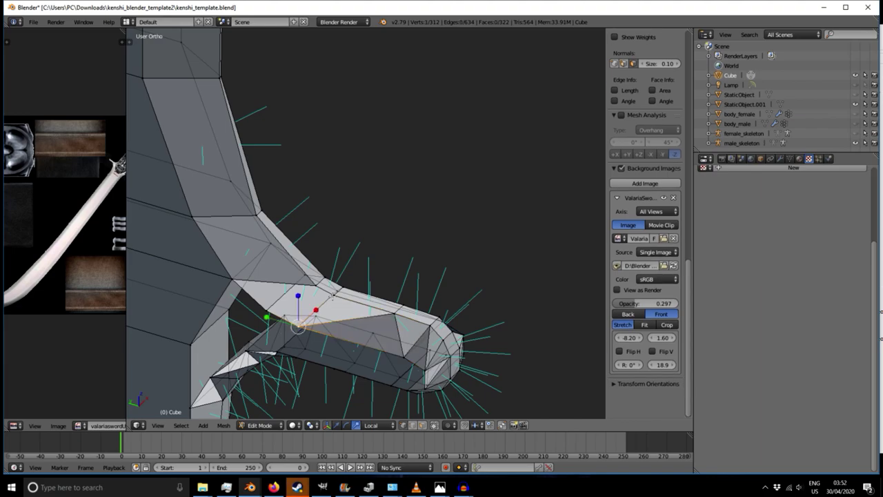
right_click(394, 313, "shift")
key("f")
- Fill the triangular face at the inner end of the reverse upper side, next to the sloped blade base
middle_click_drag(297, 296, 309, 331)
scroll(289, 314, "up", 3)
right_click(303, 347)
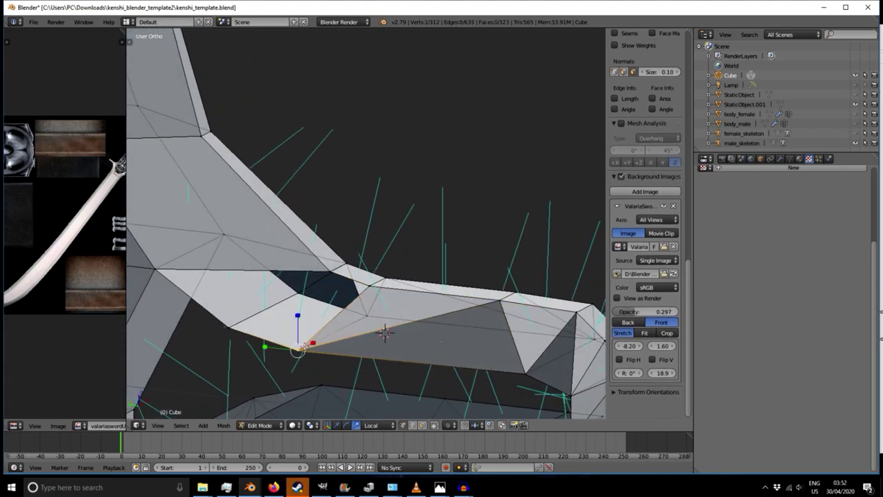
right_click(374, 289, "shift")
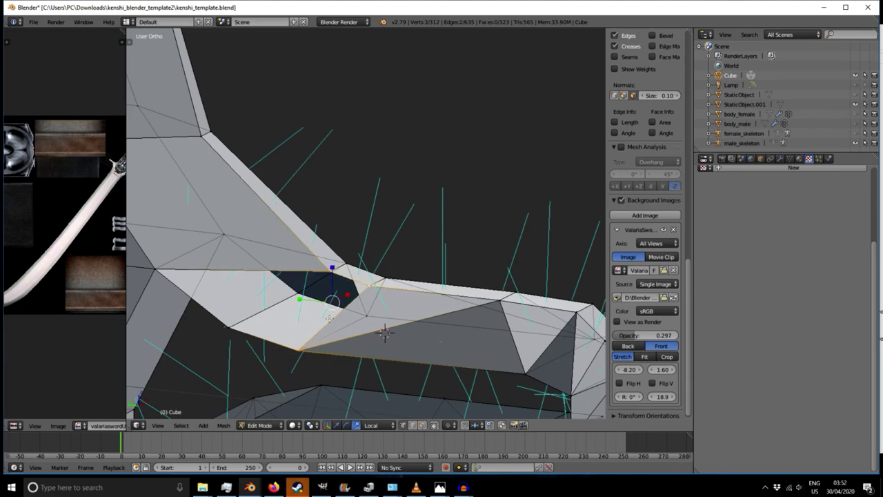
middle_click_drag(258, 323, 299, 287)
right_click(279, 350, "shift")
key("f")
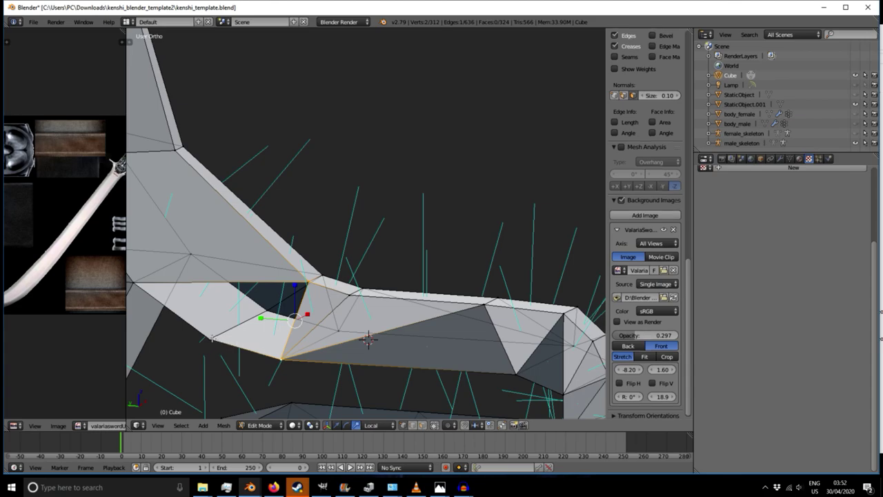
- Close the remaining gap between the reverse upper side and the blade base with triangular faces
middle_click_drag(201, 342, 200, 317)
right_click(211, 337)
right_click(156, 268, "shift")
right_click(313, 297, "shift")
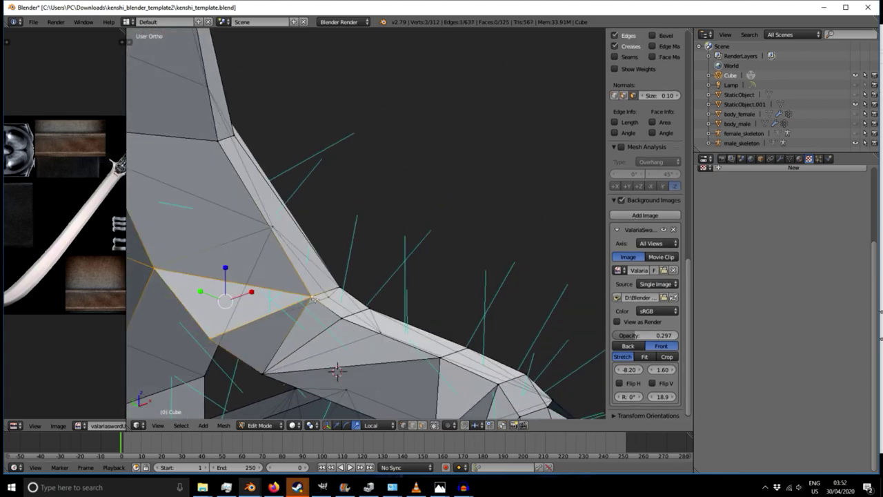
key("f")
- Fill a triangular face at the inner edge of the left arm's tip on the front side
scroll(340, 309, "down", 8)
middle_click_drag(310, 355, 179, 320)
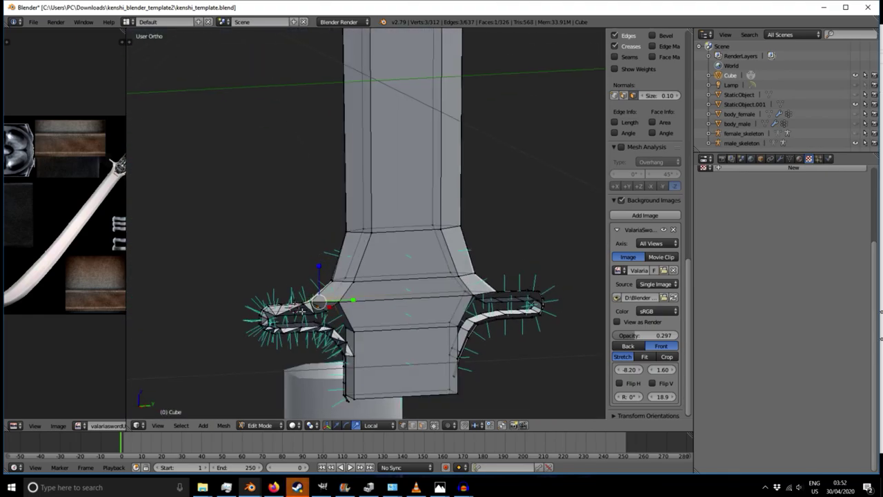
scroll(271, 325, "up", 4)
middle_click_drag(271, 324, 244, 314)
scroll(219, 324, "up", 4)
right_click(275, 294)
right_click(273, 266, "shift")
right_click(306, 256, "shift")
- Fill two triangular faces across the outer end of the opening between the left arm's upper and lower sides
middle_click_drag(307, 327, 279, 306)
right_click(270, 293)
right_click(301, 311, "shift")
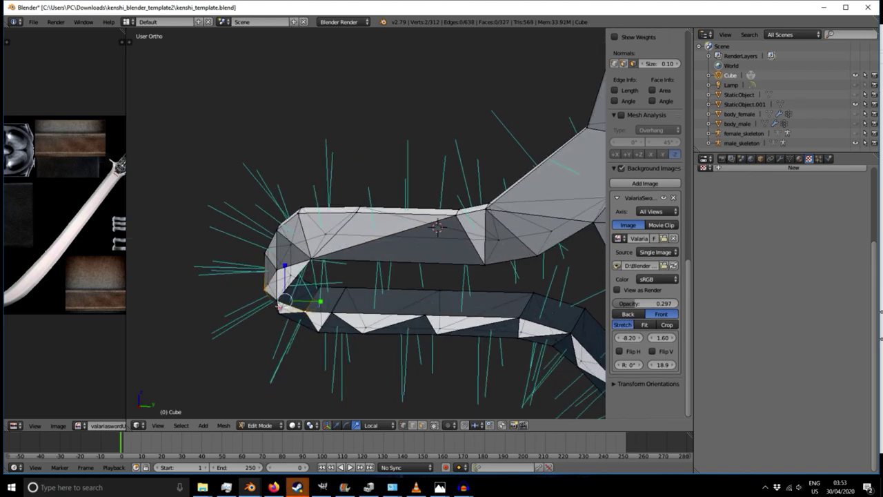
right_click(312, 255, "shift")
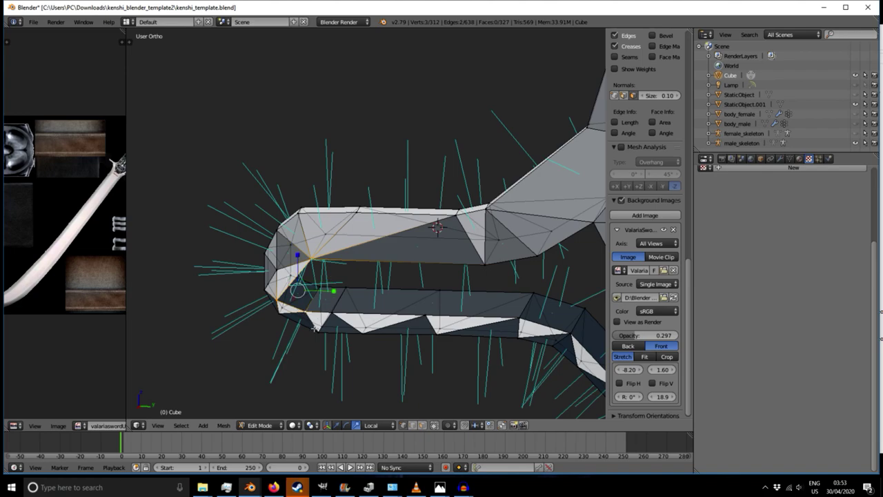
middle_click_drag(344, 334, 324, 296)
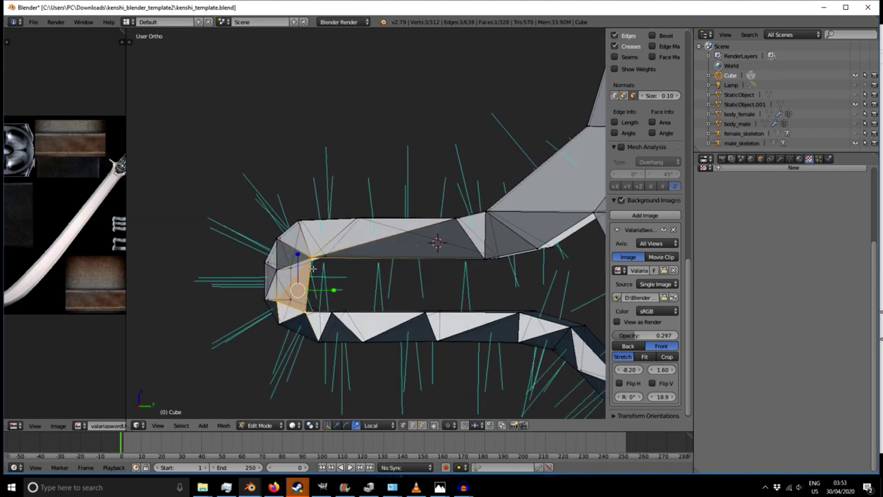
right_click(314, 258)
middle_click_drag(314, 262, 285, 320)
right_click(306, 310, "shift")
key("f")
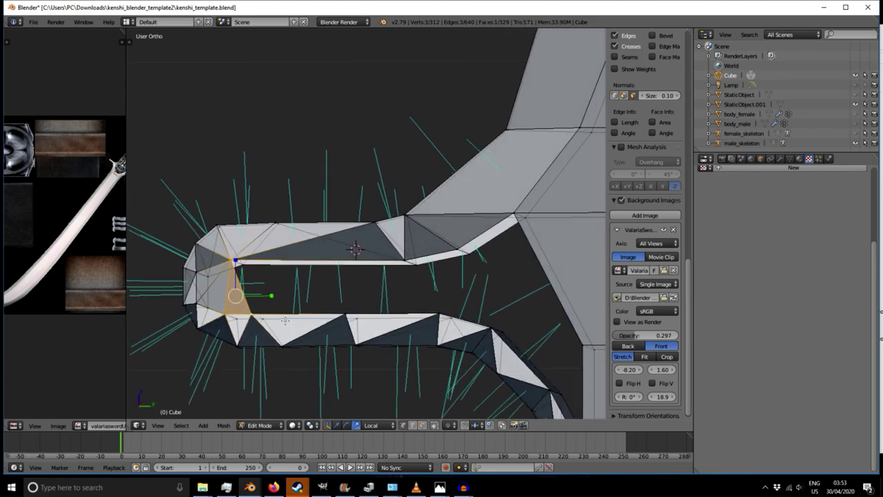
- Fill a long triangular face from the opening's outer end to the inner corner of the upper side
key("a")
right_click(234, 261)
middle_click_drag(235, 262, 254, 306)
right_click(248, 310, "shift")
middle_click_drag(302, 288, 349, 271)
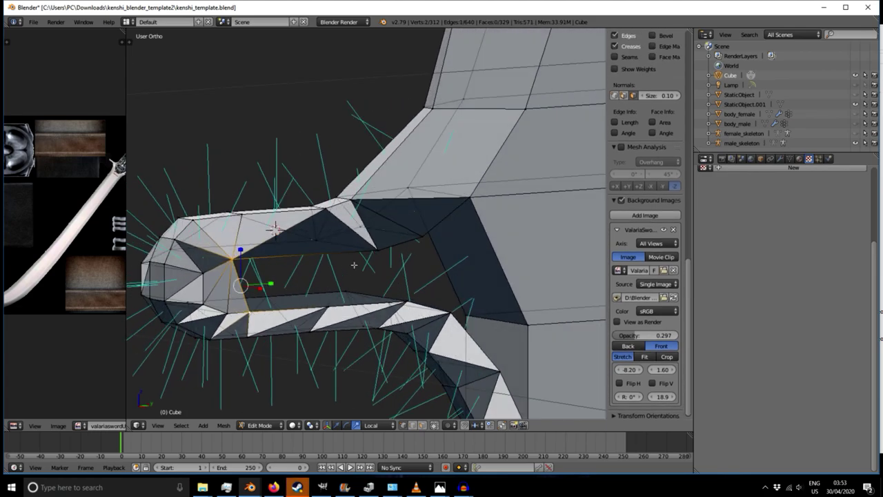
key("f")
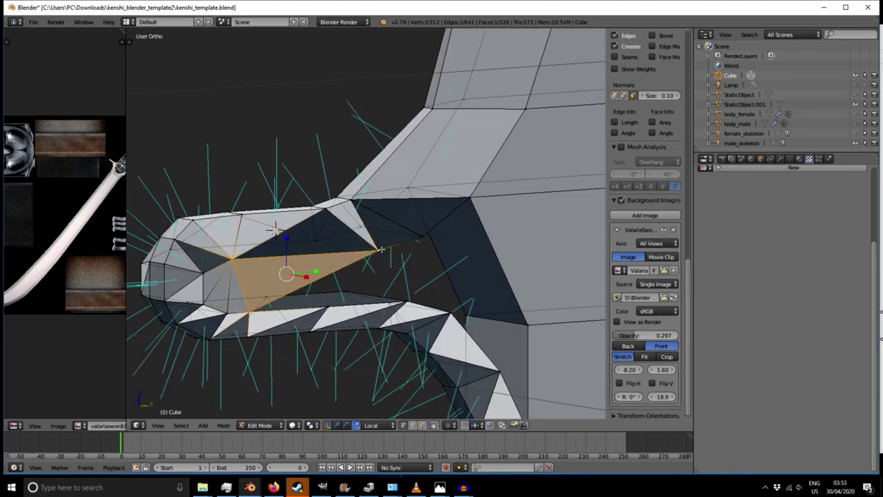
- Fill the adjoining triangular face between the lower side's next edge and the upper side's inner corner
right_click(250, 312)
right_click(327, 306, "shift")
key("f")
middle_click_drag(385, 279, 279, 307)
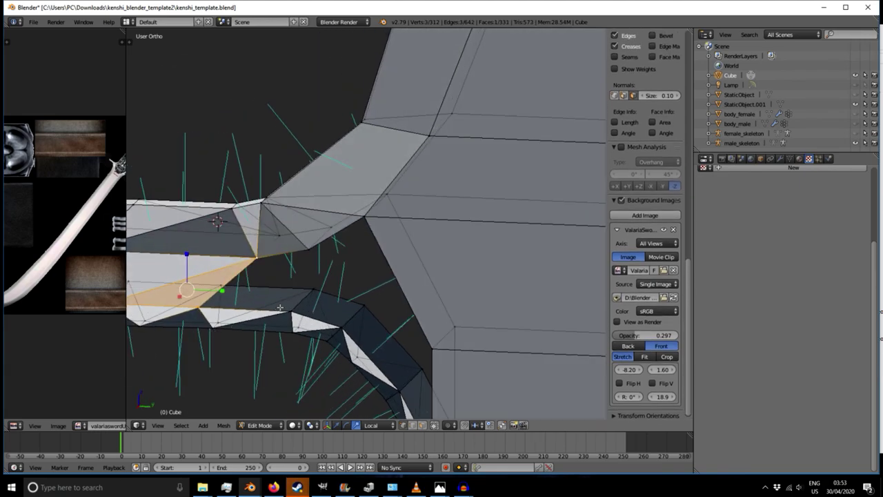
- Fill two adjoining triangular faces between the left arm's lower side and the inner corner of its upper side
right_click(280, 308)
right_click(198, 307, "shift")
key("f")
middle_click_drag(214, 313, 238, 305)
right_click(257, 256)
right_click(315, 247, "shift")
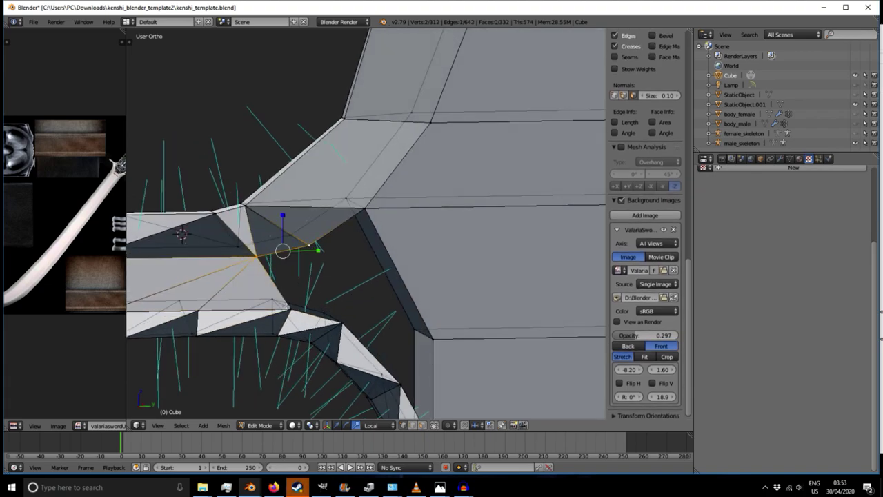
key("f")
- Fill two triangular faces linking the upper side's inner vertices, the lower side's next edge and the guard body's upper corner
middle_click_drag(284, 324, 292, 315)
right_click(293, 315)
right_click(292, 314, "shift")
mouse_move(306, 250)
middle_mouse_down()
mouse_move(321, 306)
mouse_move(347, 303)
mouse_move(298, 308)
mouse_move(310, 265)
middle_mouse_up()
key("f")
right_click(308, 248)
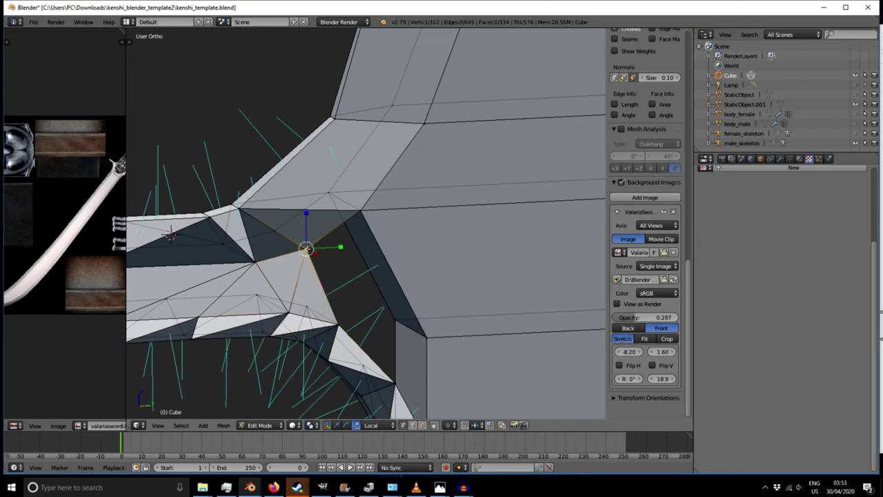
right_click(362, 210, "shift")
key("f")
- Close the front gap between the left arm's lower curve and the guard body's slanted edge with two triangular faces
middle_click_drag(330, 340, 269, 296)
right_click(230, 279)
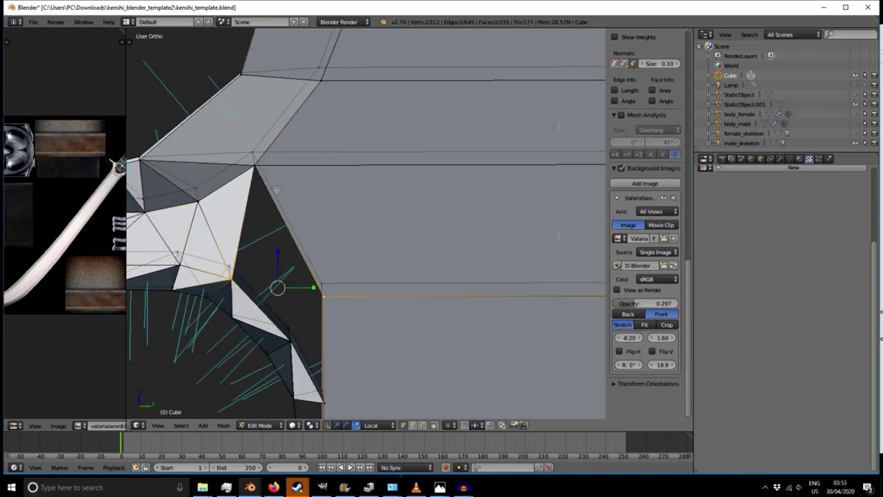
right_click(258, 169, "shift")
middle_click_drag(266, 207, 189, 231)
key("f")
right_click(177, 198)
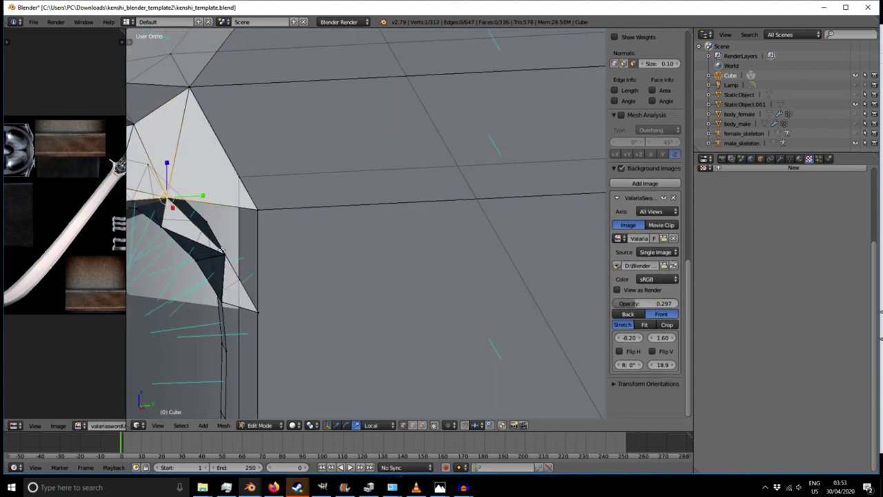
right_click(223, 250, "shift")
right_click(256, 212, "shift")
key("f")
scroll(176, 290, "down", 8)
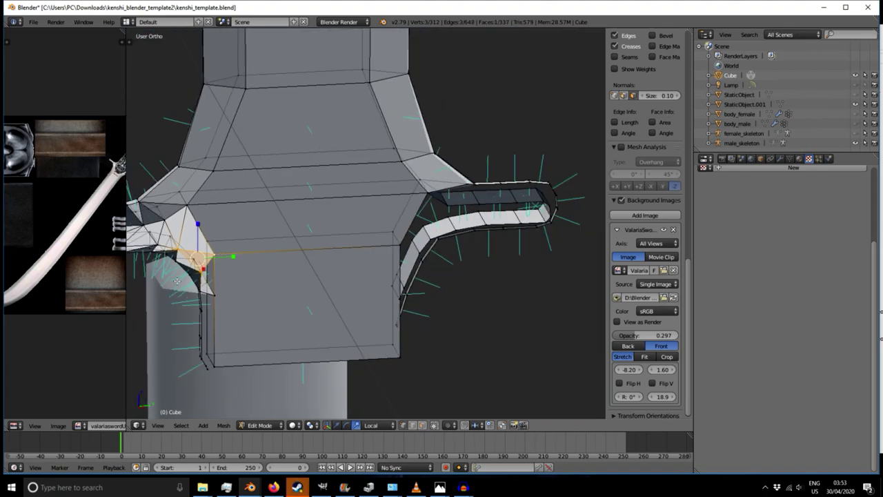
- Fill a triangular face at the tip of the left arm's opening on the back side
middle_click_drag(179, 319, 349, 256, "shift")
middle_click_drag(308, 256, 494, 239)
scroll(453, 228, "up", 7)
middle_click_drag(363, 184, 352, 282, "shift")
middle_click_drag(352, 281, 350, 252)
right_click(357, 222)
right_click(377, 215, "shift")
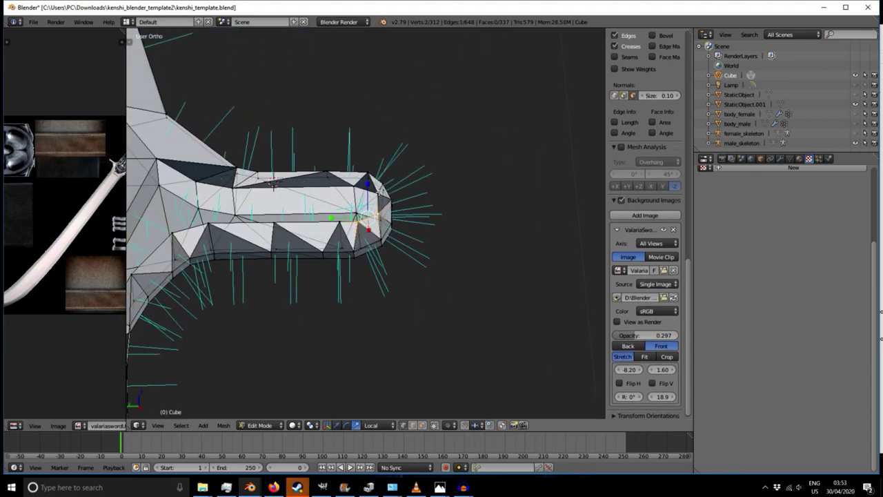
key("j")
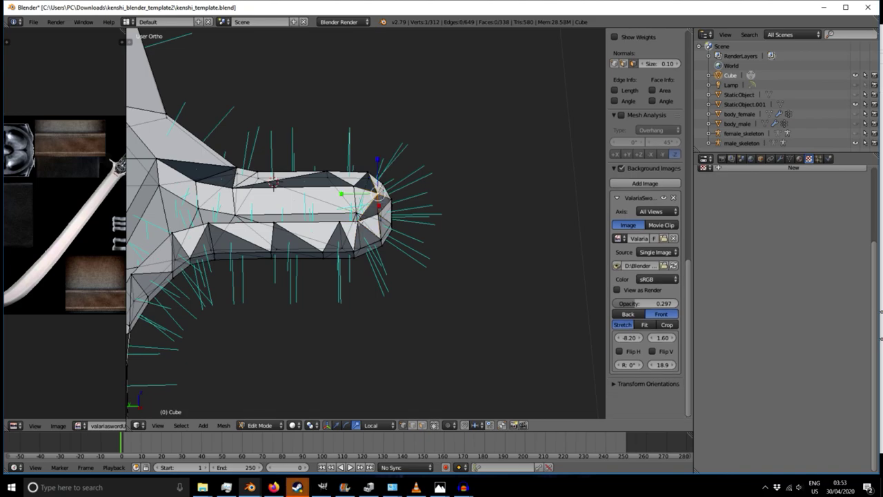
- Fill the outer end of the back opening between the left arm's upper and lower sides with triangular faces
middle_click_drag(343, 204, 257, 245)
right_click(355, 188)
right_click(340, 220, "shift")
right_click(357, 221, "shift")
key("f")
- Fill three triangular faces along the middle of the back opening between the left arm's upper and lower sides
right_click(314, 247)
right_click(251, 247, "shift")
right_click(254, 247)
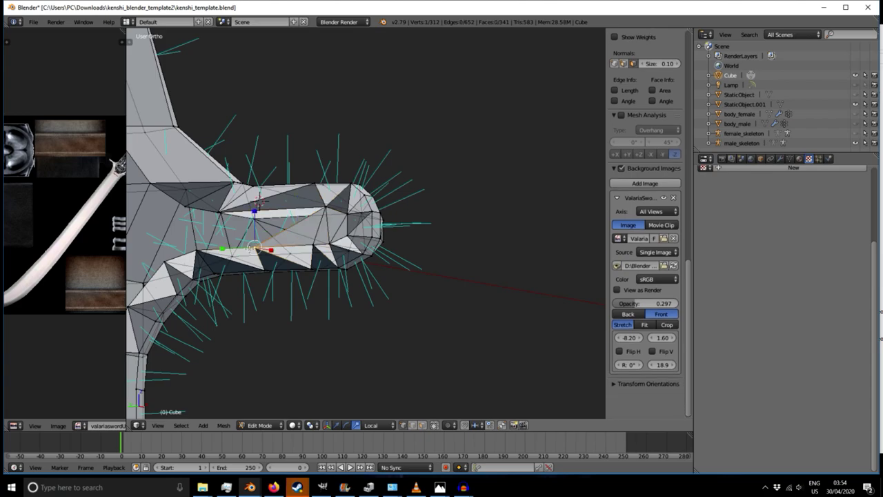
right_click(332, 211, "shift")
key("f")
scroll(276, 250, "up", 2)
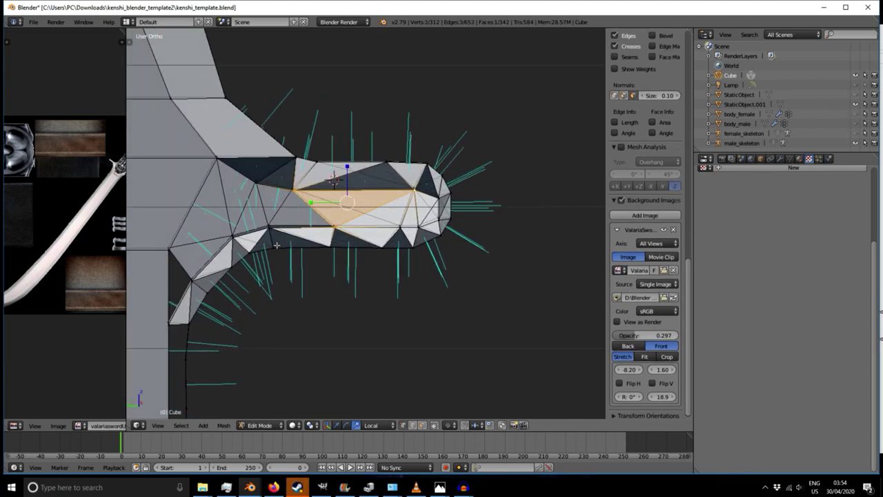
right_click(268, 229)
right_click(329, 229, "shift")
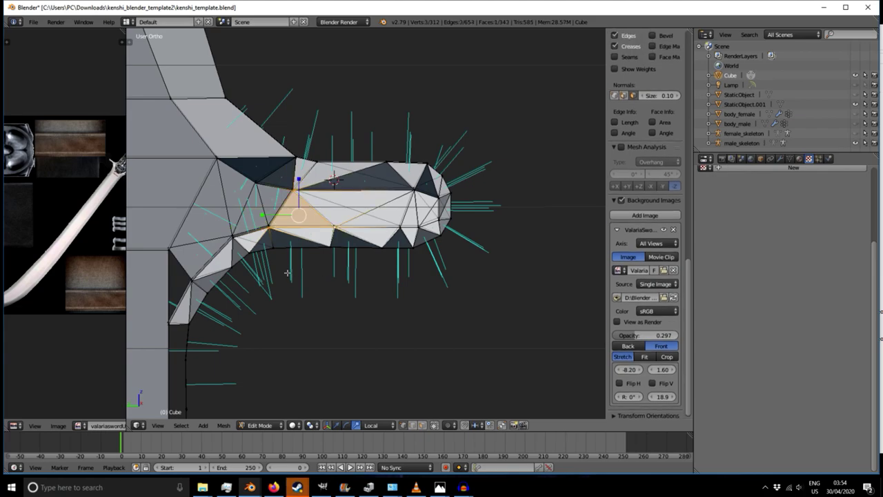
- Fill two triangular faces at the inner end of the back opening, where the left arm's lower side starts curving downward
middle_click_drag(288, 273, 271, 281)
right_click(271, 225)
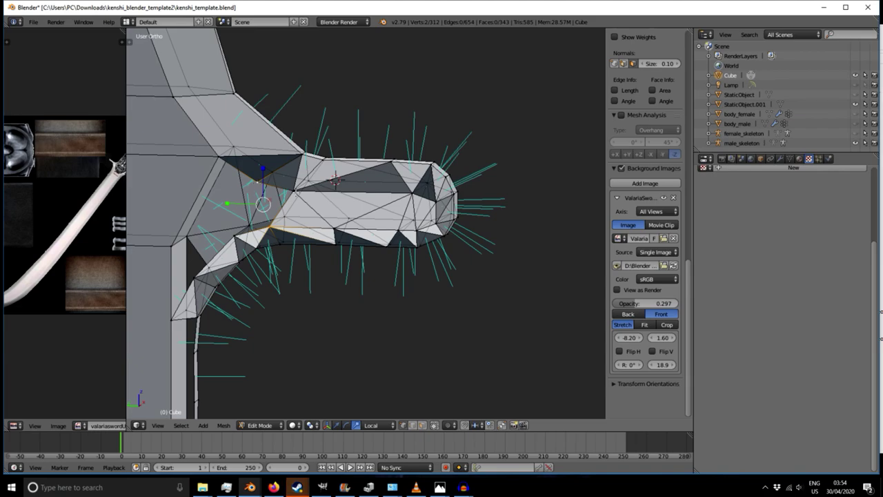
right_click(296, 205, "shift")
middle_click_drag(210, 267, 282, 283, "shift")
right_click(282, 281)
middle_click_drag(313, 253, 303, 228)
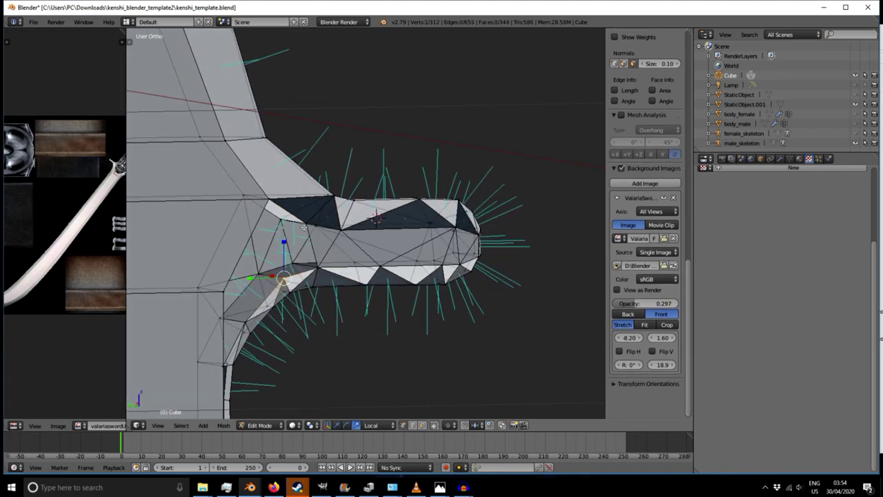
right_click(317, 267, "shift")
key("f")
- Fill two triangular faces joining the left arm's back side to the guard body's slanted edge
middle_click_drag(349, 295, 282, 290)
right_click(283, 277)
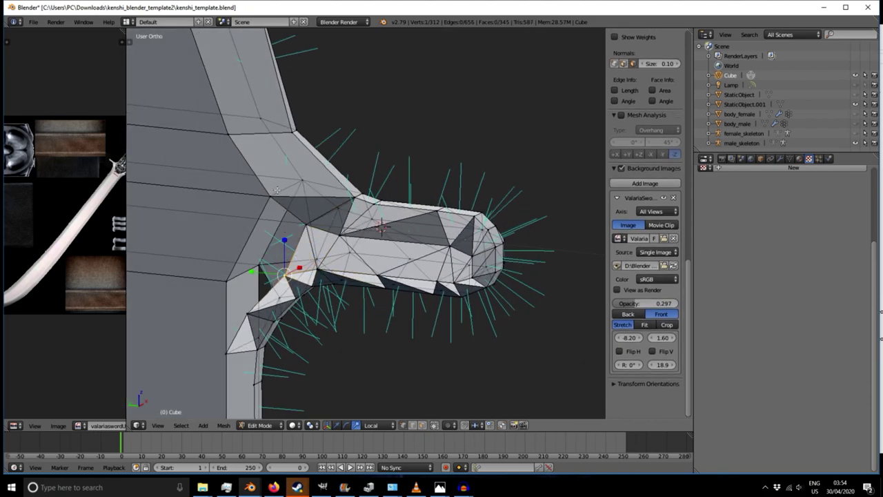
right_click(304, 223, "shift")
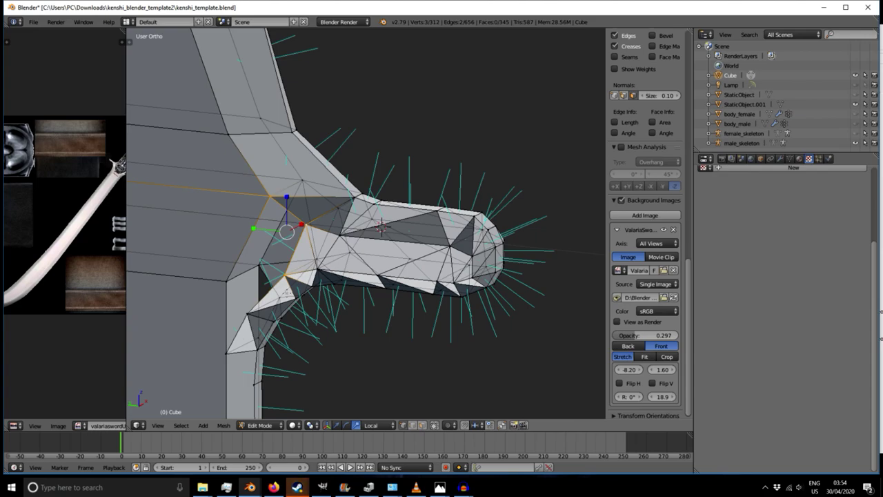
middle_click_drag(285, 292, 396, 230, "shift")
right_click(295, 246)
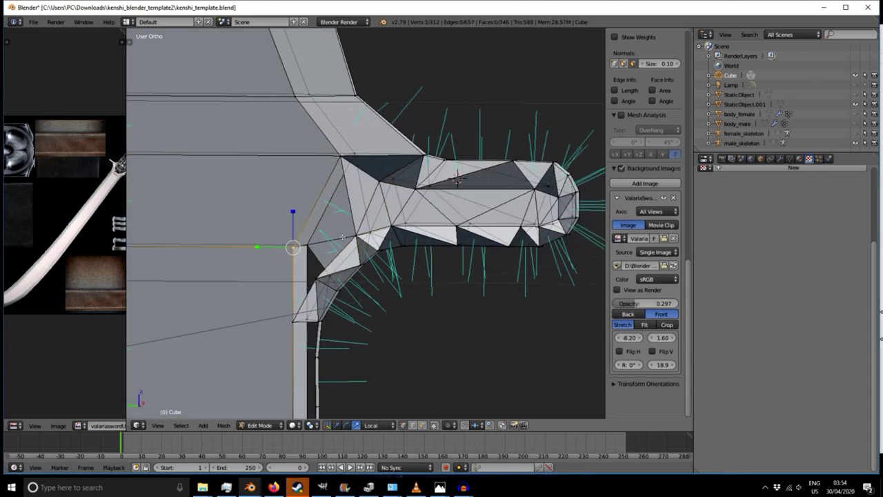
middle_click_drag(329, 254, 332, 194)
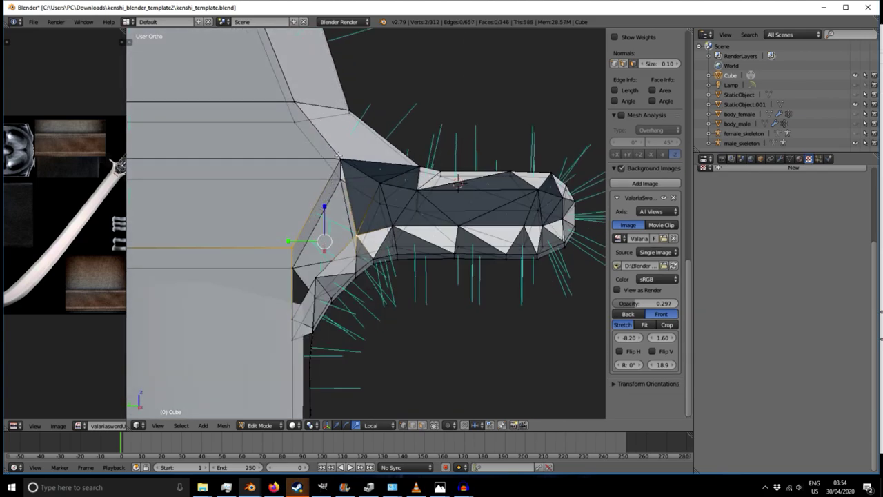
right_click(366, 198, "shift")
middle_click_drag(370, 220, 316, 275)
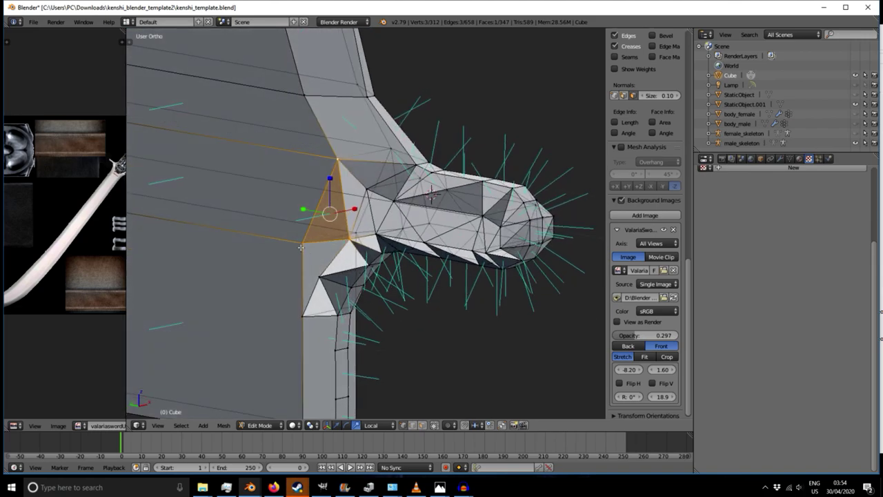
- Fill a triangular face between the guard body's back corner and the left arm's lower curve
right_click(316, 275)
right_click(337, 261, "shift")
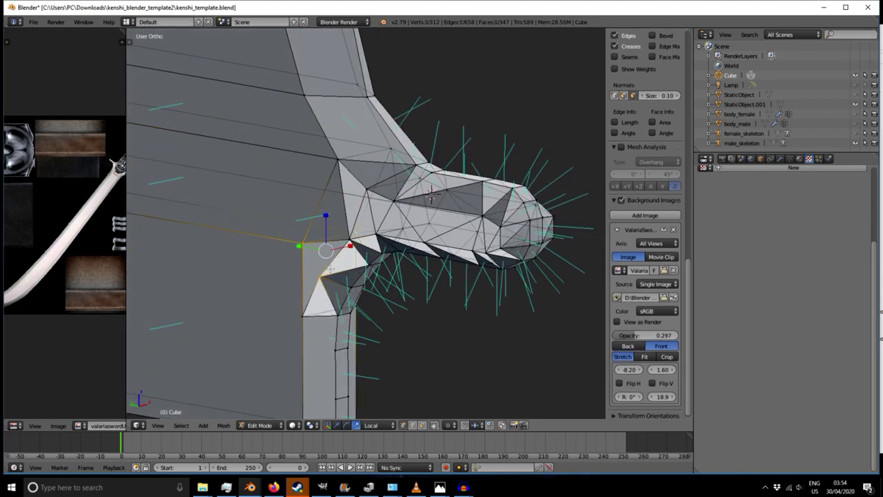
right_click(303, 247, "shift")
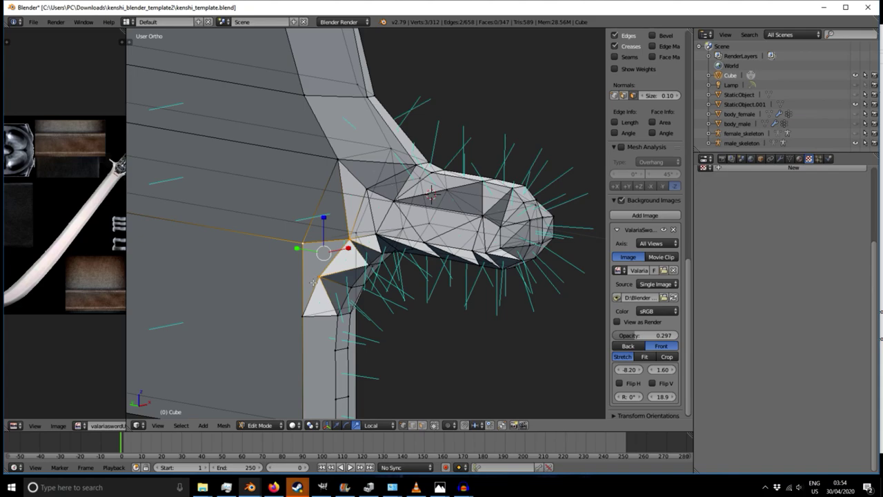
middle_click_drag(292, 293, 363, 304)
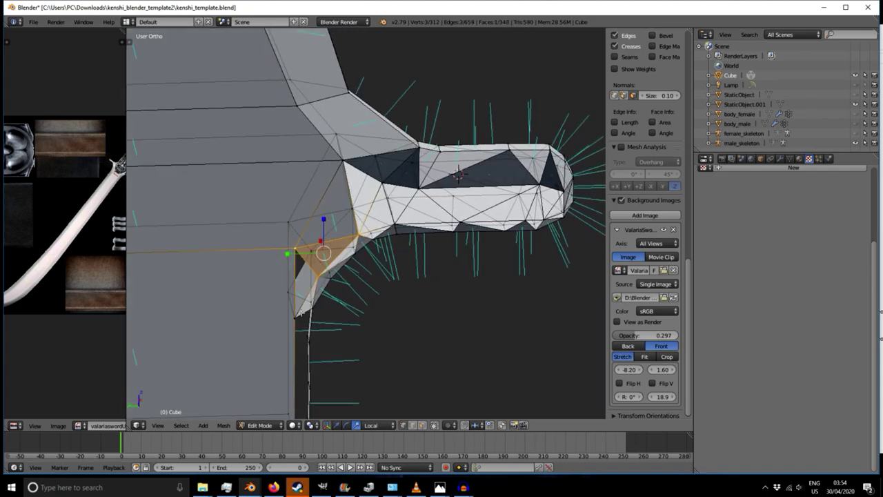
right_click(296, 317)
right_click(318, 275, "shift")
- Subdivide the two vertical corner edges of the guard's lower block beside the right arm
middle_click_drag(317, 276, 265, 274)
scroll(255, 274, "down", 4)
middle_click_drag(227, 296, 294, 275, "shift")
right_click(293, 275)
right_click(274, 325, "shift")
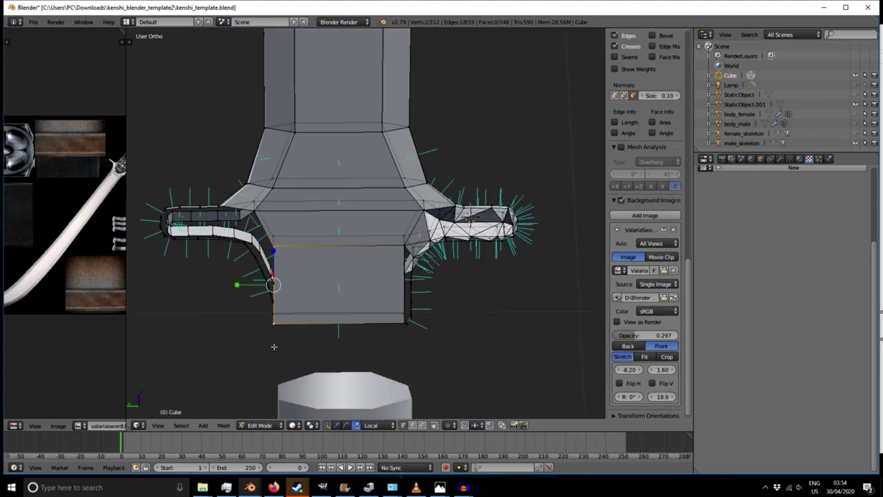
middle_click_drag(274, 347, 303, 339)
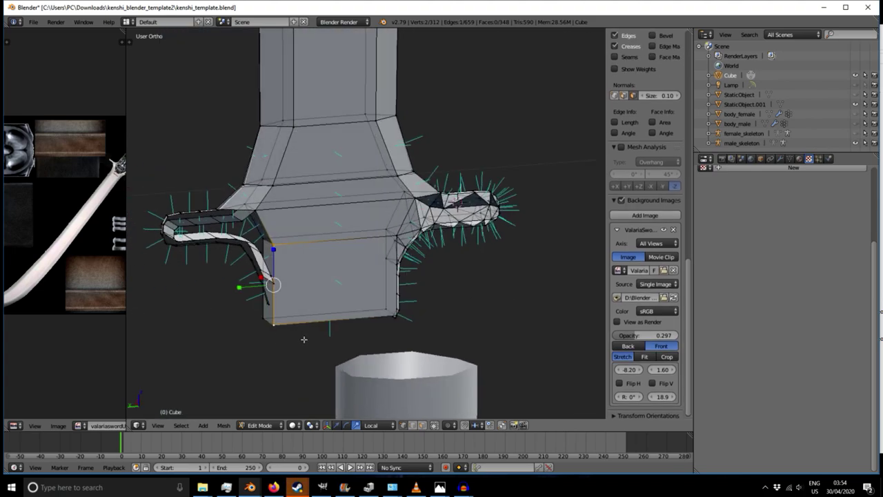
key("w")
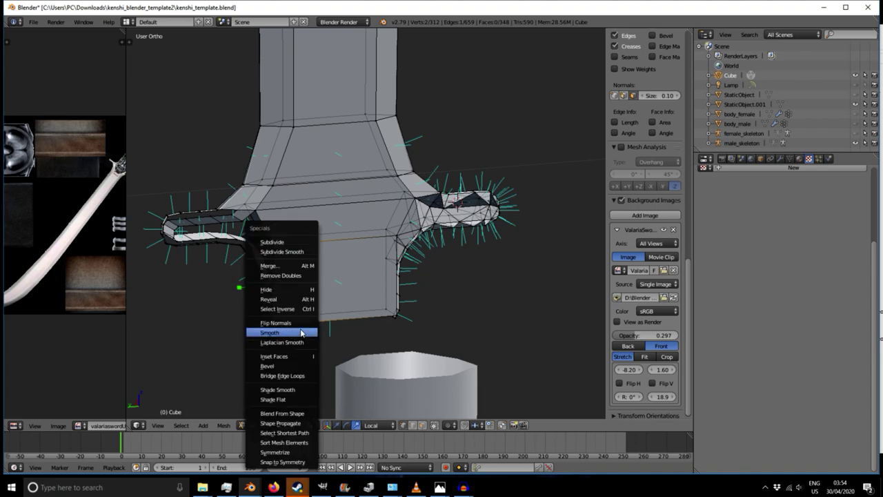
left_click(285, 252)
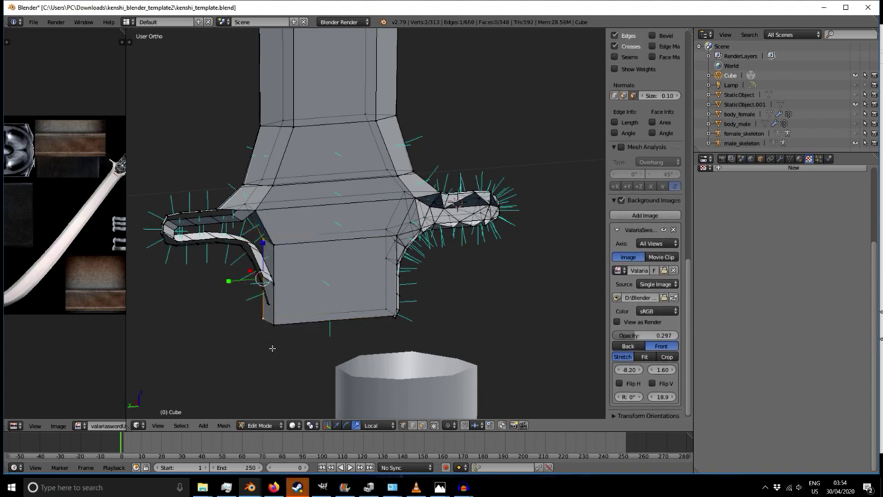
key("w")
left_click(252, 243)
middle_click_drag(253, 246, 296, 277)
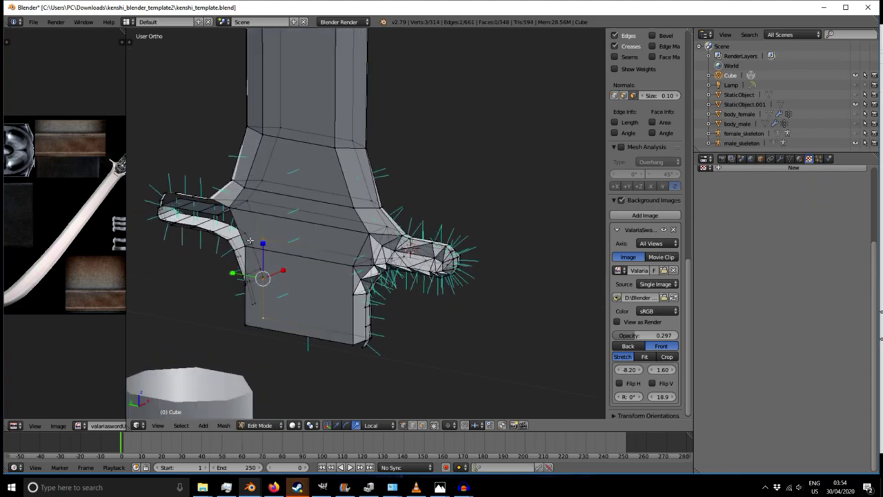
- Subdivide the two vertical corner edges of the guard's lower block beside the left arm
middle_click_drag(304, 360, 339, 369)
right_click(361, 347)
right_click(361, 281, "shift")
key("w")
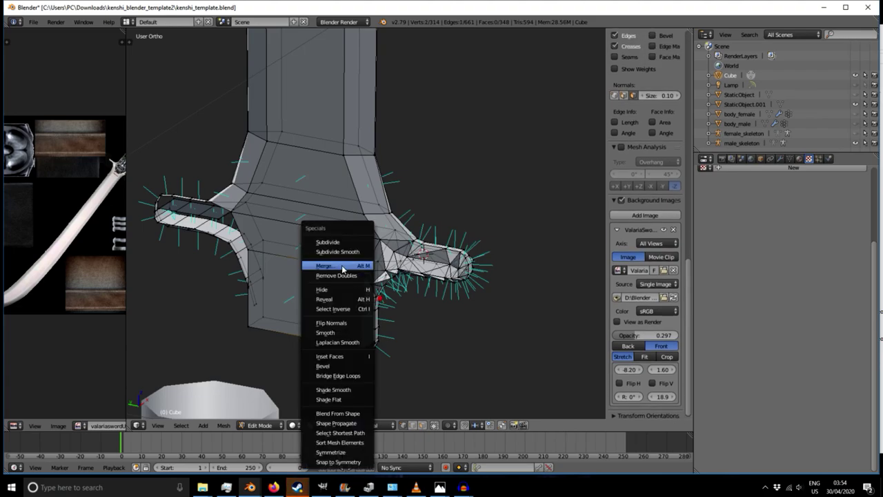
left_click(331, 242)
middle_click_drag(455, 309, 311, 342)
right_click(378, 351)
right_click(381, 279, "shift")
key("w")
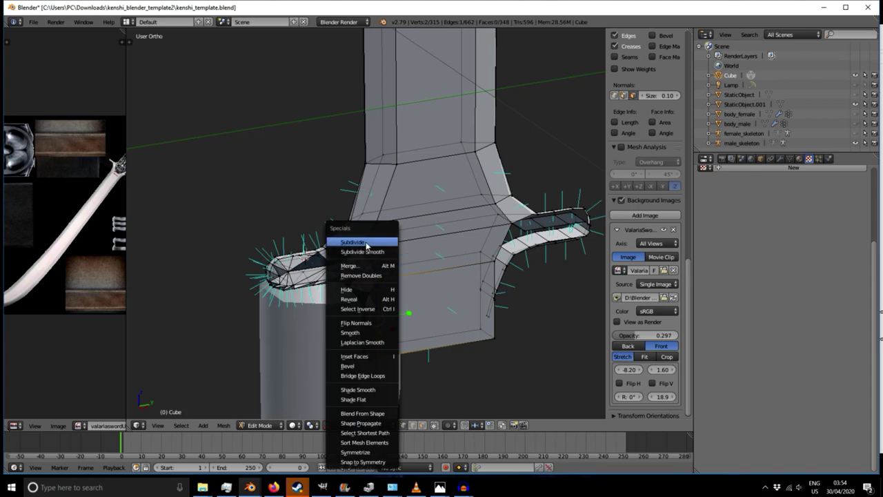
left_click(367, 243)
middle_click_drag(373, 324, 396, 364)
middle_click_drag(368, 327, 406, 340)
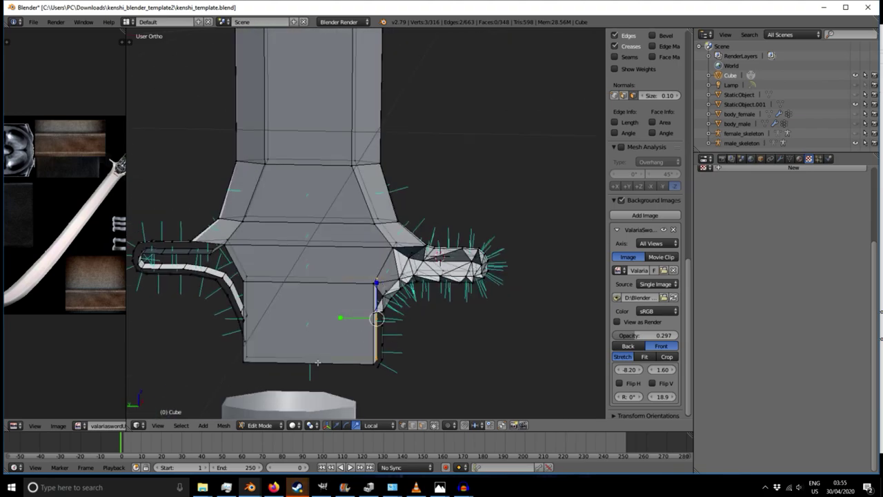
- Merge the two end vertices of the right arm's inner strip with the midpoints of the adjoining block corner edges, using At Last
scroll(317, 362, "up", 8)
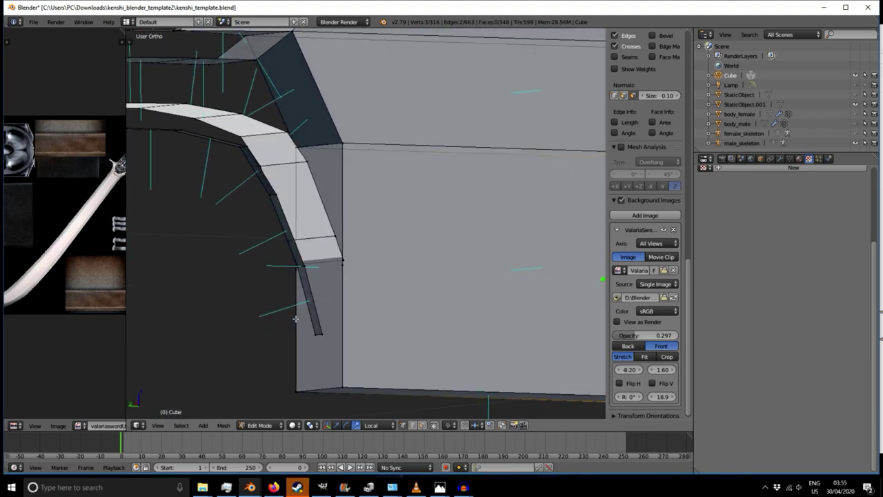
middle_click_drag(295, 319, 253, 334)
scroll(250, 335, "down", 6)
scroll(245, 338, "up", 3)
scroll(245, 338, "up", 3)
middle_click_drag(272, 276, 290, 276)
right_click(281, 277)
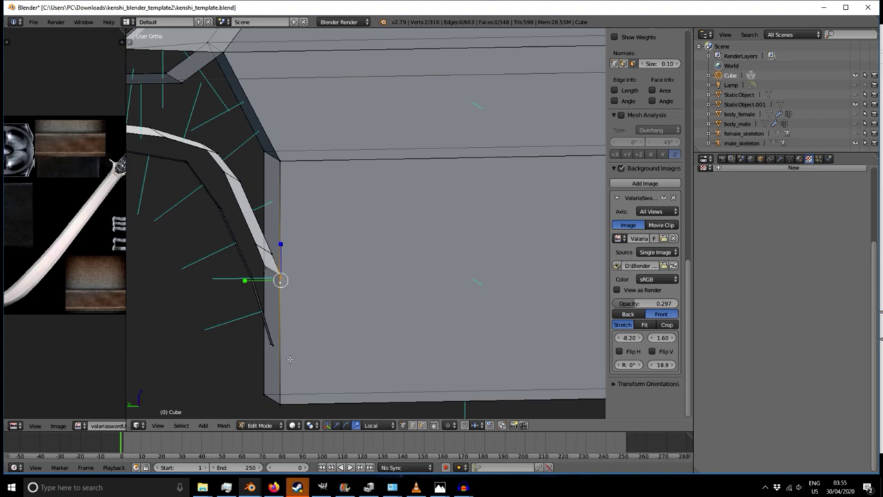
key("alt+m")
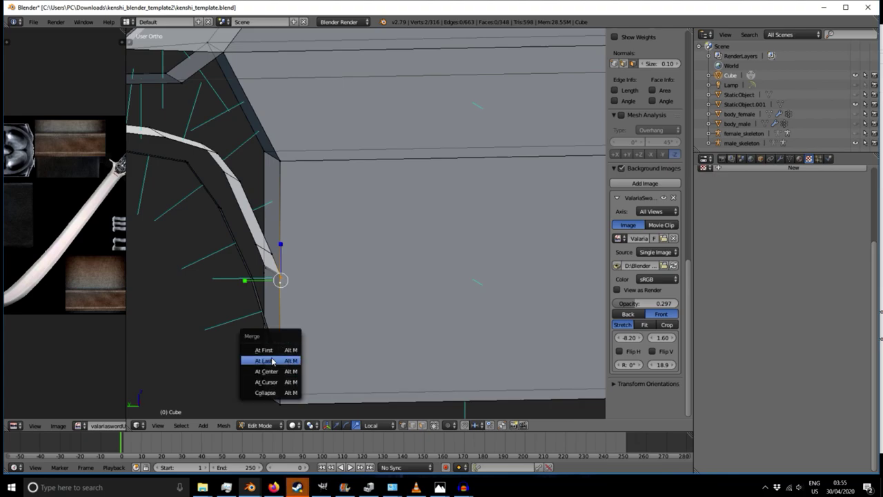
left_click(272, 359)
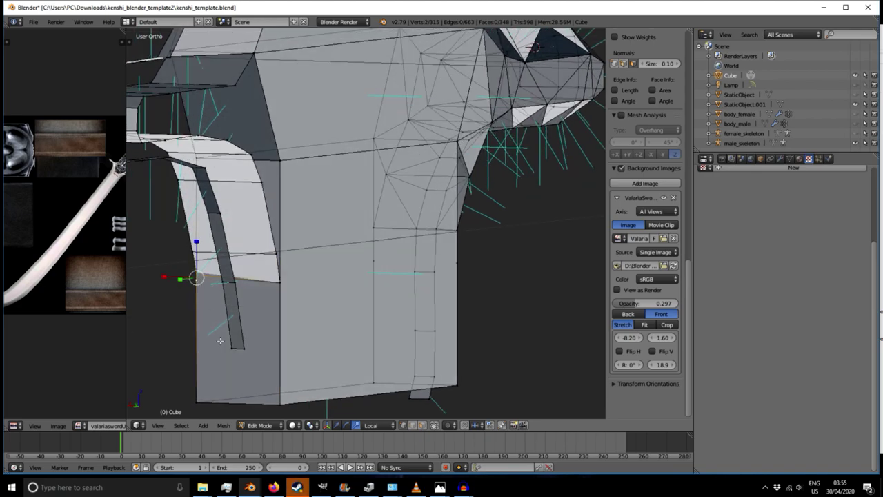
key("alt+m")
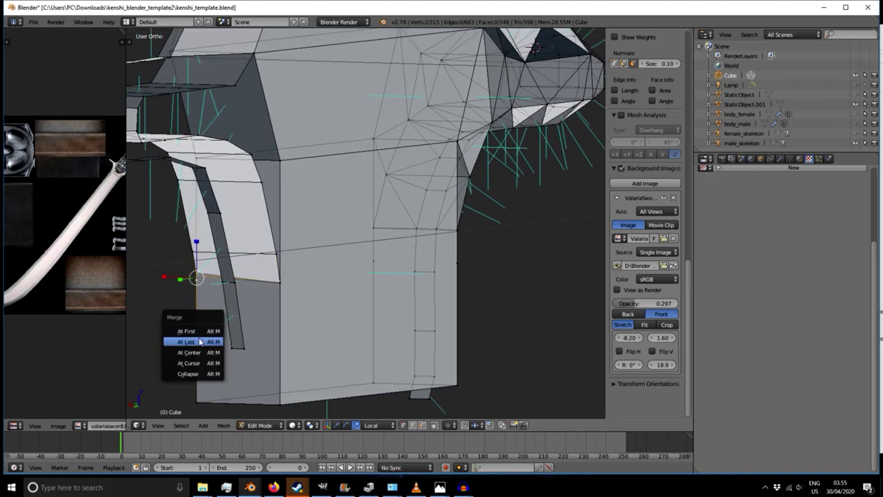
left_click(199, 341)
middle_click_drag(199, 341, 263, 307)
- Examine the guard's lower block and the whole sword against the reference image in the right orthographic view
key("KP_3")
key("KP_1")
key("KP_3")
scroll(209, 330, "up", 2)
scroll(210, 329, "down", 3)
middle_click_drag(219, 377, 345, 327, "shift")
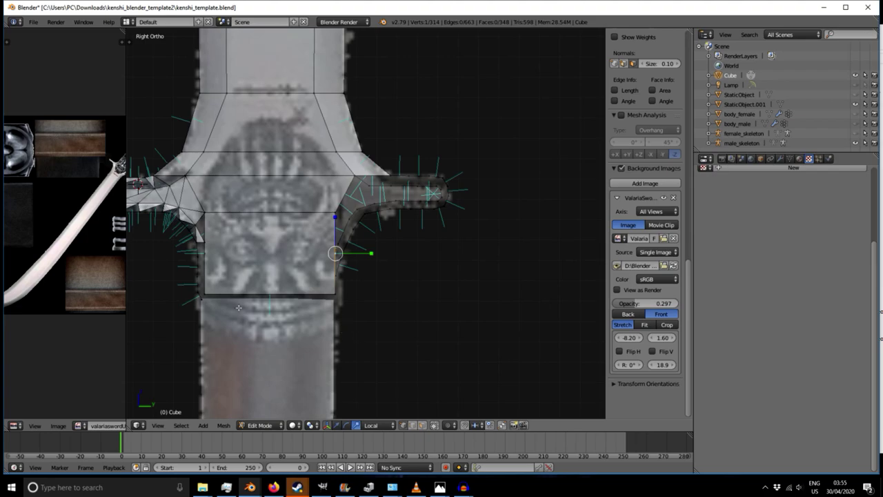
right_click(201, 298)
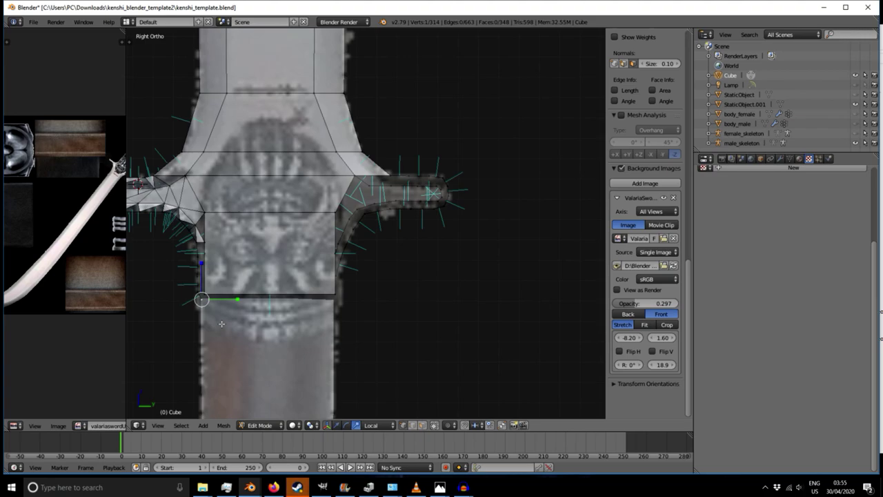
scroll(222, 323, "down", 7)
key("Tab")
scroll(284, 318, "down", 3)
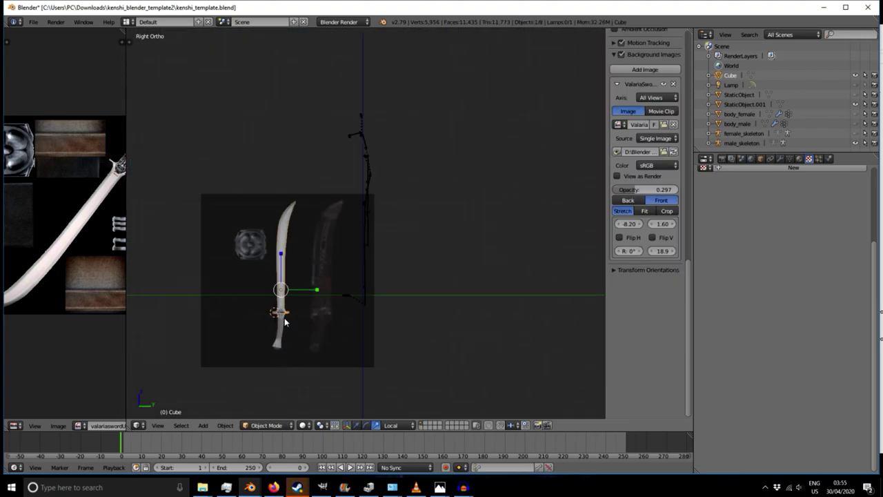
scroll(284, 324, "up", 5)
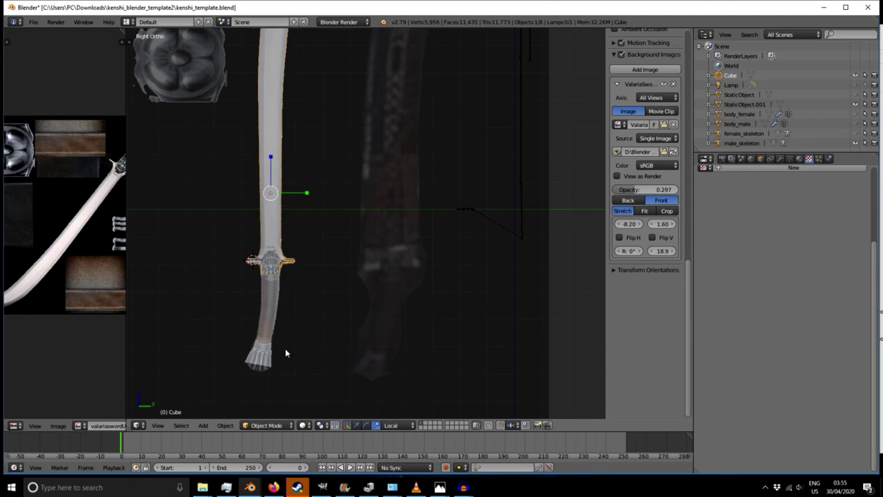
key("Tab")
- Return to Object Mode and add a UV sphere mesh as a separate object at the 3D cursor on the crossguard
key("Tab")
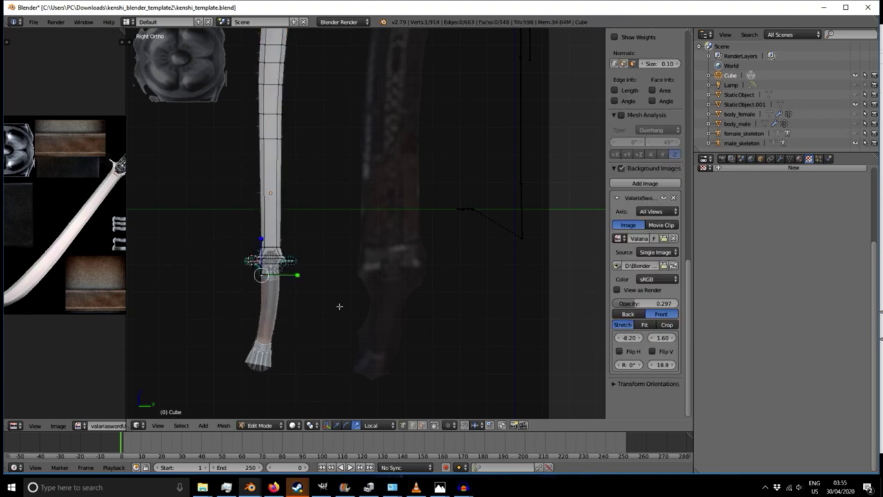
middle_click_drag(338, 306, 341, 339)
scroll(336, 337, "down", 4)
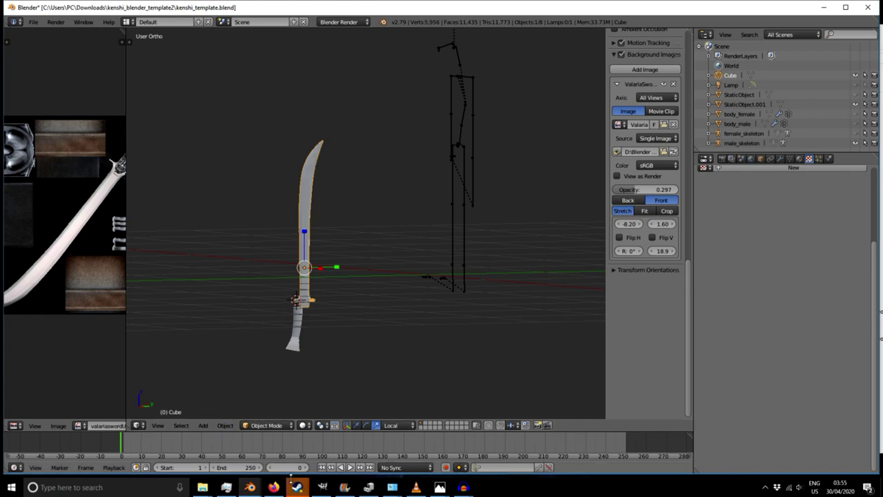
left_click(225, 426)
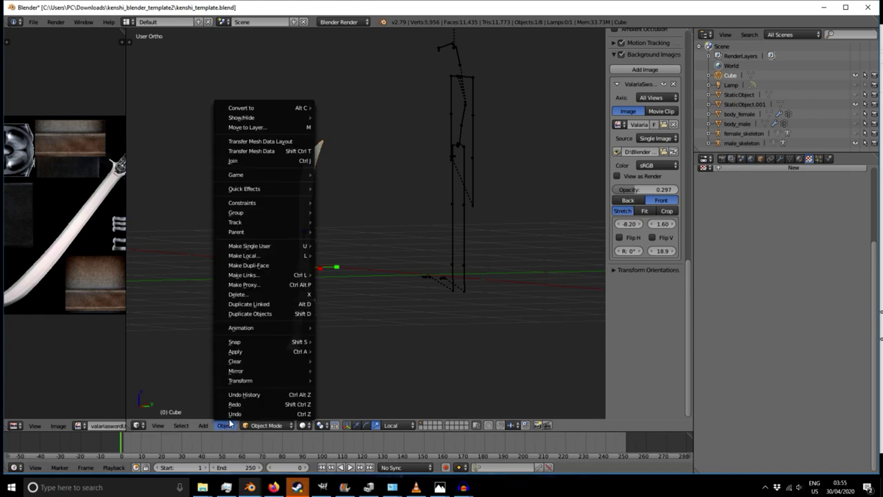
mouse_move(203, 426)
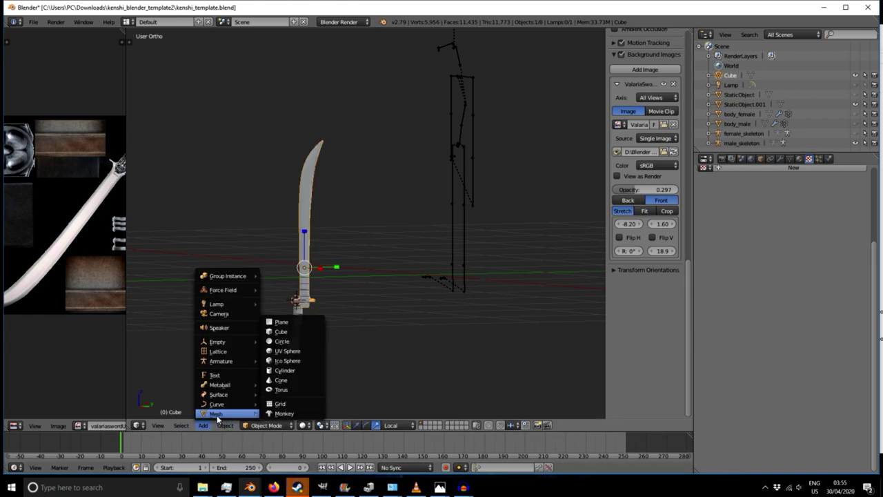
left_click(301, 350)
middle_click_drag(372, 329, 348, 328)
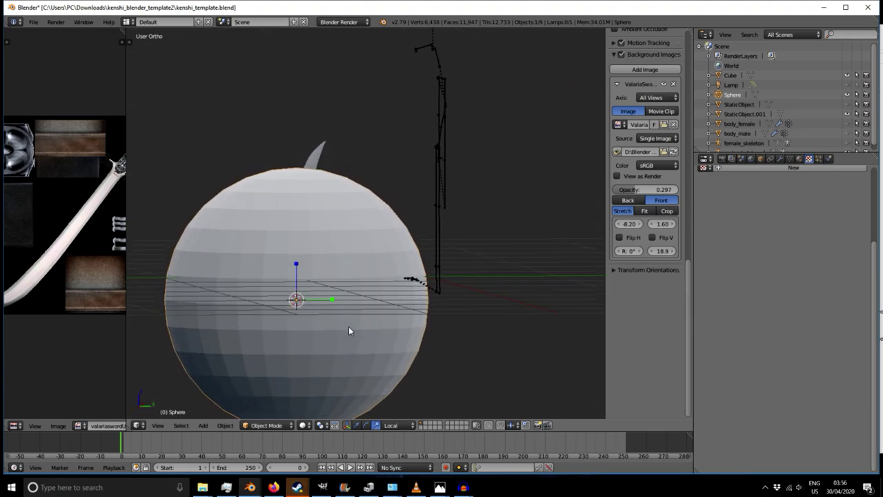
- Scale the sphere down uniformly until it is only slightly larger than the width of the sword's guard
key("s")
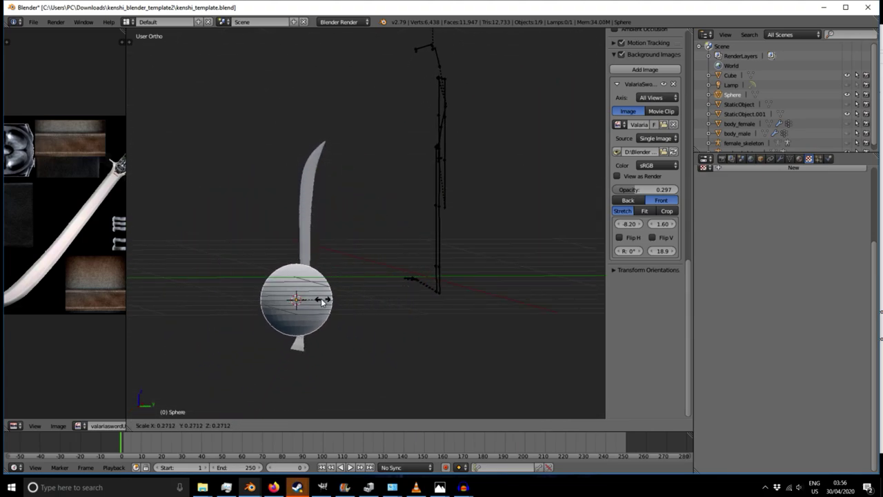
scroll(305, 301, "up", 8)
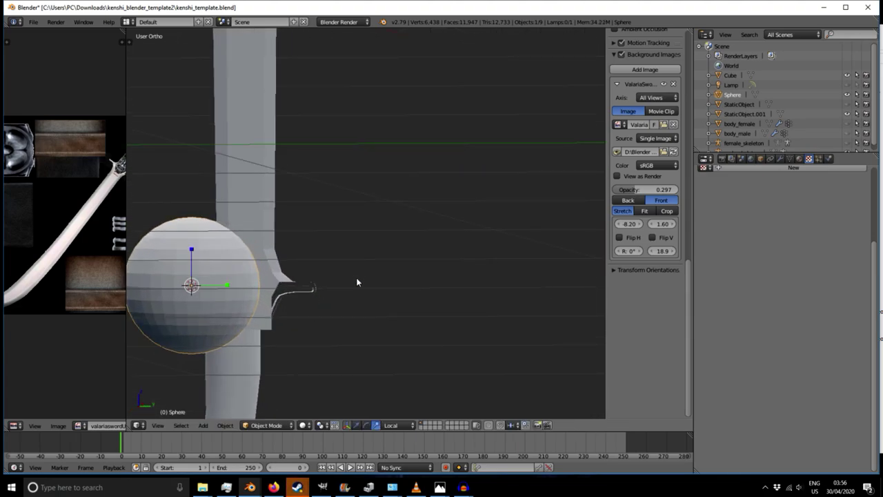
left_click(276, 294)
middle_click_drag(276, 294, 278, 351)
scroll(224, 140, "down", 5)
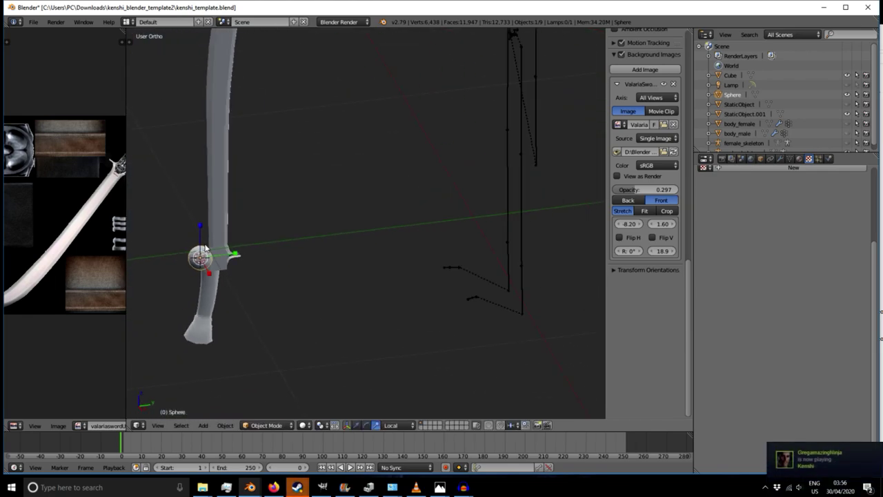
middle_click_drag(208, 284, 192, 268)
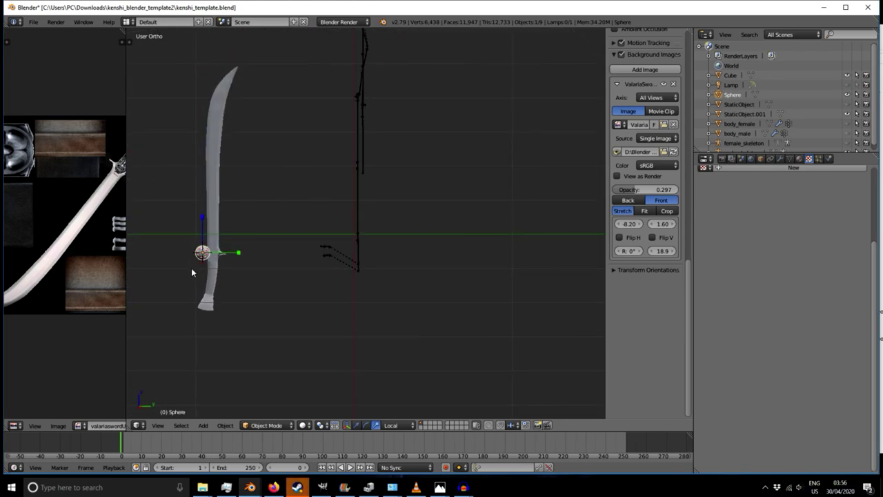
key("KP_1")
key("KP_3")
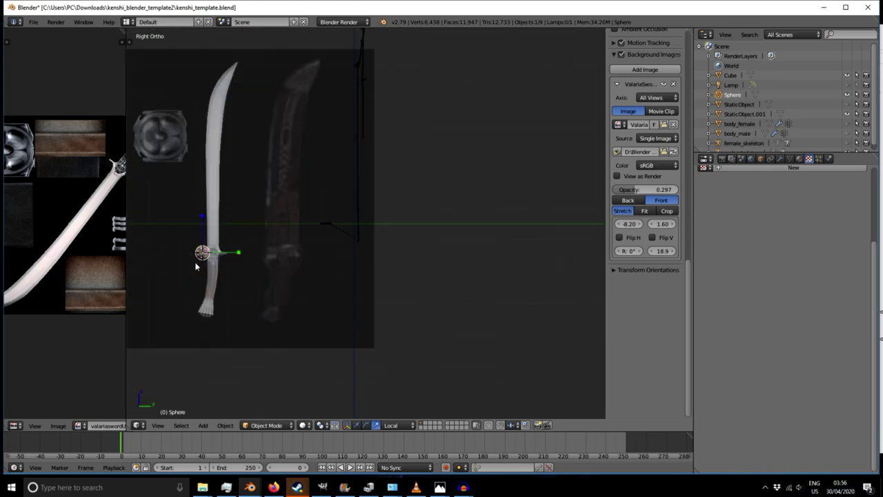
- Move the sphere along Y and Z onto the engraved ornament at the centre of the guard in the reference image
scroll(196, 266, "up", 8)
left_click_drag(274, 274, 328, 281)
key("ctrl+z")
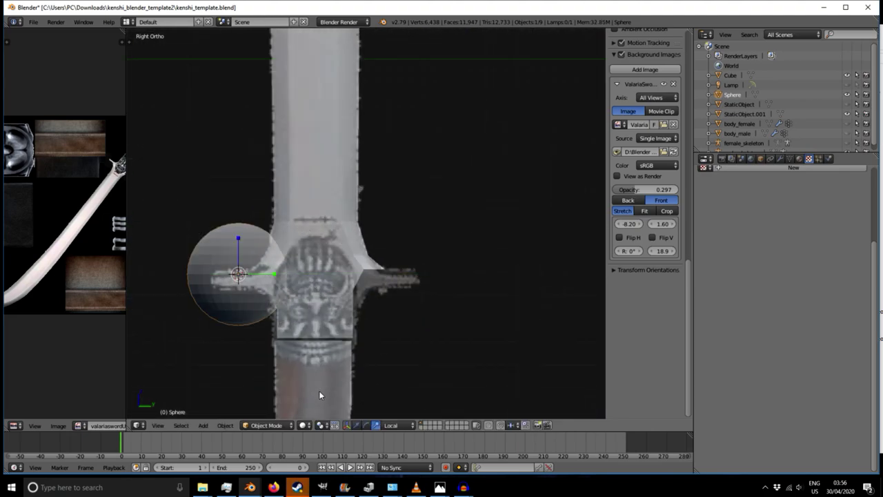
left_click(356, 425)
left_click_drag(266, 274, 340, 287)
left_click_drag(312, 234, 316, 250)
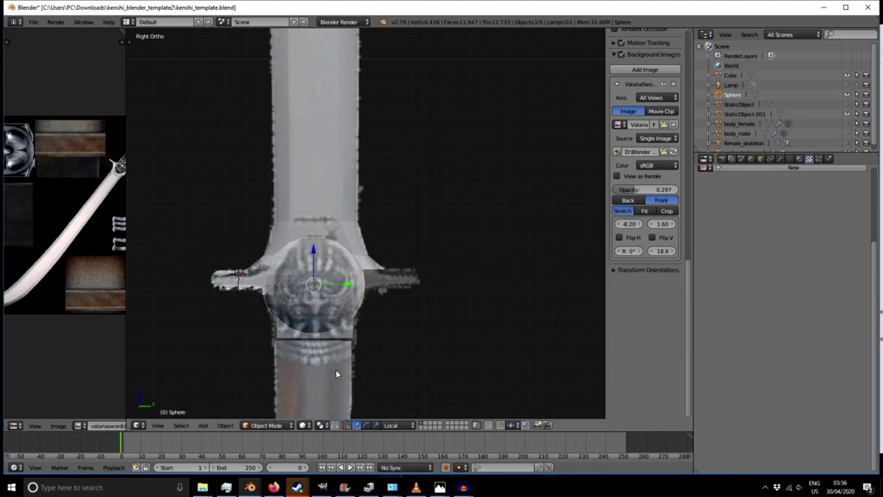
- Narrow the sphere along Y to the width of the engraved ornament and nudge it slightly down over it
left_click_drag(349, 285, 341, 289)
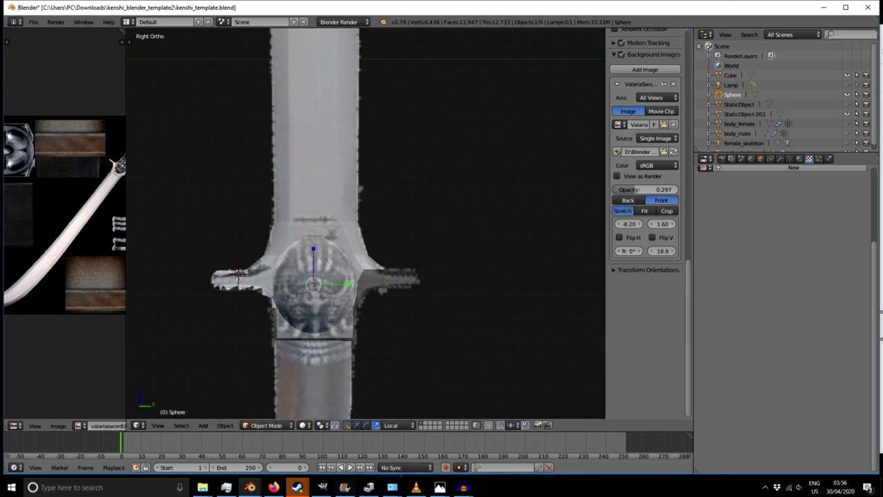
left_click(356, 426)
left_click_drag(311, 259, 310, 260)
left_click_drag(347, 289, 347, 289)
left_click_drag(313, 252, 314, 257)
- Centre the sphere on the blade's thickness by moving it along X, checking from the front and top
middle_click_drag(237, 365, 355, 326)
left_click_drag(347, 284, 355, 289)
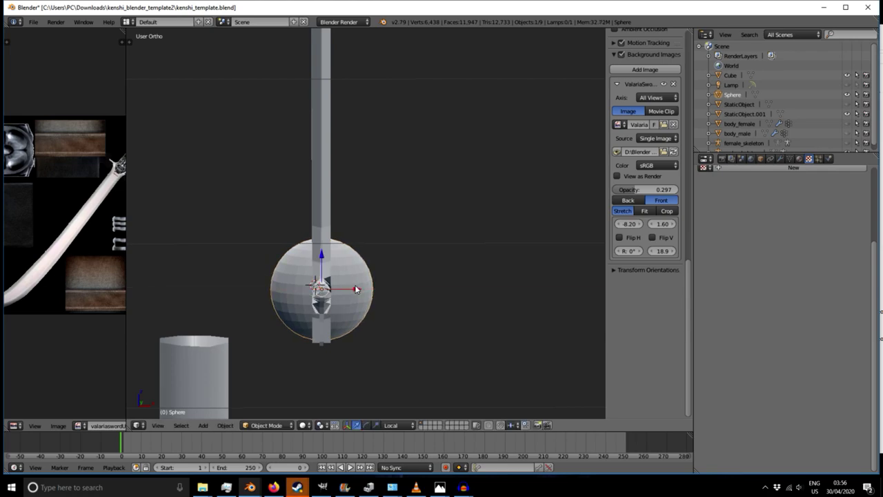
key("KP_1")
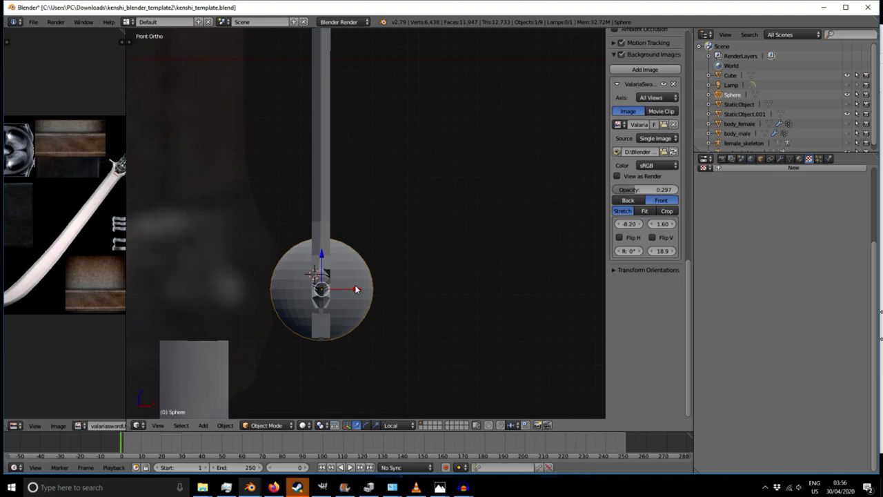
key("ctrl+KP_3")
key("KP_7")
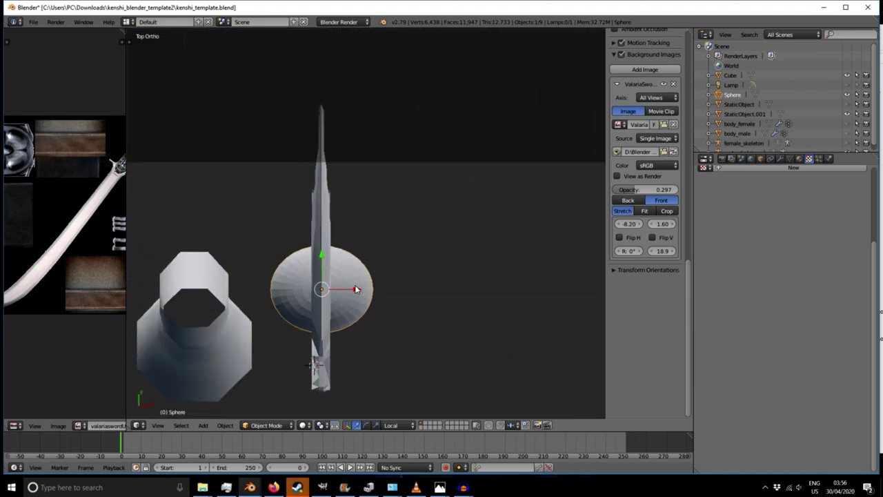
- Flatten the sphere along X into a narrower ellipsoid around the blade and compare it in side and front views
left_click(376, 425)
mouse_move(361, 292)
left_mouse_down()
mouse_move(340, 291)
mouse_move(347, 288)
left_mouse_up()
key("KP_3")
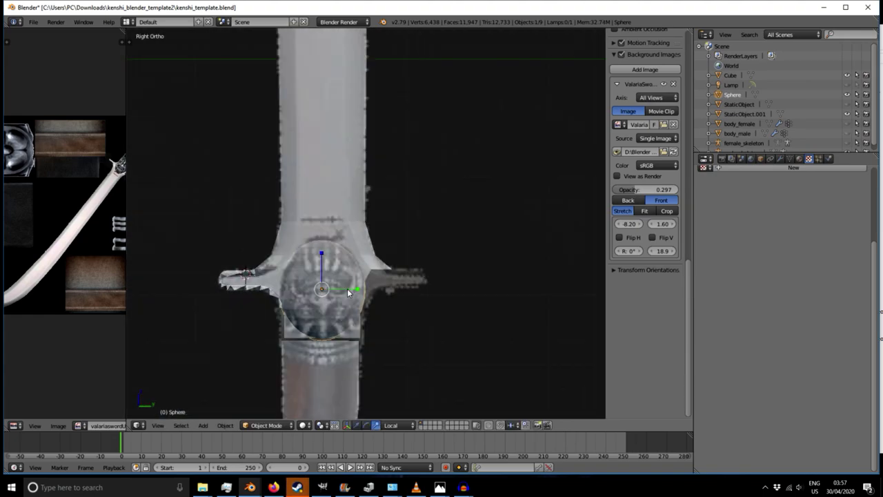
key("KP_1")
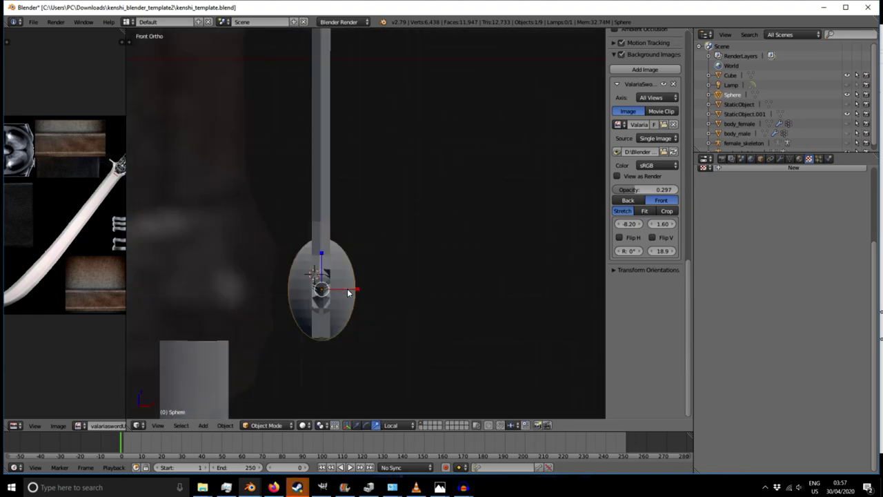
key("KP_3")
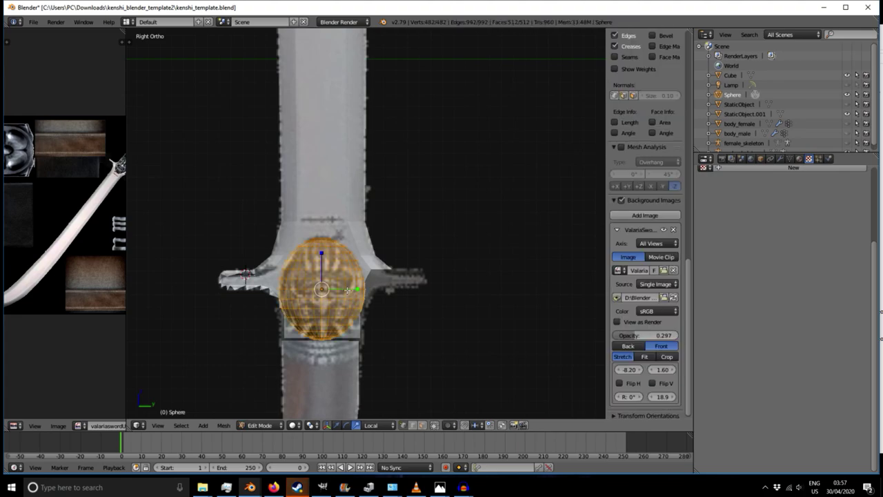
- Move the flattened sphere along X, clear of the sword, so it can be edited separately
middle_click_drag(352, 316, 406, 381)
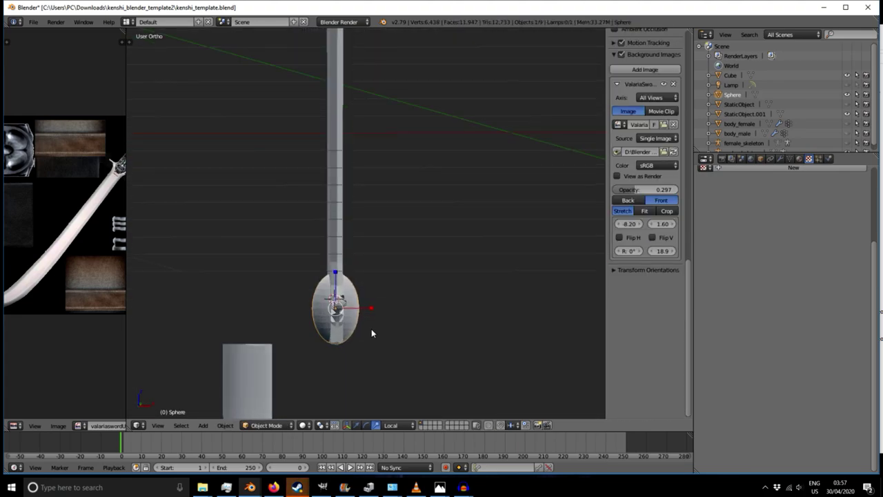
left_click(358, 425)
left_click_drag(368, 309, 456, 348)
- Box-select the lower half of the sphere's vertices in Edit Mode and delete them, leaving an open dome
key("Tab")
middle_click_drag(459, 369, 459, 363)
right_click(424, 315)
key("b")
left_click_drag(380, 310, 466, 380)
middle_click_drag(511, 352, 408, 341)
key("x")
left_click(410, 351)
- Select all of the dome's vertices in the right view and nudge them slightly upward along Z
key("KP_1")
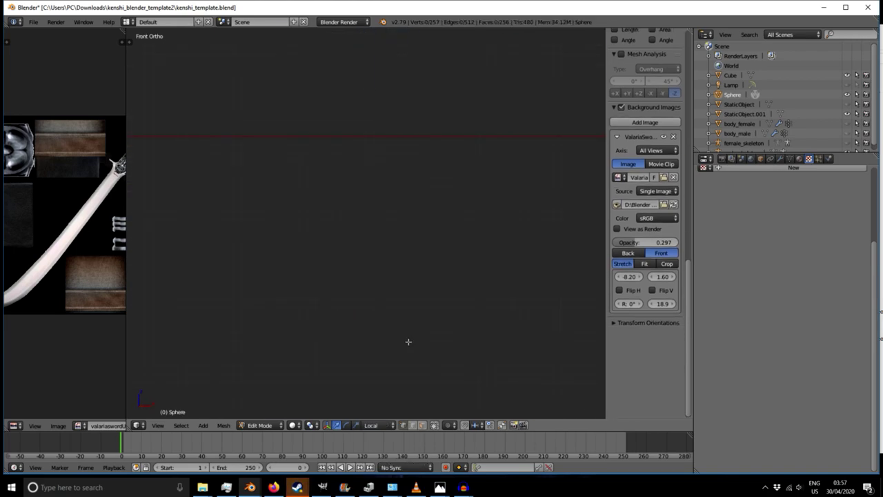
key("KP_3")
scroll(410, 342, "up", 3)
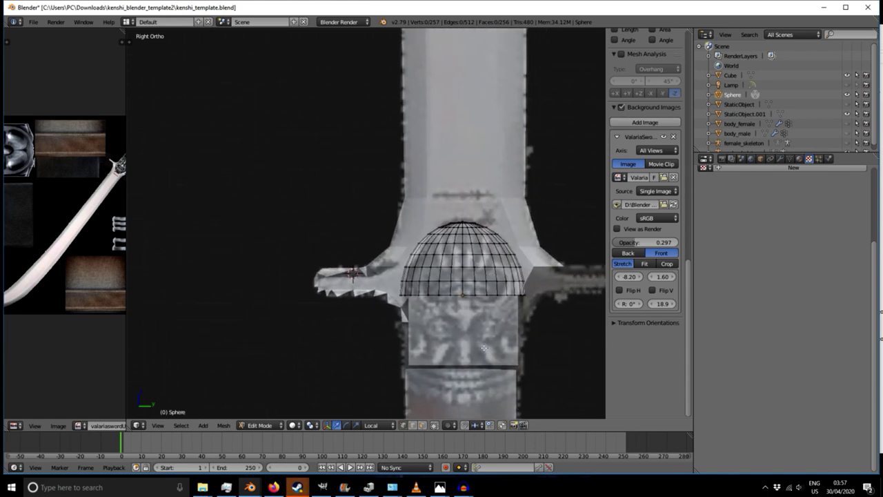
key("b")
left_click_drag(272, 168, 457, 299)
left_click_drag(366, 192, 366, 190)
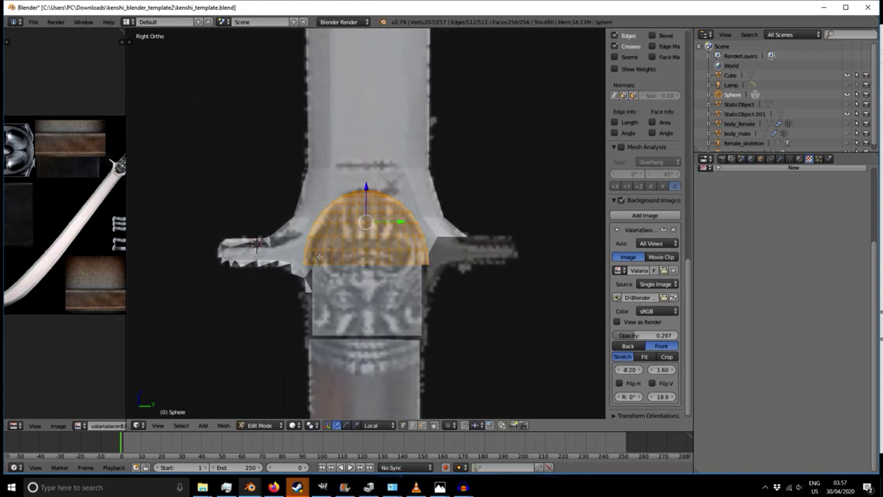
- Select the dome's open bottom ring and extrude it down in three sections to the lower edge of the guard block
right_click(321, 262)
key("b")
left_click_drag(299, 261, 429, 319)
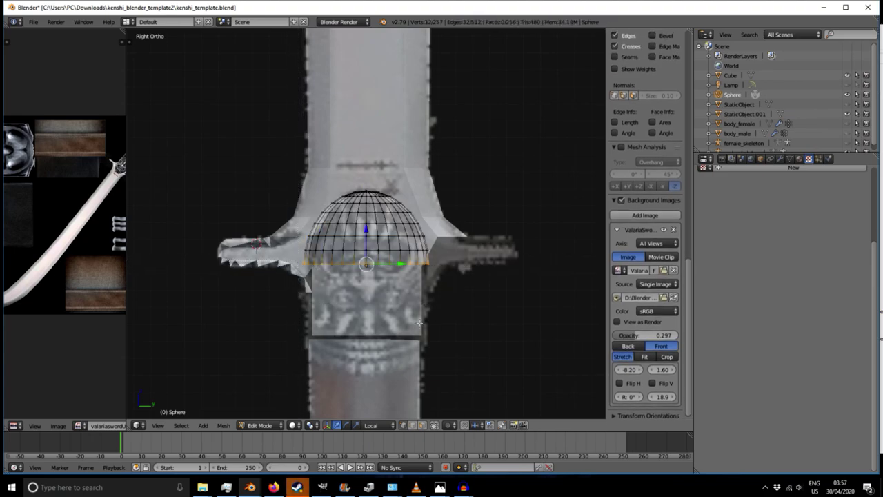
key("e")
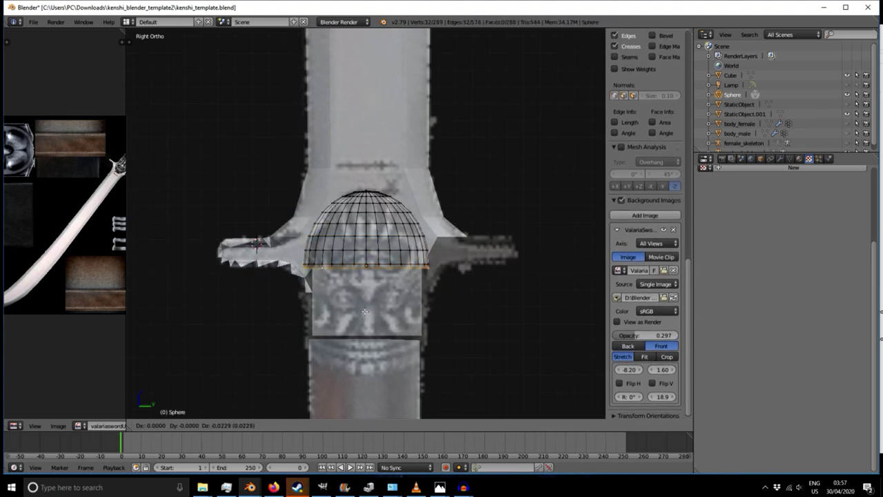
left_click(366, 330)
key("e")
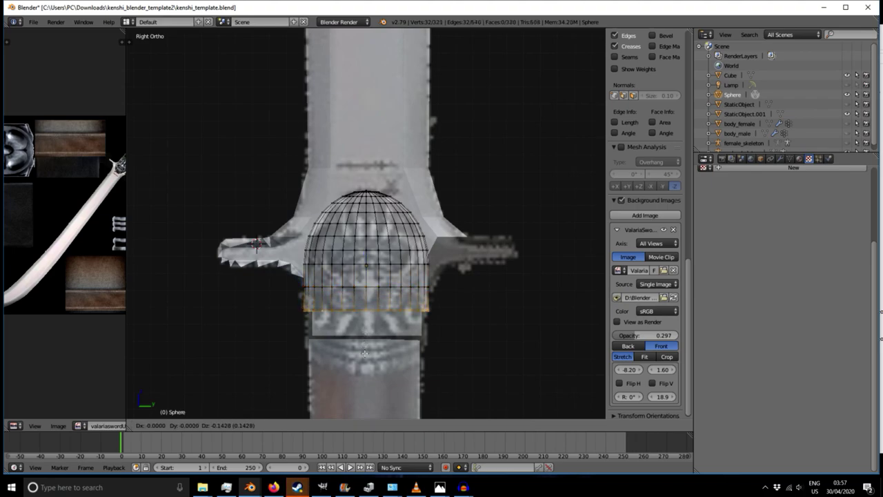
left_click(365, 354)
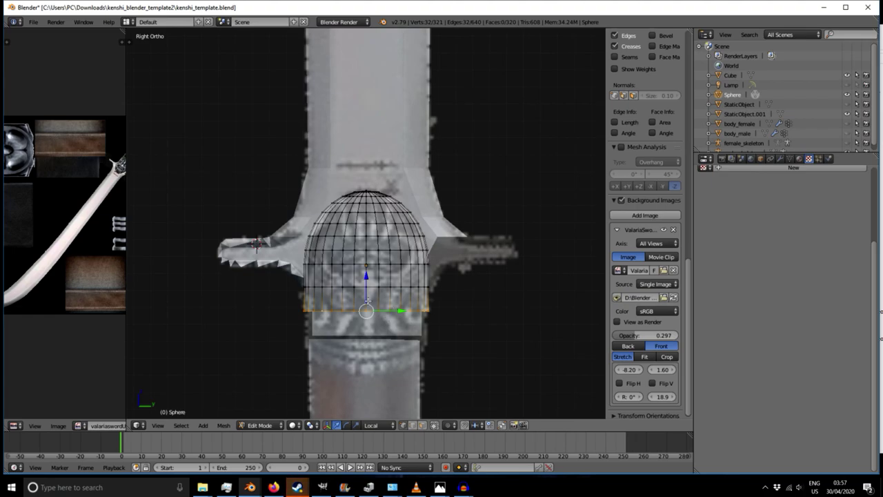
key("e")
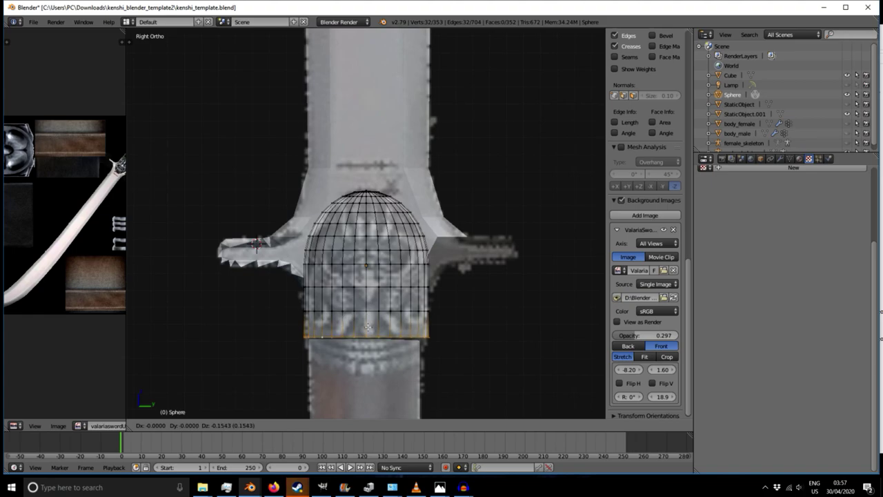
left_click(368, 327)
- Extrude the bottom ring down three more times in short bands of about 0.06 to cover the collar above the grip
key("e")
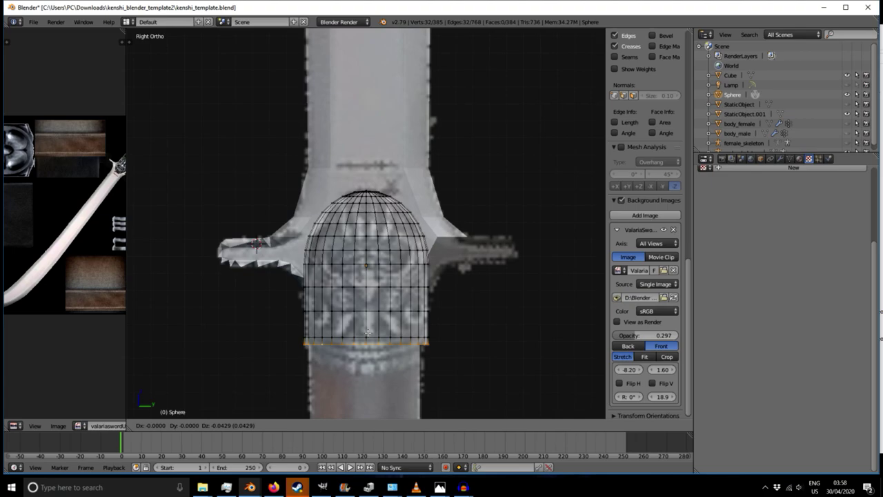
left_click(367, 337)
key("e")
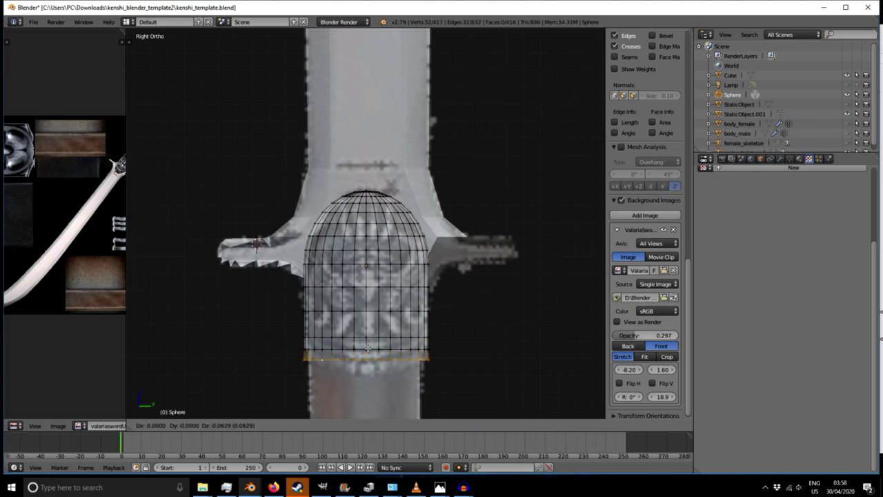
left_click(368, 349)
key("e")
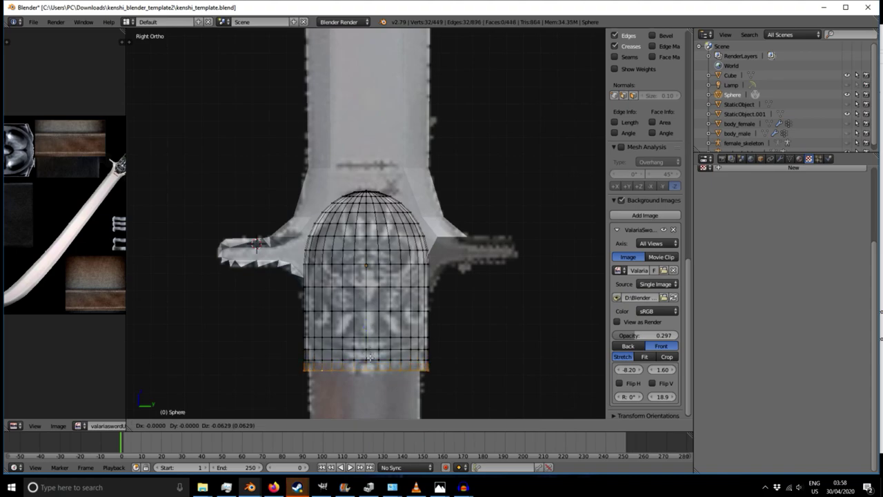
left_click(370, 357)
- Select the edge ring above the short bands and lower it slightly along Z to match the reference engraving
right_click(378, 337)
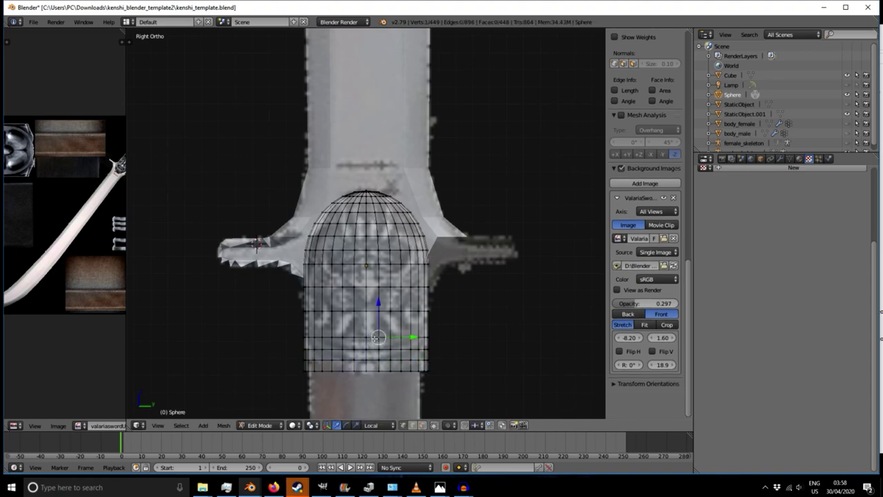
key("b")
left_click_drag(296, 332, 448, 344)
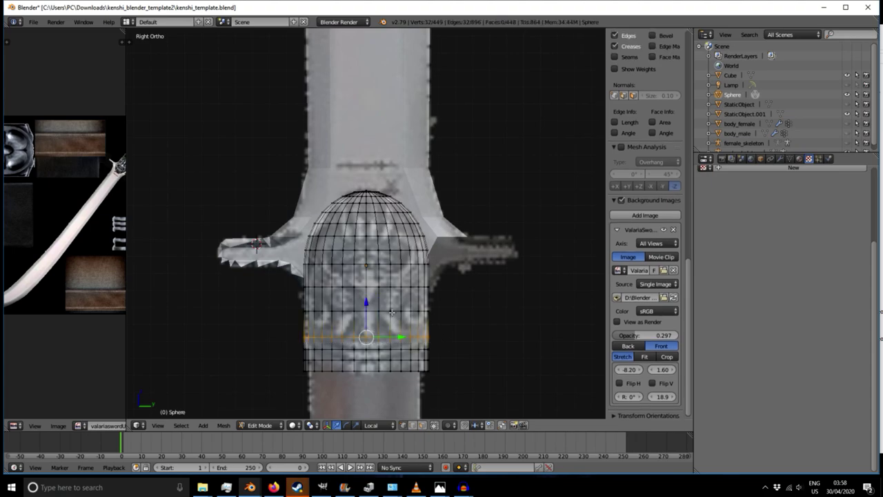
left_click_drag(365, 302, 365, 306)
left_click(366, 305)
- Select the bottom edge ring and scale it narrower along Y so the rim tapers toward the grip
scroll(364, 317, "down", 8)
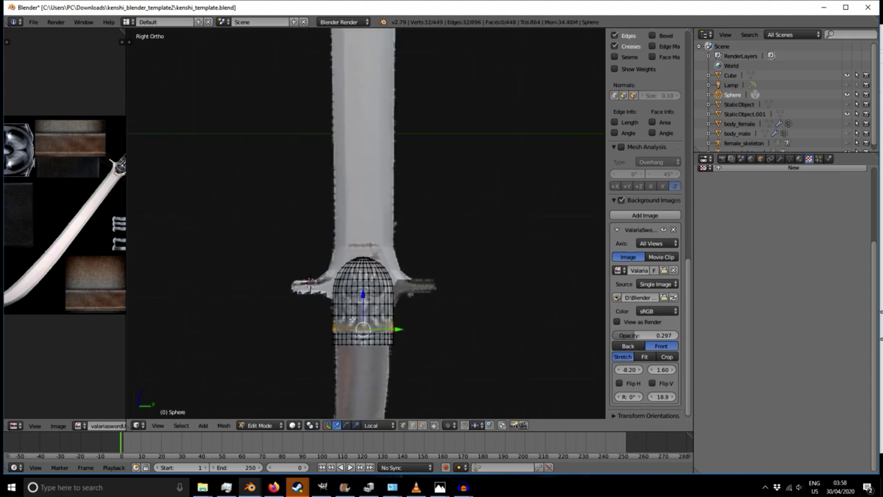
scroll(359, 348, "up", 2)
scroll(359, 351, "up", 8)
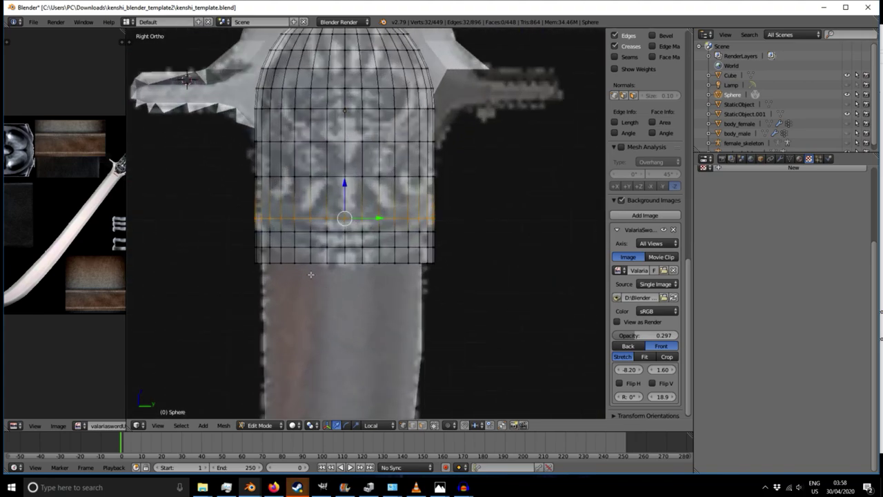
scroll(279, 263, "down", 2)
right_click(263, 262)
key("b")
left_click_drag(262, 256, 378, 289)
scroll(386, 279, "up", 3)
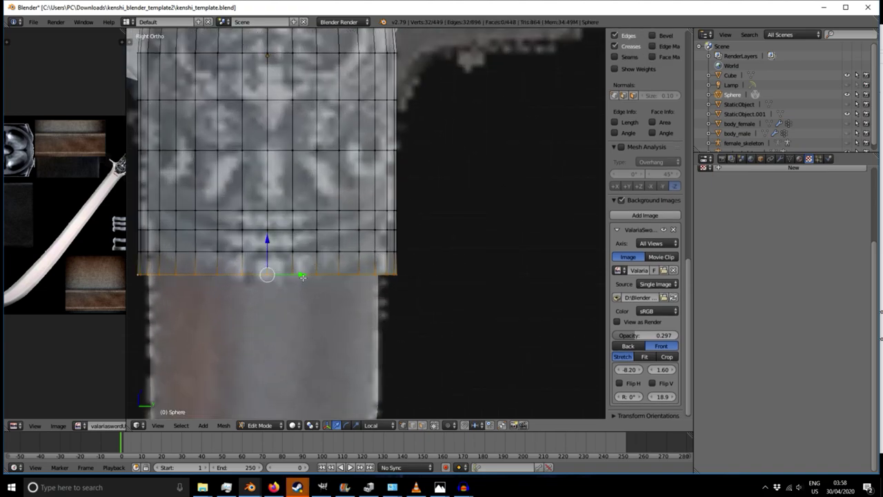
left_click_drag(302, 274, 299, 279)
key("ctrl+z")
left_click(356, 425)
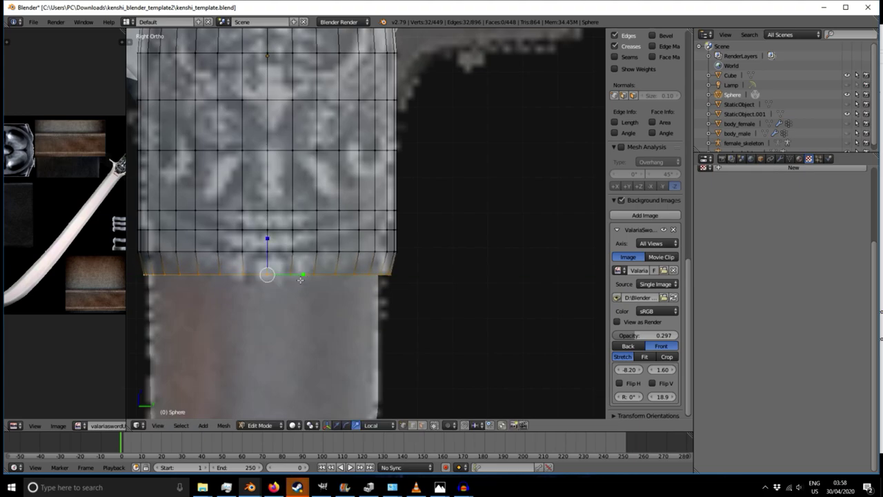
- Return to Object Mode and inspect the extruded dome's shape beside the sword from an angle
scroll(276, 317, "down", 5)
middle_click_drag(276, 317, 314, 351)
scroll(183, 252, "down", 4)
middle_click_drag(184, 254, 282, 307, "shift")
key("Tab")
key("Tab")
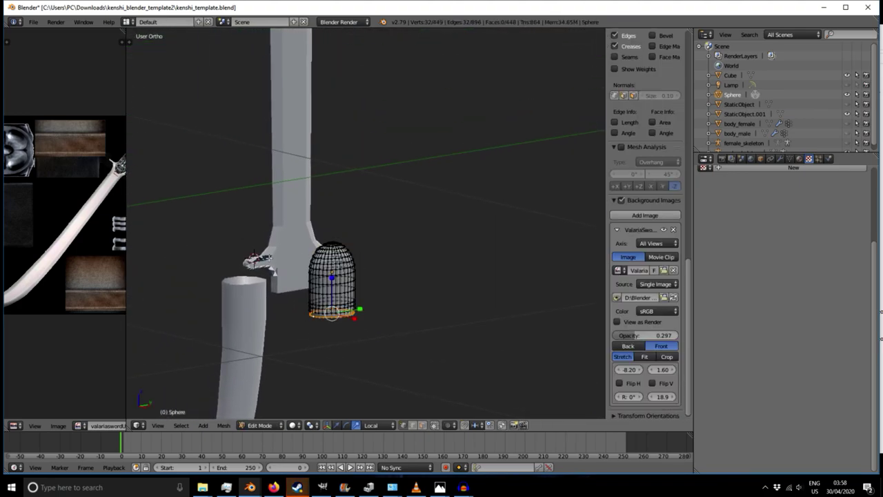
key("Tab")
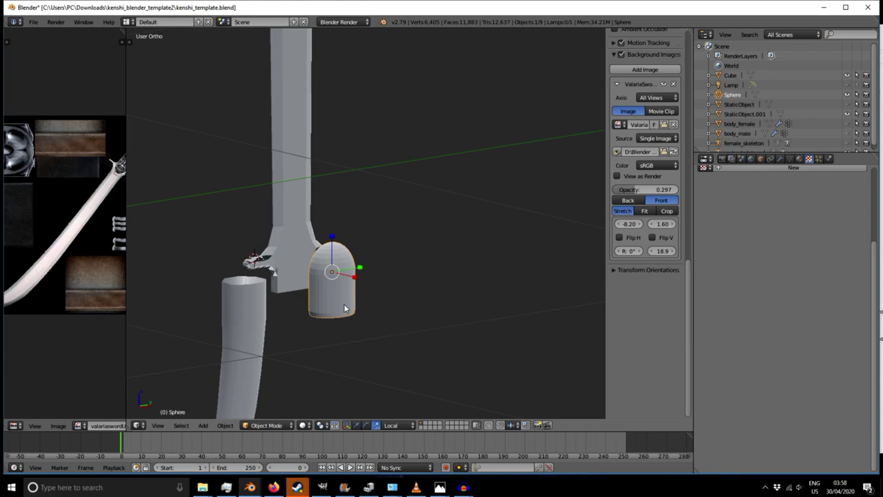
- Select the grip object and inspect how it lines up with the blade base and the dome
scroll(289, 208, "down", 3)
right_click(302, 271)
right_click(302, 272)
right_click(293, 250)
right_click(295, 251)
right_click(299, 248)
right_click(296, 251)
right_click(253, 298)
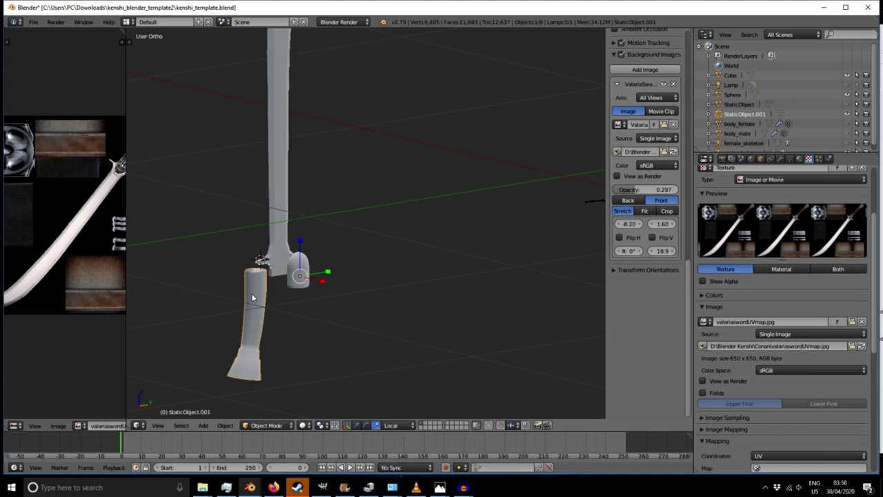
middle_click_drag(385, 278, 301, 271)
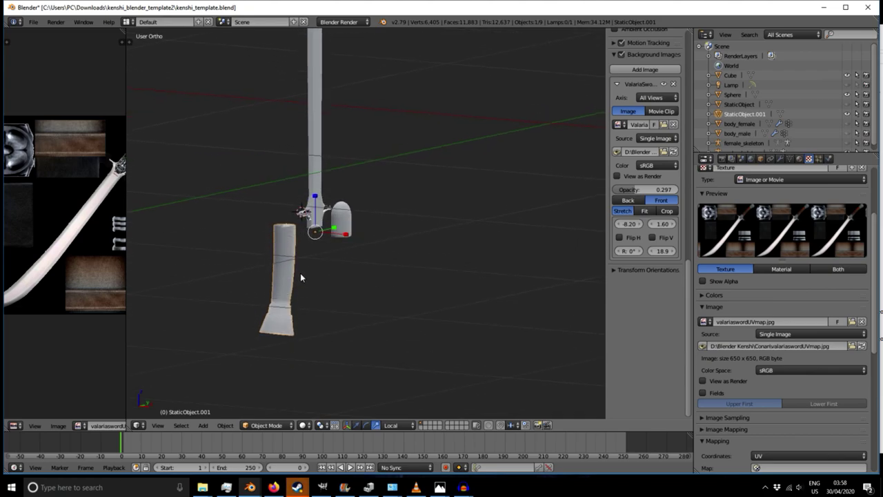
middle_click_drag(315, 271, 305, 277)
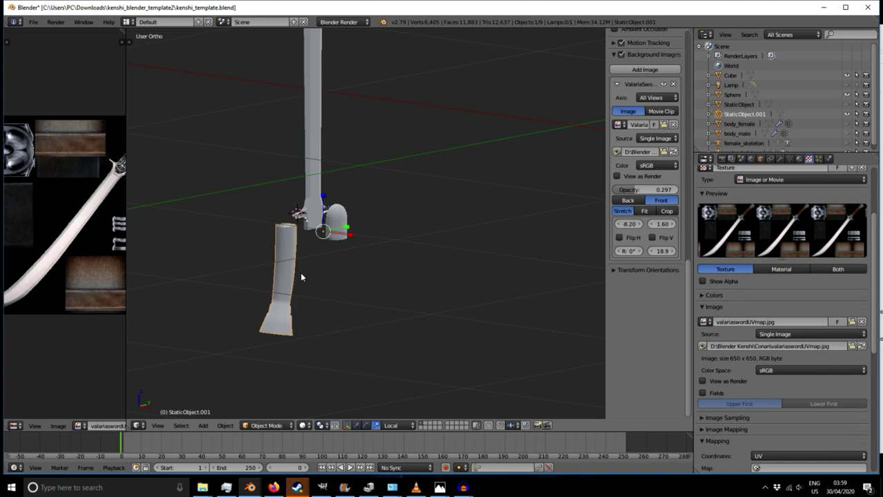
- Recentre the sword texture in the image editor and widen that area until the whole texture fits
mouse_move(33, 196)
middle_mouse_down()
mouse_move(104, 207)
mouse_move(16, 192)
middle_mouse_up()
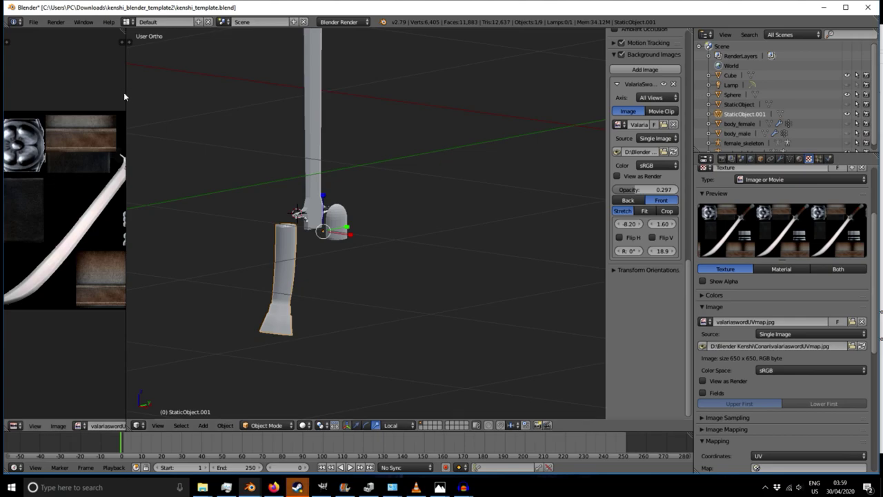
left_click_drag(125, 92, 292, 107)
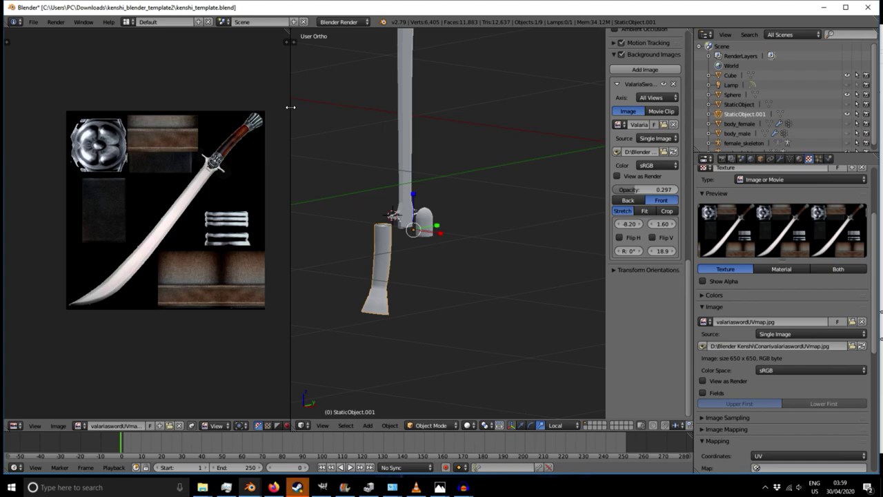
left_click_drag(288, 107, 247, 105)
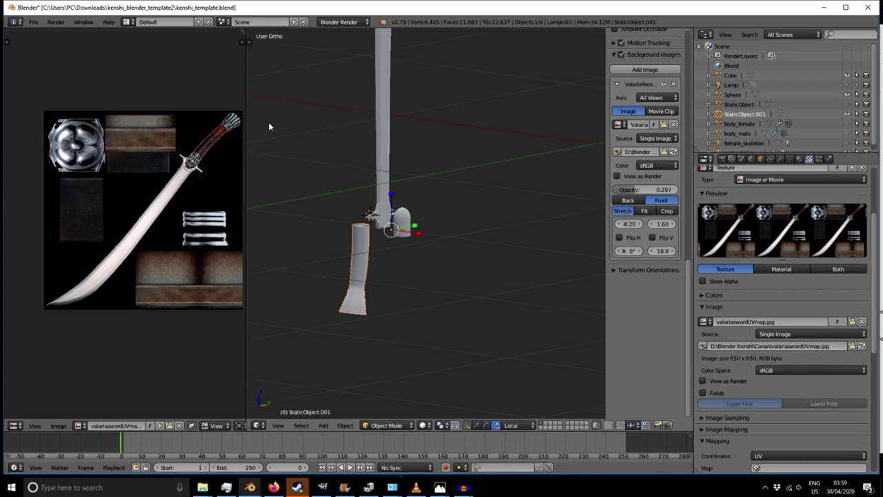
- Open the blade and guard mesh in Edit Mode and switch to face selection at the guard arm
scroll(314, 144, "up", 1)
right_click(396, 223)
scroll(396, 225, "up", 3)
key("Tab")
scroll(396, 226, "up", 5)
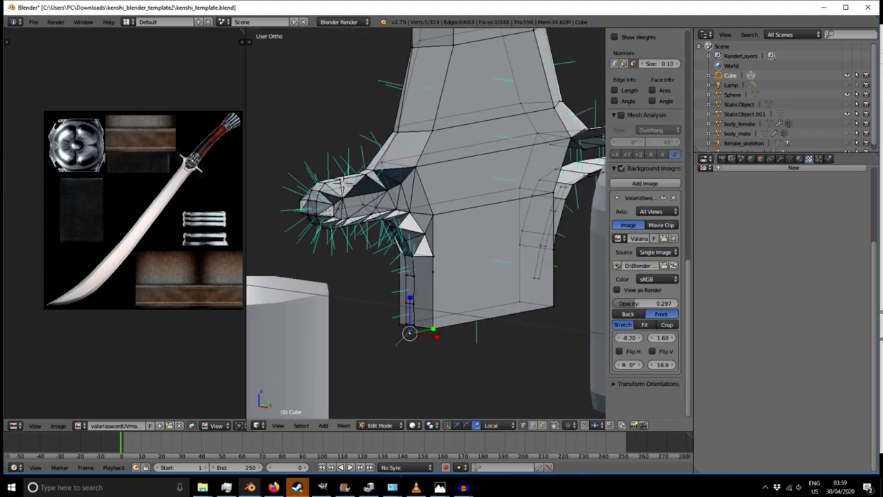
scroll(352, 203, "up", 5)
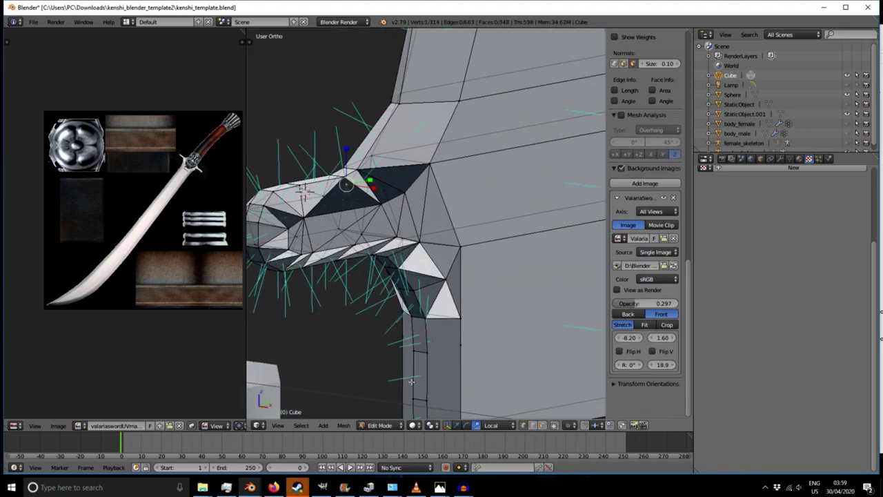
left_click(542, 425)
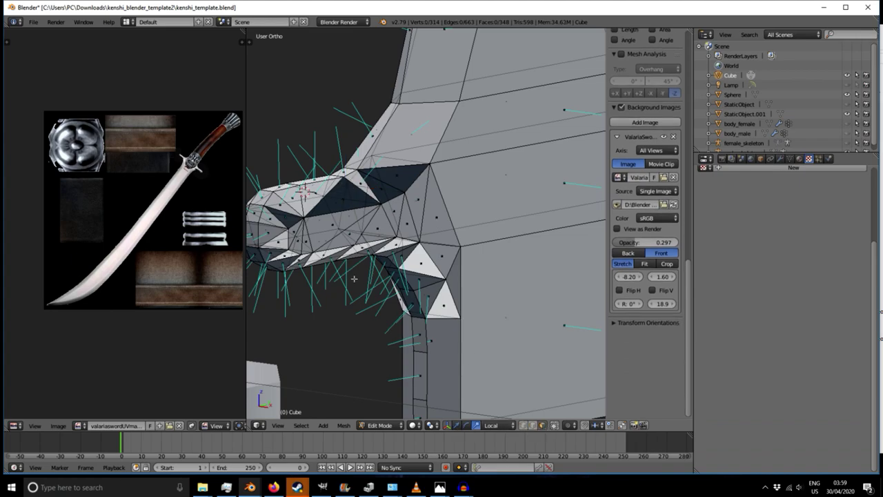
- Recalculate the normals outward for the dark inverted faces along the side of the guard arm near the blade
right_click(343, 199)
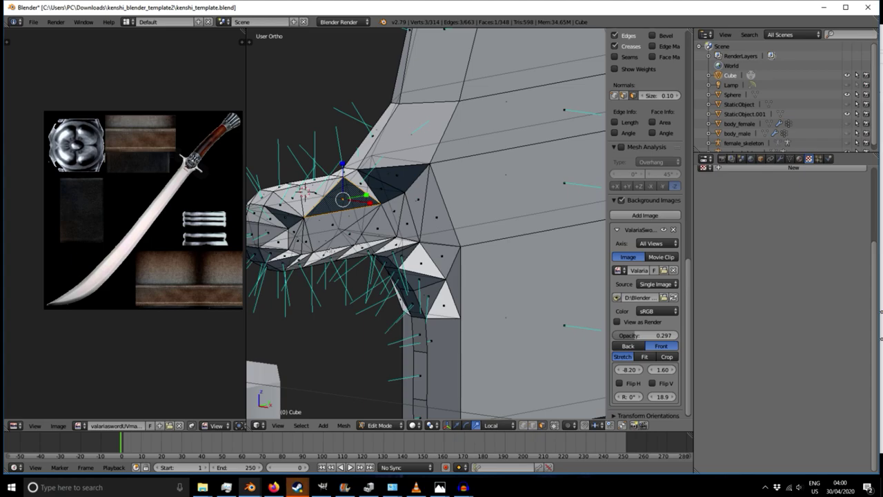
right_click(285, 218)
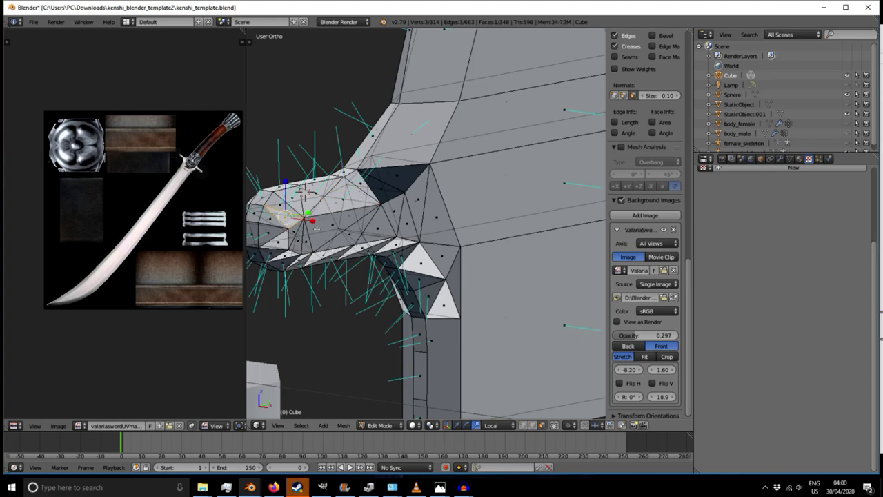
right_click(384, 188)
right_click(394, 174)
key("ctrl+n")
- Recalculate the normals of the stray inverted faces on the opposite side, where the guard arm curves into the blade base
middle_click_drag(324, 342, 411, 283)
right_click(330, 245)
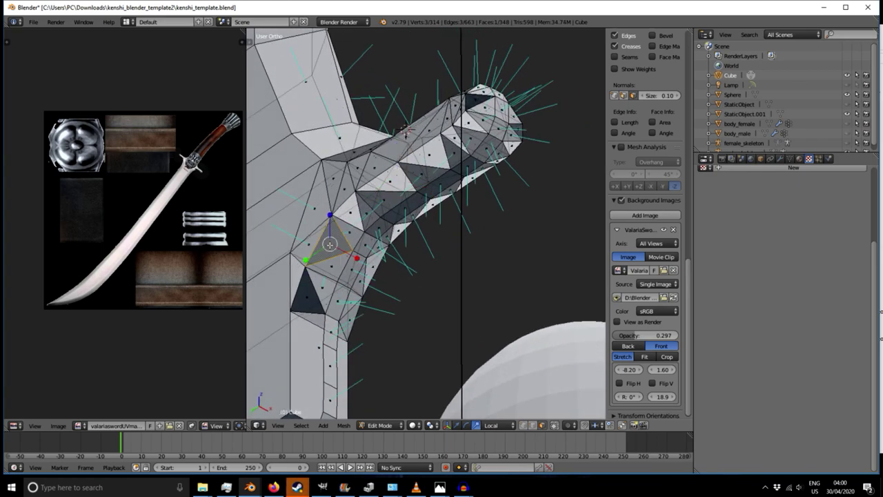
right_click(307, 295)
right_click(349, 205)
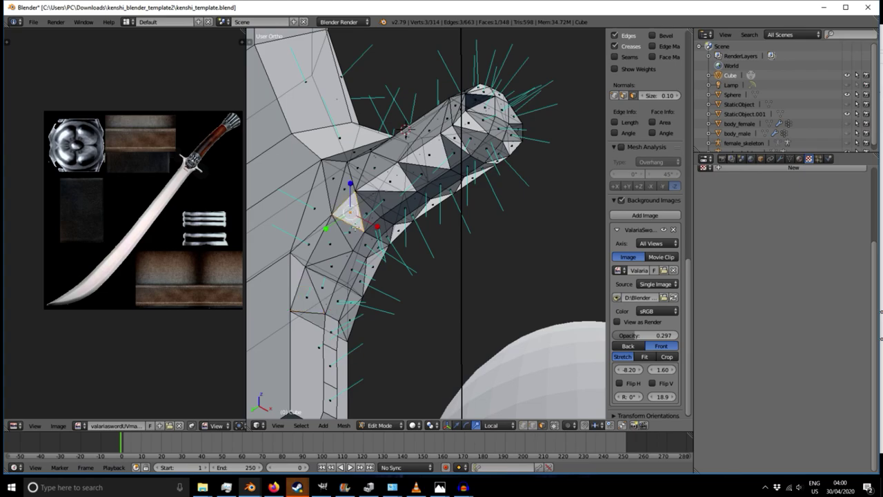
- Select the patch of inverted faces along the guard arm's opposite side, from the blade to near the tip, and recalculate their normals outward
middle_click_drag(410, 262, 394, 314)
right_click(409, 165)
right_click(393, 196, "shift")
right_click(372, 189, "shift")
right_click(356, 177, "shift")
right_click(344, 187, "shift")
right_click(336, 166, "shift")
right_click(356, 145, "shift")
right_click(363, 156, "shift")
scroll(401, 210, "up", 3)
right_click(405, 179, "shift")
right_click(400, 217, "shift")
right_click(375, 221, "shift")
right_click(440, 206, "shift")
right_click(427, 178, "shift")
right_click(433, 151, "shift")
right_click(450, 188, "shift")
right_click(456, 193, "shift")
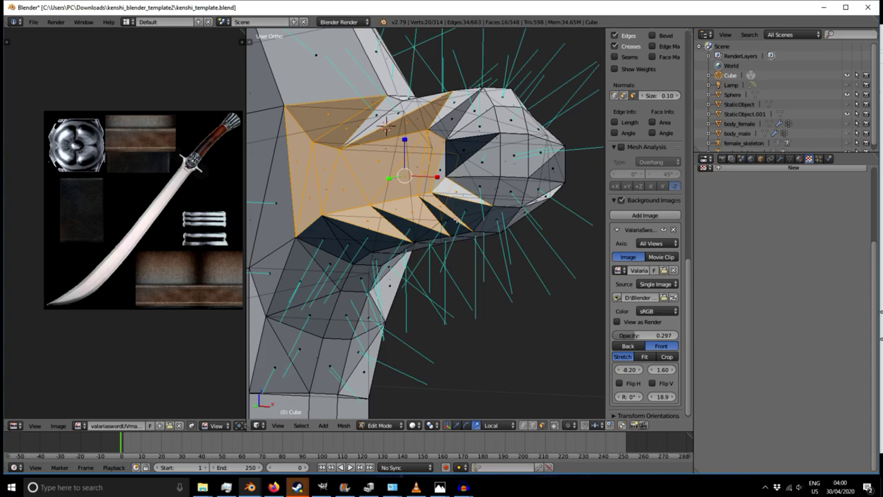
right_click(443, 173, "shift")
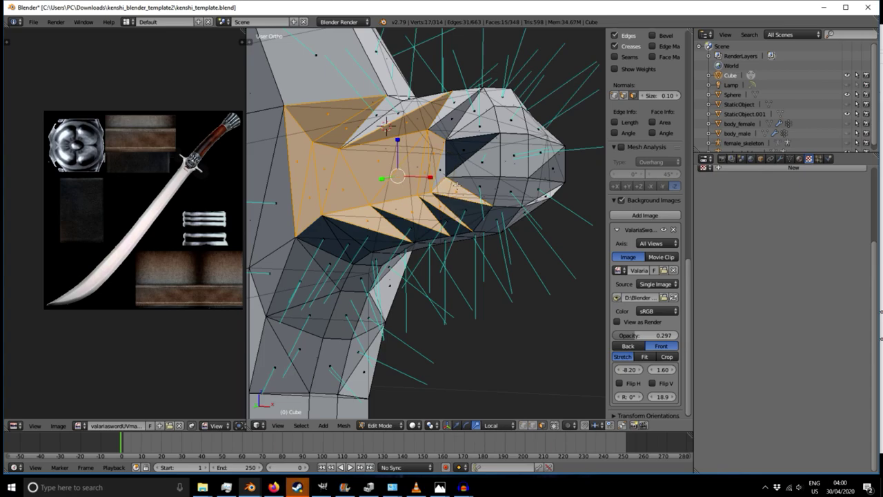
key("ctrl+n")
middle_click_drag(455, 189, 414, 226, "shift")
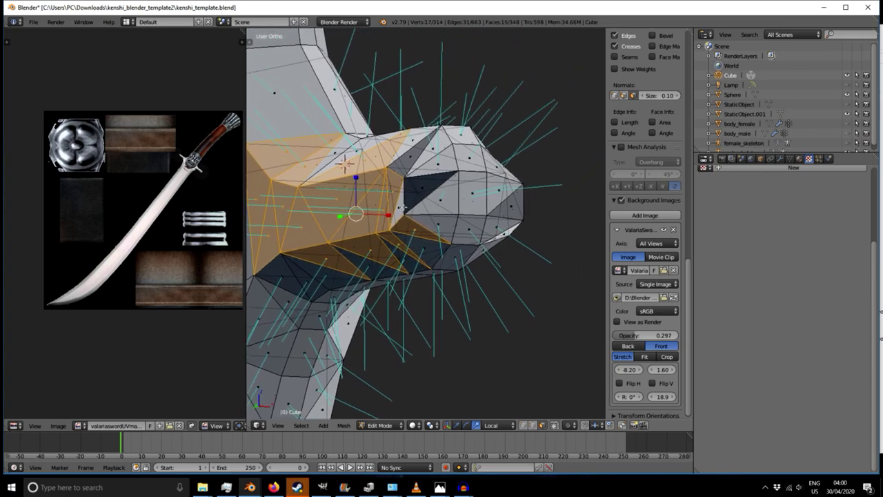
right_click(405, 210)
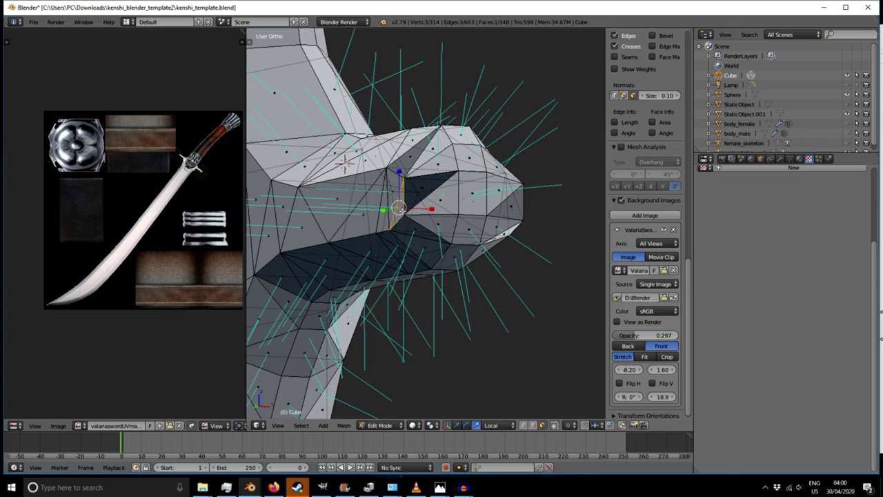
- Select the four light inverted triangles along the lower edge of the guard arm and recalculate their normals outward
middle_click_drag(400, 209, 364, 218)
mouse_move(465, 288)
middle_mouse_down("shift")
mouse_move(308, 213)
mouse_move(281, 127)
middle_mouse_up("shift")
right_click(281, 138)
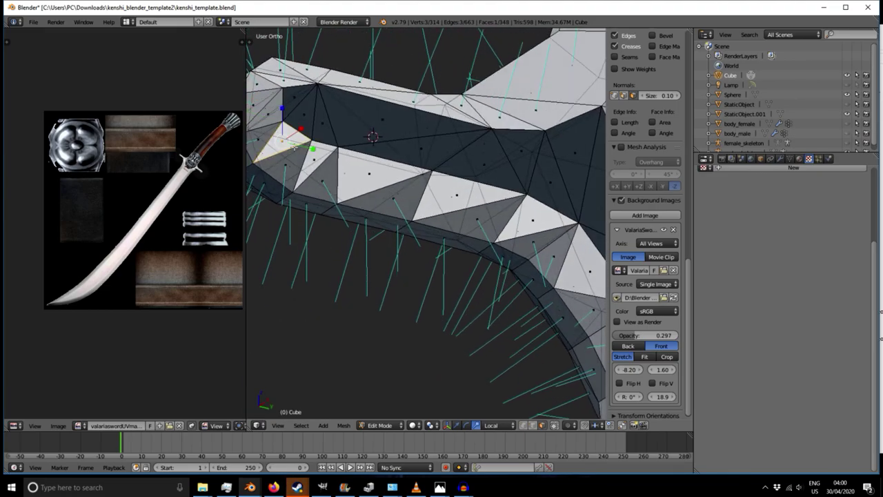
right_click(313, 159, "shift")
right_click(369, 174, "shift")
right_click(440, 189, "shift")
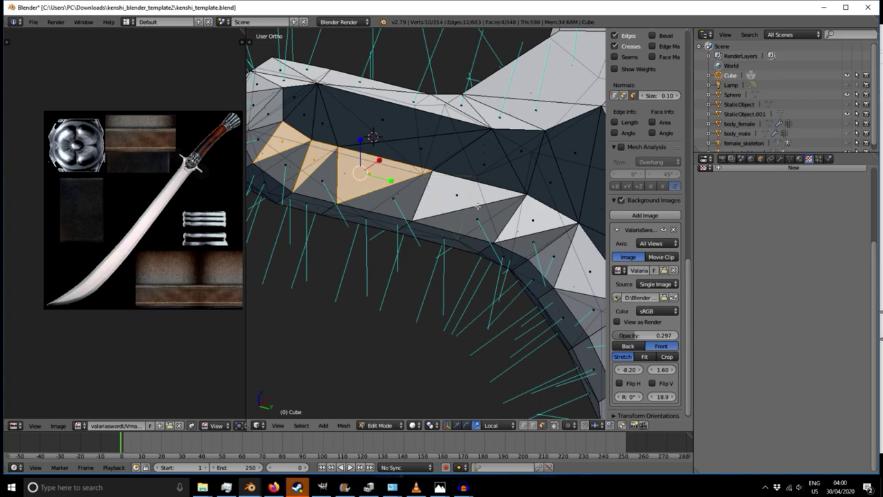
right_click(428, 192)
right_click(382, 176, "shift")
right_click(314, 162, "shift")
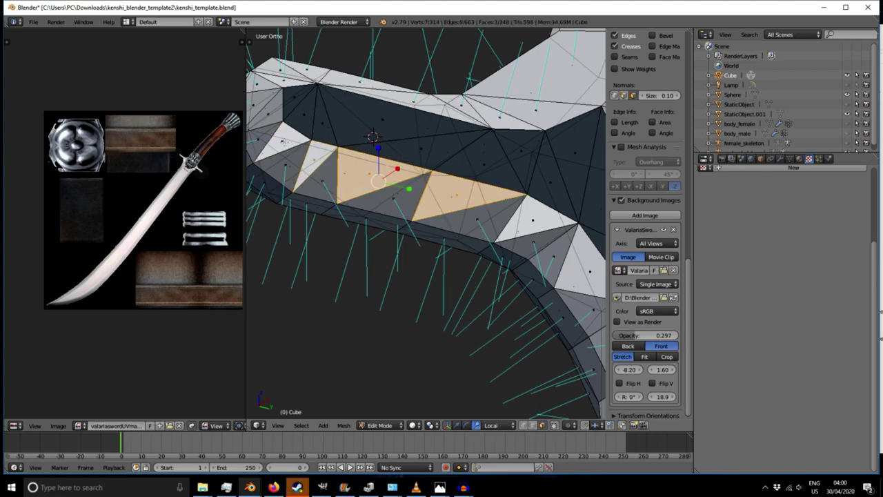
right_click(283, 142, "shift")
key("ctrl+n")
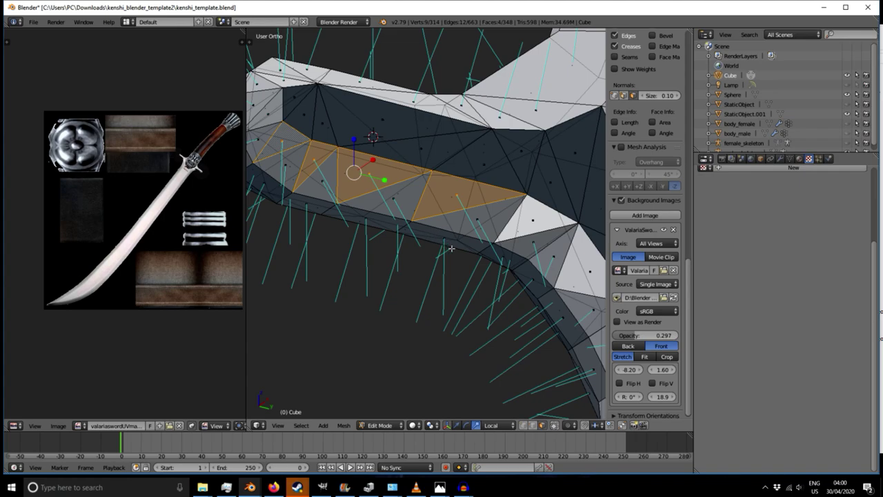
- Recalculate the normals of the three inverted triangles around the curve from the guard arm down to the blade base
middle_click_drag(465, 261, 287, 205, "shift")
right_click(357, 163)
right_click(414, 214, "shift")
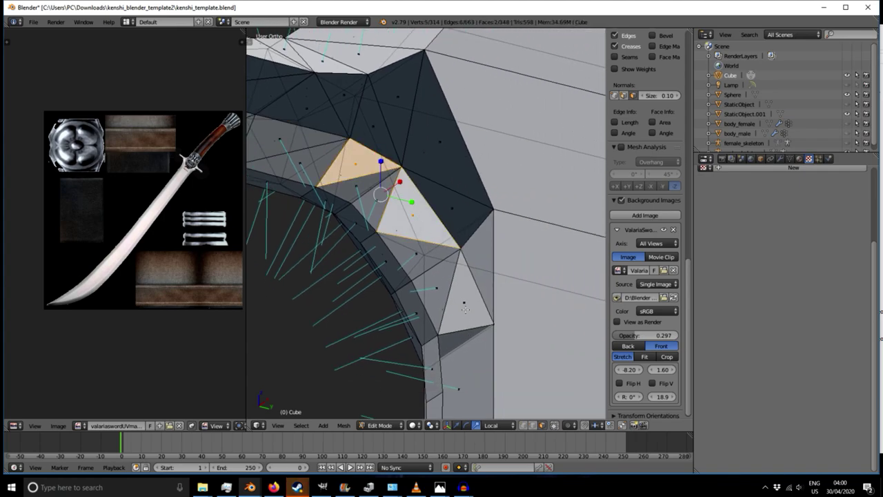
right_click(467, 308, "shift")
middle_click_drag(467, 308, 383, 241)
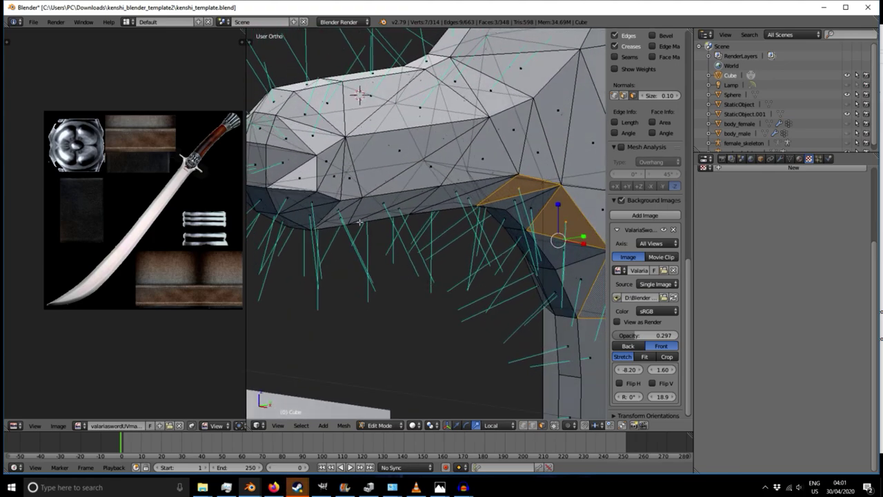
- Recalculate the normals of the six side faces in the middle of the guard arm
right_click(296, 169)
right_click(400, 156, "shift")
right_click(429, 164, "shift")
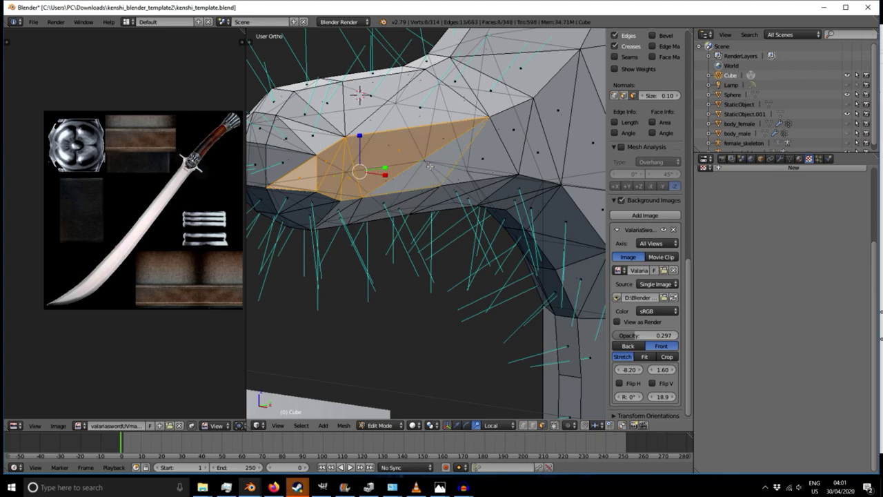
middle_click_drag(447, 200, 397, 190)
- Recalculate the normals of the six side faces where the guard arm joins the blade
right_click(394, 187)
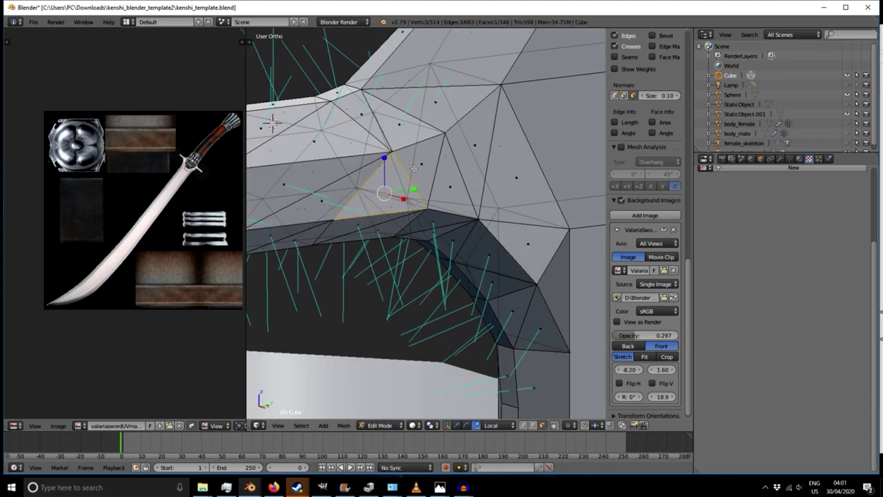
right_click(475, 144, "shift")
right_click(510, 178, "shift")
right_click(527, 240, "shift")
scroll(403, 216, "down", 5)
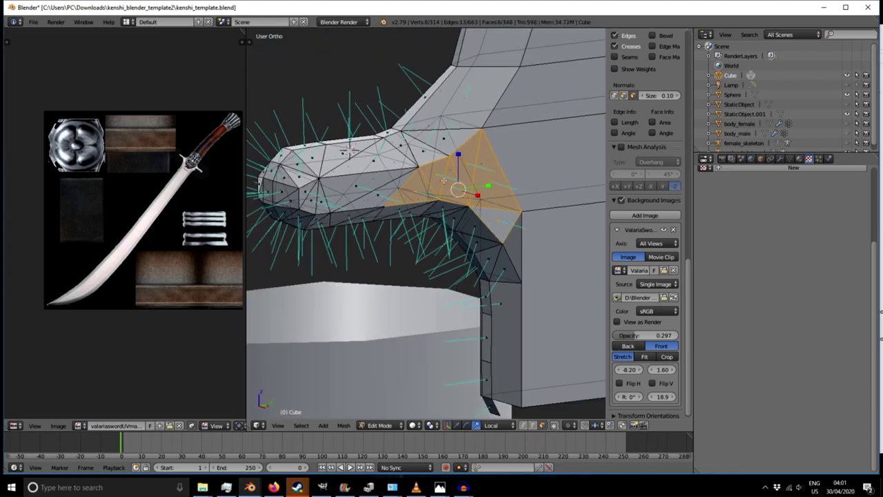
- In vertex selection, fill the triangular gap between the guard curve and the blade's vertical edge with a face
middle_click_drag(404, 216, 501, 205)
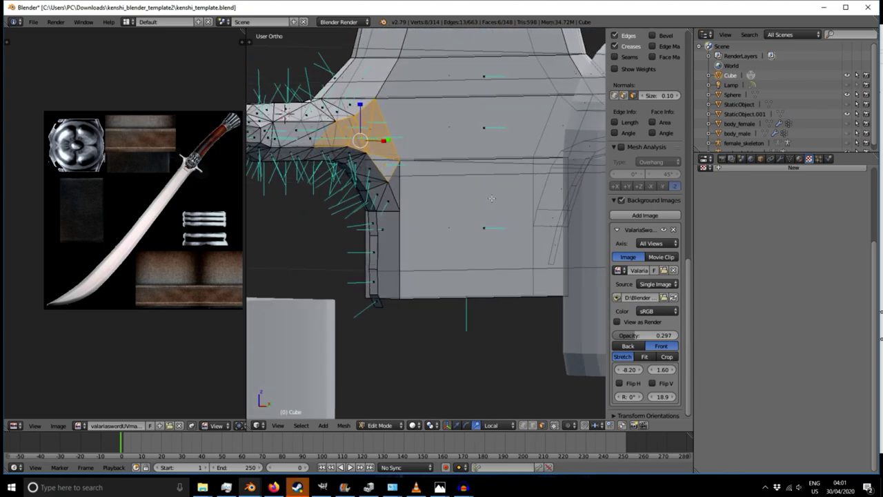
scroll(390, 183, "up", 6)
left_click(523, 425)
right_click(395, 189)
right_click(432, 125, "shift")
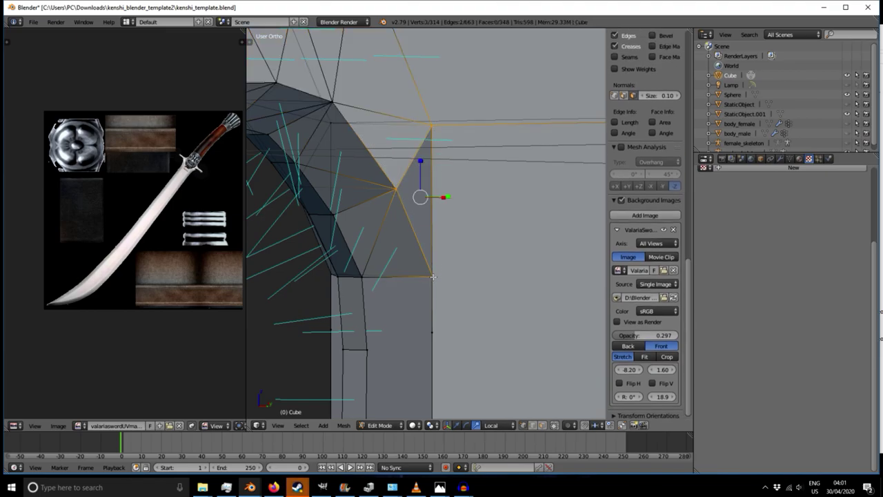
middle_click_drag(439, 221, 493, 185)
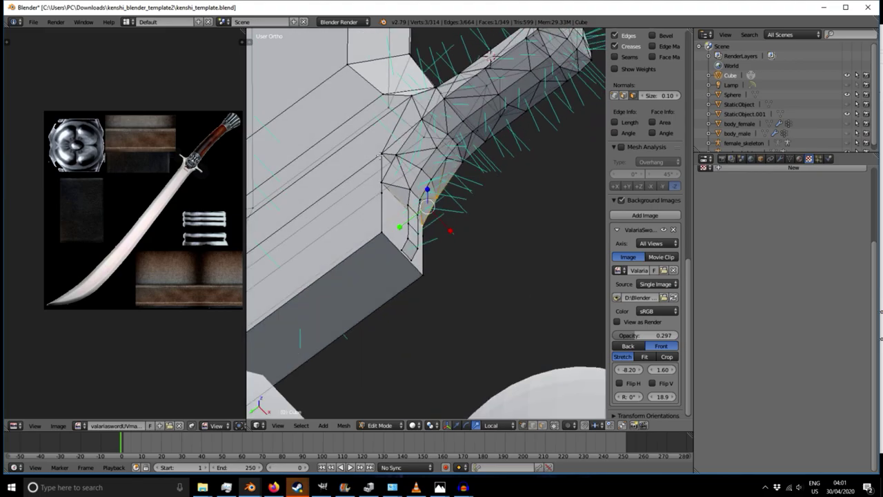
- Fill the matching triangular gap on the opposite side of the blade base from its three corner vertices
right_click(383, 182)
right_click(382, 153, "shift")
right_click(396, 156, "shift")
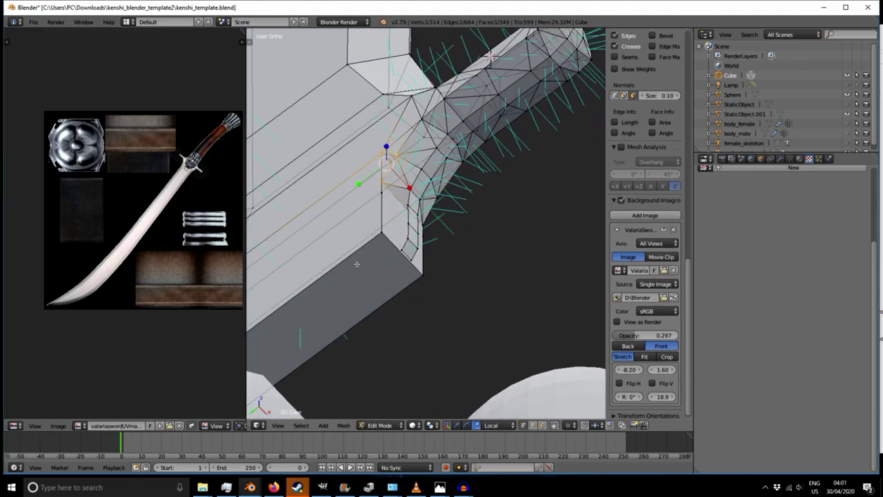
- Subdivide the lower part of the blade base's vertical edge, between its midpoint vertex and the bottom corner
middle_click_drag(351, 267, 362, 336)
scroll(418, 293, "up", 3)
right_click(329, 164)
right_click(339, 300, "shift")
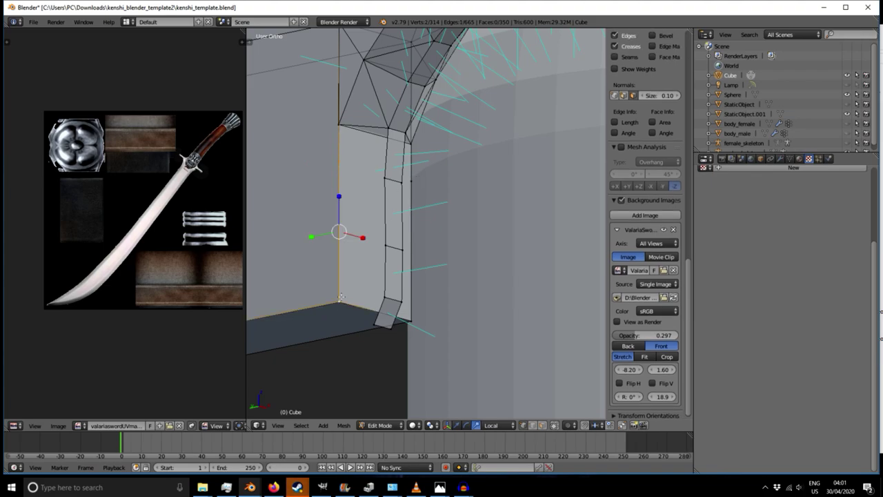
key("w")
left_click(321, 240)
- Subdivide the lower part of the parallel vertical edge on the other side of the narrow base strip
right_click(411, 181)
right_click(413, 317, "shift")
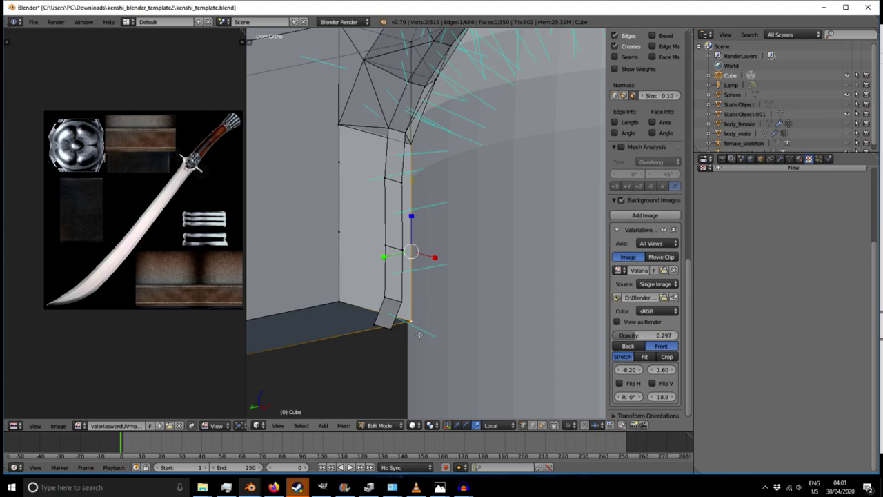
key("w")
left_click(396, 245)
- Move the corner vertex where the guard curve meets the blade's vertical edge slightly upward along Z
scroll(345, 274, "down", 3)
middle_click_drag(346, 274, 474, 219)
scroll(458, 227, "up", 4)
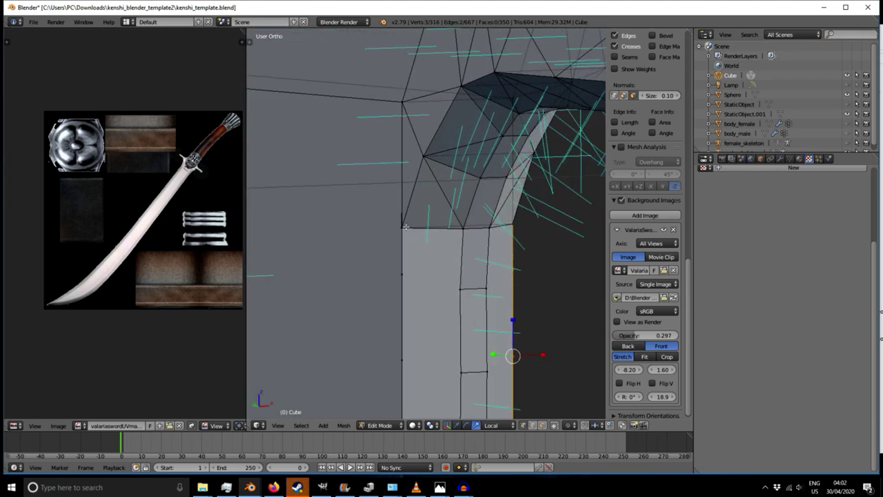
right_click(401, 231)
left_click(456, 426)
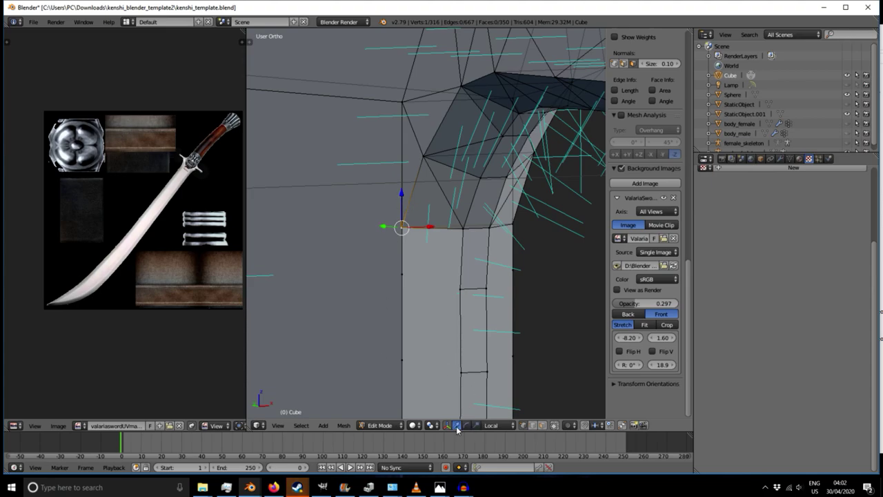
left_click_drag(400, 199, 398, 198)
middle_click_drag(400, 211, 474, 257)
middle_click_drag(476, 256, 390, 277)
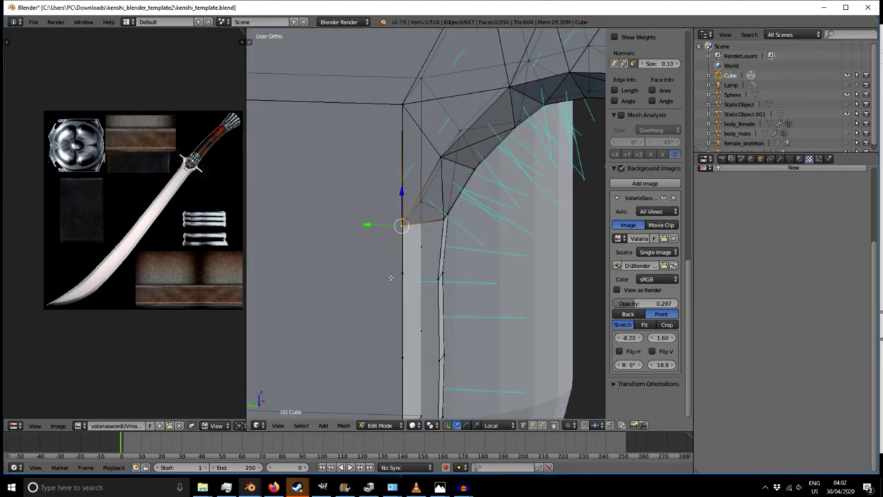
- Merge the guard curve's corner vertex, then its counterpart on the parallel edge, into the subdivision vertex below each, using At Last
key("alt+m")
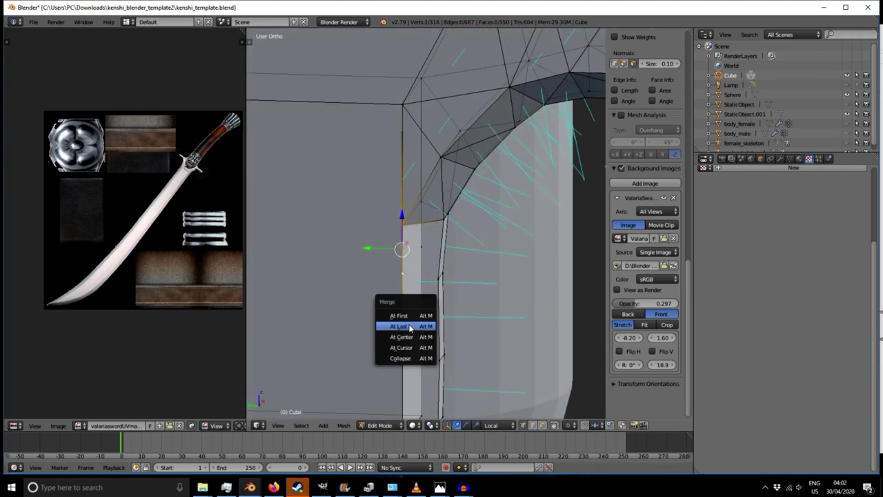
left_click(411, 327)
middle_click_drag(374, 293, 373, 199)
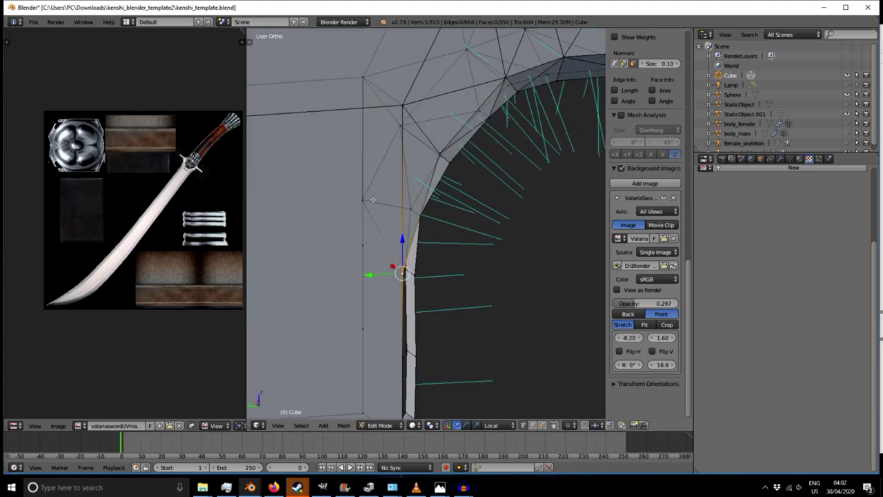
key("alt+m")
left_click(366, 288)
- On the opposite guard arm, subdivide the blade base's vertical edge between its upper corner and the guard curve's contact vertex
middle_click_drag(366, 289, 443, 274)
middle_click_drag(338, 240, 430, 251)
scroll(430, 251, "down", 5)
middle_click_drag(573, 255, 429, 282)
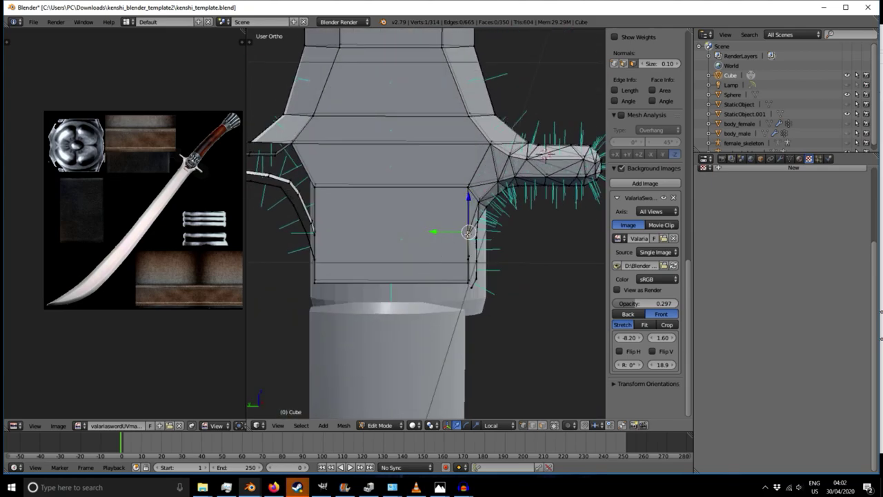
scroll(316, 236, "up", 8)
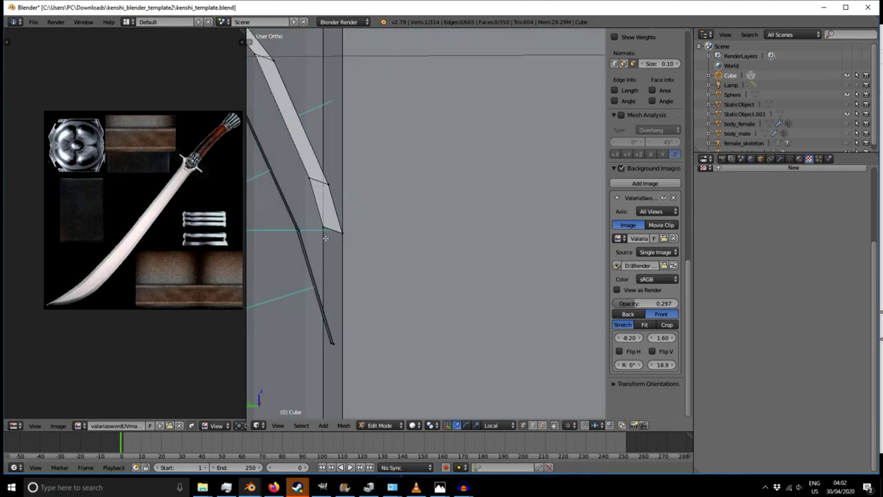
scroll(407, 238, "down", 3)
middle_click_drag(552, 269, 512, 272, "shift")
scroll(407, 278, "down", 3)
middle_click_drag(378, 275, 321, 322)
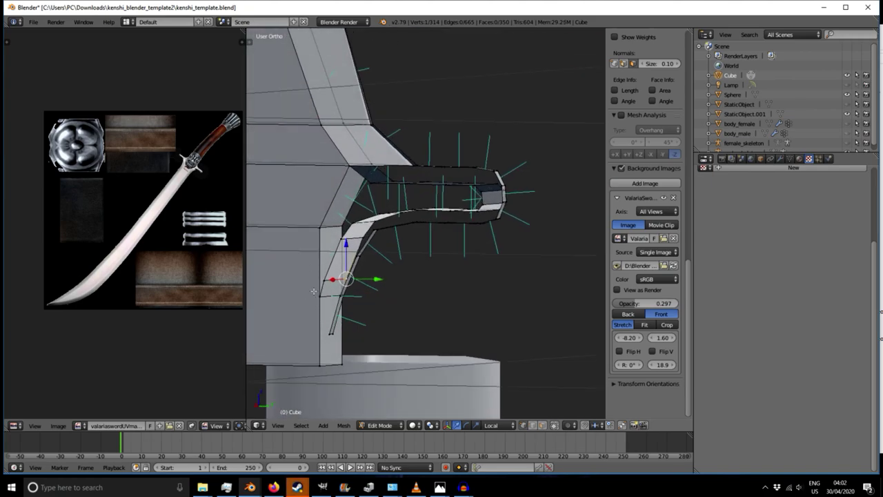
scroll(314, 291, "up", 6)
right_click(334, 100, "shift")
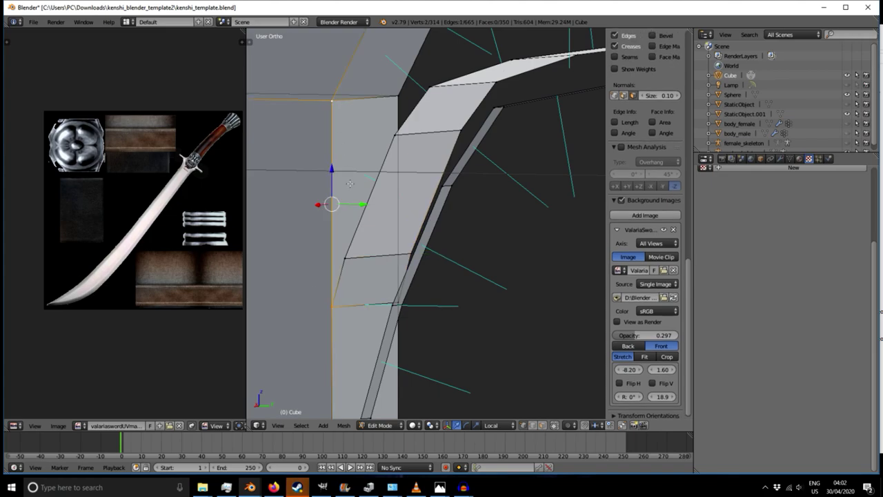
key("w")
left_click(334, 185)
middle_click_drag(342, 214, 362, 233)
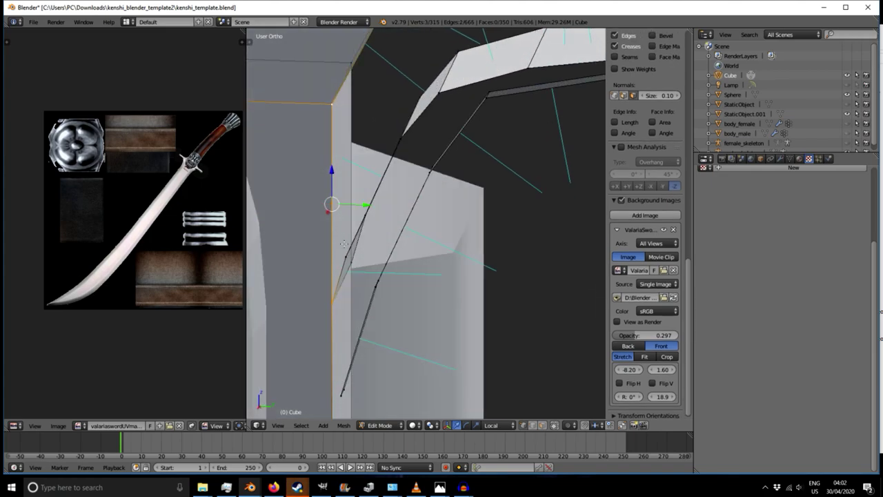
- Fill the two lowest triangles between the new midpoint vertex on the blade base's edge and the guard curve
right_click(347, 256)
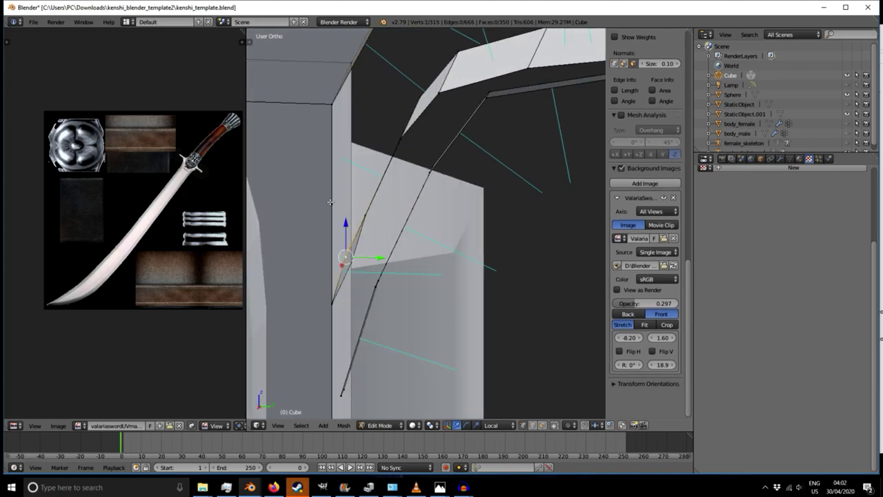
right_click(334, 295, "shift")
middle_click_drag(336, 297, 361, 304)
key("f")
right_click(331, 201)
right_click(345, 256, "shift")
right_click(395, 128, "shift")
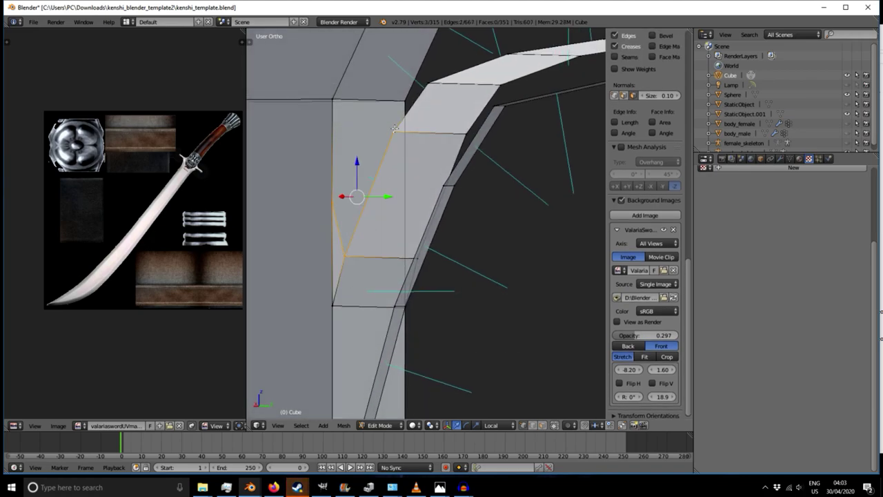
- Fill two triangles between the blade base's upper corner, the edge midpoint and the adjoining guard curve vertices
right_click(333, 200)
right_click(333, 100, "shift")
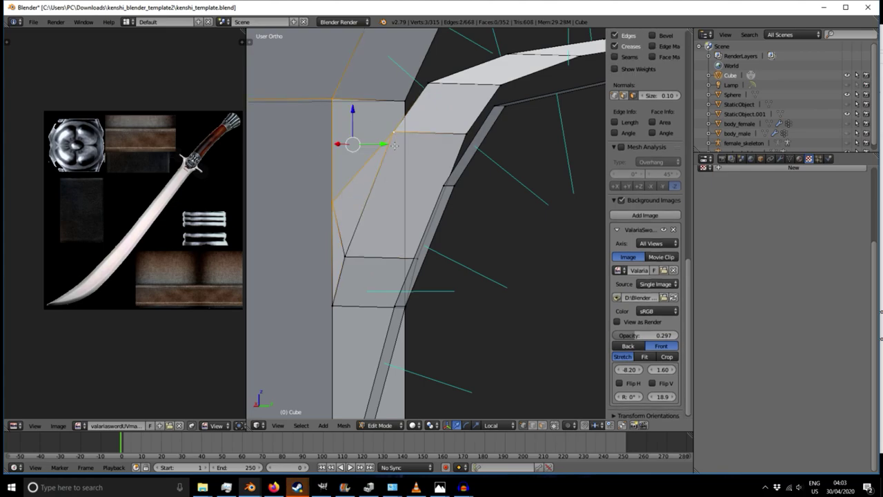
key("f")
middle_click_drag(413, 126, 382, 236, "shift")
right_click(306, 209)
middle_click_drag(335, 201, 374, 233)
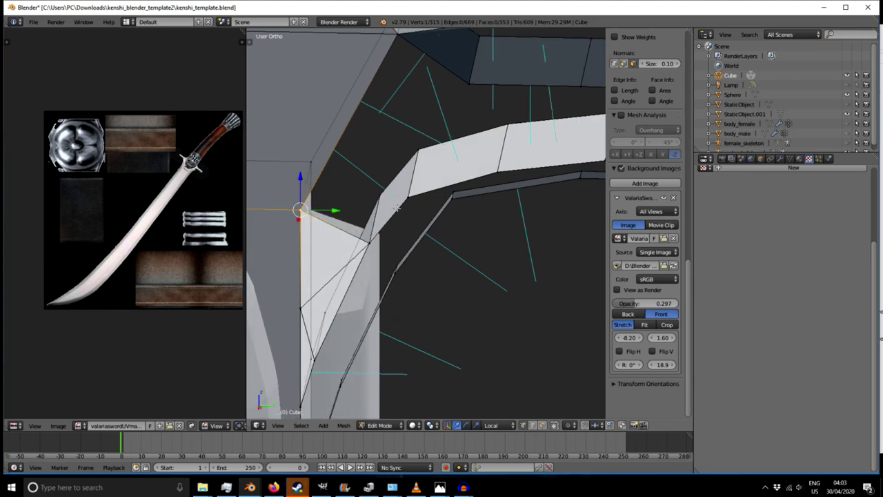
right_click(370, 244, "shift")
key("f")
- Fill two triangles joining the centrepiece's sloped edge and the first upper-rim vertex of the guard arm to the guard curve
middle_click_drag(415, 203, 370, 252, "shift")
right_click(258, 256)
right_click(353, 82, "shift")
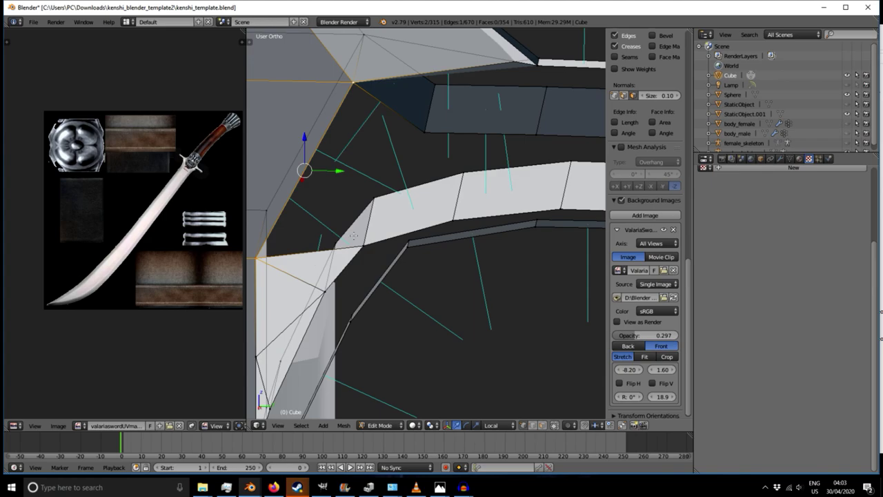
key("f")
middle_click_drag(396, 238, 367, 172)
right_click(353, 87)
right_click(420, 126, "shift")
right_click(363, 245, "shift")
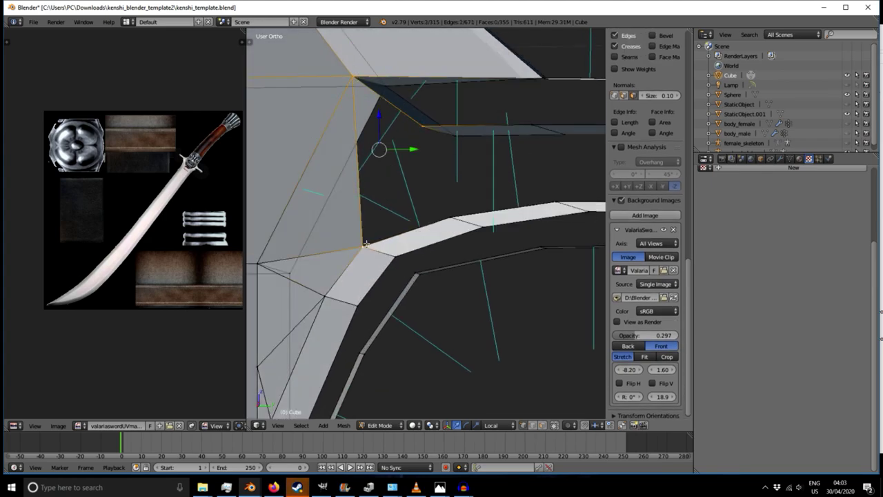
key("f")
- Fill the first section of the guard arm's open side with two triangles between its upper and lower rims
mouse_move(362, 229)
middle_mouse_down()
mouse_move(386, 249)
mouse_move(407, 245)
mouse_move(365, 244)
middle_mouse_up()
right_click(364, 245)
right_click(421, 130, "shift")
right_click(446, 220, "shift")
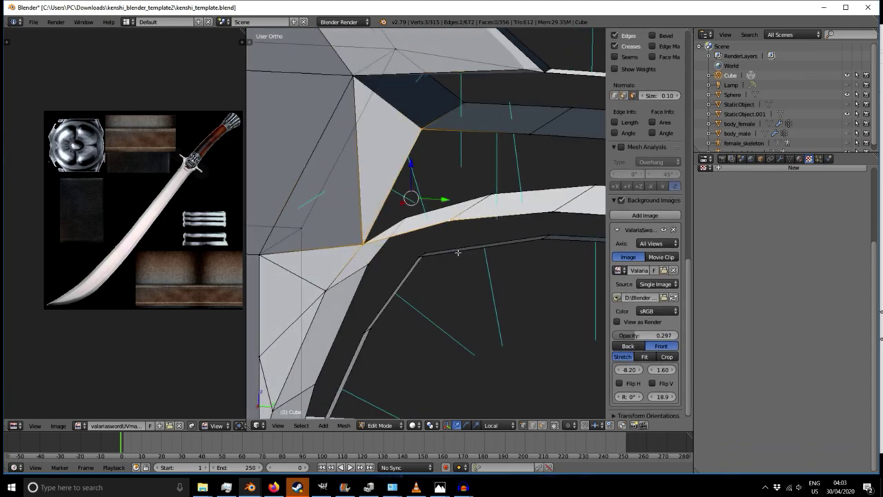
key("f")
middle_click_drag(460, 254, 370, 230)
right_click(326, 131)
right_click(354, 219, "shift")
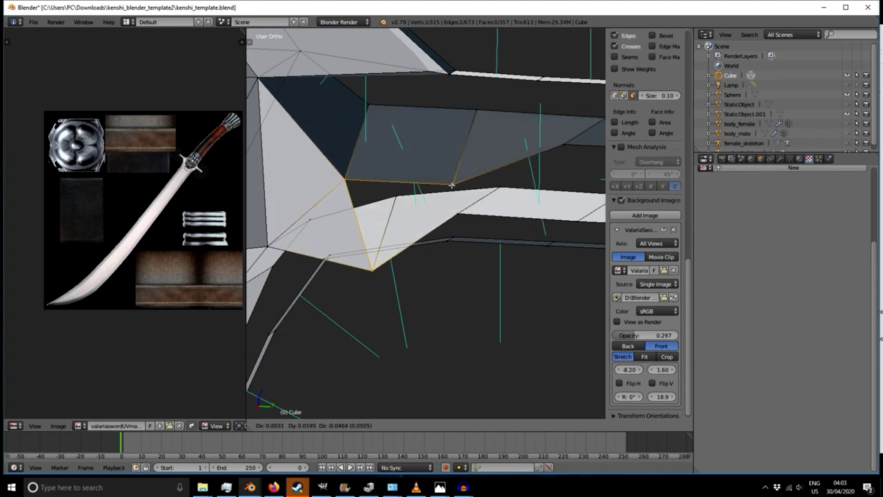
key("f")
- Continue the guard arm's side wall outward with two more triangles across the next gap between the rims
middle_click_drag(449, 183, 386, 207)
right_click(261, 231)
right_click(367, 222, "shift")
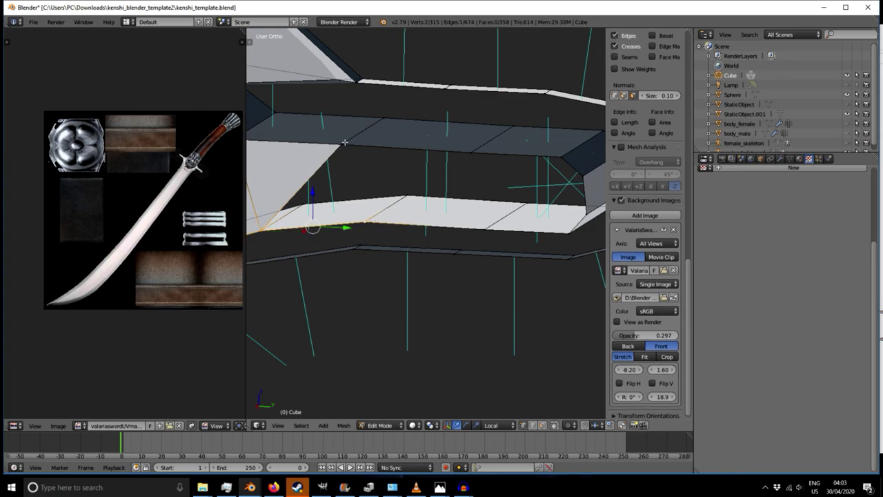
key("f")
right_click(344, 144)
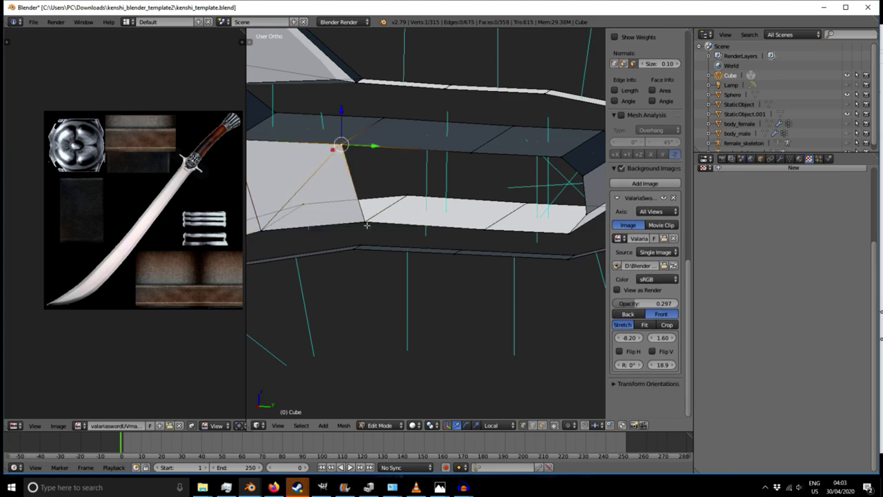
right_click(366, 222, "shift")
key("f")
- Extend the guard arm's side wall up to its rounded tip with two triangles between the upper and lower rims
right_click(470, 153)
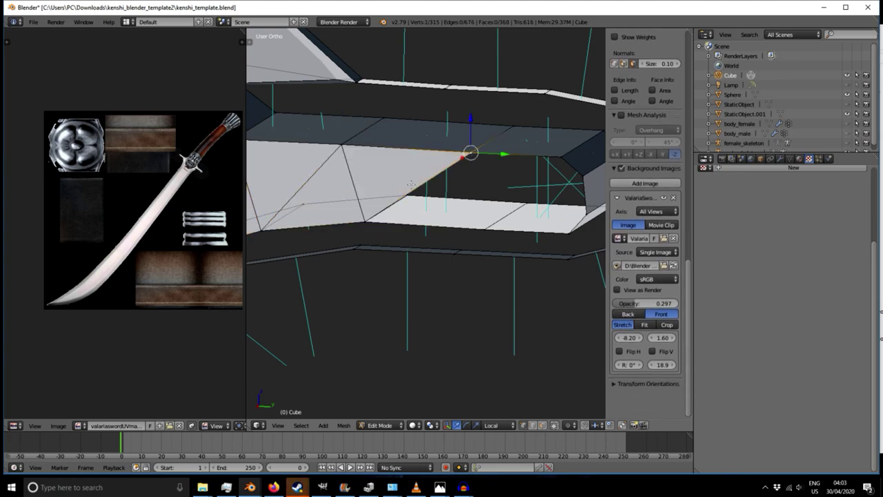
right_click(367, 222)
right_click(485, 229, "shift")
right_click(469, 153, "shift")
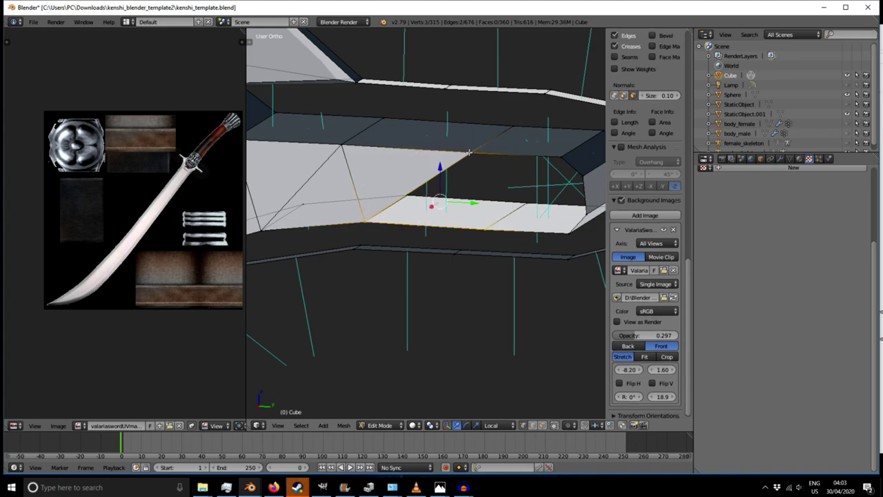
key("f")
middle_click_drag(491, 203, 441, 179)
right_click(371, 142)
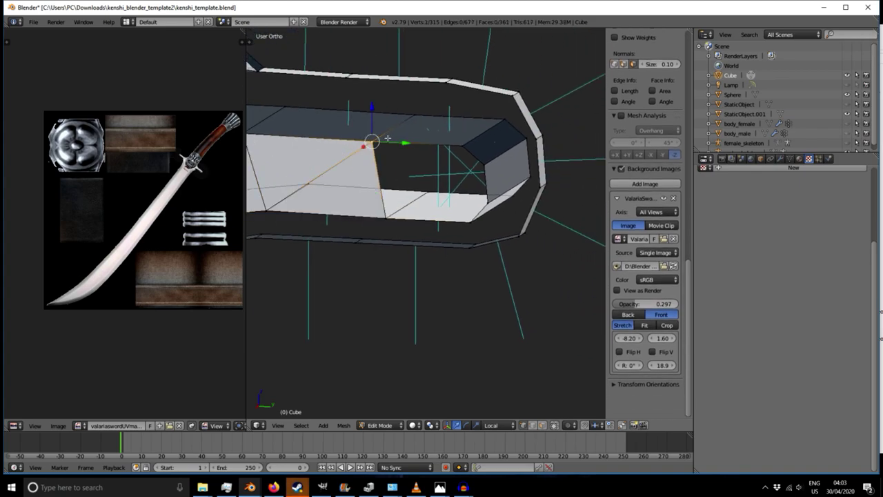
right_click(467, 148, "shift")
key("f")
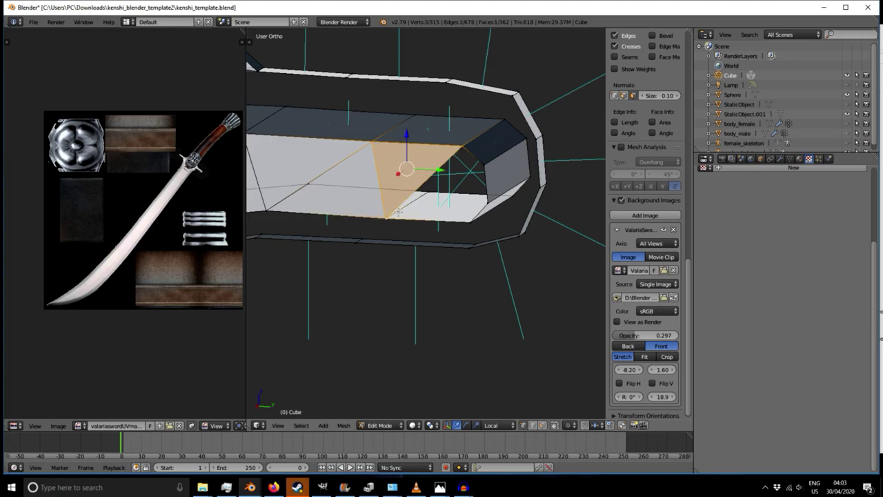
- Close the rounded tip on this side of the guard arm with three triangles fanning from the last lower-rim vertex
right_click(459, 147)
right_click(483, 165, "shift")
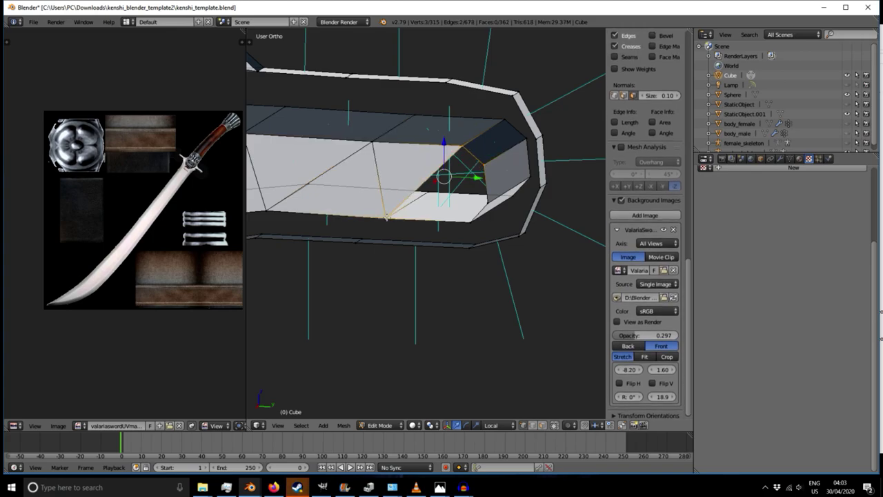
key("f")
right_click(488, 164)
right_click(485, 205, "shift")
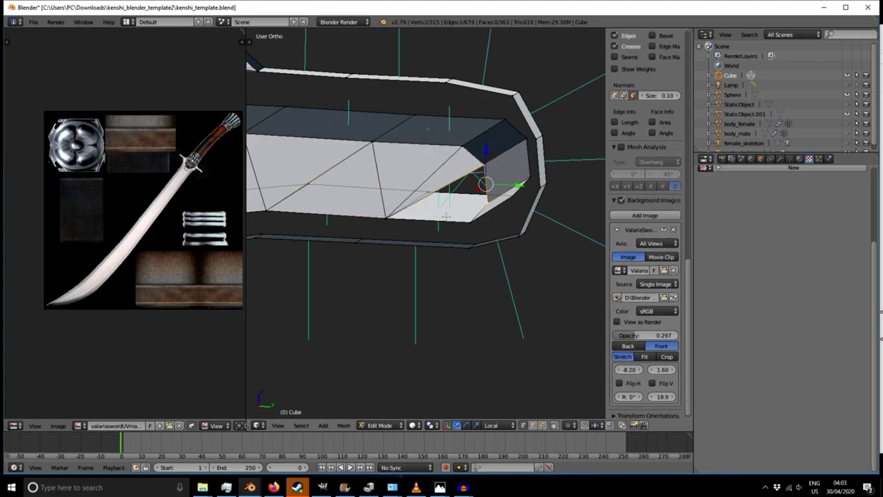
key("f")
right_click(469, 221)
right_click(386, 219, "shift")
- On the arm's other open side, fill three triangles at the rounded tip, fanning from the outermost lower-rim vertex
middle_click_drag(482, 220, 349, 244)
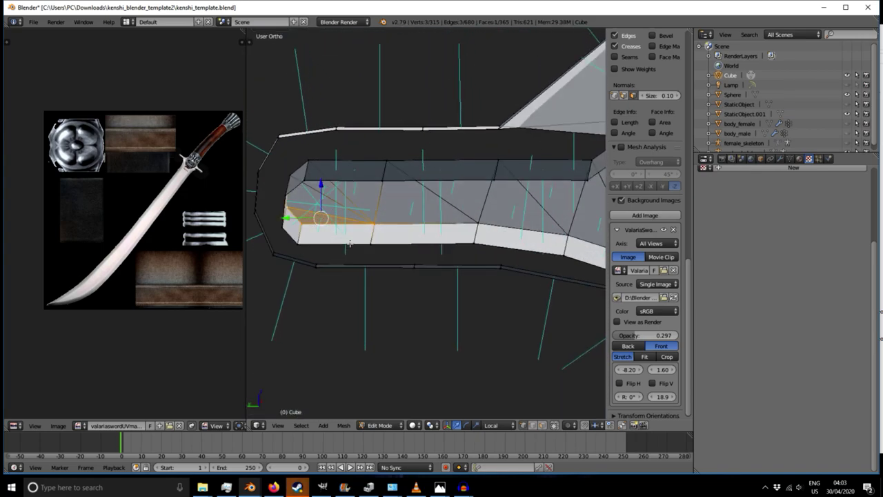
right_click(280, 226)
right_click(285, 196, "shift")
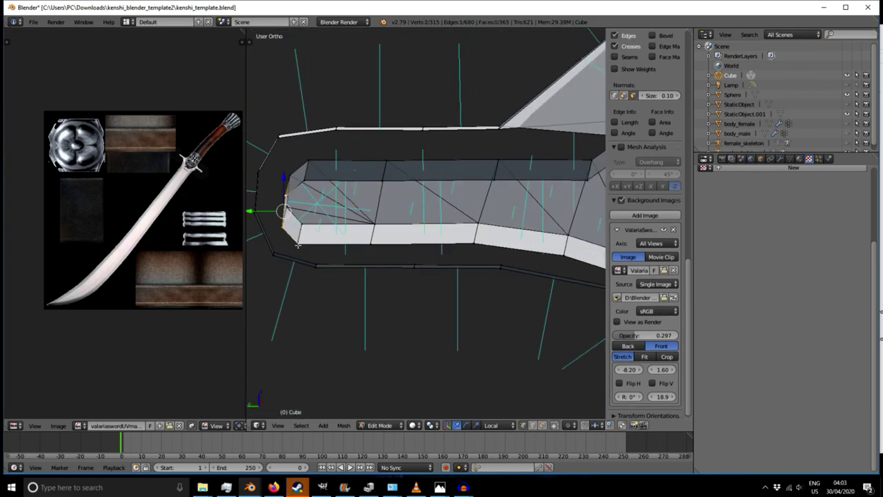
right_click(285, 193)
right_click(304, 181, "shift")
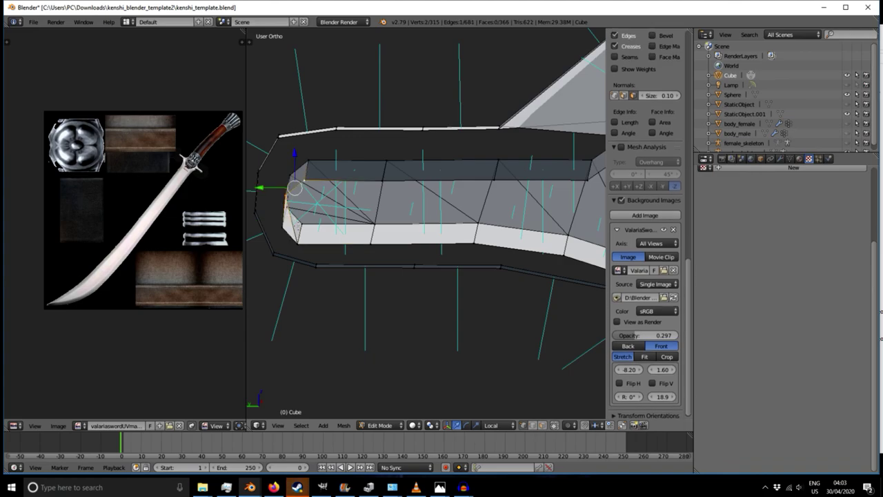
scroll(299, 187, "down", 1)
right_click(303, 182)
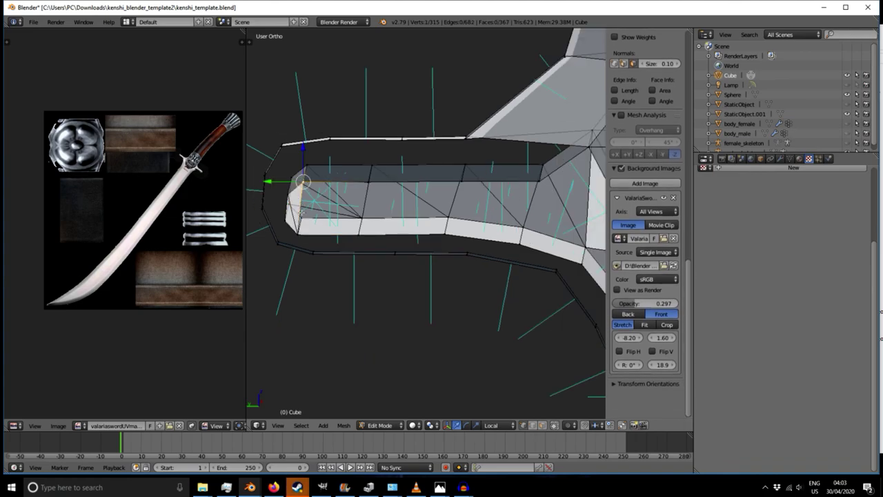
right_click(299, 234, "shift")
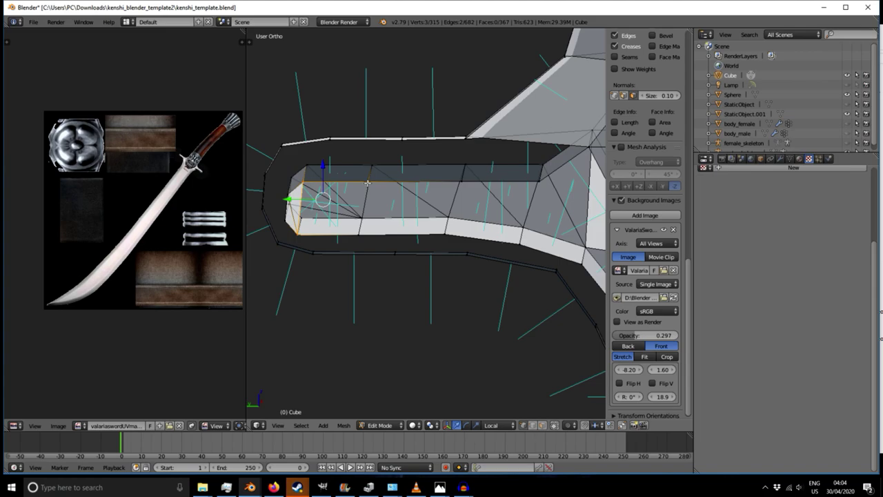
key("f")
- Fill two triangles next to the tip on this second side, bridging the guard arm's upper and lower rims
right_click(296, 232)
right_click(358, 234, "shift")
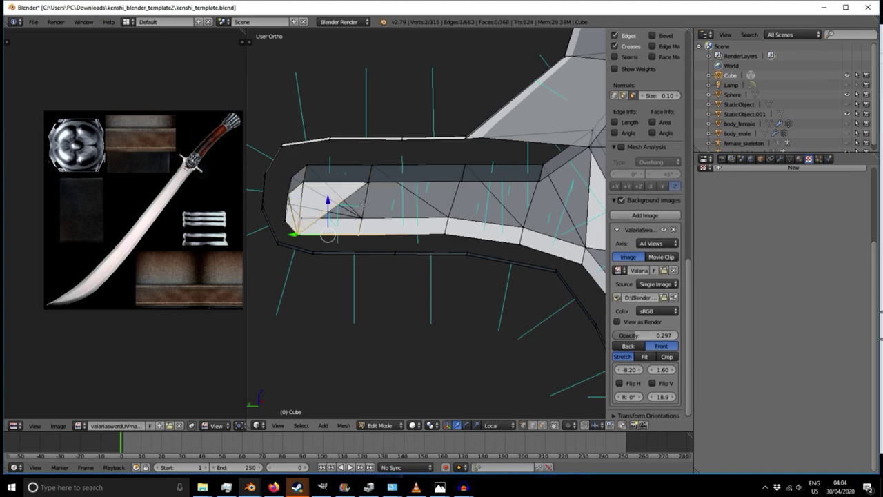
right_click(368, 183, "shift")
key("f")
middle_click_drag(424, 240, 276, 241, "shift")
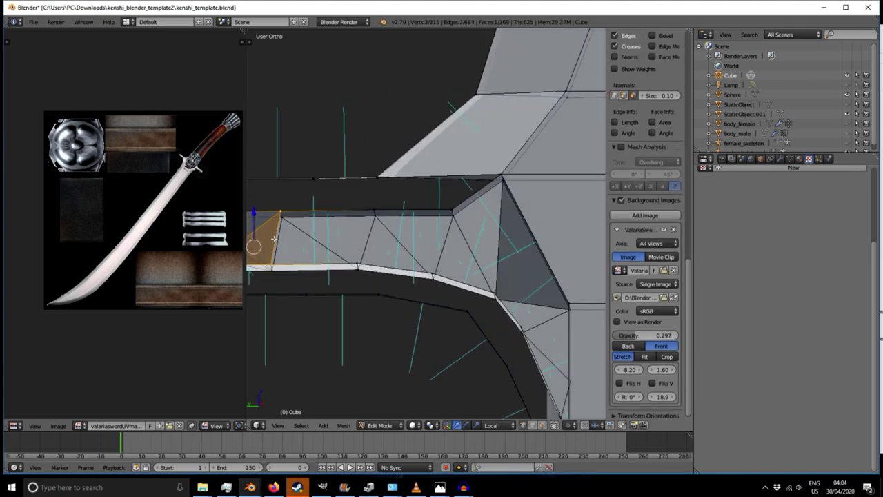
scroll(276, 241, "up", 2)
right_click(285, 195)
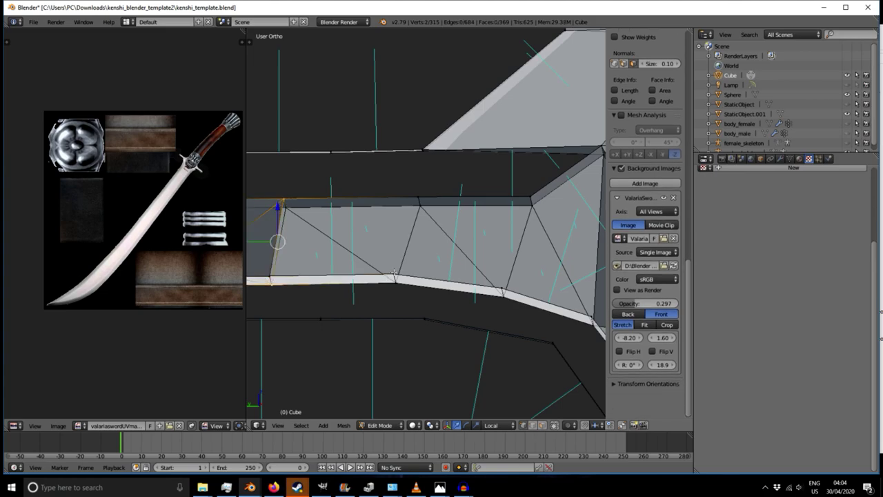
right_click(271, 271)
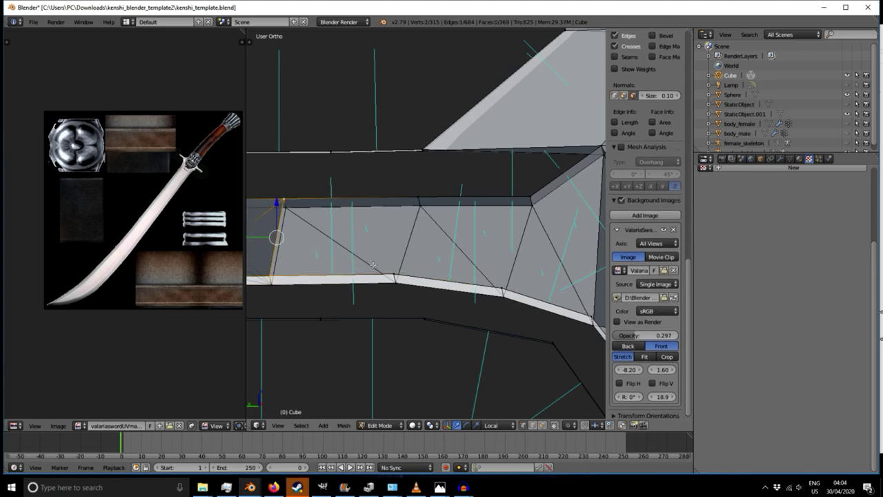
key("f")
- Fill two further triangles between the rims on the arm's second side, progressing from the tip section towards the centrepiece
middle_click_drag(364, 266, 359, 227)
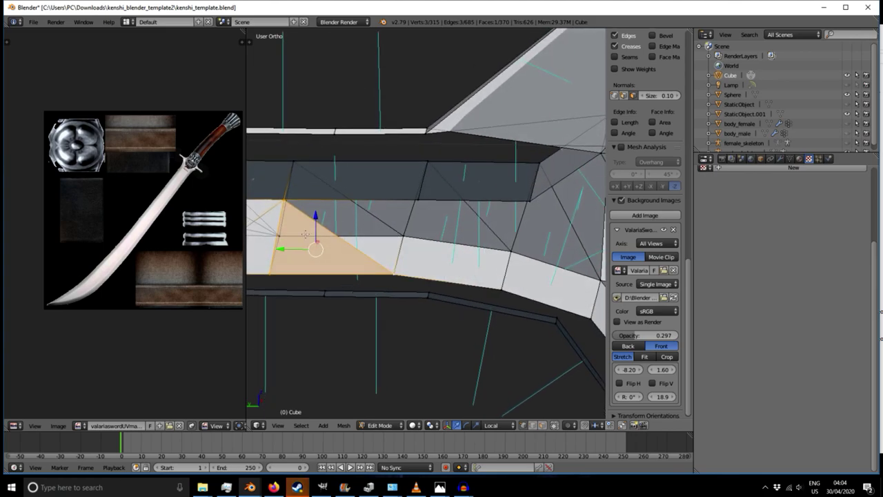
right_click(285, 200)
right_click(412, 199, "shift")
middle_click_drag(411, 199, 378, 275)
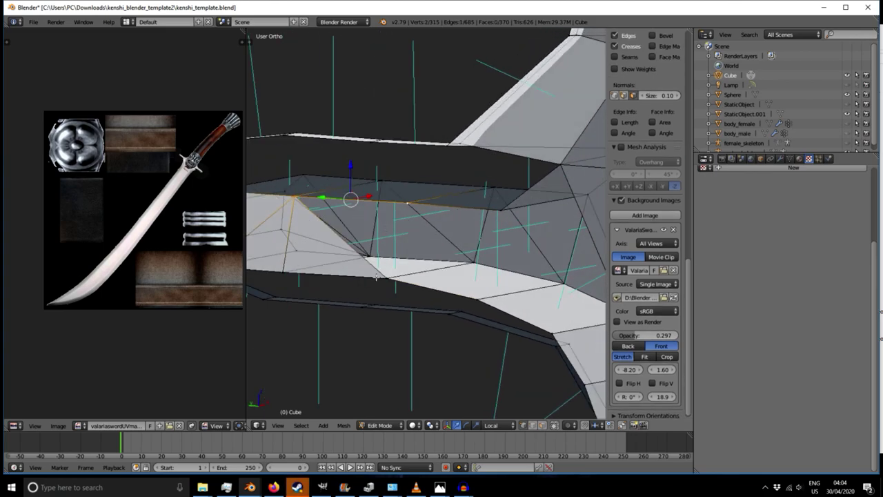
right_click(384, 279, "shift")
key("f")
middle_click_drag(424, 313, 330, 275)
right_click(329, 273)
right_click(345, 190, "shift")
key("f")
middle_click_drag(407, 295, 370, 310)
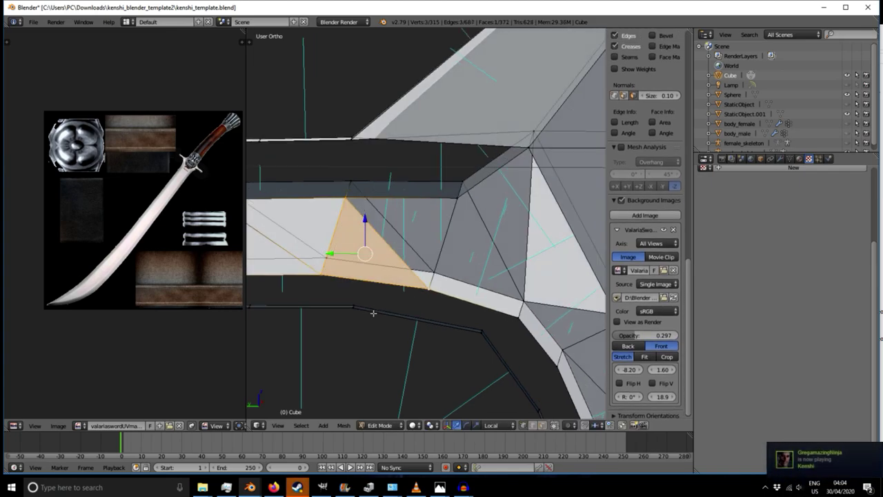
- Fill two more triangles between the upper and lower rims on the arm's second side, reaching the last upper-rim vertex before the centrepiece
right_click(348, 198)
right_click(438, 203, "shift")
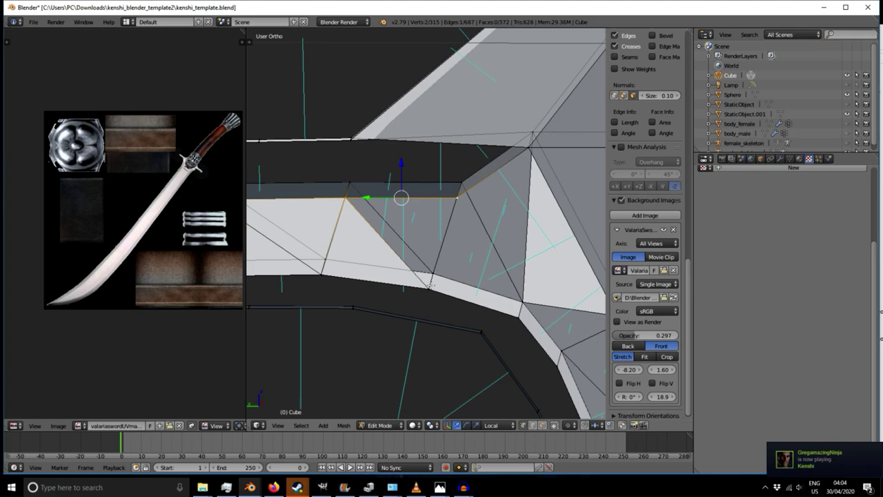
key("f")
middle_click_drag(430, 284, 313, 311)
right_click(322, 268)
right_click(351, 179, "shift")
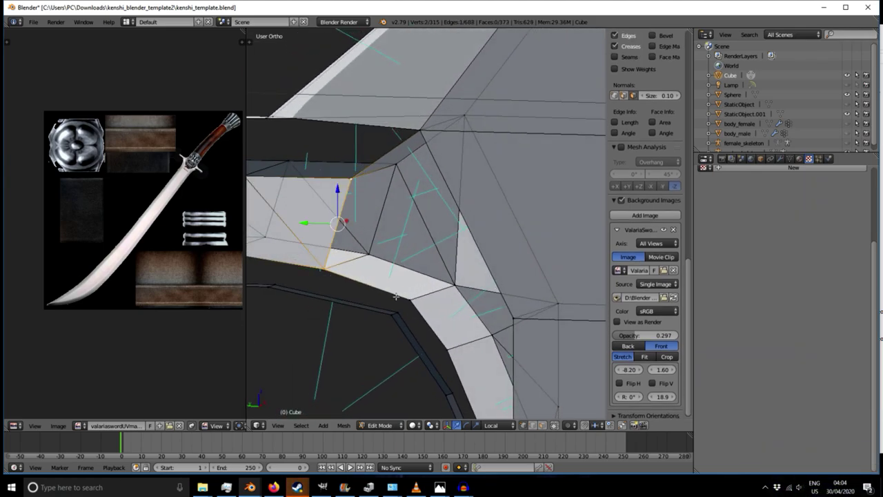
key("f")
- Fill a triangle joining the arm's last upper-rim vertex, the centrepiece's corner above it, and the lower rim
middle_click_drag(359, 315, 402, 305)
right_click(350, 181)
right_click(421, 121, "shift")
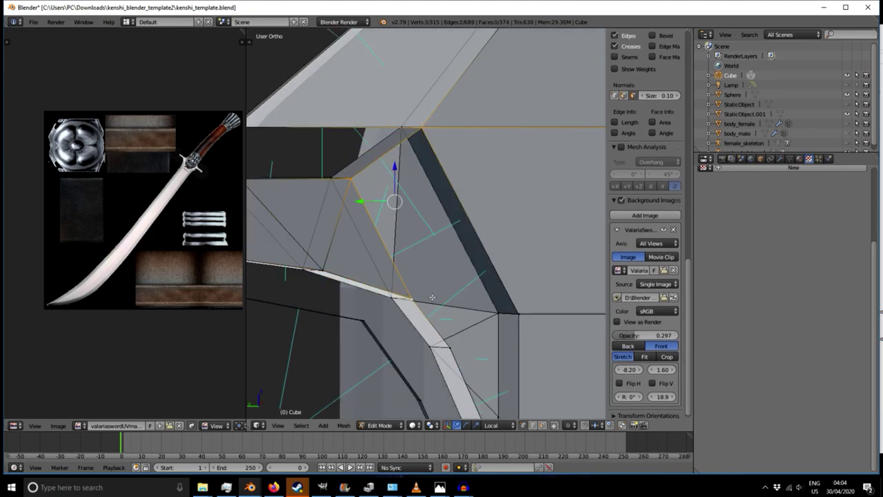
scroll(379, 265, "down", 3)
middle_click_drag(380, 265, 407, 308)
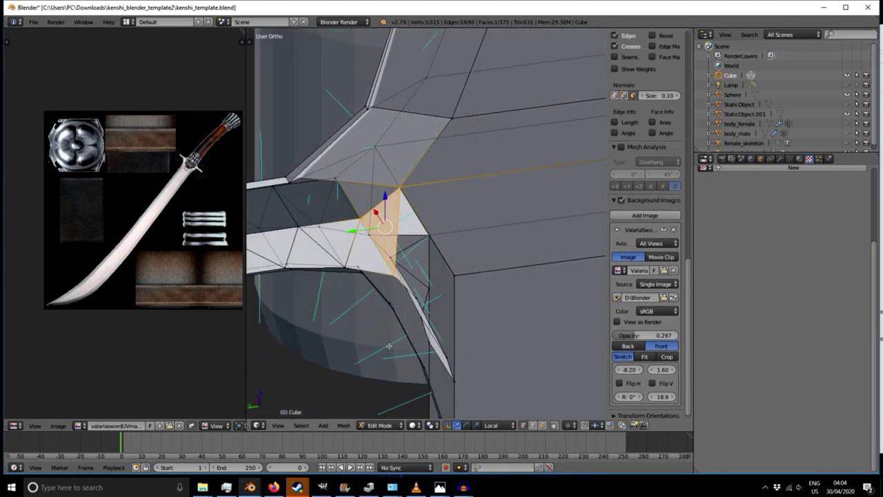
- Fill two triangles from the arm's lower rim to the centrepiece's sloping edge and its lower corner vertex
right_click(395, 277)
right_click(400, 189, "shift")
middle_click_drag(403, 194, 439, 257)
right_click(447, 267, "shift")
middle_click_drag(451, 302, 407, 197)
key("f")
right_click(350, 210)
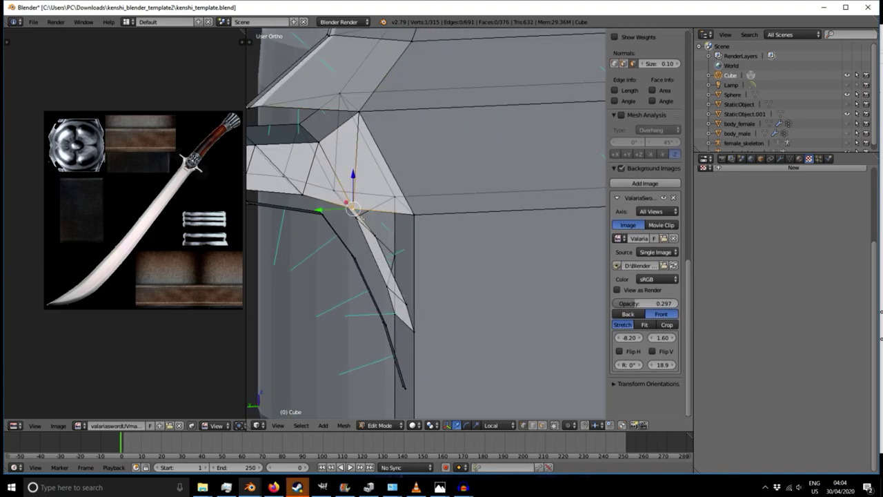
scroll(366, 236, "up", 3)
right_click(445, 200, "shift")
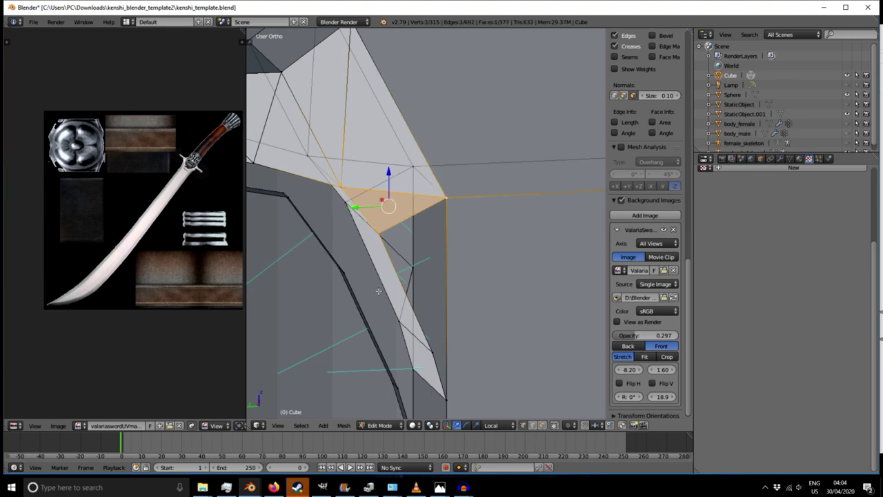
- Subdivide the centrepiece's vertical side edge beside the lower rim, adding a vertex at its midpoint
scroll(379, 291, "down", 3)
middle_click_drag(379, 291, 392, 289)
right_click(379, 258)
right_click(416, 237, "shift")
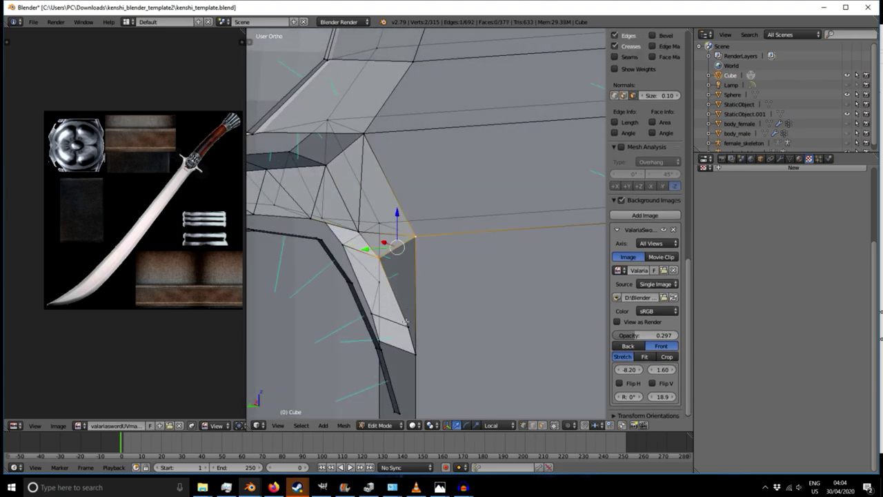
middle_click_drag(423, 342, 400, 343)
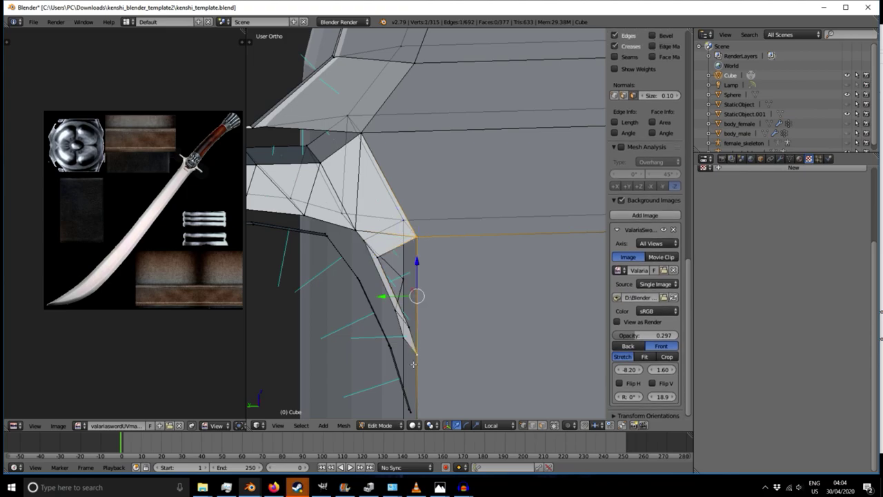
key("w")
left_click(400, 244)
mouse_move(414, 296)
middle_mouse_down()
mouse_move(428, 309)
mouse_move(428, 301)
middle_mouse_up()
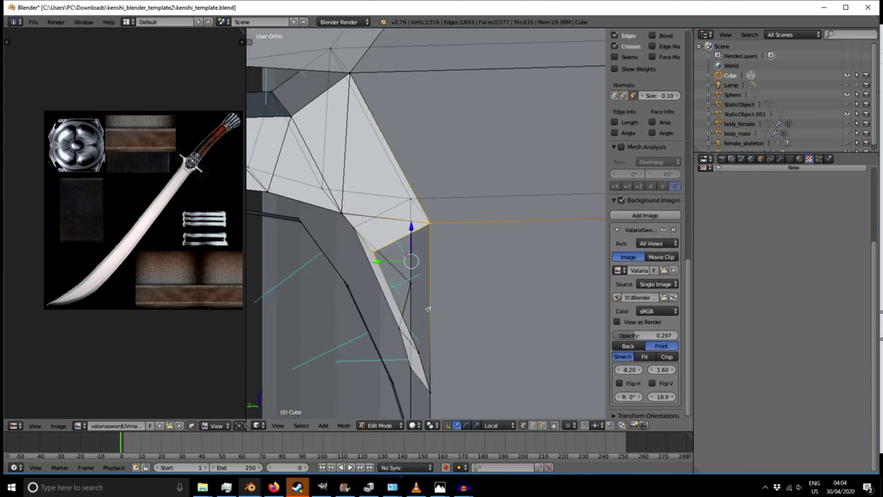
- Fill two triangles between the curved lower rim and the new midpoint vertex on the centrepiece's side edge
right_click(375, 253)
right_click(418, 350, "shift")
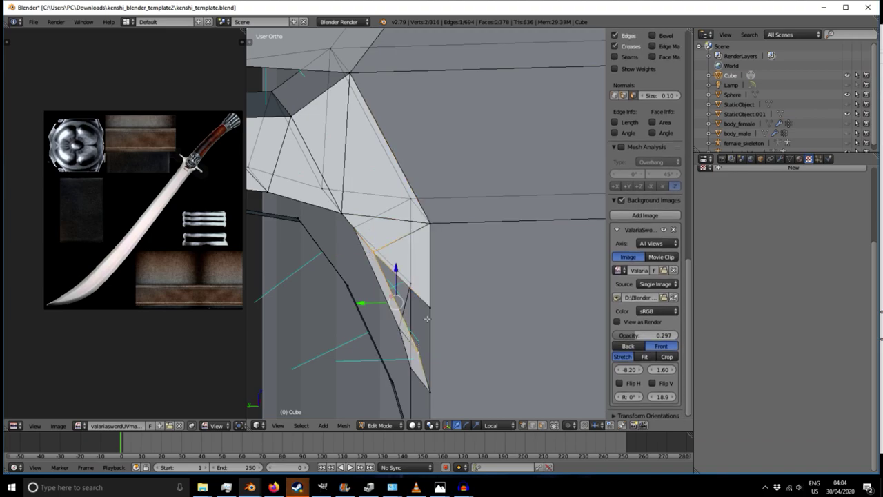
middle_click_drag(444, 359, 412, 272, "shift")
right_click(381, 263)
right_click(390, 219, "shift")
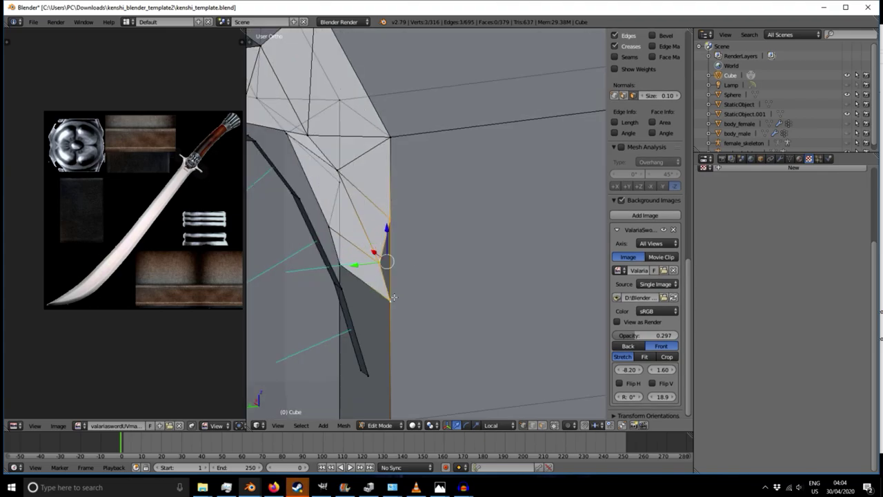
- Fill the last small triangular gap between the lower rim's end and the centrepiece's vertical side edge
key("f")
middle_click_drag(322, 310, 422, 293)
scroll(414, 289, "down", 3)
scroll(418, 216, "up", 5)
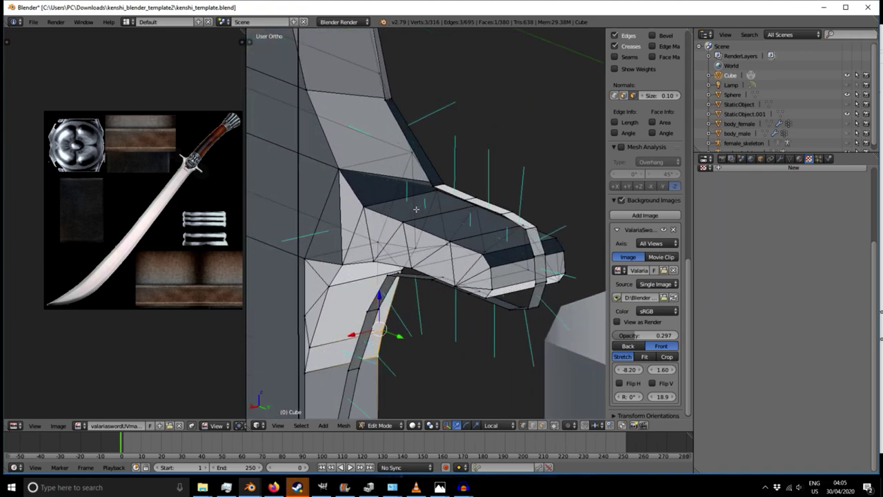
- Select the narrow face running down the centrepiece's side to the guard arm's central strip and delete it
middle_click_drag(401, 217, 372, 227)
right_click(398, 185)
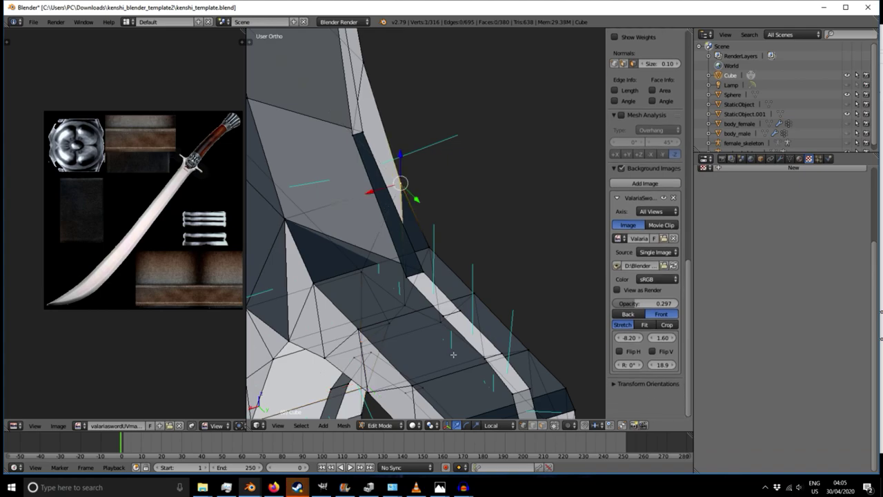
left_click(540, 425)
right_click(386, 204)
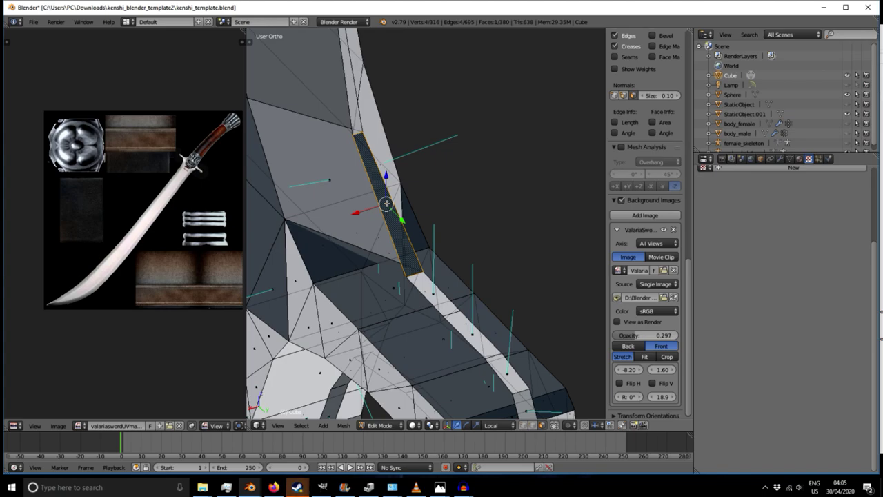
middle_click_drag(420, 289, 425, 176)
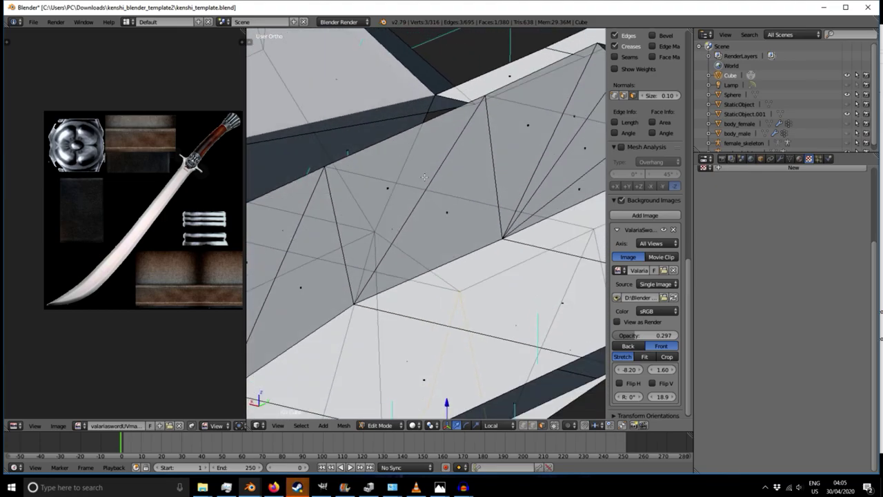
middle_click_drag(428, 111, 413, 257)
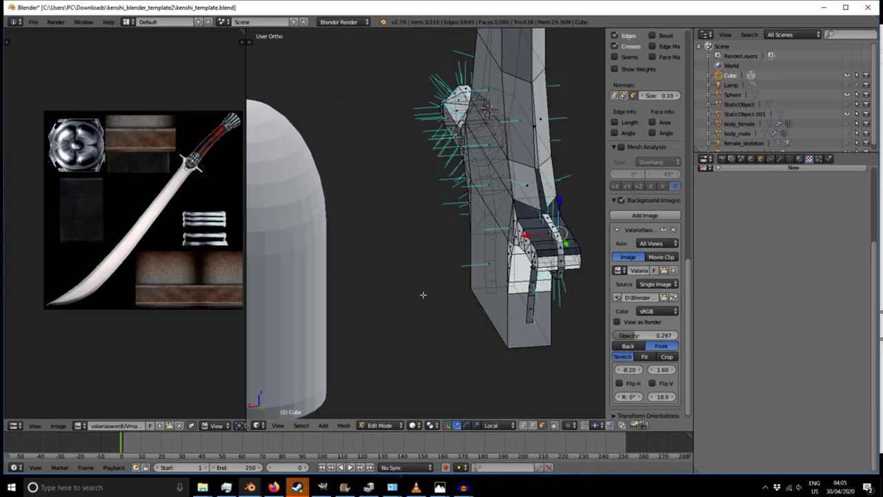
scroll(495, 225, "up", 5)
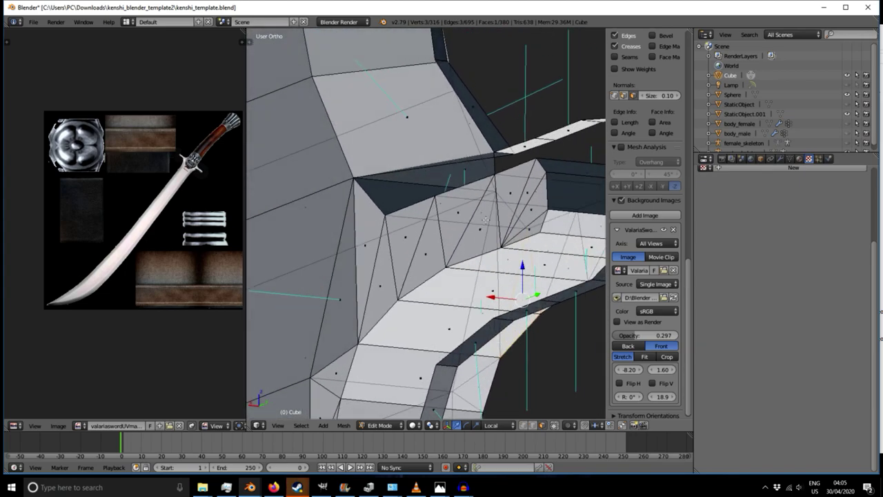
middle_click_drag(462, 245, 418, 287)
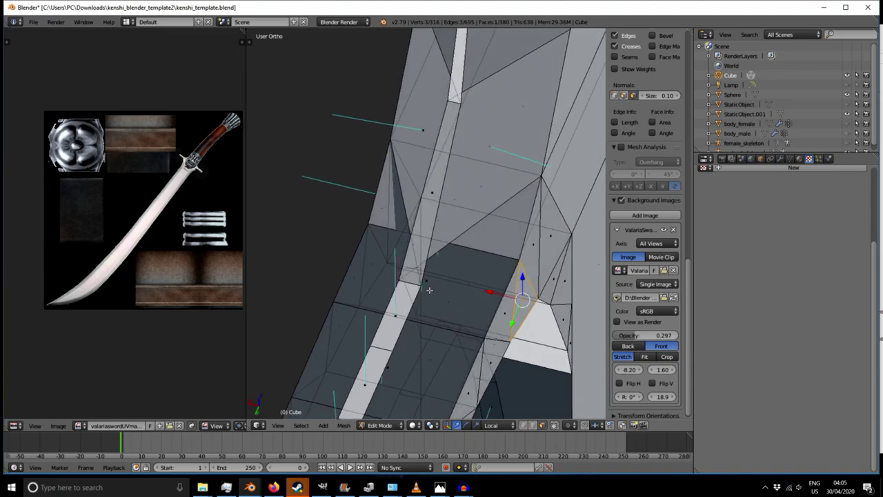
middle_click_drag(436, 285, 388, 276)
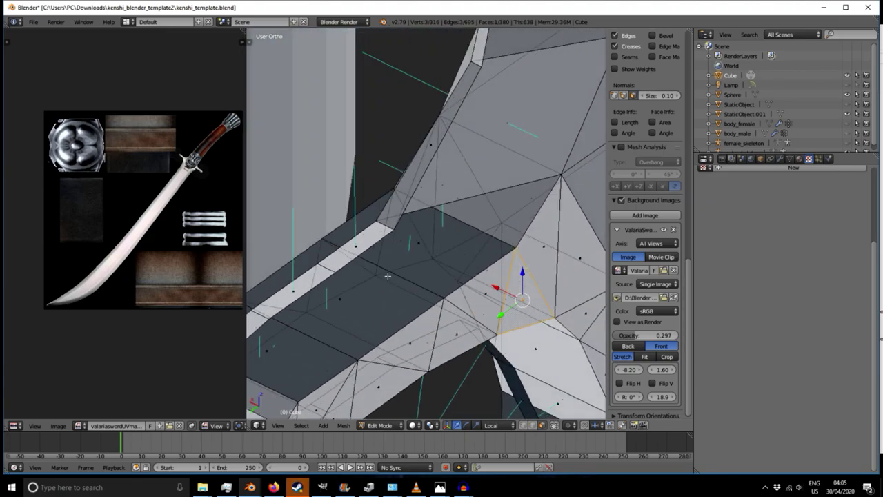
left_click(435, 231)
middle_click_drag(435, 230, 463, 259)
key("ctrl+z")
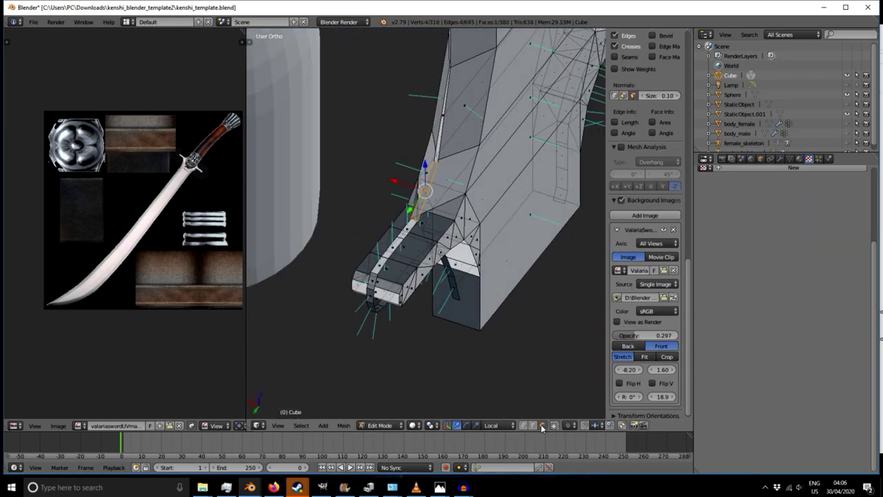
key("x")
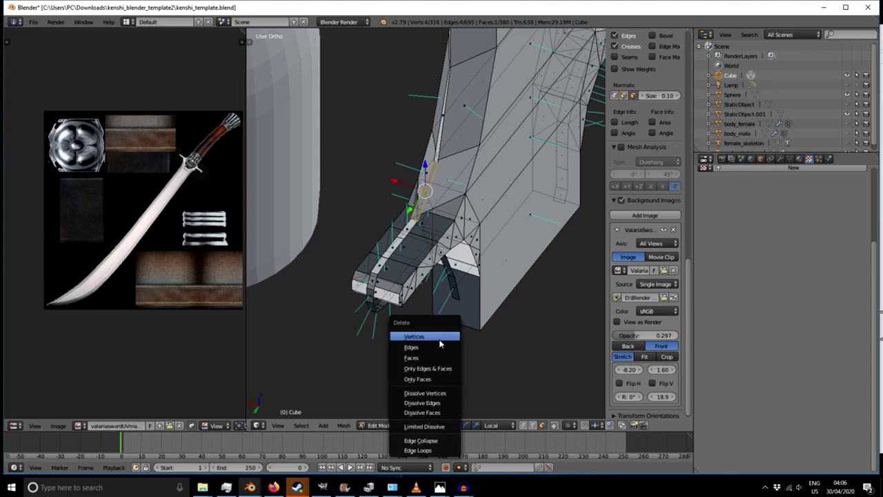
left_click(427, 361)
- Try to move the corner vertex where the arm's central strip meets the centrepiece sideways by about 0.019, and undo it
middle_click_drag(428, 362, 461, 320)
scroll(382, 202, "up", 4)
right_click(426, 195)
middle_click_drag(426, 195, 469, 250)
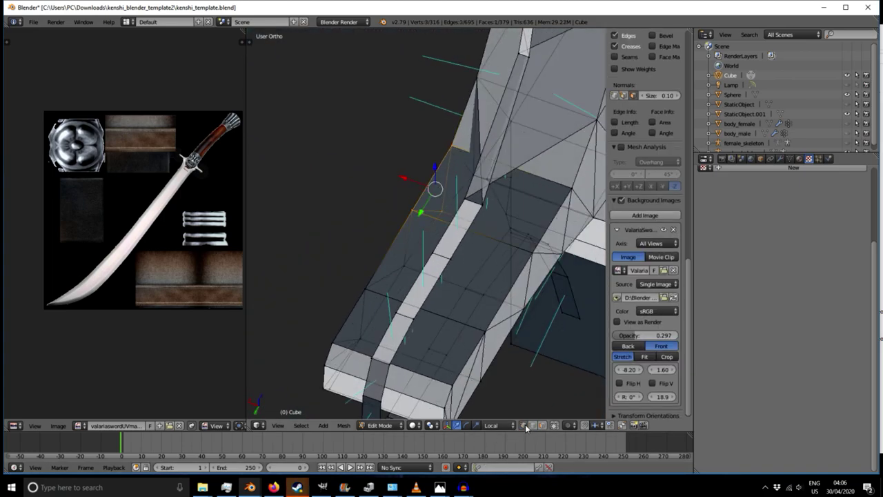
right_click(482, 204)
right_click(465, 201, "shift")
middle_click_drag(465, 200, 488, 246)
right_click(487, 204)
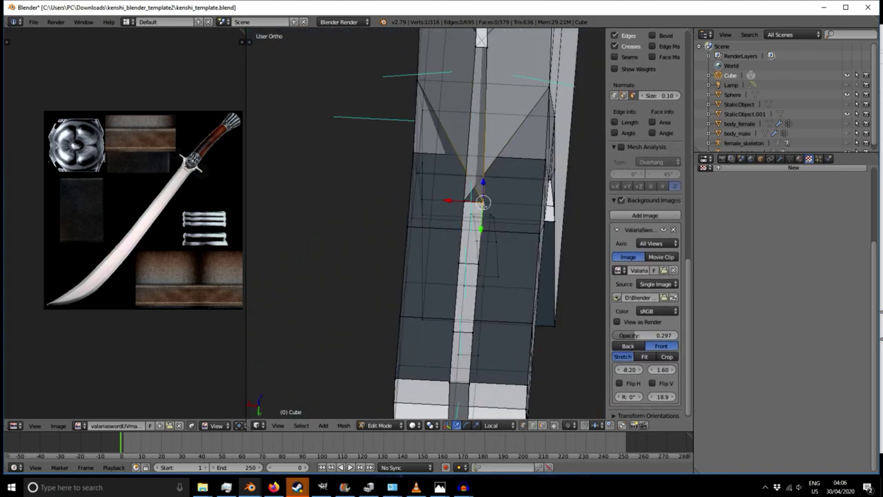
right_click(490, 205, "shift")
key("g")
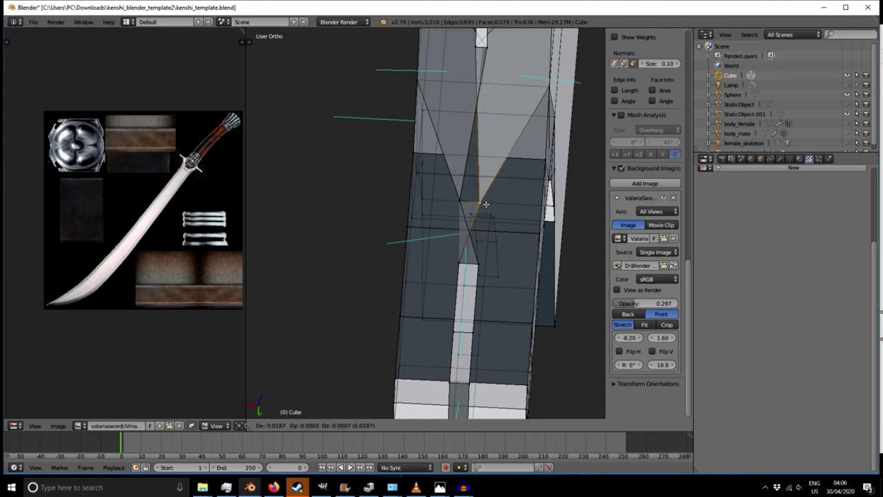
left_click(485, 207)
key("ctrl+z")
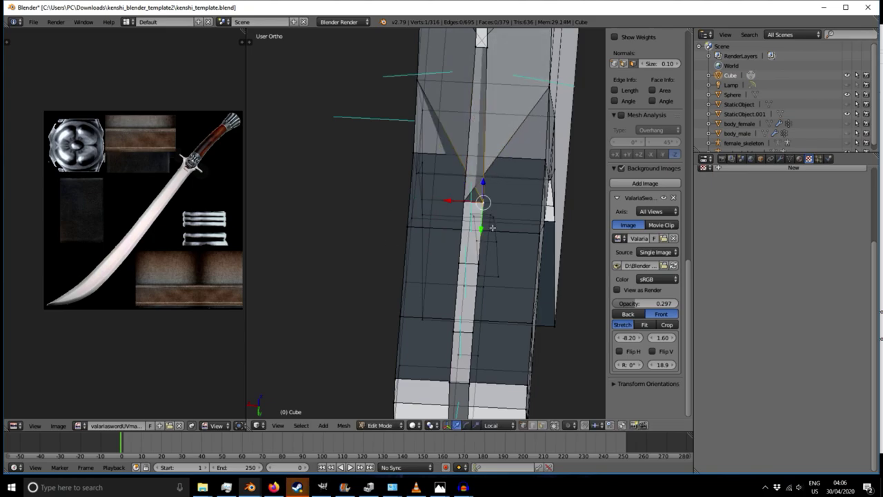
- Scale the vertex pair at the centrepiece end of the deleted strip along the local X axis
middle_click_drag(510, 242, 529, 235)
scroll(528, 234, "up", 7)
middle_click_drag(400, 191, 414, 173)
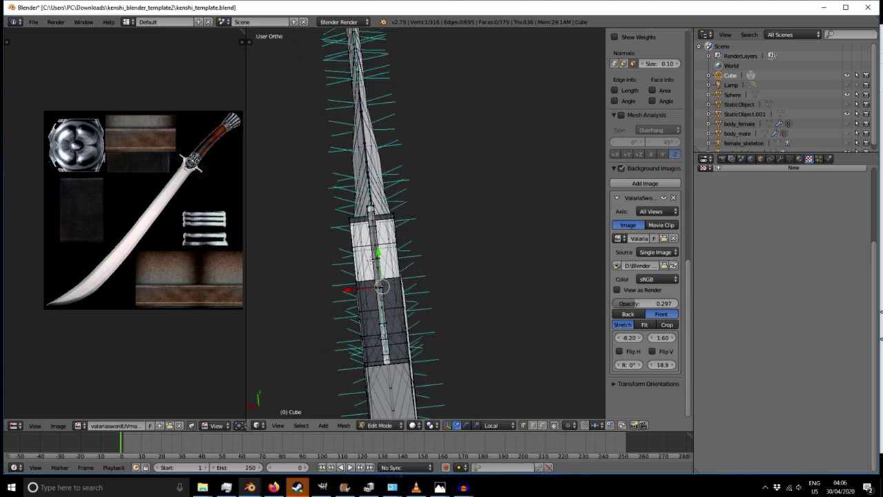
scroll(371, 261, "down", 4)
middle_click_drag(370, 261, 380, 312)
scroll(373, 290, "down", 2)
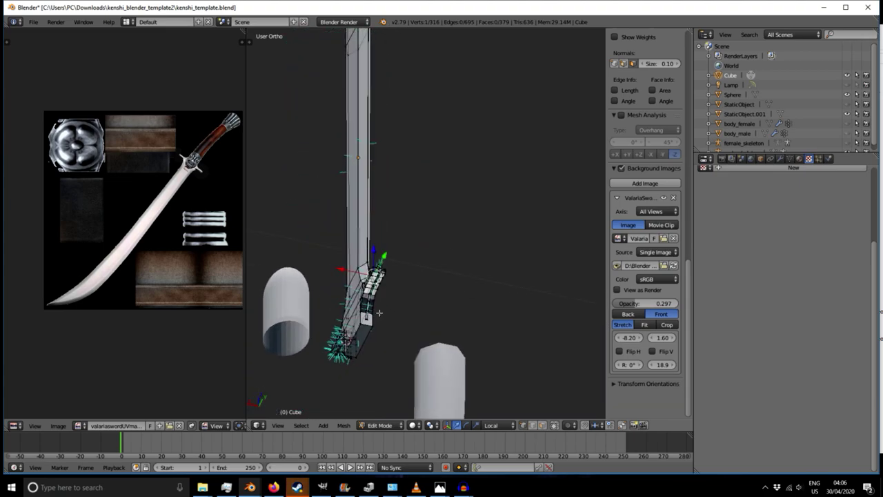
scroll(378, 313, "up", 4)
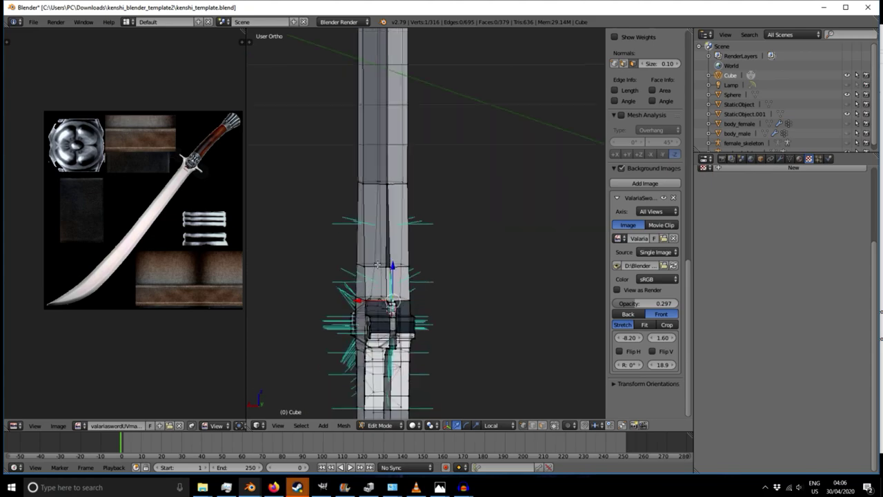
scroll(378, 265, "up", 4)
right_click(392, 265, "shift")
mouse_move(437, 317)
middle_mouse_down()
mouse_move(430, 319)
mouse_move(439, 311)
middle_mouse_up()
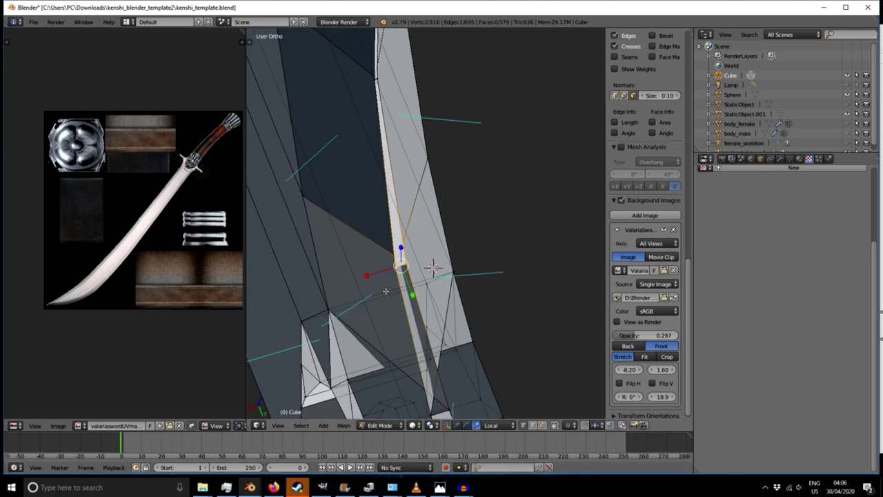
key("s")
key("x")
key("x")
- Fill the opening between the centrepiece's edge strip and the arm's central strip with a four-sided face
middle_click_drag(397, 389, 480, 250)
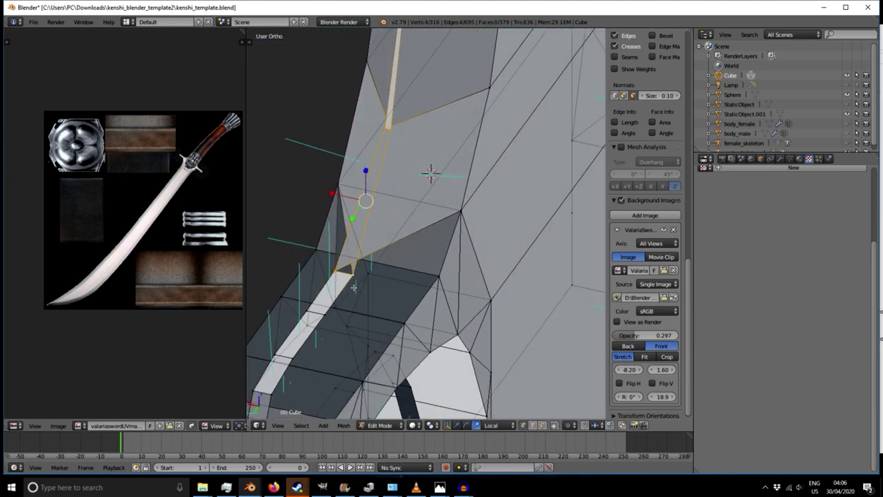
middle_click_drag(338, 309, 362, 254)
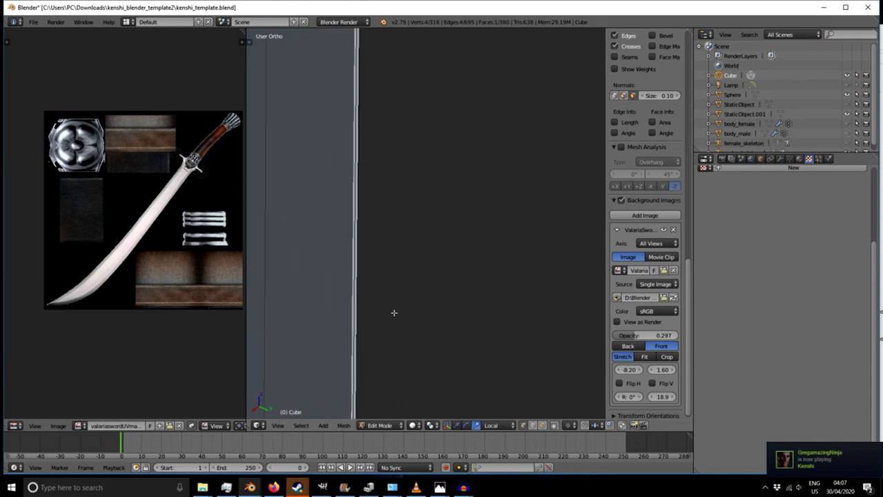
middle_click_drag(404, 327, 404, 218)
middle_click_drag(430, 163, 371, 73)
right_click(351, 113)
middle_click_drag(348, 113, 470, 135)
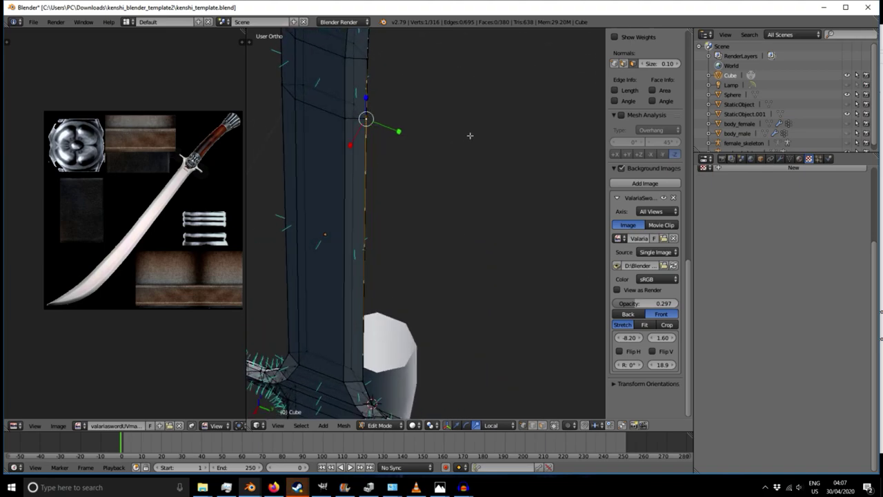
scroll(409, 261, "down", 3)
scroll(384, 365, "up", 13)
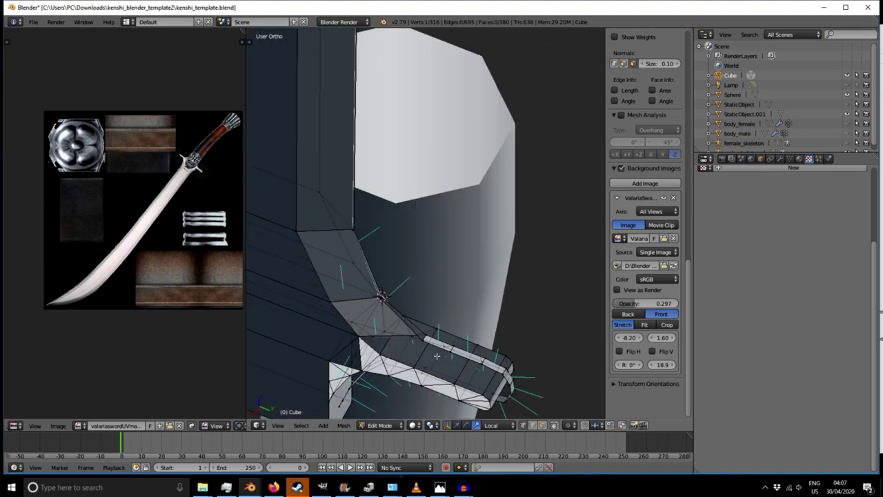
- Undo the strip edits back to before the last small triangle beside the centrepiece's side edge was filled
middle_click_drag(391, 336, 364, 338)
key("ctrl+z")
right_click(364, 338, "alt")
middle_click_drag(364, 338, 325, 266)
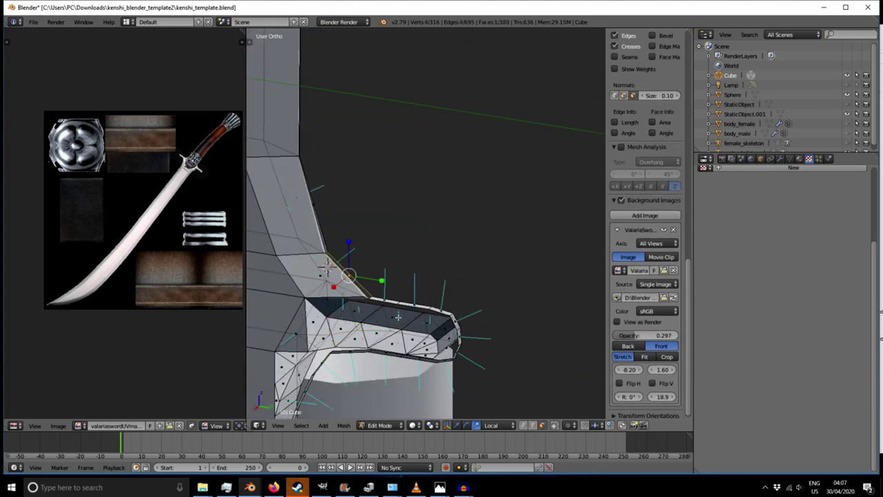
key("ctrl+z")
key("ctrl+z")
middle_click_drag(432, 230, 299, 235)
key("ctrl+z")
scroll(314, 266, "up", 3)
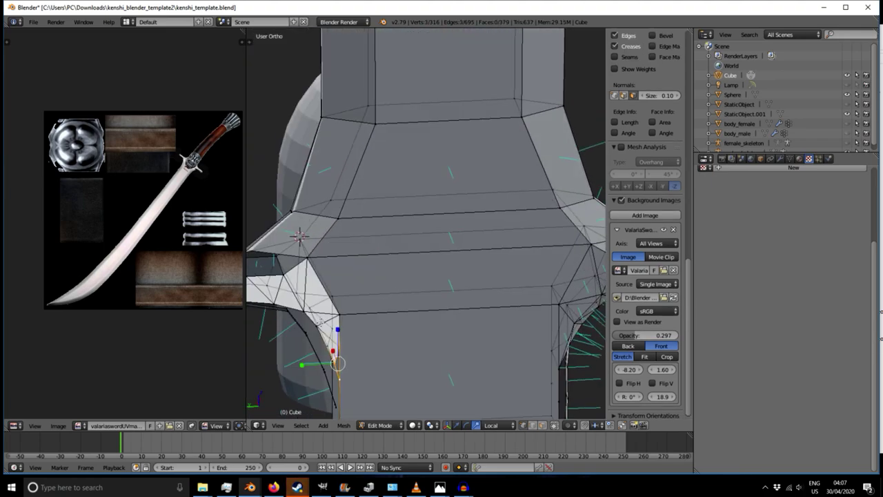
- Fill the small triangle beside the centrepiece's side edge and select the narrow edge-strip vertices from the guard up to the blade
scroll(321, 322, "down", 2)
right_click(330, 303)
middle_click_drag(257, 311, 325, 328)
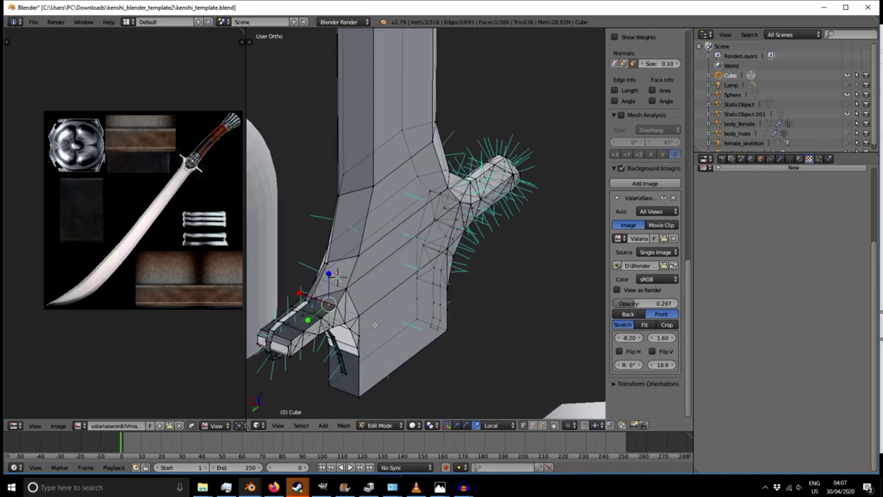
scroll(325, 328, "up", 4)
right_click(285, 268, "shift")
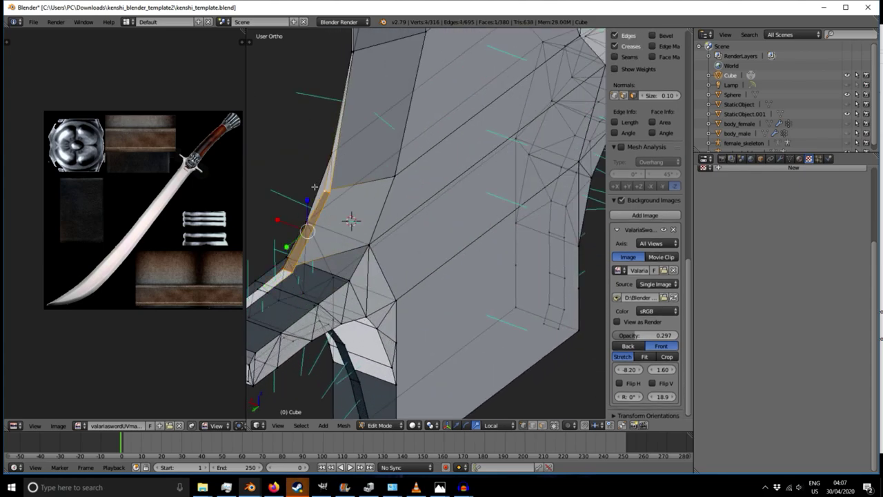
scroll(324, 188, "down", 3)
middle_click_drag(338, 111, 334, 319, "shift")
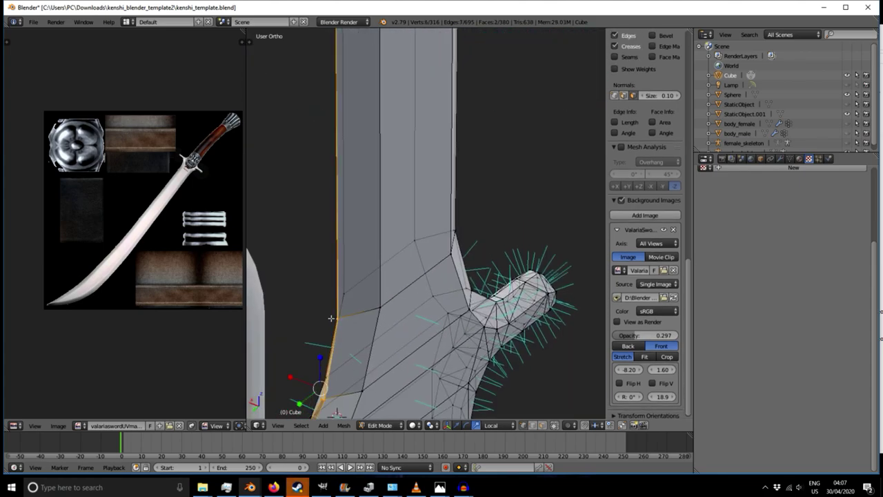
scroll(331, 318, "down", 3)
scroll(286, 230, "up", 4)
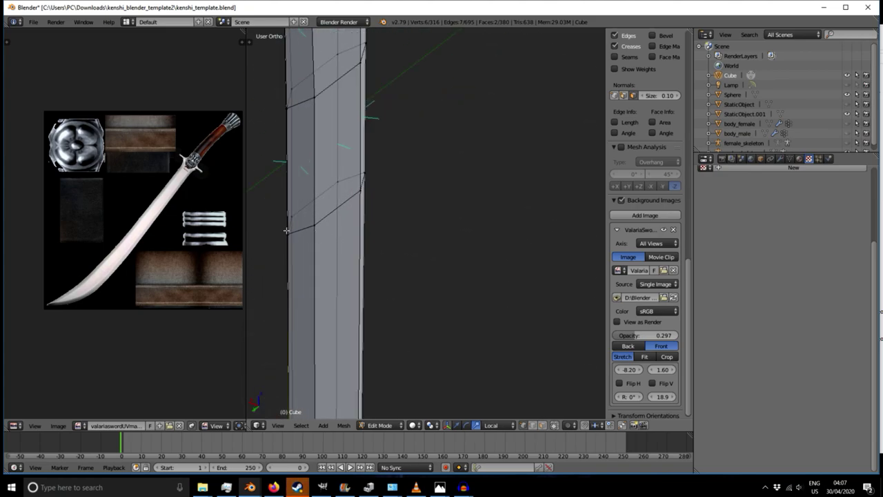
- Extend the vertex selection up the straight part of the blade's inner edge strip, using border select
middle_click_drag(283, 222, 331, 282)
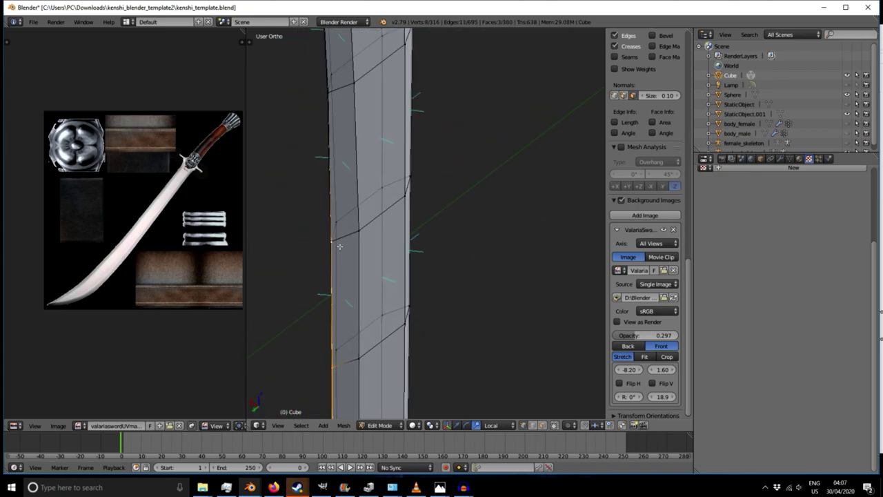
middle_click_drag(340, 158, 336, 310, "shift")
scroll(335, 262, "down", 1)
right_click(333, 267)
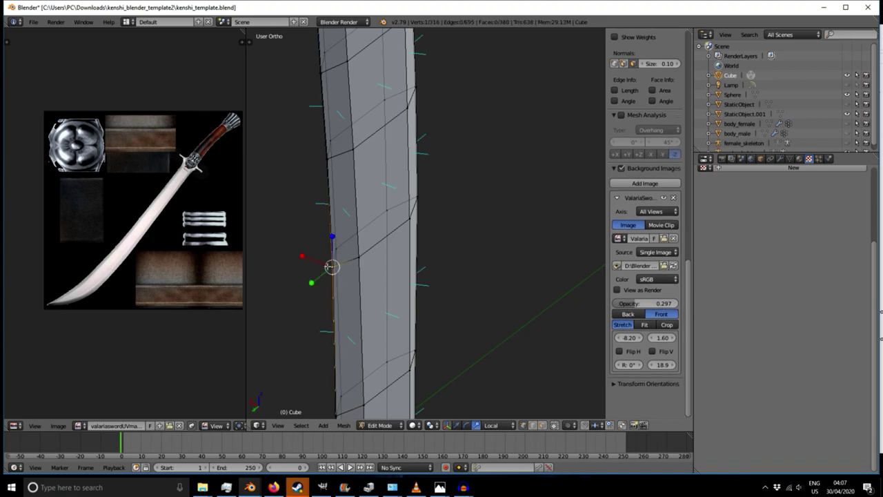
middle_click_drag(332, 274, 291, 299)
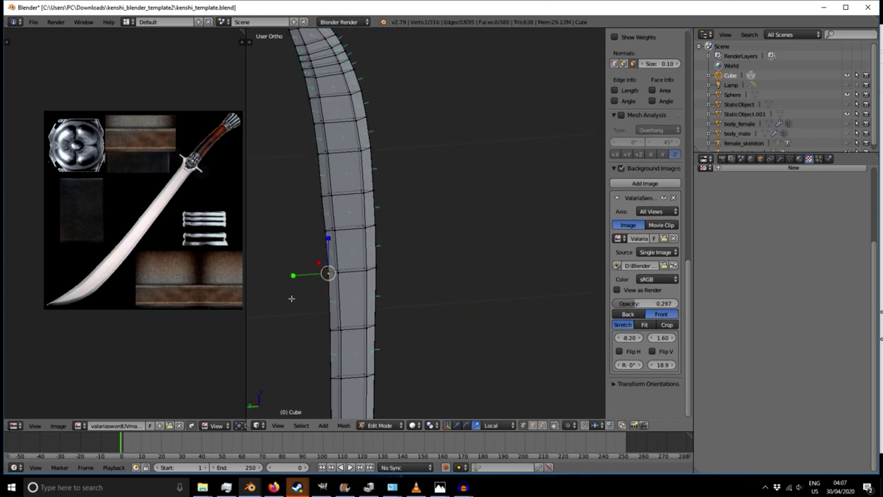
left_click_drag(318, 273, 331, 345)
key("b")
left_click_drag(303, 182, 302, 182)
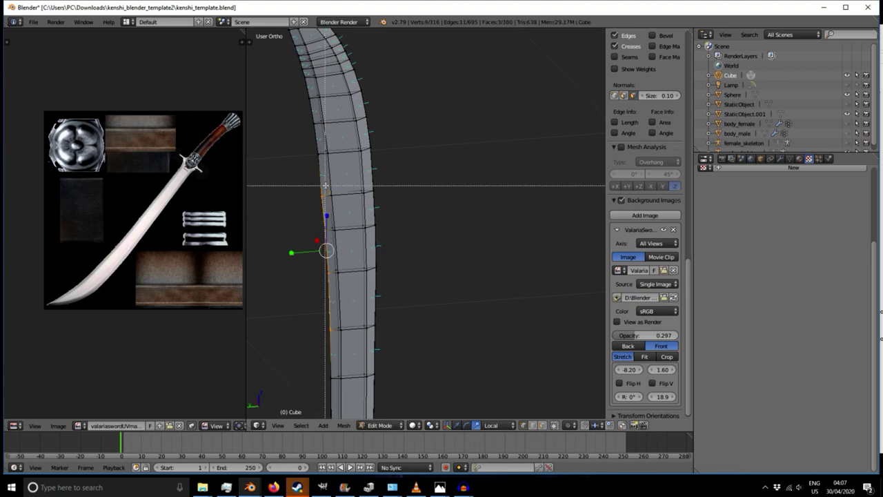
- Add the inner edge vertices along the blade's curved upper section to the selection
middle_click_drag(327, 187, 345, 208)
middle_click_drag(349, 120, 340, 239, "shift")
left_click_drag(309, 240, 336, 289)
scroll(338, 182, "up", 8)
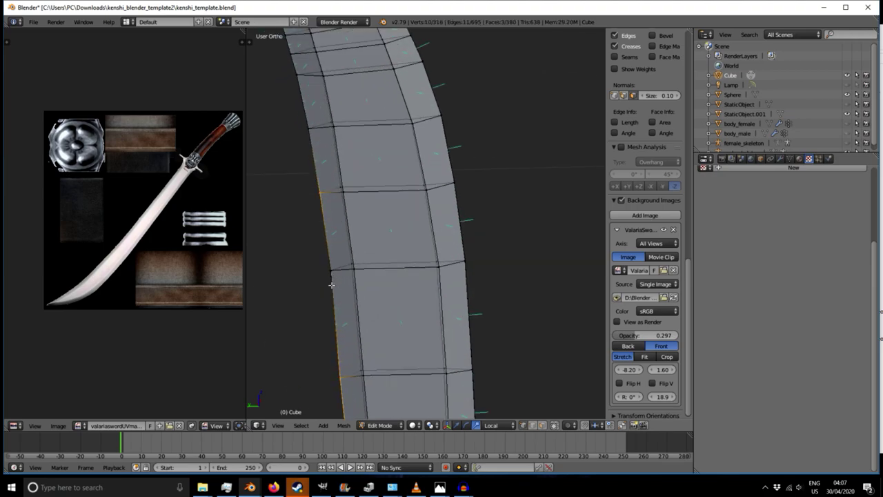
scroll(332, 192, "down", 6)
scroll(330, 211, "up", 2)
left_click_drag(348, 196, 366, 255)
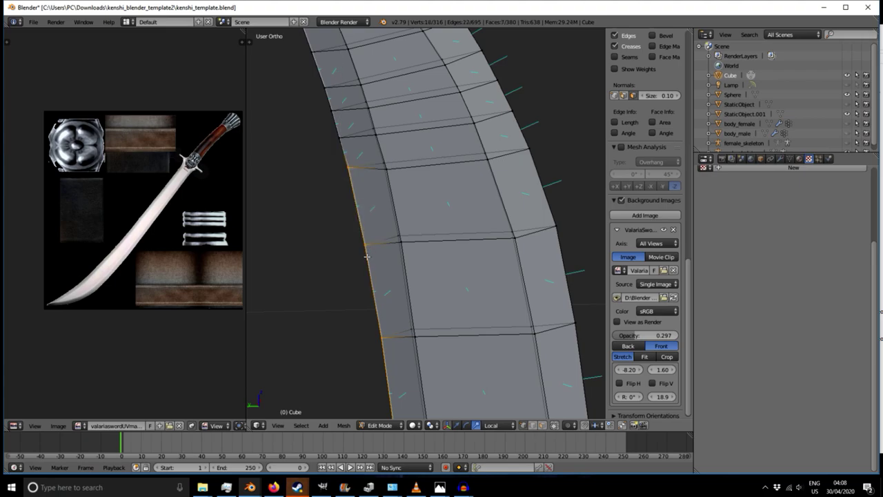
left_click_drag(317, 80, 352, 221)
scroll(371, 278, "down", 3)
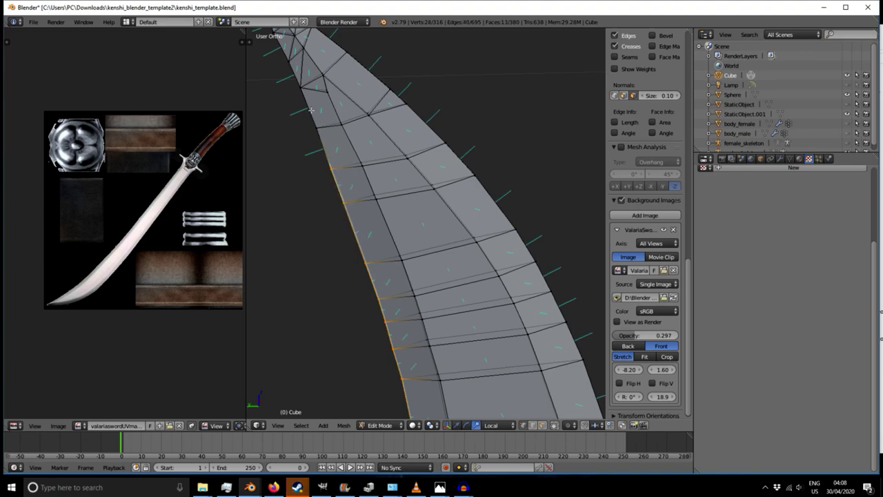
- Finish the inner edge selection near the blade's tip, removing the surplus vertex pair from it
scroll(323, 142, "up", 5)
middle_click_drag(288, 136, 401, 228)
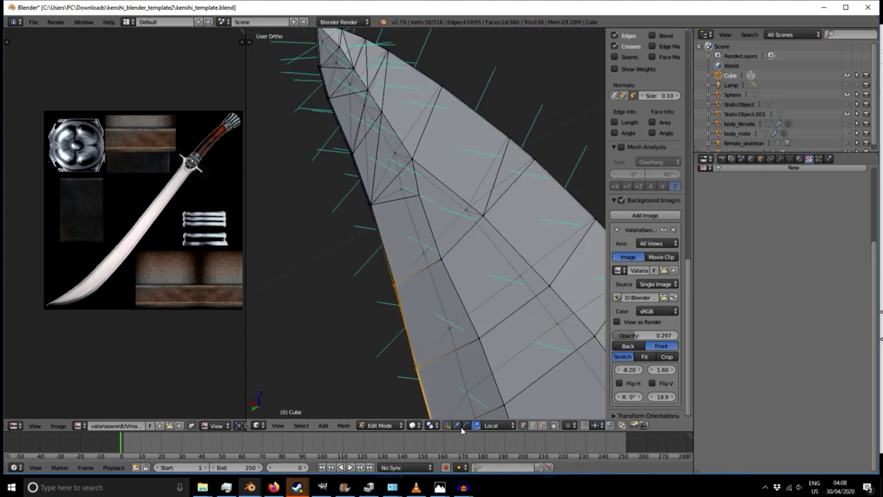
scroll(451, 355, "up", 3)
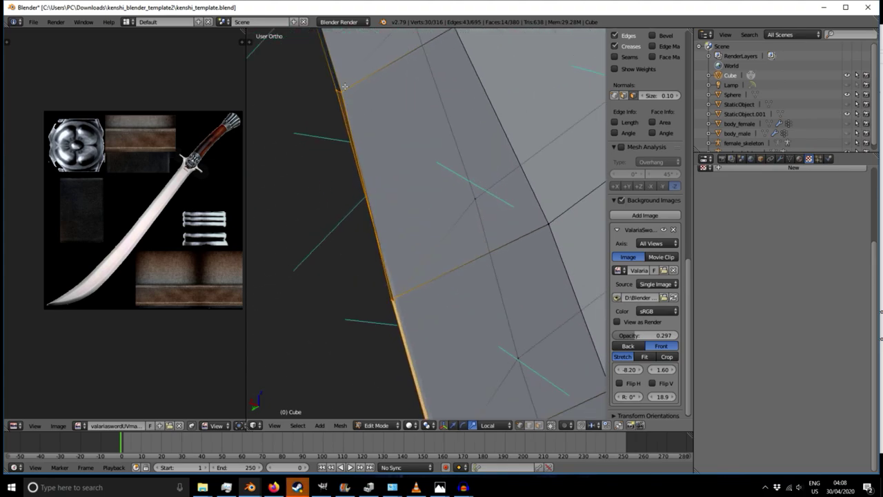
scroll(379, 231, "down", 3)
middle_click_drag(406, 297, 427, 271, "shift")
scroll(399, 185, "up", 7)
key("KP_3")
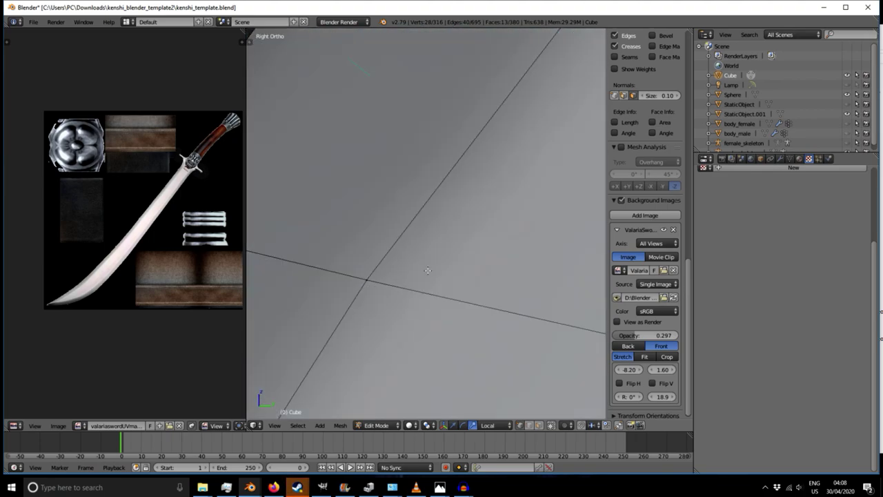
- Widen the selected inner edge strip of the blade by scaling it along the local X axis in back view
scroll(453, 257, "down", 8)
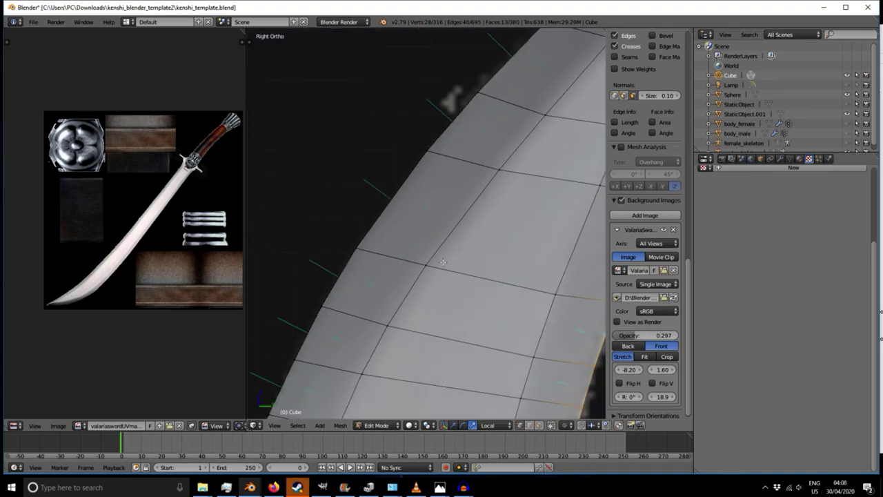
key("KP_1")
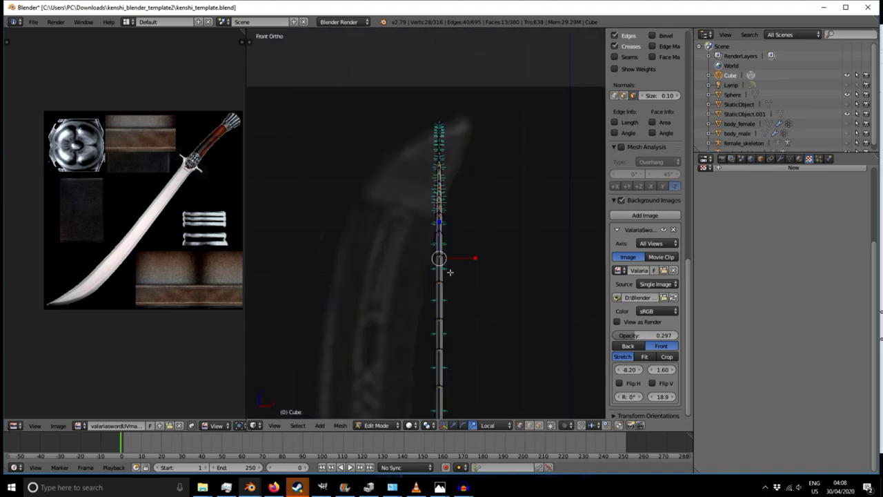
key("KP_3")
key("ctrl+KP_1")
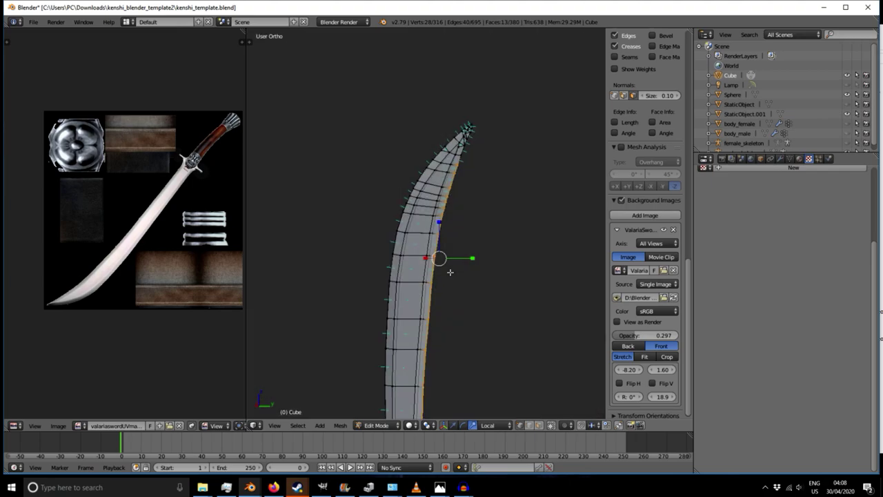
scroll(446, 265, "up", 4)
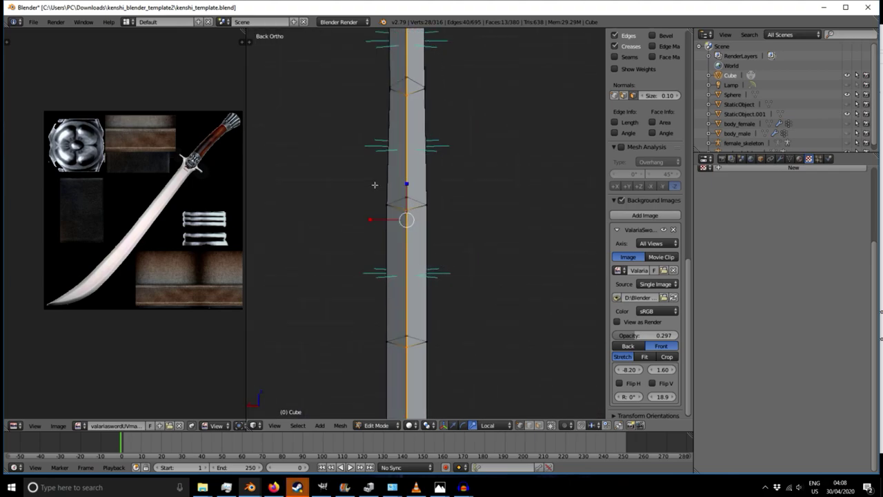
scroll(453, 228, "up", 2)
mouse_move(400, 246)
left_mouse_down()
mouse_move(347, 247)
mouse_move(410, 256)
left_mouse_up()
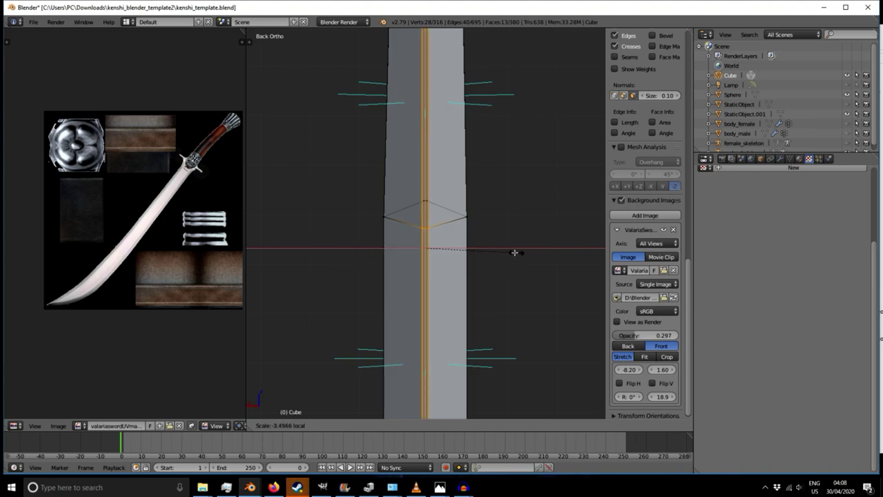
left_click_drag(517, 253, 508, 253)
- Narrow the selected inner edge strip by scaling it along the local X axis by about 0.54
scroll(436, 245, "up", 7)
middle_click_drag(494, 261, 507, 332)
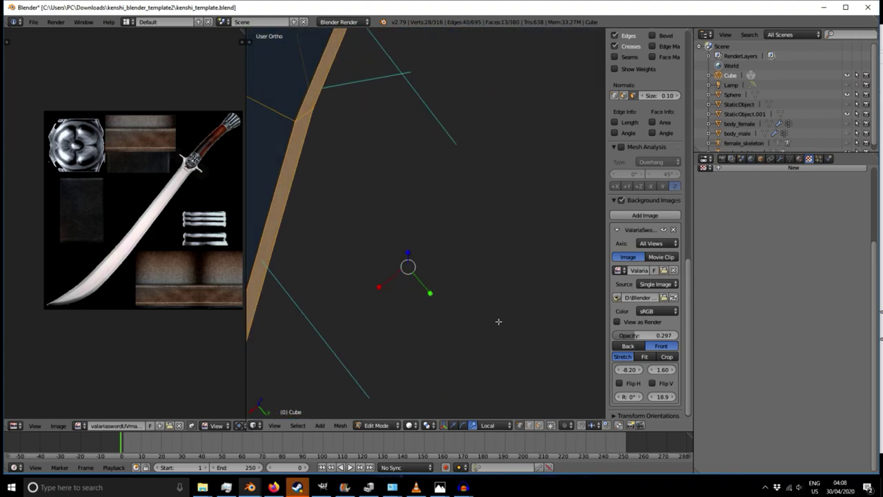
scroll(438, 261, "down", 8)
middle_click_drag(490, 205, 380, 289)
key("s")
key("x")
key("x")
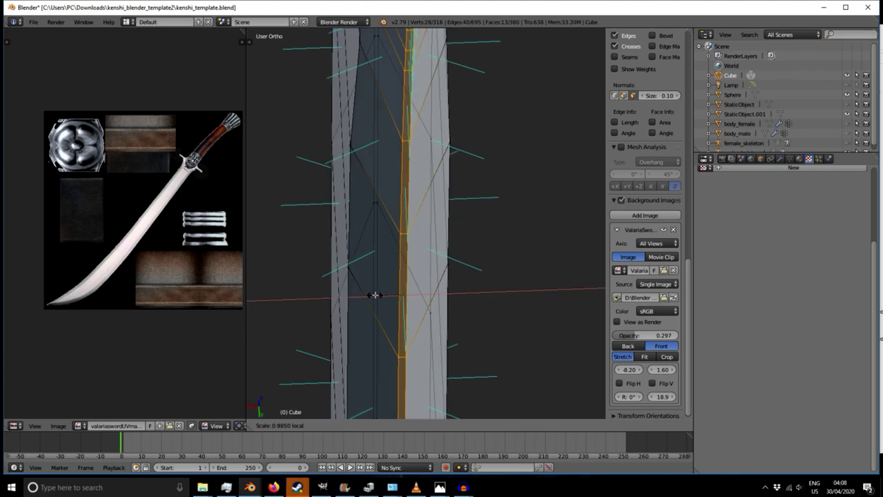
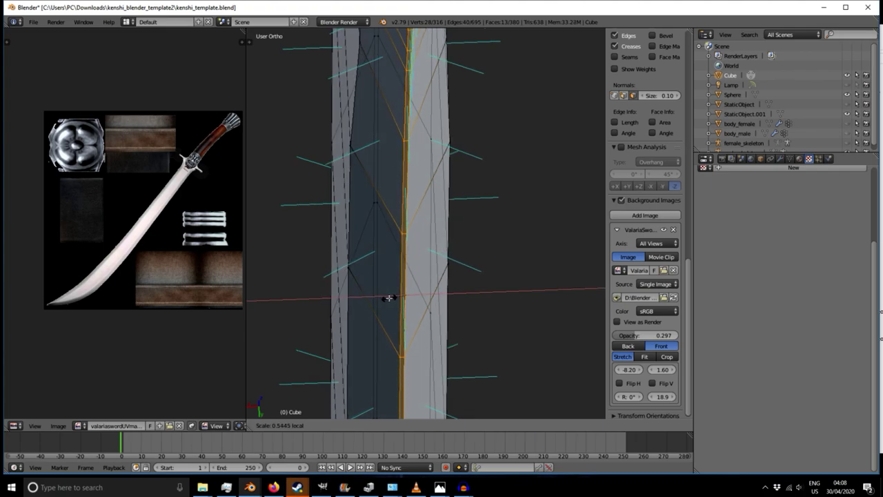
left_click(389, 298)
- Add the next vertex pair on the lower blade to the selected inner edge strip
scroll(390, 298, "down", 4)
scroll(470, 323, "down", 5)
middle_click_drag(499, 382, 401, 118, "shift")
scroll(400, 121, "down", 3)
scroll(360, 187, "up", 8)
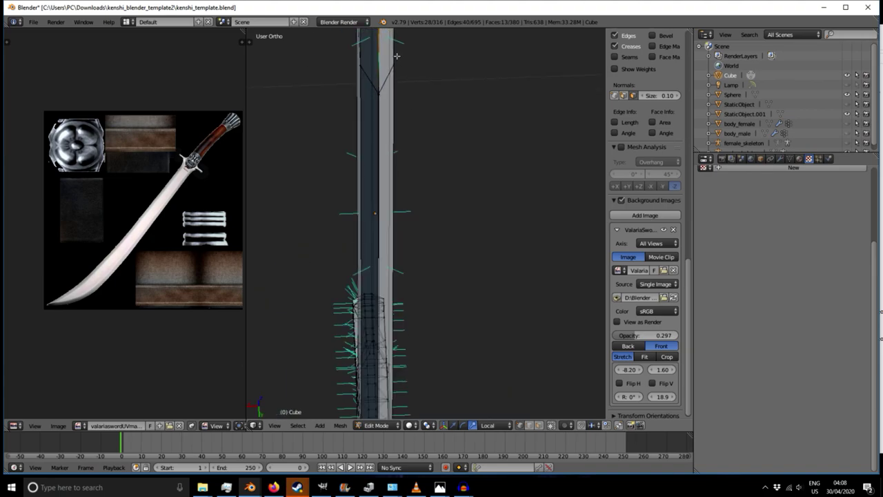
scroll(358, 144, "down", 3)
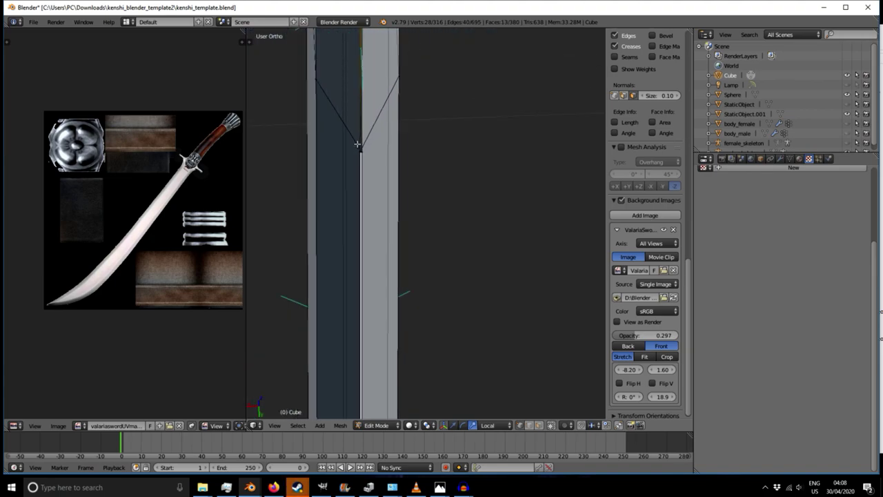
scroll(403, 149, "down", 3)
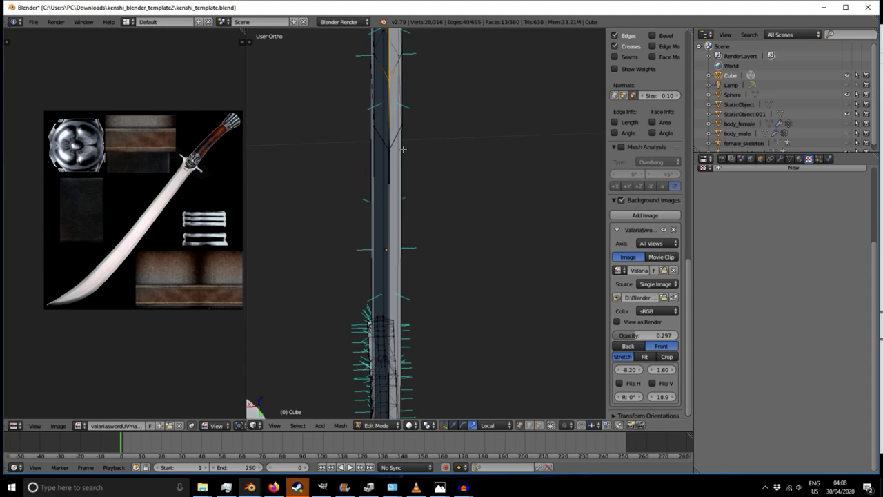
scroll(403, 149, "up", 5)
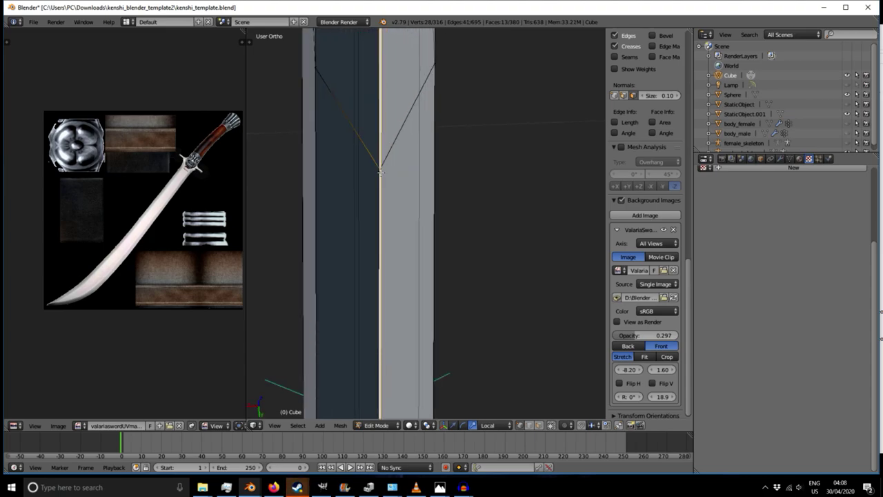
scroll(405, 220, "down", 4)
middle_click_drag(405, 221, 430, 29, "shift")
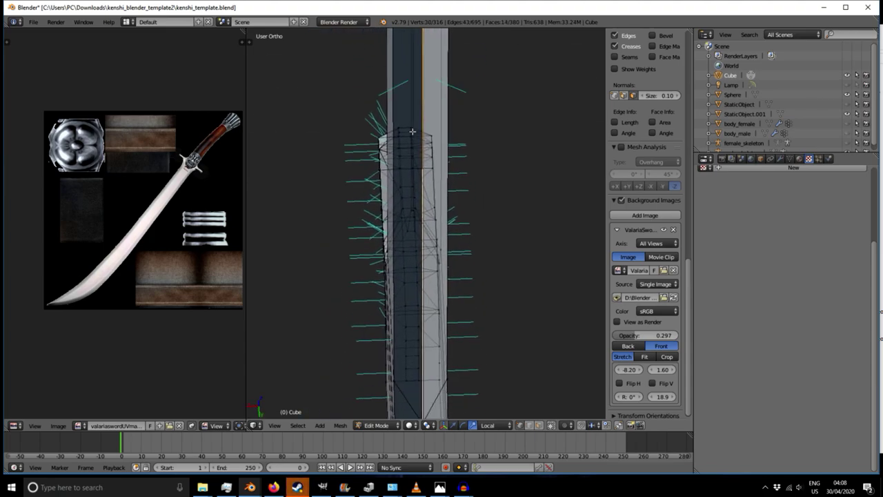
- Extend the inner edge selection down past the guard to the next vertex pair
middle_click_drag(324, 193, 402, 193)
scroll(401, 193, "up", 3)
middle_click_drag(387, 331, 406, 214, "shift")
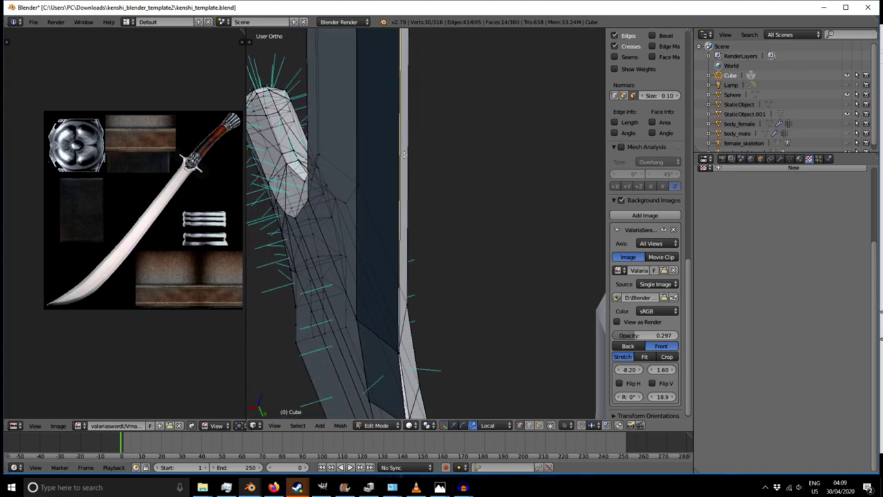
scroll(387, 343, "up", 3)
middle_click_drag(393, 378, 379, 188, "shift")
middle_click_drag(405, 239, 410, 153)
scroll(410, 153, "up", 10)
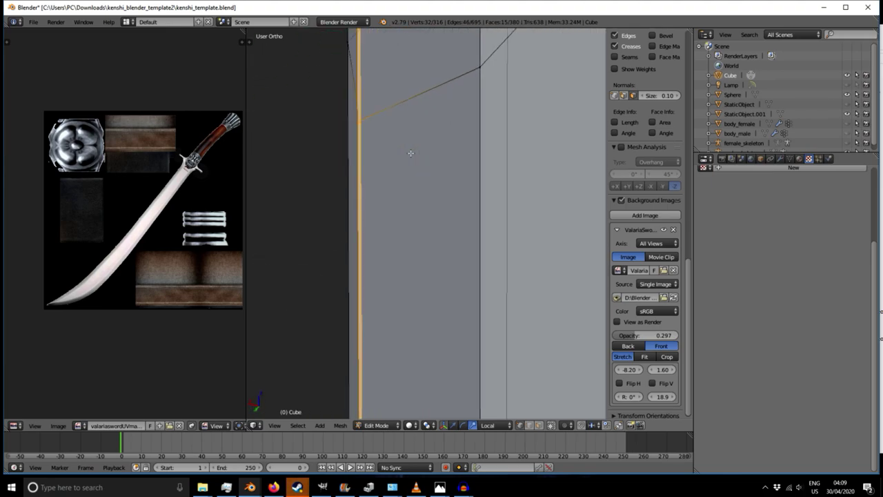
- Rescale the extended inner edge strip, including its newly added lower vertices, along the local X axis
key("s")
key("Escape")
scroll(428, 175, "down", 6)
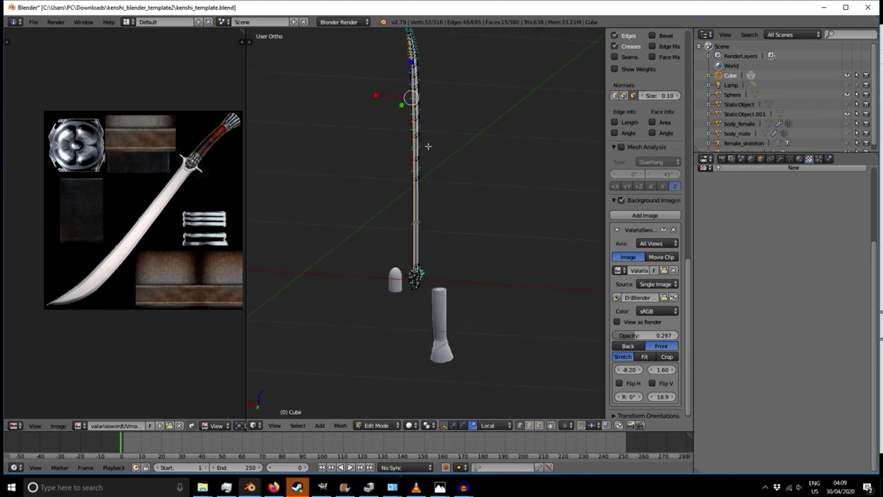
middle_click_drag(409, 174, 401, 154)
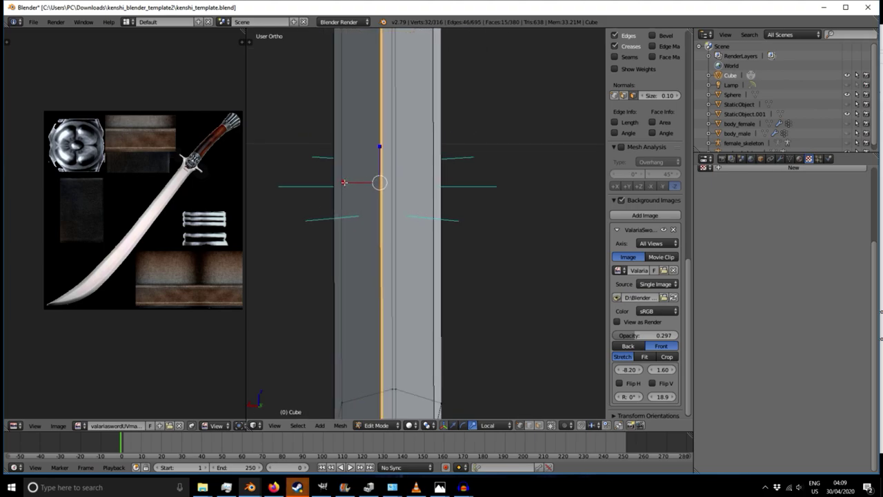
key("s")
key("x")
key("x")
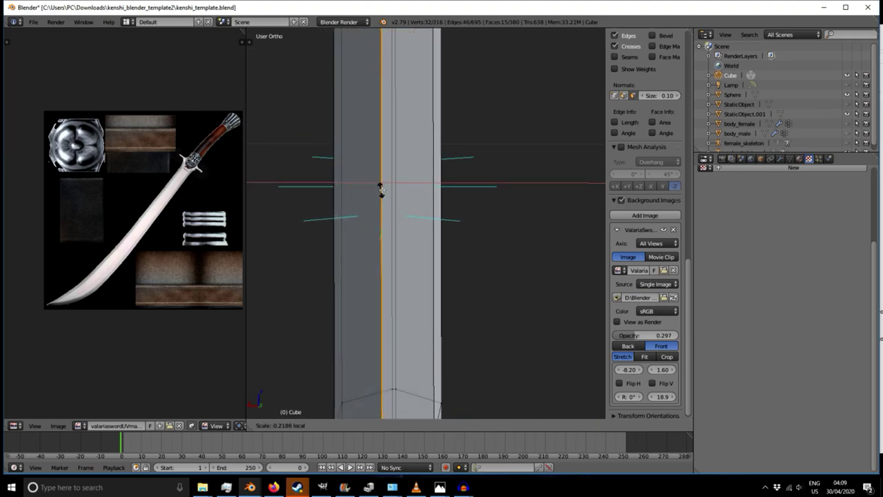
left_click(435, 196)
- Select only the vertex pair below the strip's lower end, beside the guard, and scale it along the local X axis
scroll(461, 151, "down", 1)
middle_click_drag(453, 259, 398, 28, "shift")
scroll(373, 332, "up", 14)
scroll(447, 376, "up", 5)
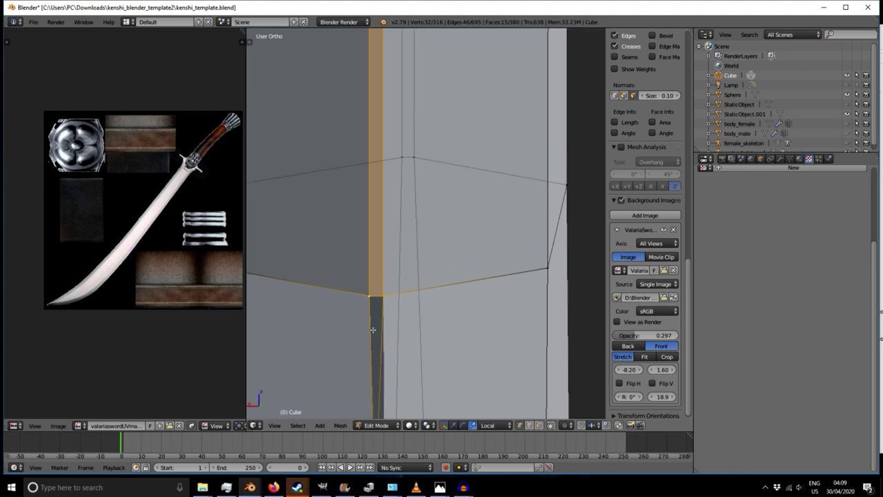
middle_click_drag(415, 152, 360, 206)
scroll(345, 232, "down", 6)
right_click(377, 234)
scroll(360, 207, "up", 6)
scroll(360, 207, "up", 3)
right_click(370, 257)
key("s")
key("x")
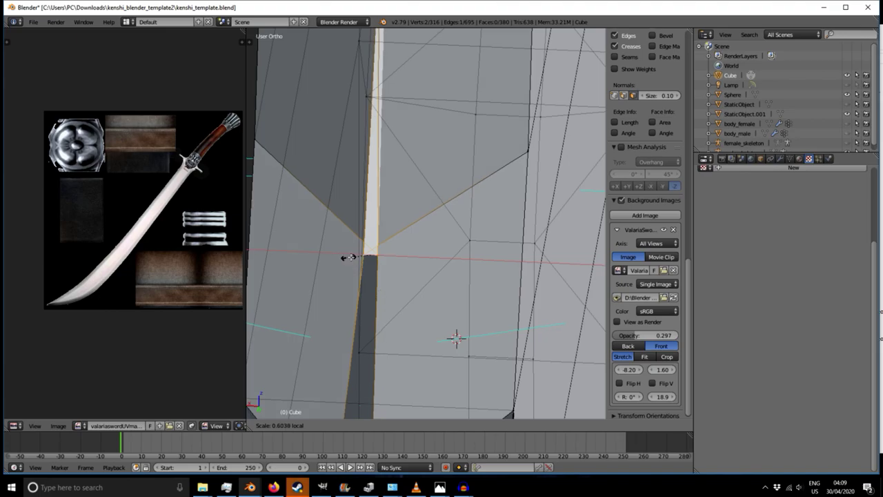
left_click(404, 262)
scroll(387, 256, "down", 5)
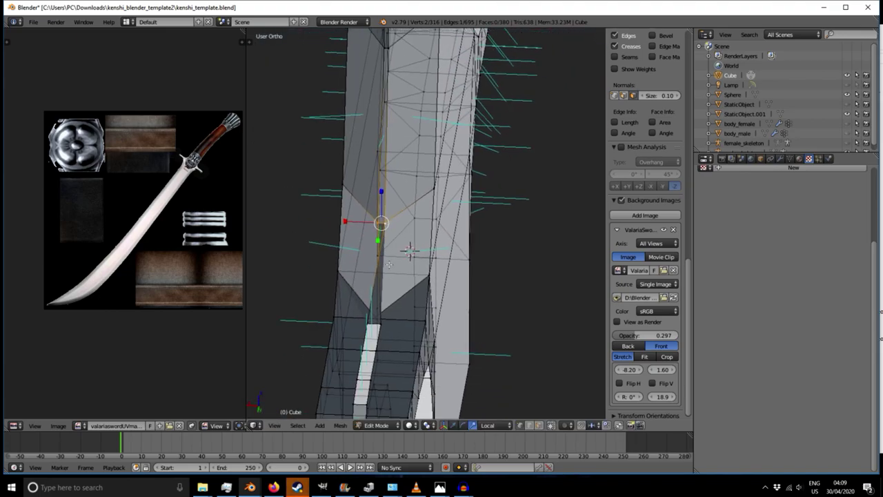
- Delete the vertex pair at the narrow edge strip's lower end beside the guard
middle_click_drag(370, 235, 342, 288)
scroll(349, 188, "up", 6)
right_click(340, 288, "shift")
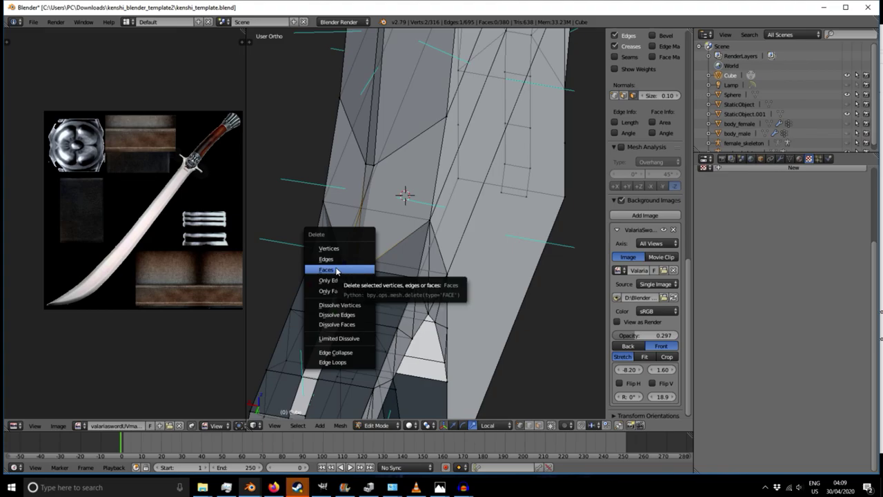
left_click(335, 248)
- In the right side view, extrude the edge strip's remaining lower end outward and down to the top of the guard arm
scroll(334, 249, "down", 3)
middle_click_drag(334, 248, 410, 243)
key("KP_1")
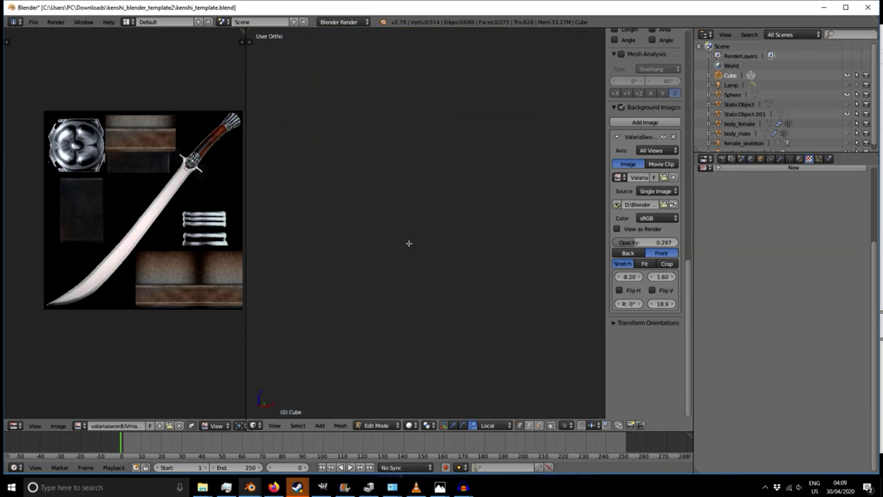
key("KP_3")
scroll(409, 243, "down", 7)
middle_click_drag(401, 318, 396, 144, "shift")
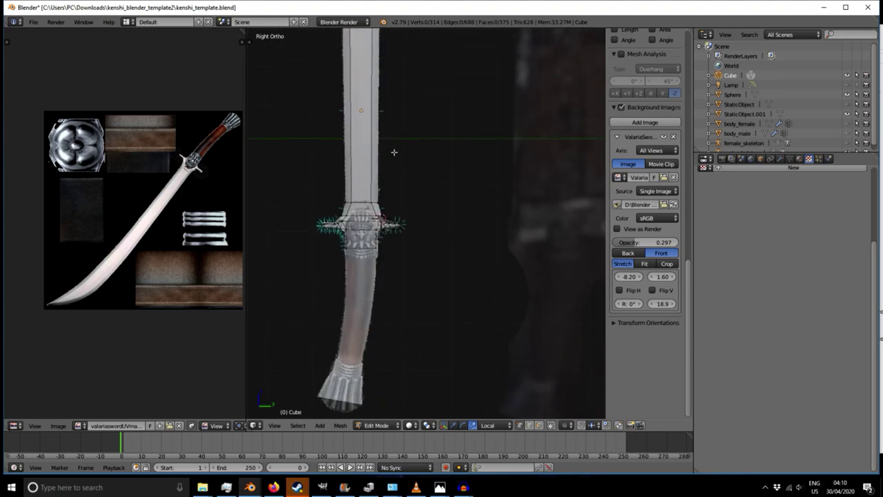
scroll(390, 223, "up", 10)
right_click(402, 166)
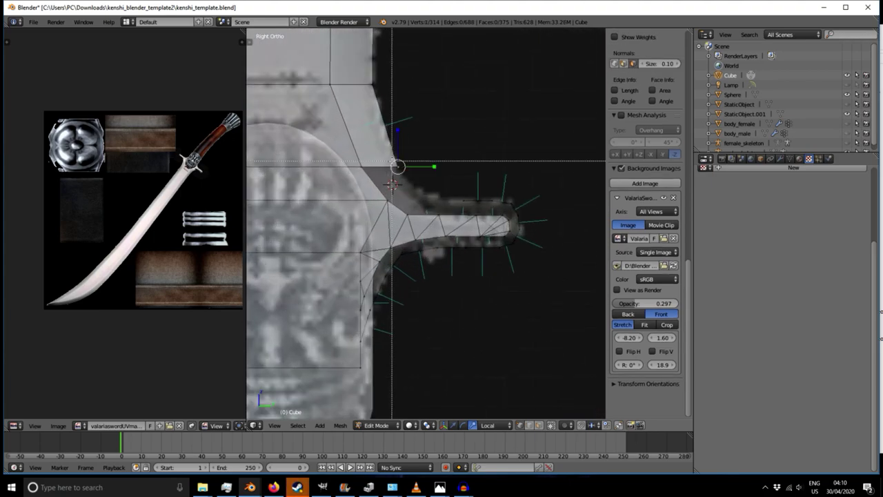
scroll(413, 194, "down", 2)
scroll(414, 193, "down", 2)
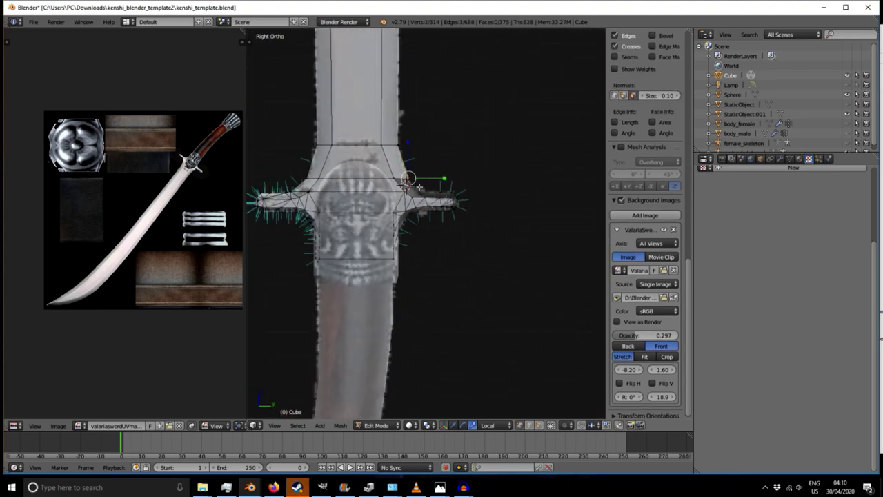
key("e")
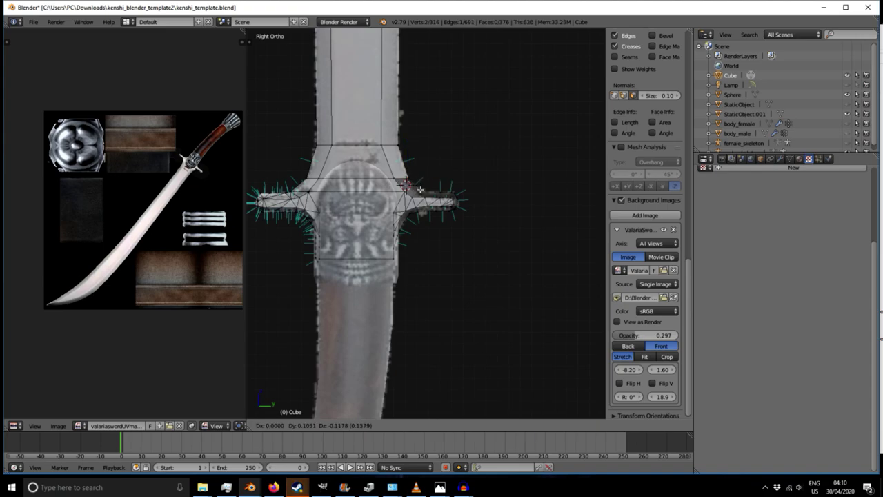
left_click(420, 188)
- Extrude the strip end once more along the guard arm's upper outline to the existing rim, and inspect it in Object Mode
scroll(410, 176, "up", 5)
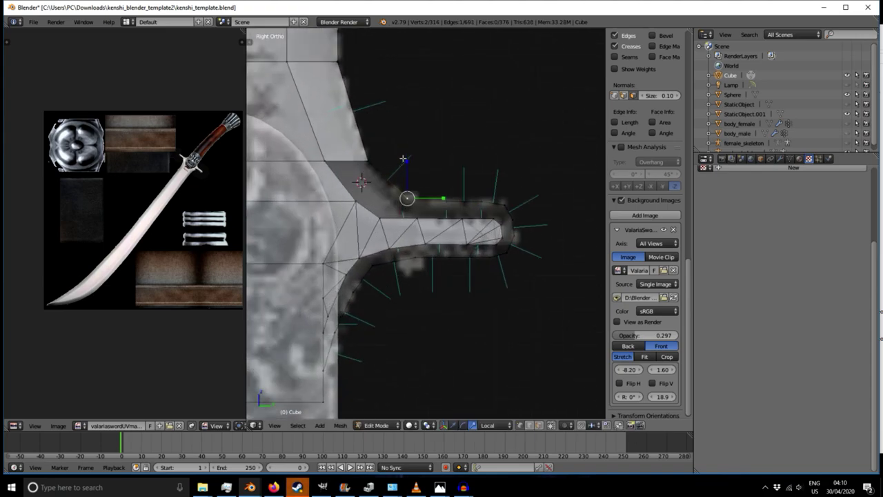
key("e")
left_click(487, 220)
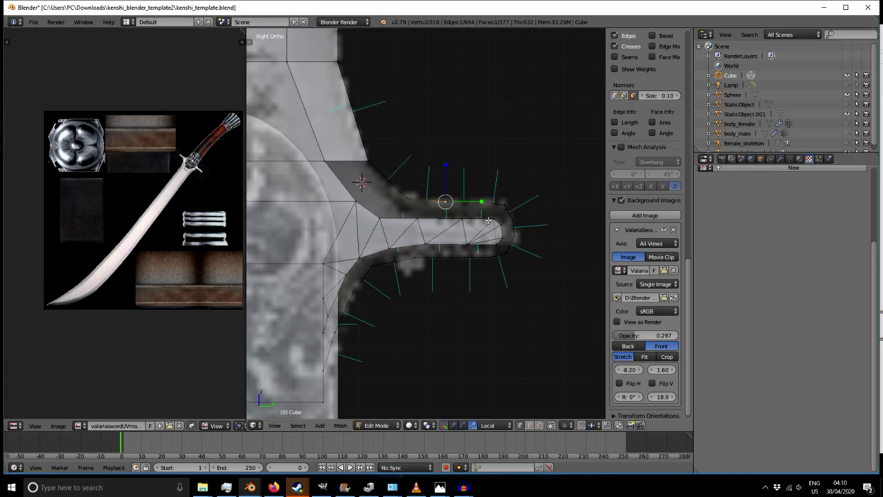
scroll(493, 202, "up", 2)
key("Tab")
middle_click_drag(495, 201, 458, 224)
scroll(458, 223, "down", 4)
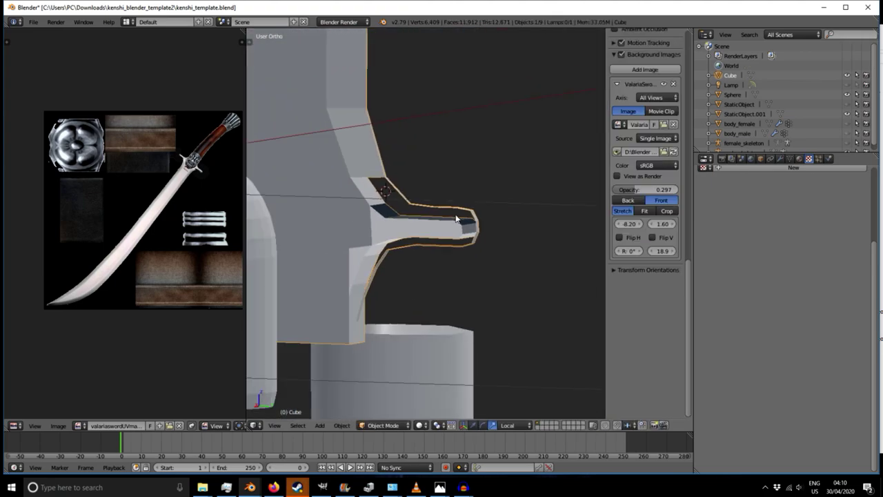
- Merge the extruded strip's two end vertices with the matching vertices of the guard rim using At Last
middle_click_drag(376, 191, 403, 175)
scroll(397, 197, "up", 4)
key("Tab")
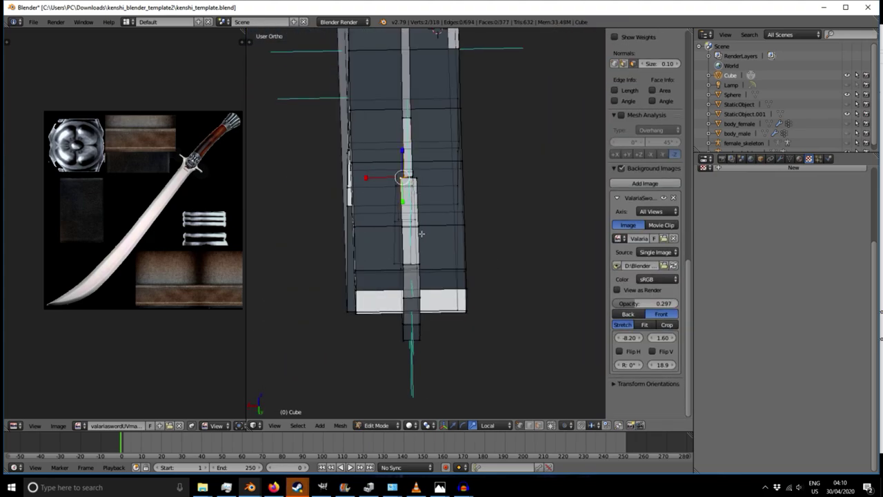
key("alt+m")
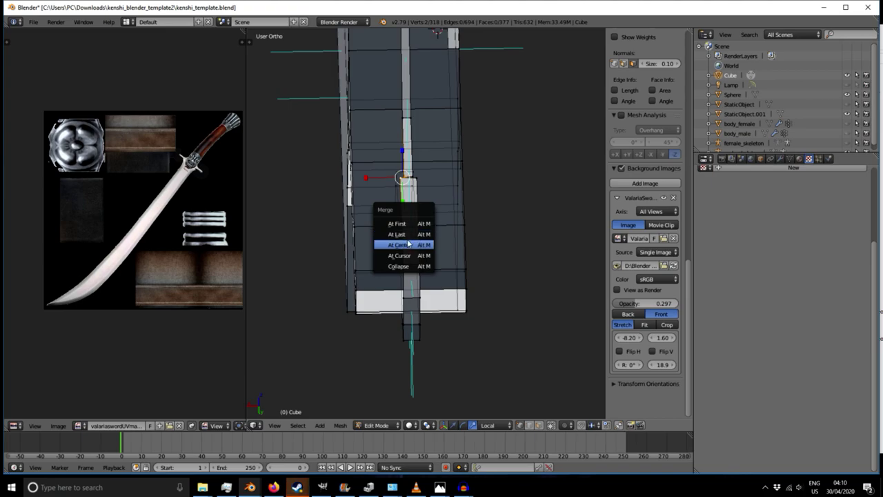
left_click(409, 236)
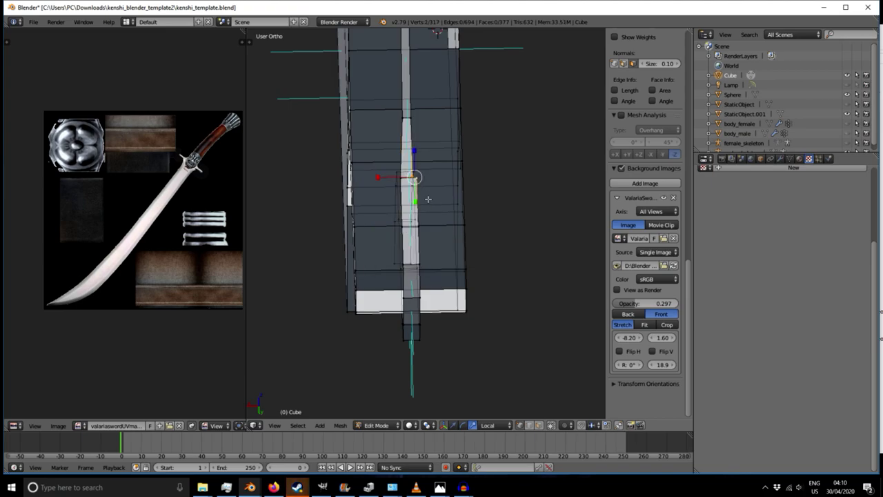
key("alt+m")
left_click(424, 201)
- Fill two triangular faces joining the blade's base corner and the guard's inner corner to the new edge strip
middle_click_drag(467, 197, 502, 175)
middle_click_drag(372, 195, 488, 258)
middle_click_drag(361, 269, 339, 222, "shift")
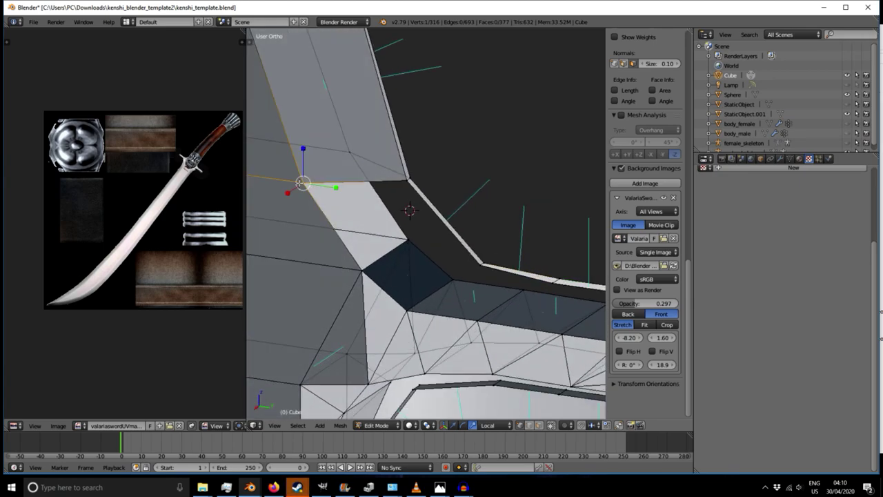
right_click(359, 272, "shift")
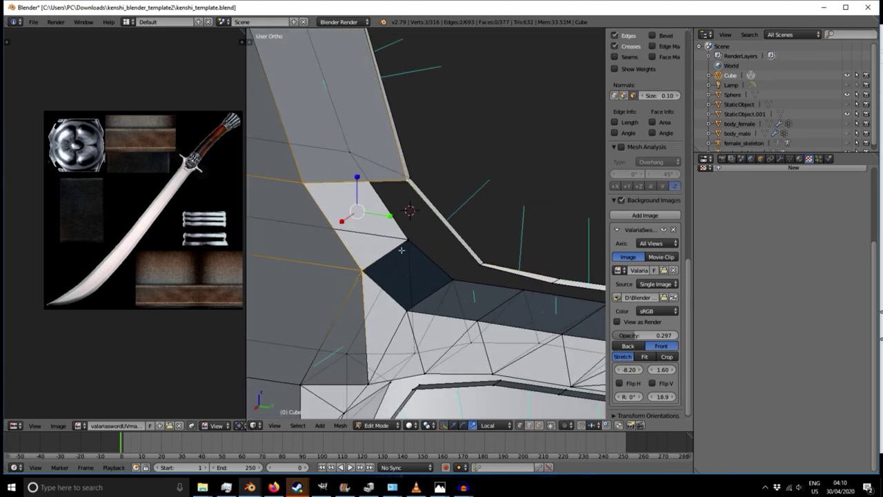
key("f")
right_click(406, 180)
right_click(357, 273, "shift")
key("f")
- Fill two triangular faces between the start of the guard arm's front and the bend in the upper rim strip
middle_click_drag(479, 265, 386, 232, "shift")
right_click(269, 240)
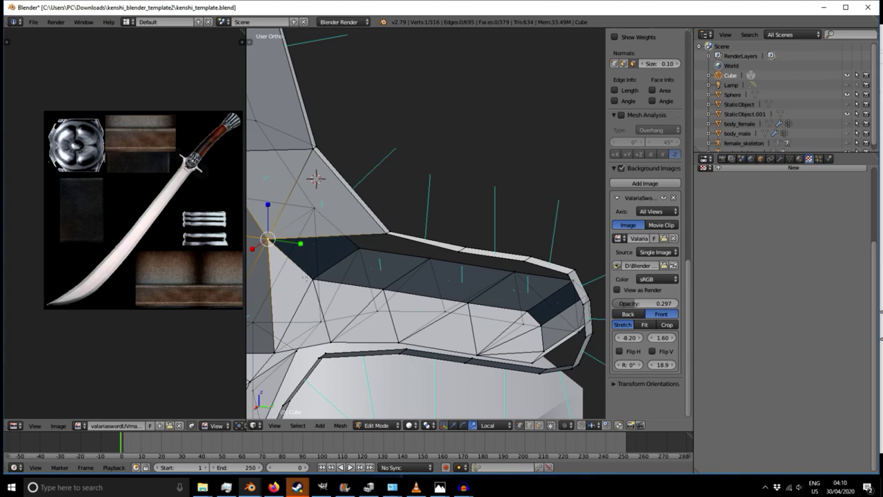
right_click(312, 278, "shift")
key("f")
middle_click_drag(375, 277, 356, 258)
right_click(321, 213)
right_click(382, 231, "shift")
key("f")
- Continue bridging the guard arm's front to its upper rim with two triangles along the middle of the arm
middle_click_drag(411, 205, 399, 192)
right_click(466, 185, "shift")
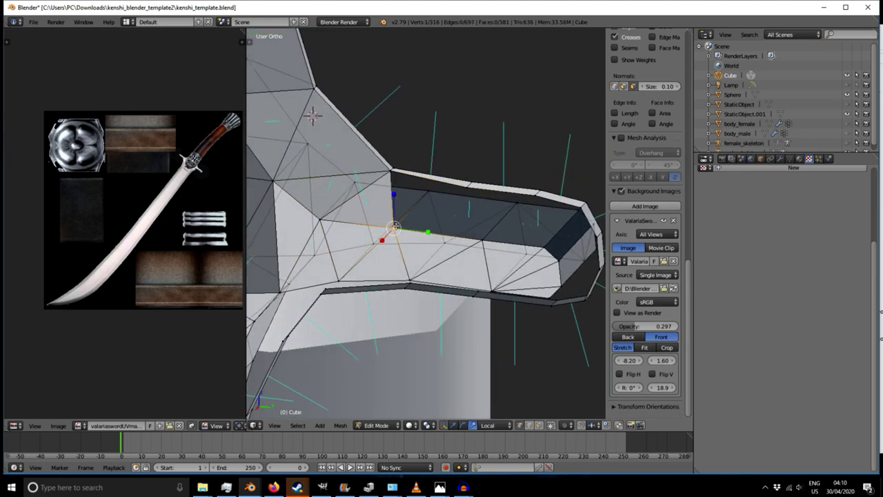
key("f")
middle_click_drag(463, 196, 384, 263, "shift")
right_click(297, 245)
right_click(373, 208, "shift")
key("f")
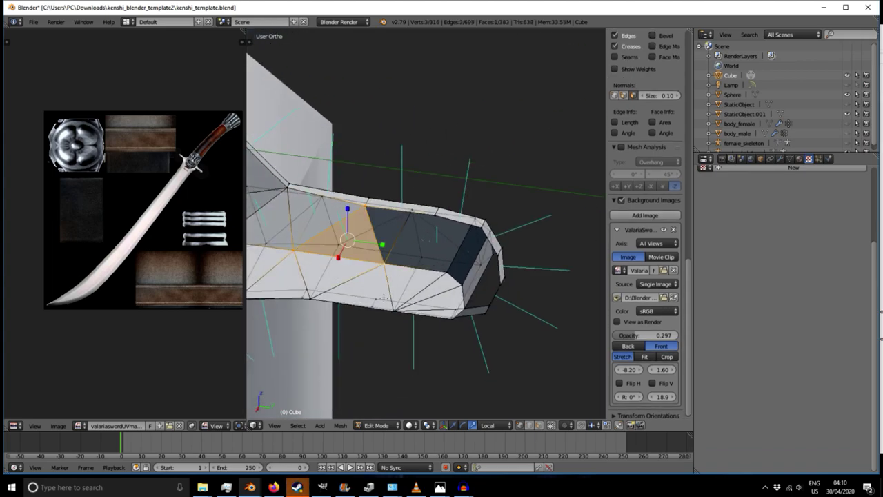
- Fill two more triangles between the guard arm's upper rim and front edge, reaching the outer end of the arm
middle_click_drag(406, 291, 388, 273)
right_click(357, 206)
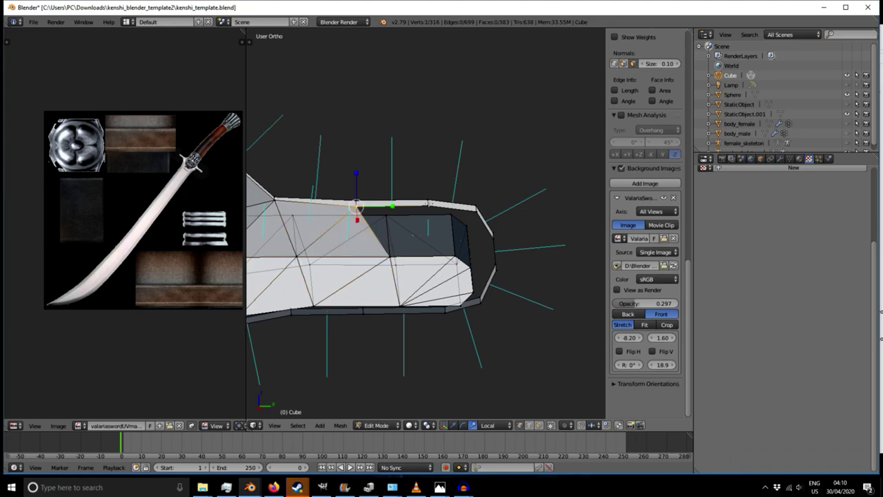
right_click(428, 204, "shift")
key("f")
middle_click_drag(442, 286, 372, 257)
right_click(430, 217)
middle_click_drag(422, 224, 440, 262)
right_click(441, 273, "shift")
right_click(385, 266, "shift")
key("f")
- Close the upper corner of the guard arm's rounded tip with two triangular faces
middle_click_drag(384, 267, 394, 274)
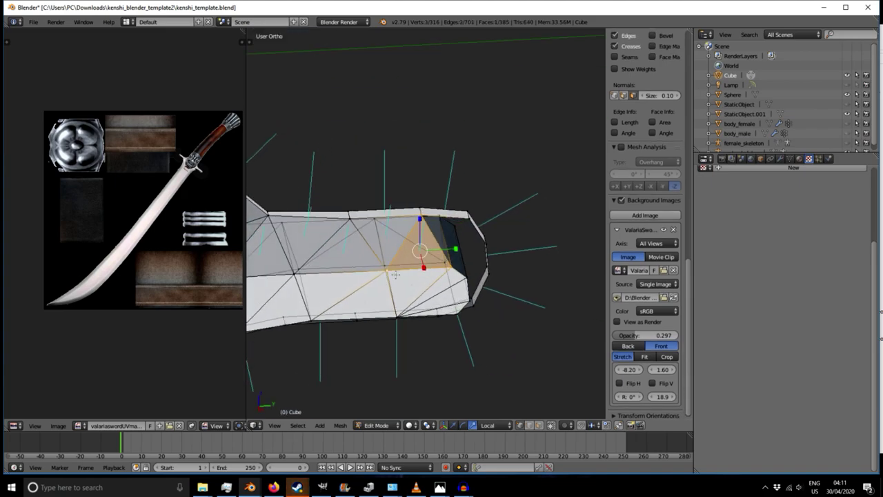
right_click(417, 211)
right_click(470, 218, "shift")
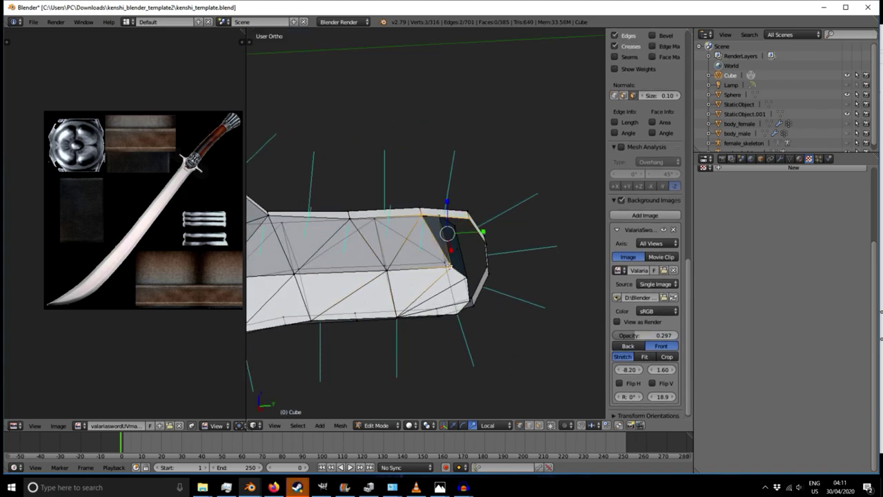
key("f")
middle_click_drag(499, 297, 313, 271)
right_click(321, 256)
scroll(646, 276, "down", 2)
scroll(645, 276, "up", 2)
middle_click_drag(350, 259, 361, 250)
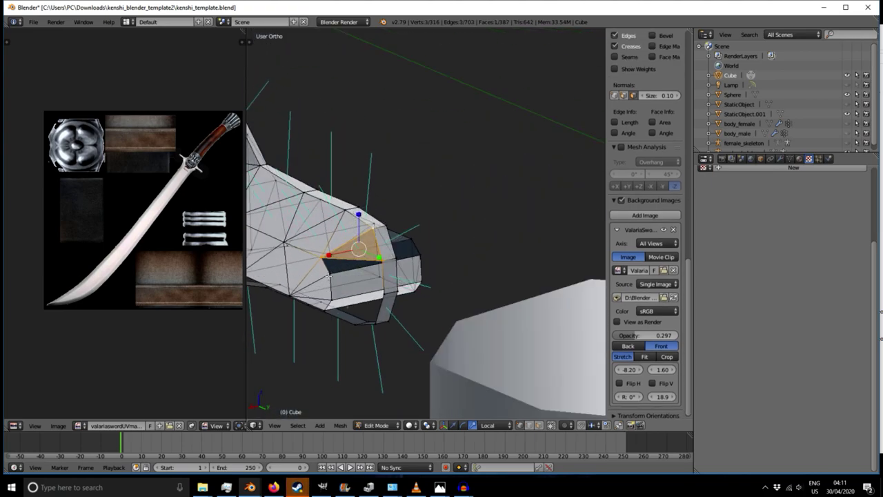
- Fill two triangular faces between the upper half of the guard tip's end and its outer rim
right_click(329, 273)
right_click(322, 259, "shift")
key("f")
middle_click_drag(336, 311, 329, 278)
right_click(328, 272)
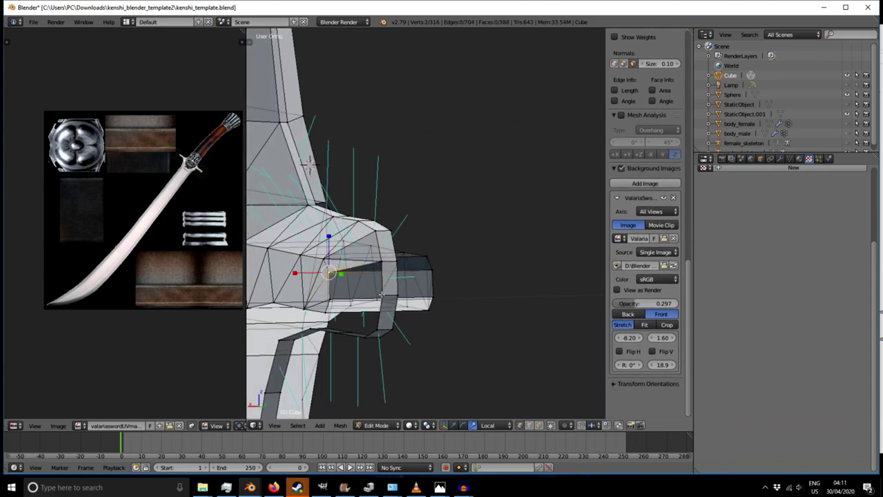
right_click(382, 262, "shift")
key("f")
- Fill two triangular faces between the lower half of the guard tip's end and the outer rim
middle_click_drag(333, 318, 358, 242, "shift")
right_click(353, 197)
right_click(411, 218, "shift")
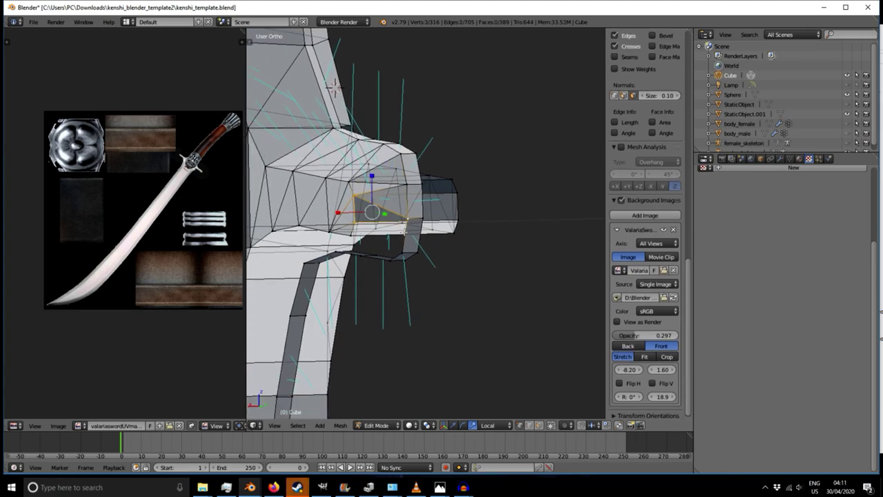
middle_click_drag(361, 265, 358, 222)
right_click(356, 223)
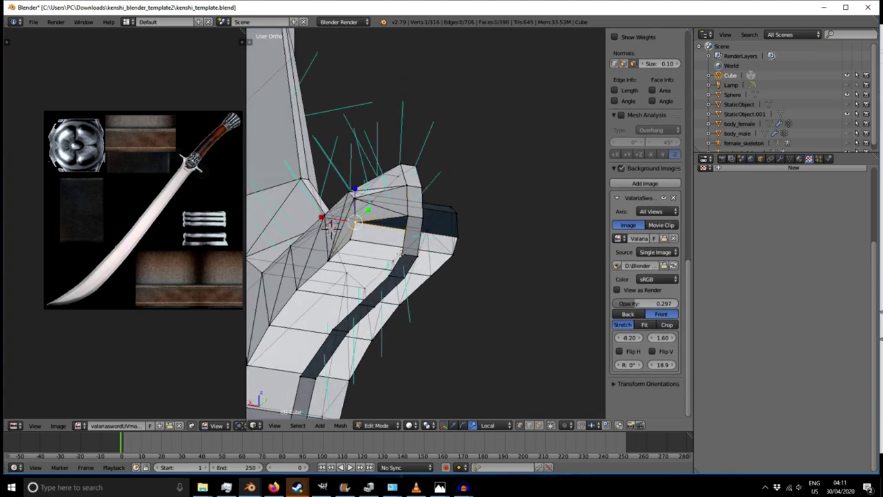
right_click(405, 218, "shift")
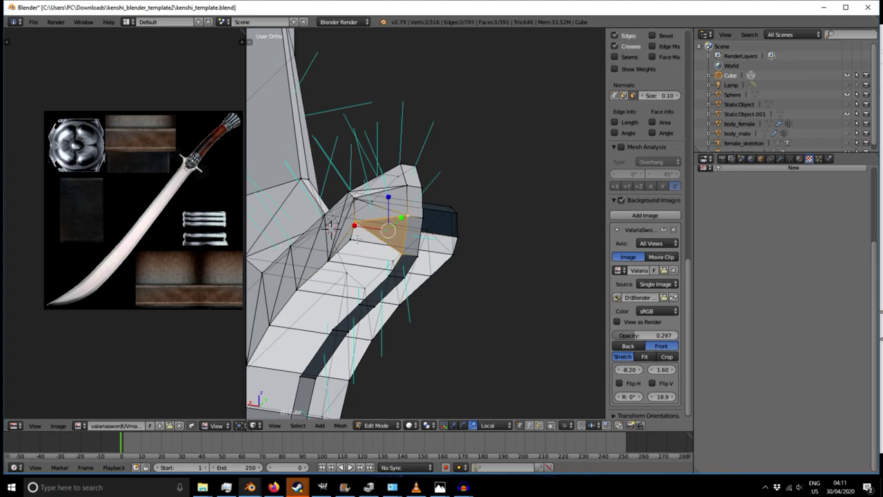
- Close the lower corner of the guard tip with triangular faces down to the underside rim
right_click(355, 222, "shift")
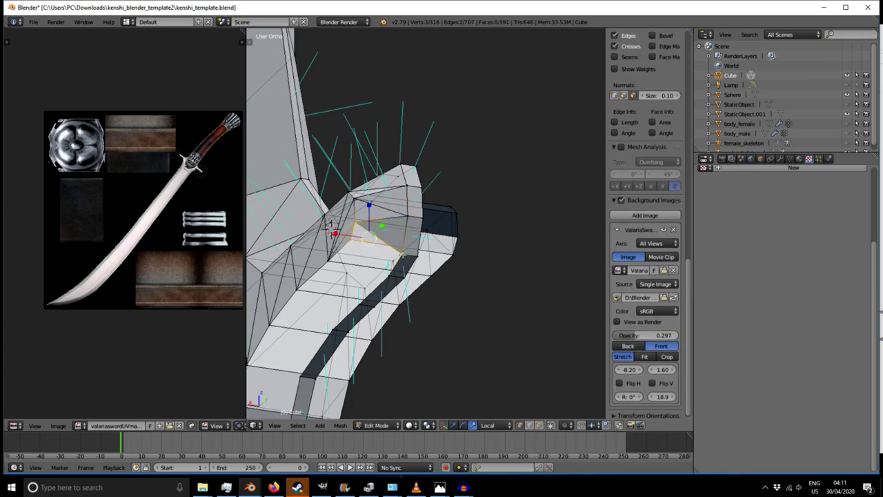
middle_click_drag(346, 298, 393, 269)
right_click(365, 284)
right_click(352, 235, "shift")
right_click(395, 265, "shift")
key("f")
- Fill two triangular faces on the guard arm's underside beside the tip, between the front edge and the lower rim
middle_click_drag(318, 308, 423, 251, "shift")
right_click(406, 202)
right_click(457, 177, "shift")
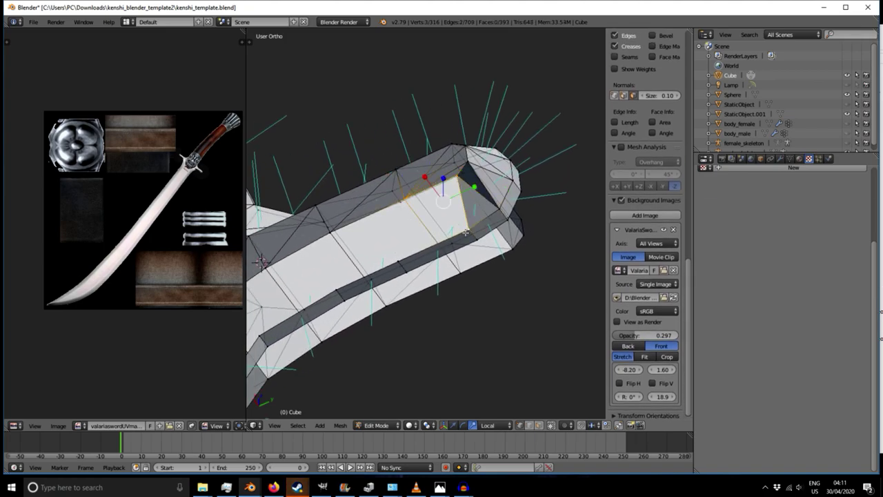
key("f")
middle_click_drag(466, 232, 396, 193)
right_click(395, 192)
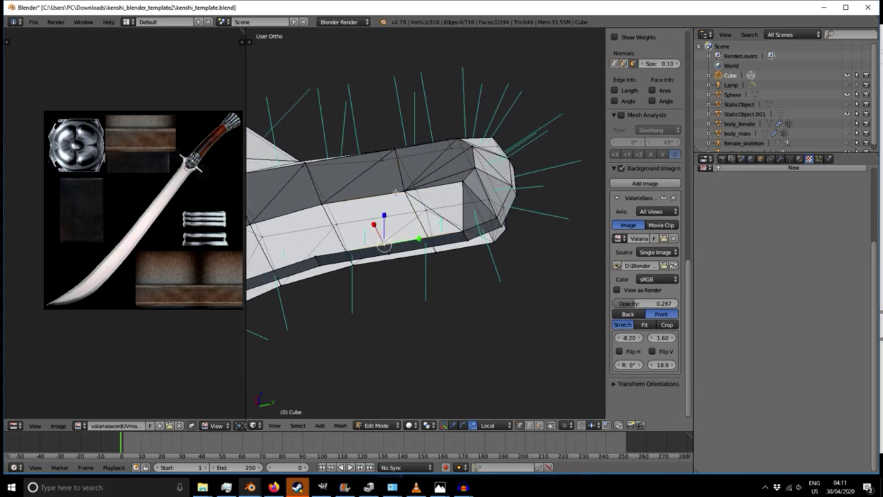
right_click(435, 216, "shift")
key("f")
- Continue the underside with two triangular faces along the middle of the guard arm
middle_click_drag(439, 262, 384, 236)
right_click(384, 236)
right_click(401, 202, "shift")
key("f")
middle_click_drag(328, 254, 406, 244, "shift")
right_click(397, 235)
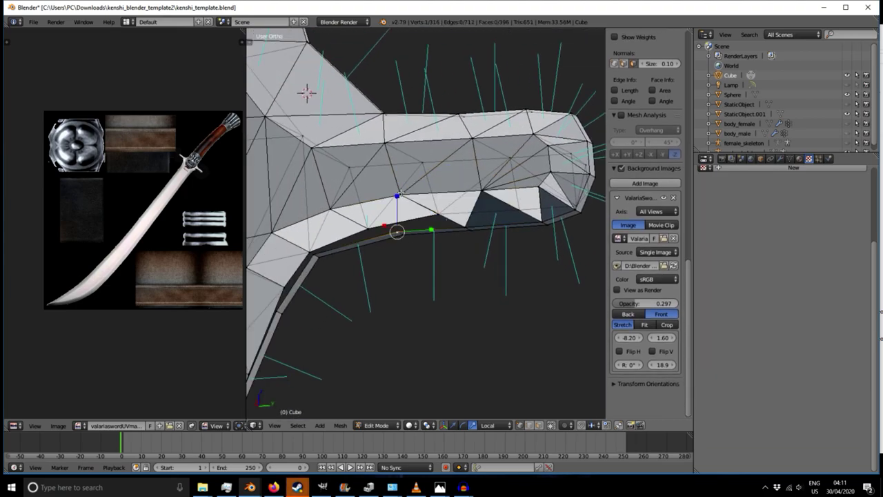
right_click(464, 225, "shift")
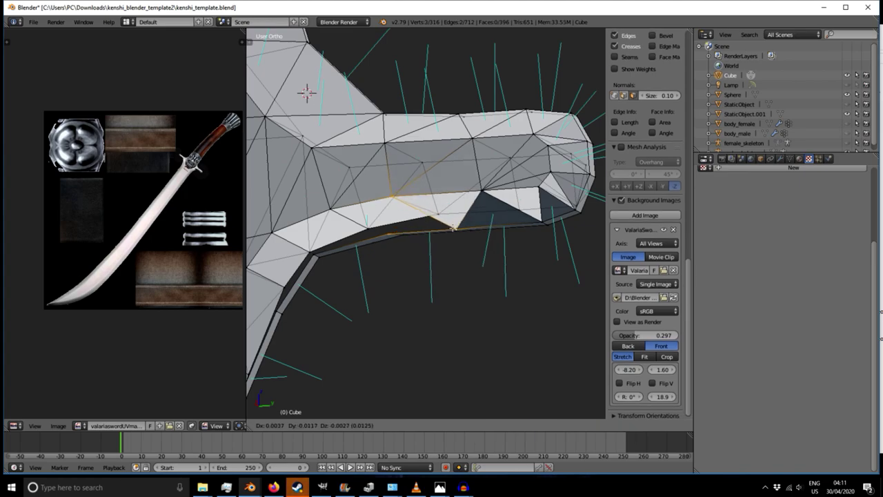
middle_click_drag(439, 237, 413, 235)
- Fill the next two underside triangles up to the inner bend of the guard arm's lower rim
right_click(402, 231)
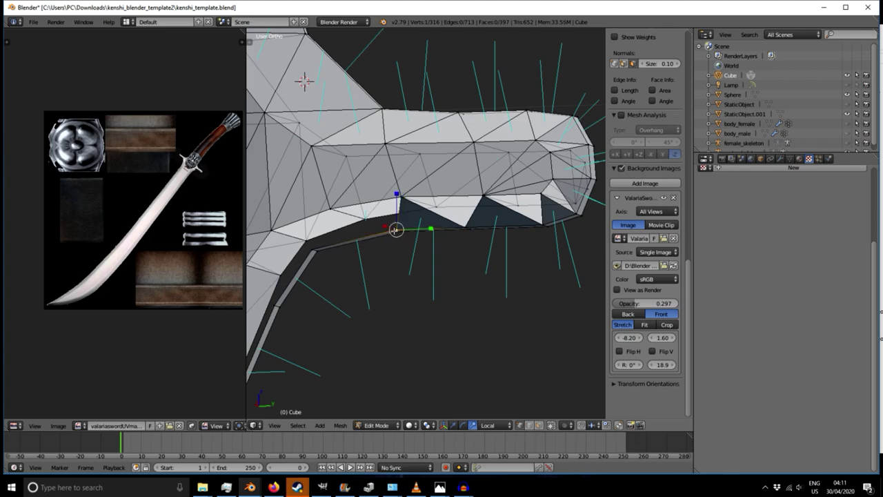
right_click(401, 196, "shift")
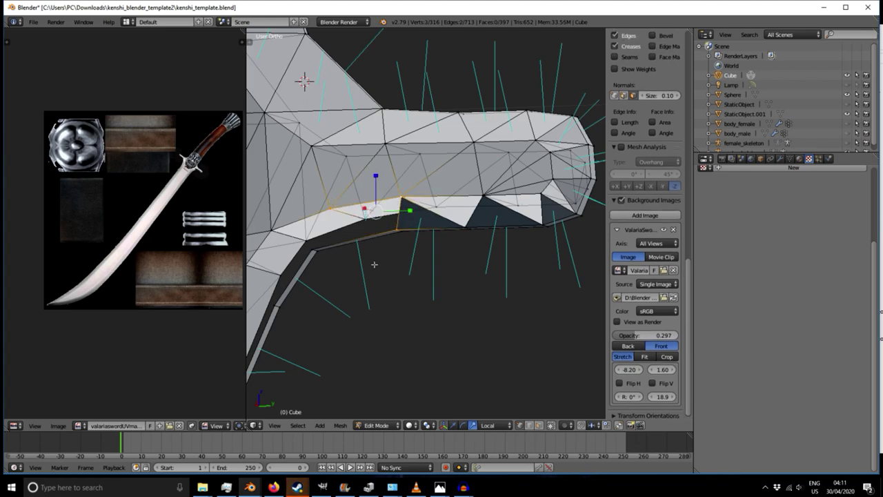
middle_click_drag(351, 274, 332, 259)
right_click(326, 258)
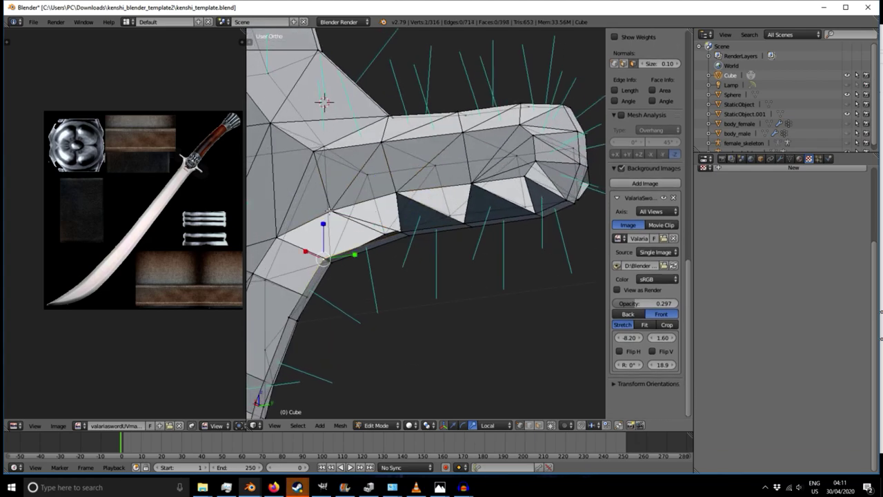
middle_click_drag(378, 241, 398, 234)
right_click(400, 236, "shift")
key("f")
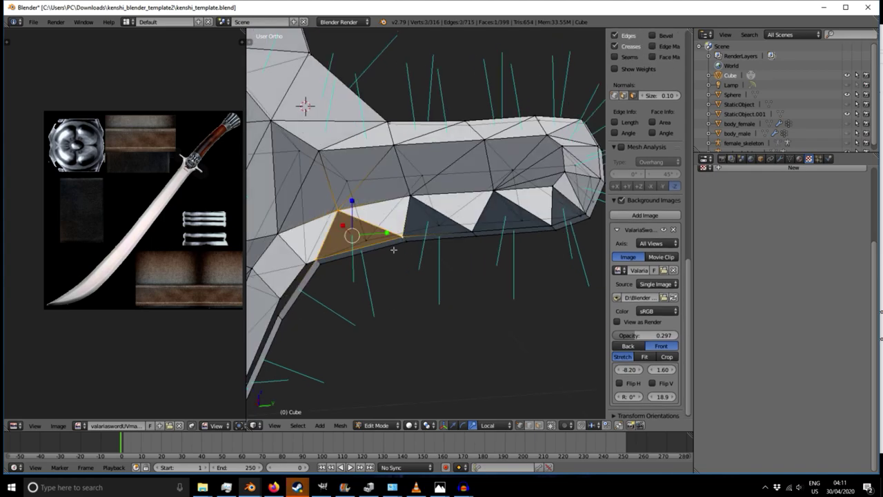
- Fill two triangular faces at the inner bend of the guard arm's underside, out to the lower rim
middle_click_drag(325, 270, 420, 241, "shift")
right_click(408, 232)
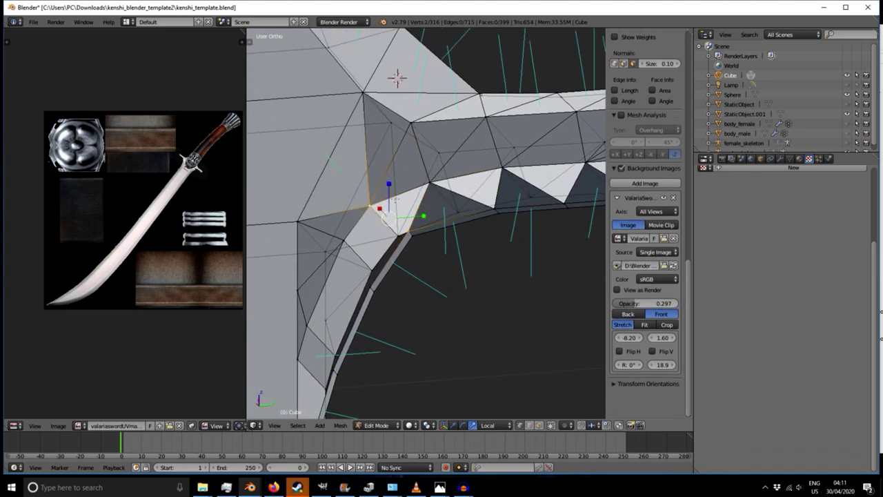
right_click(430, 181, "shift")
middle_click_drag(414, 191, 401, 219)
right_click(413, 222)
right_click(370, 208, "shift")
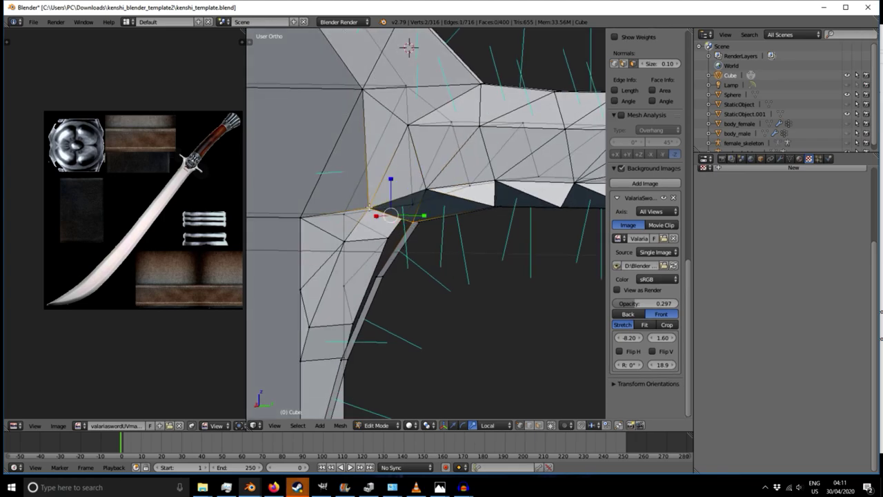
- Fill the next triangular faces down the inner curve below the bend, between the guard body and the edge strip
middle_click_drag(352, 258, 360, 260)
right_click(360, 261)
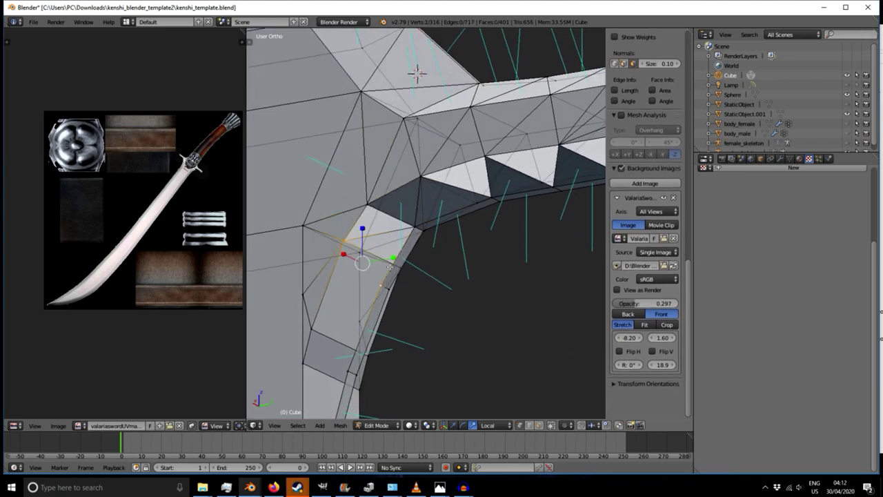
right_click(413, 227, "shift")
key("f")
middle_click_drag(407, 233, 458, 136, "shift")
right_click(394, 148)
middle_click_drag(394, 148, 393, 206)
right_click(436, 178, "shift")
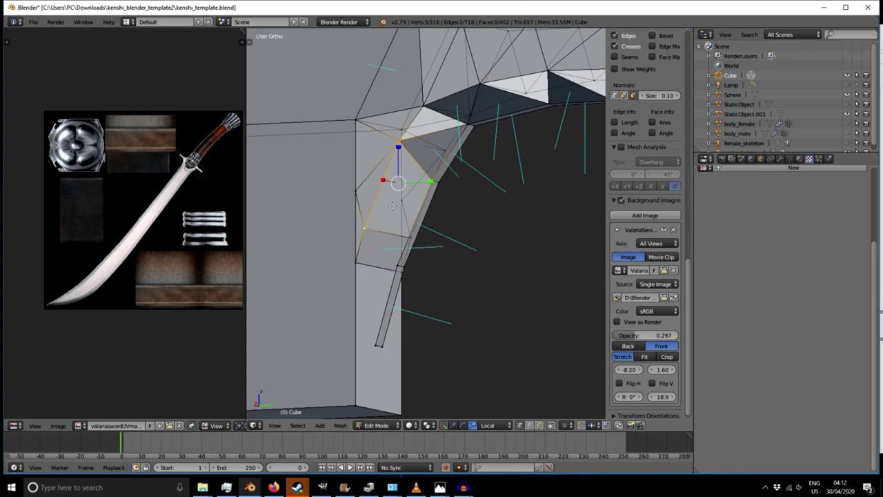
key("g")
right_click(392, 207)
- Delete the vertices of the loose lower strip on the guard's opposite side
middle_click_drag(429, 229, 332, 264)
right_click(332, 264)
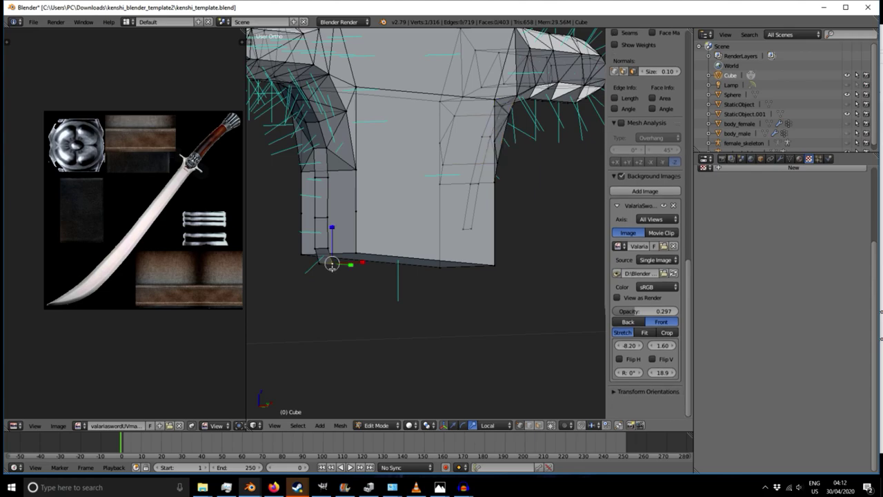
key("l")
key("ctrl+z")
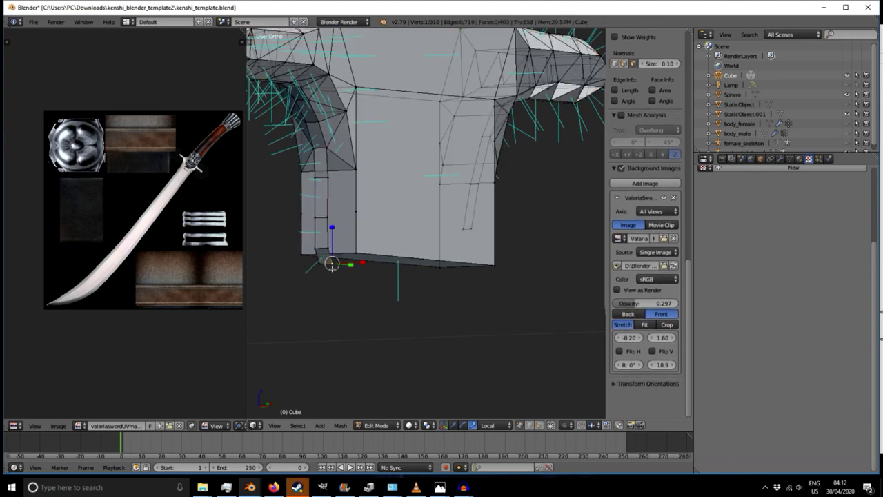
right_click(320, 265, "shift")
right_click(316, 249, "shift")
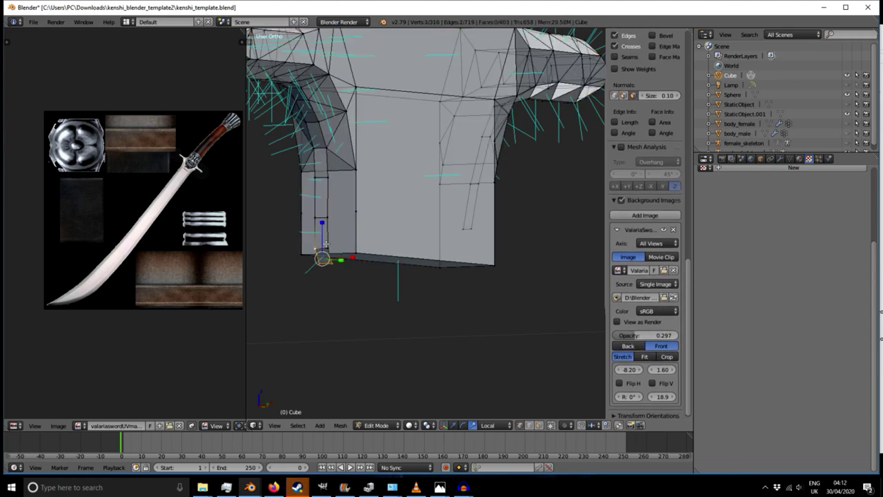
key("x")
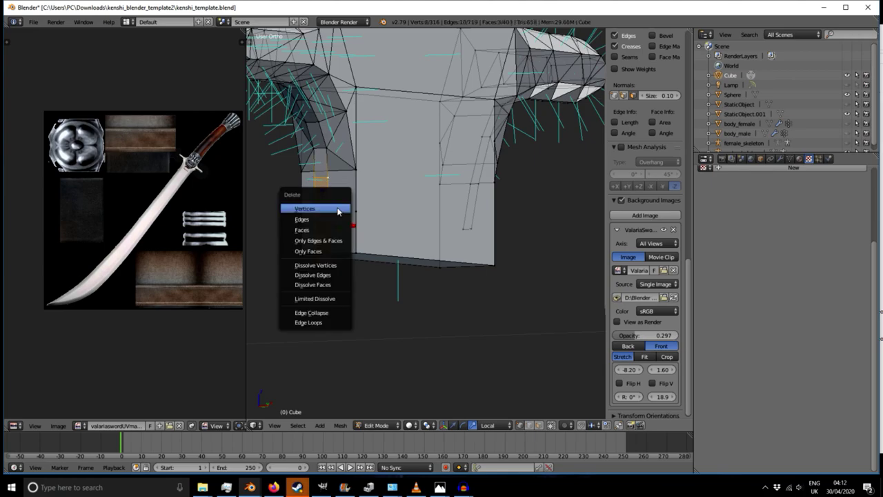
left_click(323, 212)
- Delete the end vertices of the strip hanging below the guard's inner curve
scroll(373, 250, "down", 4)
middle_click_drag(472, 258, 340, 268)
scroll(418, 238, "up", 4)
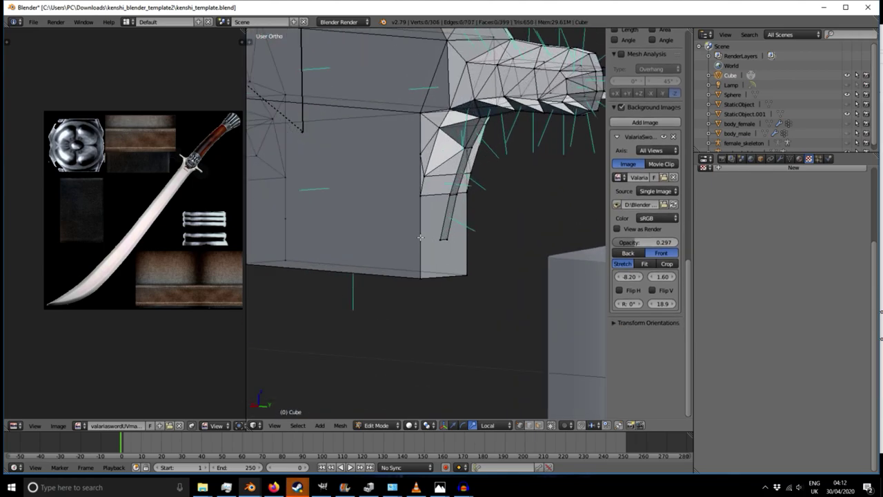
right_click(440, 238)
right_click(447, 240, "shift")
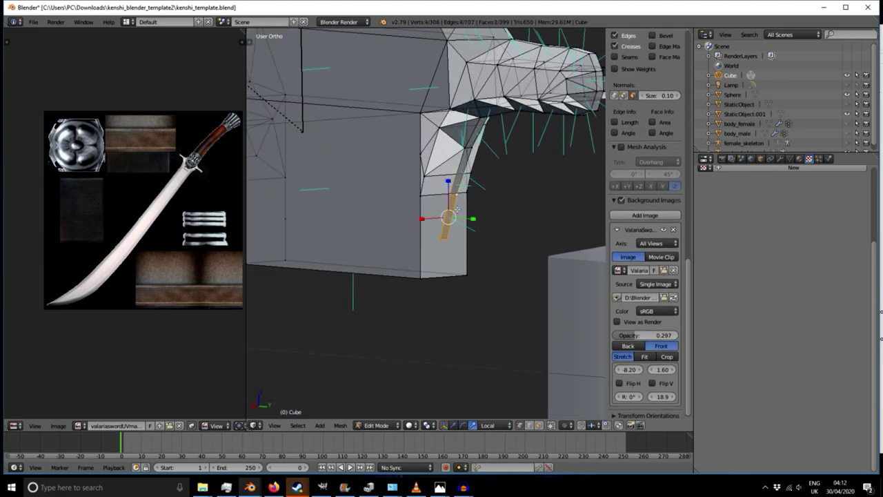
key("x")
left_click(431, 246)
- Fill a triangular face at the upper corner where the guard arm meets the main body
middle_click_drag(474, 191, 379, 229)
middle_click_drag(462, 103, 425, 201, "shift")
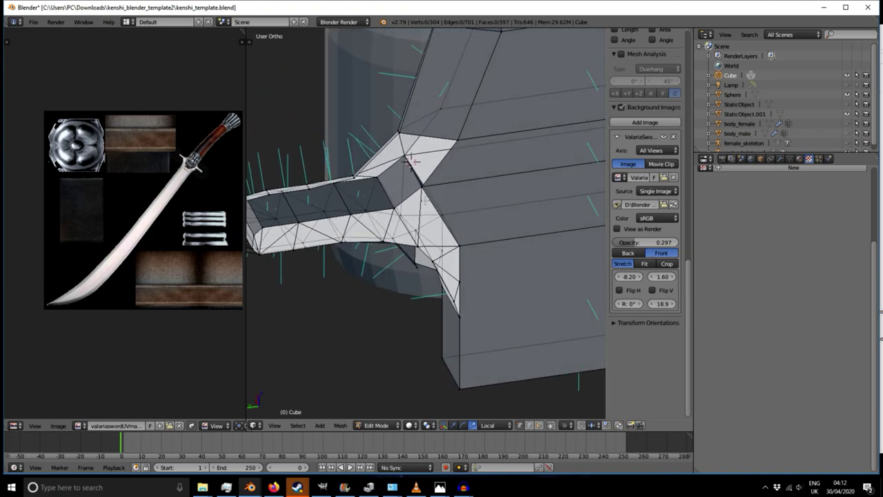
right_click(406, 132)
scroll(426, 181, "up", 2)
right_click(475, 130, "shift")
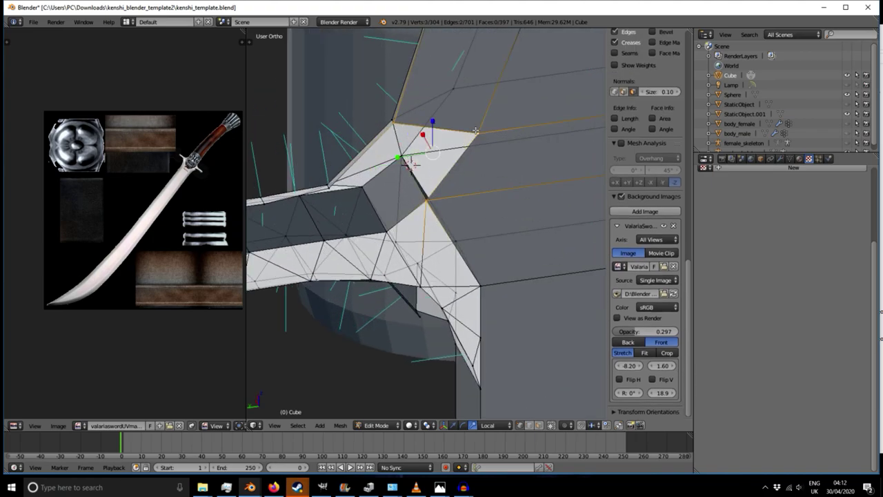
key("f")
- Fill two more triangular faces from that upper corner into the bend at the root of the guard arm
middle_click_drag(457, 201, 367, 209)
right_click(341, 163)
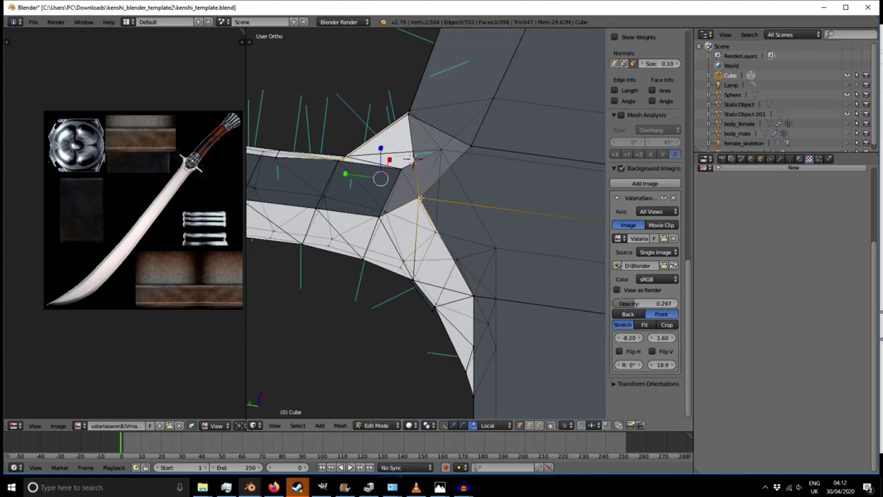
right_click(410, 117, "shift")
key("f")
middle_click_drag(387, 158, 338, 182)
right_click(337, 180)
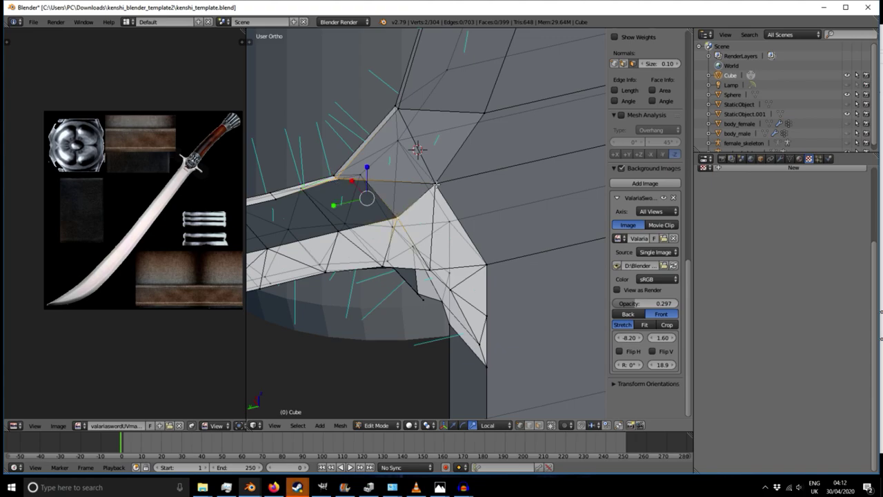
right_click(436, 183, "shift")
key("f")
- Fill two triangular faces across the upper gap of the guard arm, beside the root bend
middle_click_drag(356, 231, 425, 182, "shift")
right_click(409, 129)
middle_click_drag(409, 128, 418, 181)
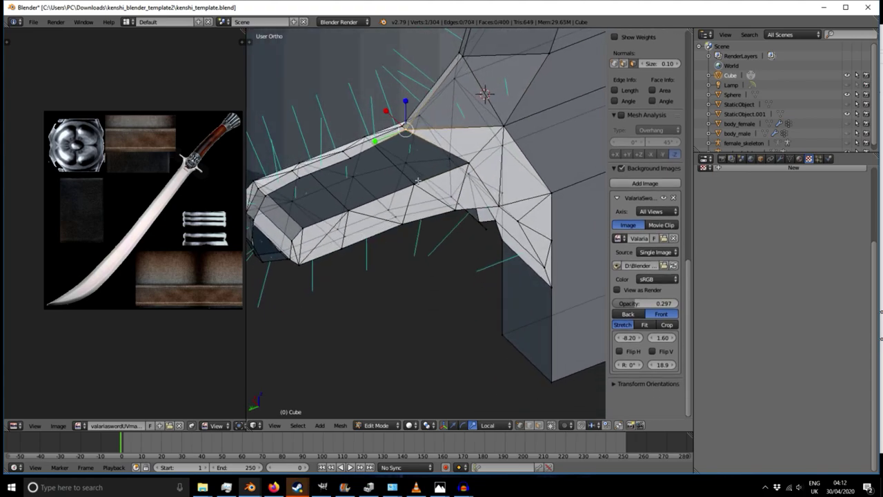
right_click(462, 178, "shift")
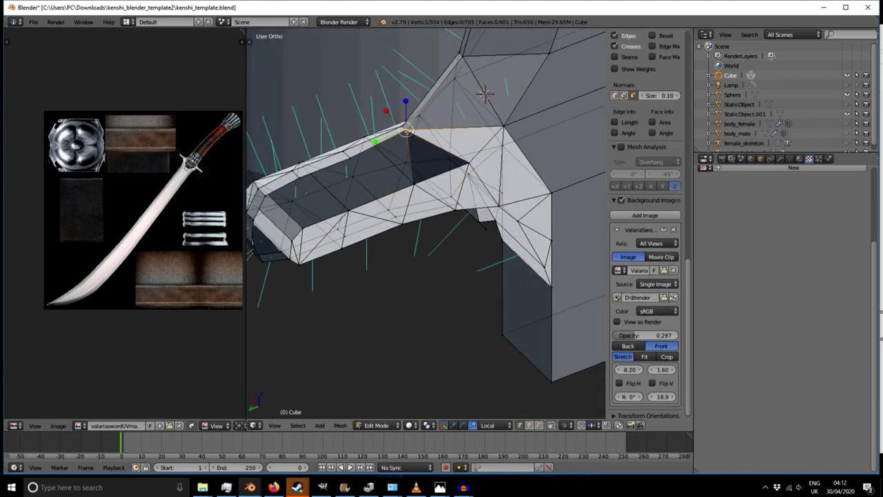
right_click(407, 129)
key("f")
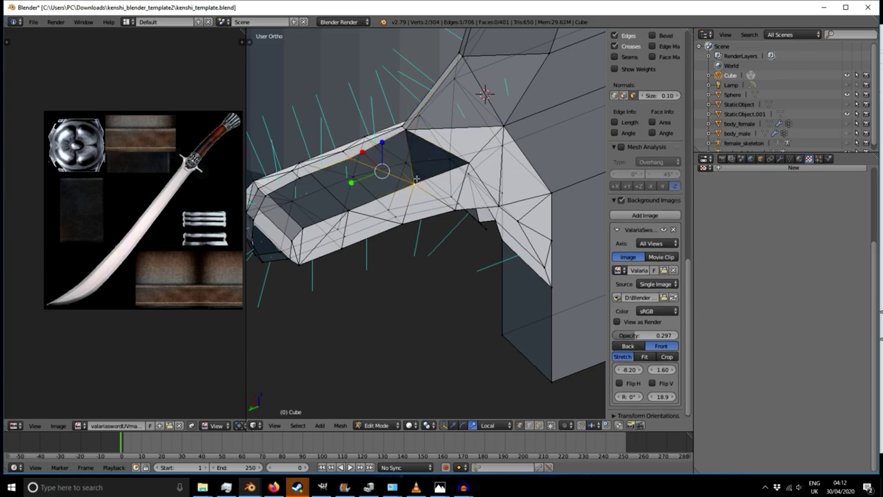
key("ctrl+z")
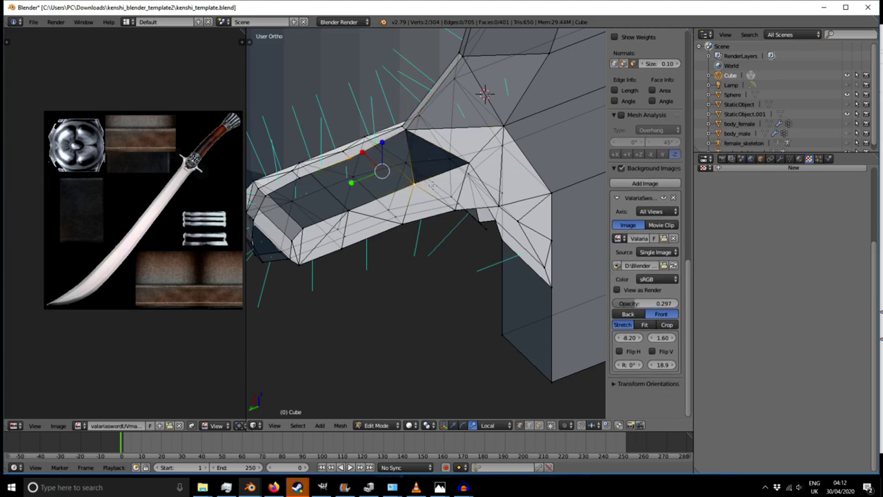
right_click(409, 130, "shift")
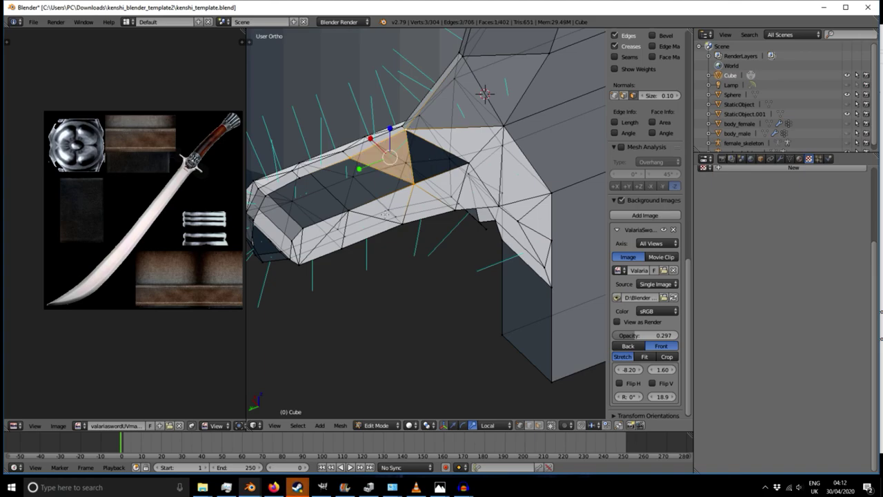
- Continue the upper gap with three triangular faces along the middle of the guard arm
middle_click_drag(385, 215, 436, 192, "shift")
right_click(404, 135)
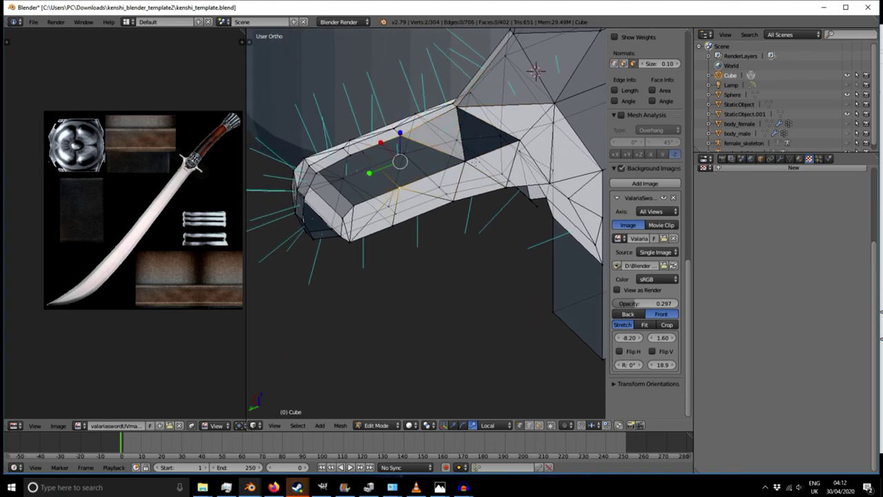
middle_click_drag(416, 191, 376, 202)
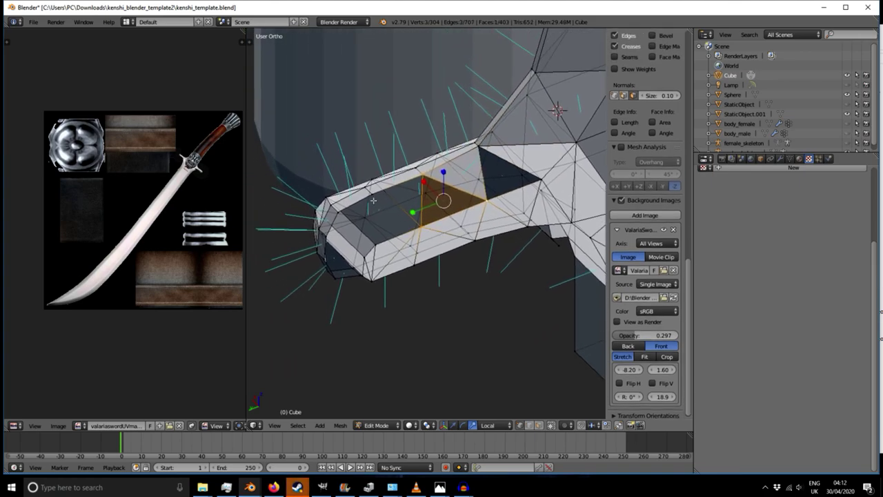
right_click(388, 206)
right_click(425, 174, "shift")
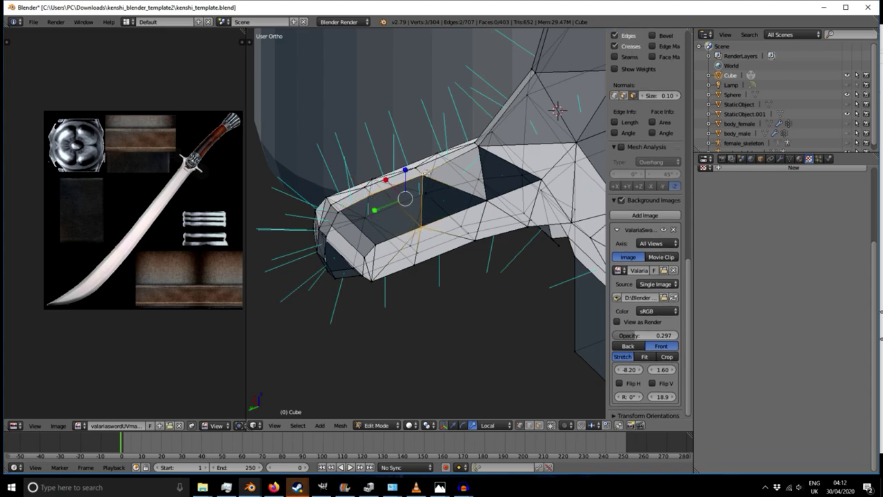
middle_click_drag(436, 211, 352, 210)
right_click(377, 185)
right_click(415, 219, "shift")
- Fill the last two triangular faces of the upper gap at the outer end of the guard arm
right_click(343, 191)
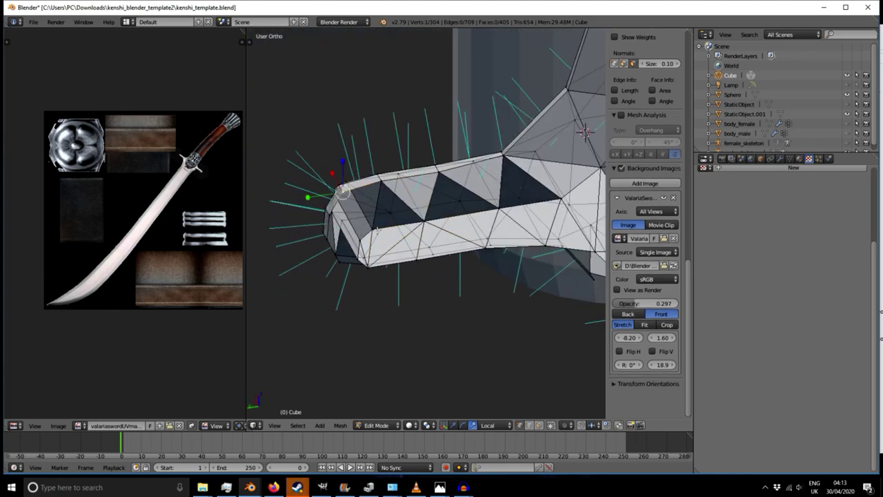
right_click(383, 183, "shift")
middle_click_drag(356, 229, 407, 230)
right_click(376, 219)
right_click(404, 221, "shift")
right_click(391, 195, "shift")
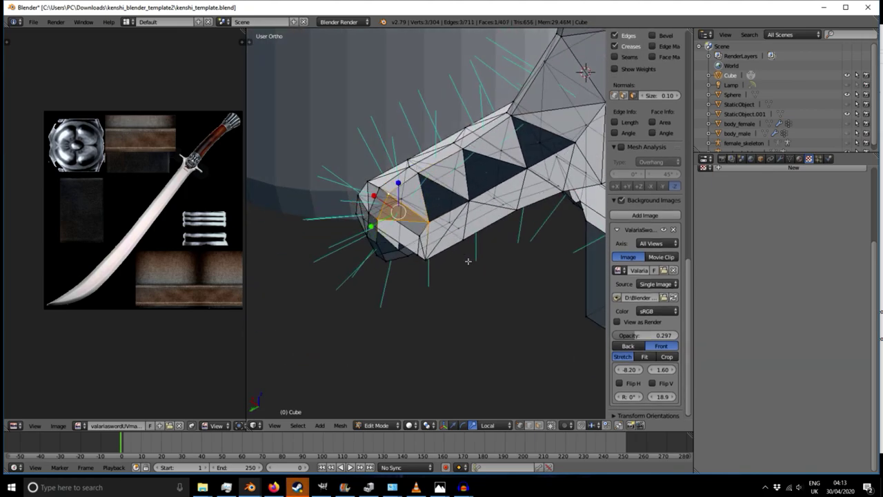
- Fill triangular faces across the open guard tip, between its end rim and the side panel
middle_click_drag(468, 260, 448, 256)
scroll(448, 257, "up", 4)
right_click(406, 234)
right_click(340, 196, "shift")
middle_click_drag(355, 207, 334, 240)
right_click(426, 194, "shift")
right_click(321, 257)
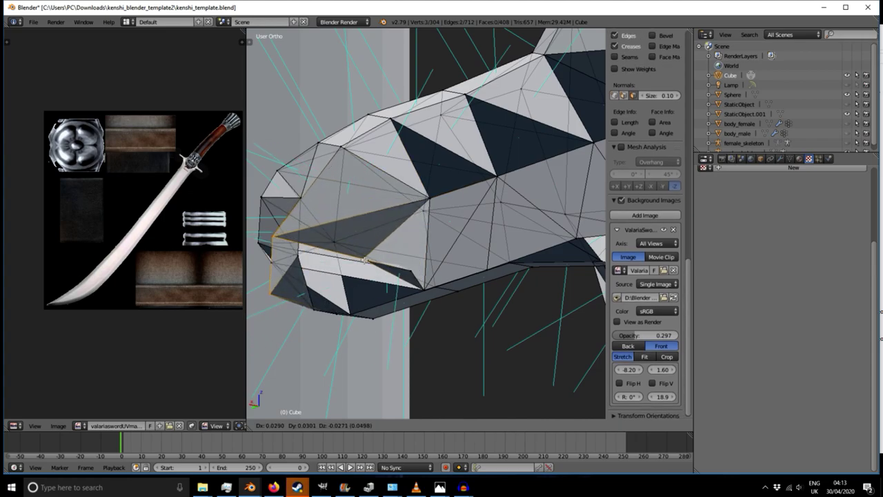
scroll(645, 241, "down", 2)
right_click(414, 223, "shift")
- Extend the tip faces down to the lower corner of the guard arm's side panel
middle_click_drag(434, 291, 375, 232)
right_click(324, 219)
middle_click_drag(324, 220, 283, 205)
right_click(411, 225, "shift")
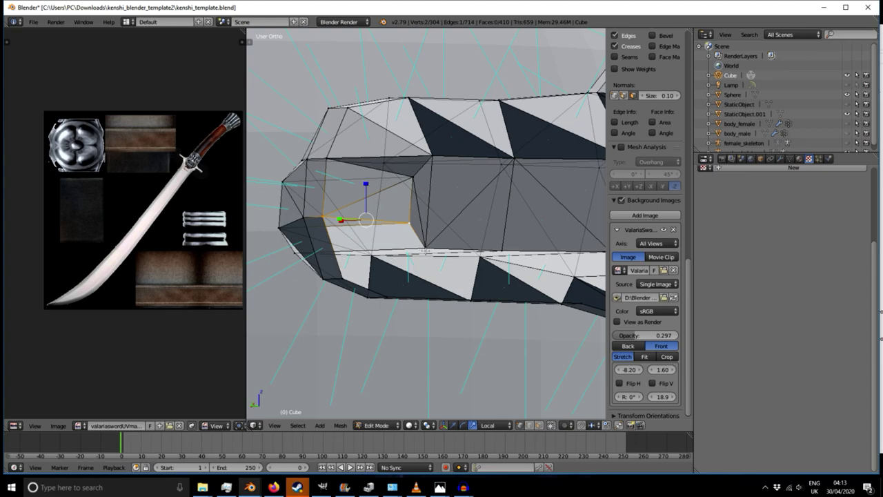
right_click(423, 251, "shift")
middle_click_drag(423, 252, 398, 289)
key("f")
- Fill two triangular faces on the arm's underside from the tip corner, between the side panel and the lower rim
middle_click_drag(397, 289, 350, 275, "shift")
right_click(332, 271)
right_click(366, 213, "shift")
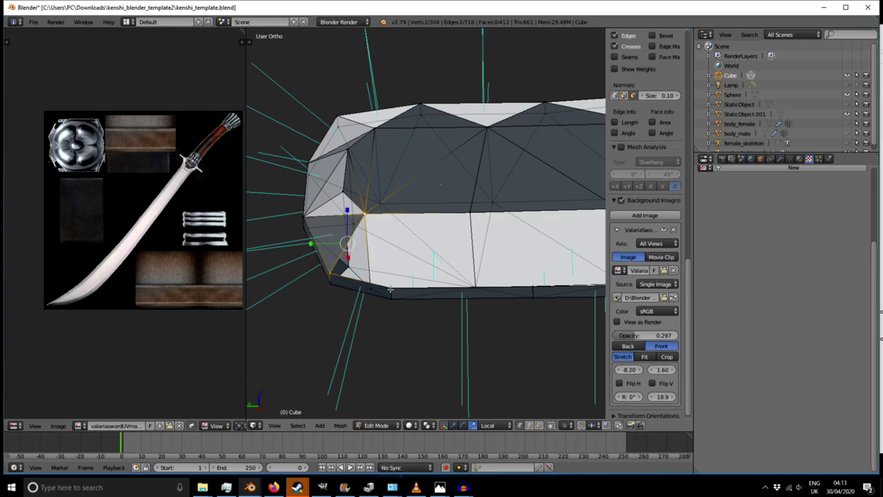
middle_click_drag(428, 305, 293, 205)
right_click(300, 196)
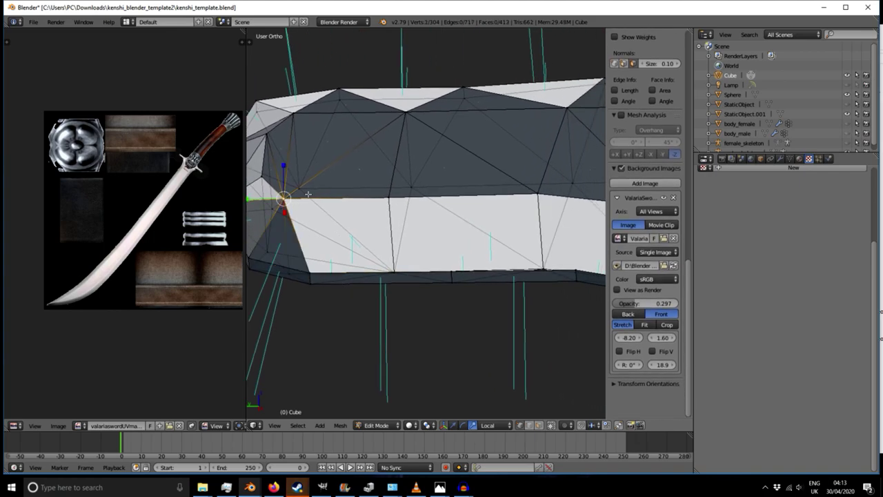
right_click(387, 193, "shift")
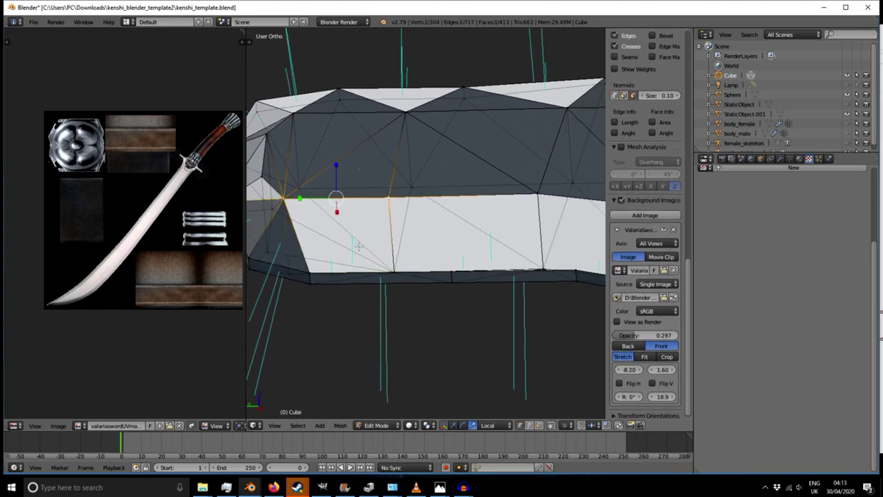
- Try to fill the next two underside triangles, connecting the side panel's lower edge to the lower rim
right_click(309, 273)
right_click(394, 269, "shift")
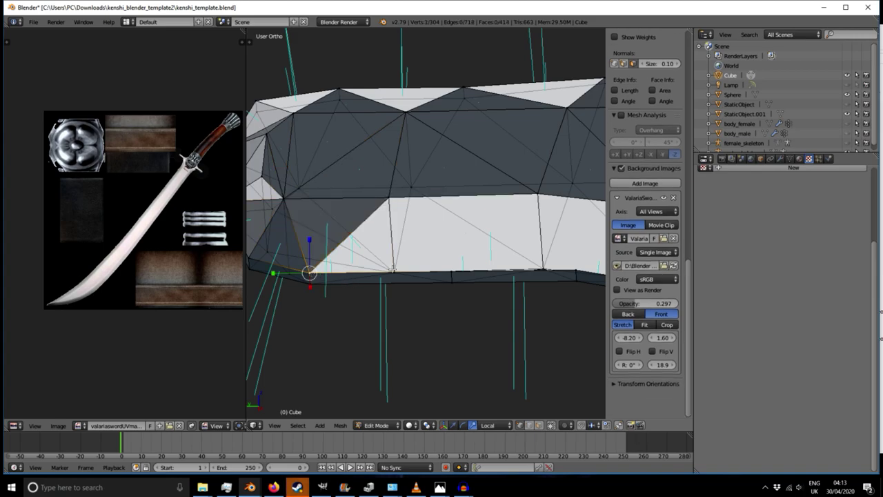
right_click(387, 194, "shift")
middle_click_drag(429, 246, 337, 243, "shift")
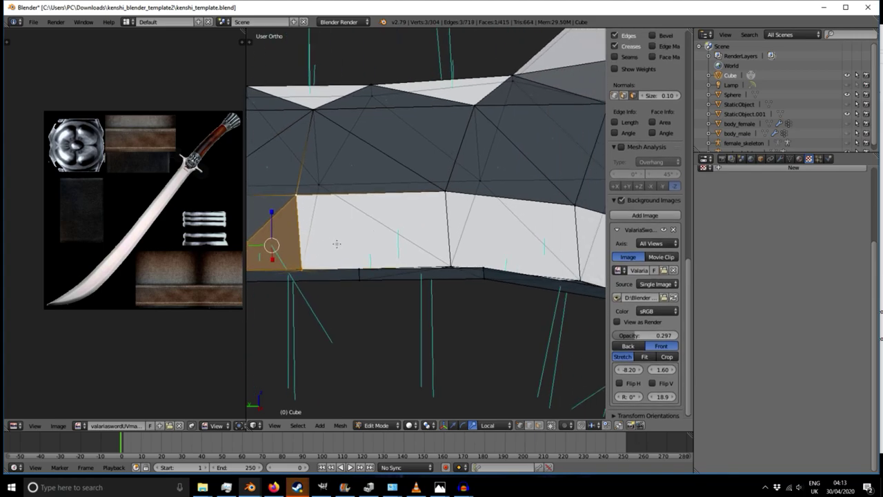
right_click(307, 271)
right_click(301, 197, "shift")
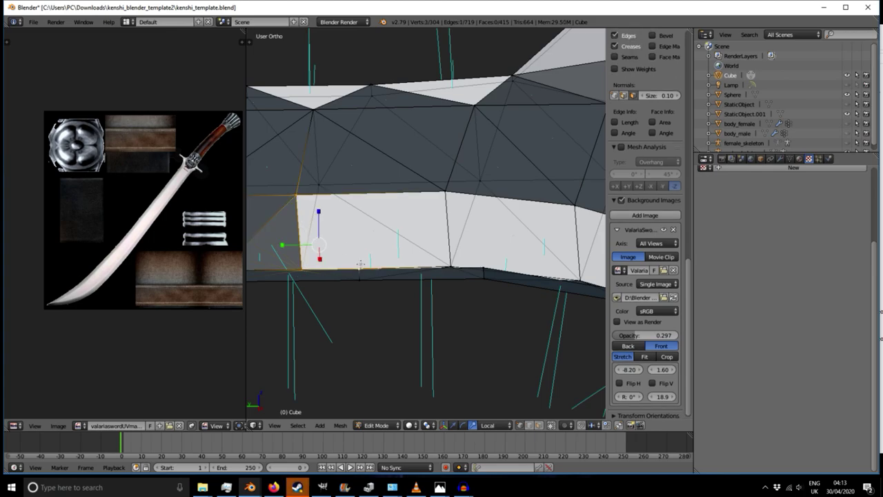
middle_click_drag(370, 254, 359, 271)
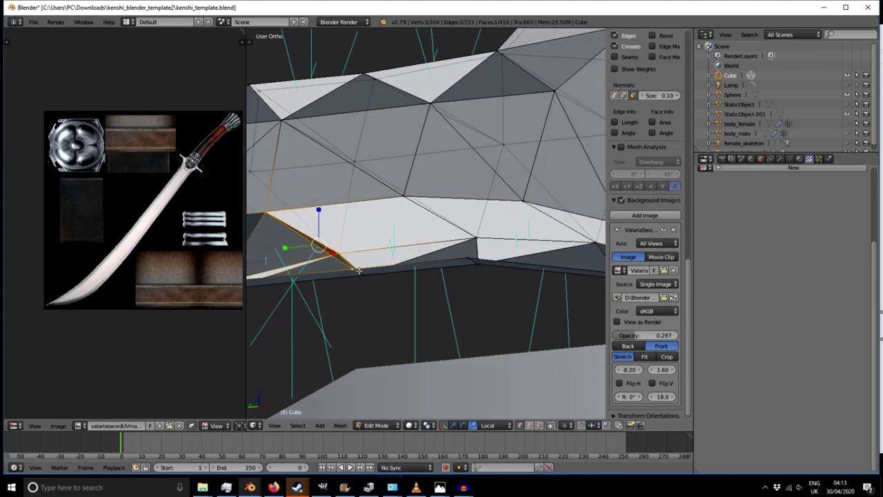
- Undo the last two underside triangles beside the guard tip
key("ctrl+z")
key("ctrl+z")
key("ctrl+z")
key("ctrl+z")
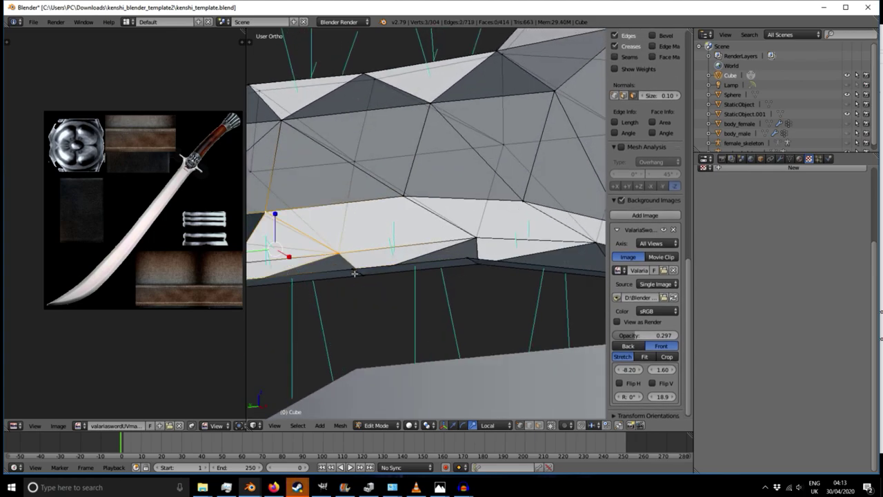
scroll(338, 270, "down", 3)
middle_click_drag(324, 281, 370, 297)
scroll(305, 276, "up", 3)
middle_click_drag(306, 276, 302, 296)
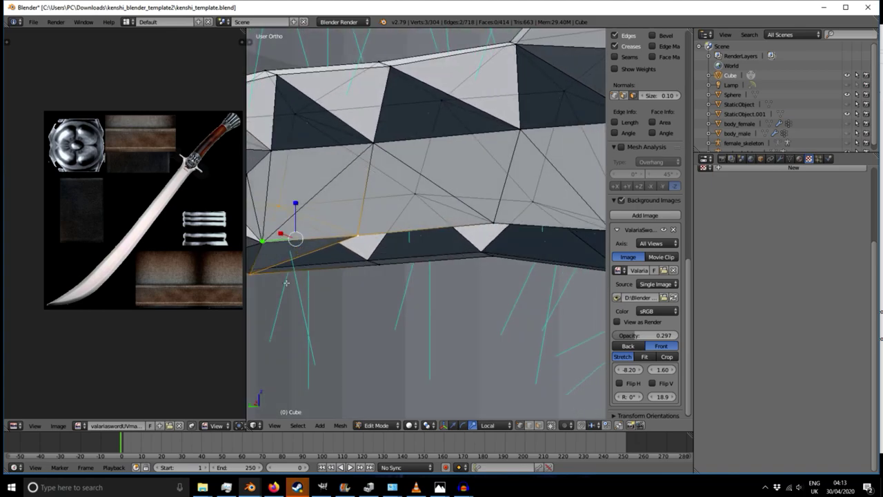
- Fill two triangular faces on the arm's underside beside the tip, connecting the side panel's lower edge to the lower rim
right_click(256, 273)
right_click(357, 236, "shift")
right_click(381, 264, "shift")
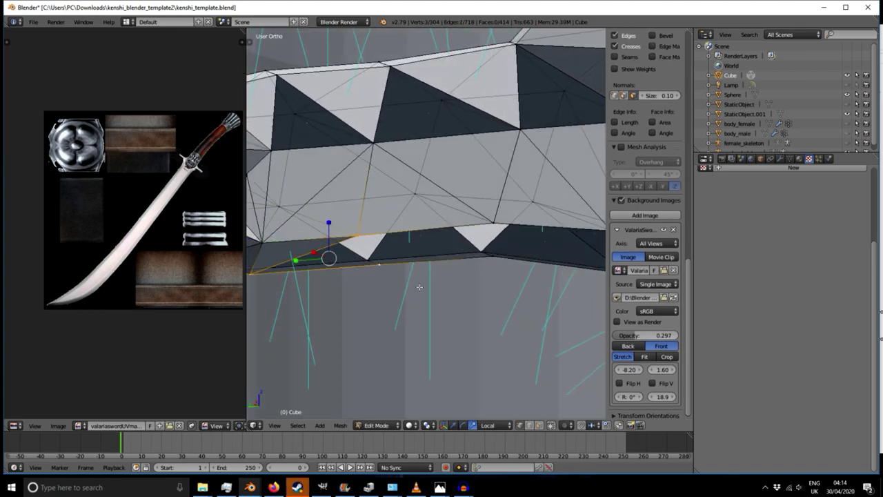
middle_click_drag(430, 299, 388, 287)
right_click(331, 231)
middle_click_drag(352, 255, 474, 218)
right_click(372, 254, "shift")
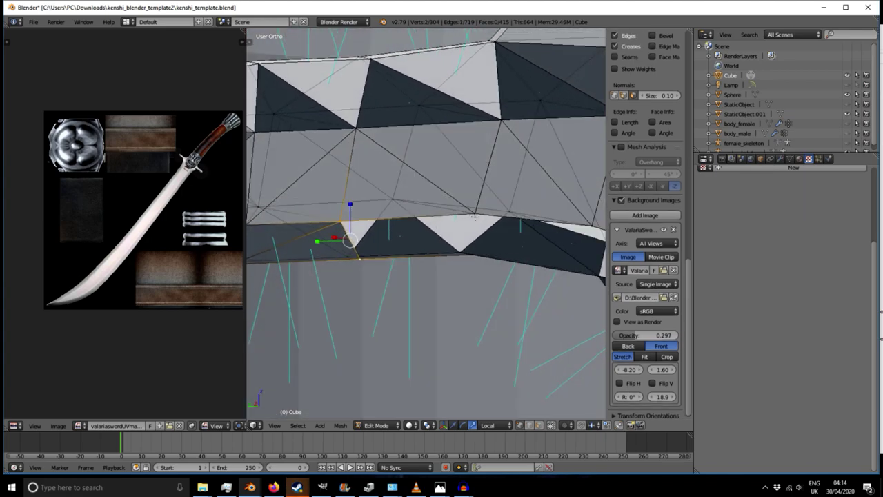
key("alt+m")
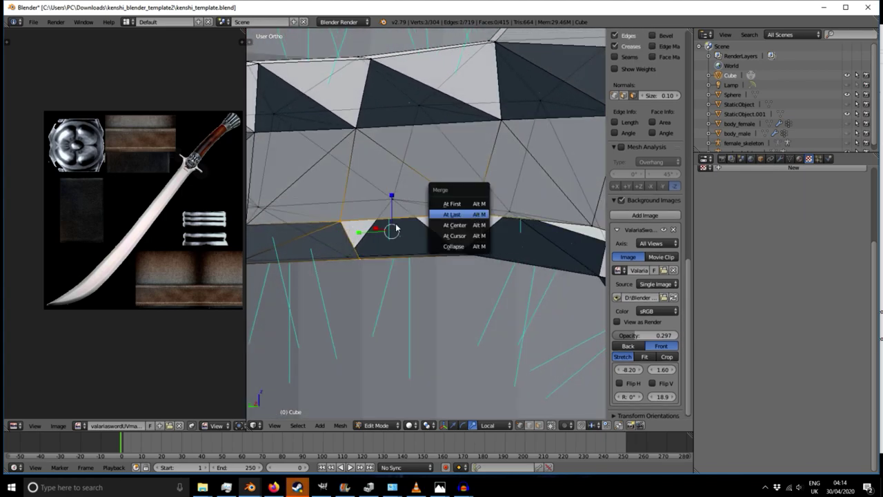
key("Return")
- Continue the underside strip toward the arm's root with two more triangles between the side panel and the lower rim
middle_click_drag(395, 224, 354, 270)
right_click(392, 266)
right_click(378, 213, "shift")
mouse_move(417, 256)
middle_mouse_down()
mouse_move(370, 222)
mouse_move(438, 286)
mouse_move(418, 257)
middle_mouse_up()
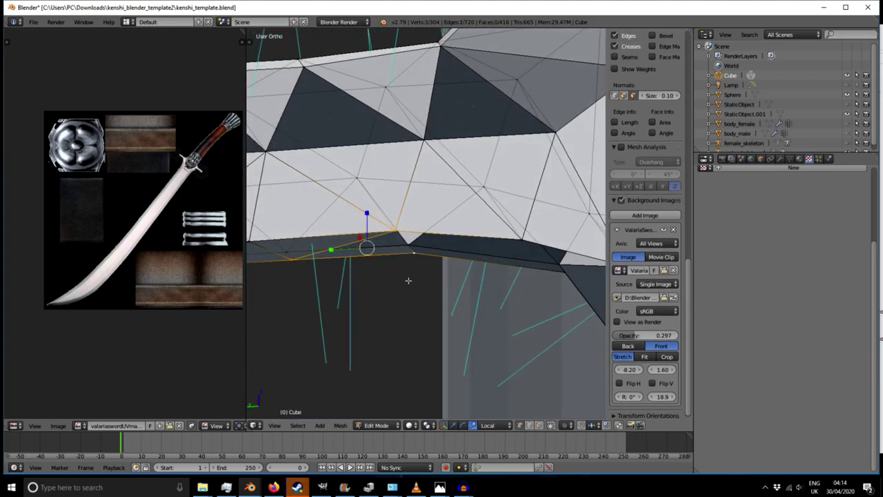
key("alt+m")
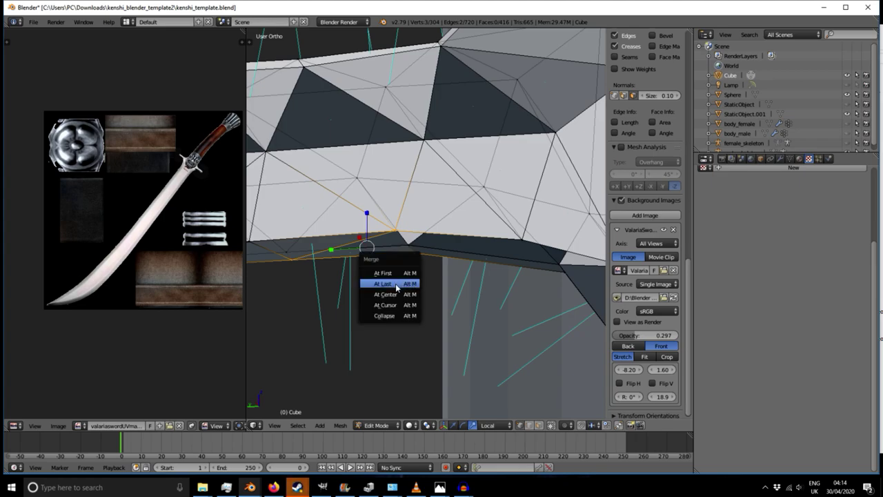
left_click(396, 284)
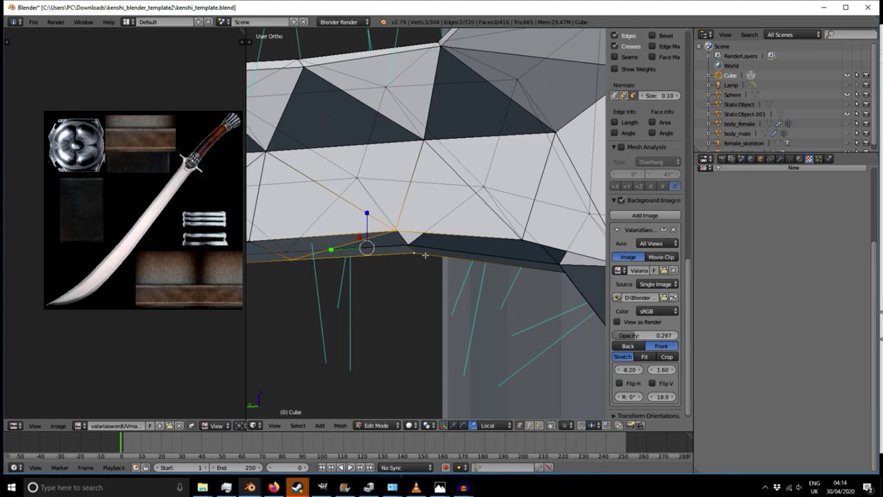
middle_click_drag(410, 271, 436, 258)
right_click(403, 208)
right_click(524, 232, "shift")
key("f")
- Fill the underside triangle where the arm begins to curve down into the guard body
middle_click_drag(408, 268, 308, 246)
right_click(304, 246)
right_click(391, 196, "shift")
right_click(452, 275, "shift")
key("f")
middle_click_drag(449, 277, 406, 303)
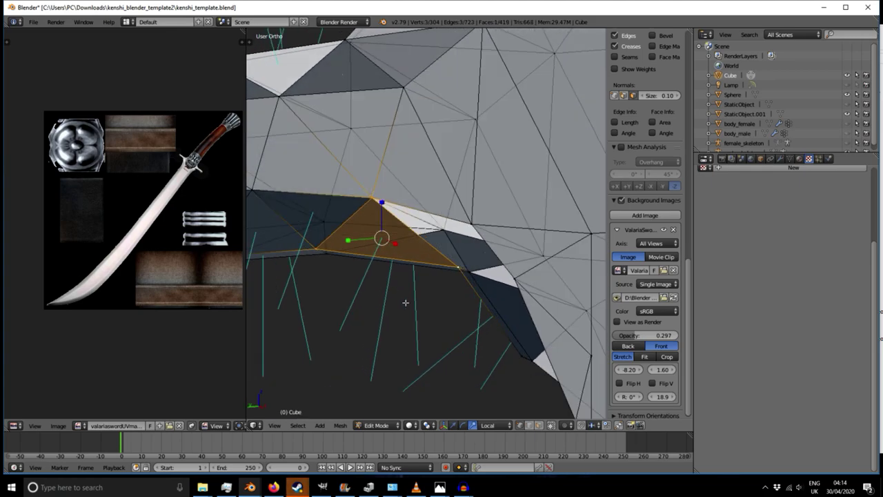
- Fill three triangles around the curved bend below the arm, joining the side corners to the inner rim
right_click(459, 268, "shift")
middle_click_drag(458, 267, 397, 165)
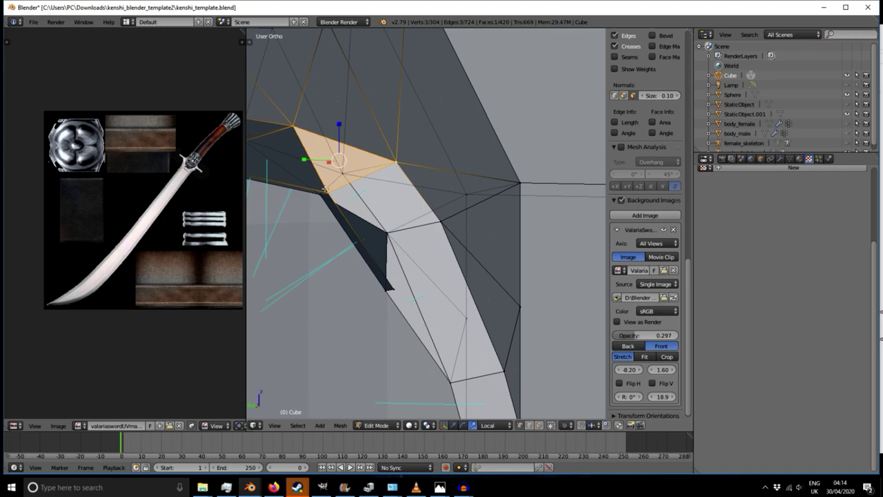
right_click_drag(328, 192, 375, 173)
right_click(387, 165)
right_click(410, 160, "shift")
middle_click_drag(410, 160, 398, 180)
right_click(319, 189)
middle_click_drag(320, 194, 357, 291)
right_click(389, 284, "shift")
scroll(409, 258, "down", 5)
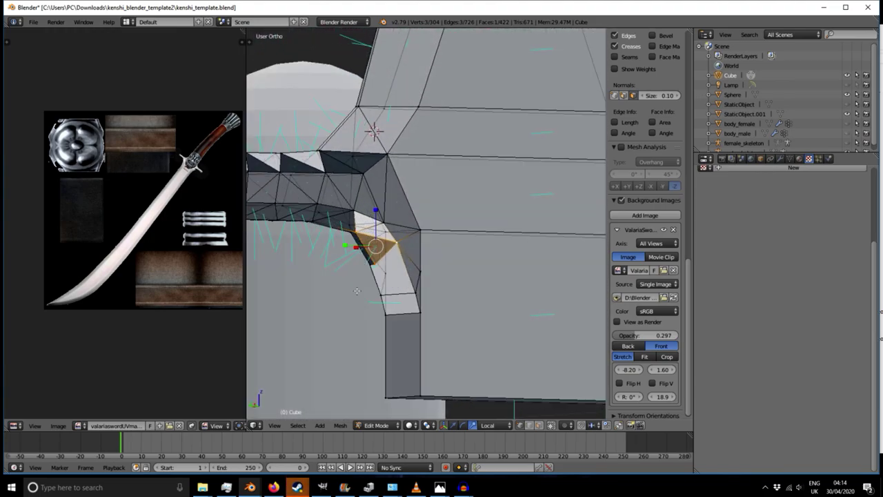
- Fill the triangle below the bend, from the inner rim vertex to the two outer side corners
middle_click_drag(312, 227, 331, 235)
middle_click_drag(389, 254, 480, 203)
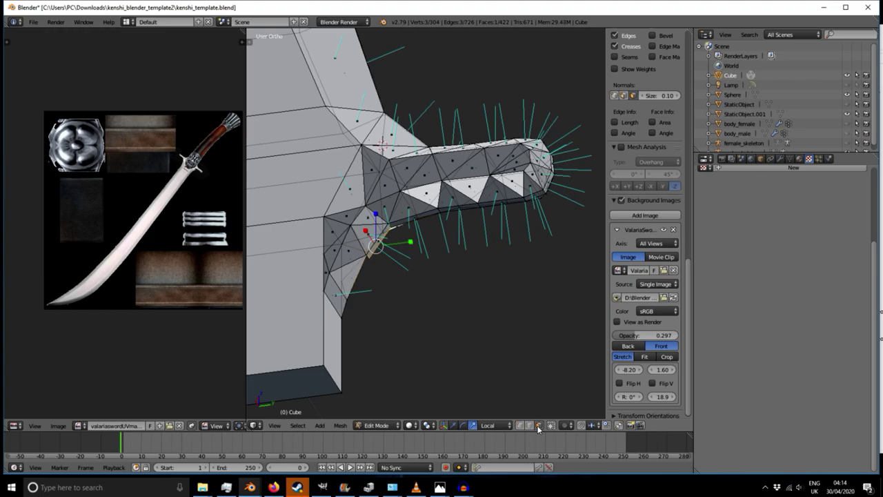
scroll(434, 253, "up", 3)
middle_click_drag(427, 229, 388, 296)
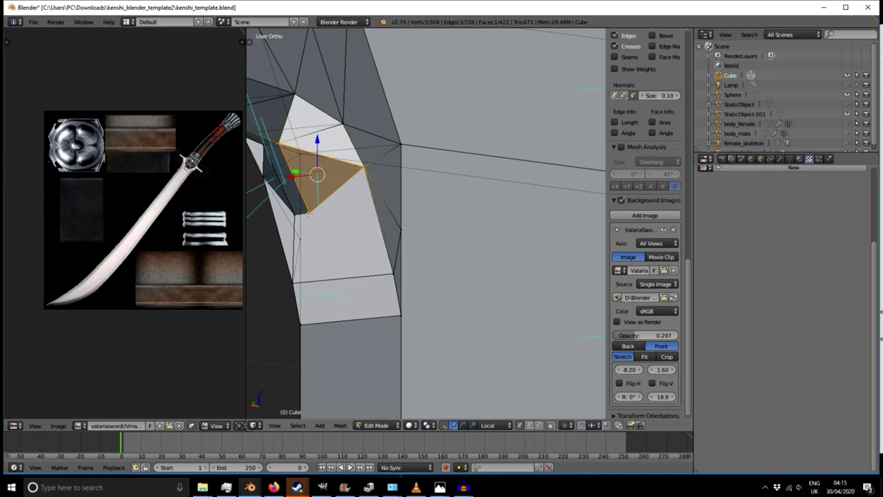
right_click(309, 212)
right_click(365, 167, "shift")
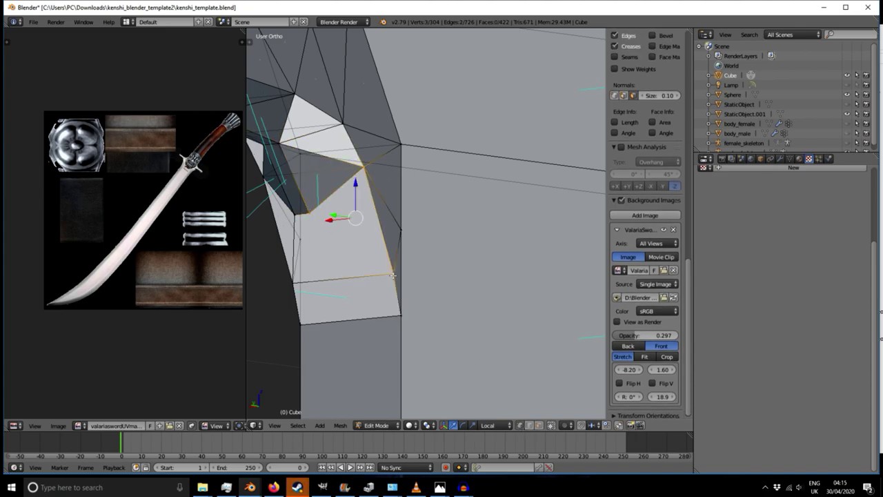
key("f")
- Subdivide the lower edge of the remaining gap below the bend to add a midpoint vertex
middle_click_drag(393, 275, 418, 253)
right_click(293, 213)
right_click(308, 210, "shift")
middle_click_drag(329, 251, 249, 283)
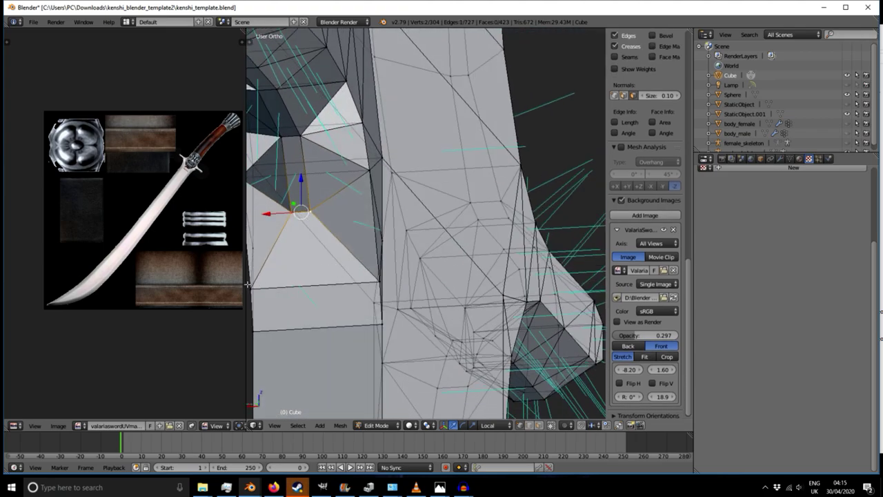
right_click(251, 287)
right_click(378, 280, "shift")
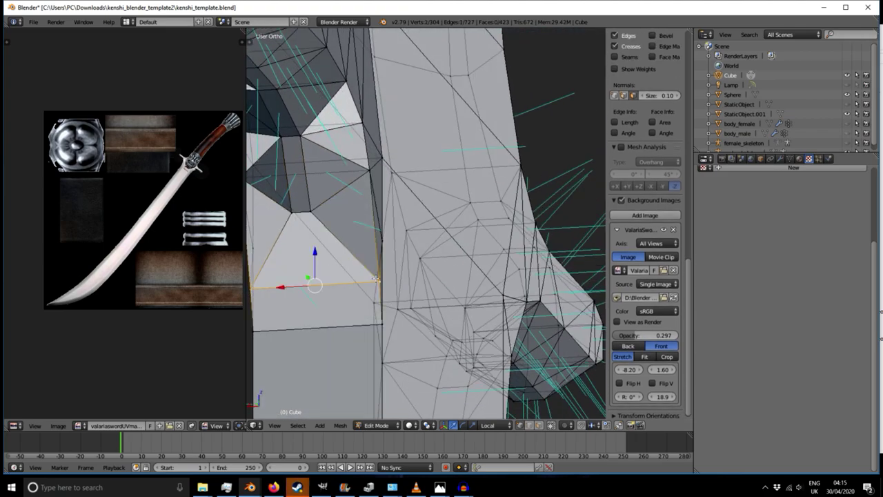
key("w")
left_click(358, 243)
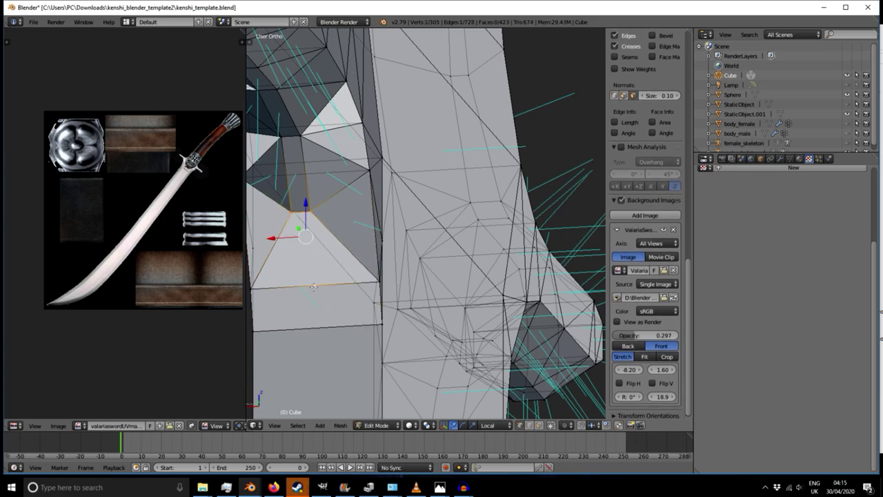
- Fill triangles from the short inner edge and one outer corner to the new midpoint vertex
right_click(312, 213)
right_click(314, 281, "shift")
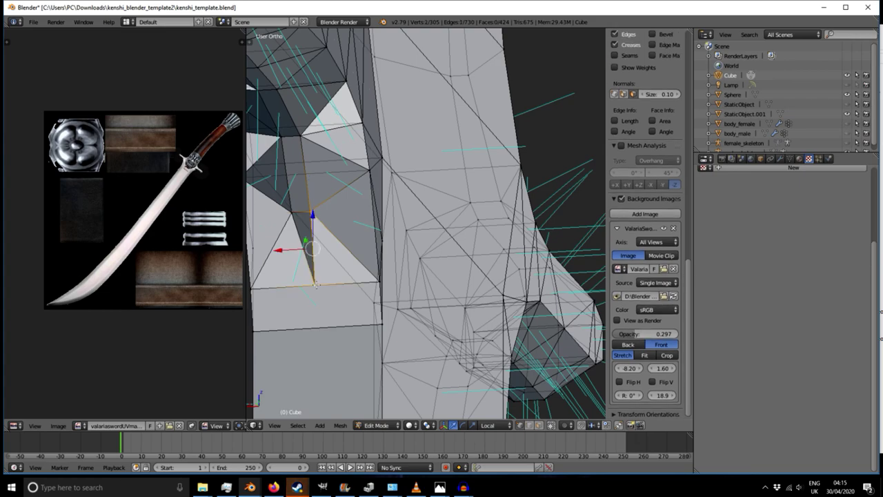
key("f")
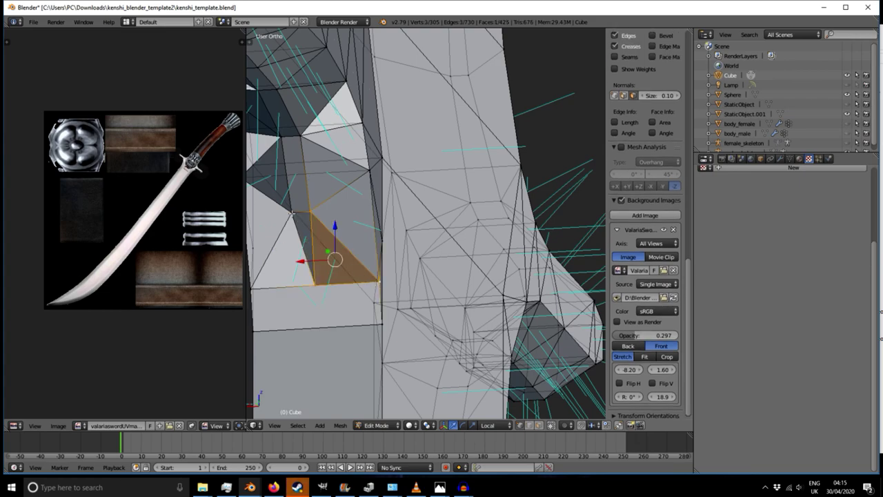
- Fill the last triangle between the midpoint, the inner rim vertex and the opposite lower corner
right_click(292, 213)
right_click(314, 285, "shift")
middle_click_drag(276, 296, 320, 298, "shift")
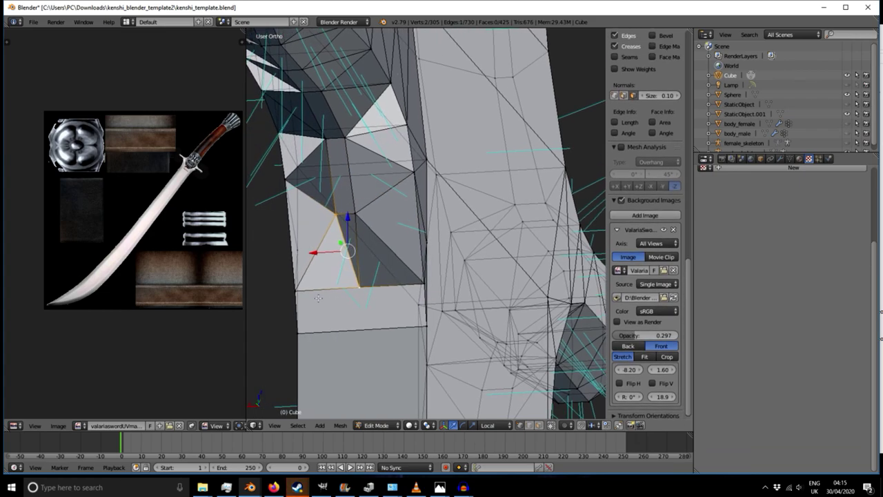
middle_click_drag(398, 298, 389, 247)
right_click(382, 193)
right_click(381, 192, "shift")
key("g")
left_click(397, 228)
- Switch to face selection and correct the normals of three reversed triangles along the arm's lower side edge
scroll(390, 229, "down", 6)
middle_click_drag(328, 274, 432, 247, "shift")
middle_click_drag(359, 263, 407, 243)
middle_click_drag(316, 201, 458, 216)
middle_click_drag(545, 250, 377, 305, "shift")
scroll(372, 296, "up", 6)
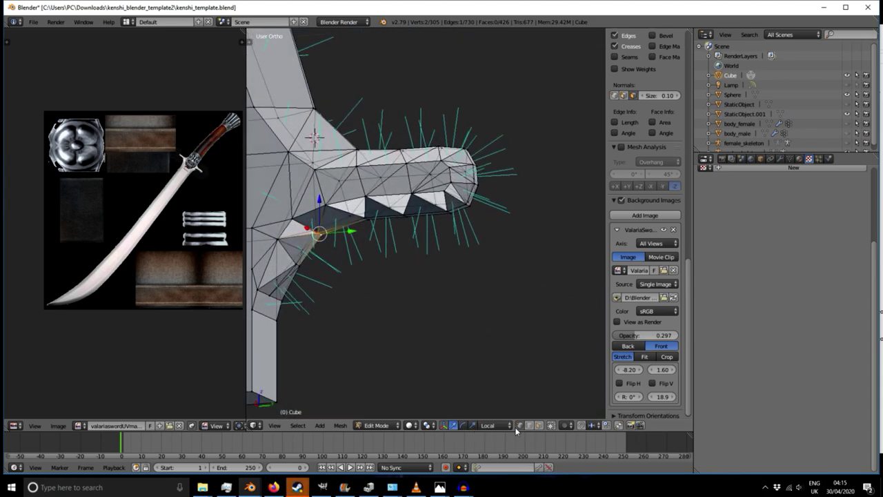
left_click(538, 425)
scroll(354, 250, "up", 2)
right_click(354, 184)
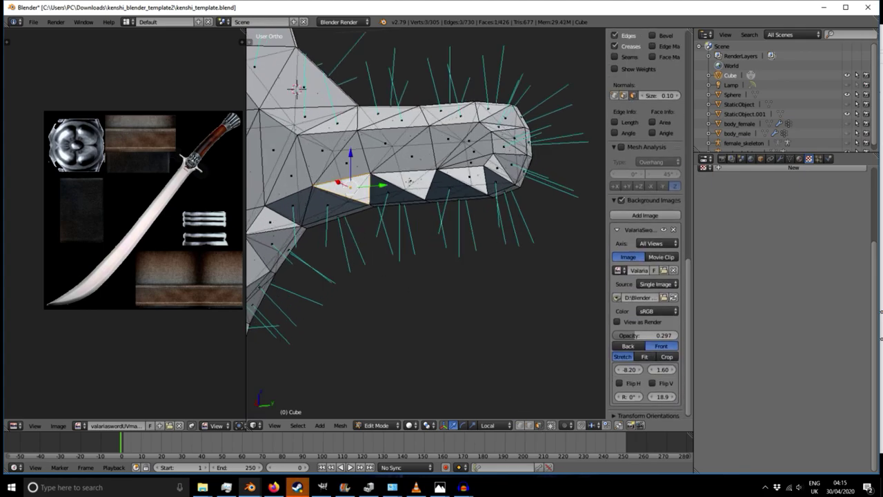
right_click(409, 181, "shift")
right_click(470, 174, "shift")
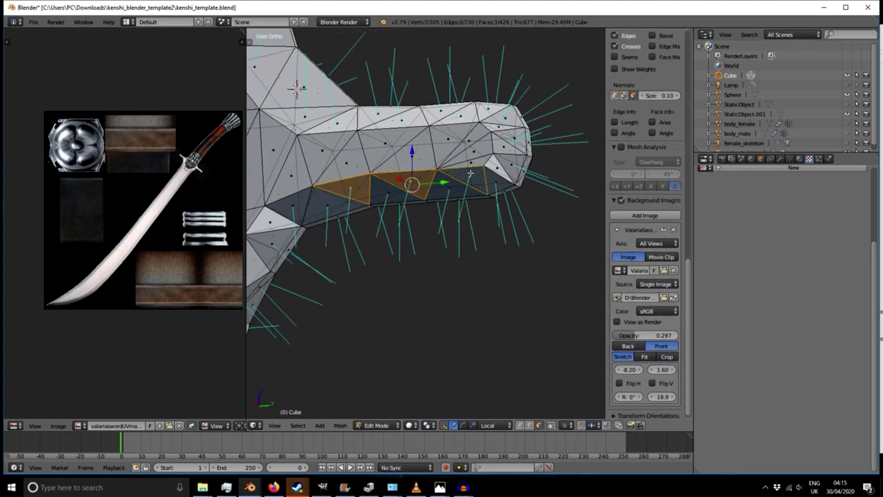
middle_click_drag(477, 216, 441, 225)
- Recalculate the normals outward on the six side faces around the bend below the arm
middle_click_drag(349, 258, 457, 237, "shift")
right_click(388, 236)
right_click(390, 202, "shift")
right_click(361, 202, "shift")
right_click(343, 223, "shift")
right_click(342, 254, "shift")
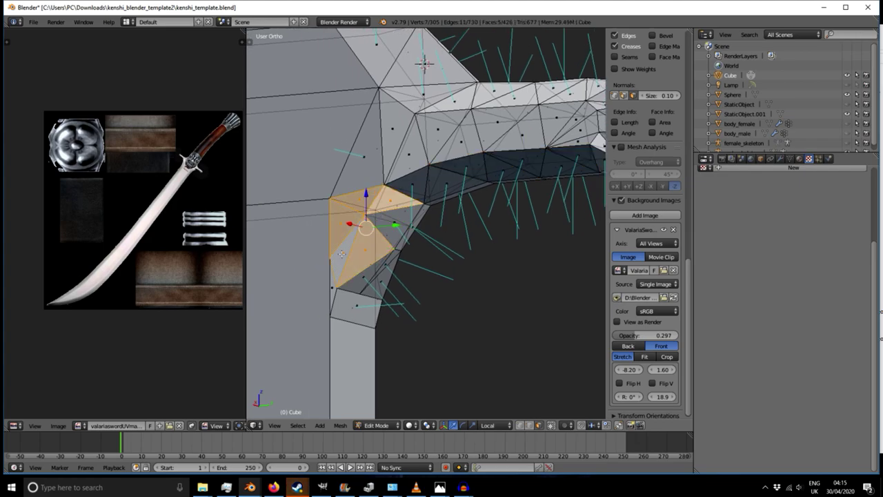
left_click(343, 304, "shift")
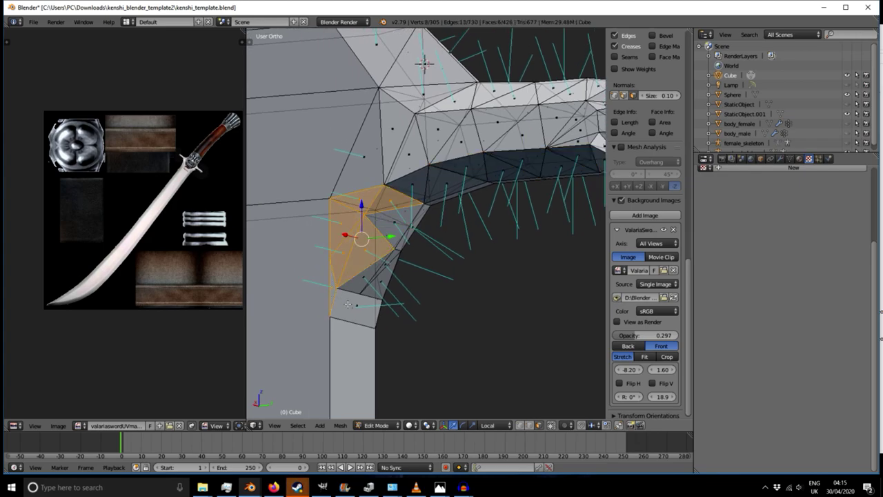
key("ctrl+n")
- Correct the normals of the four side faces at the arm's root
scroll(338, 289, "down", 6)
middle_click_drag(372, 256, 345, 312, "shift")
scroll(324, 285, "up", 6)
right_click(327, 288)
right_click(348, 315, "shift")
right_click(380, 296, "shift")
right_click(405, 310, "shift")
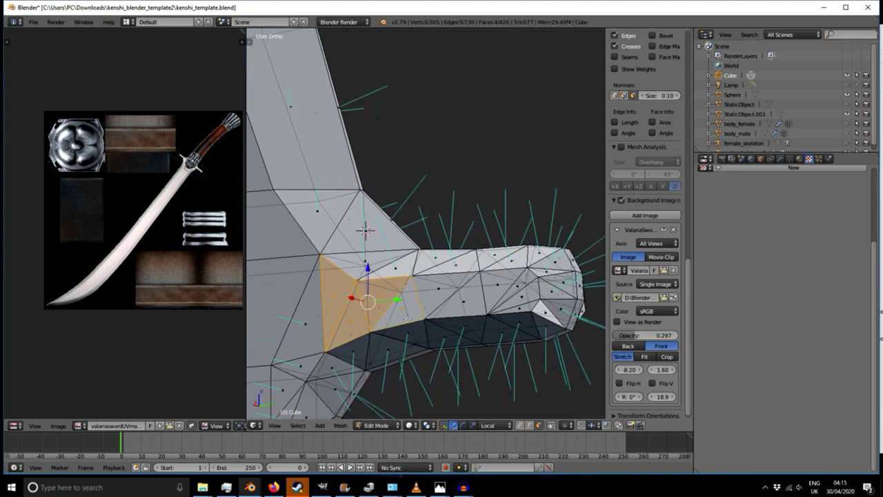
- Correct the normals of the side faces along the outer part of the arm up to the tip
middle_click_drag(407, 319, 343, 329)
right_click(357, 303)
right_click(381, 322, "shift")
right_click(412, 317, "shift")
right_click(429, 324, "shift")
right_click(435, 335, "shift")
right_click(436, 347, "shift")
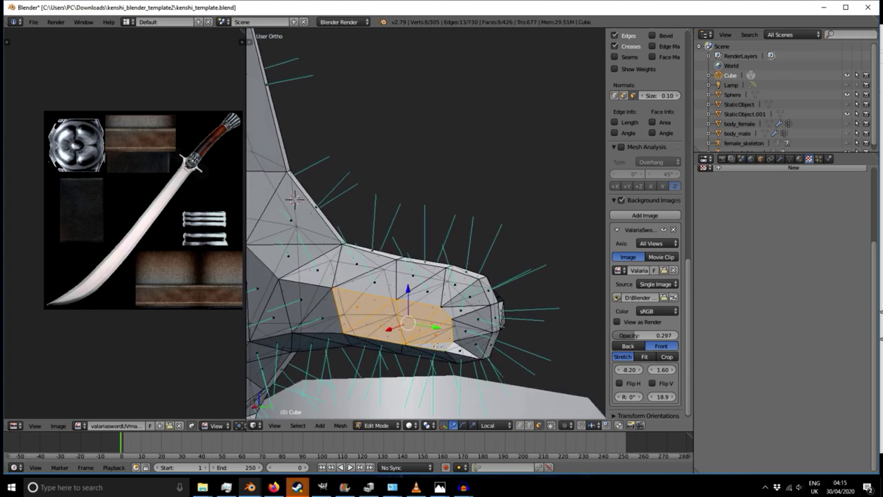
middle_click_drag(423, 342, 407, 332)
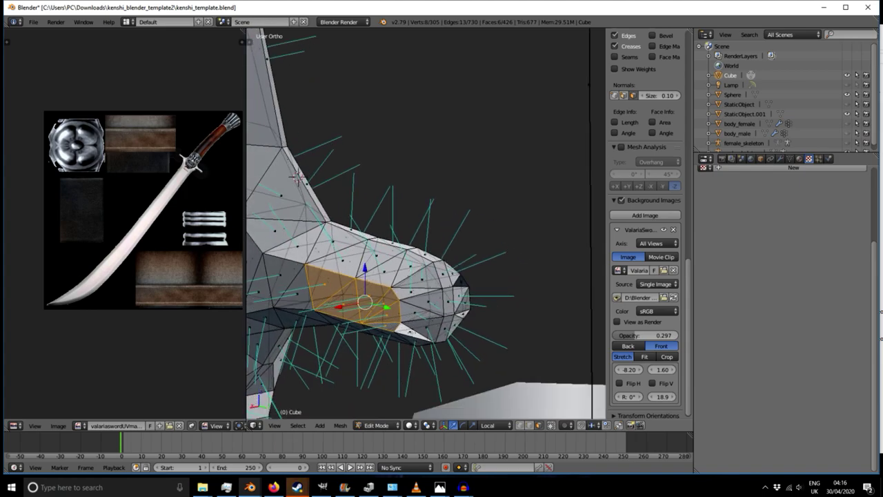
middle_click_drag(394, 292, 387, 290)
mouse_move(407, 337)
middle_mouse_down()
mouse_move(410, 355)
mouse_move(396, 331)
middle_mouse_up()
middle_click_drag(250, 257, 393, 334)
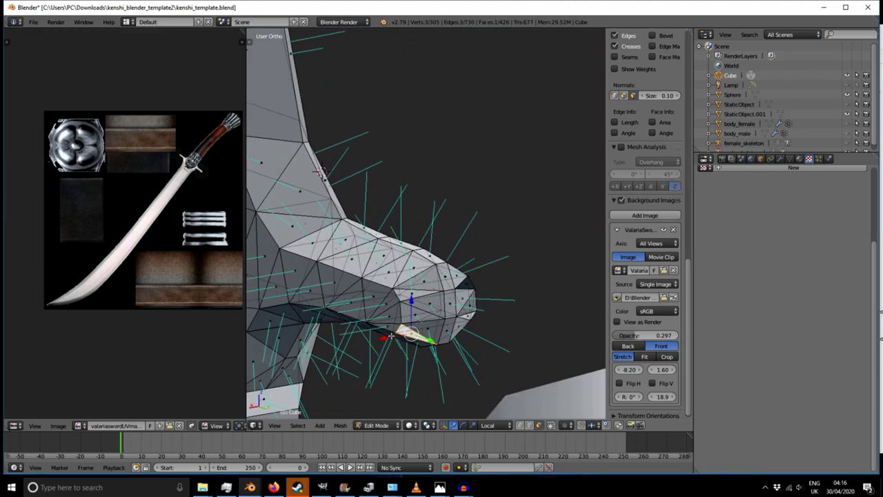
- Recalculate the normals outward on the reversed top and side faces along the outer half of the arm's opposite side
middle_click_drag(505, 323, 419, 320)
right_click(320, 276)
right_click(296, 312, "shift")
right_click(299, 325, "shift")
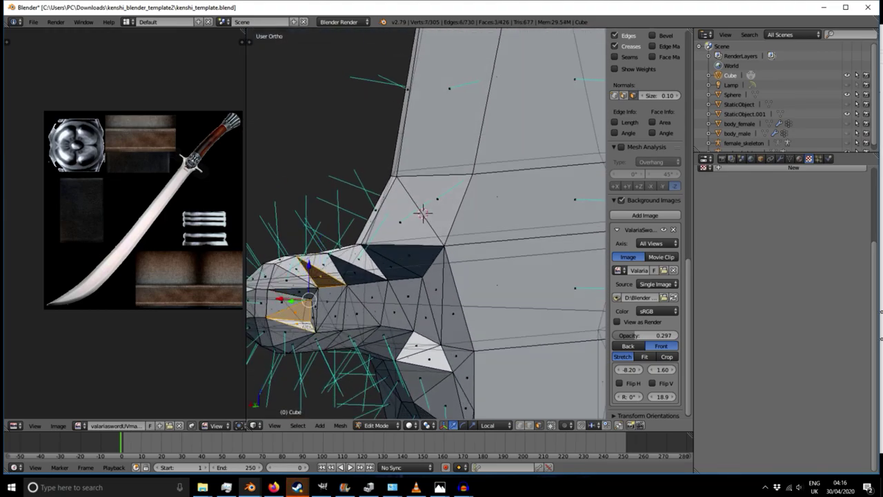
middle_click_drag(304, 318, 283, 334)
right_click(311, 309, "shift")
right_click(334, 312, "shift")
right_click(389, 271, "shift")
right_click(375, 311, "shift")
right_click(403, 295, "shift")
key("ctrl+n")
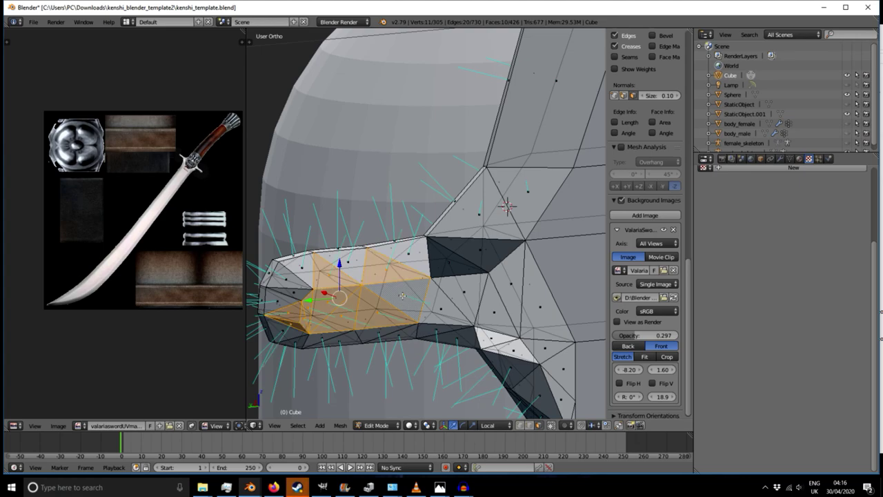
- Recalculate the normals outward on three faces nearer the root on the arm's opposite side
middle_click_drag(434, 341, 313, 337, "shift")
right_click(326, 316)
right_click(337, 262, "shift")
right_click(356, 301, "shift")
key("ctrl+n")
- Recalculate the normals outward on the dark top triangle and the two side faces where the arm meets the guard
right_click(376, 257)
right_click(390, 276)
right_click(388, 315, "shift")
right_click(374, 253, "shift")
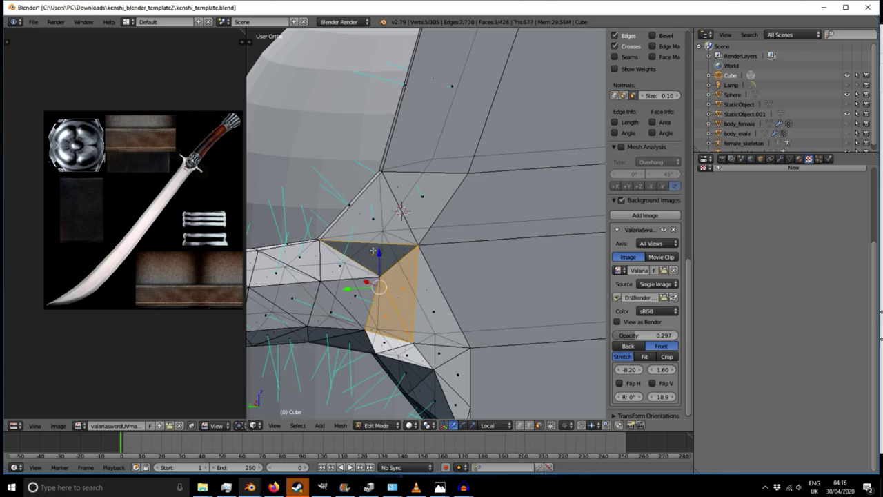
key("ctrl+n")
- Recalculate the normals outward on the guard side triangle and the two faces at the upper bend
middle_click_drag(375, 252, 310, 188, "shift")
right_click(369, 248)
right_click(320, 278, "shift")
right_click(341, 292, "shift")
key("ctrl+n")
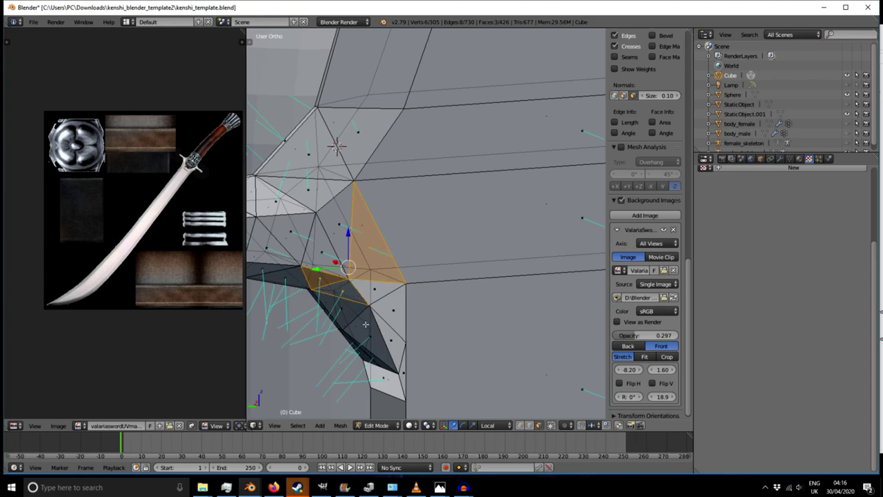
- Correct the normals of the narrow side triangles running down below the bend
middle_click_drag(365, 323, 348, 263, "shift")
right_click(359, 232)
right_click(376, 252, "shift")
right_click(372, 281, "shift")
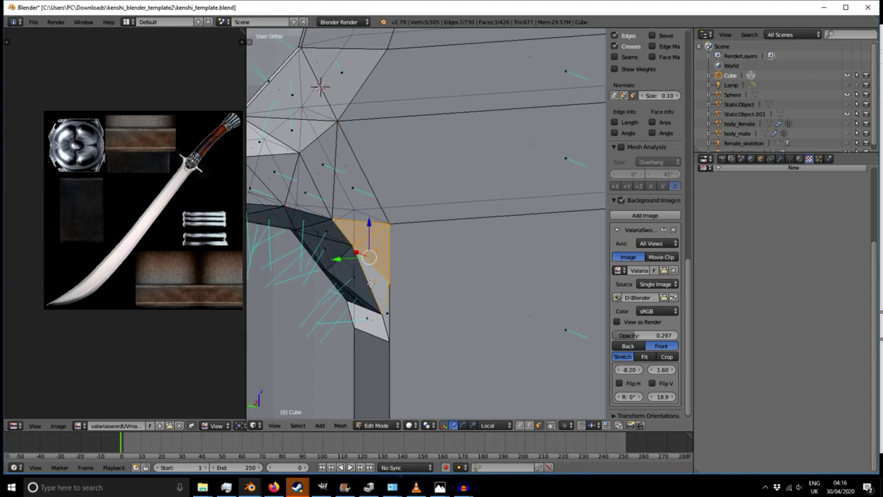
right_click(367, 284, "shift")
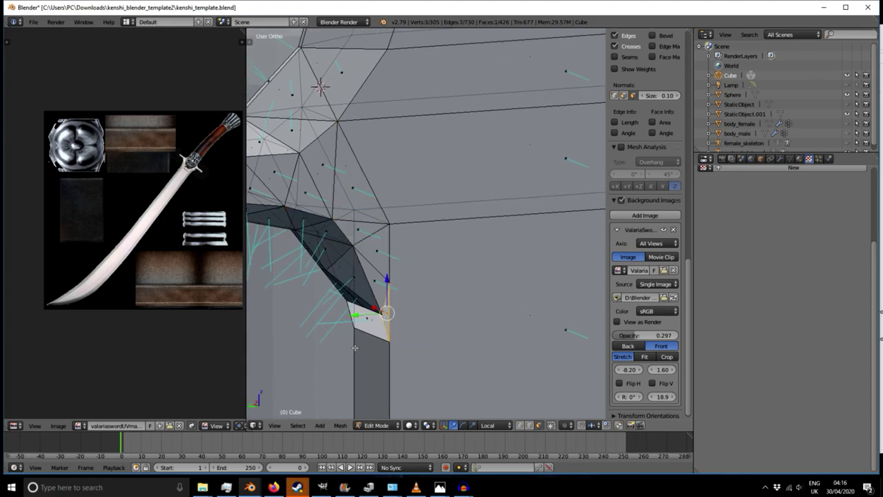
- Inspect the arm's tip and the whole sword for remaining reversed faces
middle_click_drag(355, 349, 247, 207)
middle_click_drag(452, 298, 365, 336)
scroll(391, 320, "up", 6)
scroll(365, 334, "up", 5)
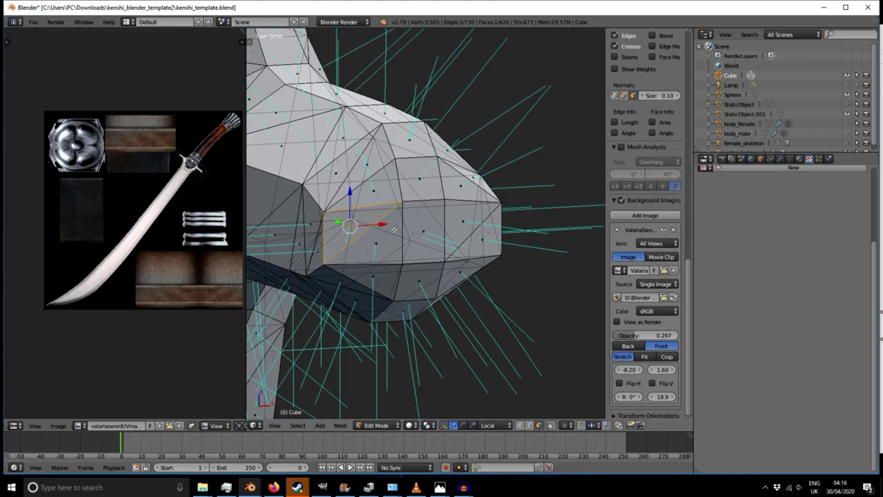
scroll(393, 230, "down", 7)
middle_click_drag(394, 280, 332, 268)
scroll(331, 268, "down", 9)
middle_click_drag(386, 271, 335, 280)
scroll(336, 280, "down", 4)
middle_click_drag(408, 213, 387, 276, "shift")
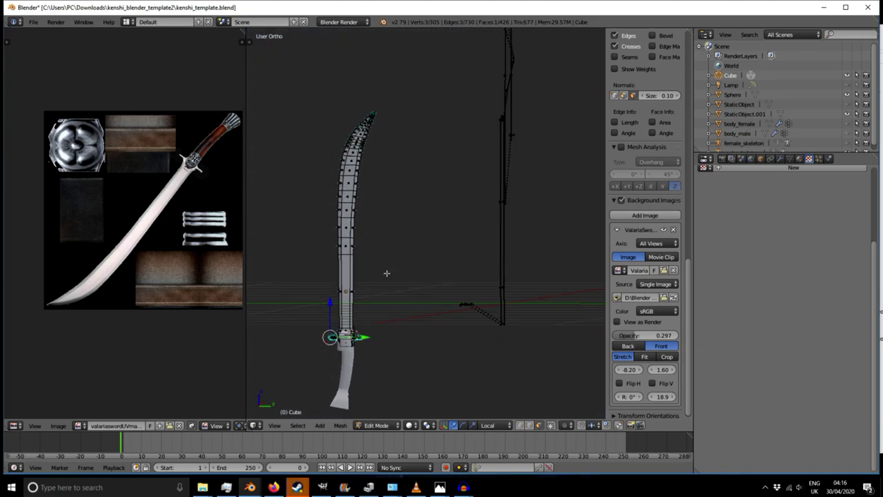
- Examine the blade and guard from the side against the reference image
scroll(388, 276, "up", 3)
key("KP_3")
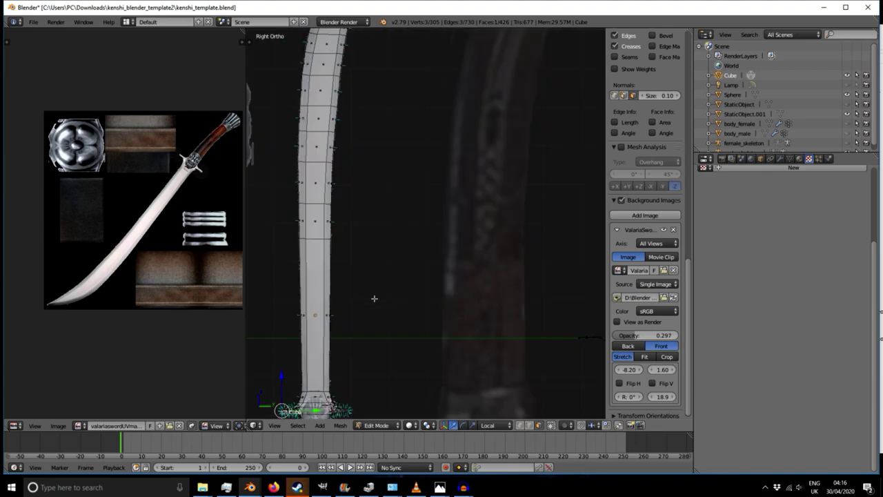
middle_click_drag(376, 363, 414, 229, "shift")
scroll(403, 264, "up", 2)
middle_click_drag(384, 312, 370, 331)
key("KP_1")
key("KP_3")
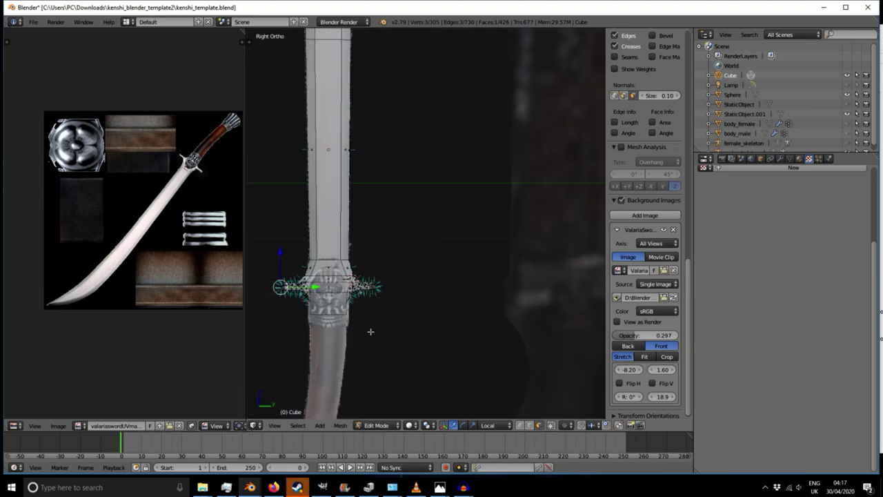
middle_click_drag(369, 347, 321, 359)
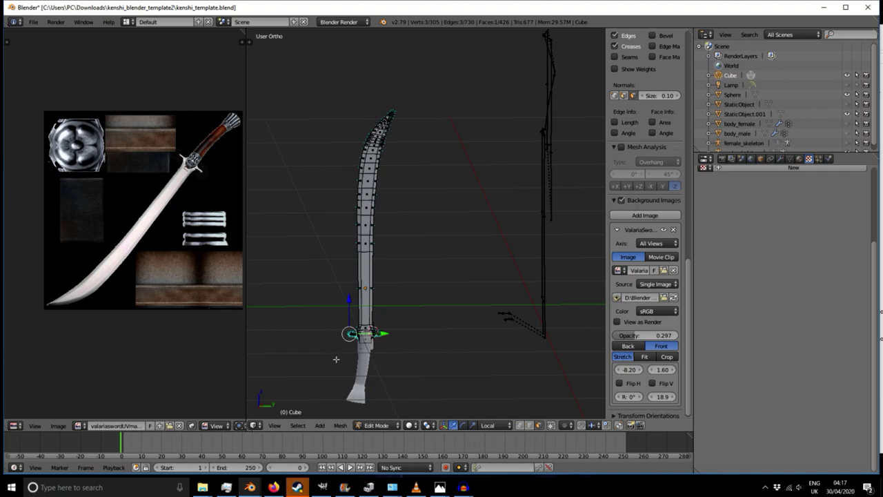
scroll(358, 366, "up", 5)
middle_click_drag(363, 379, 333, 223, "shift")
- Select the handle and compare its outline and flared pommel with the reference image in the side view
key("Tab")
right_click(336, 230)
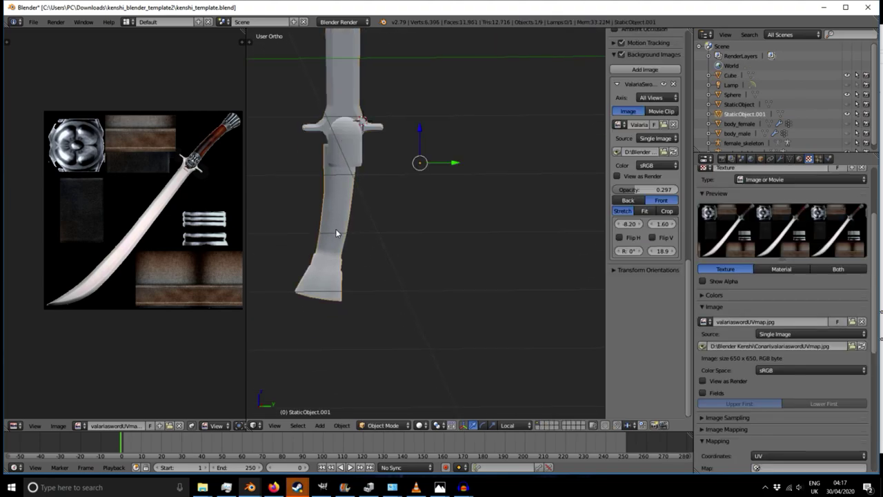
scroll(331, 246, "up", 5)
scroll(325, 272, "down", 5)
mouse_move(324, 286)
middle_mouse_down()
mouse_move(319, 237)
mouse_move(338, 177)
mouse_move(350, 191)
mouse_move(314, 287)
mouse_move(322, 288)
middle_mouse_up()
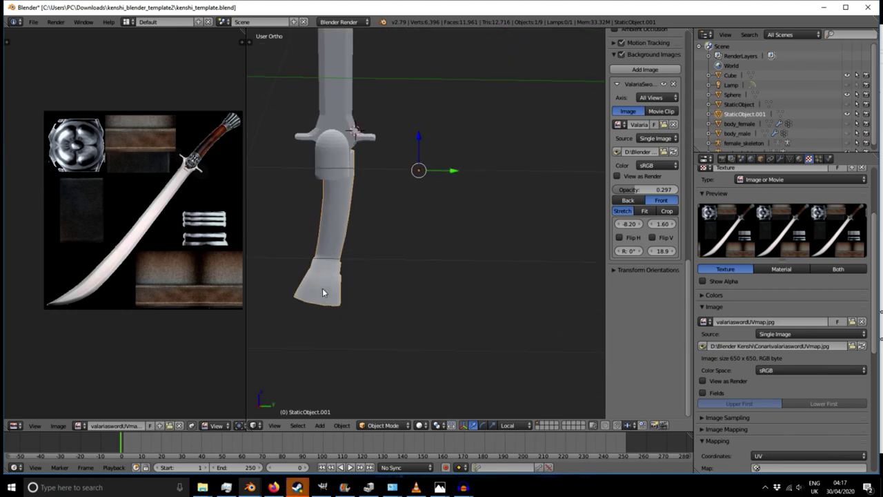
key("KP_3")
key("alt+z")
scroll(322, 288, "up", 2)
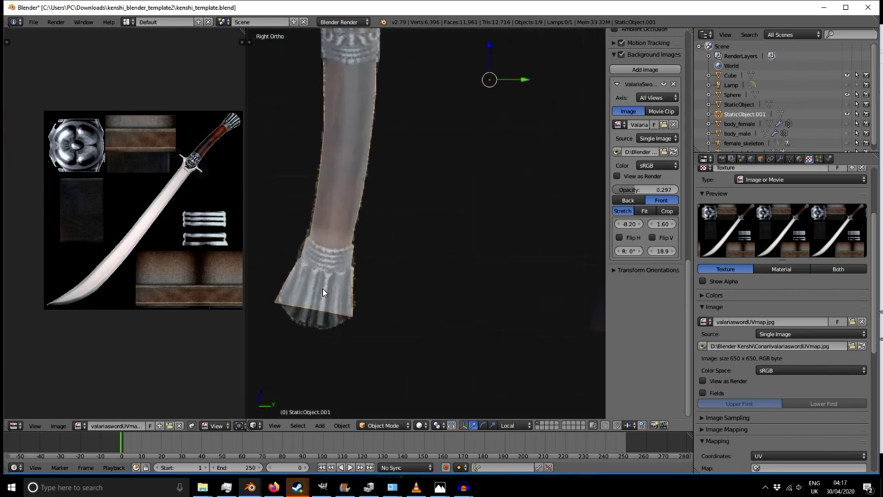
key("alt+z")
middle_click_drag(322, 287, 335, 277)
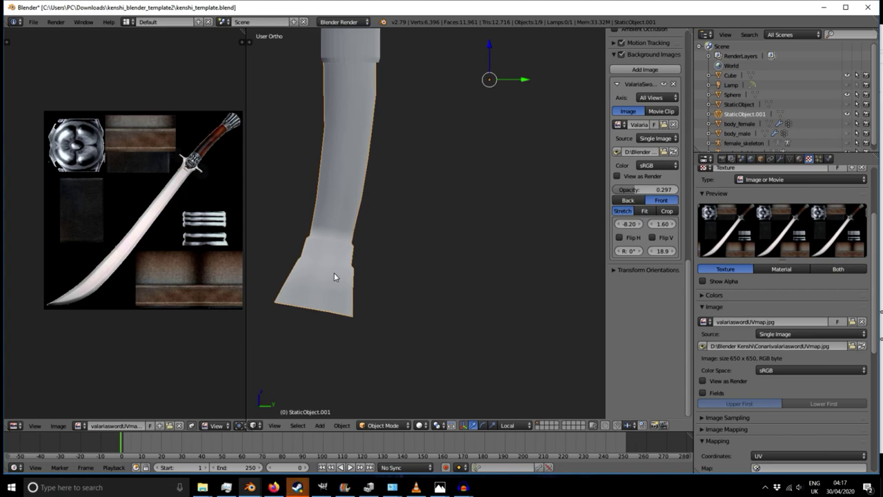
key("KP_3")
key("alt+z")
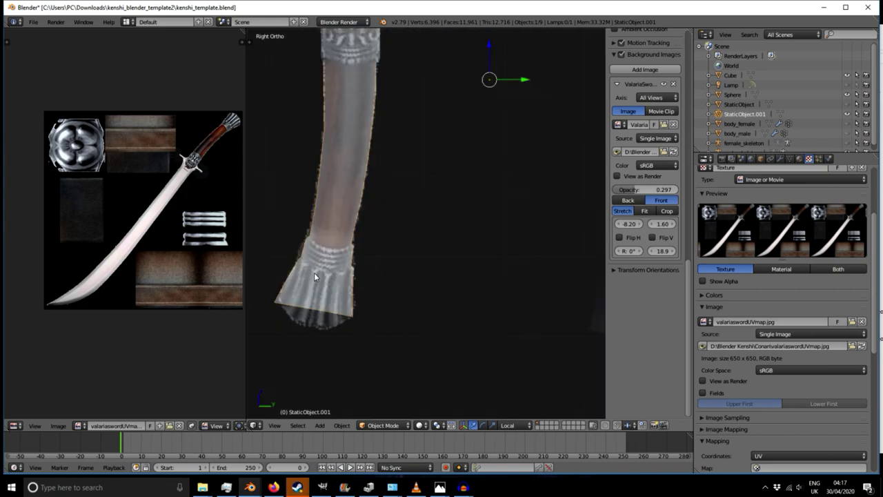
scroll(314, 274, "down", 7)
middle_click_drag(306, 282, 349, 296, "shift")
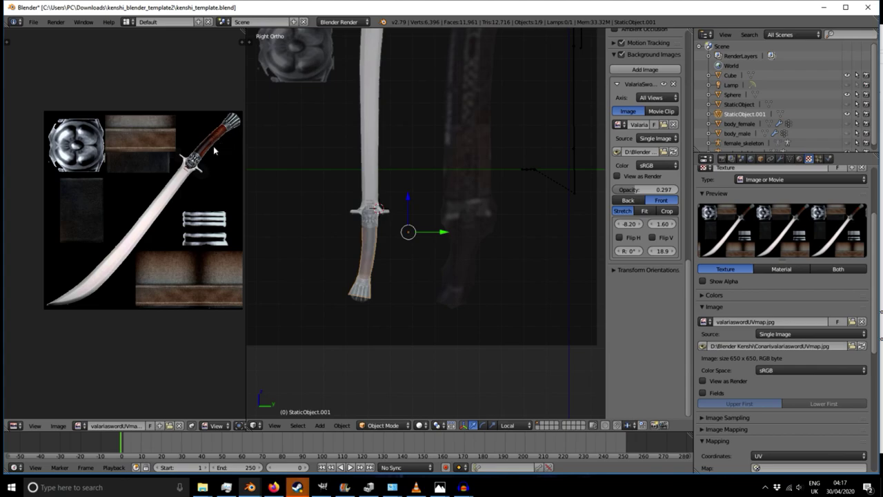
- Narrow the handle's thickness by scaling it to about 0.8 along its local X axis
key("alt+z")
middle_click_drag(406, 279, 511, 295)
scroll(363, 253, "up", 4)
key("b")
left_click_drag(330, 177, 397, 356)
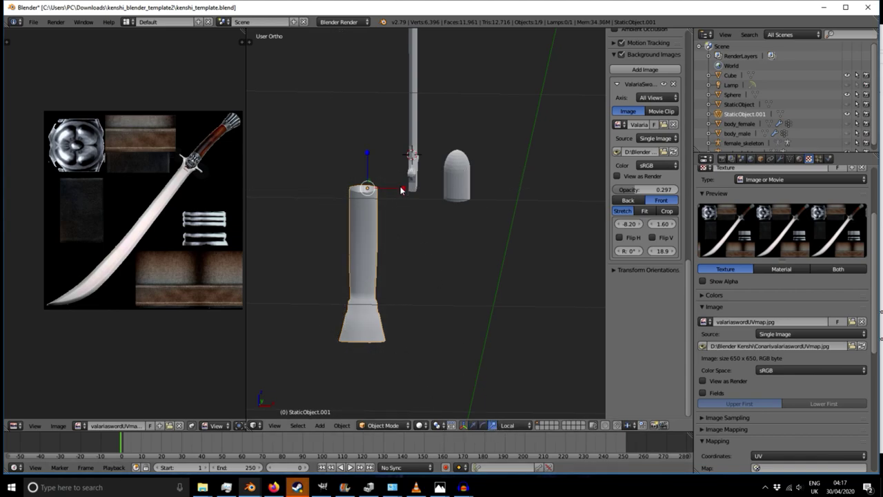
key("s")
key("x")
key("x")
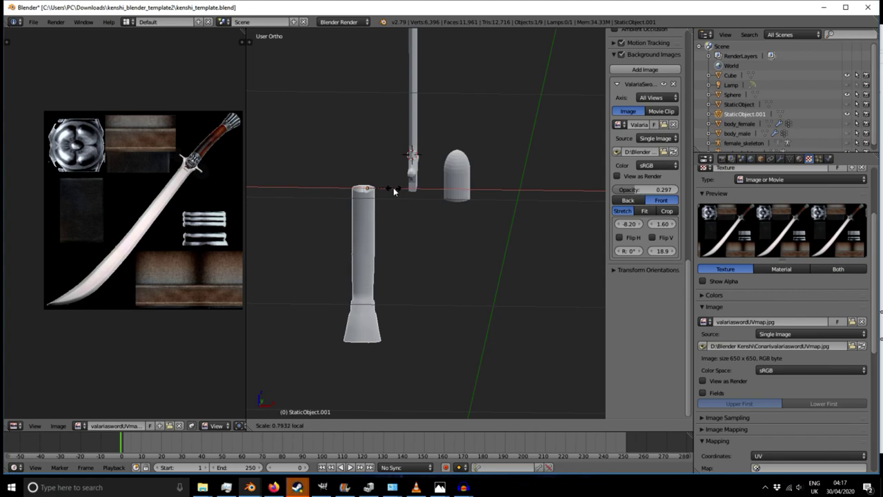
left_click(400, 194)
middle_click_drag(403, 195, 320, 225)
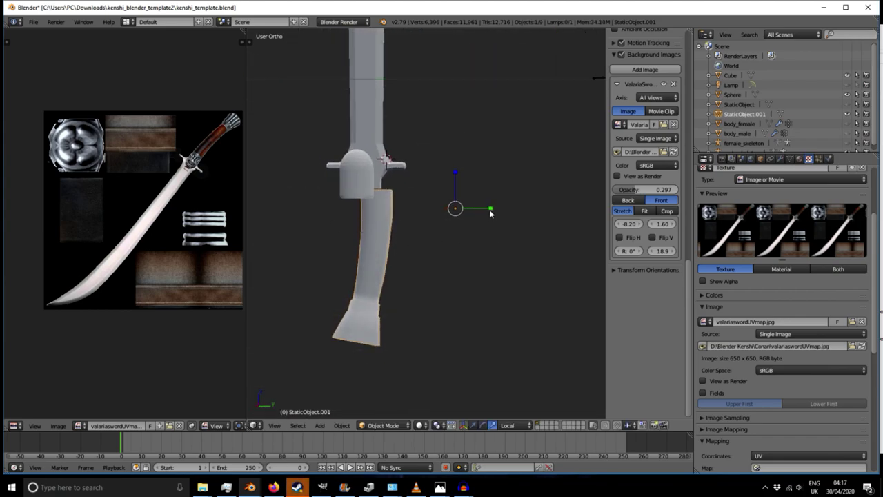
- Examine the handle and blade meshes in edit mode and look over the sword reference texture
middle_click_drag(490, 212, 420, 301)
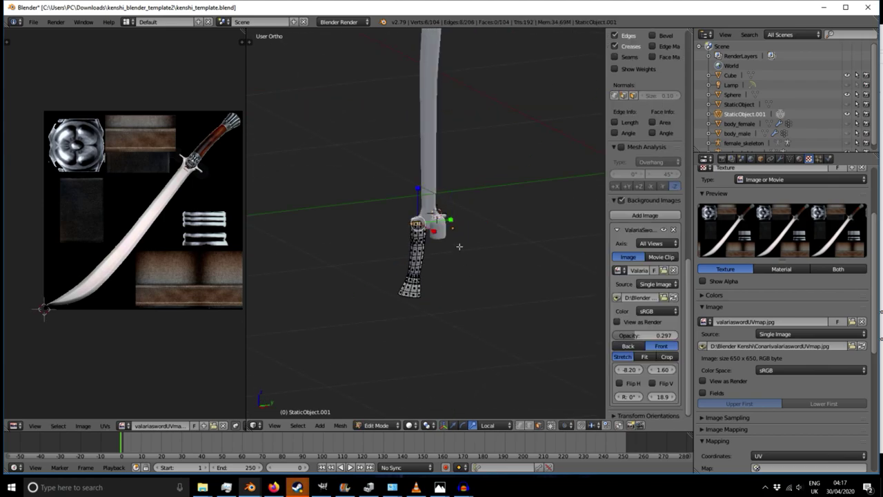
right_click(429, 161)
middle_click_drag(429, 162, 489, 292)
key("Tab")
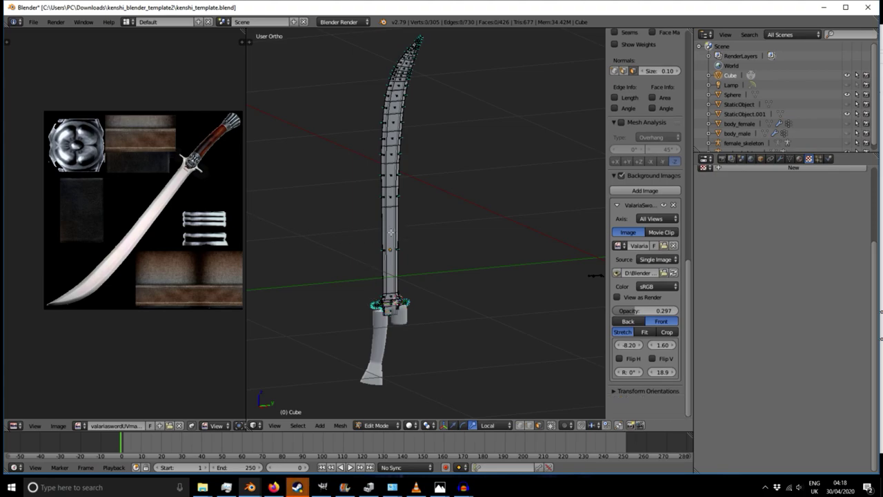
key("a")
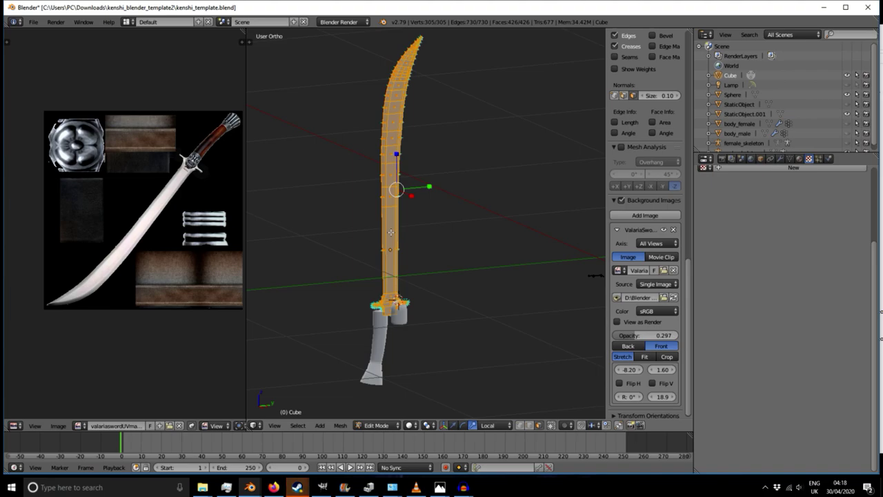
middle_click_drag(434, 234, 358, 264)
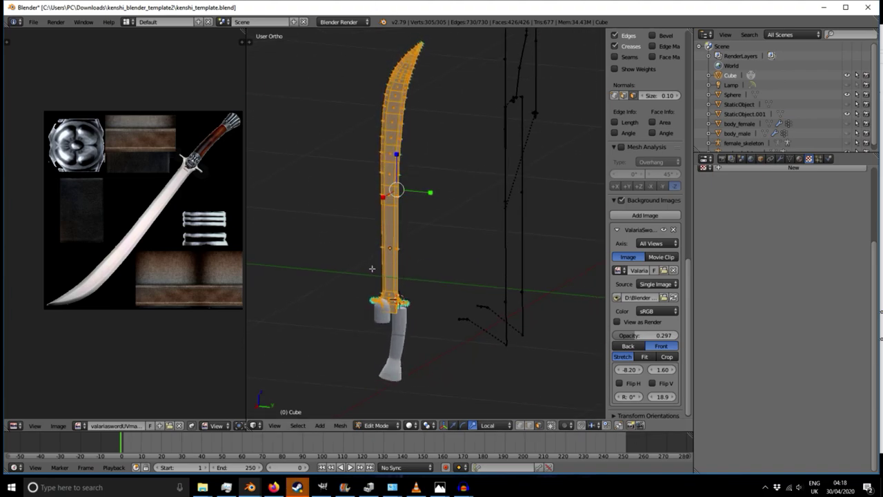
scroll(164, 180, "down", 10)
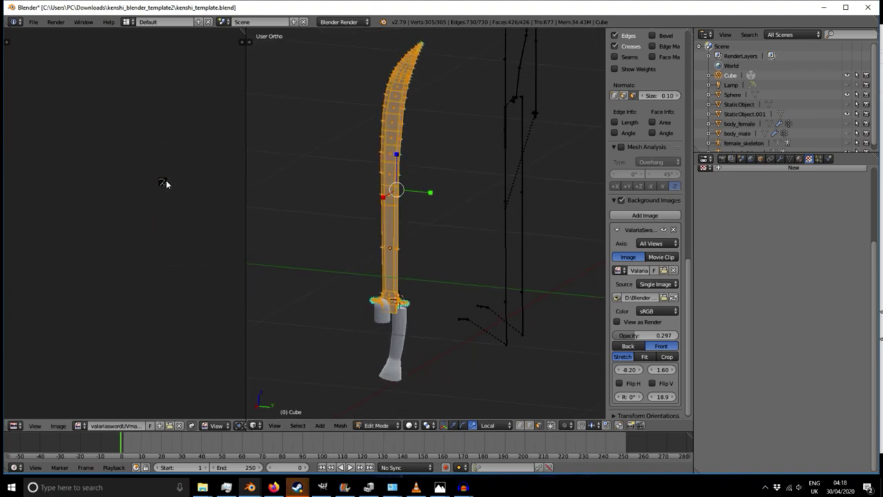
scroll(151, 181, "up", 12)
scroll(180, 187, "down", 7)
scroll(189, 186, "up", 4)
scroll(189, 187, "up", 1)
scroll(189, 187, "down", 1)
middle_click_drag(189, 186, 157, 211)
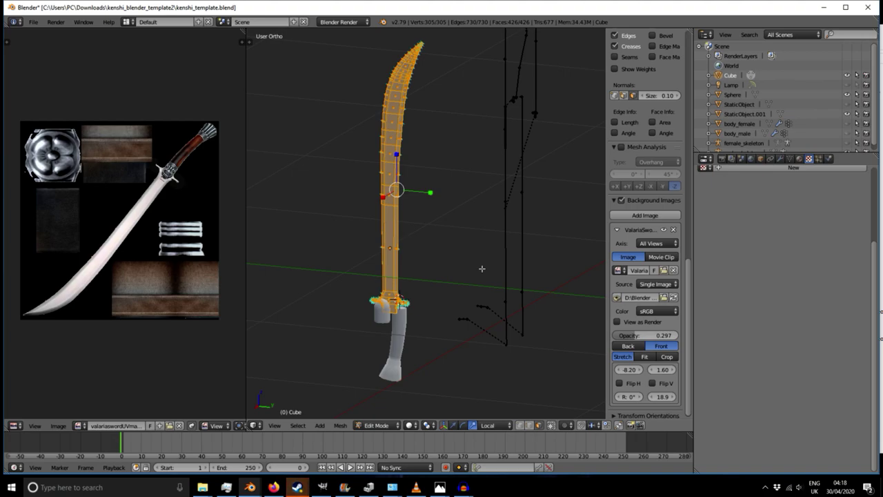
- Move the rounded guard cap along its X axis so that it is centred on the blade
key("Tab")
right_click(382, 321)
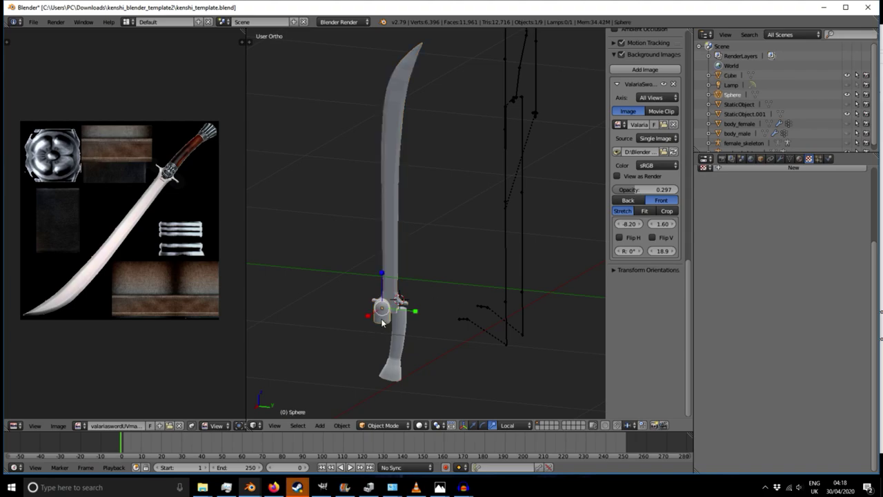
middle_click_drag(341, 366, 406, 371)
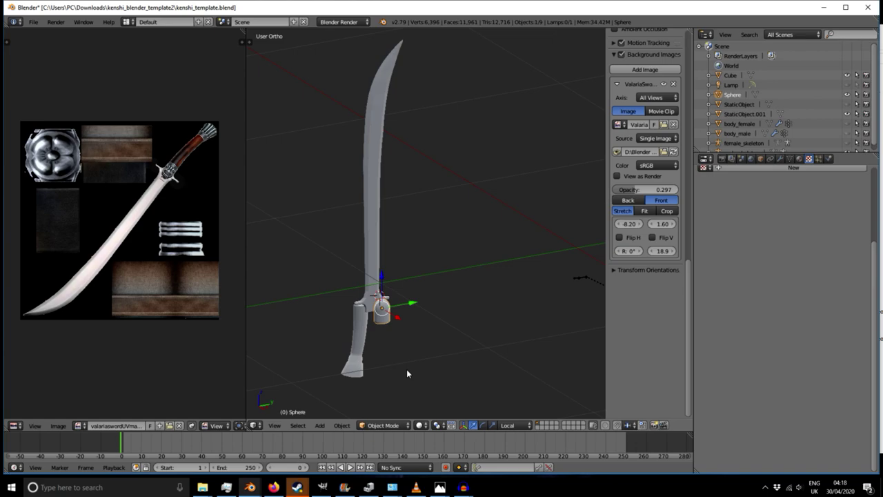
scroll(398, 289, "up", 4)
middle_click_drag(367, 333, 429, 335)
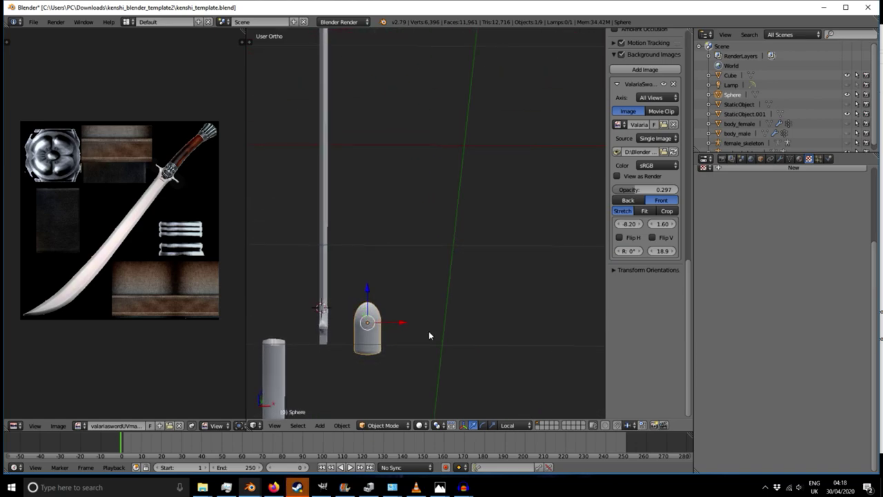
left_click_drag(408, 323, 364, 320)
middle_click_drag(429, 324, 511, 357)
- Move the handle about 1.1 units along its local X axis to centre it under the guard cap
right_click(279, 366)
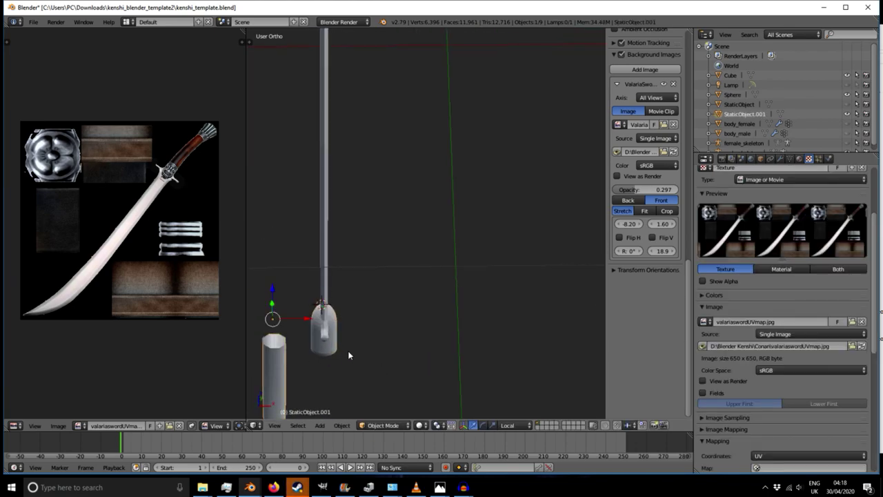
middle_click_drag(343, 352, 481, 265, "shift")
key("g")
key("x")
key("x")
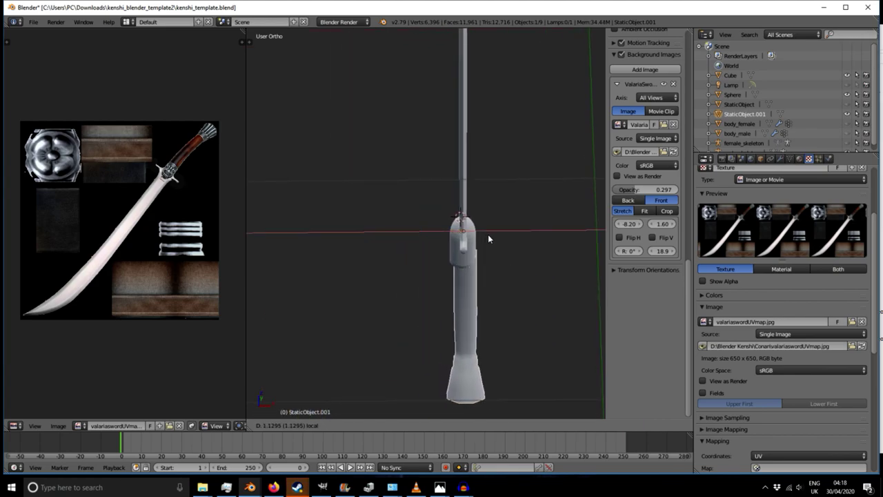
- Lower the background reference image's opacity to 0.102 in the side view
key("KP_3")
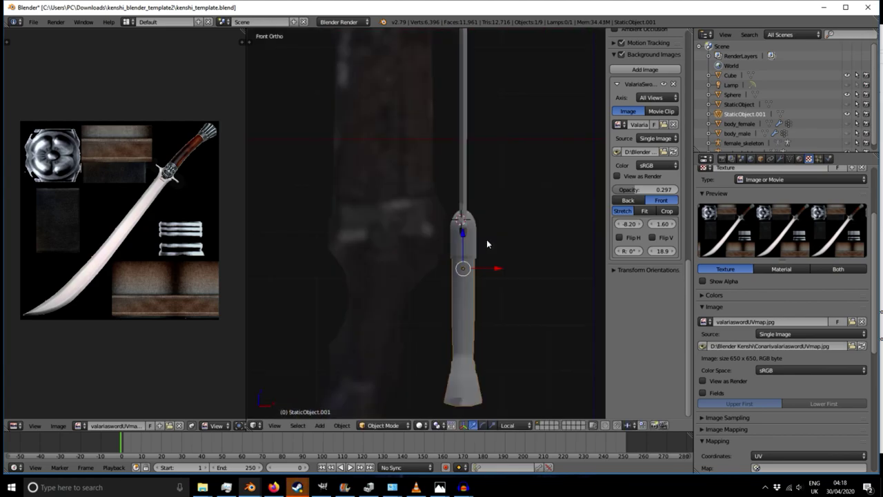
scroll(487, 243, "up", 7)
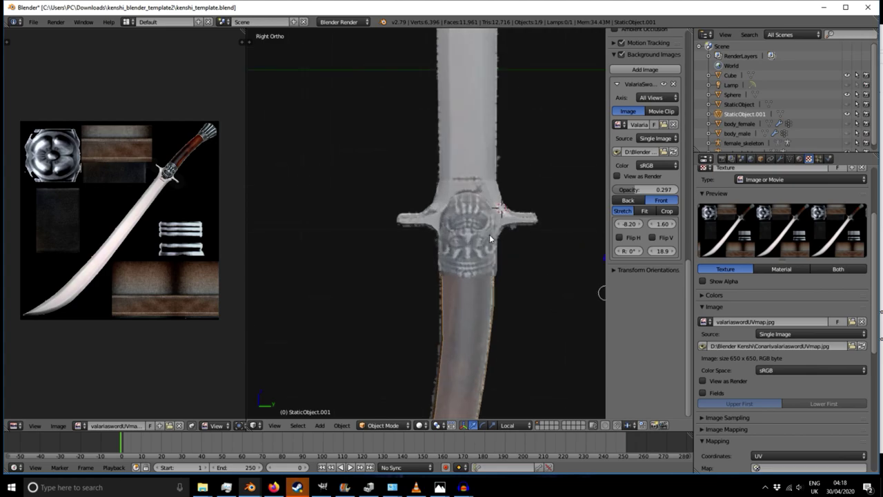
scroll(489, 234, "down", 5)
mouse_move(635, 187)
left_mouse_down()
mouse_move(666, 187)
mouse_move(624, 187)
mouse_move(672, 187)
mouse_move(614, 187)
mouse_move(639, 189)
mouse_move(629, 189)
left_mouse_up()
scroll(535, 275, "up", 1)
scroll(483, 227, "up", 3)
- Open the rounded guard cap's mesh for editing
right_click(463, 231)
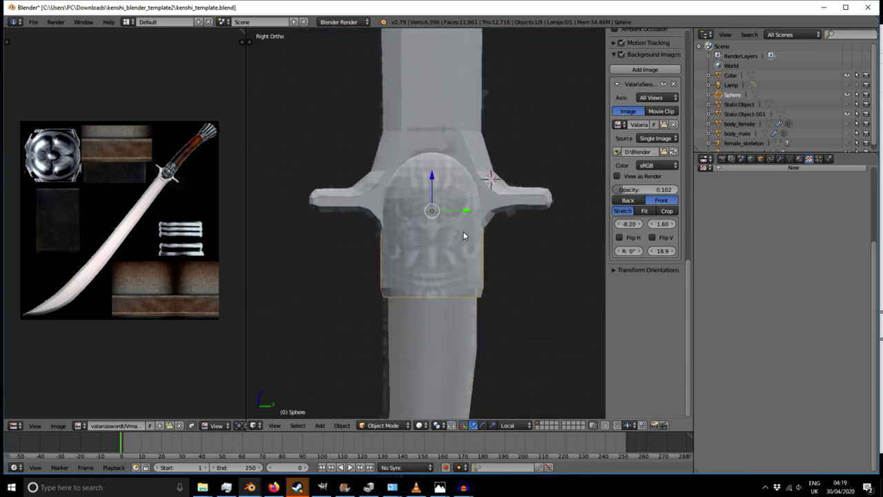
key("Tab")
key("b")
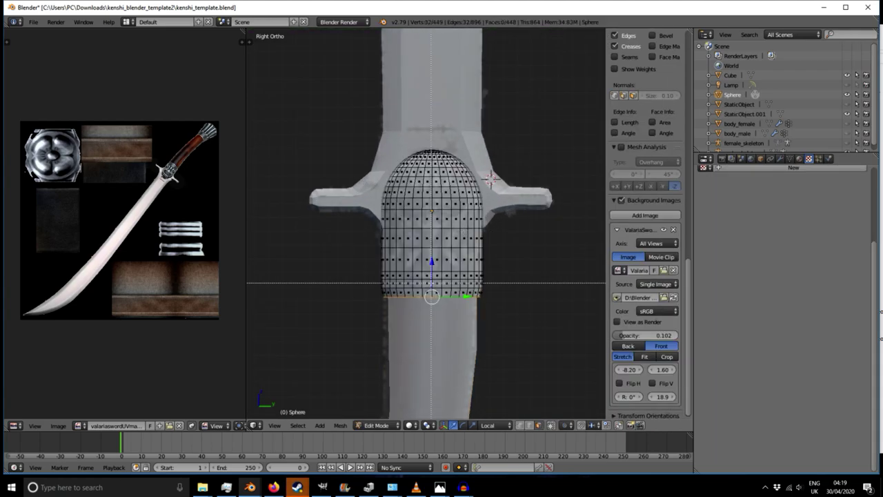
key("Escape")
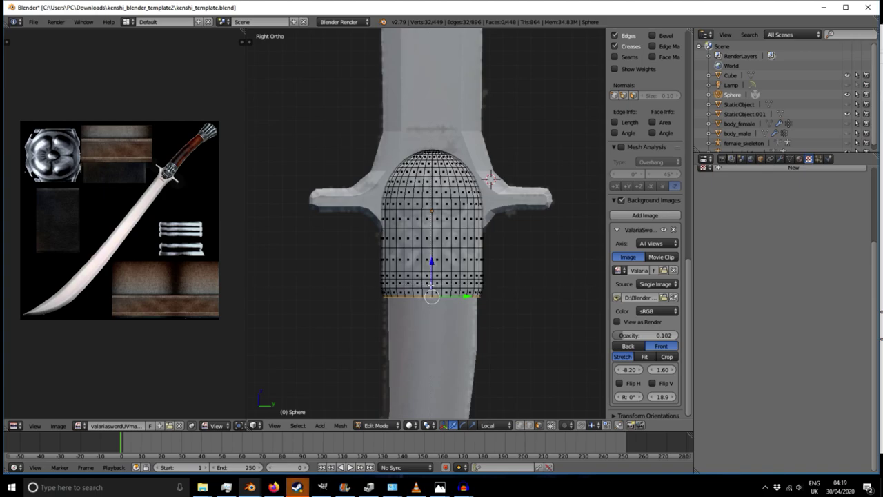
- Try to narrow only the lower section of the guard cap across its width
key("b")
left_click_drag(362, 246, 543, 330)
left_click_drag(463, 277, 467, 281)
key("ctrl+z")
left_click(474, 425)
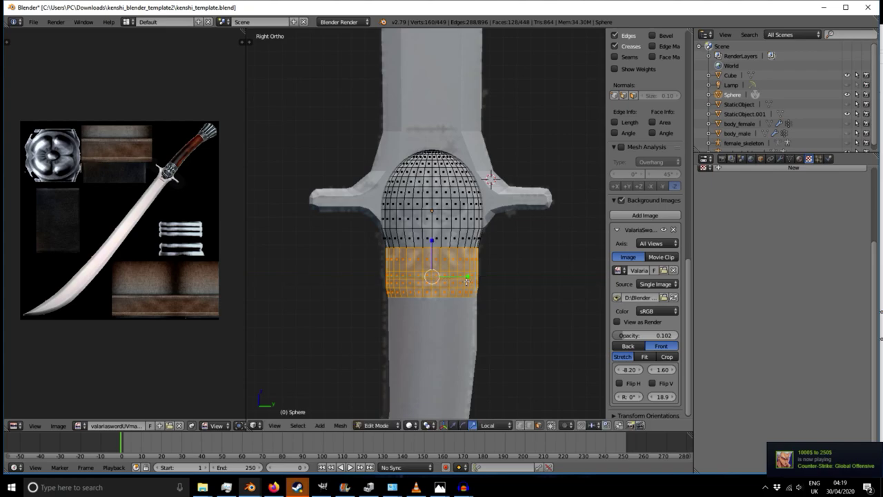
key("ctrl+z")
- Scale the whole guard cap narrower along its Y axis to nearly the handle's width and finish editing it
key("b")
left_click_drag(367, 129, 519, 257)
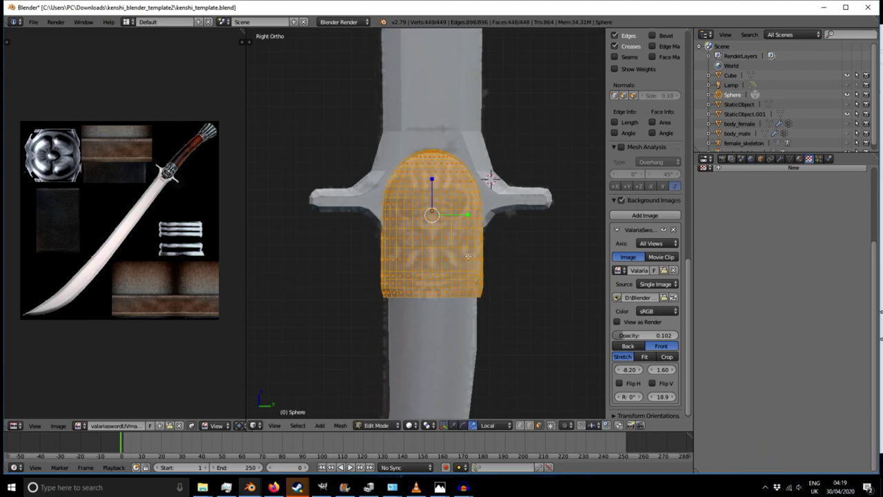
left_click_drag(467, 216, 467, 217)
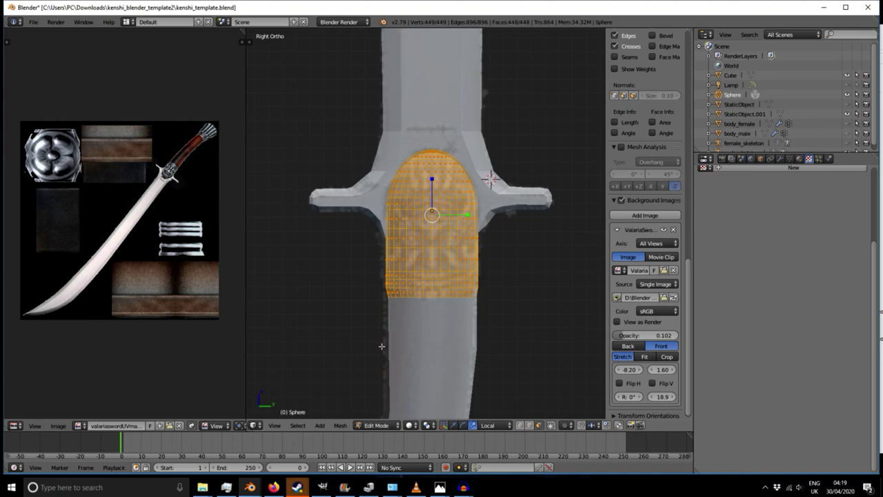
scroll(376, 348, "down", 3)
middle_click_drag(422, 372, 414, 249, "shift")
middle_click_drag(408, 326, 394, 284, "shift")
scroll(394, 285, "down", 1)
key("Tab")
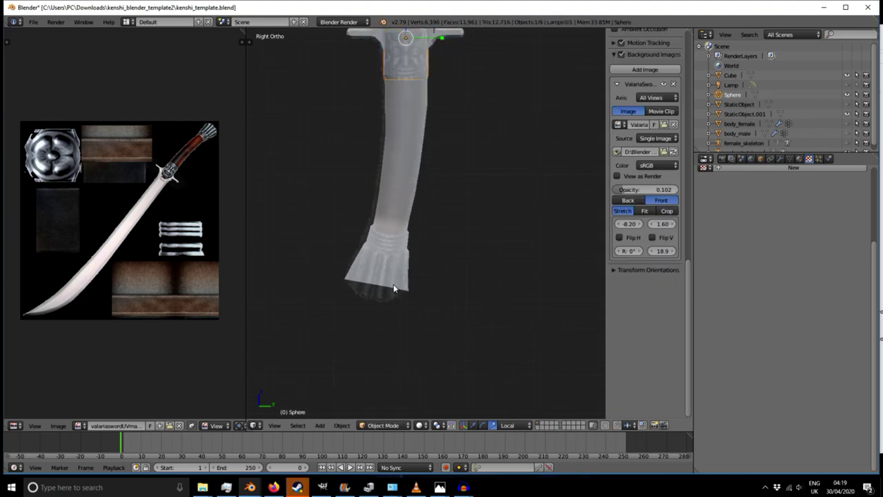
- Open the handle and flared pommel mesh for editing and switch to vertex selection
right_click(394, 279)
key("Tab")
scroll(394, 279, "up", 4)
right_click(370, 298)
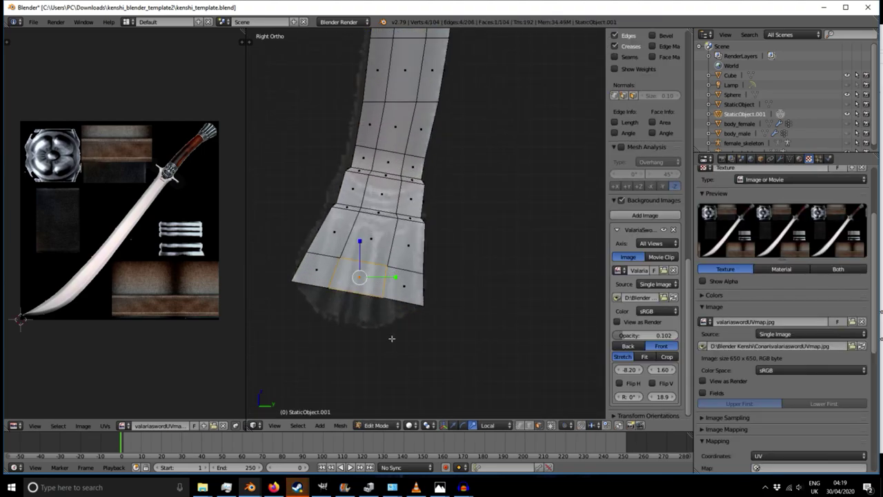
middle_click_drag(391, 341, 390, 320)
right_click(382, 293)
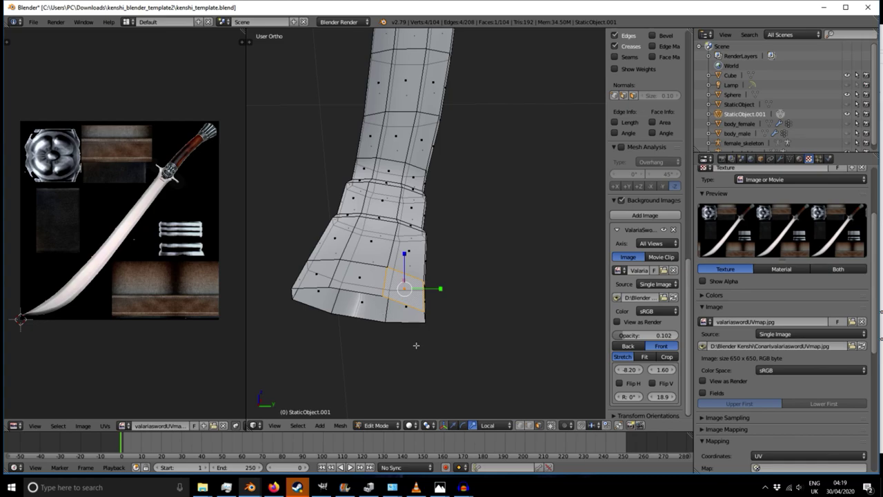
left_click(520, 426)
middle_click_drag(408, 312, 413, 334)
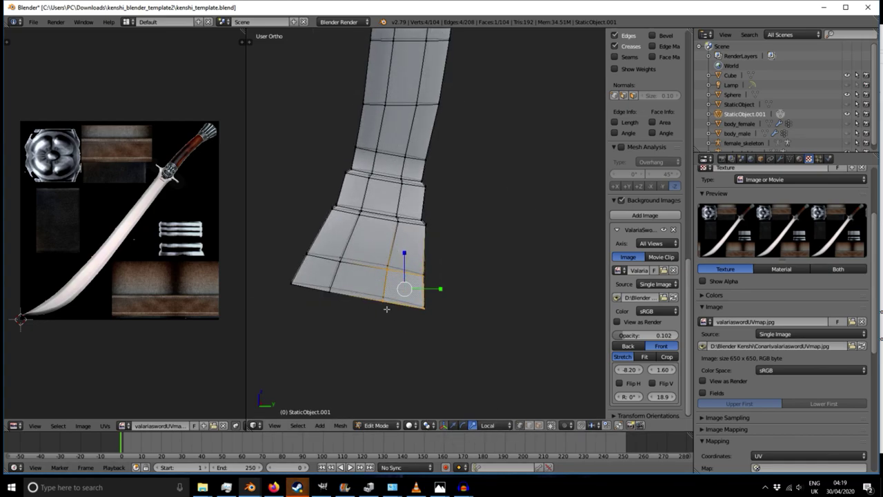
- Select the whole open rim of the flared pommel and extrude it outward by about 0.116
right_click(378, 307)
key("b")
left_click_drag(274, 274, 351, 316)
key("b")
left_click_drag(358, 279, 409, 328)
key("b")
left_click_drag(394, 295, 435, 338)
middle_click_drag(437, 340, 437, 338)
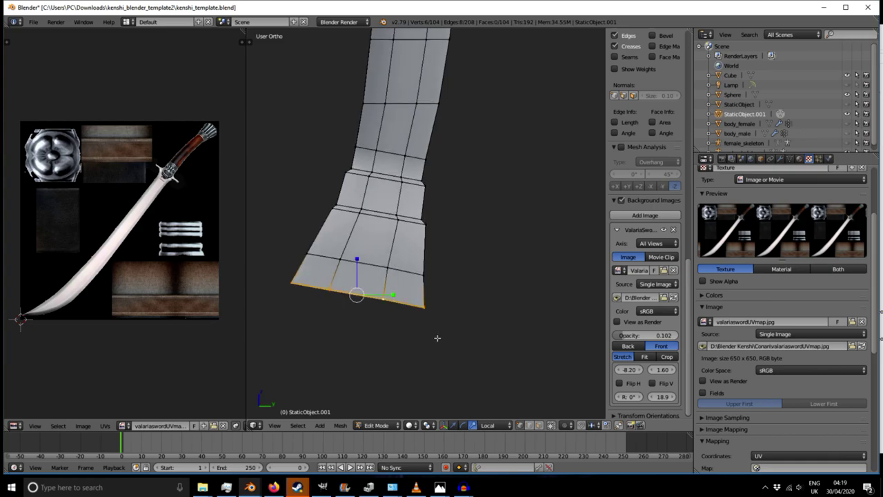
key("e")
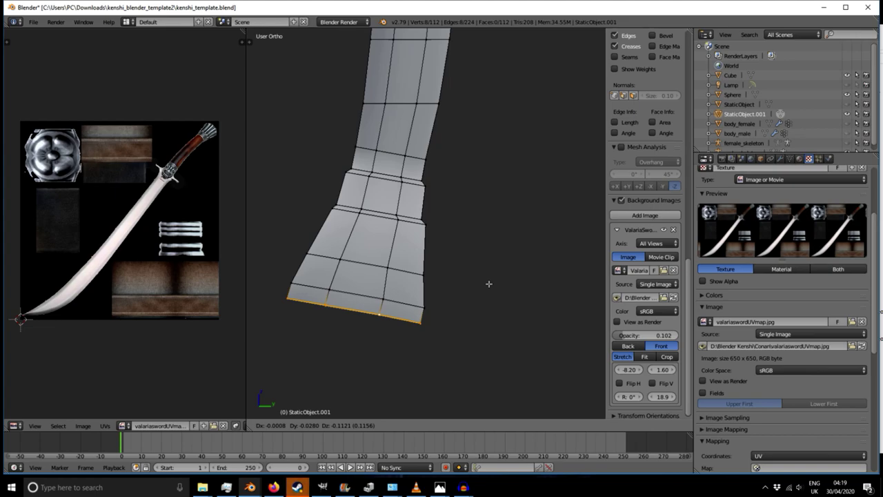
left_click(488, 284)
- Scale the newly extruded pommel rim inward uniformly to about 0.74
middle_click_drag(459, 352, 491, 272)
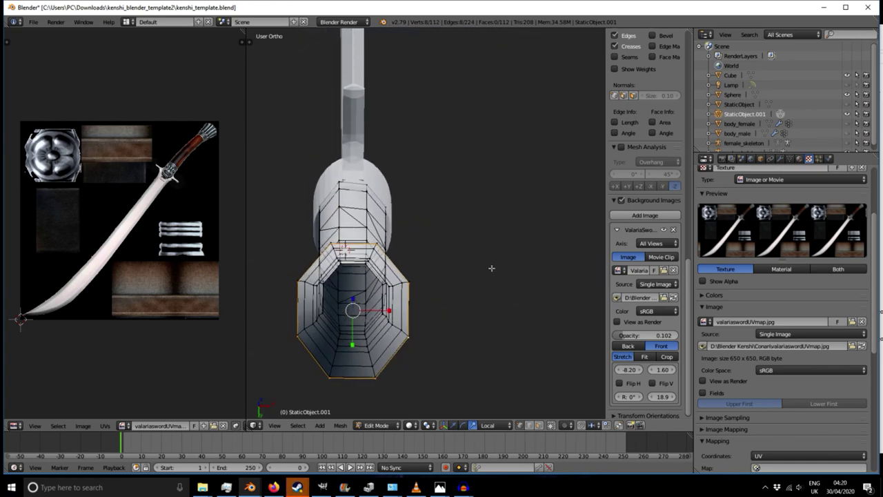
key("s")
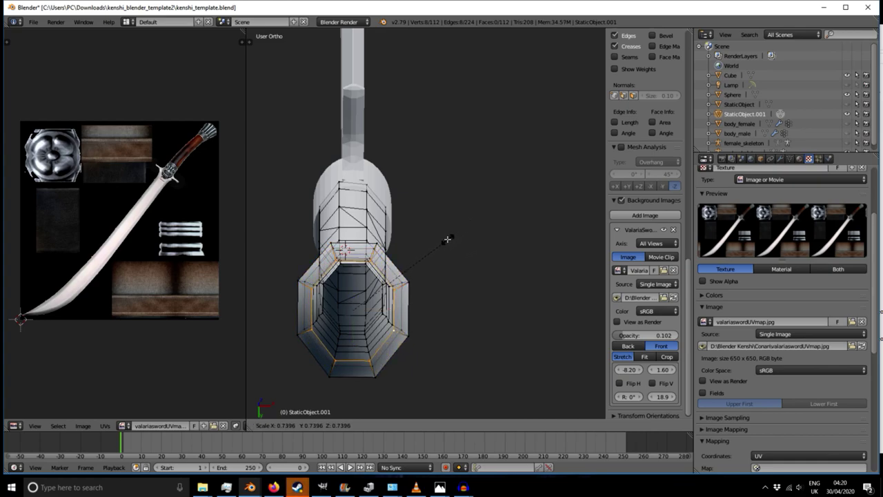
left_click(447, 242)
- Extrude the pommel rim inward again into a smaller opening and adjust its height slightly along Z
middle_click_drag(485, 253, 488, 271)
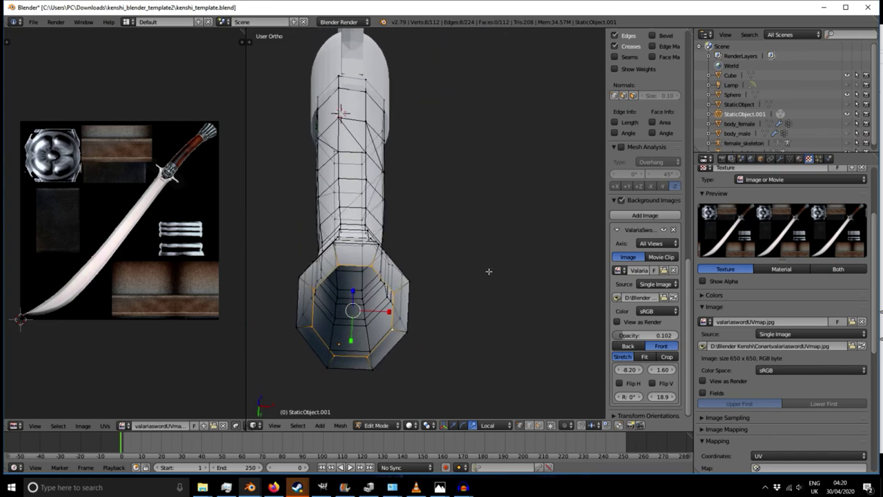
key("e")
key("s")
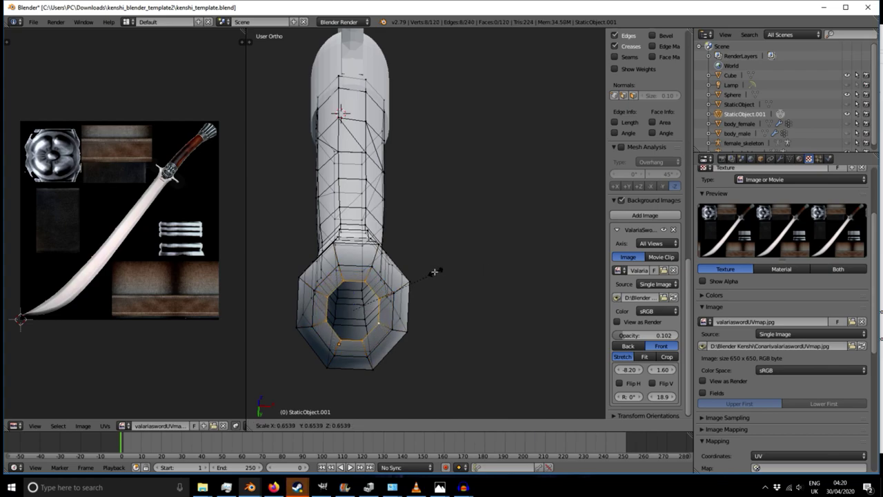
left_click(398, 278)
middle_click_drag(397, 278, 358, 274)
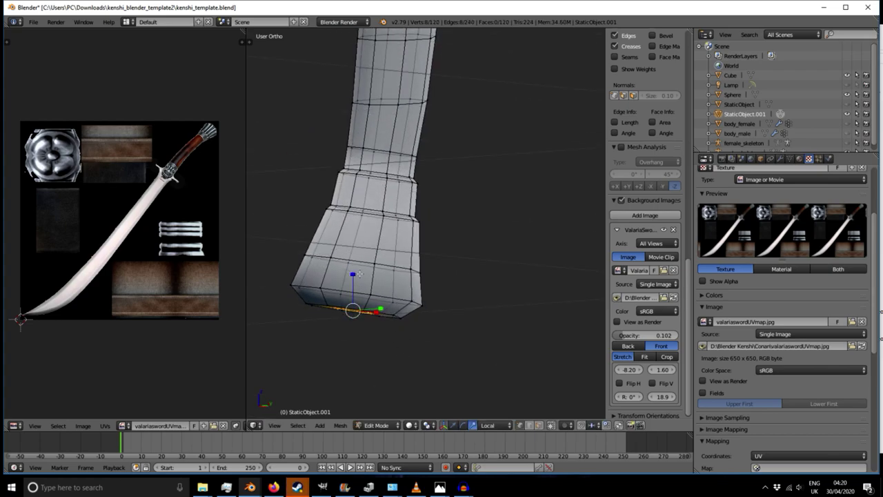
left_click(352, 276)
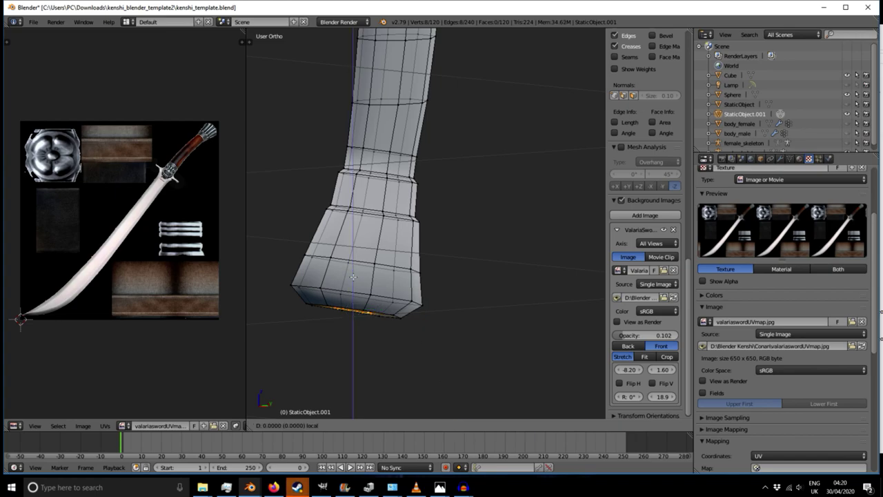
left_click(355, 272)
middle_click_drag(356, 271, 421, 261)
left_click_drag(391, 312, 390, 311)
middle_click_drag(389, 312, 463, 379)
scroll(428, 303, "down", 4)
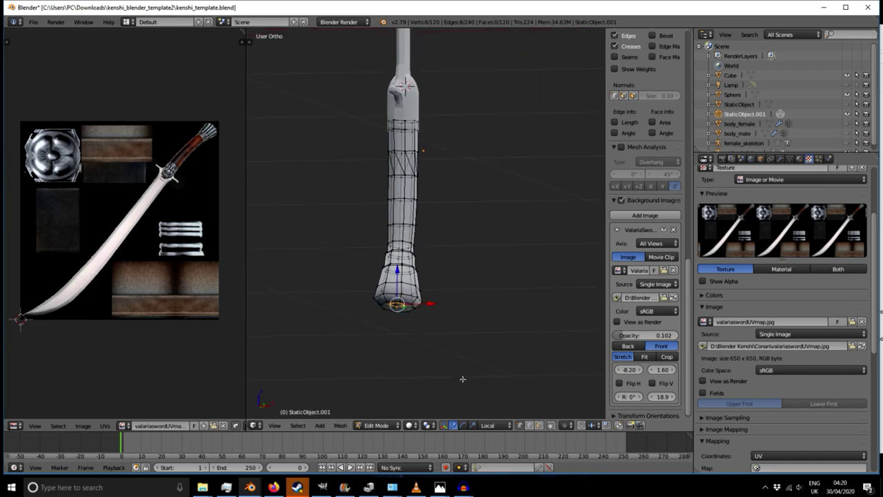
- Add a UV sphere to the handle mesh and scale it down to fit inside the pommel's flare
left_click(320, 425)
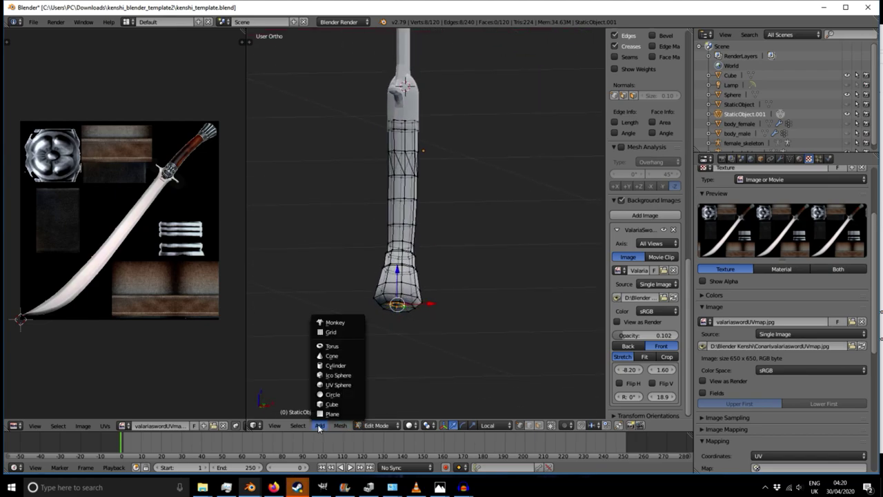
left_click(335, 385)
key("s")
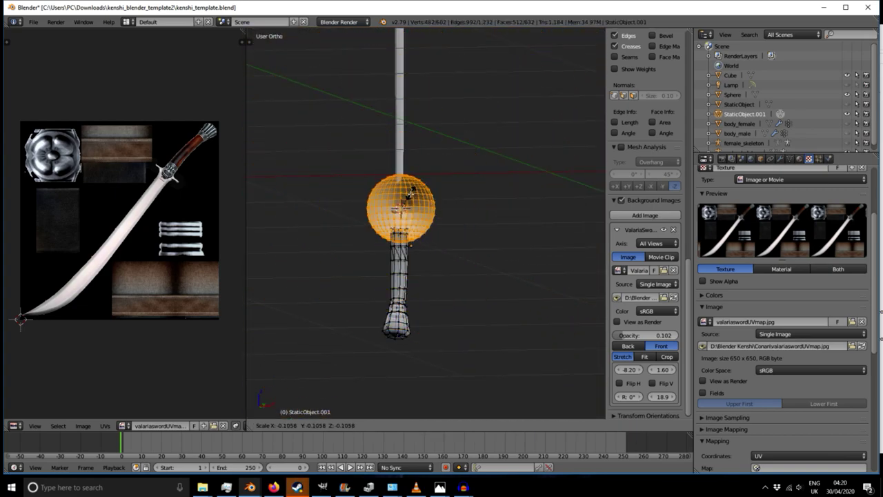
left_click(407, 197)
- Move the small sphere down the handle to the pommel end
scroll(424, 241, "up", 2)
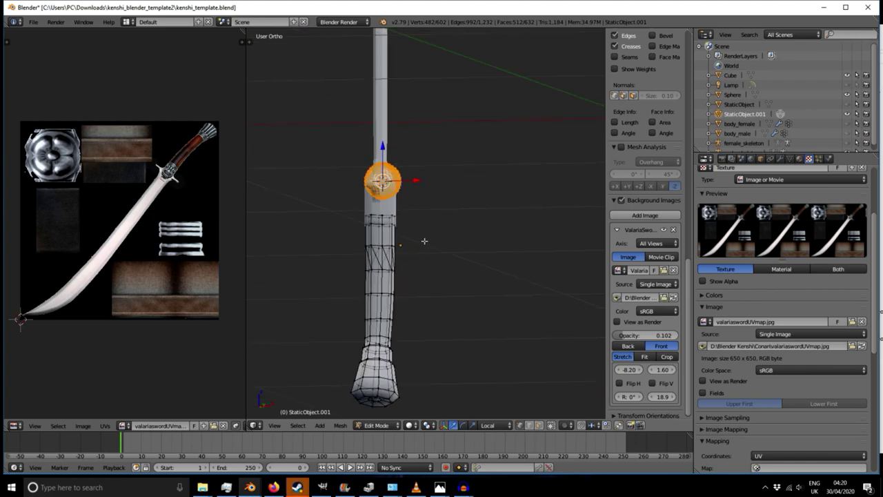
key("g")
left_click(439, 406)
middle_click_drag(459, 384, 473, 207, "shift")
middle_click_drag(455, 283, 438, 191)
scroll(437, 189, "up", 4)
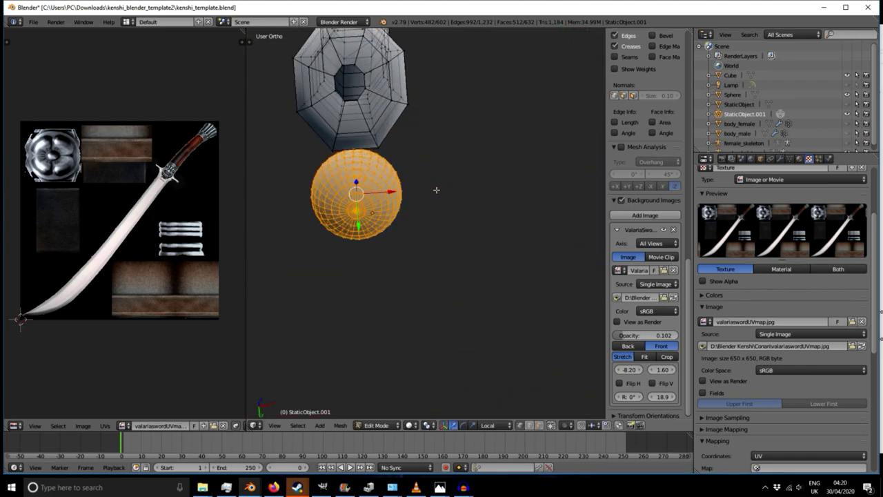
- Centre the sphere across the pommel along X and move it along Z into the pommel's opening
middle_click_drag(392, 271, 394, 245)
middle_click_drag(433, 167, 414, 291)
key("g")
key("x")
key("x")
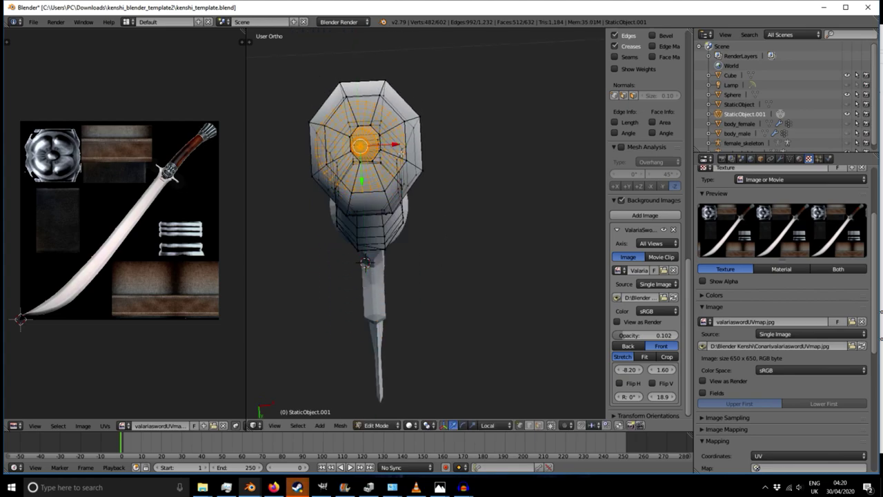
left_click_drag(400, 148, 401, 148)
middle_click_drag(434, 184, 376, 236)
left_click_drag(366, 110, 366, 175)
middle_click_drag(386, 207, 343, 247)
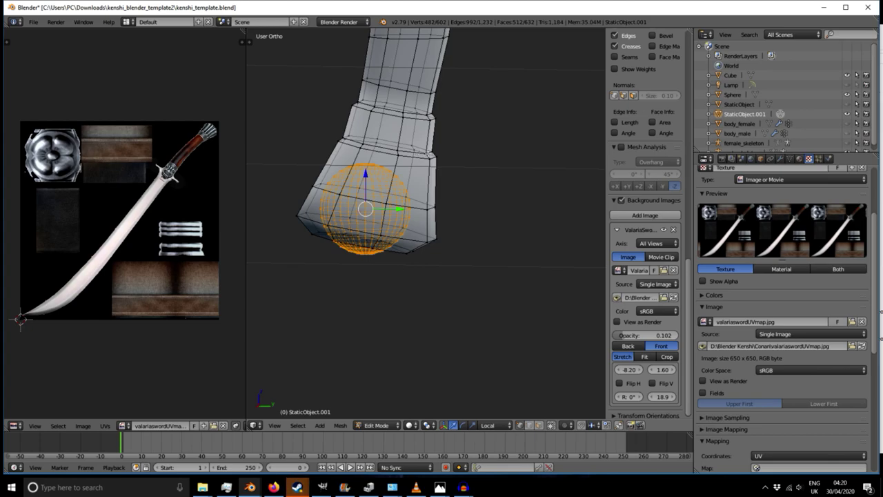
- Rotate the sphere towards the pommel's tilt and raise it slightly along Z
key("r")
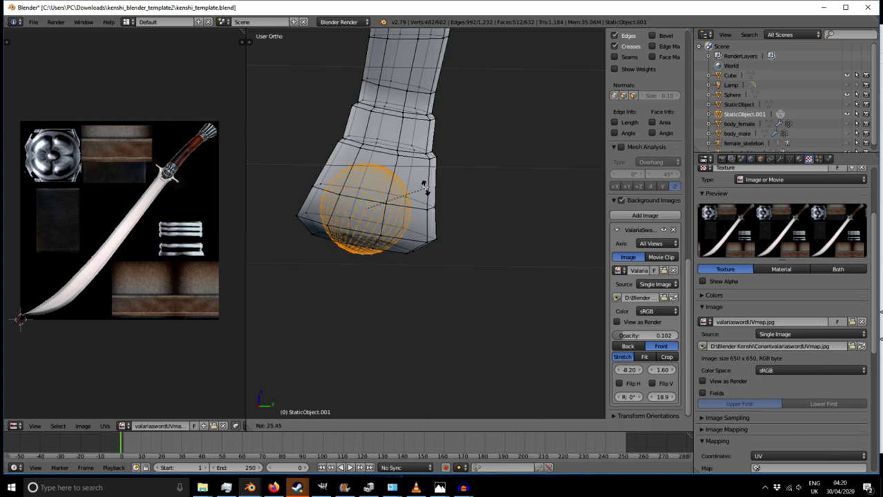
left_click(410, 179)
middle_click_drag(349, 238, 443, 309)
middle_click_drag(366, 183, 367, 160)
left_click_drag(367, 179, 368, 165)
left_click(367, 167)
middle_click_drag(368, 167, 438, 232)
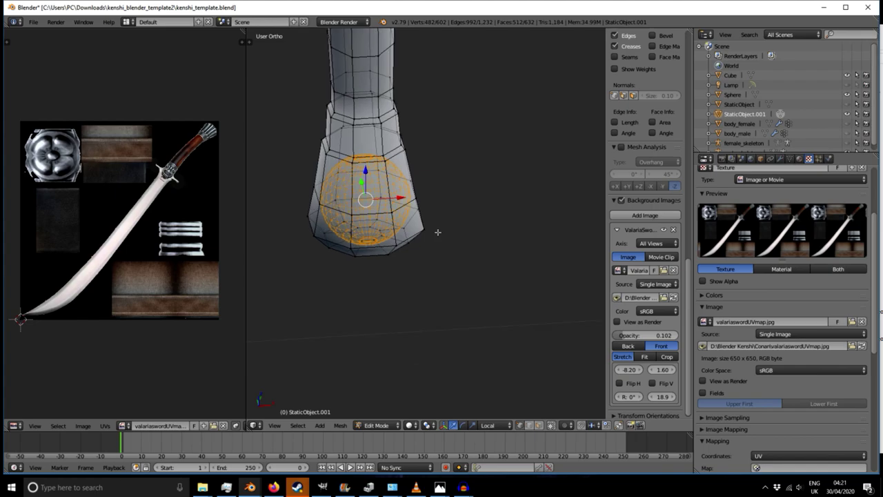
key("r")
left_click(435, 147)
- Shift the sphere along its local Y axis and lower it slightly so it protrudes from the pommel's opening
middle_click_drag(434, 145, 382, 195)
middle_click_drag(366, 233, 282, 244)
key("g")
key("y")
key("y")
left_click(349, 227)
key("g")
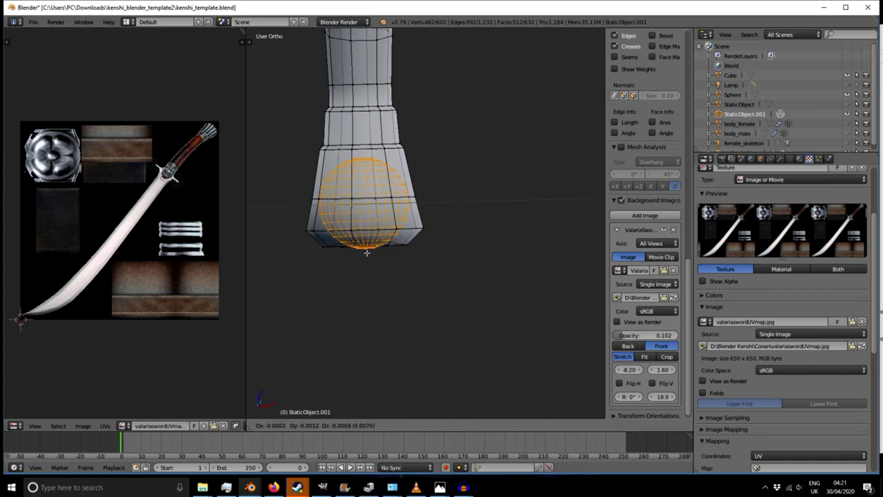
left_click(367, 255)
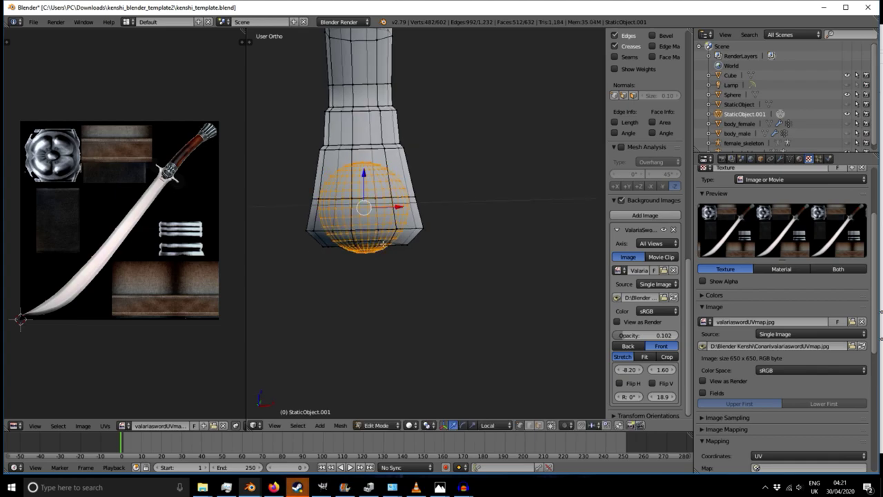
- Rotate the sphere once more and nudge it along its local Y axis to centre it in the opening
key("r")
left_click(432, 151)
middle_click_drag(432, 151, 423, 202)
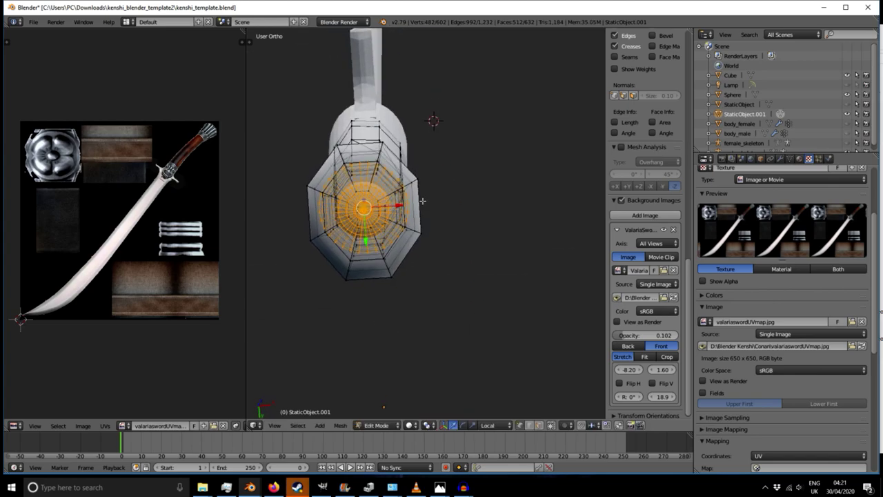
scroll(349, 236, "up", 5)
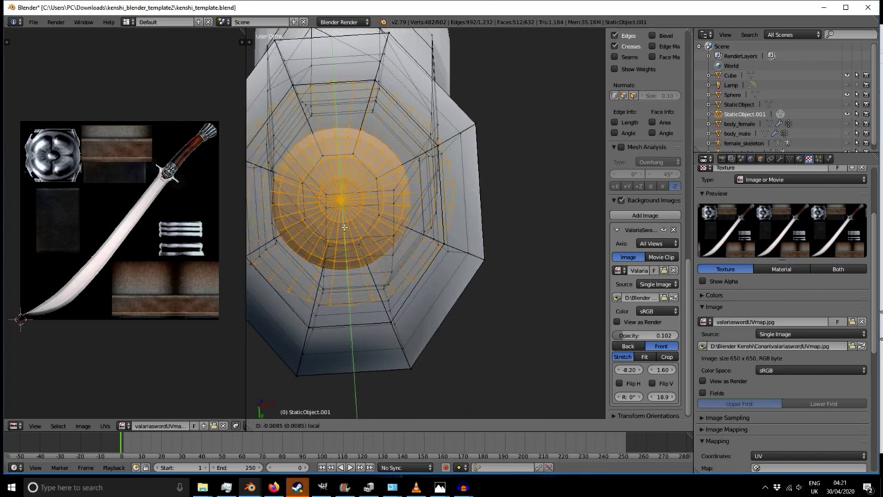
scroll(375, 266, "down", 5)
middle_click_drag(375, 266, 388, 294)
- Select the front and back edges of the pommel's widest ring and scale them slightly closer along Y
right_click(379, 205)
scroll(646, 276, "up", 2)
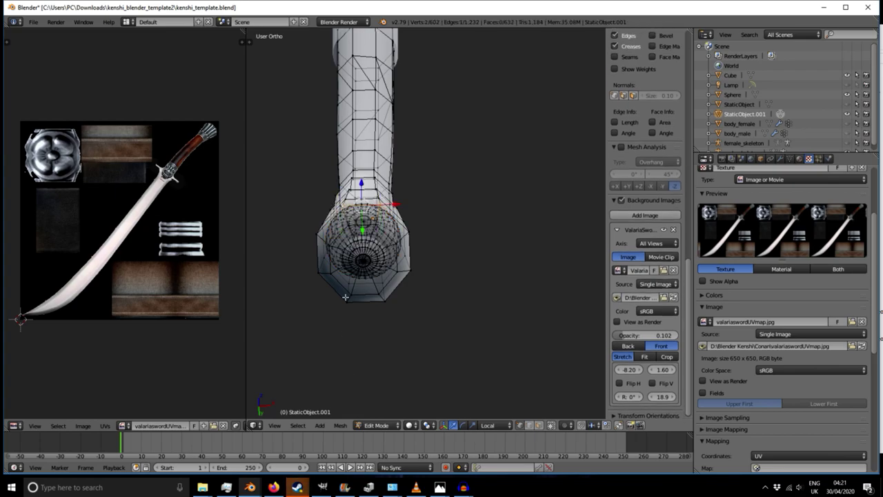
middle_click_drag(377, 325, 372, 305)
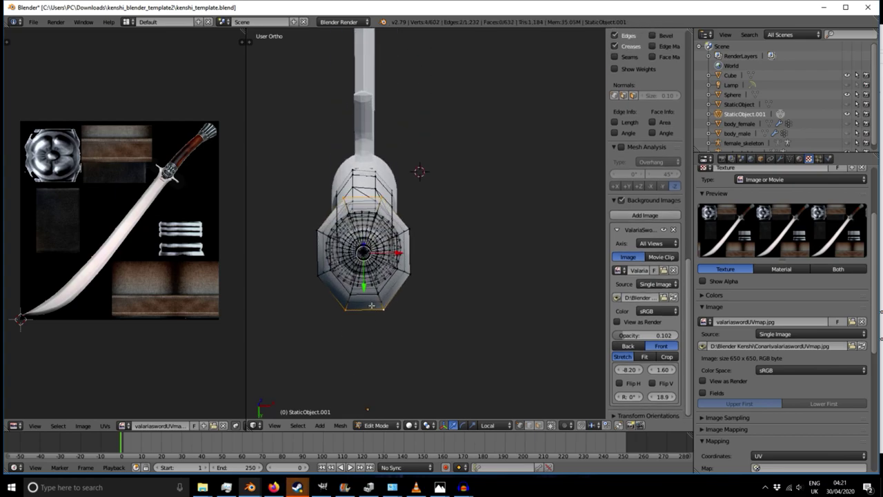
left_click(473, 426)
left_click_drag(364, 286, 366, 284)
middle_click_drag(293, 265, 404, 331)
- Select the front and back edges of the pommel ring just above the widest one
scroll(302, 163, "up", 3)
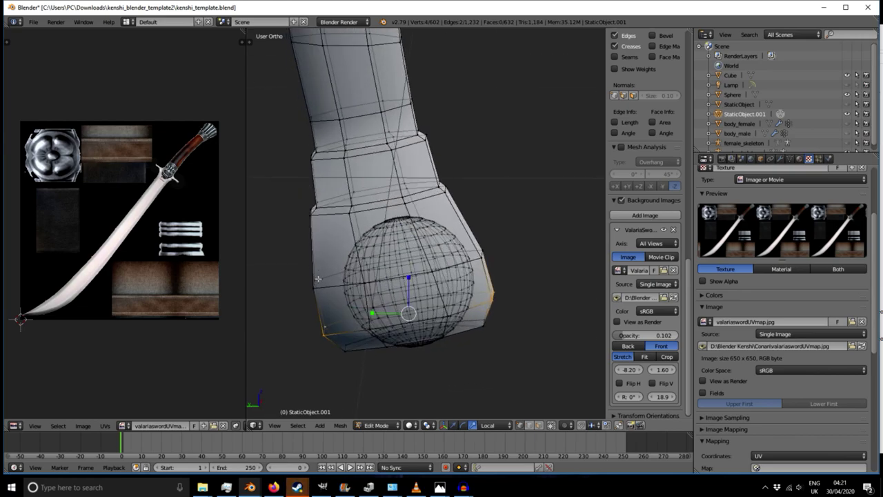
right_click(314, 279)
right_click(314, 287)
right_click(314, 281, "shift")
right_click(481, 259, "shift")
right_click(483, 251, "shift")
middle_click_drag(486, 255, 437, 305)
scroll(407, 279, "down", 6)
scroll(407, 279, "up", 4)
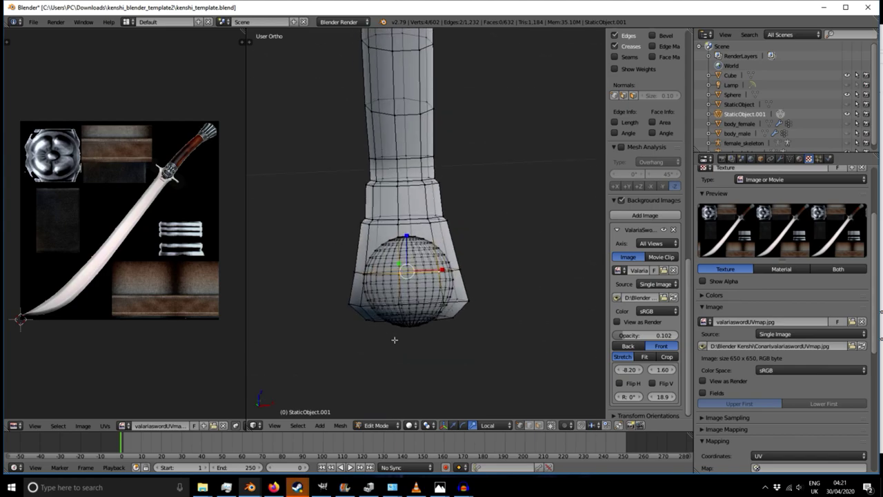
middle_click_drag(500, 348, 350, 330)
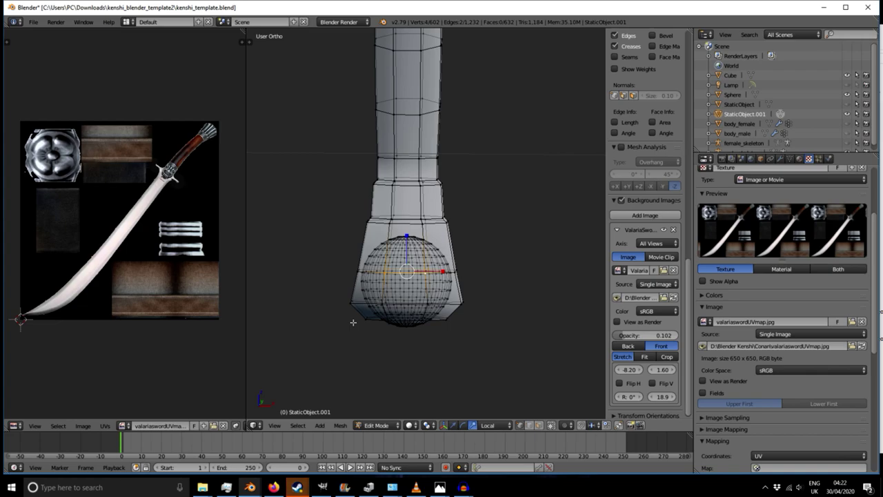
scroll(392, 299, "up", 2)
scroll(388, 353, "down", 1)
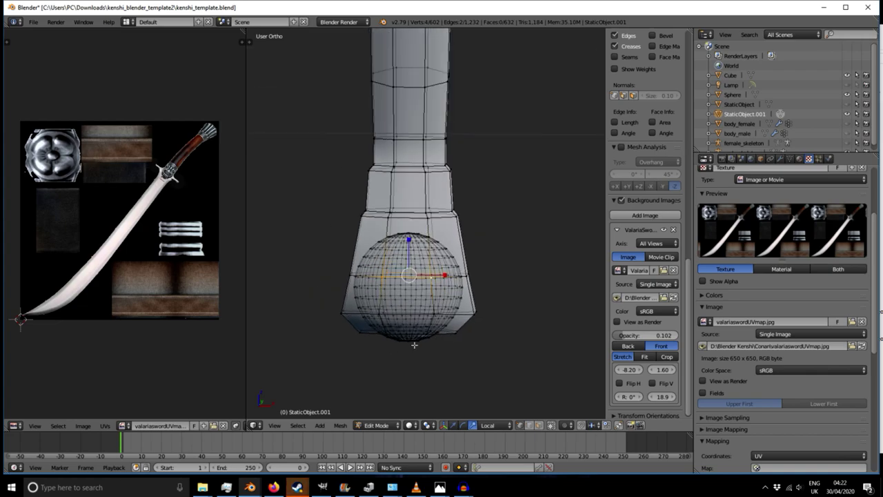
- Select the entire sphere inside the pommel through its linked geometry
left_click(414, 340)
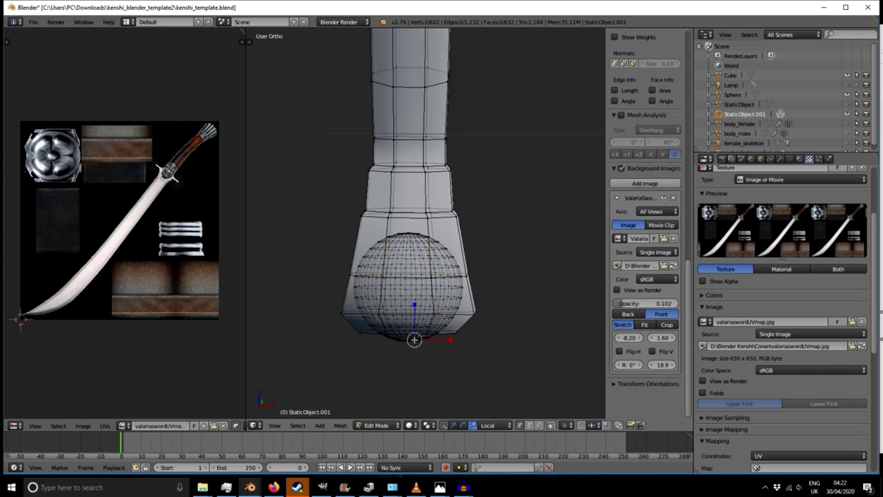
key("l")
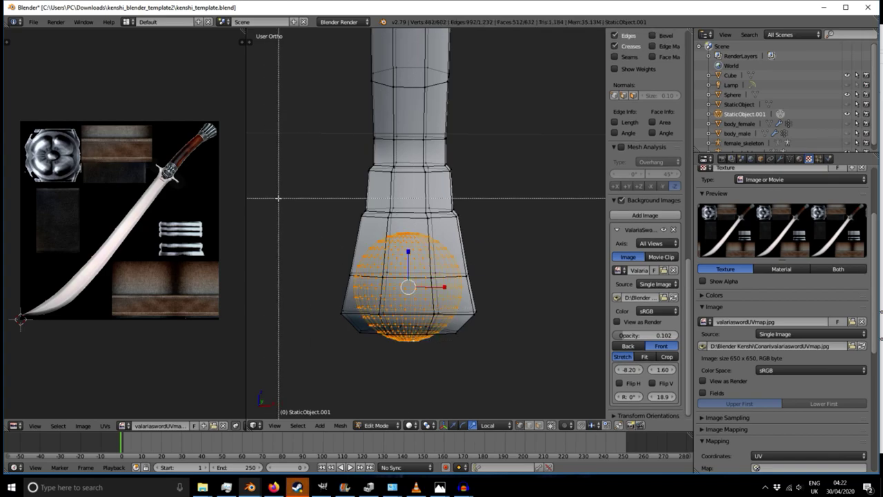
left_click_drag(278, 198, 512, 322)
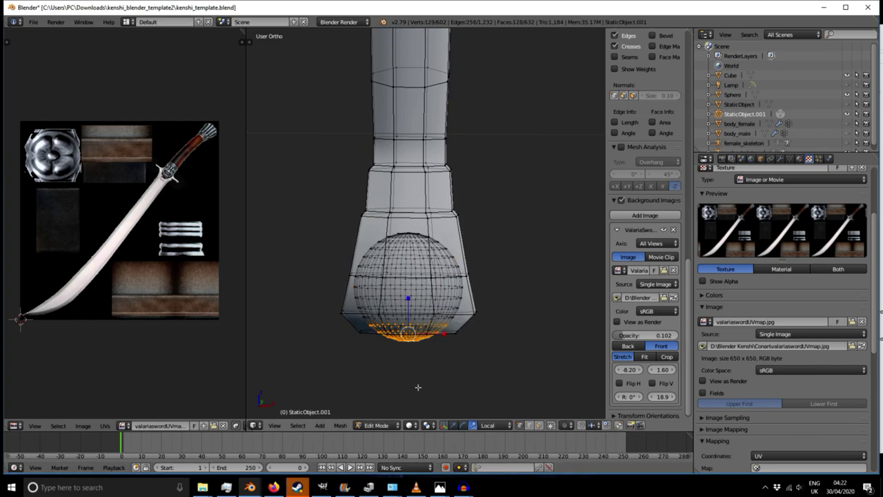
key("ctrl+i")
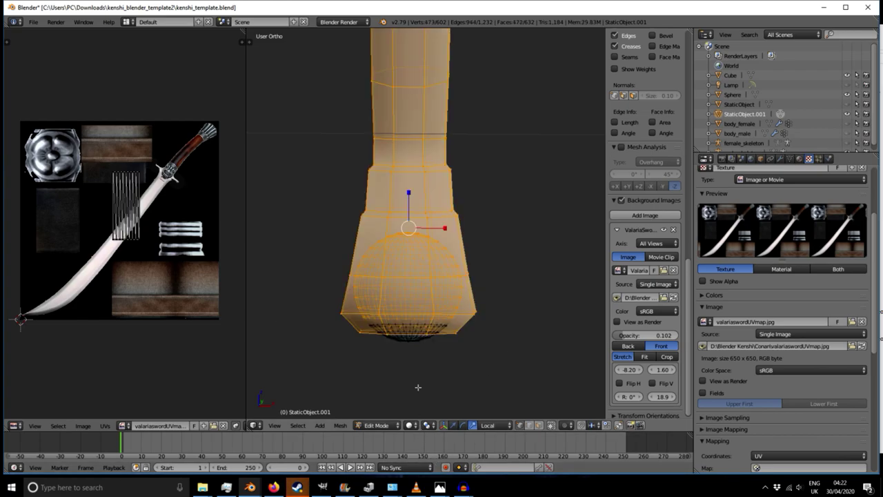
middle_click_drag(437, 388, 435, 315)
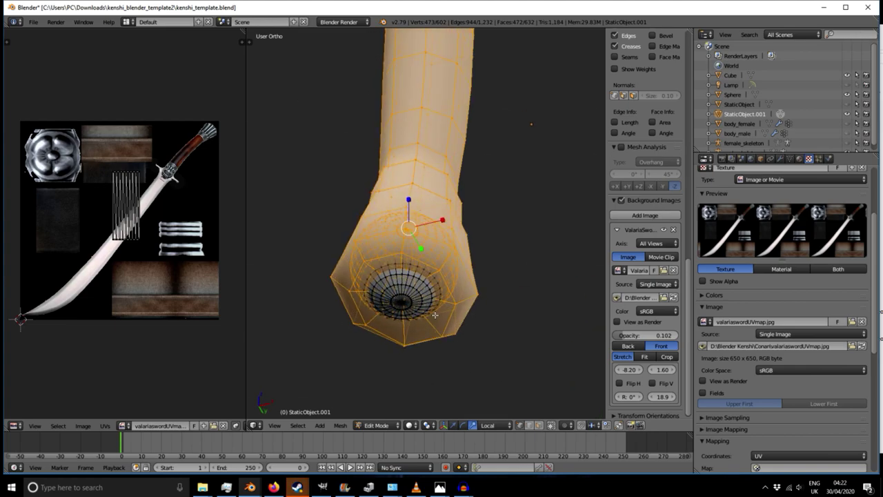
middle_click_drag(374, 352, 442, 311)
middle_click_drag(430, 179, 412, 52)
key("ctrl+i")
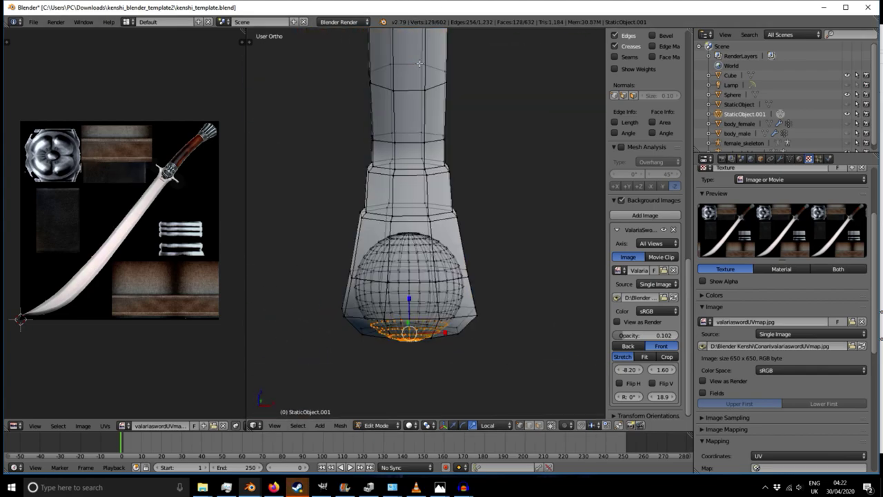
key("ctrl+l")
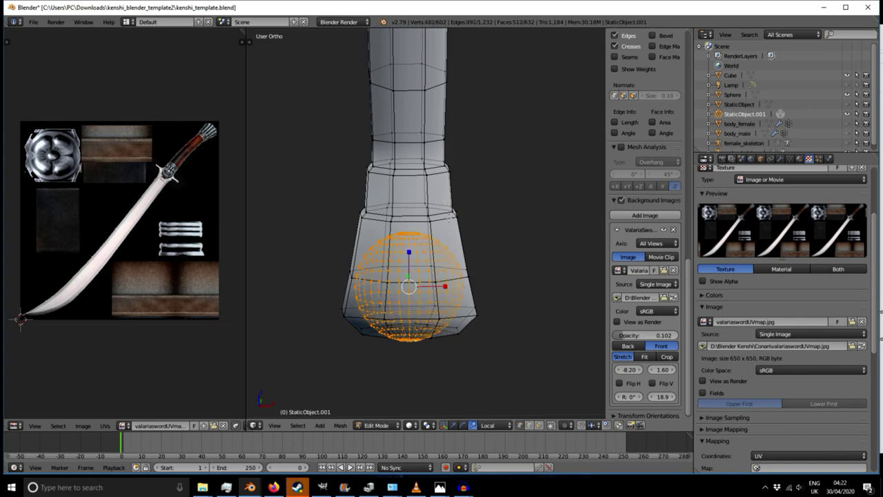
- Delete the vertices of the sphere's upper part inside the pommel, keeping only its lower cap
mouse_move(452, 229)
middle_mouse_down()
mouse_move(445, 221)
mouse_move(452, 219)
middle_mouse_up()
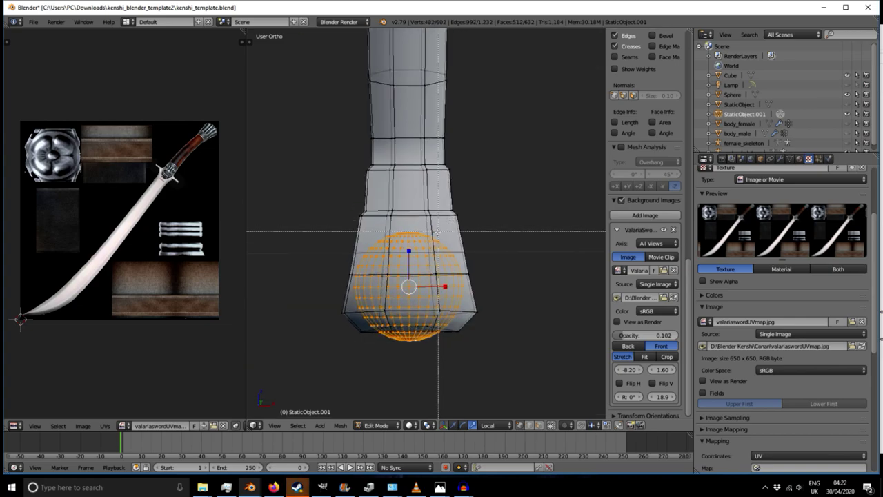
left_click_drag(336, 304, 468, 395)
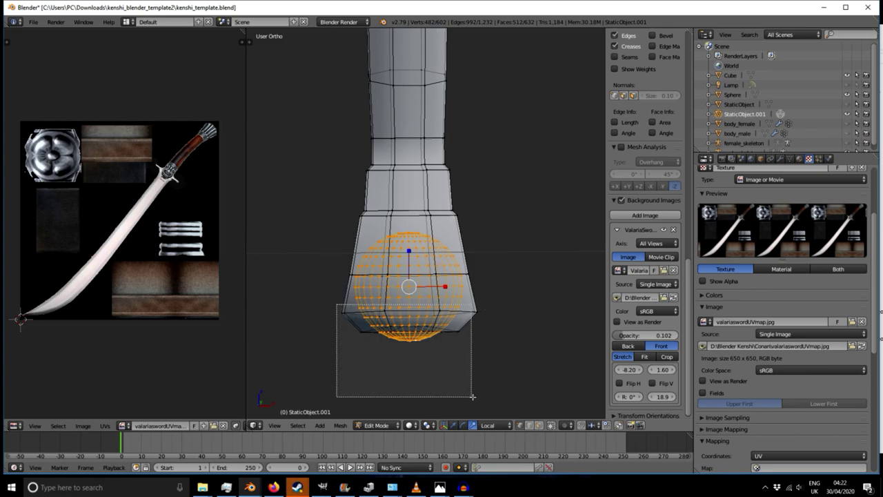
middle_click_drag(468, 396, 467, 395)
key("x")
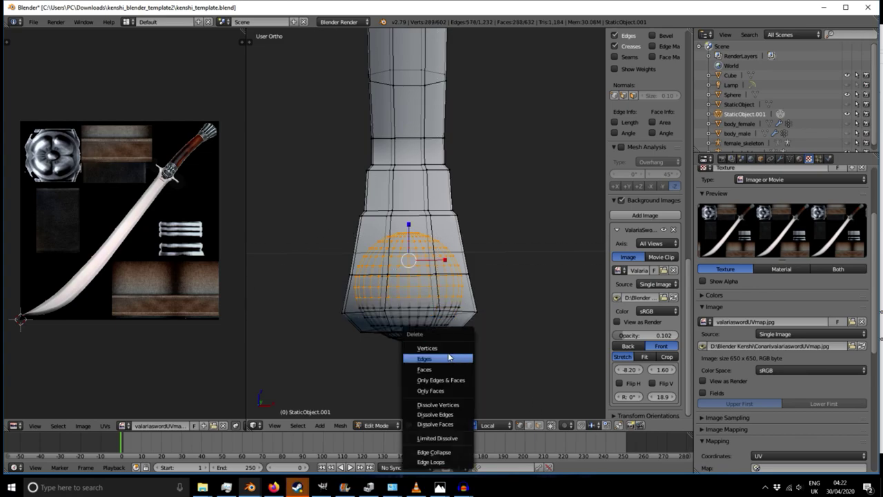
left_click(436, 348)
- Select the whole remaining sphere cap and adjust it slightly along its local Y axis at the pommel's end
middle_click_drag(436, 348, 499, 231)
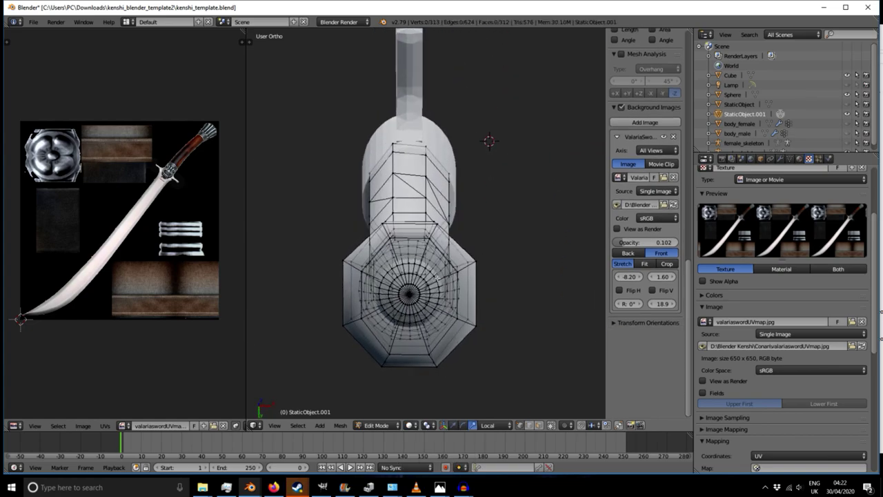
key("l")
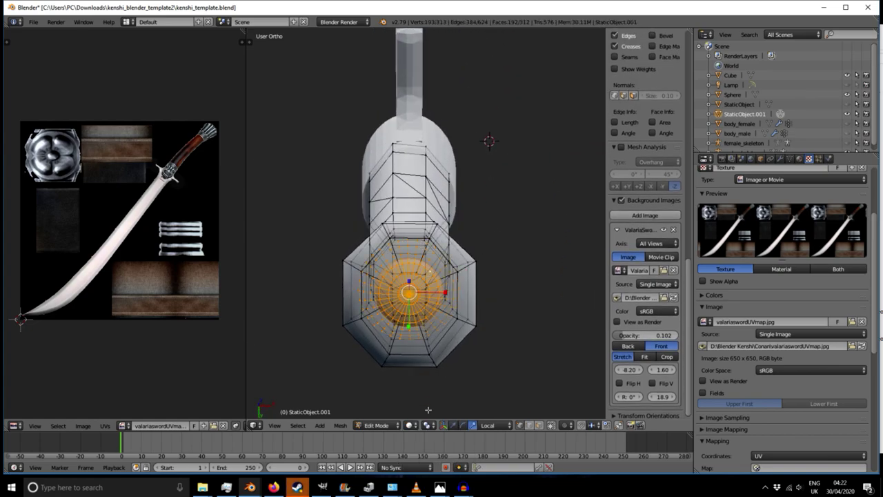
left_click_drag(409, 326, 414, 328)
- Select the horizontal vertex ring above the grip's bend and scale it along local Y to about 0.97
scroll(415, 328, "down", 5)
middle_click_drag(490, 297, 401, 373)
middle_click_drag(484, 166, 375, 274, "shift")
scroll(424, 269, "down", 4)
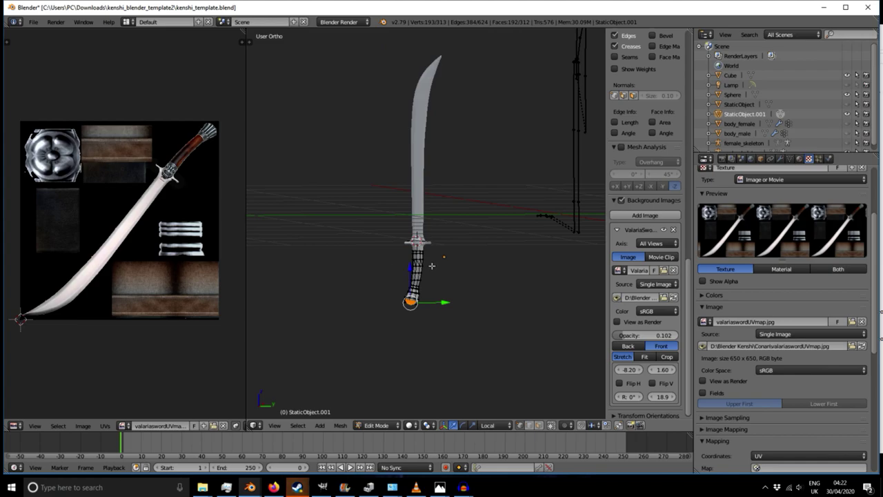
scroll(419, 255, "up", 8)
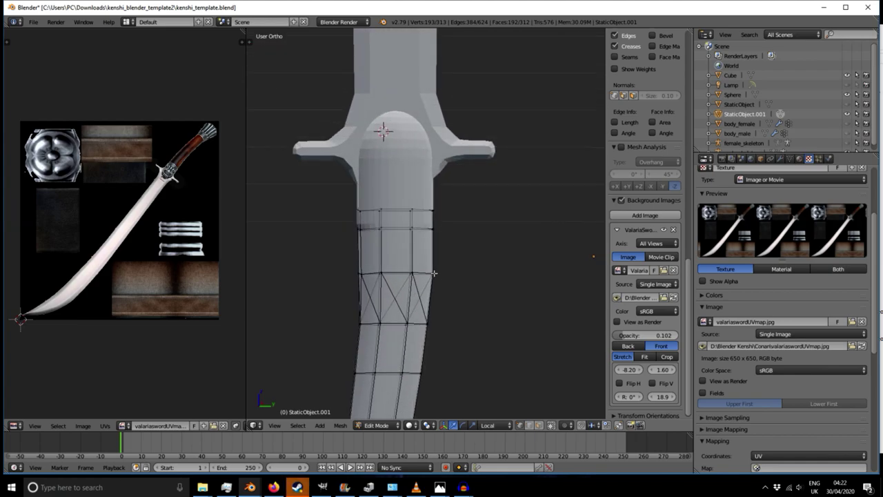
right_click(433, 274)
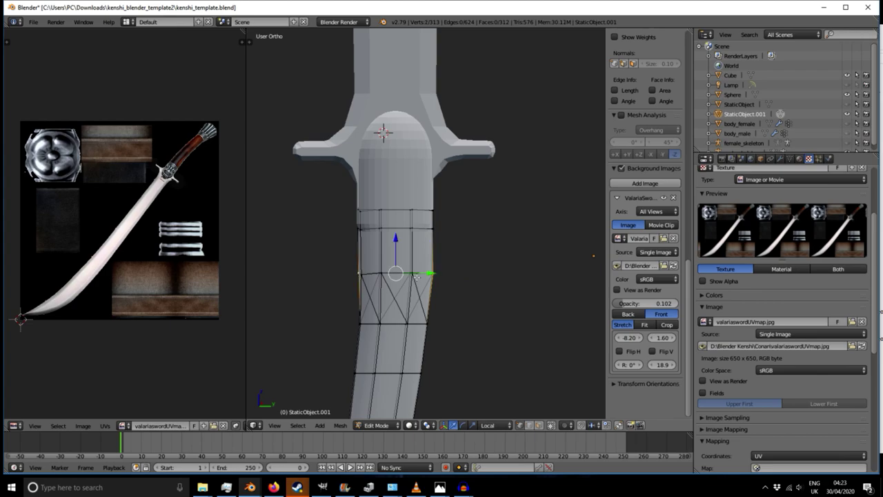
middle_click_drag(444, 292, 452, 302)
key("KP_1")
key("KP_3")
left_click_drag(334, 261, 440, 291)
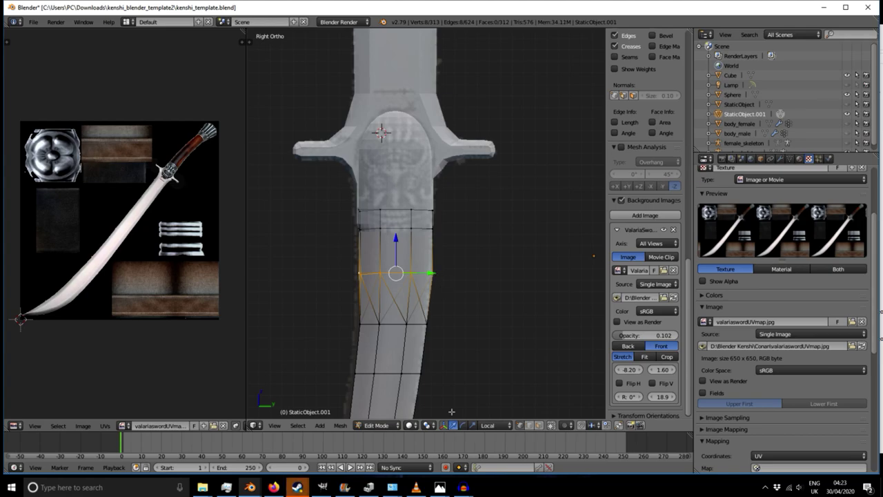
left_click_drag(433, 275, 432, 274)
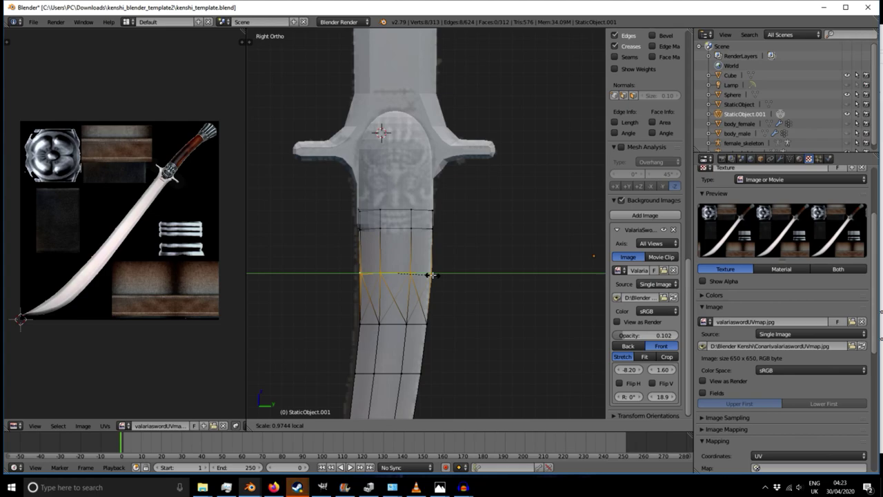
left_click(429, 275)
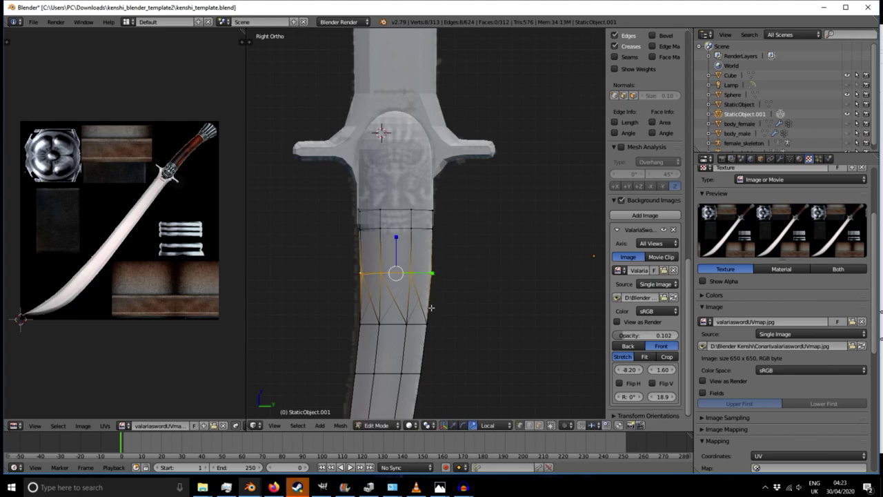
- Nudge the vertices on the grip's -Y edge at the two rings bounding the triangulated band
right_click(368, 323)
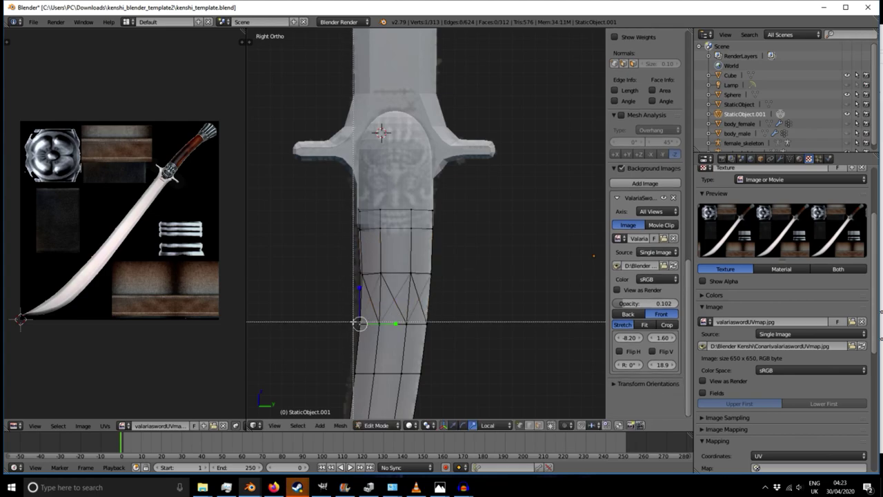
key("g")
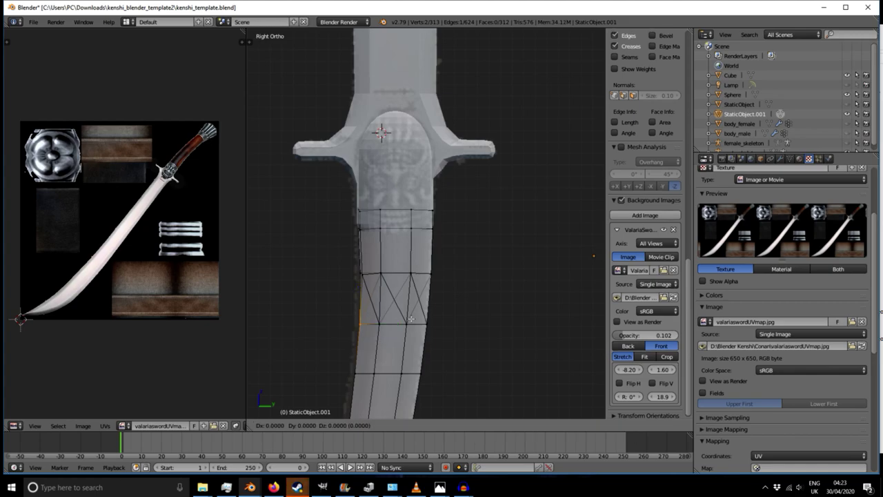
left_click(409, 317)
right_click(366, 275)
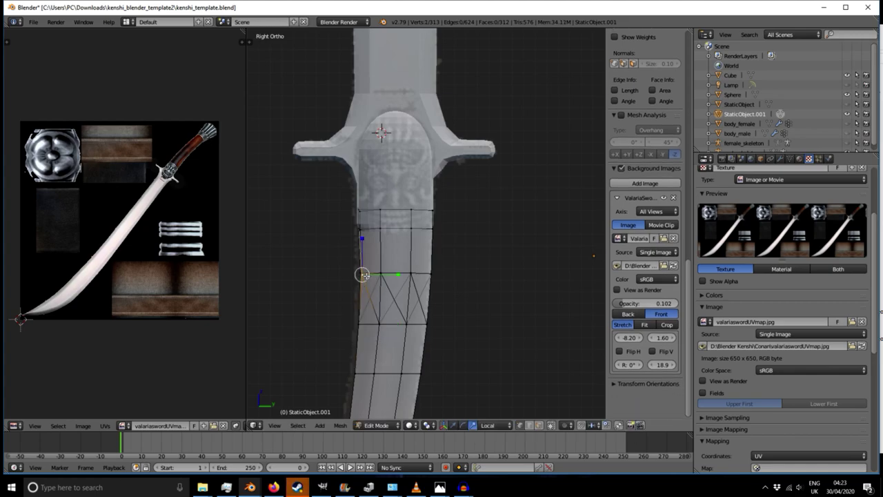
key("g")
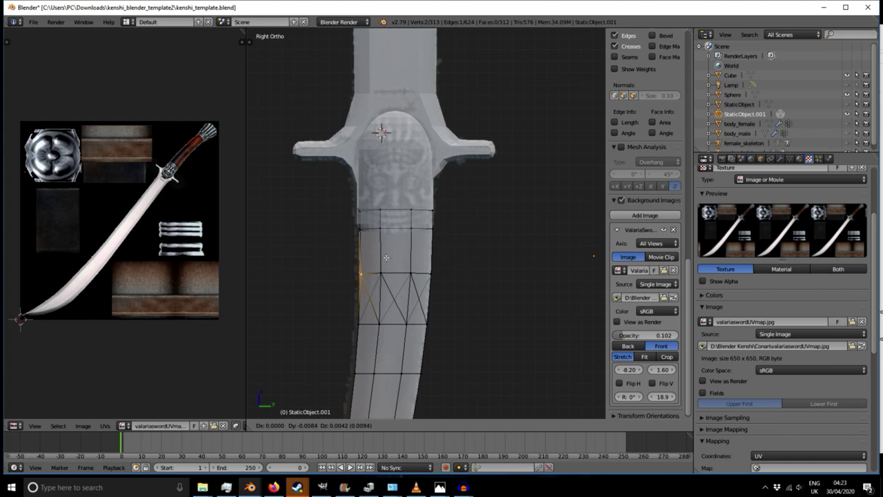
left_click(386, 257)
- Set the background reference image's opacity to 0 in the right orthographic view
scroll(382, 268, "down", 3)
middle_click_drag(382, 267, 383, 158, "shift")
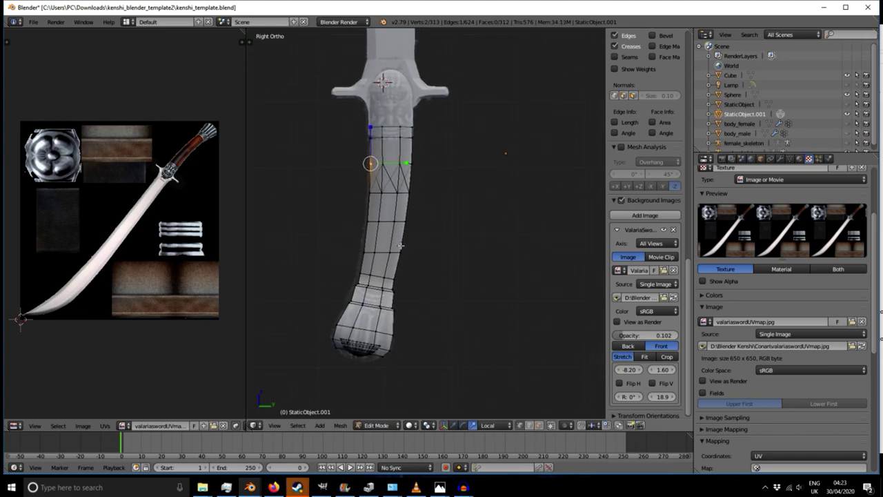
scroll(365, 311, "up", 3)
middle_click_drag(362, 326, 373, 330)
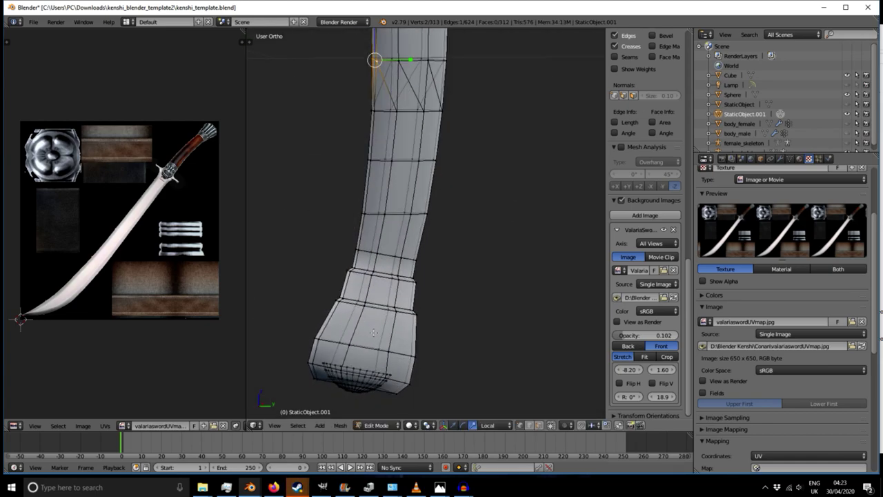
key("KP_1")
key("KP_3")
mouse_move(629, 335)
left_mouse_down()
mouse_move(693, 334)
mouse_move(621, 335)
left_mouse_up()
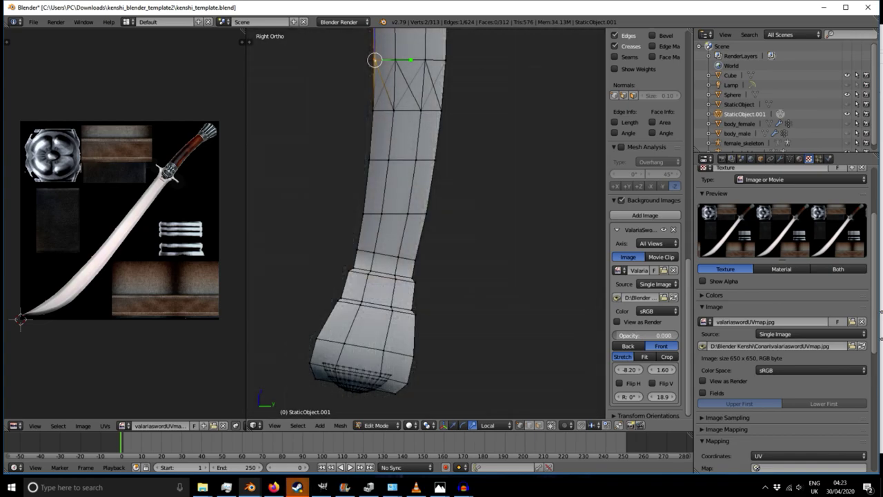
- Examine the sword's overall shape from the side and other angles, from pommel to blade tip
scroll(577, 309, "down", 2)
middle_click_drag(504, 335, 467, 252, "shift")
middle_click_drag(443, 320, 469, 313)
mouse_move(469, 313)
middle_mouse_down()
mouse_move(458, 282)
mouse_move(469, 299)
middle_mouse_up()
key("KP_1")
key("KP_3")
scroll(470, 298, "down", 4)
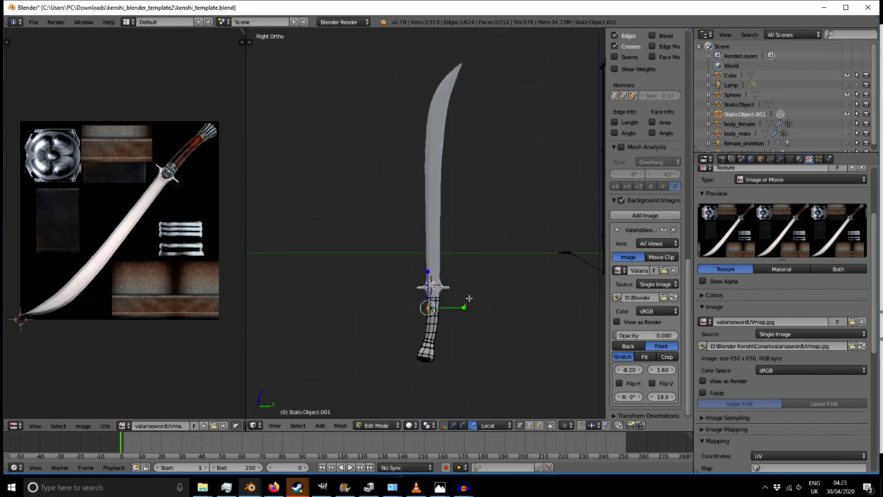
middle_click_drag(470, 299, 415, 302)
key("KP_1")
key("KP_3")
scroll(415, 301, "up", 5)
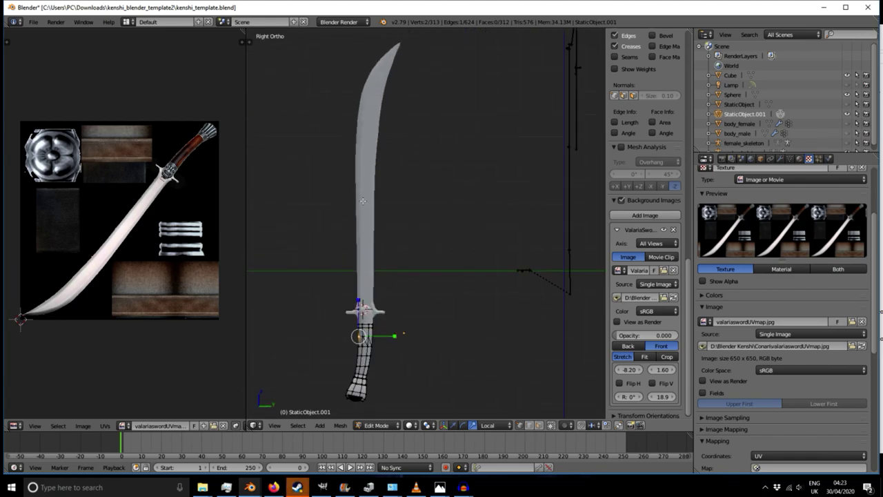
- Switch mesh editing from the handle to the blade object, focusing on the end of its tip
middle_click_drag(335, 306, 331, 337)
scroll(315, 310, "up", 4)
scroll(414, 263, "up", 4)
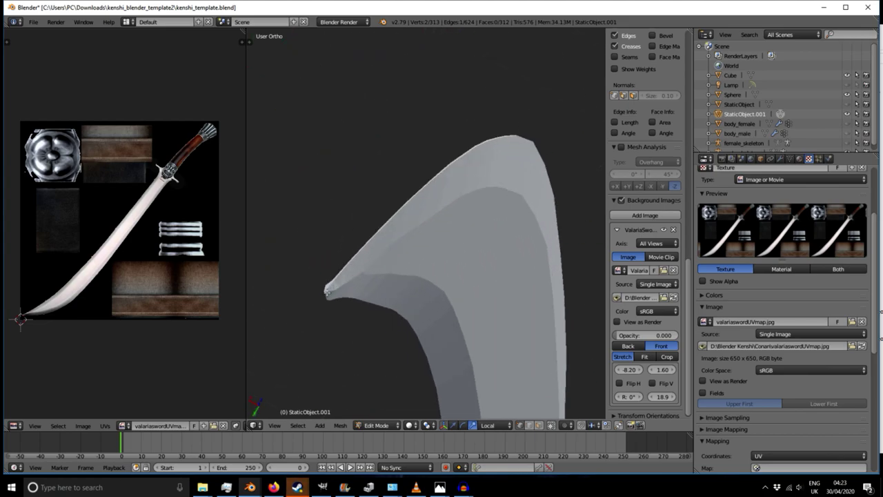
key("Tab")
right_click(329, 292)
key("Tab")
middle_click_drag(319, 309, 332, 281)
- Select the opposite pair of side vertices near the blade tip and scale them along local X to about 0.62
right_click(372, 256)
right_click(409, 256, "shift")
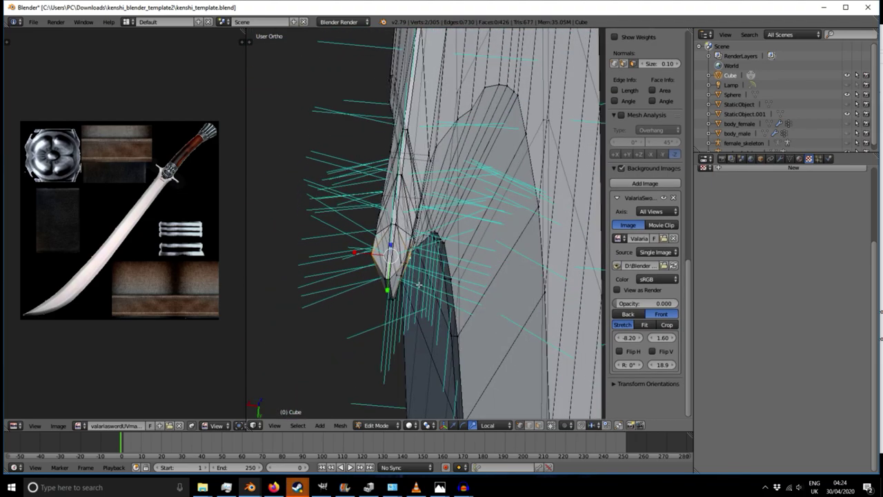
middle_click_drag(375, 256, 393, 244)
right_click(355, 248)
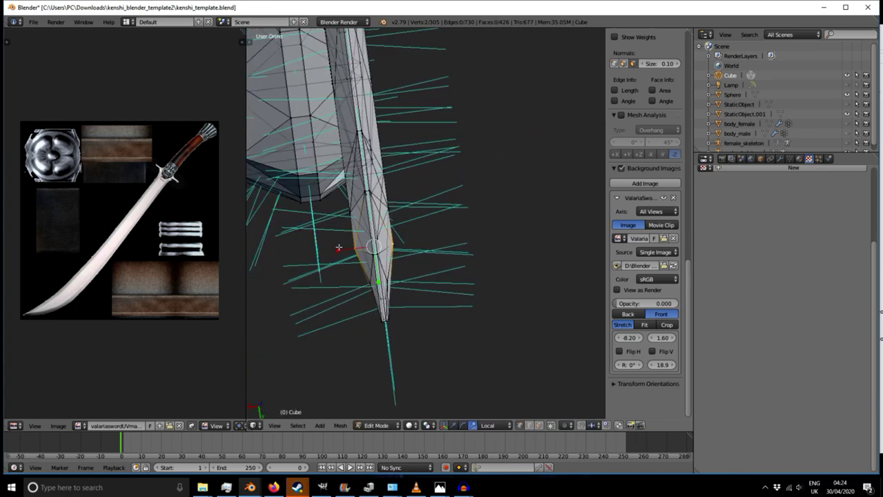
key("s")
key("x")
key("x")
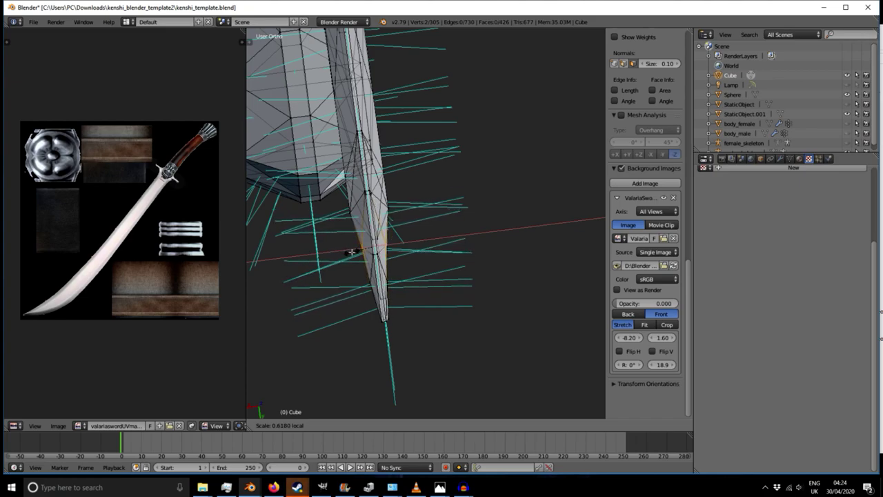
left_click(351, 252)
- Narrow the next two side vertex pairs further from the tip along local X, scaling the last to about 0.95
key("s")
key("x")
key("x")
left_click(340, 215)
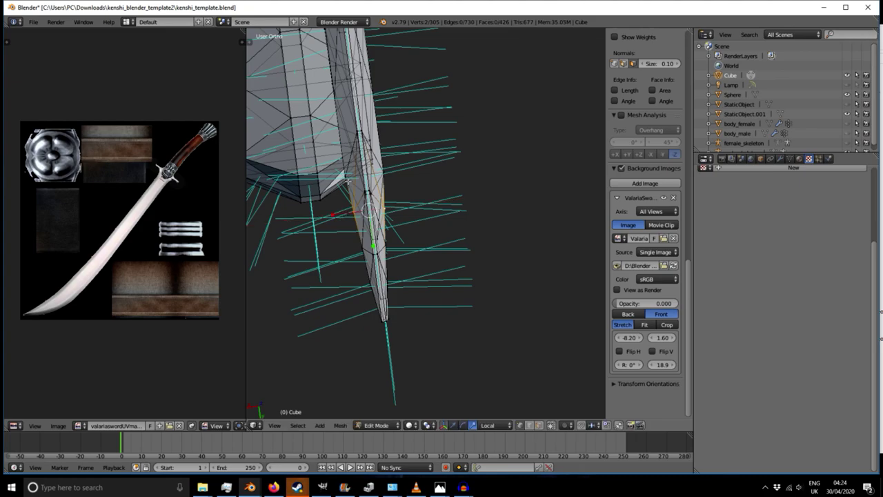
key("s")
key("x")
key("x")
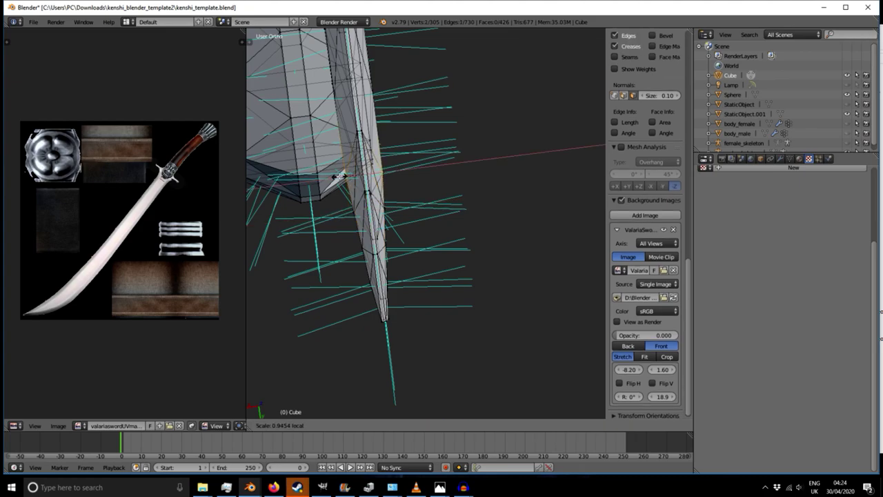
left_click(339, 176)
- Select the two end vertices of the blade tip and move them outward by about 0.02 to extend the point
middle_click_drag(339, 176, 391, 219)
scroll(355, 266, "down", 3)
scroll(375, 244, "up", 6)
right_click(368, 142)
right_click(370, 140, "shift")
right_click(370, 140, "shift")
middle_click_drag(374, 168, 386, 134)
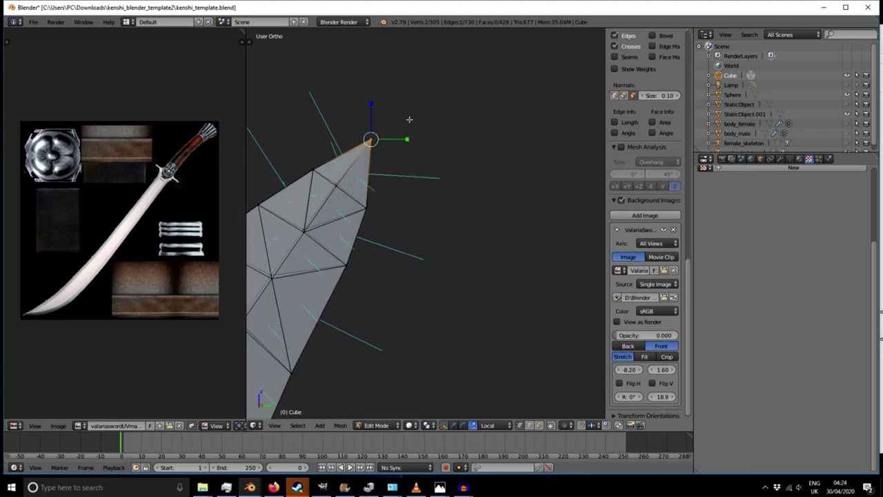
key("g")
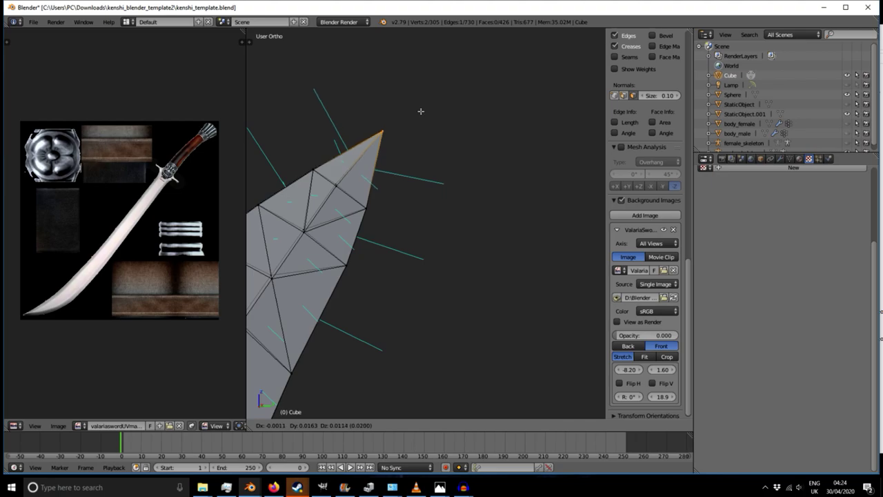
left_click(421, 112)
- Inspect the extended tip from the front, then undo its move and the last vertex selection
middle_click_drag(421, 211, 368, 231)
key("KP_1")
key("KP_3")
key("KP_1")
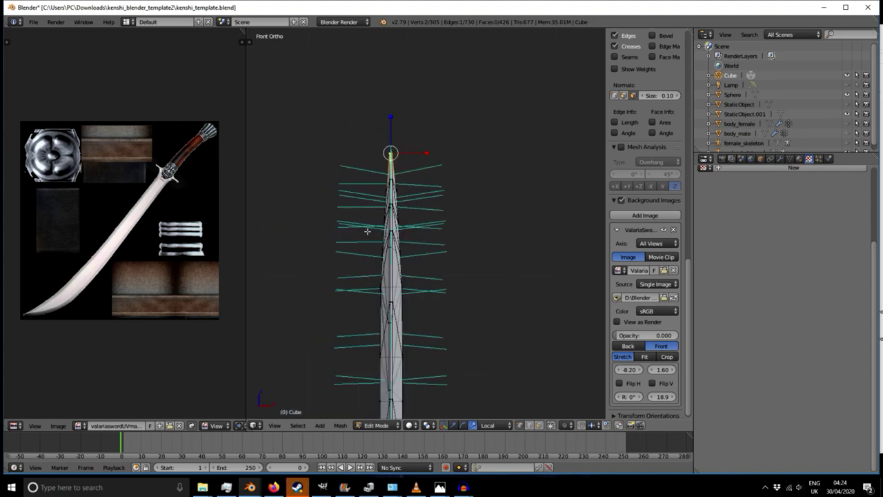
scroll(383, 194, "up", 5)
key("ctrl+z")
key("ctrl+z")
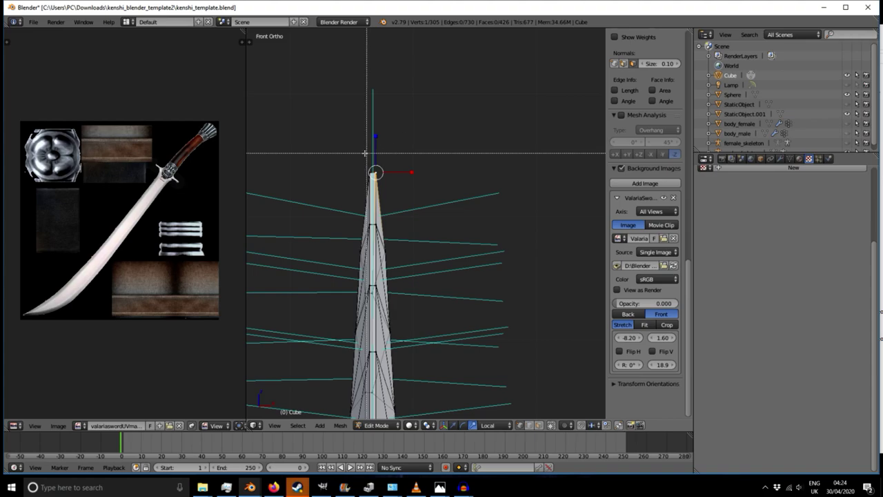
- Select the opposing vertex pair at the blade tip and narrow it along local X
left_click_drag(377, 179, 409, 172)
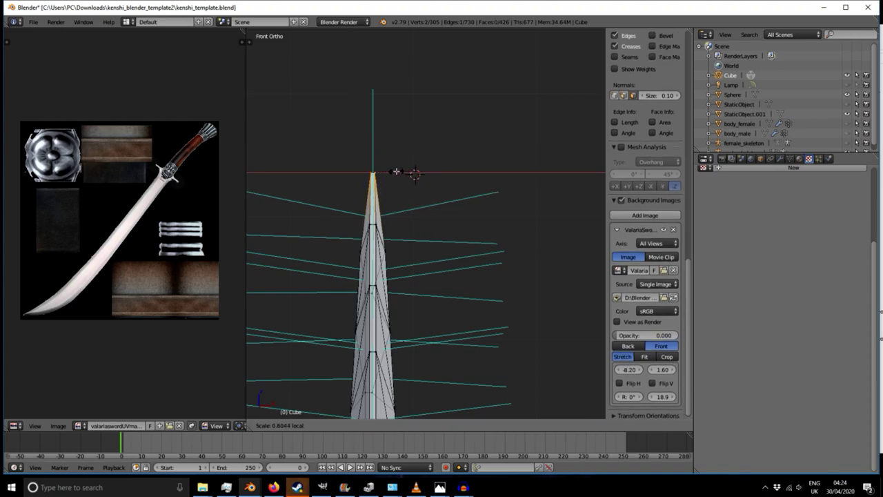
left_click(388, 170)
- Select the two nearly coincident vertices on the blade edge just below the tip and merge them into one
middle_click_drag(501, 195, 309, 264)
mouse_move(430, 186)
middle_mouse_down()
mouse_move(441, 172)
mouse_move(434, 181)
middle_mouse_up()
scroll(420, 142, "up", 11)
right_click(422, 127)
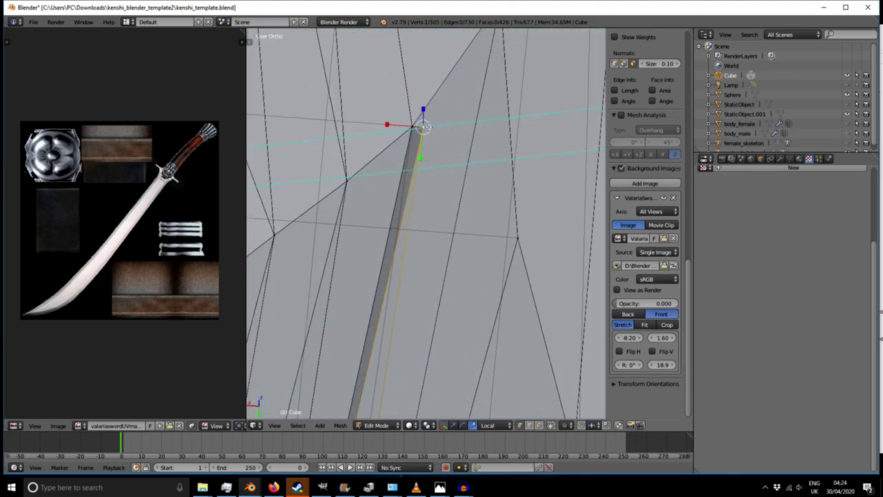
scroll(422, 127, "down", 7)
scroll(441, 145, "up", 3)
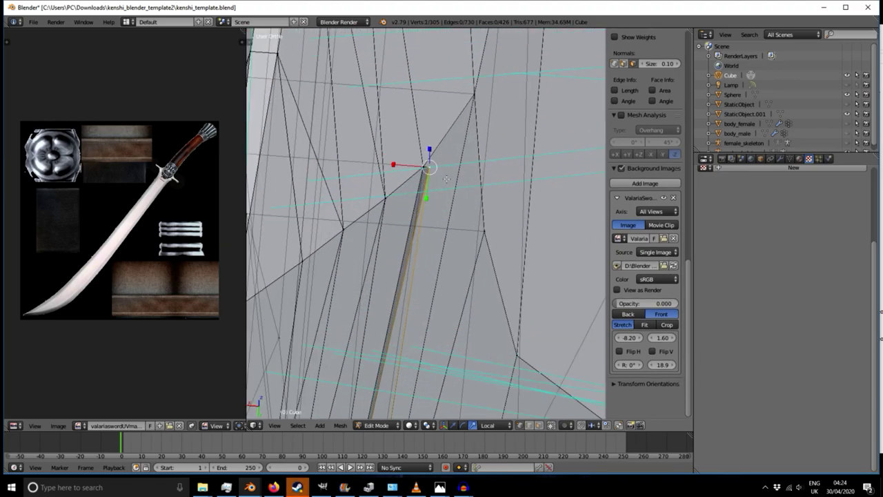
left_click_drag(394, 164, 392, 165)
scroll(391, 188, "down", 3)
right_click(409, 175, "shift")
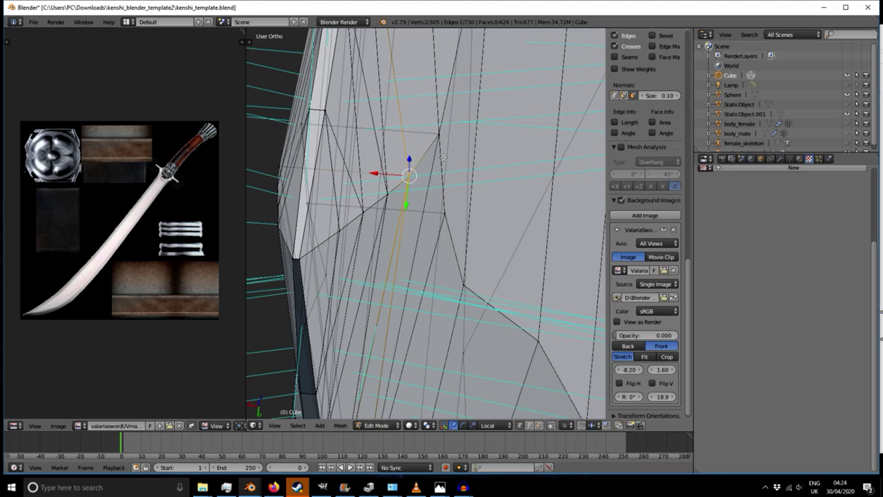
key("alt+m")
left_click(432, 159)
- Select the two end vertices of the blade tip and move them slightly outward along local Y in the left view
middle_click_drag(432, 161, 349, 266)
scroll(348, 266, "down", 14)
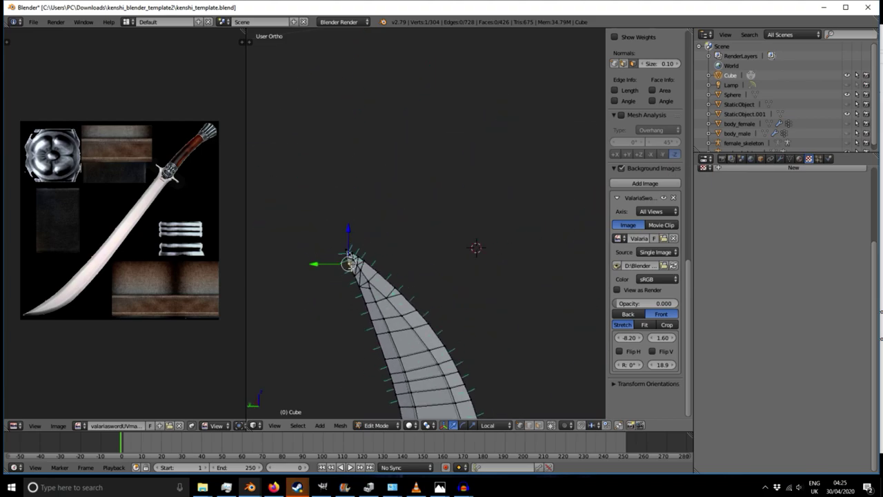
scroll(348, 266, "up", 7)
scroll(346, 264, "up", 3)
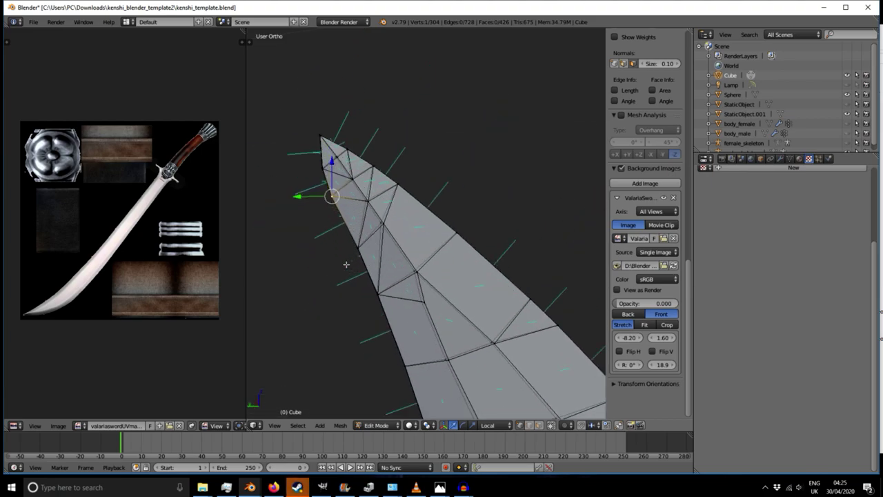
middle_click_drag(350, 267, 350, 216)
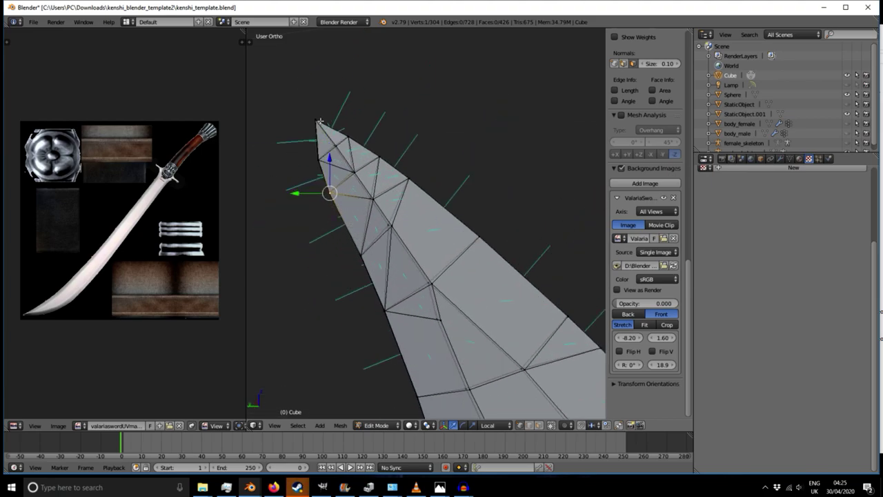
middle_click_drag(418, 151, 397, 149)
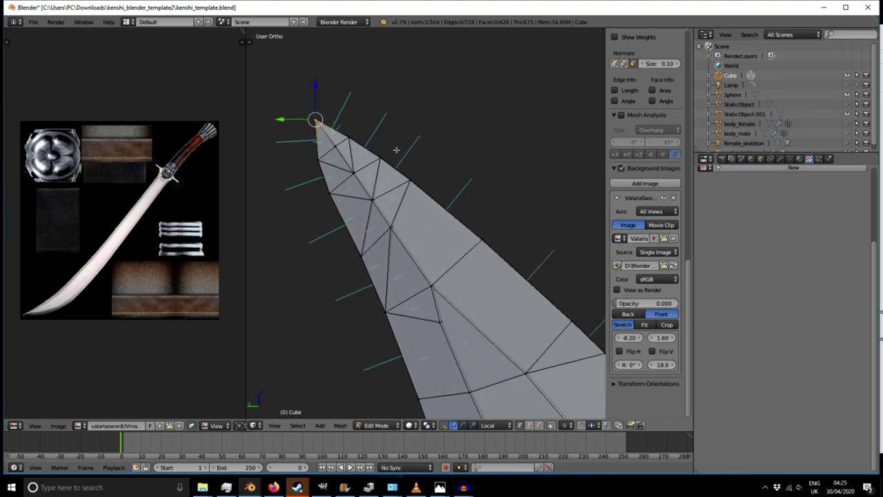
key("KP_1")
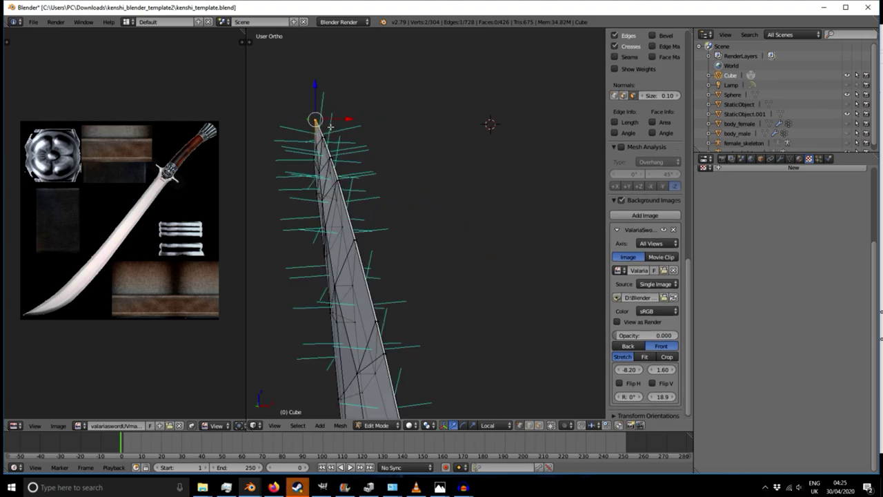
key("KP_3")
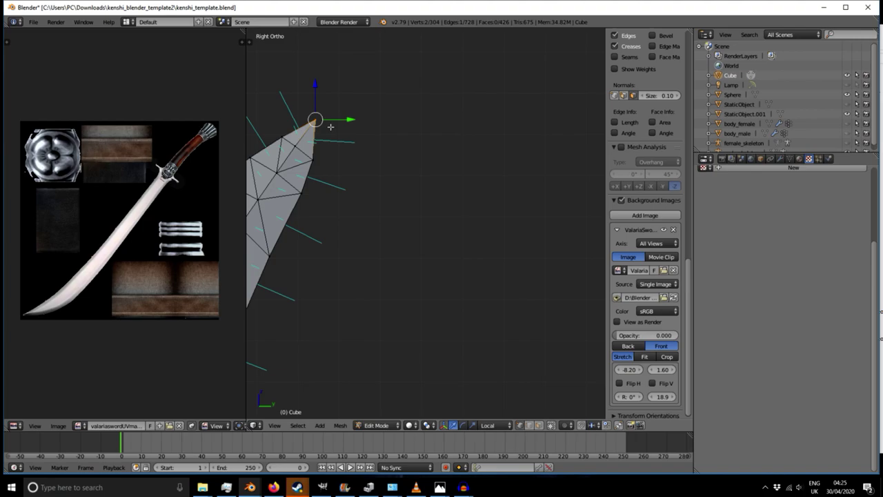
key("ctrl+KP_3")
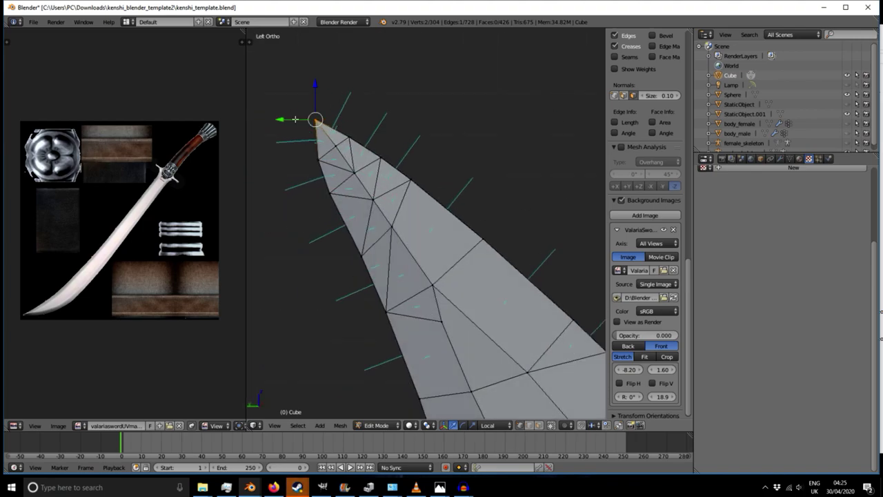
left_click_drag(295, 120, 290, 120)
- Lower the tip's two end vertices slightly along local Z
scroll(349, 297, "down", 6)
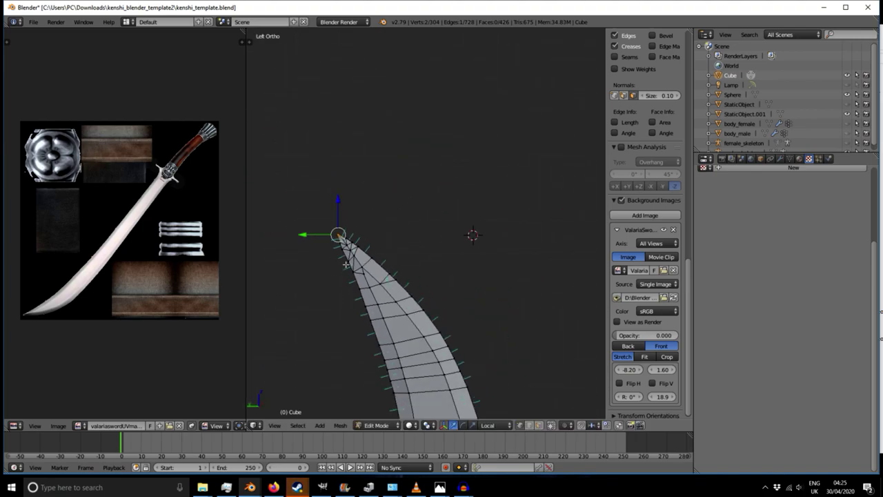
scroll(336, 216, "up", 3)
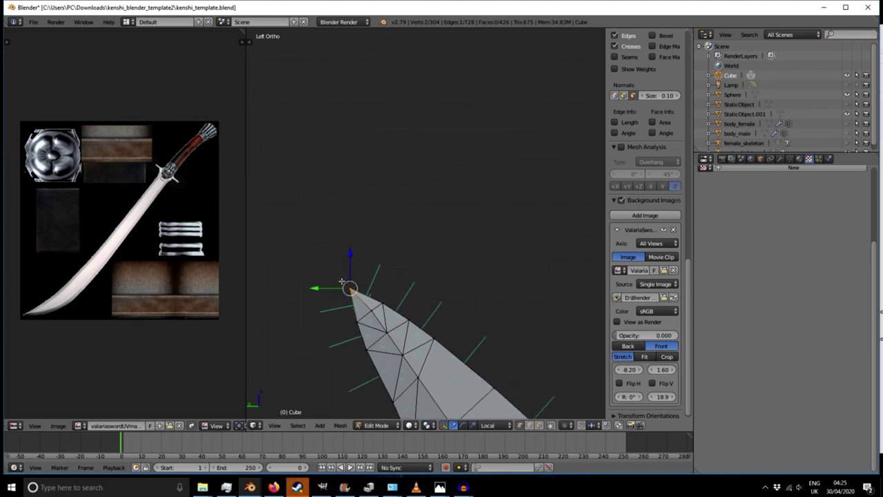
left_click_drag(349, 256, 348, 263)
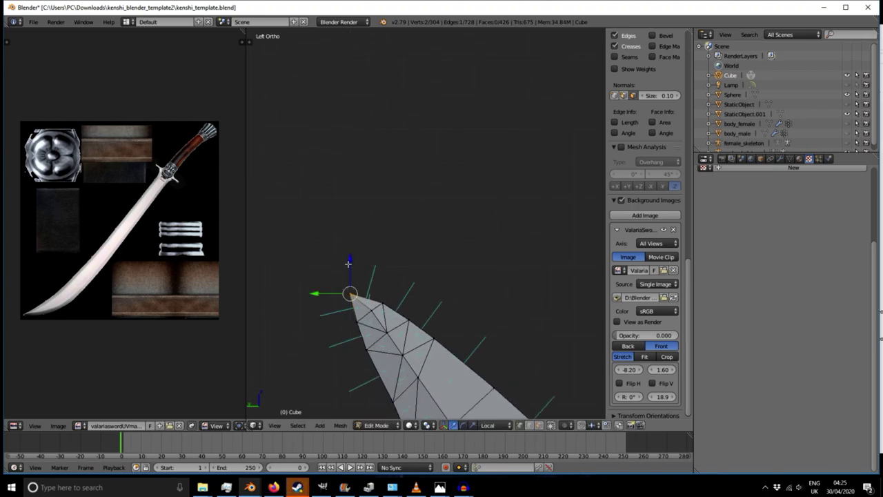
- Examine the blade tip's outline and edge vertices from the left side at several distances
right_click(361, 323)
scroll(360, 323, "down", 3)
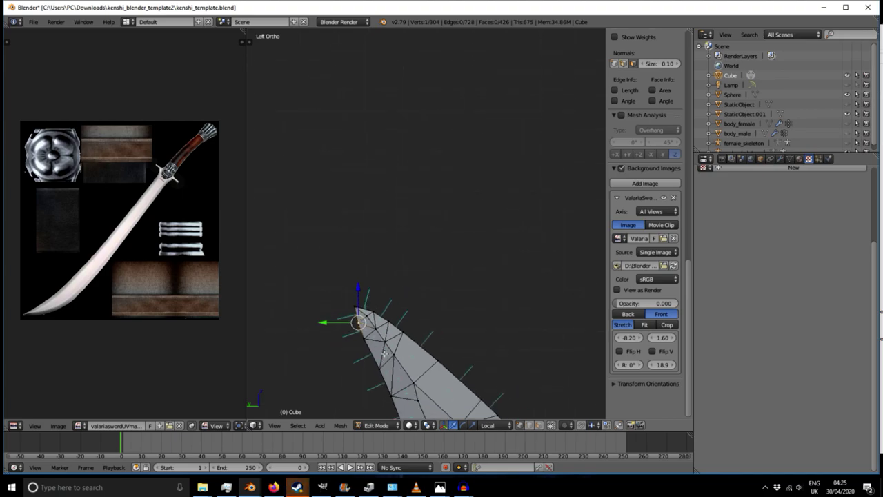
middle_click_drag(386, 355, 349, 134, "shift")
scroll(335, 203, "down", 8)
scroll(336, 204, "up", 5)
scroll(342, 193, "up", 2)
scroll(342, 193, "down", 5)
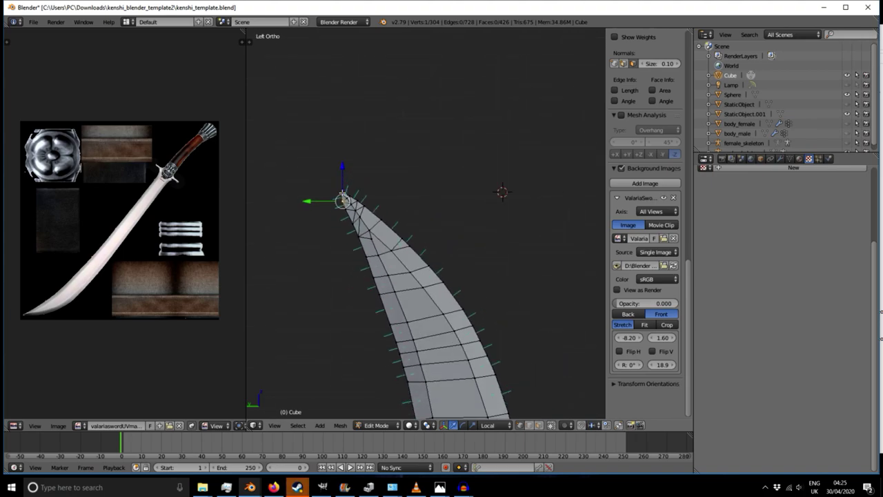
scroll(342, 194, "down", 6)
scroll(354, 219, "up", 5)
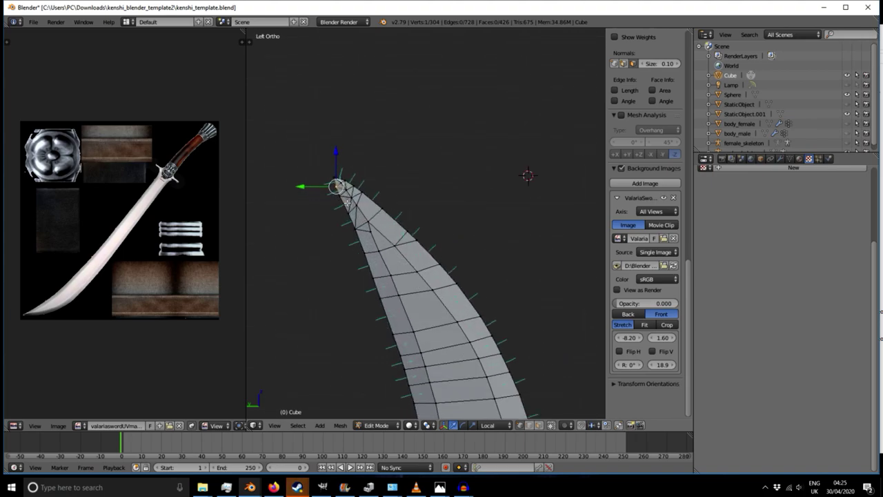
- Undo the last change, reselect the tip's two end vertices and move them down along local Z
left_click_drag(310, 158, 334, 167)
key("ctrl+z")
key("b")
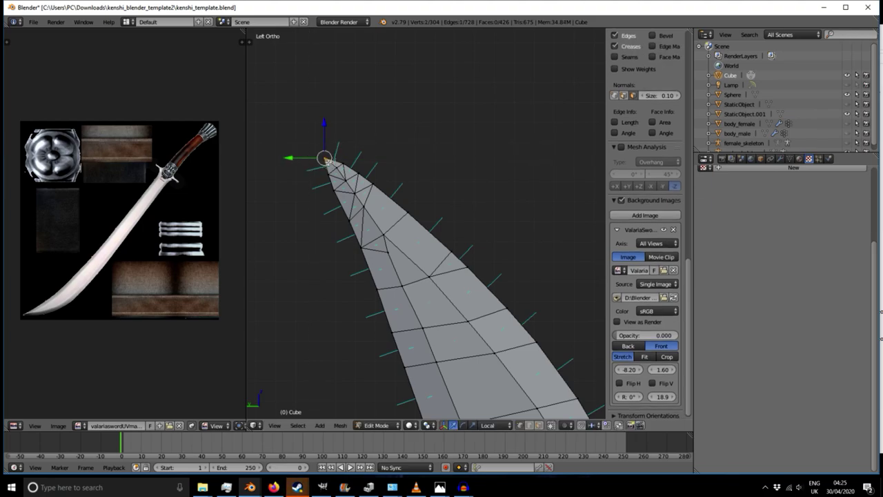
scroll(314, 153, "up", 2)
key("g")
key("z")
key("z")
left_click_drag(330, 135, 307, 164)
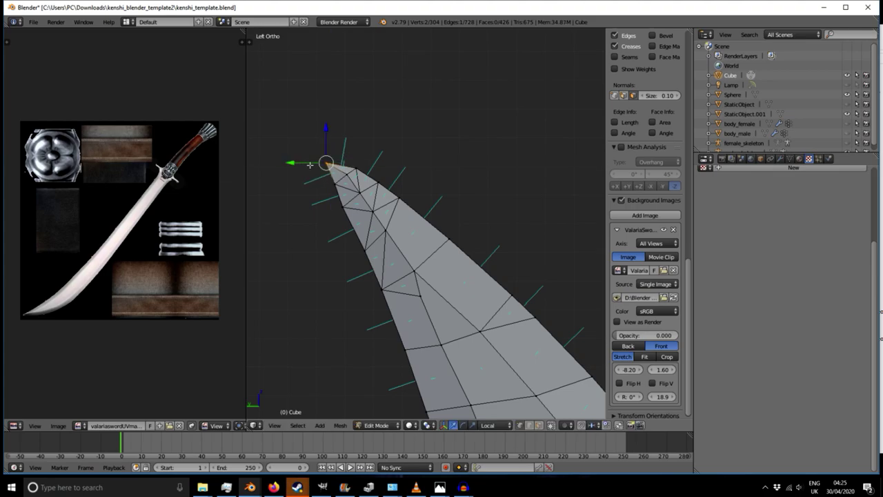
- Move the tip's two end vertices along local Y by about 0.008
scroll(358, 177, "down", 1)
key("g")
key("y")
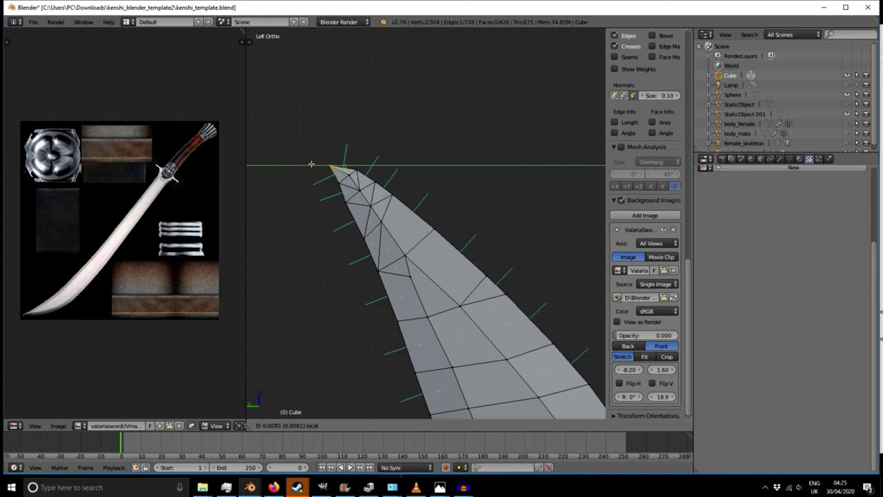
left_click_drag(313, 163, 313, 164)
- Select the vertex on the concave edge just below the tip and shift it slightly inward along local Y
scroll(354, 211, "up", 3)
right_click(344, 198)
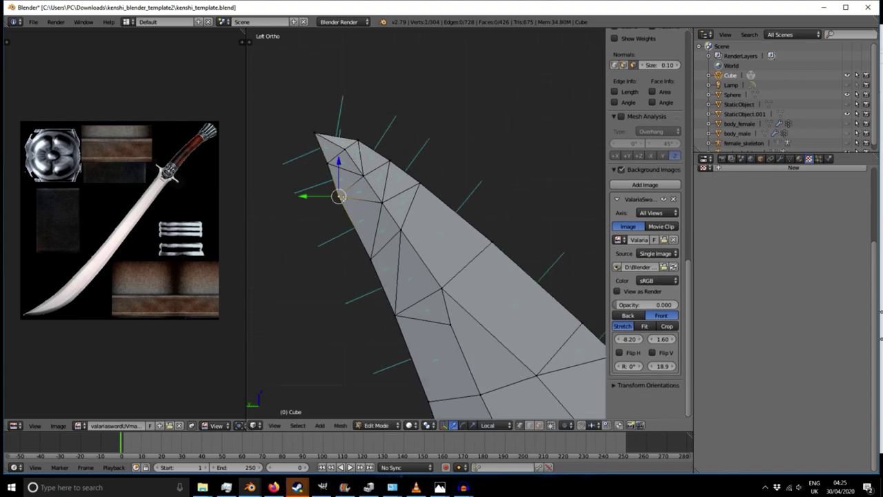
right_click(339, 196, "shift")
left_click_drag(314, 194, 318, 193)
- Select the vertex pair on the convex edge nearest the tip and lower it slightly along local Z
right_click(360, 139)
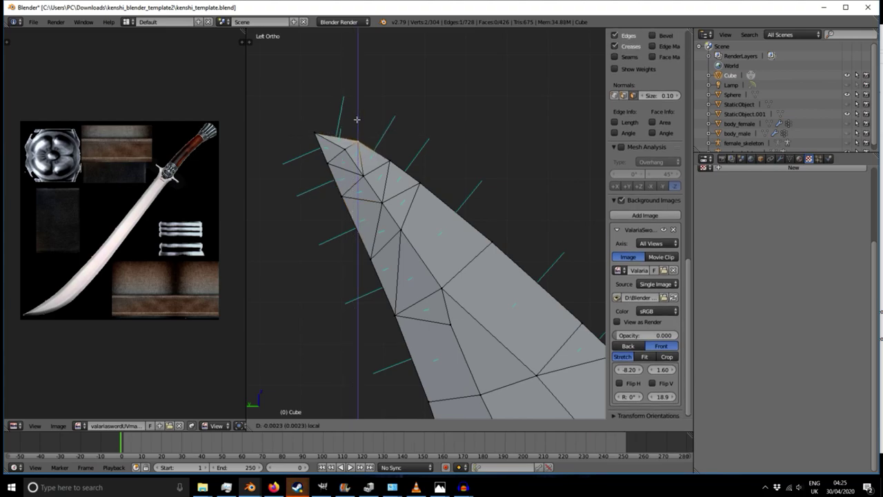
scroll(349, 190, "down", 4)
scroll(349, 189, "up", 3)
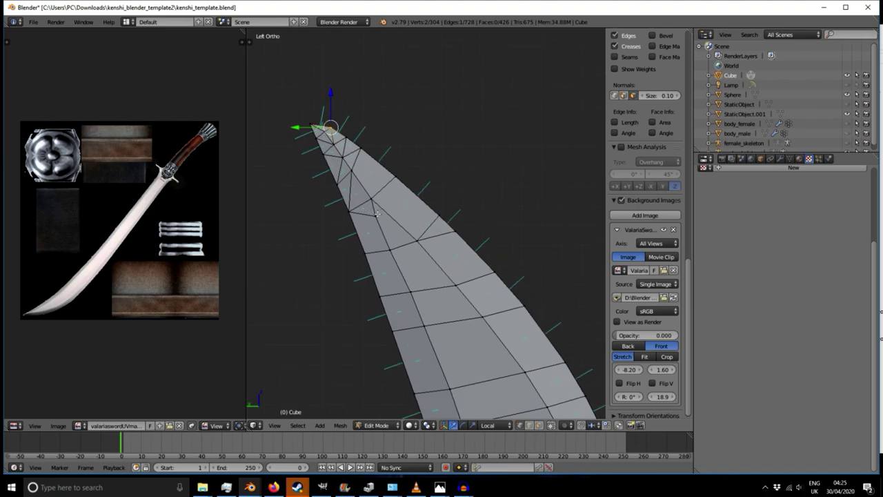
- Select the interior vertex pair where the tip's triangles meet the blade's edge strip and adjust it along local Y
right_click(377, 220)
right_click(371, 214, "shift")
key("g")
key("y")
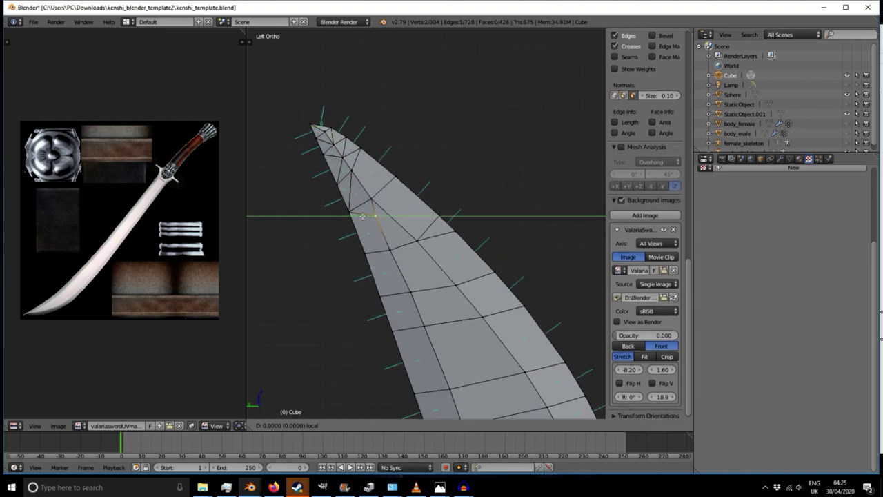
left_click(374, 228)
scroll(374, 229, "down", 4)
scroll(390, 236, "up", 5)
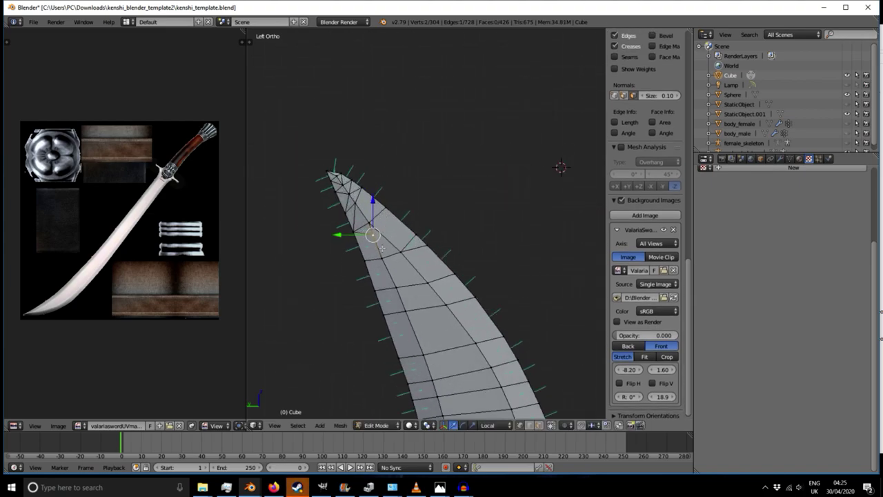
scroll(362, 239, "down", 8)
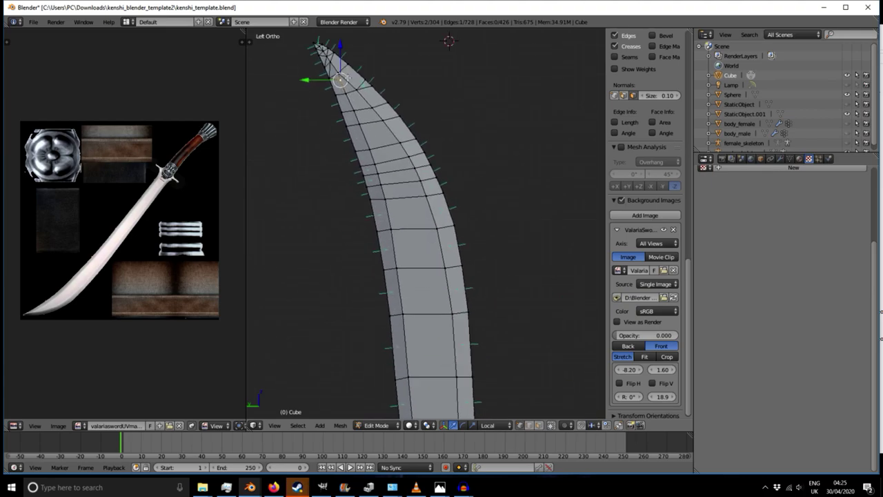
- Select two neighbouring vertex pairs on the blade's inner edge line at mid-length and adjust each along local Y
middle_click_drag(372, 196, 352, 158)
scroll(411, 109, "up", 4)
middle_click_drag(411, 108, 373, 166)
scroll(373, 167, "down", 2)
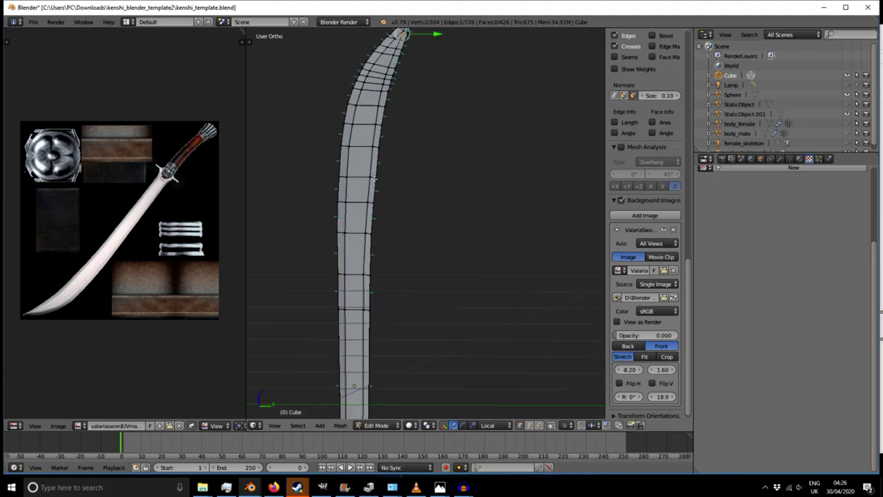
scroll(375, 178, "up", 4)
right_click(366, 209)
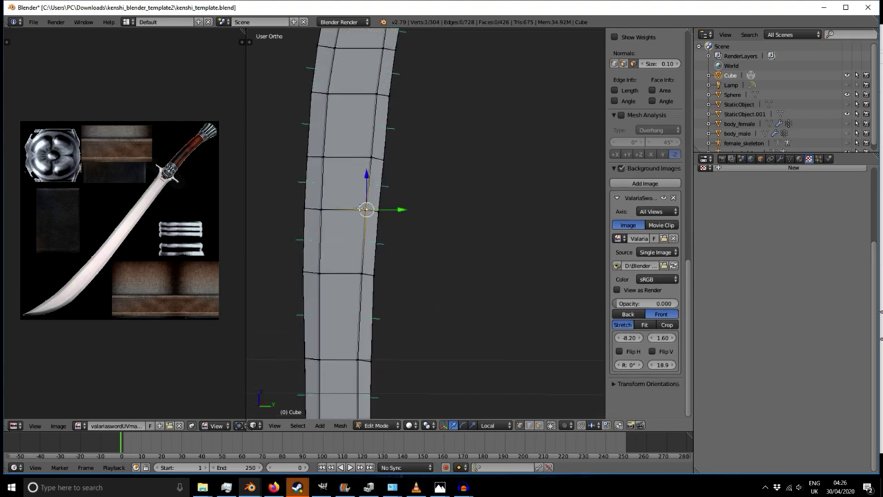
right_click(374, 161)
left_click_drag(377, 166, 398, 157)
right_click(379, 95)
left_click_drag(399, 94, 412, 98)
- Examine the whole sword's shape from the front and right views, both up close and at full length
scroll(402, 97, "down", 3)
scroll(387, 135, "up", 1)
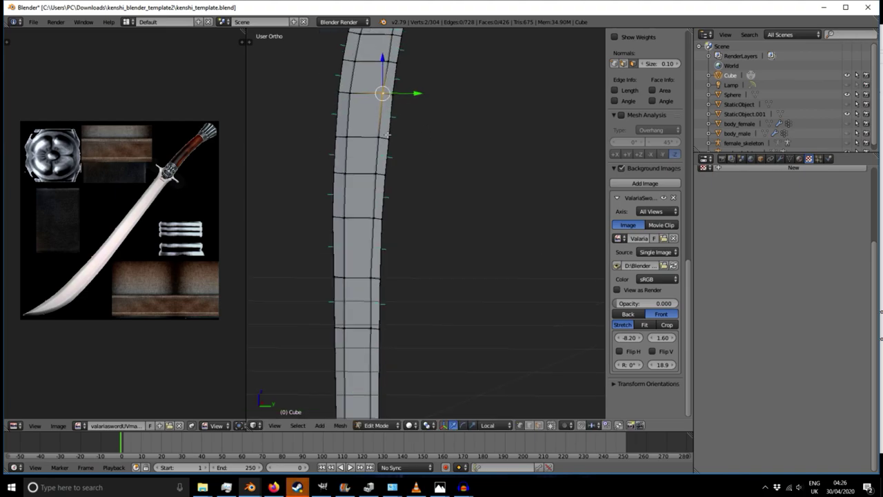
scroll(388, 134, "up", 2)
key("KP_1")
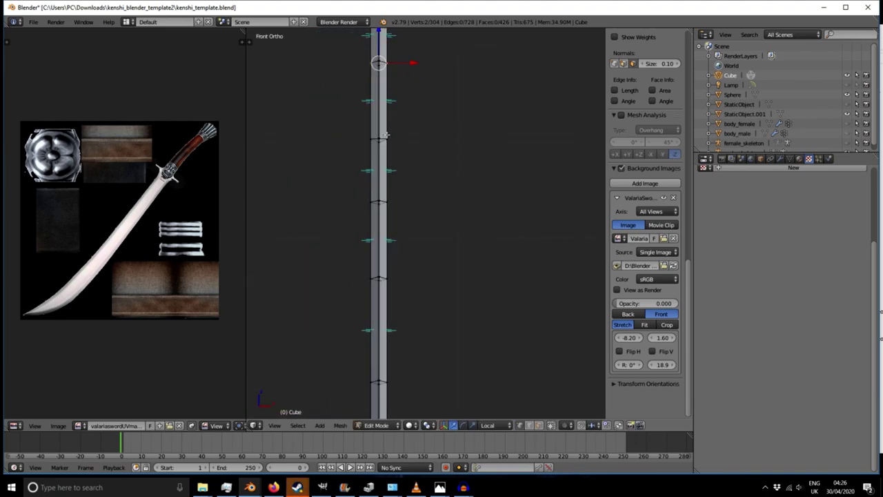
key("KP_3")
key("KP_1")
key("KP_3")
scroll(383, 140, "down", 4)
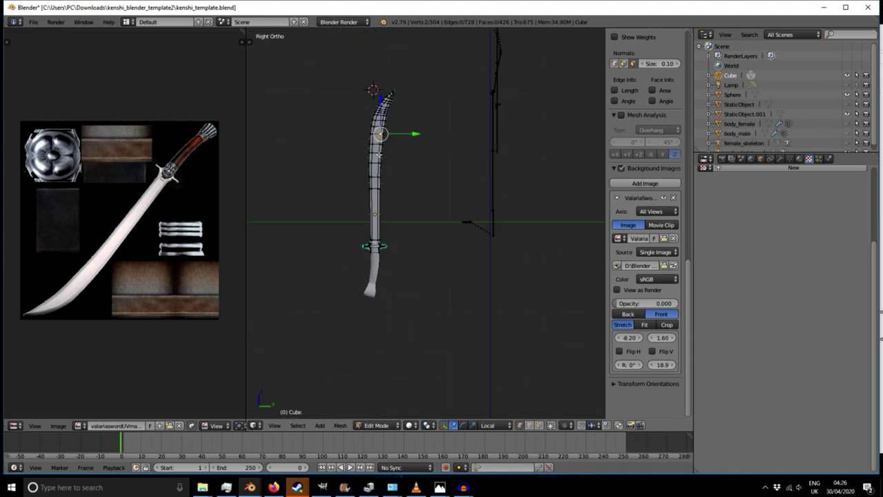
middle_click_drag(542, 213, 439, 282)
scroll(430, 136, "up", 8)
key("Tab")
key("Tab")
key("KP_1")
key("KP_3")
scroll(439, 282, "down", 7)
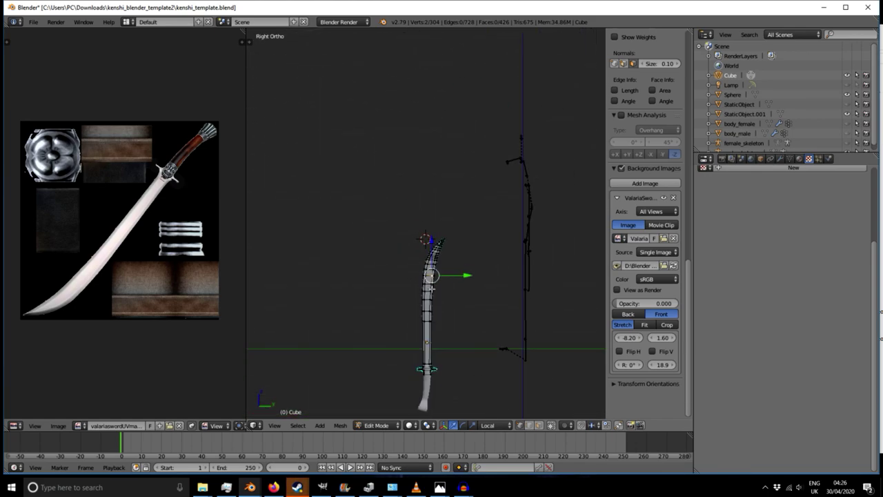
scroll(409, 263, "up", 12)
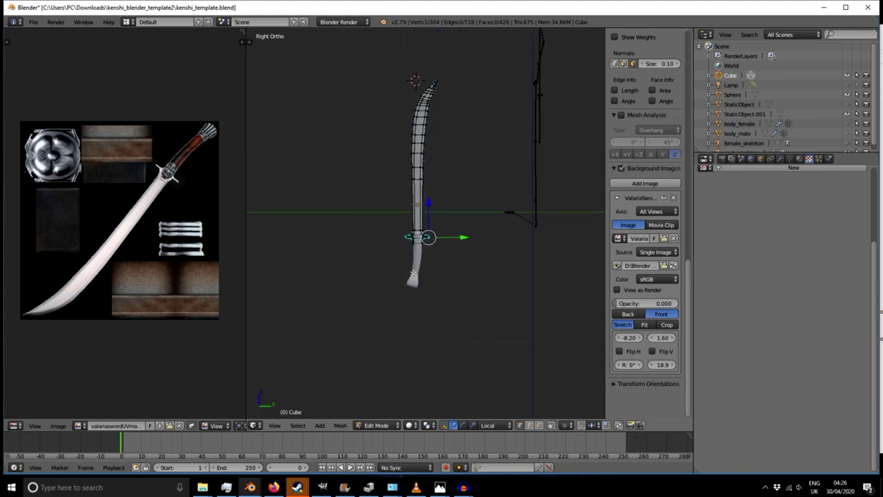
- Join the grip, the guard and the blade into a single object, with the blade as the active object
key("Tab")
right_click(419, 248)
key("Tab")
key("Tab")
scroll(419, 247, "up", 3)
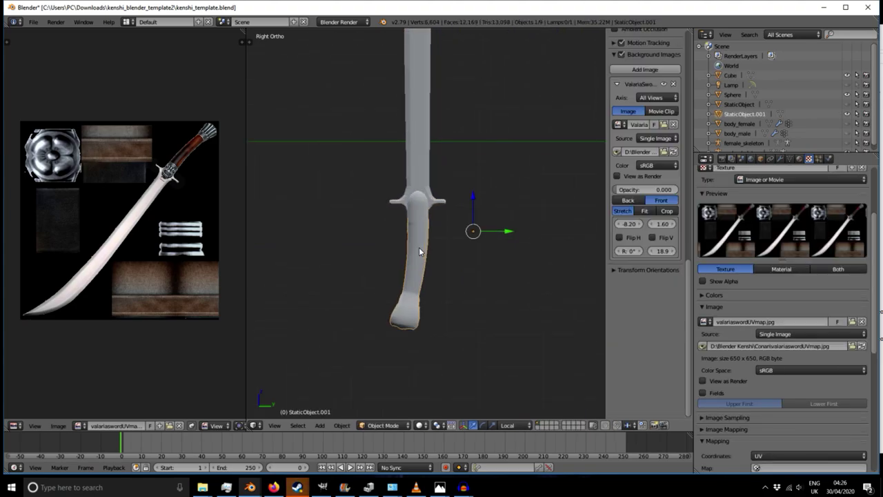
right_click(427, 177)
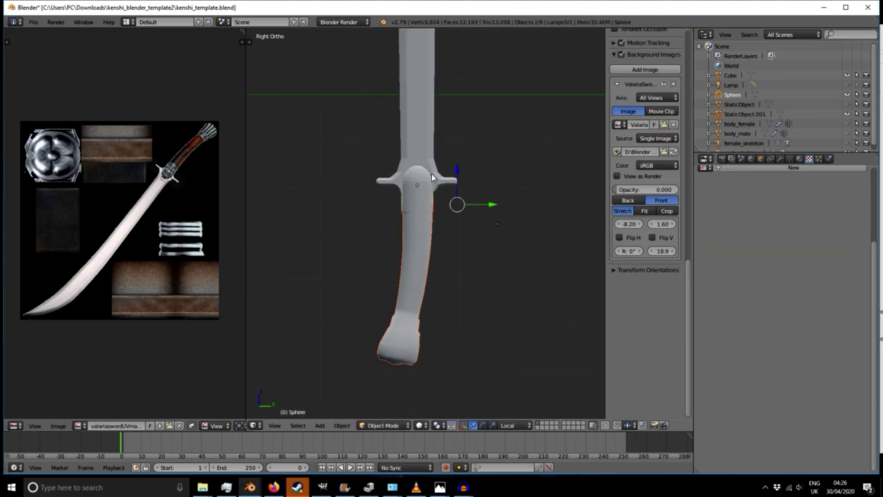
right_click(426, 147)
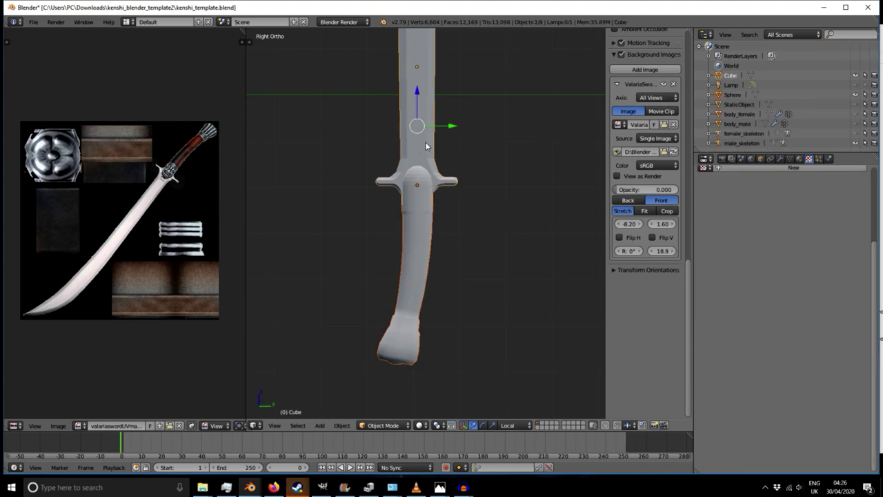
key("ctrl+j")
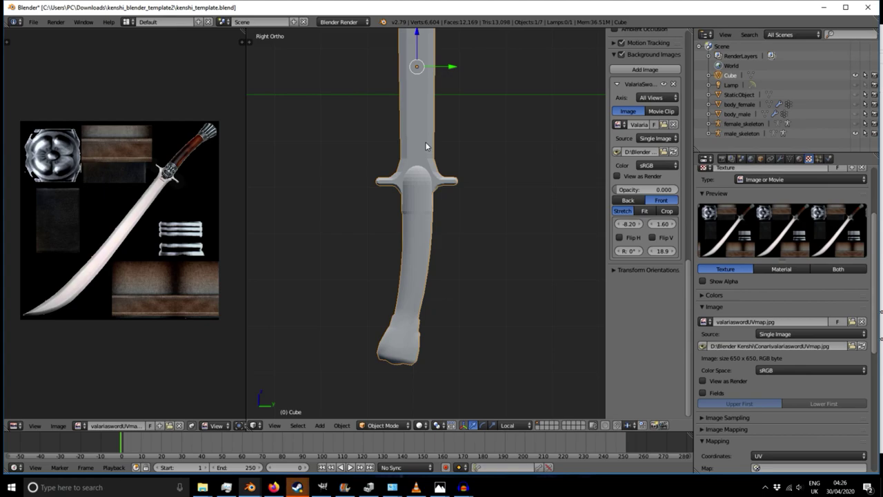
- Move the template sword along its local axes until it stands beside the curved sword with the guards roughly level
scroll(426, 147, "down", 5)
middle_click_drag(453, 113, 410, 161)
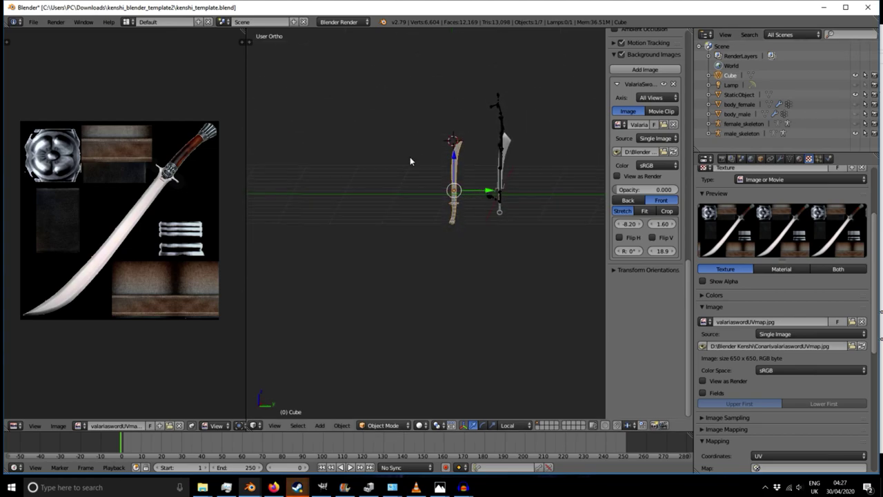
scroll(479, 183, "up", 8)
middle_click_drag(511, 203, 467, 151, "shift")
right_click(524, 144)
left_click_drag(549, 172, 394, 176)
left_click_drag(357, 140, 359, 193)
scroll(358, 193, "down", 3)
middle_click_drag(368, 197, 488, 208)
middle_click_drag(395, 211, 290, 222)
key("g")
key("z")
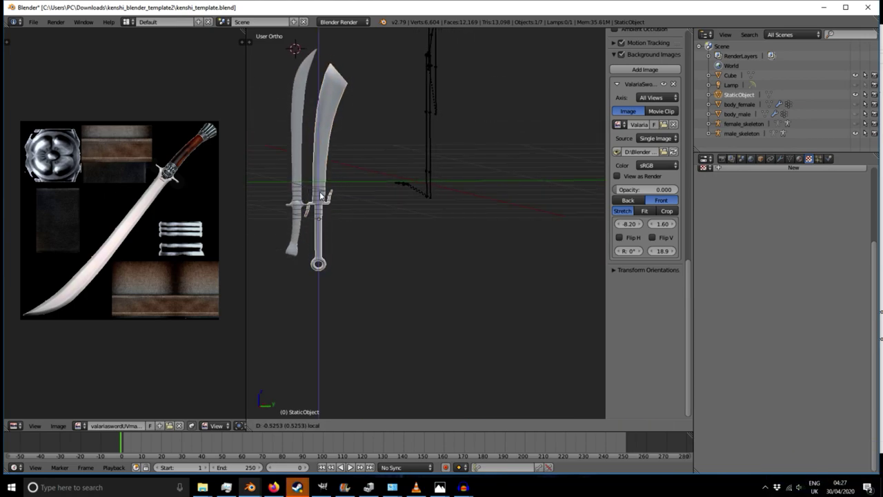
left_click(337, 200)
mouse_move(337, 199)
middle_mouse_down()
mouse_move(322, 209)
mouse_move(329, 207)
middle_mouse_up()
key("KP_3")
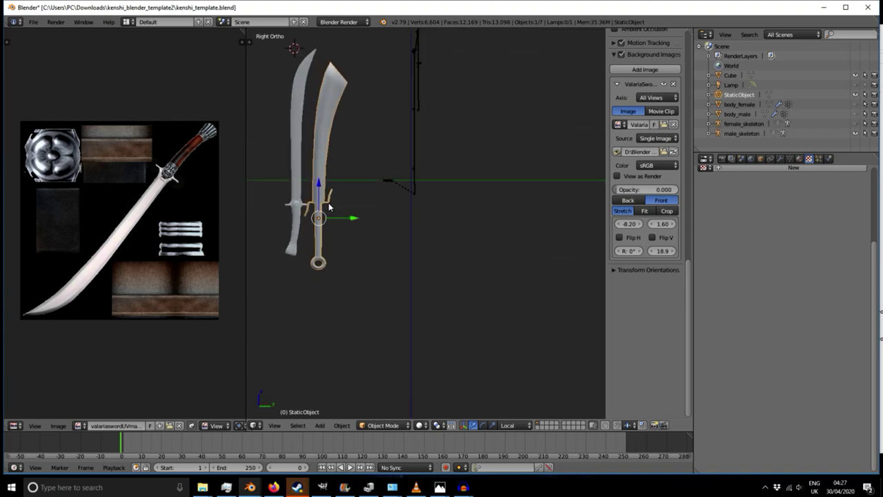
- Try to lengthen the curved sword's grip by selecting its flared pommel end and lowering it slightly along local Z
scroll(285, 238, "up", 7)
middle_click_drag(342, 225, 343, 229)
right_click(313, 258)
key("Tab")
scroll(317, 274, "up", 3)
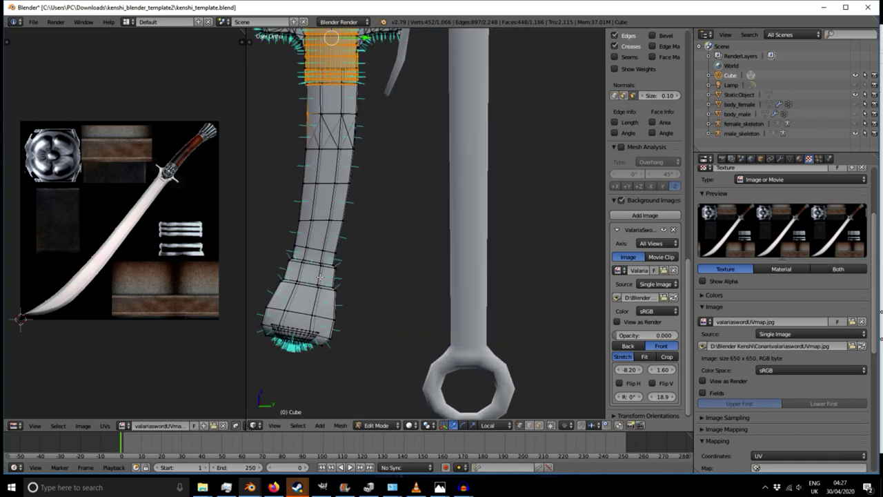
key("a")
key("b")
left_click_drag(252, 239, 359, 358)
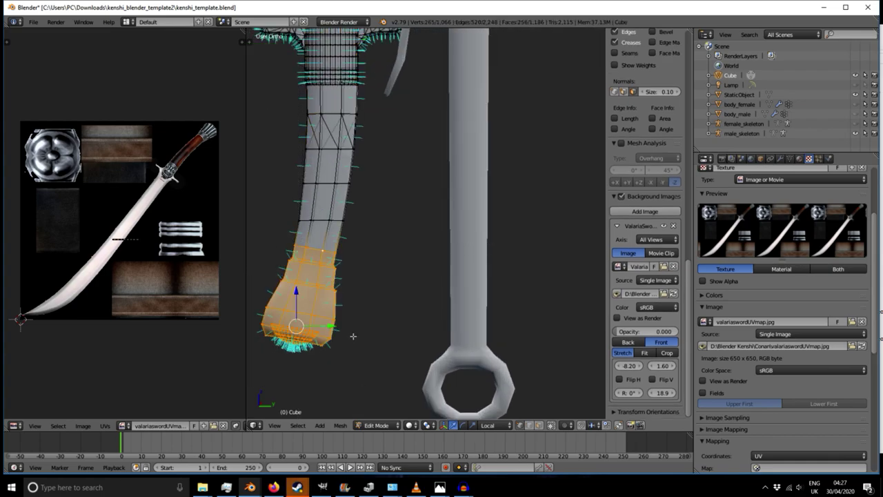
scroll(312, 259, "down", 3)
key("KP_3")
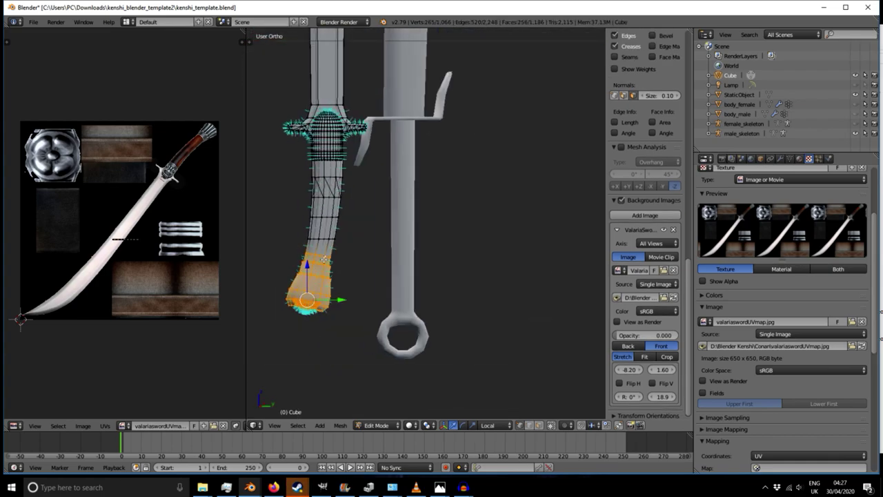
left_click_drag(308, 266, 308, 277)
- Select the edge loop across the lower half of the grip and shift it slightly along local Z and Y
right_click(318, 235, "alt")
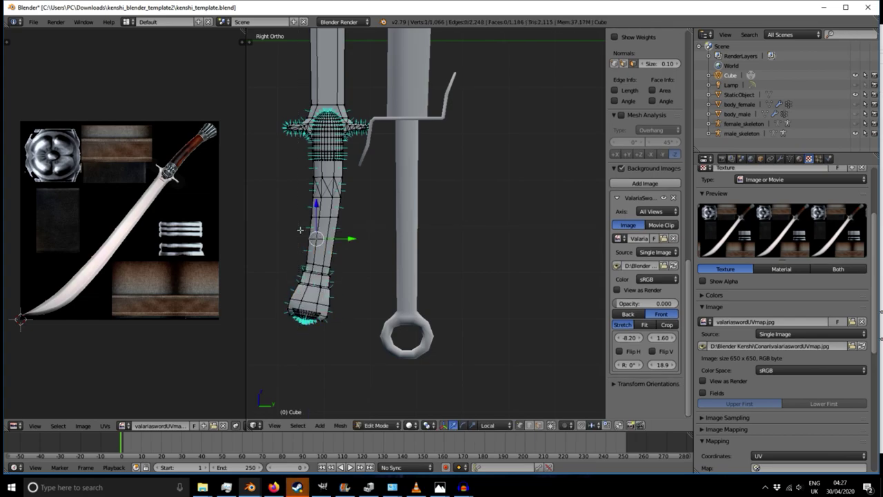
left_click_drag(321, 208, 322, 211)
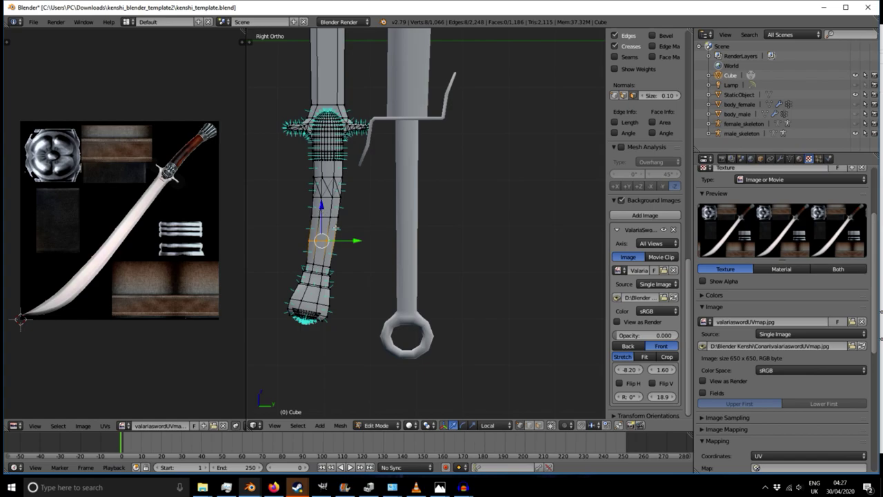
left_click_drag(354, 240, 357, 239)
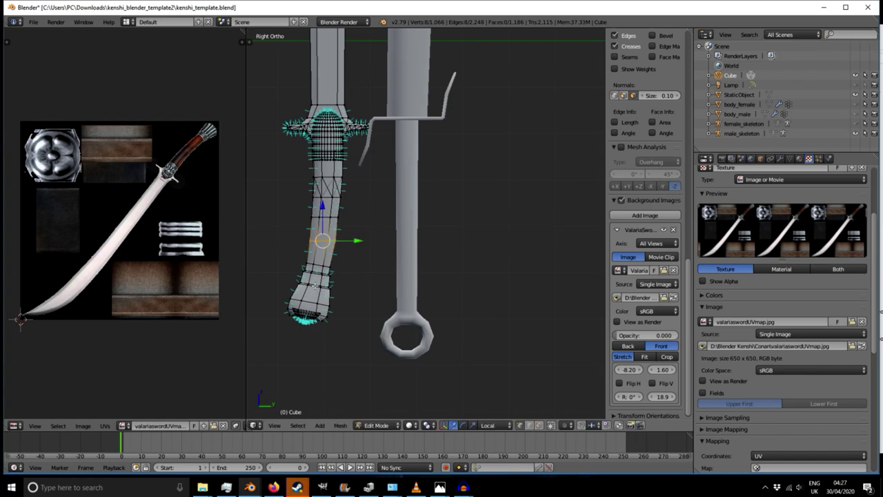
scroll(314, 285, "down", 3)
key("Tab")
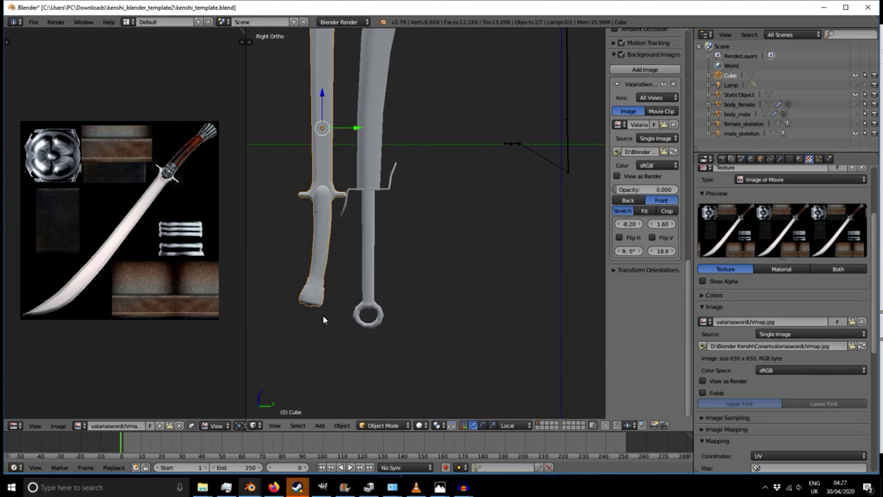
scroll(323, 319, "down", 3)
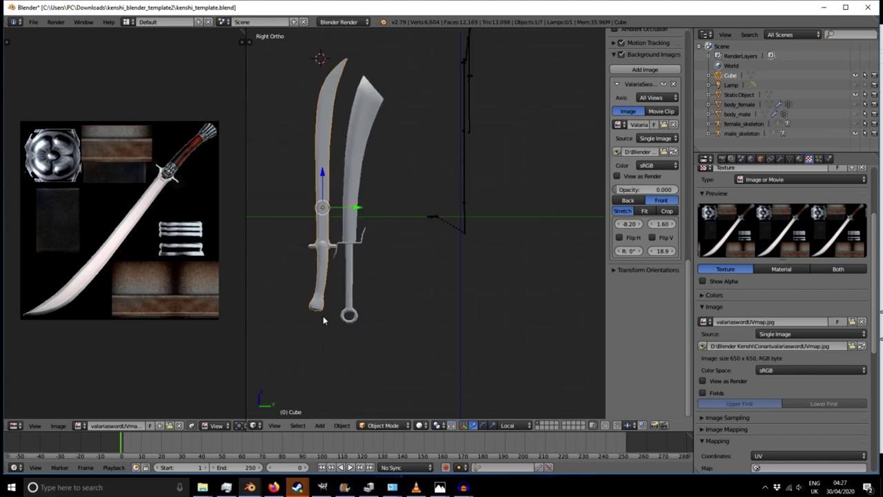
- Undo the grip loop adjustments and the lowering of the pommel end
key("Tab")
scroll(323, 316, "up", 6)
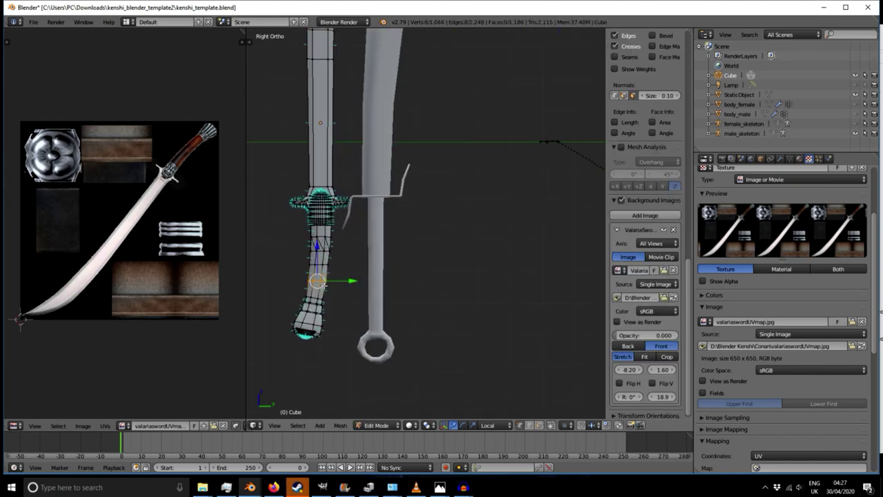
key("ctrl+z")
key("ctrl+z")
key("ctrl+z")
key("ctrl+z")
key("ctrl+z")
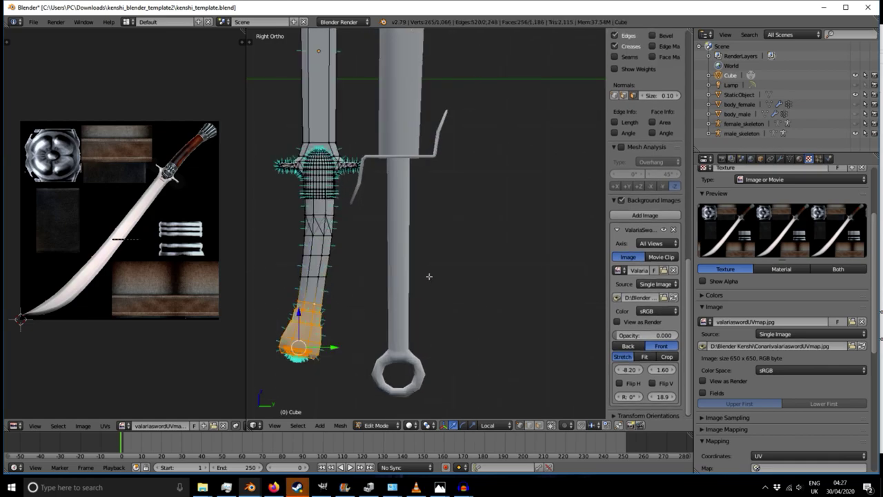
- Select the curved sword's entire mesh and move it up and away from the template sword in the right view
right_click(309, 203)
scroll(311, 205, "down", 3)
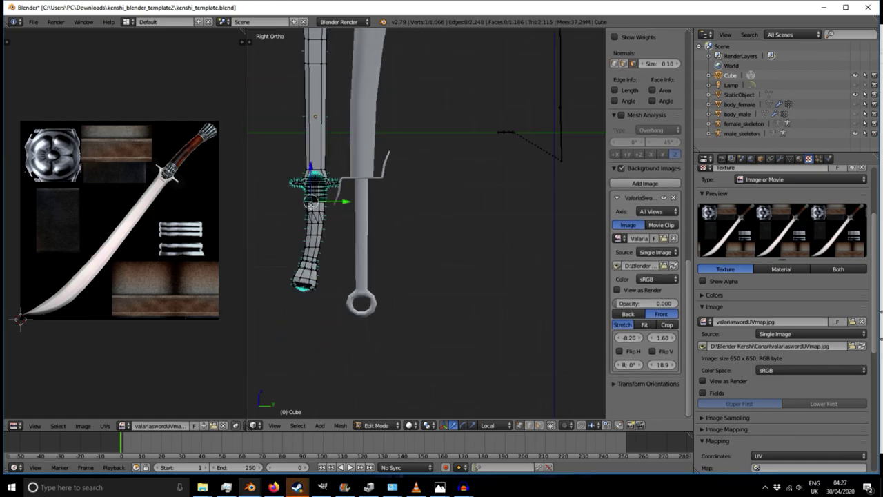
middle_click_drag(322, 166, 397, 287, "shift")
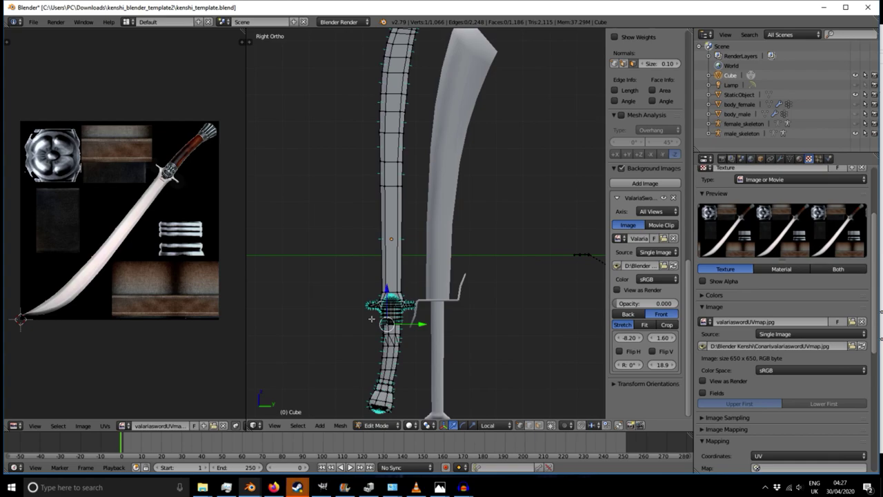
key("a")
key("a")
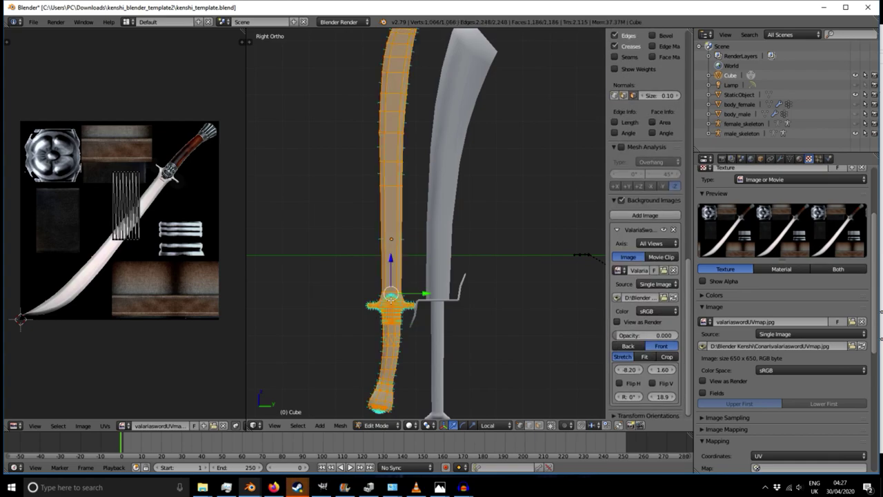
scroll(390, 298, "down", 3)
left_click_drag(390, 301, 319, 274)
- Raise the background reference image's opacity to 0.469
scroll(320, 276, "down", 12)
middle_click_drag(310, 331, 456, 285, "shift")
left_click_drag(620, 337, 646, 335)
scroll(469, 236, "up", 6)
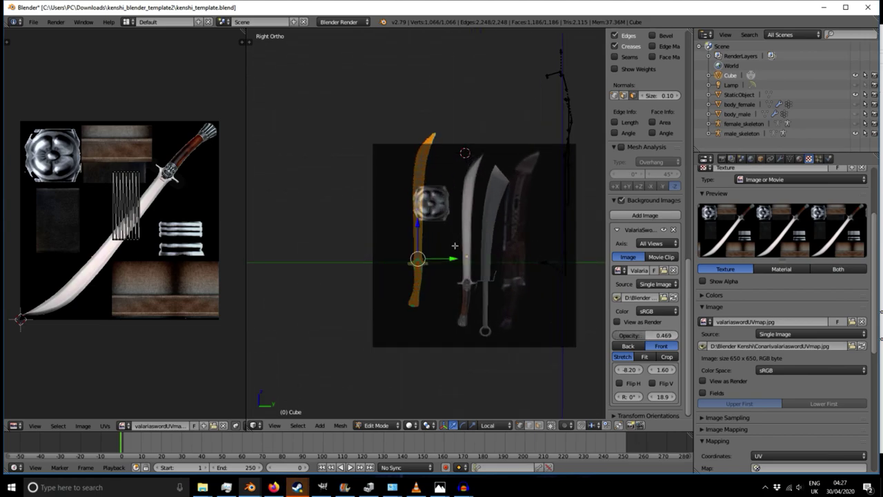
- Compare the curved sword's outline and blade tip with the reference image in the right view
scroll(460, 265, "up", 2)
middle_click_drag(469, 291, 413, 267, "shift")
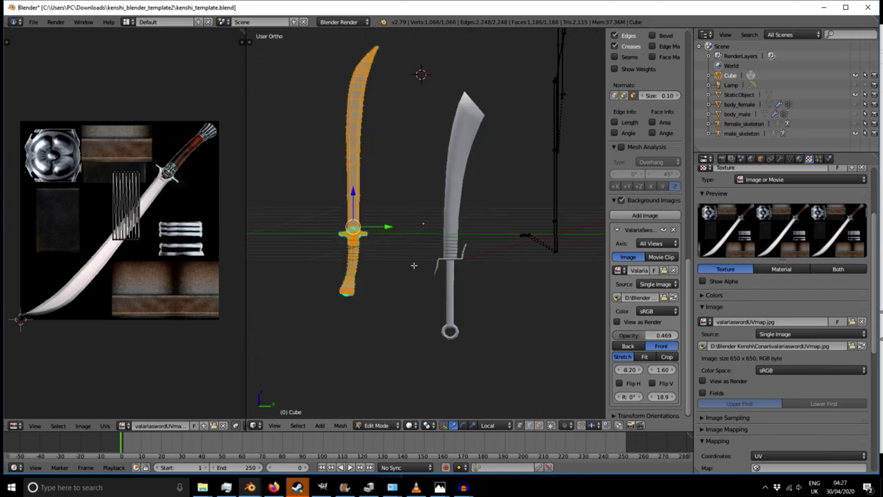
key("KP_1")
key("KP_3")
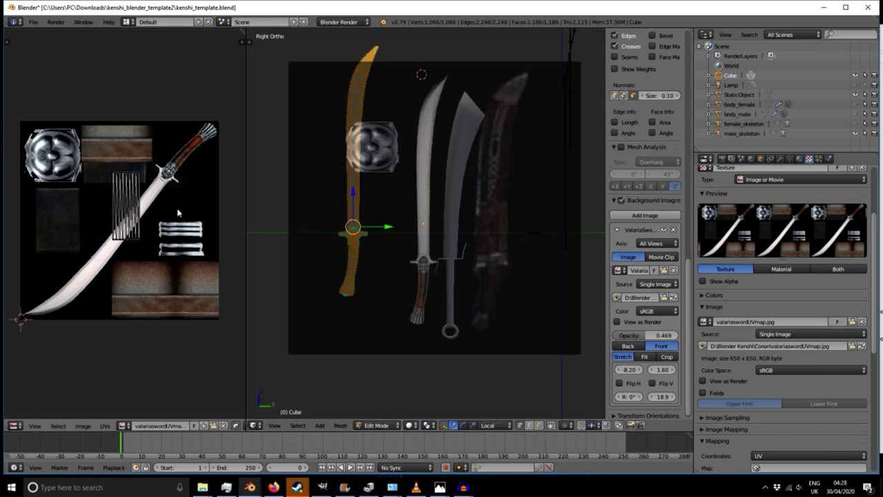
scroll(335, 264, "up", 2)
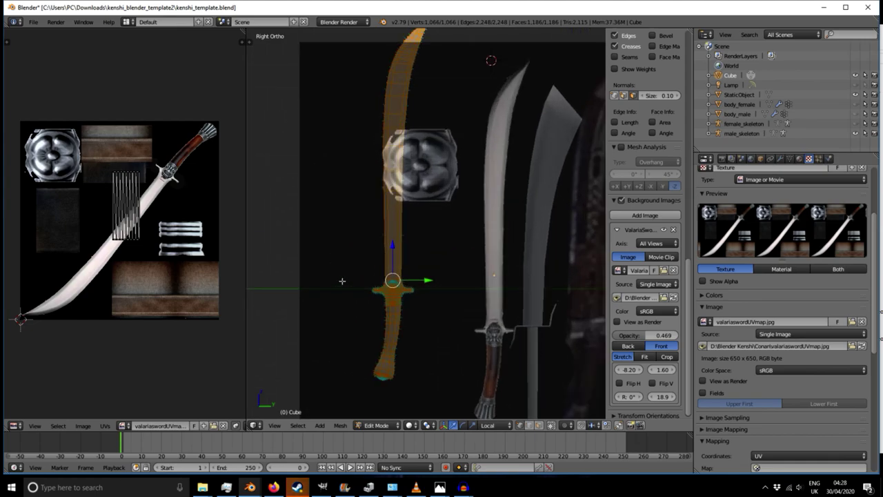
scroll(343, 281, "down", 1)
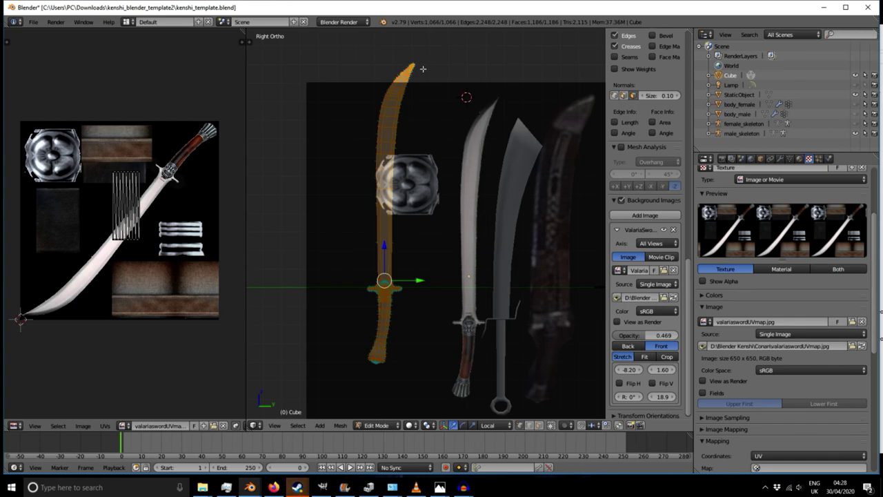
scroll(424, 69, "up", 5)
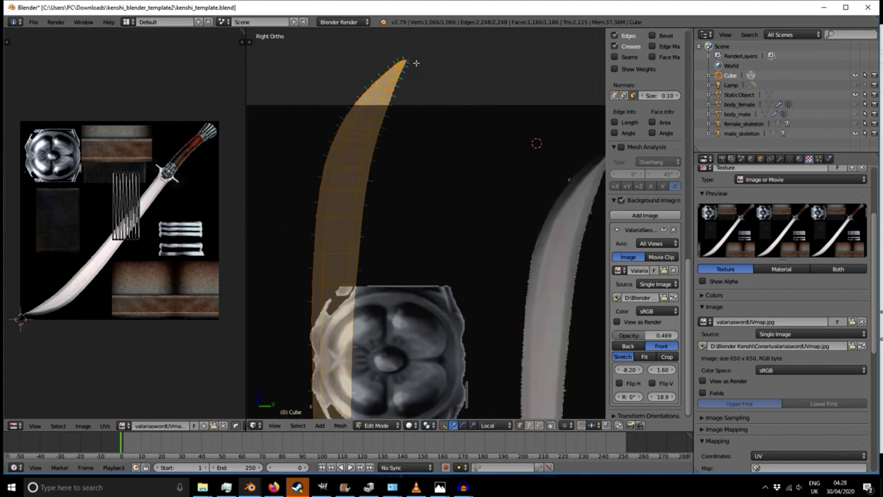
scroll(447, 75, "down", 1)
scroll(429, 61, "up", 2)
scroll(428, 62, "down", 4)
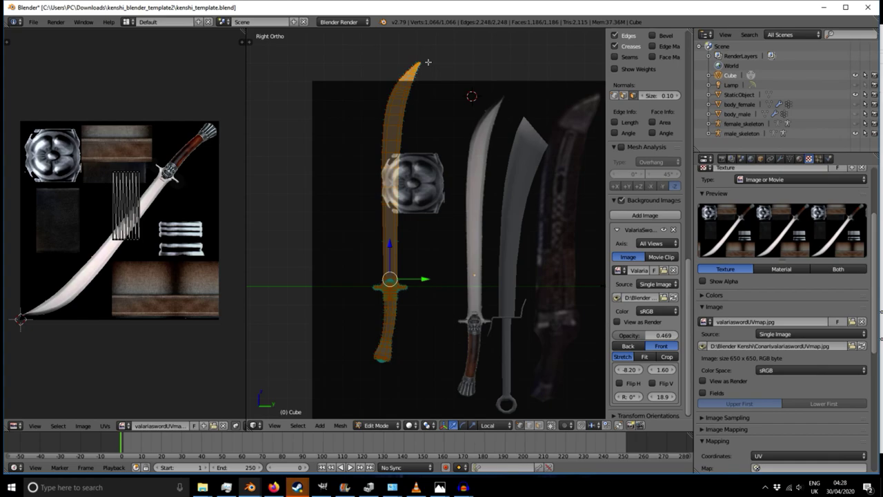
- Unwrap the whole sword mesh from the right orthographic view with Project From View
key("KP_1")
key("KP_3")
key("u")
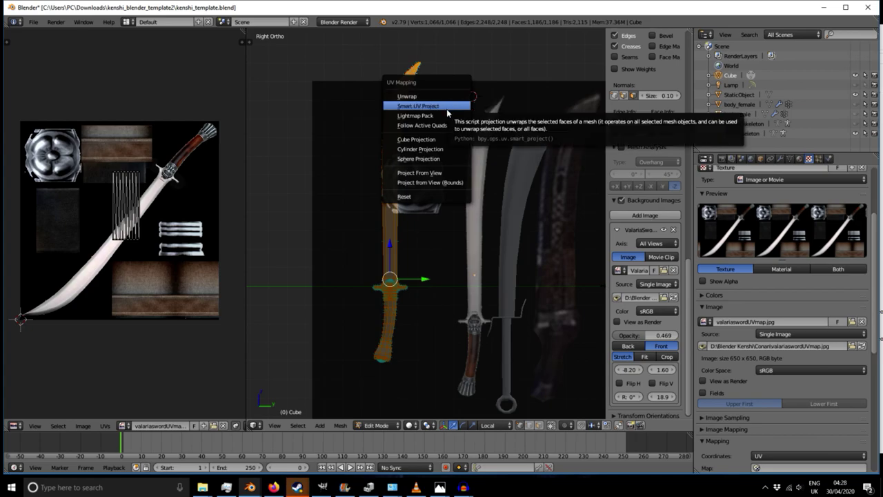
left_click(441, 173)
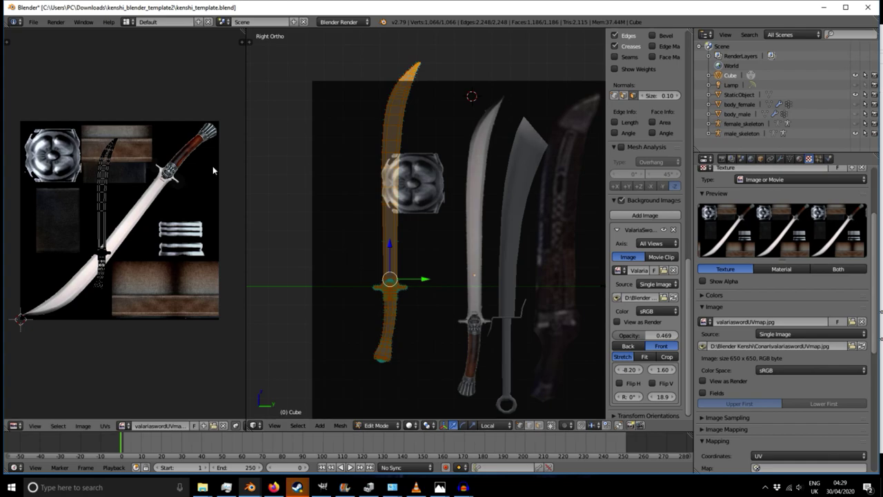
- Select the sword's entire UV layout, move it up and rotate it to the diagonal direction of the painted sword
key("a")
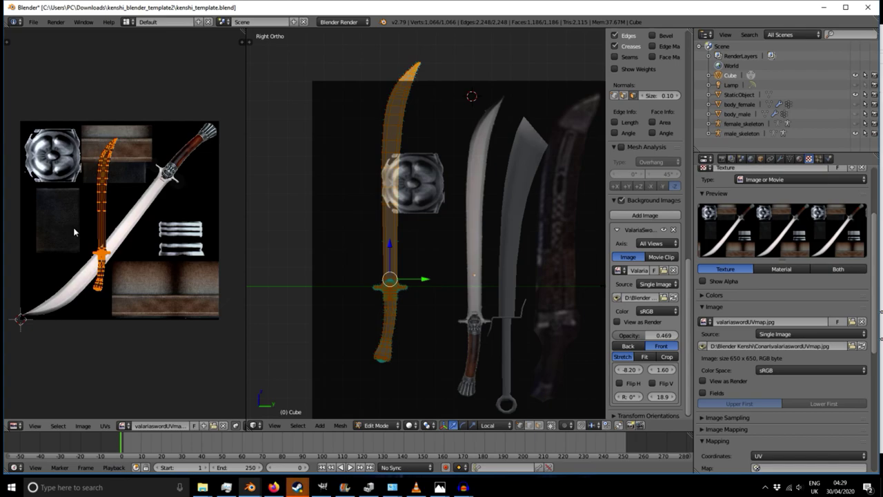
key("g")
left_click(96, 186)
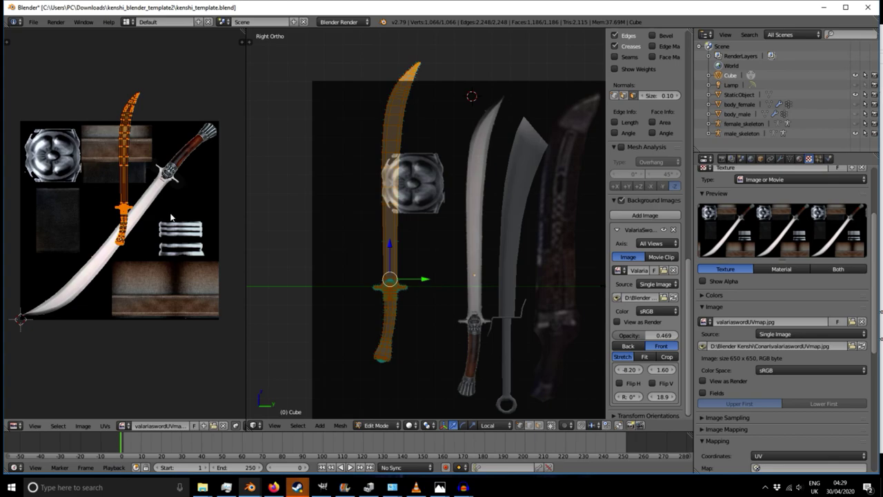
key("r")
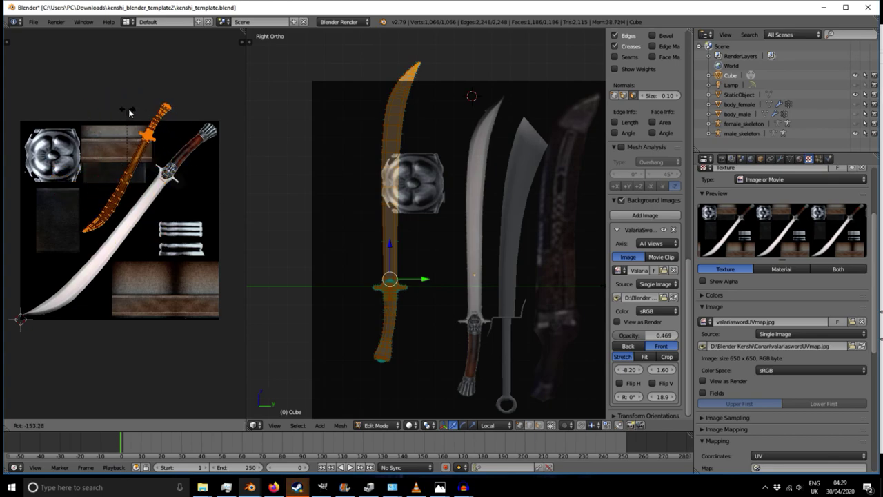
left_click(138, 115)
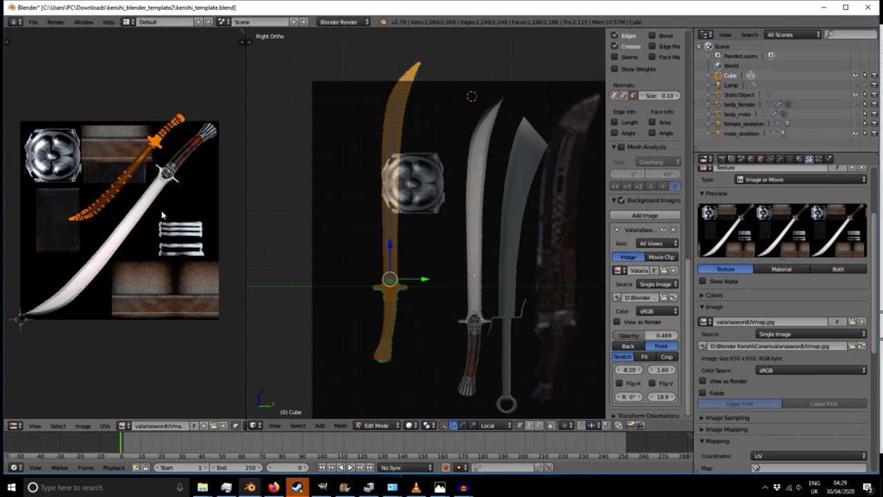
- Move, rotate and enlarge the sword's UV layout so it lies along the painted sword with the guards close together
key("g")
left_click(171, 127)
key("r")
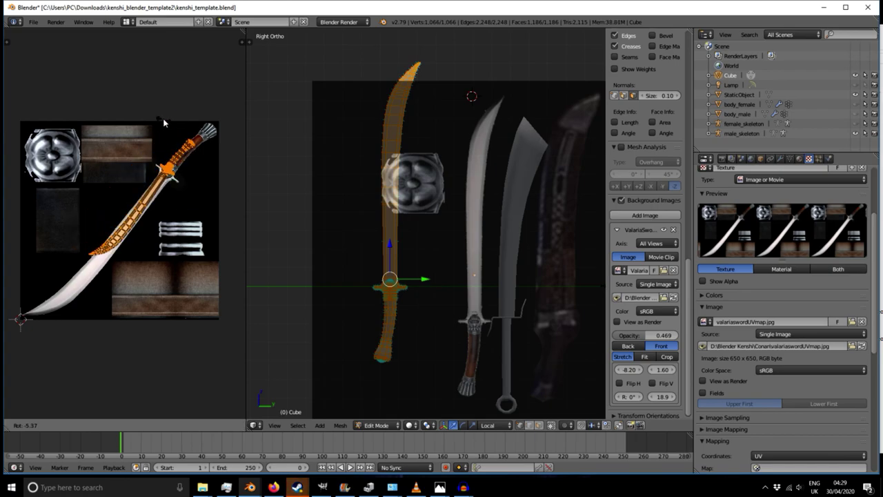
left_click(169, 130)
key("g")
key("y")
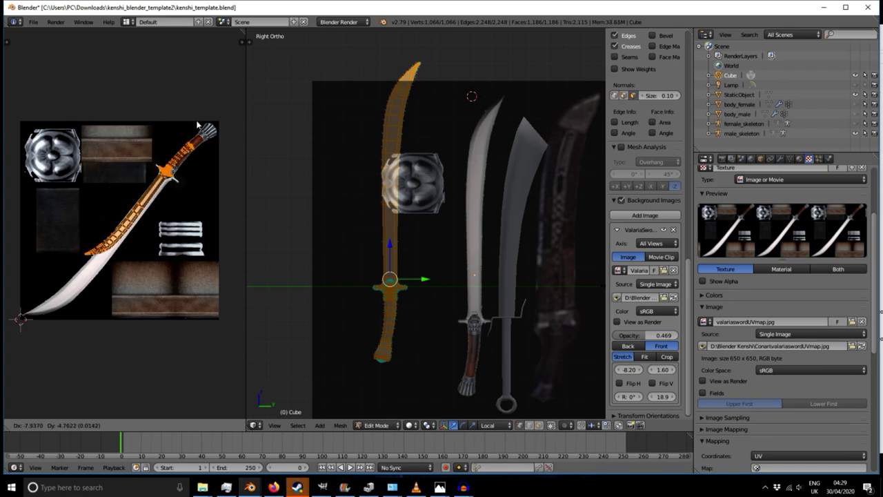
left_click(200, 126)
key("s")
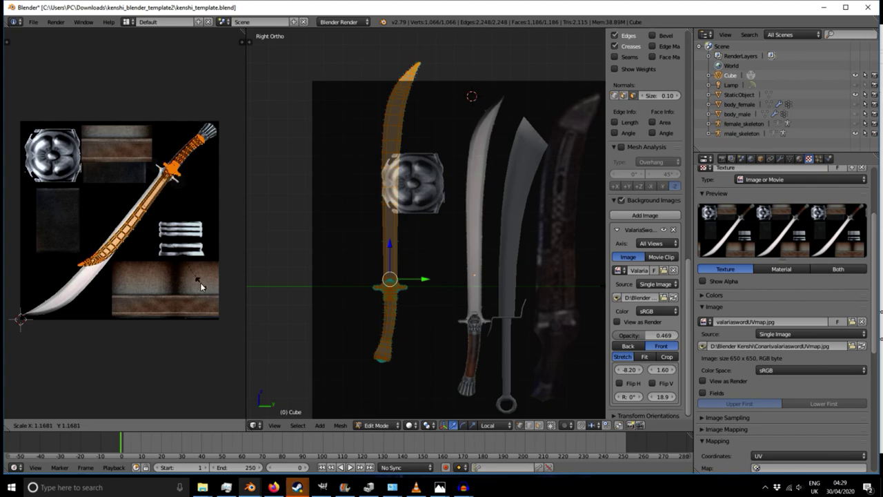
left_click(203, 263)
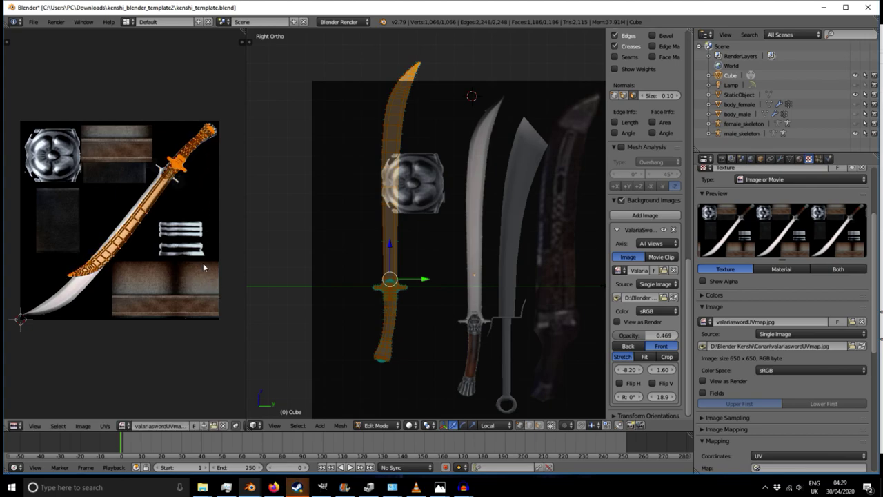
- Enlarge and reposition the UV layout until it spans the painted sword from blade tip to pommel
key("g")
left_click(175, 194)
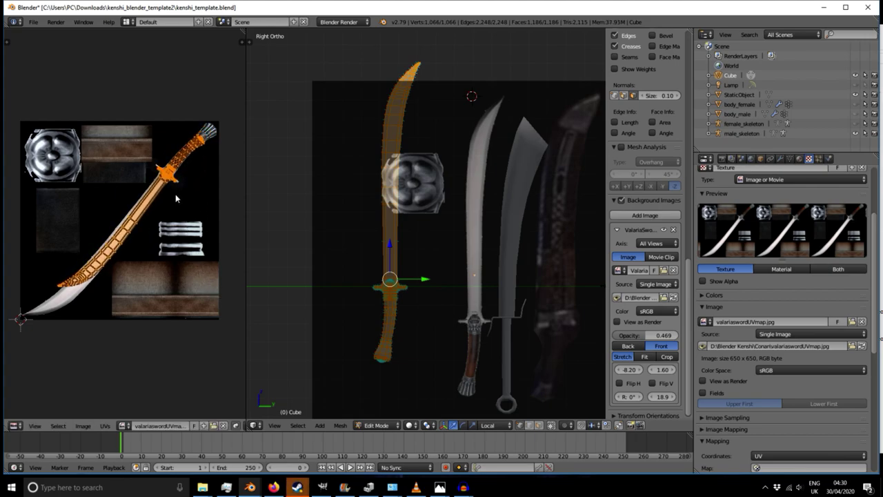
key("s")
left_click(187, 248)
key("g")
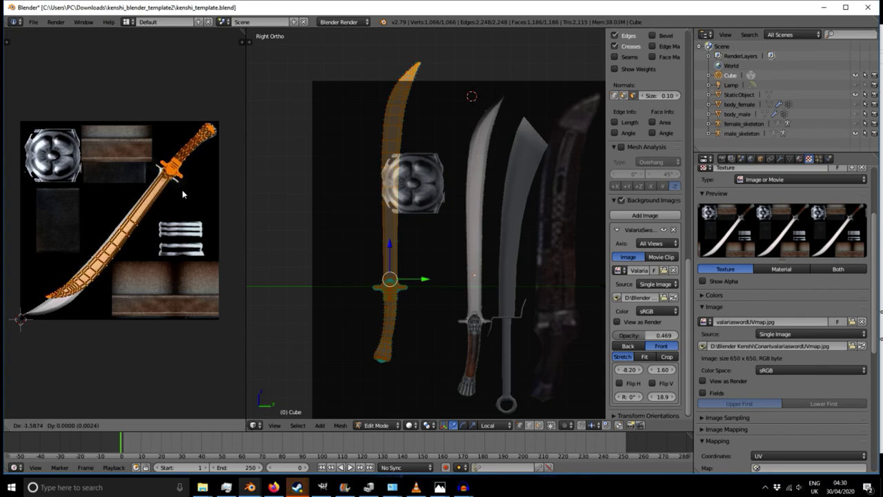
left_click(179, 200)
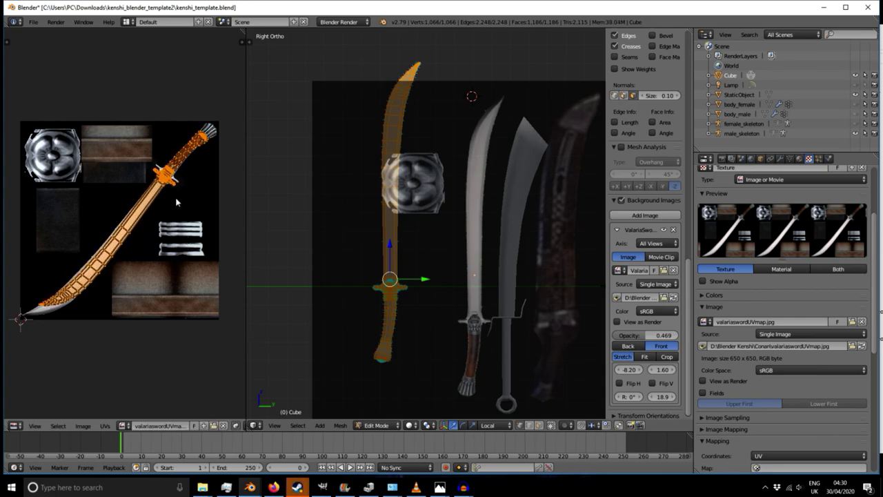
key("s")
left_click(181, 239)
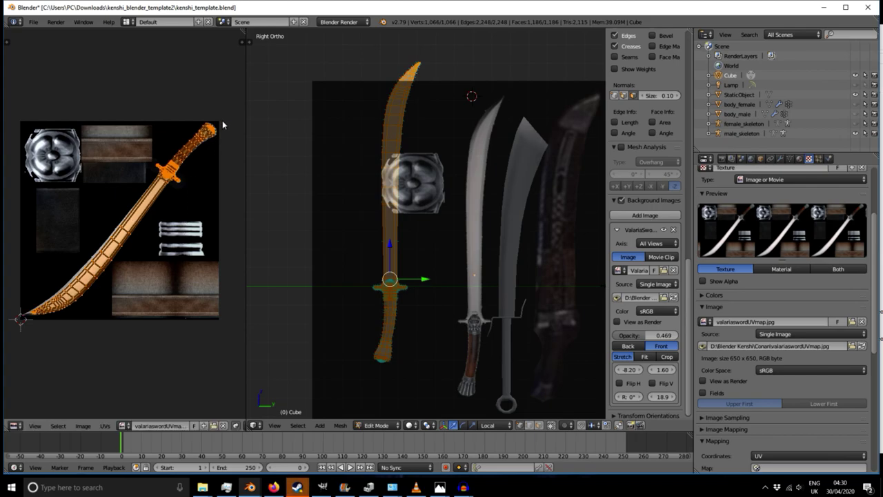
- Fine-tune the UV layout's rotation and scale to match the painted sword's outline
key("r")
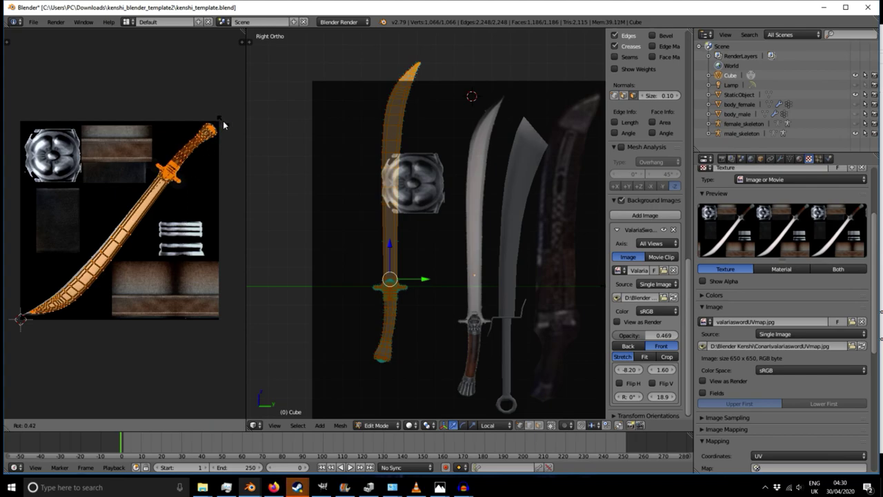
left_click(223, 120)
scroll(169, 173, "up", 5)
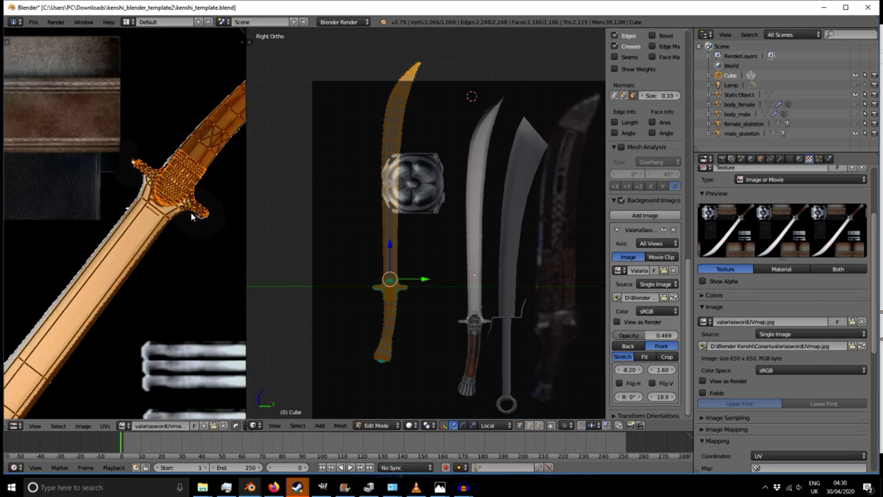
scroll(192, 216, "down", 2)
scroll(193, 182, "down", 3)
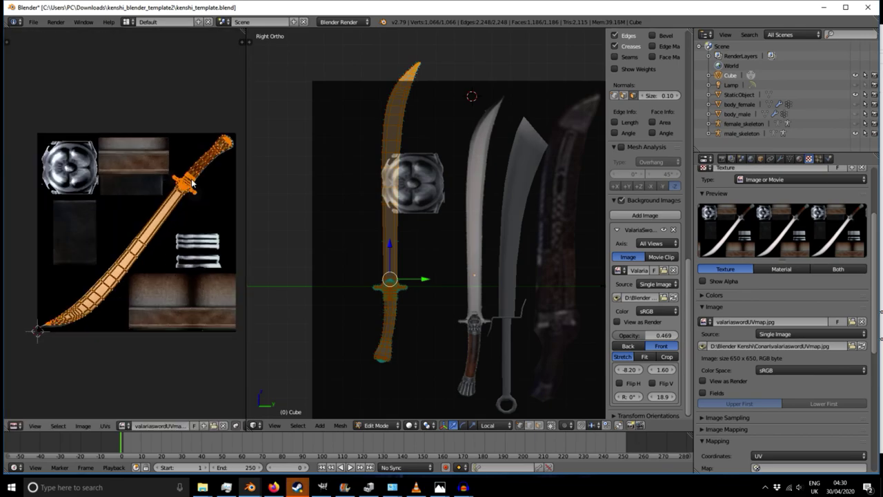
key("s")
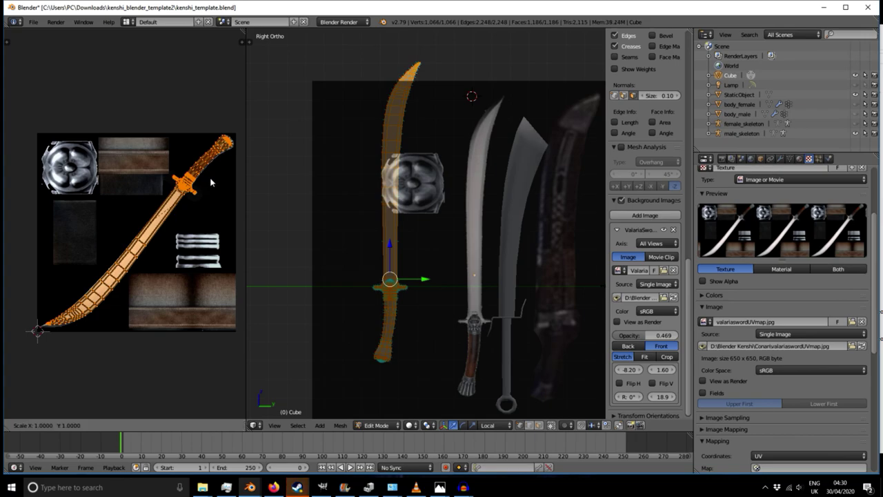
left_click(214, 178)
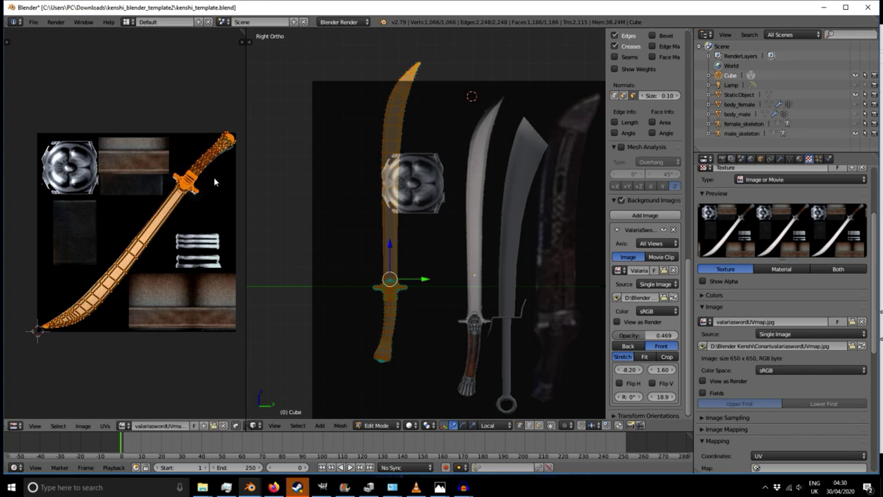
key("r")
left_click(213, 134)
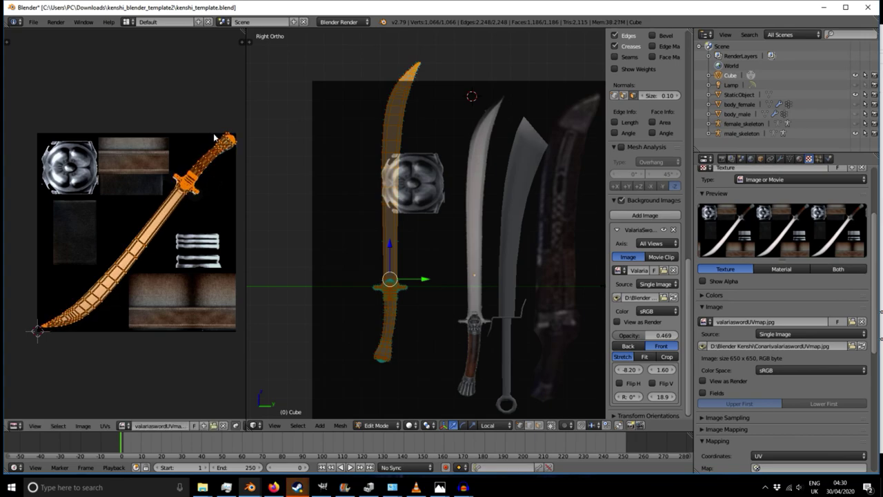
- Examine how the UV layout fits the painted sword at the blade tip, guard, grip and pommel
scroll(197, 158, "up", 3)
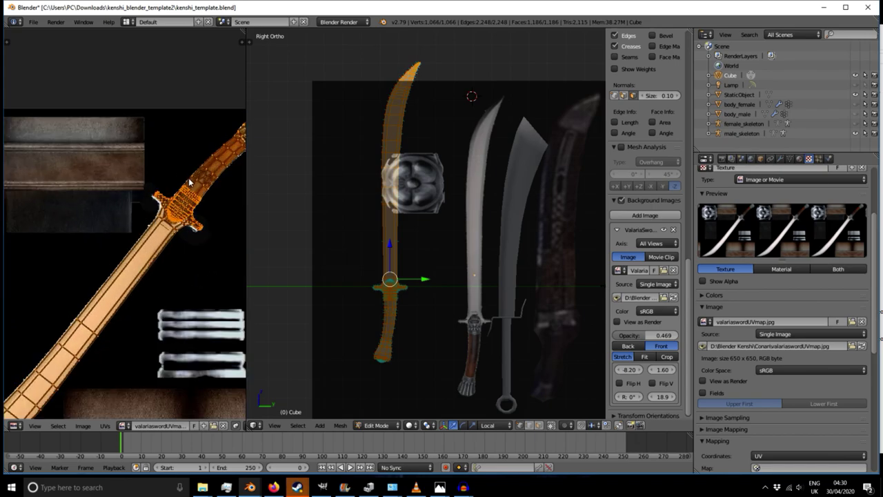
scroll(111, 220, "down", 3)
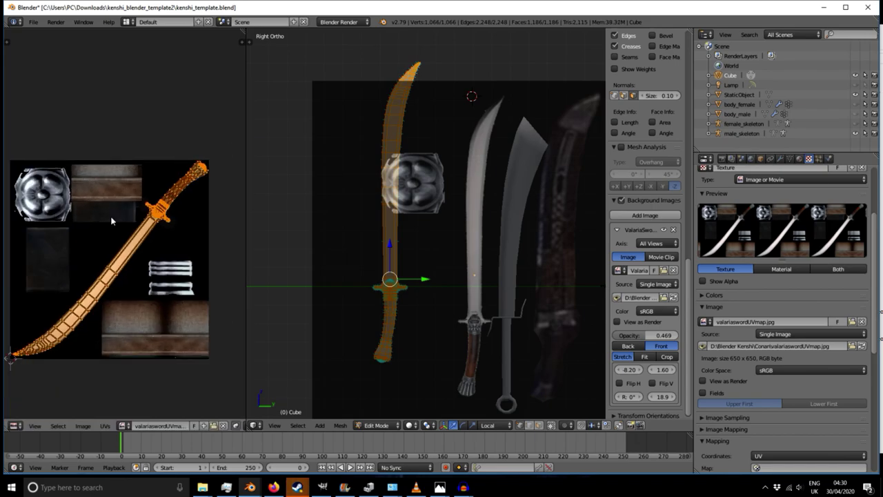
scroll(59, 301, "up", 6)
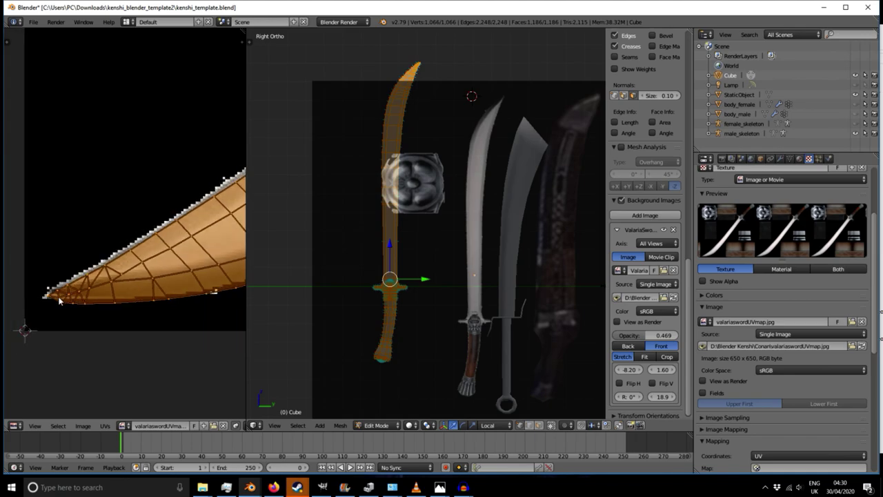
scroll(59, 300, "down", 5)
middle_click_drag(234, 181, 82, 300)
middle_click_drag(181, 213, 57, 319)
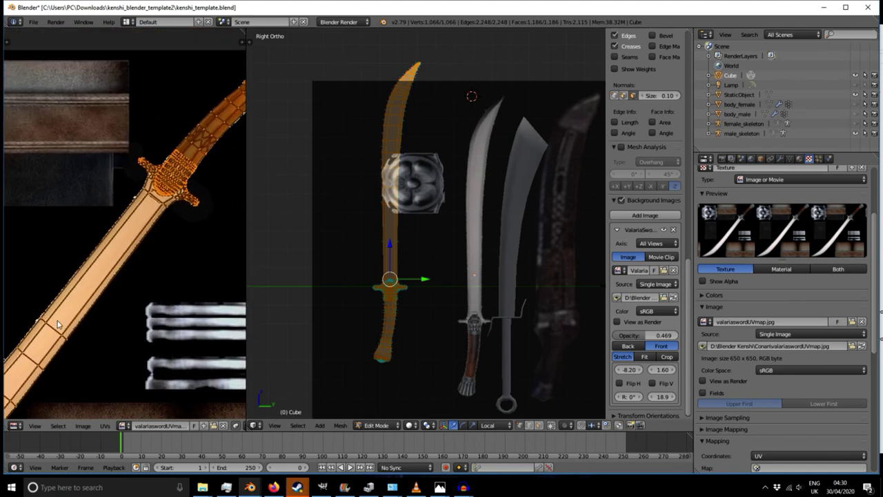
scroll(150, 173, "up", 6)
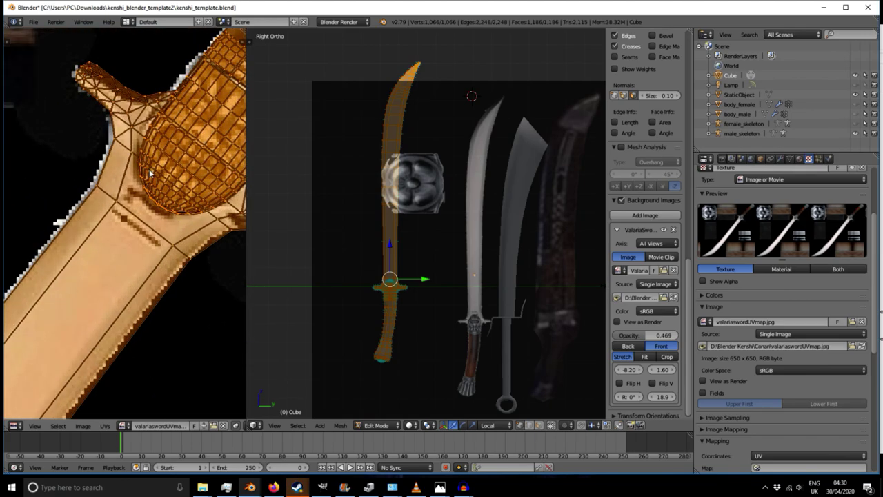
scroll(150, 173, "down", 3)
middle_click_drag(179, 164, 72, 240)
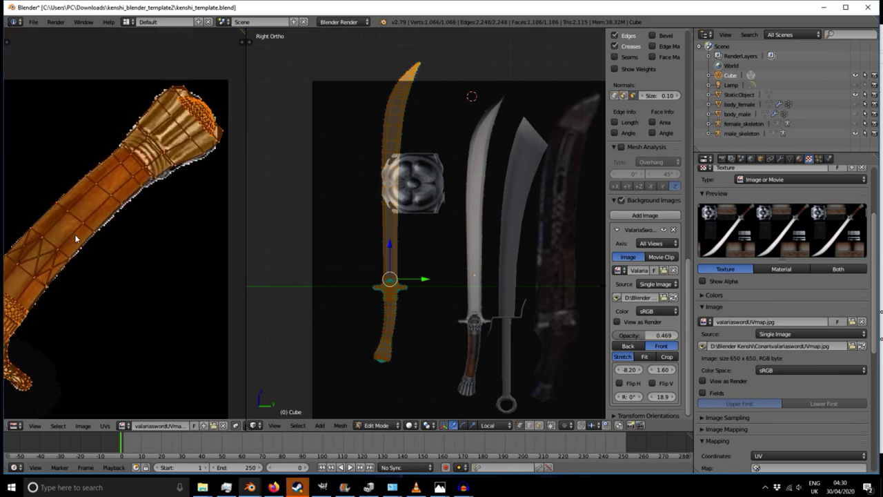
scroll(162, 153, "up", 5)
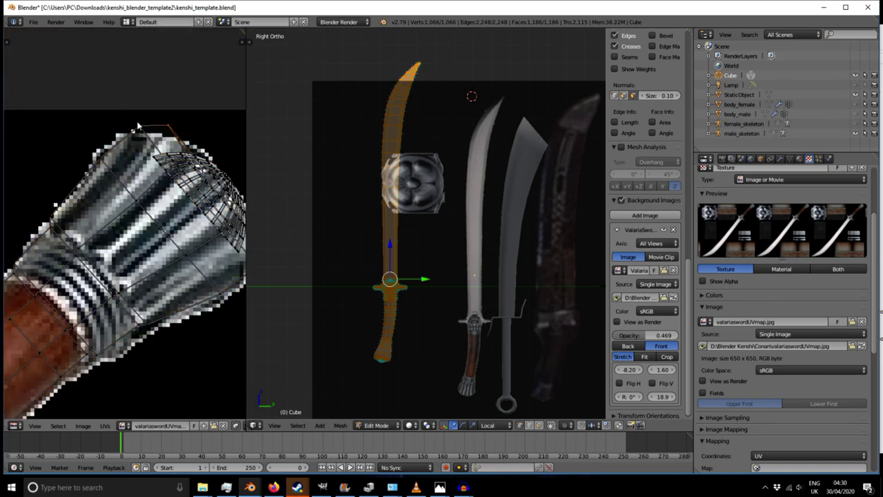
- Select the UV vertices protruding past the painted pommel's upper corner and move them inside its metal area
key("b")
left_click_drag(132, 116, 176, 142)
key("g")
left_click(154, 141)
scroll(162, 165, "down", 3)
scroll(170, 186, "up", 5)
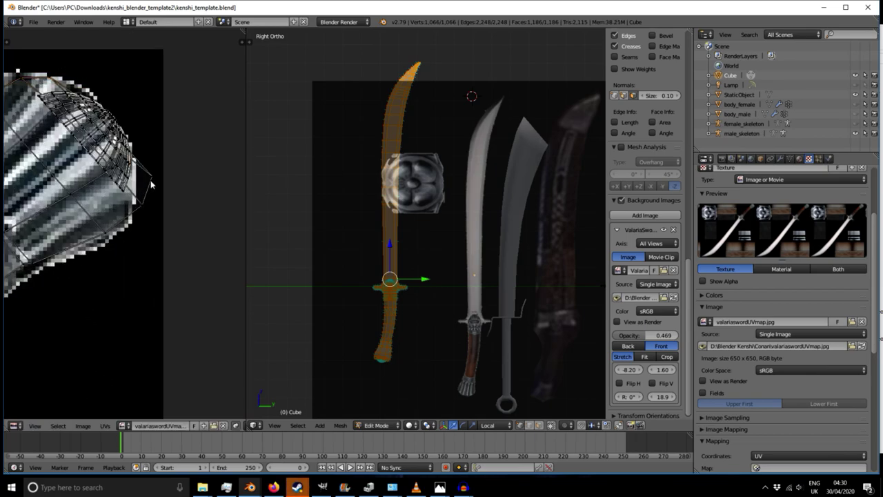
- Select the UV vertices protruding past the painted pommel's outer end and move them inward onto the metal
key("b")
left_click_drag(140, 195, 147, 210)
key("b")
left_click_drag(146, 172, 153, 184)
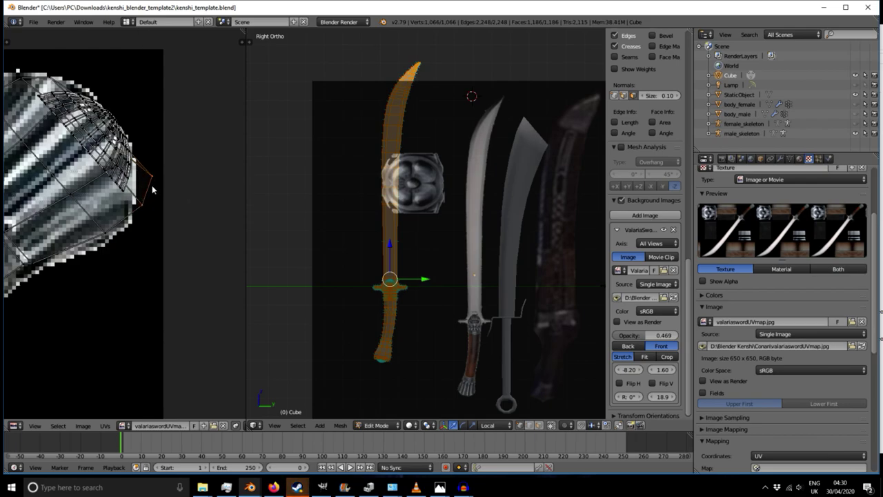
key("g")
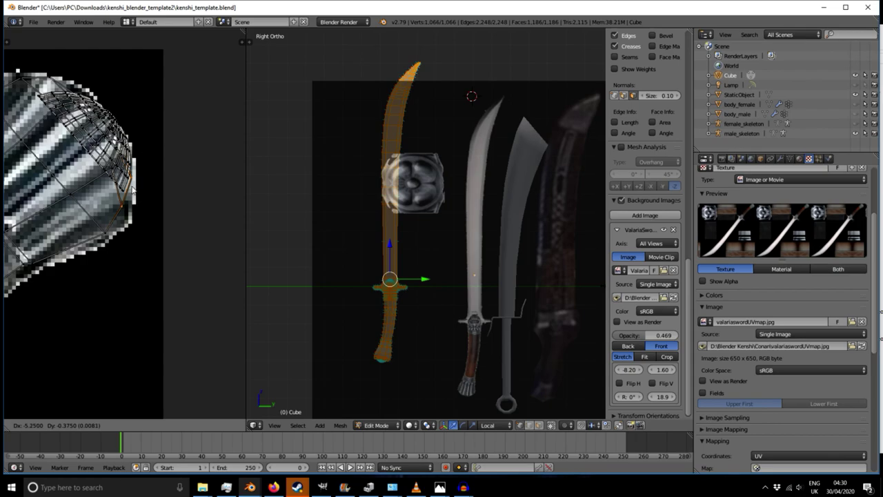
left_click(133, 187)
scroll(154, 241, "down", 4)
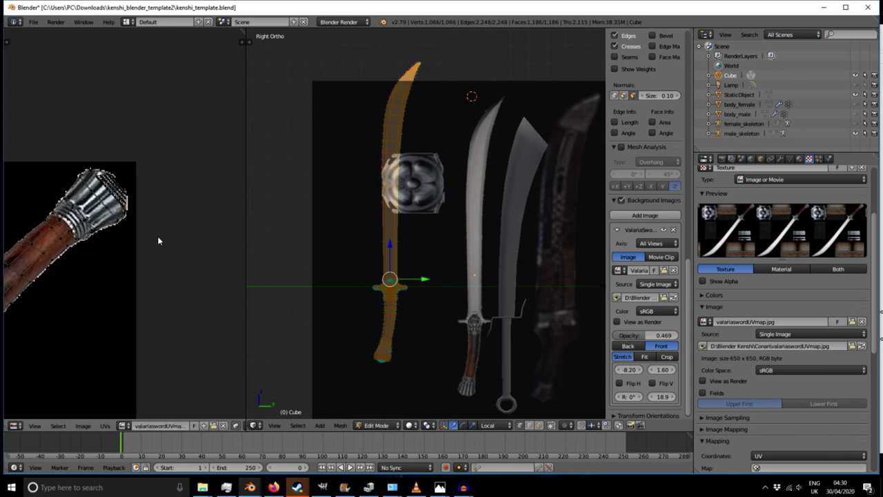
scroll(399, 323, "up", 3)
- View the pommel's end cap head-on in Edit Mode and limit selection to visible geometry
key("Tab")
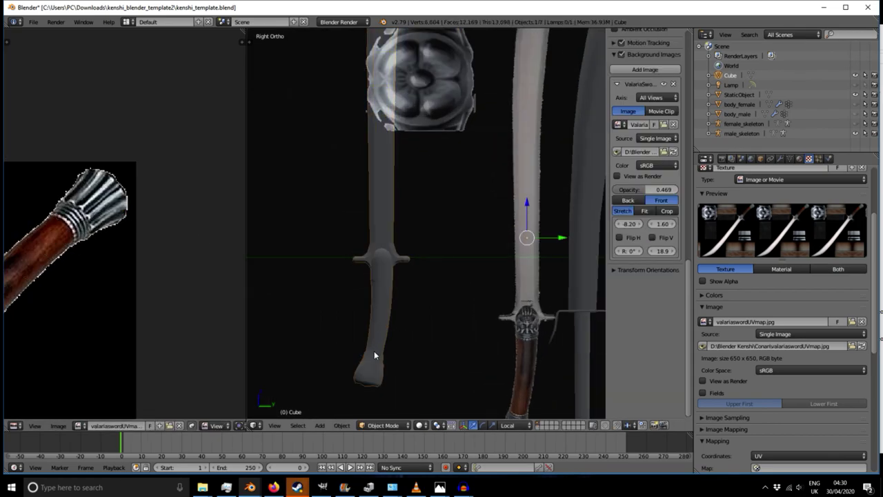
middle_click_drag(393, 365, 354, 222)
scroll(394, 282, "up", 4)
key("Tab")
scroll(459, 262, "up", 2)
scroll(353, 221, "up", 2)
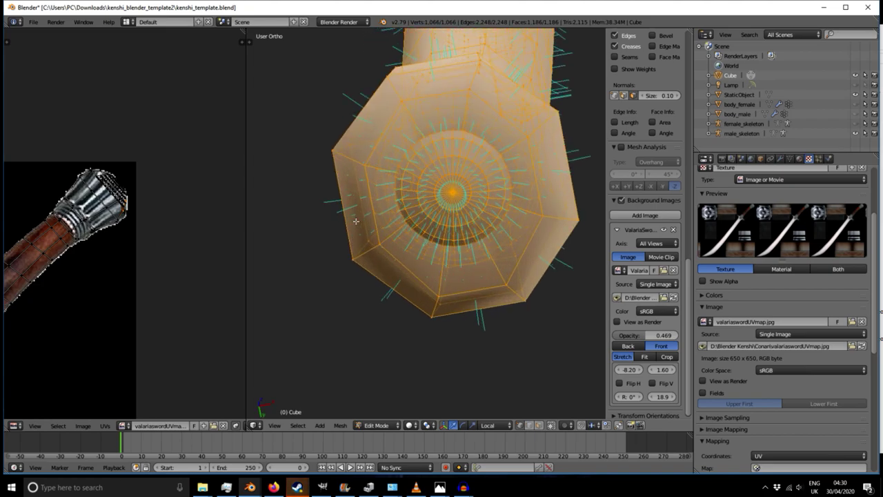
scroll(356, 221, "up", 1)
right_click(361, 225)
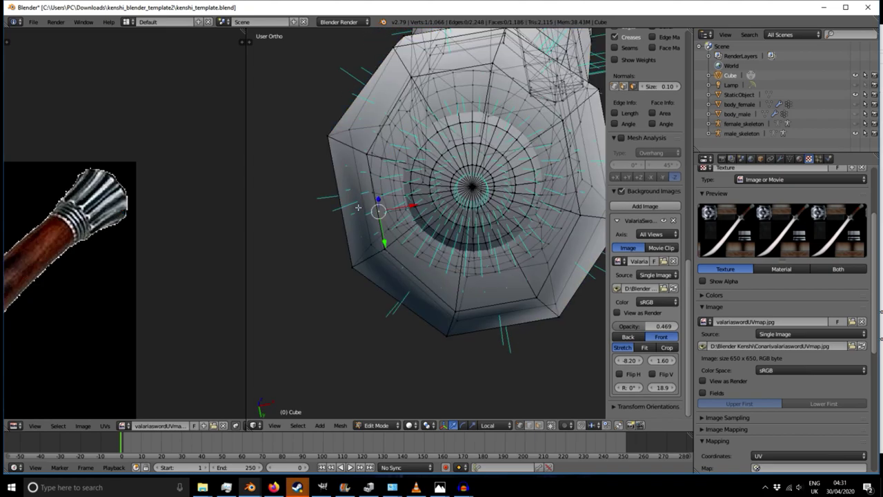
left_click(552, 425)
middle_click_drag(481, 320, 420, 301)
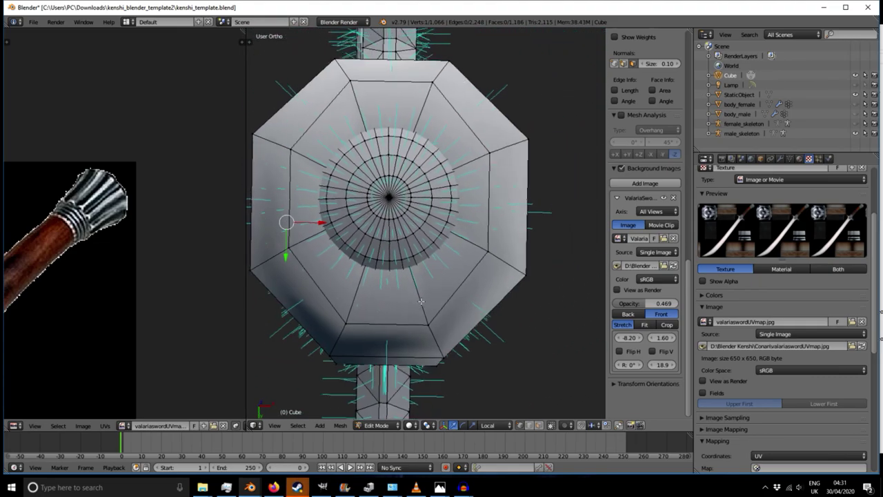
left_click(553, 425)
left_click(553, 426)
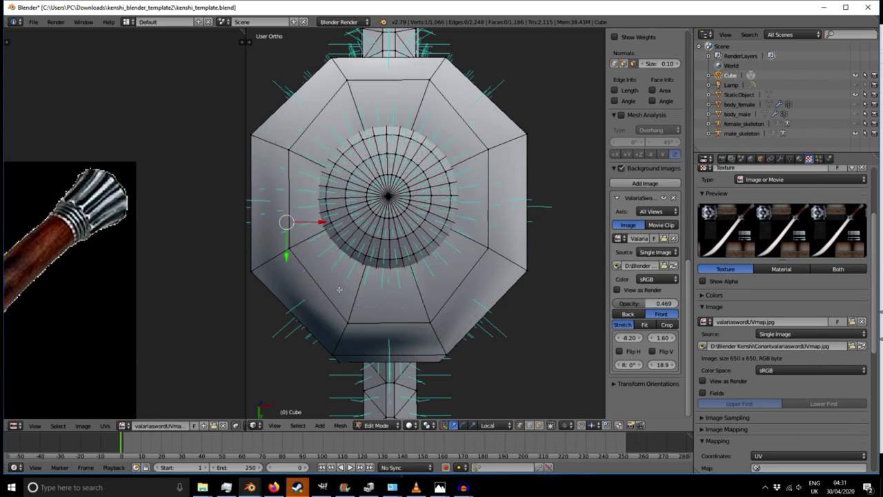
- In face select mode, select the faces around the upper half and sides of the octagonal pommel cap
key("3")
right_click(288, 189)
right_click(289, 104, "shift")
right_click(321, 123, "shift")
right_click(386, 104, "shift")
right_click(388, 71, "shift")
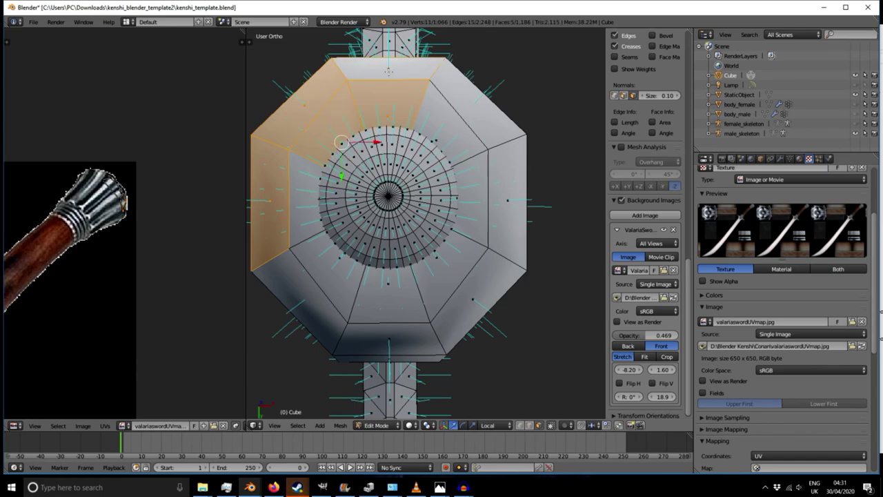
right_click(470, 99, "shift")
right_click(459, 141, "shift")
right_click(470, 200, "shift")
right_click(505, 207, "shift")
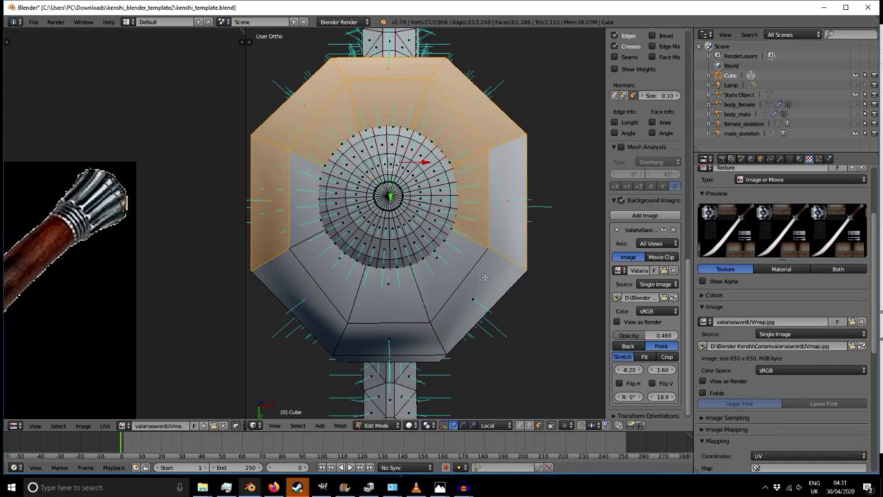
- Add the faces around the lower half of the octagonal pommel cap to the selection
right_click(483, 280, "shift")
right_click(436, 288, "shift")
right_click(385, 333, "shift")
right_click(318, 308, "shift")
right_click(327, 282, "shift")
right_click(397, 296, "shift")
scroll(336, 206, "down", 3)
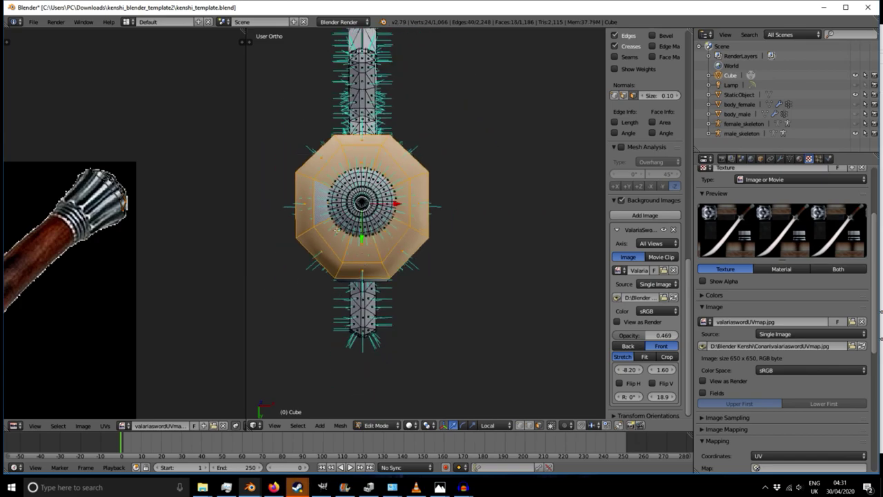
- Add the pommel cap's round centre faces to the selection and switch to the bottom orthographic view
scroll(343, 233, "up", 2)
key("b")
left_click_drag(306, 134, 425, 253)
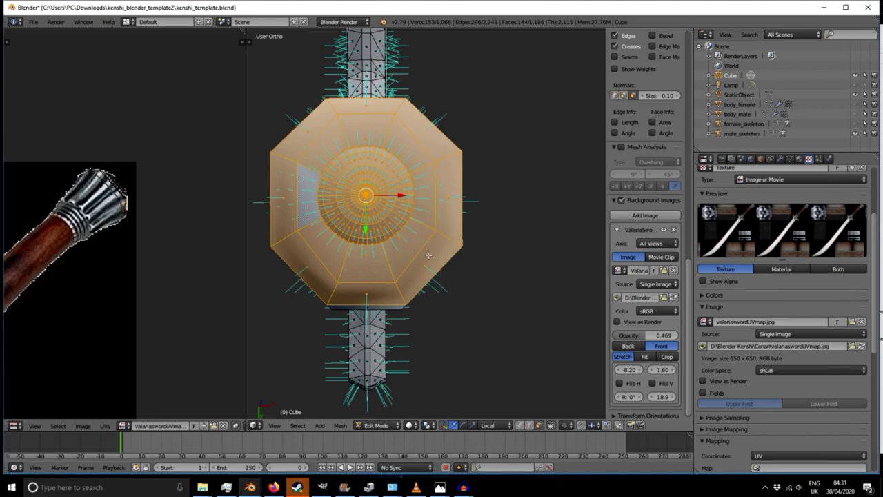
key("ctrl+KP_7")
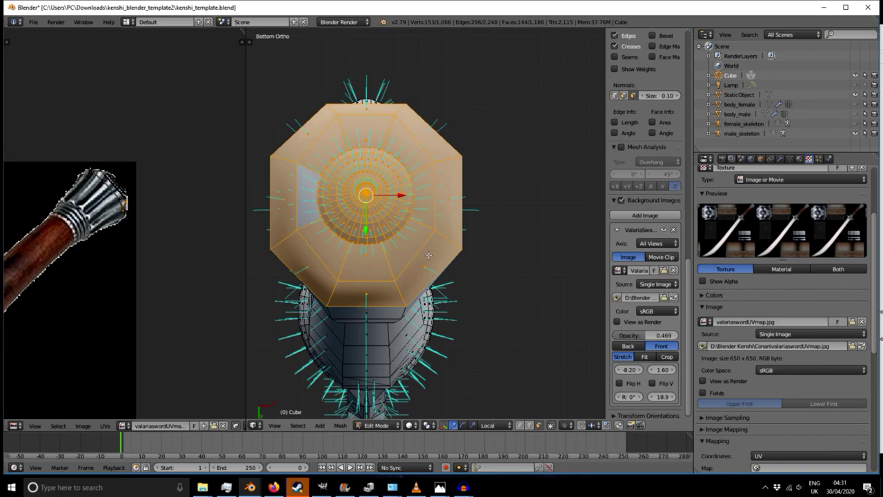
- Unwrap the selected pommel cap faces with Project From View and select all their UVs over the sword texture
middle_click_drag(521, 211, 519, 234)
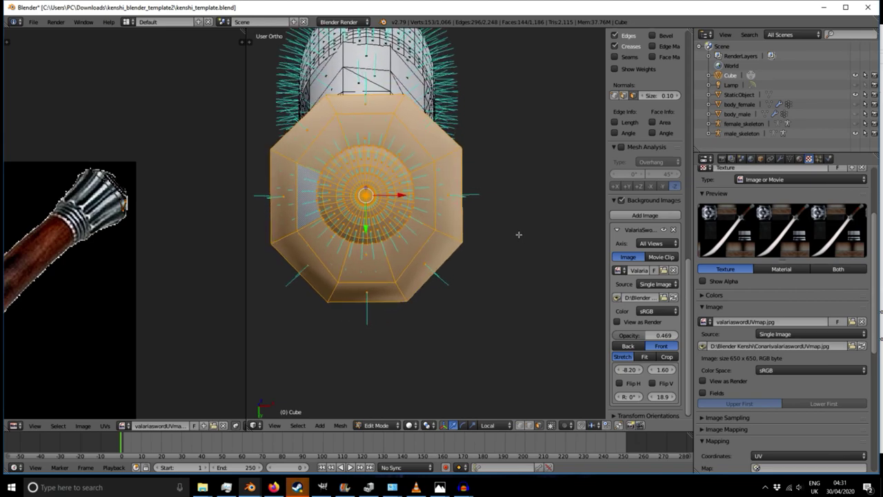
key("u")
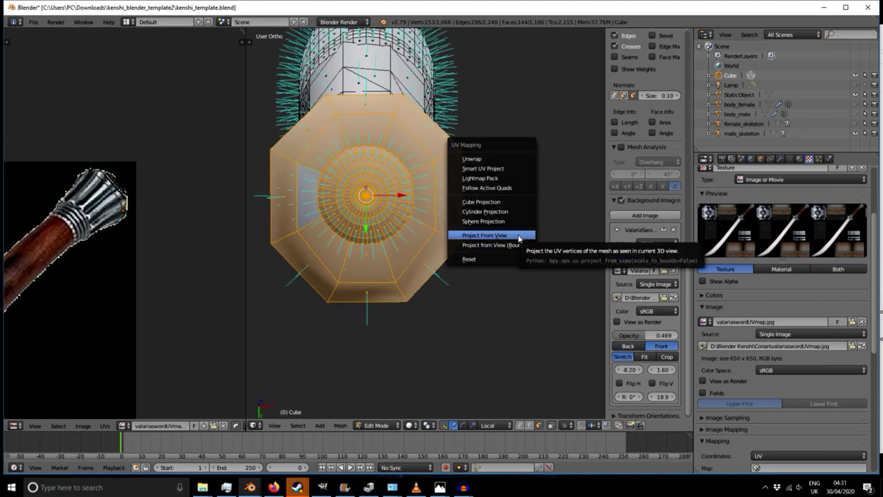
left_click(519, 235)
scroll(95, 218, "down", 8)
middle_click_drag(81, 271, 178, 233)
key("a")
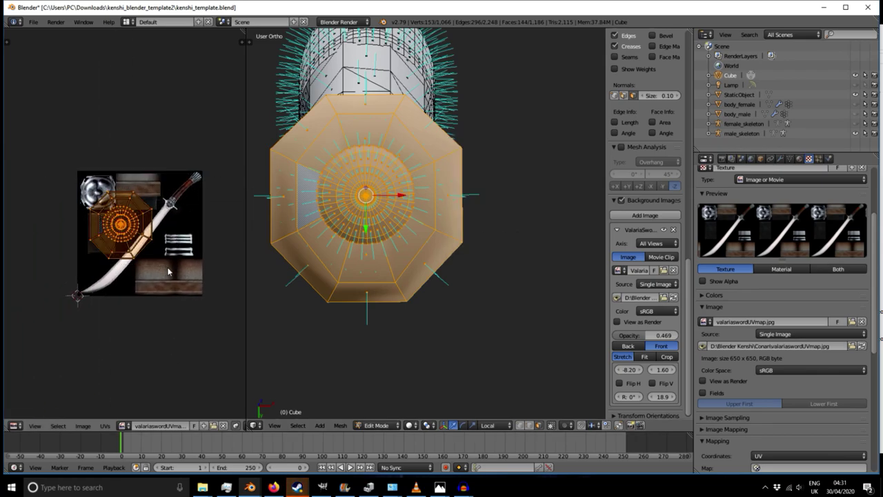
- Scale down the pommel cap's UV island and rotate it about 90°
key("s")
left_click(164, 243)
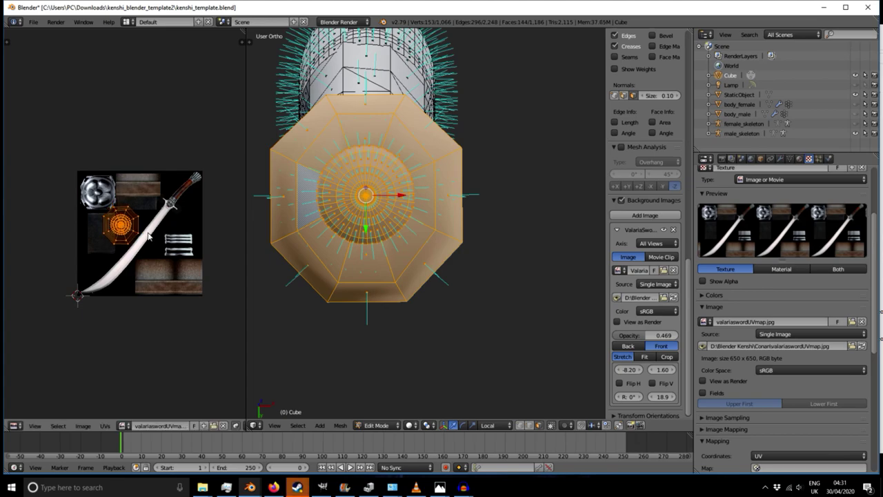
key("r")
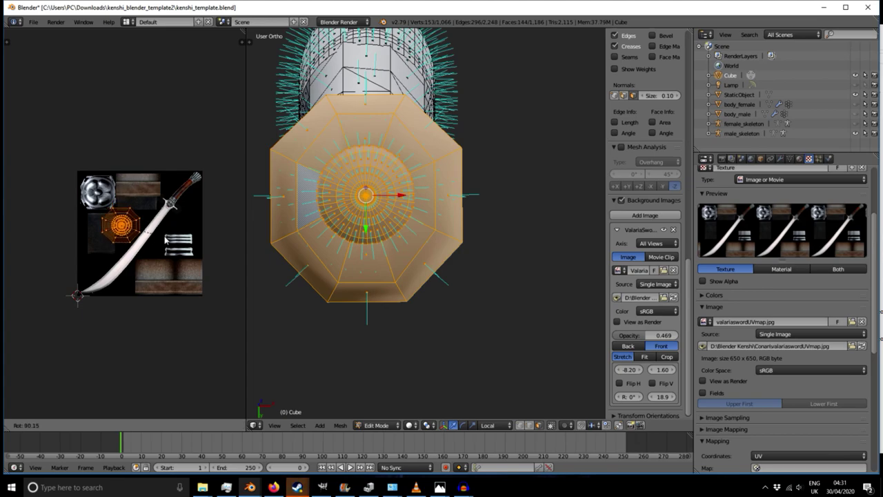
left_click(165, 239)
- Move the pommel cap's UV island onto the painted round metal flower ornament and scale it to fit
scroll(163, 241, "up", 1)
scroll(164, 240, "up", 2)
middle_click_drag(105, 222, 158, 258)
key("g")
left_click(110, 190)
key("s")
left_click(129, 201)
key("g")
left_click(131, 203)
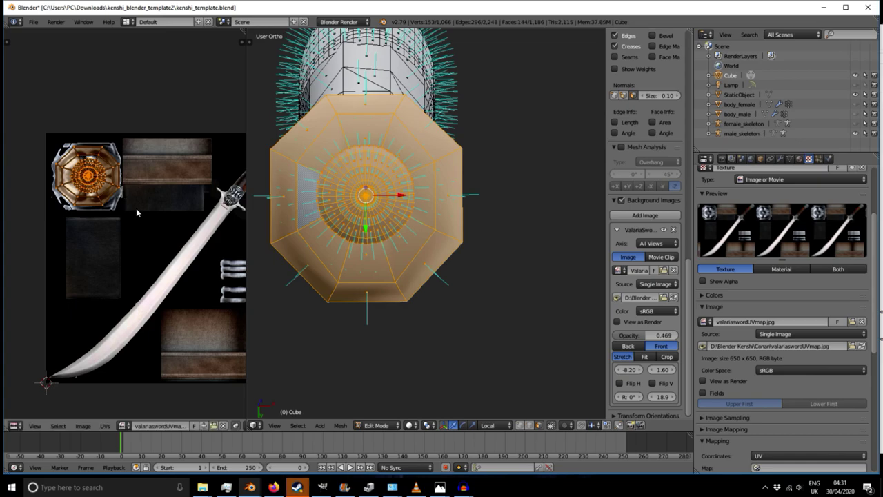
- Select the whole sword mesh, set the viewport shading to Texture, and return to Object Mode
scroll(428, 227, "down", 4)
middle_click_drag(428, 226, 367, 302)
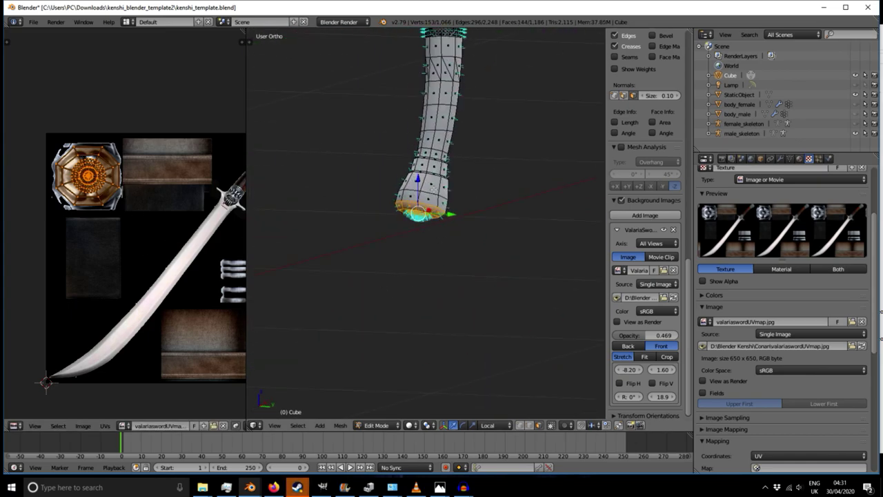
right_click(447, 167)
scroll(441, 166, "down", 5)
middle_click_drag(442, 166, 351, 271)
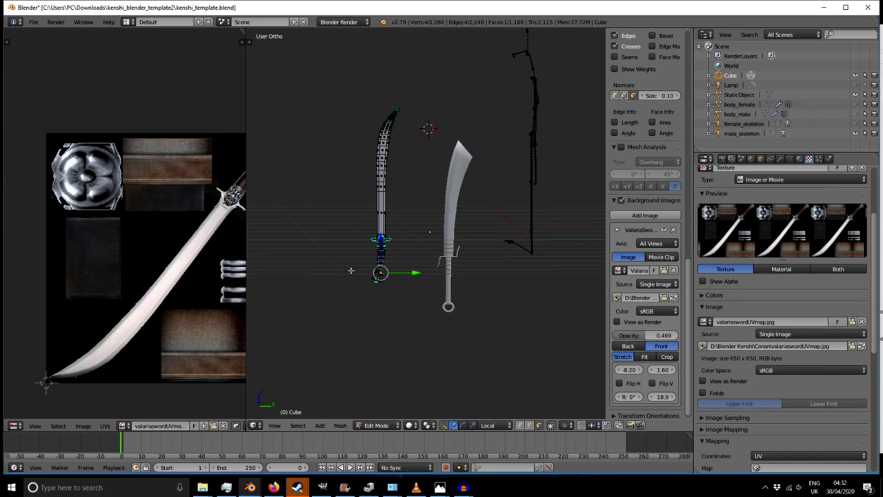
key("a")
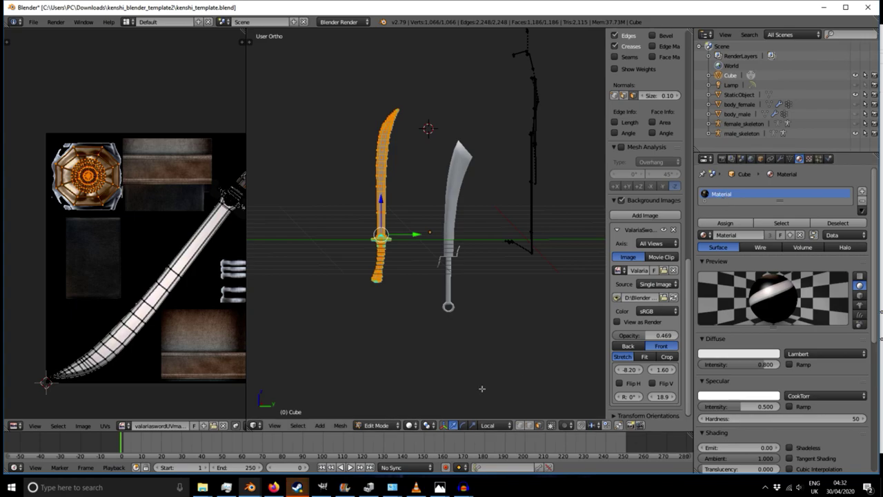
left_click(410, 425)
left_click(426, 382)
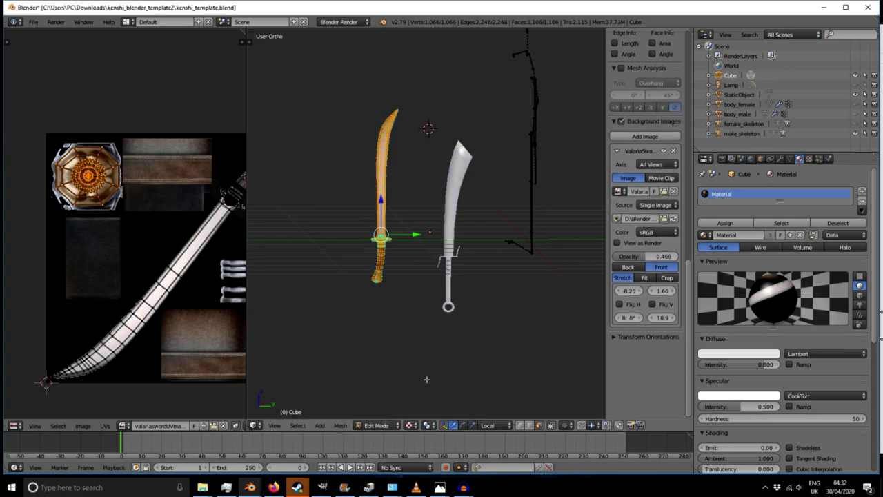
scroll(364, 218, "up", 4)
scroll(365, 219, "up", 1)
key("Tab")
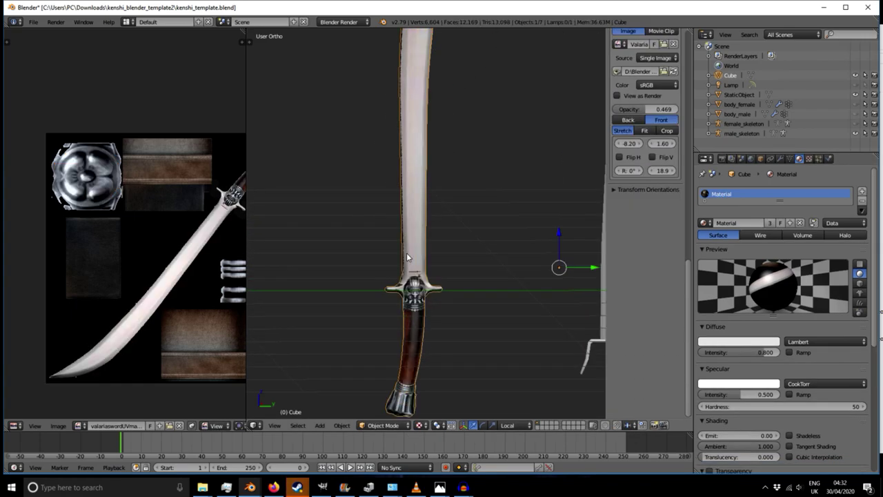
- Enlarge the 3D view and examine the texture on the sword's pommel, grip and guard from several sides
scroll(406, 253, "down", 3)
middle_click_drag(450, 280, 458, 283)
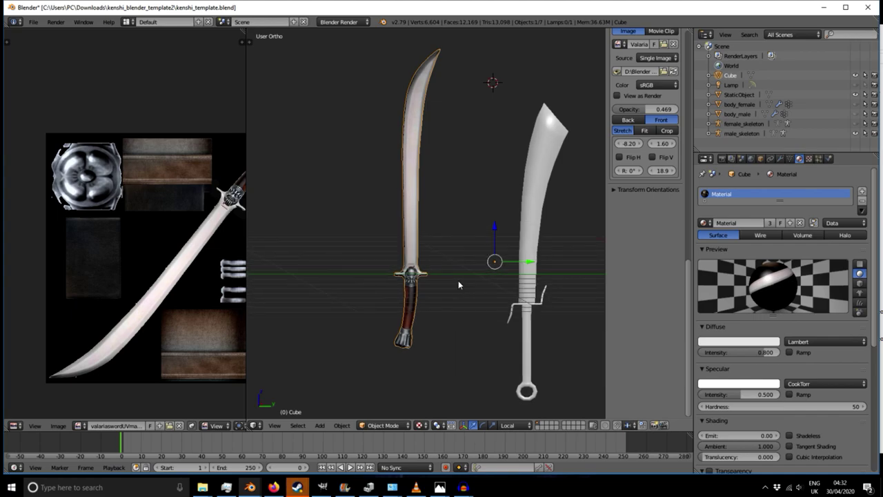
left_click_drag(251, 207, 19, 228)
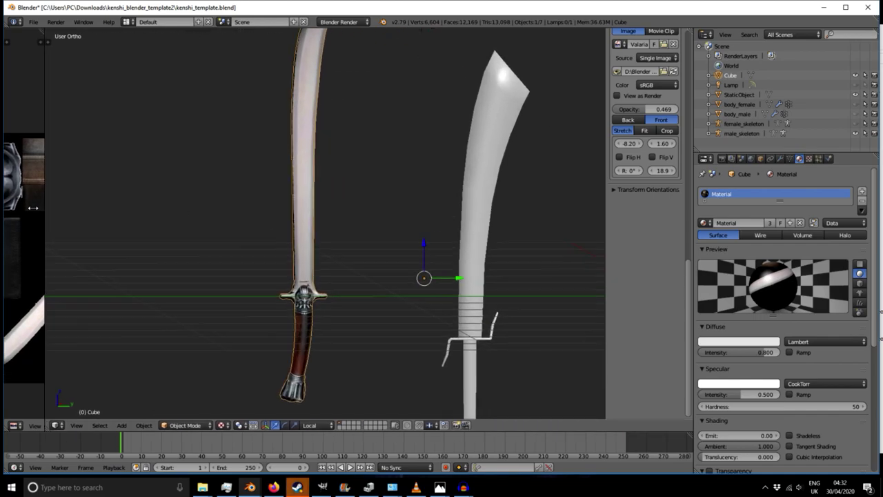
scroll(198, 278, "down", 2)
middle_click_drag(199, 278, 257, 256)
scroll(208, 323, "up", 7)
middle_click_drag(257, 257, 274, 319)
scroll(310, 239, "up", 2)
scroll(310, 239, "down", 6)
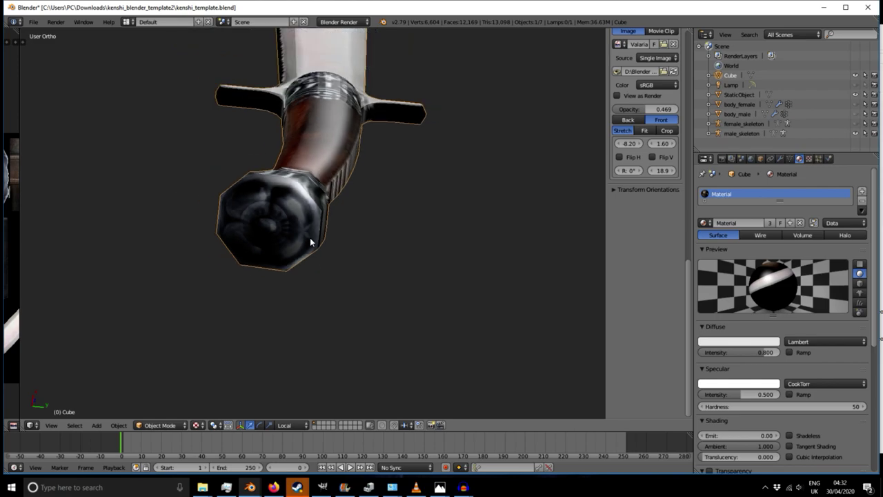
middle_click_drag(321, 198, 322, 268)
scroll(323, 268, "up", 3)
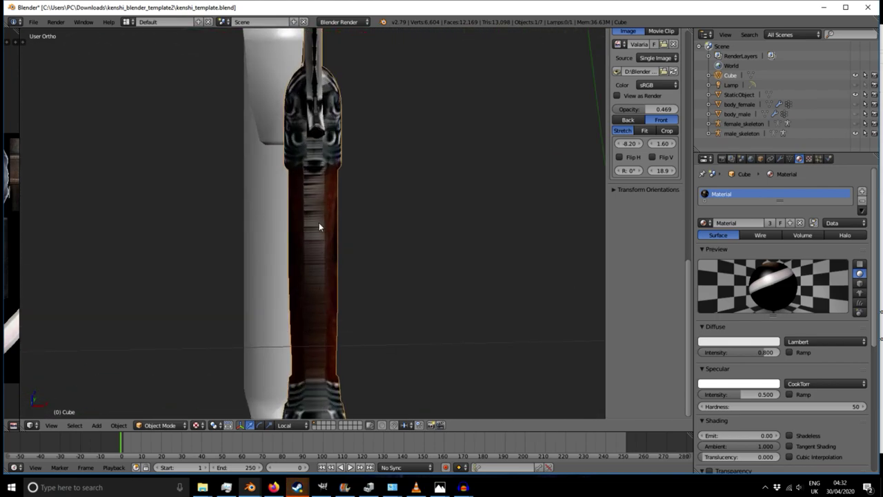
middle_click_drag(424, 299, 327, 181)
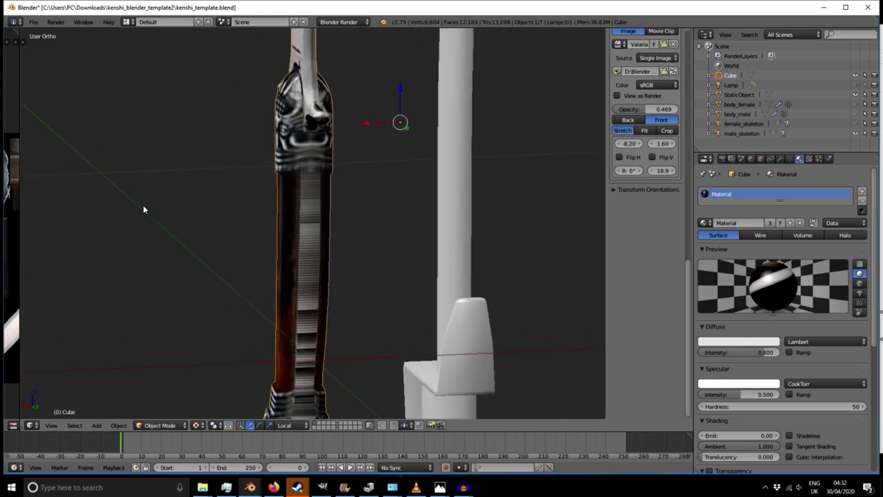
scroll(143, 205, "down", 3)
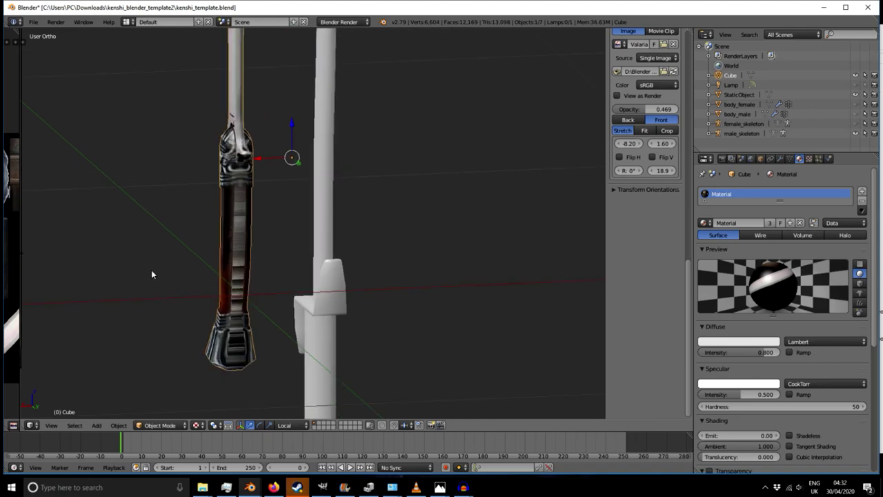
mouse_move(229, 323)
middle_mouse_down()
mouse_move(339, 324)
mouse_move(217, 318)
middle_mouse_up()
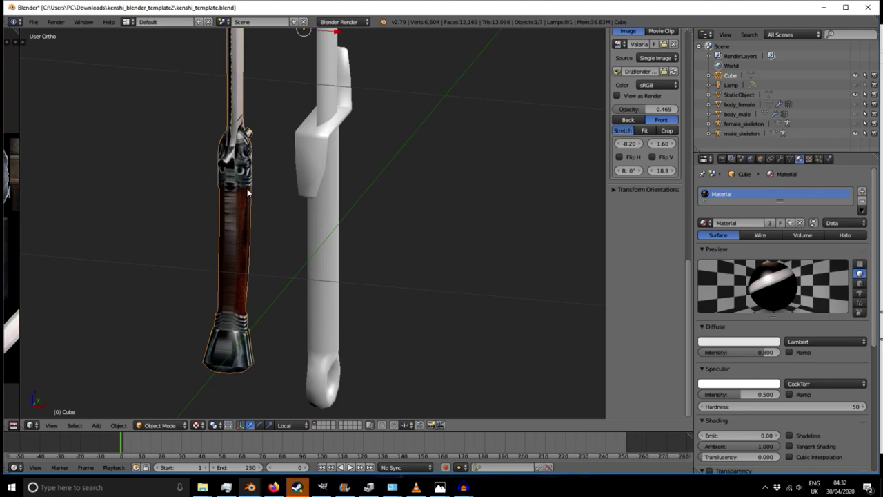
middle_click_drag(245, 218, 283, 320)
- Examine the texture along the blade's faces and edges up close
middle_click_drag(252, 58, 278, 299)
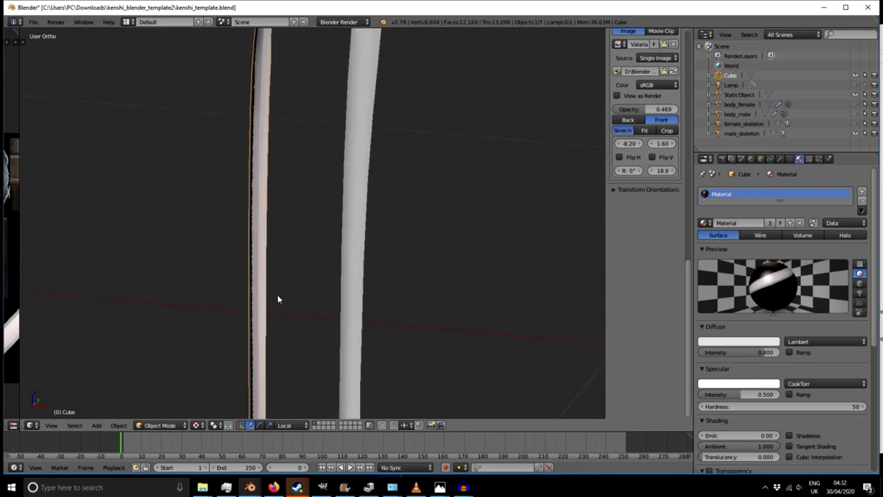
middle_click_drag(253, 114, 306, 129)
middle_click_drag(255, 335, 289, 53, "shift")
middle_click_drag(284, 269, 297, 48, "shift")
scroll(220, 320, "up", 2)
middle_click_drag(269, 332, 406, 328)
scroll(406, 328, "up", 5)
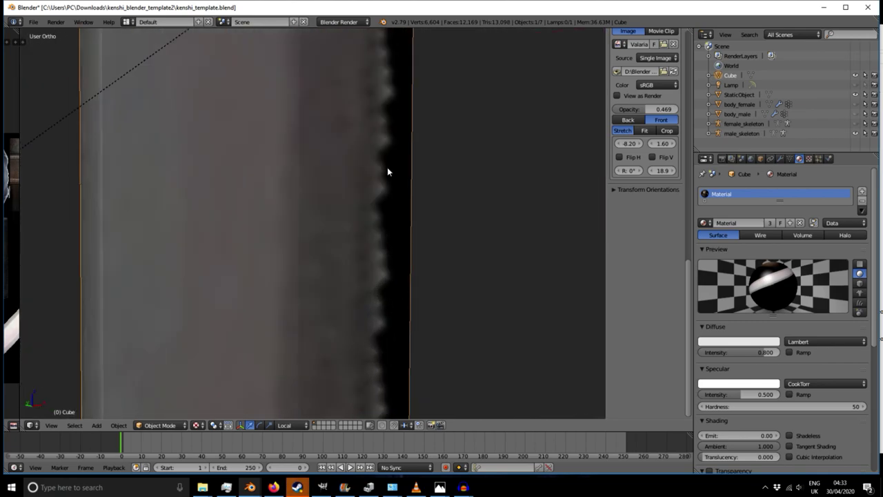
middle_click_drag(408, 330, 256, 280)
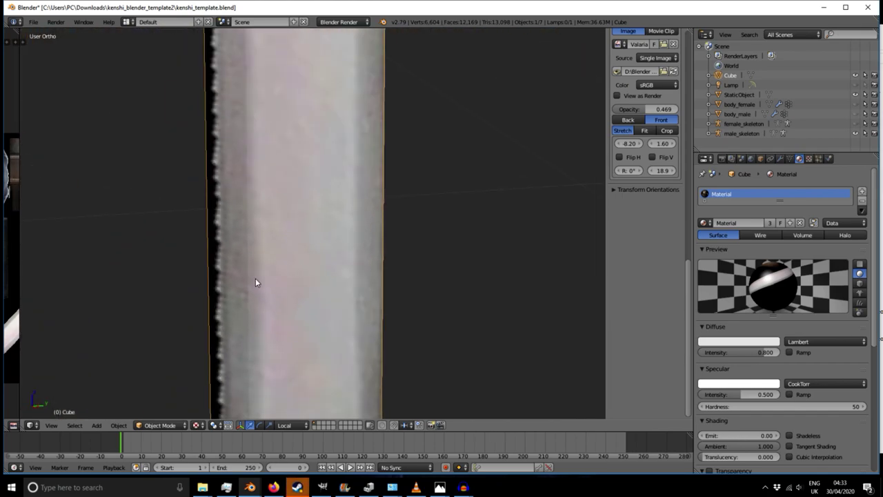
- Widen the UV/Image Editor and enter Edit Mode with the UV layout framed on the blade's tip
left_click_drag(19, 217, 363, 223)
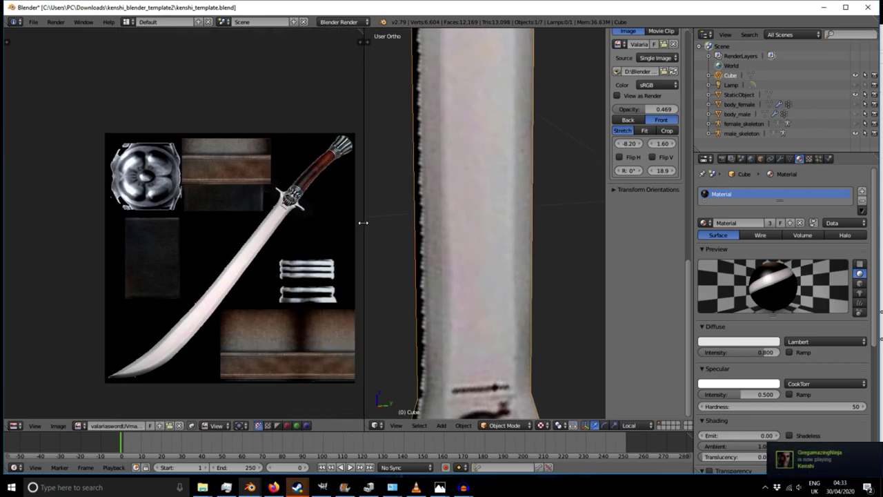
key("Tab")
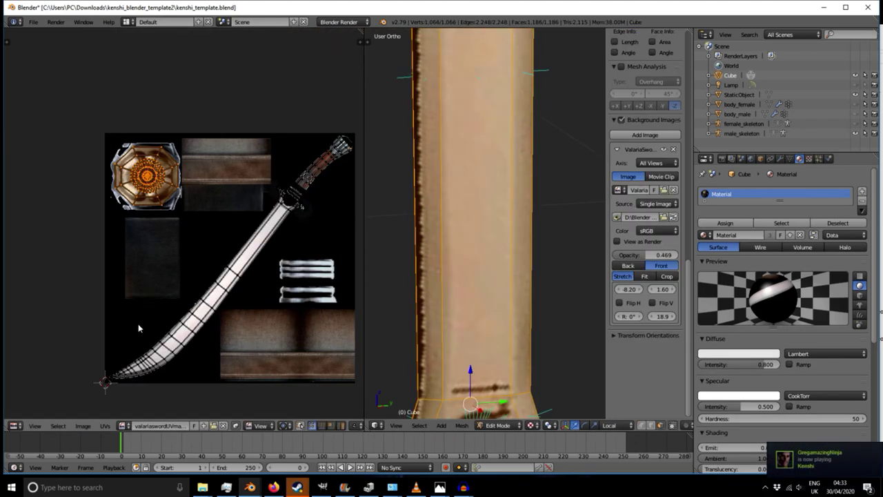
scroll(129, 364, "up", 5)
scroll(274, 365, "up", 1)
middle_click_drag(263, 347, 196, 235)
scroll(78, 351, "up", 2)
middle_click_drag(79, 351, 307, 263)
scroll(308, 263, "down", 2)
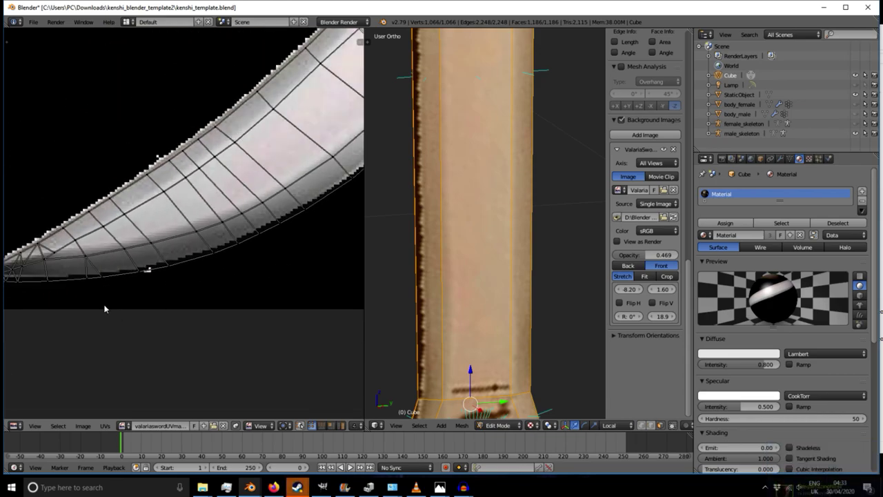
scroll(99, 307, "down", 2)
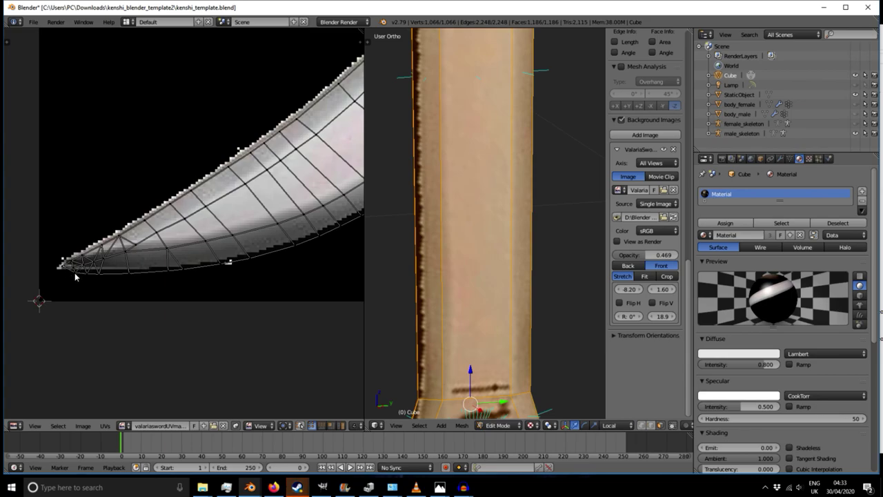
scroll(69, 281, "up", 3)
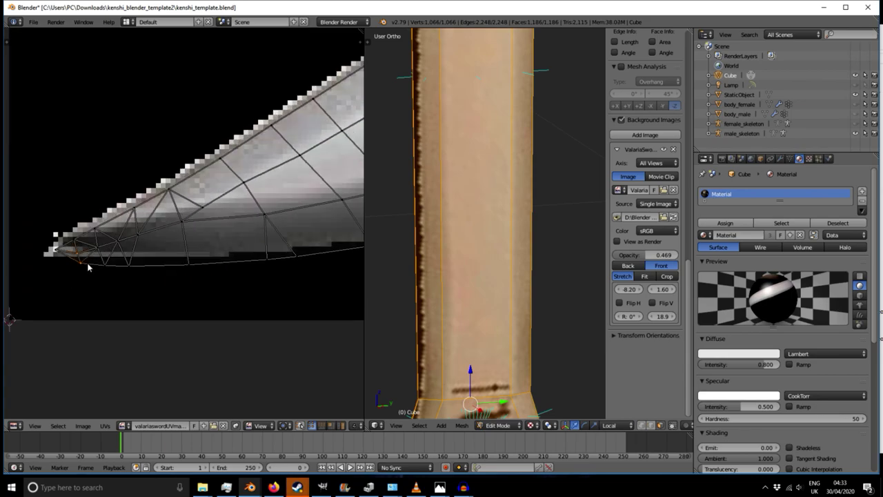
- Move the lower-edge UV vertices nearest the blade's point up onto the painted blade
right_click(98, 252, "shift")
right_click(84, 246, "shift")
right_click(93, 248, "shift")
key("g")
left_click(106, 256)
key("g")
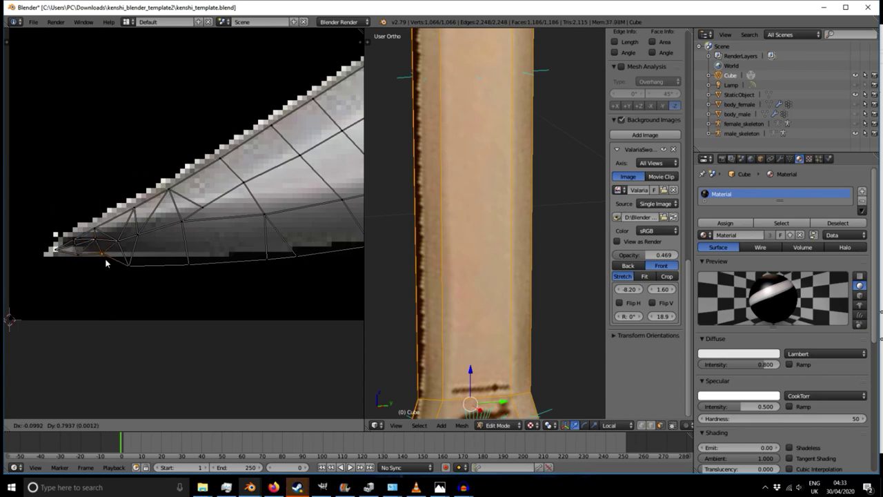
left_click(104, 260)
- Move the next two UV vertices along the tip's lower edge up to the painted blade's outline
right_click(125, 266)
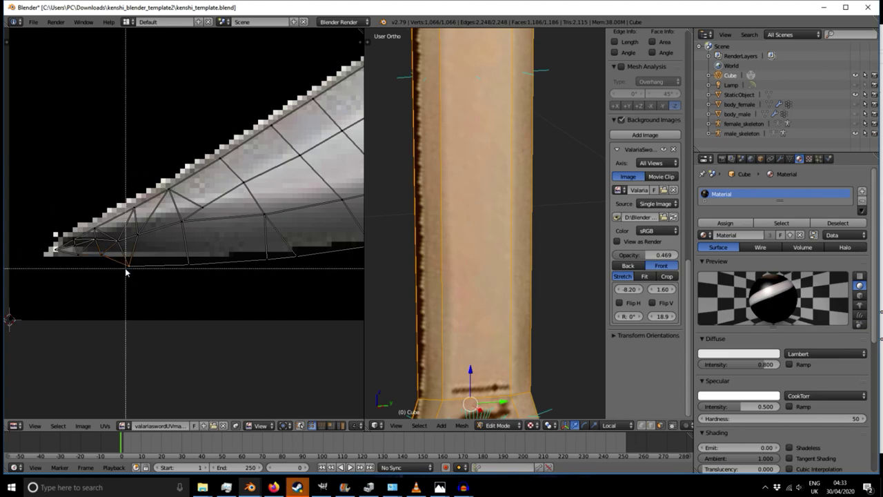
key("g")
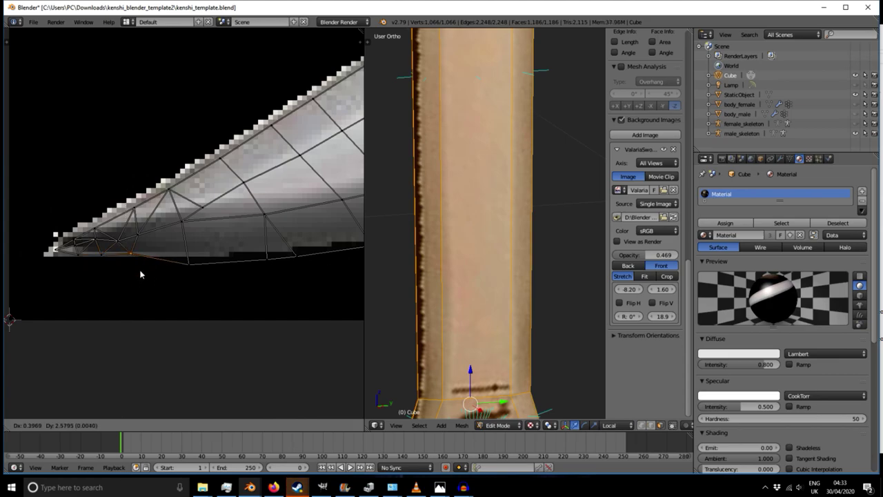
left_click(140, 275)
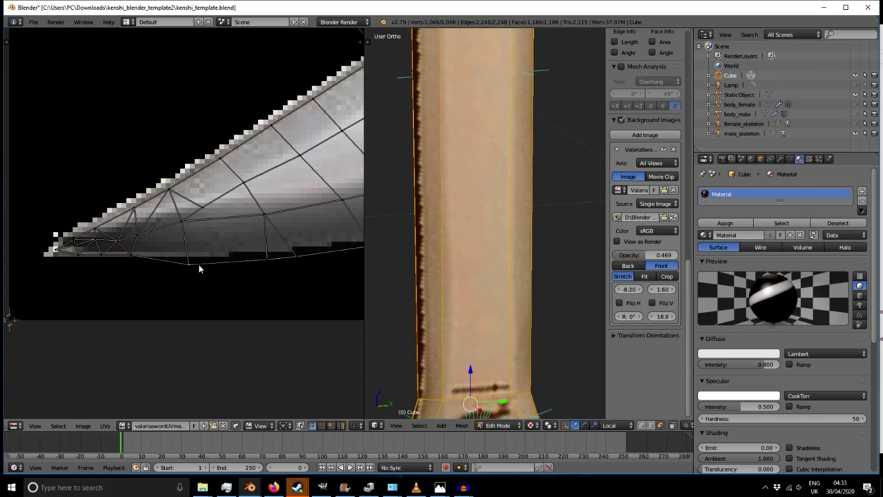
key("g")
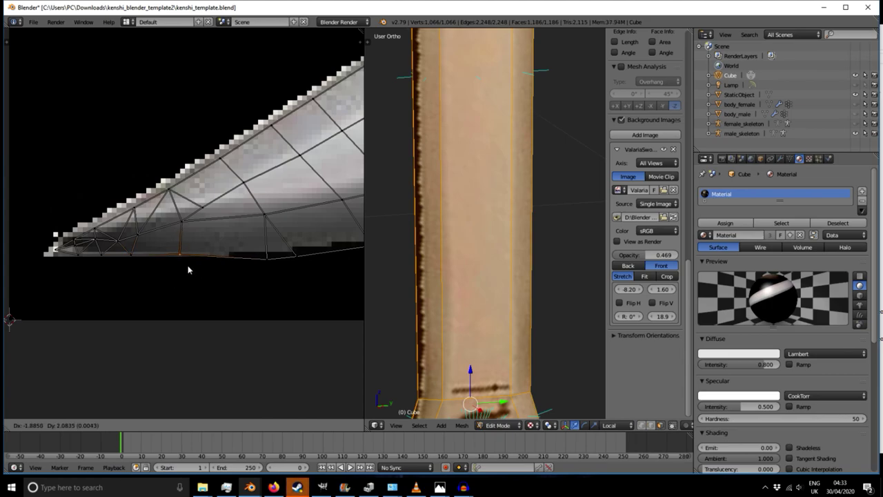
left_click(187, 265)
- Continue along the blade's lower edge, moving two further UV vertices off the black background onto the painted steel
key("a")
key("b")
left_click_drag(250, 250, 268, 281)
key("g")
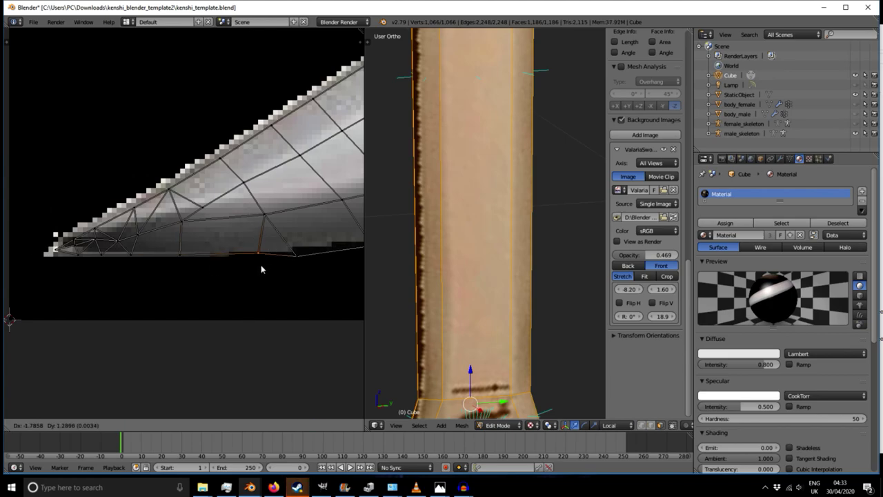
left_click(261, 262)
scroll(289, 271, "up", 2)
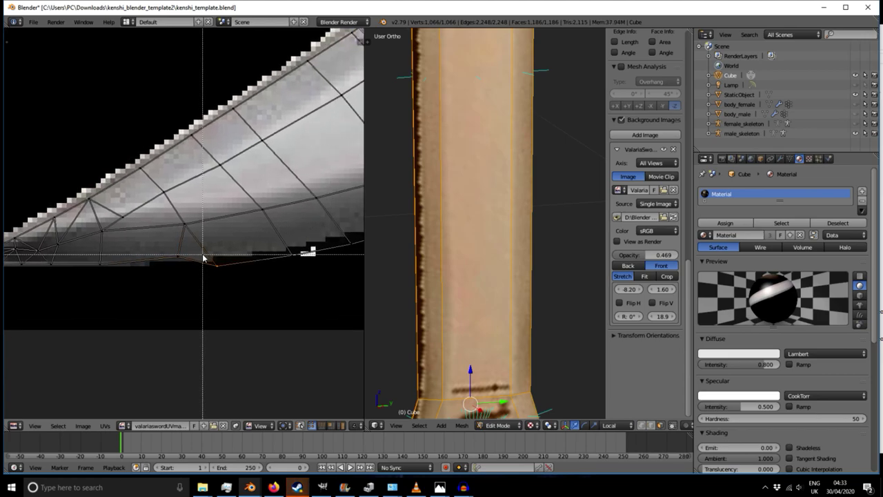
key("g")
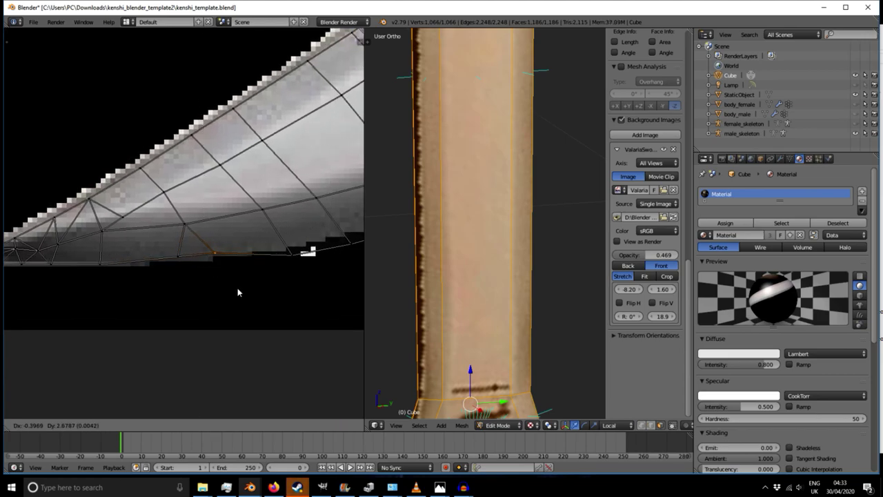
left_click(237, 290)
scroll(237, 288, "down", 3)
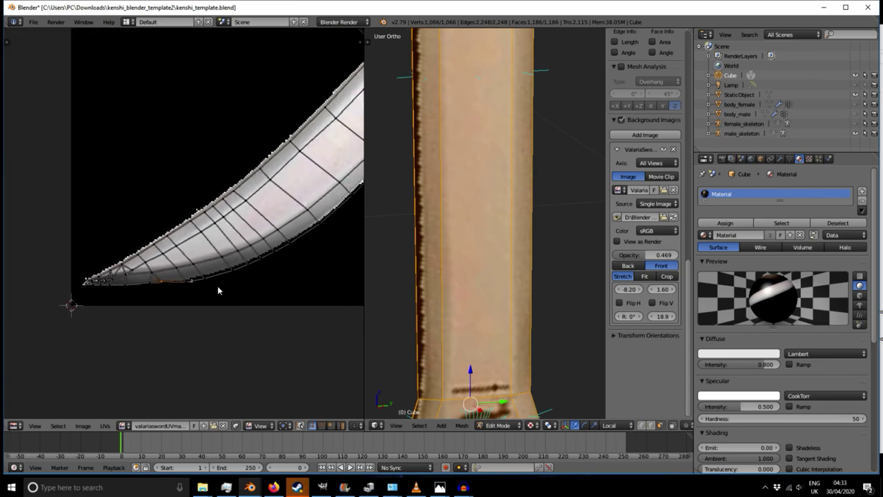
- Box-select the row of UV vertices along the blade's curved lower edge and move them together up onto the painted steel
scroll(185, 287, "up", 3)
key("b")
left_click_drag(157, 276, 171, 289)
key("b")
left_click_drag(197, 259, 220, 291)
key("b")
left_click_drag(265, 242, 288, 266)
middle_click_drag(275, 285, 118, 331)
key("b")
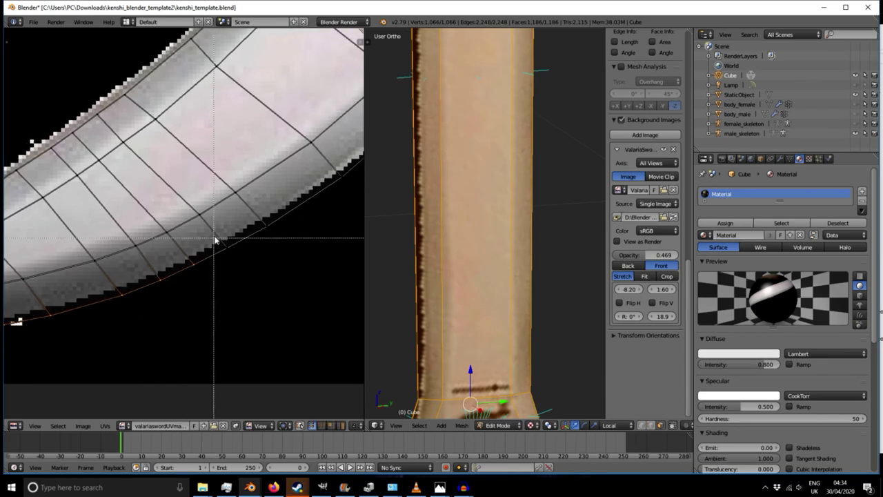
left_click_drag(259, 200, 284, 242)
key("b")
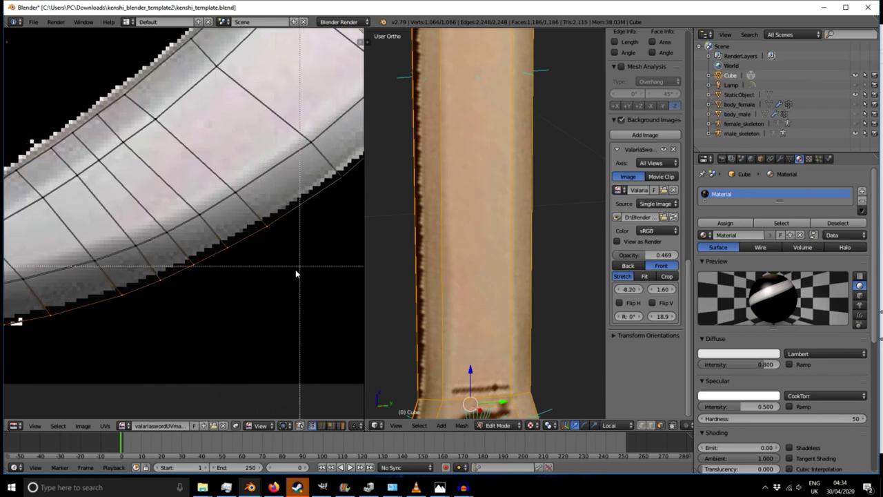
left_click(260, 288)
middle_click_drag(291, 283, 202, 323)
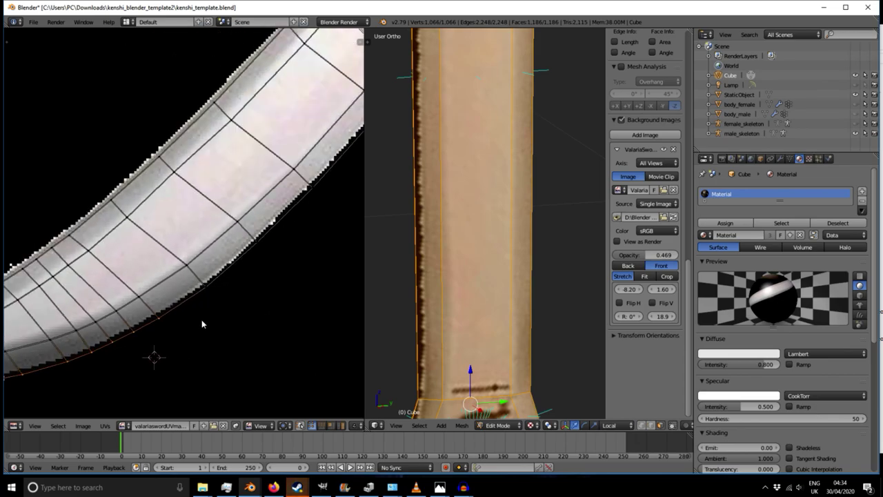
key("b")
left_click_drag(197, 282, 230, 313)
key("b")
left_click_drag(245, 230, 271, 255)
key("b")
left_click_drag(314, 178, 308, 187)
middle_click_drag(239, 293, 288, 267)
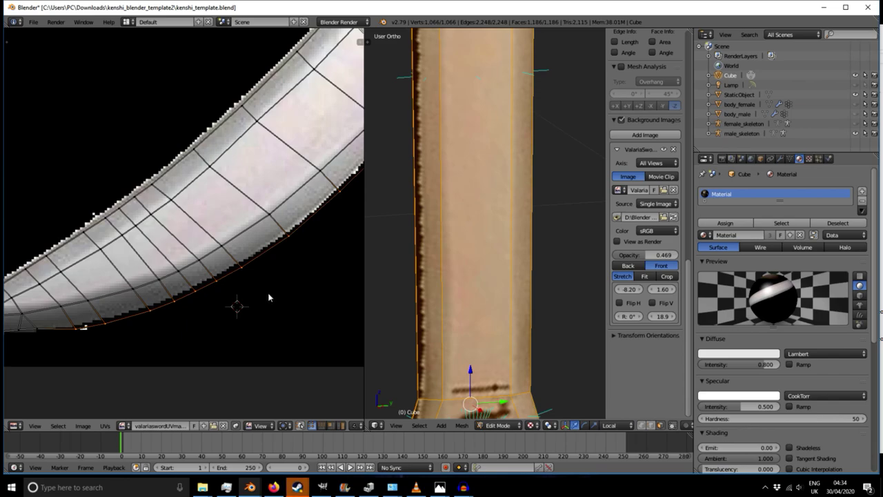
key("g")
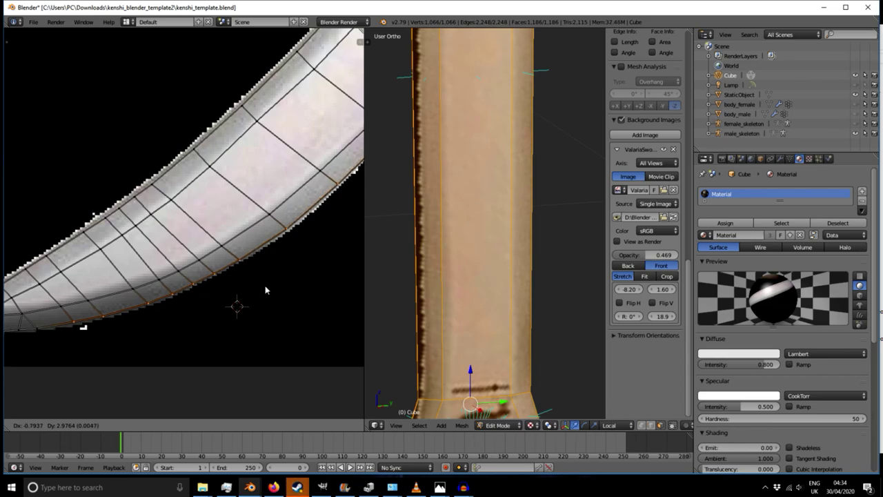
left_click(266, 286)
- Move the next UV vertices on the blade's lower edge beyond the curve individually onto the painted outline
middle_click_drag(330, 235, 209, 292)
left_click(291, 183)
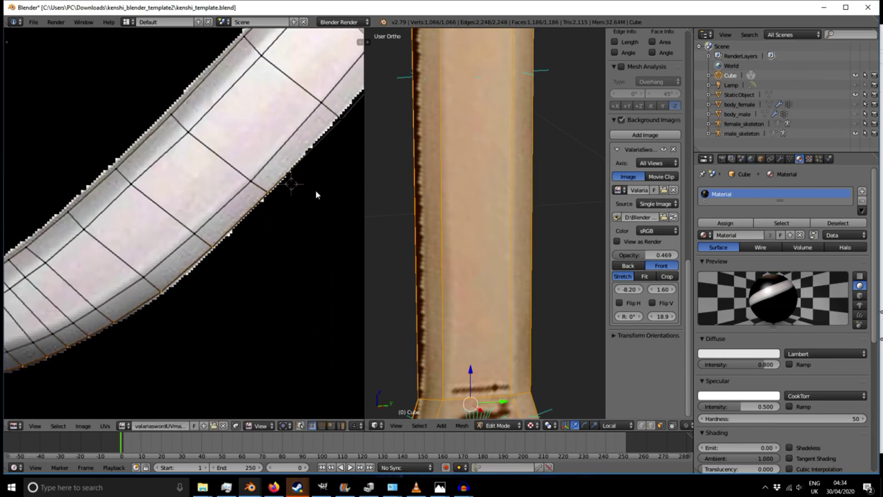
scroll(316, 195, "up", 5)
key("g")
left_click(148, 300)
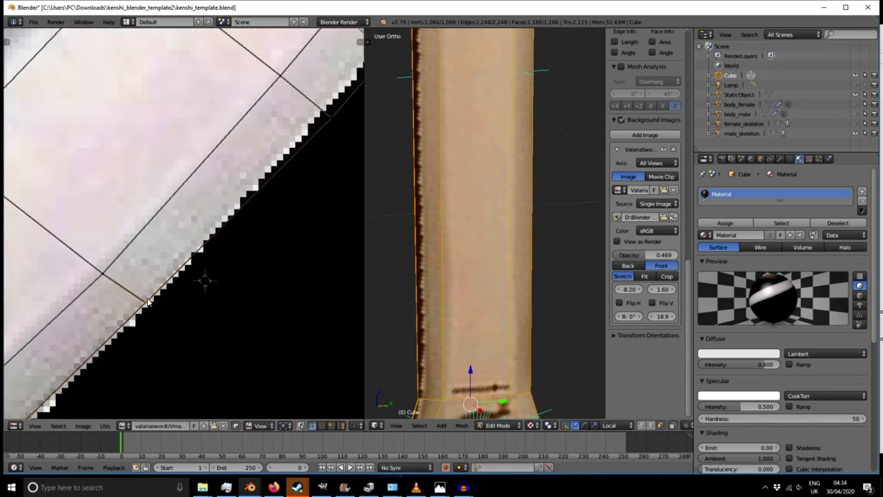
key("b")
left_click_drag(135, 293, 155, 314)
key("g")
left_click(153, 313)
middle_click_drag(283, 205, 125, 296)
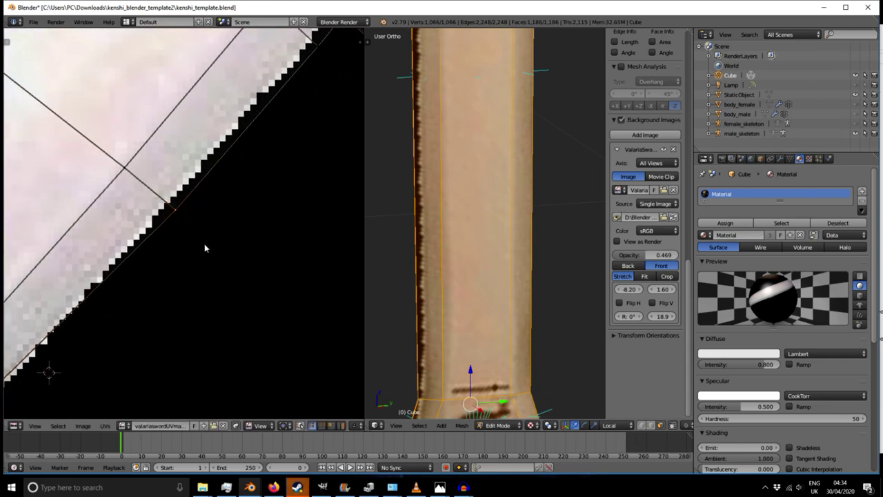
key("g")
left_click(190, 229)
- Move the following two lower-edge UV vertices on the blade's middle section off the black background onto the painted steel
middle_click_drag(276, 167, 148, 359)
key("a")
key("b")
left_click_drag(176, 218, 211, 276)
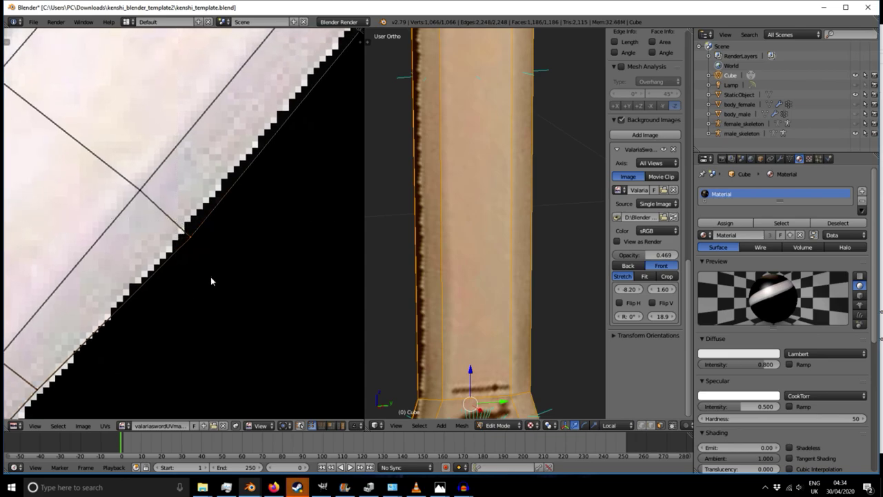
key("g")
left_click(199, 267)
middle_click_drag(269, 215, 128, 373)
middle_click_drag(242, 220, 188, 280)
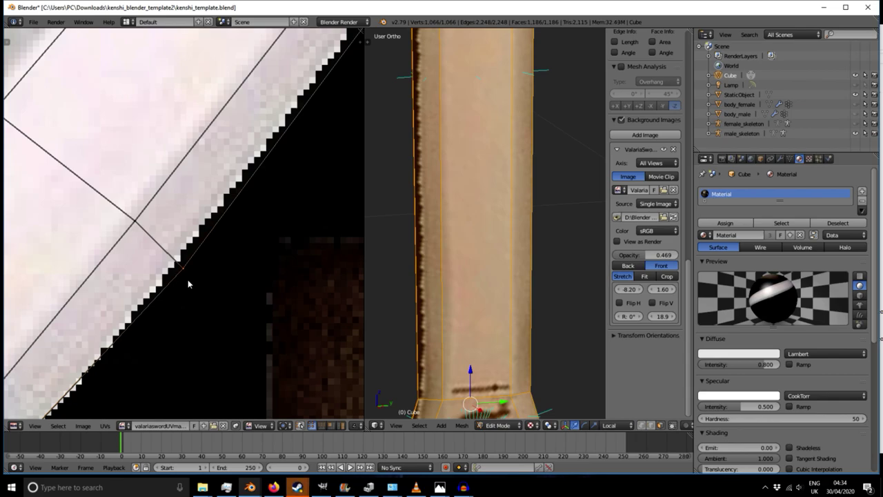
key("g")
left_click(181, 282)
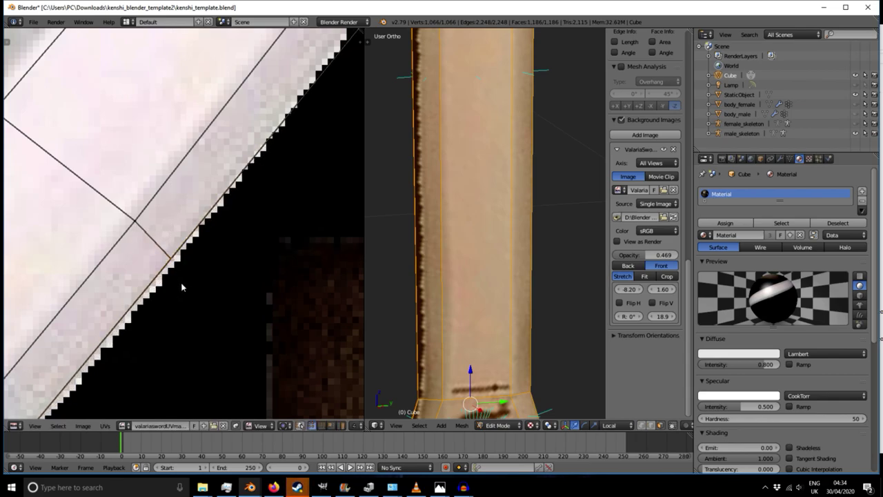
- Pull two more lower-edge UV vertices inward to the painted outline, continuing along the straight blade towards the guard
middle_click_drag(268, 215, 136, 383)
middle_click_drag(235, 230, 179, 288)
right_click(163, 285)
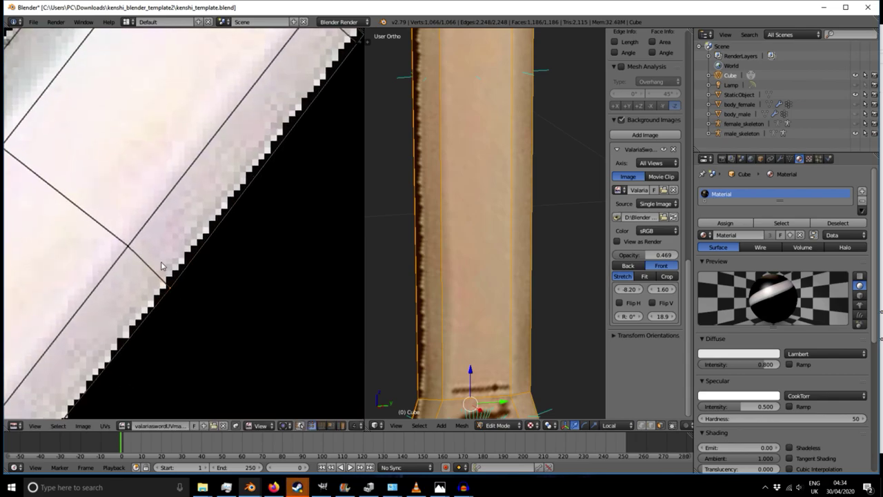
key("g")
left_click(189, 304)
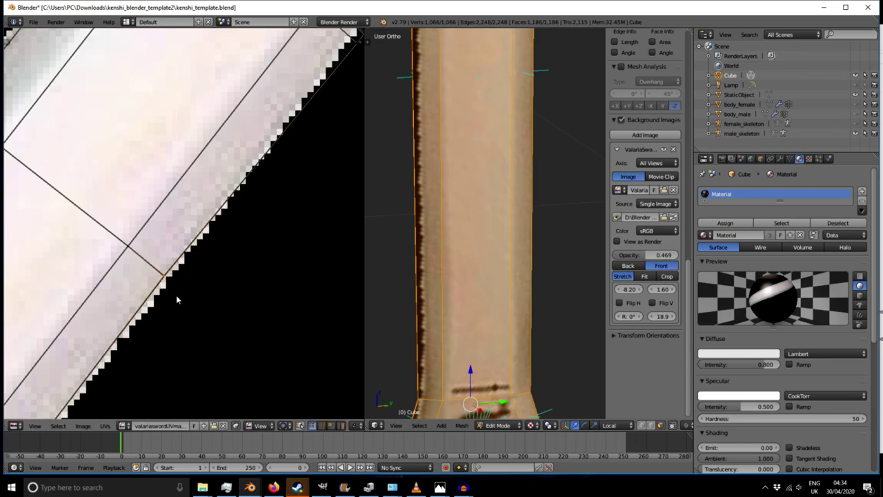
key("g")
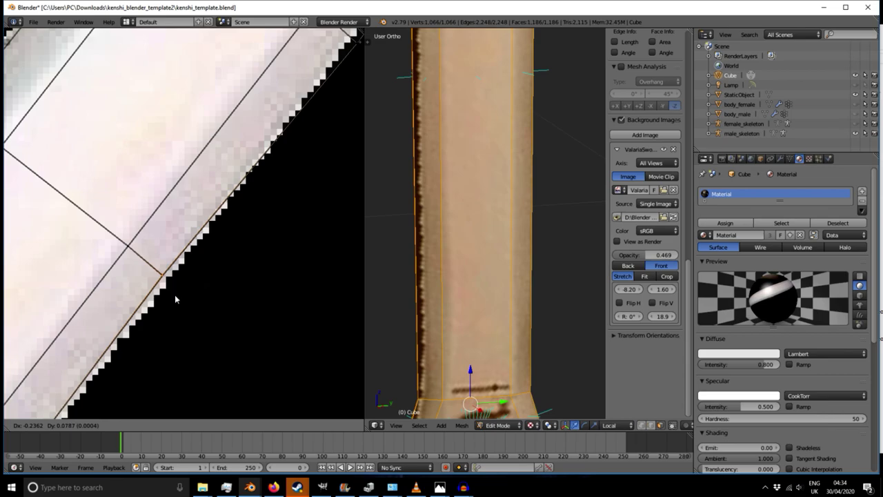
left_click(175, 295)
middle_click_drag(233, 265, 169, 379)
middle_click_drag(246, 262, 141, 387)
key("g")
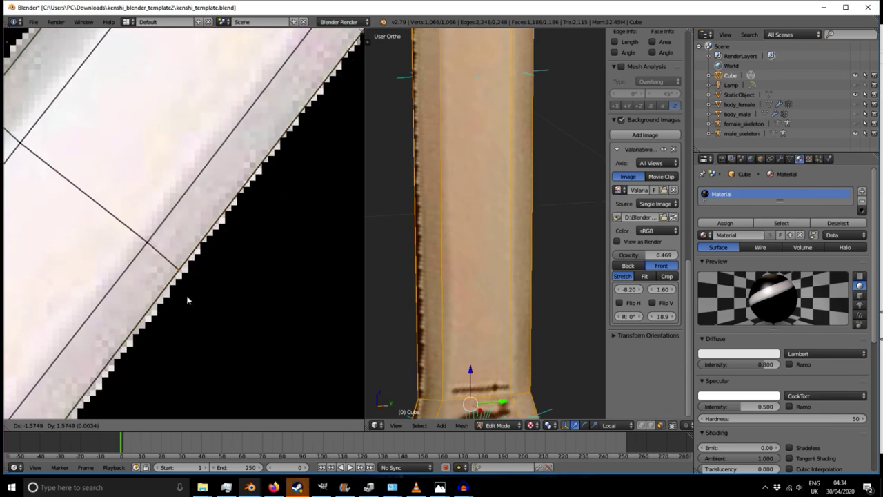
left_click(189, 301)
- Show the UV/Image Editor's properties and move the lower-edge UV vertex at the blade's base onto the painted steel
middle_click_drag(261, 225, 174, 335)
middle_click_drag(236, 246, 173, 338)
middle_click_drag(290, 227, 201, 338)
middle_click_drag(264, 258, 197, 315)
middle_click_drag(242, 244, 193, 326)
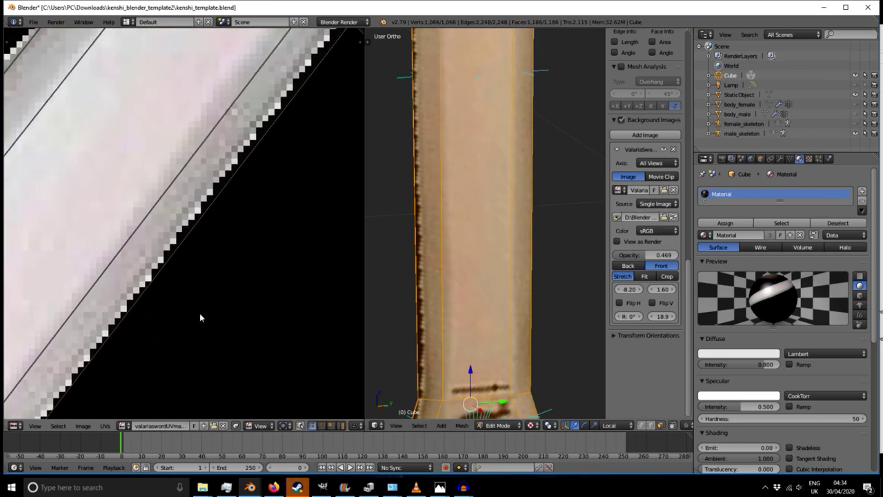
middle_click_drag(291, 193, 186, 342)
middle_click_drag(308, 176, 198, 327)
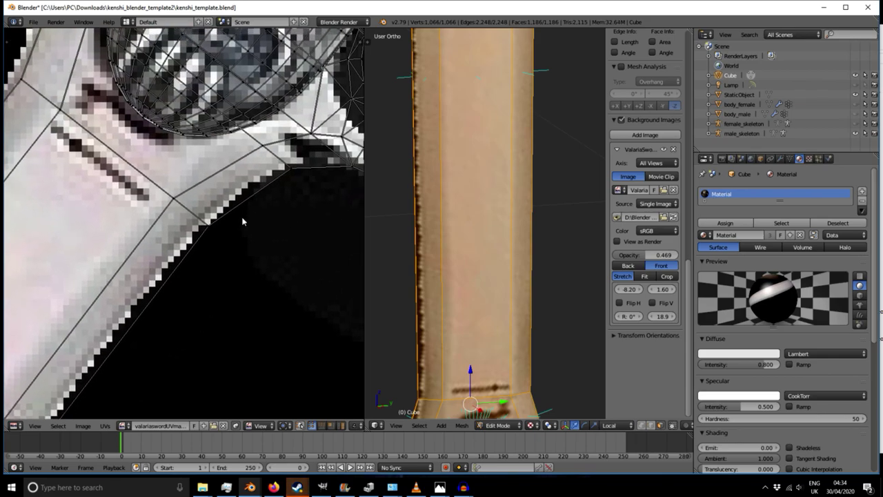
key("n")
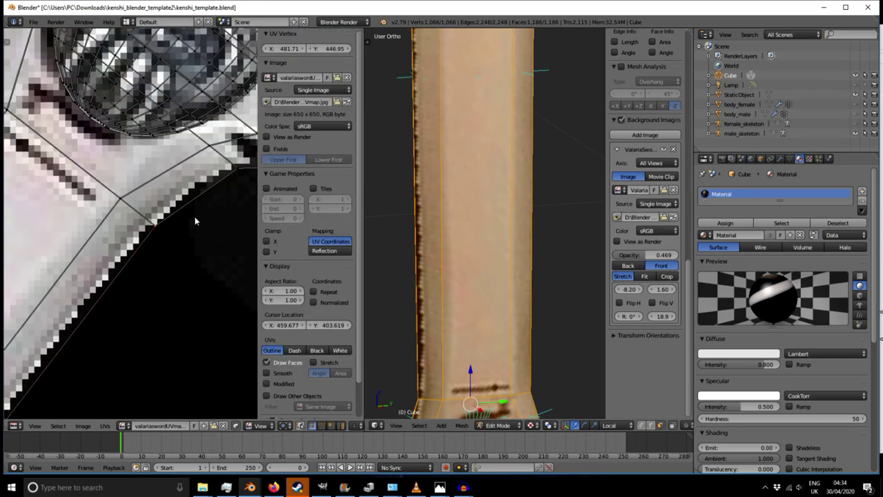
key("g")
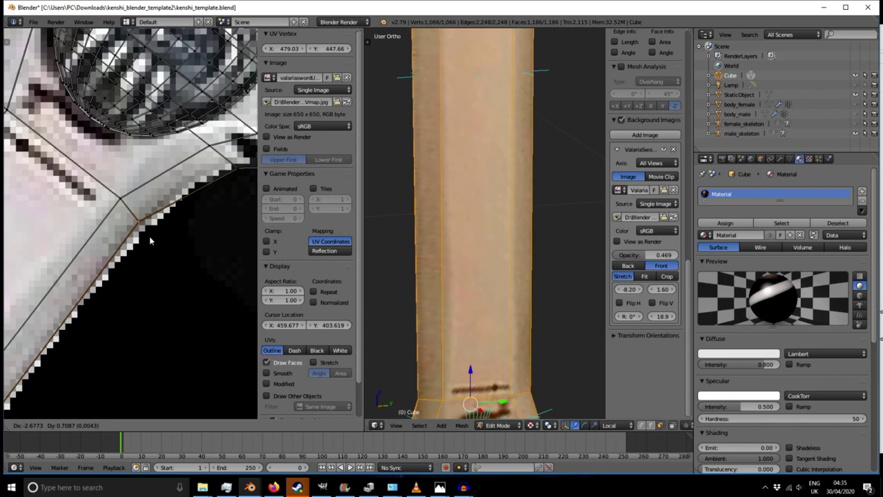
left_click(150, 240)
- Move the guard's lower corner UV vertex onto the painted metal and readjust the blade-base vertex to about X 480.45, Y 449.86
scroll(148, 239, "down", 4)
scroll(146, 237, "up", 5)
right_click(127, 226)
scroll(127, 228, "up", 3)
left_click(108, 220)
key("g")
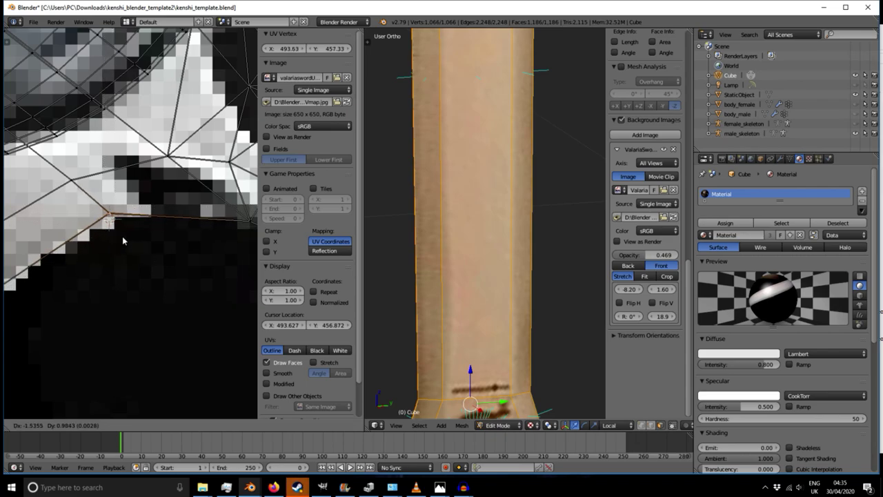
left_click(122, 236)
middle_click_drag(80, 282, 212, 246)
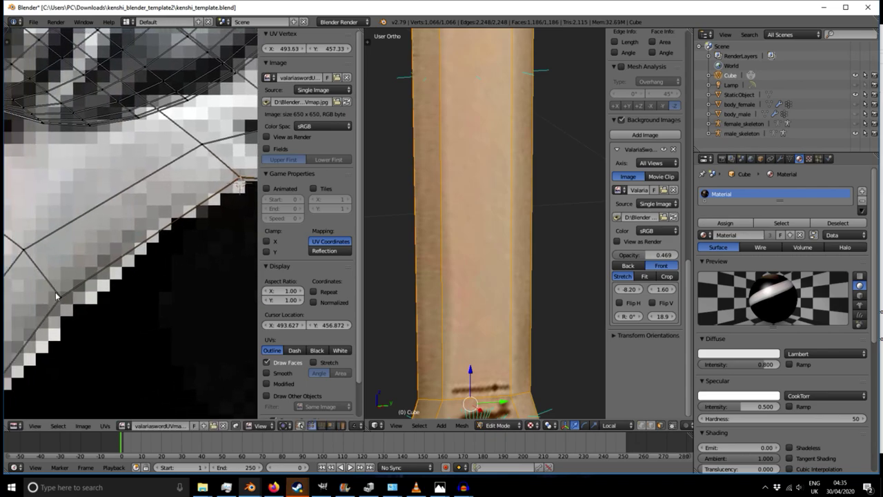
key("g")
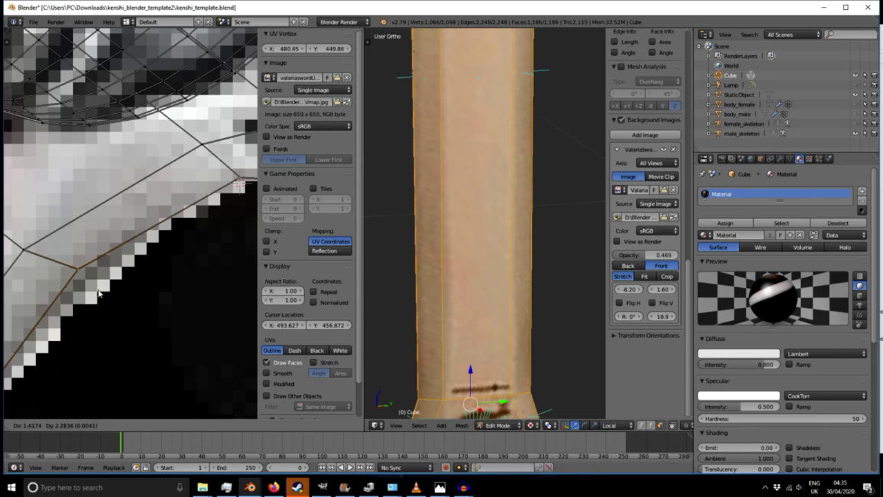
left_click(98, 293)
- Adjust the UV vertices on the blade-facing side of the guard's upper arm to fit the painted metal
scroll(99, 294, "down", 4)
scroll(122, 249, "down", 3)
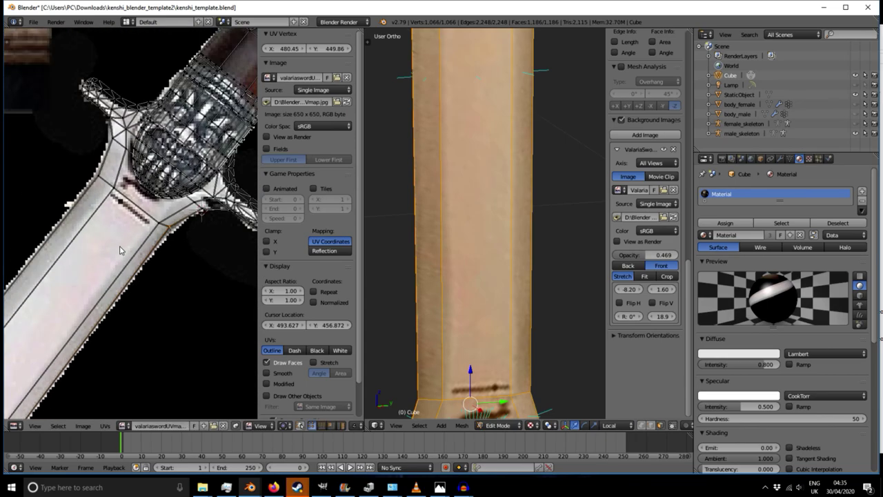
scroll(106, 296, "up", 5)
scroll(70, 252, "down", 3)
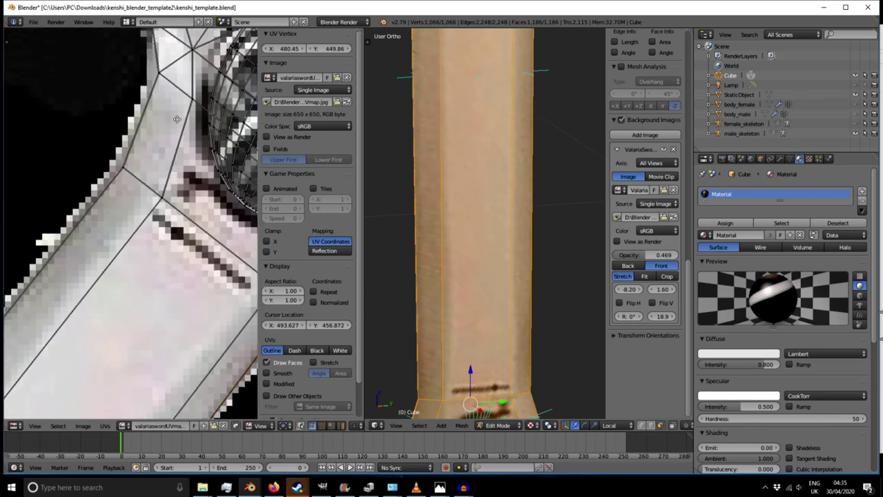
scroll(117, 170, "up", 4)
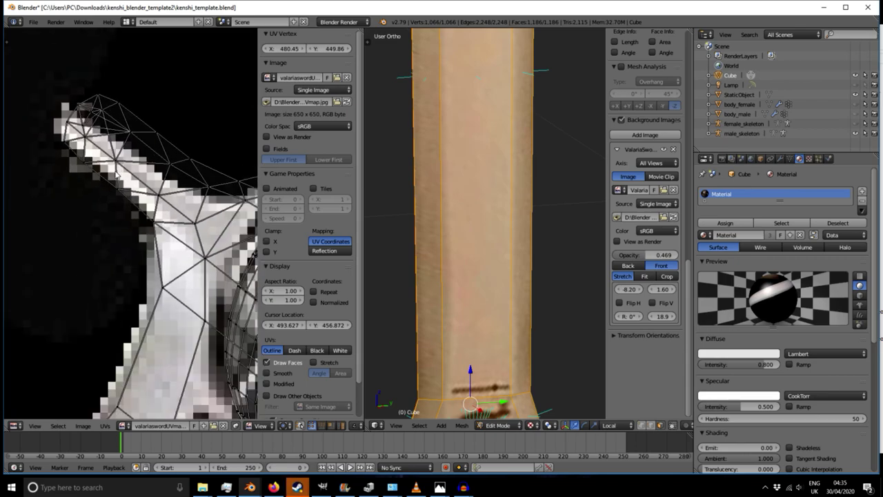
scroll(113, 196, "up", 1)
right_click(172, 235)
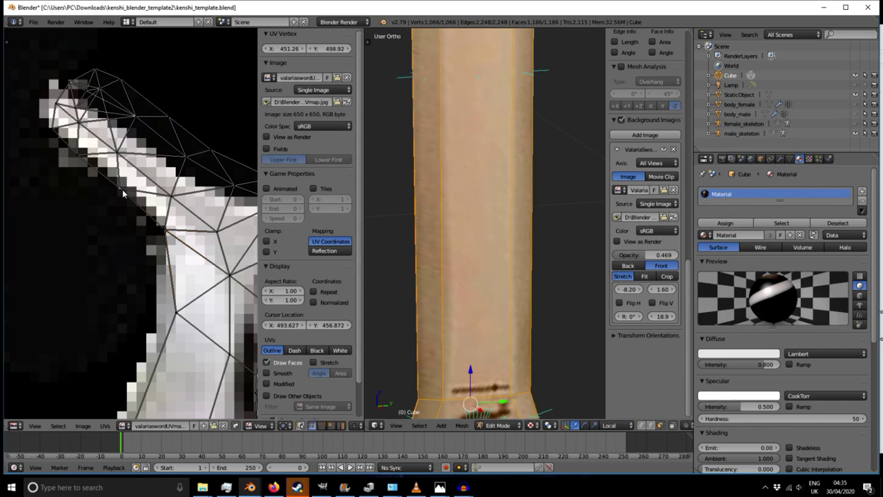
right_click_drag(137, 185, 144, 190)
scroll(85, 160, "down", 8)
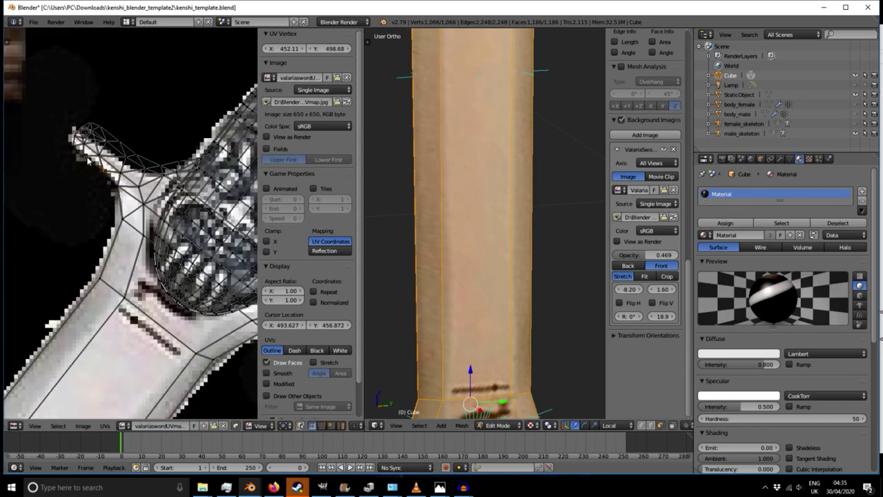
- Examine the updated texture on the guard, hilt ornament and grip from several angles in the 3D view
scroll(464, 384, "down", 2)
middle_click_drag(466, 385, 430, 153, "shift")
middle_click_drag(378, 206, 419, 273)
scroll(407, 211, "up", 6)
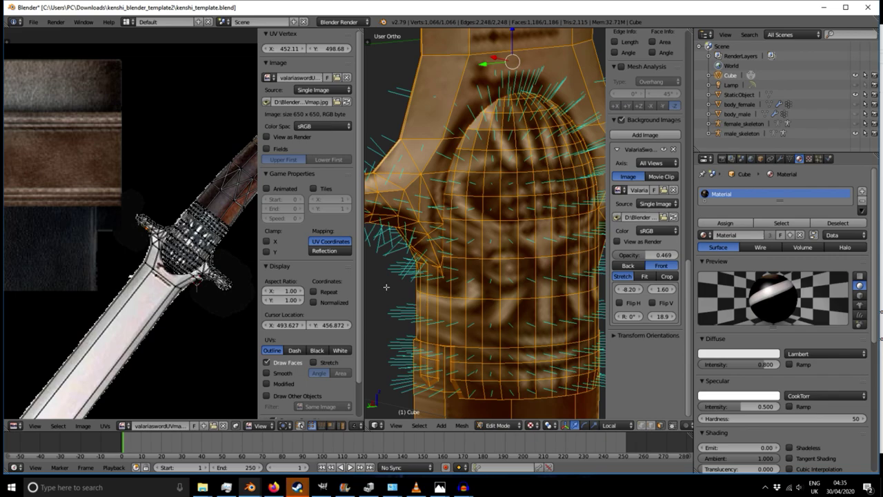
scroll(387, 288, "down", 5)
middle_click_drag(407, 296, 425, 351)
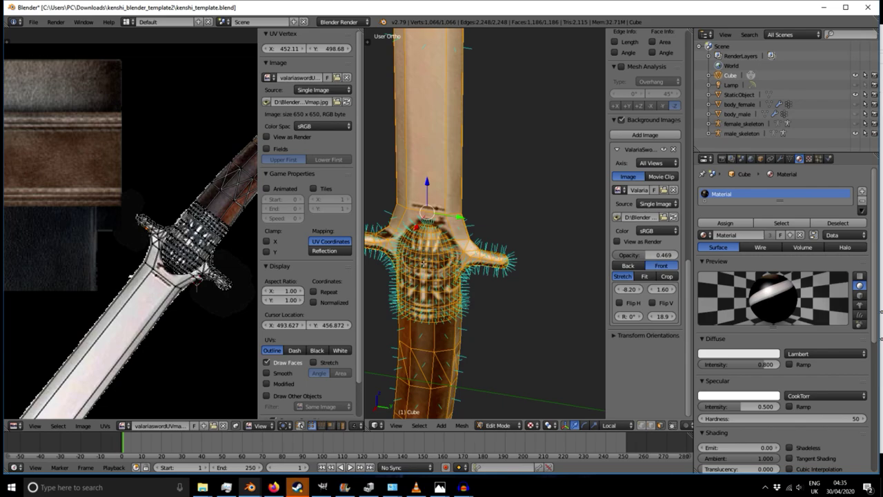
scroll(390, 251, "up", 7)
middle_click_drag(388, 285, 445, 338)
scroll(407, 294, "down", 5)
middle_click_drag(440, 407, 420, 143, "shift")
middle_click_drag(418, 228, 465, 295)
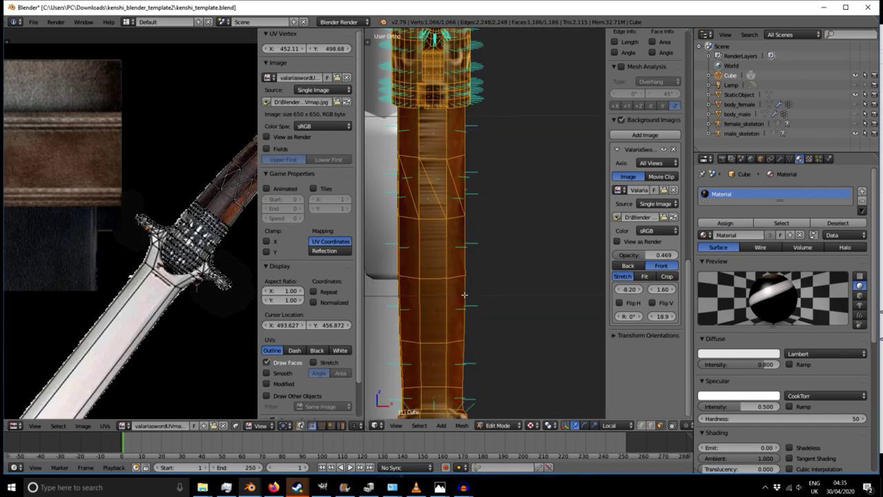
- Move the UV vertices at the guard end of the grip's upper edge inward from the white outline
scroll(228, 184, "up", 10)
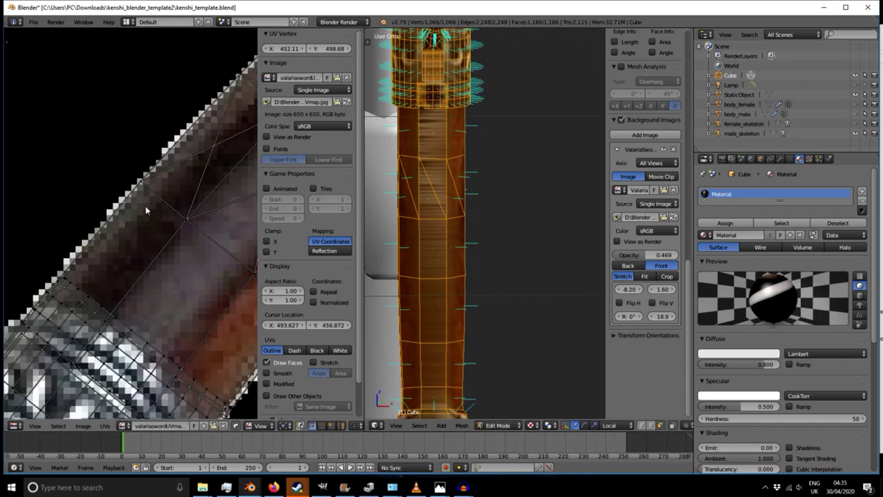
scroll(113, 232, "up", 1)
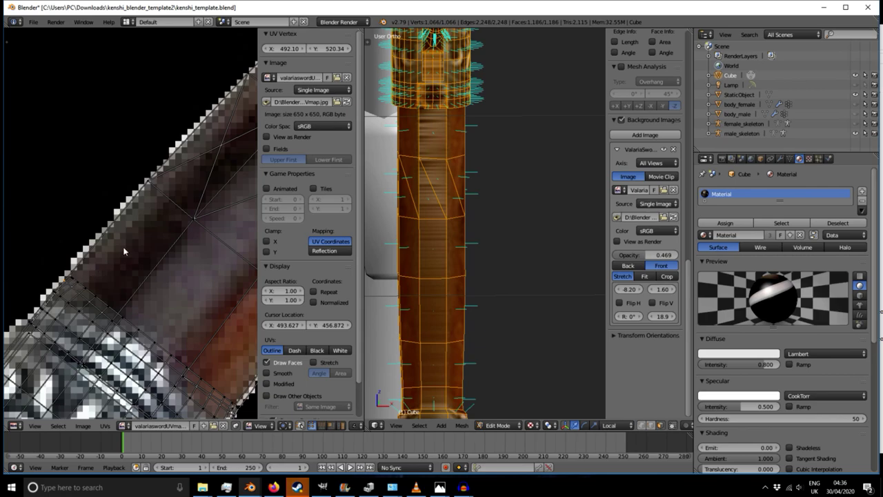
right_click(151, 182)
scroll(152, 181, "down", 2)
scroll(138, 207, "up", 2)
scroll(102, 273, "down", 2)
scroll(81, 288, "up", 2)
scroll(78, 279, "up", 3)
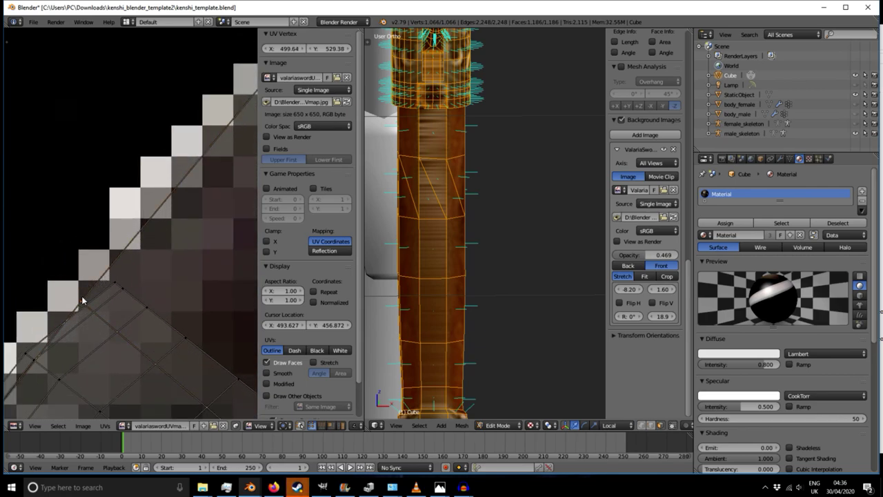
- Continue along the grip's upper edge towards the pommel, fitting its UV vertices to the painted outline
scroll(214, 193, "down", 5)
middle_click_drag(224, 186, 93, 304)
scroll(124, 236, "up", 1)
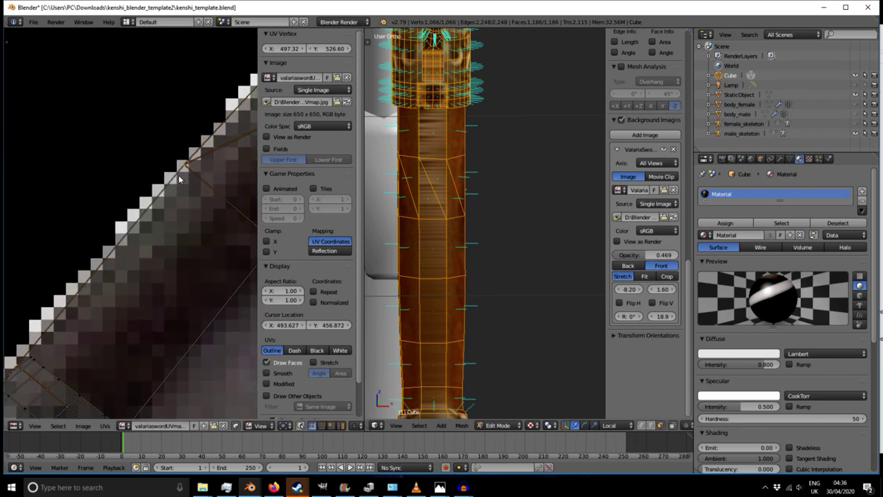
middle_click_drag(208, 142, 140, 239)
middle_click_drag(204, 207, 134, 265)
middle_click_drag(213, 214, 144, 251)
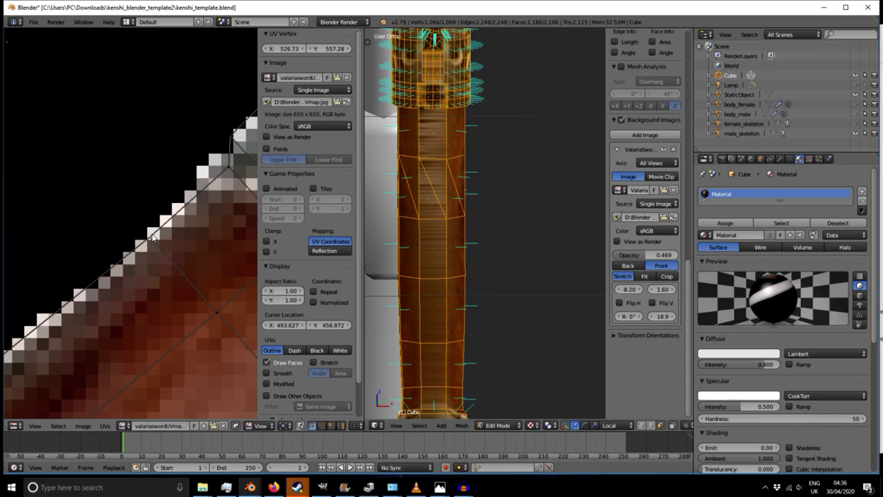
- Move the selected UV vertices along the grip's upper edge slightly inward, away from the white outline
middle_click_drag(187, 231, 137, 259)
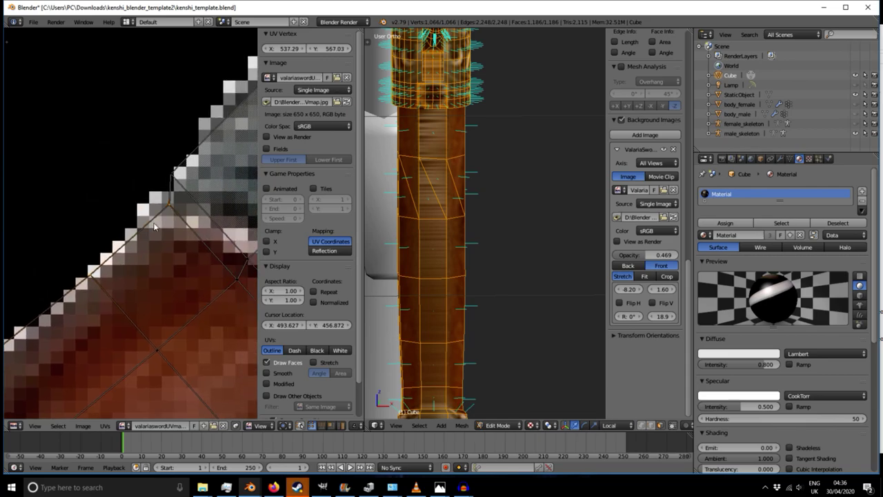
scroll(161, 218, "down", 4)
middle_click_drag(49, 339, 166, 265)
scroll(129, 292, "down", 2)
middle_click_drag(129, 293, 153, 282)
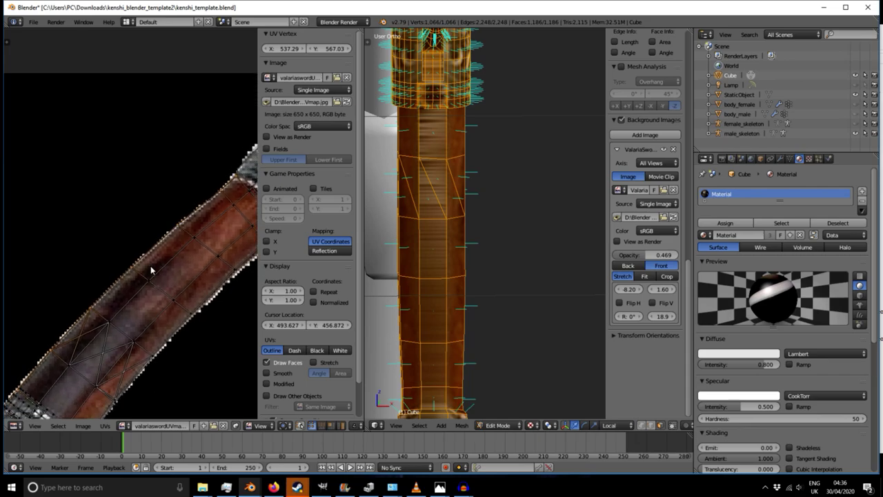
key("g")
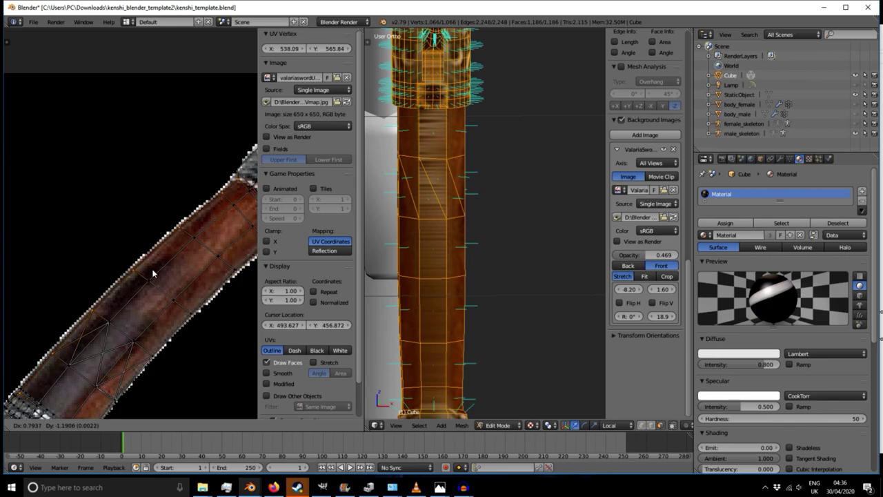
left_click(153, 274)
scroll(153, 274, "down", 2)
- Select the UV vertices along the grip's lower edge and move them inward off the white outline
scroll(137, 260, "up", 5)
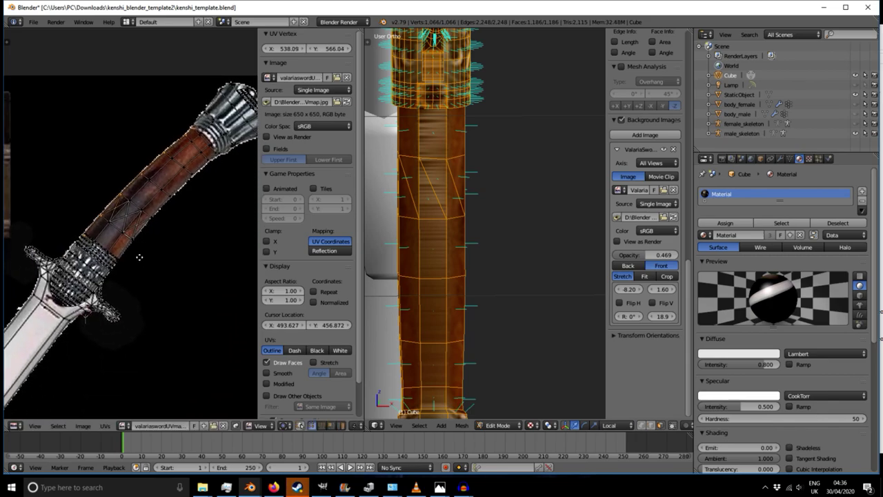
scroll(133, 258, "up", 4)
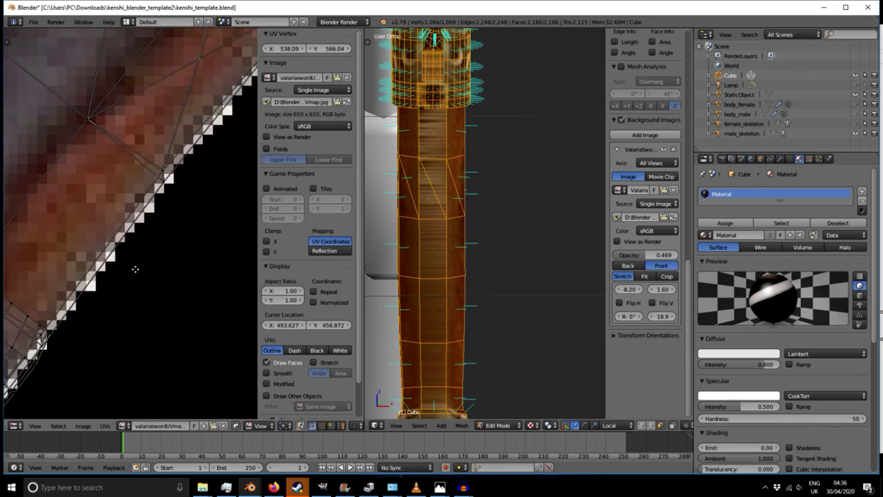
right_click(145, 216)
scroll(146, 215, "down", 3)
scroll(193, 214, "up", 1)
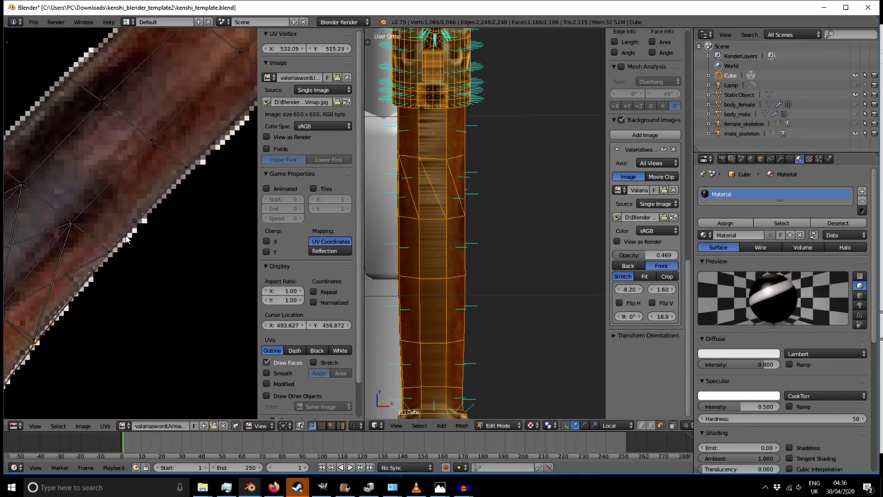
scroll(110, 265, "down", 1)
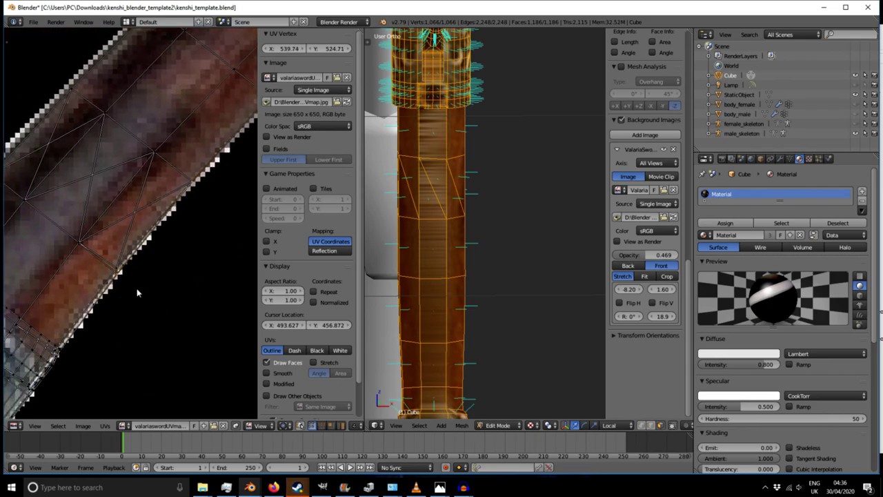
middle_click_drag(200, 236, 115, 305)
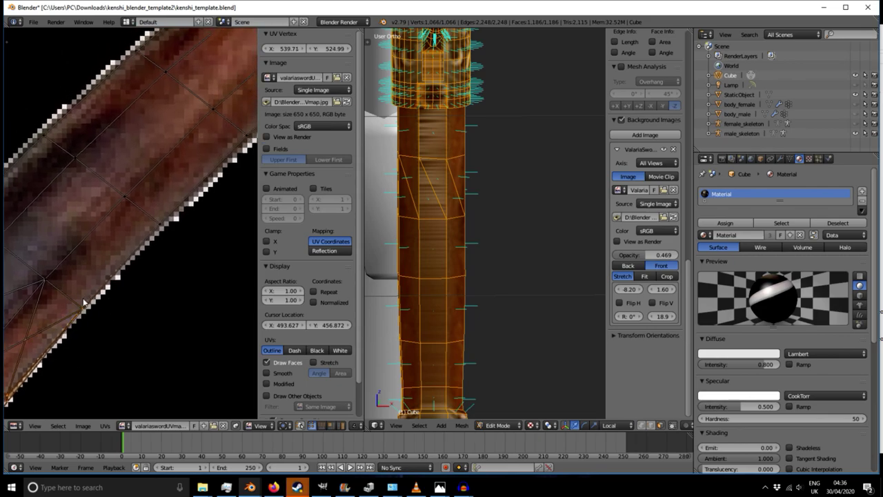
middle_click_drag(154, 241, 109, 306)
middle_click_drag(182, 266, 176, 273)
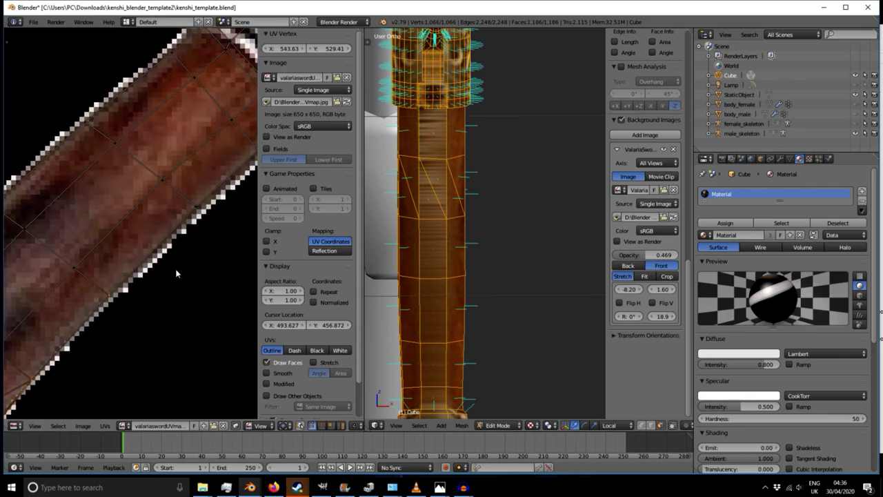
middle_click_drag(206, 226, 126, 279)
middle_click_drag(60, 352, 137, 309)
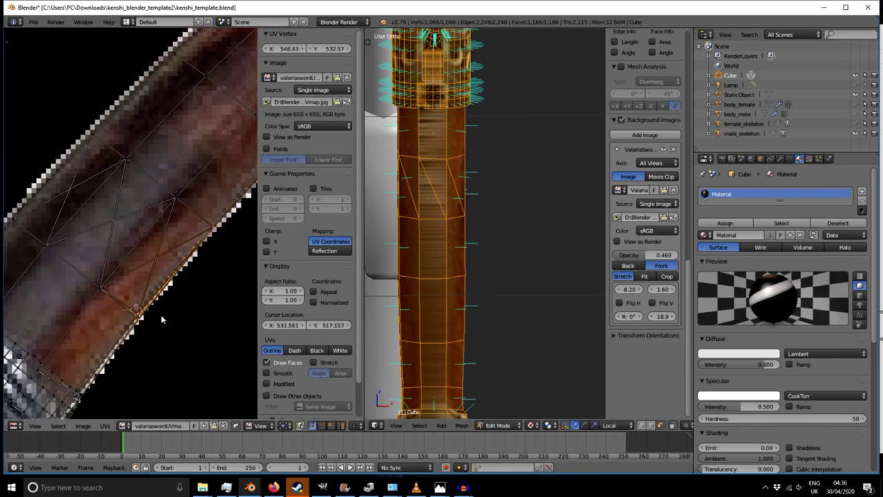
key("g")
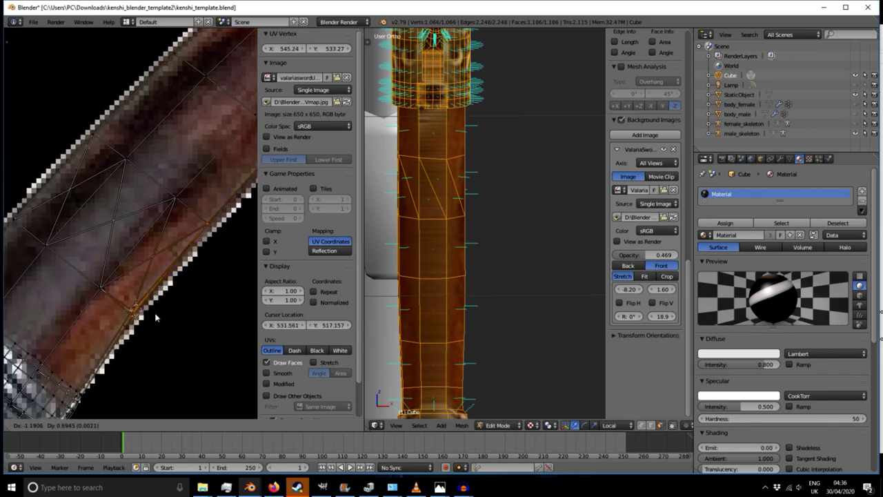
left_click(156, 317)
- Fit the remaining lower-edge grip UV vertices, including the corner at the guard end, onto the painted wood
key("b")
left_click_drag(188, 191, 222, 236)
key("g")
left_click(218, 240)
scroll(126, 306, "up", 5)
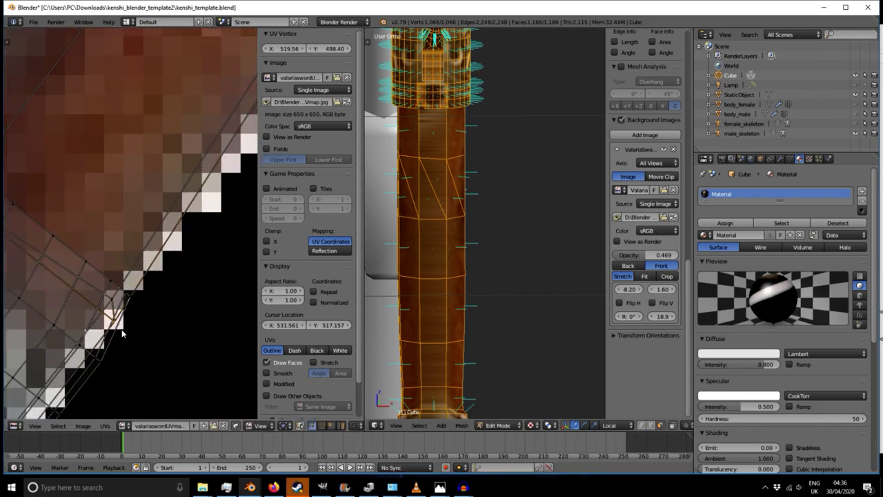
scroll(140, 313, "down", 2)
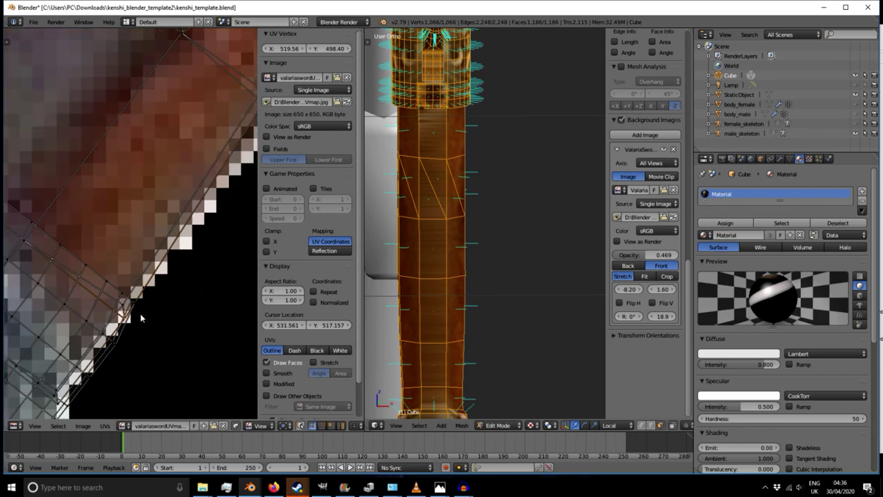
key("g")
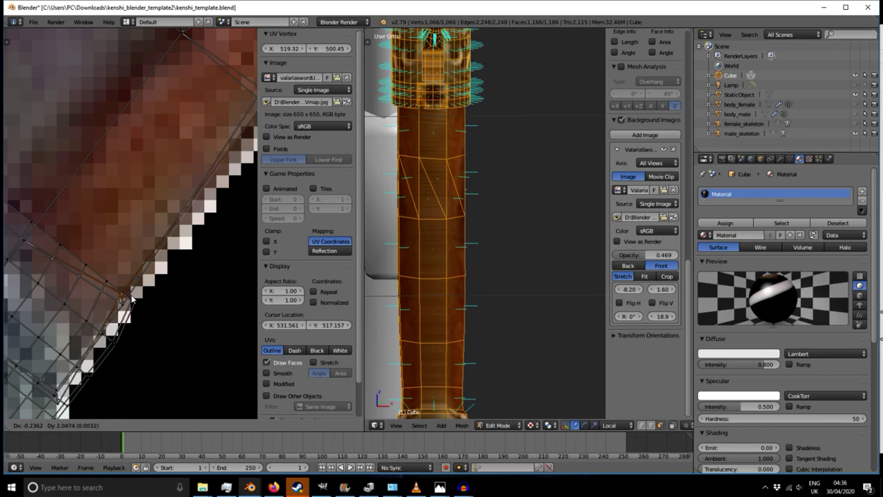
left_click(132, 293)
scroll(132, 293, "down", 4)
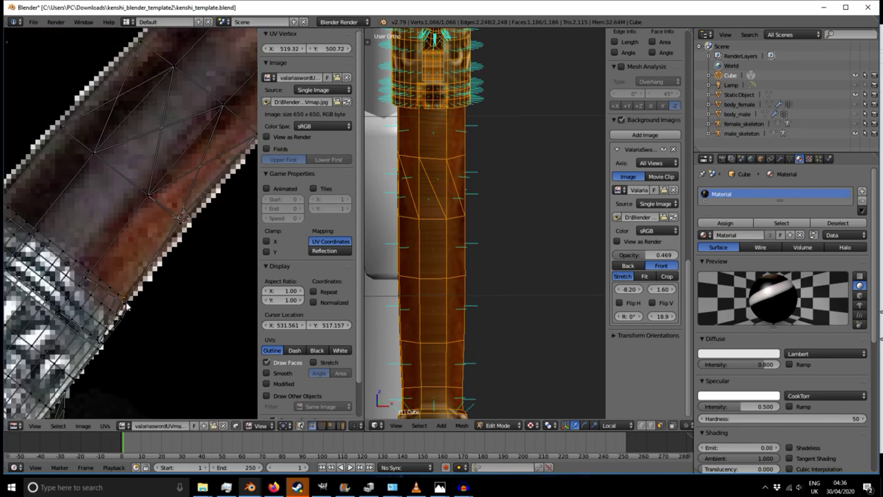
- Leave mesh editing and examine the textured grip, pommel and hilt ornament from several angles in the 3D view
scroll(435, 307, "down", 3)
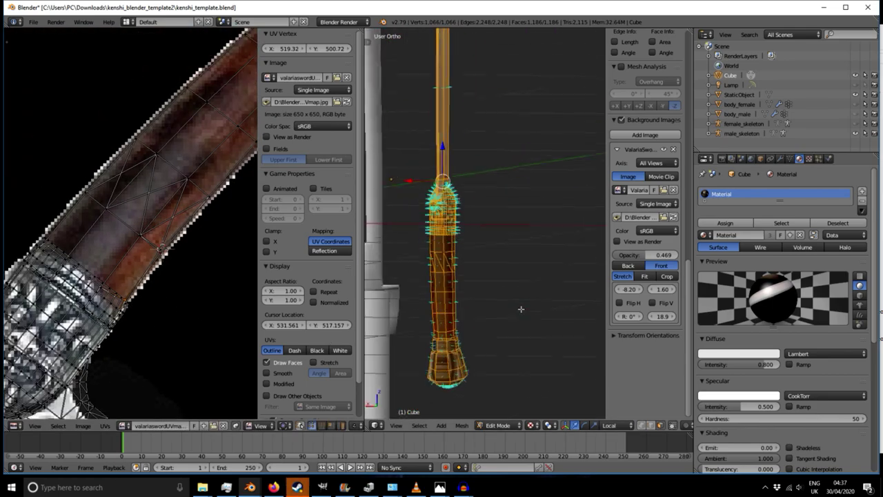
key("Tab")
scroll(518, 310, "up", 3)
middle_click_drag(453, 335, 679, 308)
middle_click_drag(513, 293, 436, 300)
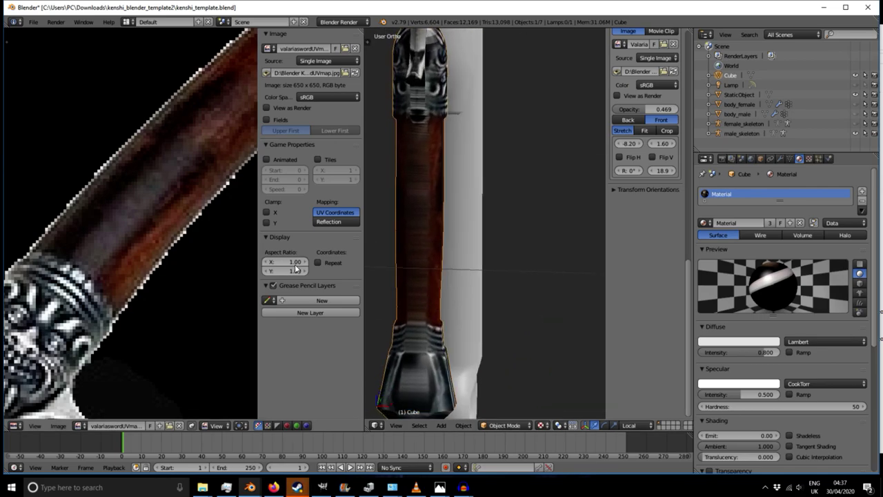
scroll(178, 243, "down", 6)
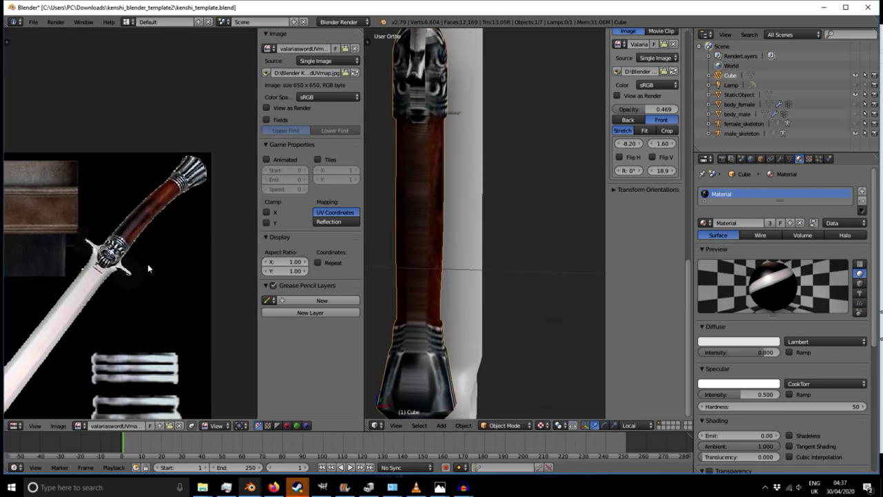
scroll(148, 264, "down", 3)
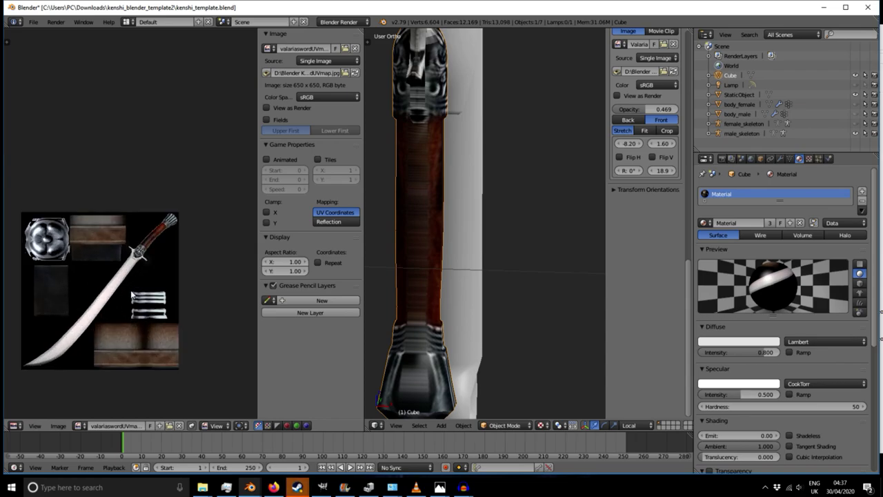
middle_click_drag(415, 311, 547, 253)
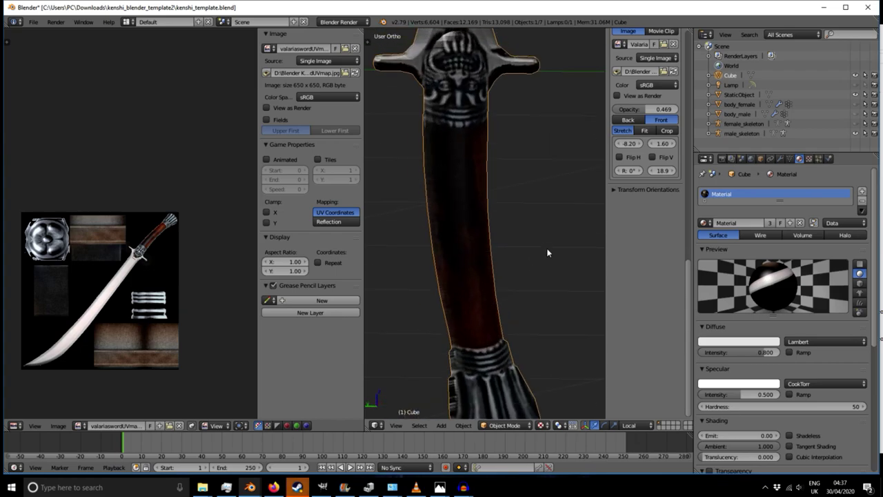
- Switch to GIMP, outline the grip in the valariaswordUVmap image with Free Select, and copy and paste it as a floating selection
left_click(323, 487)
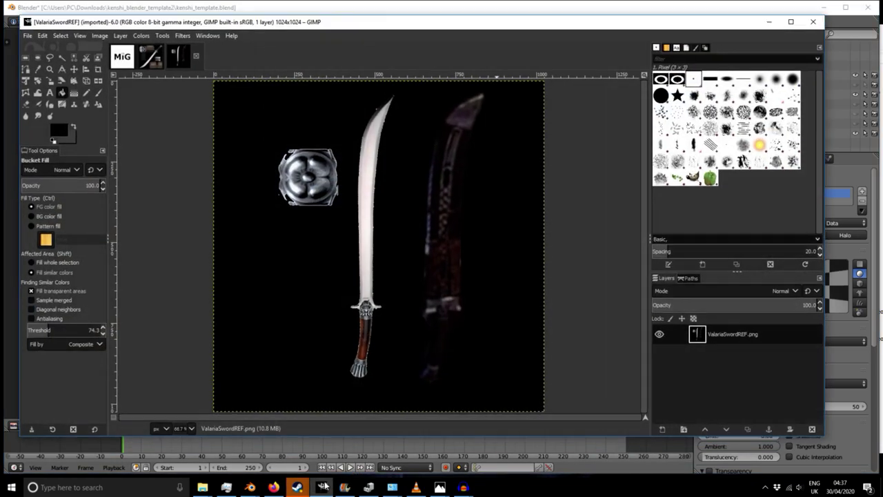
left_click(149, 59)
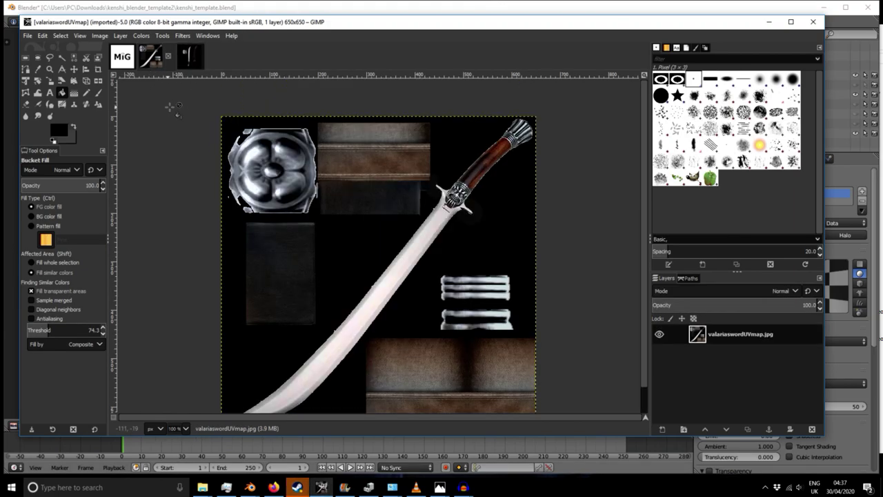
left_click(26, 57)
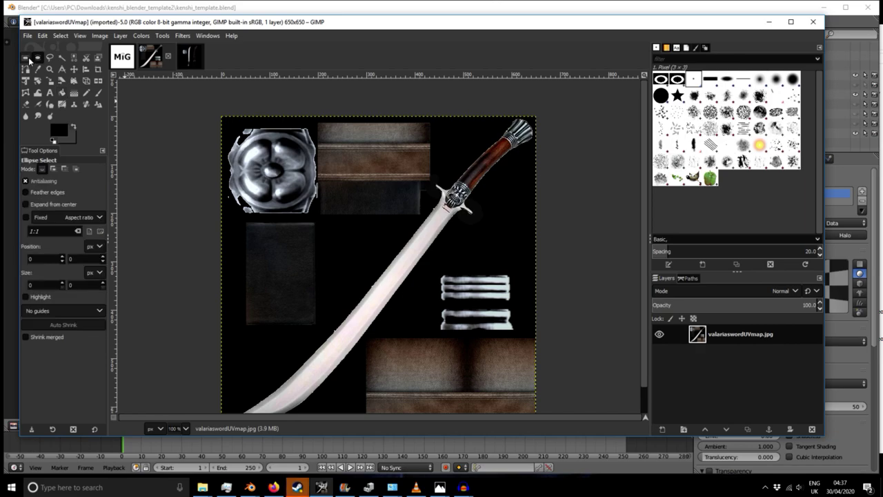
left_click(49, 58)
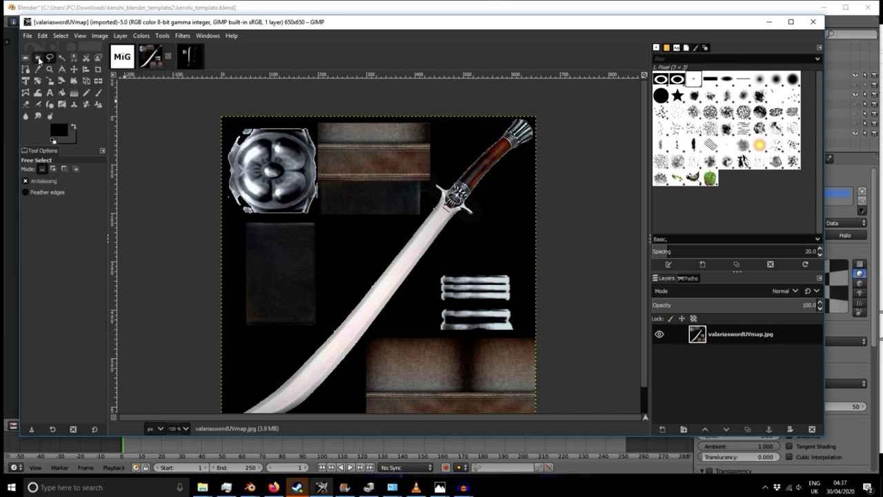
left_click(479, 198)
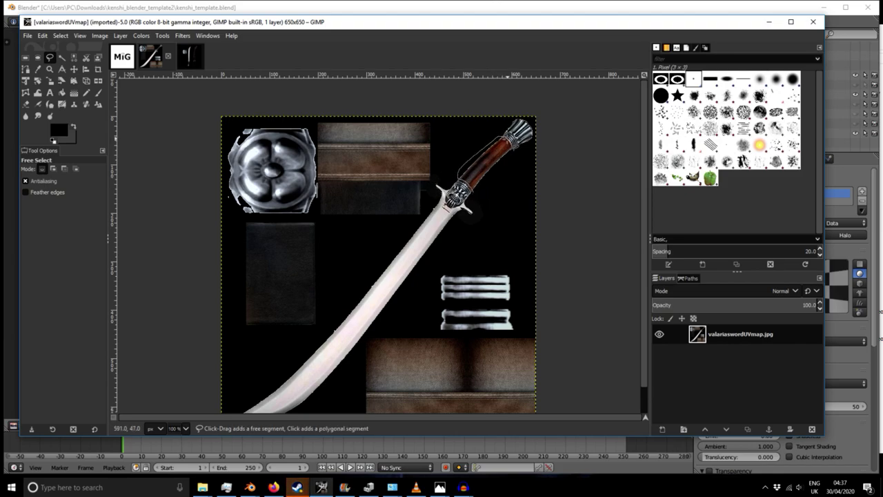
left_click(474, 193)
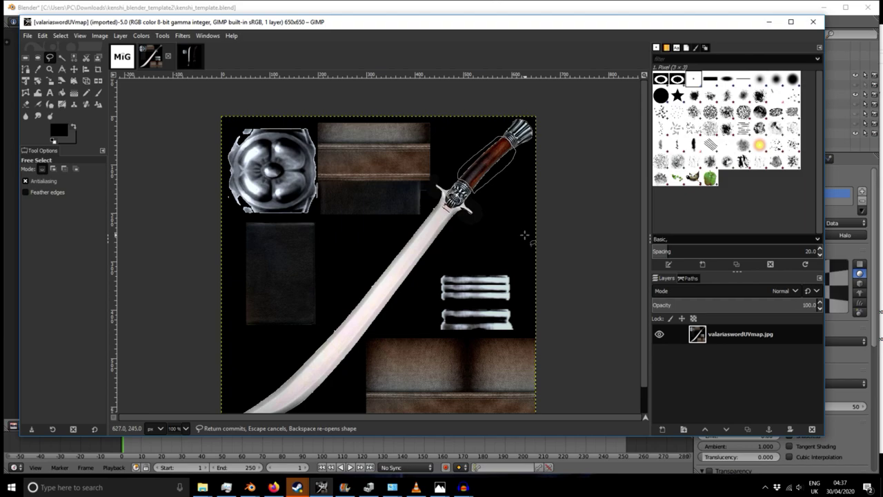
key("Return")
key("ctrl+c")
key("ctrl+v")
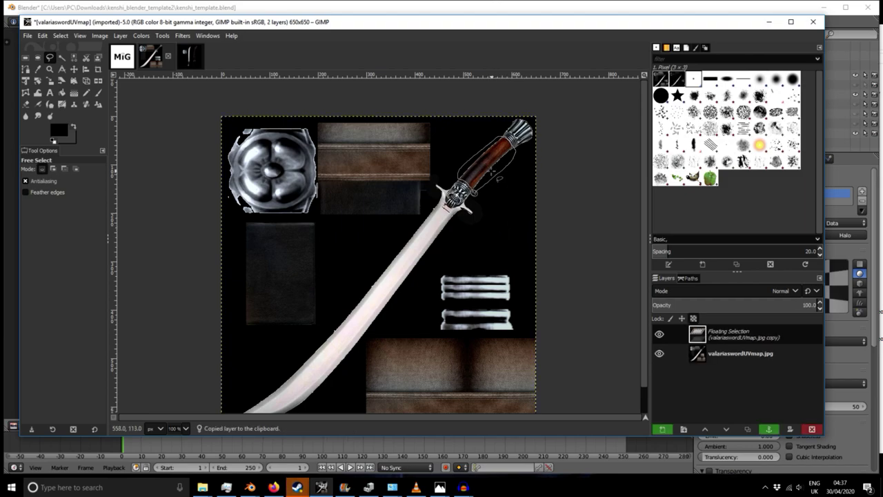
- Try to reposition the pasted grip piece, undo that, and anchor the floating selection to the valariaswordUVmap layer
key("r")
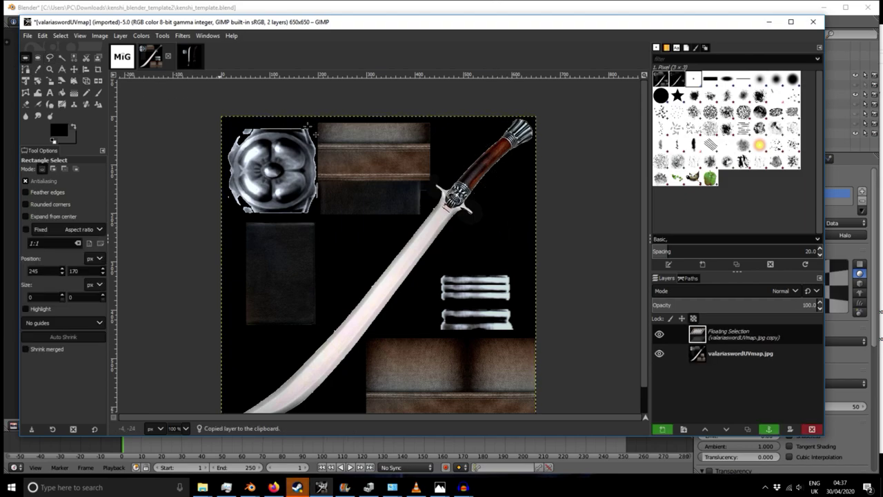
mouse_move(505, 181)
left_mouse_down()
mouse_move(491, 151)
mouse_move(501, 165)
left_mouse_up()
key("ctrl+z")
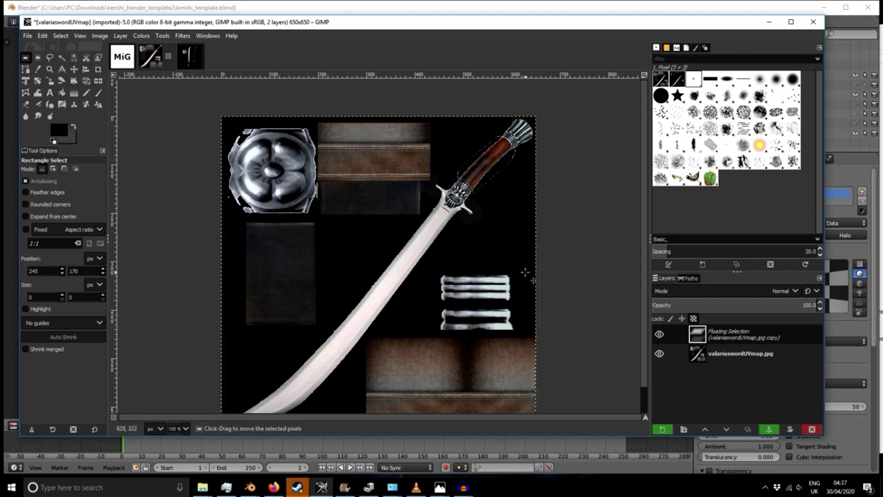
left_click(37, 58)
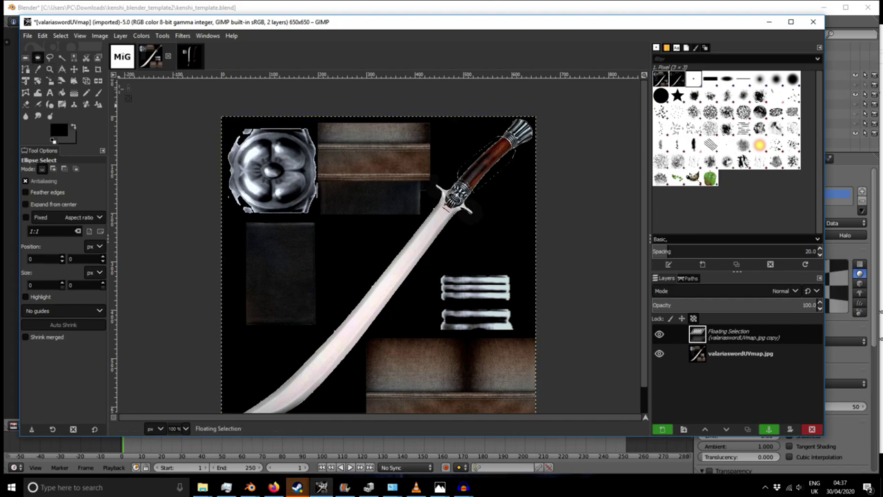
left_click(26, 59)
key("ctrl")
left_click(201, 157)
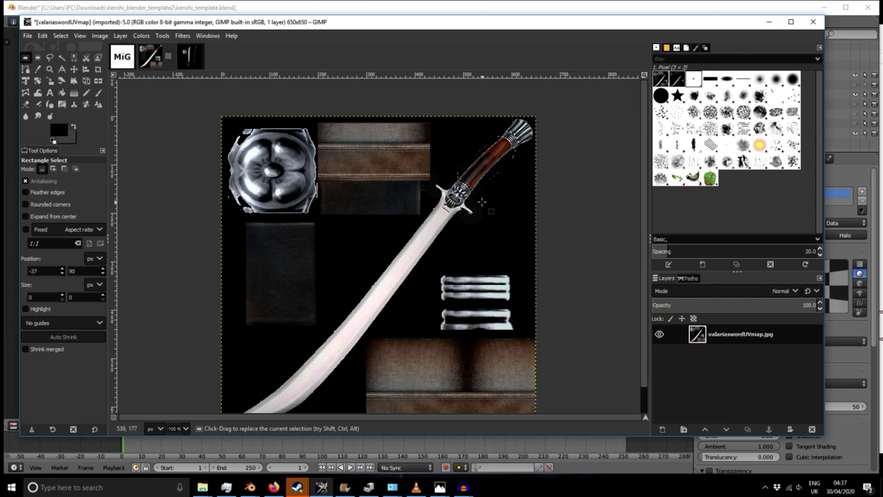
- Add the grip's wood to the current selection with Fuzzy Select at a threshold of 51.6
left_click(48, 69)
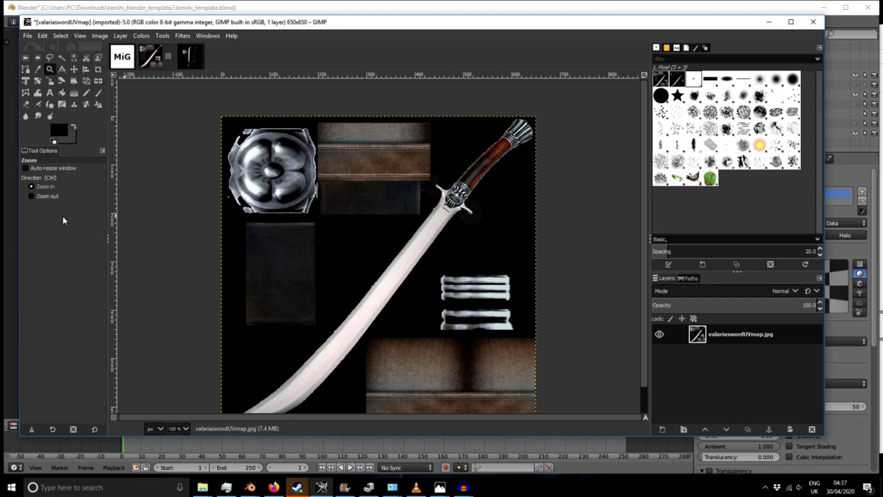
left_click(505, 150)
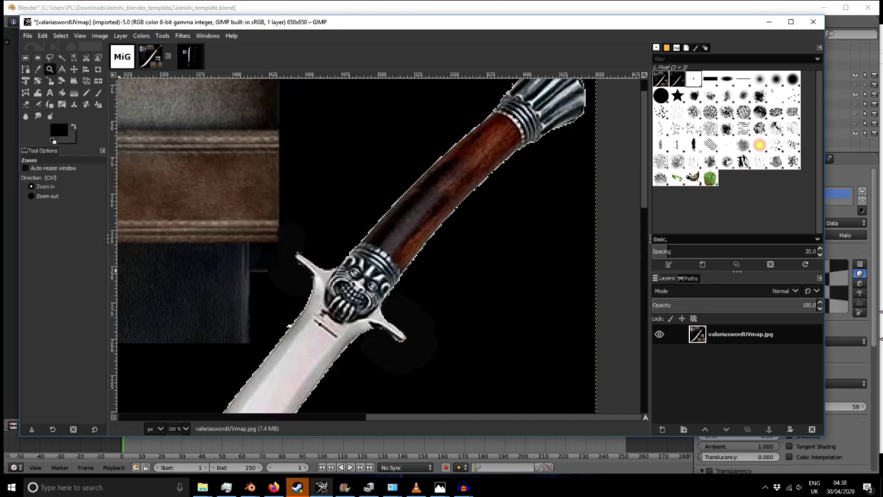
left_click(25, 58)
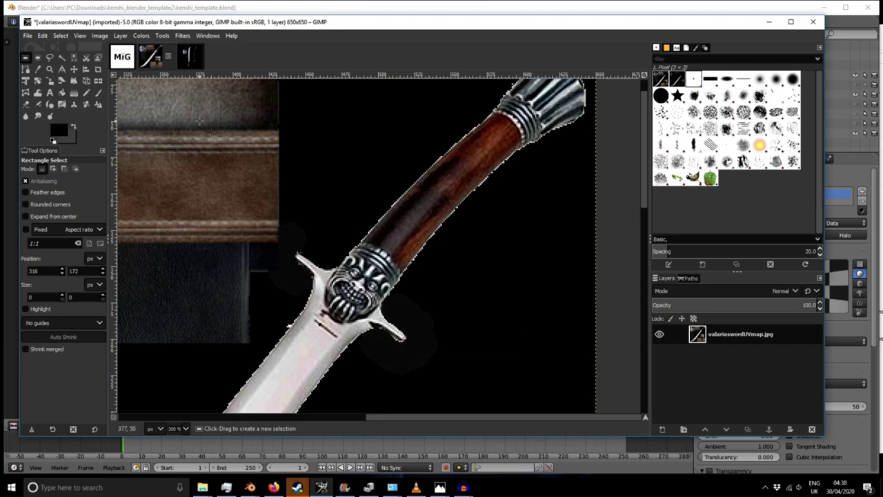
left_click(62, 57)
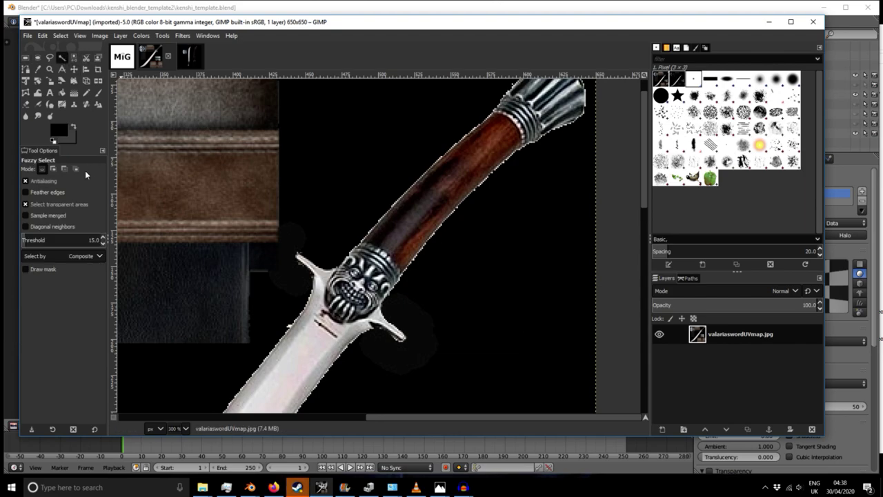
left_click(38, 241)
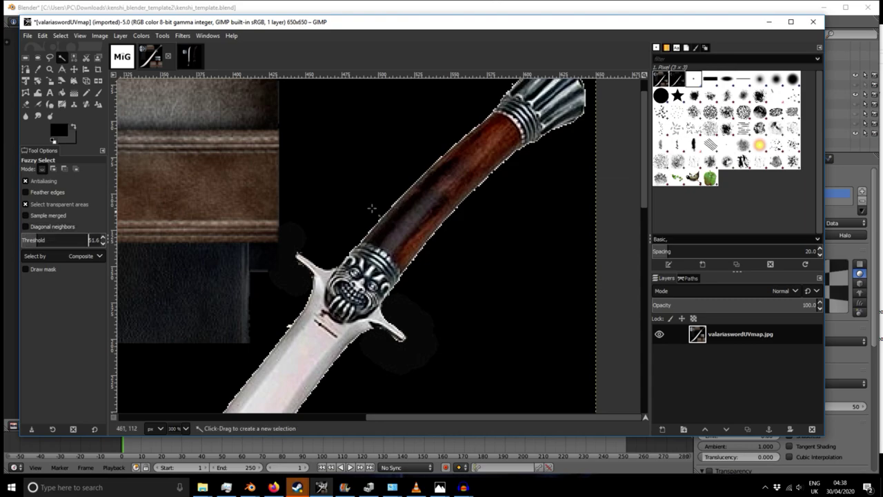
left_click(450, 168, "shift")
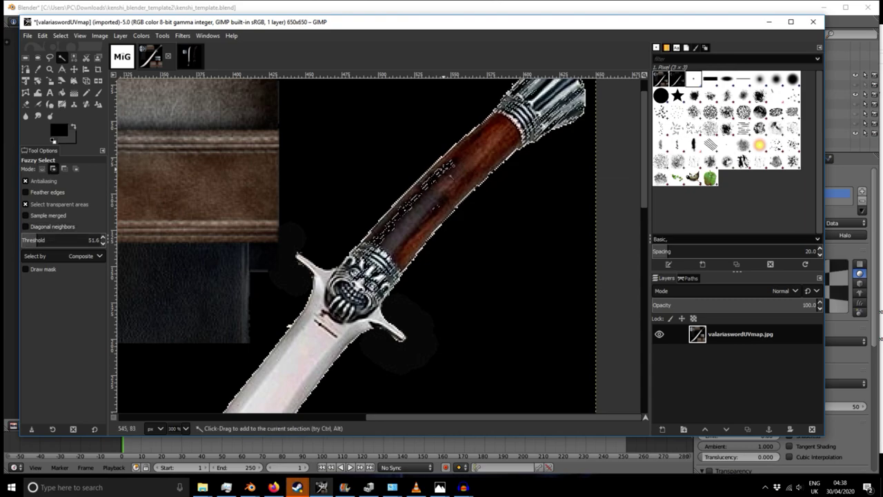
left_click(444, 167, "shift")
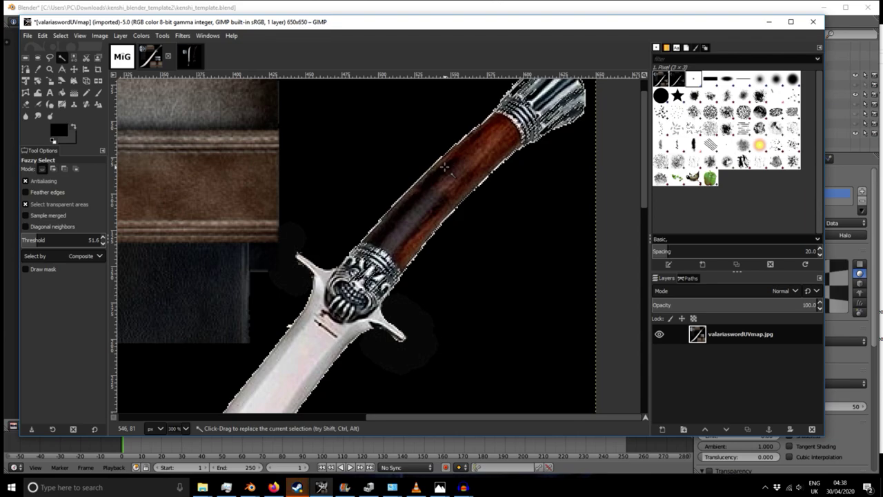
- Copy and paste the selected grip wood, shift the floating piece over the leather patches, and convert it to a new layer
key("ctrl")
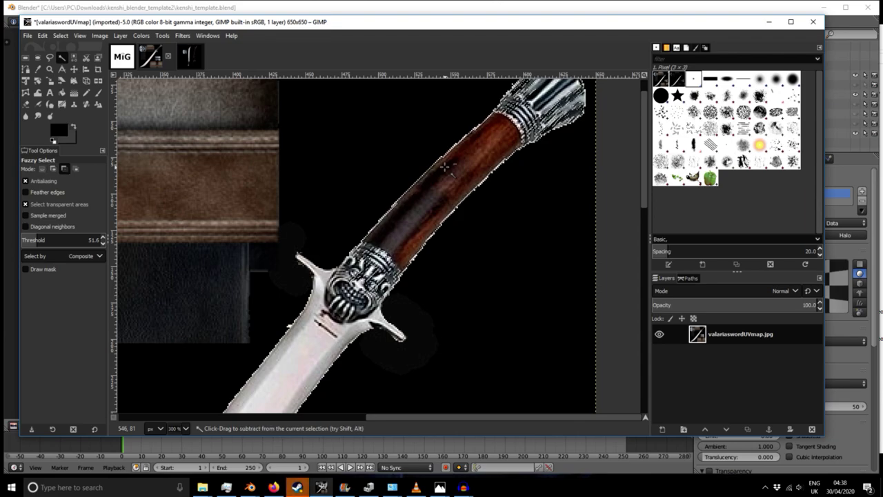
key("ctrl+c")
key("ctrl+v")
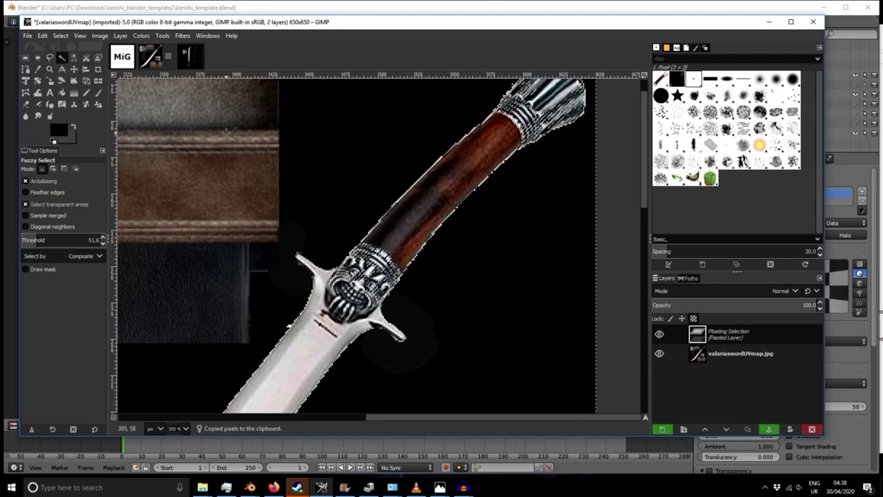
left_click_drag(428, 208, 241, 257)
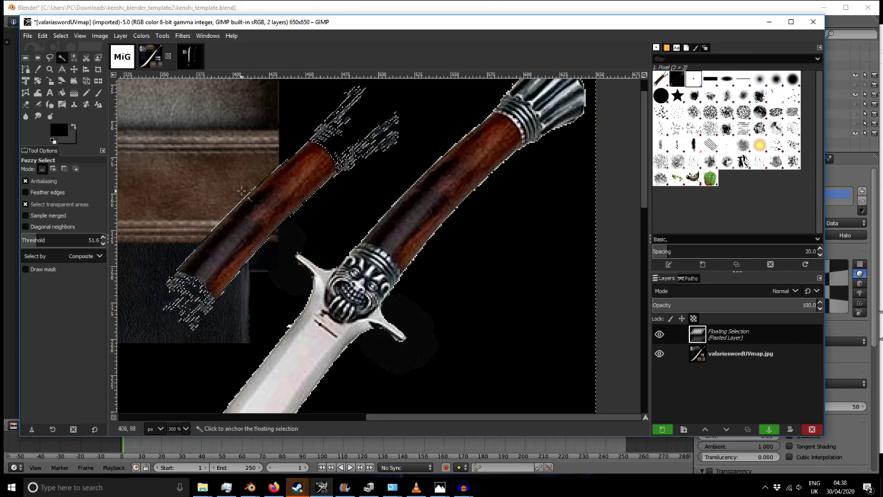
right_click(700, 335)
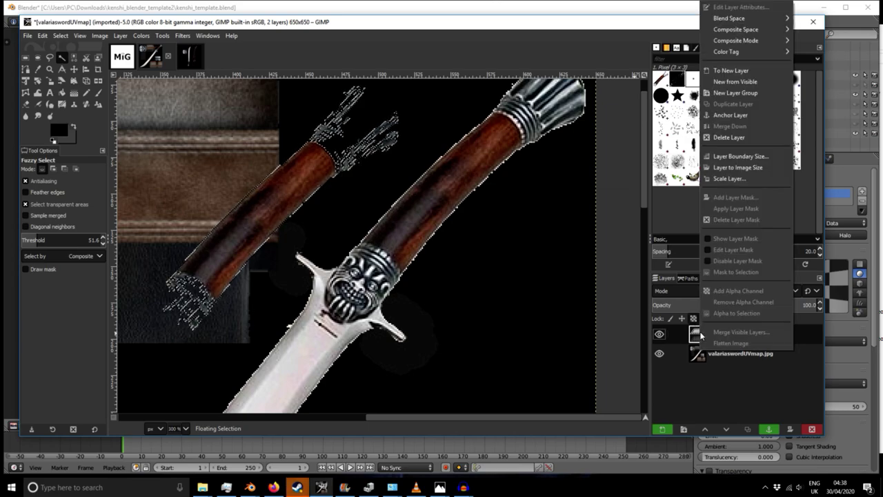
left_click(745, 70)
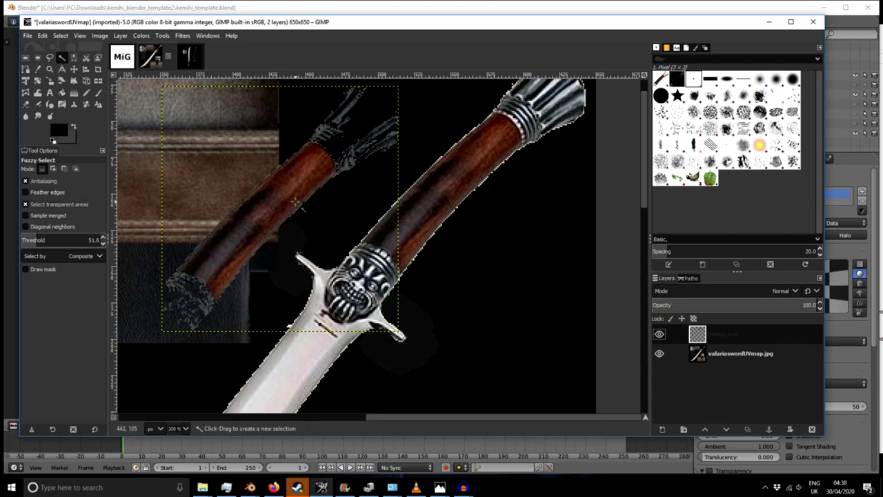
- Shift the Pasted Layer slightly and erase the leftover metal fragments at both ends of its wood piece
left_click(660, 335)
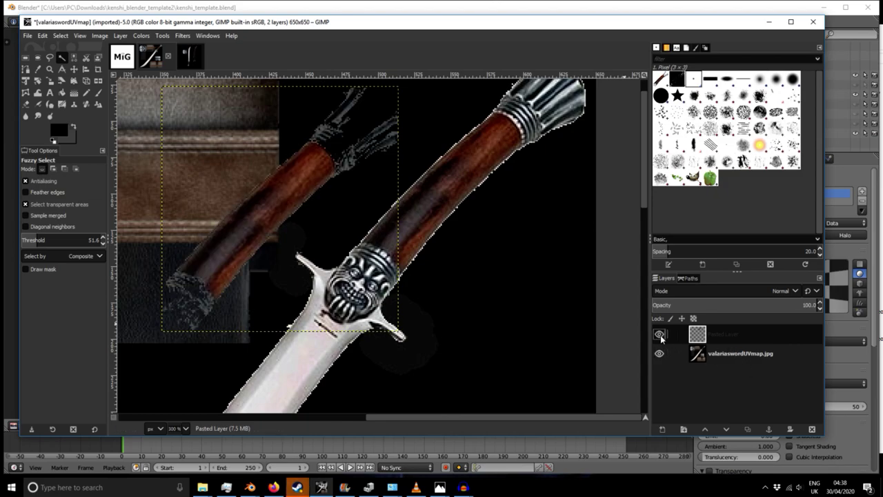
left_click(74, 69)
left_click_drag(268, 248, 252, 269)
left_click(26, 104)
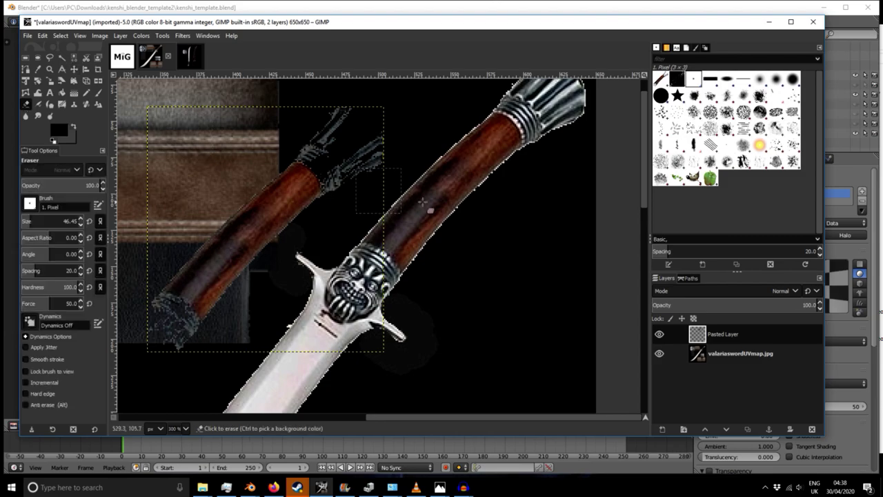
mouse_move(354, 189)
left_mouse_down()
mouse_move(371, 170)
mouse_move(319, 138)
left_mouse_up()
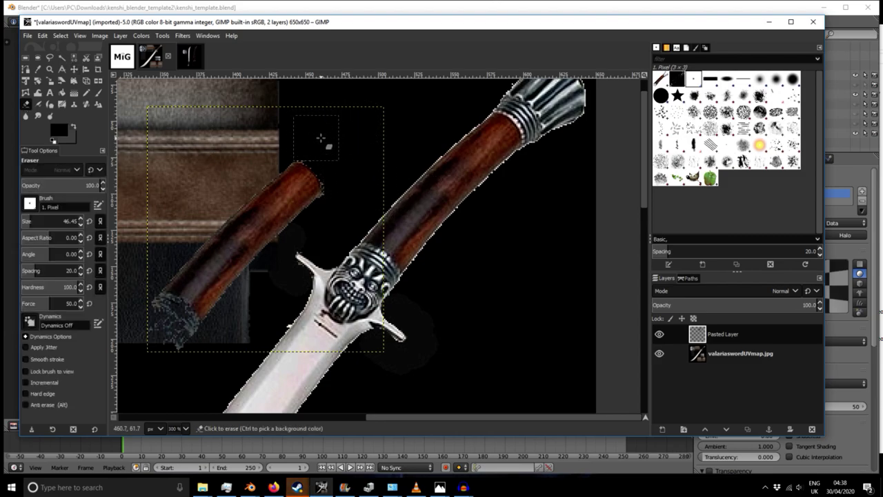
mouse_move(143, 312)
left_mouse_down()
mouse_move(166, 318)
mouse_move(175, 334)
left_mouse_up()
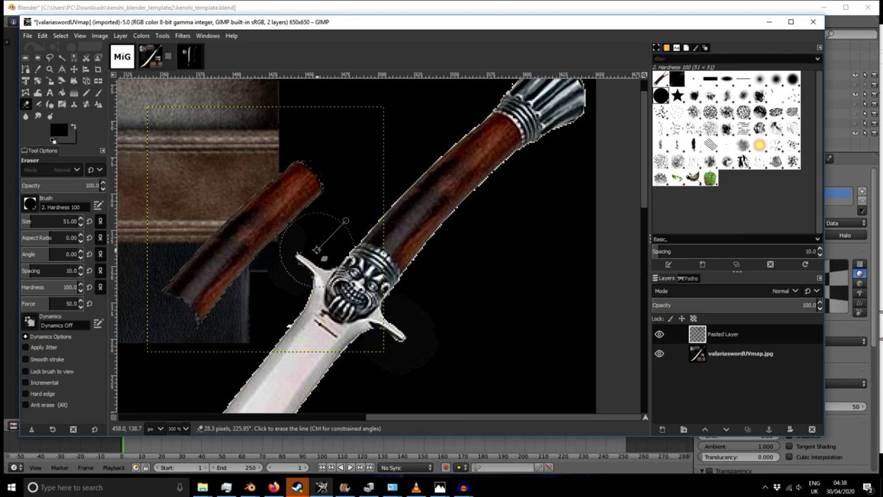
- Erase stray pixels in straight lines along both long edges of the wood piece with the Hardness 100 brush at size 51
left_click(276, 287, "shift")
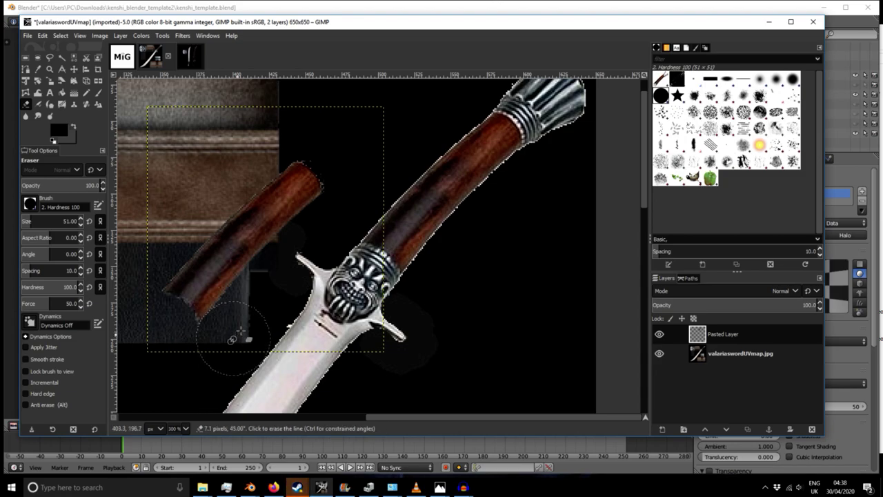
left_click(270, 136)
left_click(218, 181, "shift")
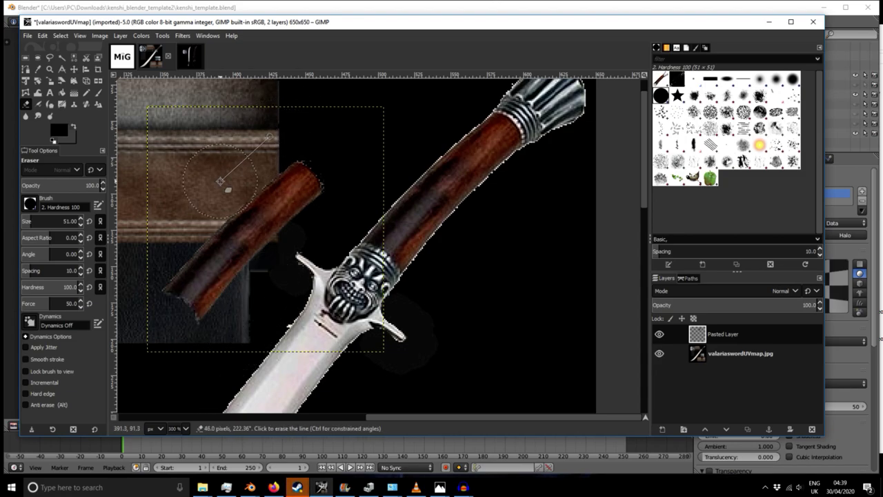
left_click(170, 227, "shift")
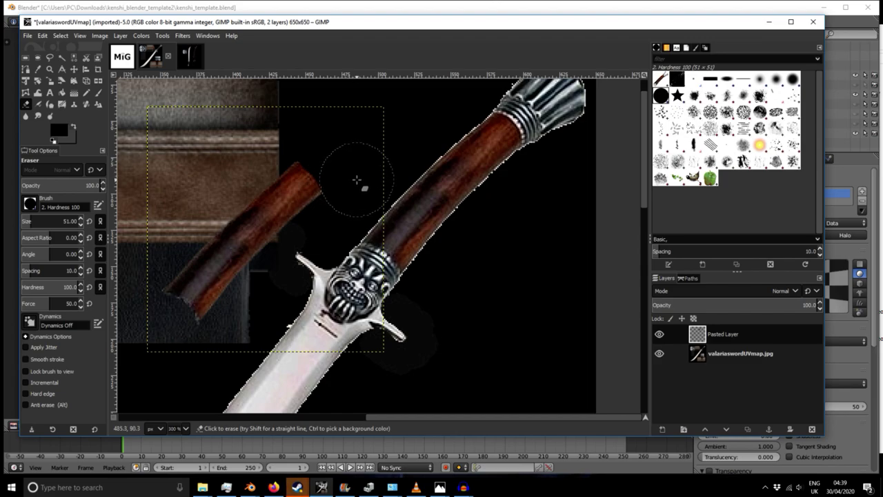
- Move the Pasted Layer's wood piece against the upper edge of the original grip and rotate it about 2.76 degrees
left_click(26, 57)
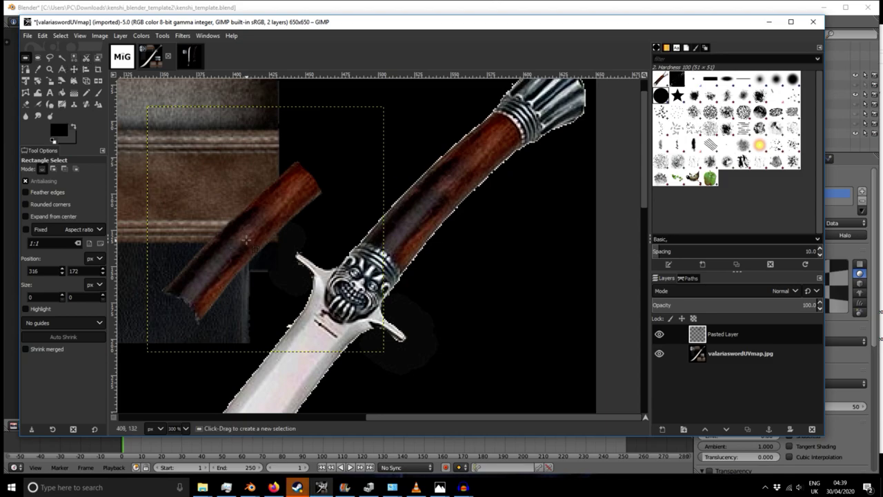
key("m")
left_click_drag(250, 245, 419, 166)
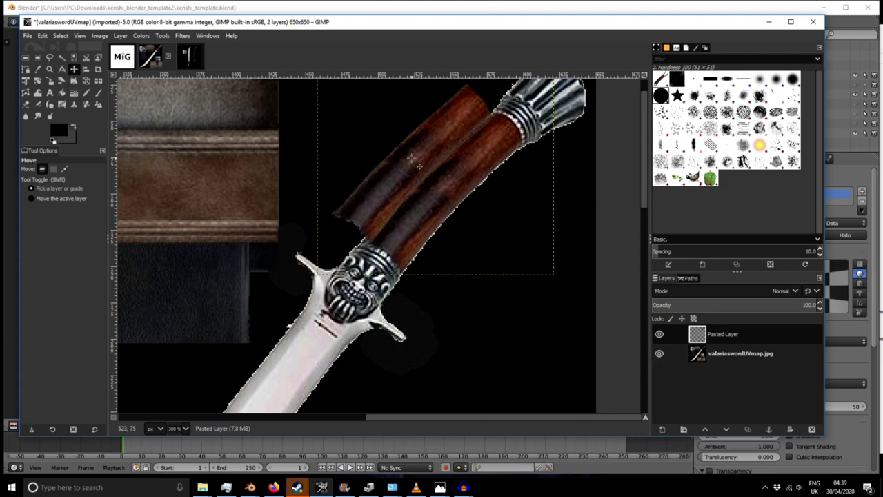
key("shift+r")
left_click_drag(483, 239, 483, 246)
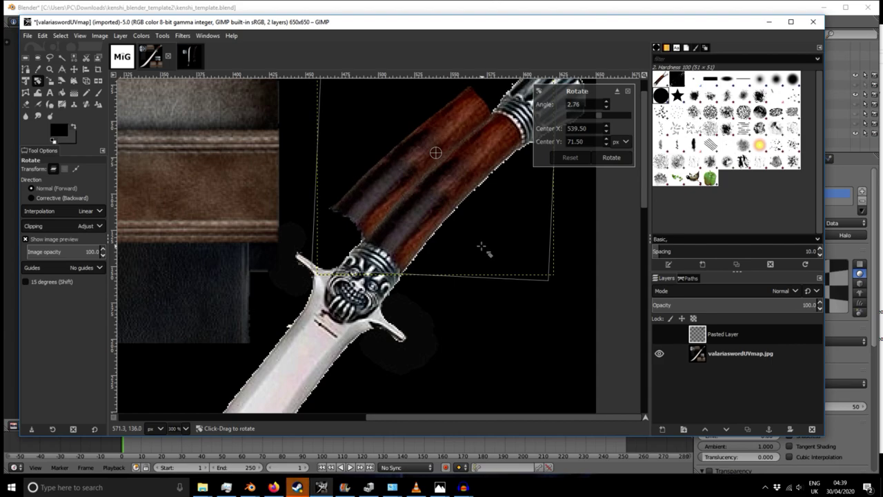
left_click(613, 158)
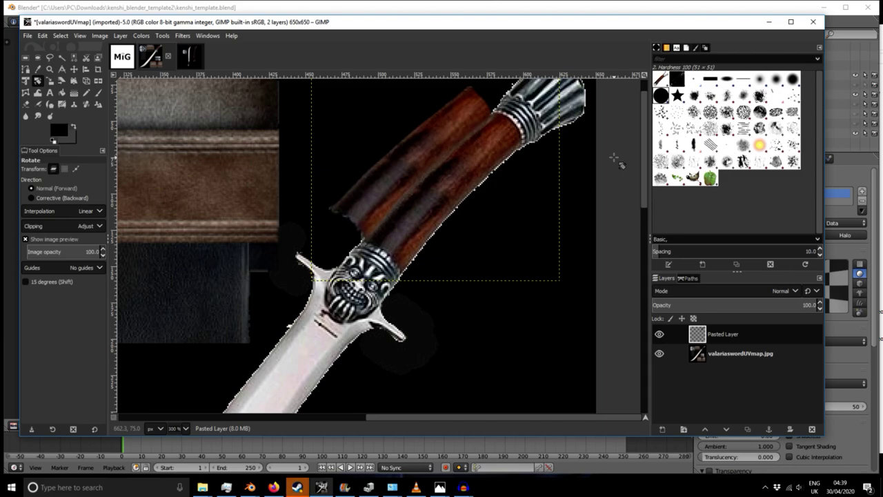
- Duplicate the wood piece by copying and pasting it, and position the floating copy alongside the lower edge of the grip
key("ctrl+c")
key("ctrl+v")
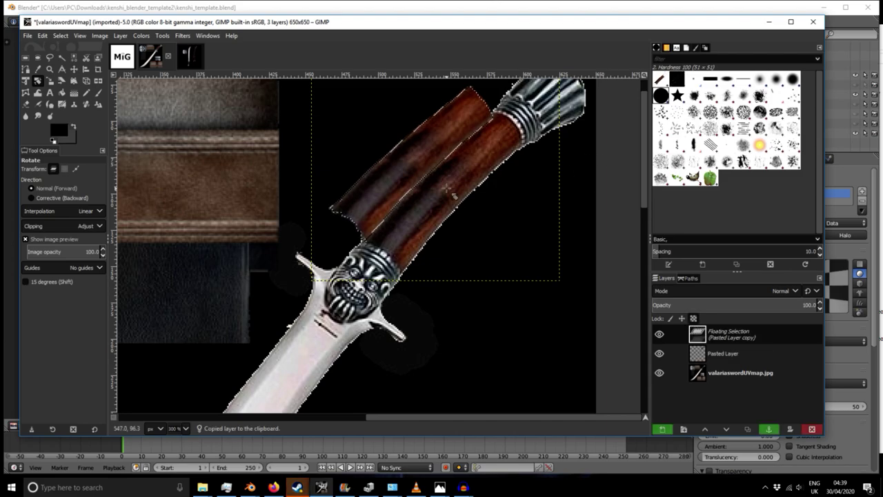
left_click_drag(421, 143, 426, 147)
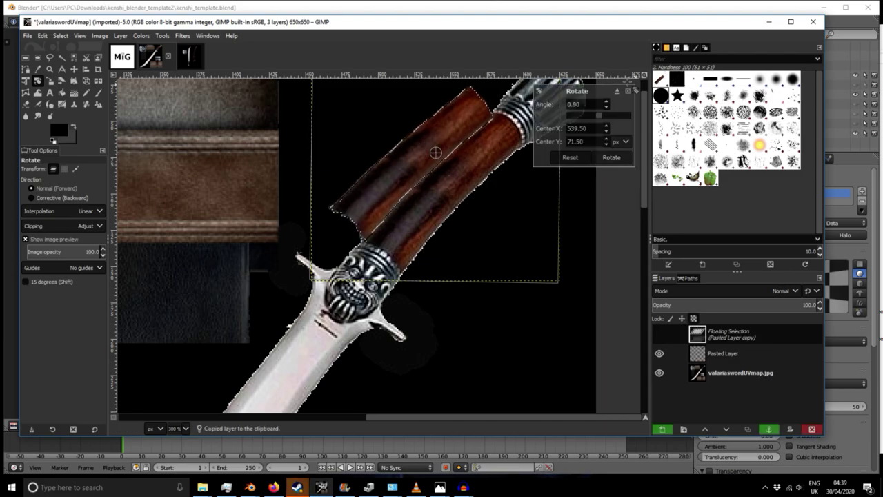
left_click(630, 93)
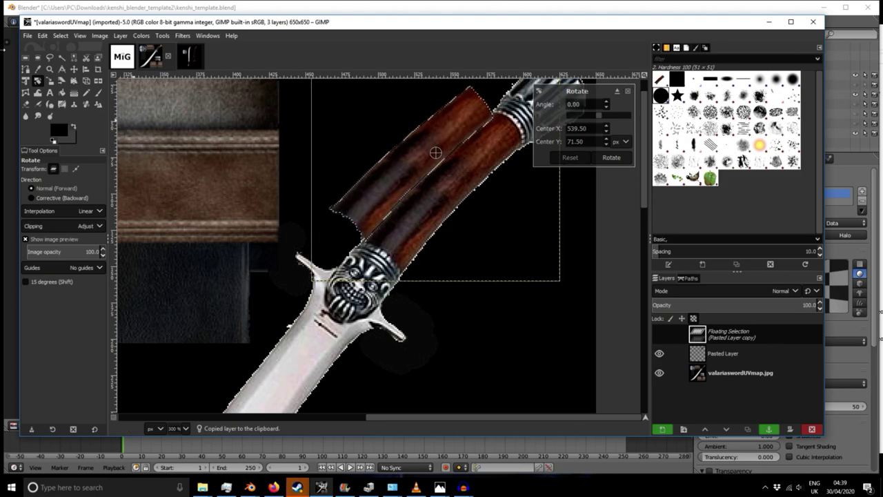
left_click(25, 58)
left_click_drag(430, 162, 490, 228)
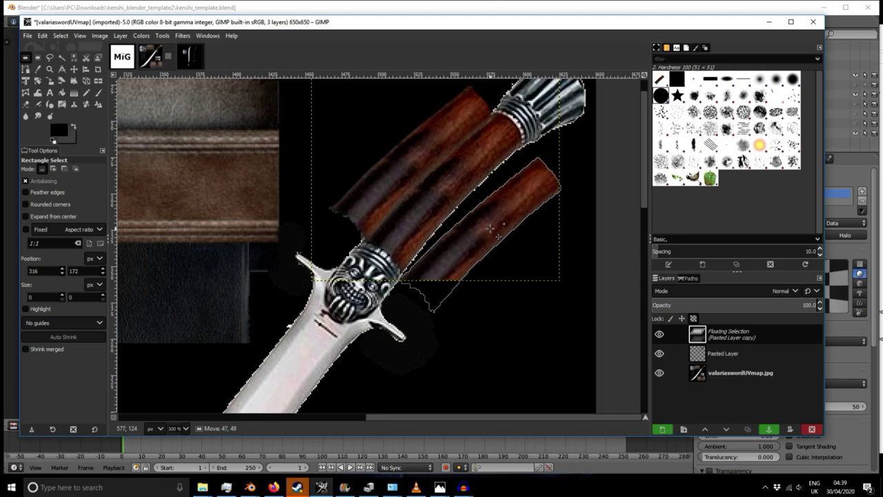
left_click_drag(490, 228, 486, 226)
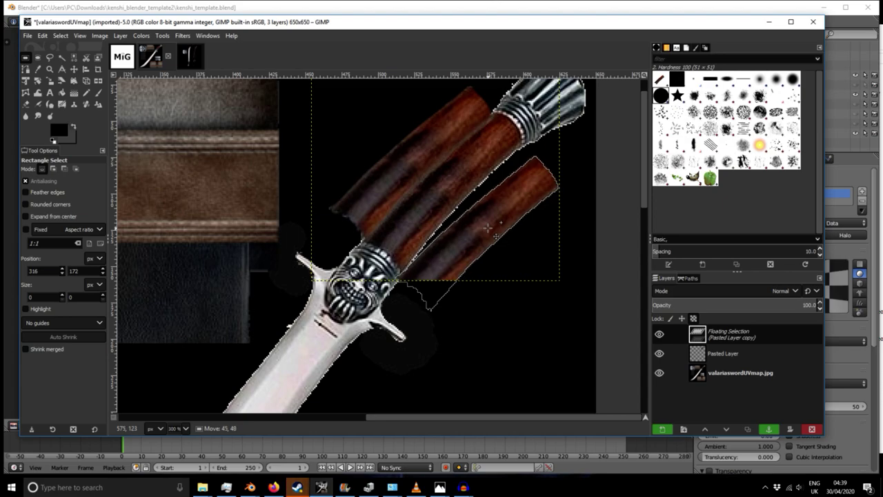
left_click_drag(486, 227, 494, 220)
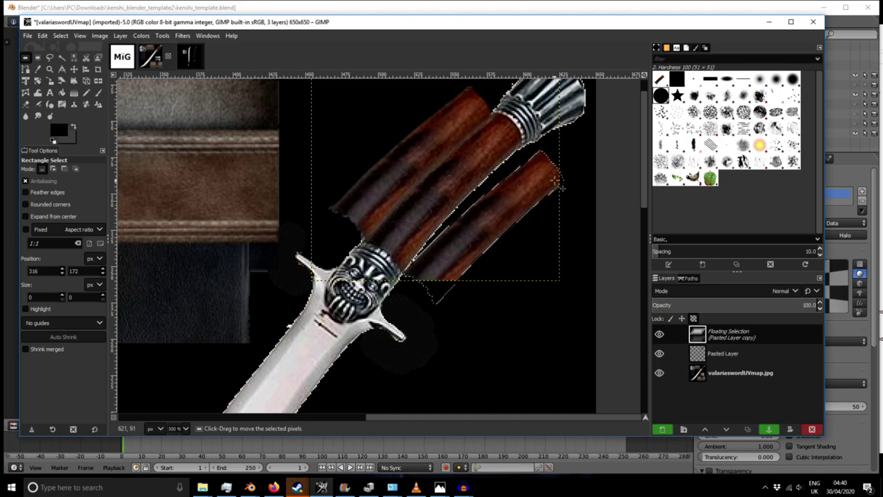
- Rotate the floating wood copy about -6.05 degrees to follow the grip's lower edge
key("shift+r")
left_click(538, 190)
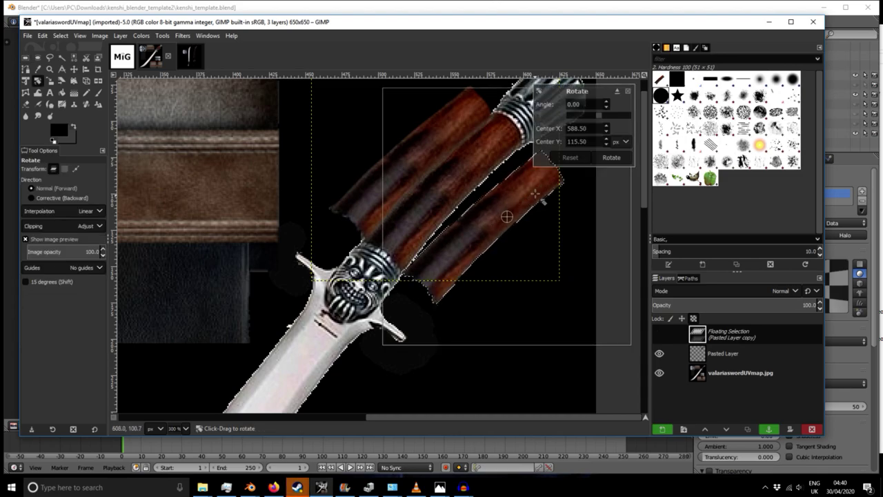
left_click_drag(539, 191, 534, 186)
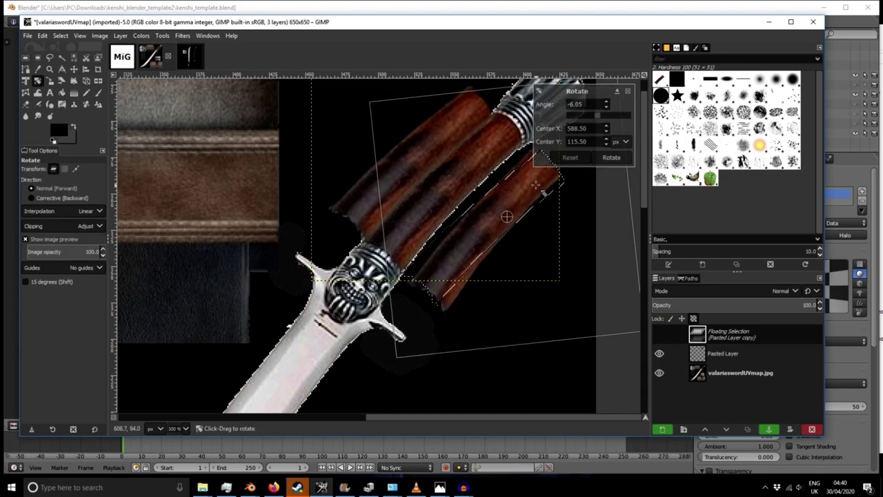
left_click(609, 157)
- Try scaling the floating wood copy to about 149 × 154 px and set the scale interpolation to None
key("shift+s")
left_click(550, 197)
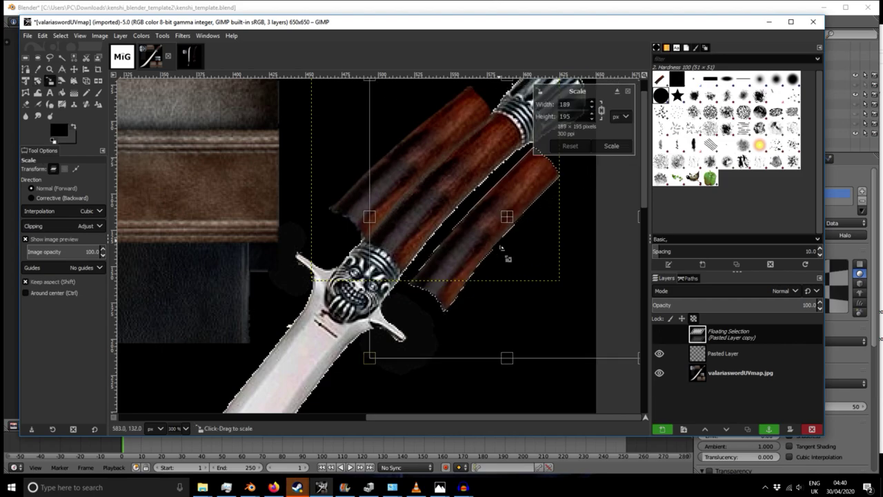
left_click_drag(509, 360, 511, 324)
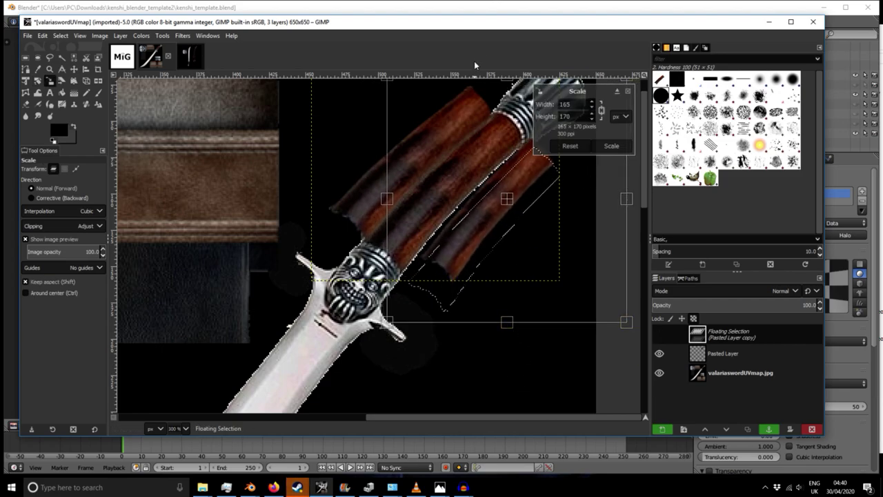
left_click_drag(511, 85, 511, 110)
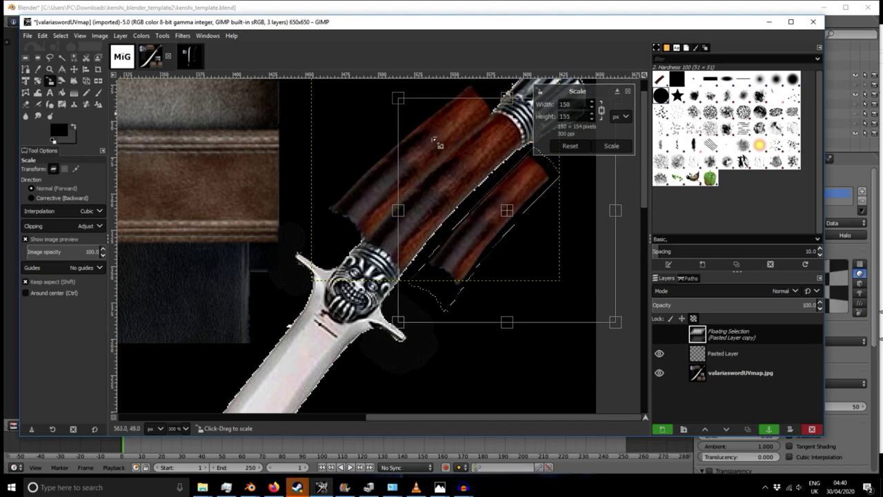
left_click(86, 210)
left_click(56, 189)
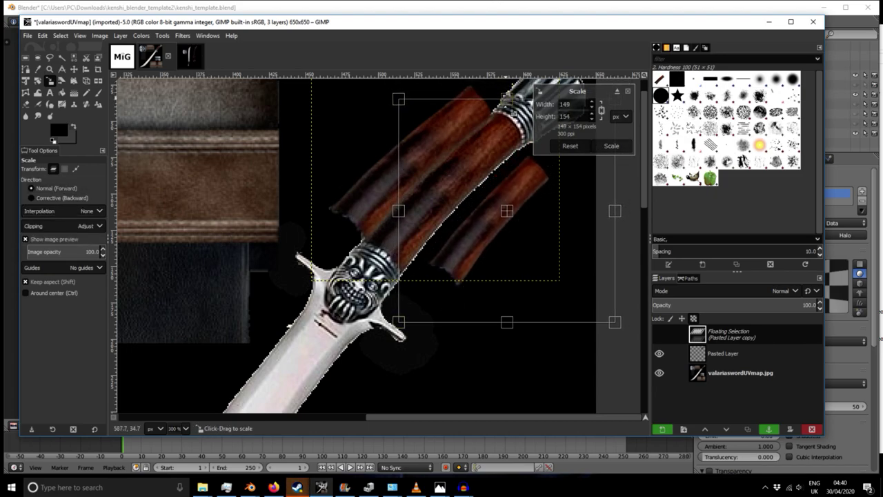
left_click(554, 149)
left_click_drag(508, 357, 509, 302)
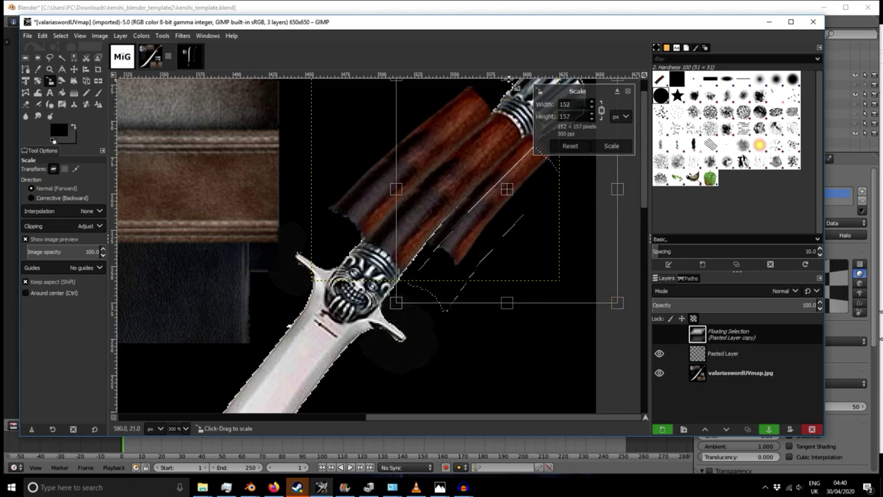
left_click_drag(508, 75, 505, 159)
key("ctrl+z")
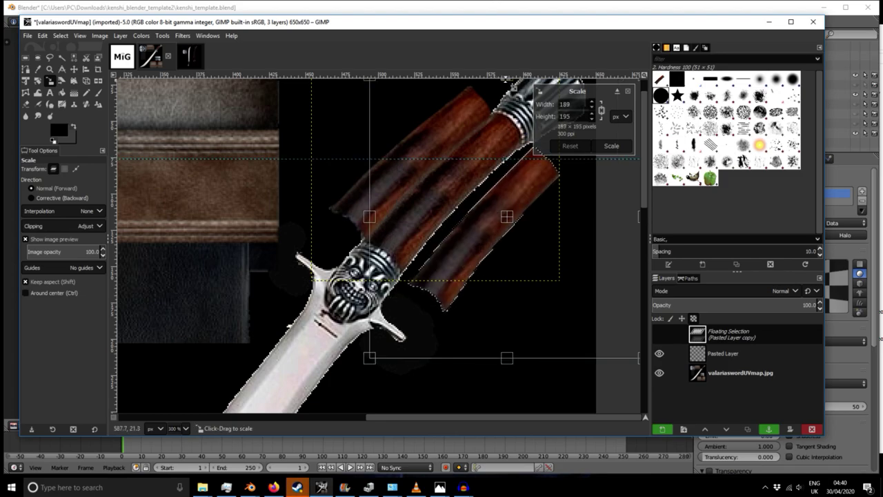
- Scale the floating wood copy to 154 × 159 px and anchor it flush against the grip's lower edge
left_click_drag(514, 87, 511, 121)
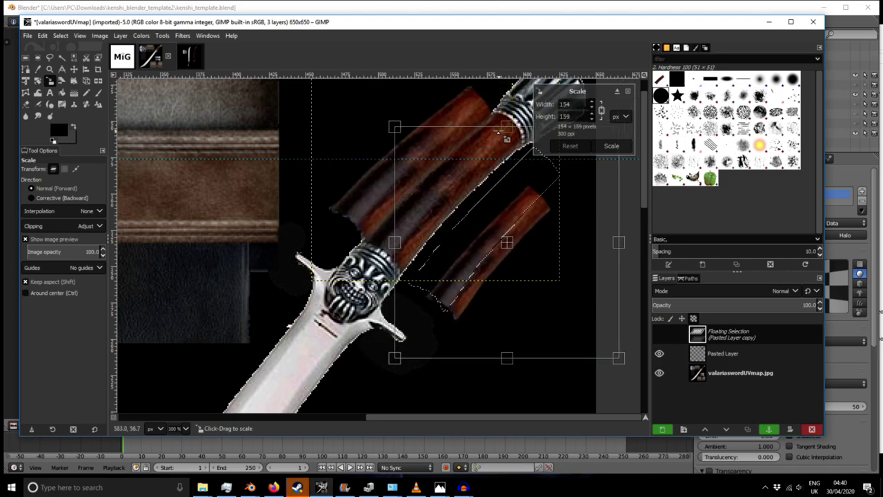
left_click(612, 145)
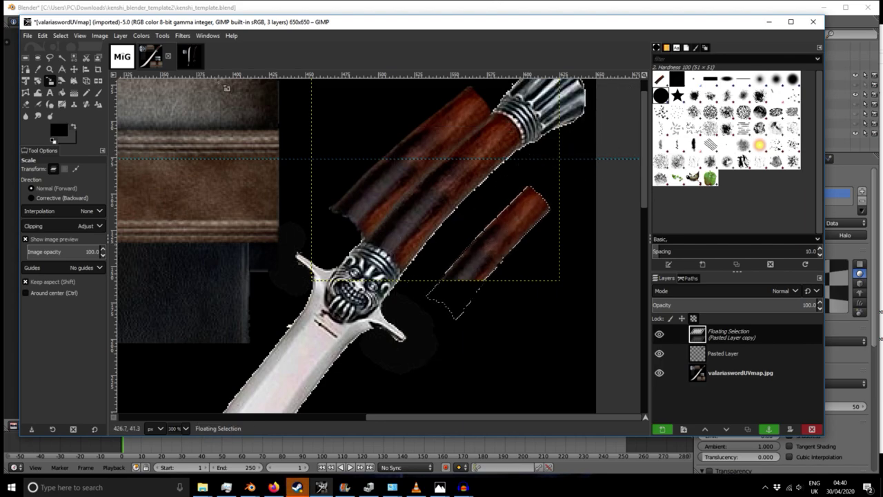
key("m")
mouse_move(475, 258)
left_mouse_down()
mouse_move(485, 221)
mouse_move(480, 241)
left_mouse_up()
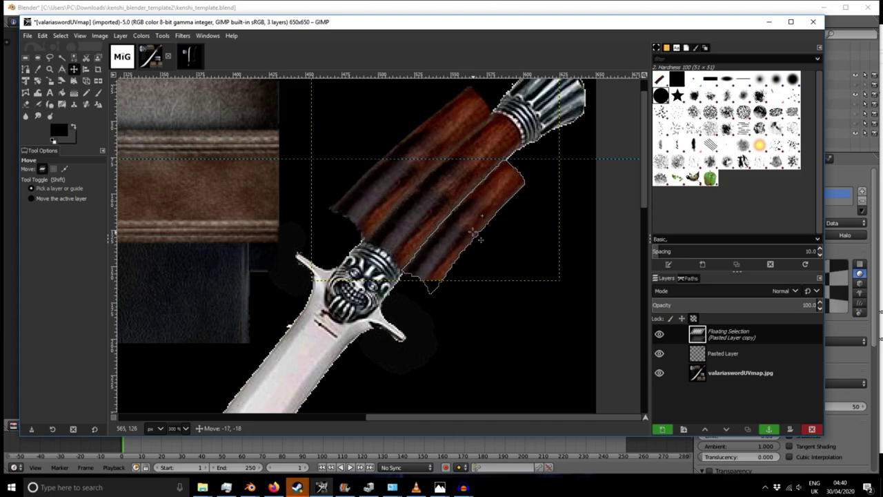
left_click(511, 230)
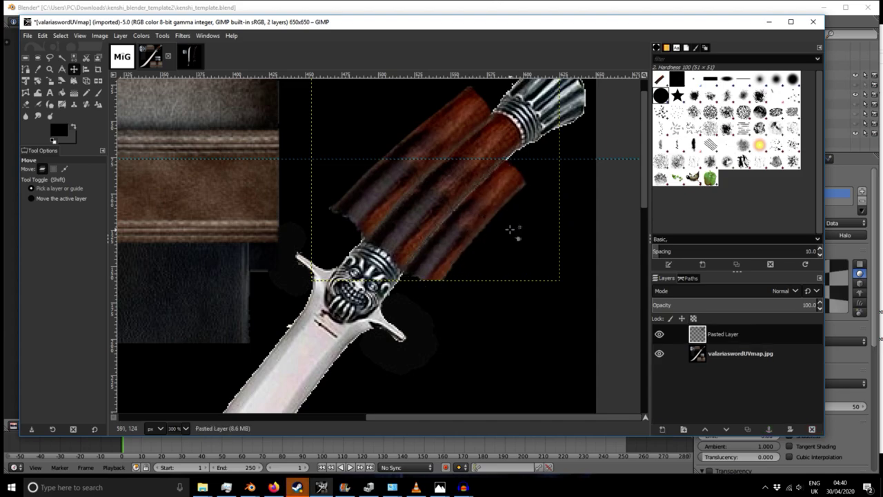
- Merge the Pasted Layer down into the valariaswordUVmap.jpg layer
right_click(698, 341)
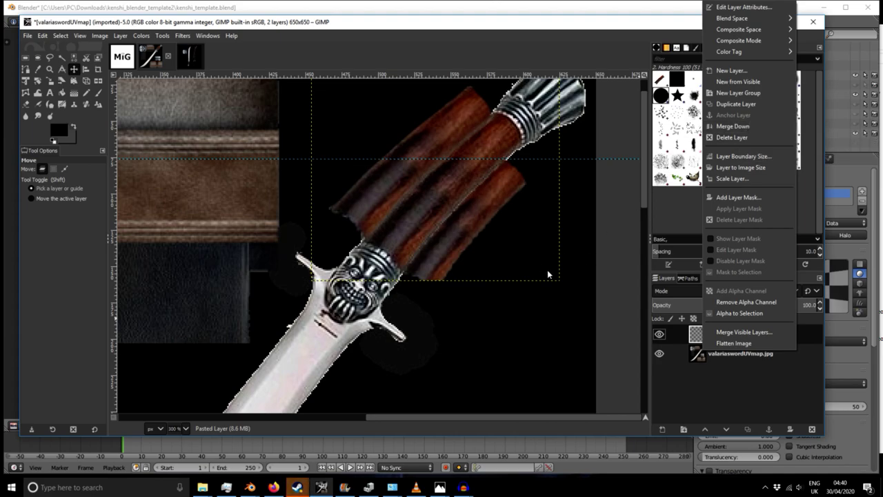
left_click(537, 240)
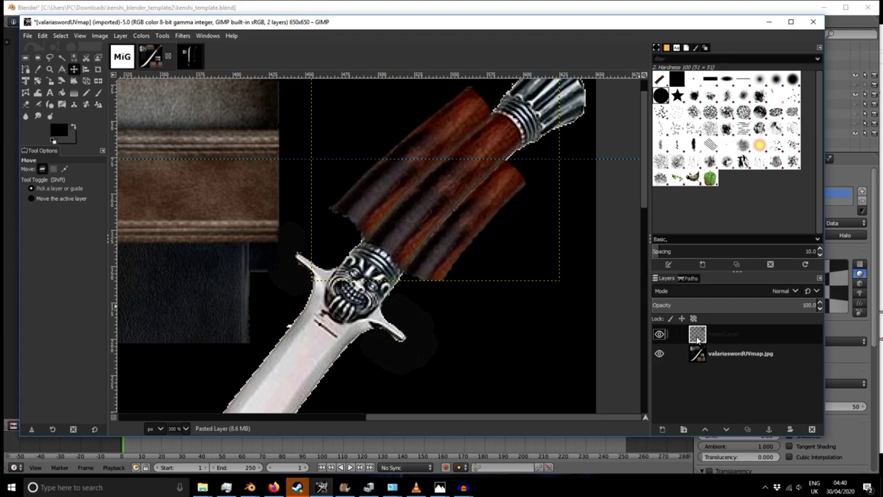
left_click(660, 336)
left_click(659, 336)
right_click(698, 337)
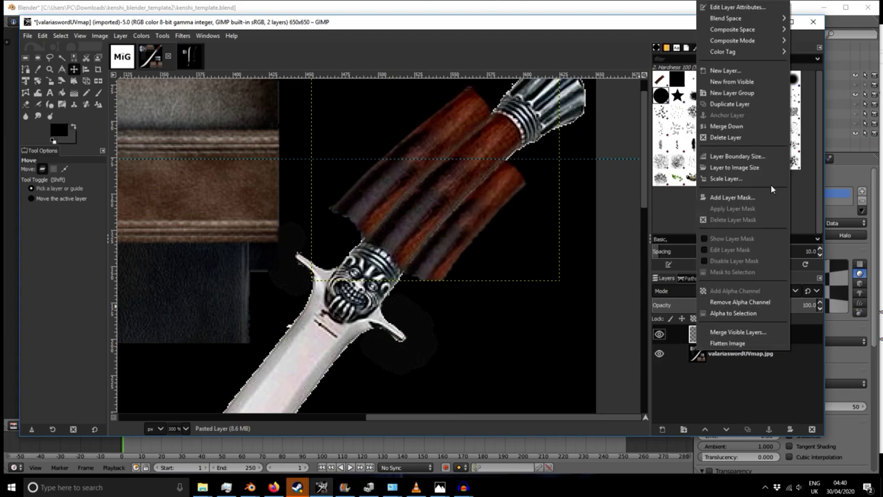
left_click(737, 128)
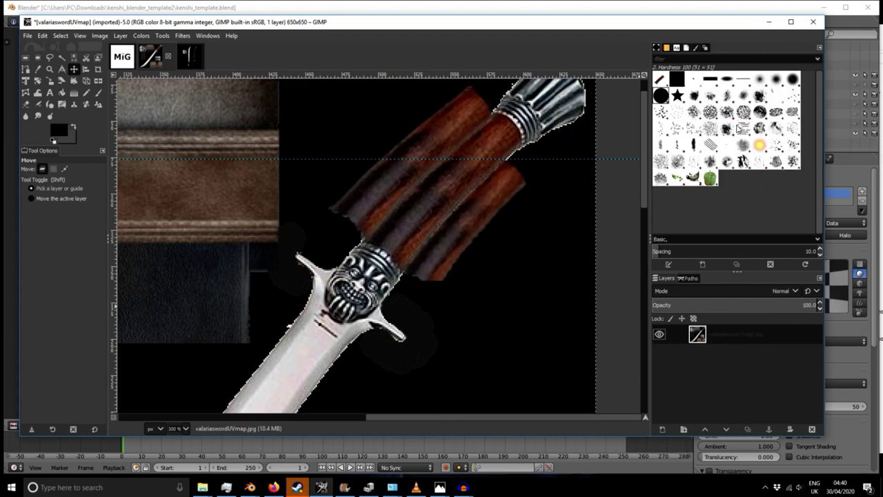
- Examine the merged wood around the grip by toggling the layer's visibility and viewing the whole texture
left_click(660, 335)
left_click(659, 335)
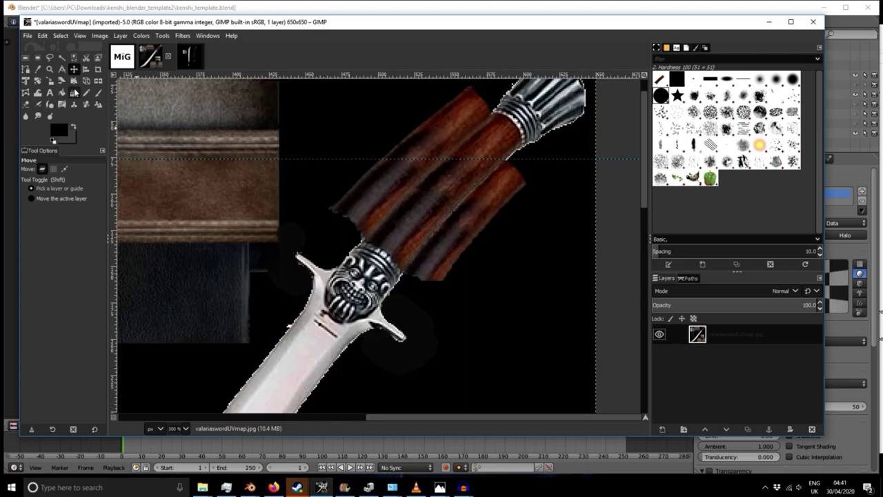
left_click(50, 69)
left_click(50, 196)
left_click(240, 205)
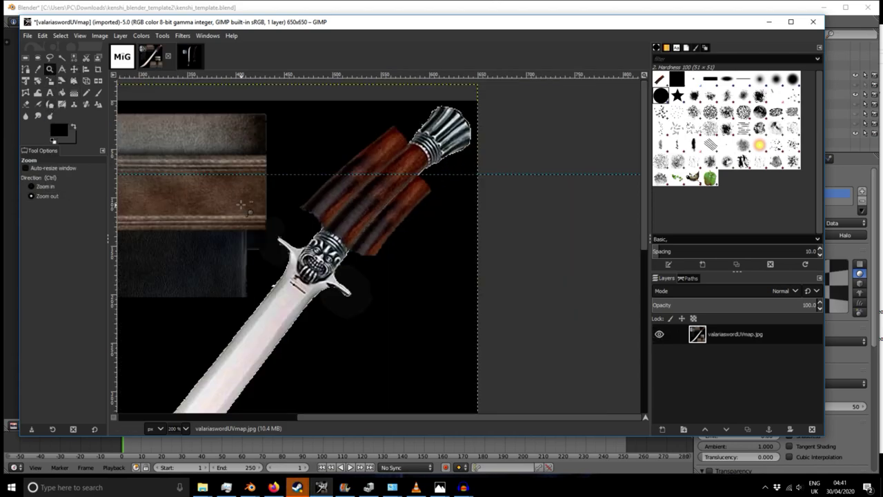
left_click(239, 204)
left_click(240, 205)
left_click(239, 204)
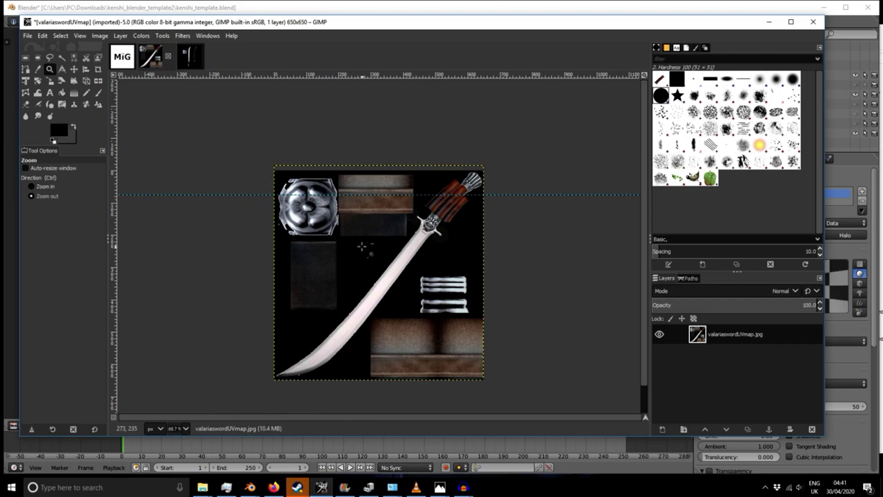
- Start exporting the texture to the Conan folder under the name valeriaswordUVmap2.jpg
left_click(28, 36)
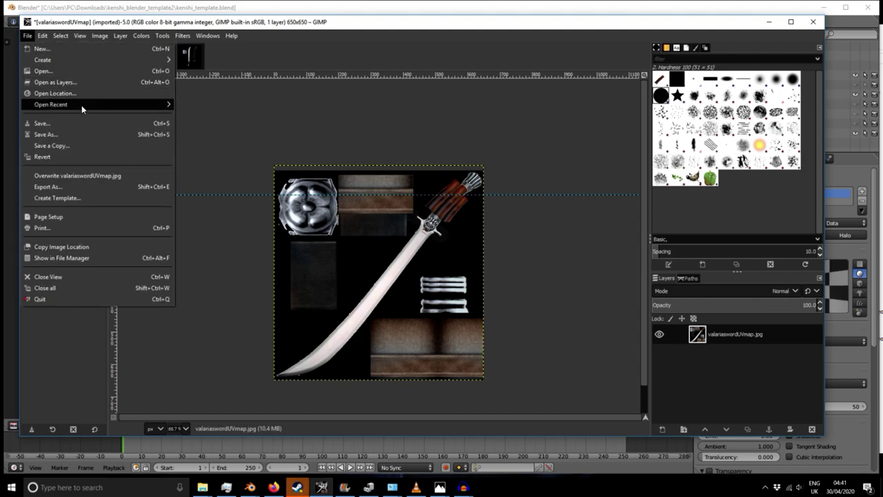
left_click(93, 187)
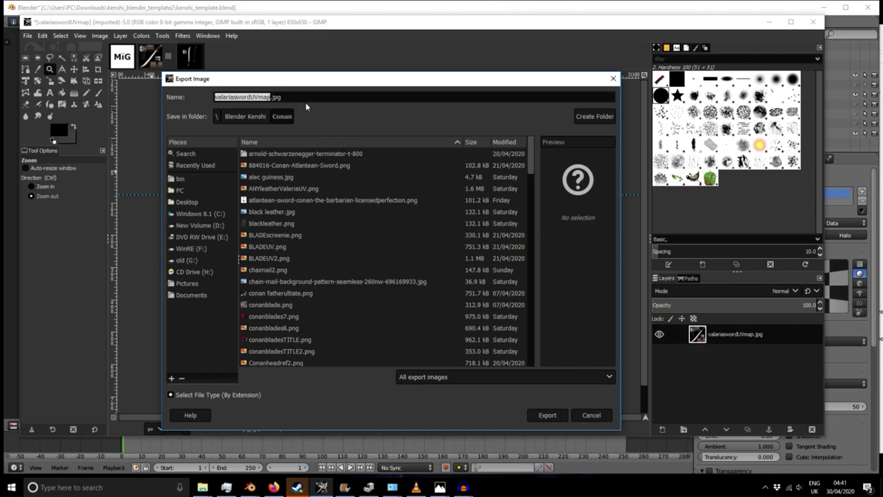
left_click(272, 97)
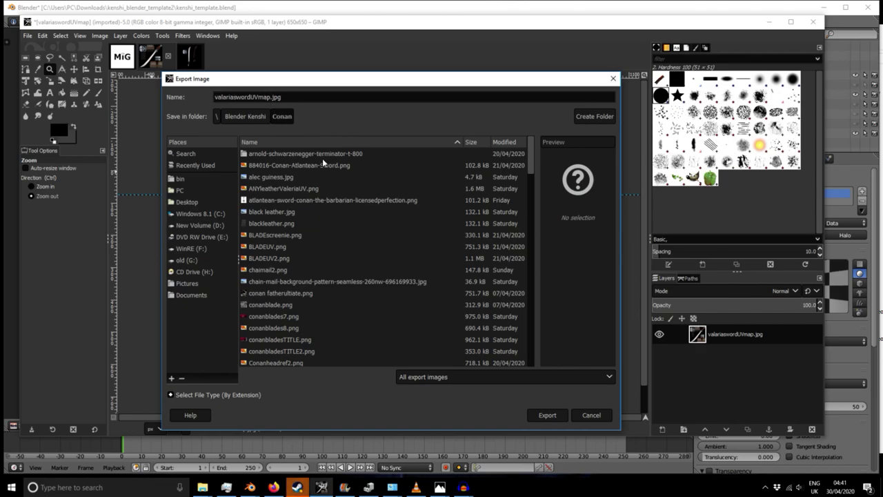
type("2")
left_click(227, 97)
key("BackSpace")
type("e")
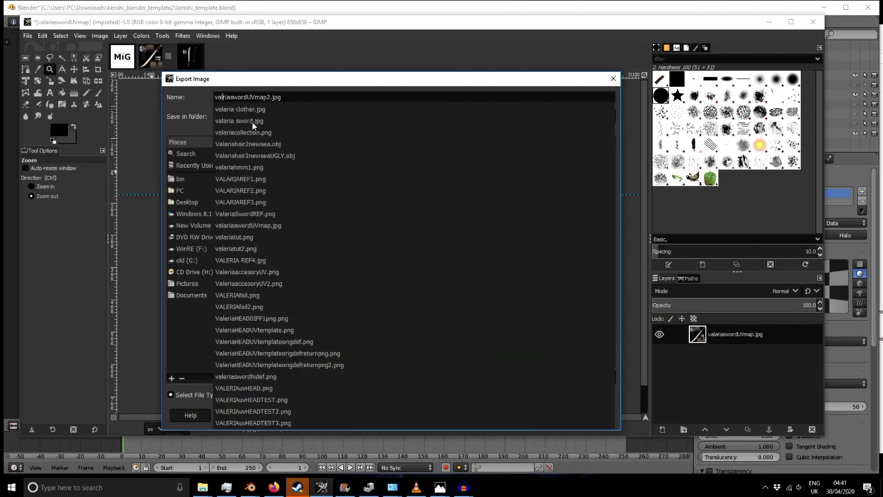
left_click(348, 100)
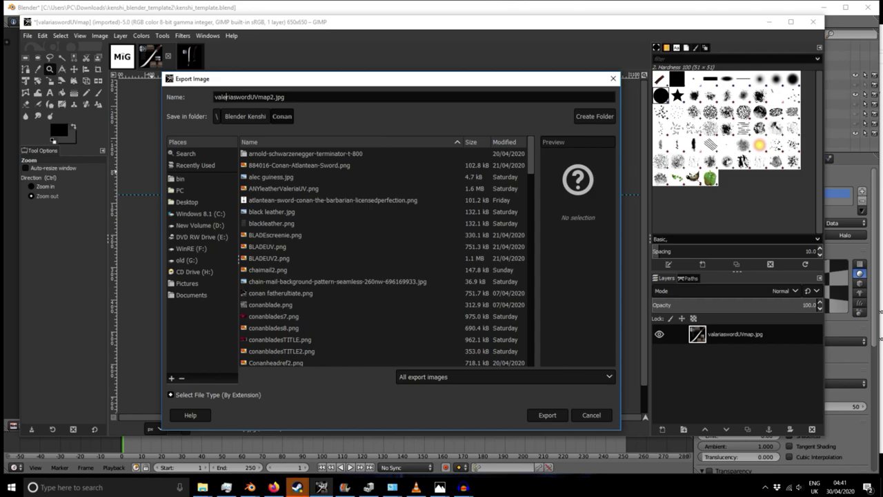
key("ctrl+a")
key("End")
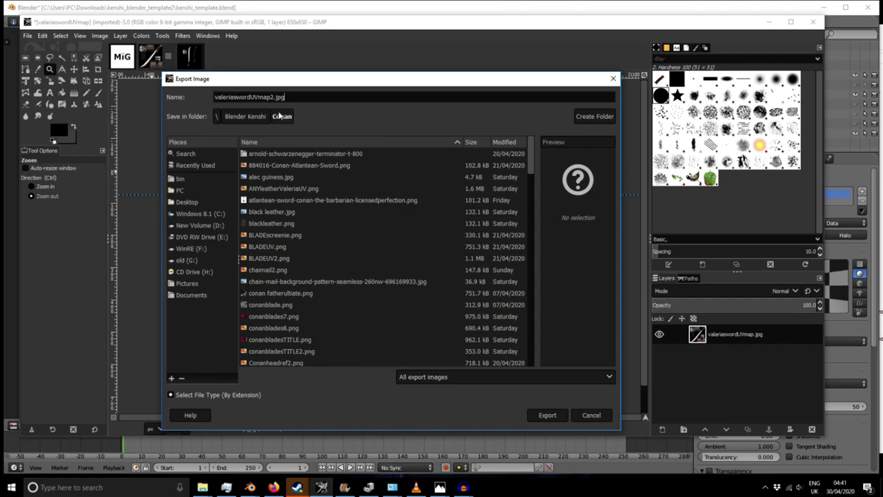
- Abandon the JPEG export and export the texture as valeriaswordUVmap2.png instead
left_click(548, 416)
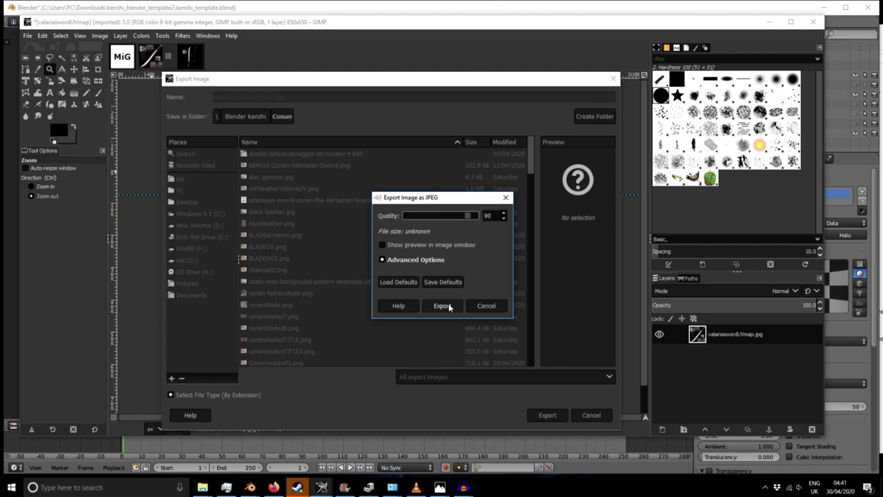
left_click(488, 306)
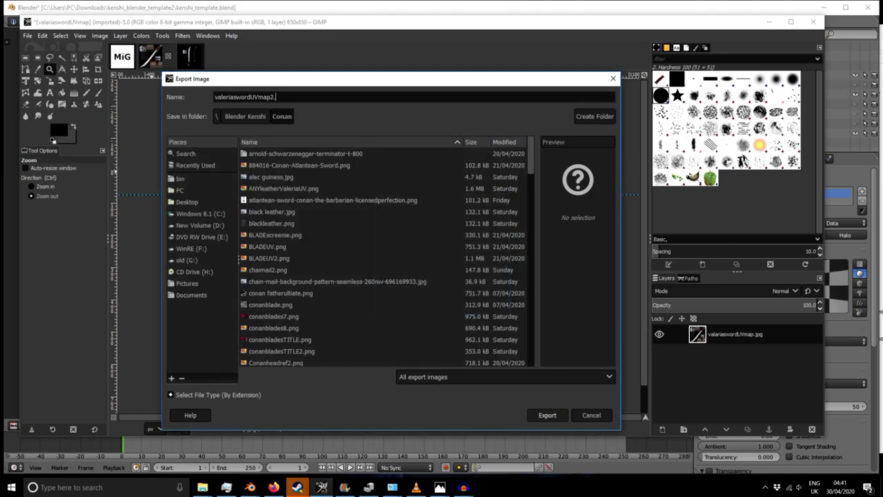
key("Return")
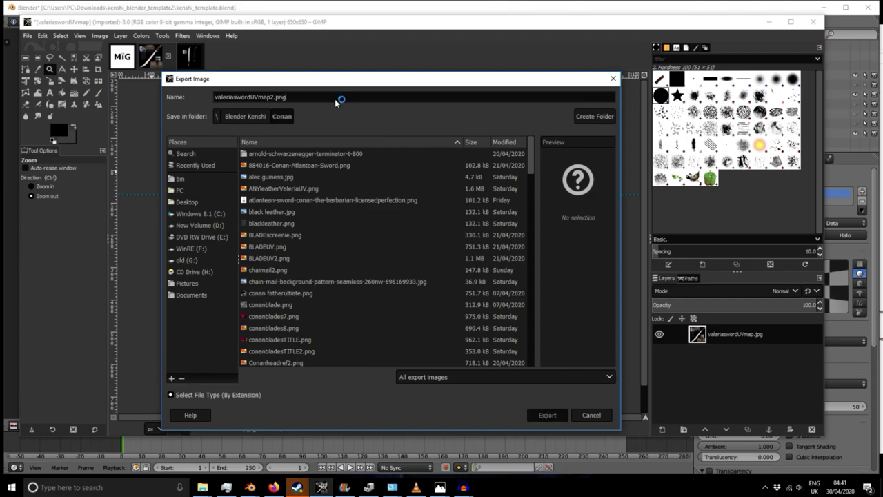
left_click(446, 343)
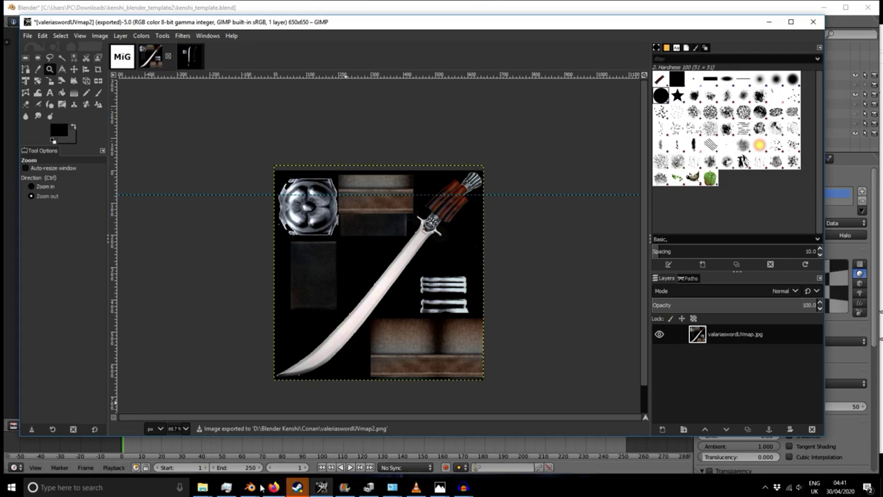
- Switch to Blender and open valeriaswordUVmap2.png from the Conan folder as the UV/Image editor's image
mouse_move(259, 487)
left_click(507, 452)
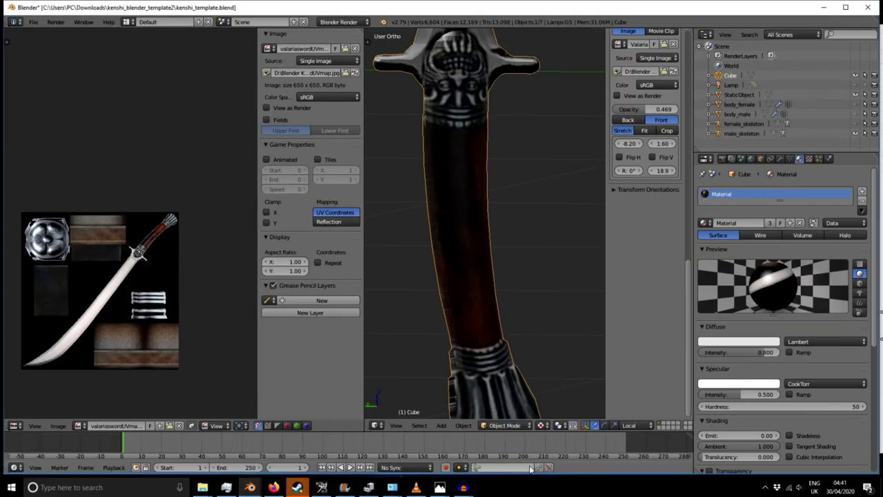
left_click(33, 22)
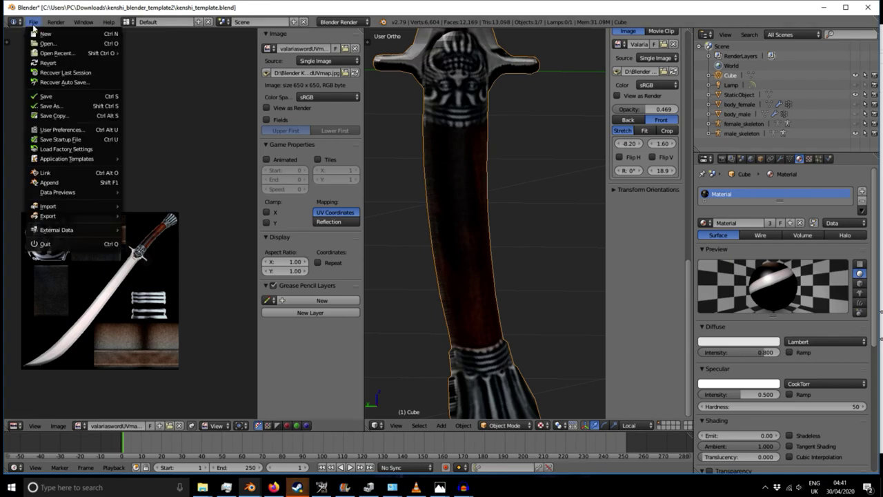
left_click(79, 425)
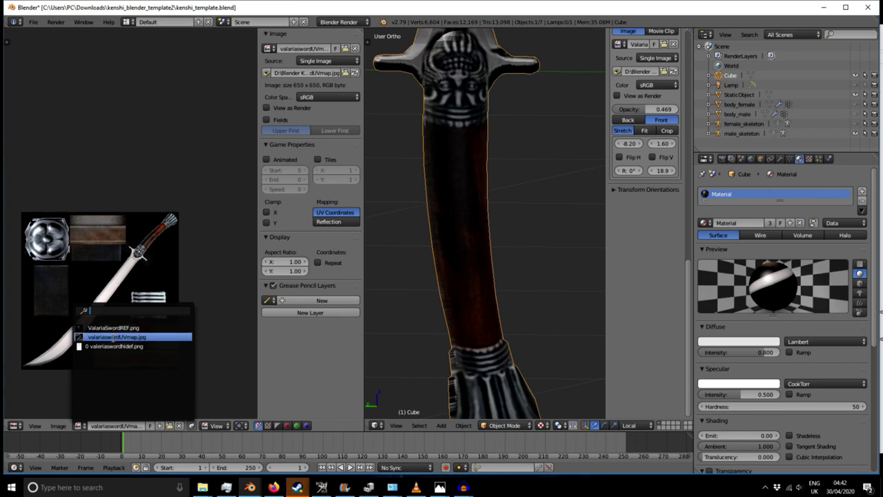
left_click(209, 347)
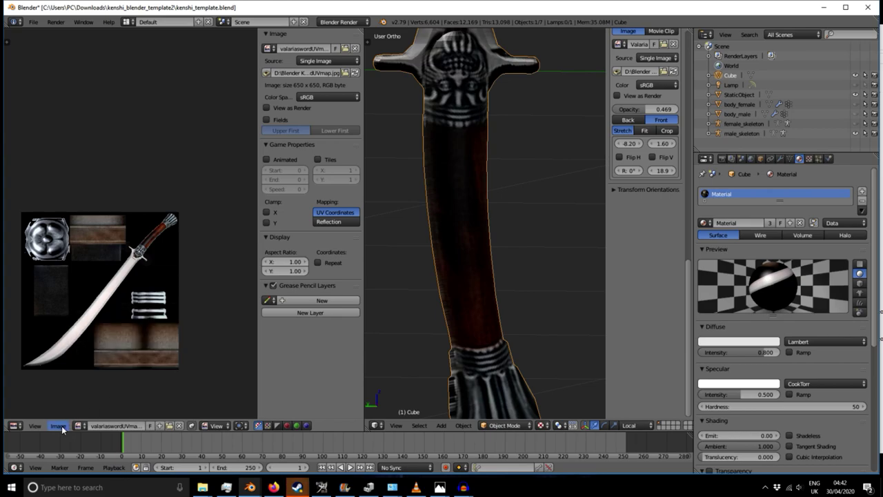
left_click(61, 428)
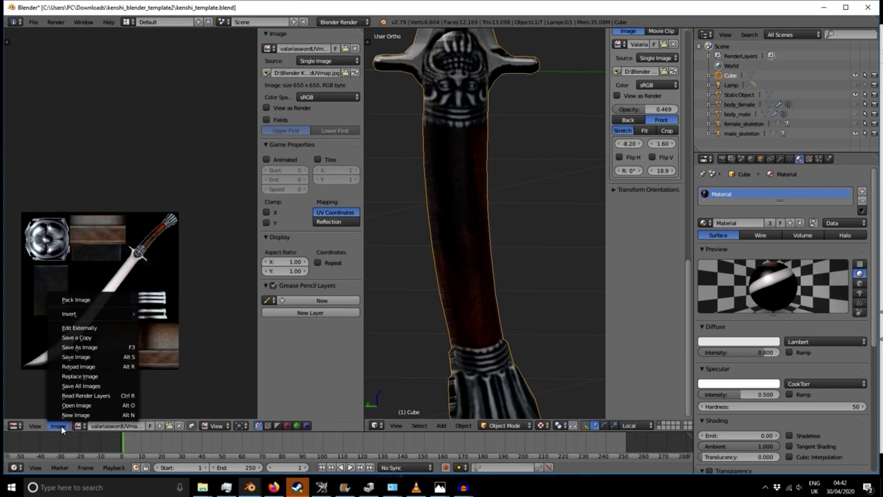
left_click(92, 405)
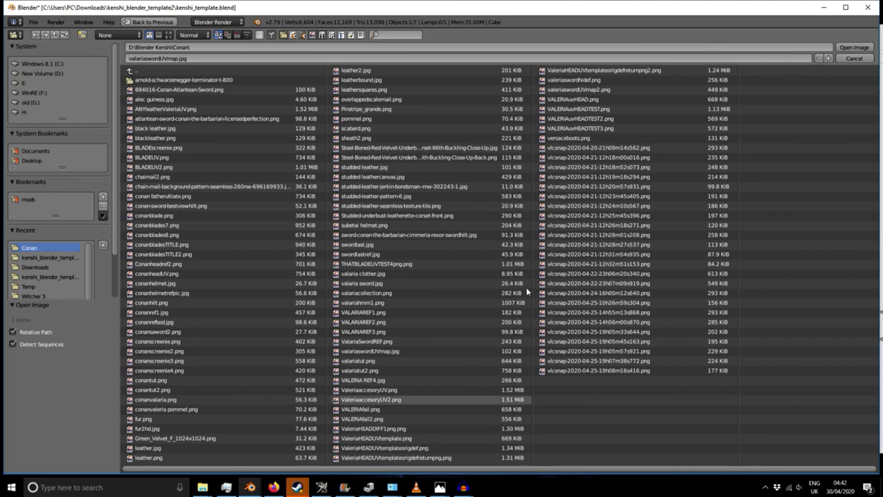
left_click(600, 89)
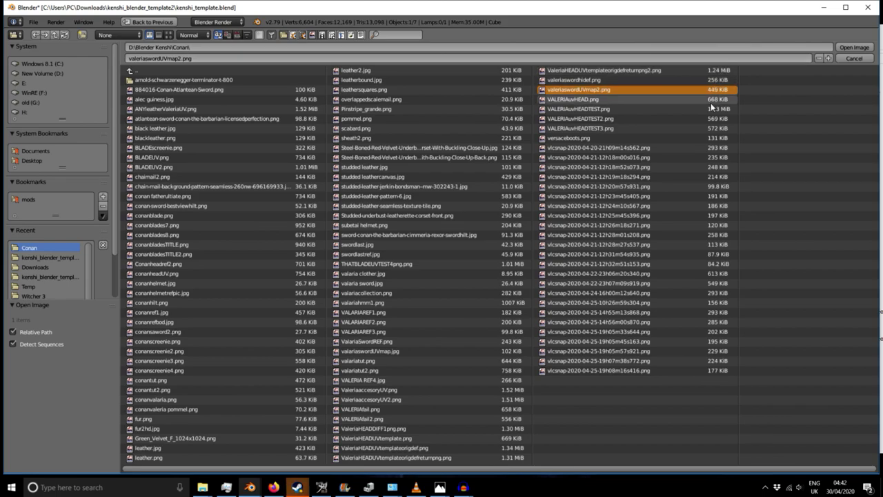
left_click(853, 47)
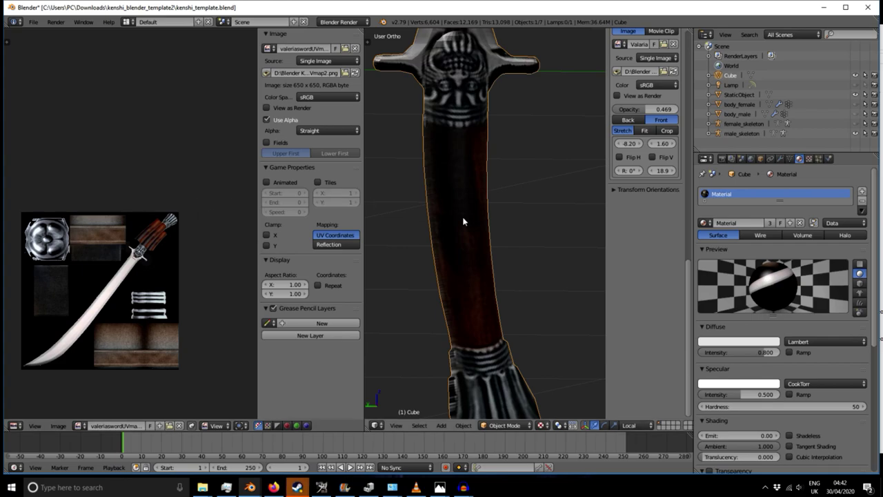
- Enter Edit Mode on the sword and select only the grip faces on the side facing the view
scroll(463, 222, "down", 1)
scroll(433, 227, "down", 1)
scroll(433, 227, "up", 2)
scroll(435, 248, "down", 2)
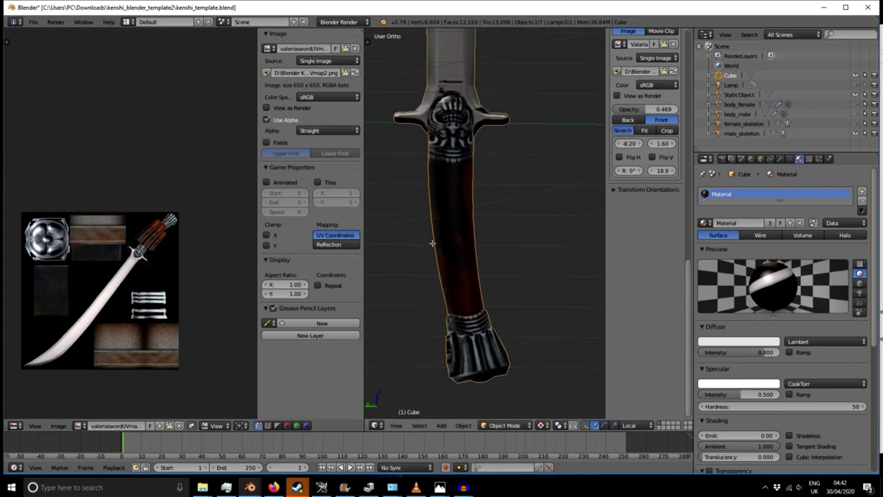
key("Tab")
middle_click_drag(440, 273, 405, 279)
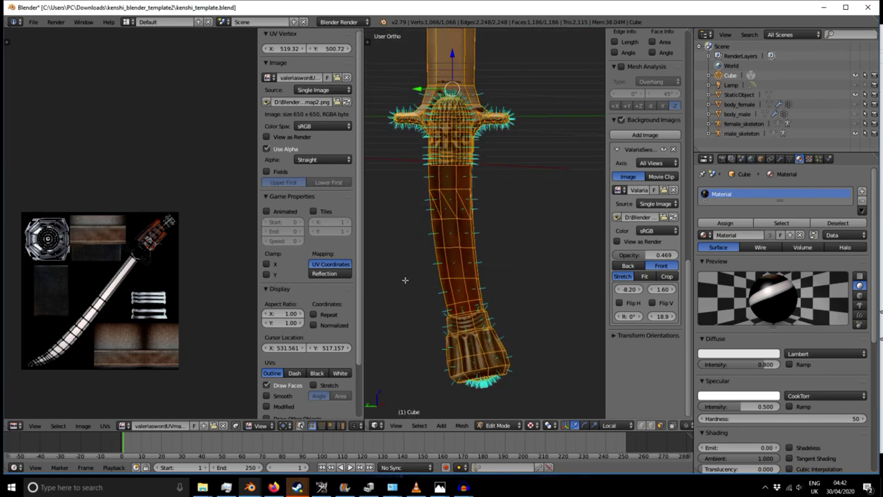
right_click(477, 292)
key("b")
mouse_move(409, 166)
left_mouse_down()
mouse_move(513, 279)
mouse_move(514, 301)
left_mouse_up()
middle_click_drag(431, 320, 433, 292)
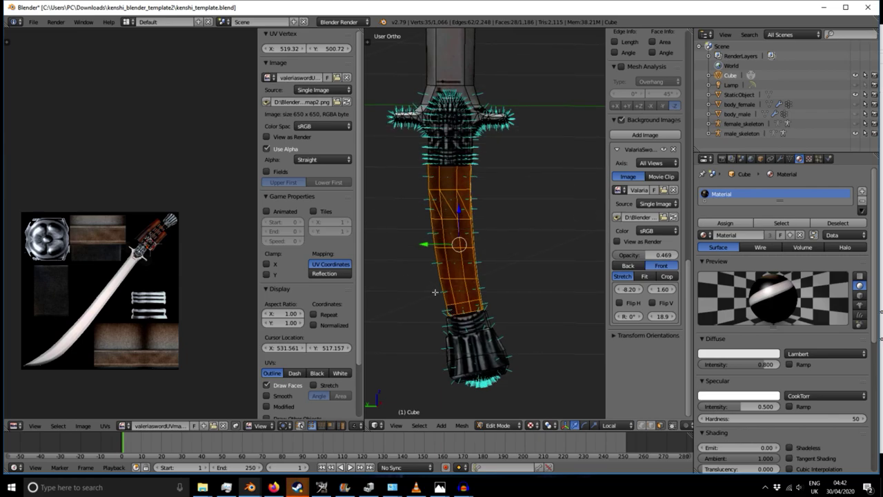
- Project the selected grip faces' UVs from the right orthographic view using Project From View
key("u")
left_click(435, 292)
key("KP_1")
key("KP_3")
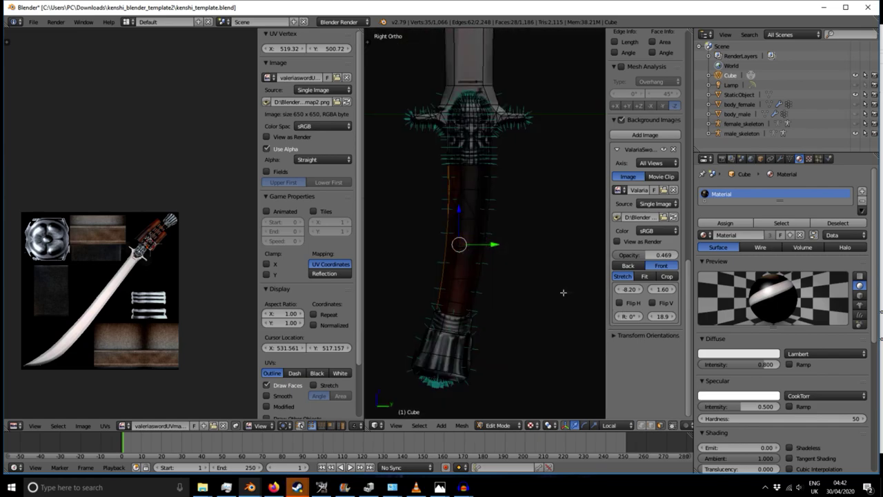
key("u")
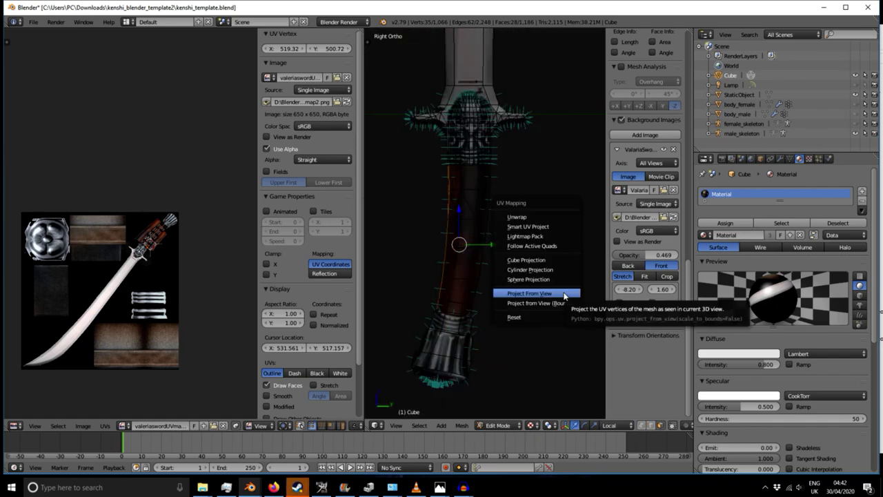
left_click(535, 294)
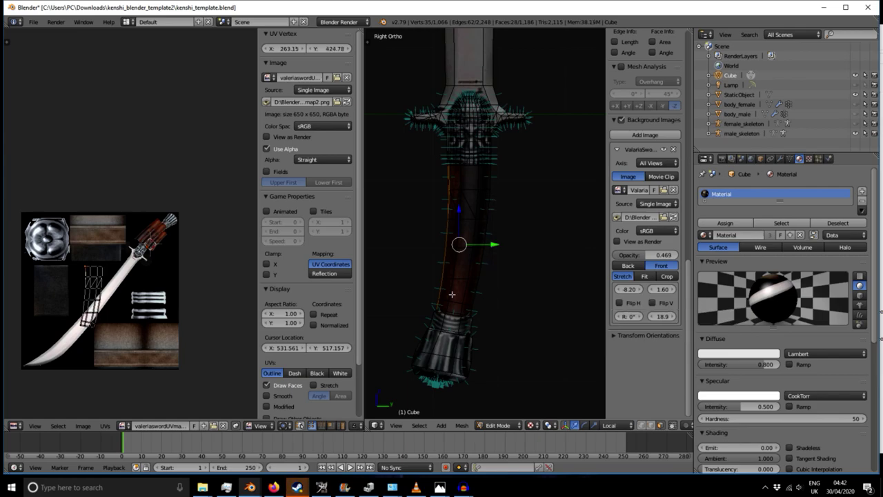
- Select the projected grip UV island, move it onto the wooden grip in the texture and rotate it to match
key("b")
left_click_drag(62, 255, 124, 369)
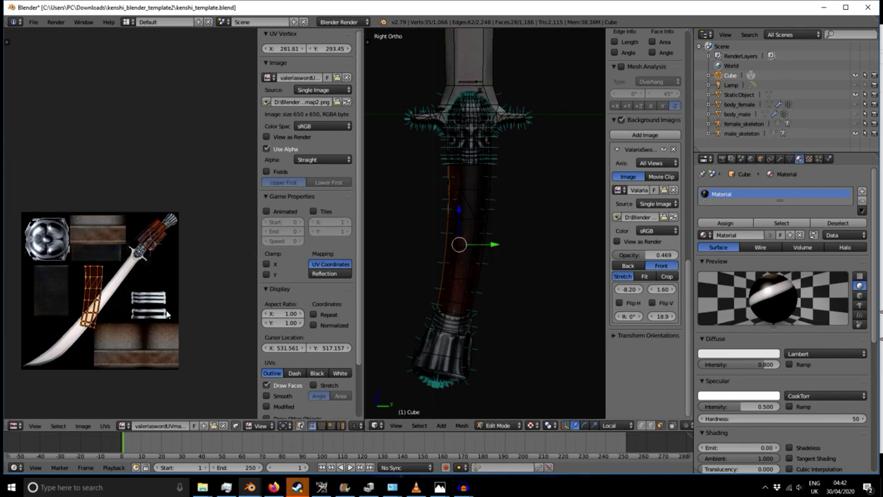
scroll(152, 310, "up", 2)
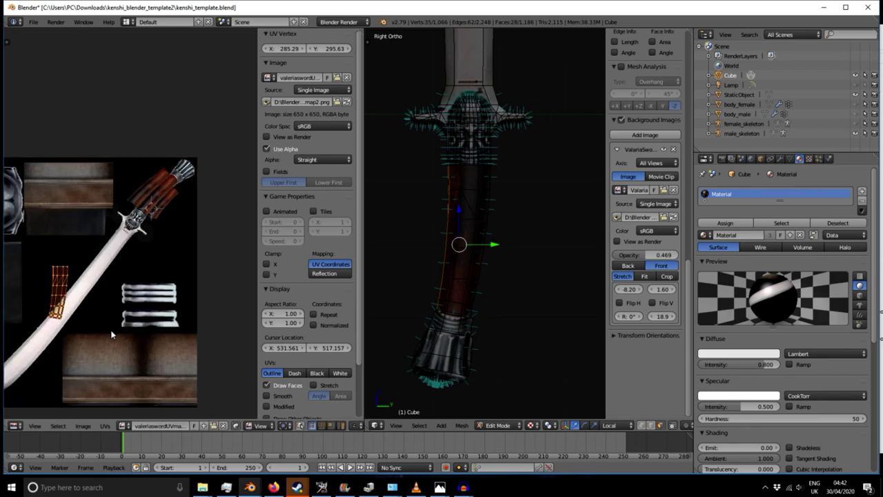
key("g")
key("r")
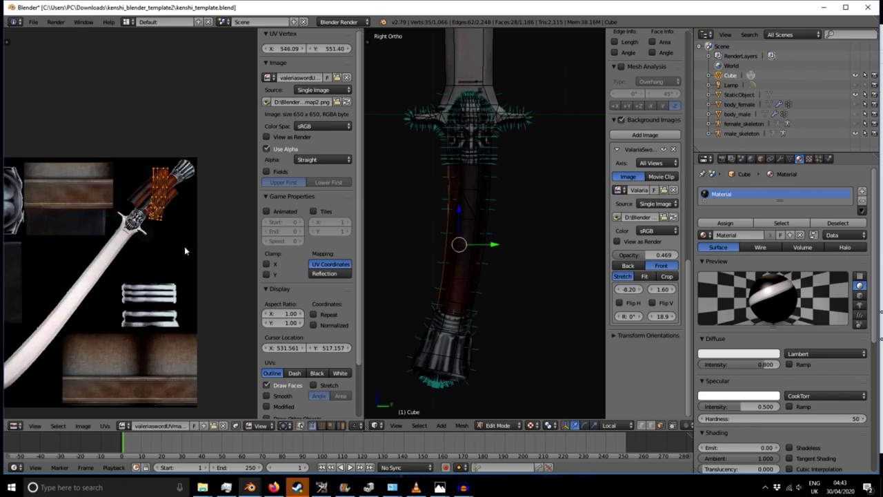
left_click(139, 175)
- Fine-tune the rotation and position of the grip UV island so it stays within the wood texture
scroll(162, 183, "up", 4)
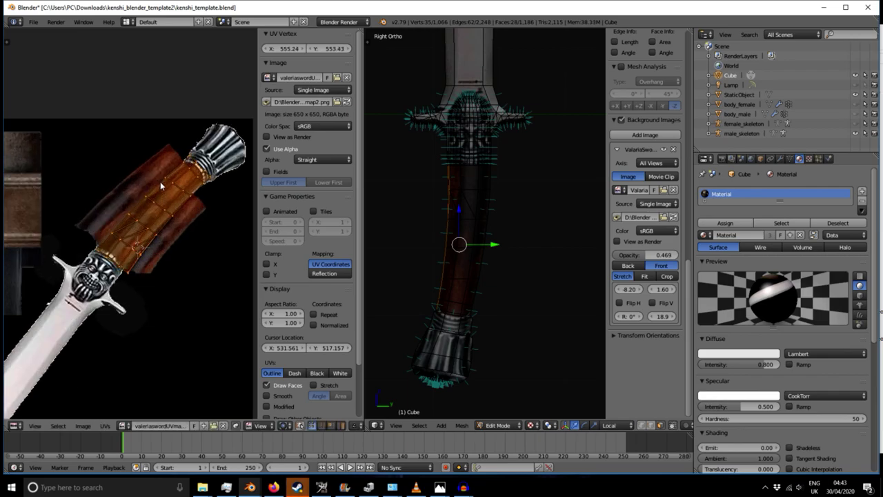
key("r")
left_click(184, 173)
key("g")
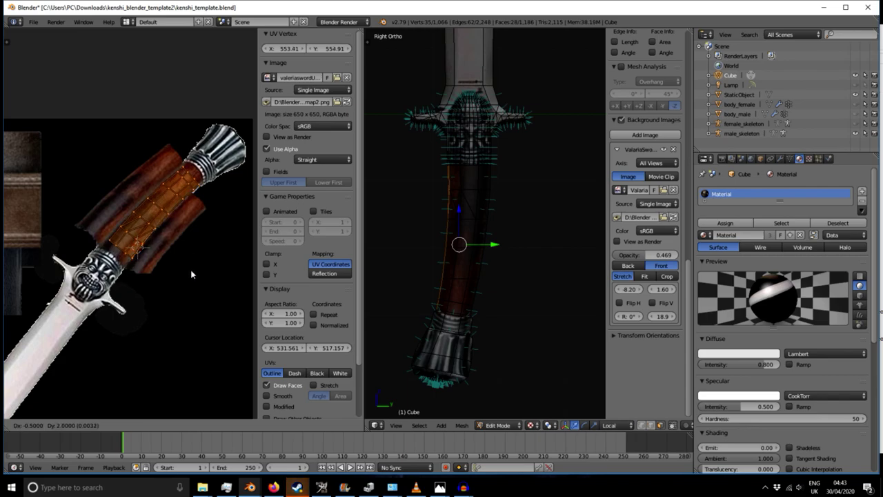
left_click(191, 267)
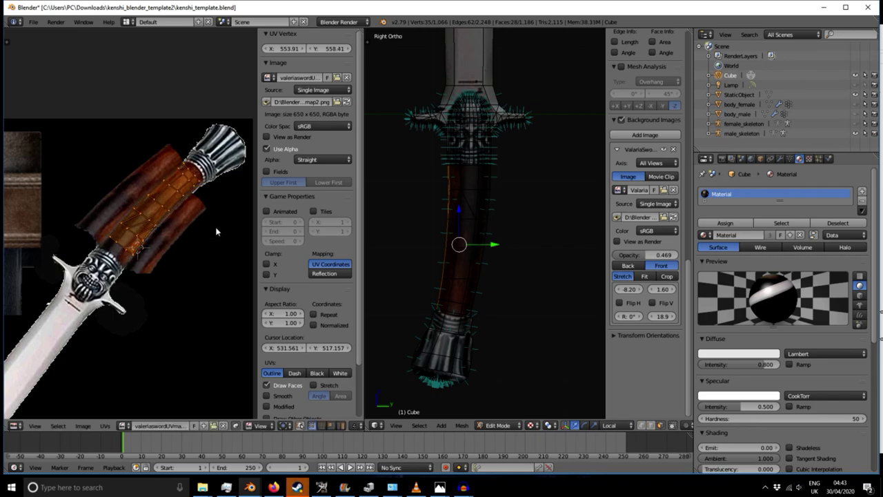
key("g")
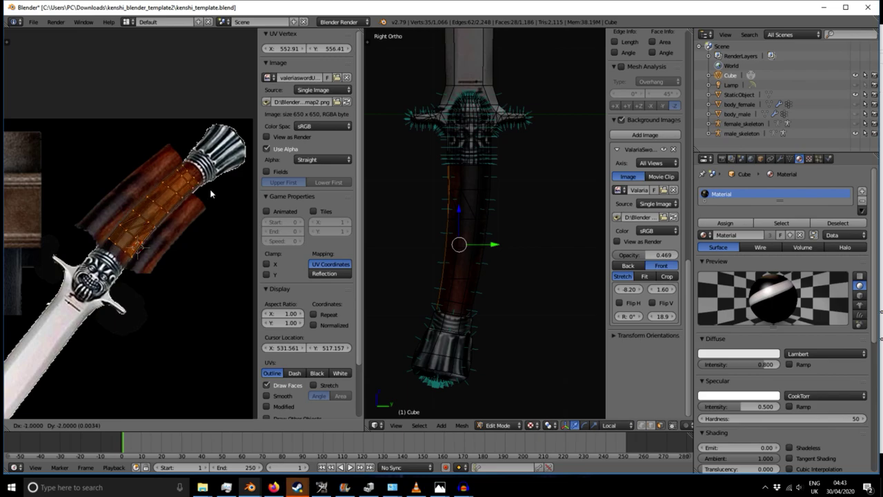
left_click(211, 194)
- Select the faces of the lower half of the grip's opposite side, from the pommel up to mid-grip
scroll(481, 274, "down", 3)
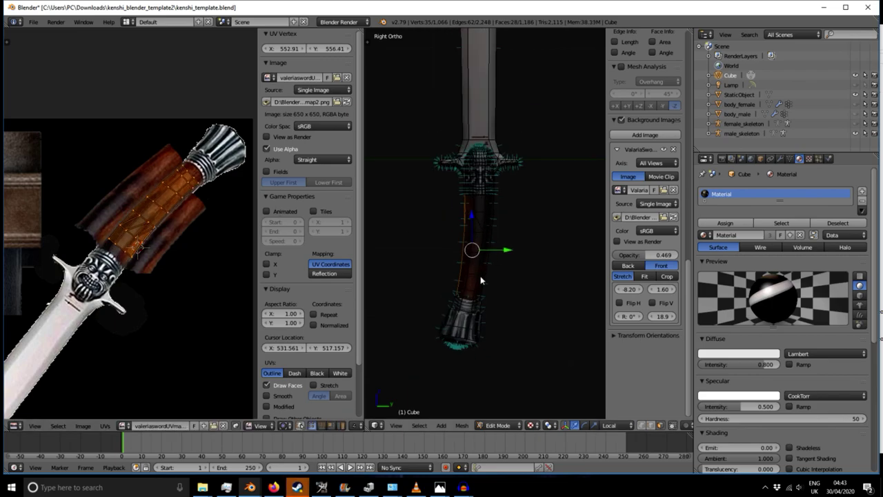
middle_click_drag(450, 296, 490, 236)
scroll(490, 236, "up", 2)
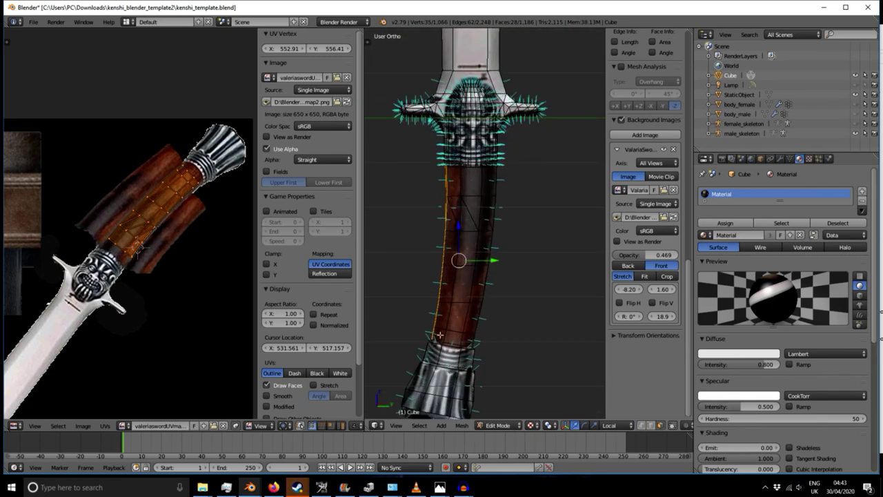
right_click(439, 334)
right_click(470, 325, "shift")
right_click(458, 322, "shift")
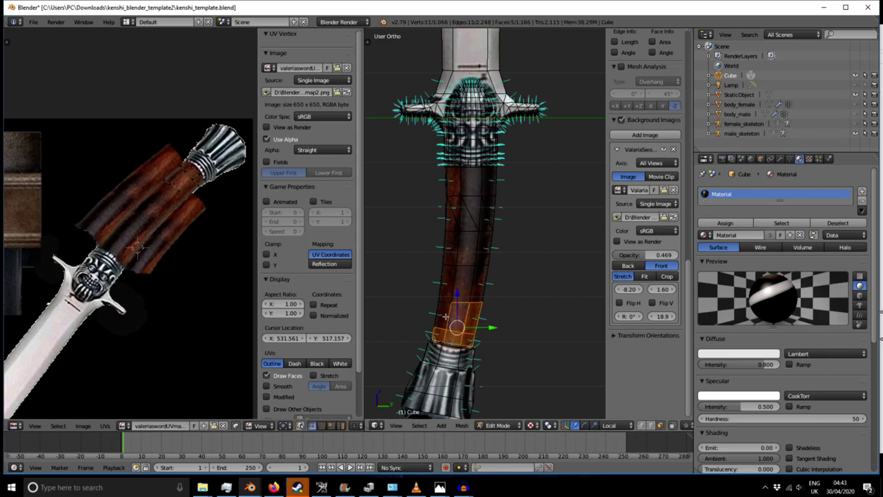
right_click(446, 316, "shift")
right_click(448, 289, "shift")
right_click(465, 283, "shift")
right_click(484, 281, "shift")
right_click(483, 262, "shift")
right_click(473, 249, "shift")
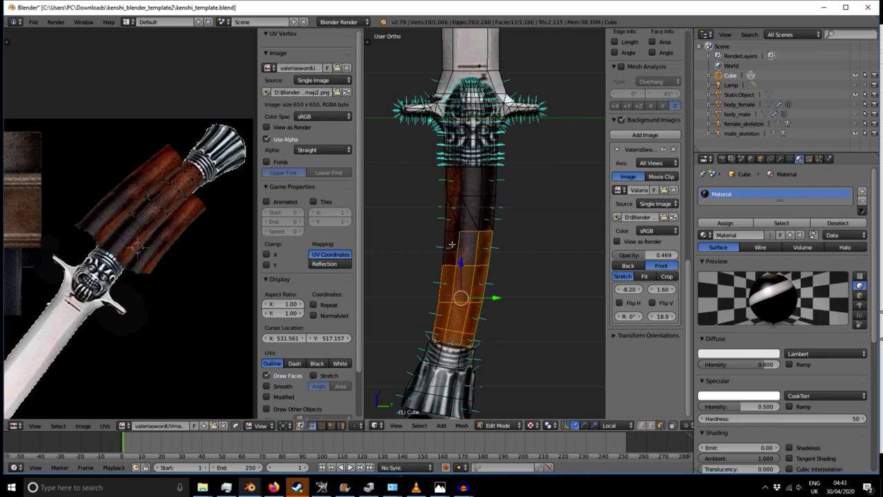
- Add the upper faces of the grip's opposite side up to the guard, along with the faces along its edge
right_click(456, 238, "shift")
right_click(452, 211, "shift")
right_click(476, 220, "shift")
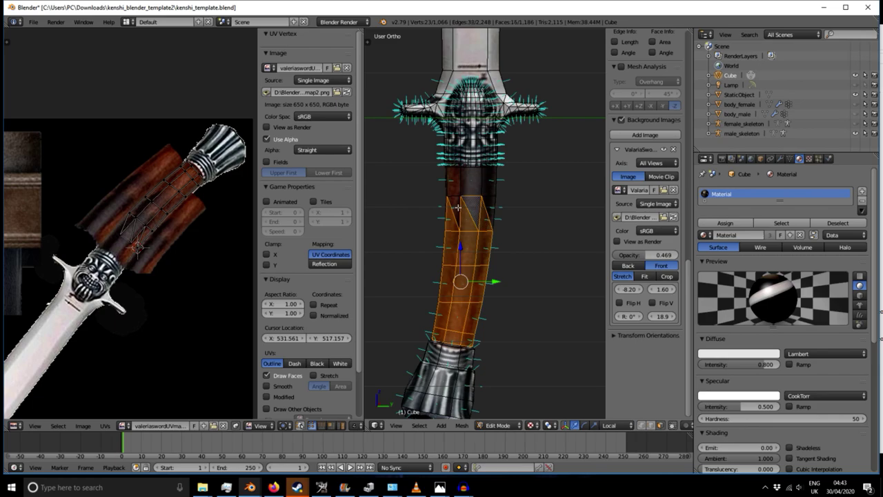
right_click(452, 186, "shift")
right_click(470, 180, "shift")
right_click(489, 197, "shift")
middle_click_drag(492, 289, 432, 312)
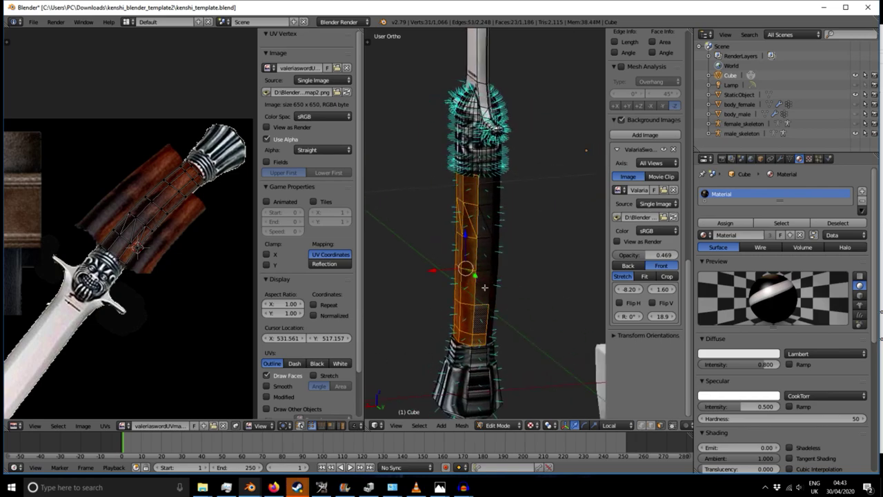
right_click(487, 220, "shift")
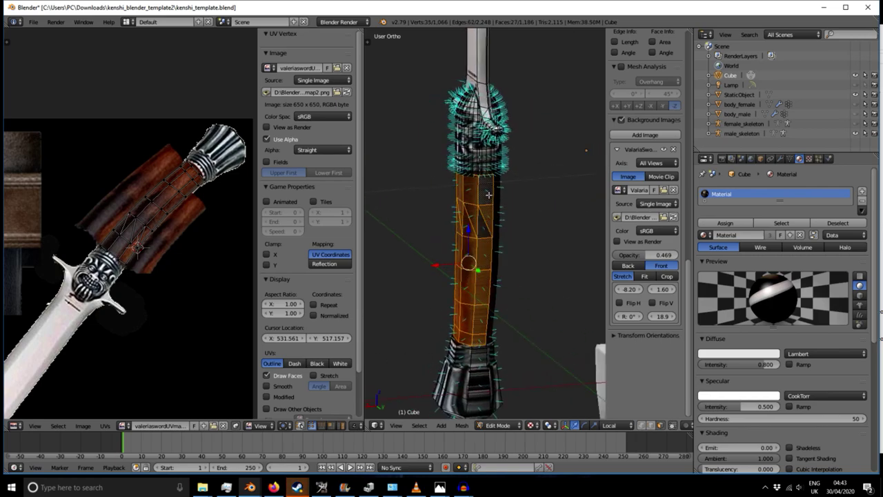
- Complete the face selection on the grip's opposite side by adding the missing faces
scroll(193, 359, "down", 5)
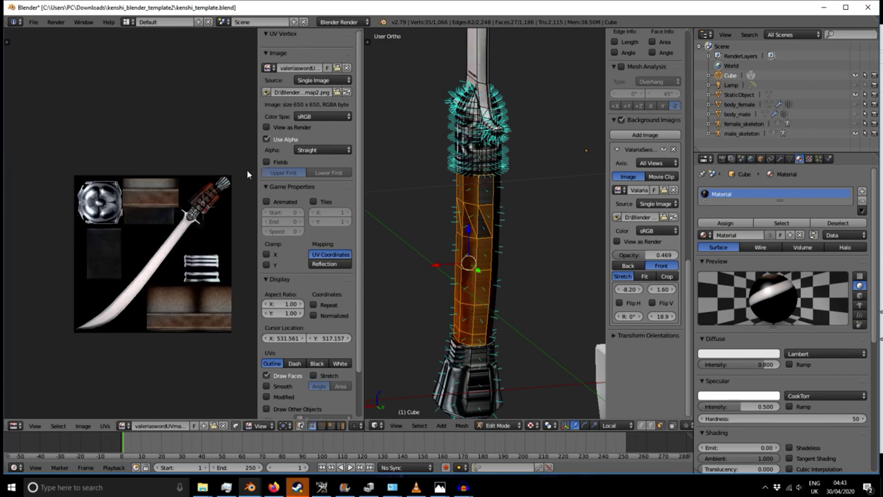
scroll(192, 220, "up", 5)
middle_click_drag(393, 307, 508, 291)
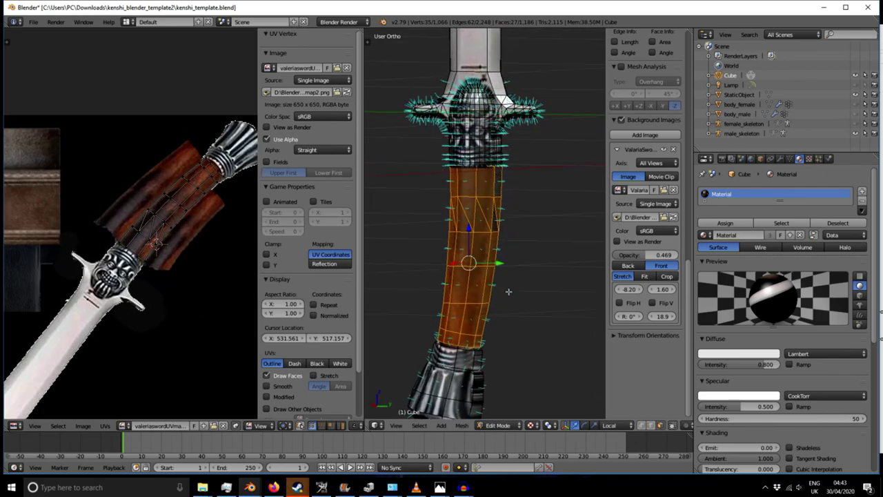
key("i")
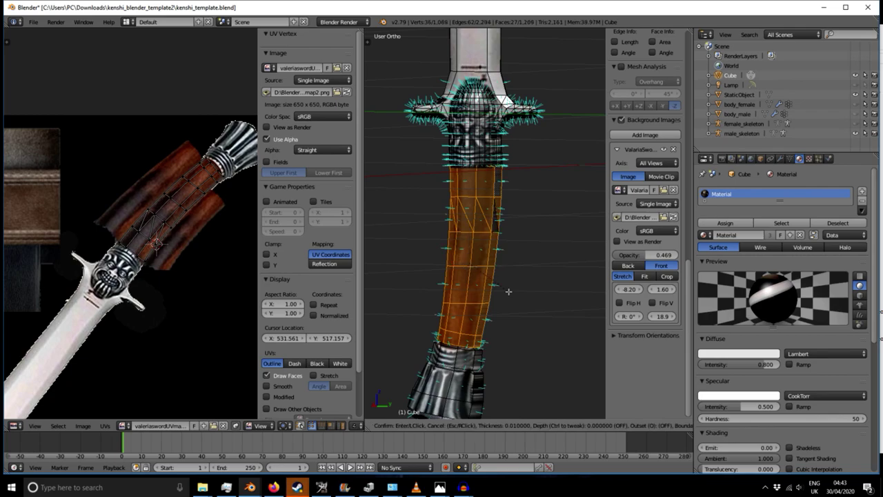
right_click(443, 266)
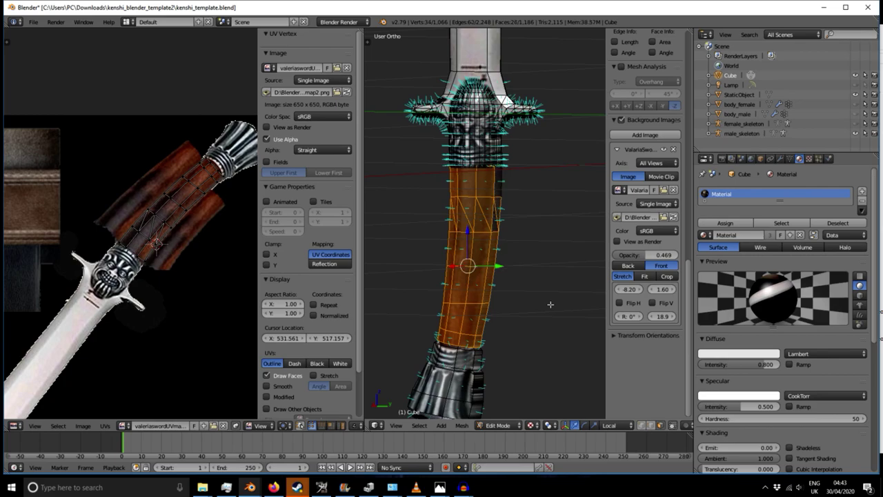
middle_click_drag(537, 299, 490, 278)
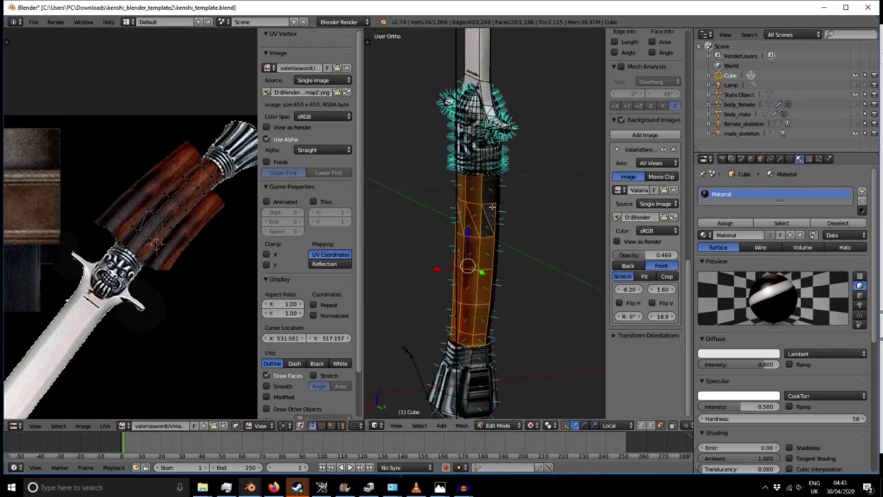
middle_click_drag(506, 245, 512, 223)
middle_click_drag(457, 296, 477, 312)
- Apply Project From View to the opposite-side grip faces and select the projected UV island in the UV editor
key("u")
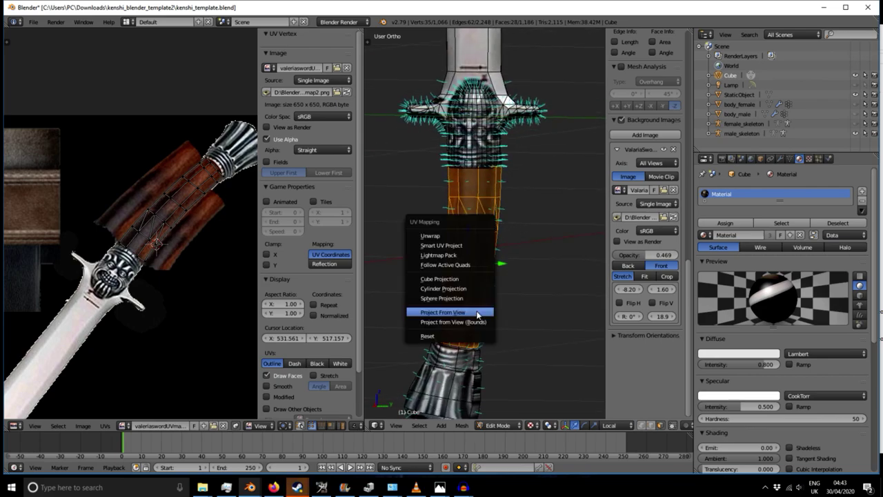
left_click(476, 311)
scroll(123, 238, "down", 8)
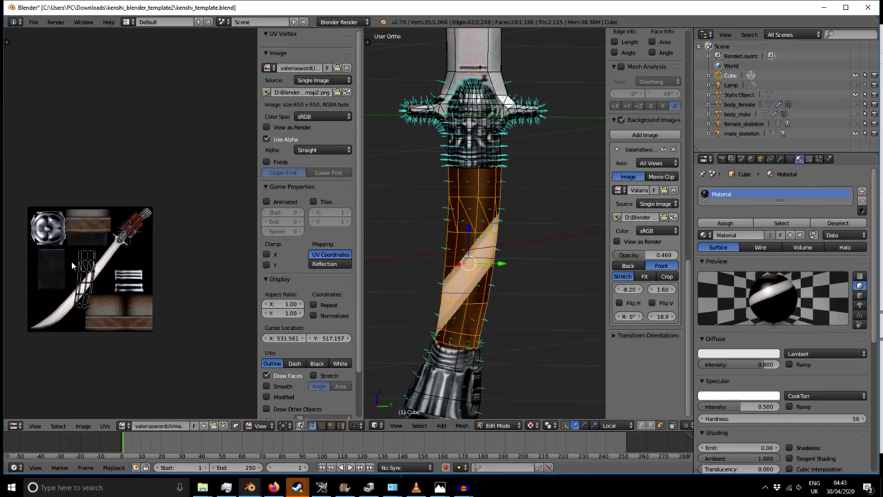
key("b")
left_click_drag(60, 244, 106, 326)
- Scale down the opposite-side grip UV island, rotate it to the sword's diagonal and move it onto the wooden grip
key("s")
left_click(108, 279)
key("r")
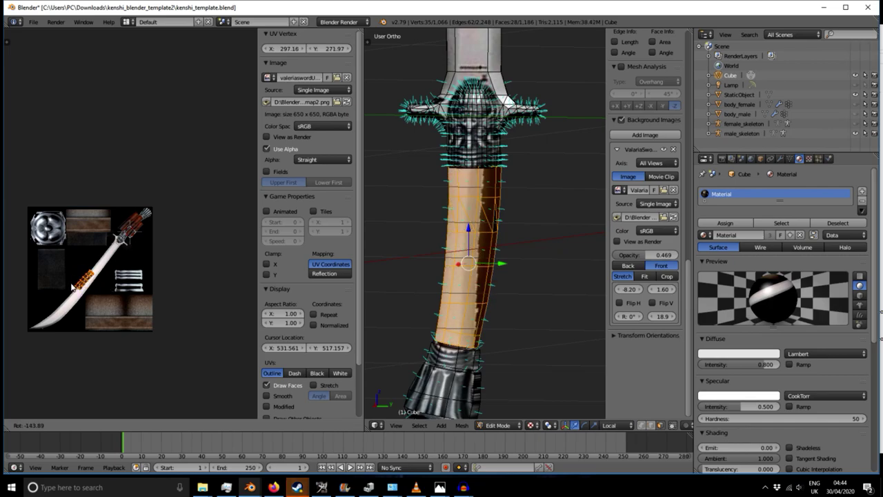
left_click(74, 287)
key("s")
left_click(113, 309)
key("g")
left_click(156, 244)
- Refine the position, rotation and scale of the opposite-side grip UV island to fit between the pommel and guard textures
scroll(156, 243, "up", 7)
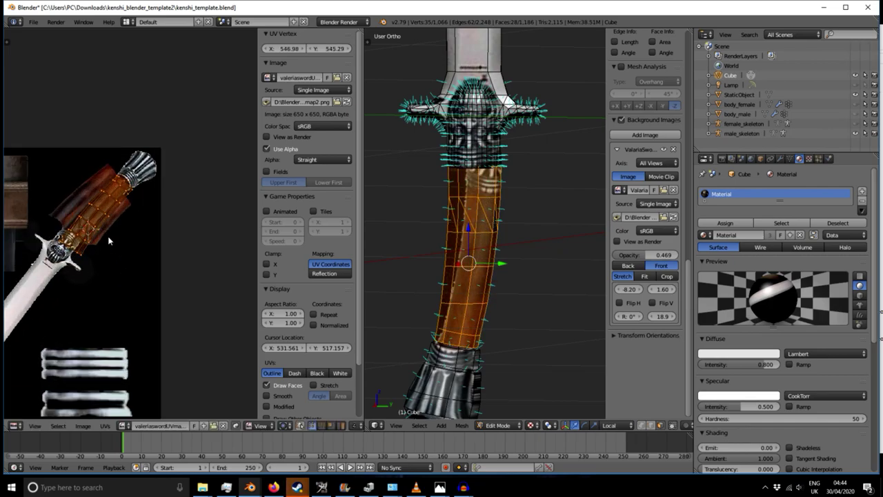
key("g")
left_click(173, 198)
key("r")
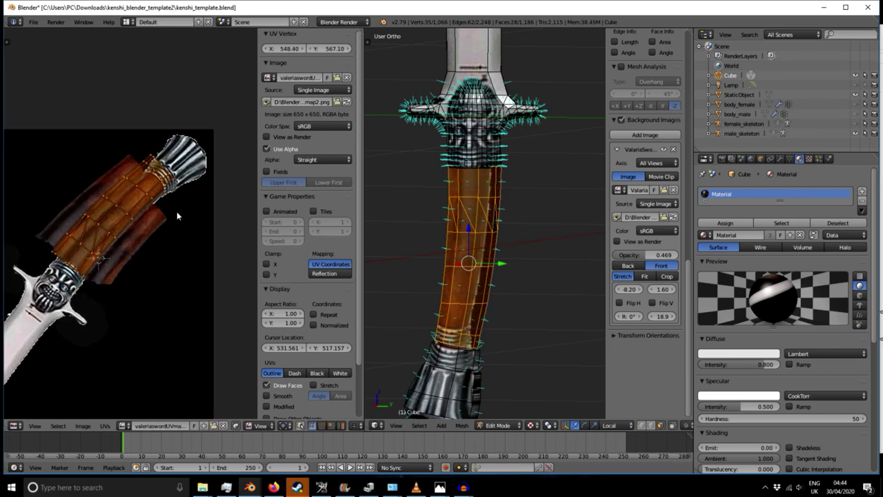
left_click(166, 210)
key("g")
left_click(126, 223)
key("s")
left_click(147, 244)
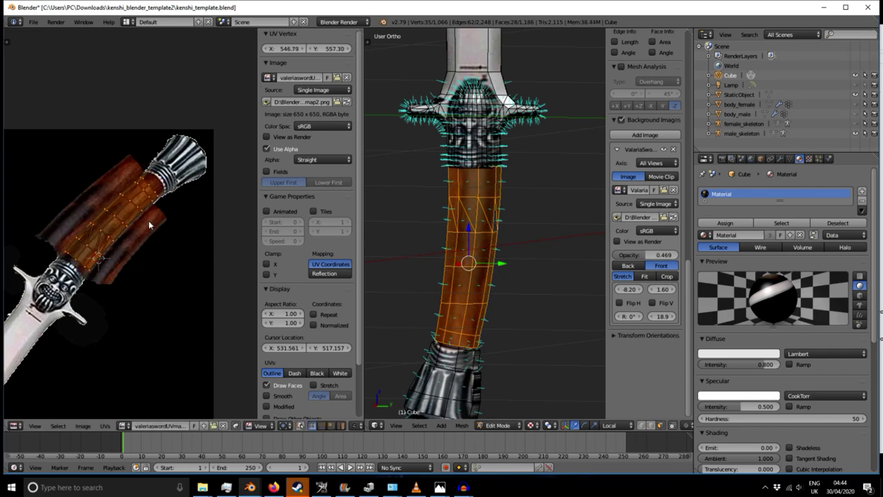
key("g")
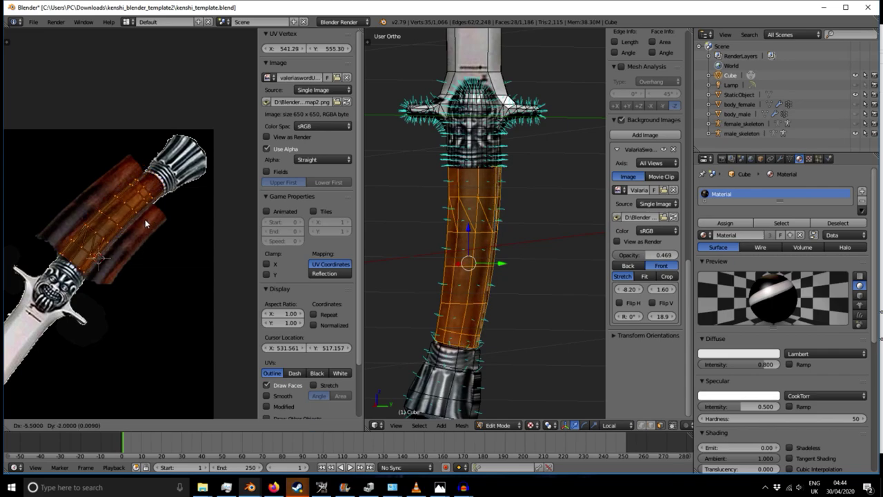
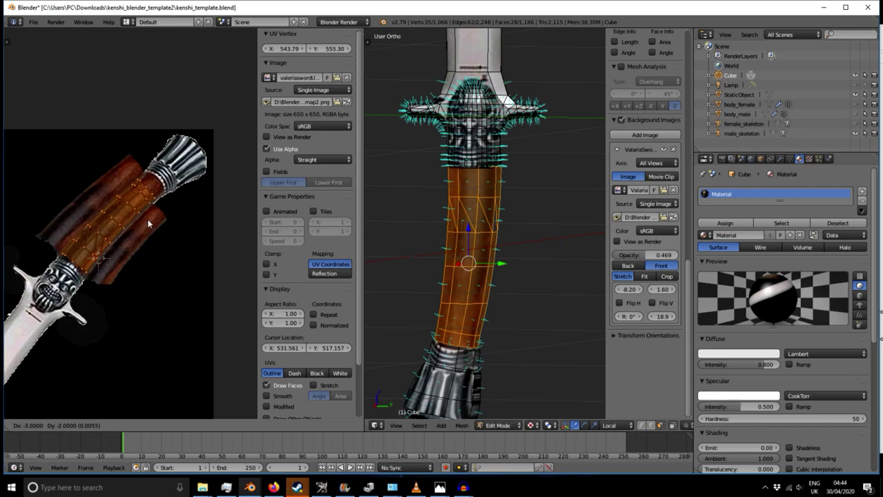
left_click(147, 220)
- Return to Object Mode and examine the textured grip from the pommel end, the edge and the full-sword view
scroll(372, 345, "down", 4)
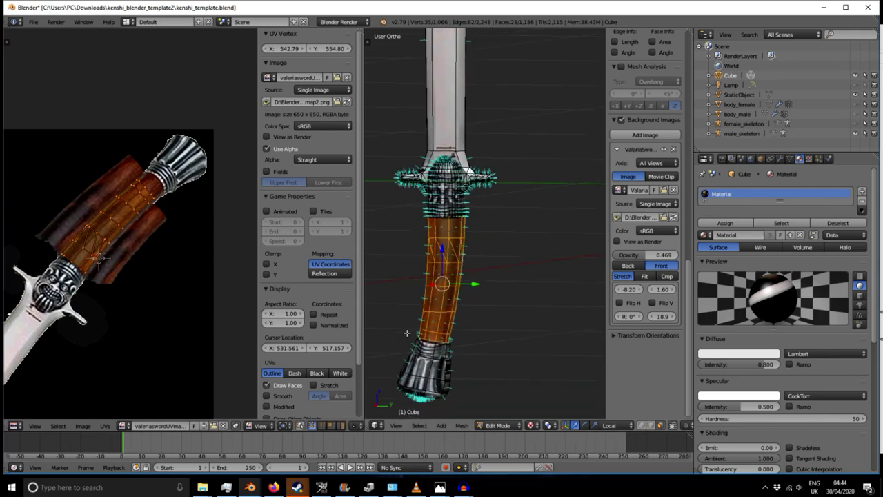
key("Tab")
scroll(399, 336, "down", 3)
middle_click_drag(399, 337, 461, 246)
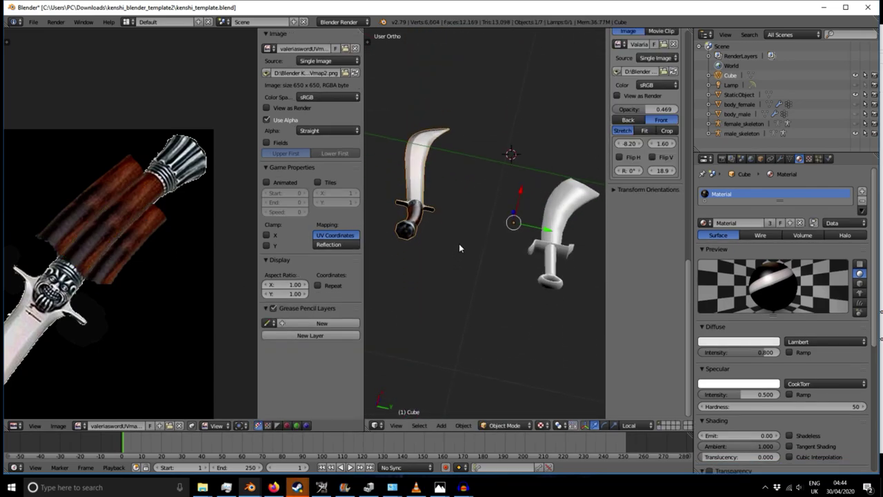
scroll(421, 265, "up", 4)
scroll(414, 263, "up", 2)
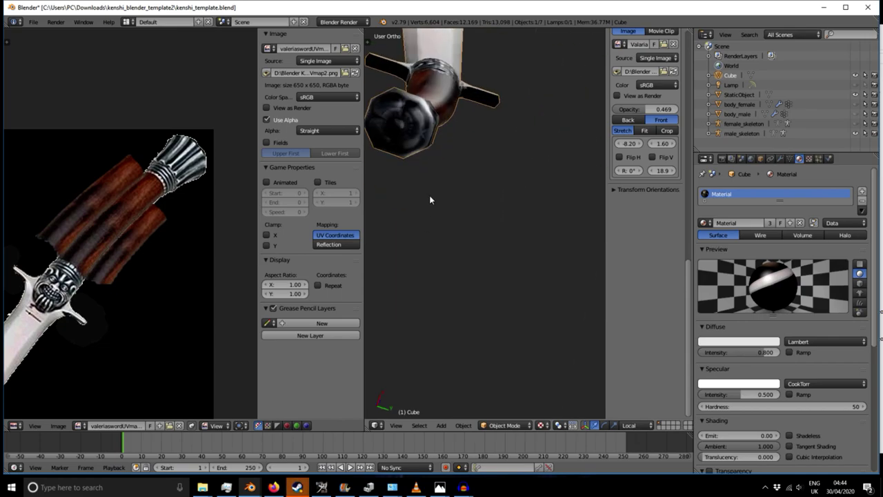
scroll(428, 181, "down", 5)
middle_click_drag(427, 185, 471, 309)
scroll(414, 286, "up", 4)
scroll(474, 224, "up", 3)
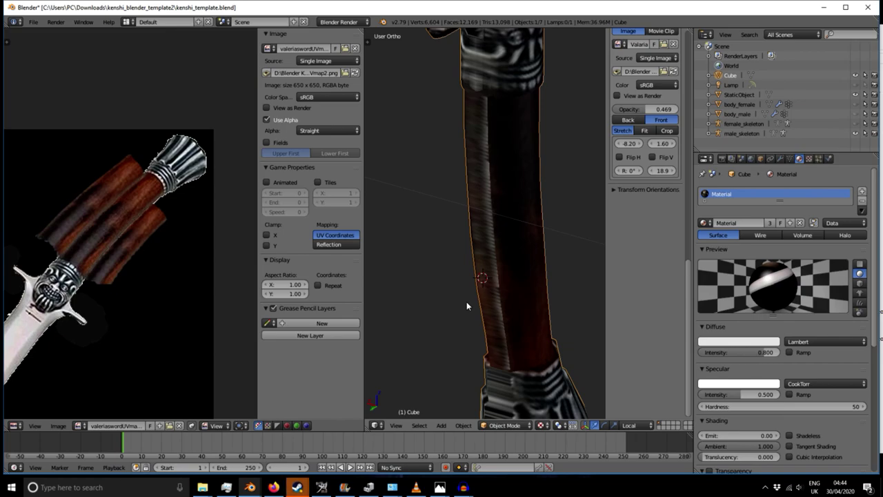
scroll(467, 301, "down", 10)
scroll(463, 310, "up", 1)
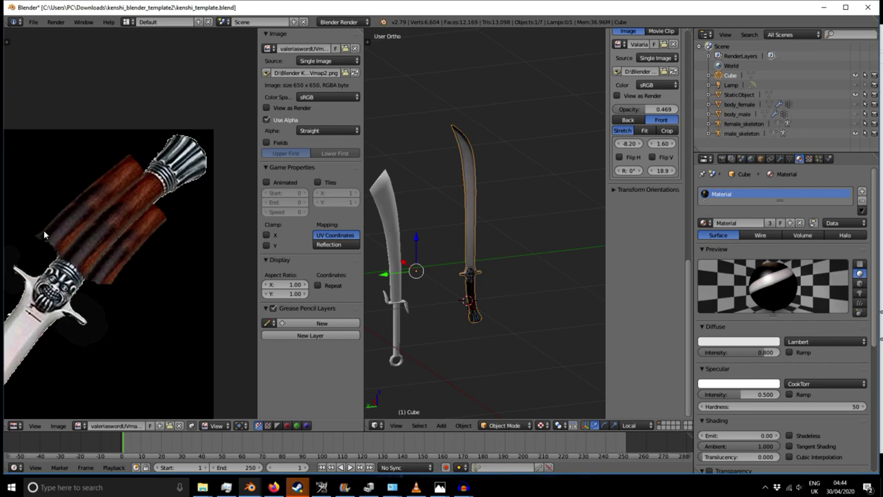
scroll(43, 229, "down", 4)
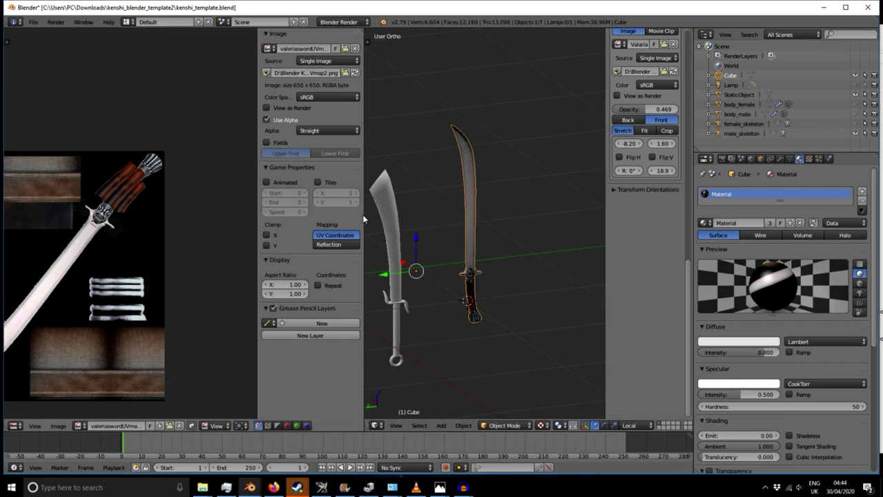
- Remove the selected sword's existing material and give it a new one
left_click_drag(364, 216, 329, 215)
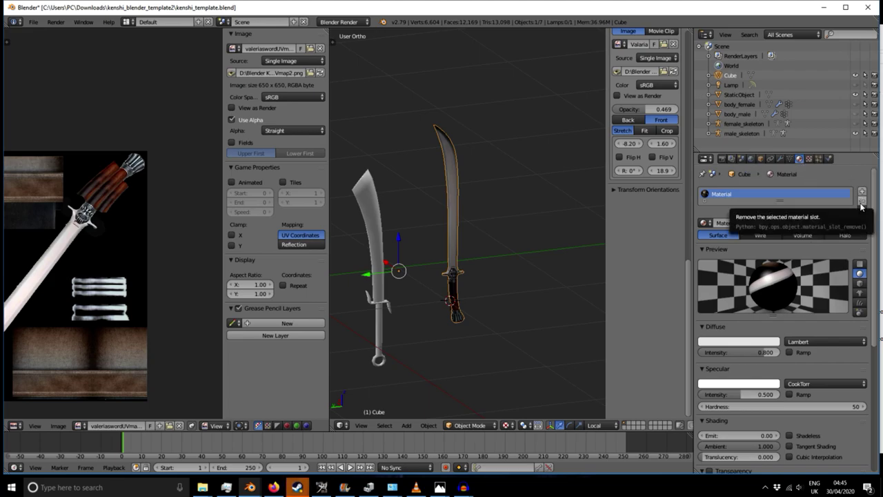
left_click(861, 201)
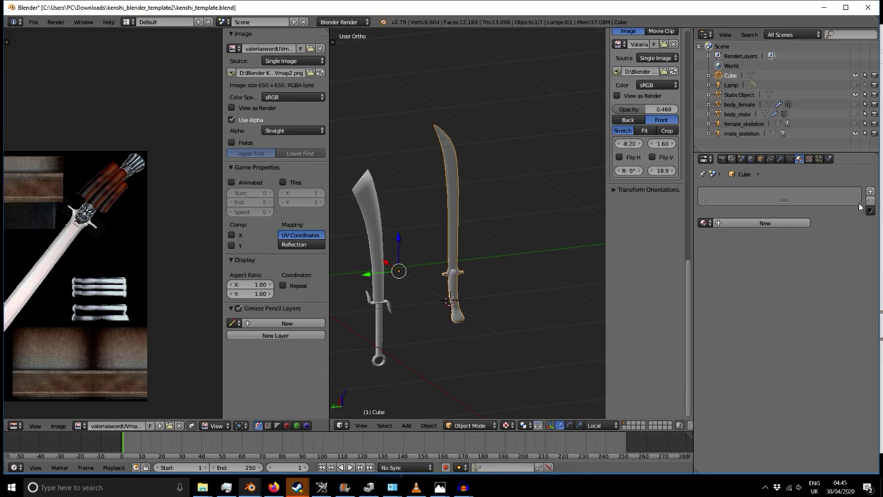
left_click(774, 225)
- Add a new texture to the sword's material and assign the existing image valeriaswordUVmap2.png to it
left_click(809, 159)
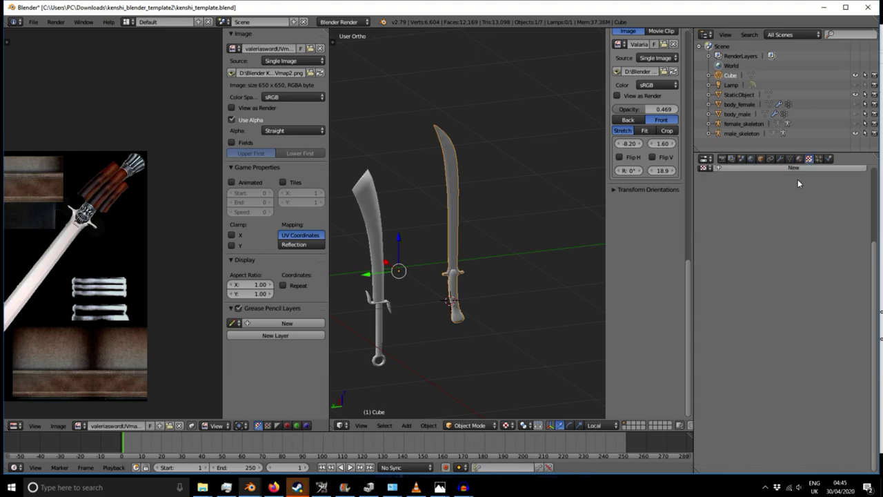
left_click(794, 168)
scroll(759, 241, "down", 3)
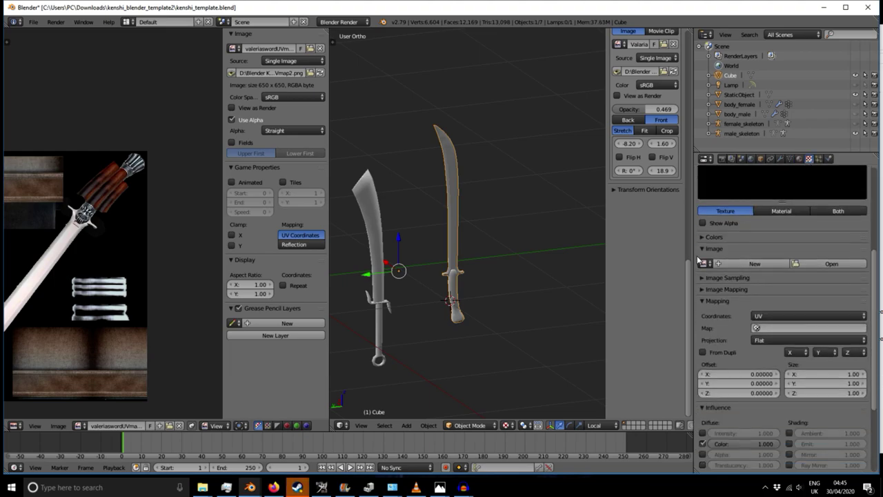
left_click(703, 263)
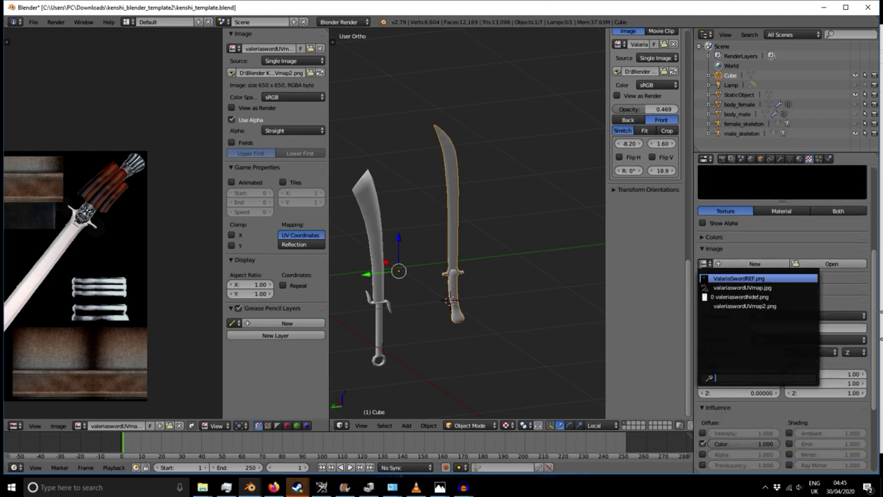
left_click(745, 306)
- Examine how the texture sits on the sword's hilt, guard and pommel from several angles
scroll(461, 282, "up", 2)
scroll(456, 286, "up", 4)
middle_click_drag(429, 301, 385, 135)
scroll(447, 313, "up", 4)
middle_click_drag(444, 144, 375, 168)
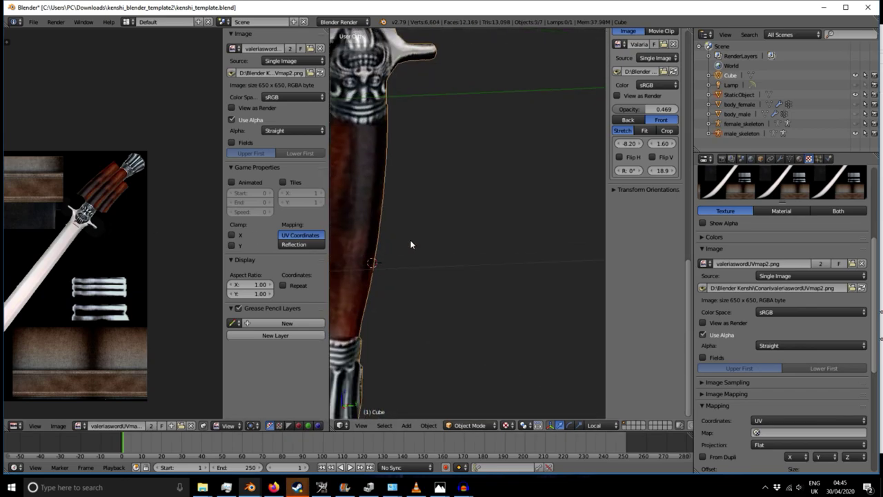
scroll(385, 243, "down", 2)
scroll(448, 279, "down", 5)
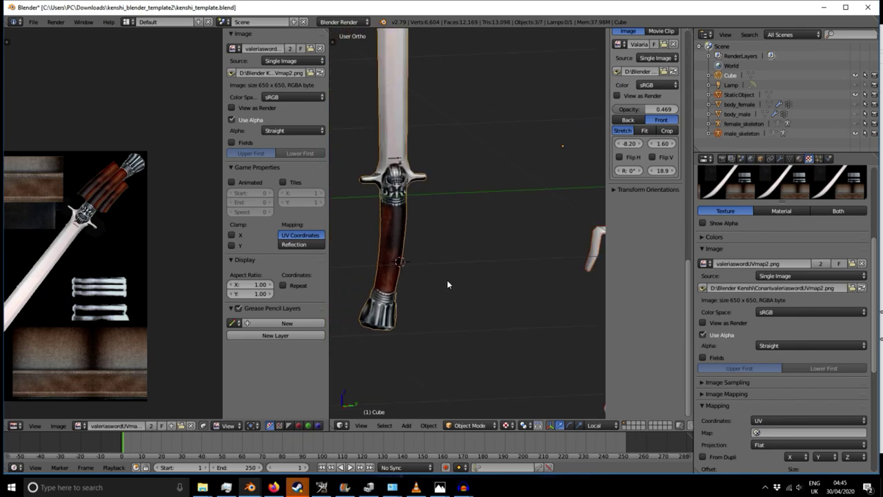
mouse_move(443, 277)
middle_mouse_down()
mouse_move(497, 273)
mouse_move(461, 277)
middle_mouse_up()
scroll(435, 260, "up", 5)
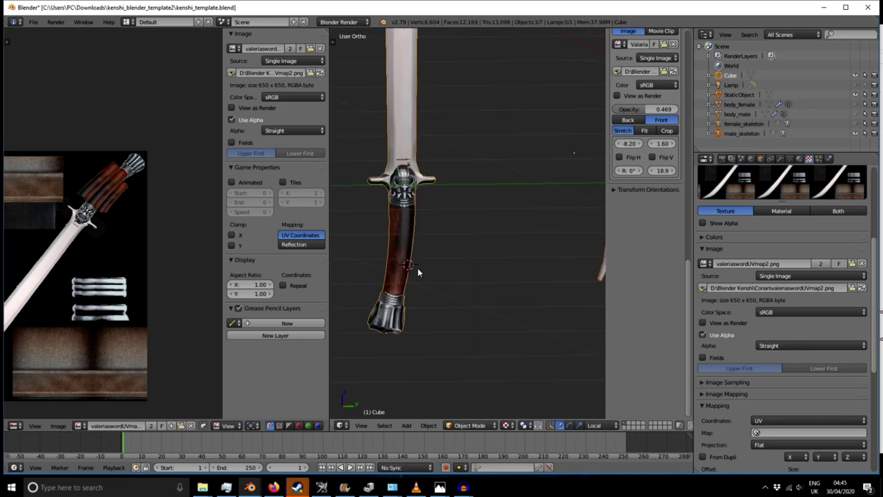
scroll(397, 289, "down", 4)
scroll(407, 273, "up", 1)
middle_click_drag(417, 256, 442, 348)
scroll(439, 354, "up", 6)
- Select the full-length strip of faces along the middle of the grip's narrow side in Edit Mode and unwrap it with Project From View
key("Tab")
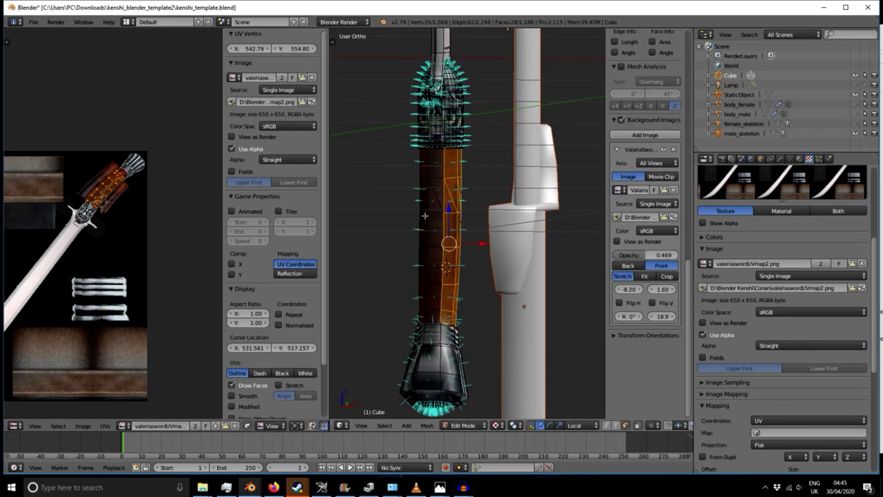
scroll(437, 244, "up", 3)
middle_click_drag(437, 244, 429, 329)
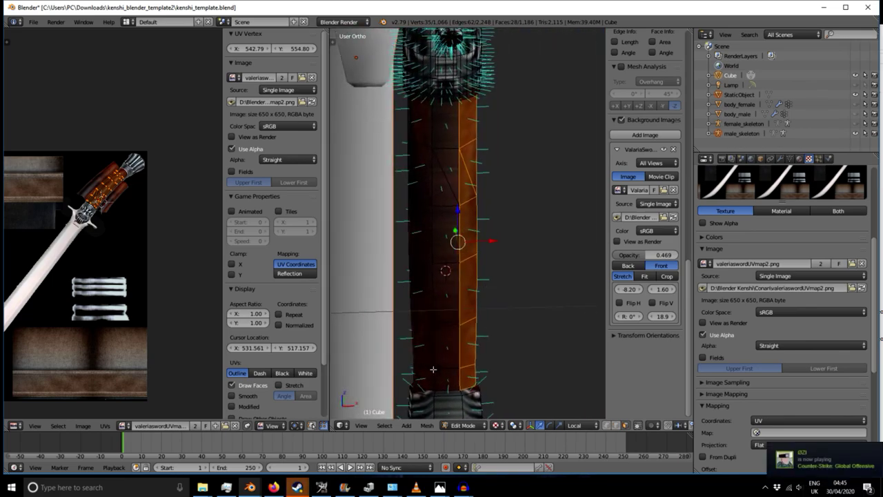
right_click(442, 375)
right_click(444, 349, "shift")
right_click(446, 310, "shift")
right_click(446, 240, "ctrl")
right_click(446, 180, "ctrl")
right_click(448, 160, "ctrl")
right_click(443, 138, "ctrl")
scroll(99, 185, "up", 4)
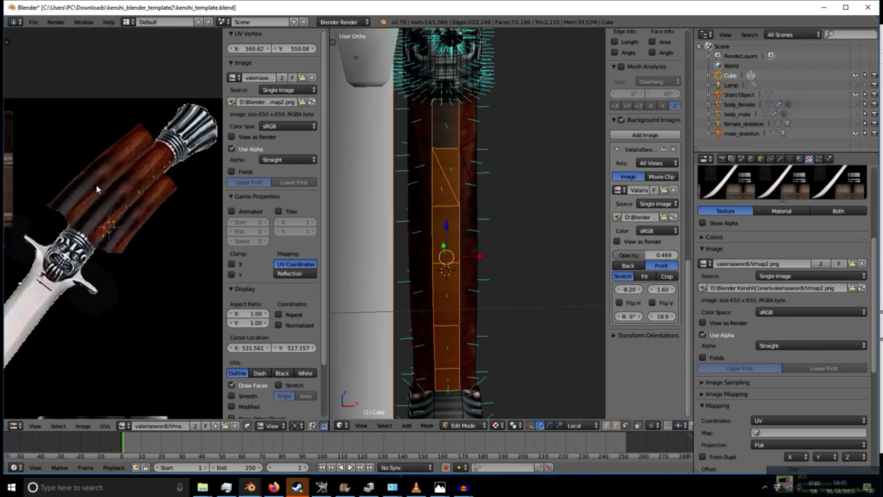
scroll(173, 241, "up", 4)
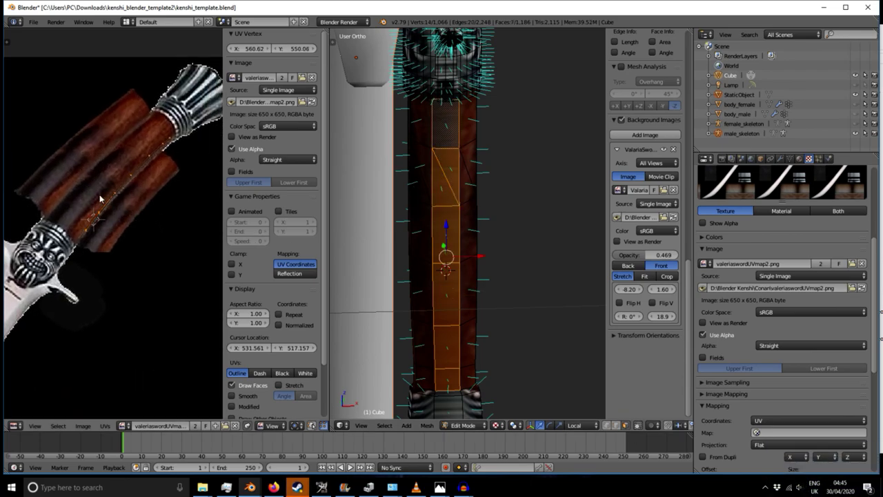
scroll(95, 239, "down", 4)
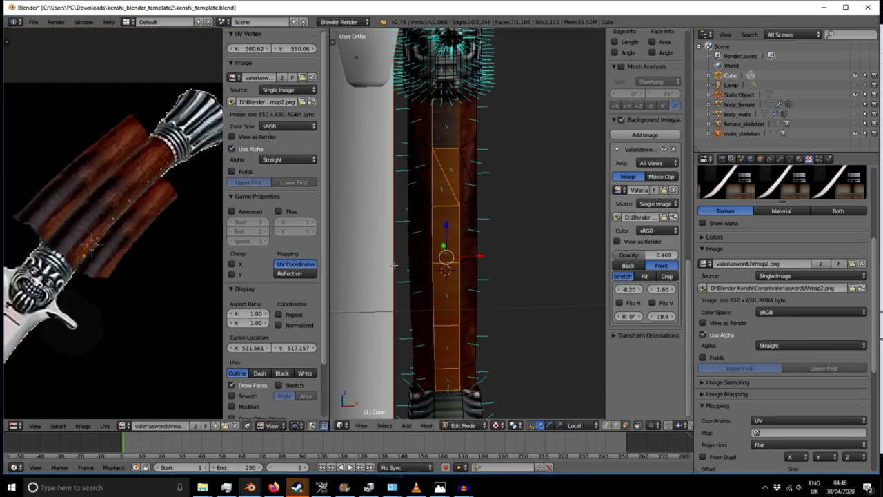
key("u")
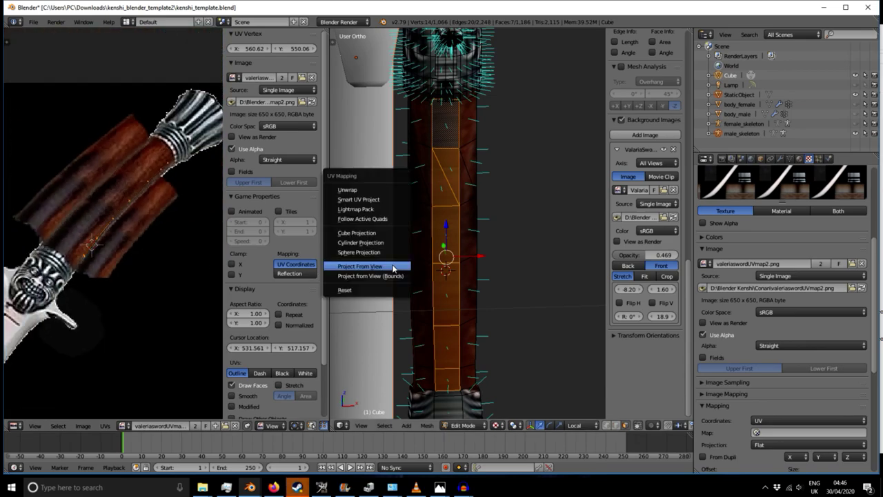
left_click(381, 267)
- Fit the projected UV strip onto the brown wooden grip of the texture by scaling, moving and rotating it
scroll(128, 272, "down", 6)
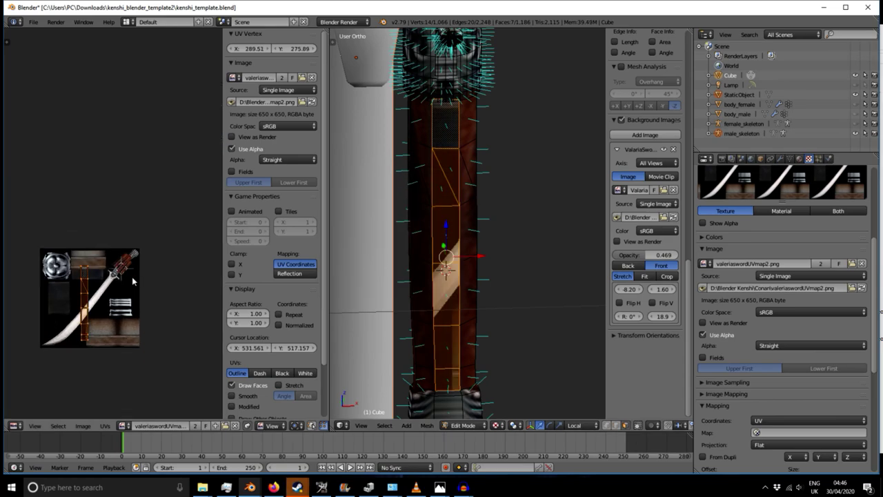
key("s")
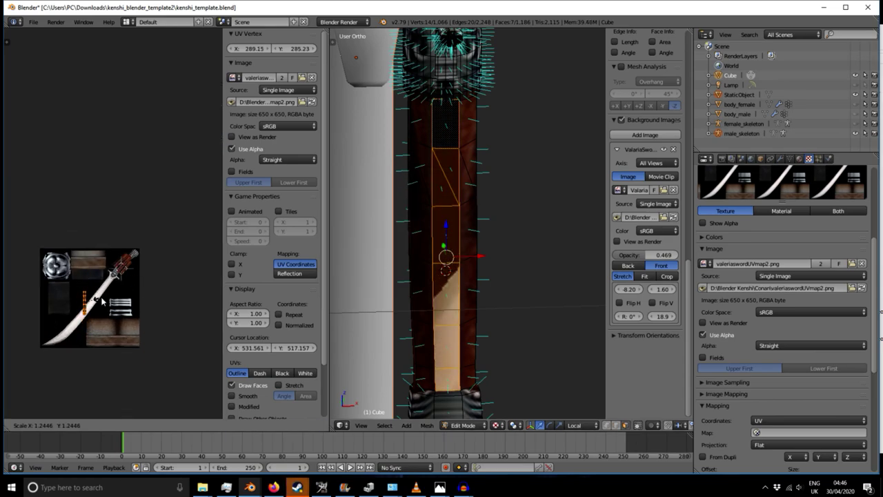
left_click(103, 301)
scroll(104, 301, "up", 4)
key("g")
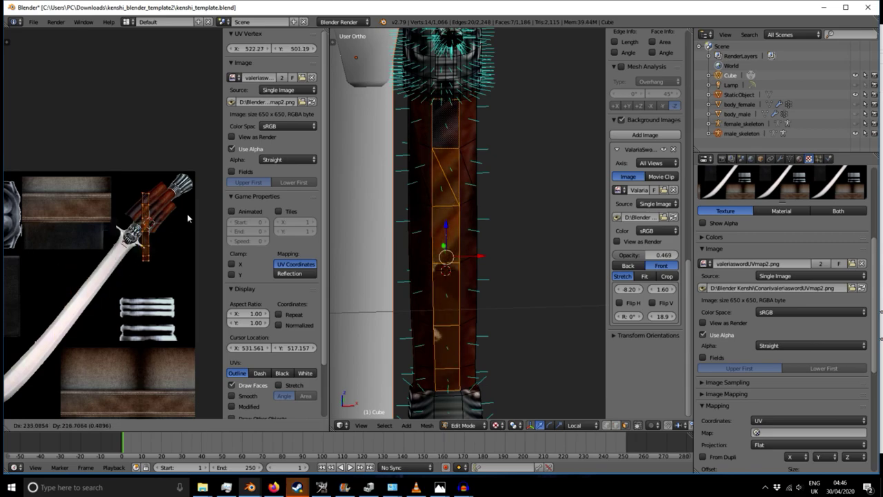
left_click(191, 202)
key("r")
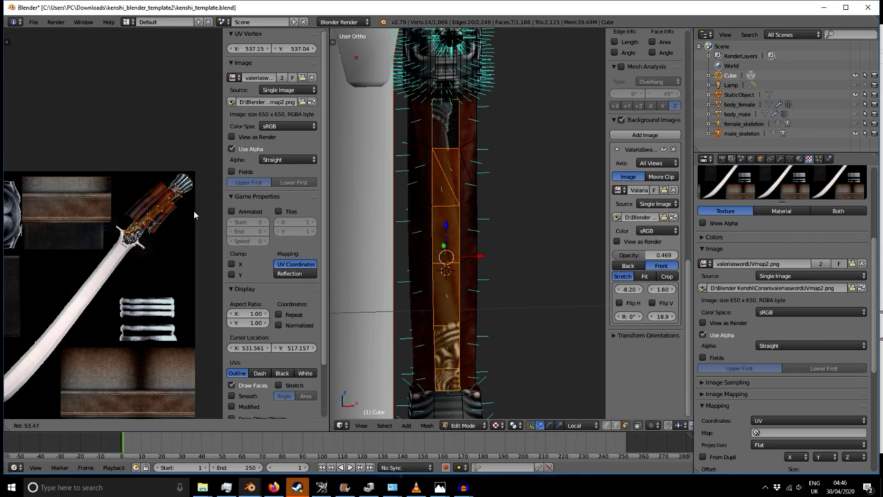
left_click(194, 207)
key("s")
left_click(167, 222)
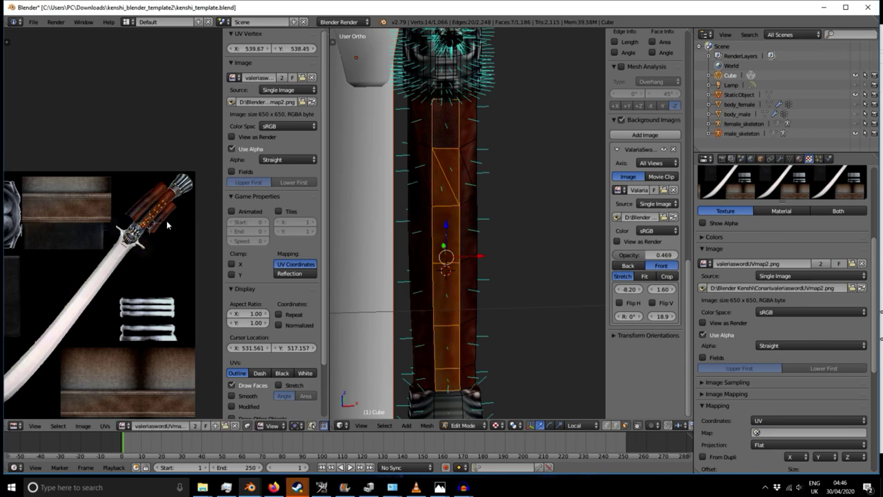
- Enlarge the UV strip slightly and move it onto the uppermost wood piece beside the grip in the texture
scroll(167, 221, "up", 5)
key("s")
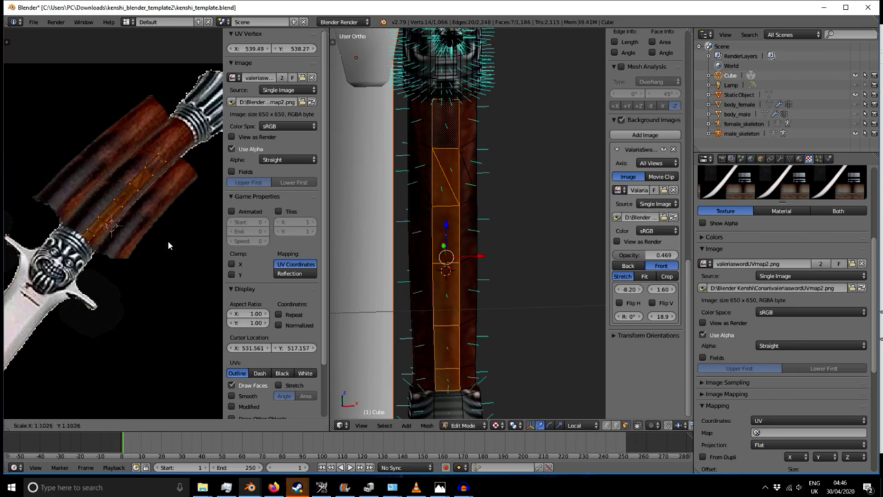
left_click(167, 249)
key("s")
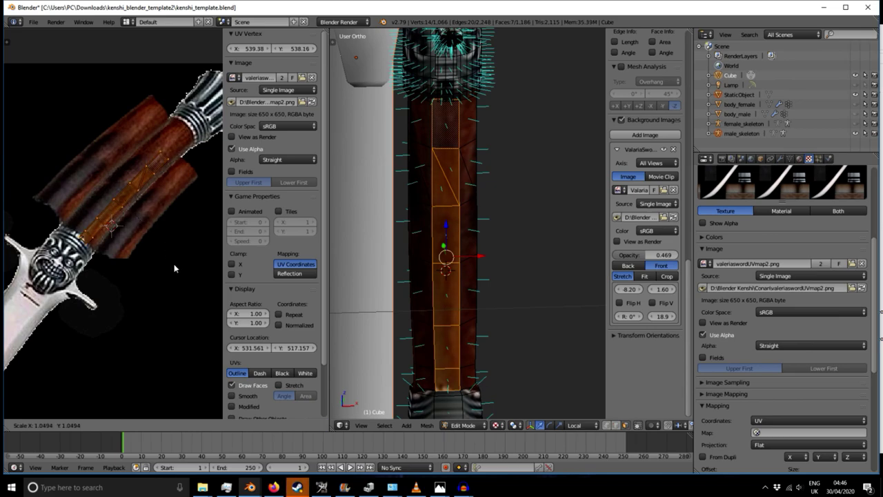
left_click(177, 270)
key("g")
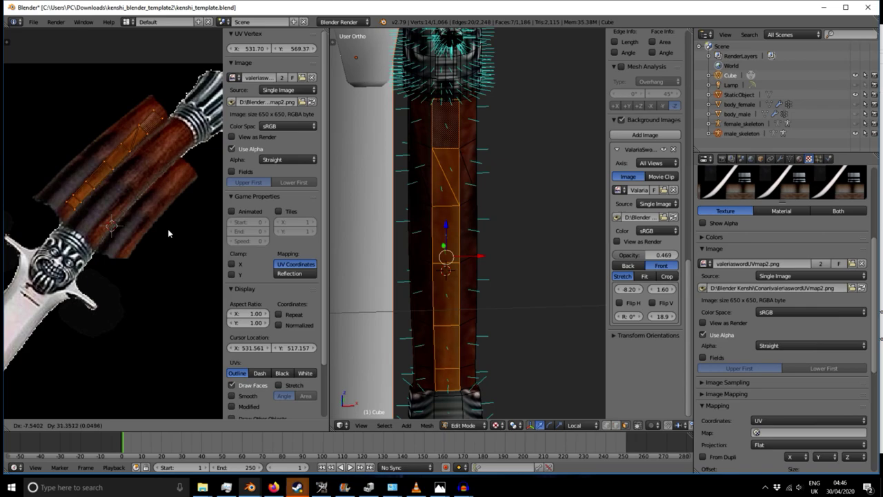
left_click(167, 224)
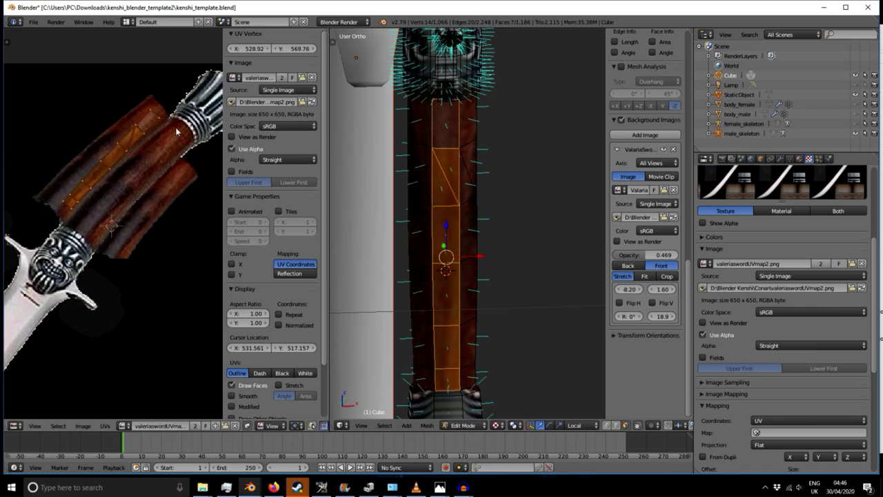
- Rotate the grip's UV strip by about -175 degrees on the uppermost wood piece
key("Tab")
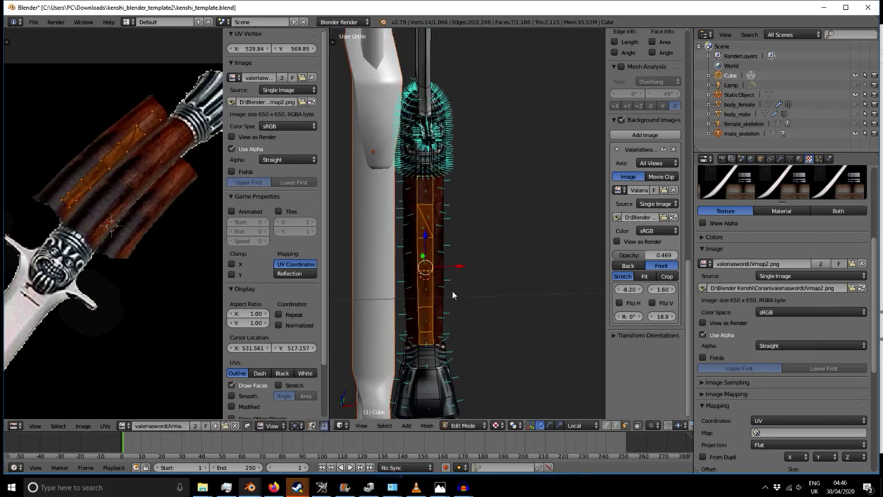
mouse_move(458, 309)
middle_mouse_down()
mouse_move(445, 311)
mouse_move(477, 310)
mouse_move(457, 301)
middle_mouse_up()
key("Tab")
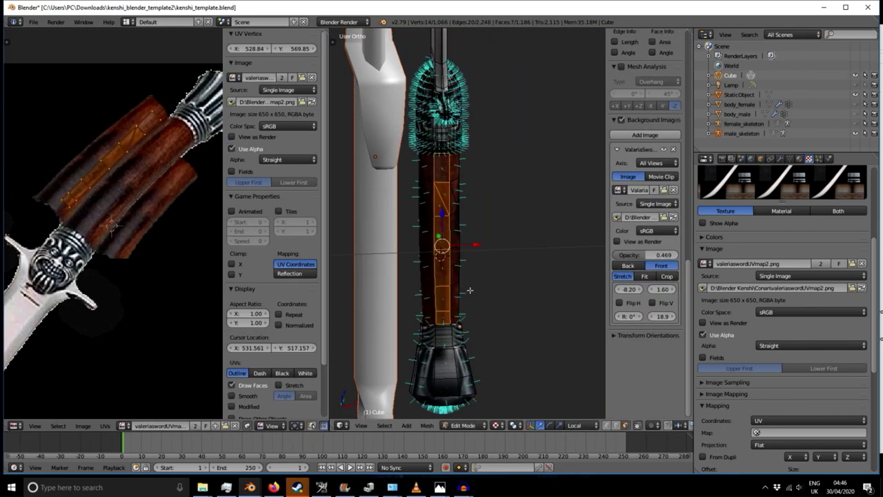
key("r")
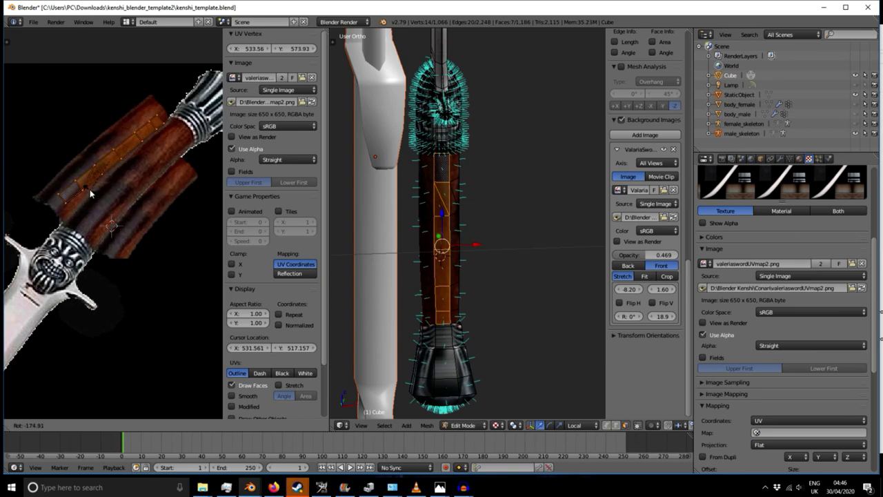
left_click(91, 194)
- Select the two adjacent columns of faces running along the grip from the pommel up to the guard
right_click(455, 265)
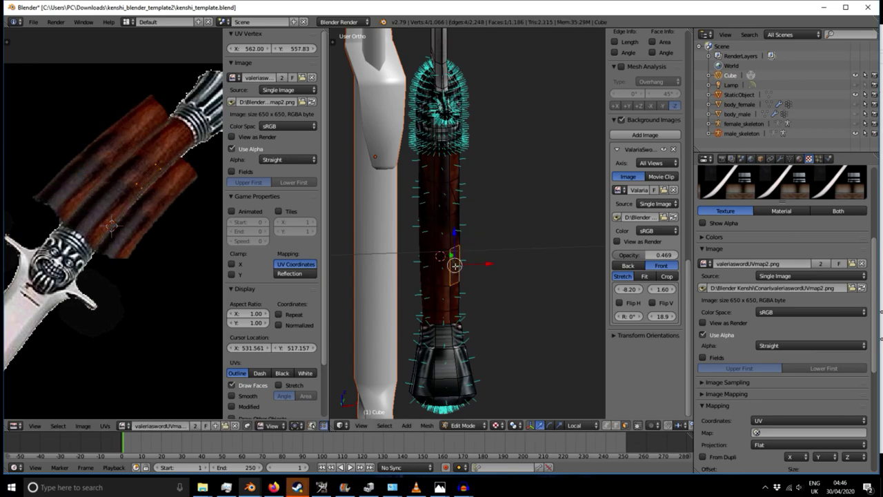
middle_click_drag(487, 304, 421, 304)
scroll(427, 313, "up", 4)
right_click(431, 356)
right_click(457, 354, "shift")
right_click(445, 320, "shift")
right_click(418, 305, "shift")
right_click(418, 261, "shift")
right_click(444, 252, "shift")
right_click(444, 179, "shift")
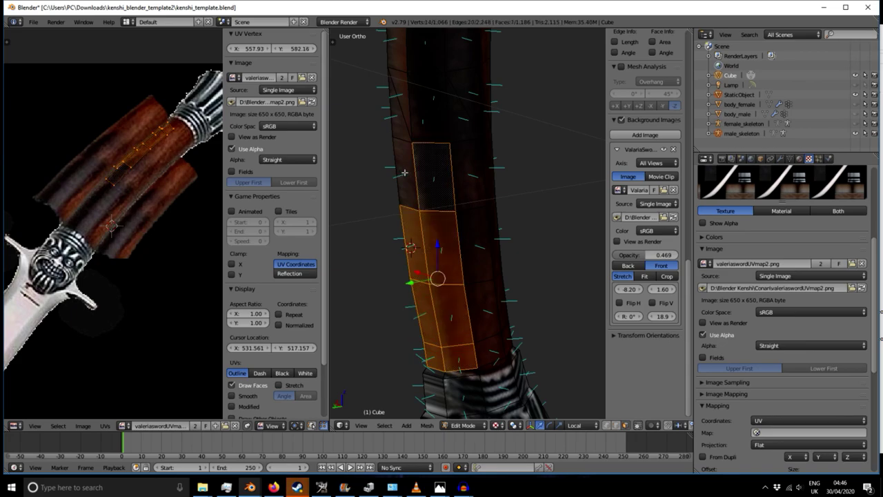
right_click(421, 174, "shift")
right_click(401, 107, "shift")
right_click(431, 104, "shift")
middle_click_drag(403, 114, 411, 295, "shift")
right_click(407, 231, "shift")
right_click(439, 230, "shift")
scroll(98, 198, "up", 3)
scroll(97, 204, "up", 3)
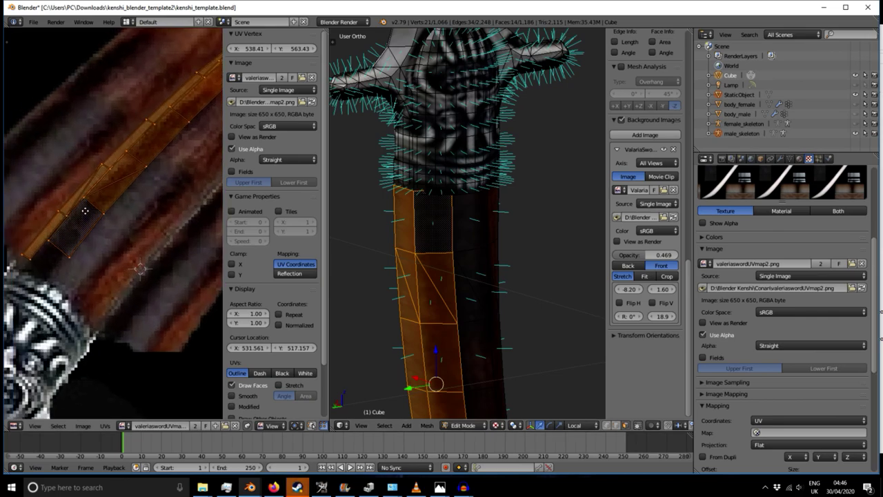
- Select the UV vertices along the outer edge of the grip island and move them outward onto the uppermost wood piece
right_click(95, 218)
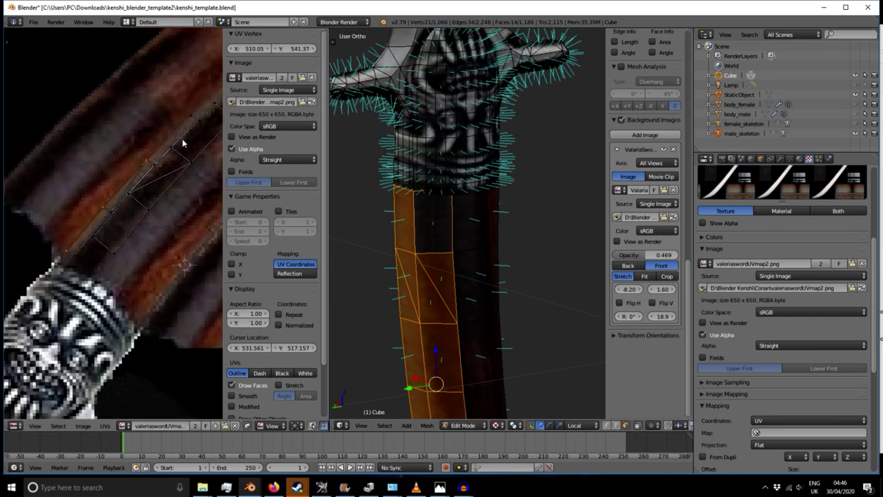
middle_click_drag(183, 142, 126, 235)
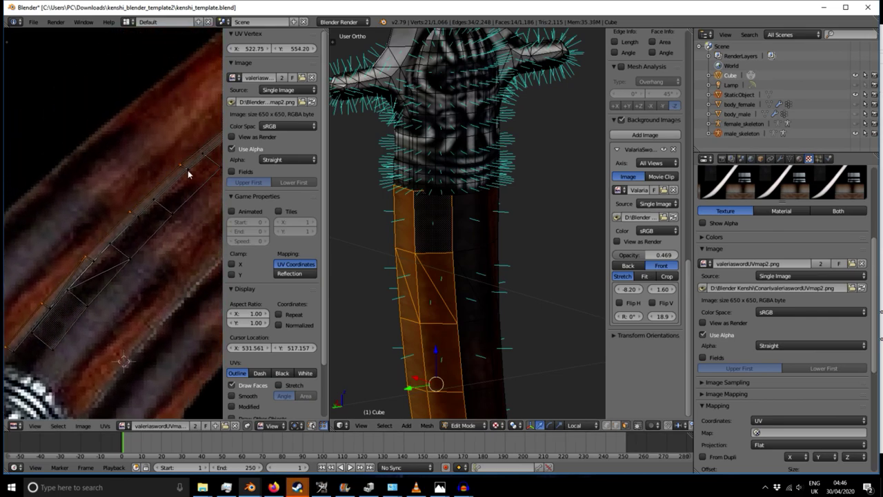
middle_click_drag(189, 174, 106, 270)
scroll(73, 302, "down", 4)
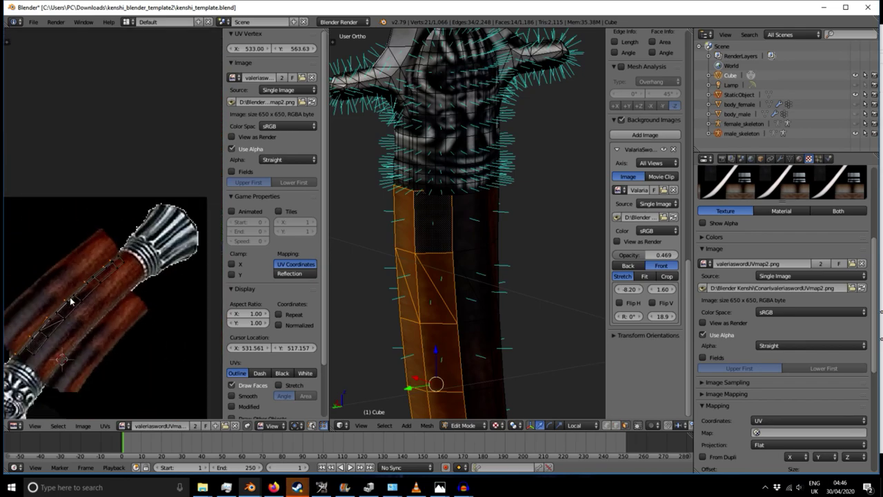
key("g")
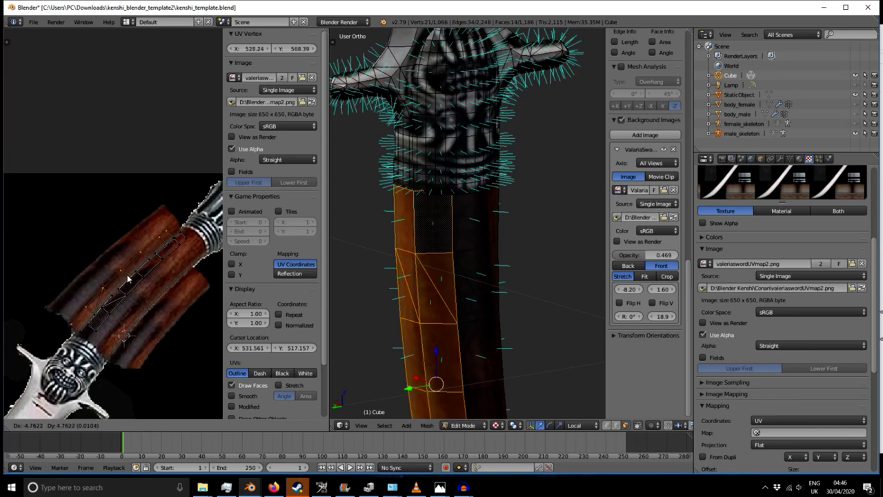
left_click(128, 279)
- Inspect the retextured grip from several sides in Object Mode, then return to Edit Mode
right_click(417, 339)
middle_click_drag(417, 339, 501, 248)
key("Tab")
middle_click_drag(501, 302, 472, 261)
scroll(425, 238, "up", 6)
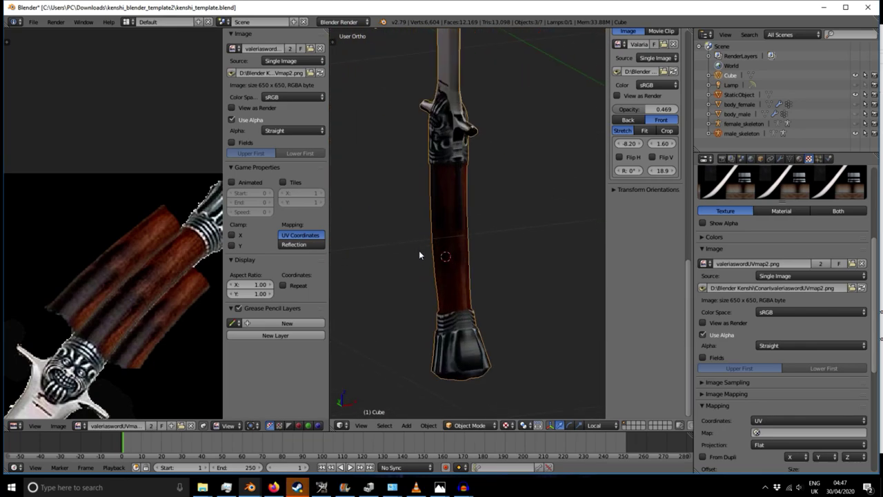
middle_click_drag(419, 255, 407, 256)
scroll(355, 239, "up", 3)
key("Tab")
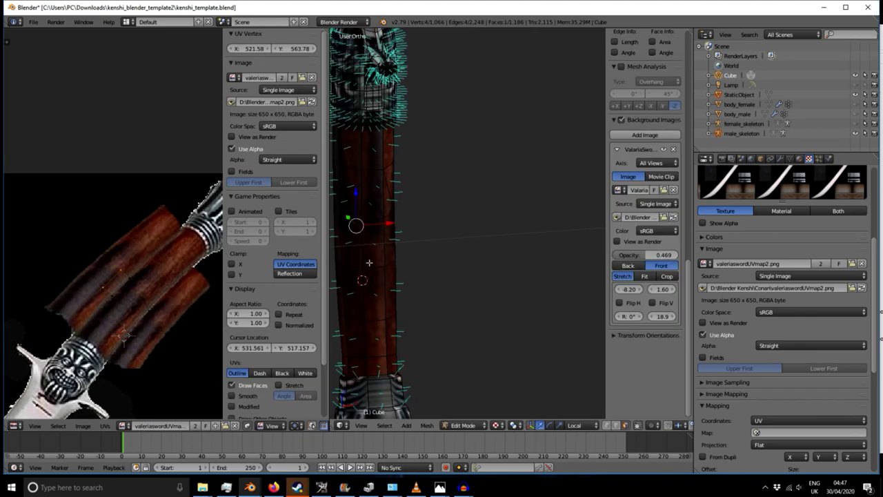
- Select the two adjacent columns of grip faces below the guard, continuing down a single column to the pommel
scroll(368, 262, "down", 2)
right_click(374, 250)
right_click(368, 221, "shift")
right_click(372, 207, "shift")
right_click(370, 184, "shift")
right_click(357, 186, "shift")
right_click(358, 205, "shift")
right_click(357, 226, "shift")
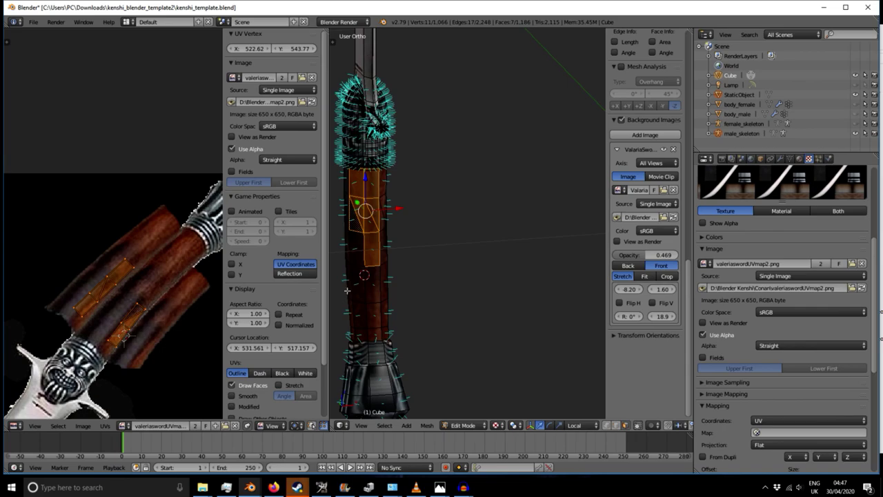
right_click(373, 284, "shift")
right_click(375, 312, "shift")
right_click(375, 333, "shift")
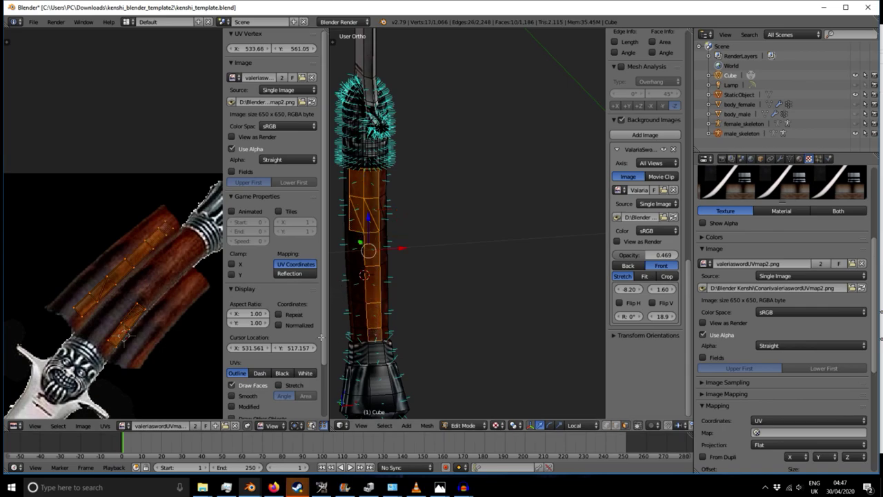
- Select the UV vertices of the longer strip on the uppermost wood piece and move them onto the lowest wood piece
key("a")
key("b")
left_click_drag(54, 243, 96, 319)
key("b")
left_click_drag(82, 227, 142, 290)
key("b")
left_click_drag(98, 211, 189, 274)
key("g")
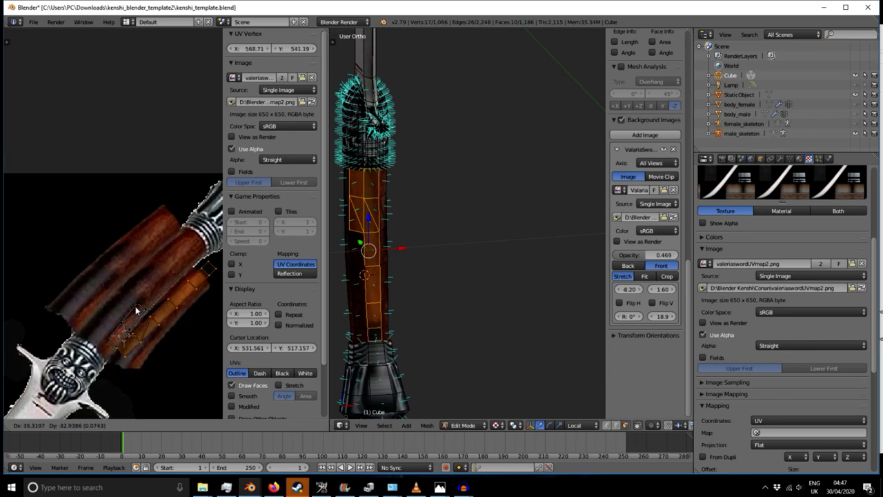
left_click(135, 307)
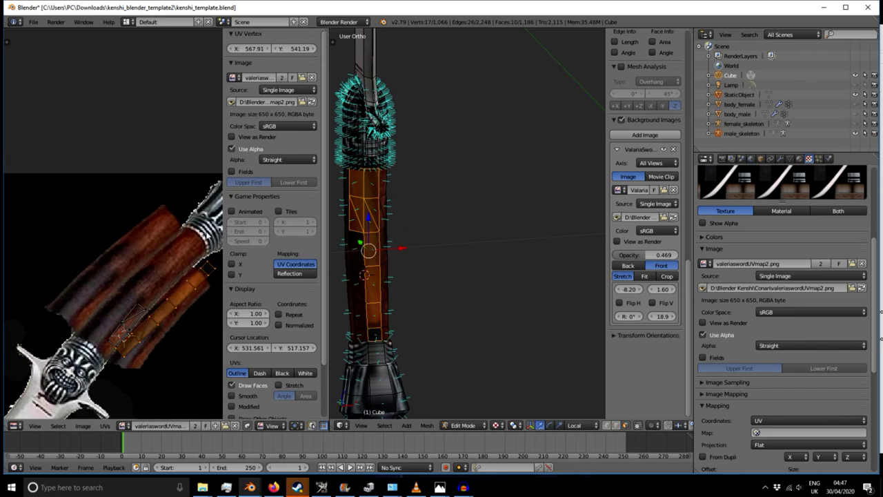
key("g")
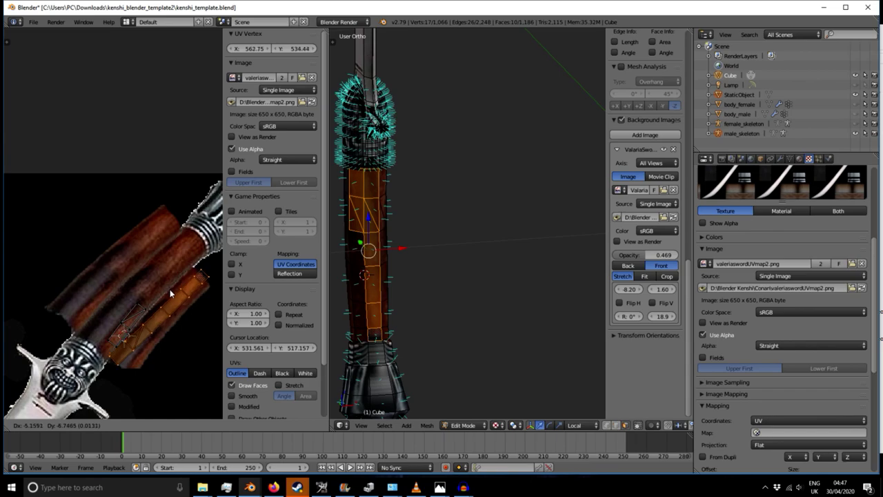
left_click(165, 292)
- Scale the moved UV strip down slightly and check the grip in Object Mode
key("s")
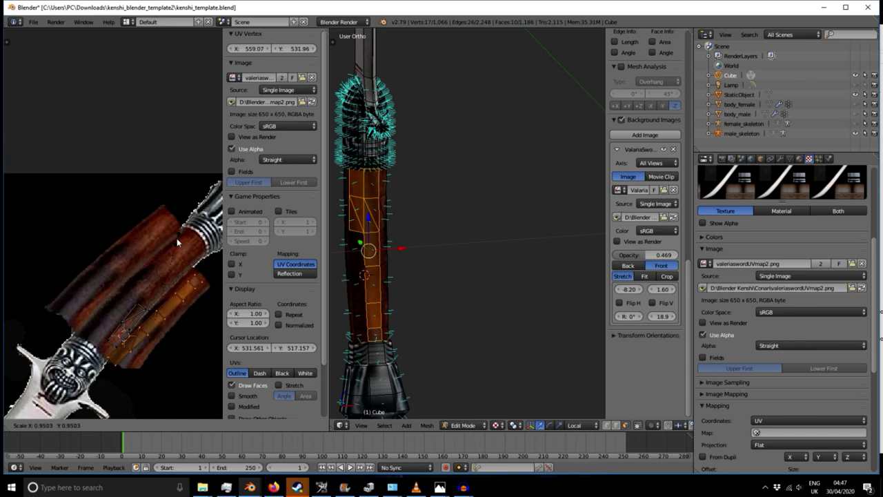
left_click(167, 244)
key("Tab")
mouse_move(424, 323)
middle_mouse_down()
mouse_move(406, 325)
mouse_move(420, 324)
middle_mouse_up()
scroll(160, 328, "up", 2)
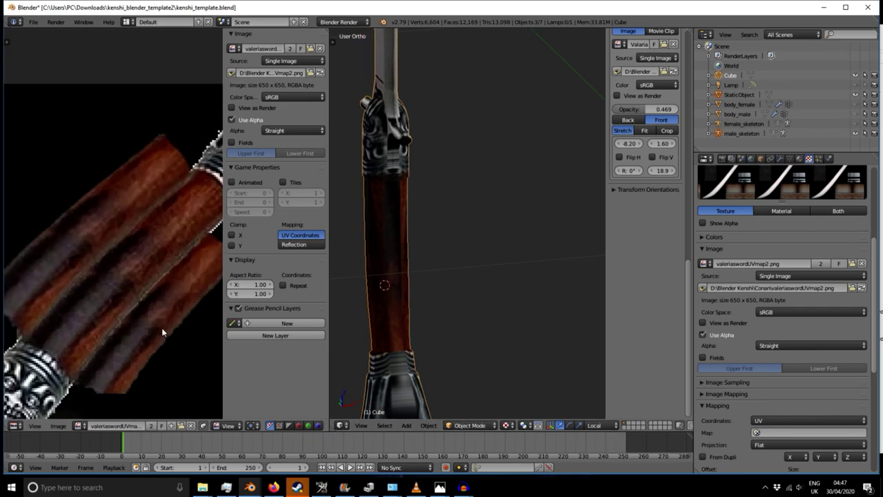
middle_click_drag(367, 287, 391, 309)
key("Tab")
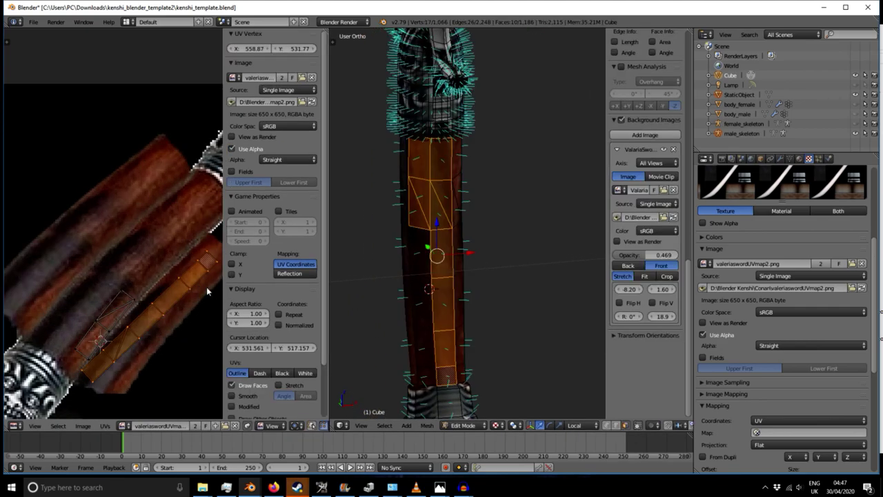
- Move the UV strip onto the middle wood piece, rotate it along the grain and check the grip in Object Mode
key("g")
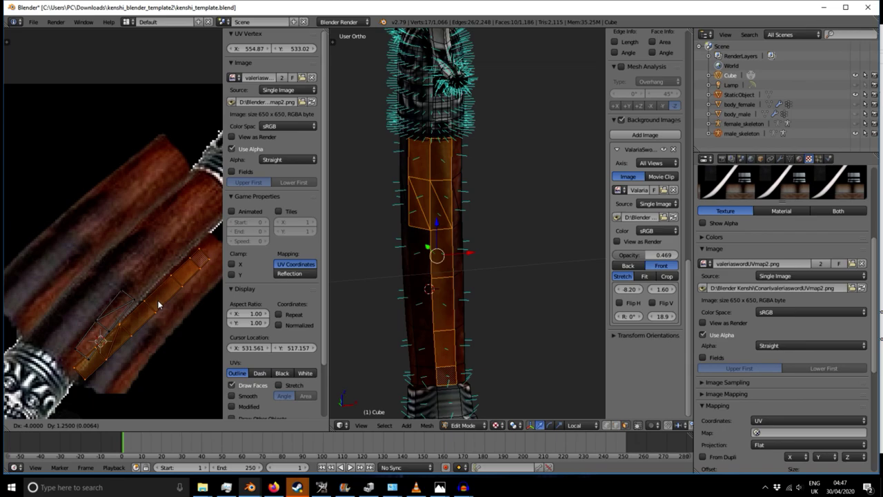
left_click(149, 287)
key("r")
left_click(170, 233)
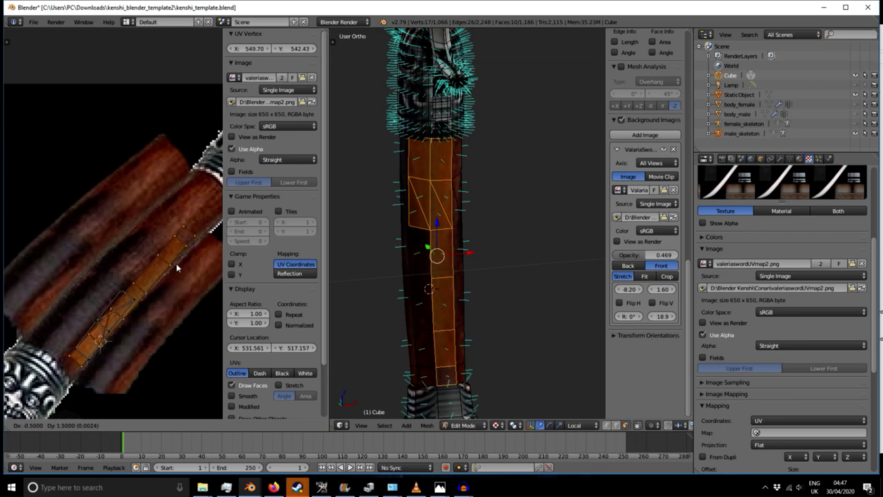
key("Tab")
scroll(517, 286, "down", 2)
middle_click_drag(488, 314, 479, 316)
scroll(377, 292, "up", 3)
key("Tab")
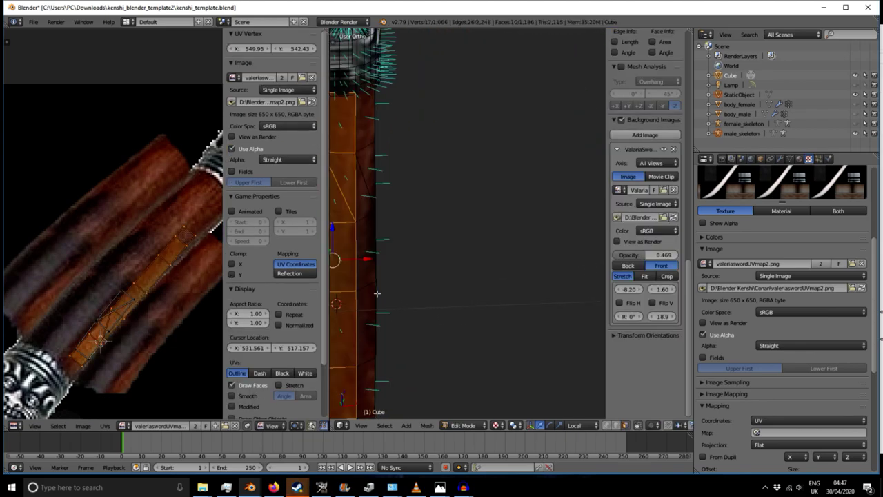
- Extend the selection to all remaining visible faces on this side of the grip, between guard and pommel
scroll(377, 294, "down", 3)
middle_click_drag(384, 311, 387, 311)
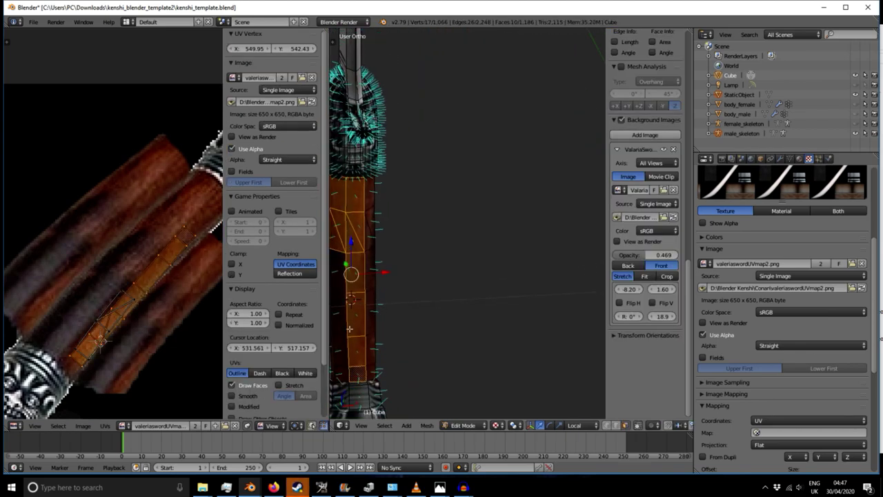
right_click(337, 374, "shift")
right_click(338, 350, "shift")
right_click(338, 320, "shift")
right_click(337, 271, "shift")
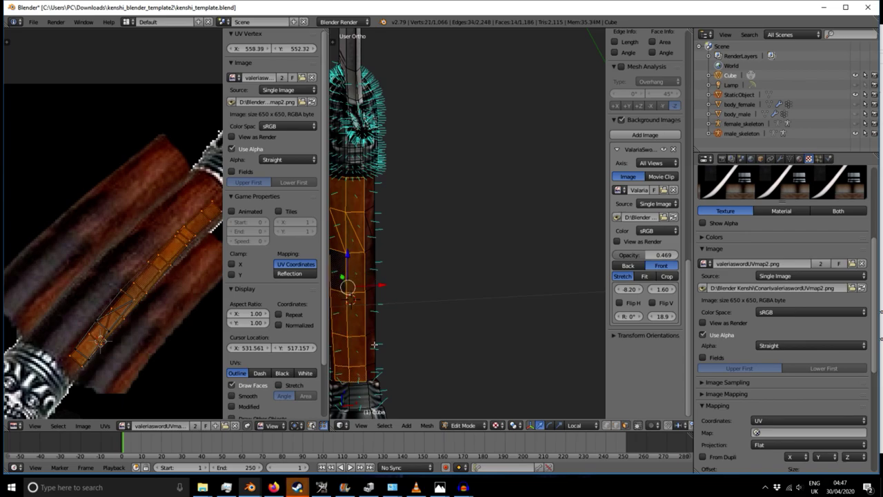
right_click(369, 371, "shift")
right_click(370, 350, "shift")
right_click(370, 316, "shift")
right_click(369, 269, "shift")
right_click(370, 203, "shift")
scroll(190, 337, "down", 3)
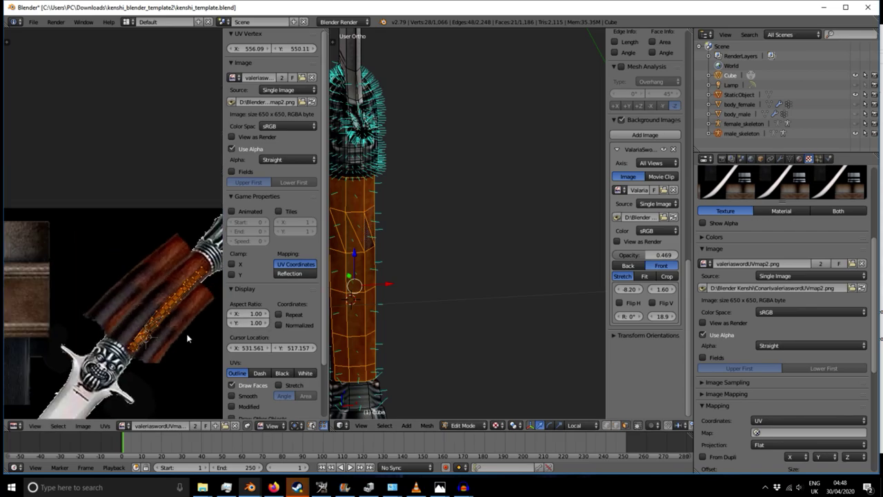
middle_click_drag(443, 319, 490, 297, "shift")
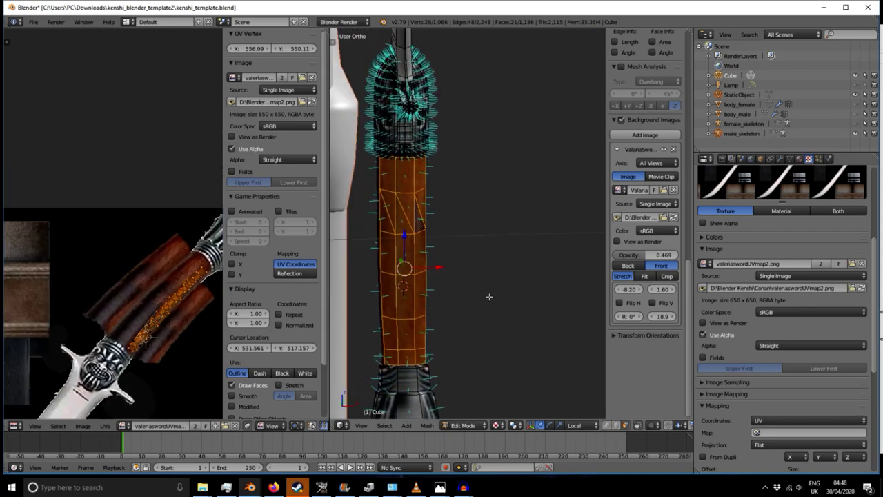
key("i")
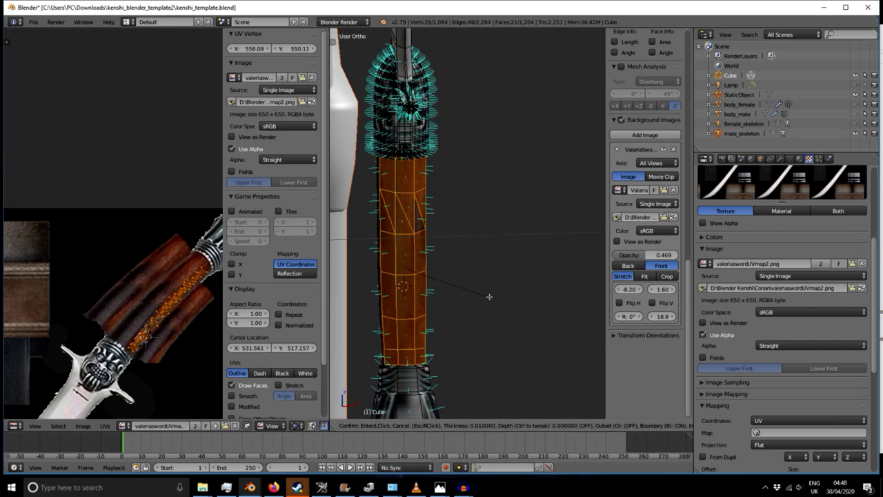
right_click(489, 339)
middle_click_drag(489, 339, 509, 357)
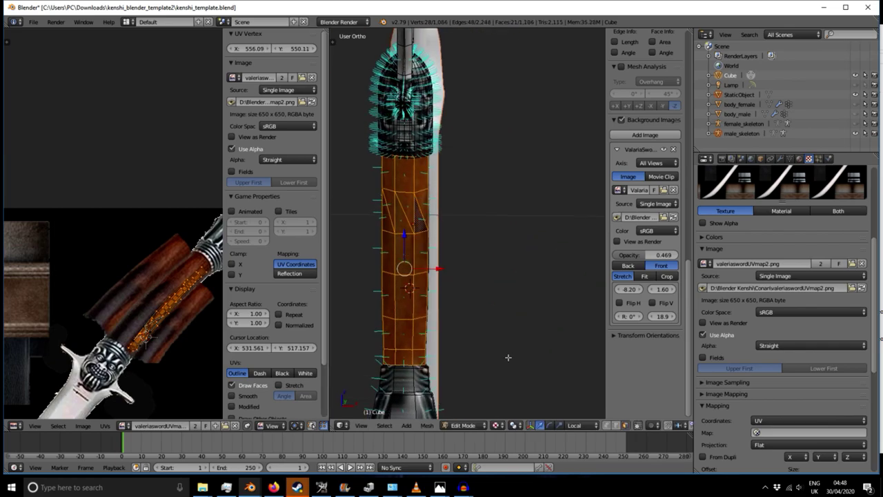
key("u")
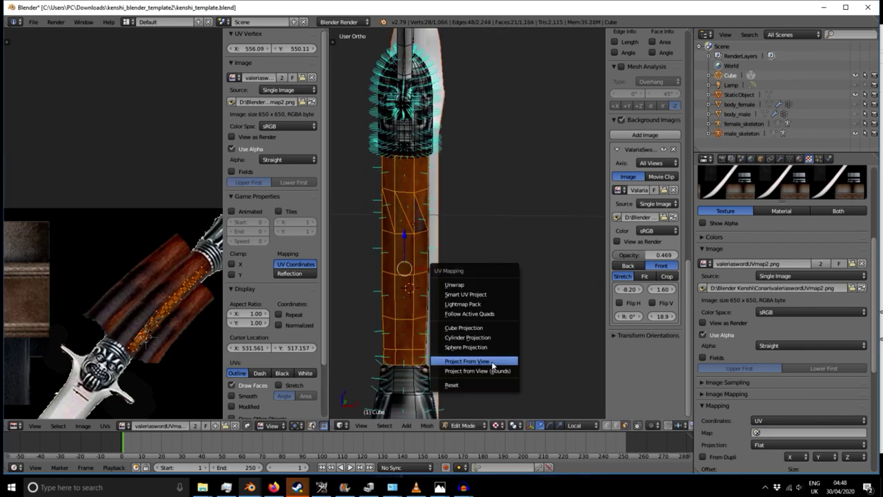
left_click(469, 295)
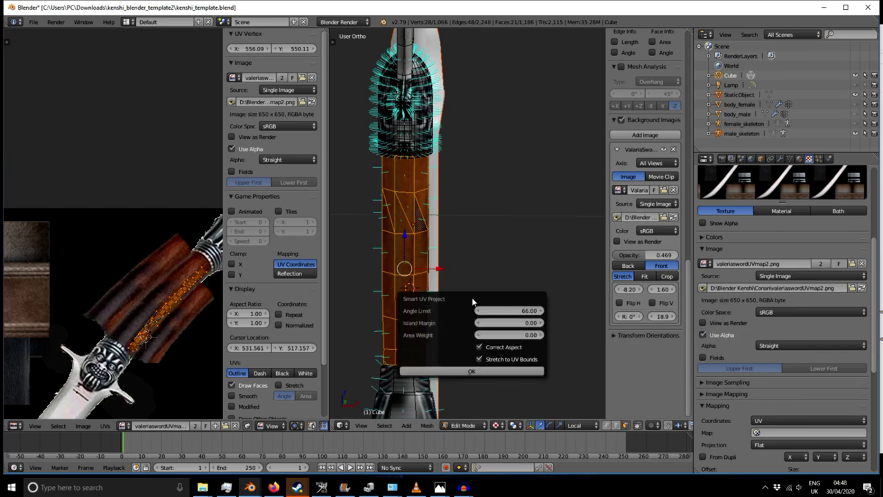
left_click(527, 372)
- Unwrap the selected grip faces with Project From View and bring the whole texture into view
key("u")
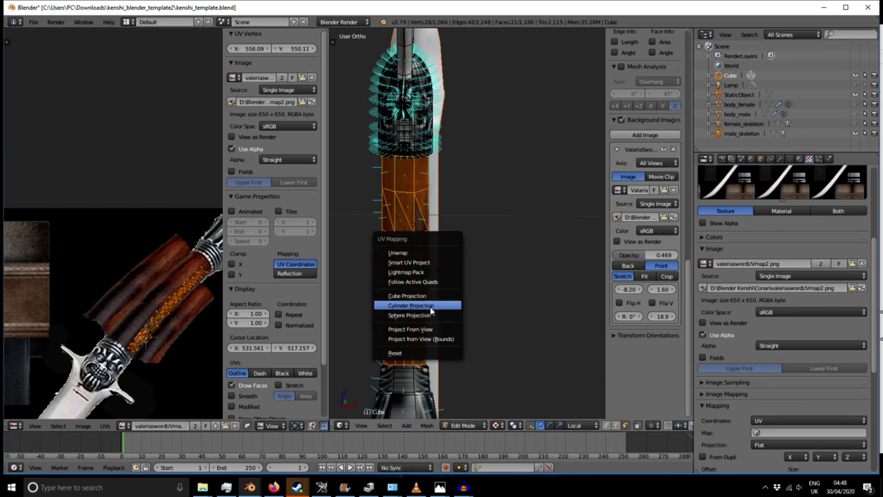
left_click(423, 330)
scroll(414, 310, "down", 3)
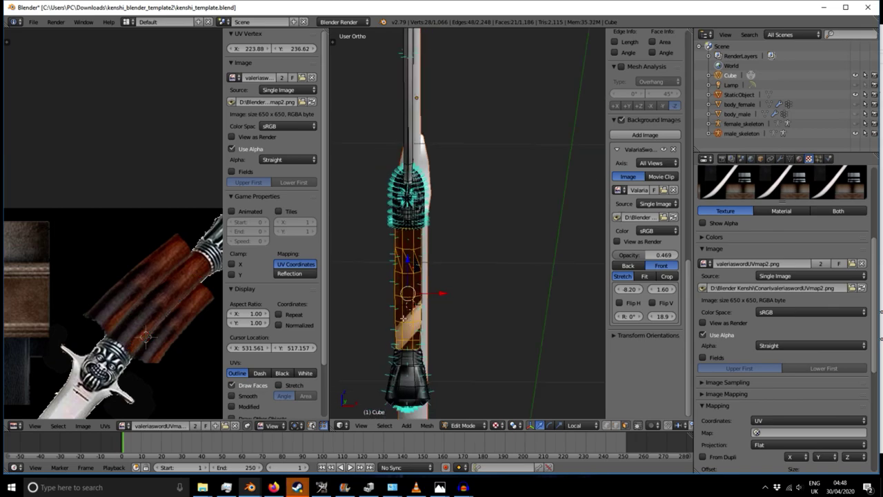
scroll(107, 286, "down", 3)
middle_click_drag(115, 301, 167, 255)
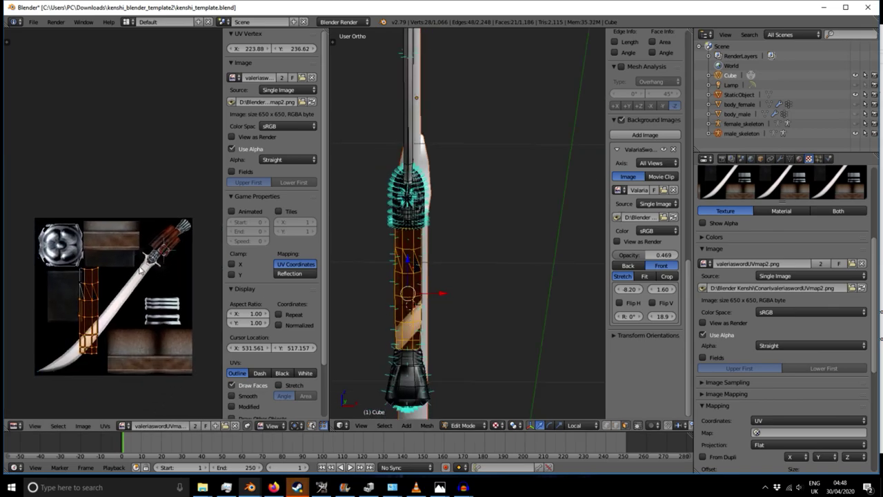
- Scale the projected grip island down and rotate it to follow the diagonal of the textured handle
key("s")
left_click(117, 318)
key("r")
left_click(78, 312)
key("s")
left_click(130, 341)
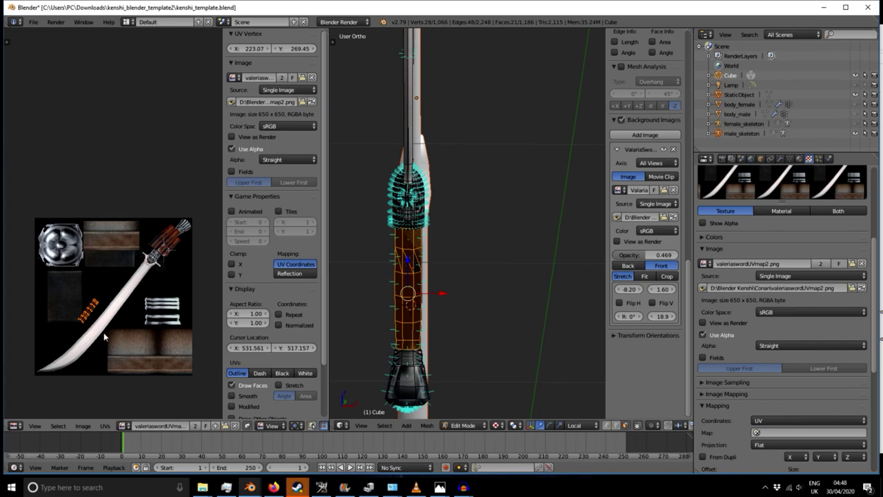
- Move the grip island onto the uppermost wood piece and fine-tune its rotation to match the grain
key("g")
left_click(178, 251)
scroll(177, 252, "up", 5)
key("r")
left_click(187, 215)
key("g")
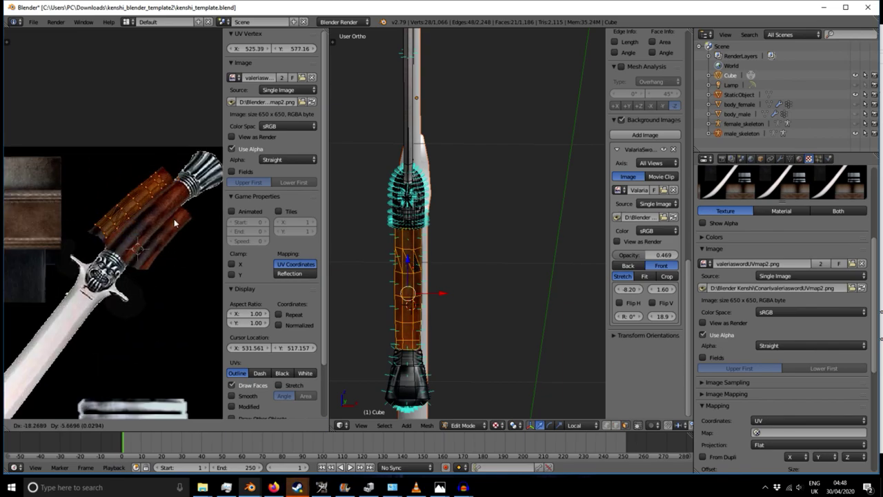
left_click(175, 219)
key("r")
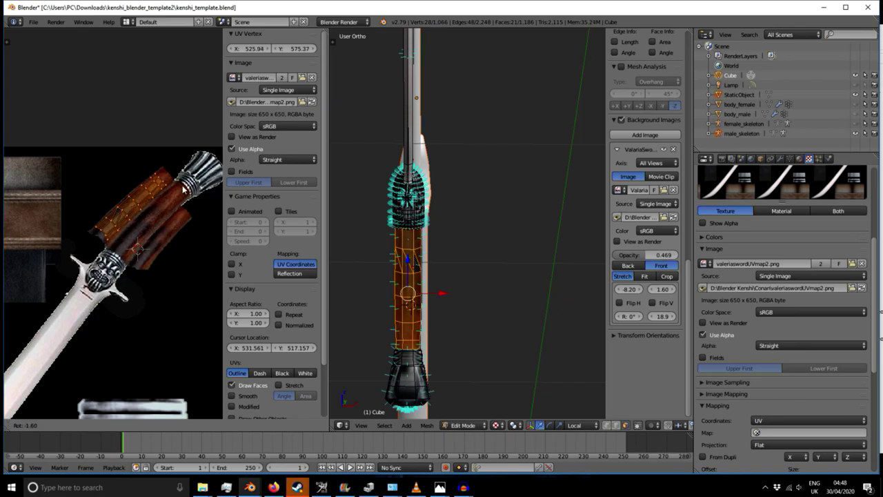
left_click(185, 191)
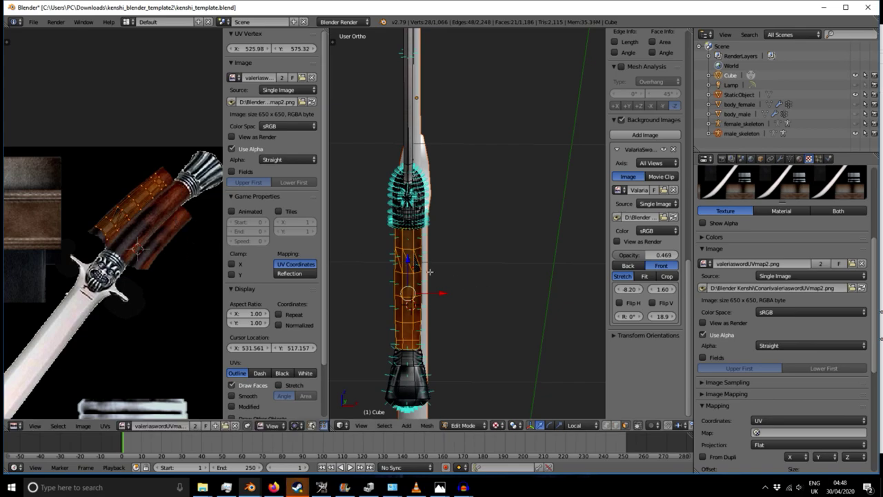
- Inspect the retextured grip in Object Mode up close and against the reference image in front and right views
scroll(427, 269, "down", 1)
key("Tab")
middle_click_drag(408, 298, 470, 249)
scroll(460, 257, "up", 5)
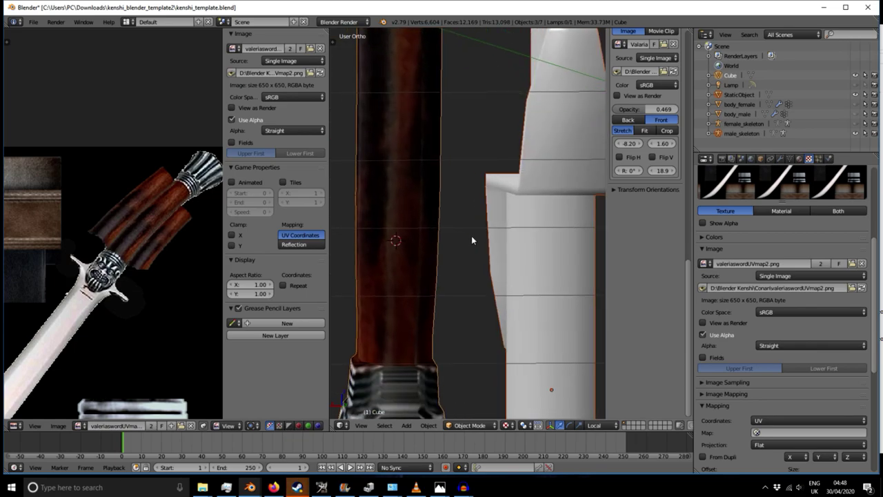
scroll(472, 238, "down", 6)
middle_click_drag(466, 258, 486, 232)
scroll(478, 223, "down", 3)
key("KP_1")
key("KP_3")
scroll(486, 232, "up", 3)
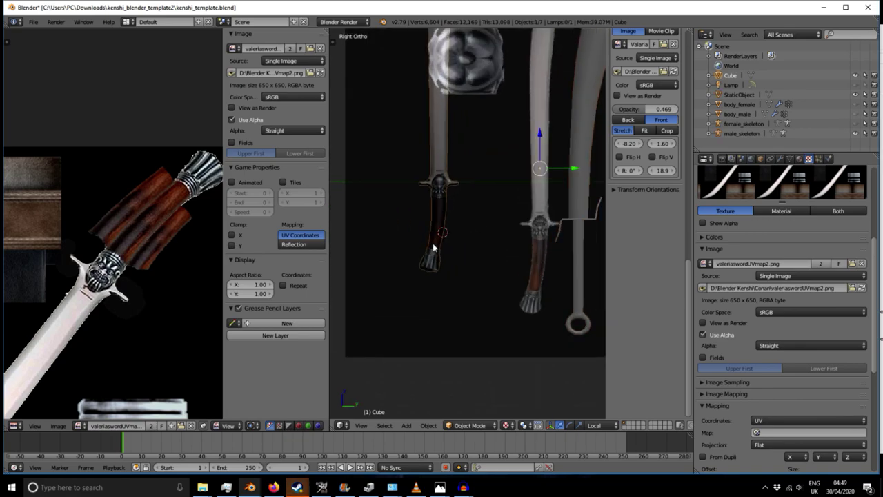
scroll(430, 243, "down", 3)
- Examine the wood texture around the grip and guard from several angles in Edit Mode and Object Mode
key("Tab")
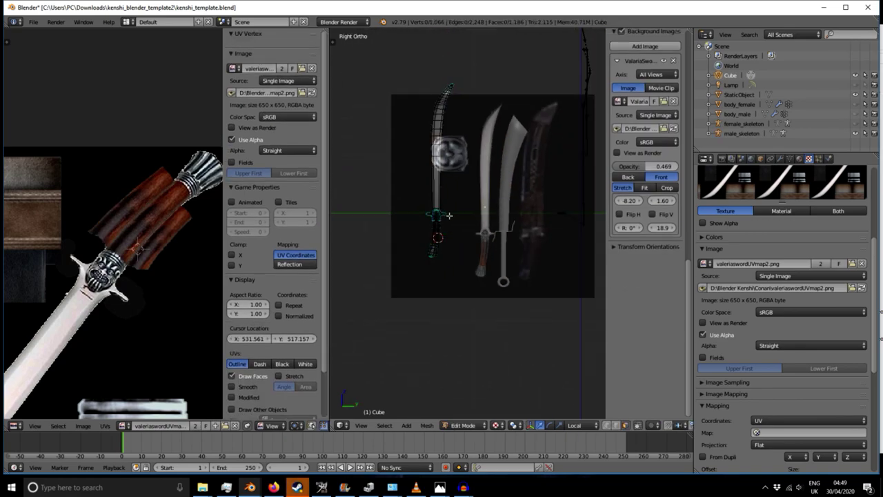
key("a")
scroll(485, 204, "down", 3)
scroll(439, 223, "up", 5)
scroll(439, 222, "up", 2)
mouse_move(428, 241)
middle_mouse_down()
mouse_move(545, 251)
mouse_move(528, 251)
mouse_move(457, 205)
mouse_move(425, 231)
mouse_move(390, 224)
mouse_move(400, 214)
mouse_move(431, 242)
middle_mouse_up()
scroll(431, 242, "down", 5)
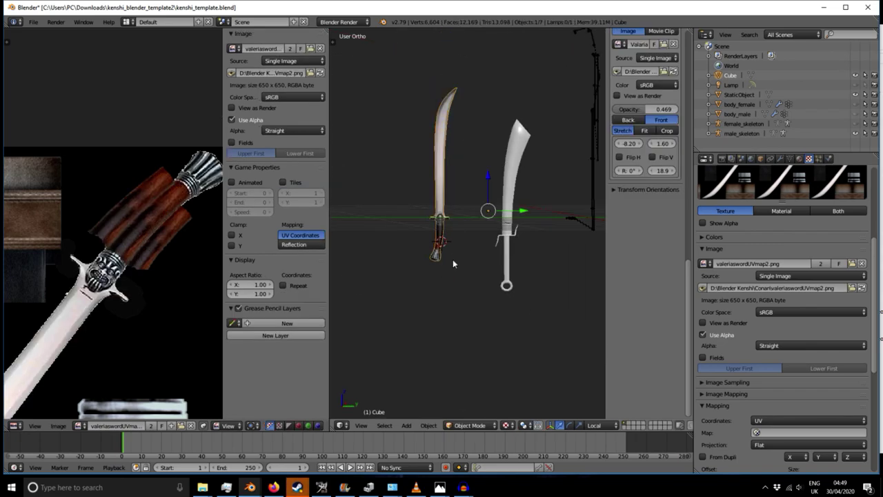
scroll(445, 260, "up", 5)
middle_click_drag(472, 252, 458, 235)
right_click(420, 217)
middle_click_drag(403, 270, 440, 236)
scroll(415, 270, "up", 5)
middle_click_drag(415, 270, 503, 303)
scroll(449, 147, "up", 1)
middle_click_drag(449, 146, 457, 418, "shift")
middle_click_drag(538, 252, 607, 256)
middle_click_drag(407, 257, 554, 262)
scroll(486, 275, "down", 9)
scroll(477, 277, "down", 5)
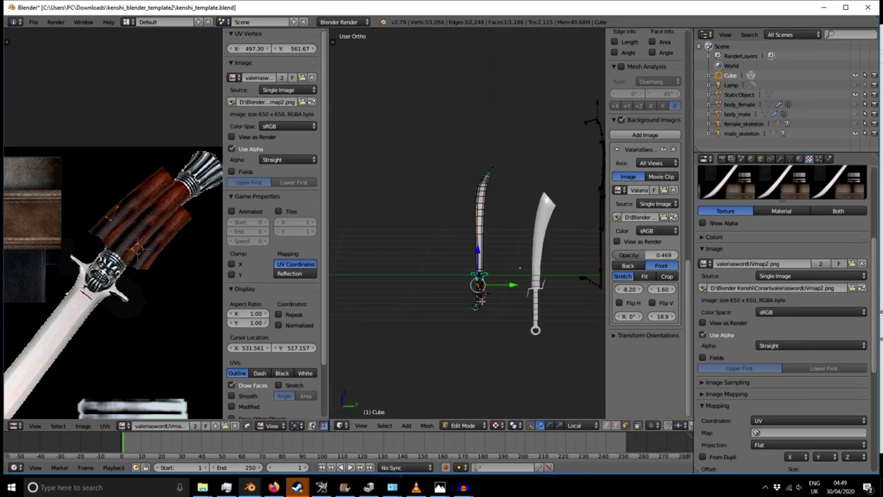
- Box-select the grip and pommel faces from just below the guard downward in the right orthographic view
key("KP_1")
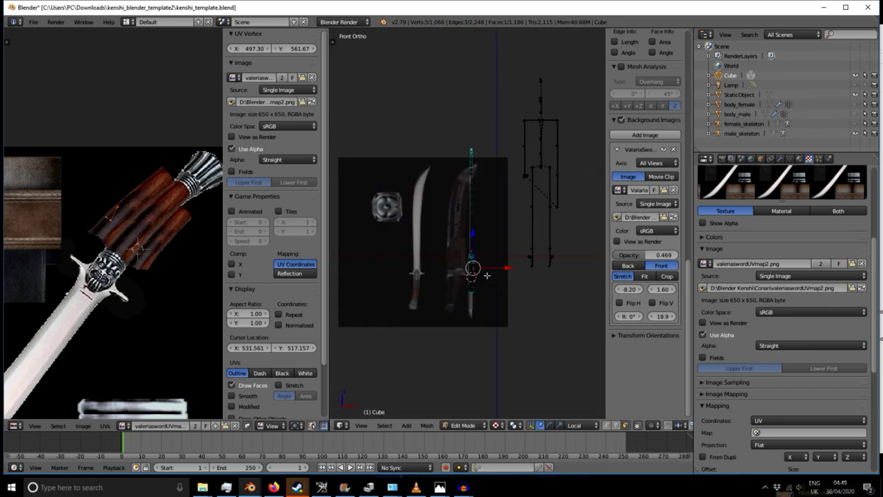
key("KP_3")
scroll(487, 275, "up", 9)
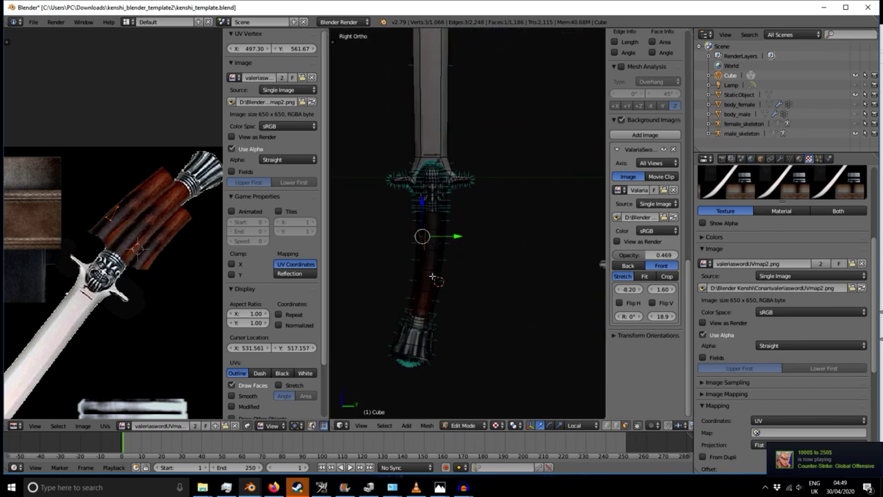
scroll(433, 277, "up", 1)
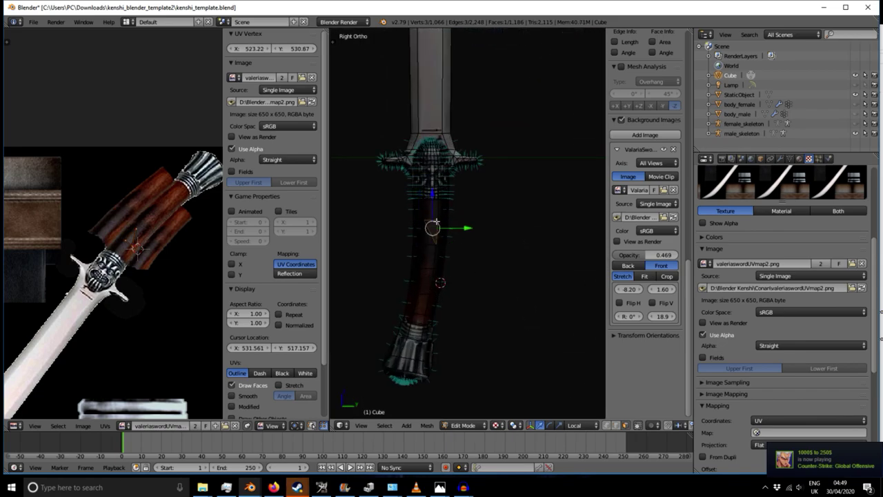
key("b")
left_click_drag(369, 220, 499, 384)
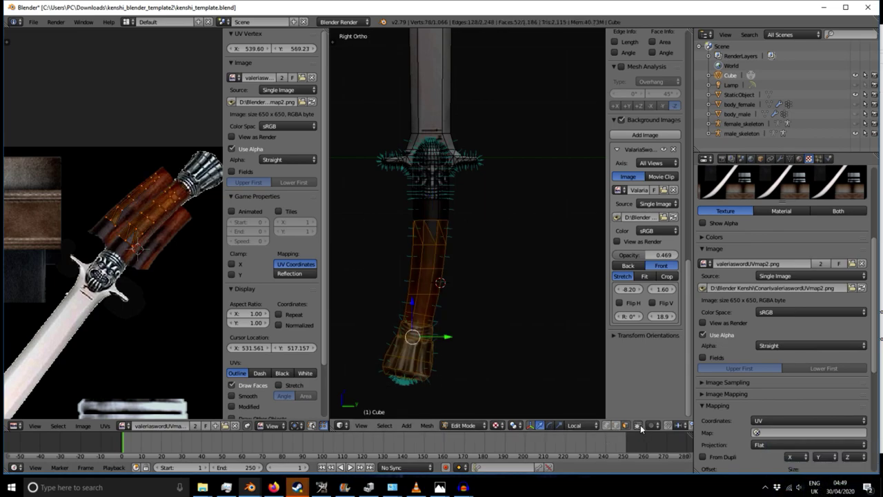
- Box-select the grip and pommel geometry through the whole mesh and move it slightly down along local Z to lengthen the handle
left_click_drag(363, 221, 487, 408)
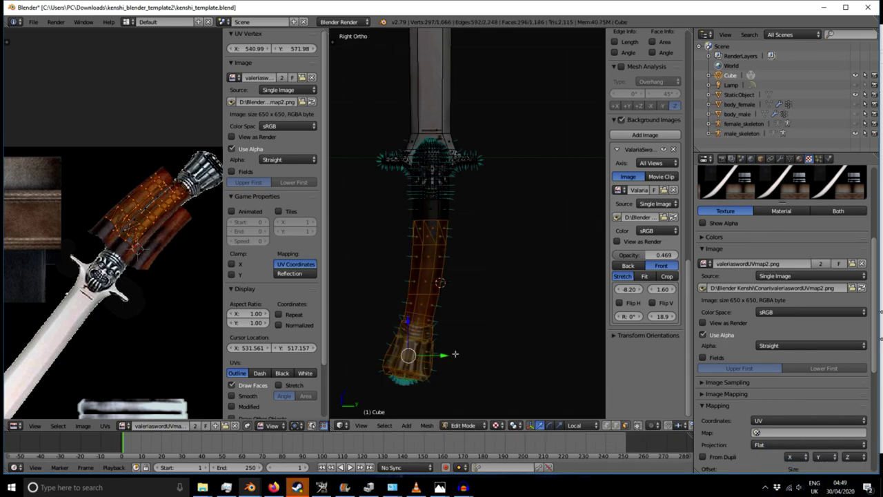
key("g")
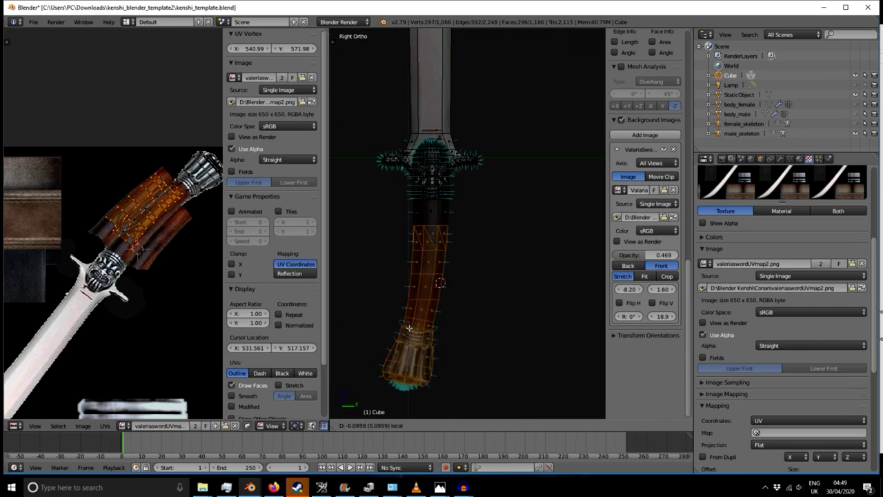
left_click(409, 332)
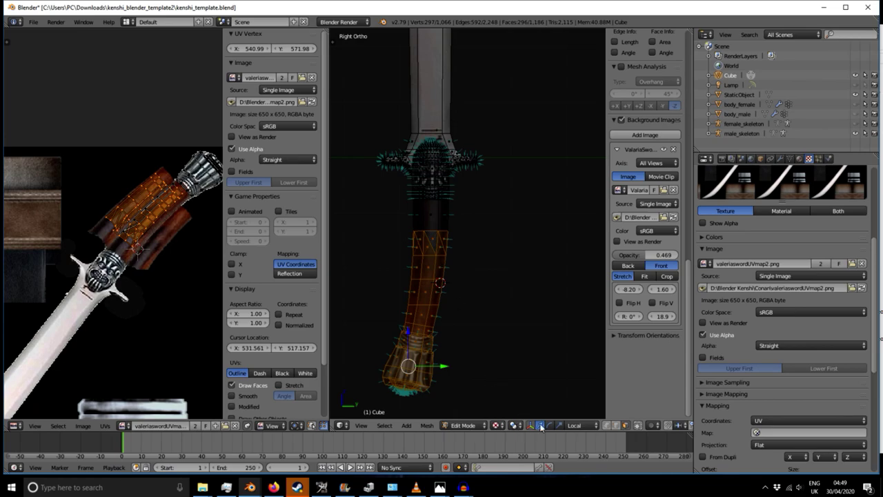
- Select the vertex rings around the upper grip one after another and nudge each slightly upward along Z to even out their spacing
right_click(433, 230)
left_click_drag(481, 250, 482, 246)
left_click_drag(431, 201, 432, 196)
right_click(423, 255)
key("b")
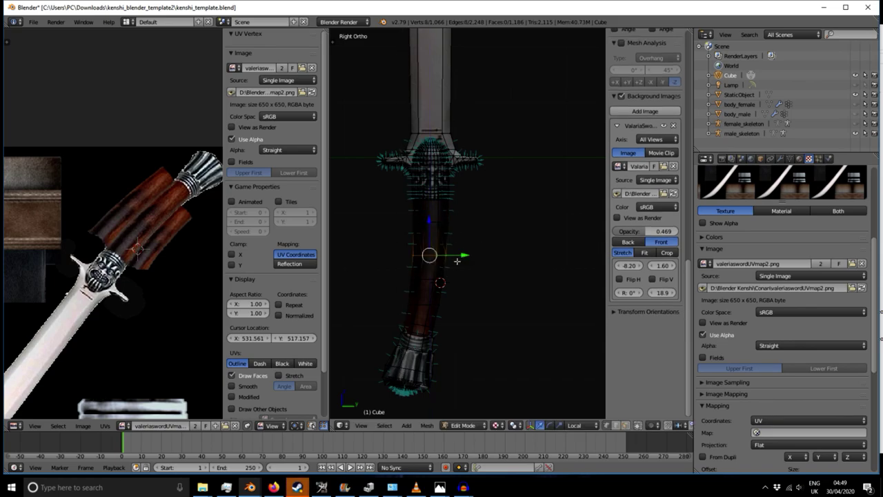
left_click_drag(430, 231, 430, 229)
- Examine the lengthened grip and the pommel up close from several angles and compare the full sword with the reference sword
scroll(432, 270, "down", 6)
middle_click_drag(442, 274, 402, 327)
right_click(428, 280)
scroll(435, 307, "up", 8)
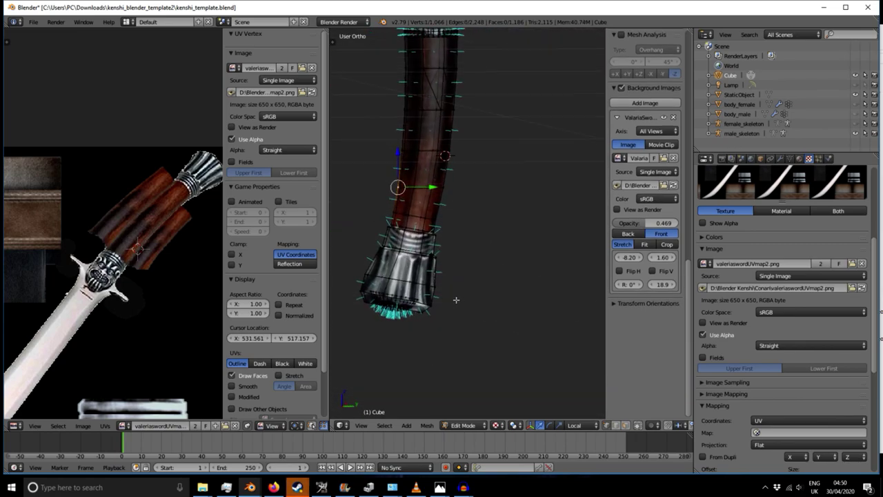
scroll(456, 301, "down", 3)
middle_click_drag(476, 296, 435, 304)
scroll(446, 302, "down", 4)
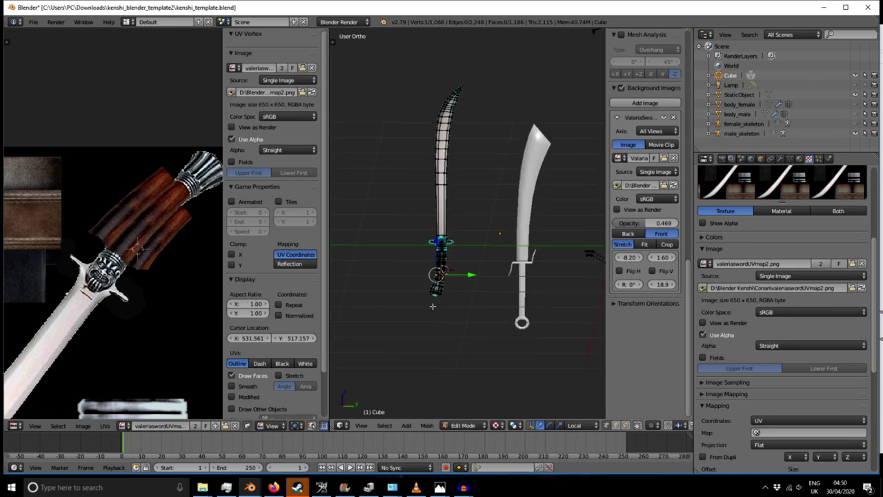
- Box-select the entire sword mesh in the right orthographic view and return to Object Mode
key("KP_3")
scroll(548, 302, "up", 3)
scroll(548, 303, "down", 5)
middle_click_drag(515, 298, 441, 307, "shift")
key("b")
left_click_drag(355, 112, 505, 365)
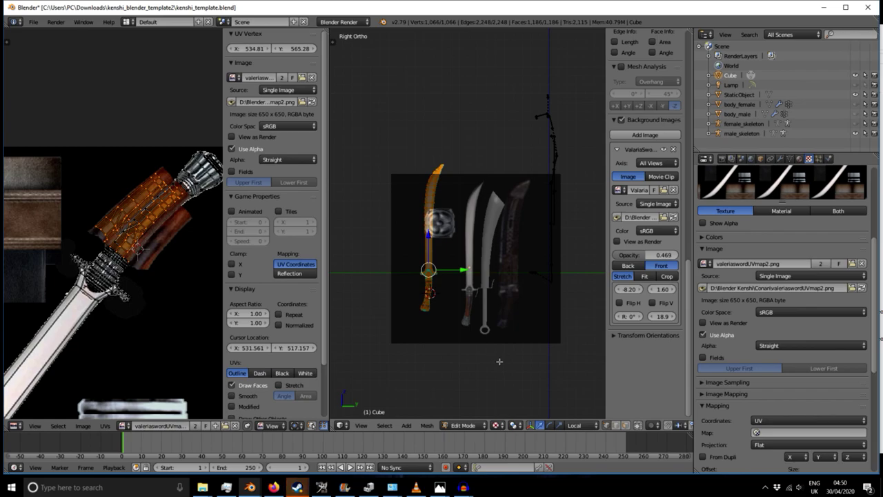
key("Tab")
- Select the StaticObject reference sword and set its X, Y and Z location to 0
scroll(499, 360, "down", 4)
middle_click_drag(462, 343, 541, 365)
scroll(497, 308, "up", 6)
right_click(414, 346)
middle_click_drag(460, 357, 460, 314)
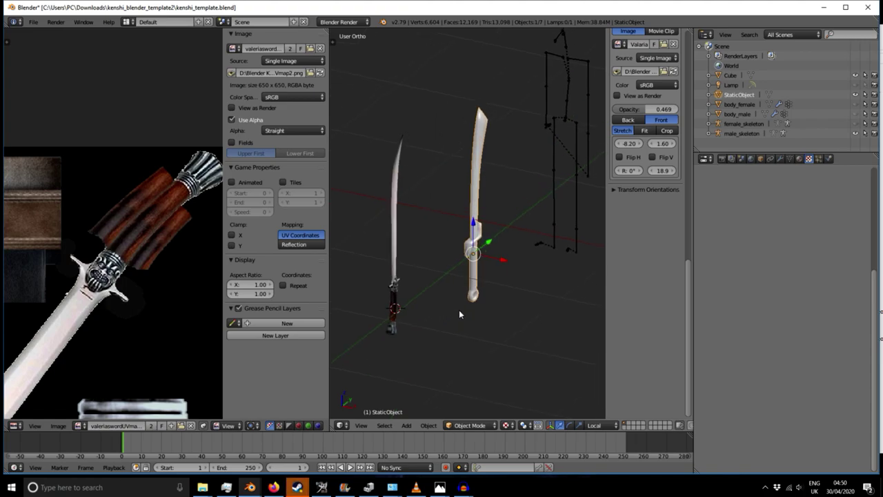
scroll(623, 269, "up", 10)
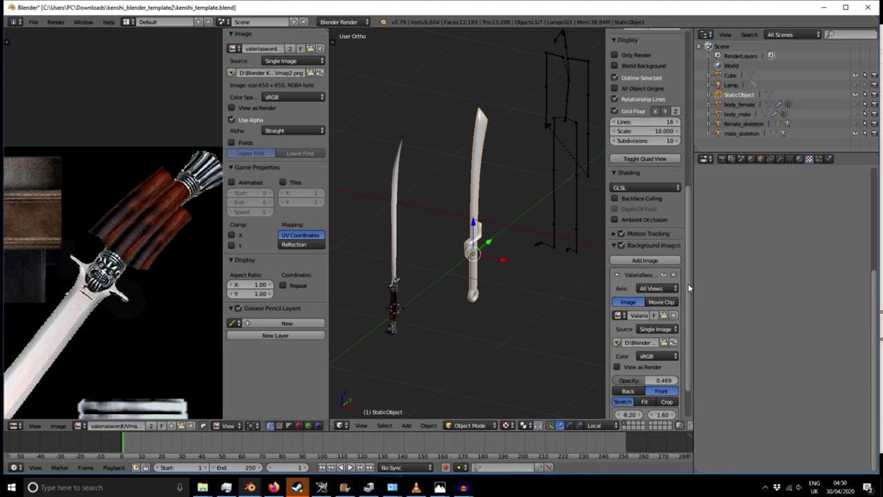
scroll(690, 295, "up", 10)
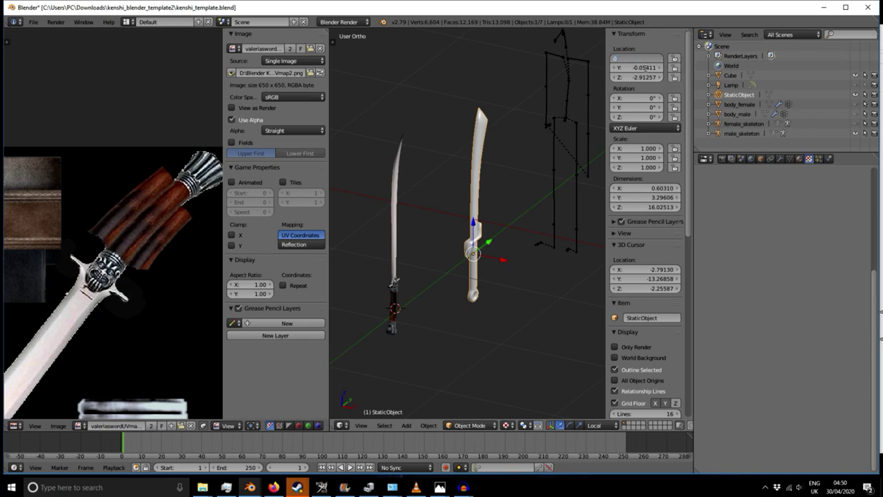
key("Return")
type("0")
key("Return")
left_click(646, 78)
type("0")
key("Return")
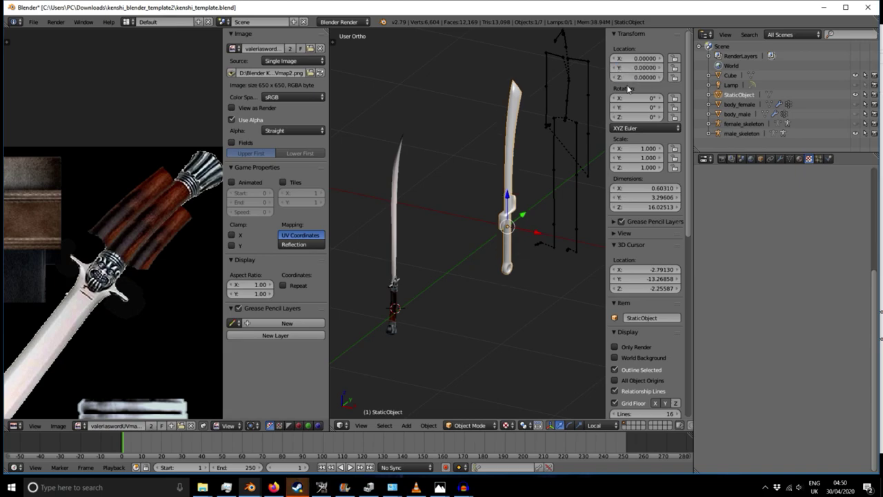
- Move the reference sword freely away from the world origin
middle_click_drag(525, 176, 502, 179)
middle_click_drag(494, 230, 459, 218)
key("g")
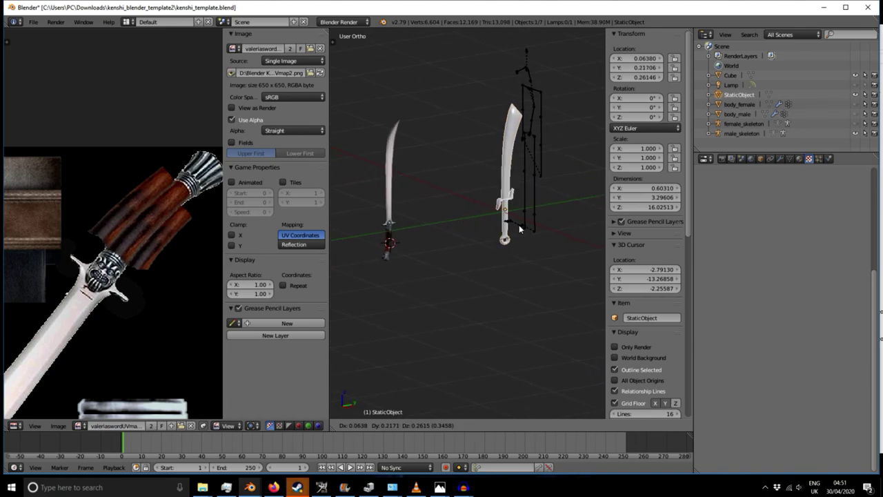
left_click(376, 178)
middle_click_drag(446, 258, 503, 270)
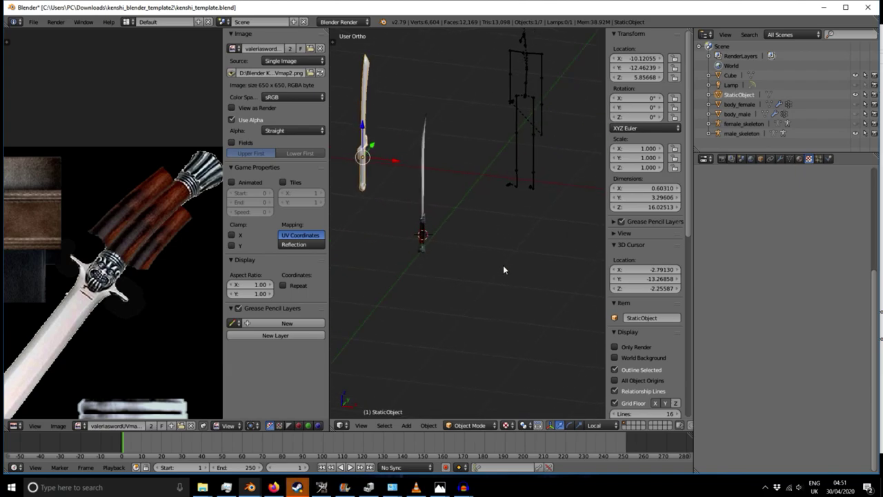
- Snap the 3D cursor to the world center and snap the reference sword to the cursor
key("shift+s")
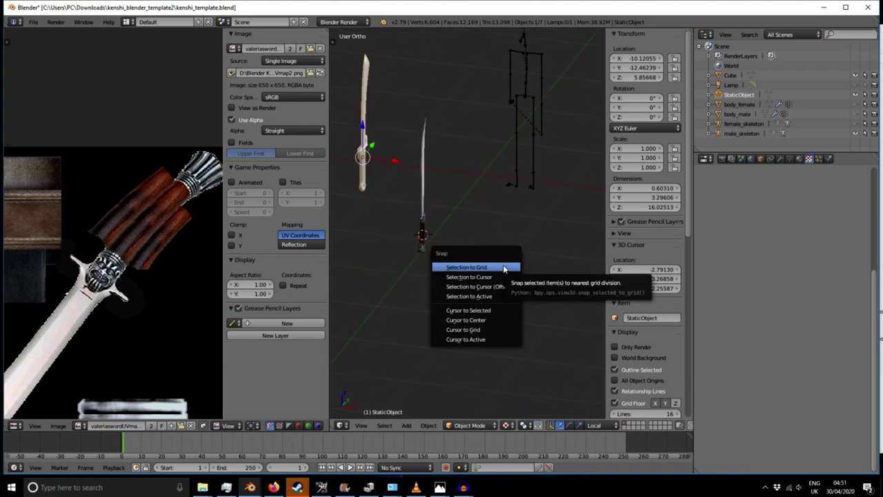
left_click(485, 322)
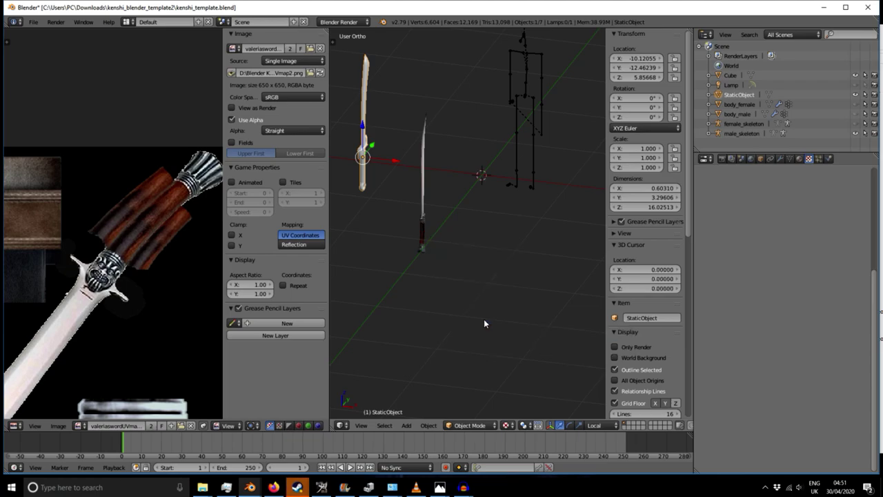
key("shift+s")
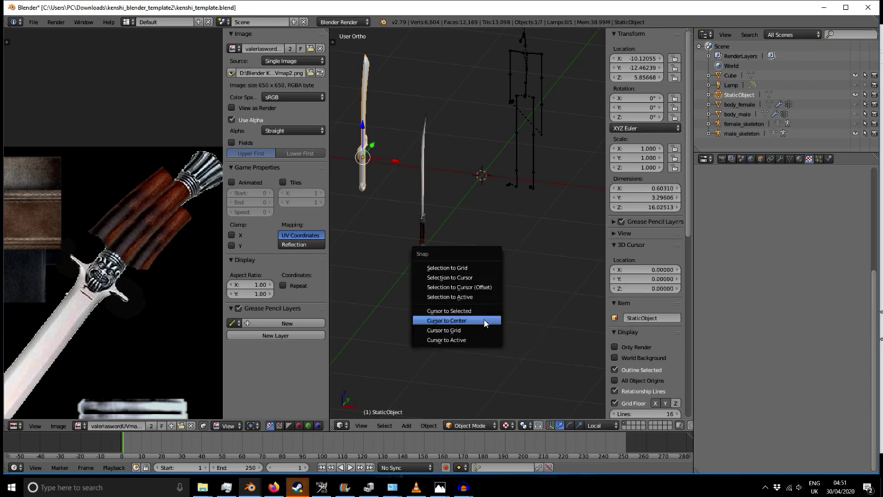
left_click(463, 278)
mouse_move(483, 306)
middle_mouse_down()
mouse_move(423, 300)
mouse_move(487, 300)
mouse_move(536, 265)
mouse_move(476, 296)
mouse_move(473, 311)
middle_mouse_up()
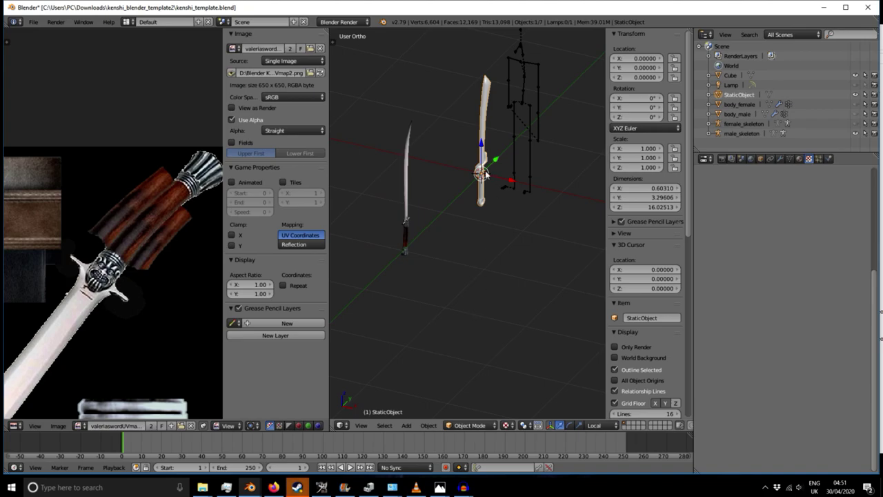
- Move the textured sword along Y to about 4.68 and raise it along local Z to about 1.47, level with the reference sword
right_click(410, 247)
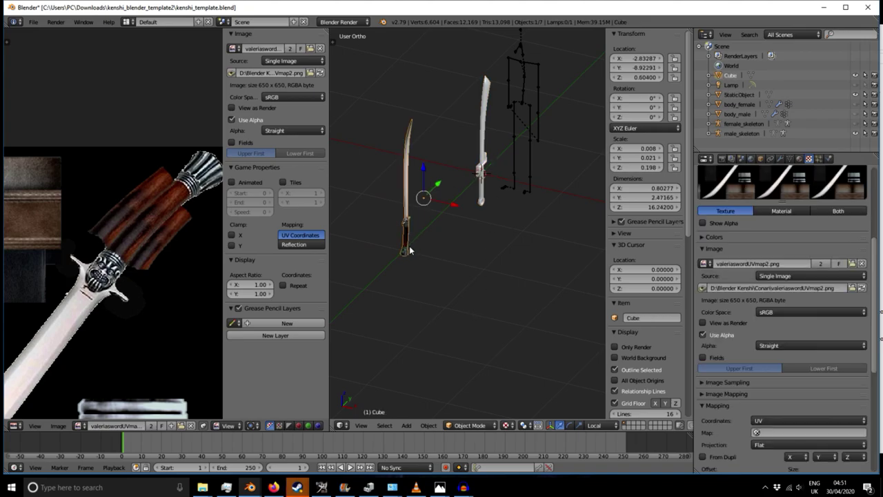
middle_click_drag(452, 262, 440, 217)
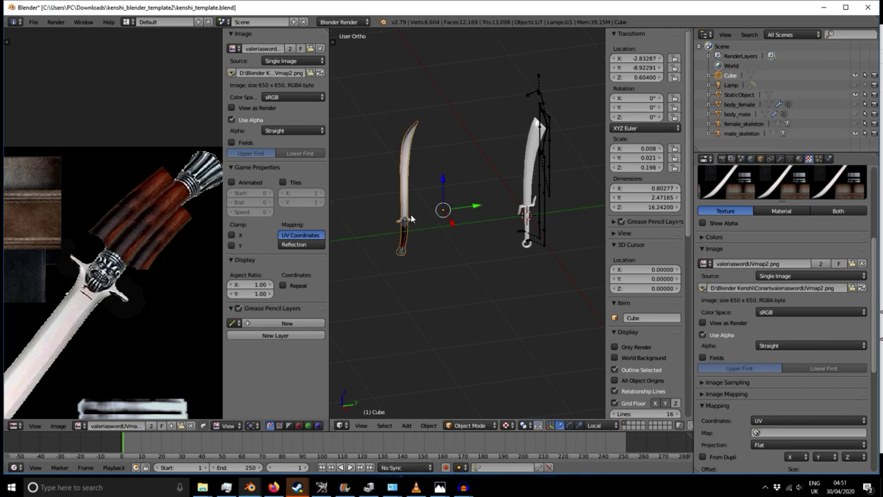
middle_click_drag(388, 273, 444, 251)
middle_click_drag(384, 263, 331, 288)
left_click_drag(469, 200, 591, 197)
middle_click_drag(414, 273, 544, 219)
key("g")
key("z")
key("z")
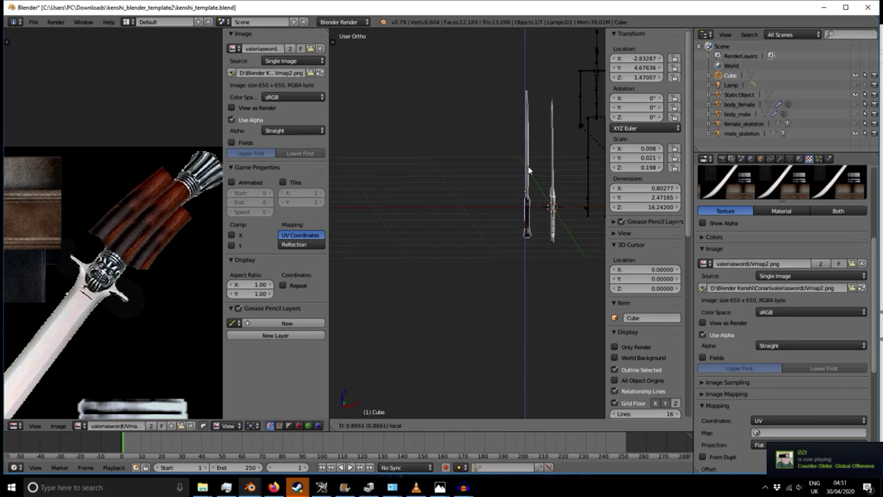
left_click(529, 167)
- Shift the textured sword about 2.82 along local X so it overlaps the reference sword
scroll(532, 223, "up", 5)
middle_click_drag(488, 258, 455, 264)
middle_click_drag(539, 225, 433, 181, "shift")
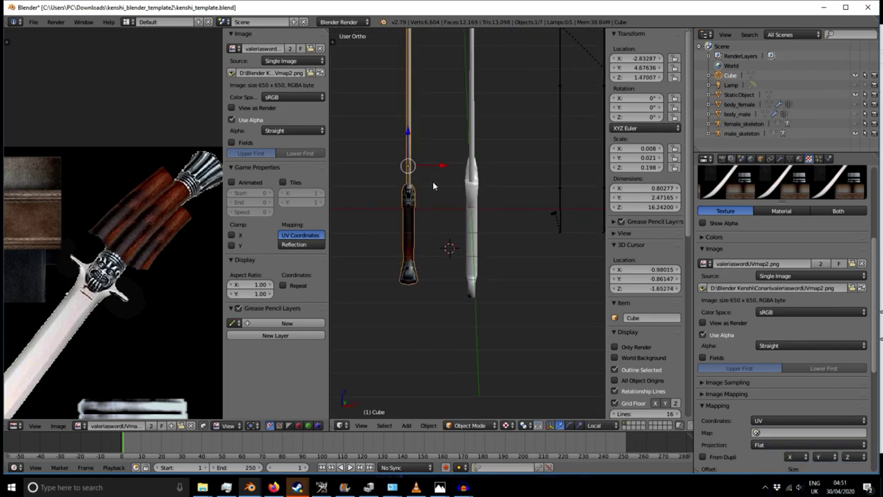
key("g")
key("x")
key("x")
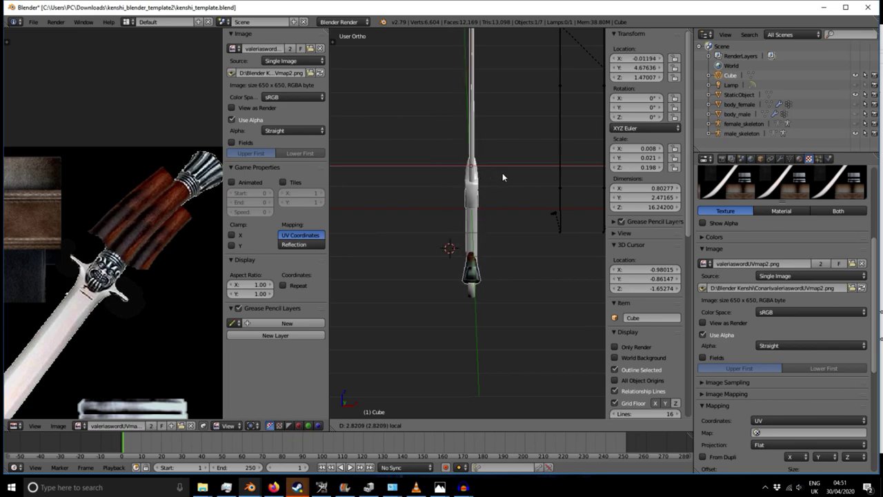
left_click(502, 173)
- Fine-tune the textured sword along local Y to about 4.48 so its handle lines up with the reference handle
middle_click_drag(502, 173, 484, 236)
key("g")
key("y")
key("y")
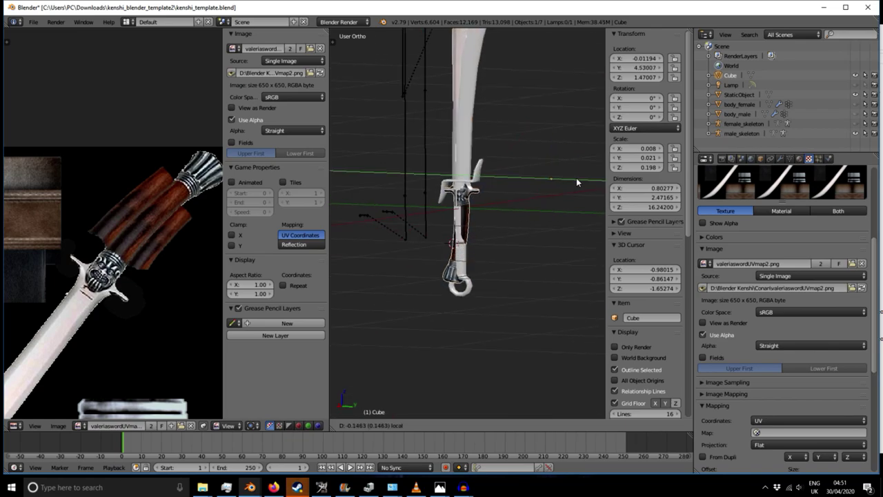
left_click(576, 182)
middle_click_drag(577, 182, 464, 290)
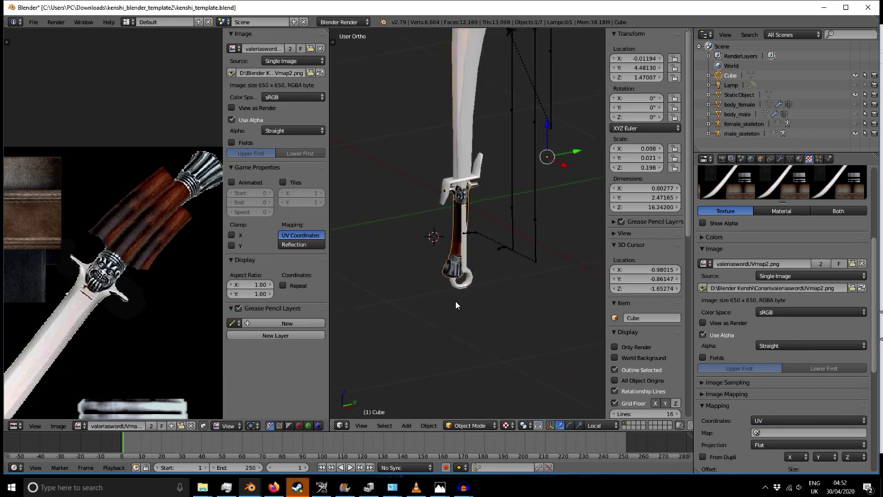
- Snap the 3D cursor to the world center and set the textured sword's origin to the 3D cursor
right_click(469, 284)
mouse_move(443, 326)
middle_mouse_down()
mouse_move(388, 311)
mouse_move(396, 339)
mouse_move(477, 329)
mouse_move(545, 301)
mouse_move(452, 303)
mouse_move(403, 327)
mouse_move(438, 330)
middle_mouse_up()
key("shift+s")
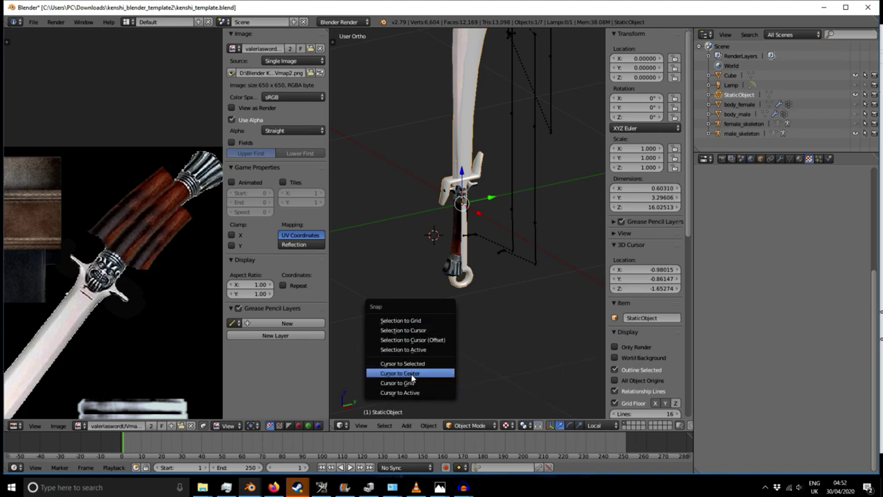
left_click(411, 374)
middle_click_drag(410, 343, 434, 329)
right_click(447, 266)
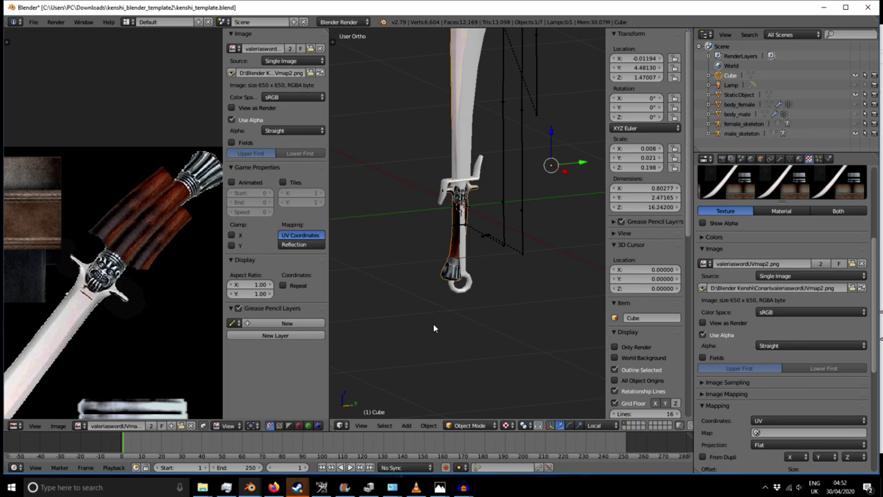
key("shift+ctrl+alt+c")
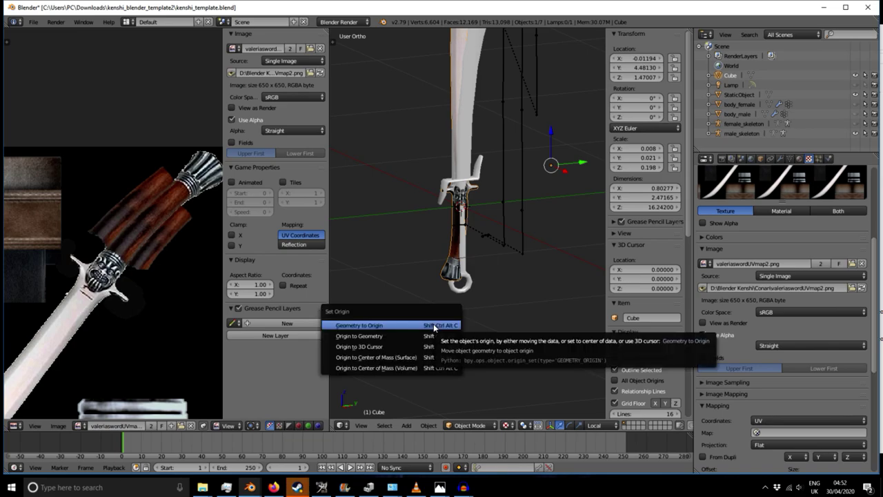
left_click(410, 347)
middle_click_drag(493, 270, 499, 286)
- Move the reference sword along Y clear of the textured sword and reselect the textured sword
right_click(473, 292)
left_click_drag(506, 205, 457, 212)
middle_click_drag(538, 270, 412, 315)
right_click(420, 262)
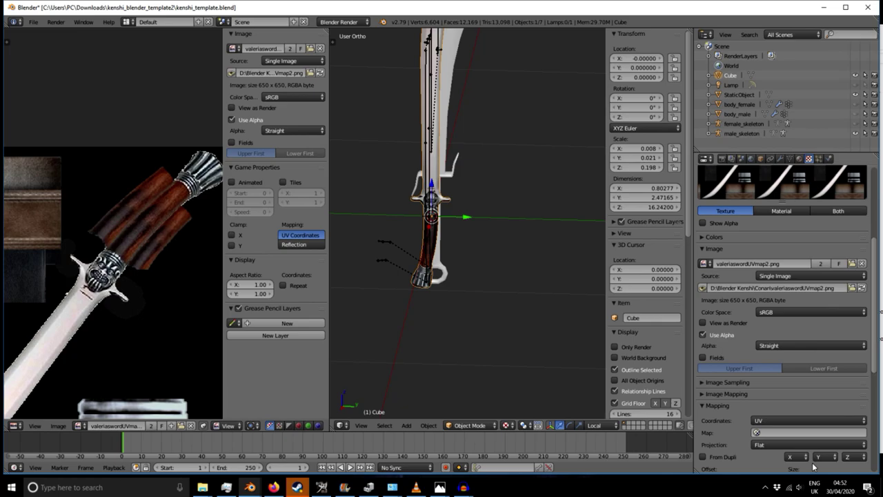
- Examine the textured sword beside the reference sword from several angles and look over its whole texture image
middle_click_drag(548, 351, 486, 333)
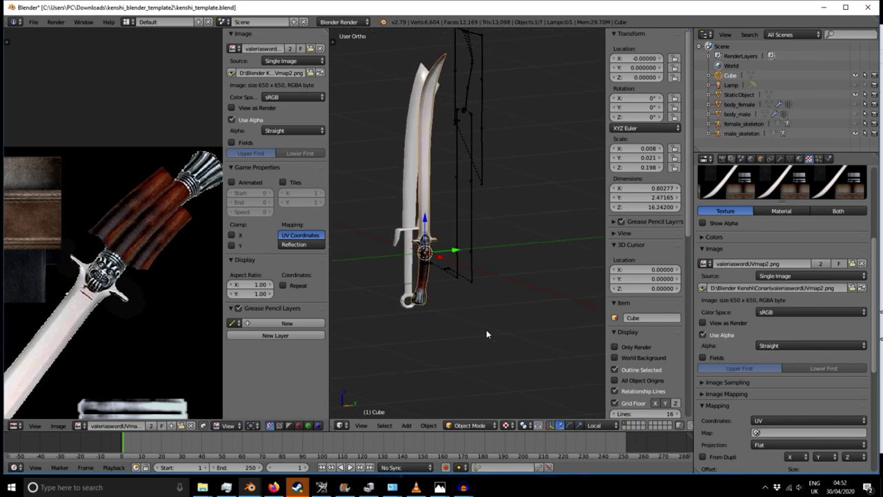
middle_click_drag(484, 316, 386, 315)
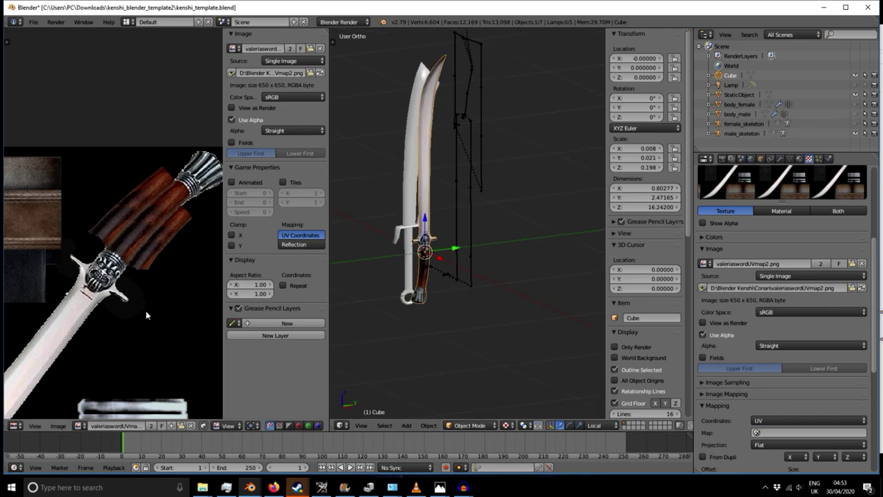
scroll(138, 314, "down", 5)
middle_click_drag(128, 363, 142, 310)
middle_click_drag(492, 291, 474, 315)
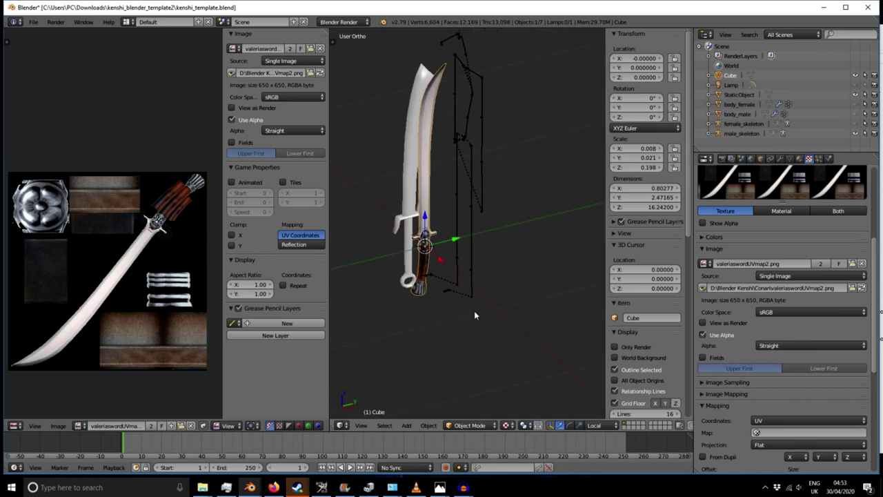
middle_click_drag(367, 357, 473, 322)
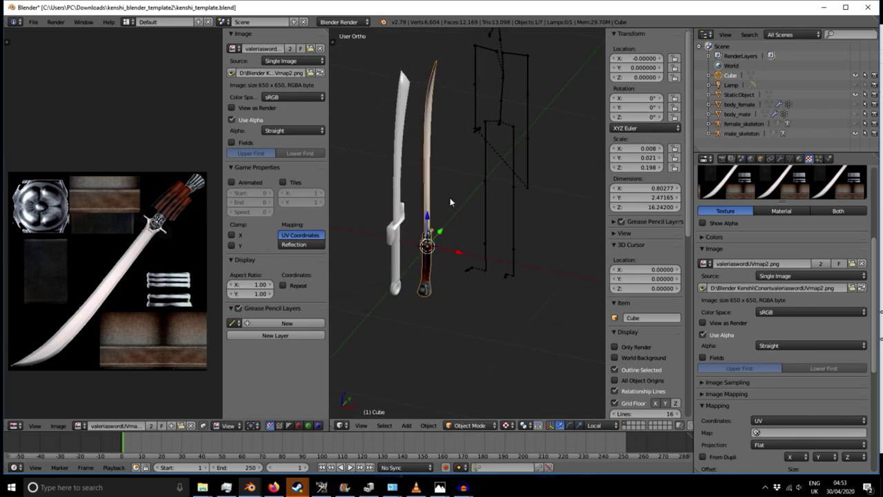
- Start a Kenshi OGRE mesh export of the textured sword with Export Binormals, Apply Transform and Apply Modifiers enabled
left_click(34, 22)
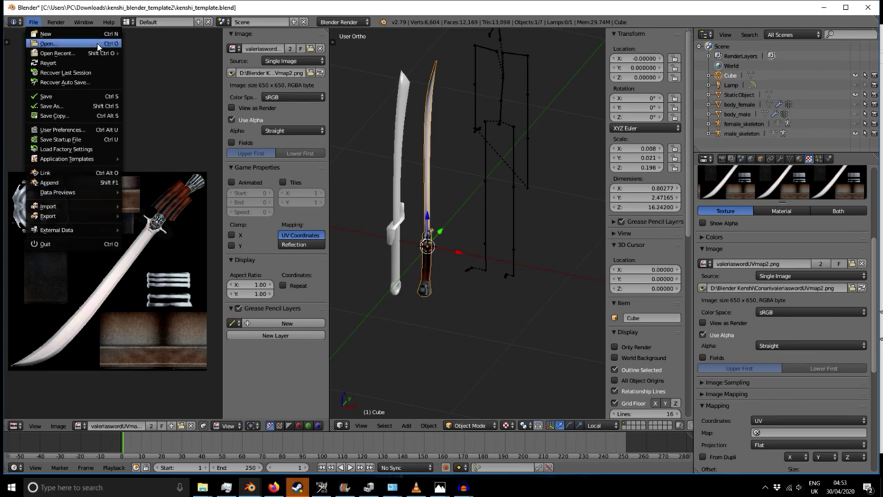
left_click(33, 22)
mouse_move(52, 216)
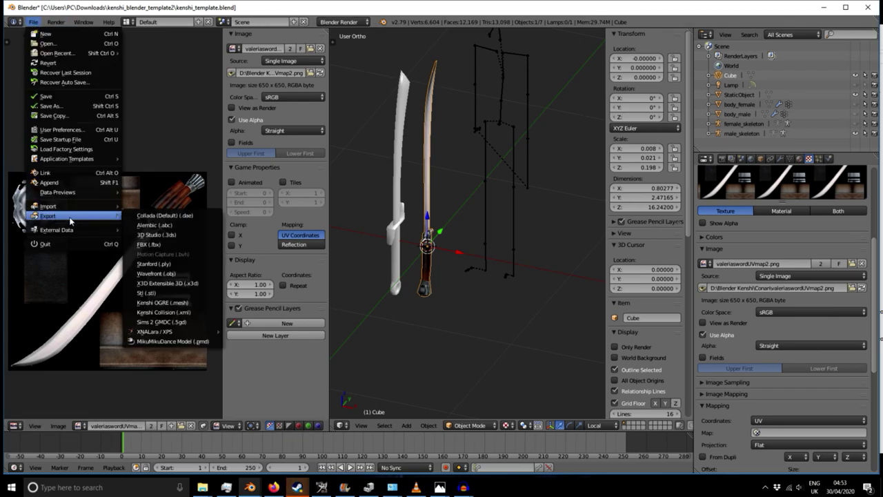
left_click(166, 304)
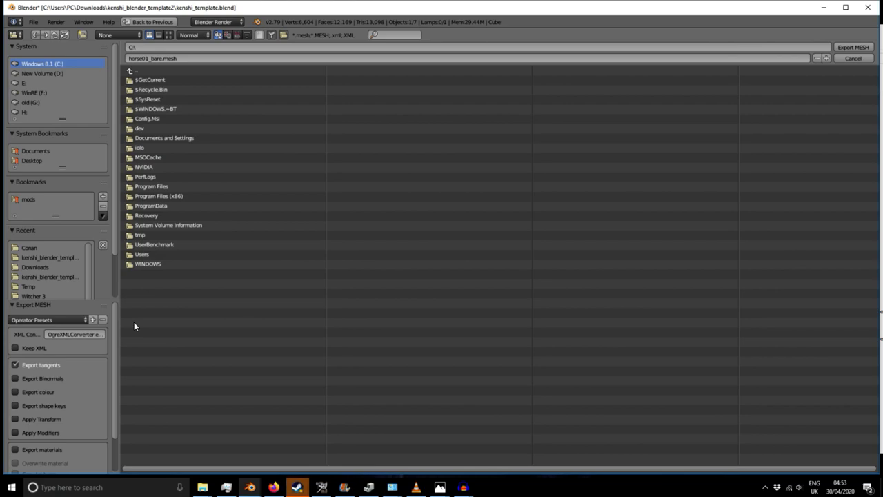
scroll(83, 325, "down", 2)
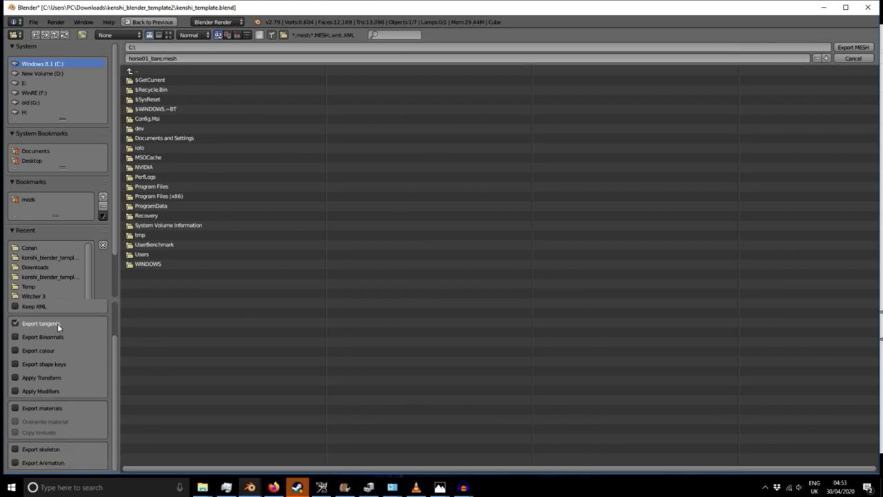
left_click(18, 337)
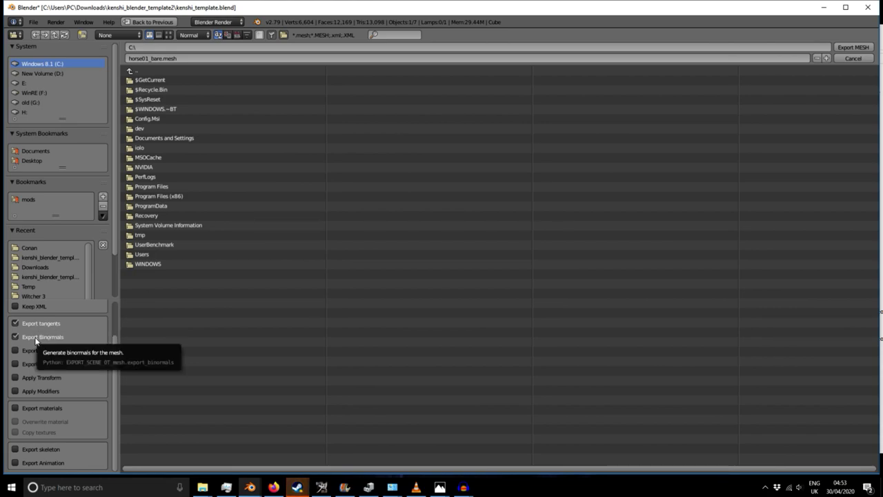
left_click(14, 378)
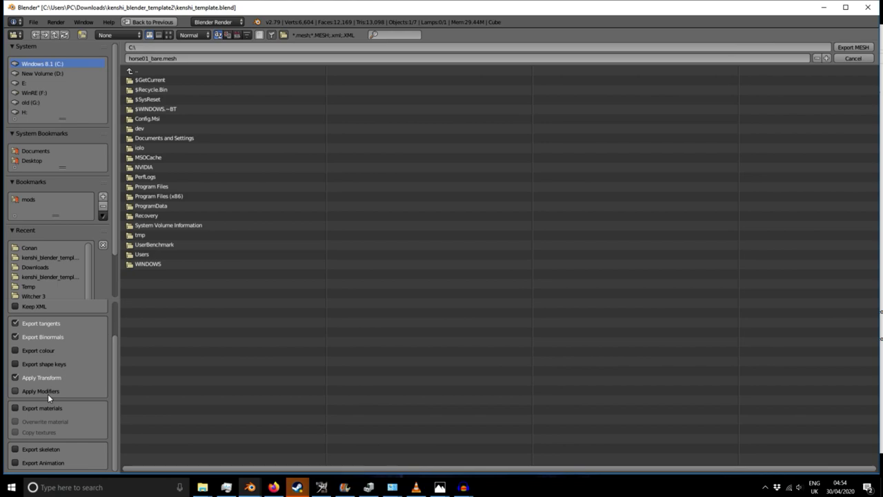
left_click(16, 392)
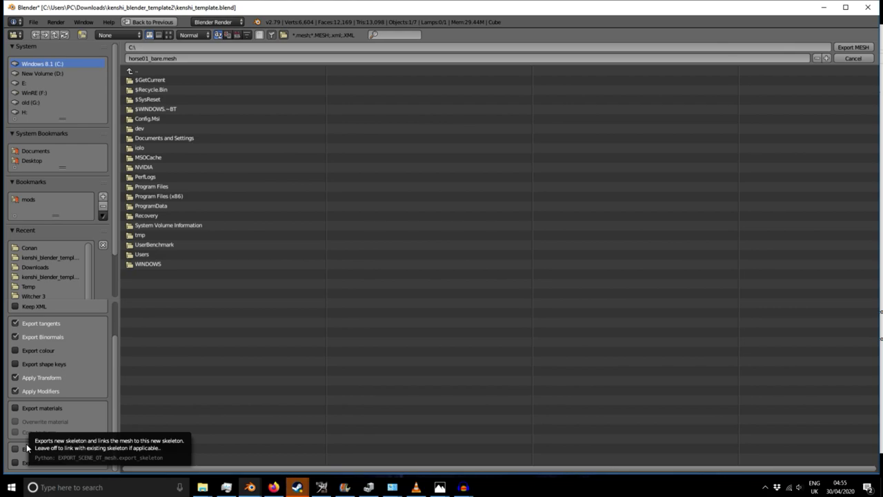
scroll(79, 376, "up", 3)
scroll(79, 379, "down", 3)
scroll(106, 243, "down", 3)
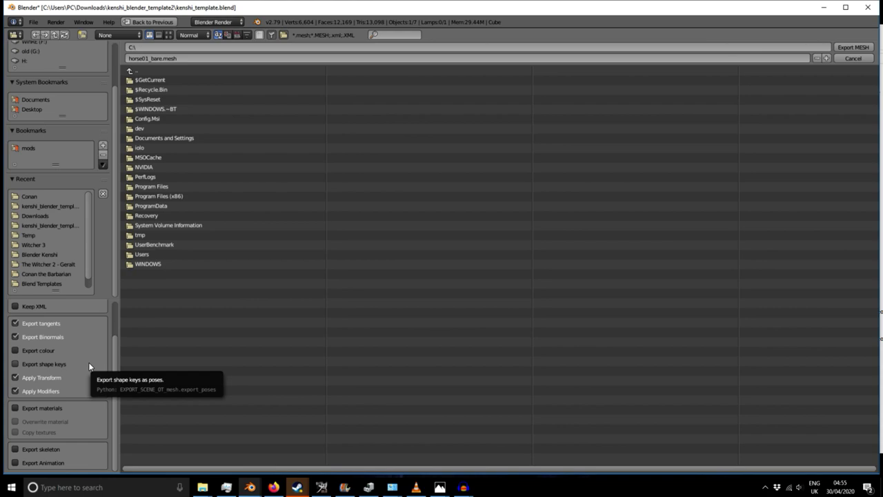
scroll(63, 283, "down", 1)
scroll(63, 283, "up", 1)
left_click(60, 273)
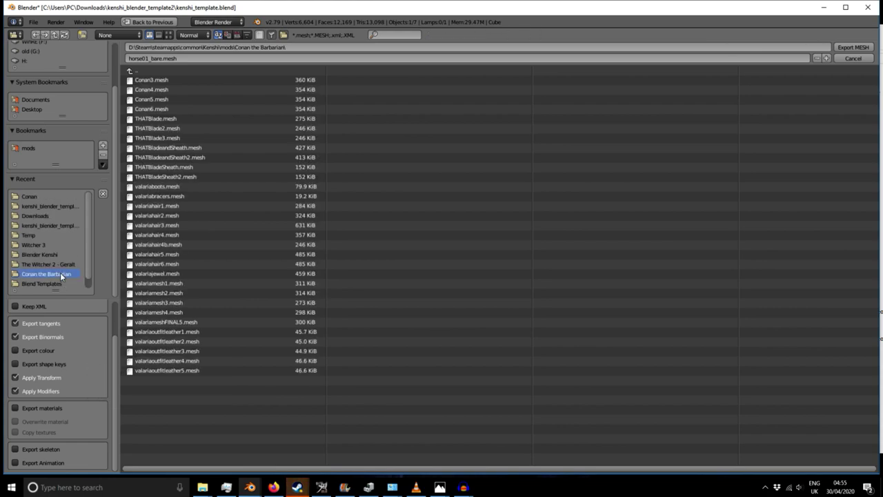
left_click(128, 72)
left_click(129, 73)
left_click(128, 73)
left_click(128, 72)
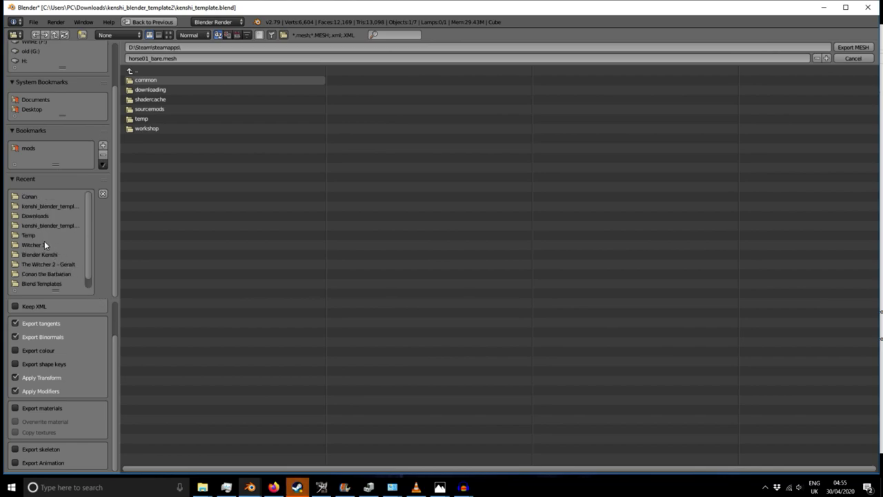
scroll(39, 230, "down", 1)
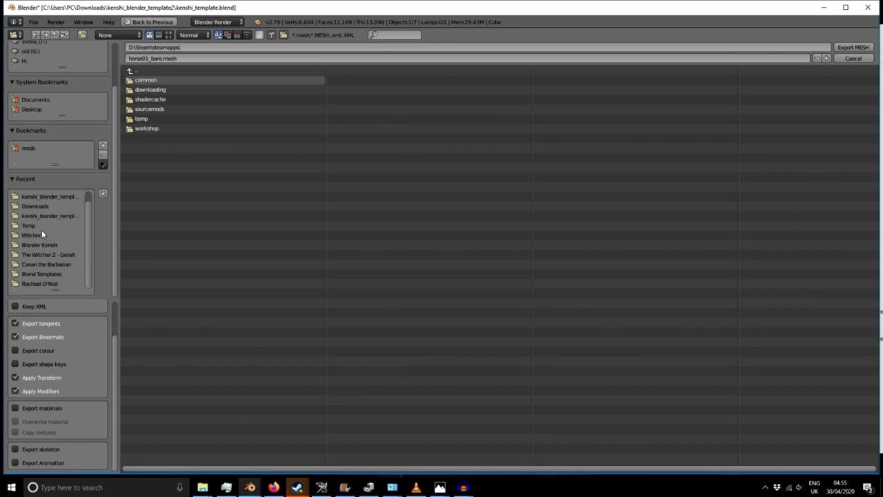
- Choose the Valeria's Sword folder inside the Kenshi mods directory as the export destination
left_click(54, 285)
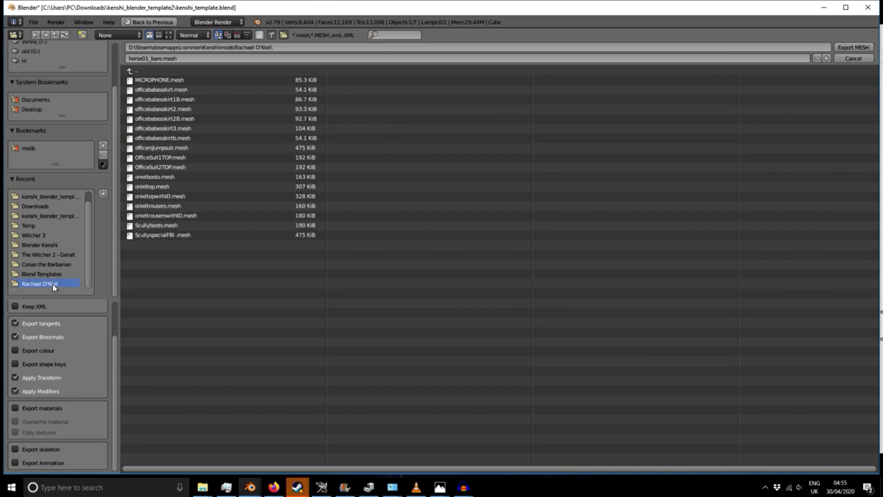
left_click(129, 71)
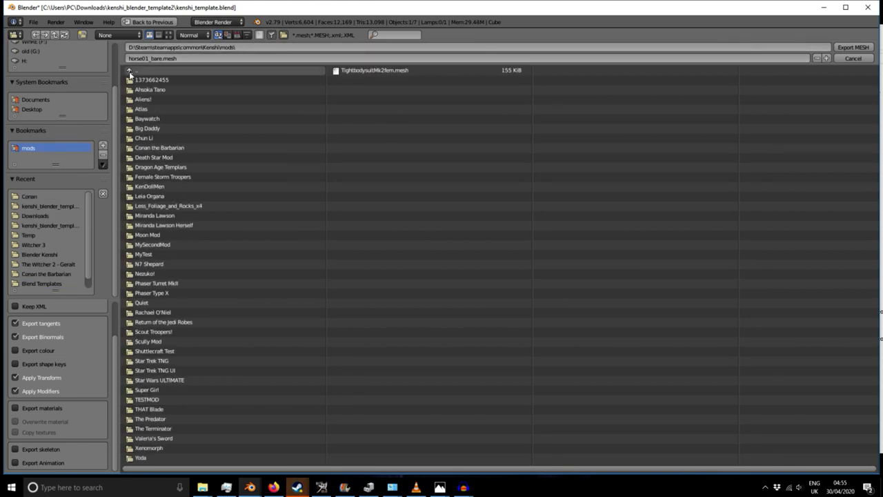
left_click(153, 439)
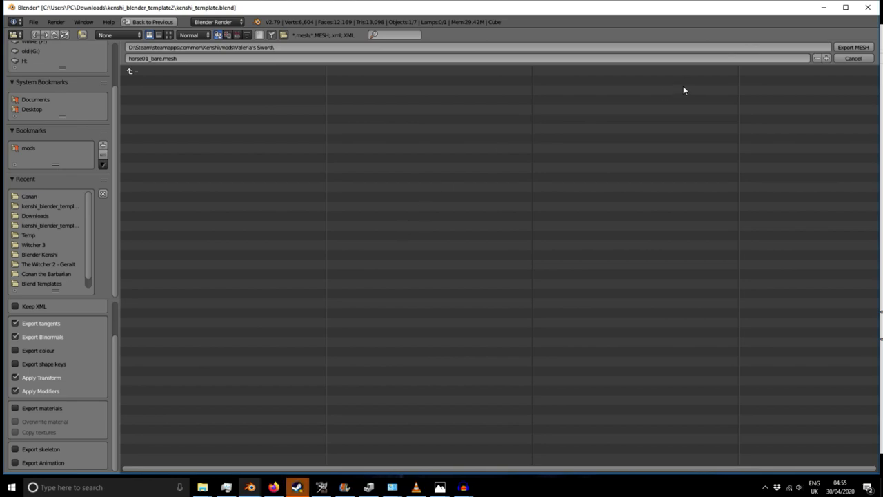
- Name the mesh file ValariaBlade.mesh and export it
left_click(238, 59)
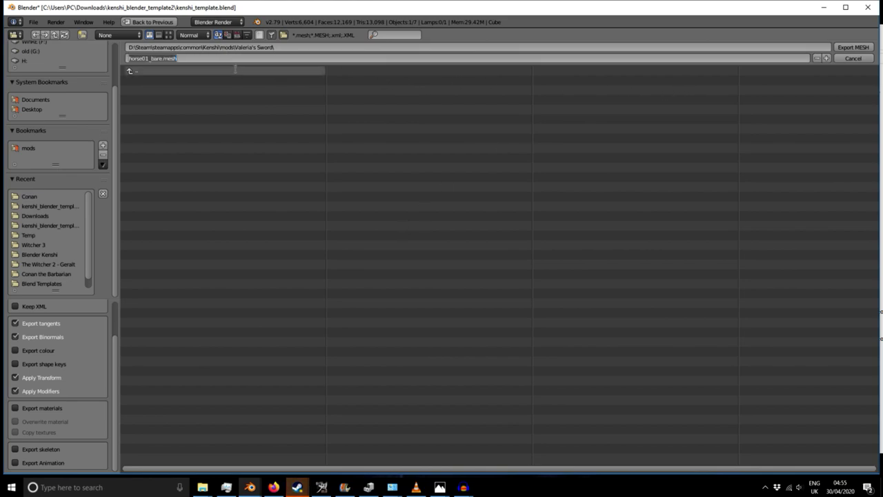
key("BackSpace")
type("Valeria")
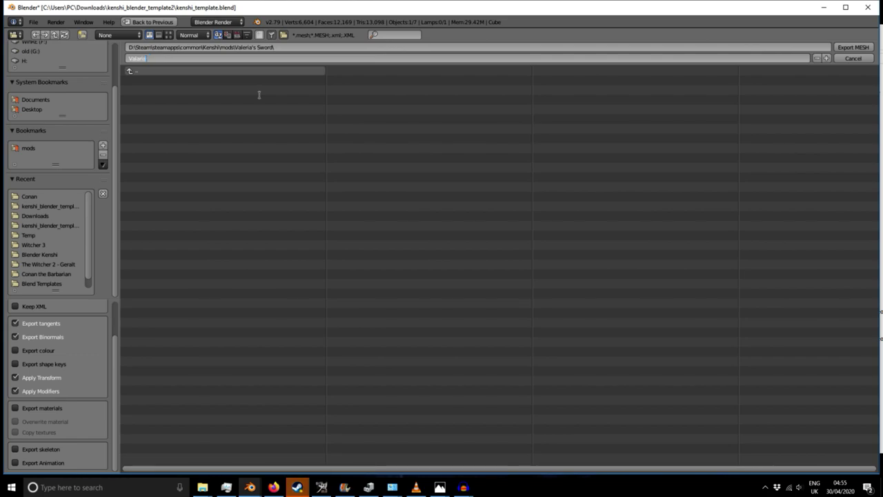
type("blade")
key("Return")
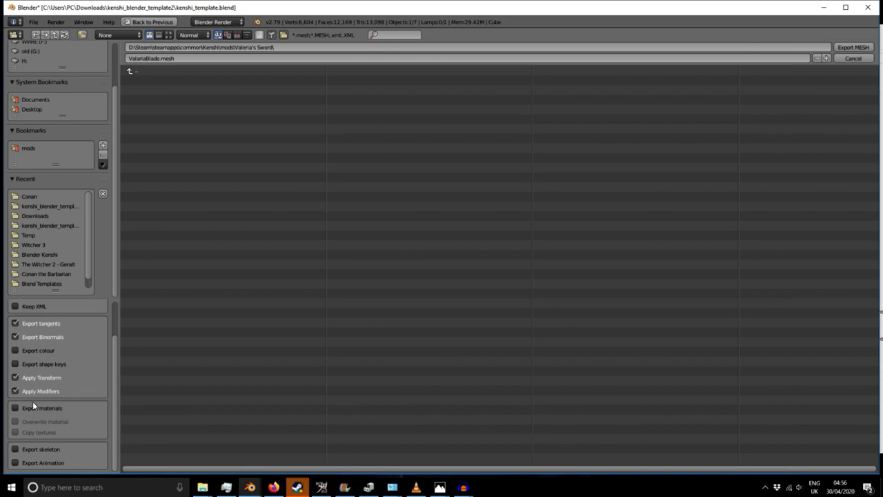
left_click(853, 47)
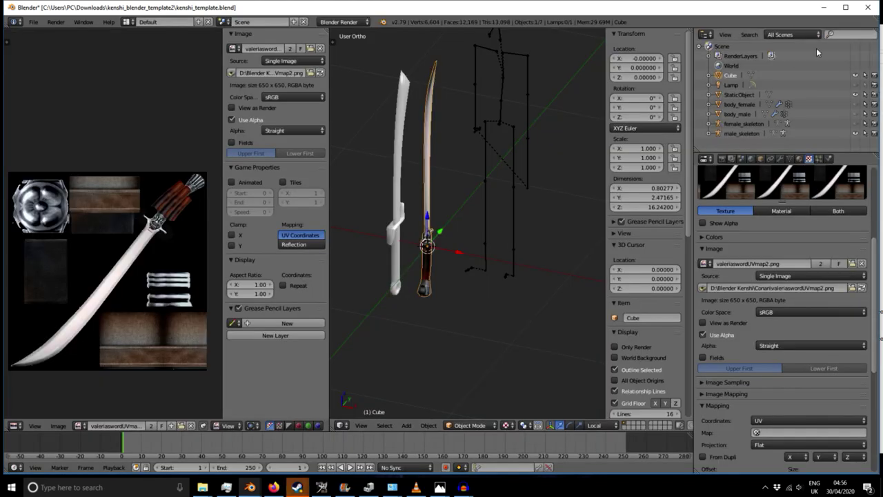
- Switch to the sword texture in GIMP and look over its layer options and image properties
left_click(824, 8)
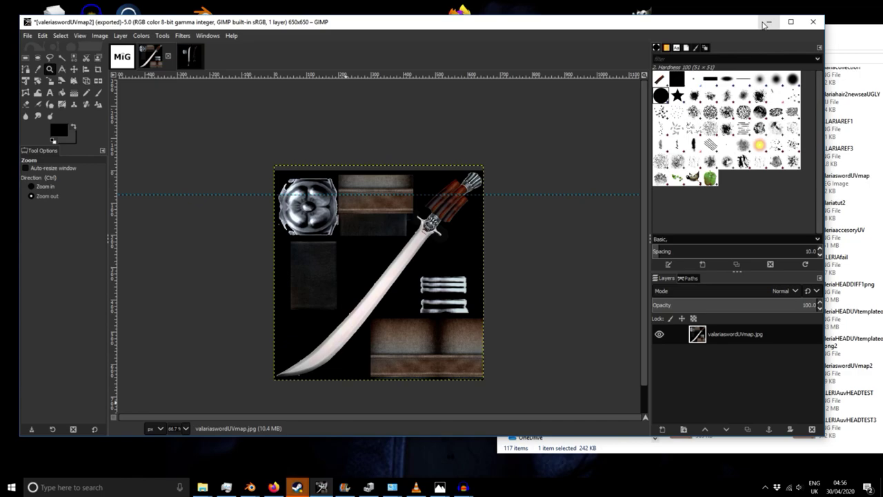
right_click(693, 335)
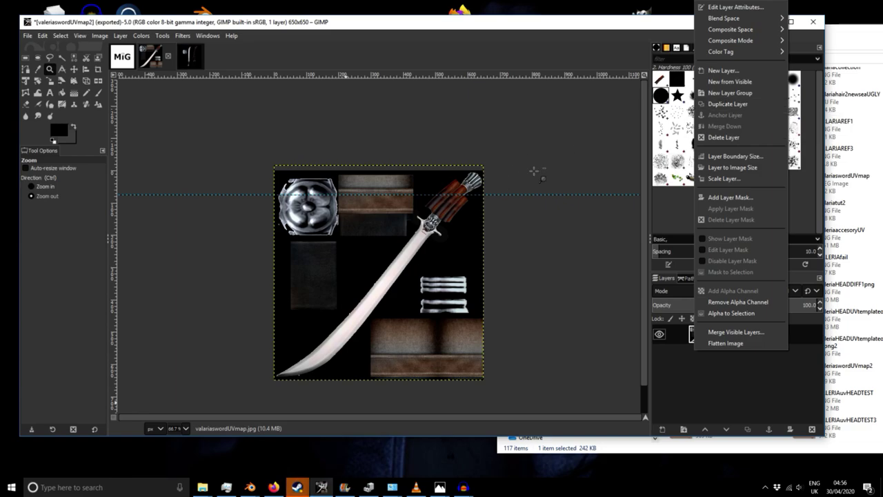
left_click(536, 172)
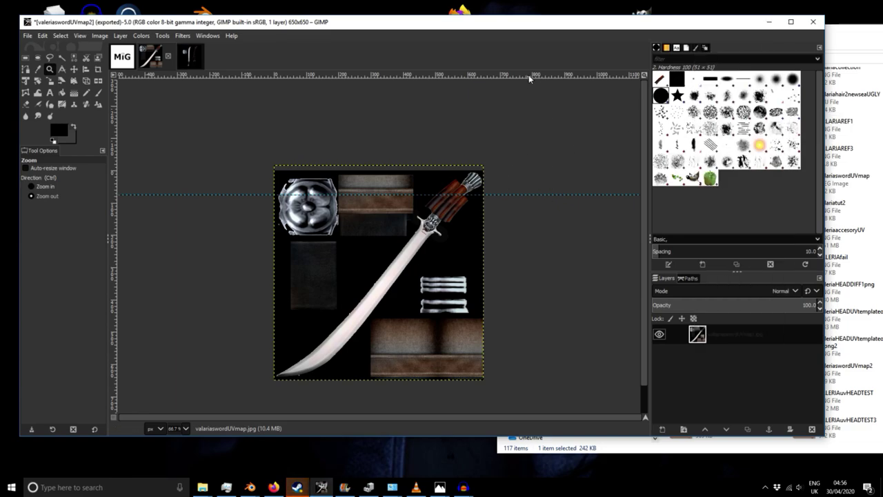
right_click(694, 337)
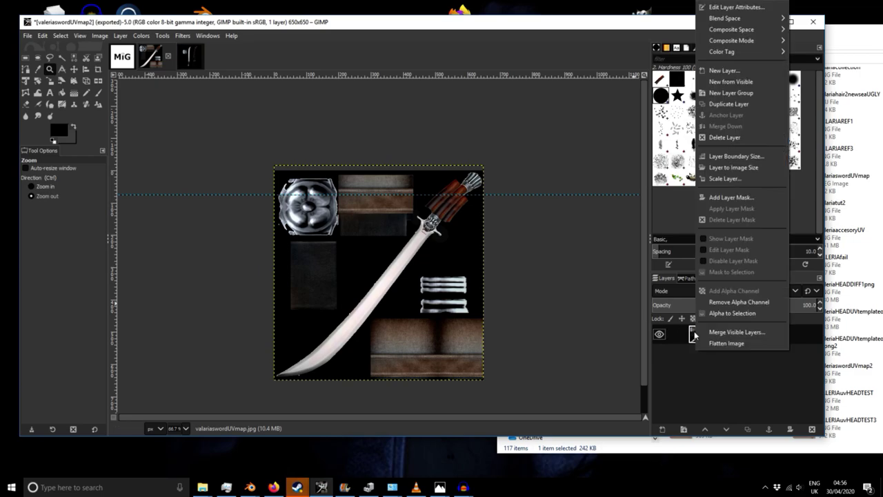
left_click(587, 224)
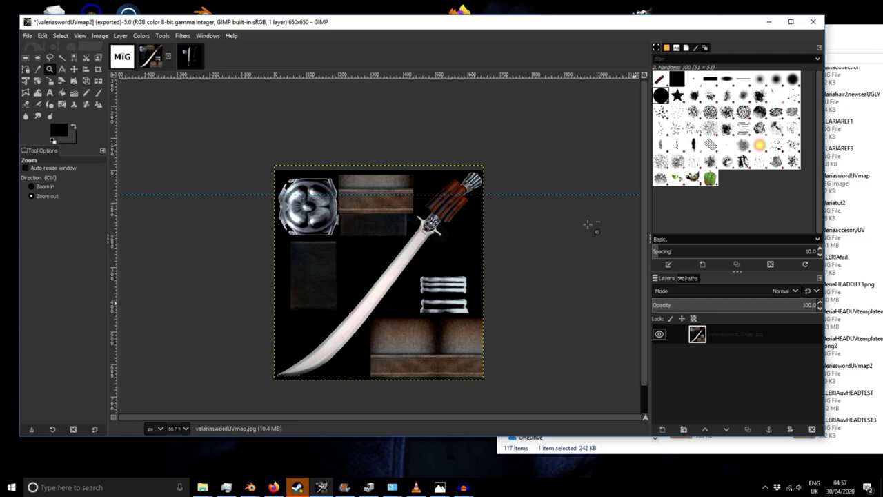
key("alt+space")
key("Escape")
key("alt+Return")
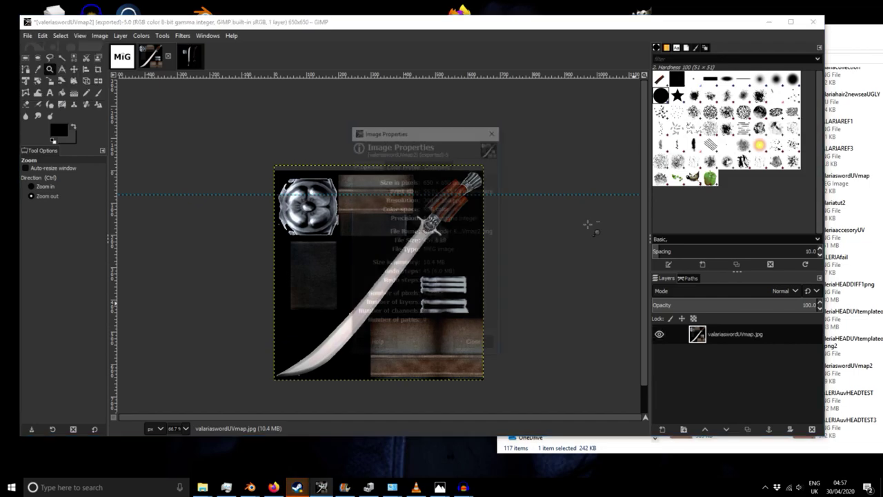
left_click(604, 232)
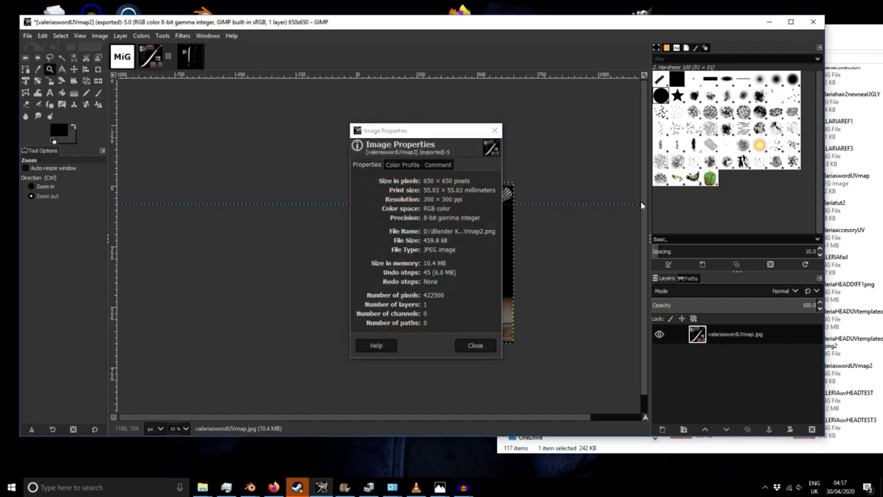
left_click(495, 131)
- Fit the sword texture layer to the image size and check the image properties
right_click(698, 336)
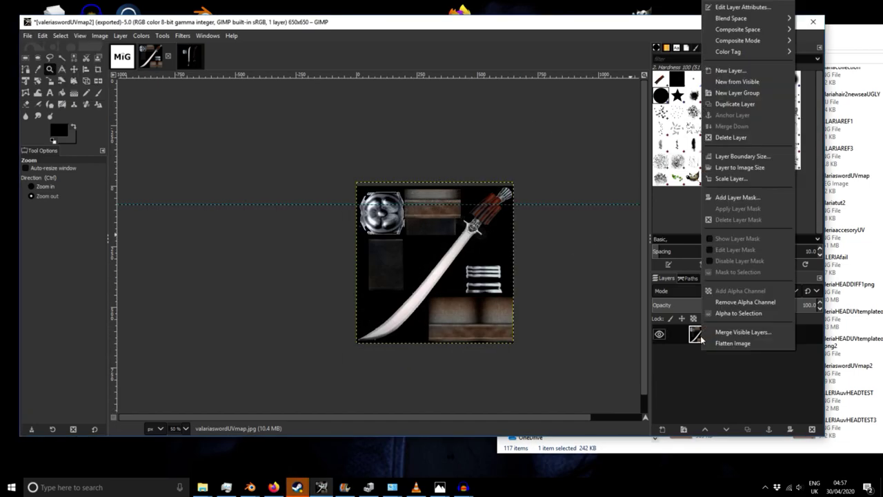
left_click(739, 168)
key("alt+Return")
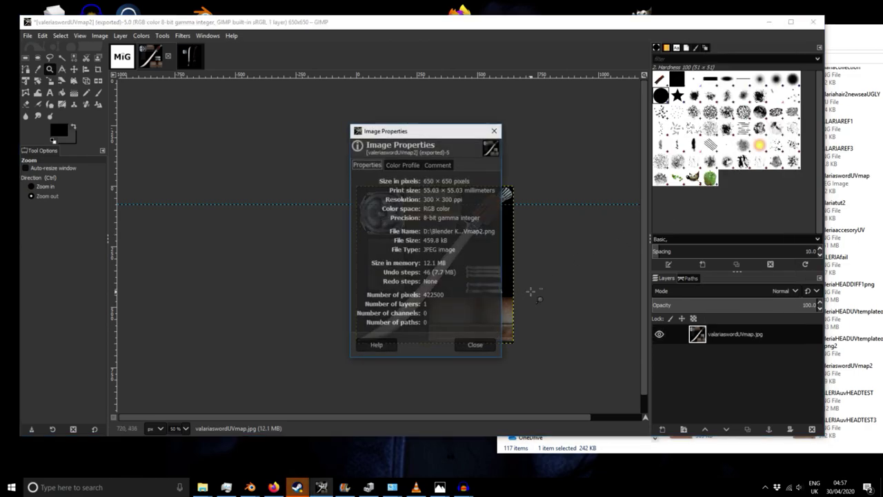
left_click(476, 345)
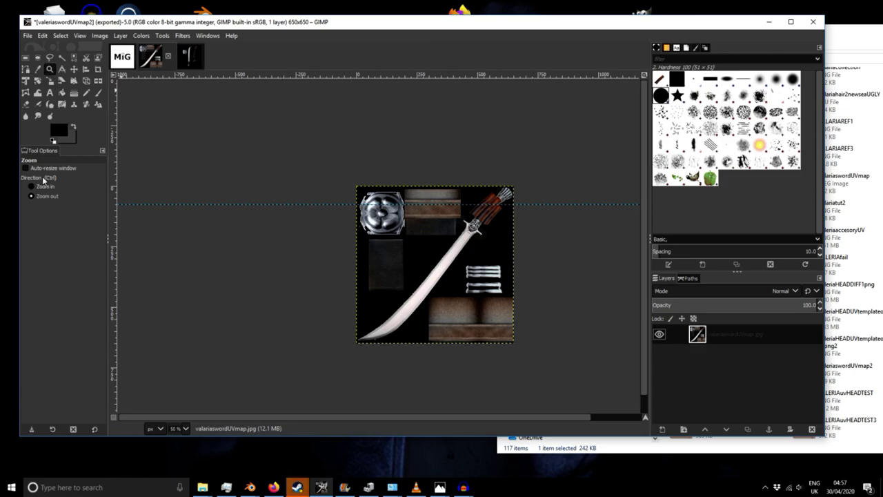
- Add a layer mask to the sword texture layer, initialized with Transfer layer's alpha channel
left_click(31, 187)
left_click(491, 247)
scroll(483, 250, "down", 2)
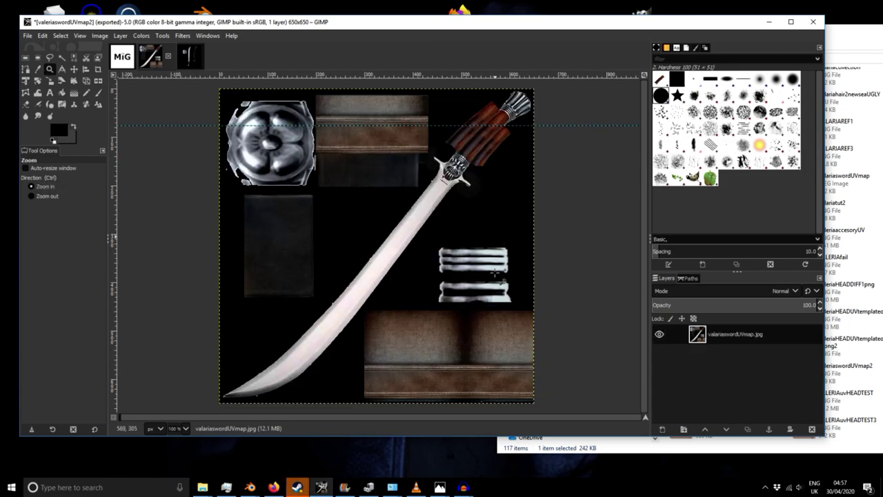
left_click(43, 196)
left_click(292, 203)
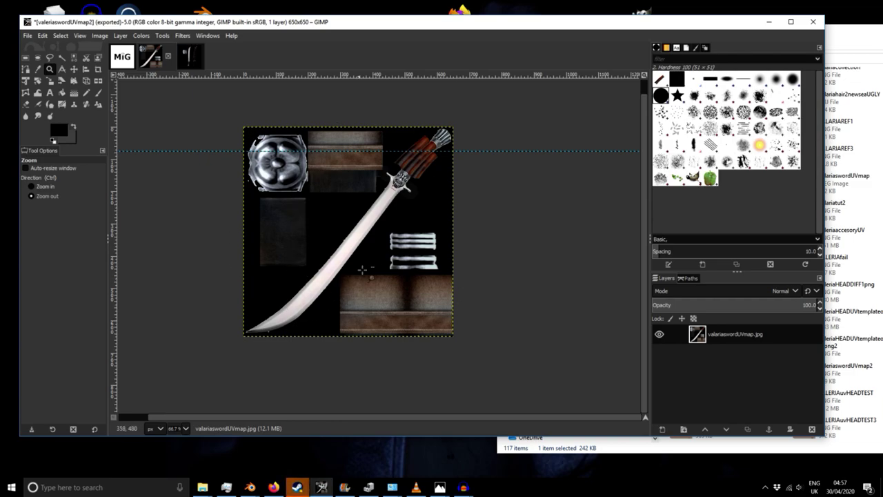
right_click(698, 335)
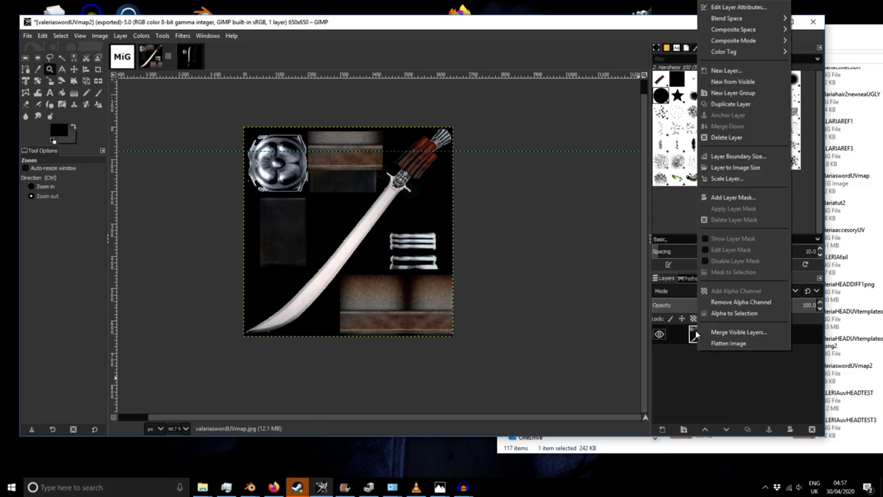
left_click(736, 197)
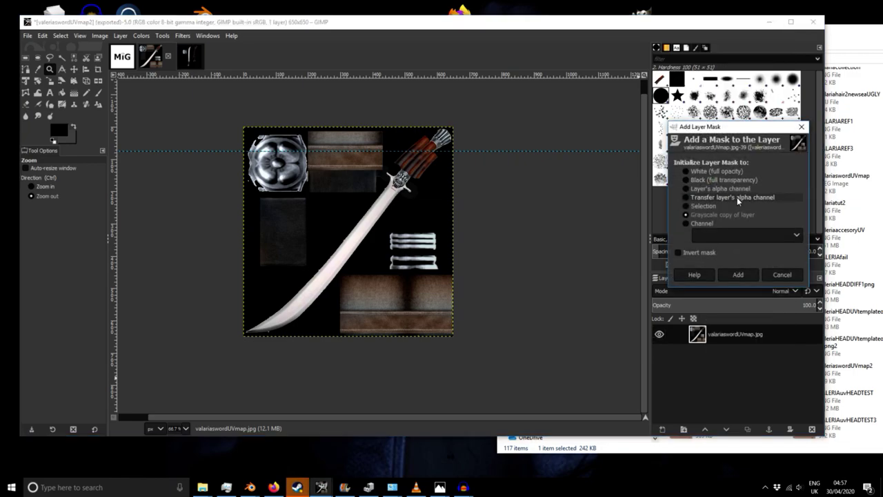
left_click(737, 198)
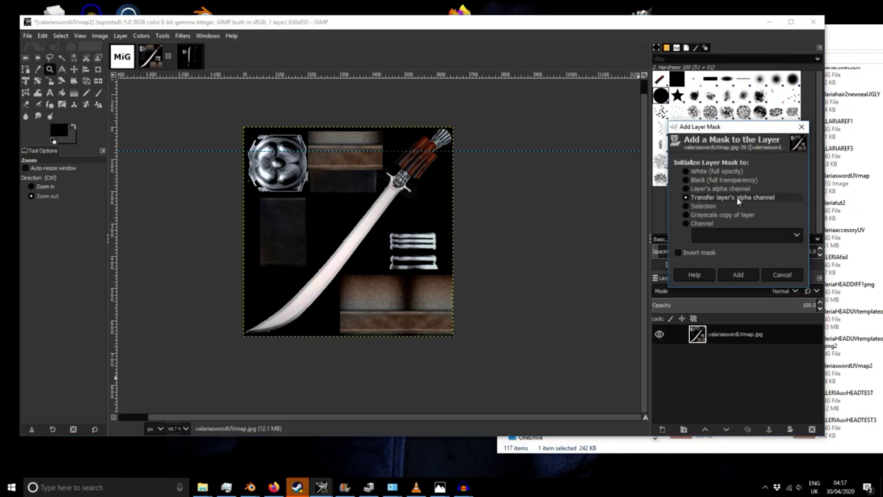
left_click(737, 274)
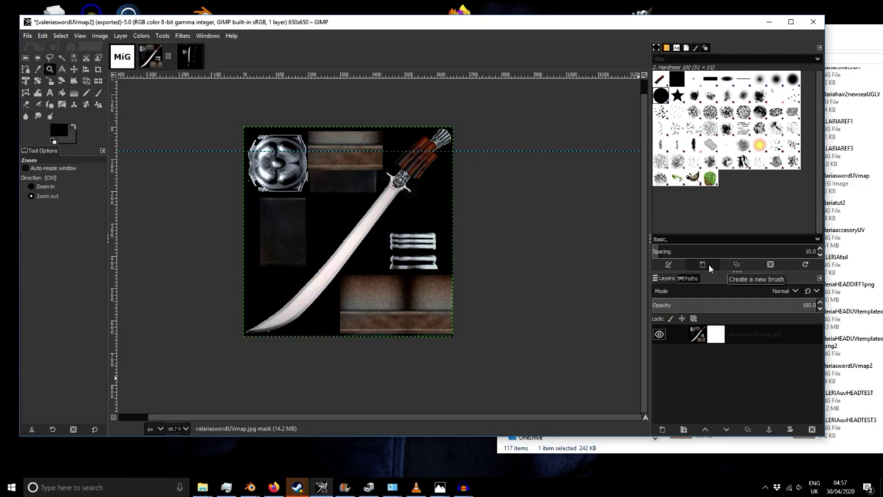
- Display the sword layer's mask on the canvas and disable the mask
right_click(721, 336)
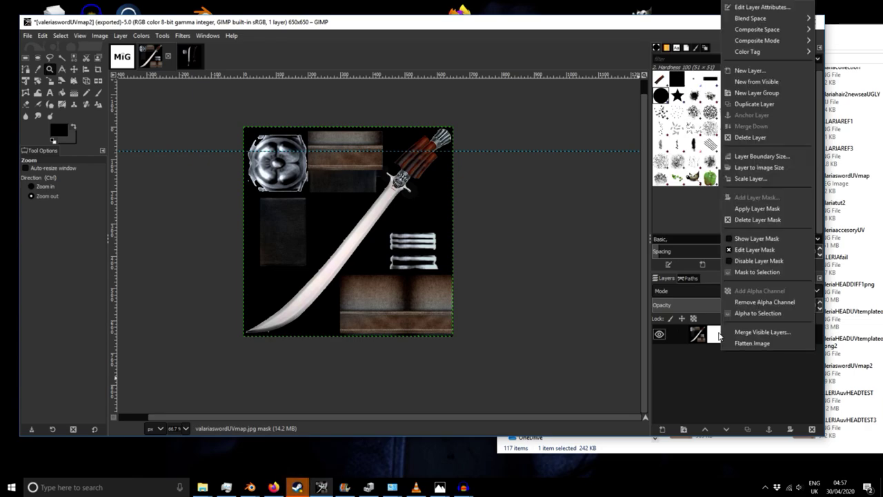
left_click(776, 239)
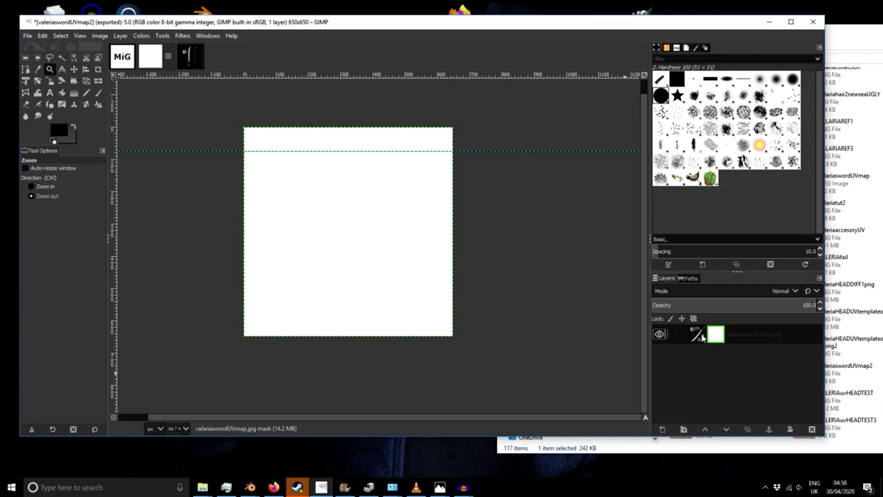
right_click(701, 337)
left_click(717, 400)
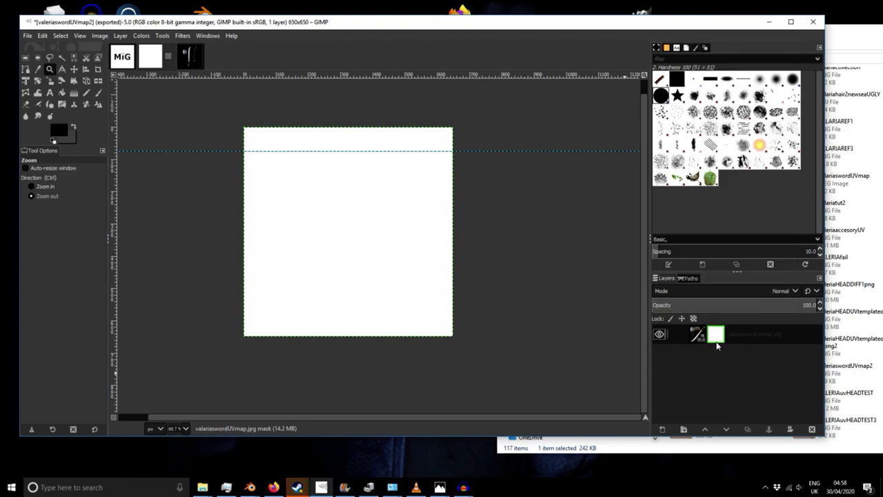
right_click(717, 345)
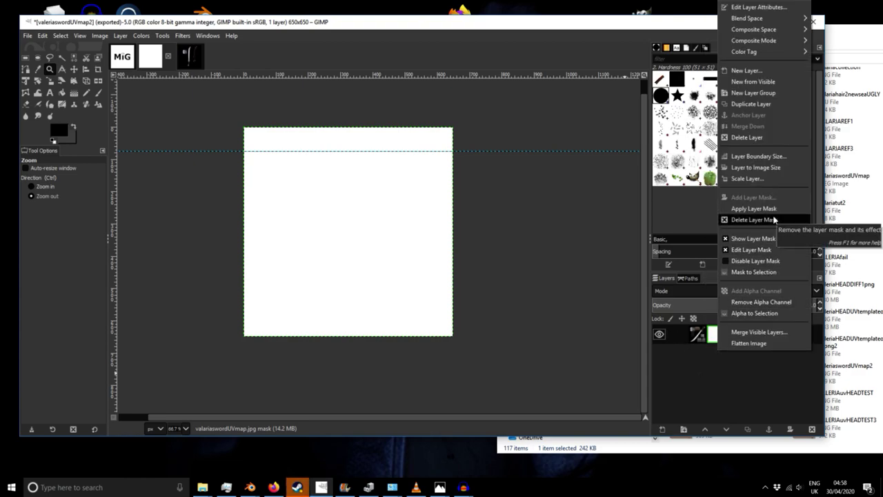
left_click(755, 261)
- Delete the sword layer's mask and add a new one initialized with Grayscale copy of layer
right_click(719, 336)
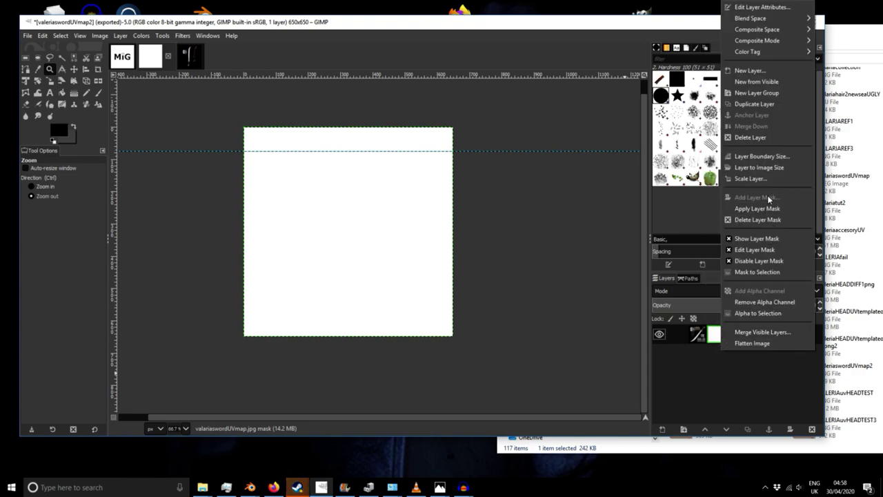
left_click(757, 220)
right_click(699, 333)
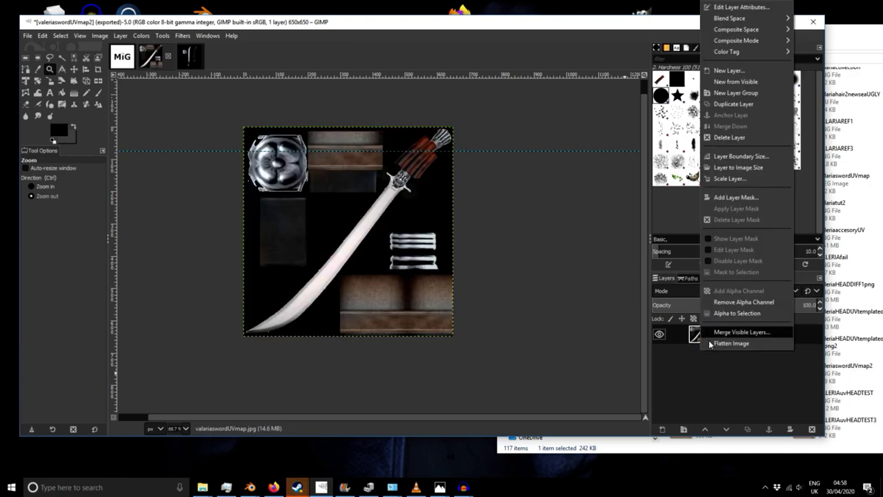
left_click(739, 197)
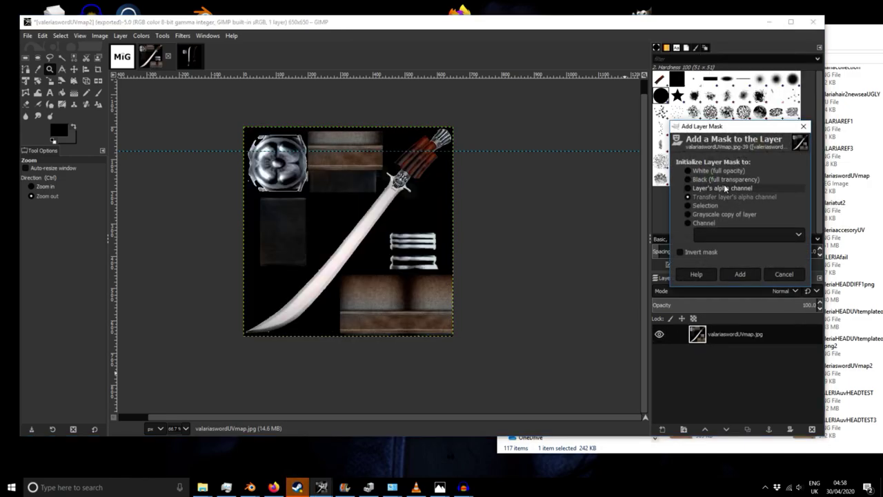
left_click(724, 213)
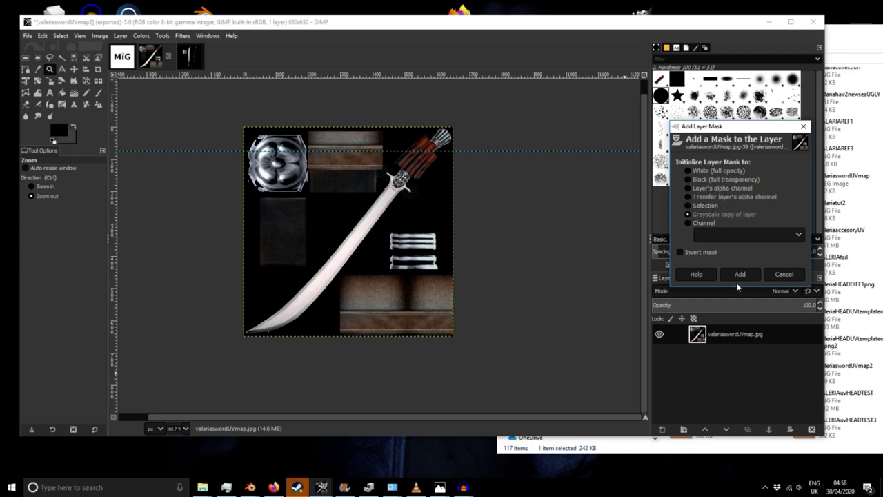
left_click(739, 274)
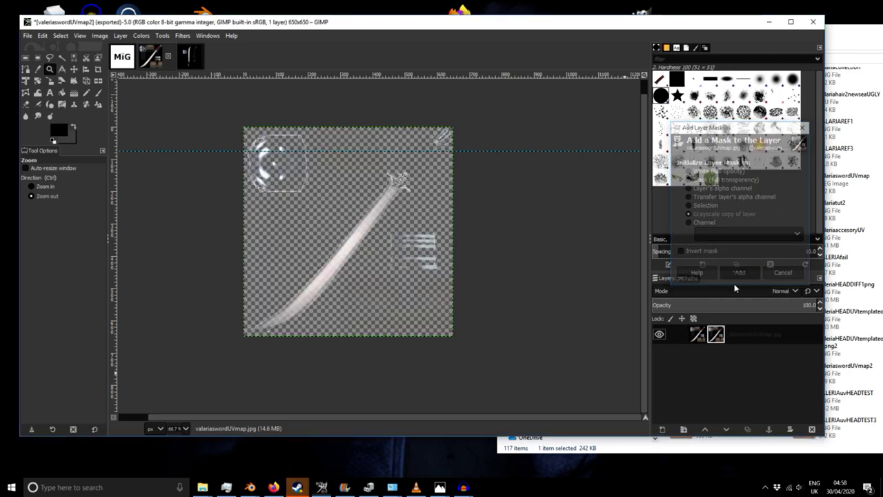
- Show the grayscale layer mask and paint over the bright metal bands beside the blade in near-black with the Pencil at size 51
right_click(724, 338)
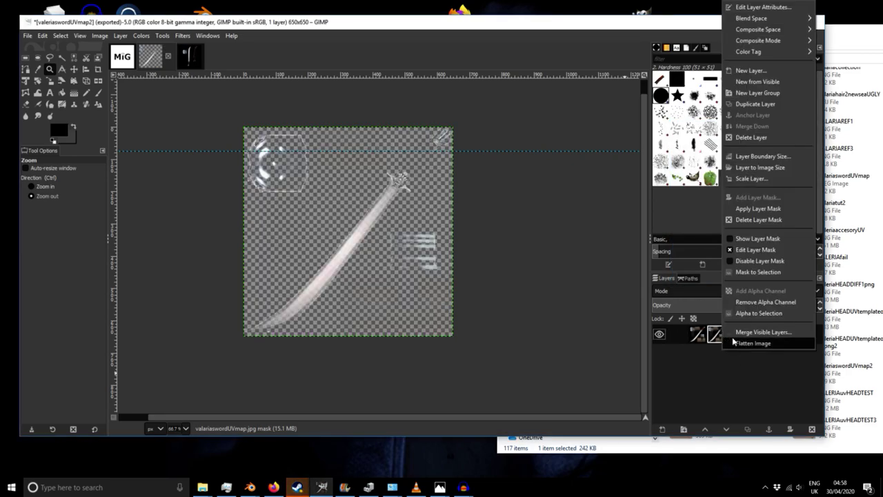
left_click(758, 238)
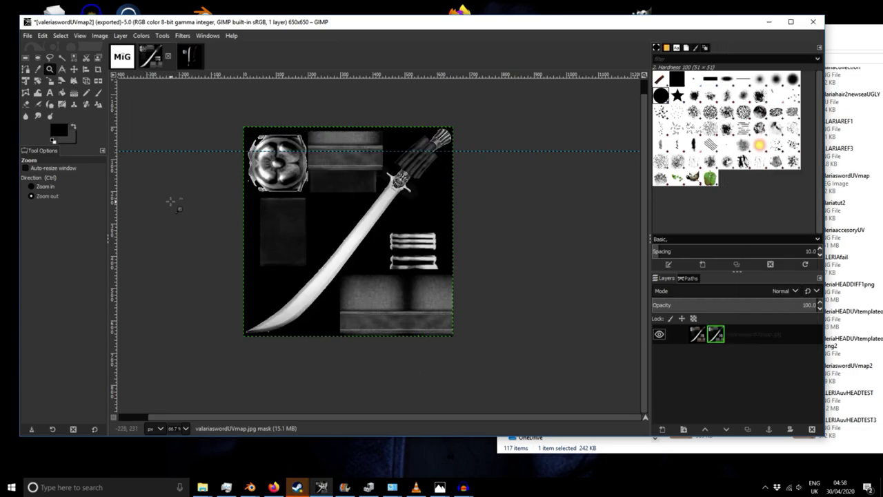
left_click(73, 127)
left_click(57, 133)
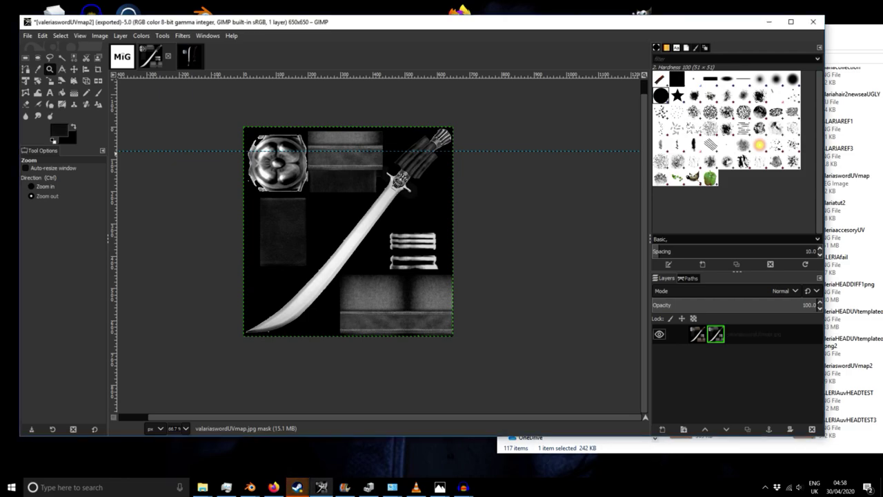
left_click(86, 96)
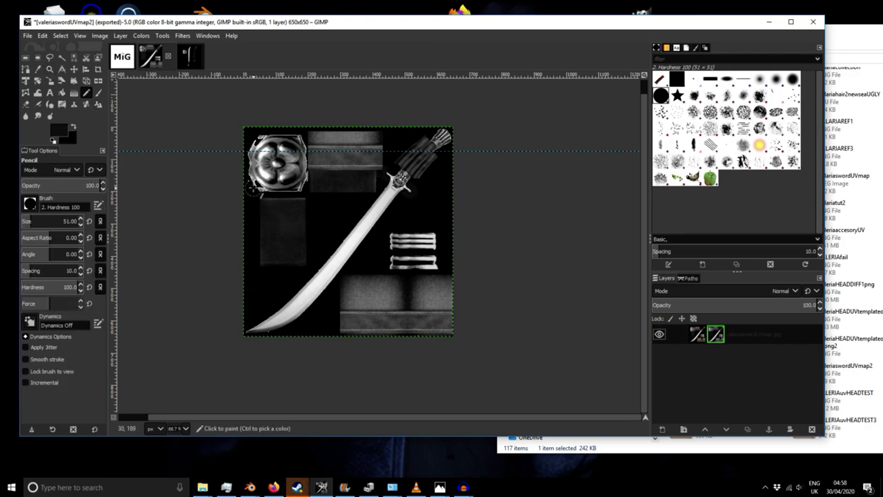
left_click_drag(389, 237, 445, 245)
left_click_drag(391, 259, 448, 260)
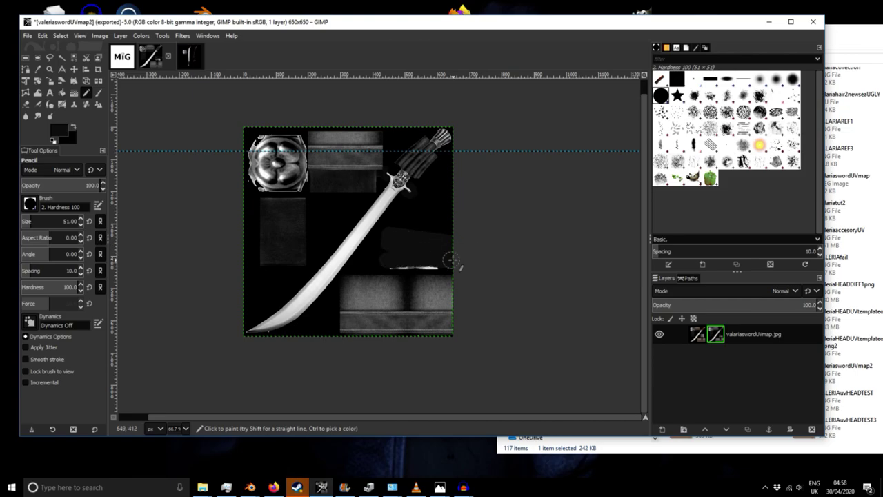
left_click_drag(390, 263, 445, 266)
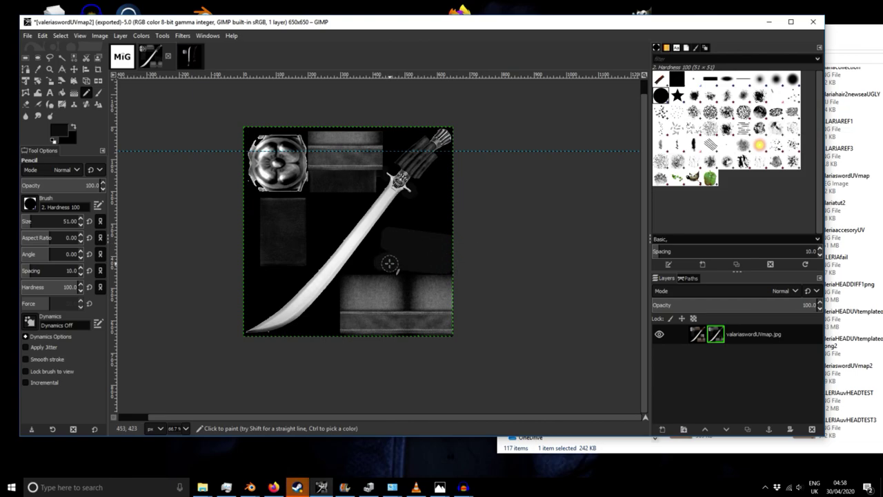
- Darken the layer mask by lowering its brightness with Brightness-Contrast
right_click(729, 336)
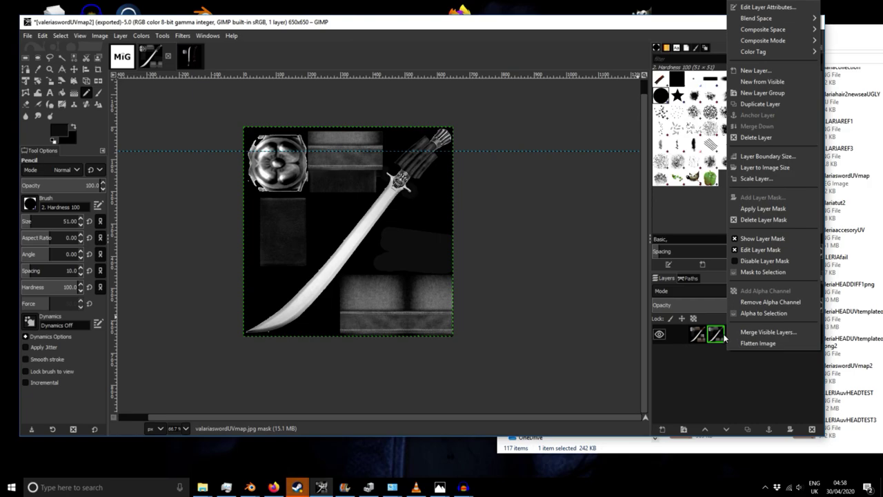
left_click(732, 381)
left_click(99, 36)
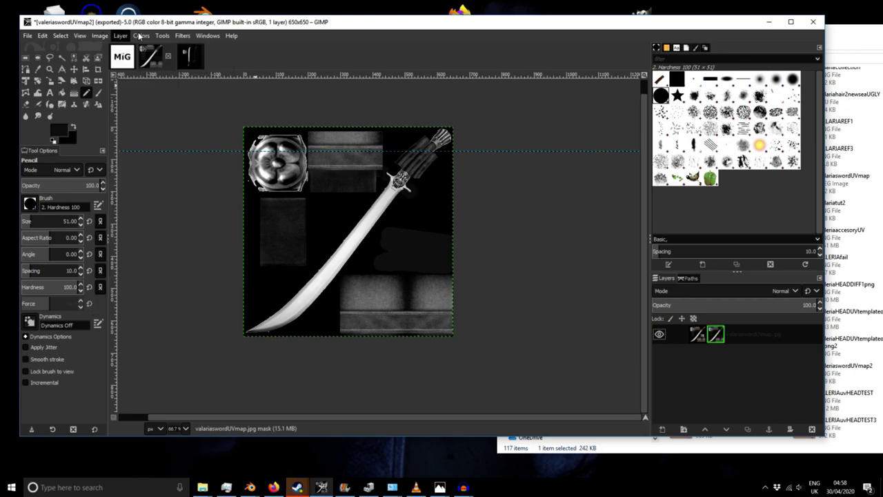
mouse_move(149, 36)
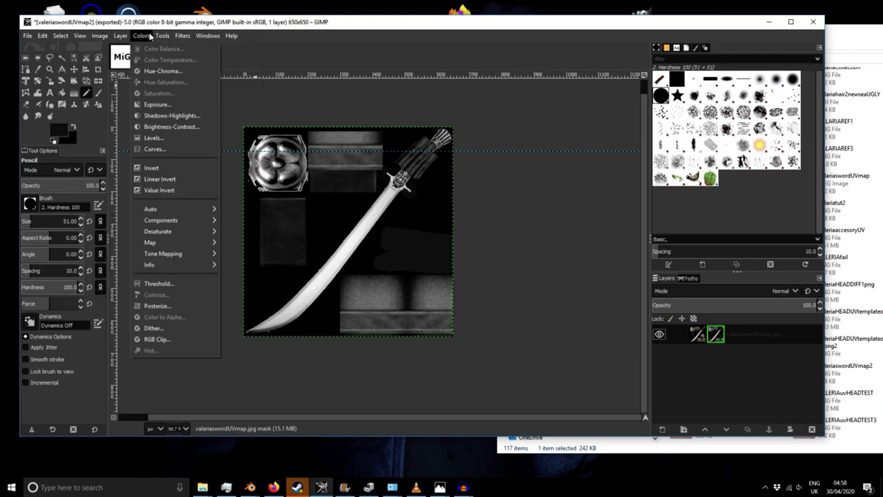
left_click(164, 127)
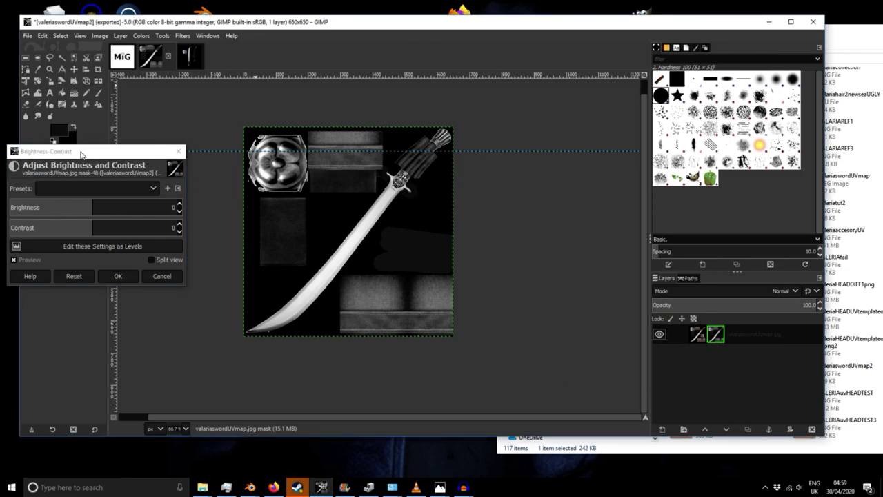
left_click_drag(77, 151, 139, 142)
left_click_drag(144, 200, 97, 196)
left_click(183, 268)
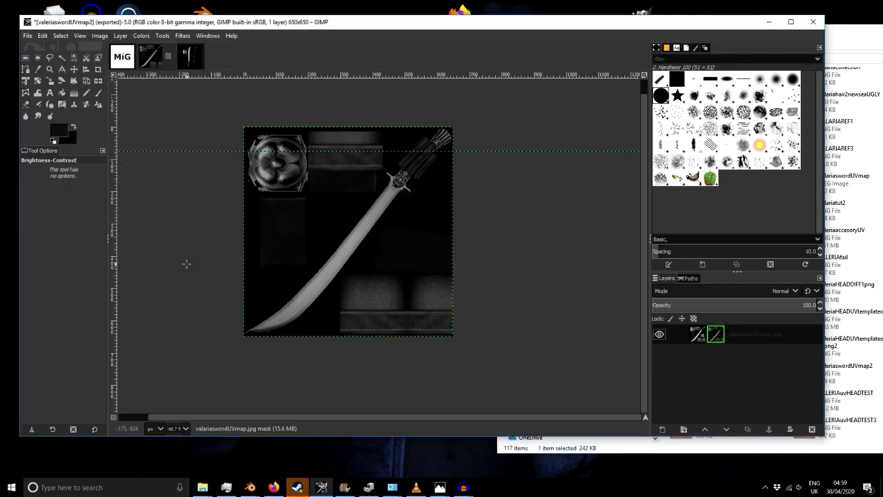
- Stop showing the layer mask and switch editing from the mask back to the sword layer
right_click(703, 335)
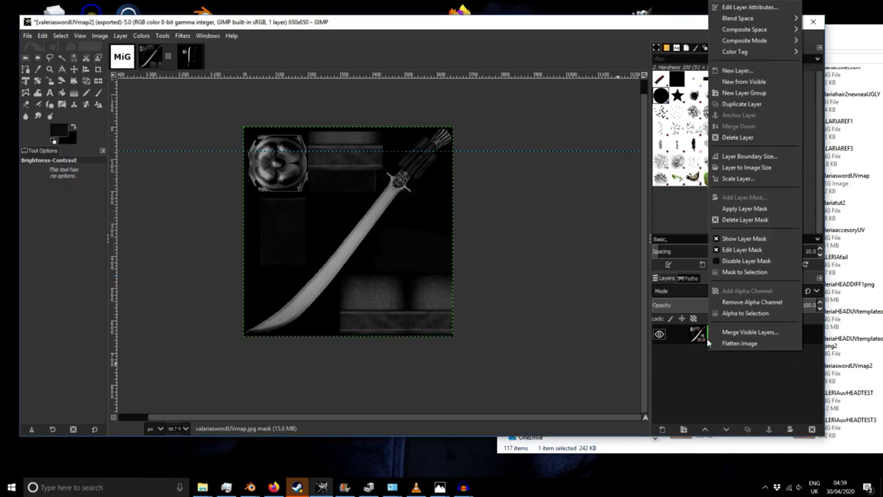
left_click(746, 238)
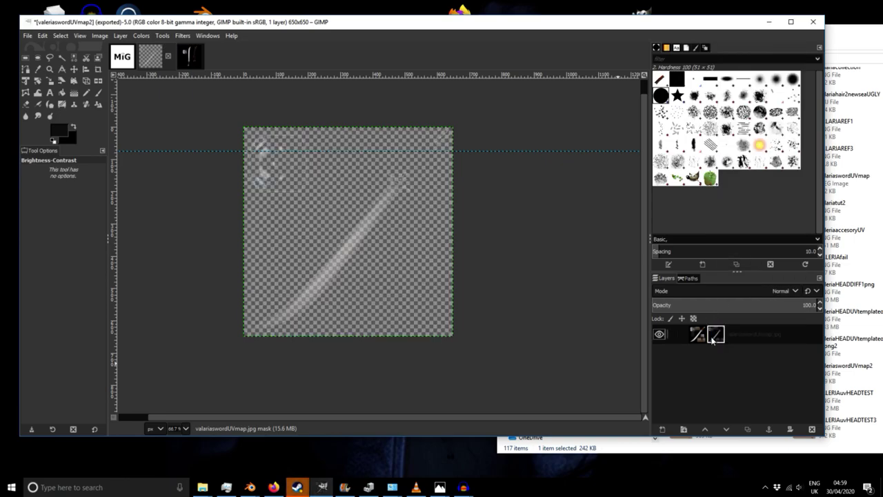
right_click(708, 380)
left_click(746, 254)
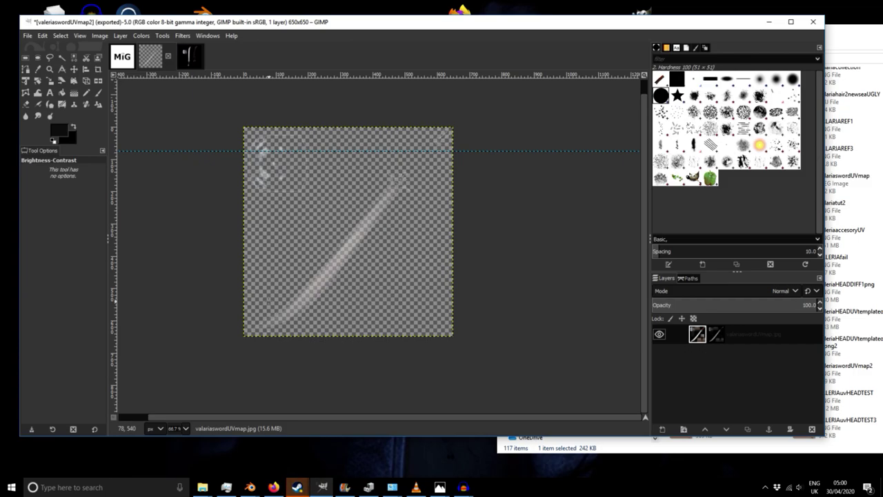
- Switch to Steam and browse from the THAT Blade! page through the author's Kenshi Workshop items to the last page
mouse_move(296, 487)
left_click(377, 442)
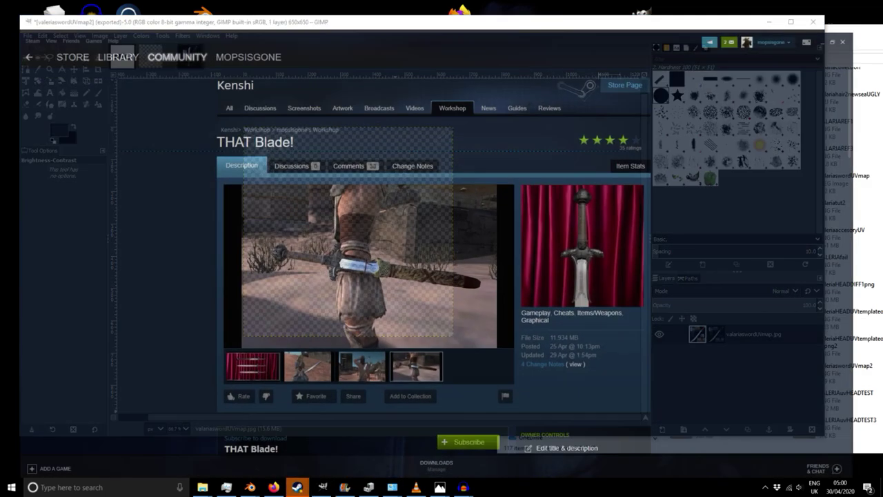
scroll(475, 191, "down", 2)
scroll(475, 190, "up", 3)
left_click(283, 103)
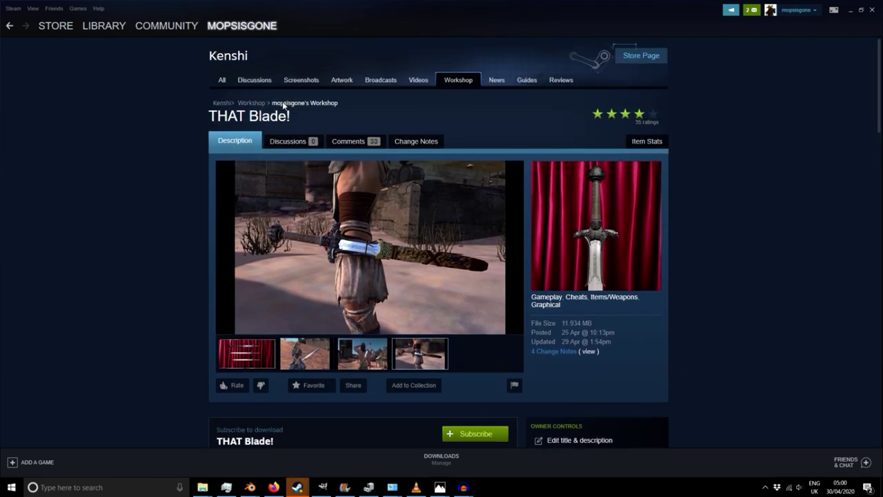
scroll(416, 194, "down", 4)
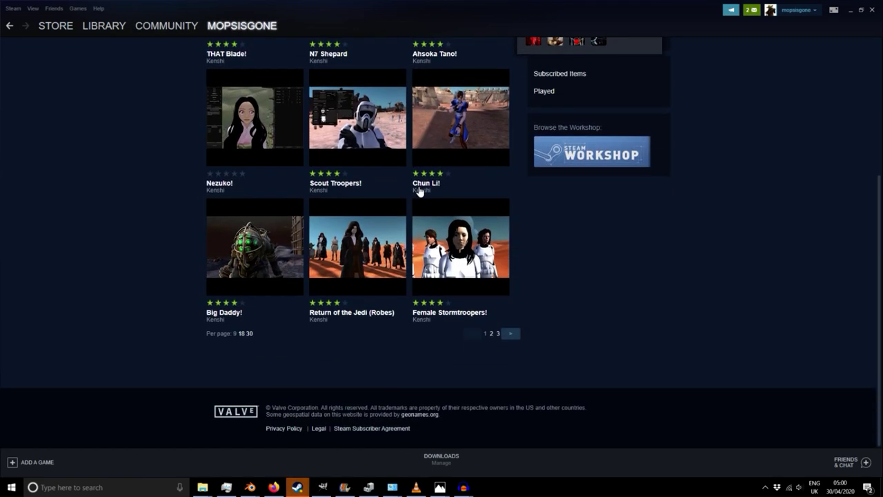
mouse_move(498, 274)
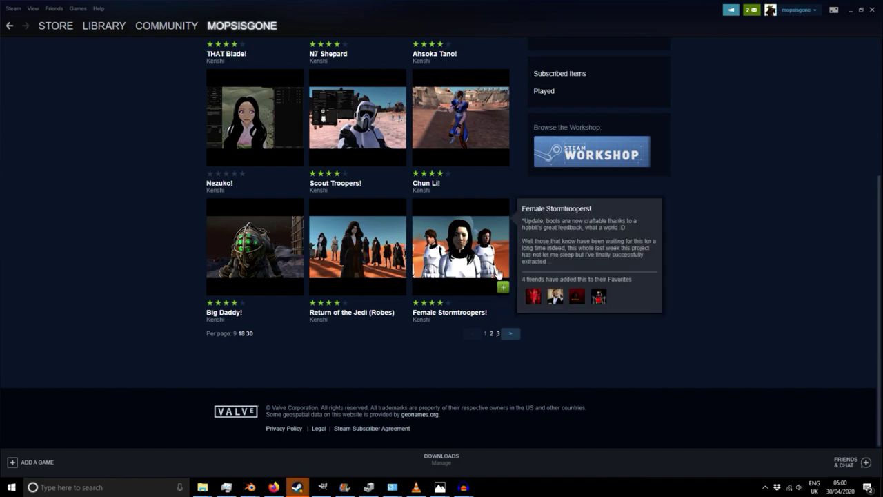
scroll(493, 276, "down", 3)
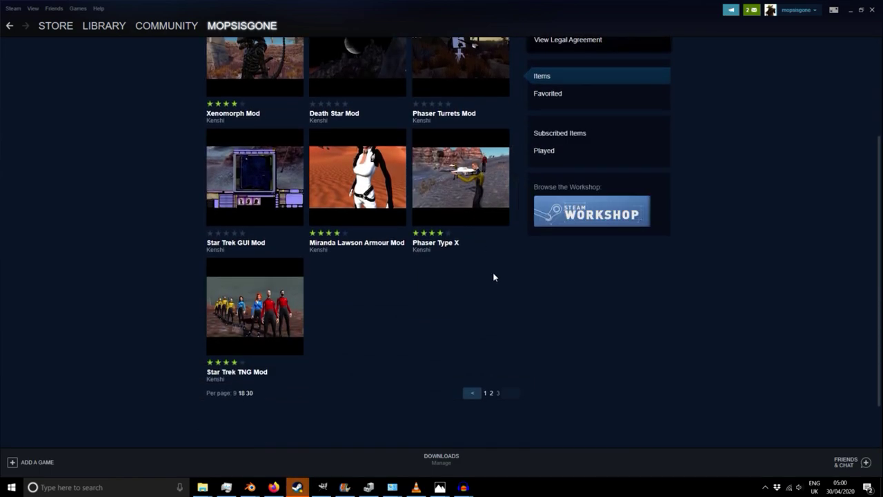
- Open the Star Trek TNG Mod page, examine its rifle screenshot at full size, and return to the Workshop items list
left_click(255, 321)
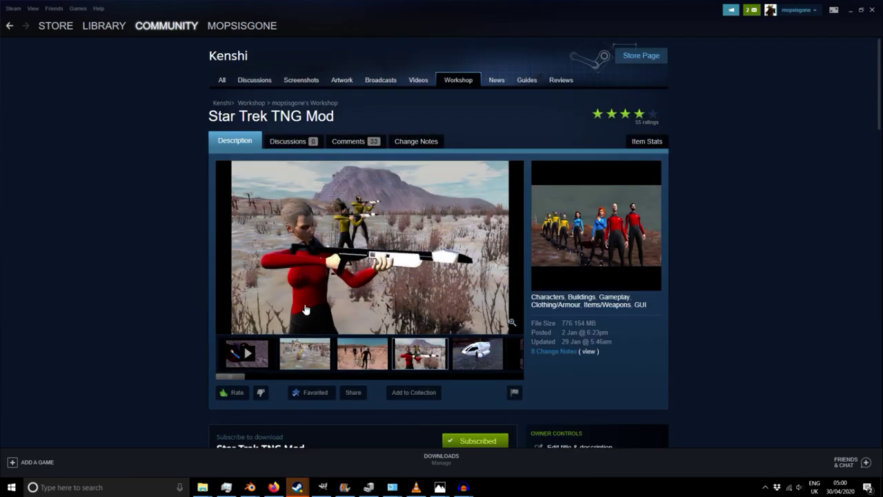
left_click(323, 291)
left_click(324, 293)
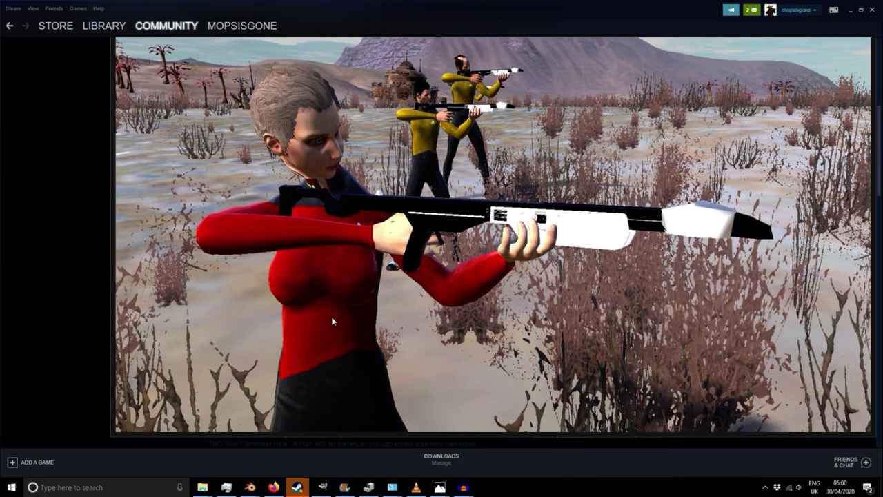
scroll(306, 379, "down", 2)
scroll(293, 392, "up", 3)
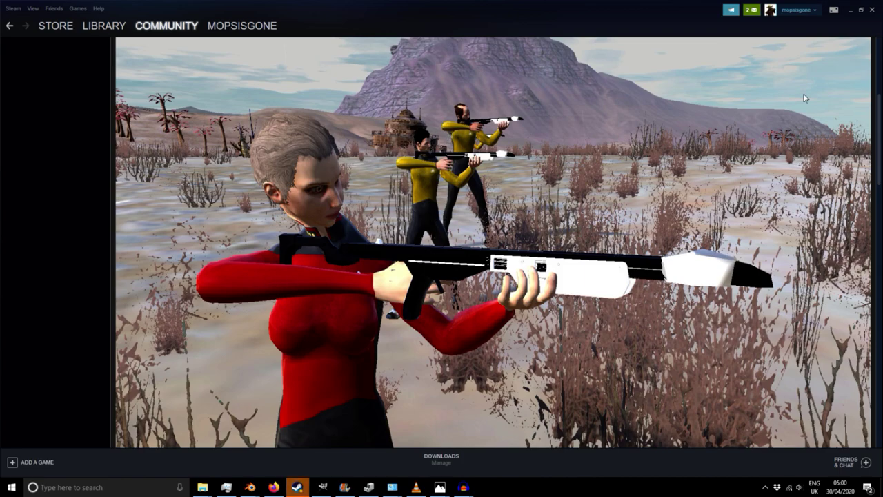
scroll(728, 331, "down", 2)
scroll(636, 307, "up", 5)
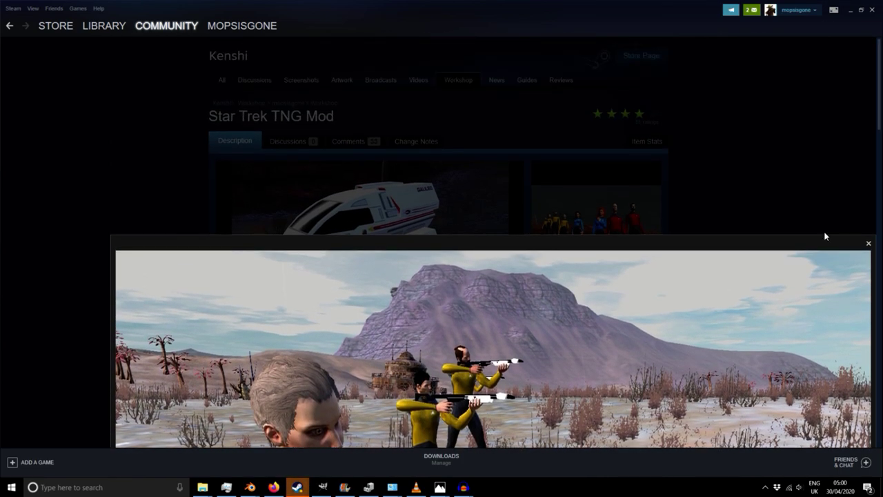
left_click(868, 243)
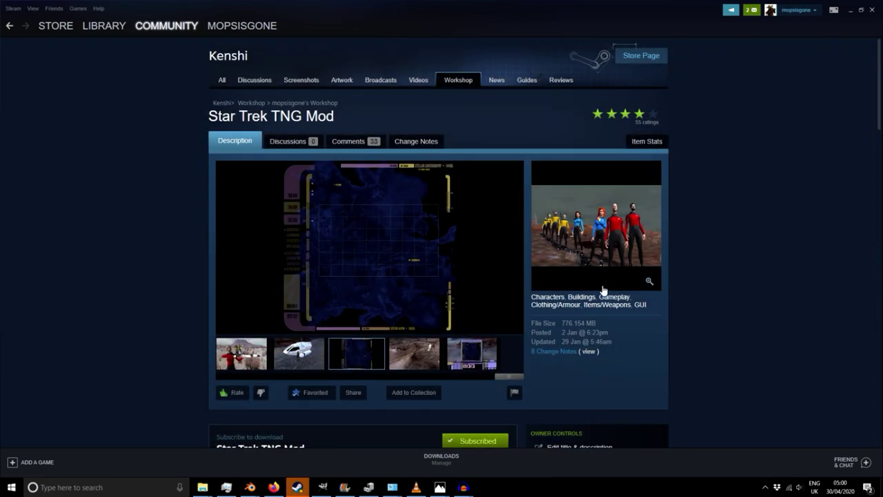
scroll(585, 314, "down", 3)
left_click(9, 25)
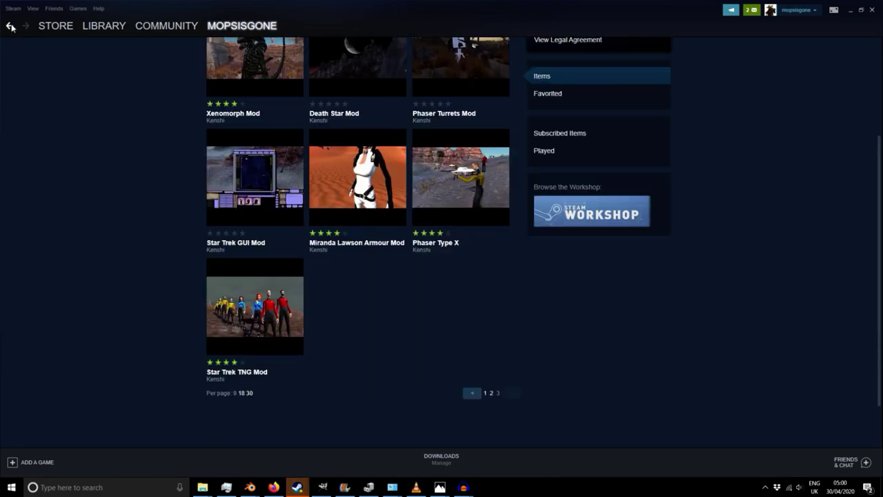
scroll(197, 104, "up", 3)
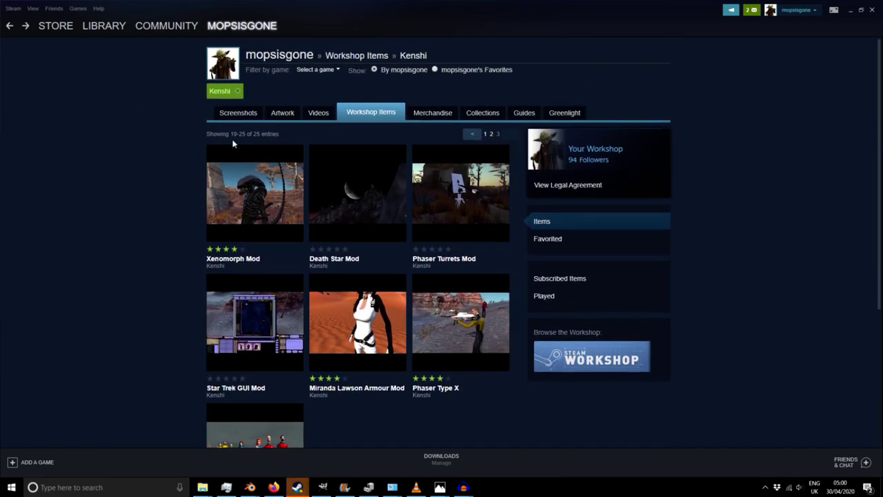
- Open the Xenomorph Mod page and look through the last screenshots in its gallery
left_click(257, 203)
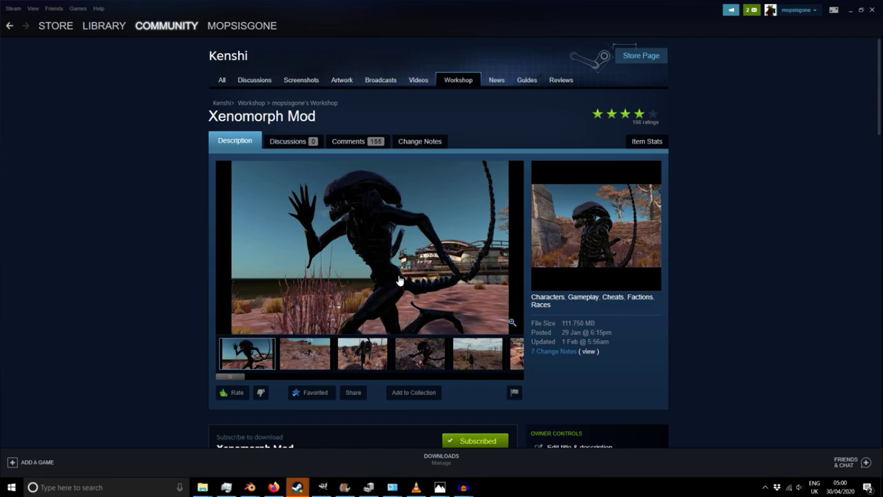
left_click_drag(230, 377, 502, 385)
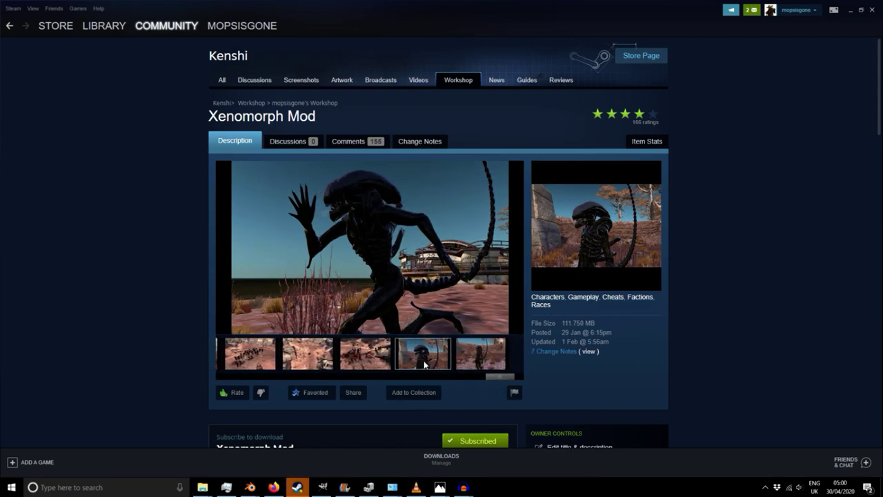
left_click(423, 359)
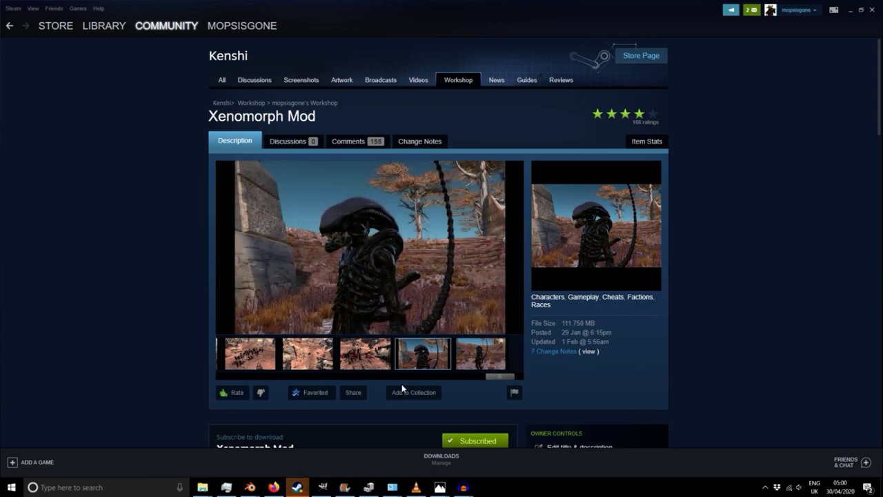
left_click_drag(507, 378, 540, 370)
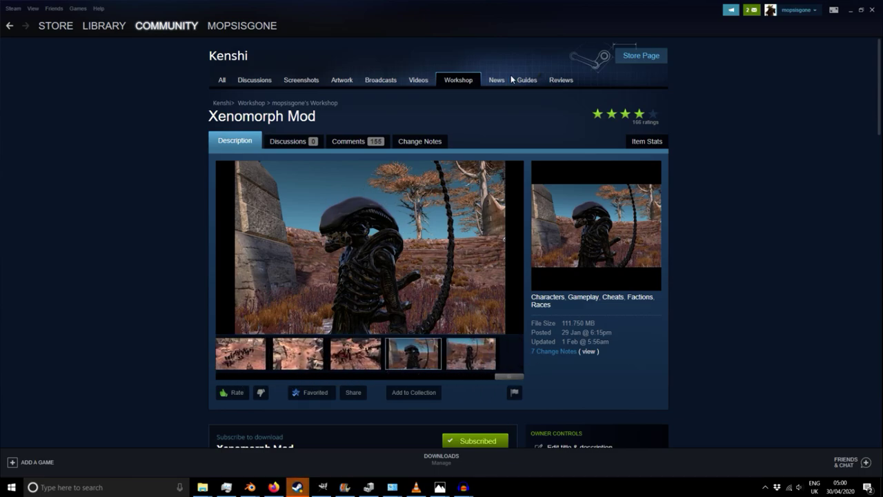
- Switch to GIMP, turn off layer mask editing and make the sword layer itself active
left_click(318, 487)
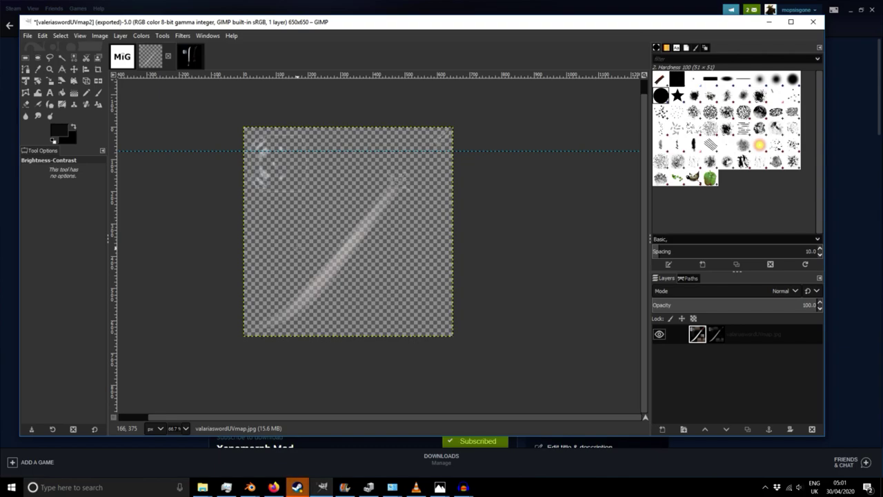
right_click(715, 335)
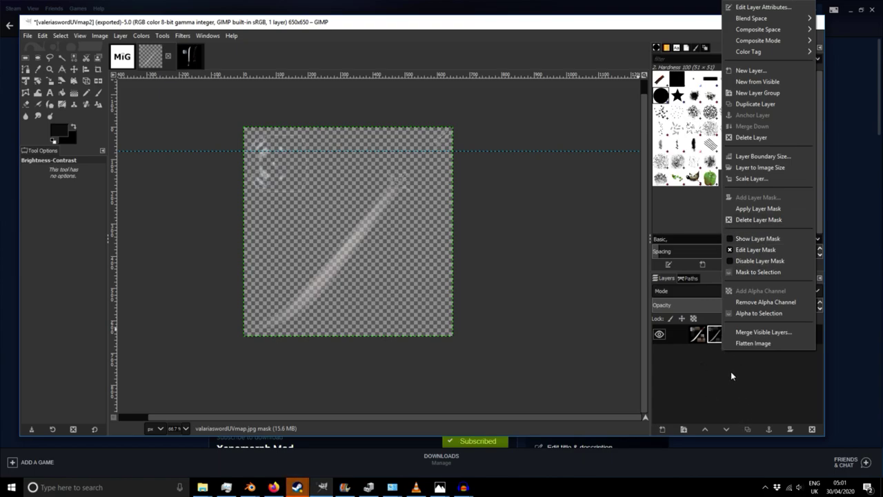
left_click(735, 250)
left_click(697, 335)
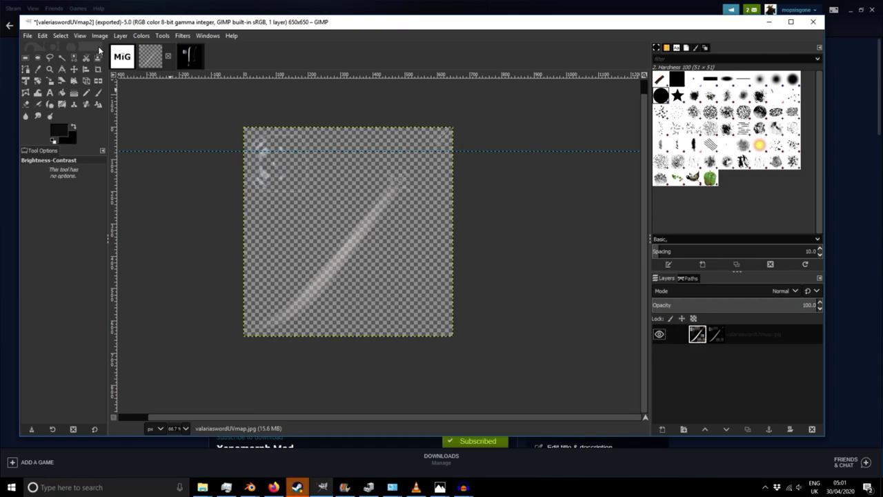
- Start exporting the image and choose the Valeria's Sword folder inside Kenshi's mods folder as the destination
left_click(29, 36)
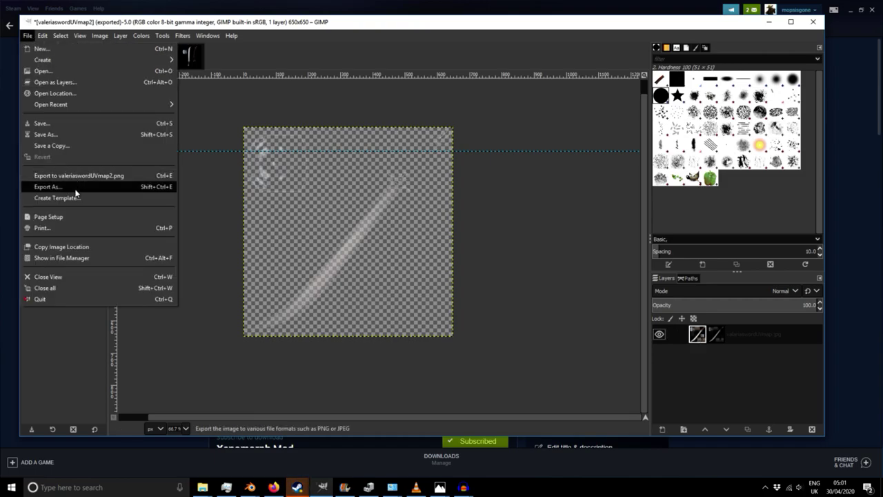
left_click(48, 187)
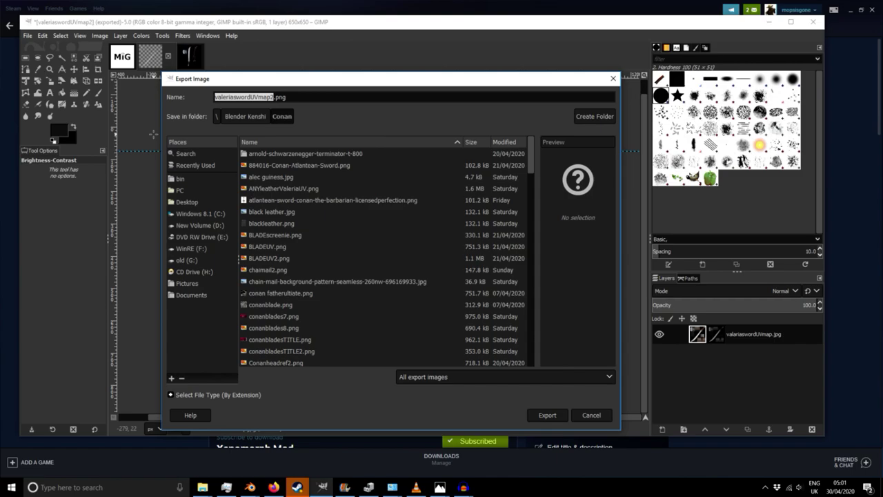
left_click(197, 164)
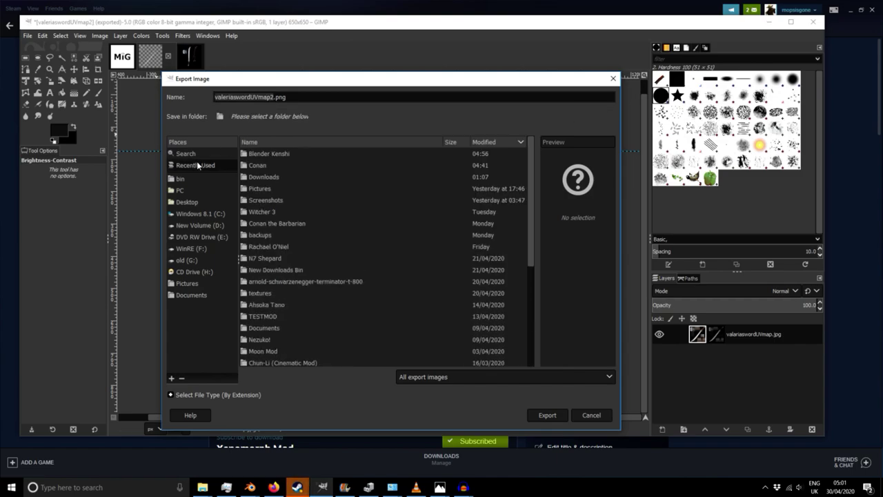
left_click(269, 224)
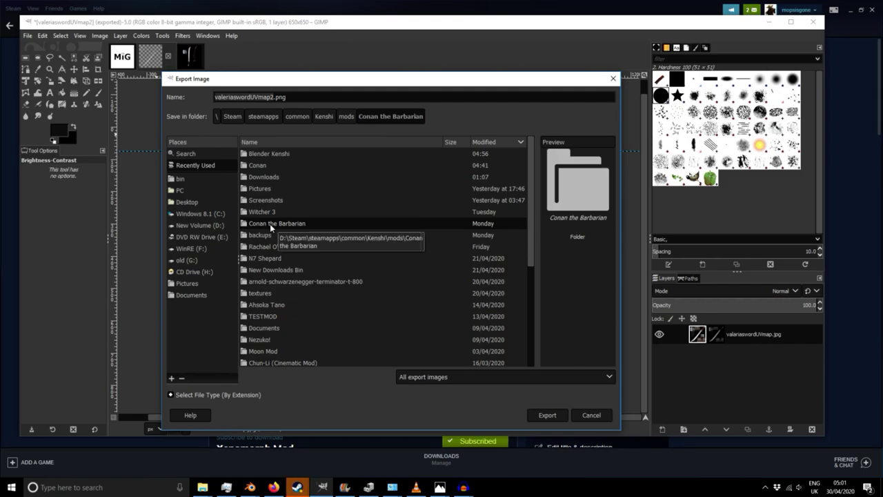
double_click(269, 223)
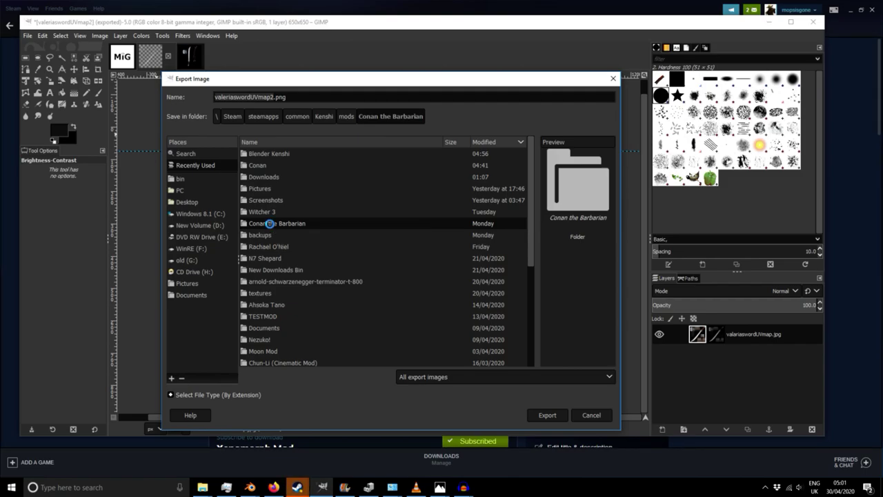
left_click(349, 117)
scroll(309, 228, "down", 7)
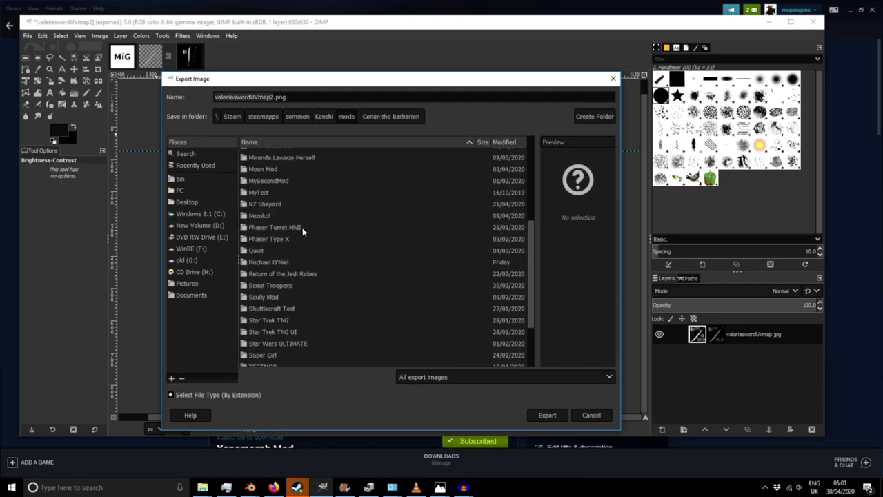
double_click(288, 338)
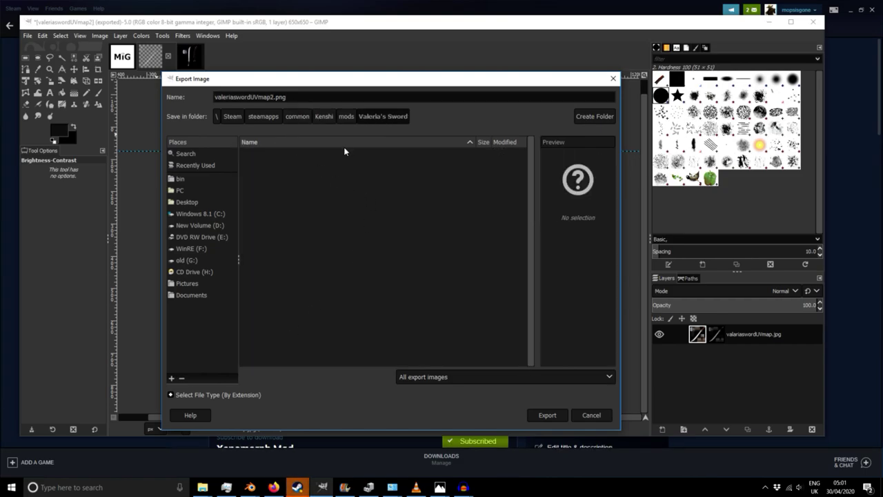
- Name the export valeriaswordDIFF.dds and proceed to its DDS save options
key("BackSpace")
key("BackSpace")
key("BackSpace")
key("BackSpace")
key("BackSpace")
key("BackSpace")
key("BackSpace")
key("BackSpace")
key("BackSpace")
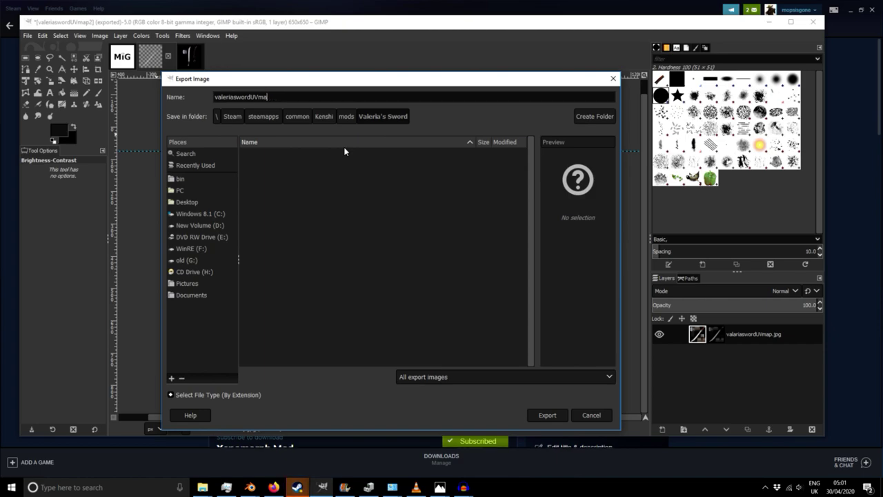
key("BackSpace")
type("DIFF.dds")
key("Return")
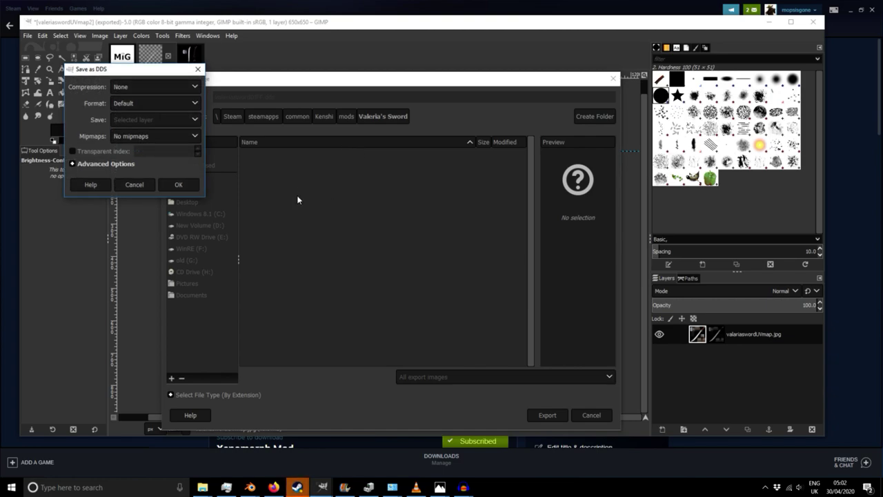
- Set the DDS export to generate mipmaps and view the available compression types
left_click(162, 136)
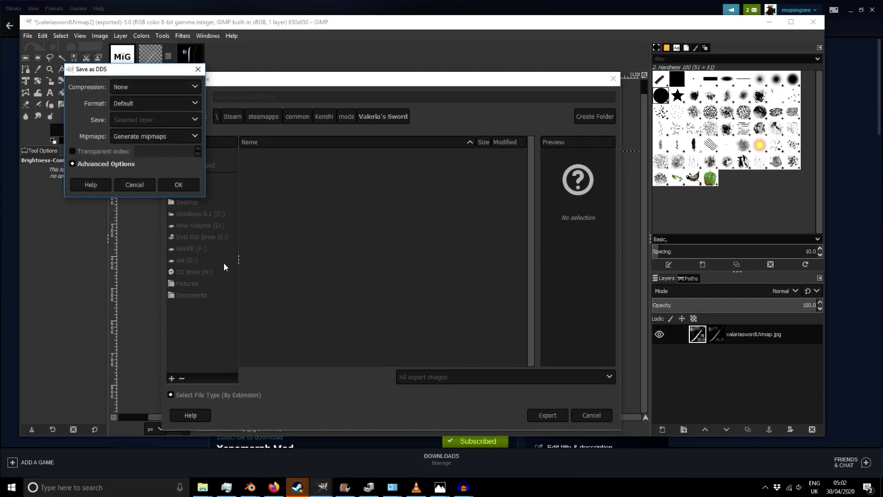
left_click(143, 87)
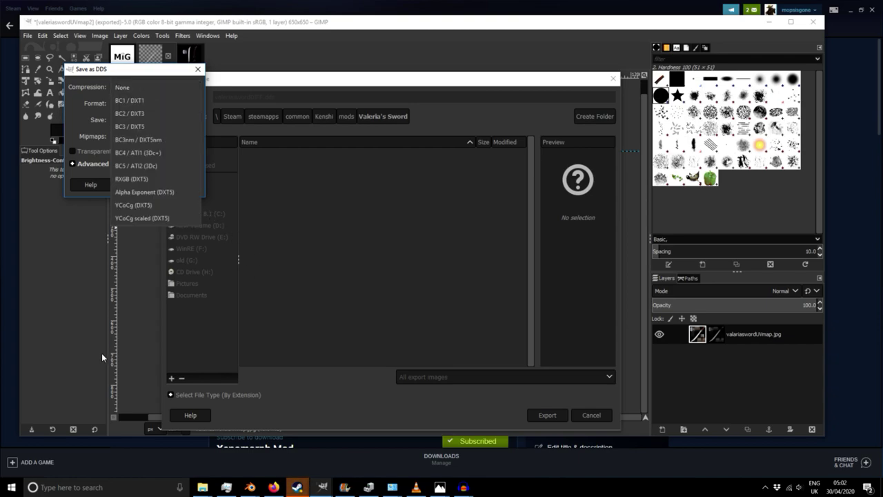
left_click(364, 252)
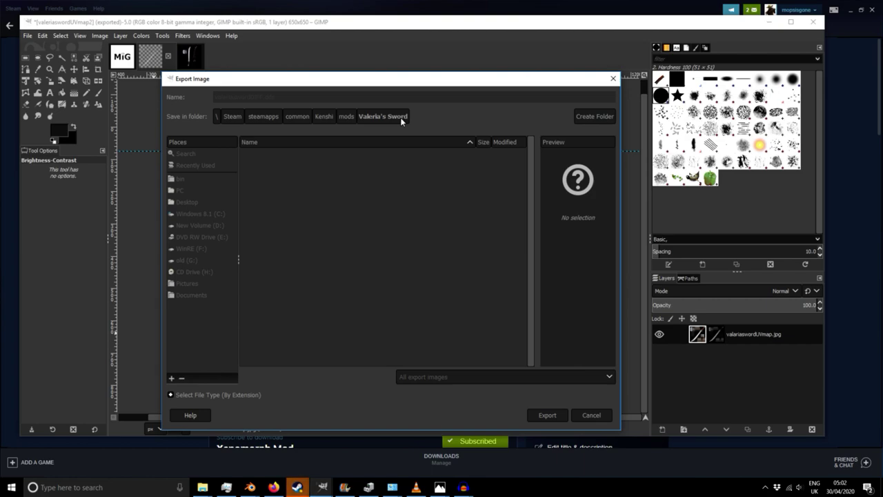
- Bring the hidden DDS save options back to the front and review the compression and format choices
left_click_drag(330, 83, 301, 106)
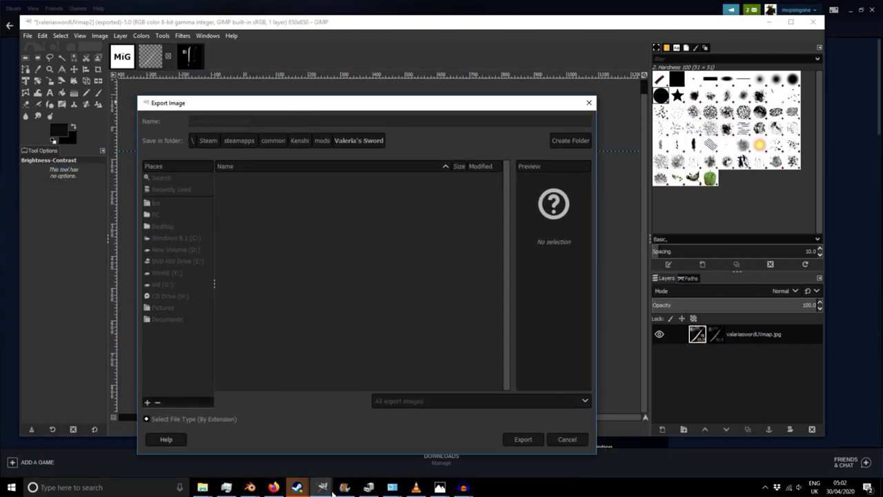
left_click(441, 487)
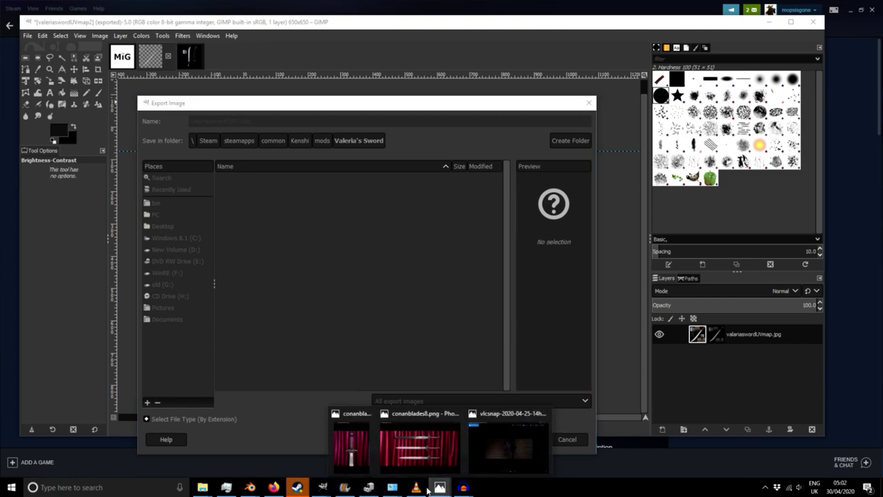
mouse_move(324, 487)
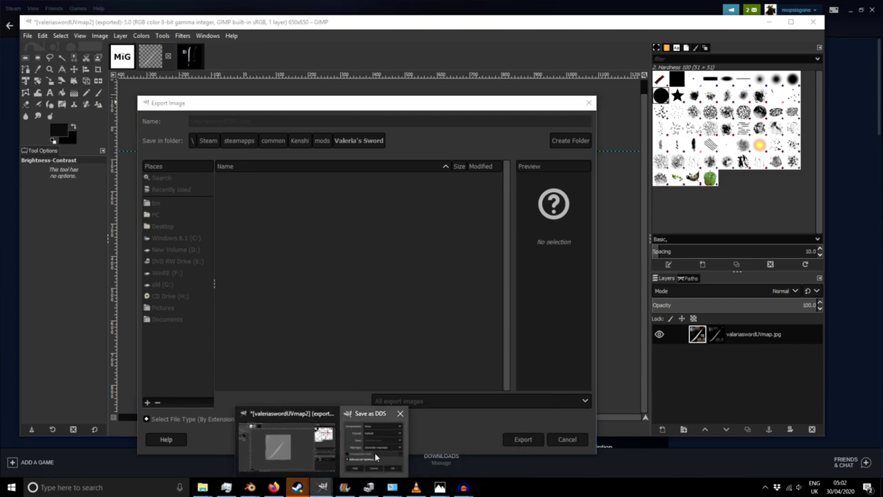
left_click(374, 452)
left_click(149, 86)
left_click(149, 86)
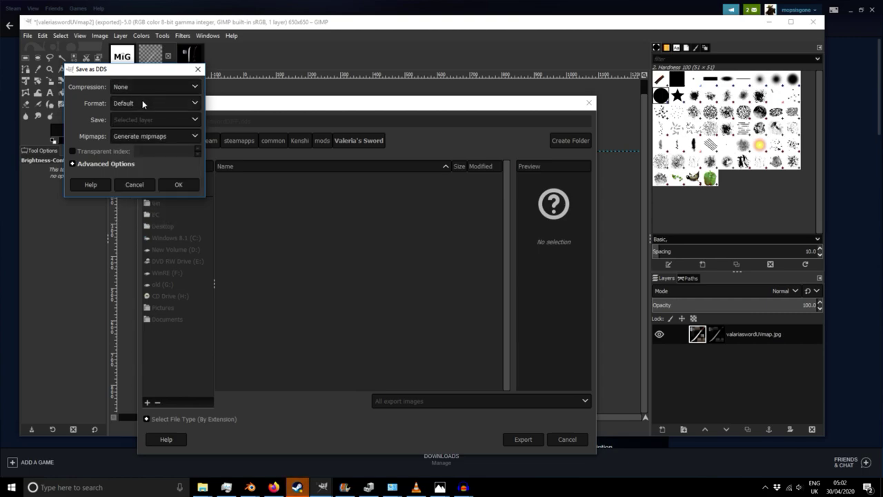
left_click(142, 103)
left_click(141, 104)
left_click(149, 86)
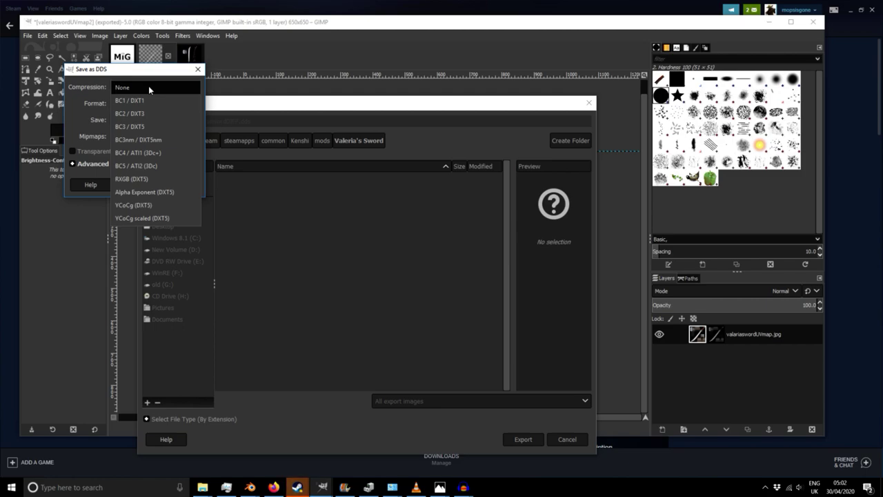
left_click(464, 135)
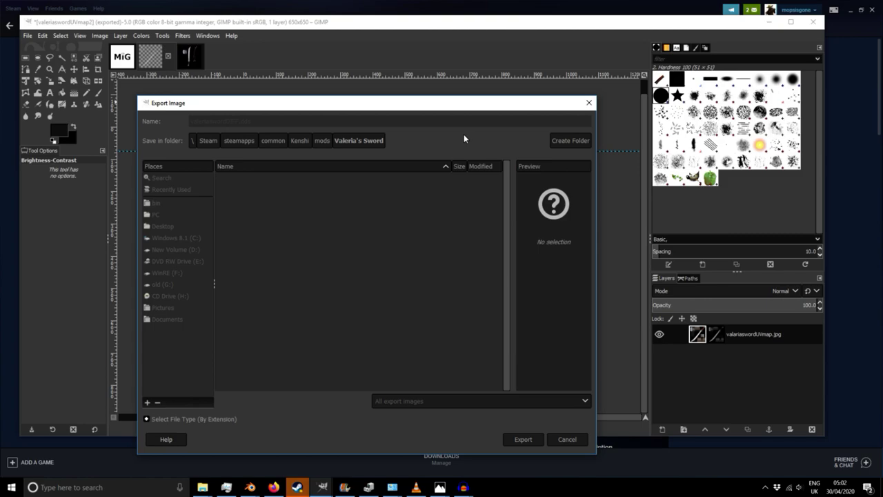
- Bring back the DDS save options and complete the export with no compression, default format and generated mipmaps
left_click_drag(378, 104, 375, 63)
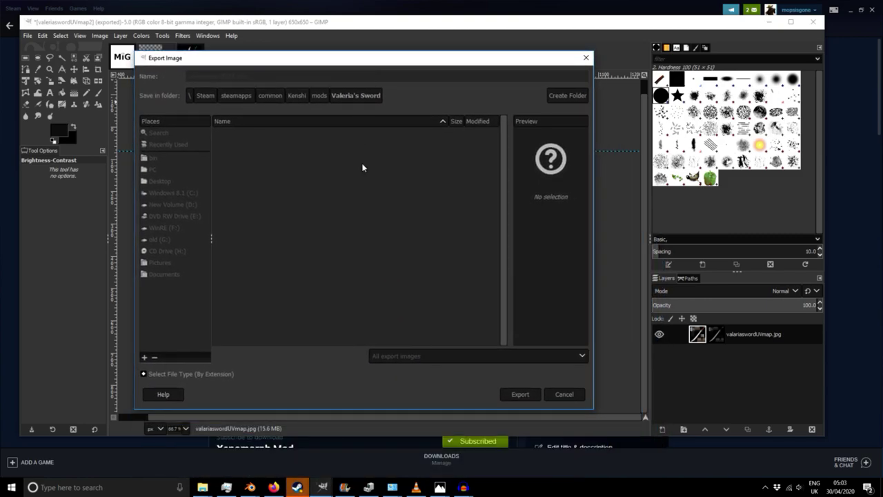
left_click_drag(353, 63, 361, 85)
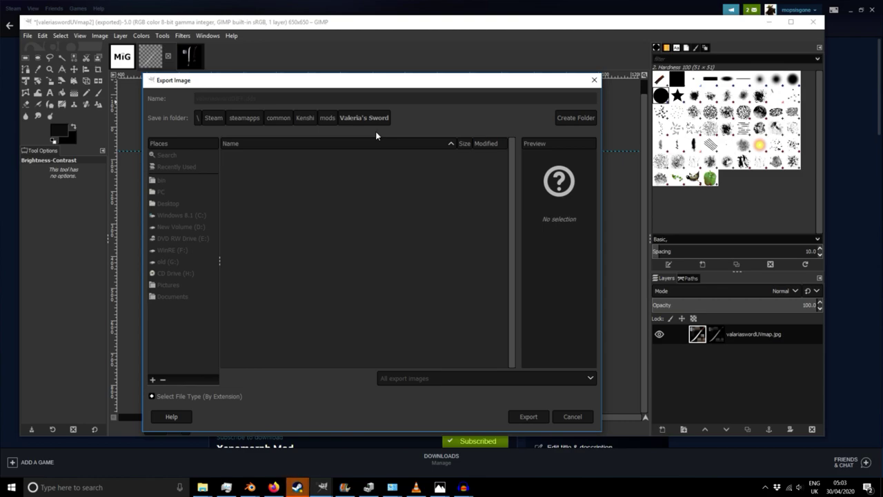
left_click_drag(337, 80, 437, 66)
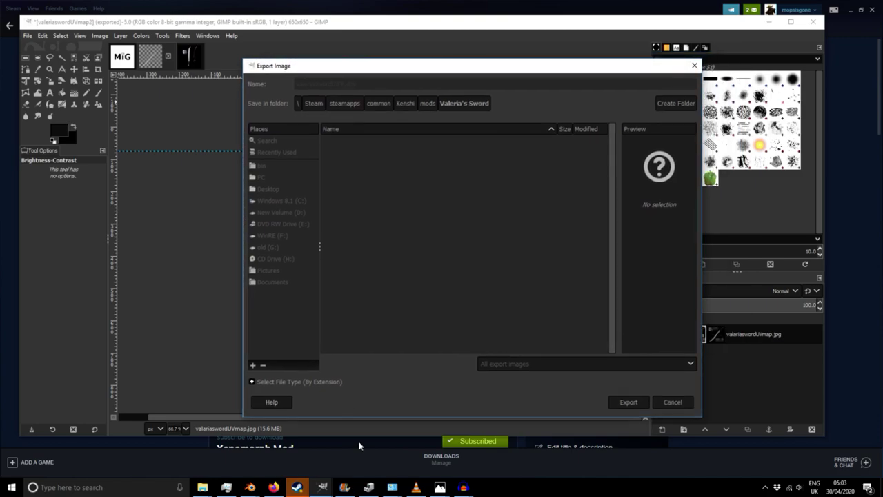
left_click(305, 487)
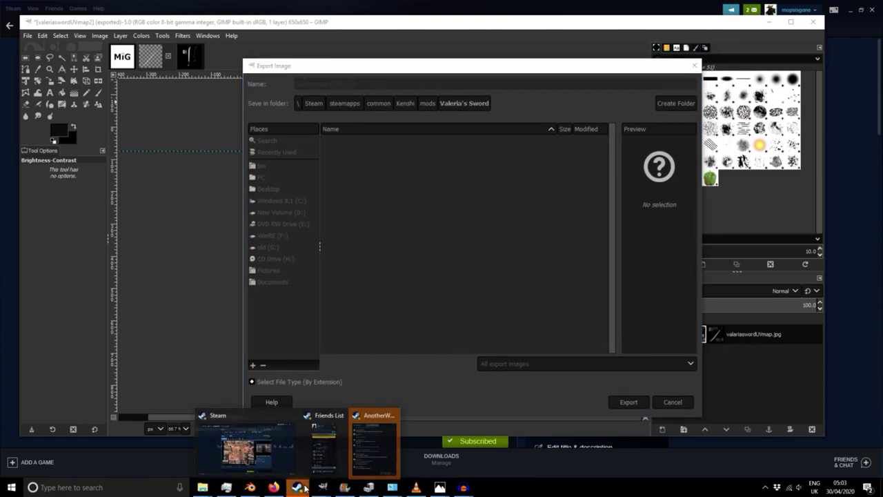
mouse_move(322, 487)
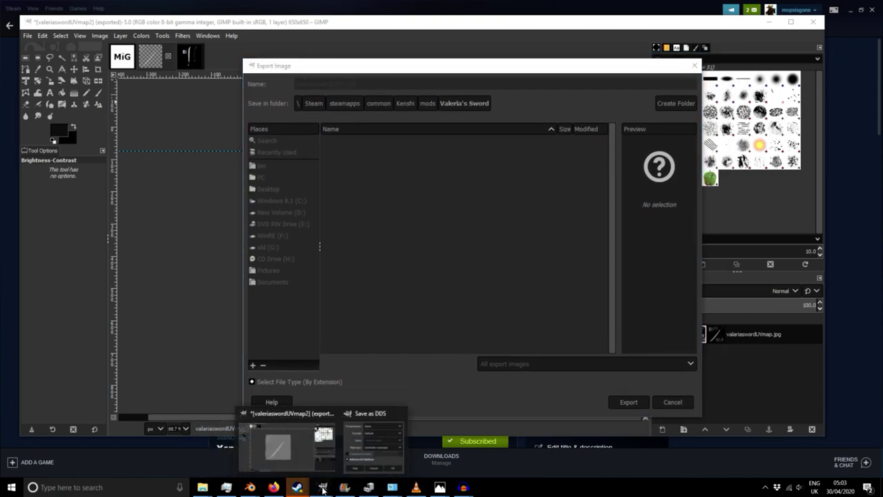
left_click(361, 456)
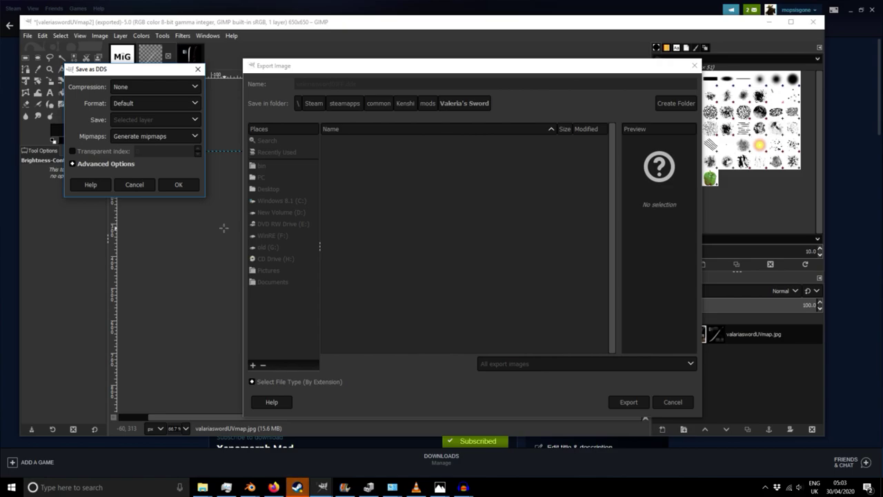
left_click(174, 183)
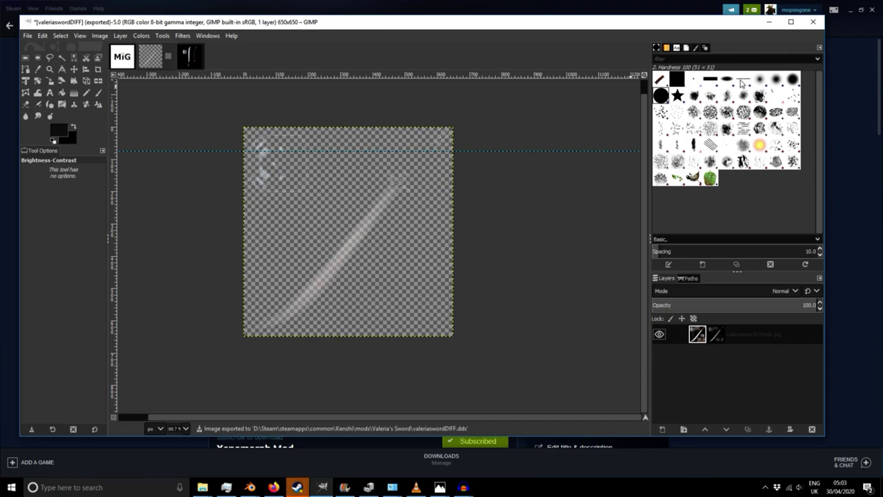
- Minimize GIMP and look at the Xenomorph Mod screenshots in Steam again
left_click(768, 23)
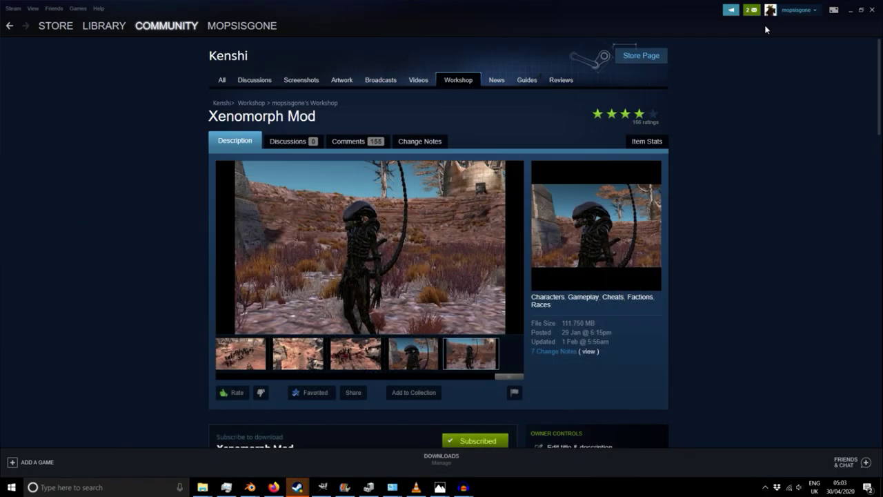
mouse_move(296, 487)
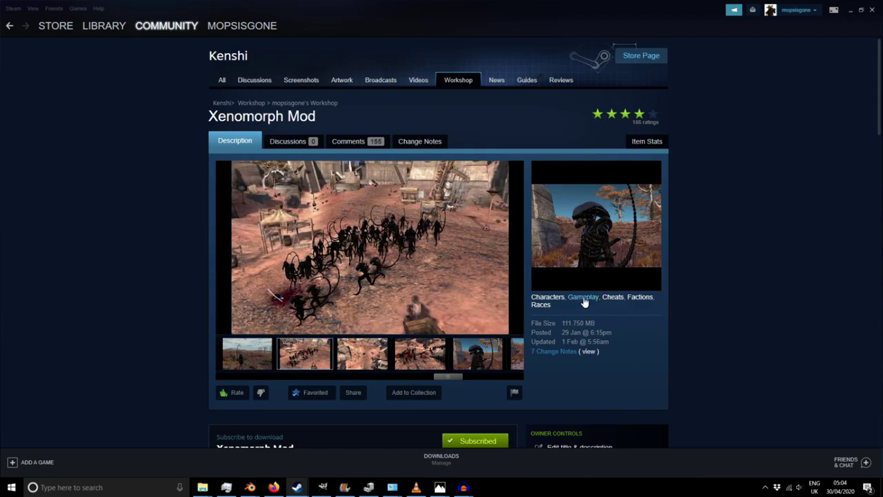
mouse_move(329, 491)
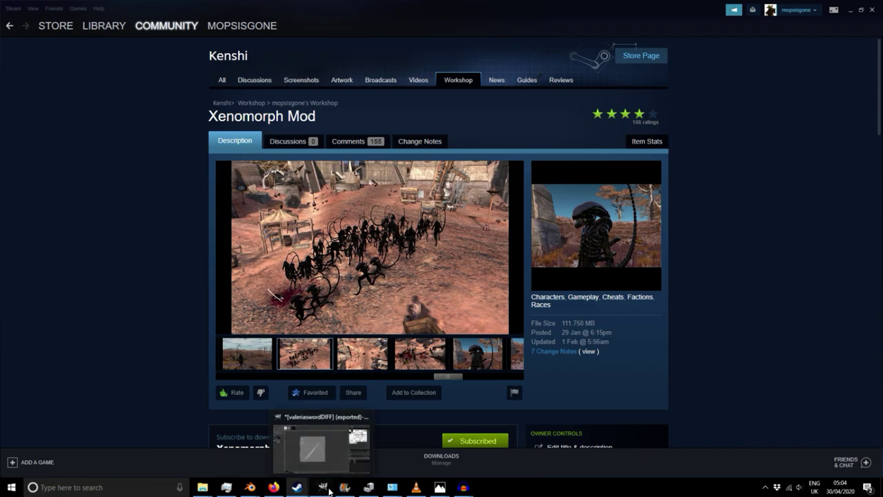
left_click(336, 439)
mouse_move(400, 492)
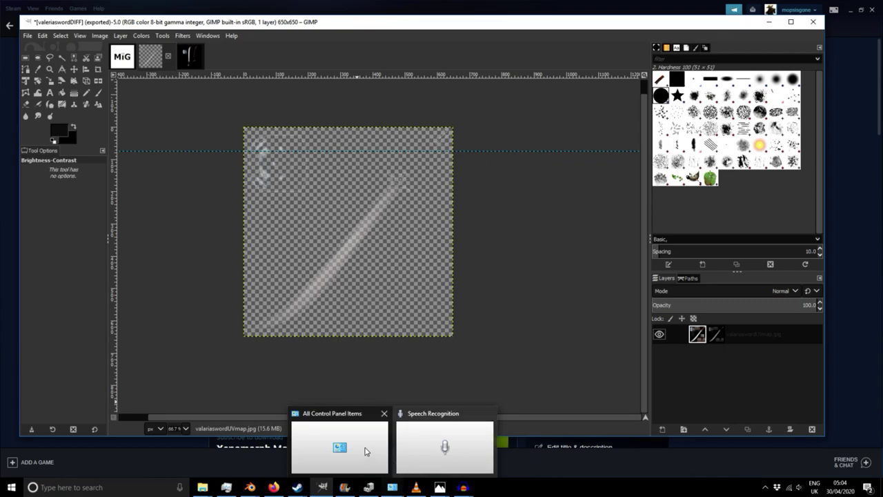
mouse_move(365, 442)
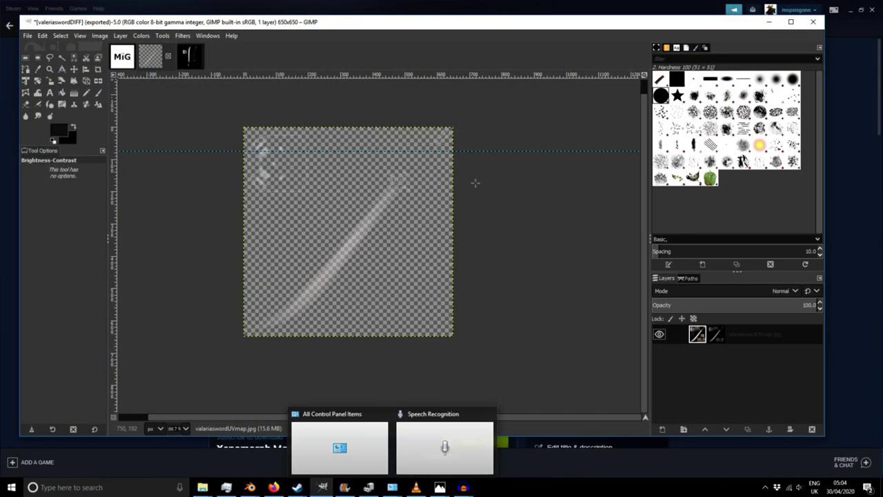
- Switch to Steam and launch Kenshi's Game Editor from the library
left_click(297, 487)
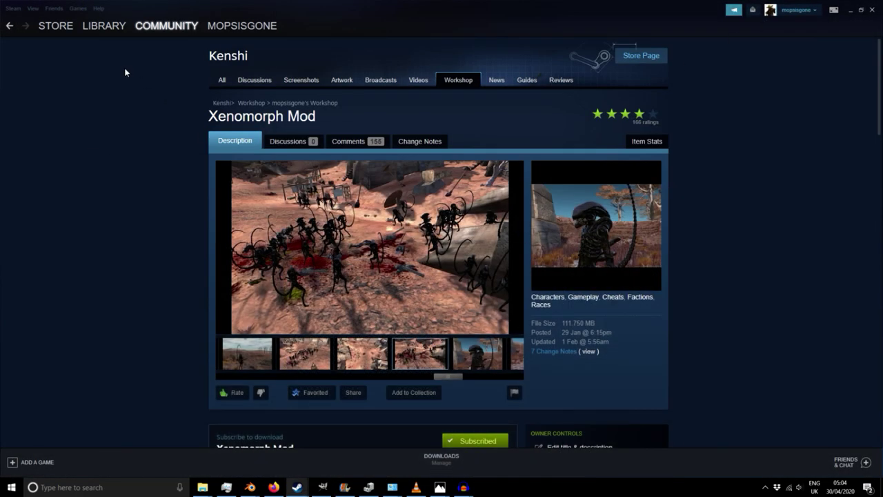
left_click(114, 28)
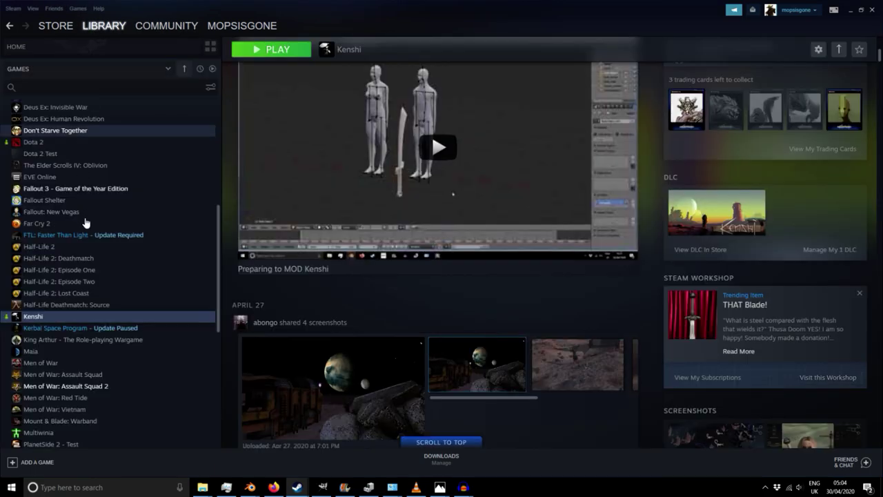
left_click(266, 51)
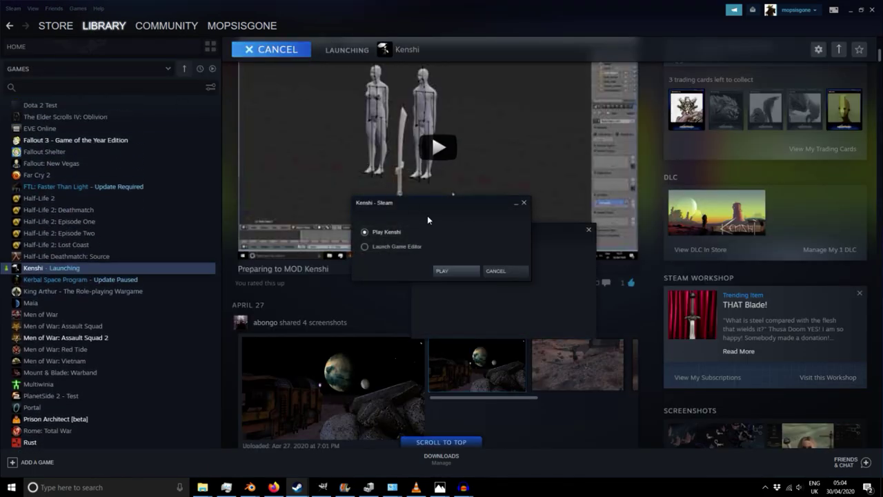
left_click(407, 246)
left_click(449, 271)
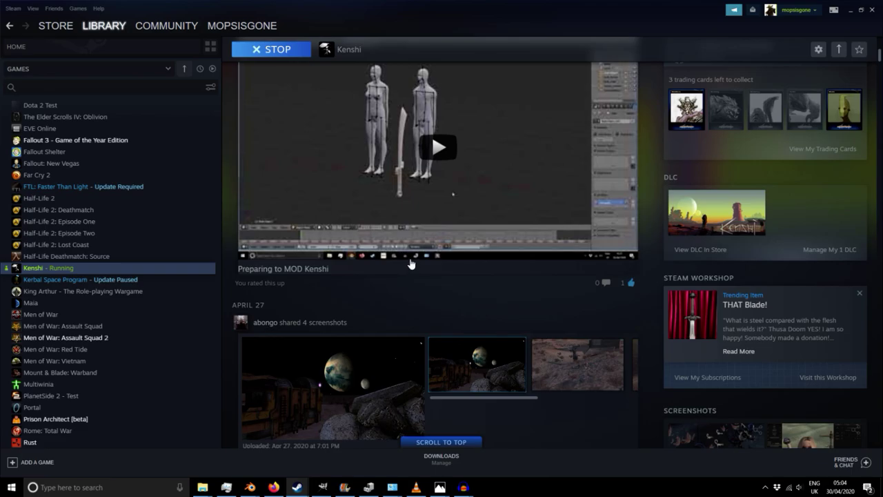
- Check the mod list, load the data files with Valeria's Sword.mod as the active mod, and dismiss the errors window
scroll(410, 262, "down", 5)
scroll(410, 262, "up", 2)
scroll(407, 265, "down", 3)
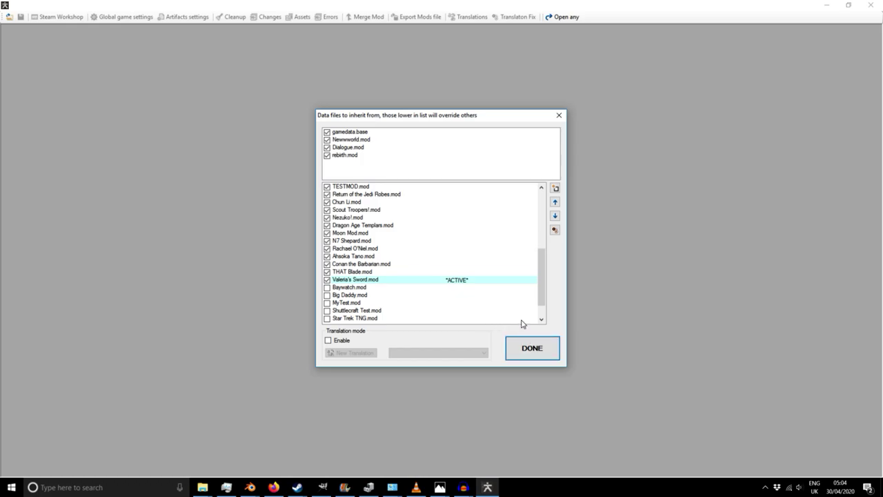
scroll(519, 322, "down", 1)
scroll(511, 322, "up", 1)
scroll(509, 323, "up", 1)
scroll(509, 321, "down", 2)
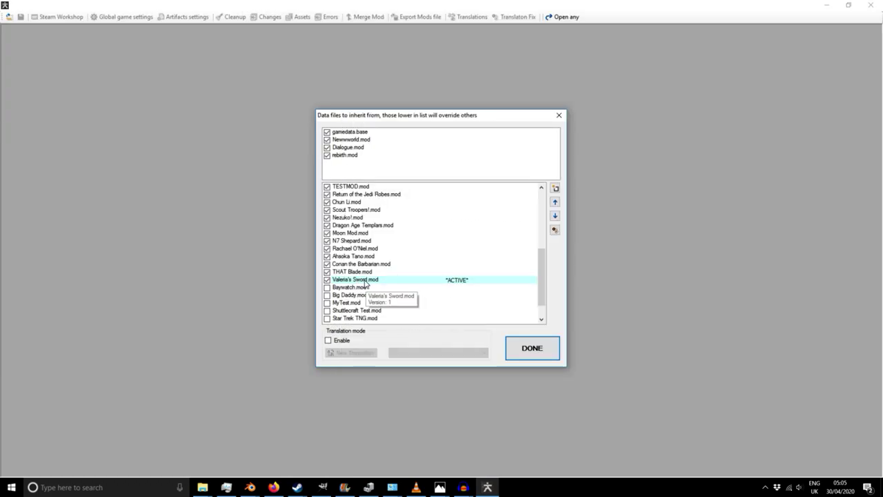
left_click(545, 354)
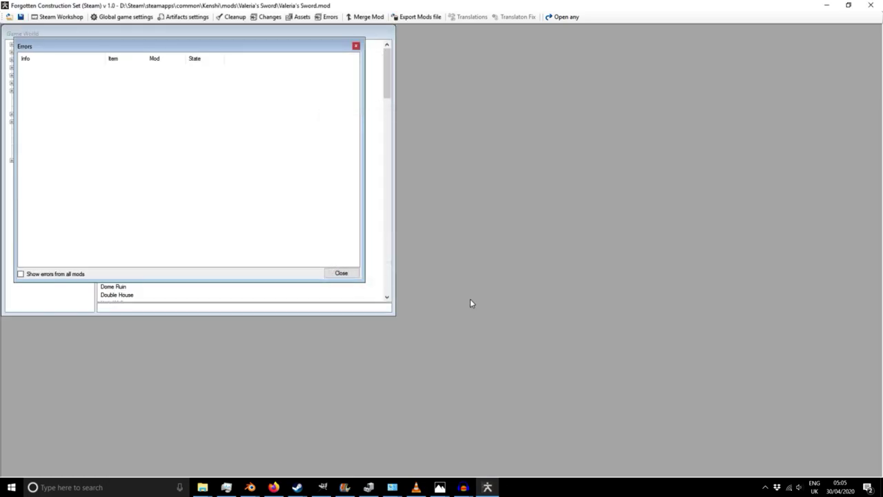
left_click(341, 273)
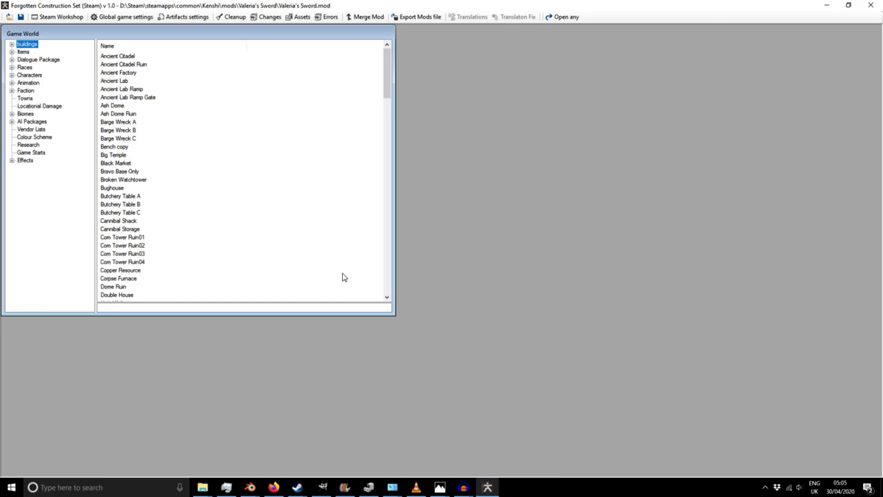
- Open the Valaria Horse Chopper weapon from the Items > Weapons category and widen its properties window
left_click_drag(170, 36, 291, 84)
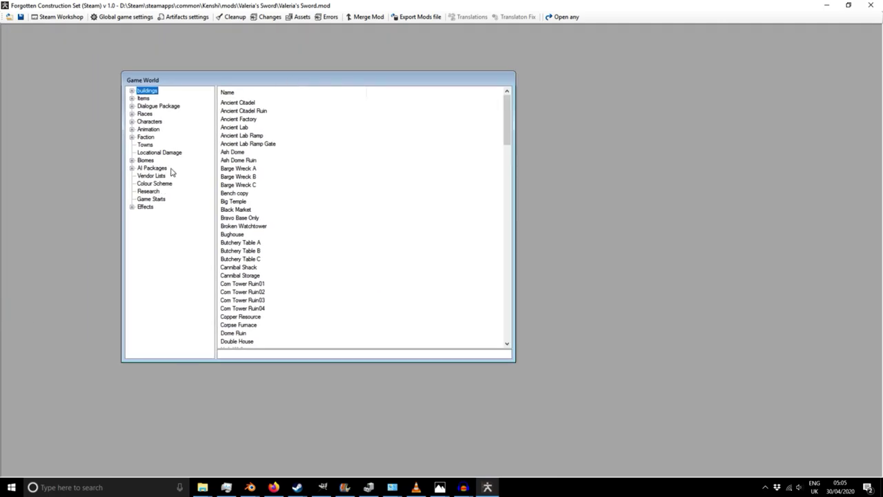
left_click(131, 92)
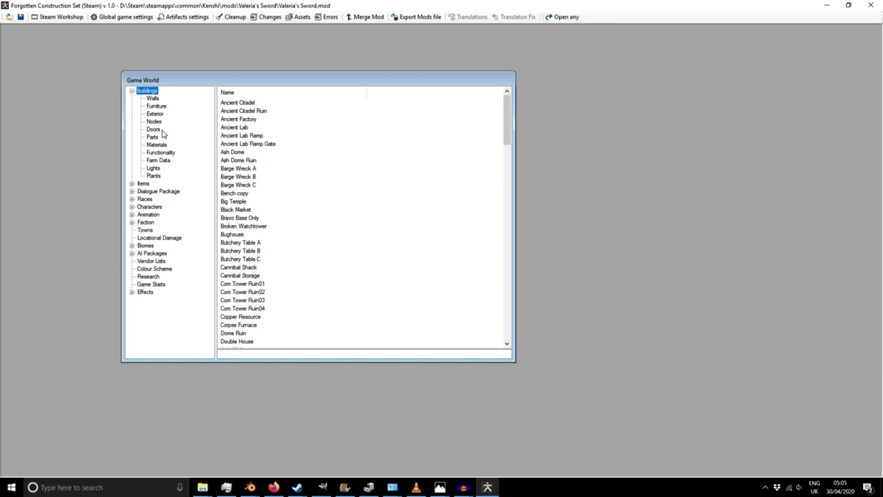
left_click(131, 184)
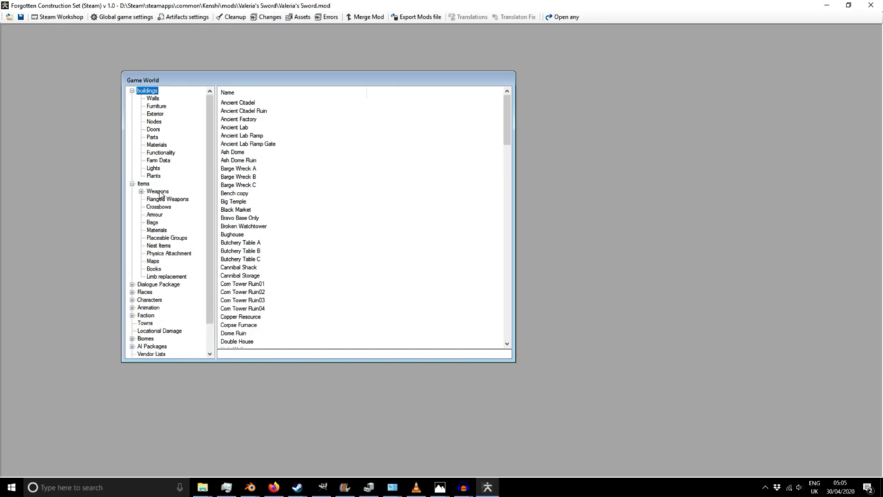
left_click(159, 193)
left_click(141, 193)
scroll(278, 207, "down", 15)
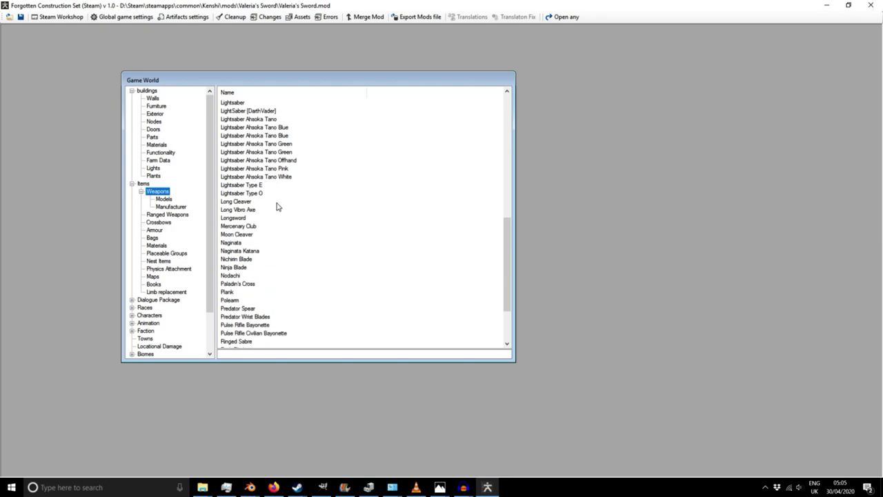
double_click(258, 336)
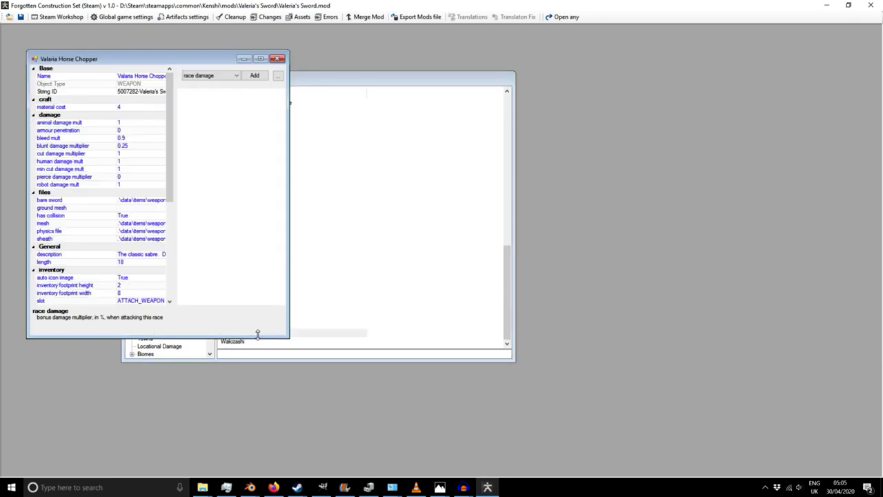
left_click_drag(289, 236, 823, 219)
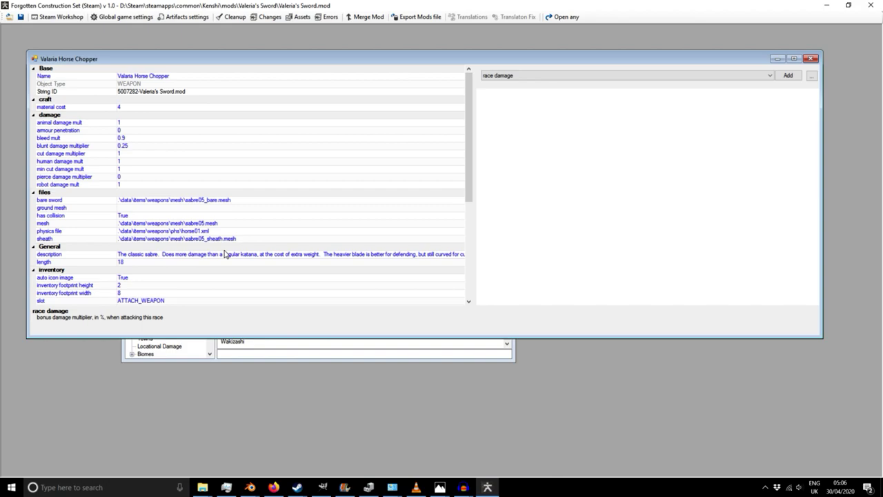
- Set the weapon's bare sword file to the ValariaBlade mesh in the Valeria's Sword mod folder
left_click(233, 200)
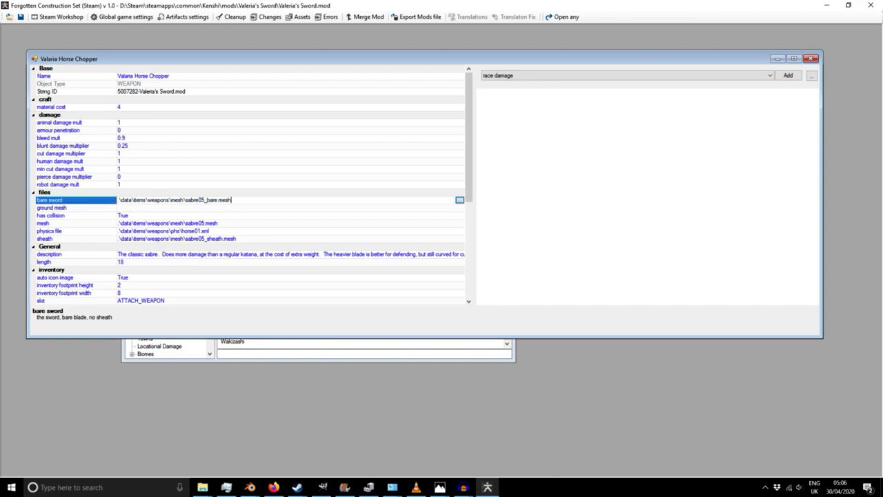
left_click(459, 200)
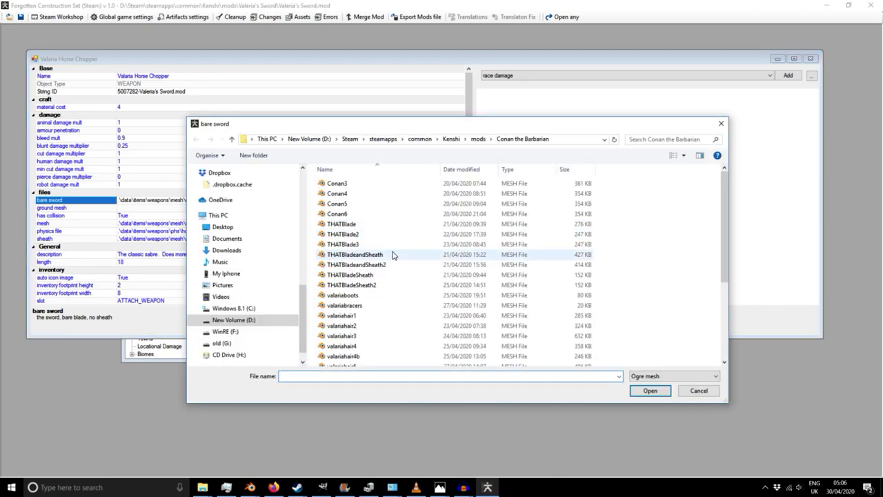
left_click(478, 139)
scroll(394, 196, "down", 7)
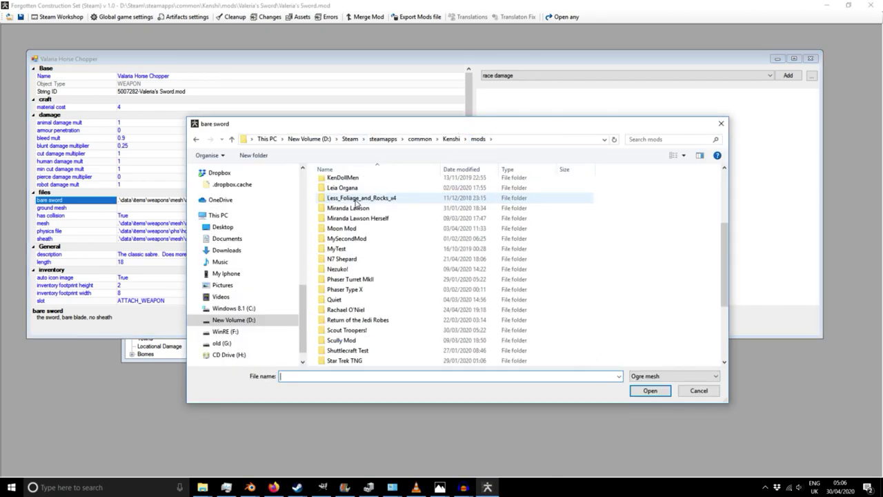
double_click(352, 352)
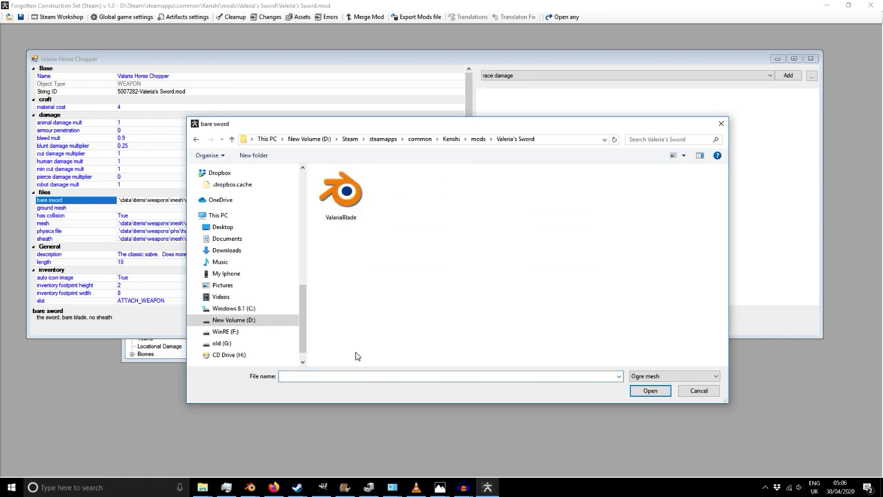
left_click(348, 210)
left_click(650, 391)
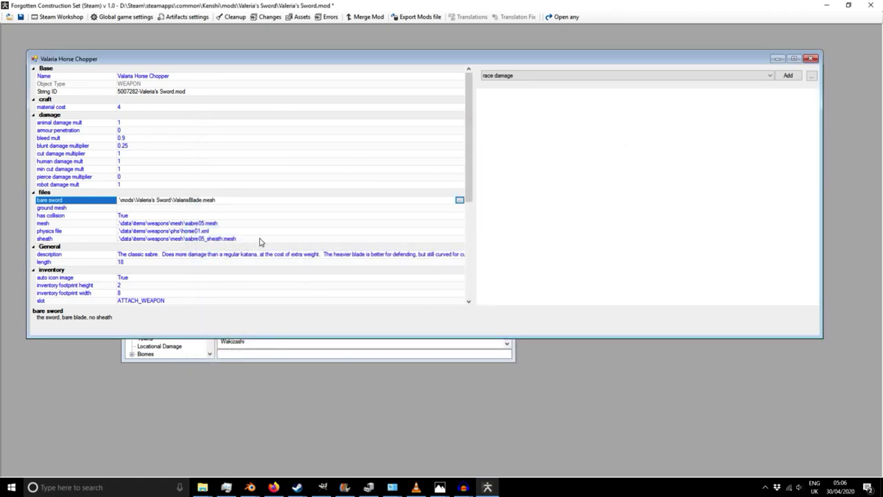
- Set the weapon's mesh file to the same ValariaBlade mesh in the Valeria's Sword mod folder
left_click(216, 223)
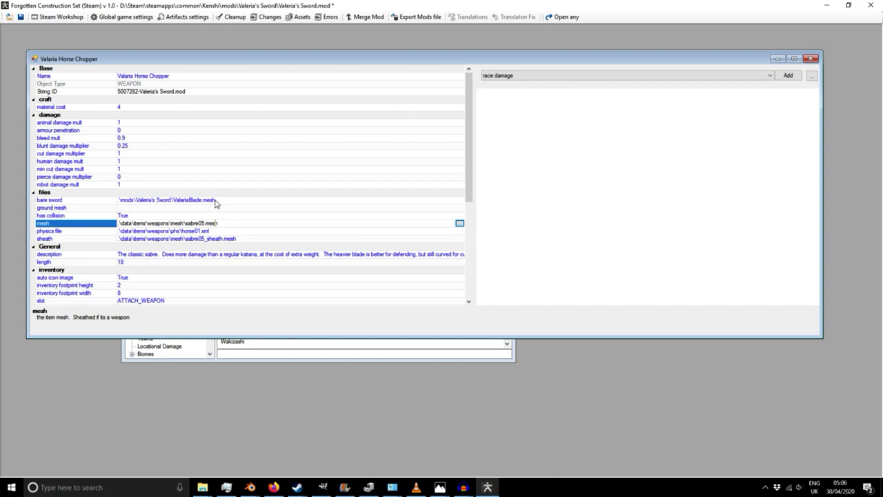
scroll(204, 231, "down", 3)
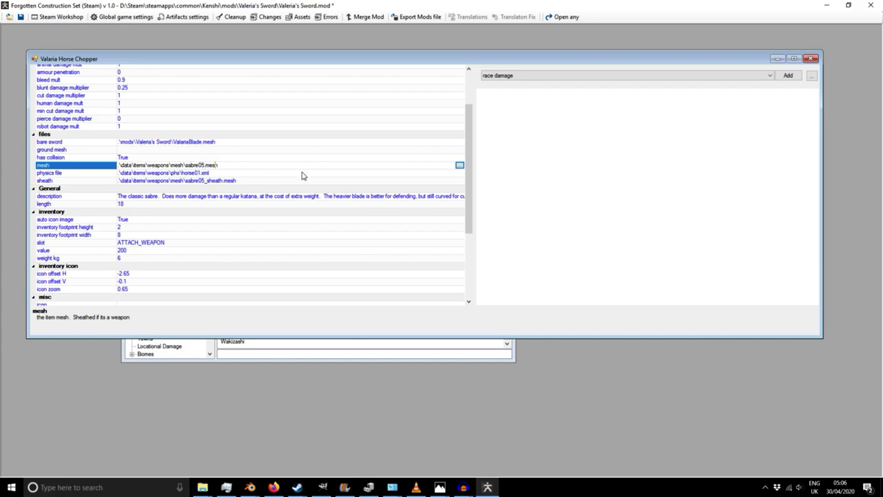
left_click(460, 164)
left_click(341, 193)
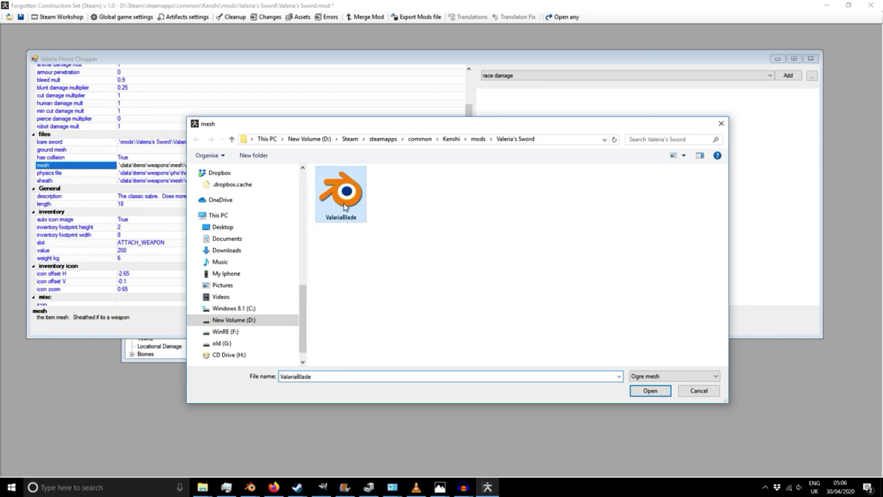
left_click(650, 391)
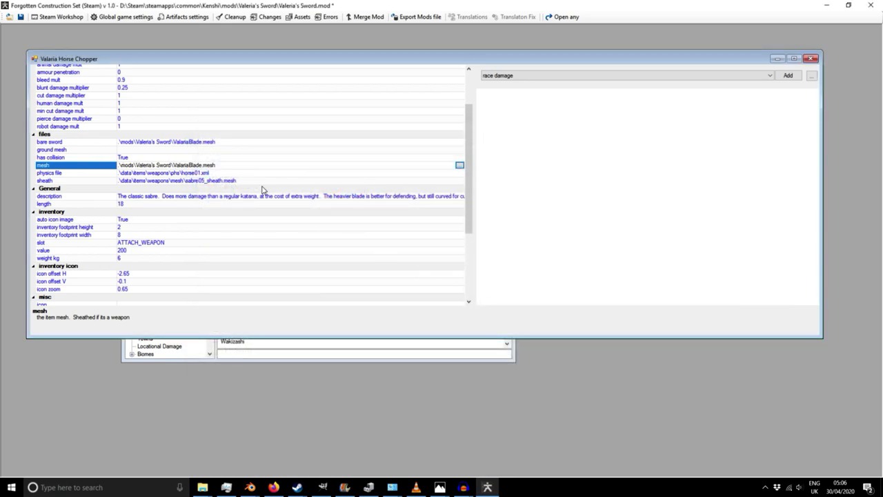
- Clear the weapon's sheath mesh path
left_click(233, 181)
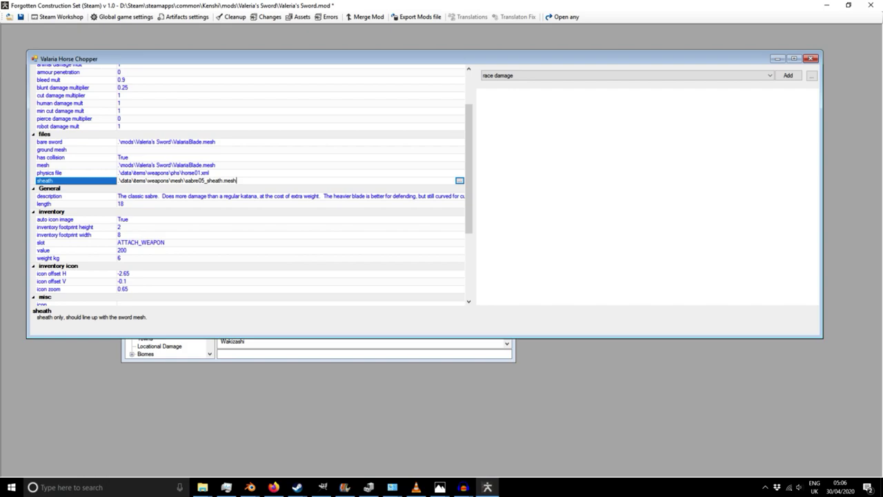
left_click_drag(237, 180, 118, 180)
key("Delete")
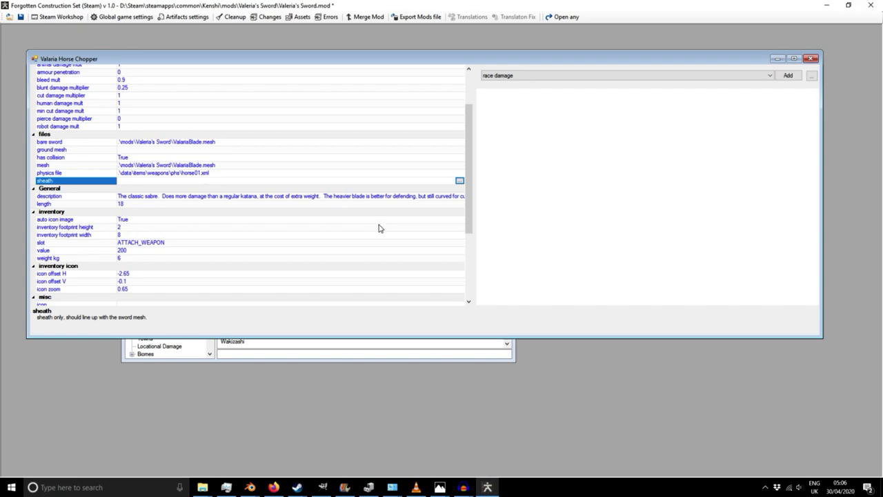
- Review the weapon's remaining properties, including its description, both mesh paths, inventory footprint and length
scroll(260, 226, "down", 5)
scroll(261, 227, "up", 5)
left_click(326, 196)
left_click_drag(326, 196, 367, 197)
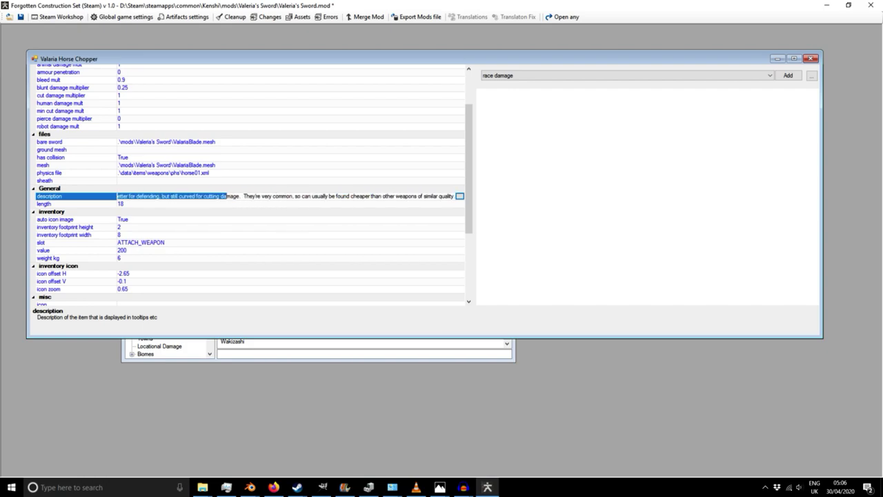
left_click(210, 235)
left_click(201, 165)
left_click(203, 142)
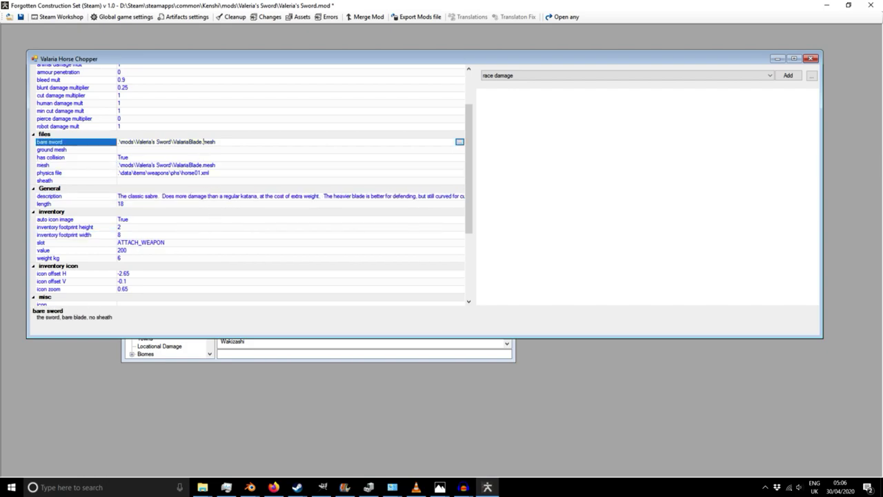
left_click(200, 165)
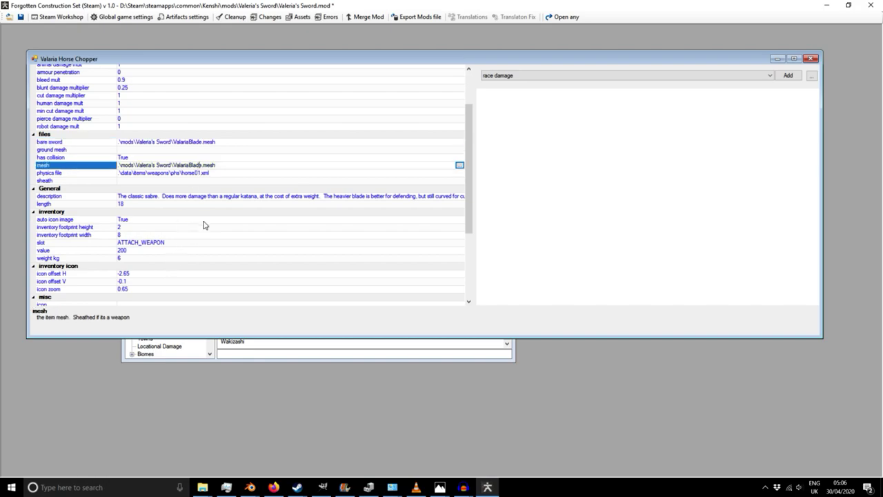
left_click(188, 142)
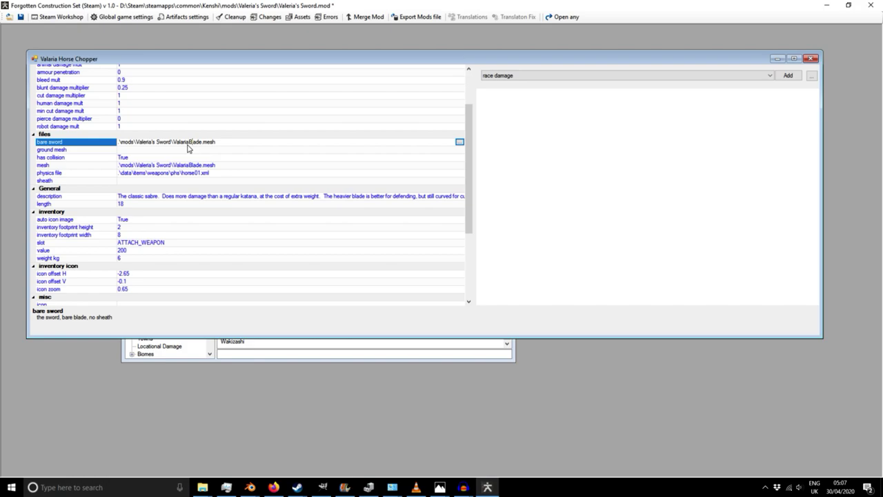
left_click(176, 166)
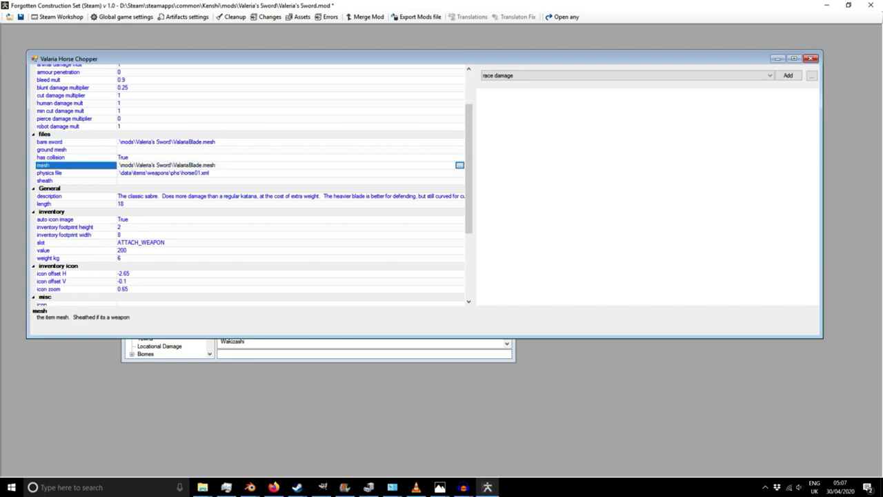
left_click(142, 204)
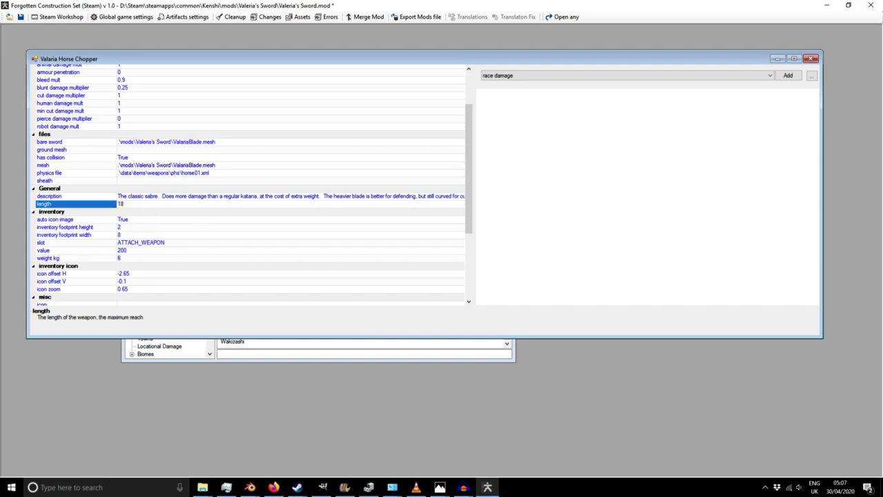
- Switch to Blender to examine the sword model's size, and return to the Forgotten Construction Set to review the Valaria Horse Chopper's properties
left_click(275, 487)
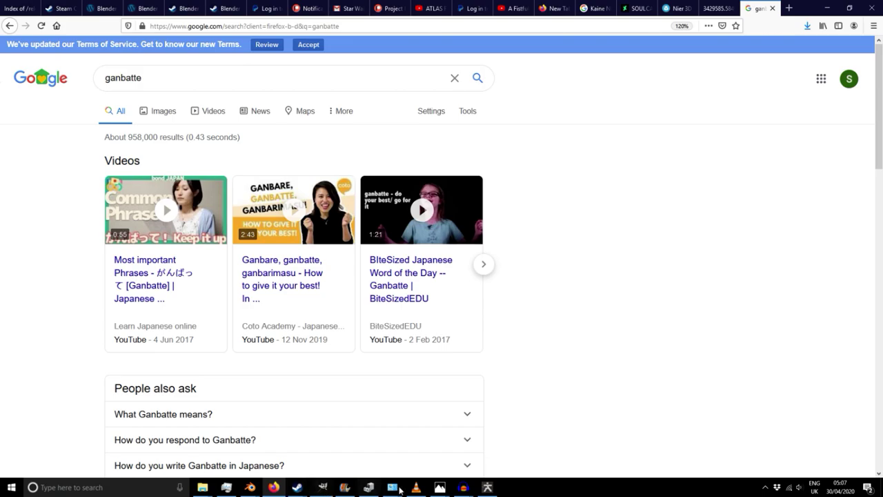
mouse_move(252, 488)
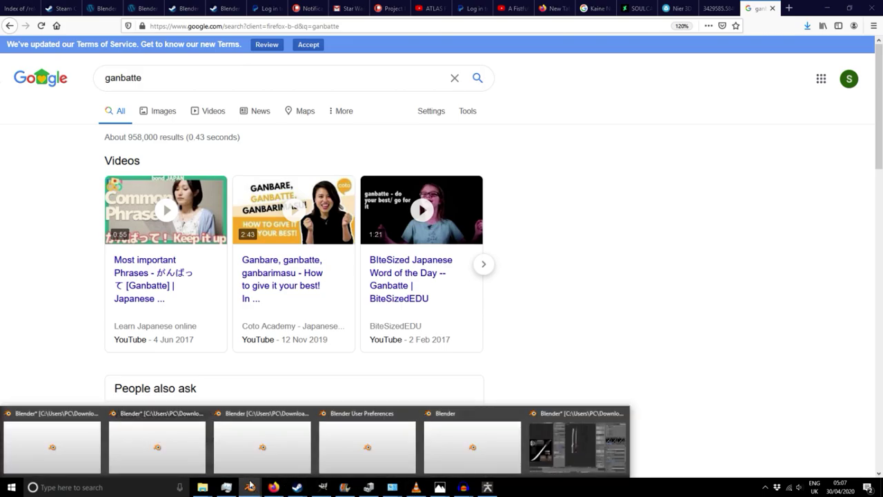
left_click(599, 445)
middle_click_drag(454, 394, 432, 321)
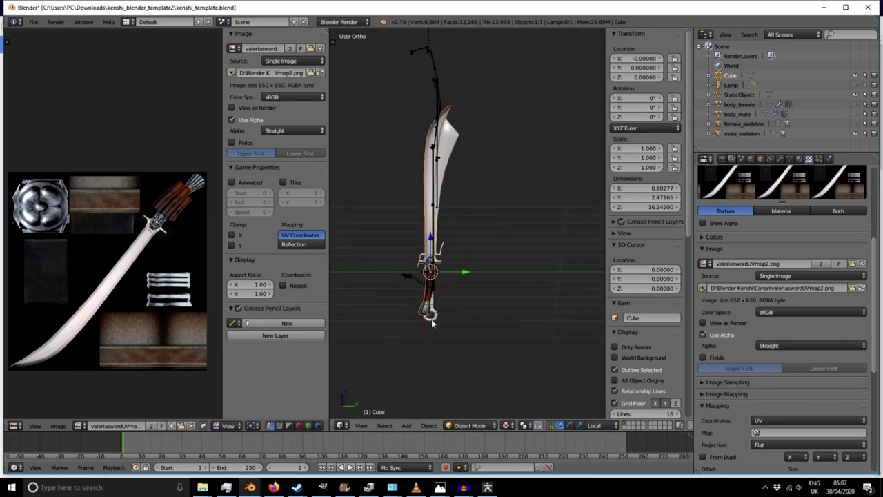
left_click(487, 487)
scroll(301, 274, "down", 5)
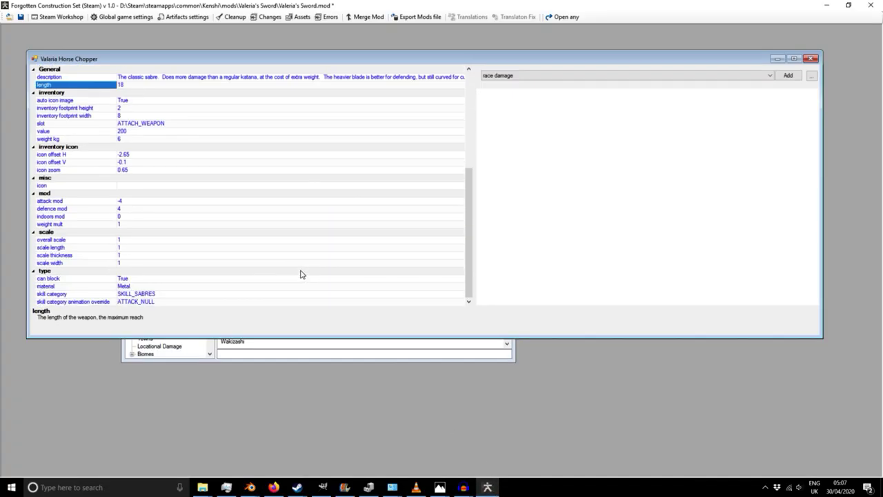
scroll(312, 293, "up", 8)
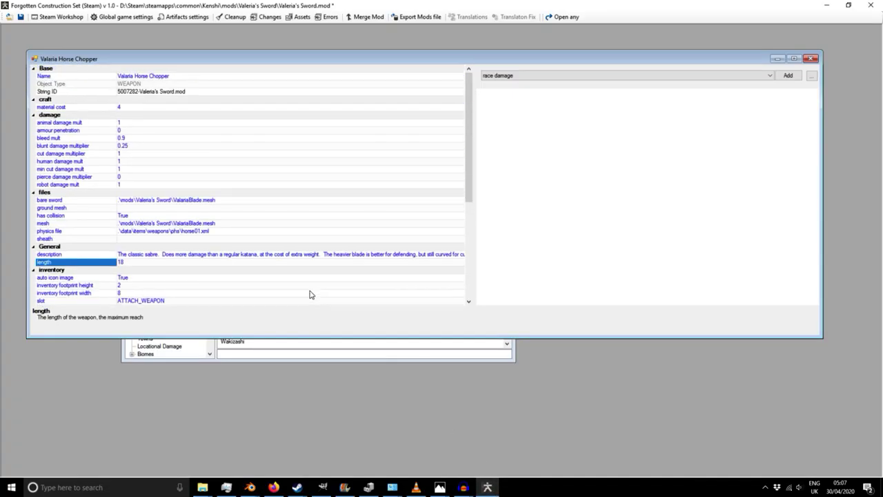
- Arrange the Game World and Valaria Horse Chopper windows side by side so both are accessible
left_click_drag(194, 61, 217, 79)
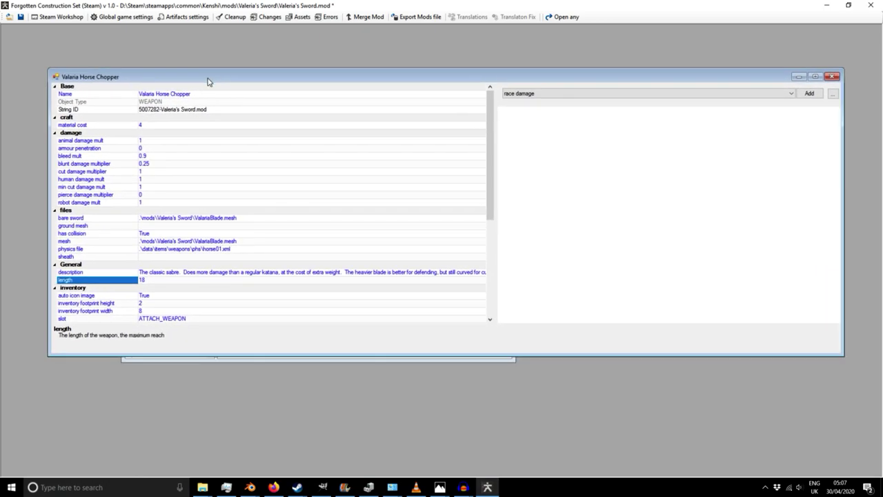
left_click_drag(54, 168, 315, 172)
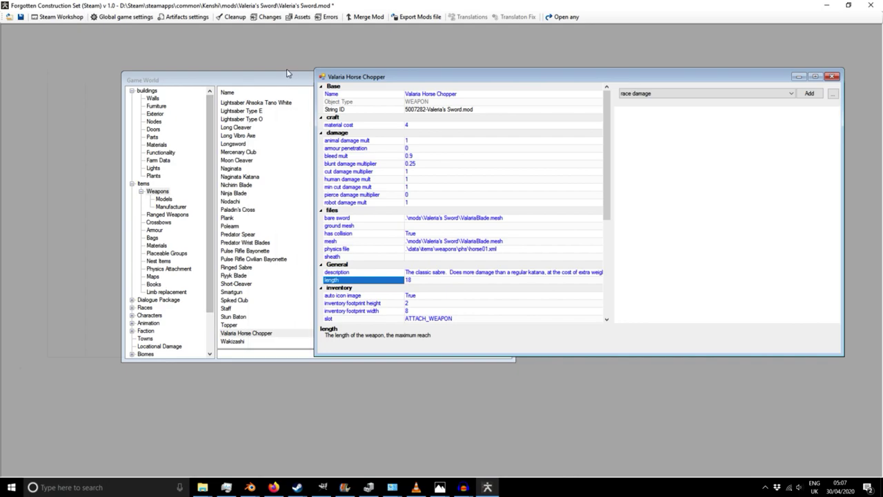
left_click_drag(272, 80, 198, 72)
left_click_drag(440, 137, 312, 140)
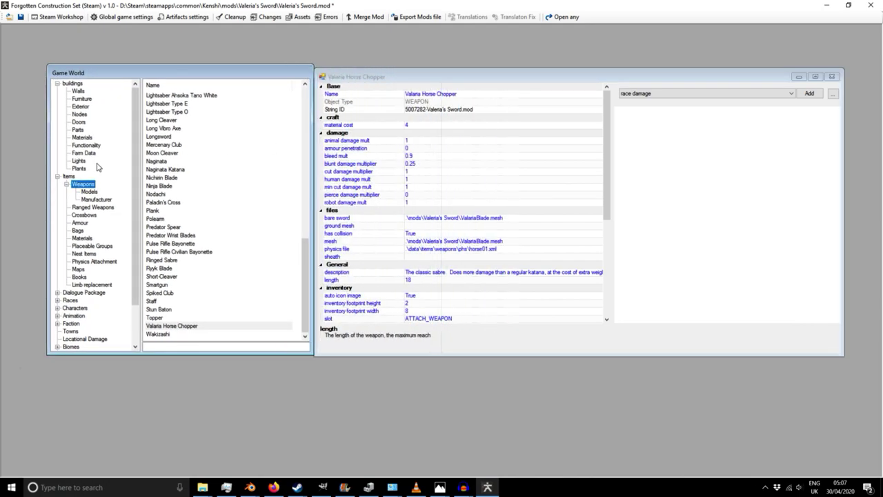
- Collapse the buildings category and duplicate the Crom! entry among the weapon manufacturers
left_click(56, 84)
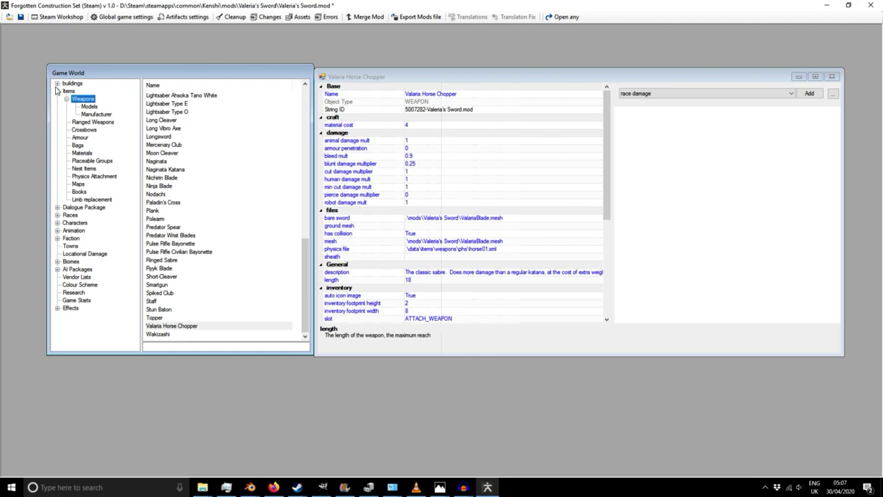
left_click(95, 114)
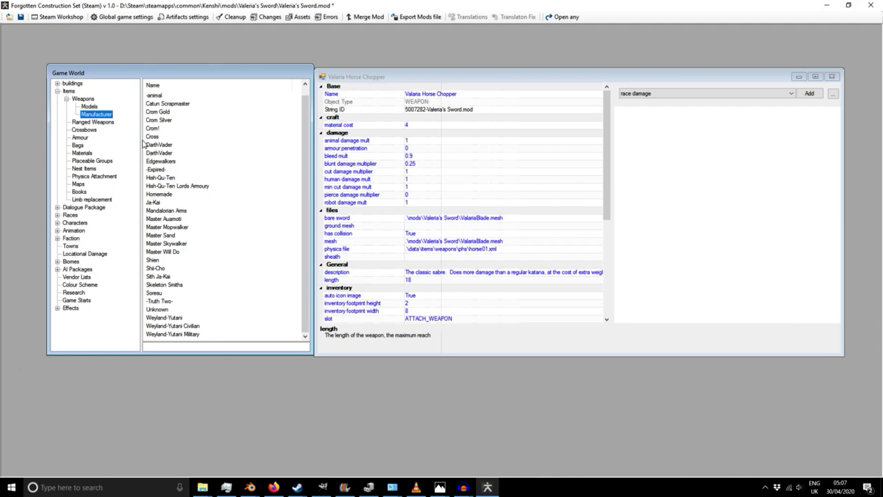
scroll(164, 202, "up", 1)
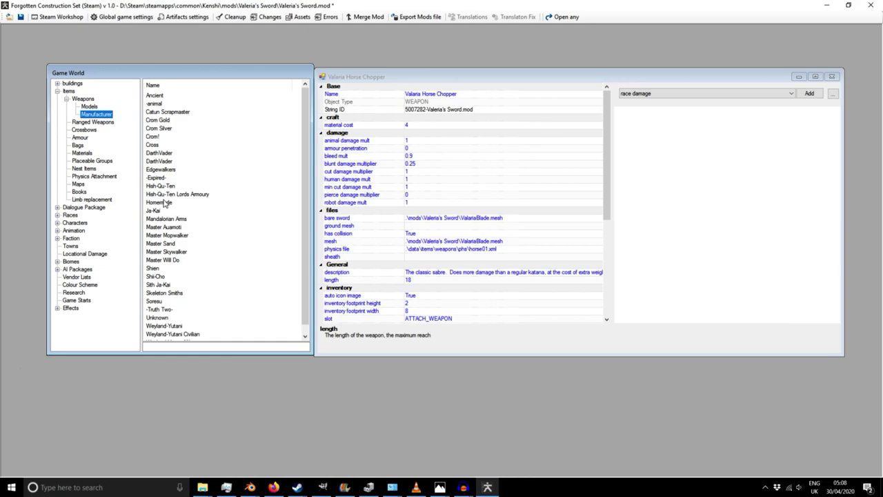
right_click(152, 137)
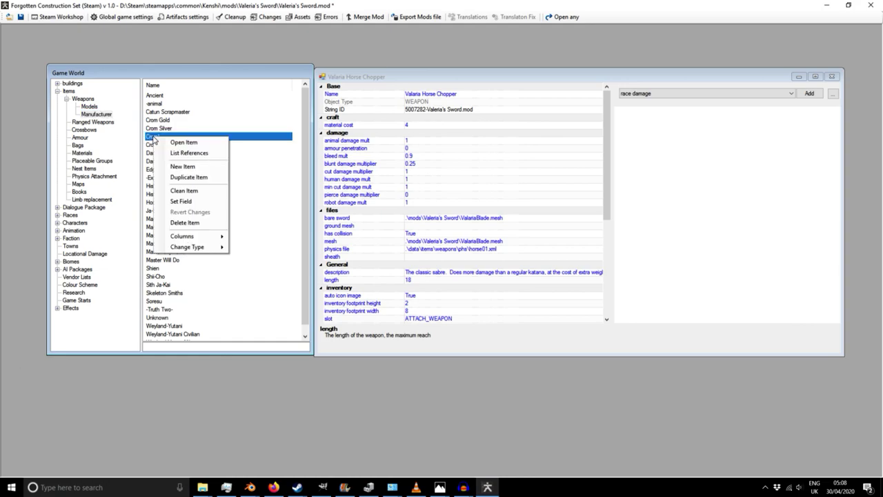
left_click(191, 177)
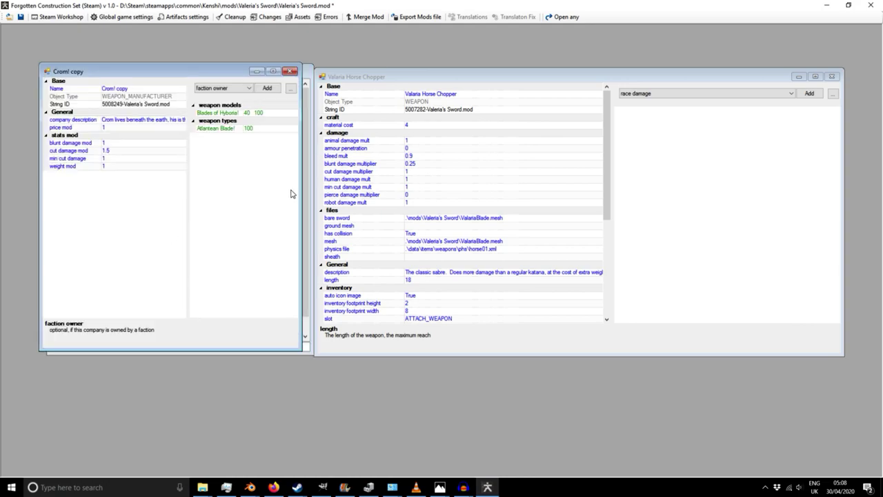
- Widen the duplicated manufacturer's window and rename the manufacturer as Juggernaught
left_click_drag(302, 193, 429, 197)
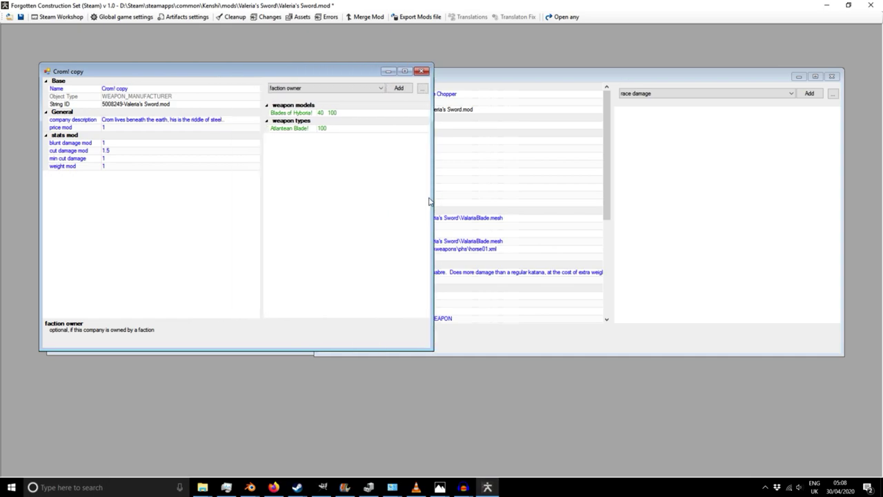
left_click(154, 91)
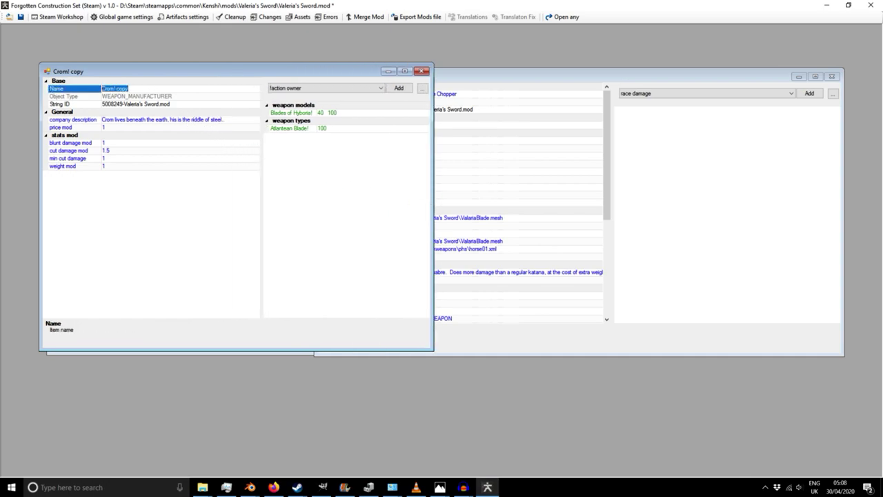
type("Juggernaught")
- Set the manufacturer's company description to "Juggernaught is a titan of Sword creation! :D"
left_click(236, 120)
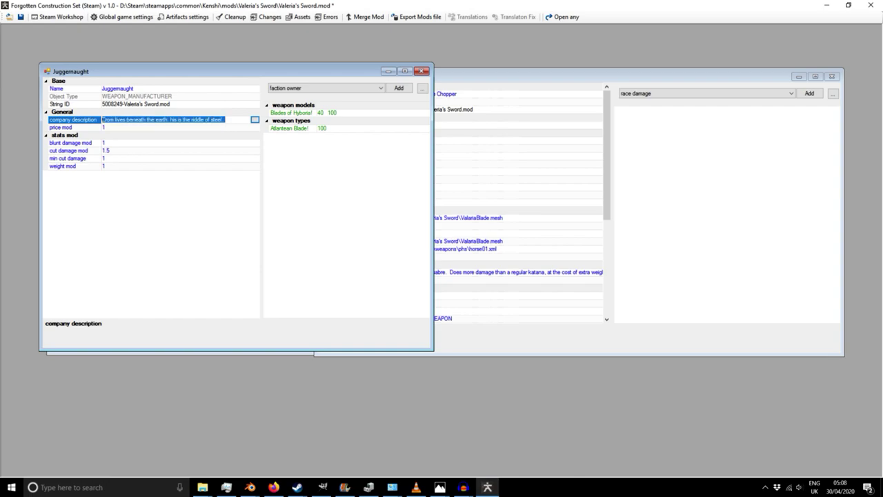
type("Juggernaugh")
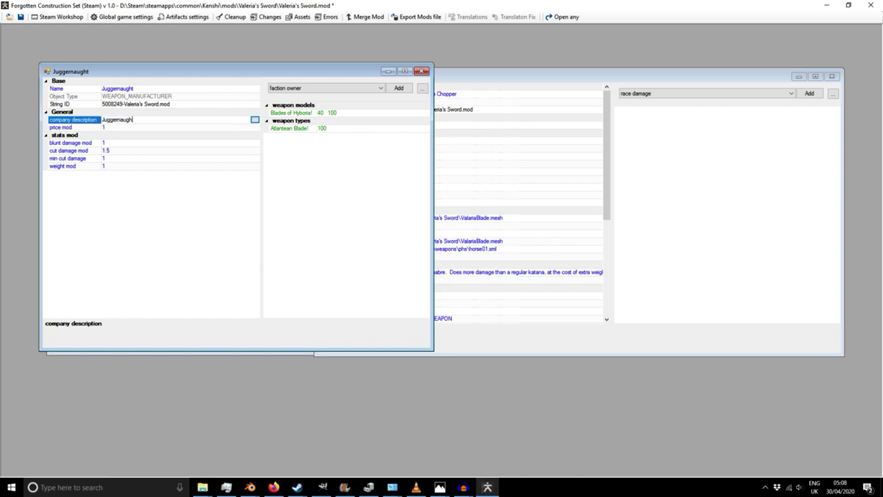
type("t is a titan of Sword crea")
left_click(272, 171)
- Replace the manufacturer's Blades of Hyboria! weapon model with a copy, and open that copy in a widened window
left_click(308, 114)
right_click(298, 114)
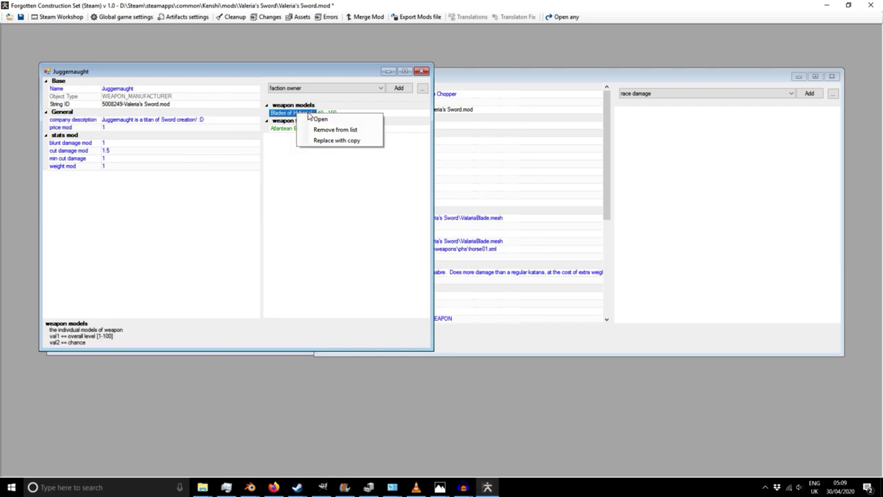
left_click(336, 141)
double_click(297, 113)
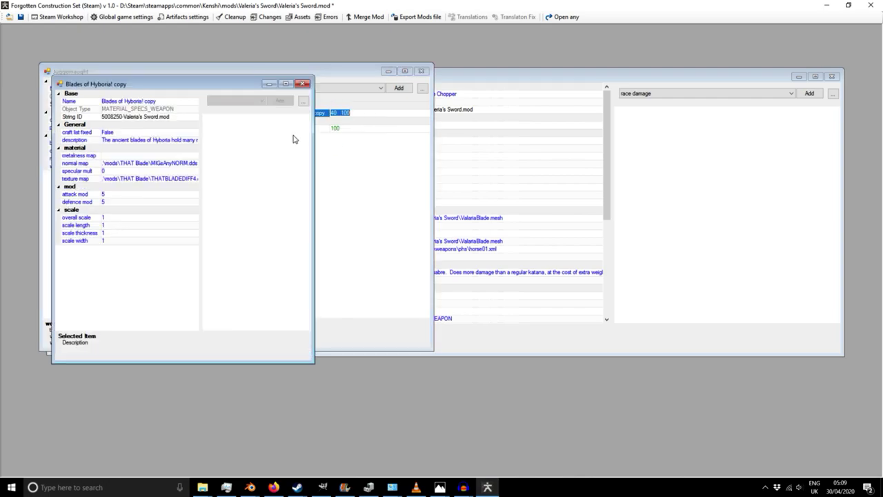
left_click_drag(314, 158, 466, 154)
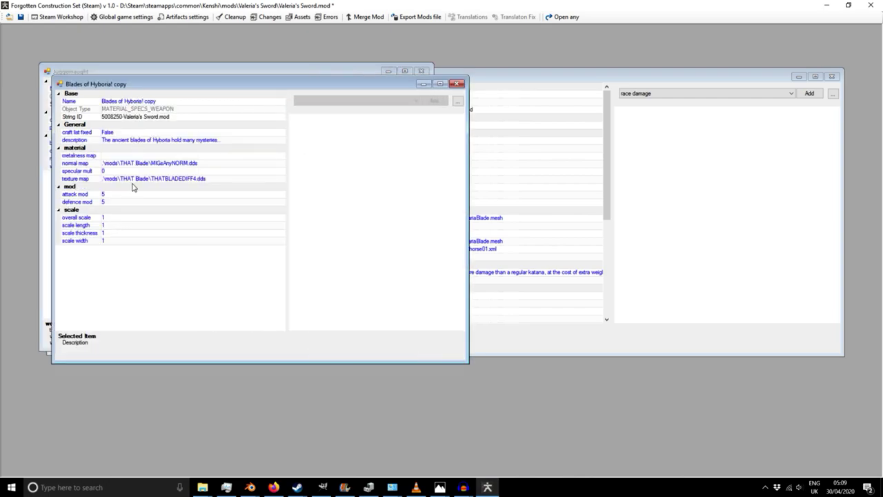
- Browse for the weapon model's normal map and copy the MIGsAnyNORM file from the THAT Blade mod folder
left_click(201, 171)
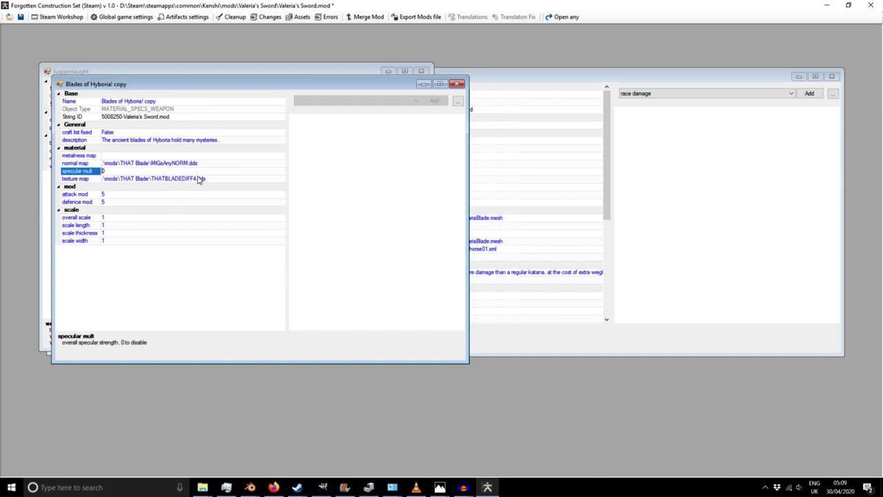
left_click(167, 164)
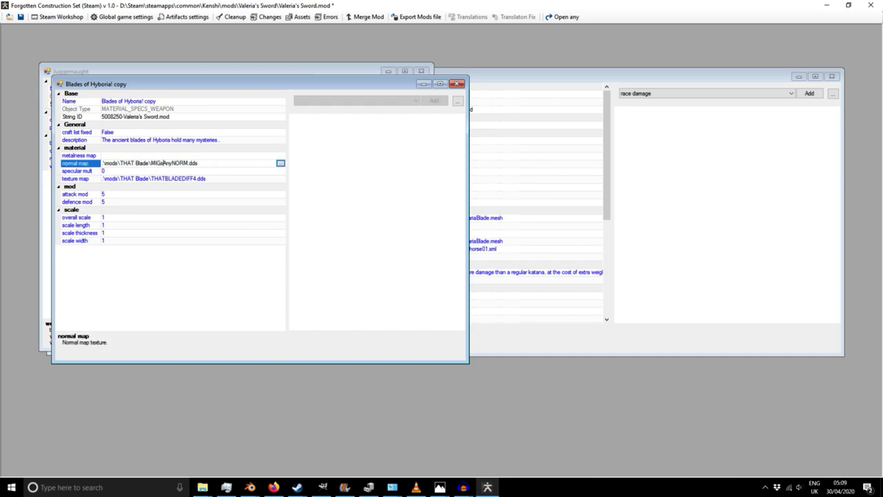
left_click(281, 166)
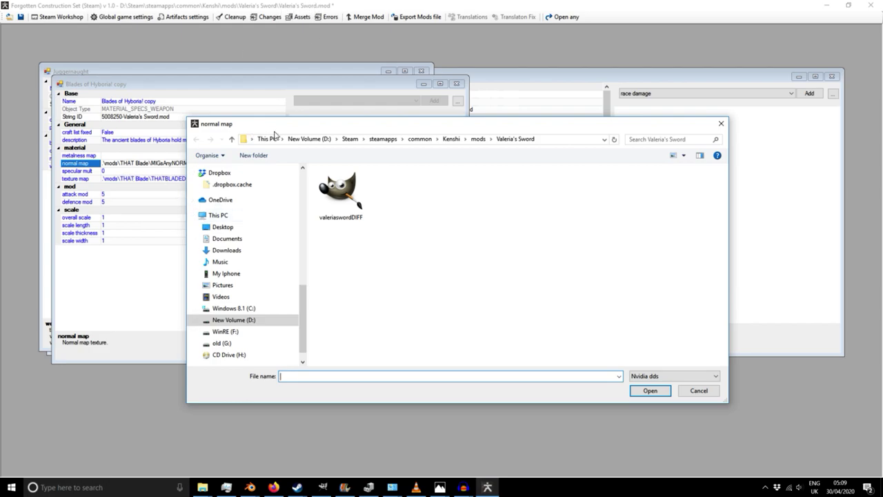
left_click_drag(280, 125, 312, 121)
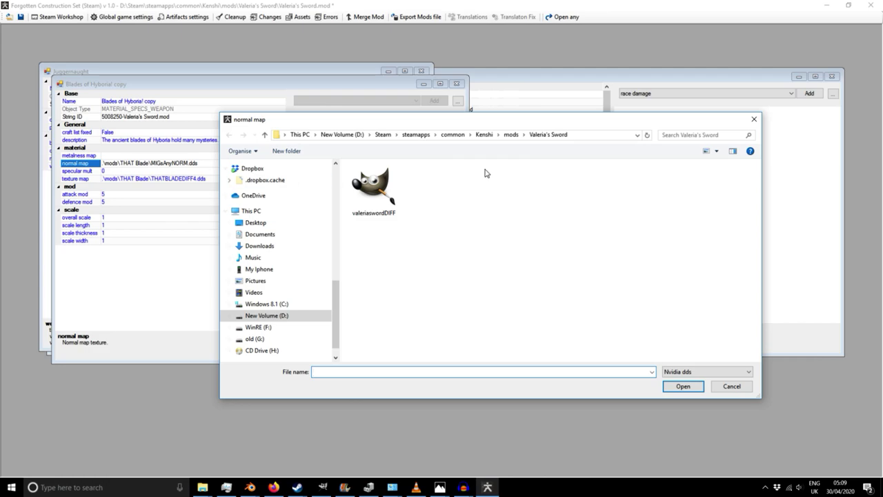
left_click(511, 134)
scroll(454, 258, "down", 1)
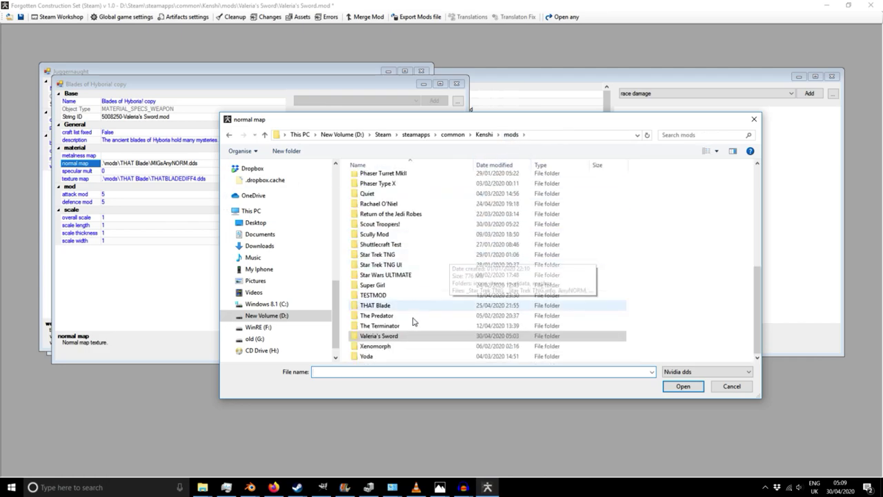
double_click(396, 306)
left_click(384, 179)
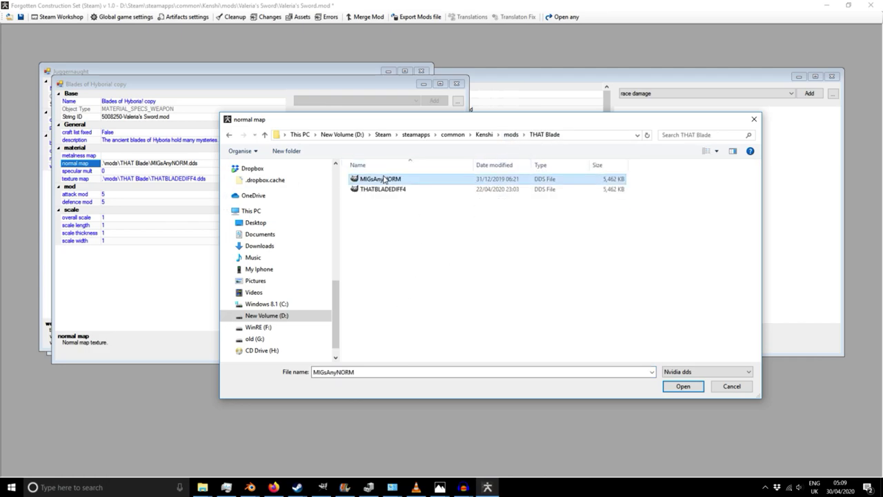
right_click(386, 179)
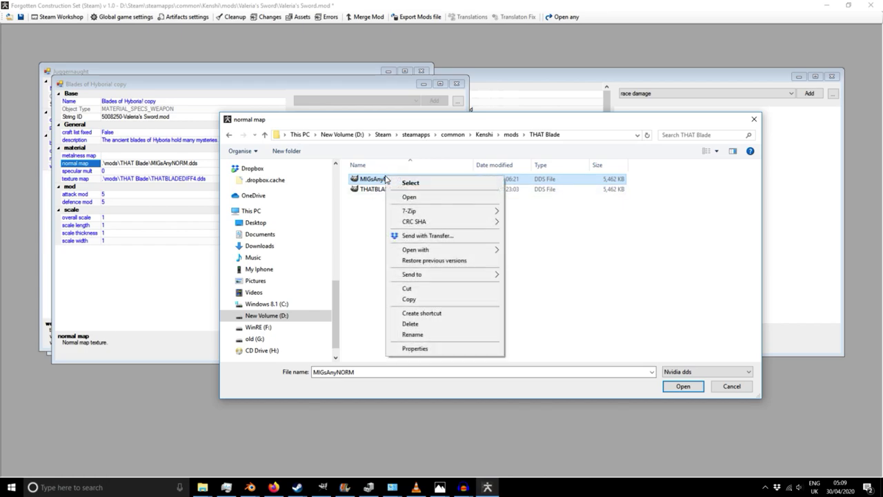
left_click(413, 298)
- Paste MIGsAnyNORM into the Valeria's Sword mod folder and choose it as the weapon model's normal map
left_click(510, 134)
scroll(430, 226, "down", 2)
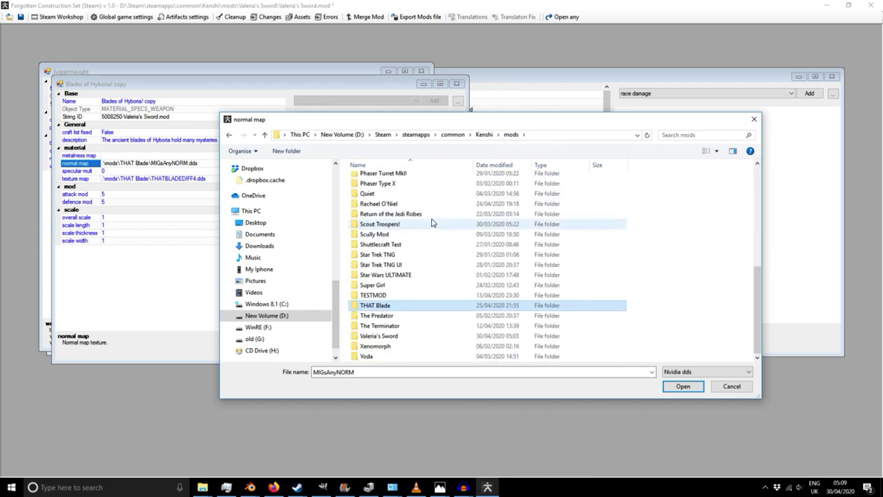
double_click(386, 336)
right_click(398, 260)
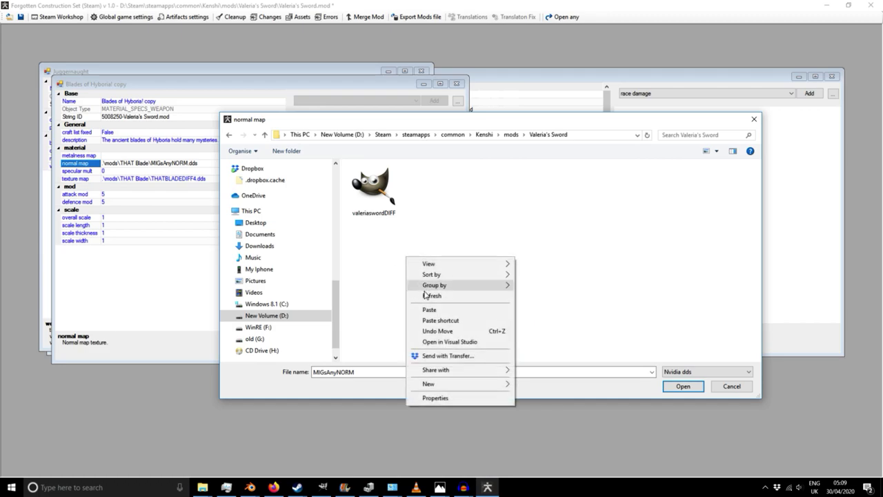
left_click(436, 310)
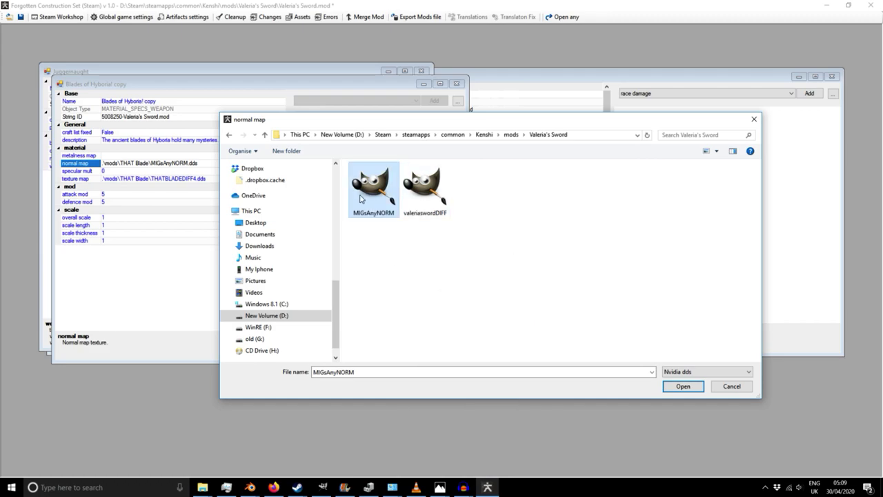
left_click(683, 386)
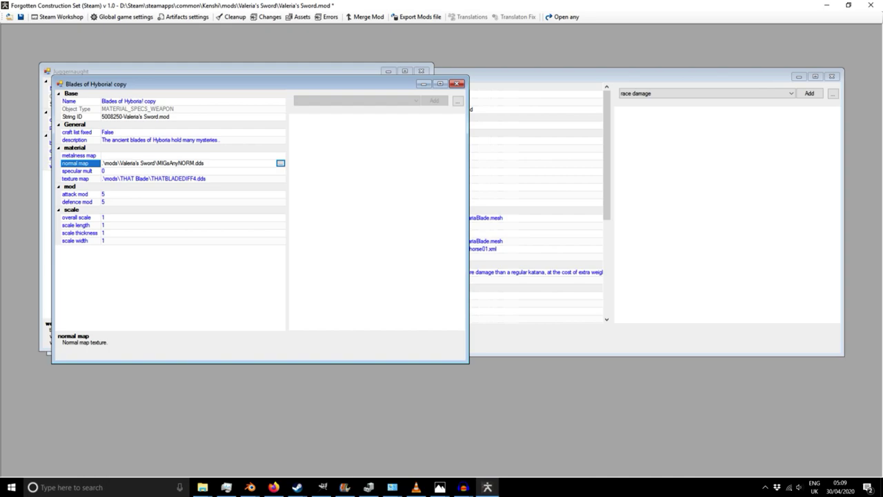
- Set the weapon model's texture map to valeriaswordDIFF in the Valeria's Sword mod folder
left_click(181, 180)
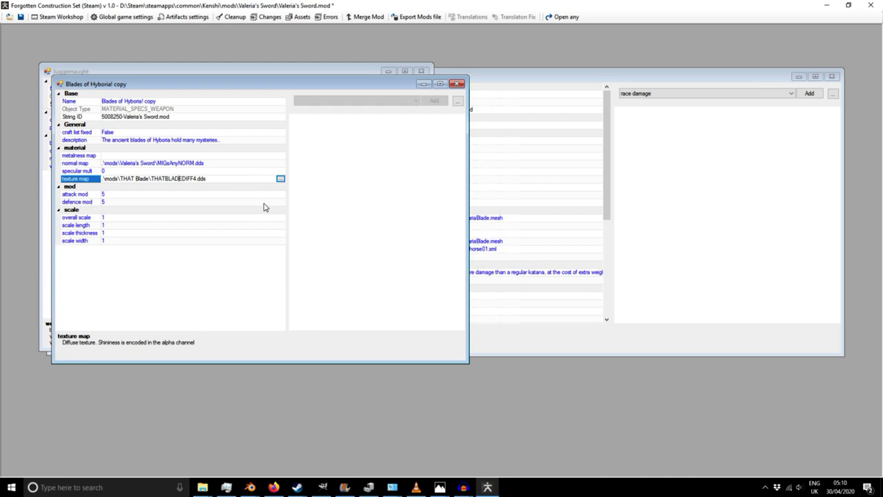
left_click(281, 179)
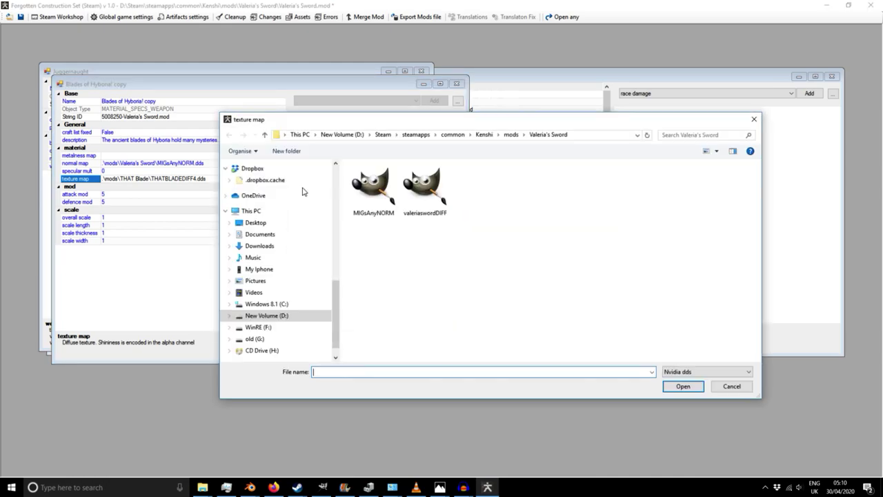
left_click(435, 194)
left_click(682, 387)
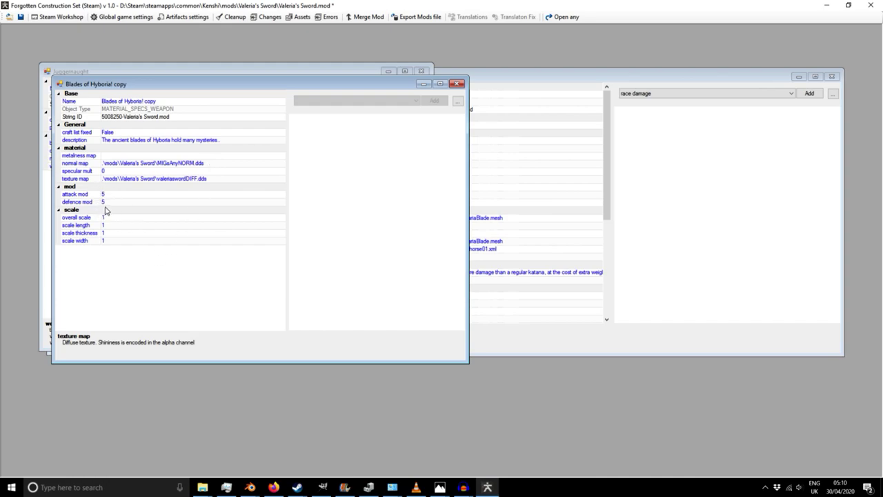
- Rename the copied Blades of Hyboria! weapon model as Blade of Valeria
left_click(177, 104)
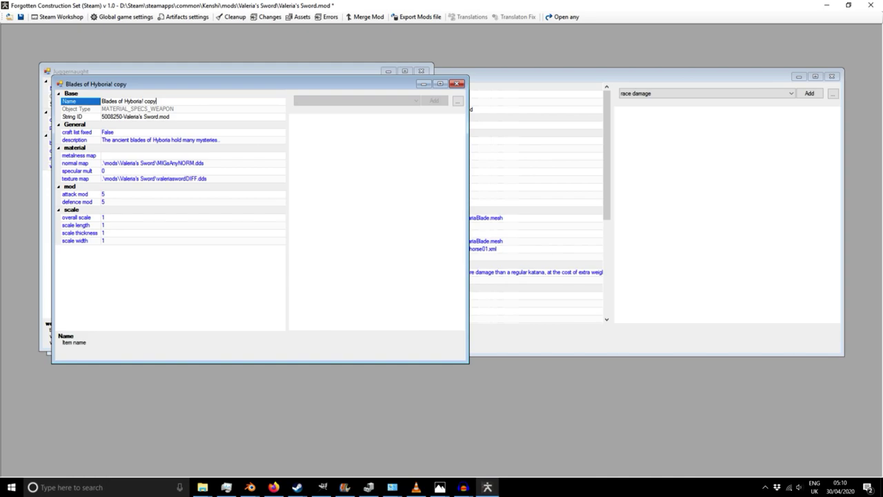
key("BackSpace")
key("BackSpace")
key("BackSpace")
key("BackSpace")
key("BackSpace")
key("BackSpace")
key("BackSpace")
key("BackSpace")
key("BackSpace")
key("BackSpace")
key("BackSpace")
key("BackSpace")
left_click_drag(240, 83, 465, 75)
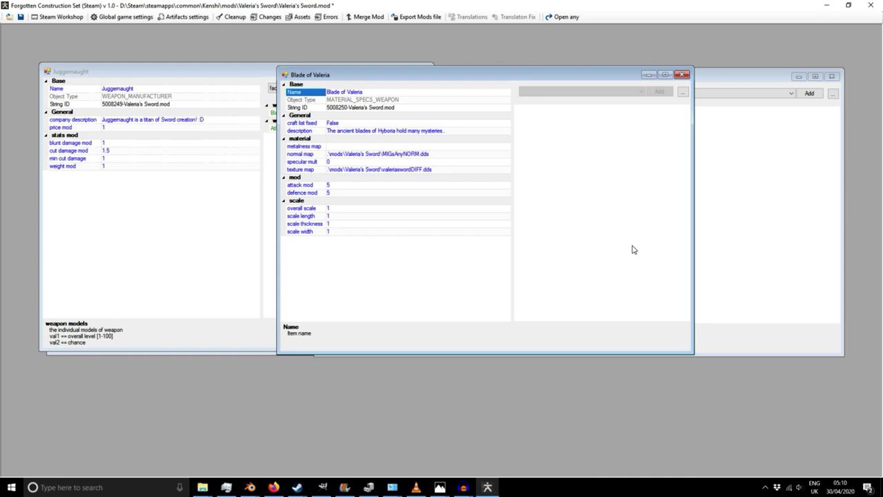
- Rename the Juggernaught weapon manufacturer as Jugowolf
left_click(233, 73)
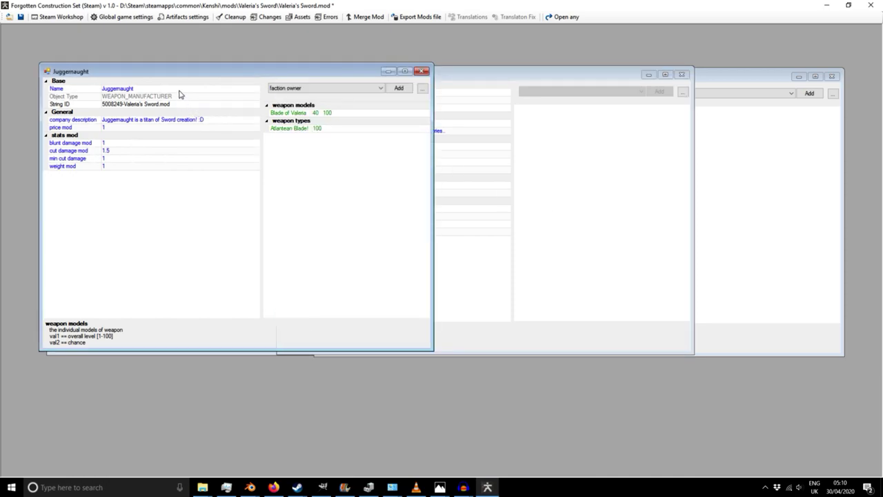
left_click(135, 88)
key("BackSpace")
key("BackSpace")
key("BackSpace")
key("BackSpace")
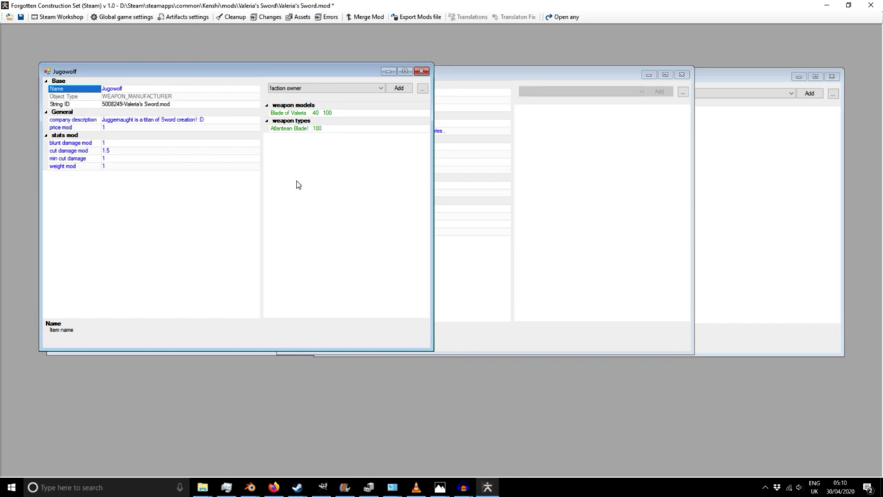
- Change the manufacturer's company description to "Jugowolf is a titan of Sword creation! :D"
left_click(131, 121)
left_click_drag(132, 120, 98, 131)
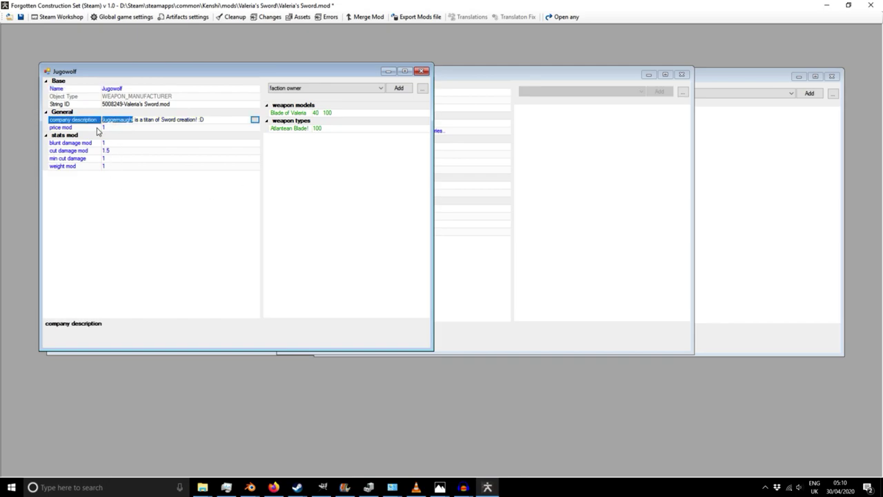
key("BackSpace")
type("Jugowolf")
left_click(165, 88)
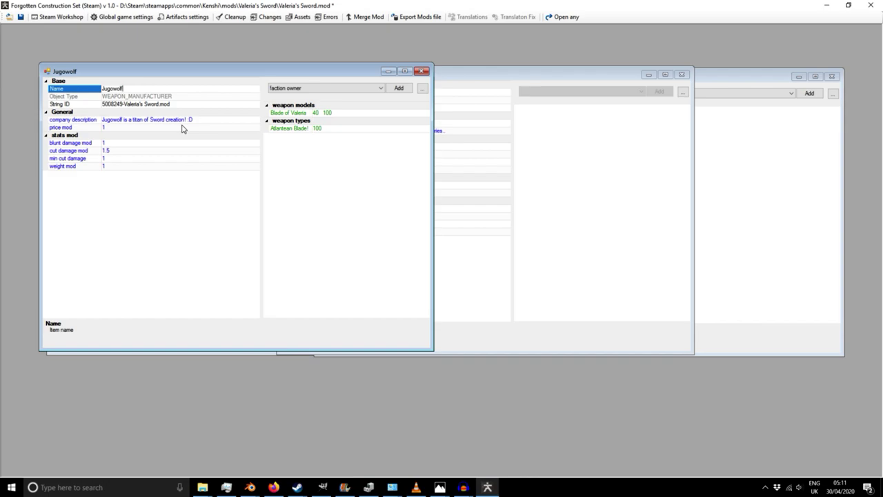
- Examine the Atlantean Blade! entry listed under the Jugowolf manufacturer's weapon types, and close it
left_click_drag(224, 66, 164, 51)
double_click(239, 113)
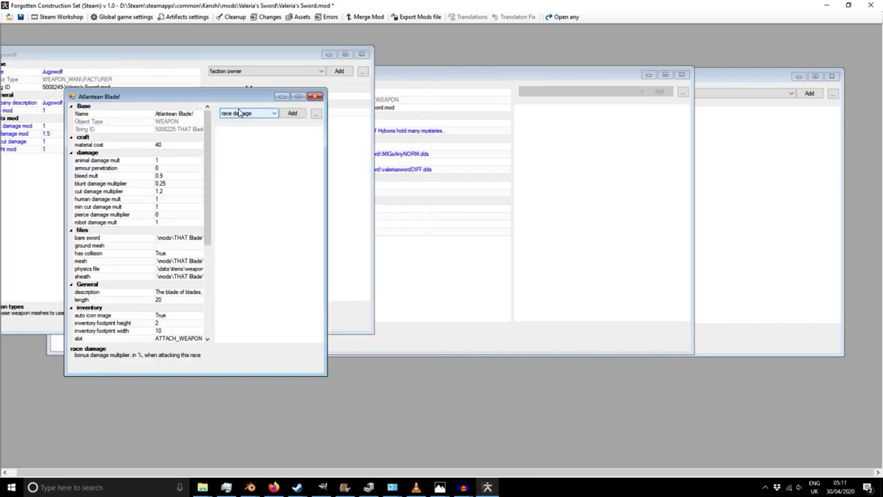
left_click_drag(327, 184, 391, 178)
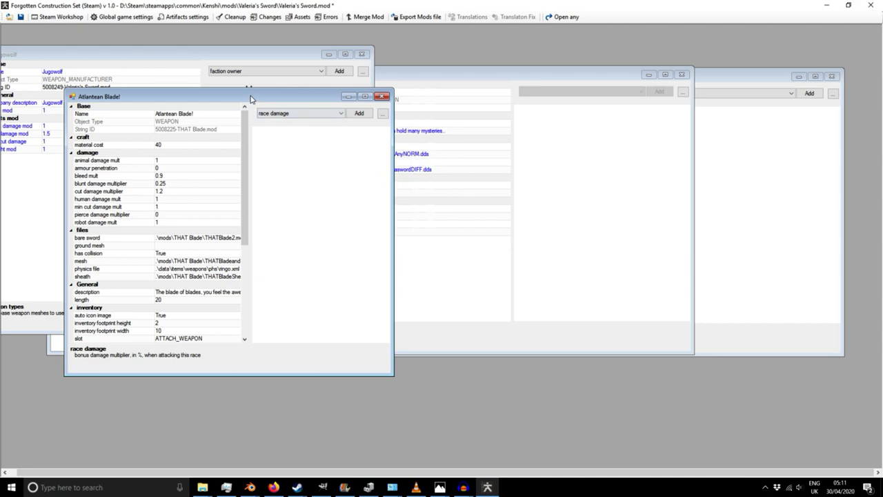
left_click_drag(258, 94, 300, 60)
left_click(423, 61)
left_click_drag(185, 57, 281, 59)
double_click(334, 115)
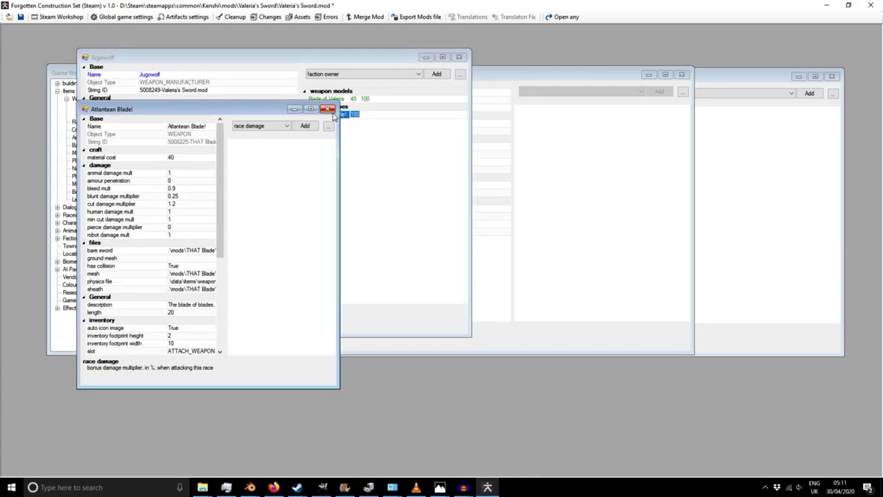
left_click(333, 109)
- Add Valaria Horse Chopper to the Jugowolf manufacturer's weapon types
left_click(353, 74)
left_click(386, 87)
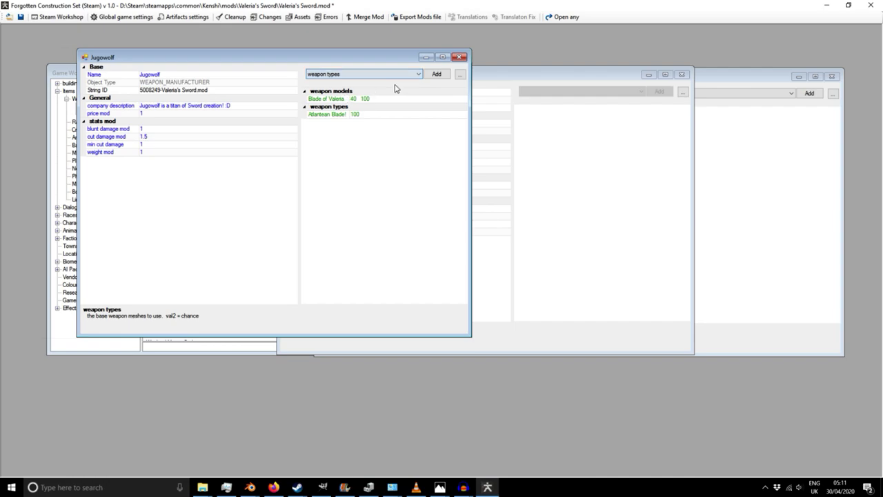
left_click(436, 74)
left_click_drag(511, 162, 523, 331)
left_click(411, 314)
left_click(417, 352)
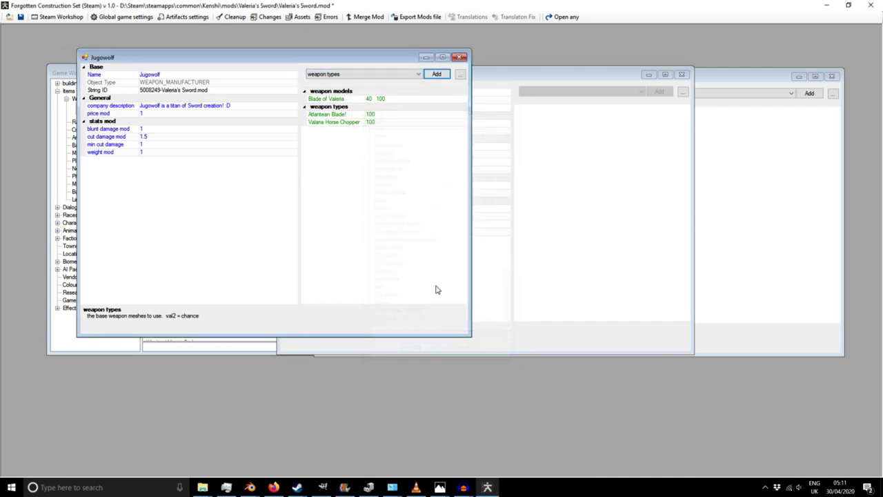
- Remove Atlantean Blade! from the Jugowolf manufacturer's weapon types
right_click(329, 115)
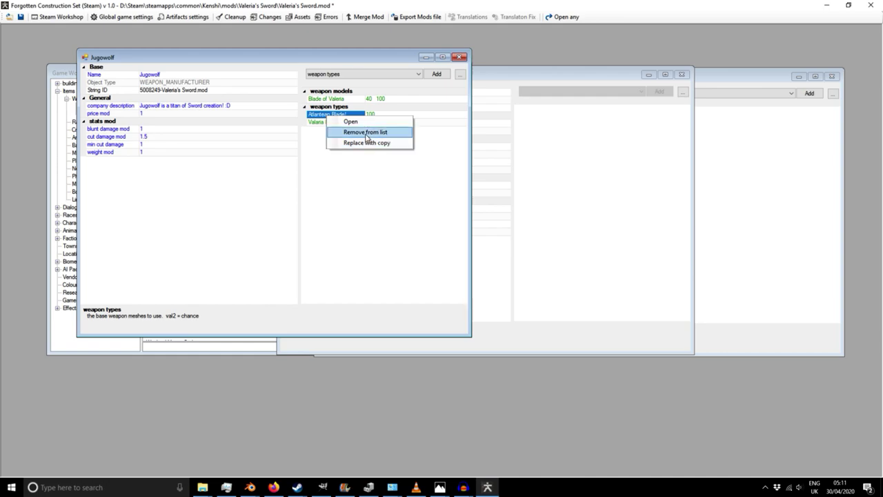
left_click(365, 131)
left_click_drag(225, 57, 408, 86)
left_click_drag(352, 83, 257, 64)
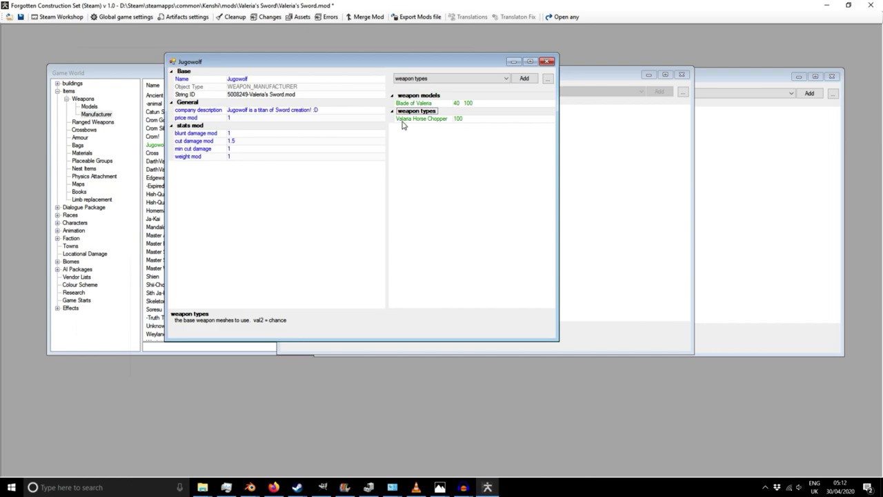
- Review the Blade of Valeria entry from the weapon models list, and close it
left_click_drag(386, 65, 503, 30)
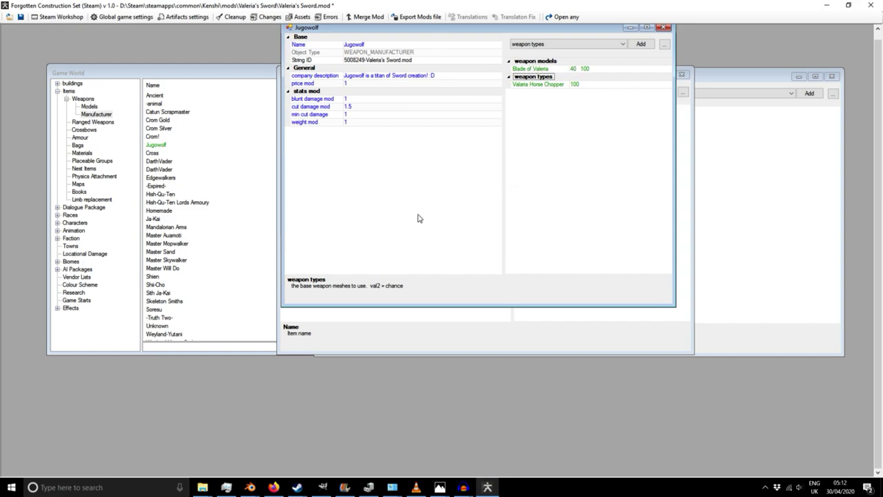
left_click(92, 107)
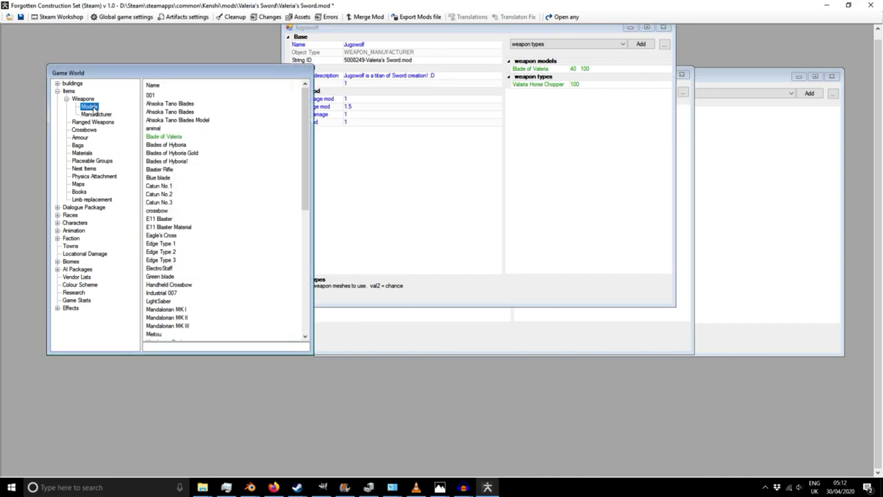
double_click(169, 137)
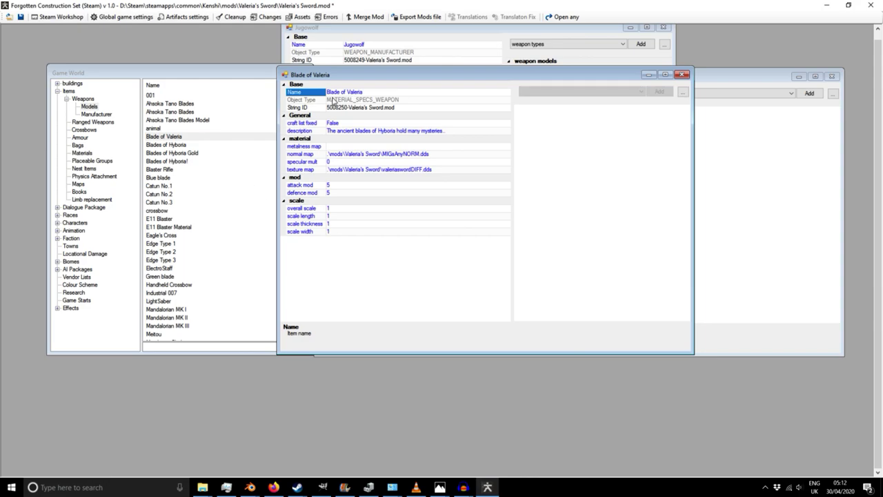
left_click_drag(382, 74, 302, 81)
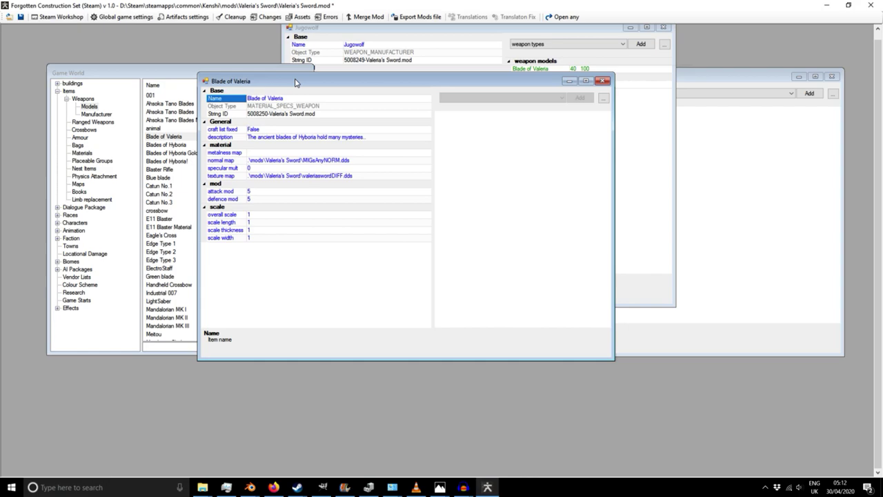
left_click_drag(529, 82, 412, 92)
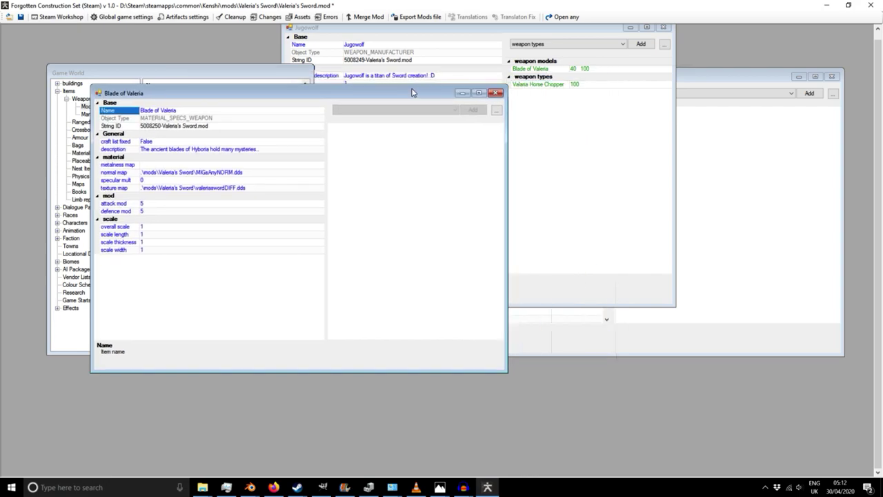
left_click(496, 92)
left_click(442, 190)
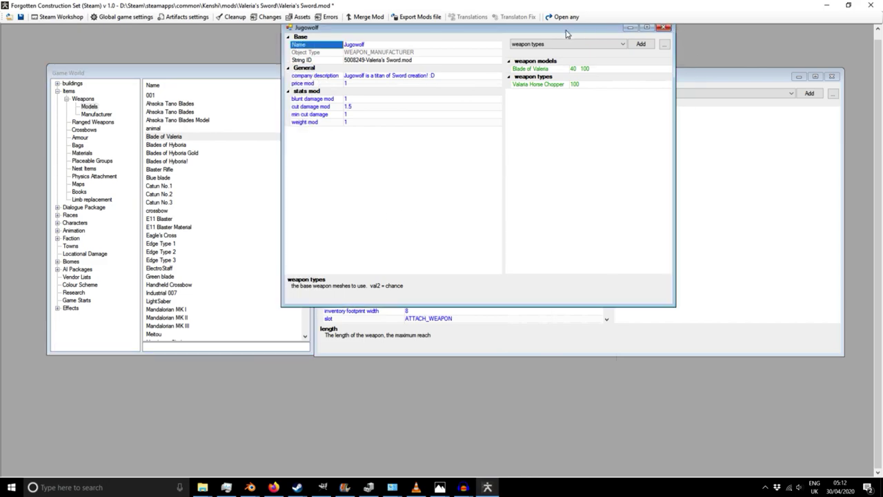
- Check Jugowolf in the manufacturer list and review the Blade of Valeria model linked in its entry
left_click_drag(567, 31, 628, 97)
scroll(207, 193, "down", 4)
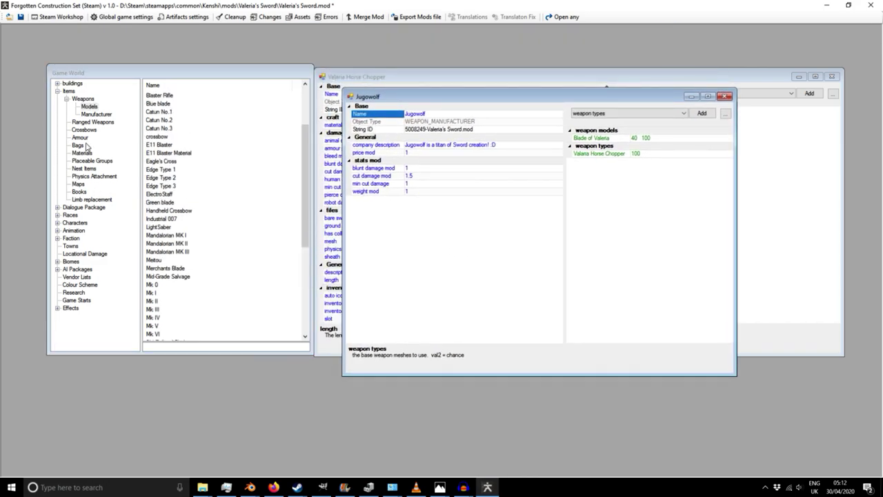
left_click(94, 114)
scroll(221, 180, "up", 1)
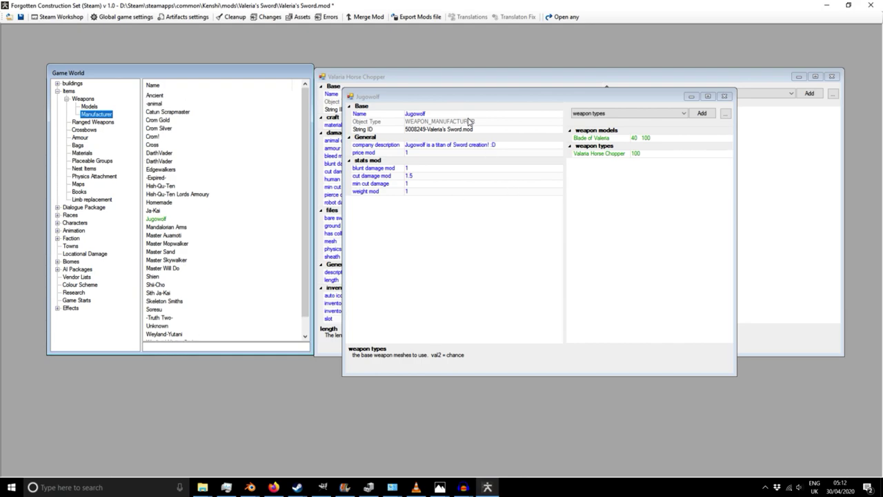
left_click(464, 97)
left_click_drag(464, 96, 415, 98)
left_click(565, 139)
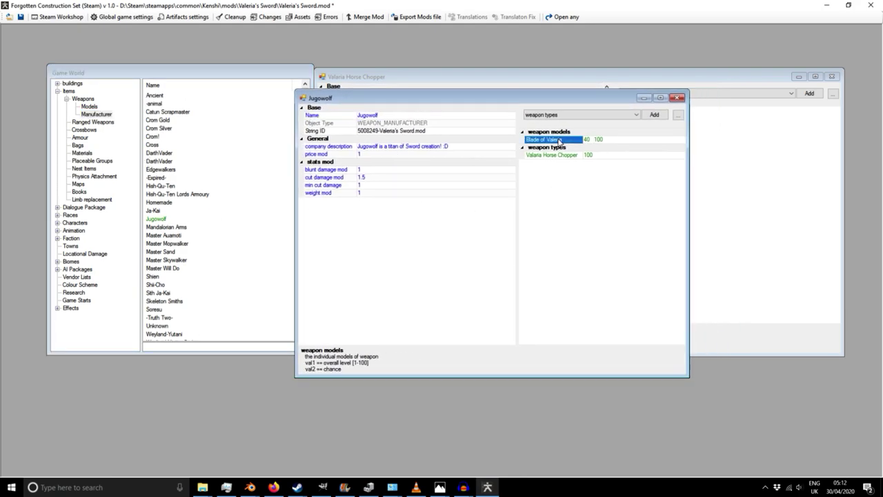
double_click(552, 140)
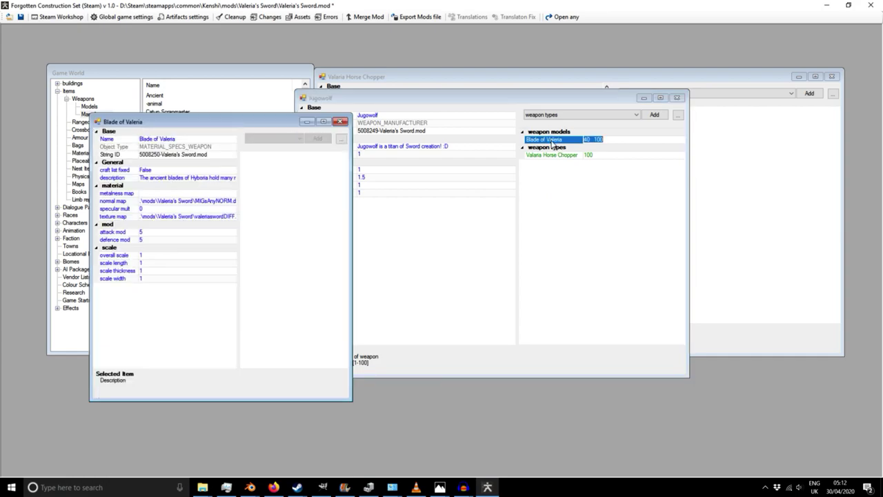
left_click_drag(352, 253, 498, 236)
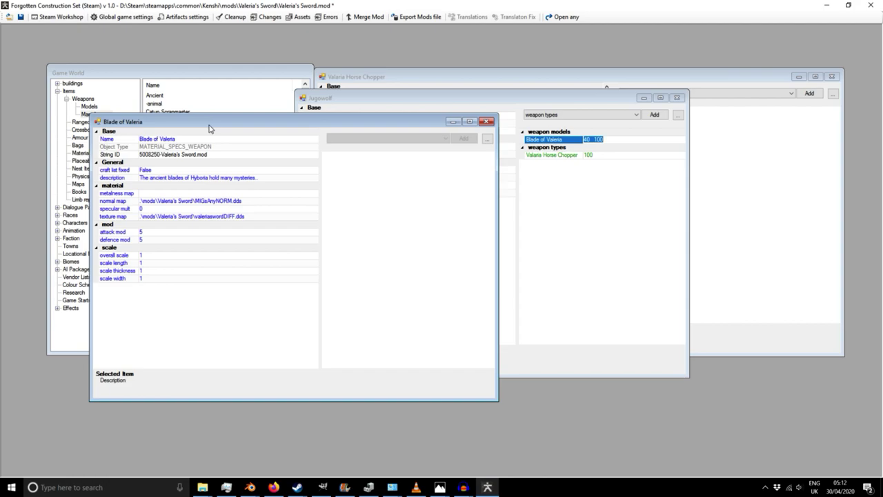
left_click_drag(211, 121, 193, 125)
left_click(469, 126)
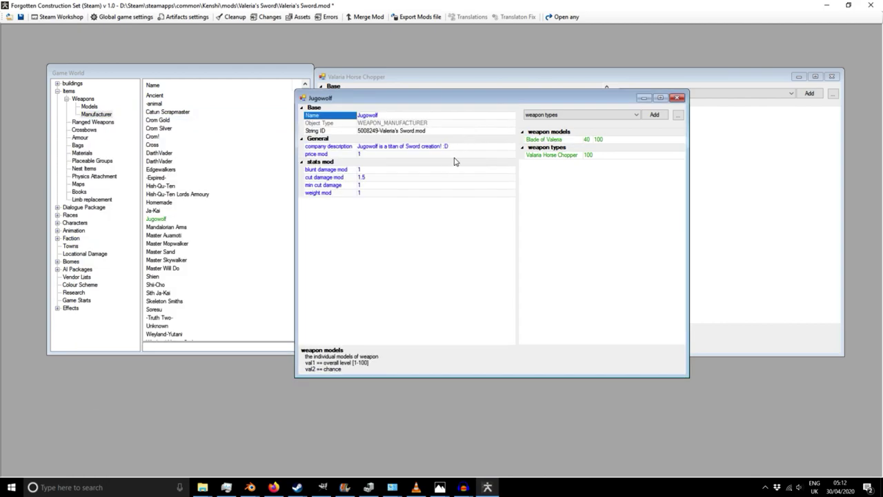
- Rename the Valaria Horse Chopper weapon type as Valaria Scimitar and close its entry
double_click(552, 154)
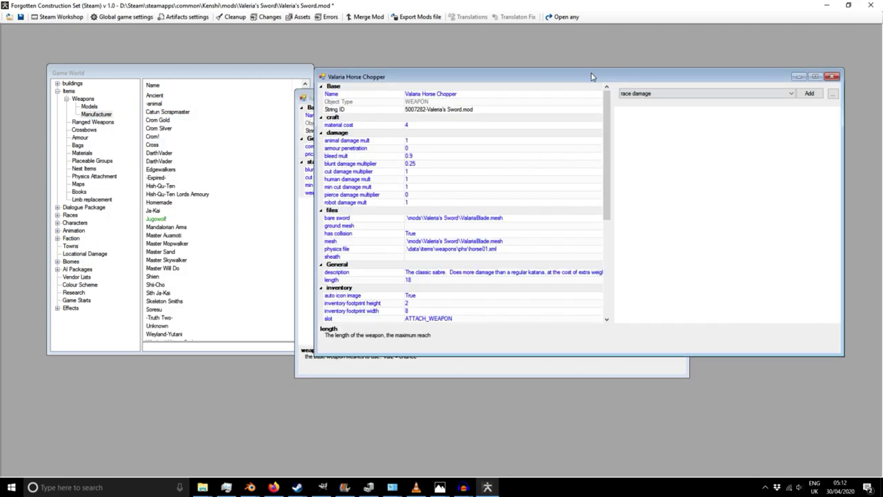
left_click_drag(594, 77, 528, 89)
left_click_drag(421, 106, 360, 105)
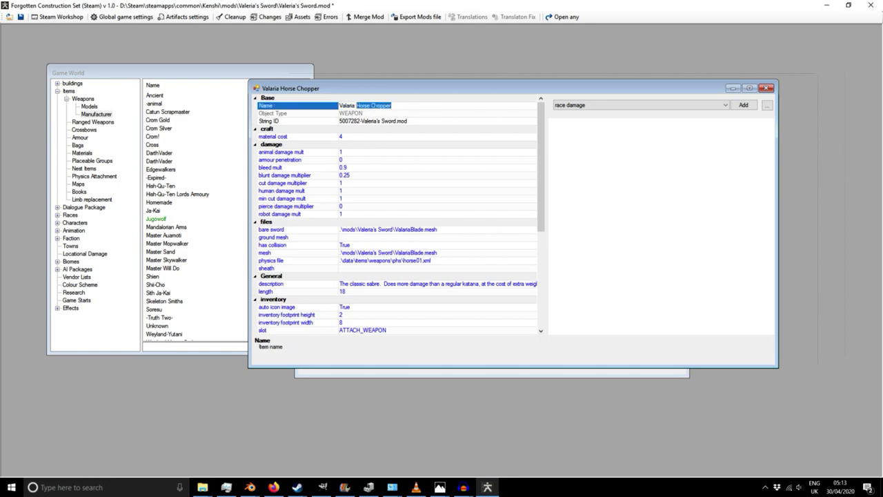
type("S")
left_click_drag(436, 90, 382, 80)
scroll(330, 135, "down", 3)
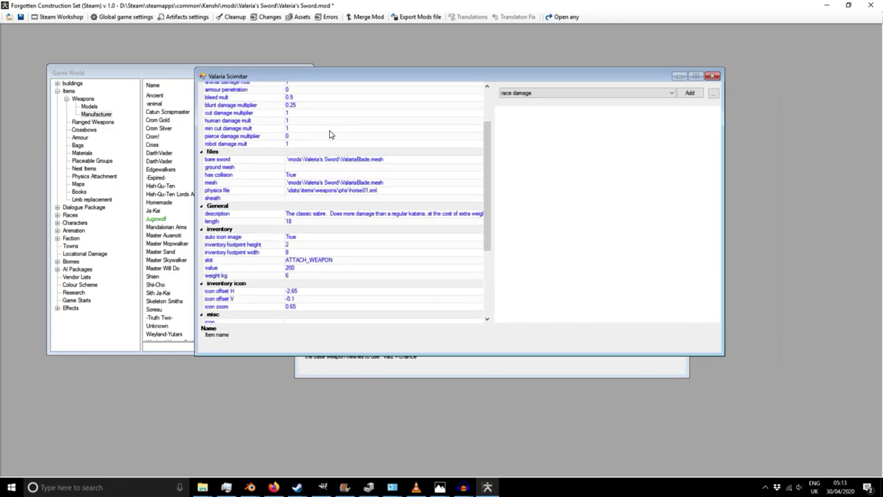
left_click(713, 76)
- Close the Jugowolf manufacturer entry and save the mod
left_click_drag(554, 101, 463, 82)
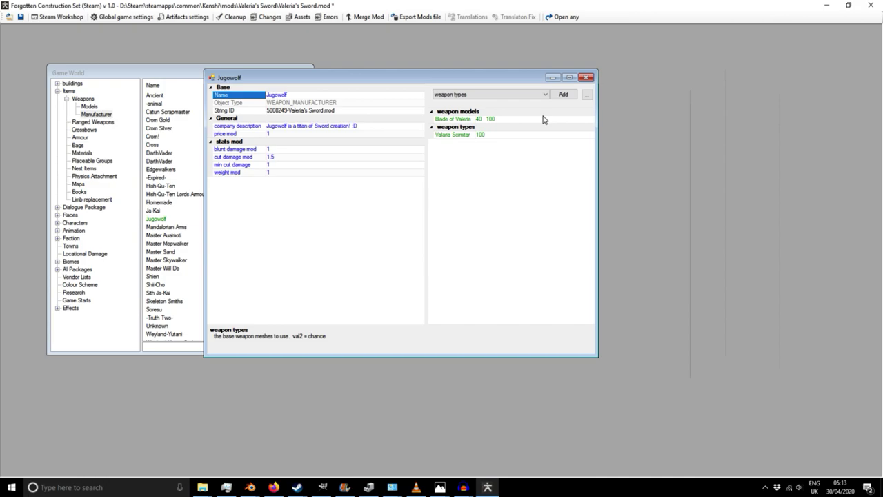
left_click(587, 77)
left_click(20, 15)
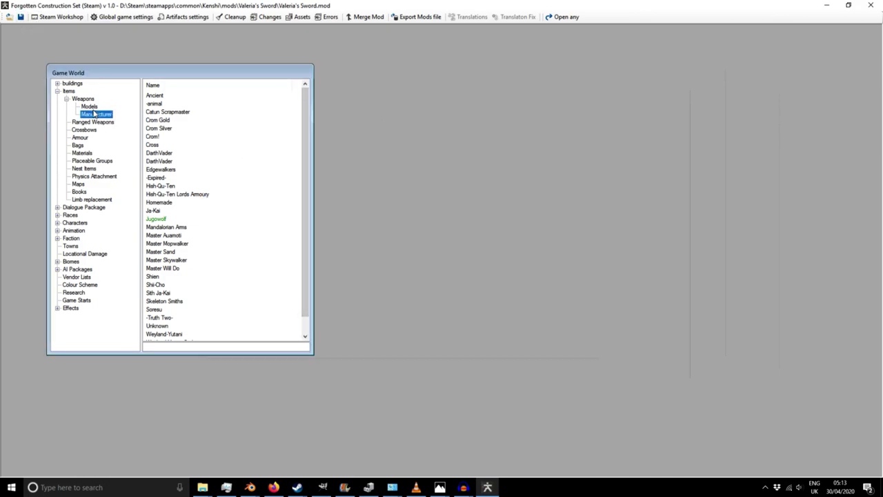
- List the game starts and open the Conan and Valaria start
scroll(181, 147, "down", 1)
left_click(69, 302)
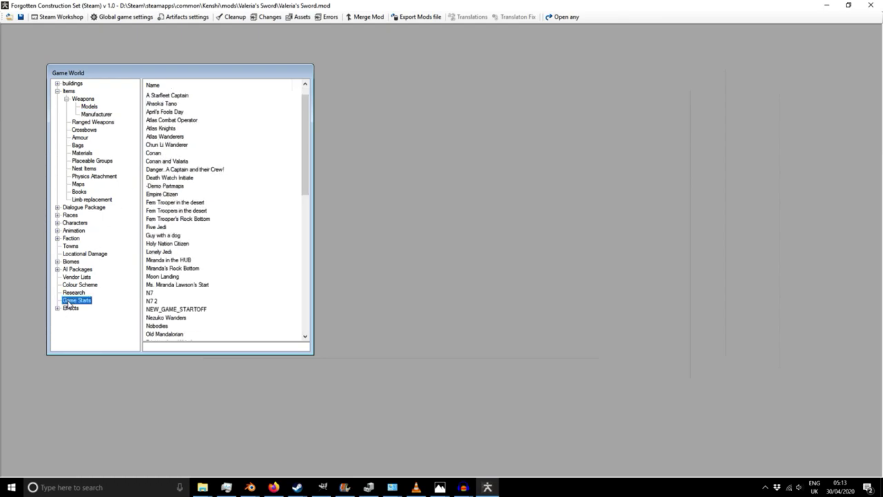
scroll(174, 285, "down", 2)
scroll(174, 290, "up", 2)
right_click(158, 154)
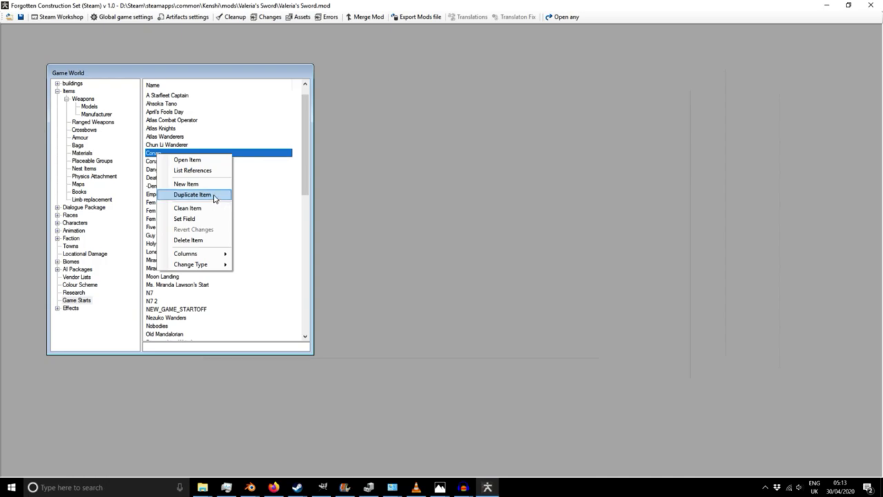
left_click(223, 130)
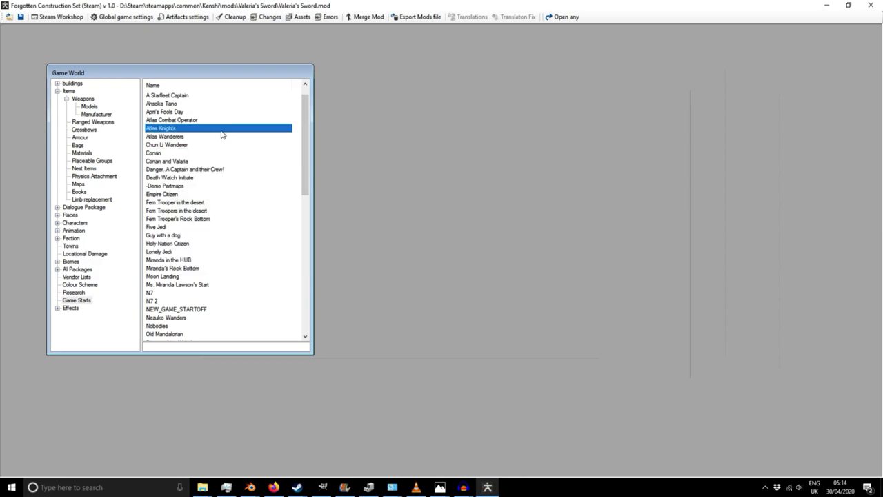
double_click(167, 161)
- Open the start's Conan and Valaria squad and the Valeria character in it, widening both windows
double_click(283, 176)
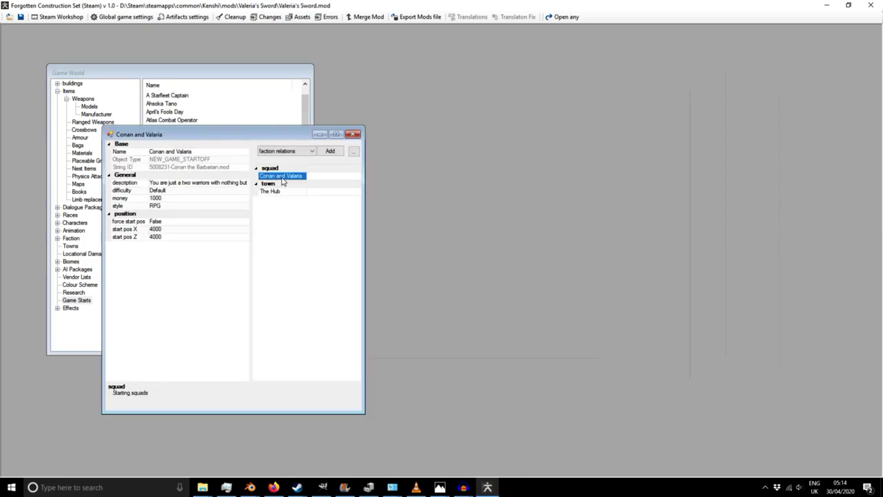
left_click_drag(376, 252, 505, 252)
left_click(352, 204)
double_click(352, 204)
left_click_drag(394, 248, 510, 249)
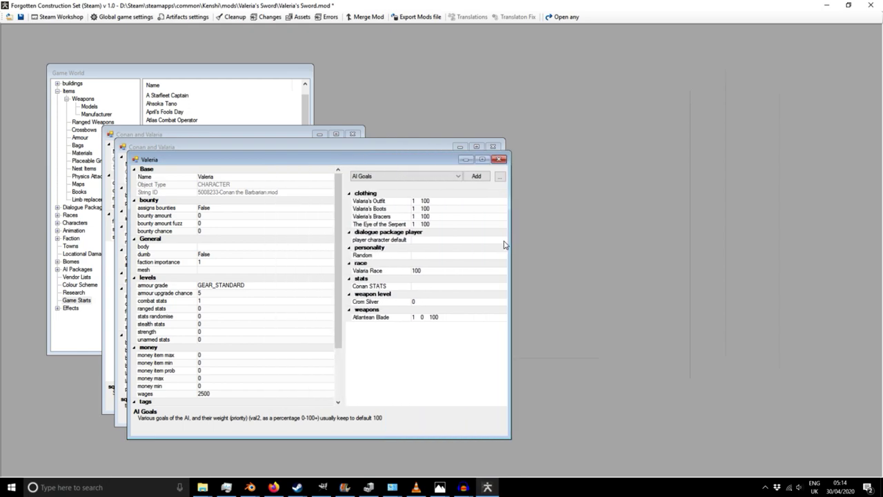
- Add Valaria Scimitar to the Valeria character's weapons and remove the Atlantean Blade from the list
left_click(405, 176)
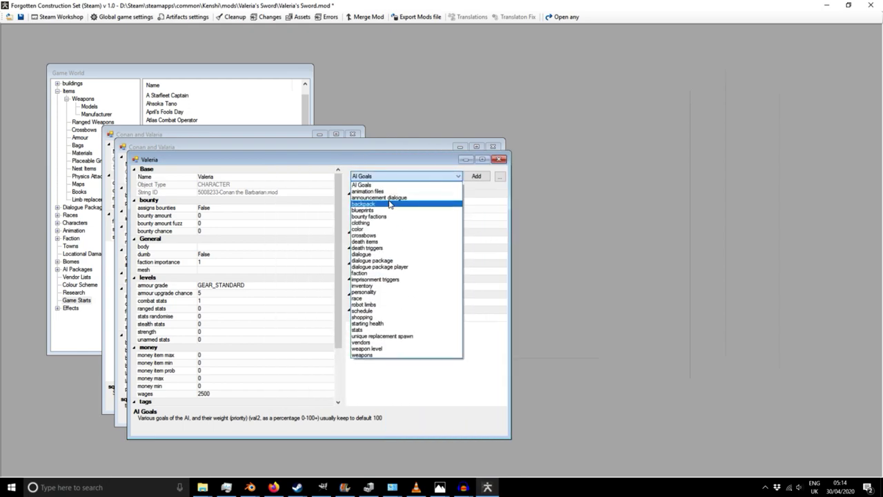
left_click(365, 355)
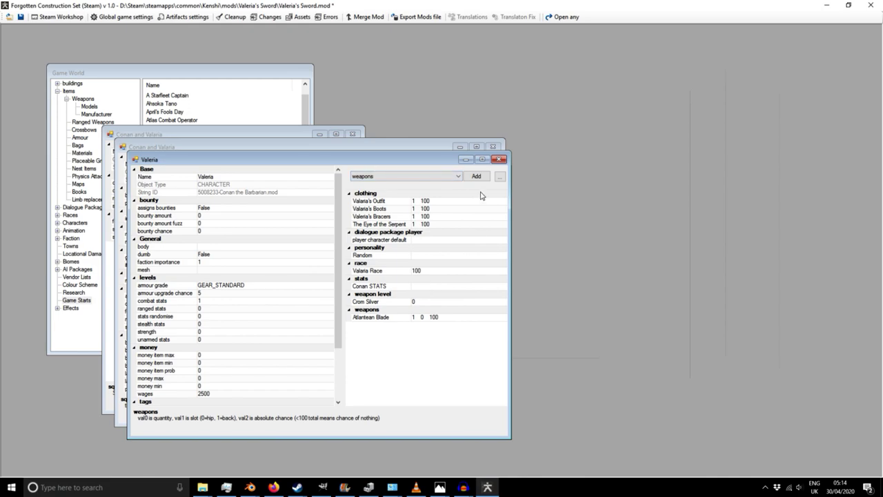
left_click(475, 176)
scroll(424, 262, "down", 20)
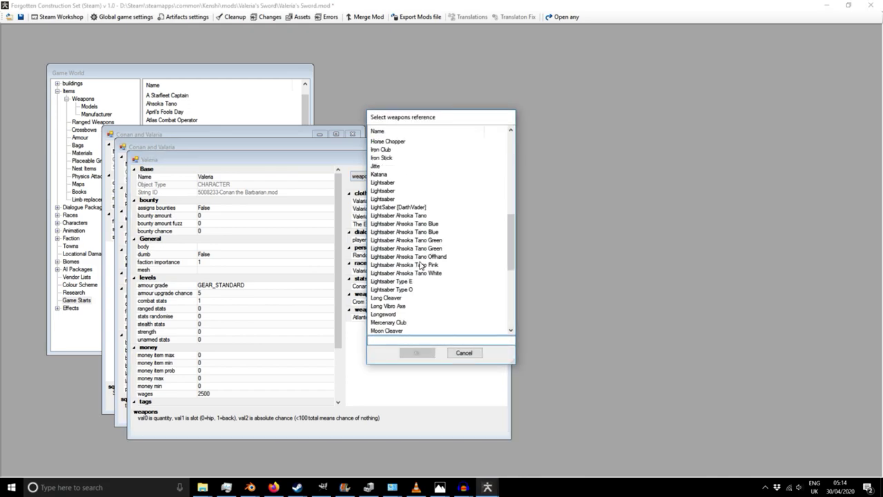
left_click(406, 314)
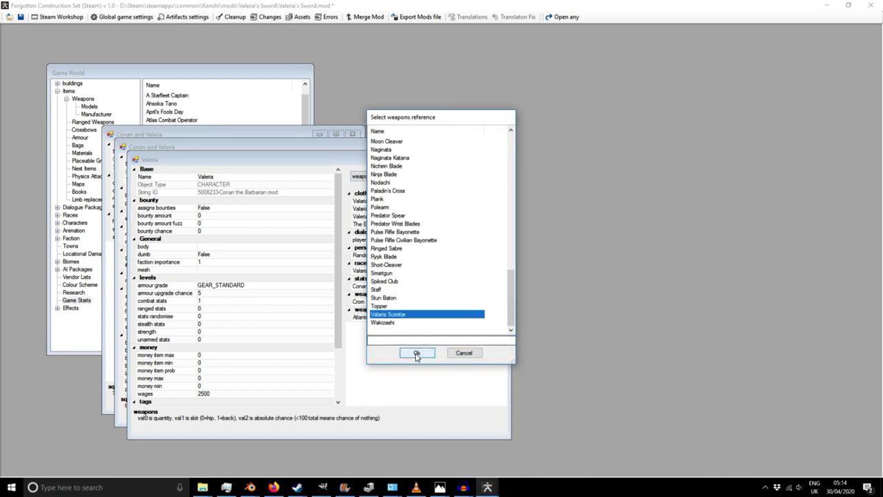
left_click(417, 353)
right_click(380, 318)
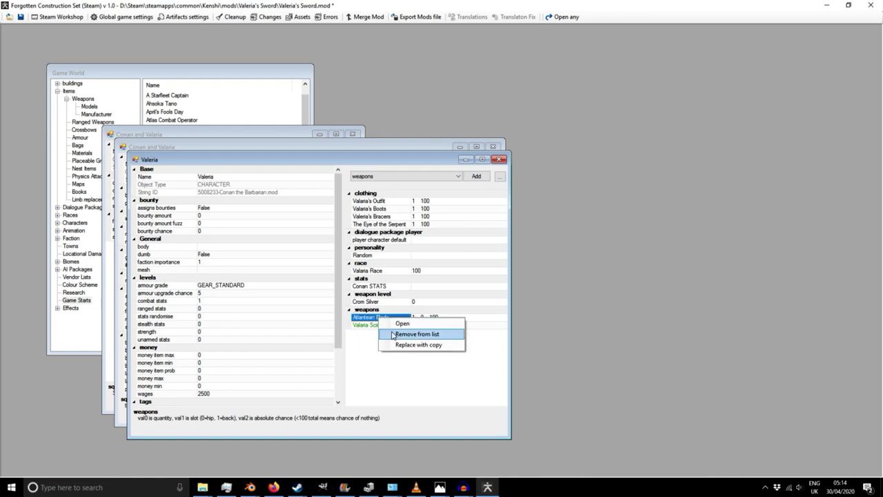
left_click(417, 334)
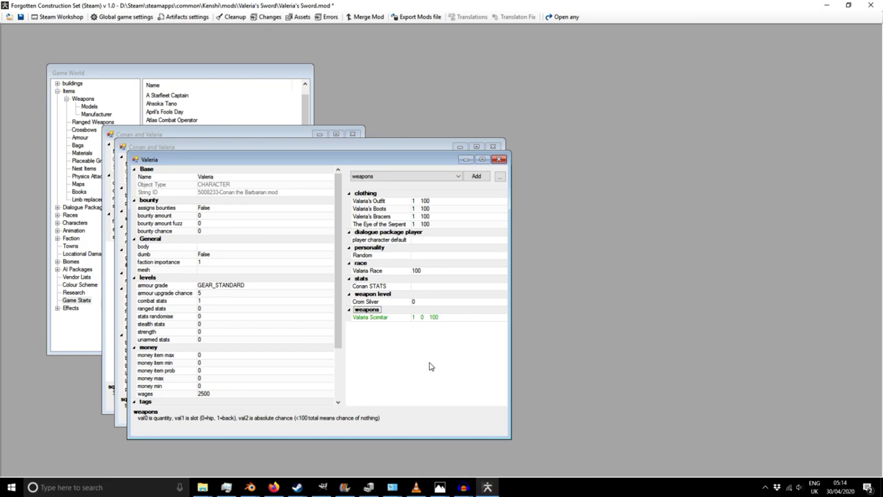
- Replace Valeria's Crom Silver weapon level with Jugowolf
right_click(372, 304)
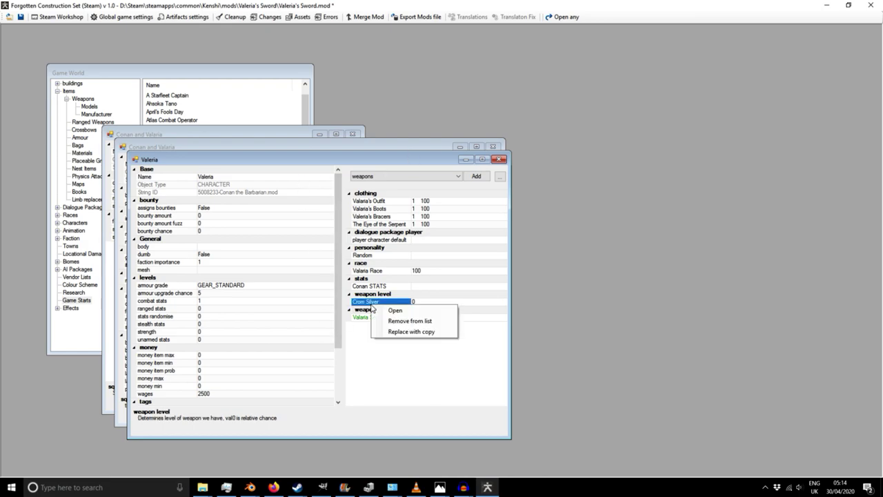
left_click(410, 321)
left_click(371, 176)
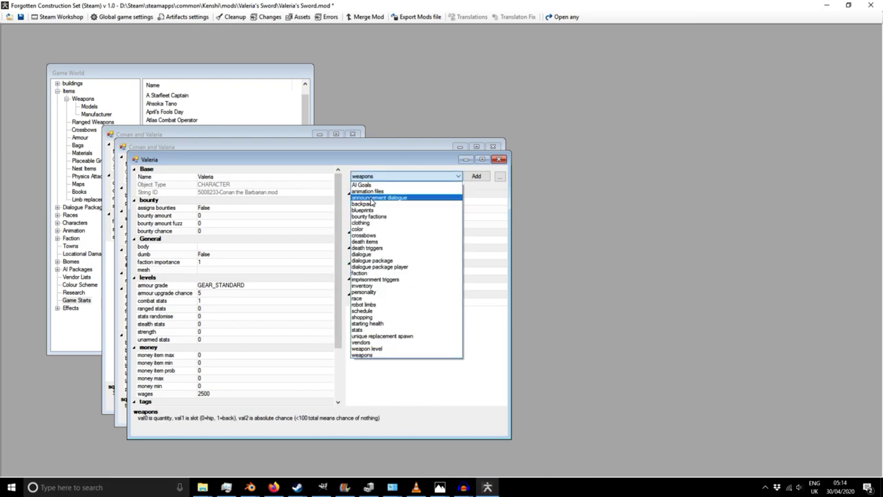
left_click(367, 349)
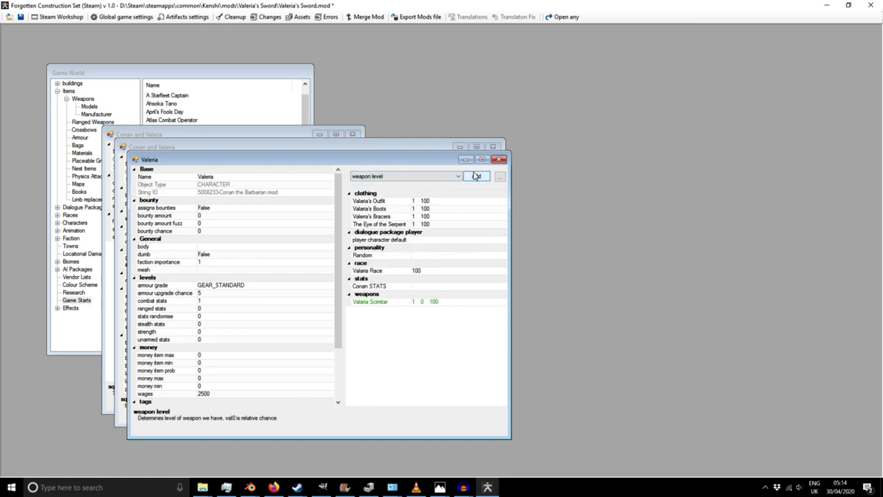
left_click(476, 176)
scroll(407, 255, "down", 4)
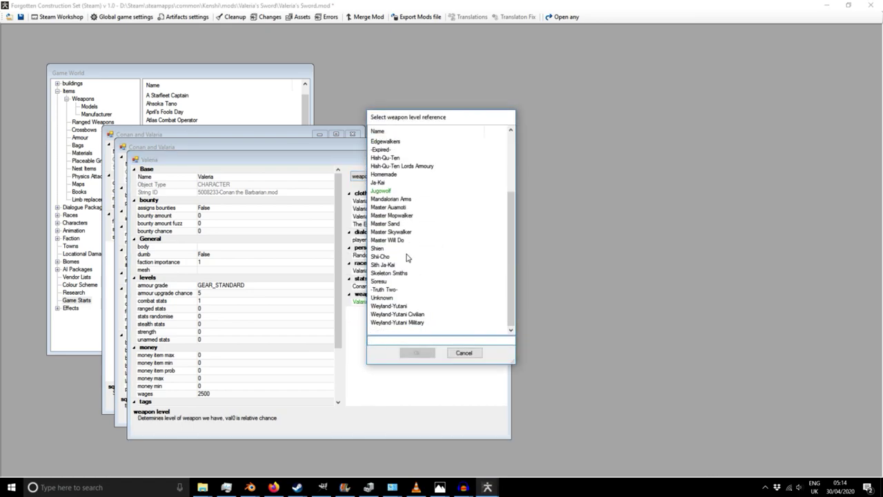
left_click(395, 190)
left_click(418, 353)
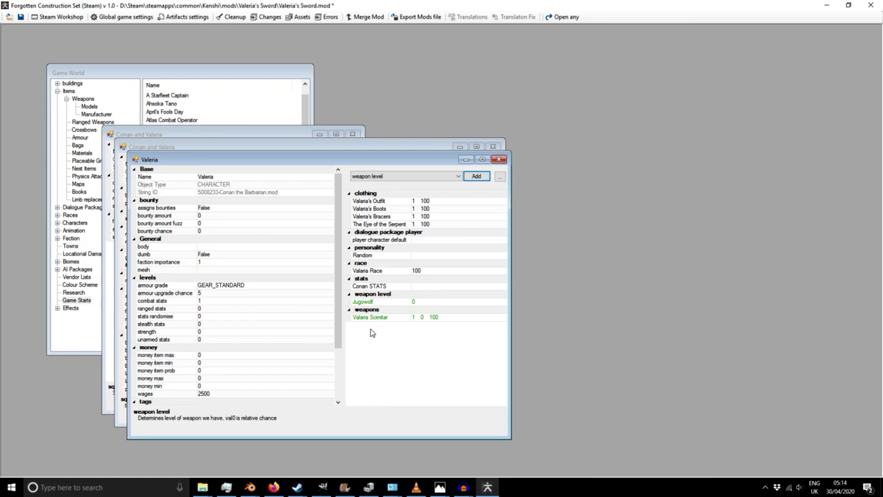
- List the weapon models to check the Blade of Valeria entry, and save the mod
mouse_move(259, 164)
left_mouse_down()
mouse_move(425, 166)
mouse_move(271, 168)
left_mouse_up()
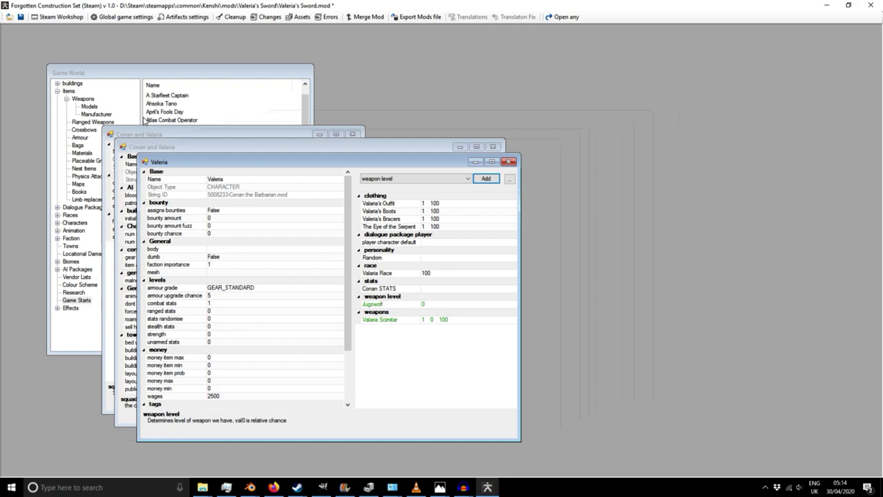
left_click(89, 106)
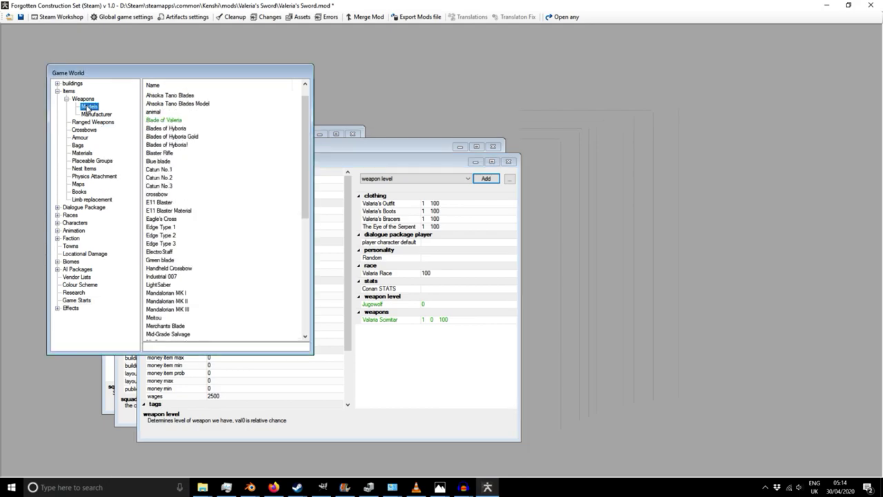
scroll(178, 142, "down", 10)
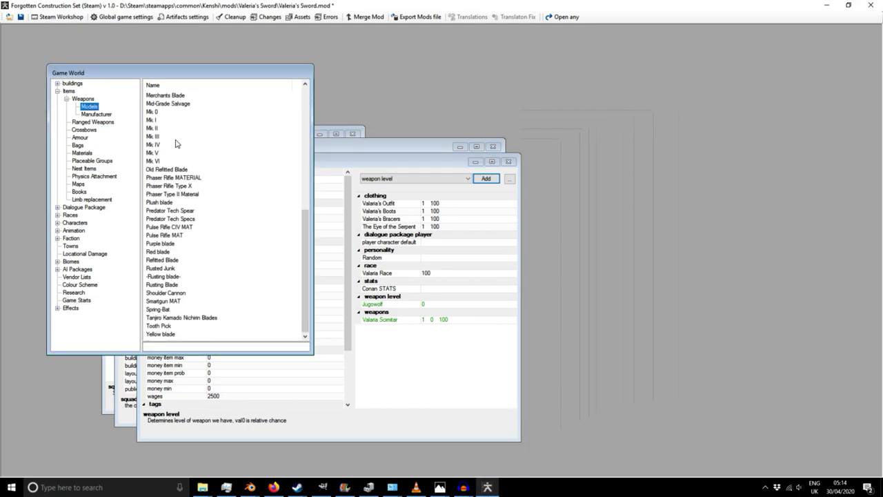
scroll(175, 144, "up", 10)
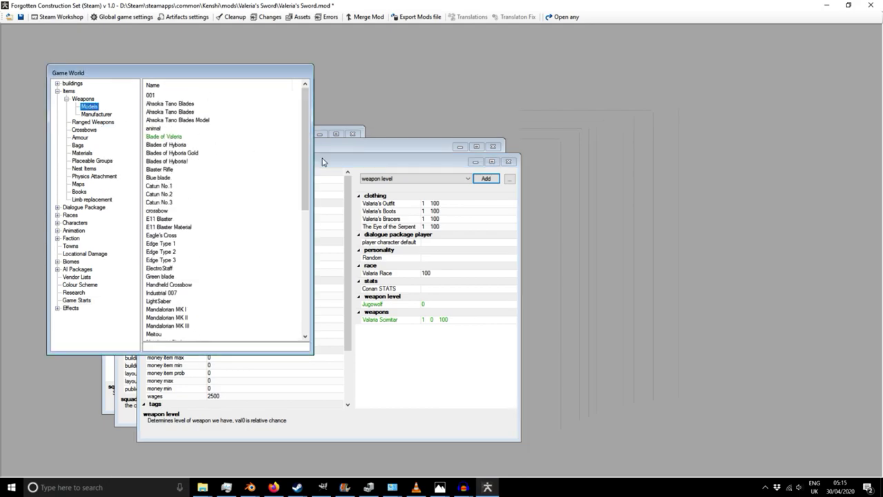
left_click_drag(305, 143, 306, 142)
left_click(21, 17)
- Spread out the Game World, squad, Valeria and game start windows to review how their entries are linked
left_click_drag(264, 77, 751, 100)
mouse_move(365, 164)
left_mouse_down()
mouse_move(311, 70)
mouse_move(330, 206)
mouse_move(357, 159)
left_mouse_up()
left_click(205, 143)
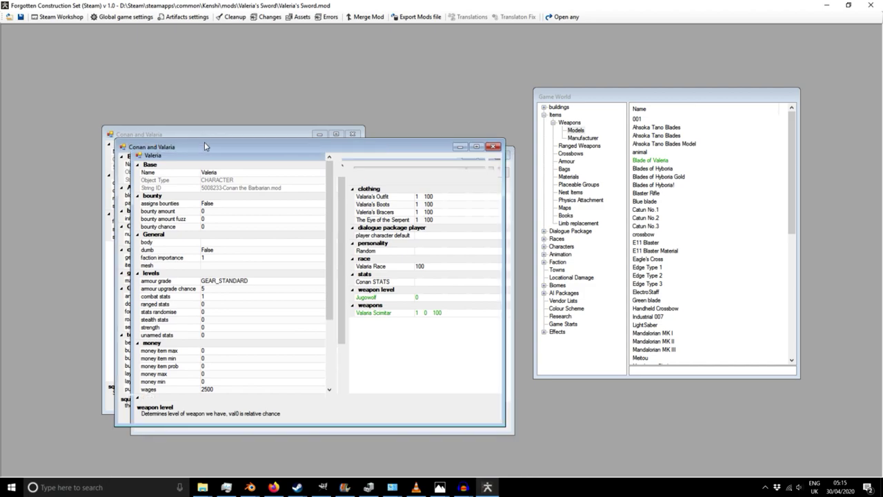
left_click_drag(353, 148, 618, 106)
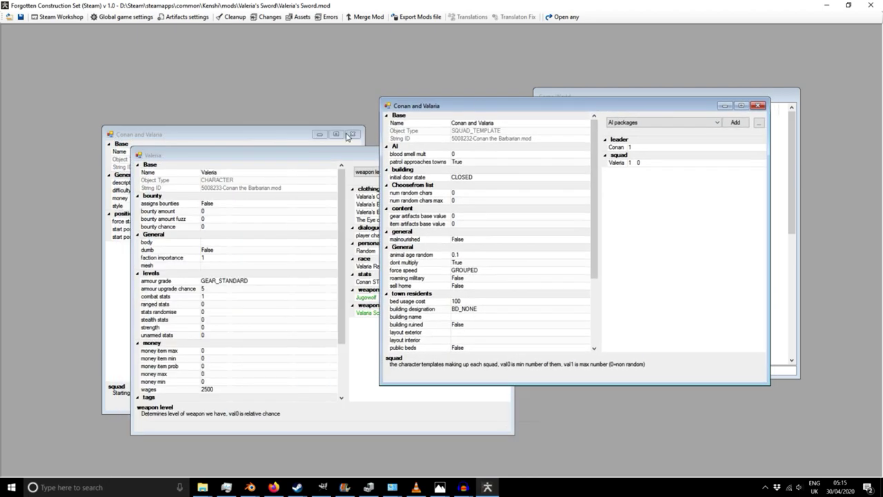
left_click(291, 160)
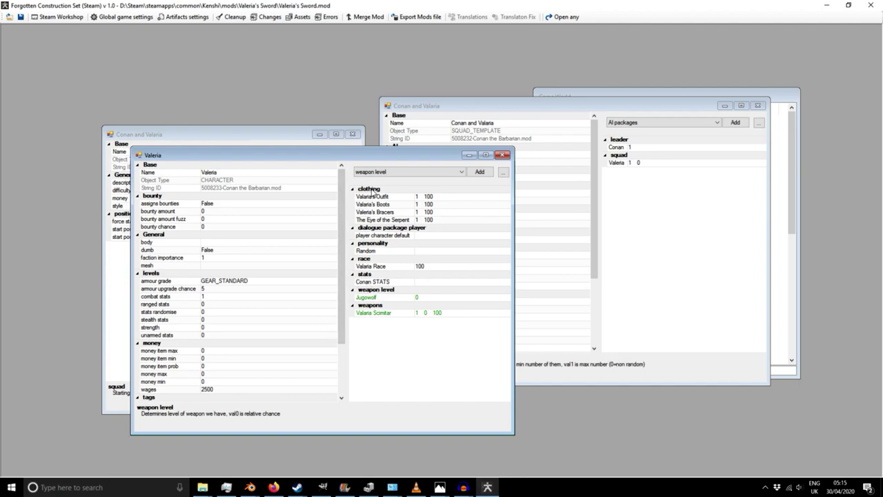
left_click_drag(388, 159, 630, 102)
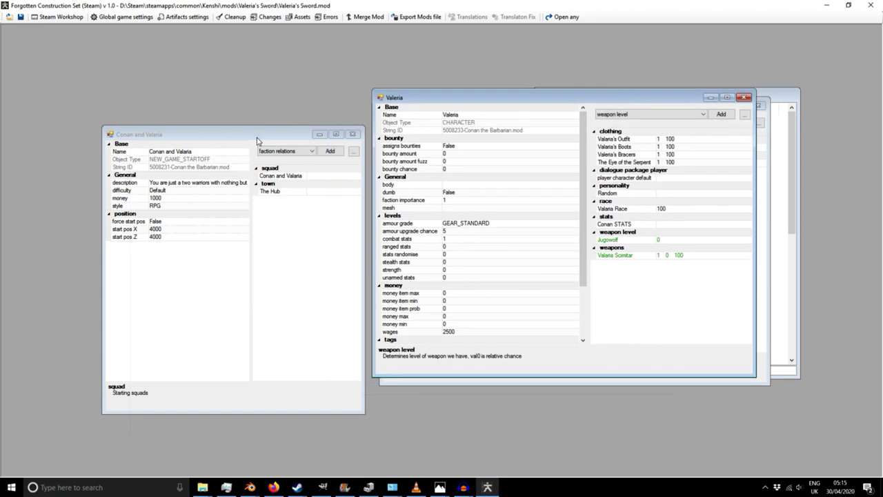
left_click_drag(256, 135, 243, 60)
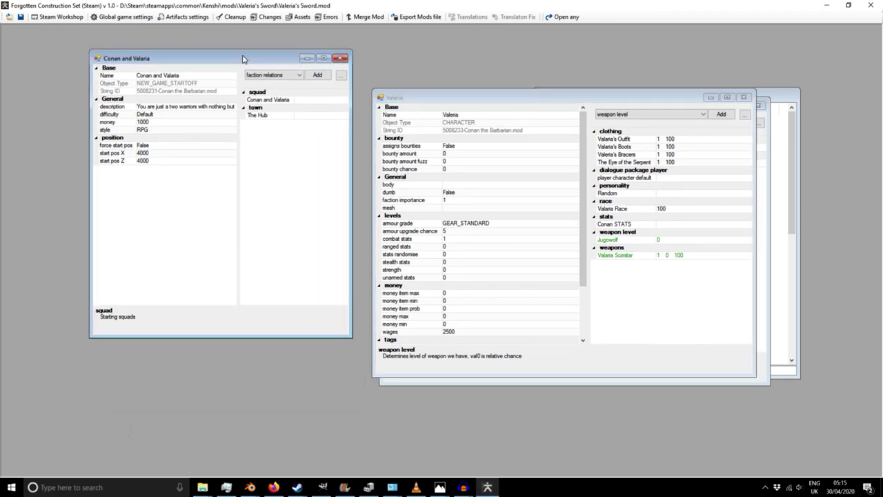
left_click(602, 105)
left_click_drag(602, 105, 430, 112)
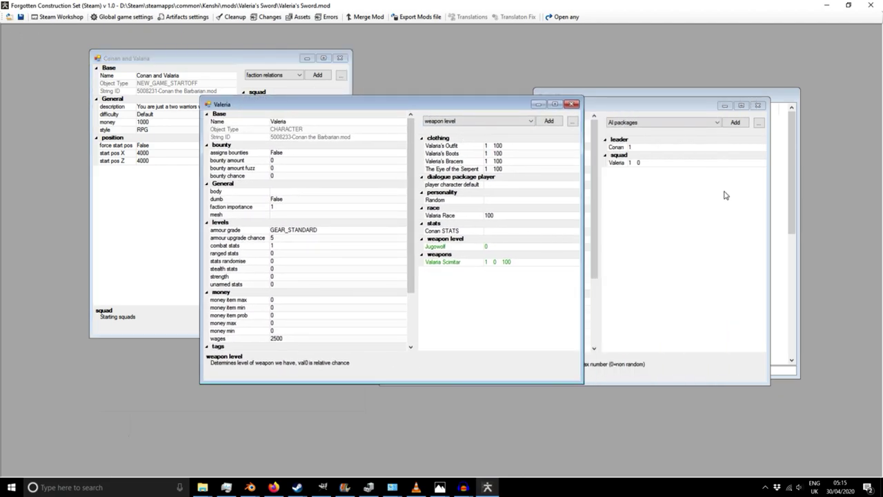
- Close the Forgotten Construction Set, switch to Steam and launch Kenshi with the Play Kenshi option
left_click(868, 5)
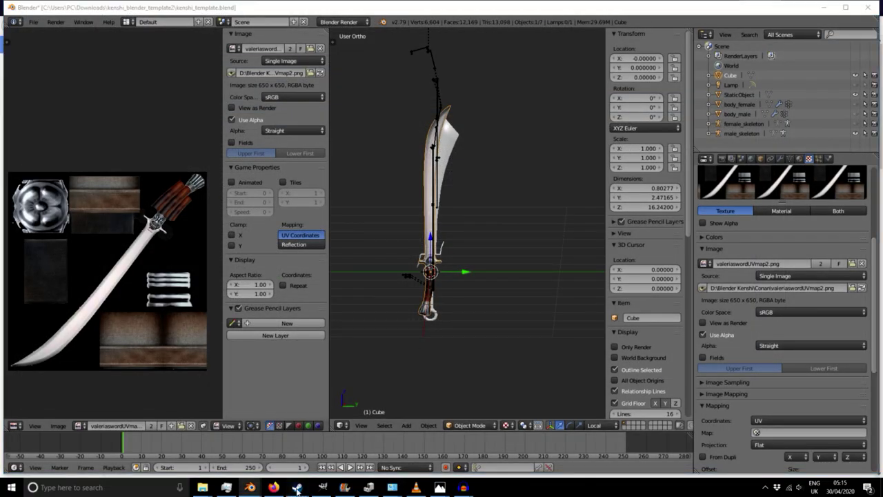
mouse_move(297, 487)
left_click(266, 448)
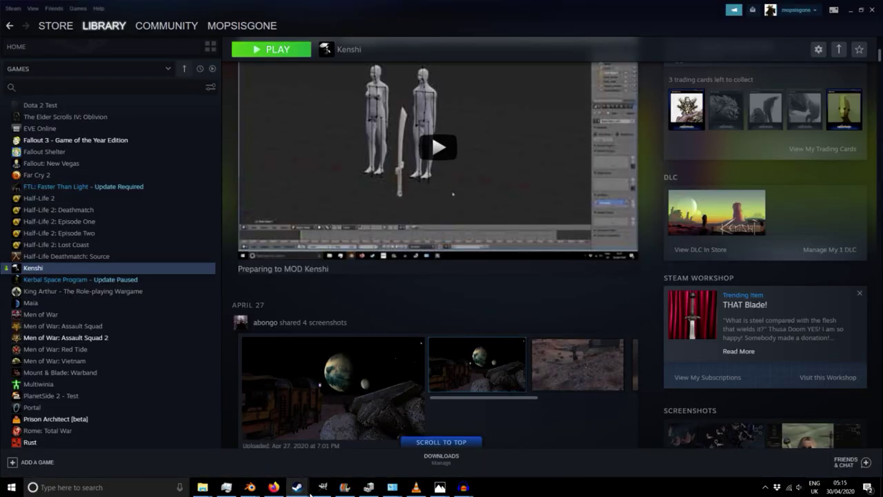
left_click(271, 49)
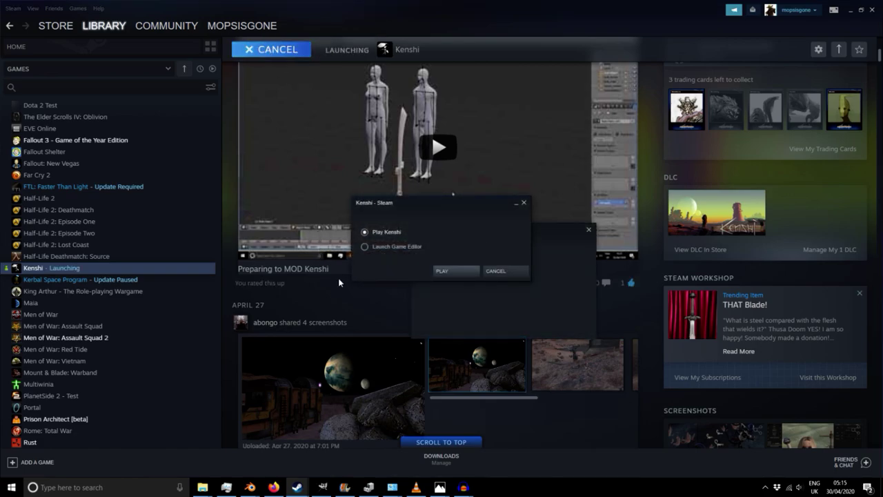
left_click(454, 275)
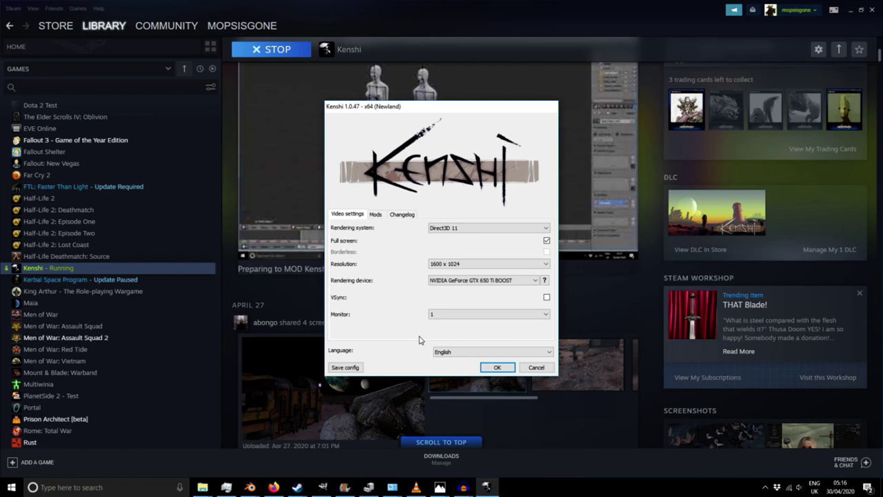
- Disable the THAT Blade and Conan the Barbarian mods in the launcher and inspect the dependencies of Valeria's Sword
left_click(377, 215)
left_click_drag(529, 236, 531, 289)
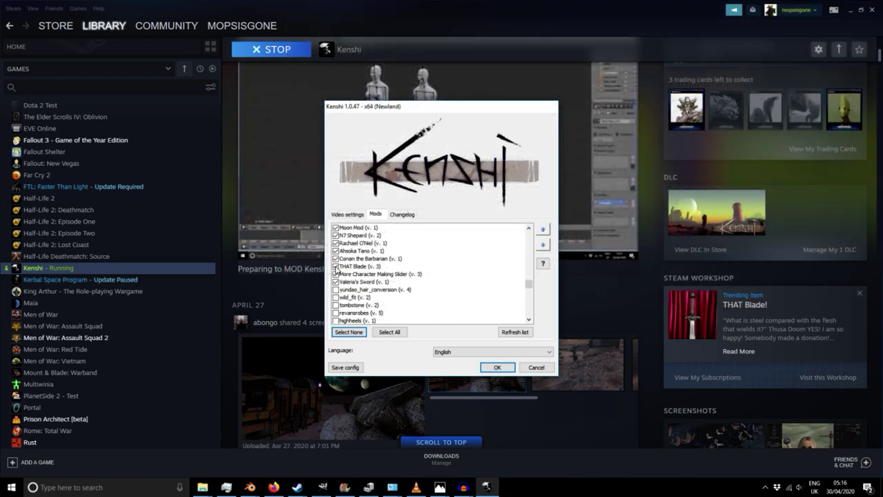
left_click(335, 267)
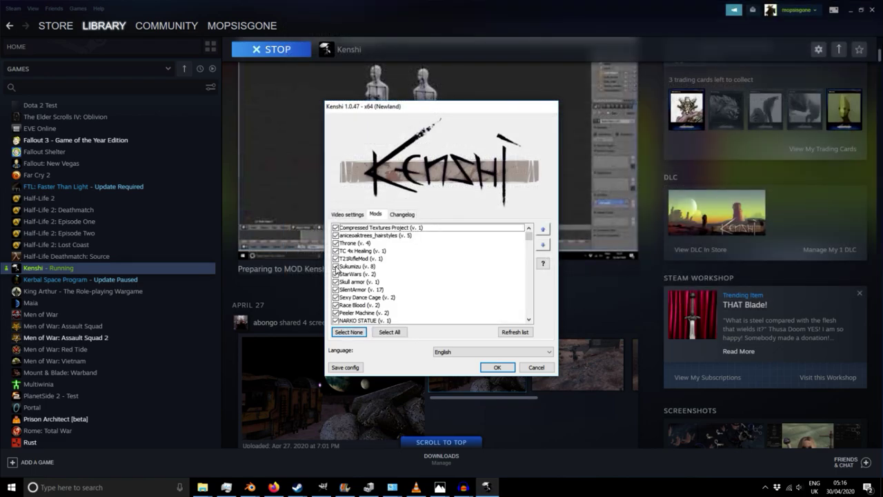
left_click_drag(528, 236, 529, 286)
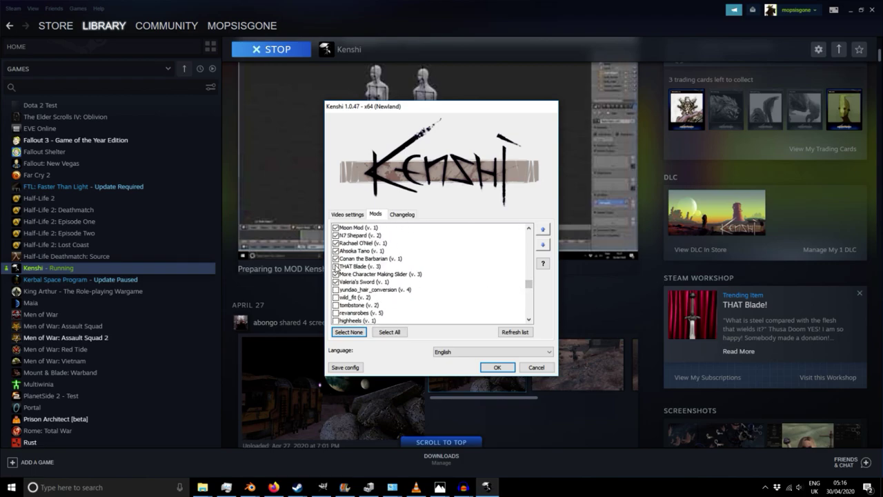
left_click(335, 267)
left_click_drag(530, 236, 529, 287)
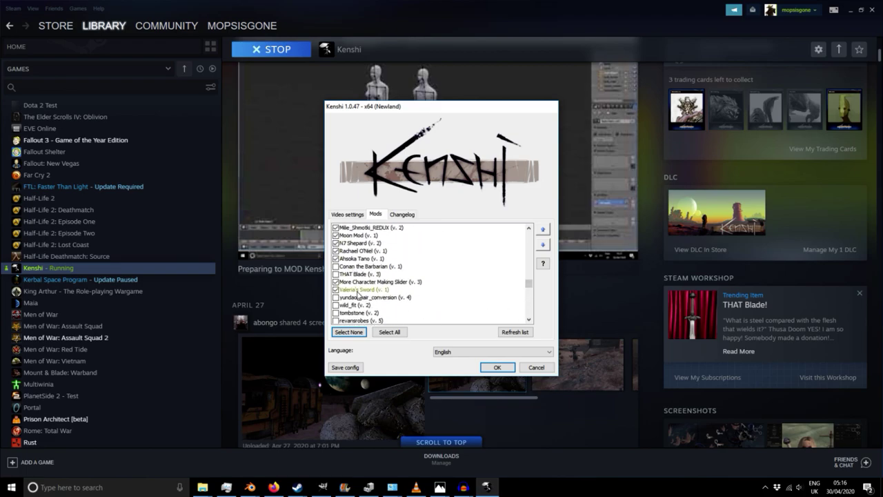
mouse_move(364, 293)
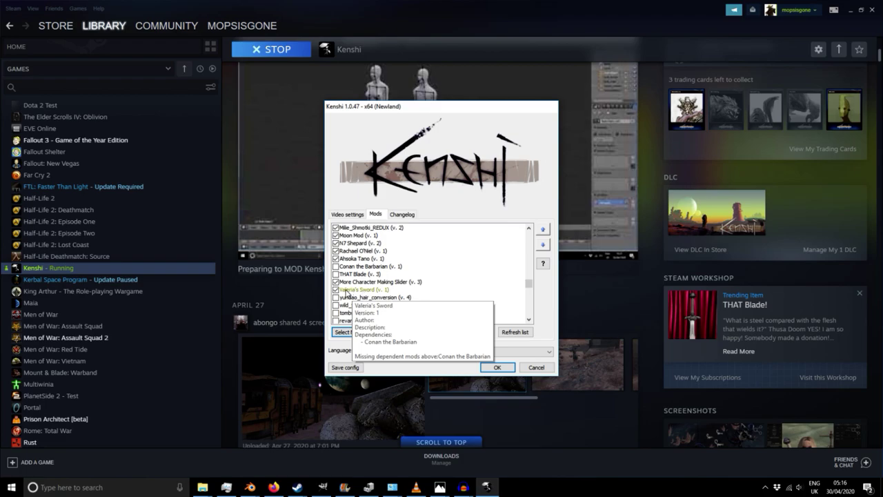
- Re-enable the Conan the Barbarian and THAT Blade mods, check the mod list and start the game
scroll(385, 274, "up", 15)
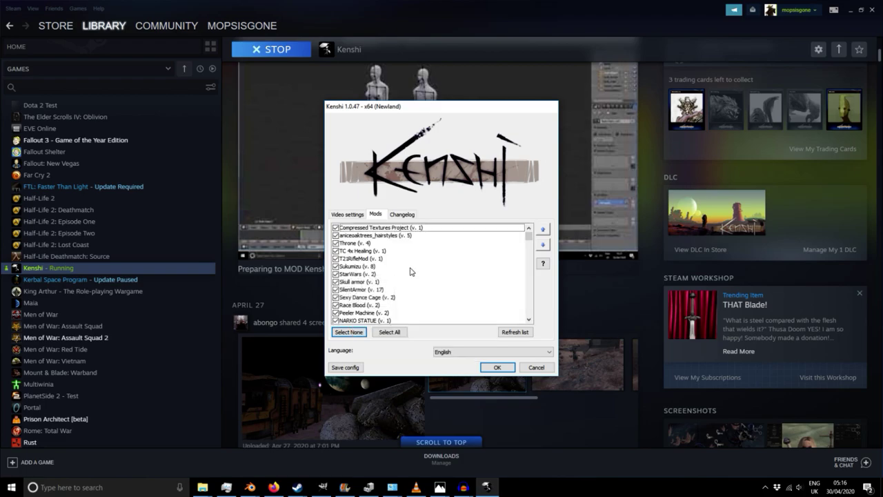
left_click_drag(529, 237, 530, 290)
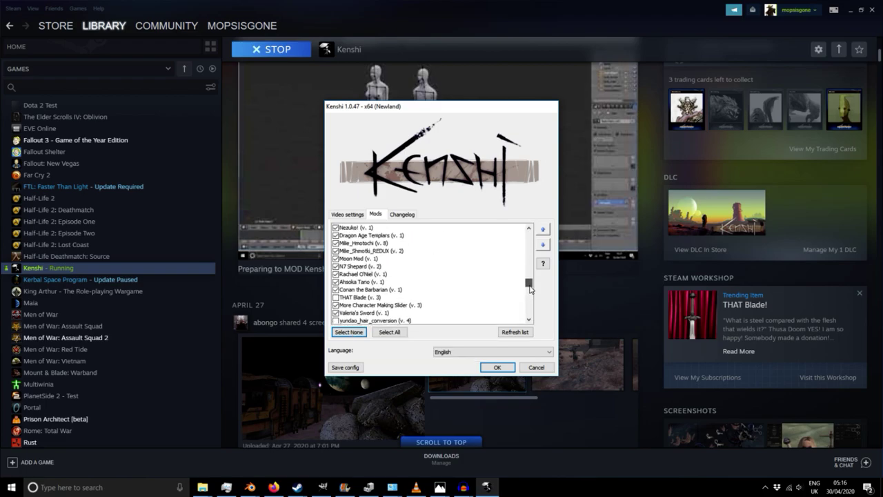
left_click(336, 298)
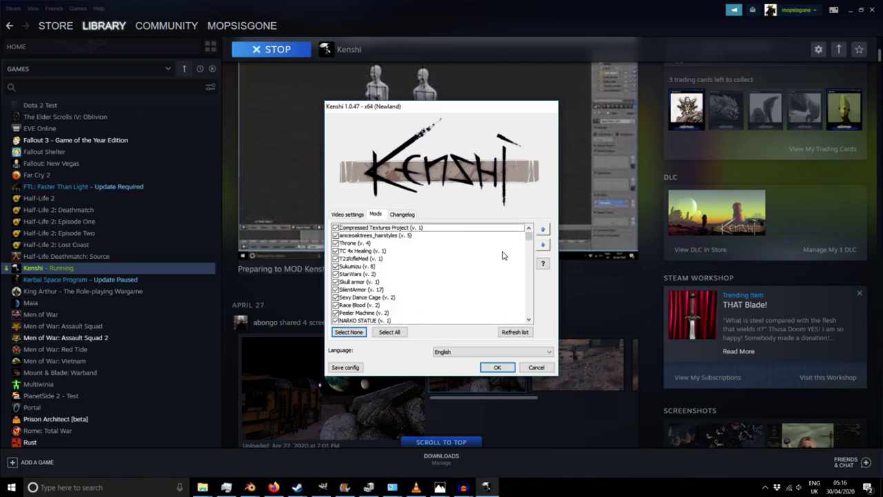
left_click_drag(530, 235, 528, 289)
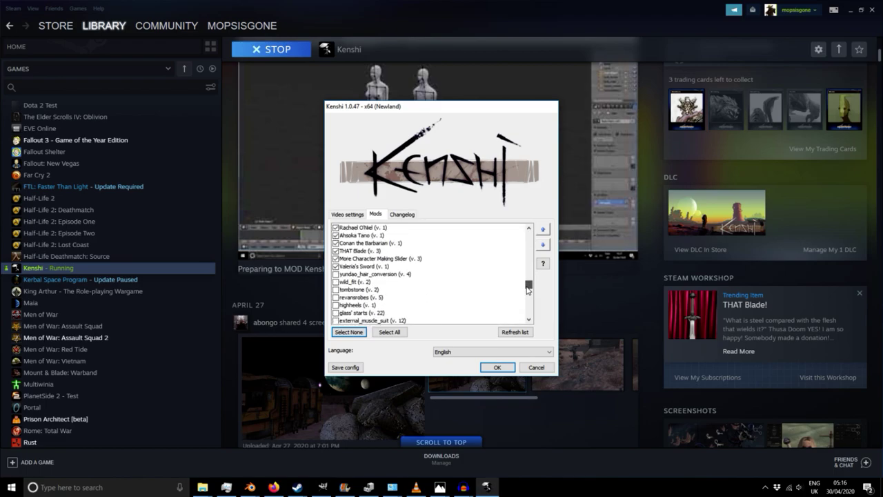
left_click(500, 367)
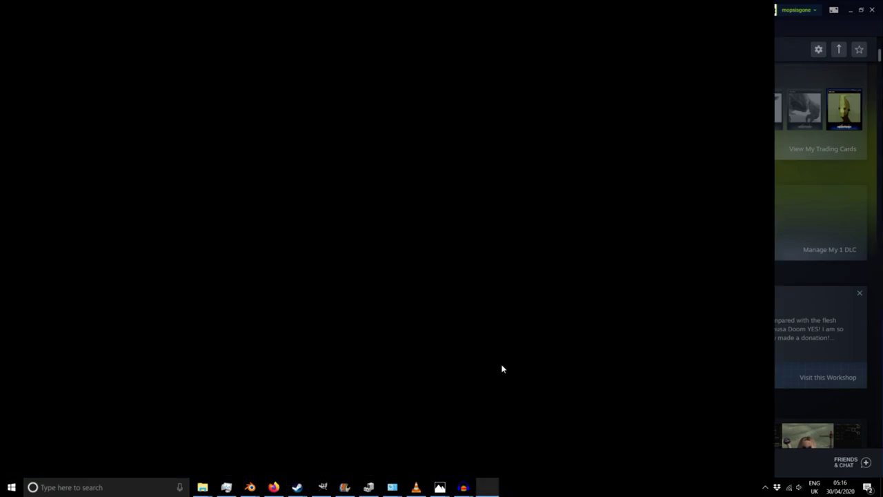